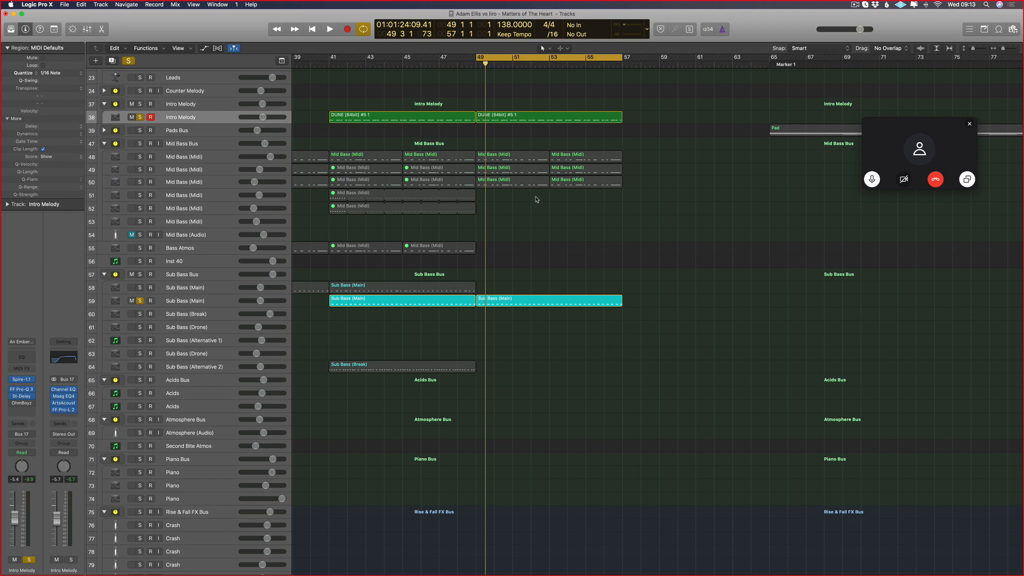
- Look over the arrangement, from the intro melody and bass regions to the leads and pads regions near its end
{"action": "key", "text": "super+Left"}
{"action": "key", "text": "super+Left"}
{"action": "key", "text": "super+Left"}
{"action": "key", "text": "super+Left"}
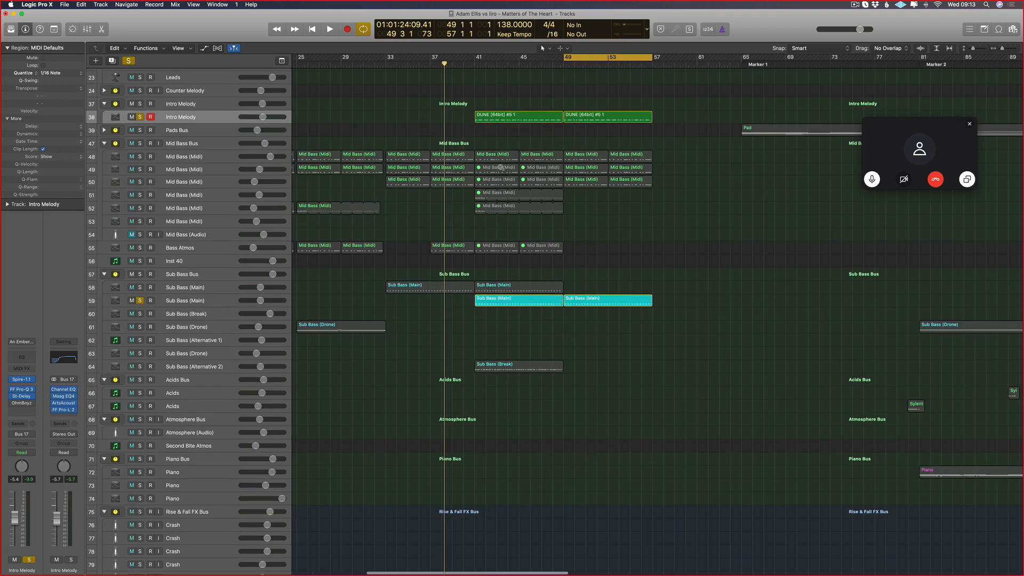
{"action": "scroll", "coordinate": [500, 171], "scroll_direction": "up", "scroll_amount": 10}
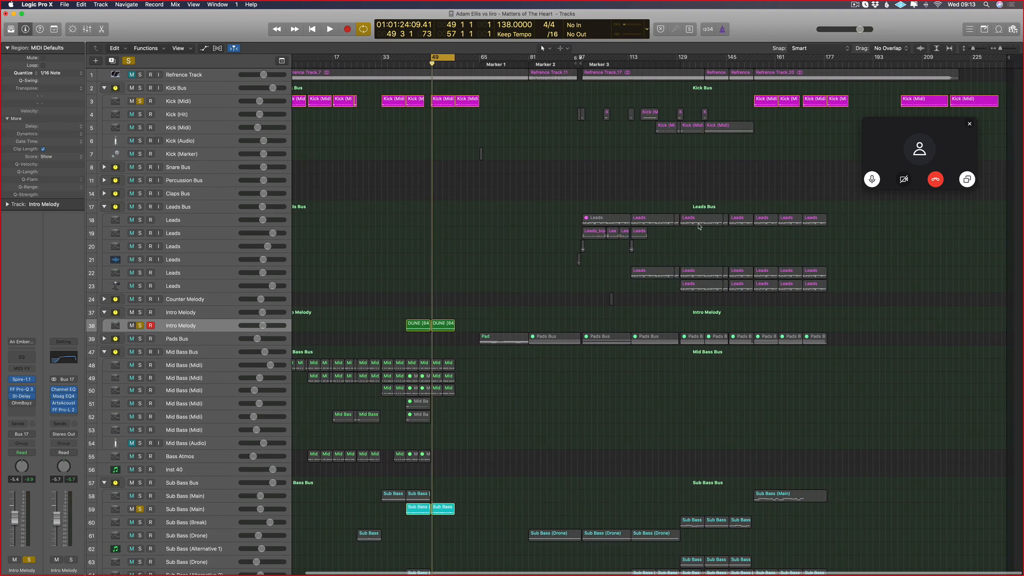
{"action": "left_click_drag", "start_coordinate": [836, 190], "coordinate": [741, 535]}
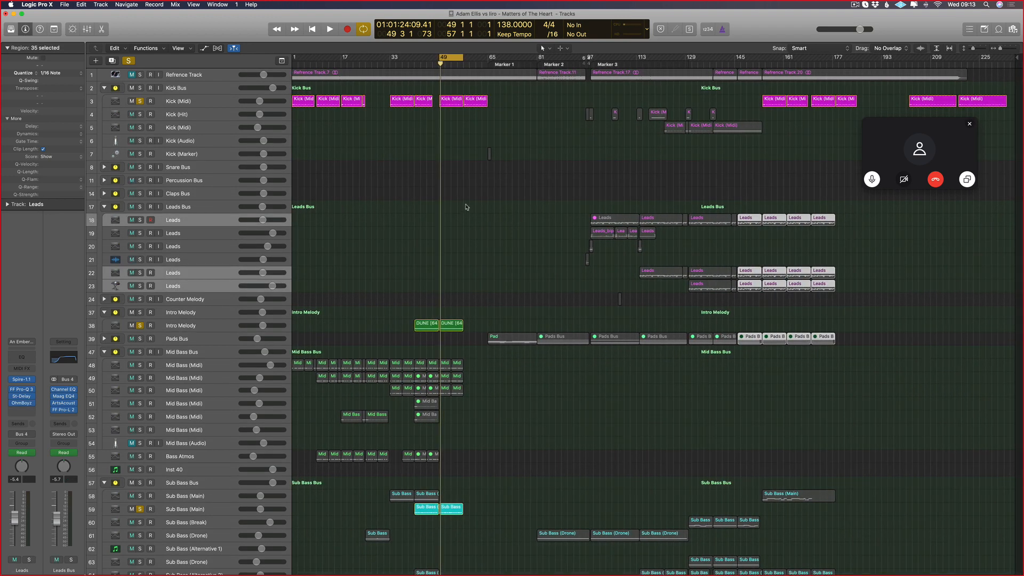
{"action": "key", "text": "super+Down"}
{"action": "key", "text": "super+Down"}
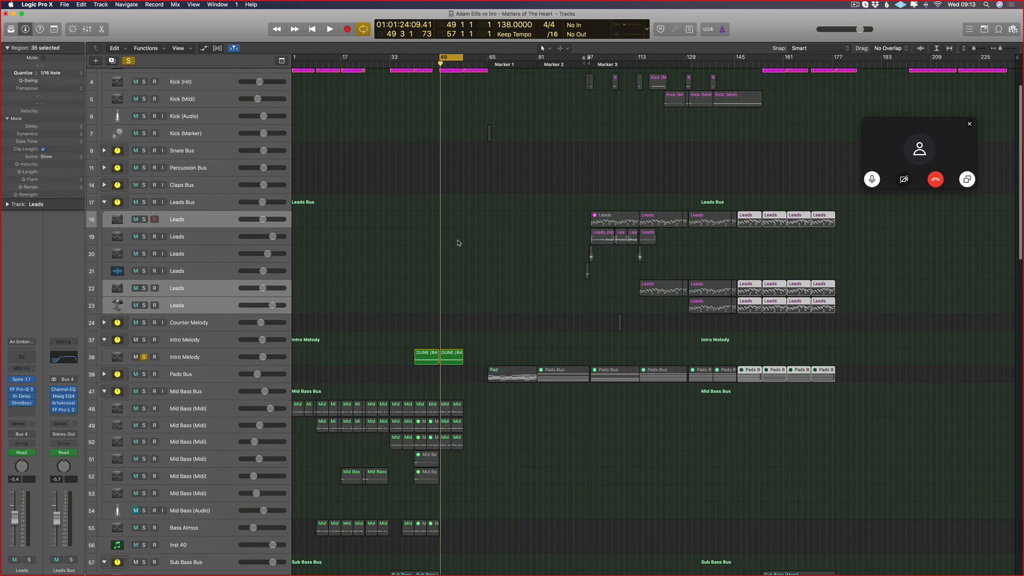
- Set the cycle range to bars 41 to 49 and start playback of the soloed intro melody, kick and sub bass
{"action": "key", "text": "super+Right"}
{"action": "key", "text": "super+Right"}
{"action": "scroll", "coordinate": [461, 245], "scroll_direction": "up", "scroll_amount": 5}
{"action": "scroll", "coordinate": [443, 235], "scroll_direction": "left", "scroll_amount": 10}
{"action": "scroll", "coordinate": [417, 223], "scroll_direction": "left", "scroll_amount": 1}
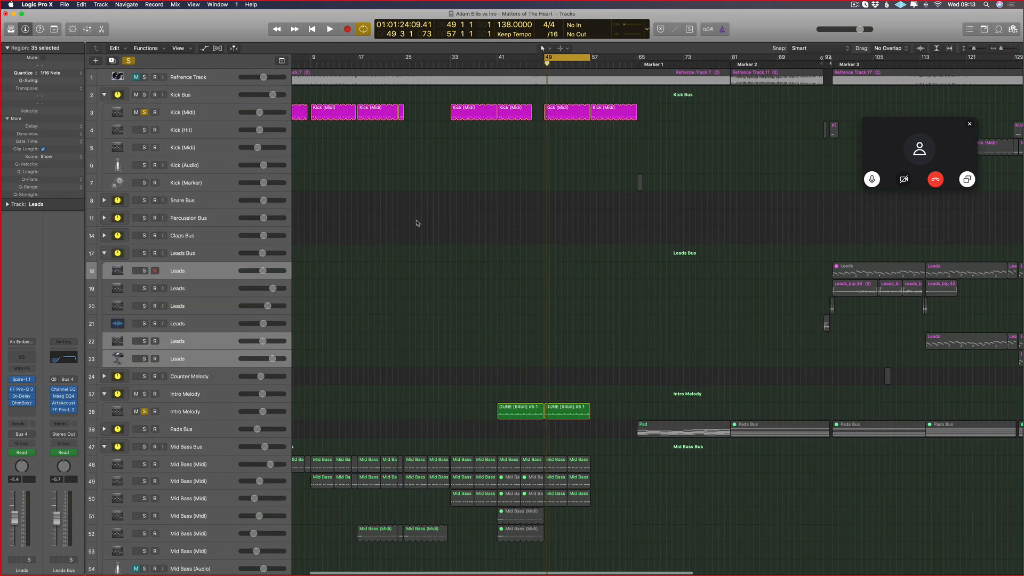
{"action": "key", "text": "super+Right"}
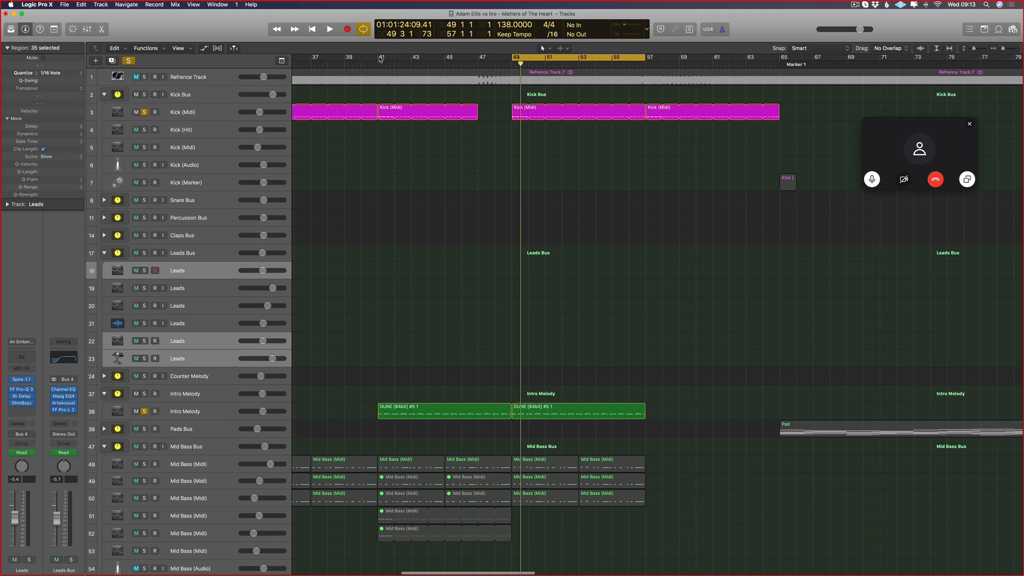
{"action": "left_click_drag", "start_coordinate": [380, 59], "coordinate": [512, 60]}
{"action": "key", "text": "space"}
{"action": "scroll", "coordinate": [336, 379], "scroll_direction": "down", "scroll_amount": 10}
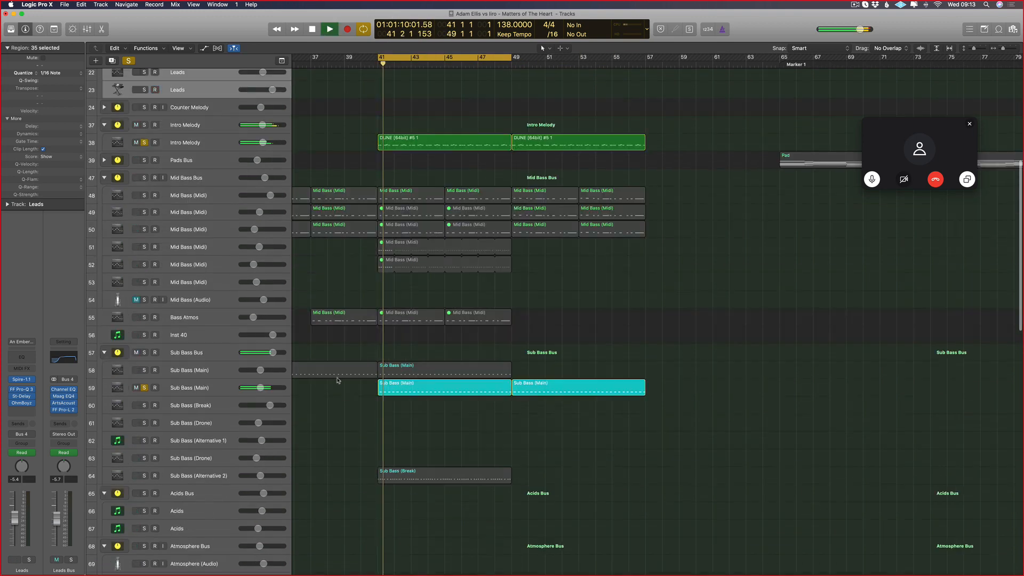
- Deselect all regions and extend the end of the cycle range to 63 4 1
{"action": "left_click", "coordinate": [460, 416]}
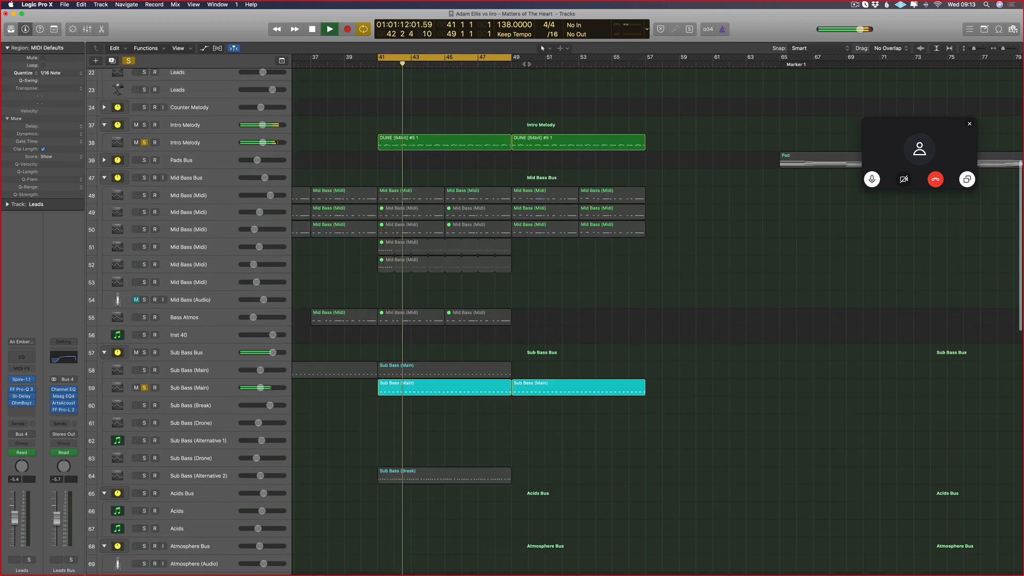
{"action": "left_click_drag", "start_coordinate": [512, 58], "coordinate": [757, 59]}
{"action": "key", "text": "super+Left"}
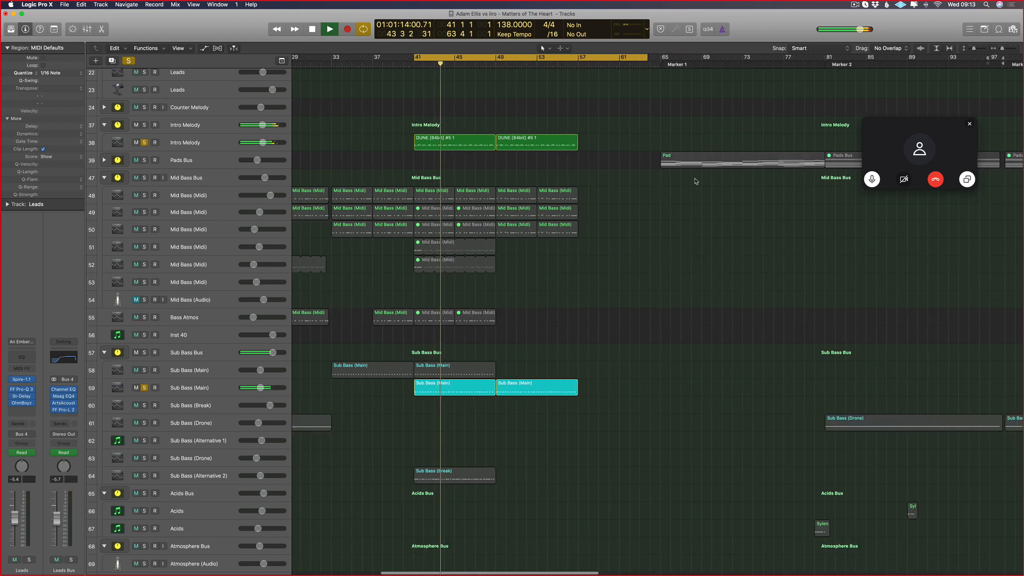
{"action": "scroll", "coordinate": [695, 182], "scroll_direction": "left", "scroll_amount": 1}
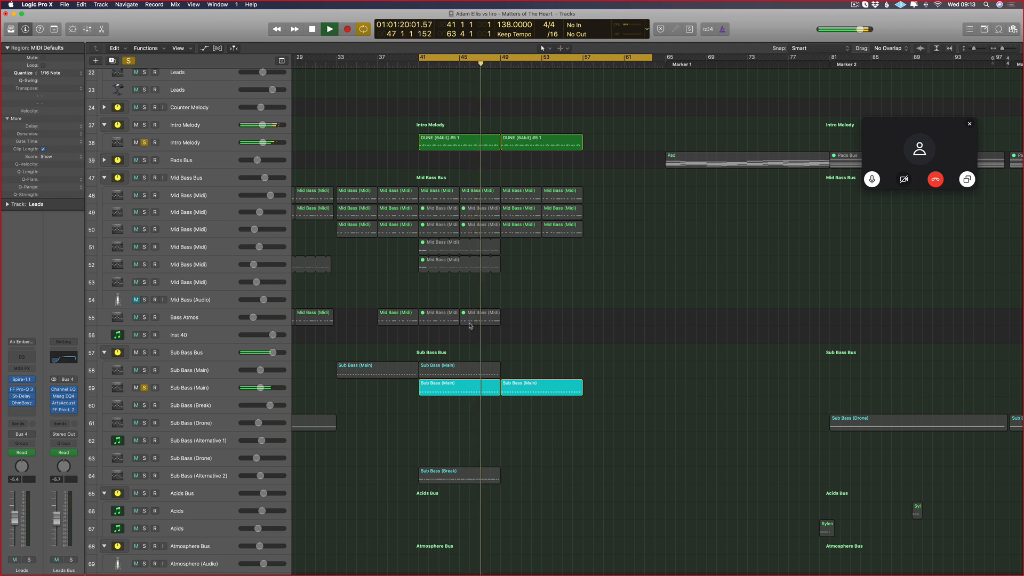
{"action": "scroll", "coordinate": [608, 327], "scroll_direction": "right", "scroll_amount": 3}
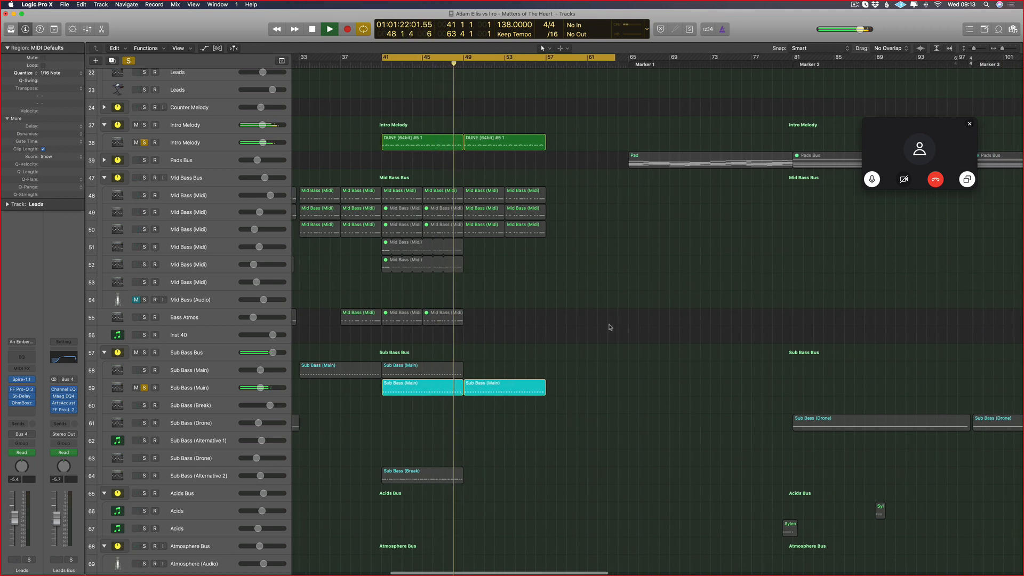
- Select the Sub Bass (Main) and Intro Melody regions starting at bar 49 and open both in the Piano Roll
{"action": "key", "text": "super+Right"}
{"action": "key", "text": "super+Right"}
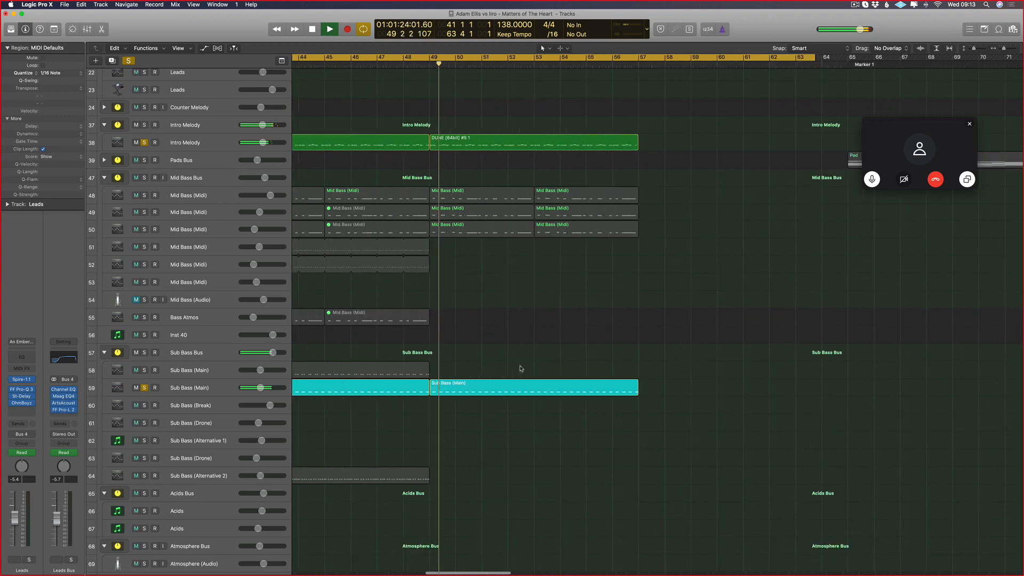
{"action": "scroll", "coordinate": [521, 368], "scroll_direction": "right", "scroll_amount": 3}
{"action": "left_click", "coordinate": [480, 388]}
{"action": "left_click", "coordinate": [448, 149], "text": "shift"}
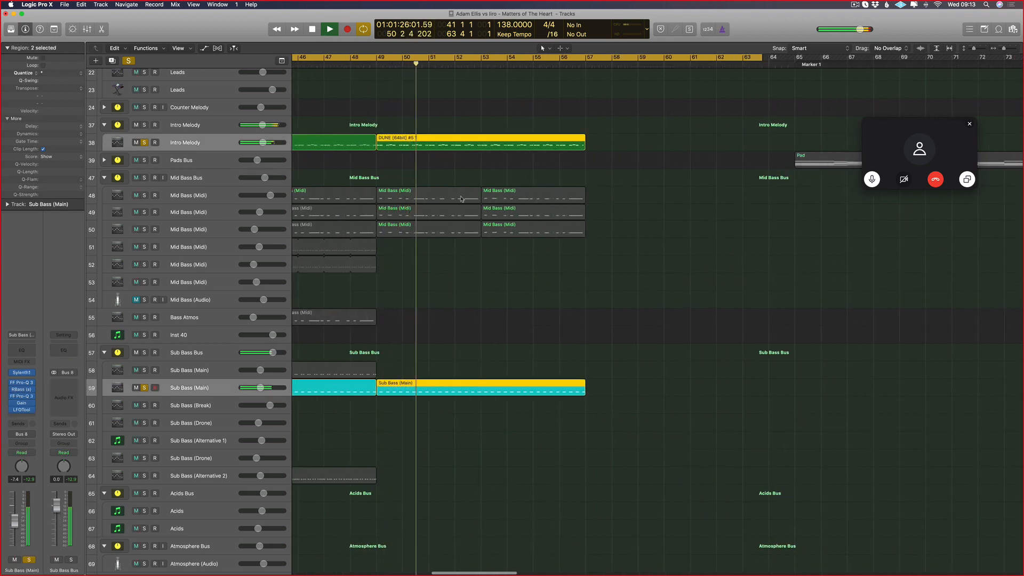
{"action": "double_click", "coordinate": [477, 149]}
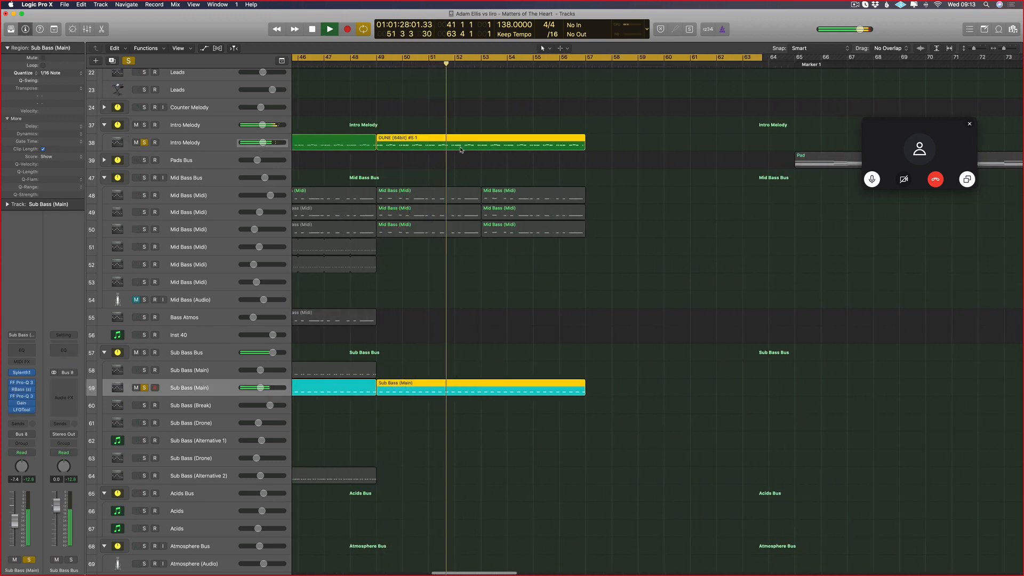
- Examine the melody and sub bass notes in bars 51 to 57 of the two opened regions during playback
{"action": "scroll", "coordinate": [566, 388], "scroll_direction": "right", "scroll_amount": 8}
{"action": "scroll", "coordinate": [531, 499], "scroll_direction": "up", "scroll_amount": 5}
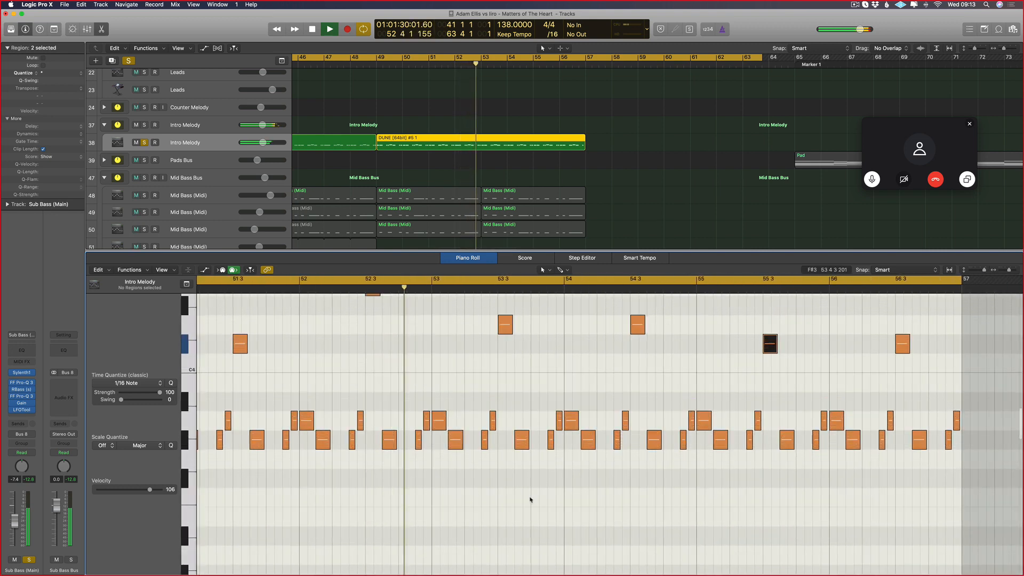
{"action": "scroll", "coordinate": [525, 491], "scroll_direction": "down", "scroll_amount": 4}
{"action": "scroll", "coordinate": [522, 480], "scroll_direction": "down", "scroll_amount": 3}
{"action": "scroll", "coordinate": [521, 474], "scroll_direction": "right", "scroll_amount": 5}
{"action": "scroll", "coordinate": [480, 468], "scroll_direction": "down", "scroll_amount": 3}
{"action": "scroll", "coordinate": [434, 470], "scroll_direction": "down", "scroll_amount": 3}
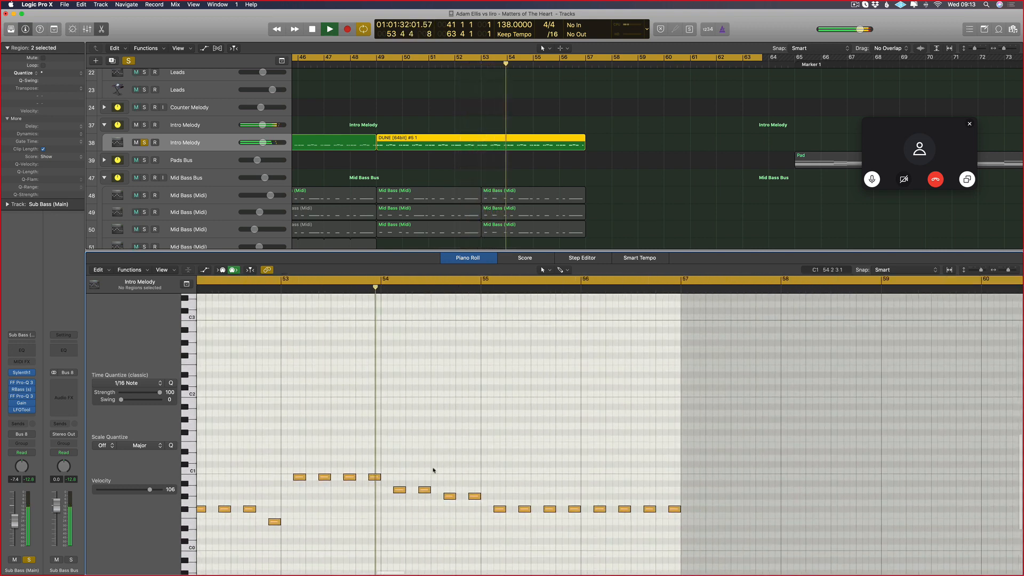
{"action": "scroll", "coordinate": [491, 476], "scroll_direction": "up", "scroll_amount": 2}
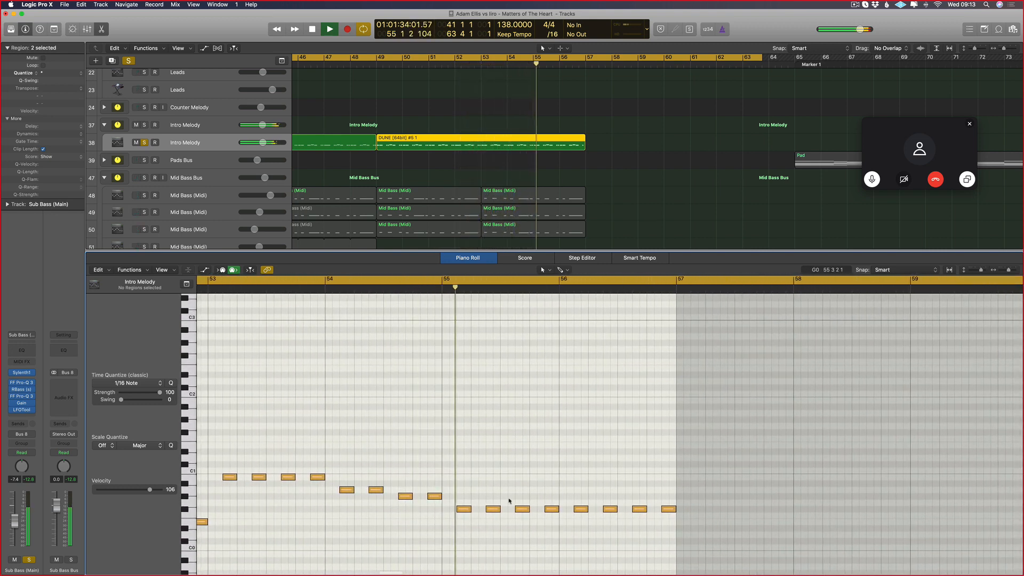
- Try lowering the high melody note in bar 56 to A#3 and play back from around bar 54
{"action": "scroll", "coordinate": [521, 450], "scroll_direction": "up", "scroll_amount": 5}
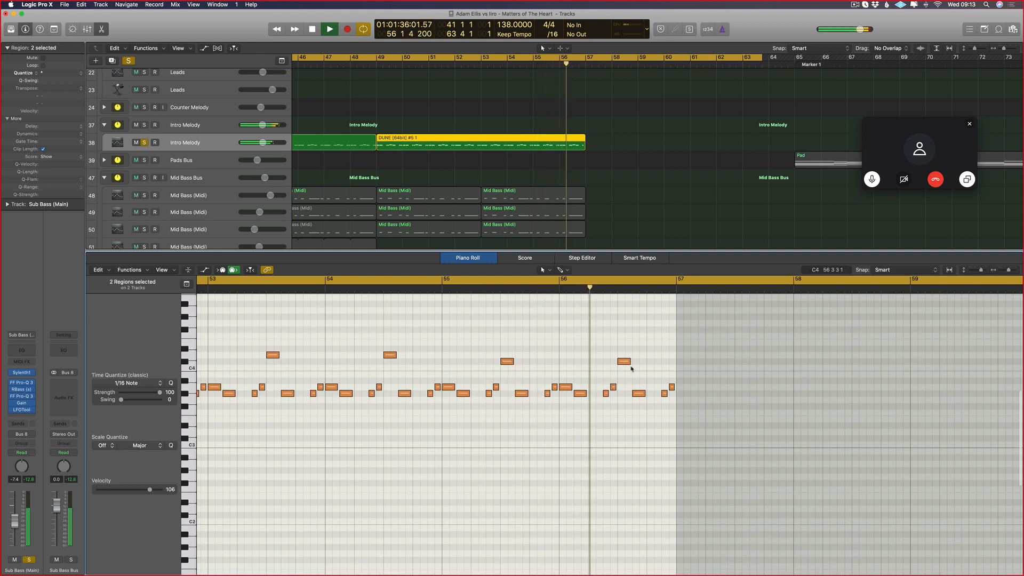
{"action": "key", "text": "space"}
{"action": "left_click_drag", "start_coordinate": [623, 361], "coordinate": [624, 381]}
{"action": "double_click", "coordinate": [434, 292]}
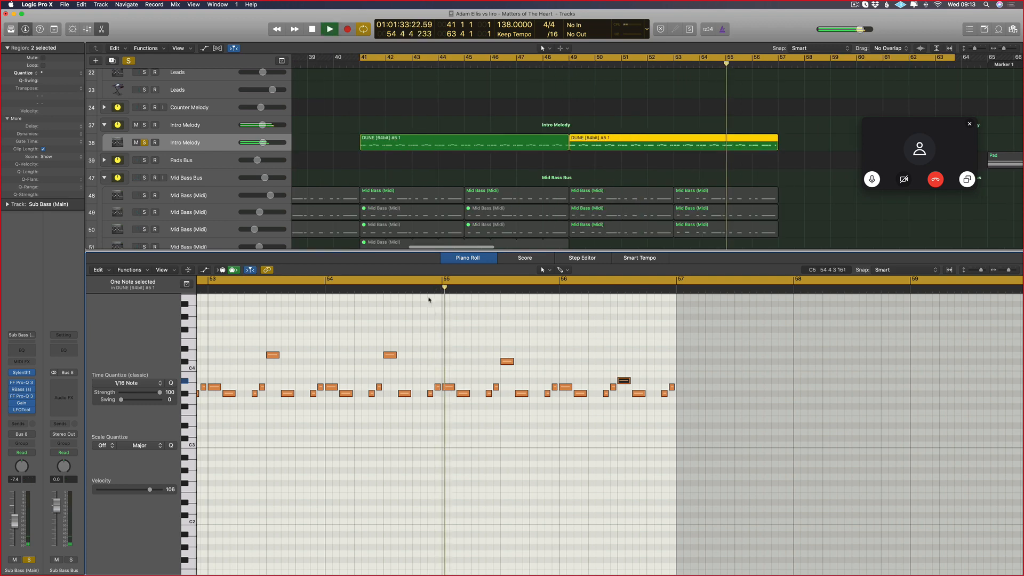
{"action": "key", "text": "super+Right"}
{"action": "key", "text": "super+Right"}
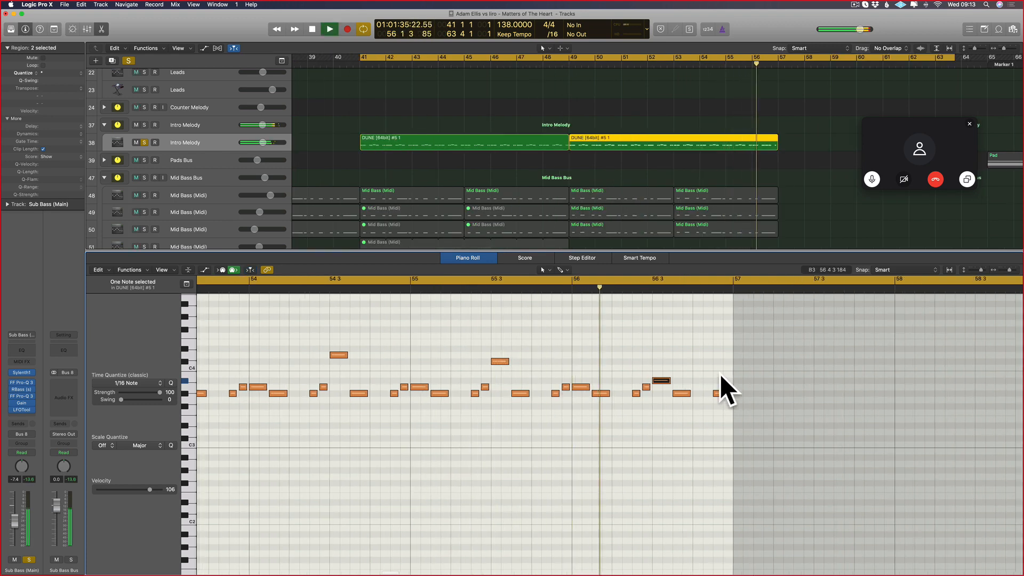
- Stop playback and try raising the melody note at 56 3 3 1 by two semitones to A#3
{"action": "key", "text": "space"}
{"action": "left_click_drag", "start_coordinate": [661, 383], "coordinate": [663, 398]}
{"action": "key", "text": "a"}
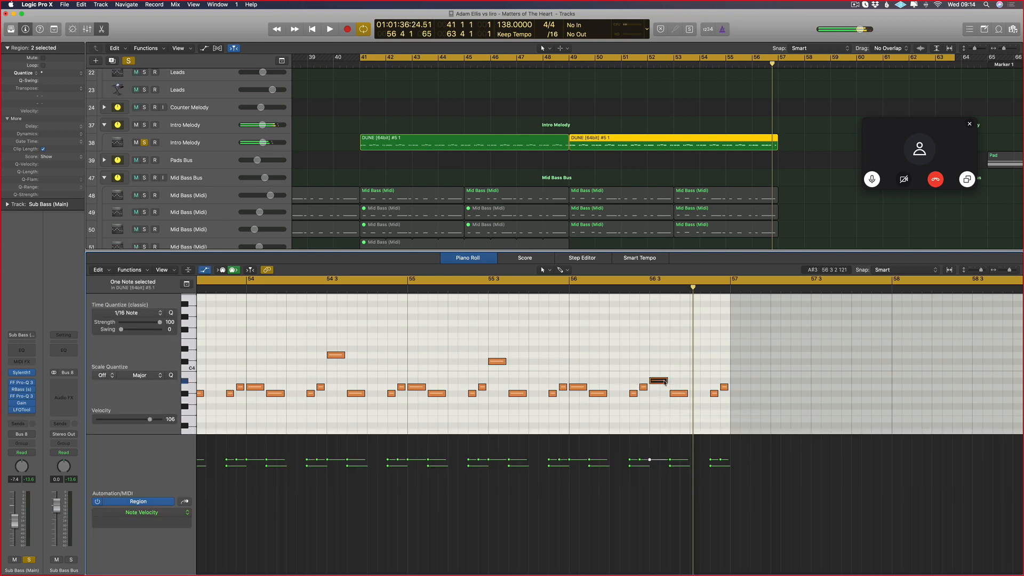
{"action": "left_click", "coordinate": [678, 393]}
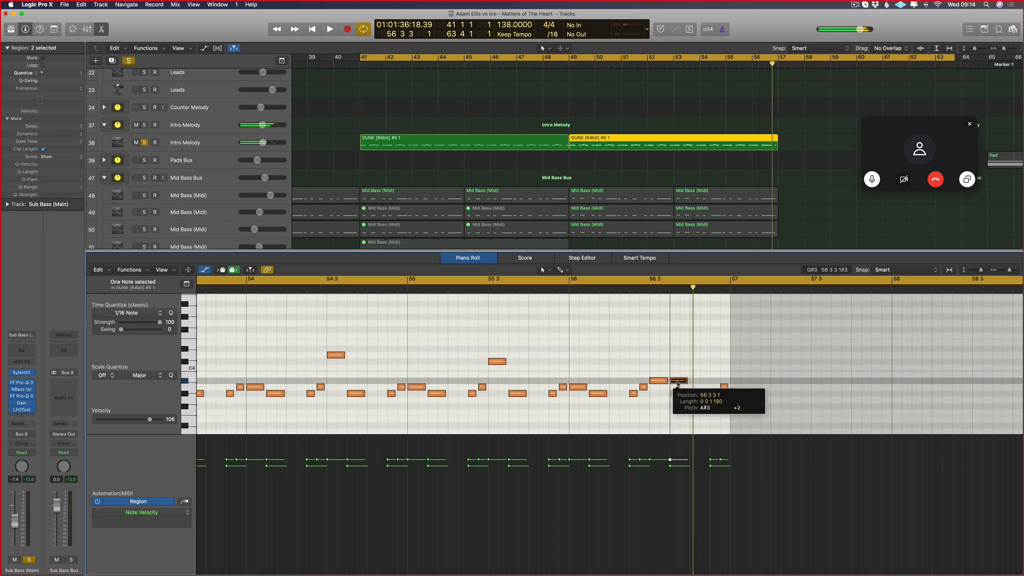
- Play the cycle from bar 41, select the Intro Melody track and close the Piano Roll
{"action": "key", "text": "space"}
{"action": "left_click", "coordinate": [205, 143]}
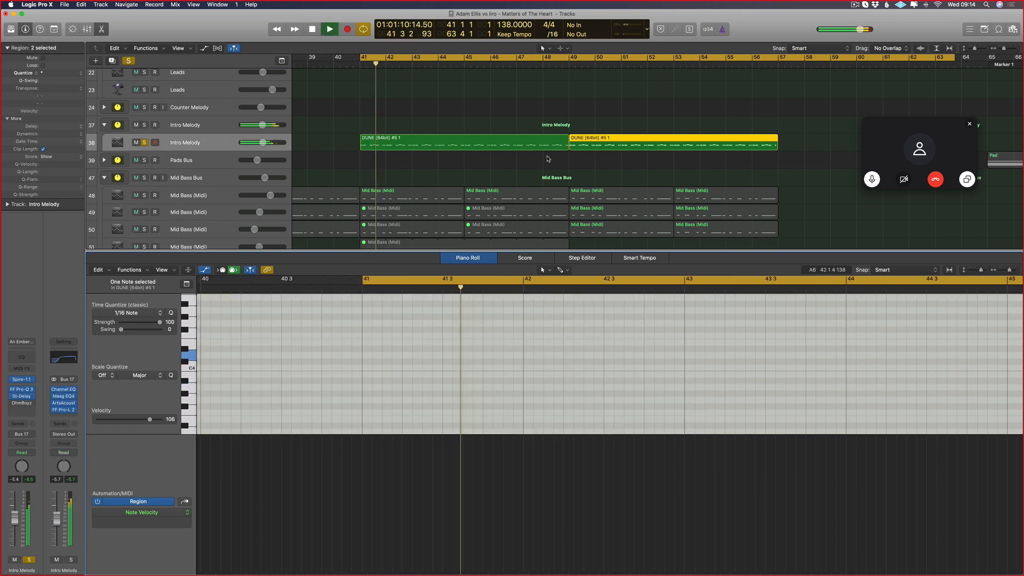
{"action": "key", "text": "p"}
{"action": "scroll", "coordinate": [622, 285], "scroll_direction": "down", "scroll_amount": 3}
{"action": "scroll", "coordinate": [623, 284], "scroll_direction": "left", "scroll_amount": 2}
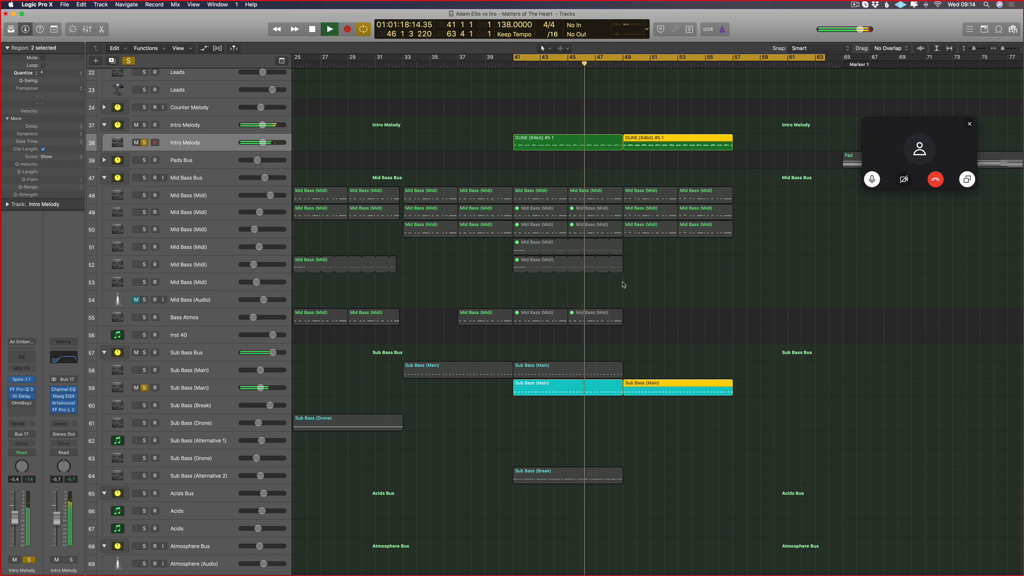
- Set the cycle range to bars 49 to 57, matching the second intro melody region
{"action": "scroll", "coordinate": [633, 245], "scroll_direction": "down", "scroll_amount": 5}
{"action": "scroll", "coordinate": [576, 208], "scroll_direction": "up", "scroll_amount": 10}
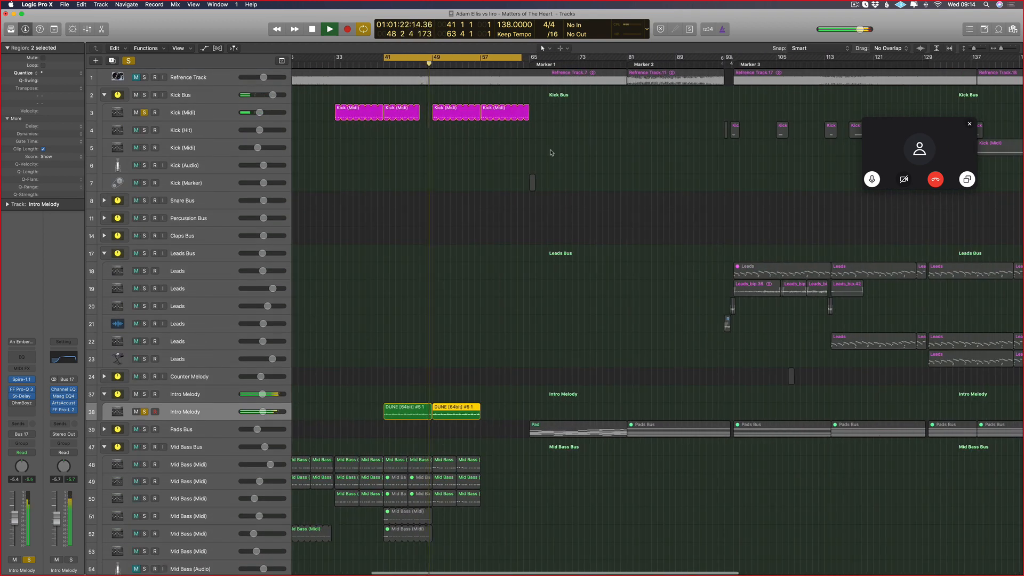
{"action": "scroll", "coordinate": [522, 283], "scroll_direction": "up", "scroll_amount": 5}
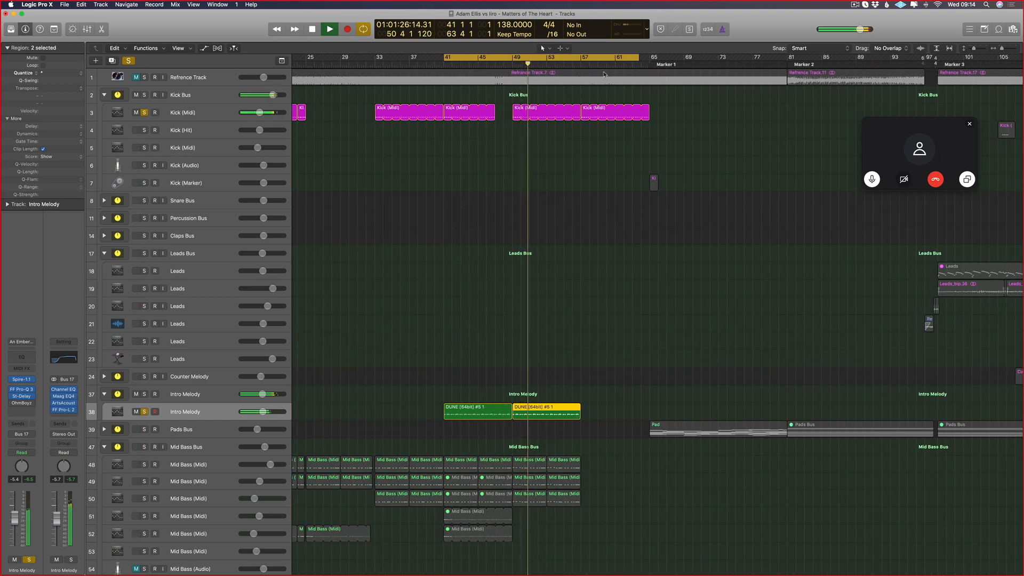
{"action": "scroll", "coordinate": [587, 96], "scroll_direction": "right", "scroll_amount": 5}
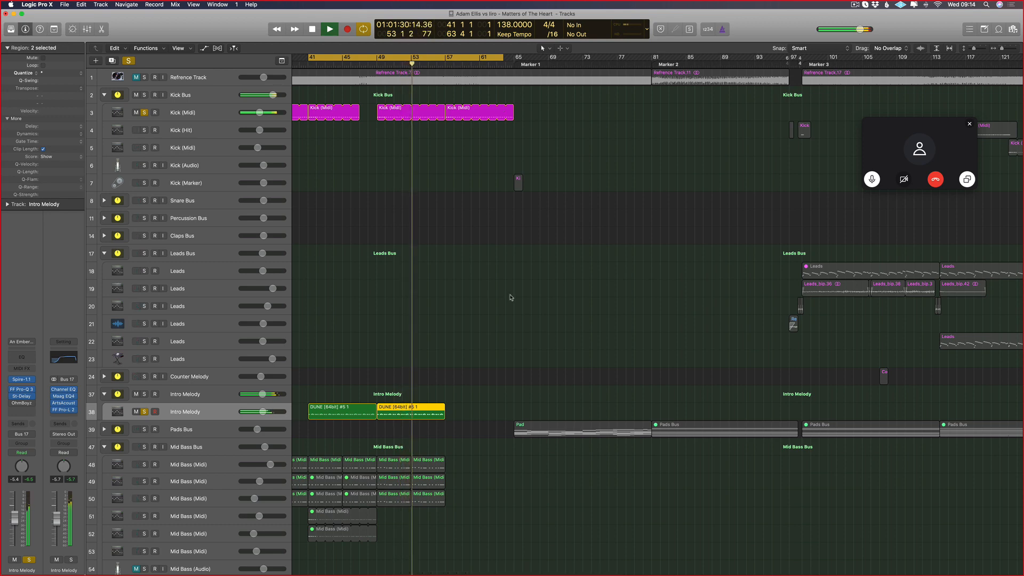
{"action": "scroll", "coordinate": [470, 272], "scroll_direction": "up", "scroll_amount": 5}
{"action": "scroll", "coordinate": [470, 272], "scroll_direction": "left", "scroll_amount": 3}
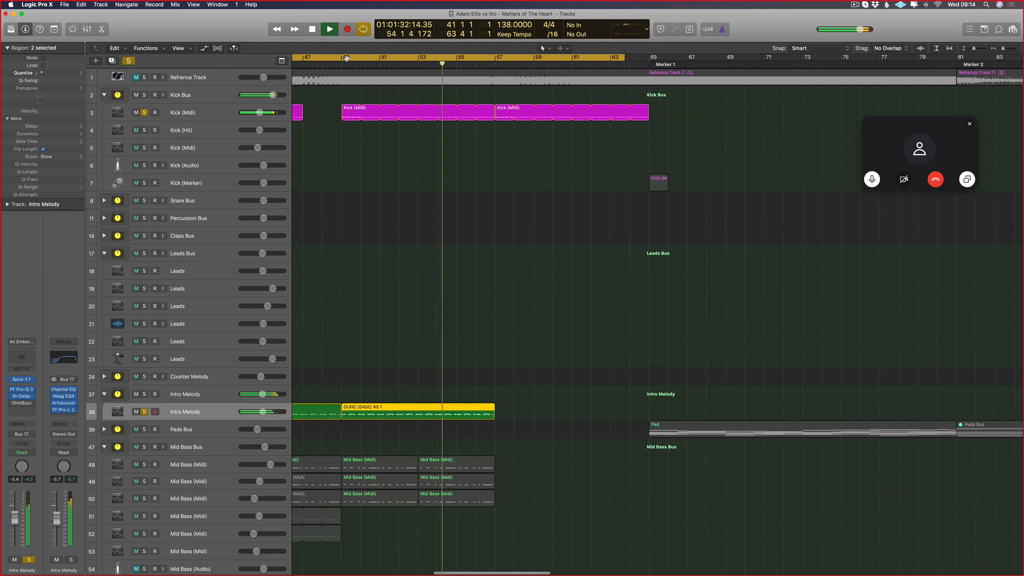
{"action": "left_click_drag", "start_coordinate": [346, 58], "coordinate": [495, 63]}
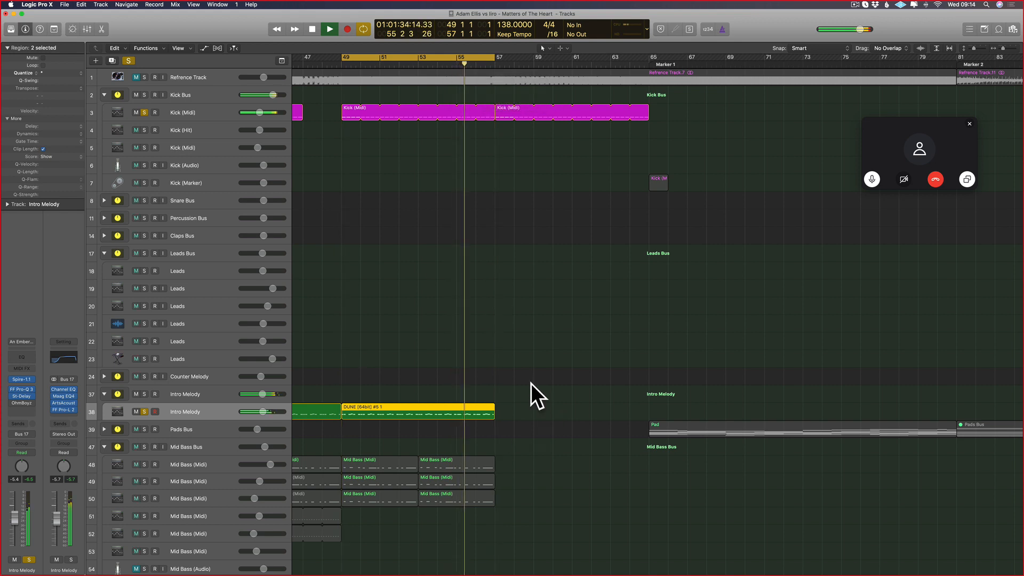
- Stop playback, move a high note near the end of the second intro melody region to C#4, and replay the cycle
{"action": "key", "text": "space"}
{"action": "double_click", "coordinate": [446, 416]}
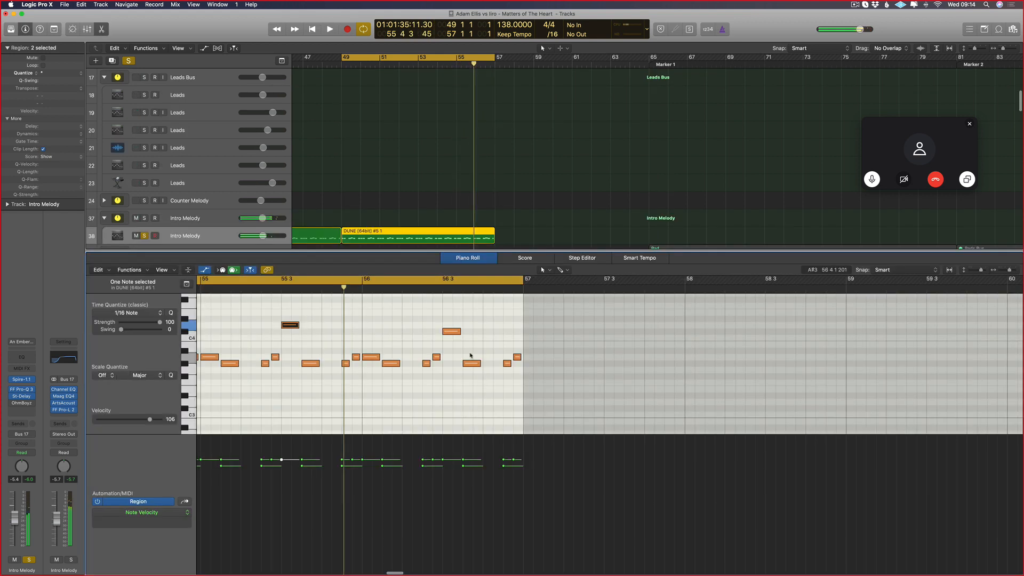
{"action": "left_click_drag", "start_coordinate": [353, 329], "coordinate": [354, 336]}
{"action": "key", "text": "space"}
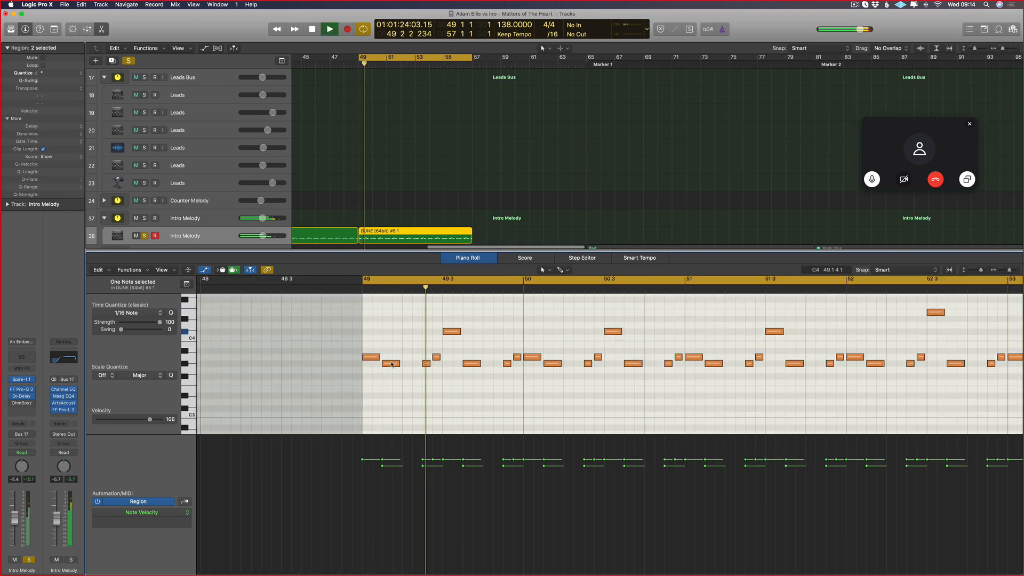
- Close the Piano Roll and select only the intro melody region that starts at bar 49
{"action": "key", "text": "e"}
{"action": "left_click", "coordinate": [369, 196]}
{"action": "scroll", "coordinate": [450, 239], "scroll_direction": "left", "scroll_amount": 2}
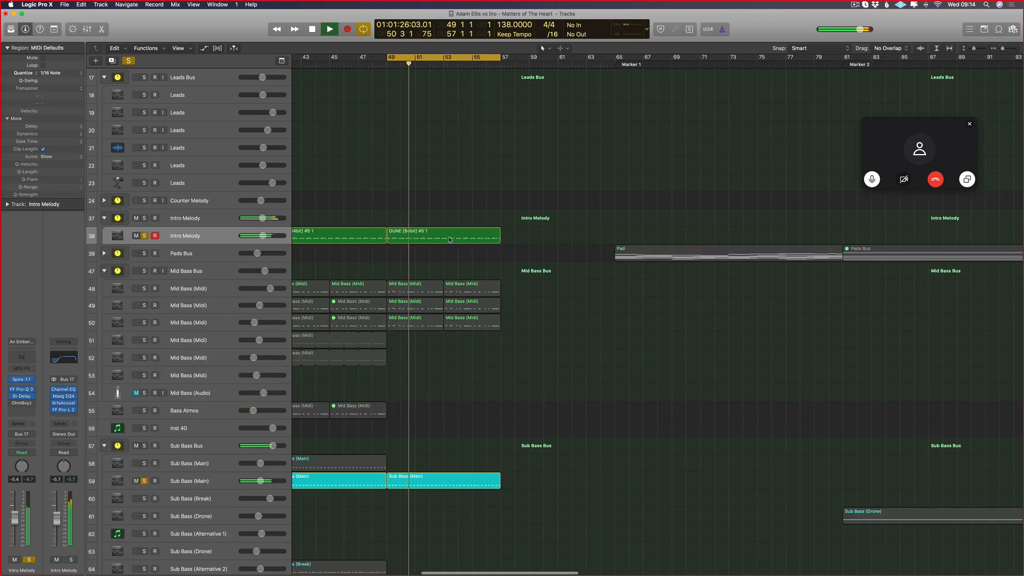
{"action": "left_click", "coordinate": [408, 231]}
{"action": "scroll", "coordinate": [407, 231], "scroll_direction": "left", "scroll_amount": 5}
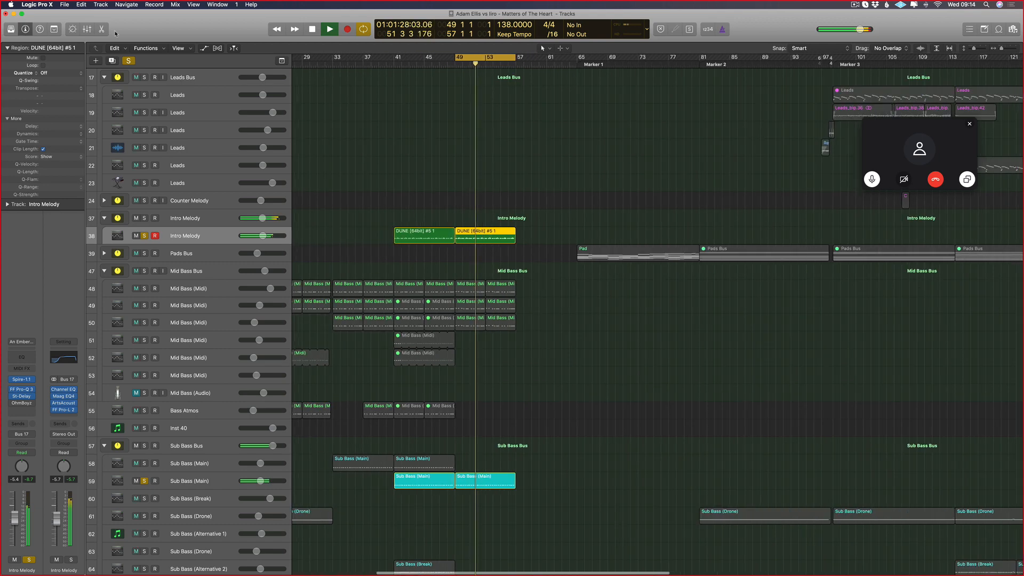
{"action": "key", "text": "a"}
{"action": "key", "text": "a"}
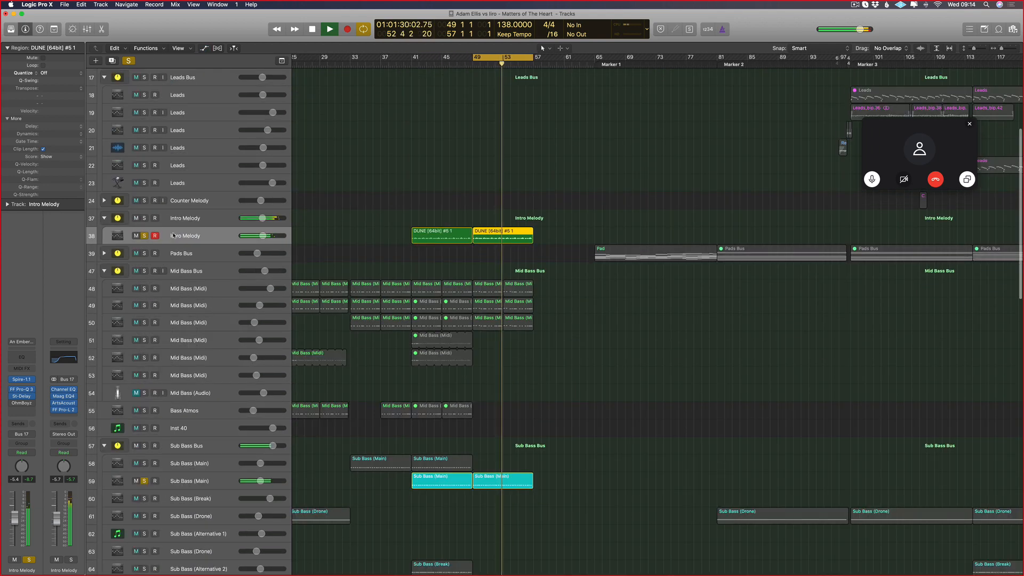
{"action": "scroll", "coordinate": [500, 241], "scroll_direction": "right", "scroll_amount": 5}
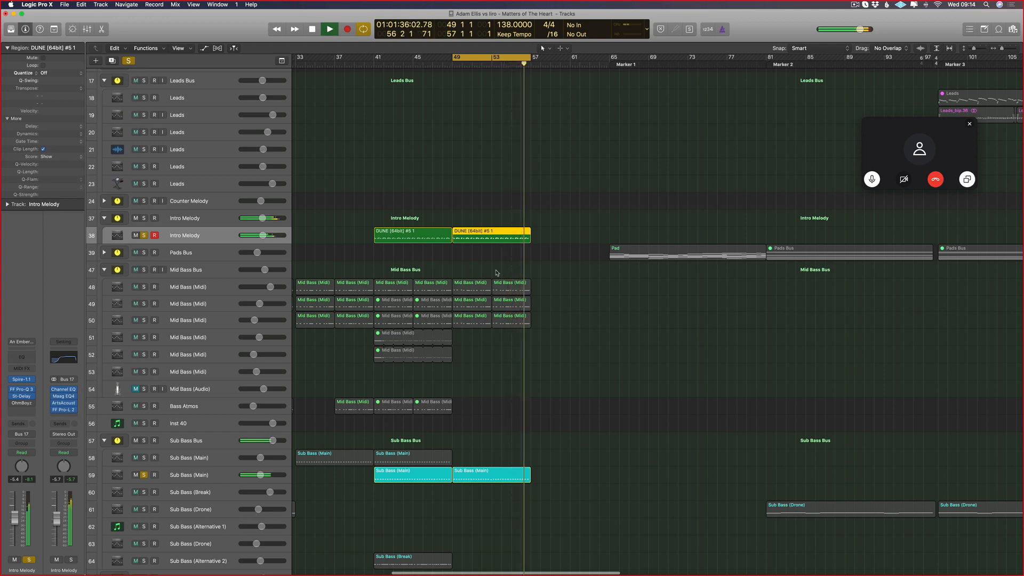
- Stop playback and name all regions in the arrangement after their tracks
{"action": "key", "text": "space"}
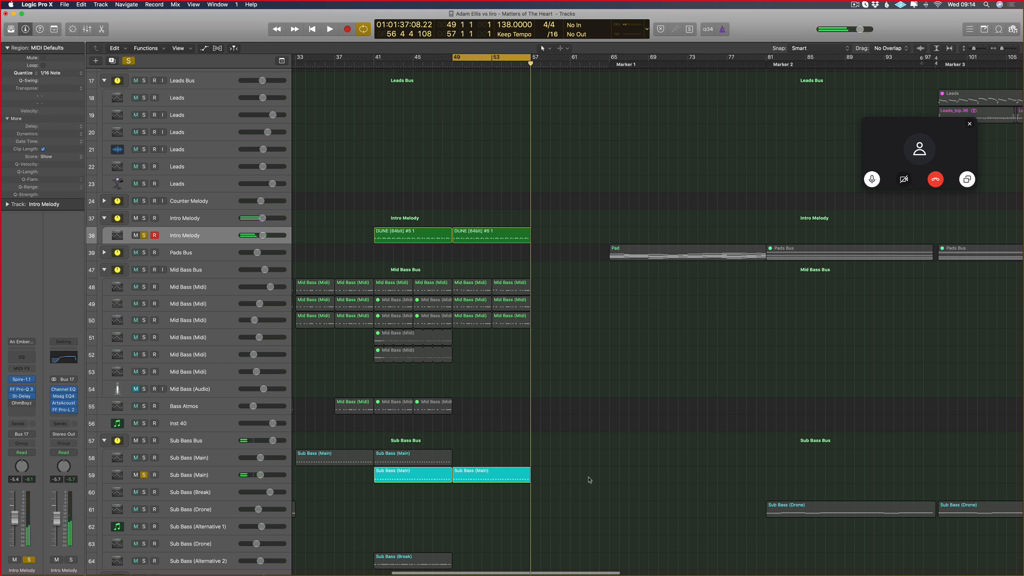
{"action": "left_click", "coordinate": [497, 238]}
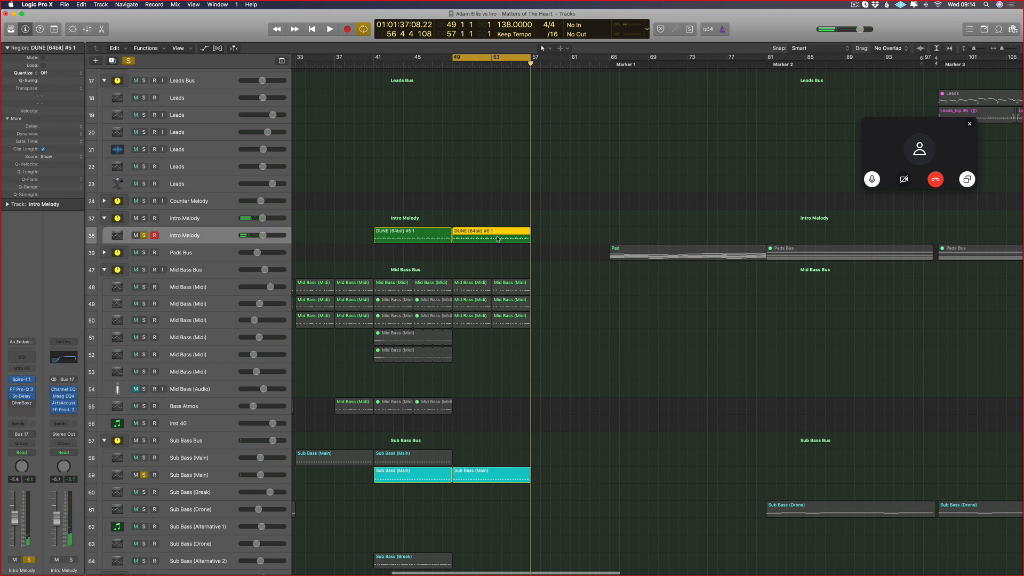
{"action": "left_click_drag", "start_coordinate": [520, 190], "coordinate": [499, 224]}
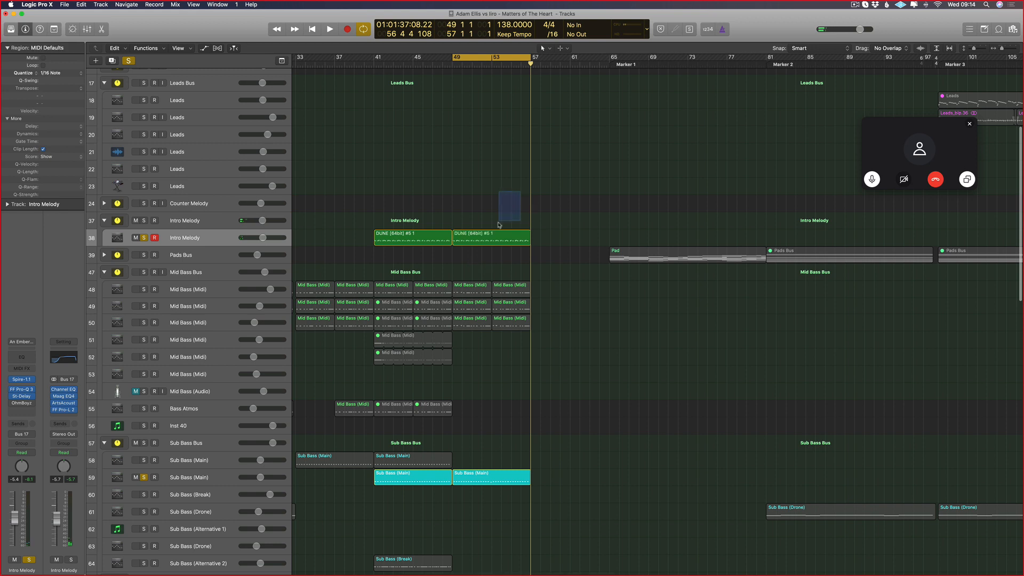
{"action": "key", "text": "super+a"}
{"action": "left_click", "coordinate": [146, 48]}
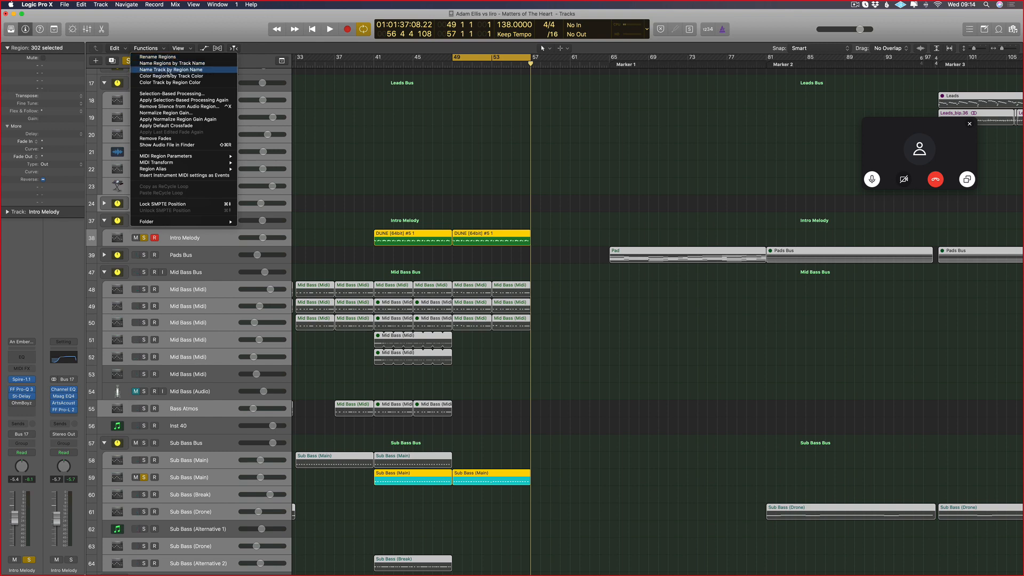
{"action": "left_click", "coordinate": [212, 63]}
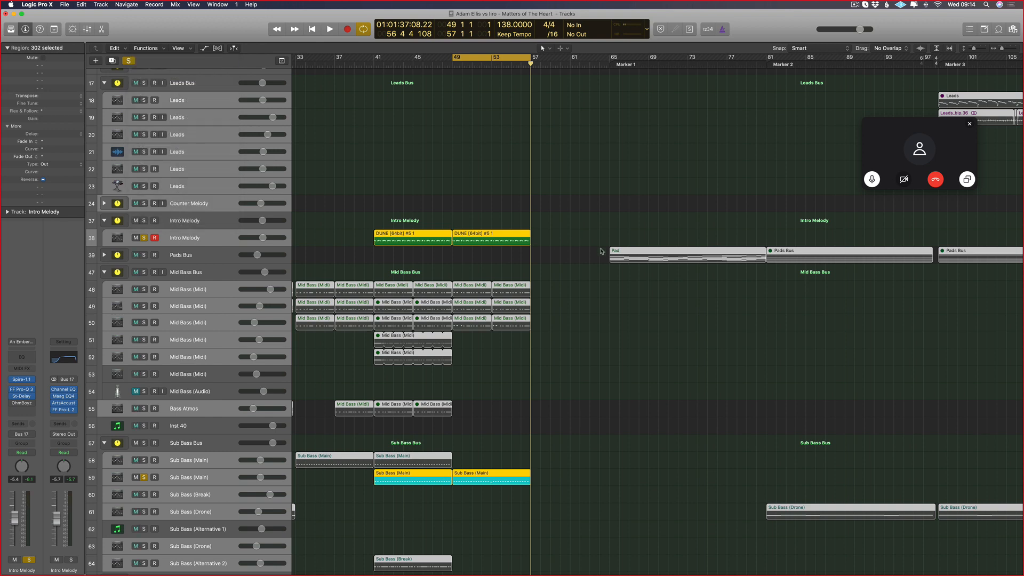
{"action": "left_click", "coordinate": [441, 123]}
- Move the second region on track 59, Sub Bass (Main), to bar 57 and shift both Intro Melody regions to start at bar 49
{"action": "left_click_drag", "start_coordinate": [552, 212], "coordinate": [413, 248]}
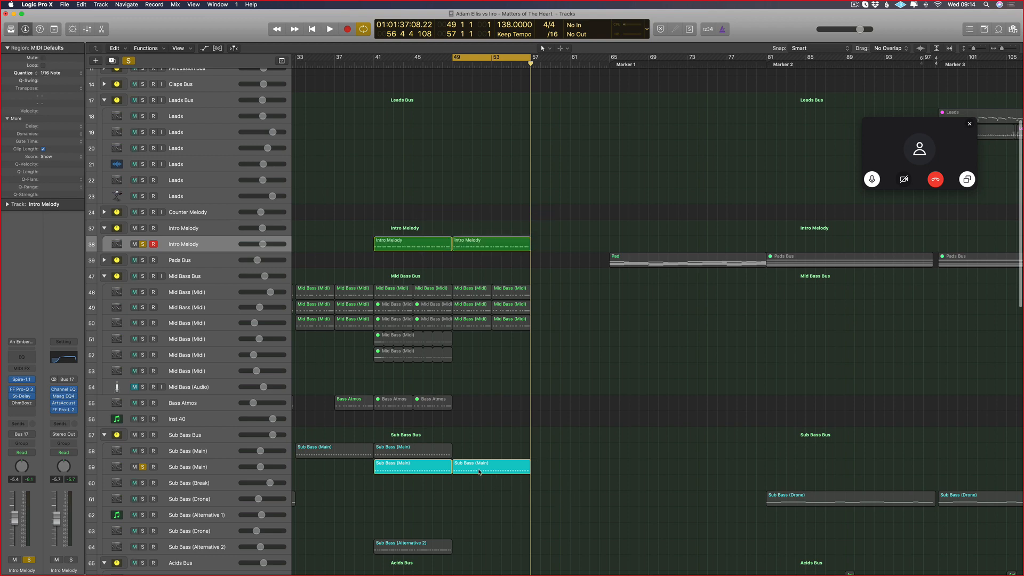
{"action": "left_click_drag", "start_coordinate": [479, 472], "coordinate": [557, 472]}
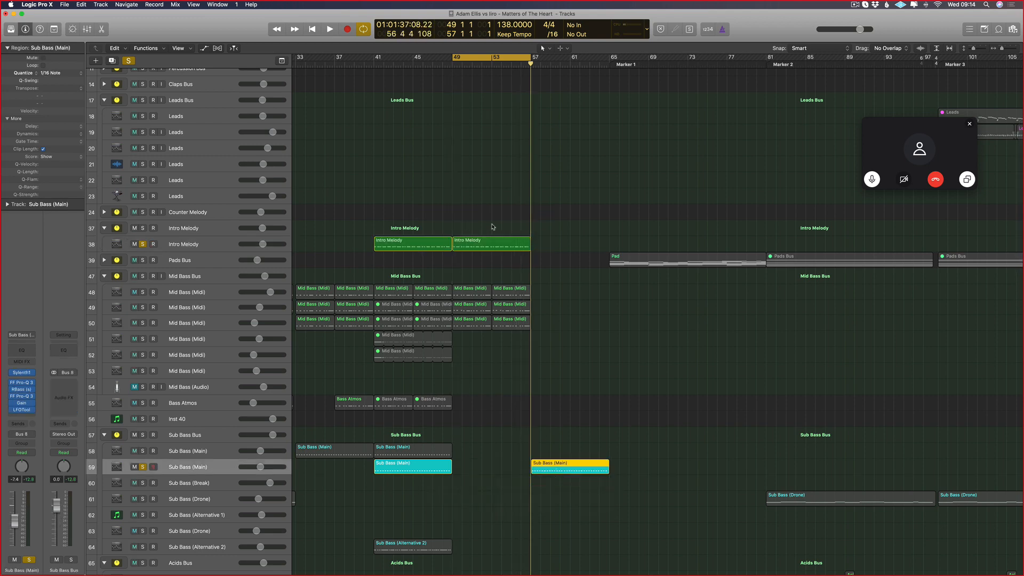
{"action": "left_click_drag", "start_coordinate": [450, 243], "coordinate": [427, 245]}
{"action": "left_click_drag", "start_coordinate": [421, 245], "coordinate": [499, 245]}
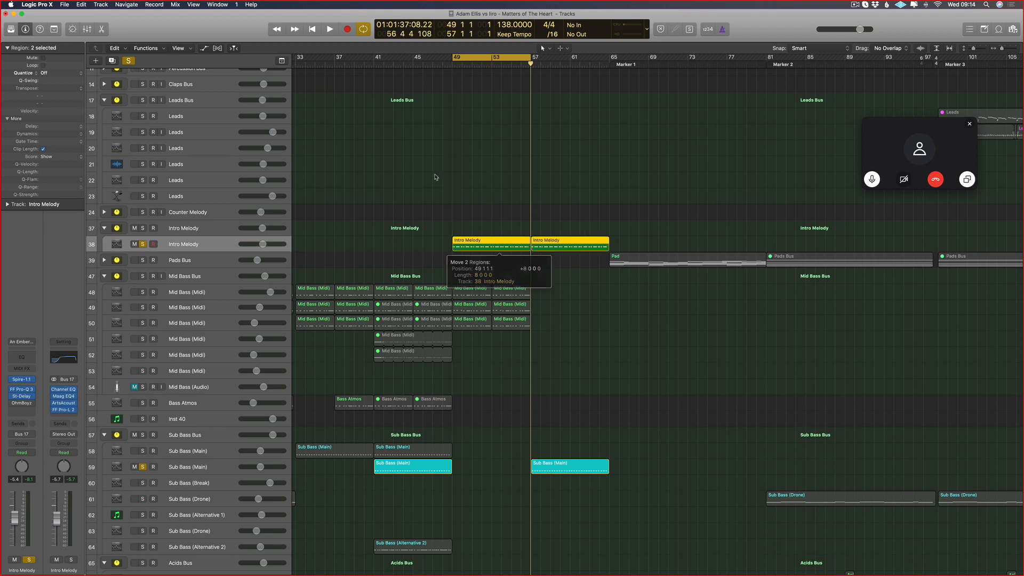
- Turn off the track solos and play the full arrangement from about bar 33
{"action": "scroll", "coordinate": [354, 73], "scroll_direction": "left", "scroll_amount": 2}
{"action": "scroll", "coordinate": [354, 73], "scroll_direction": "left", "scroll_amount": 2}
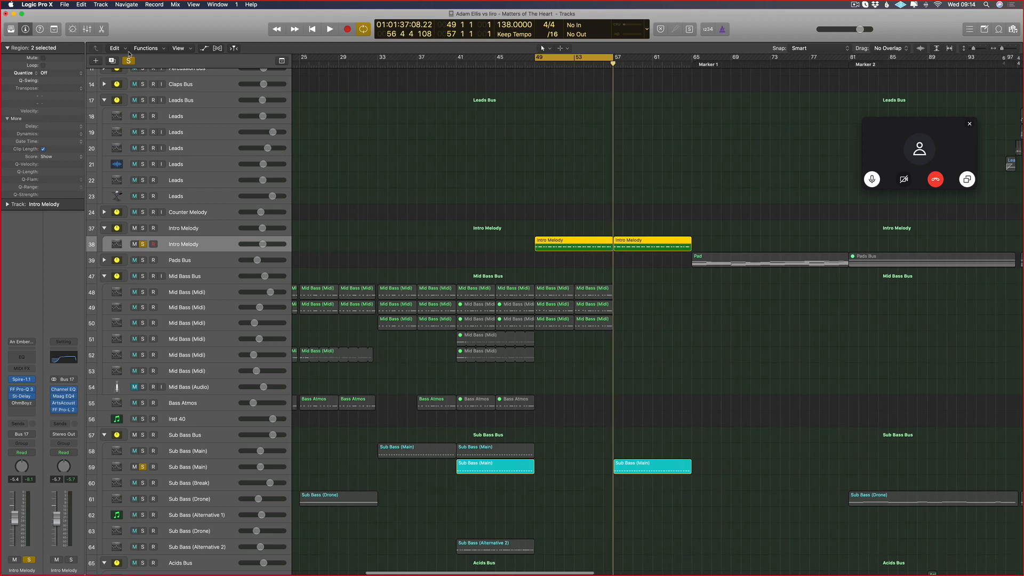
{"action": "double_click", "coordinate": [375, 63]}
{"action": "key", "text": "super+Right"}
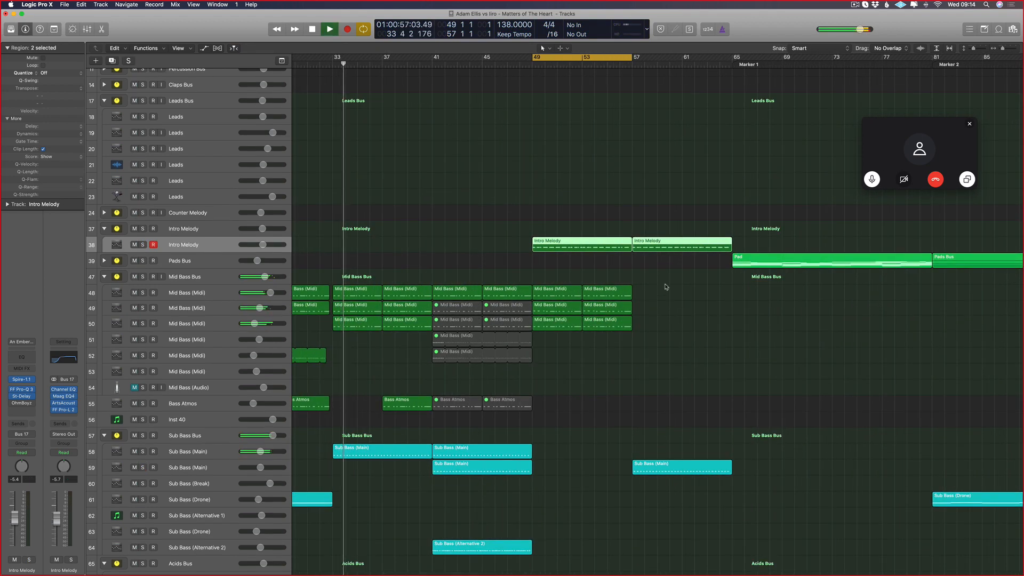
- Delete the Mid Bass regions in bars 49 to 57 and move the Mid Bass and Bass Atmos regions from bar 41 to bar 49
{"action": "left_click_drag", "start_coordinate": [665, 276], "coordinate": [554, 329]}
{"action": "key", "text": "Delete"}
{"action": "key", "text": "Return"}
{"action": "left_click_drag", "start_coordinate": [558, 276], "coordinate": [441, 406]}
{"action": "left_click_drag", "start_coordinate": [447, 295], "coordinate": [547, 295]}
- Copy the six Mid Bass (Midi) regions from bar 33 to bar 41, and place Bass Atmos regions at bars 41 and 45
{"action": "left_click", "coordinate": [476, 283]}
{"action": "left_click_drag", "start_coordinate": [476, 283], "coordinate": [332, 342]}
{"action": "left_click_drag", "start_coordinate": [362, 326], "coordinate": [462, 327]}
{"action": "key", "text": "Return"}
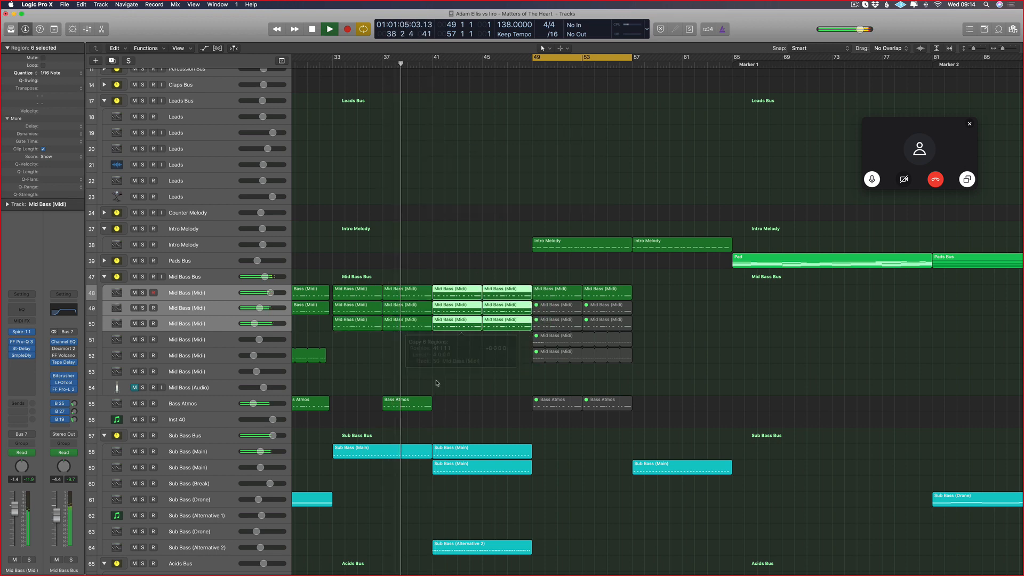
{"action": "left_click_drag", "start_coordinate": [407, 399], "coordinate": [498, 406]}
{"action": "left_click", "coordinate": [513, 188]}
{"action": "left_click", "coordinate": [516, 187]}
- Play from about bar 30 with track automation shown, and delete the cutoff automation point at bar 37 on track 49
{"action": "key", "text": "space"}
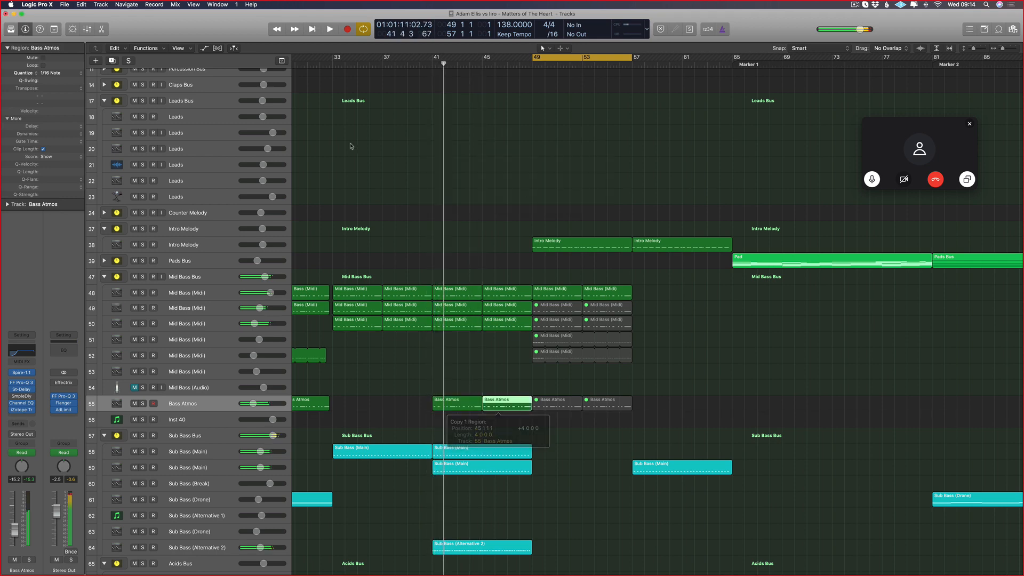
{"action": "key", "text": "a"}
{"action": "left_click", "coordinate": [295, 62]}
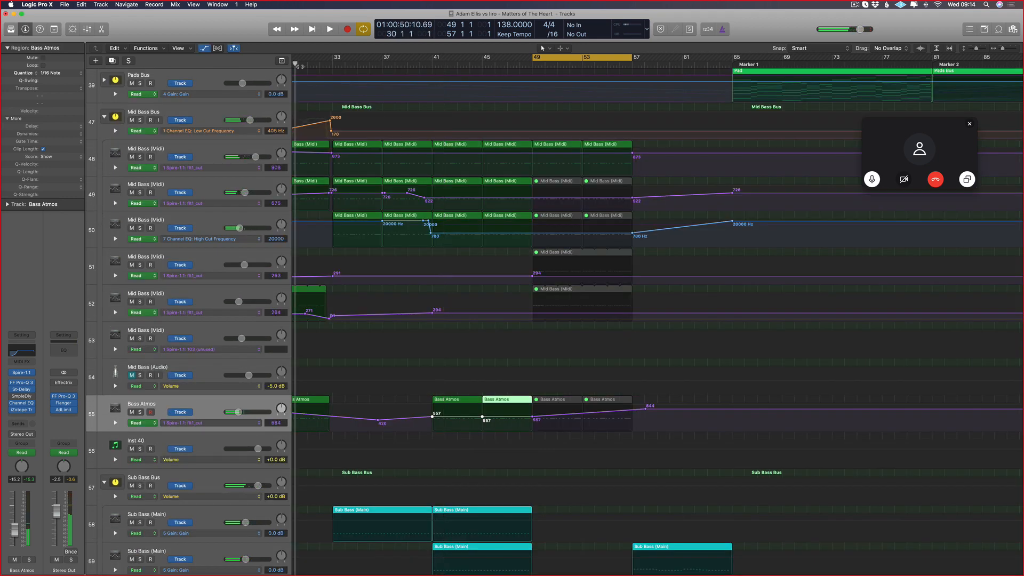
{"action": "key", "text": "space"}
{"action": "left_click_drag", "start_coordinate": [390, 194], "coordinate": [367, 205]}
{"action": "key", "text": "Delete"}
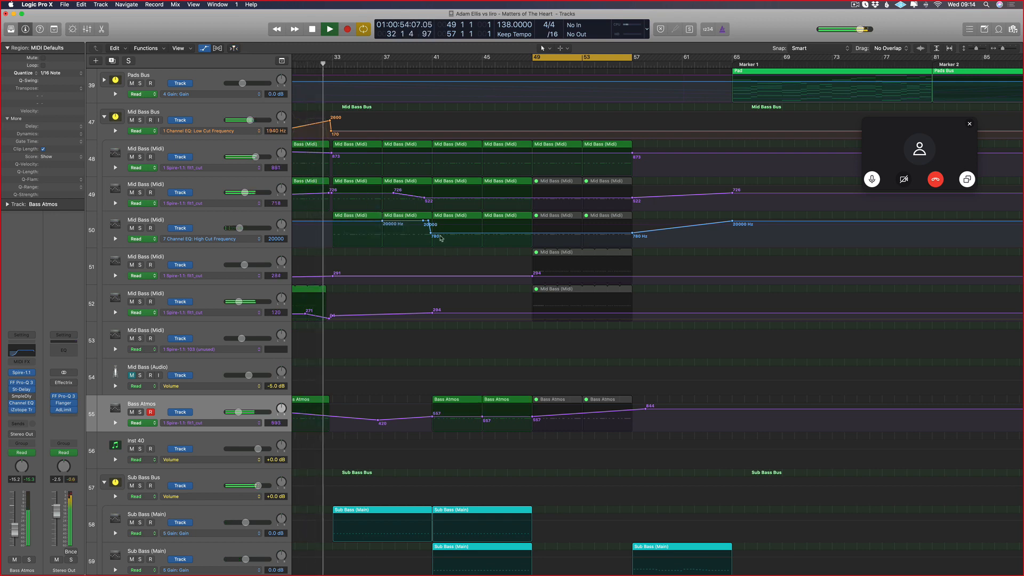
- Delete the Channel EQ High Cut Frequency automation points between bars 37 and 65 on track 50
{"action": "left_click_drag", "start_coordinate": [440, 235], "coordinate": [533, 223]}
{"action": "key", "text": "super+z"}
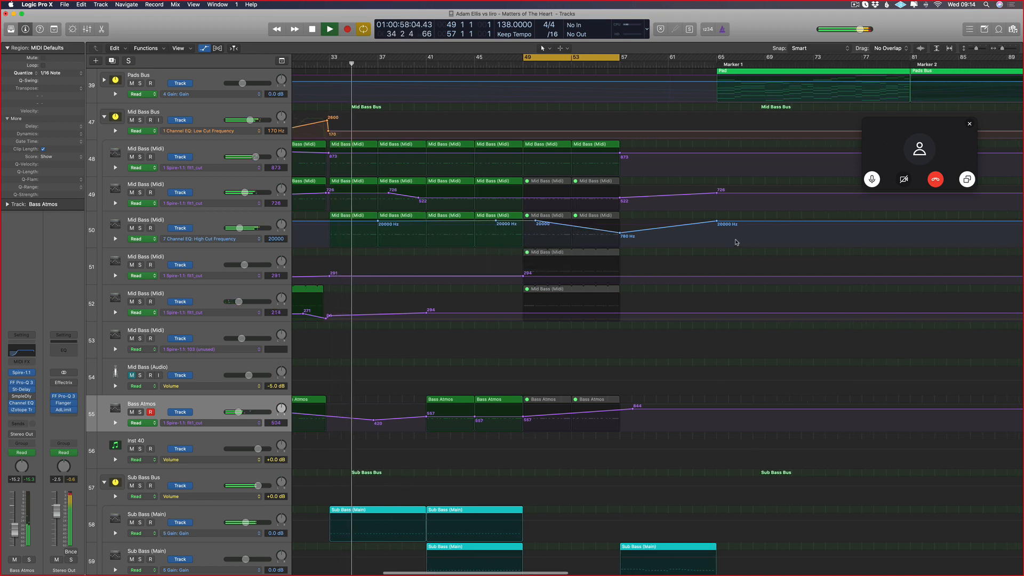
{"action": "key", "text": "super+Left"}
{"action": "left_click_drag", "start_coordinate": [682, 246], "coordinate": [327, 218]}
{"action": "key", "text": "Delete"}
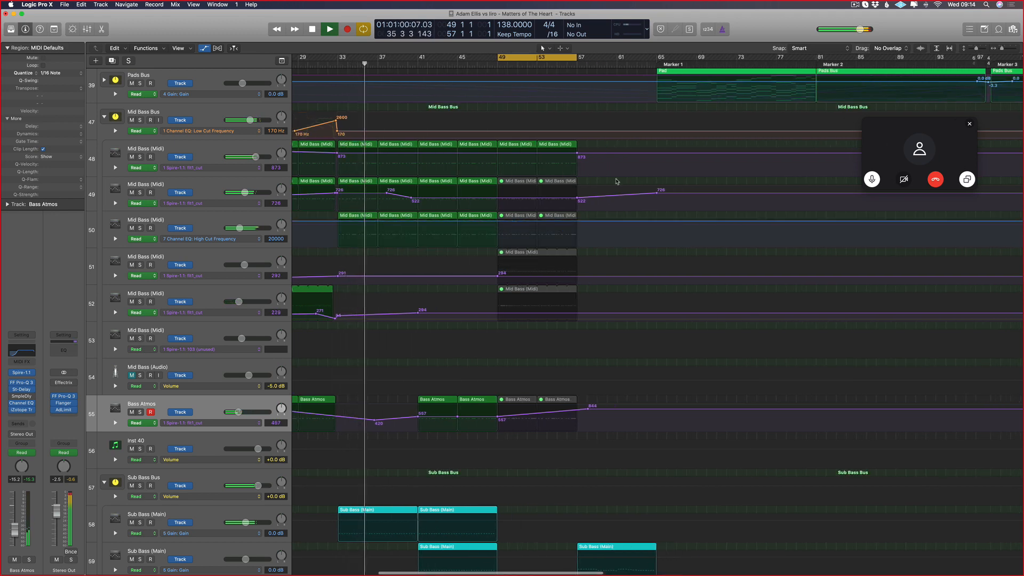
{"action": "left_click_drag", "start_coordinate": [674, 204], "coordinate": [320, 145]}
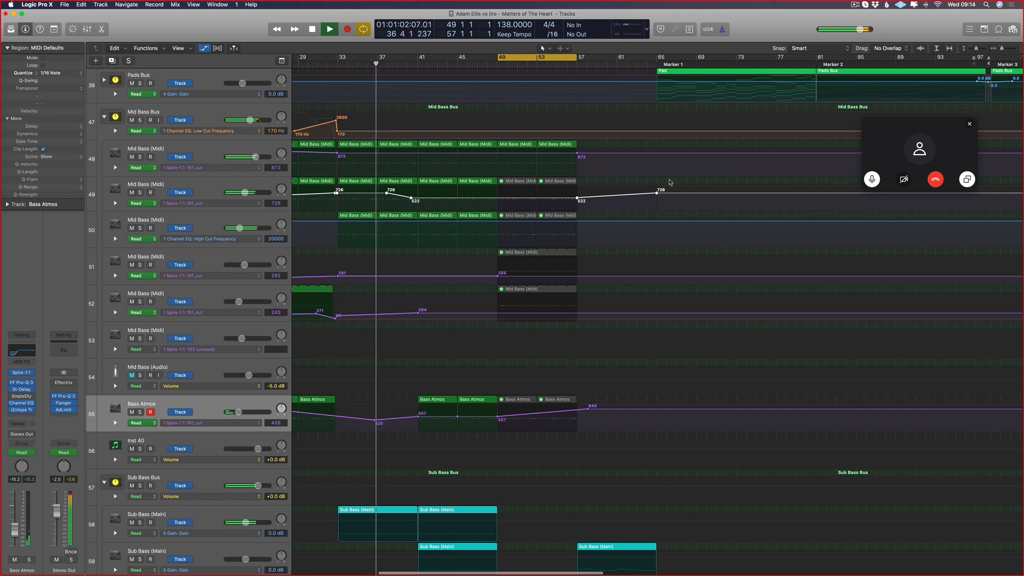
{"action": "key", "text": "Delete"}
{"action": "key", "text": "super+z"}
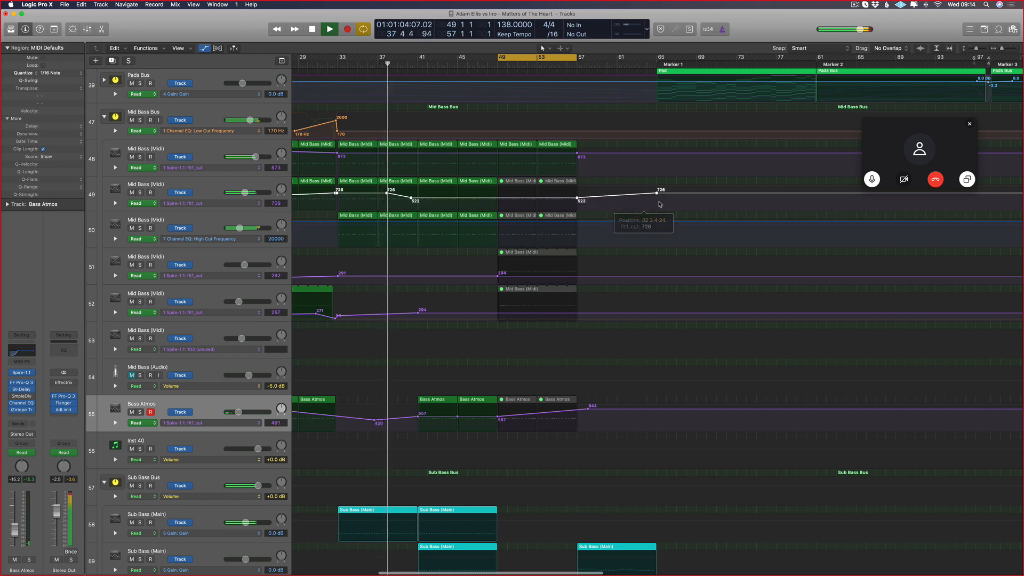
- Delete the cutoff automation points on track 49 between bars 37 and 57, keeping those at bars 33 and 65
{"action": "left_click_drag", "start_coordinate": [570, 201], "coordinate": [414, 199]}
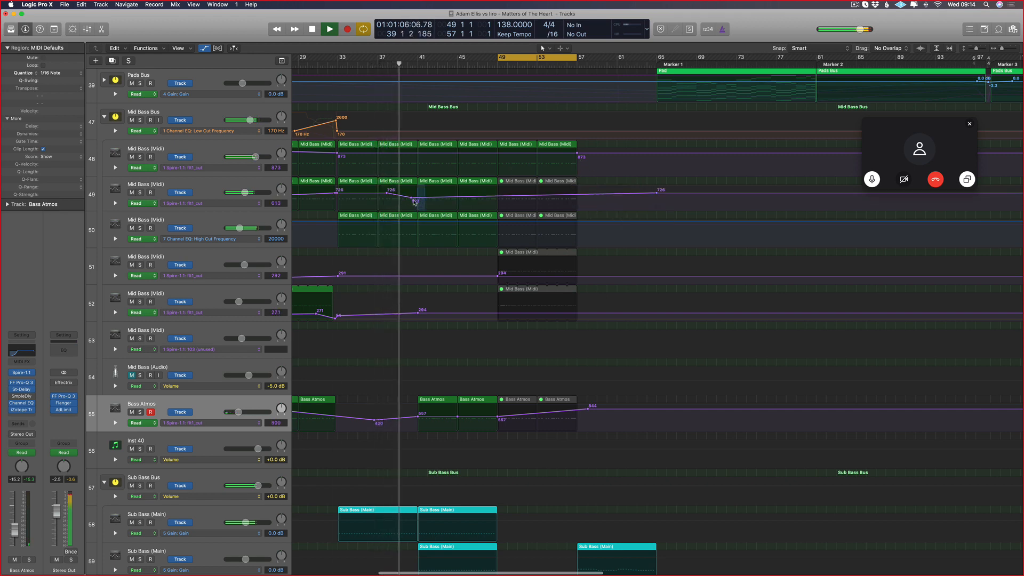
{"action": "key", "text": "Delete"}
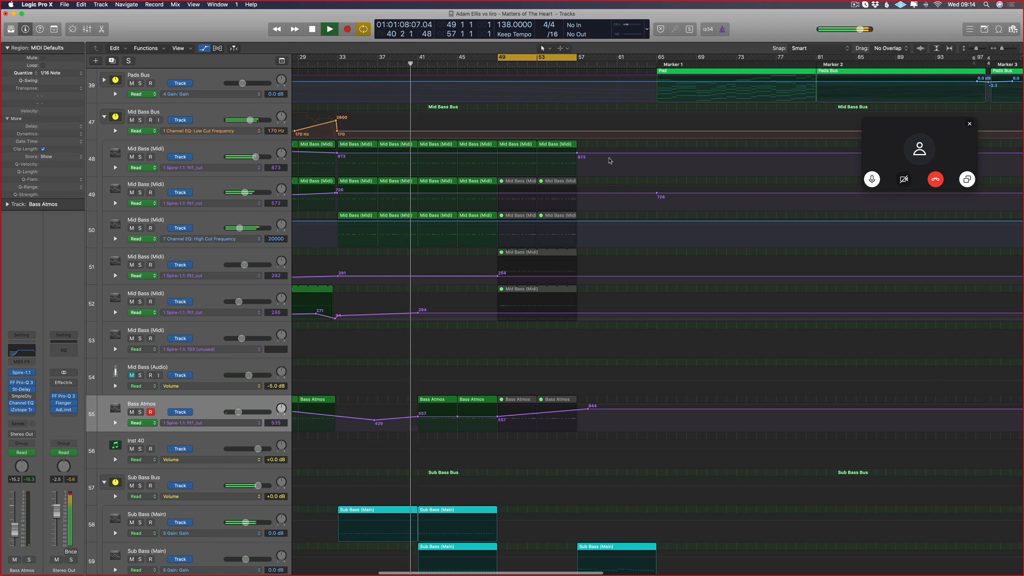
- Replay from about bar 32 with track automation hidden, and set the cycle range to bars 33 to 49
{"action": "scroll", "coordinate": [415, 151], "scroll_direction": "left", "scroll_amount": 5}
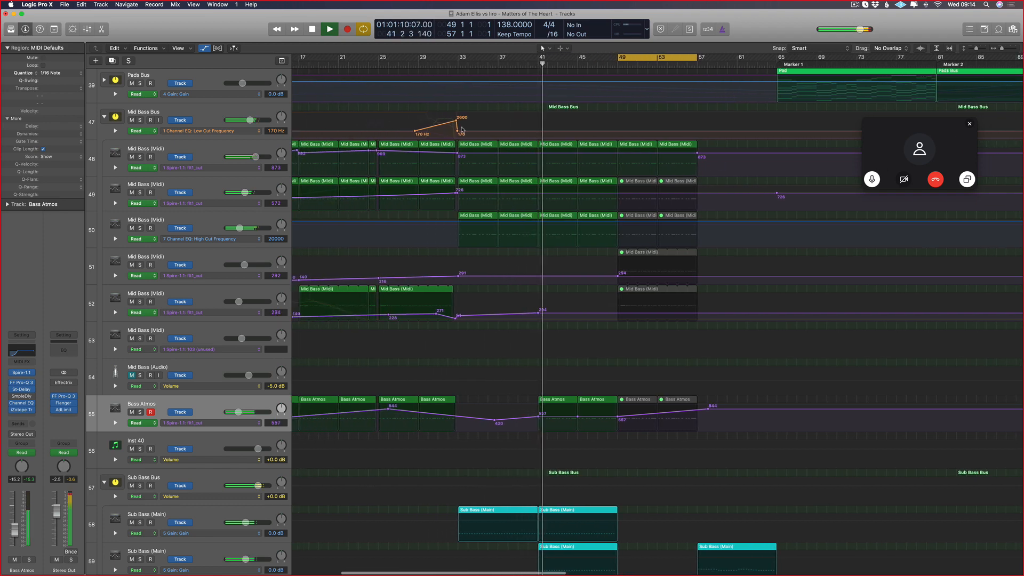
{"action": "left_click", "coordinate": [450, 64]}
{"action": "scroll", "coordinate": [470, 133], "scroll_direction": "left", "scroll_amount": 3}
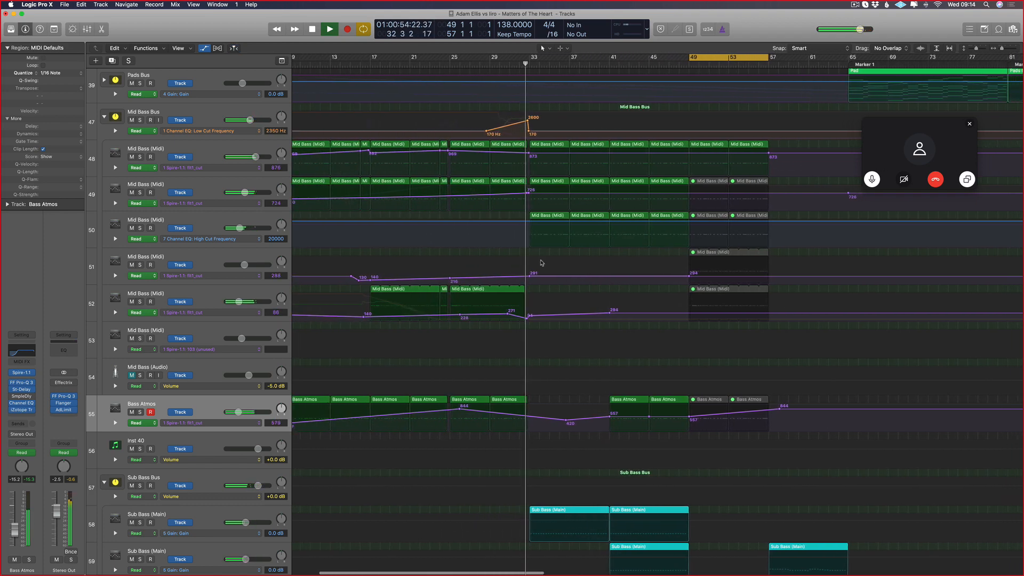
{"action": "scroll", "coordinate": [555, 265], "scroll_direction": "right", "scroll_amount": 1}
{"action": "scroll", "coordinate": [550, 186], "scroll_direction": "up", "scroll_amount": 3}
{"action": "key", "text": "a"}
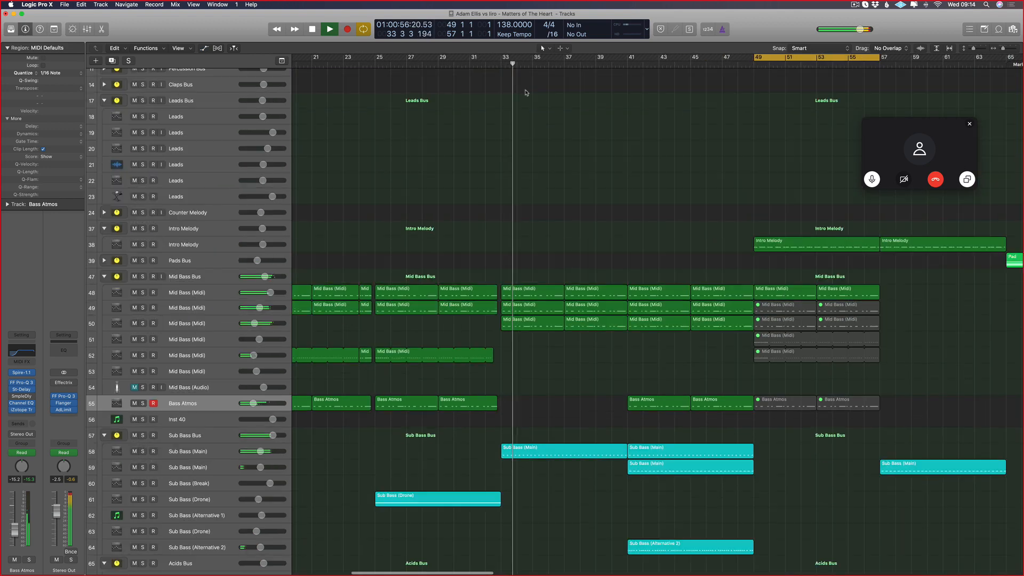
{"action": "left_click_drag", "start_coordinate": [502, 57], "coordinate": [753, 57]}
{"action": "scroll", "coordinate": [533, 240], "scroll_direction": "right", "scroll_amount": 3}
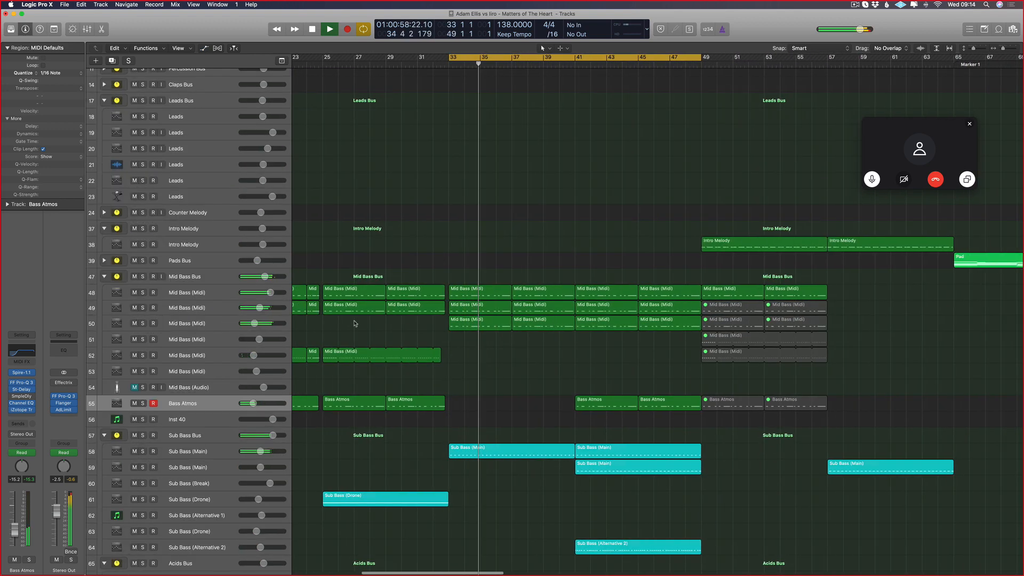
- Compare the channel strips and plug-in chains of the Mid Bass (Midi) tracks 49 and 50
{"action": "left_click", "coordinate": [187, 309]}
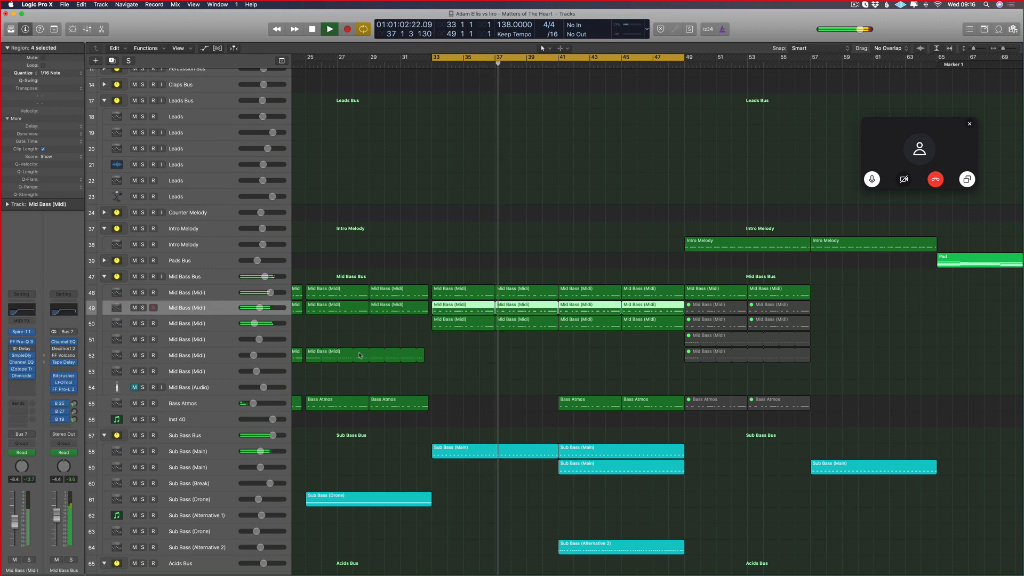
{"action": "scroll", "coordinate": [482, 402], "scroll_direction": "right", "scroll_amount": 1}
{"action": "left_click", "coordinate": [189, 322]}
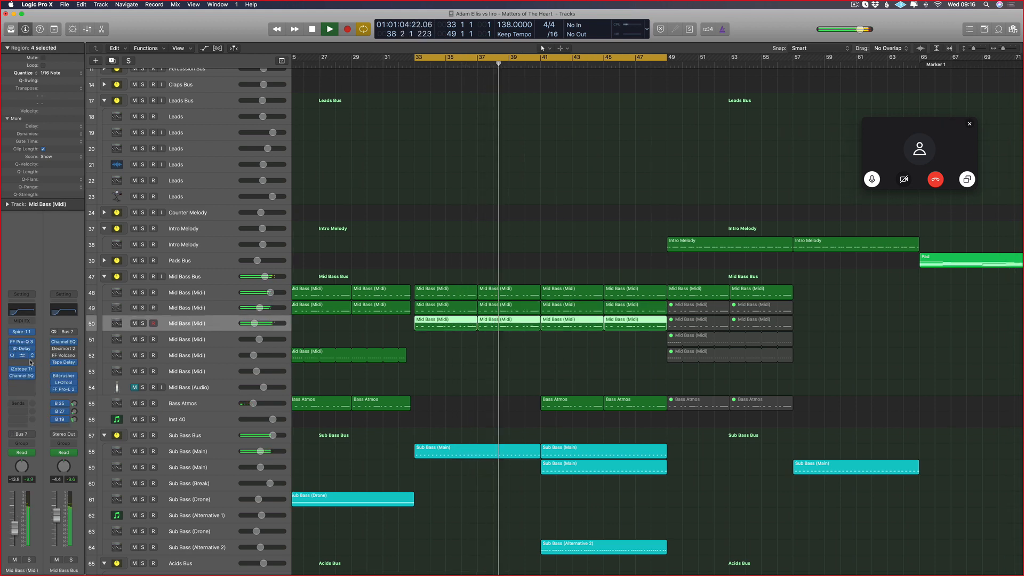
{"action": "left_click", "coordinate": [235, 306]}
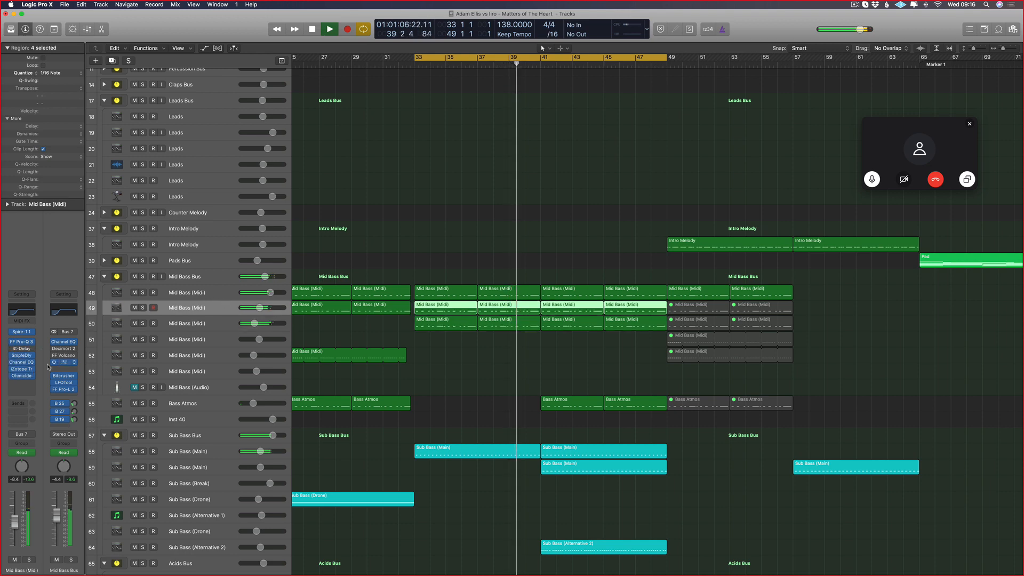
{"action": "scroll", "coordinate": [597, 388], "scroll_direction": "right", "scroll_amount": 1}
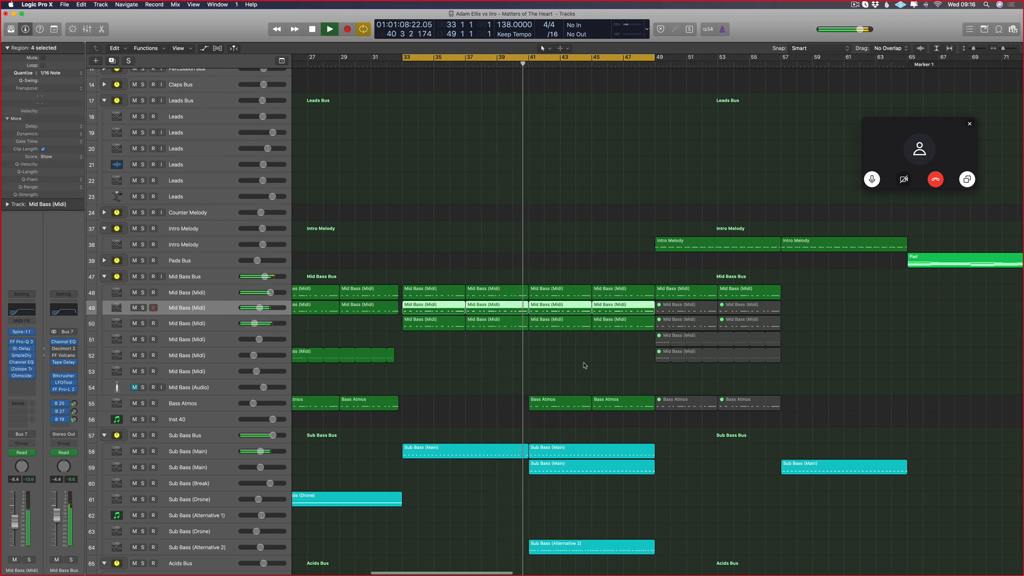
- Toggle solo on track 59, Sub Bass (Main), to audition it during playback and leave it unsoloed
{"action": "scroll", "coordinate": [584, 365], "scroll_direction": "down", "scroll_amount": 3}
{"action": "left_click", "coordinate": [142, 406]}
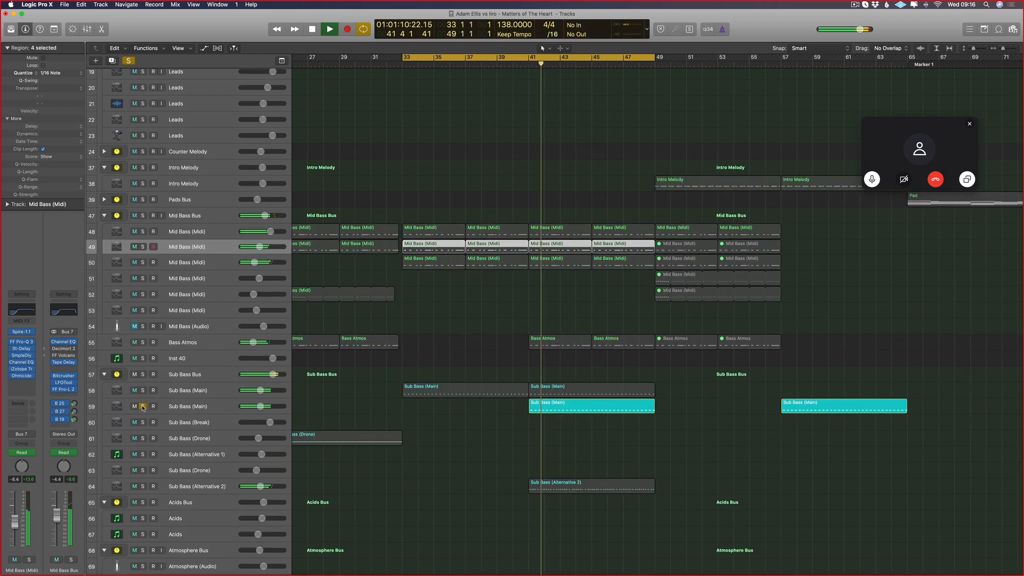
{"action": "left_click", "coordinate": [142, 406]}
{"action": "left_click", "coordinate": [143, 406]}
{"action": "left_click", "coordinate": [142, 407]}
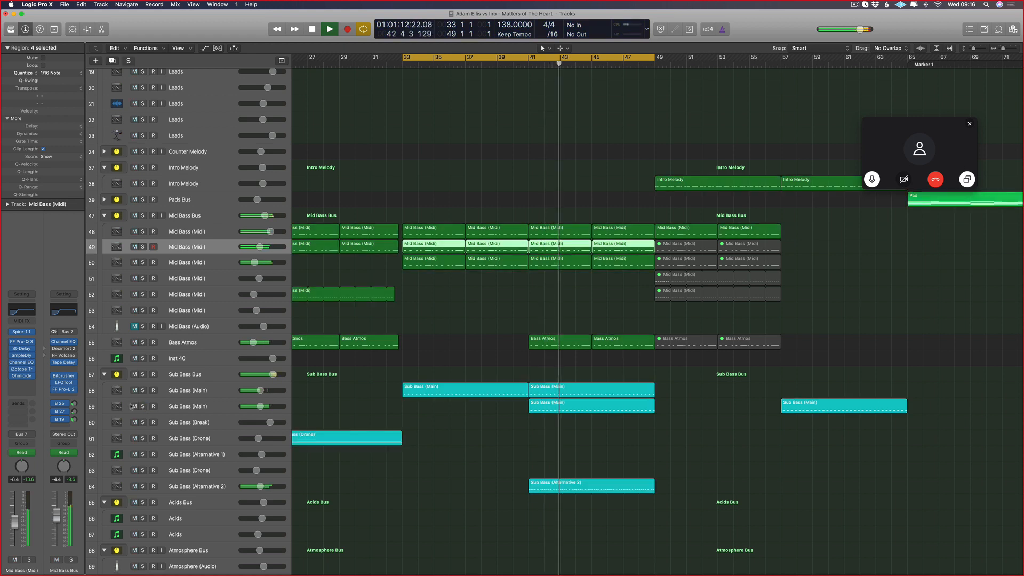
- Compare the two Sub Bass (Main) tracks by muting them in turn, and leave both muted
{"action": "left_click", "coordinate": [214, 408]}
{"action": "key", "text": "m"}
{"action": "scroll", "coordinate": [498, 446], "scroll_direction": "right", "scroll_amount": 4}
{"action": "scroll", "coordinate": [344, 439], "scroll_direction": "down", "scroll_amount": 1}
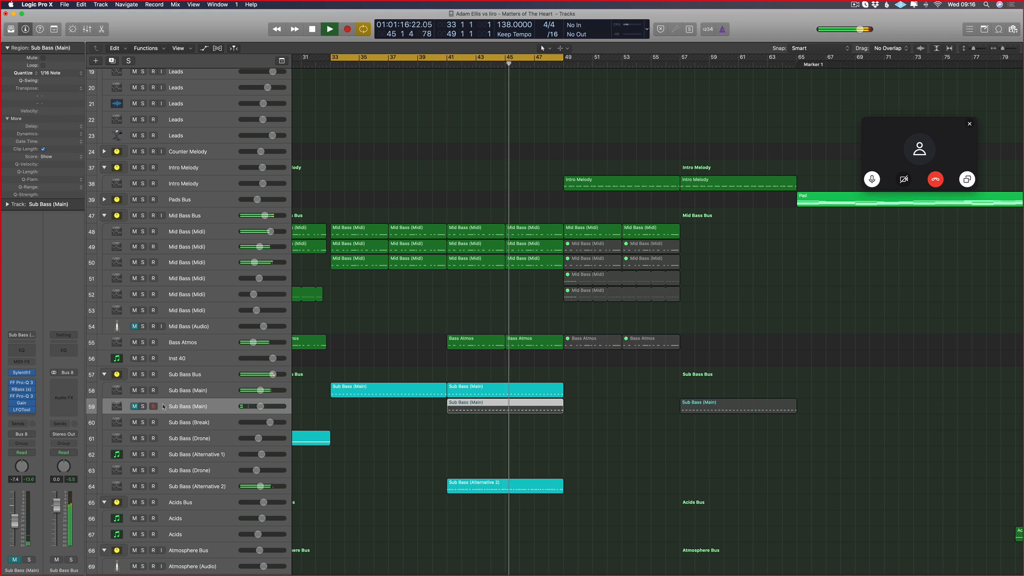
{"action": "left_click", "coordinate": [135, 406]}
{"action": "left_click", "coordinate": [135, 390]}
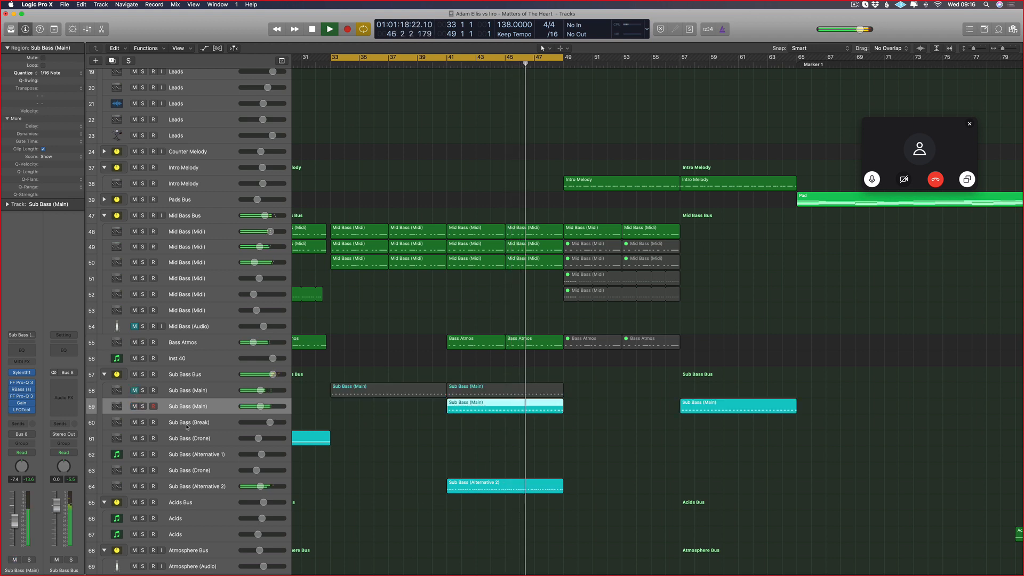
{"action": "key", "text": "m"}
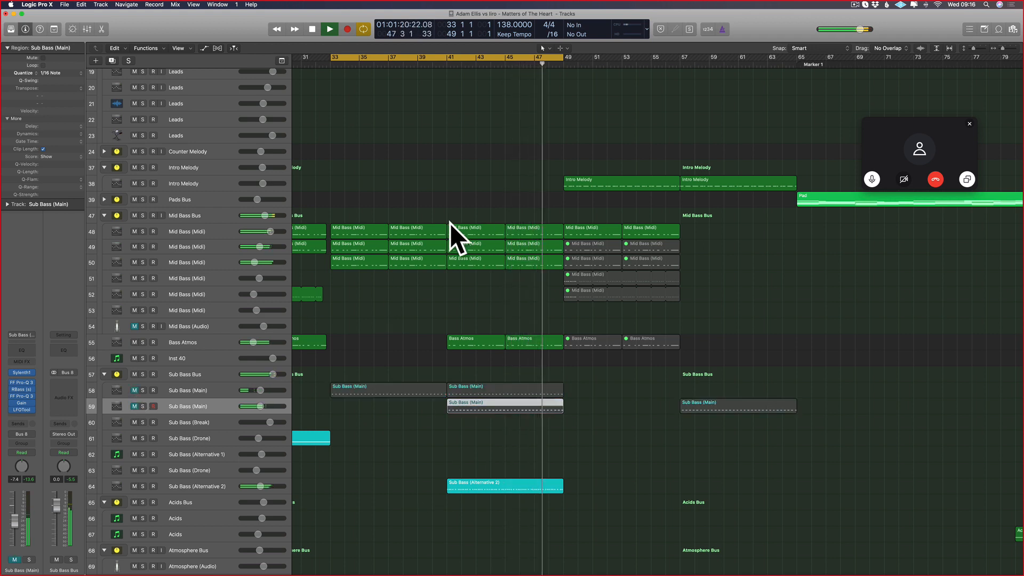
- Mute the Sub Bass (Alternative 2) region at bar 41 and stop playback with cycling turned off
{"action": "left_click", "coordinate": [487, 482]}
{"action": "key", "text": "ctrl+m"}
{"action": "scroll", "coordinate": [531, 194], "scroll_direction": "right", "scroll_amount": 3}
{"action": "scroll", "coordinate": [531, 195], "scroll_direction": "up", "scroll_amount": 1}
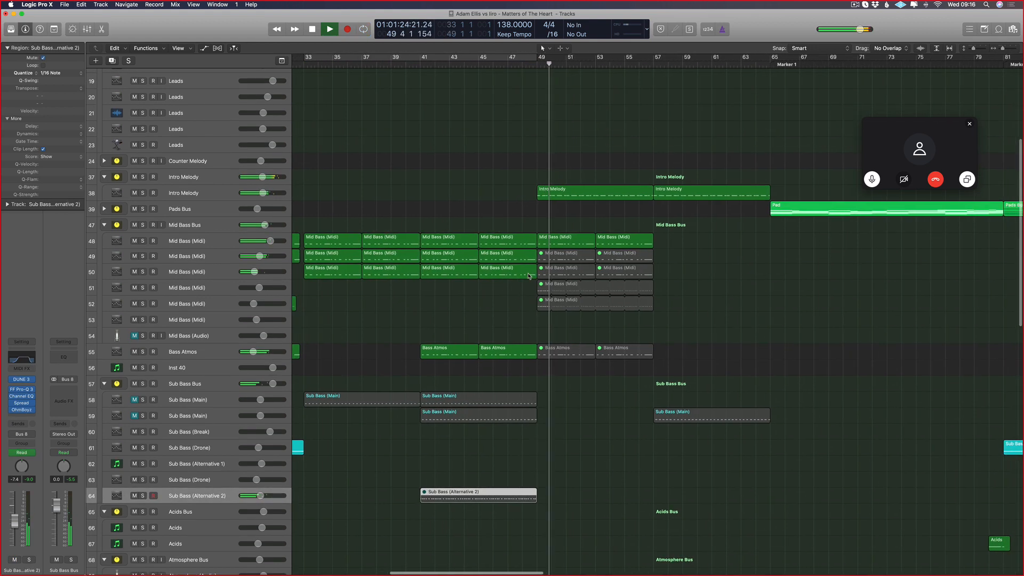
{"action": "scroll", "coordinate": [613, 243], "scroll_direction": "right", "scroll_amount": 1}
{"action": "key", "text": "space"}
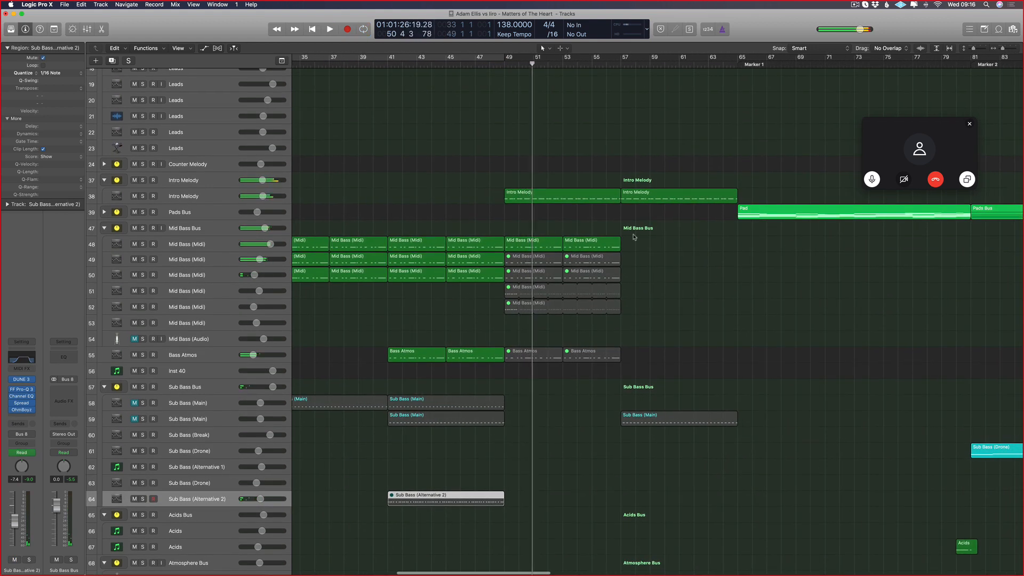
- Mute the Mid Bass (Midi) regions at bars 49 and 53 on track 48, matching the muted regions on tracks 49 to 52
{"action": "left_click_drag", "start_coordinate": [548, 242], "coordinate": [546, 244]}
{"action": "scroll", "coordinate": [542, 243], "scroll_direction": "left", "scroll_amount": 3}
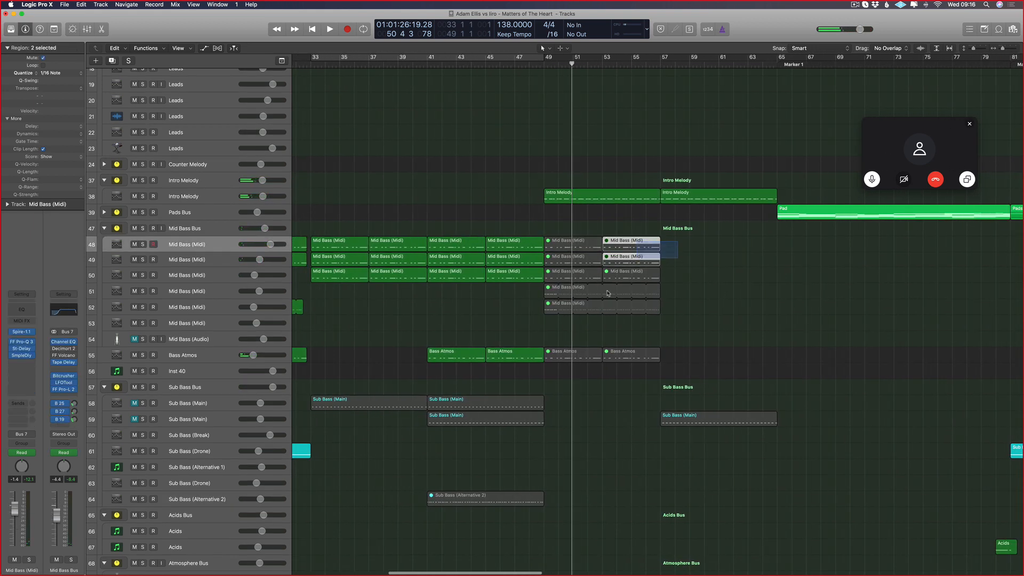
{"action": "left_click_drag", "start_coordinate": [608, 292], "coordinate": [599, 327]}
{"action": "scroll", "coordinate": [599, 326], "scroll_direction": "left", "scroll_amount": 7}
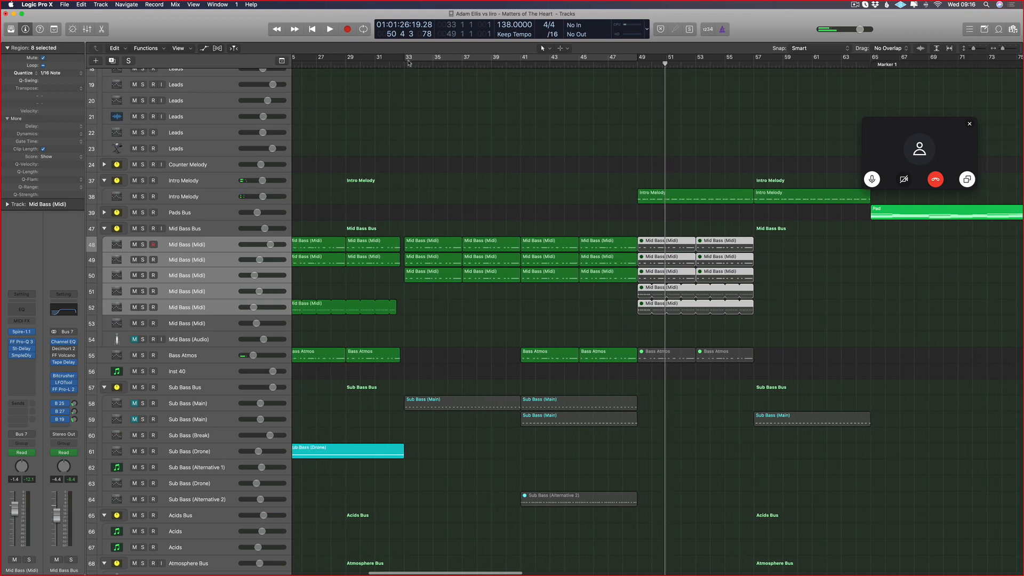
- Cycle bars 33 to 70, unmute track 58, Sub Bass (Main), and audition it in solo and with the mix
{"action": "left_click_drag", "start_coordinate": [408, 62], "coordinate": [789, 133]}
{"action": "left_click", "coordinate": [135, 404]}
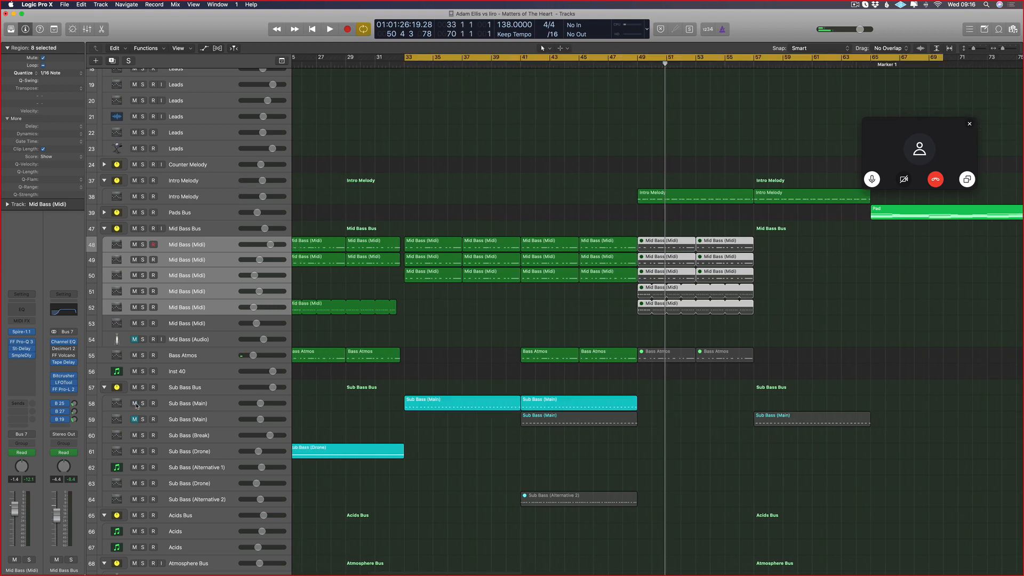
{"action": "key", "text": "space"}
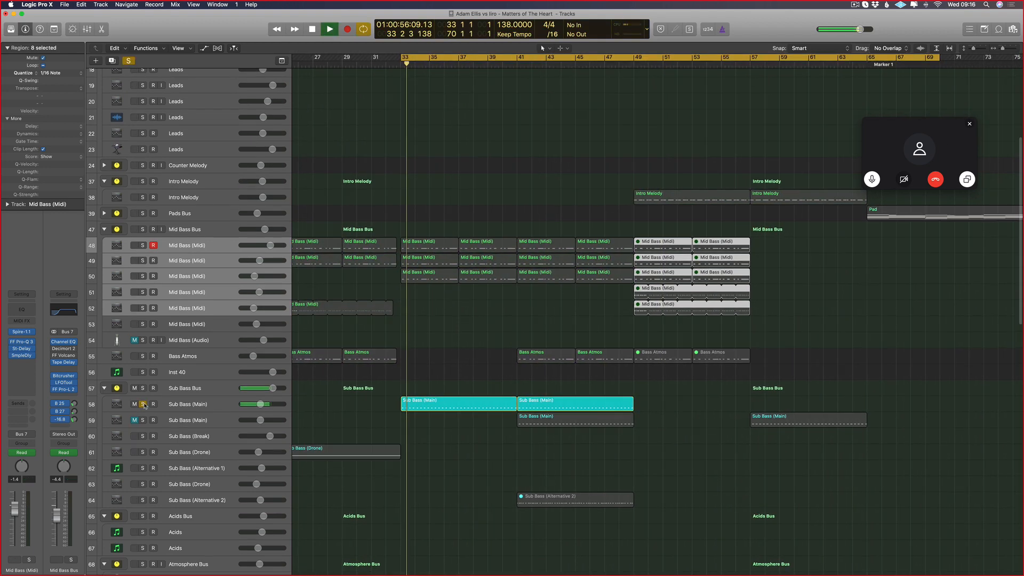
{"action": "left_click", "coordinate": [160, 404]}
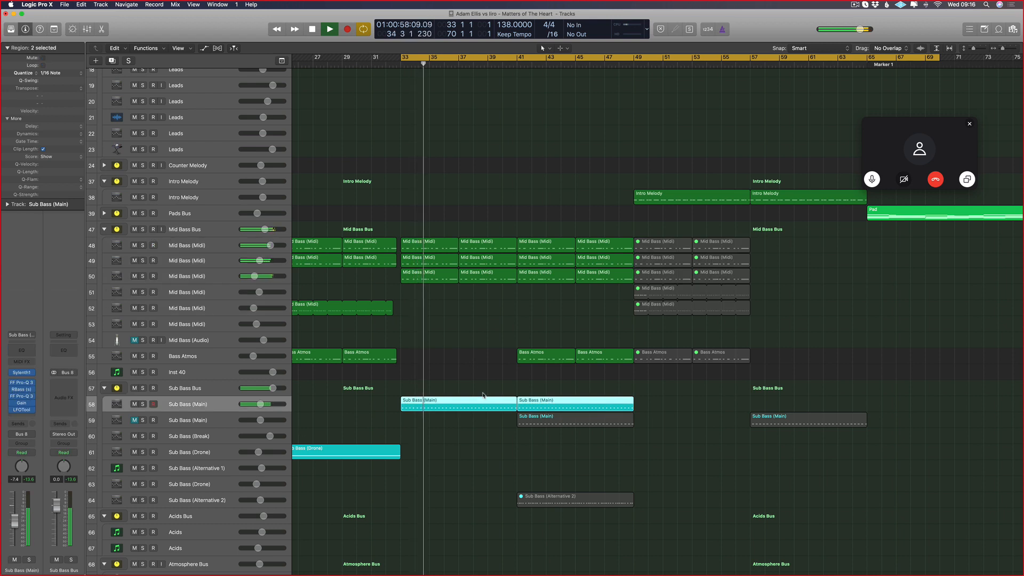
- Copy the Sub Bass (Main) region on track 59 from bar 41 to bar 33, unmute track 59 and mute track 58
{"action": "left_click_drag", "start_coordinate": [557, 419], "coordinate": [443, 419]}
{"action": "left_click", "coordinate": [120, 418]}
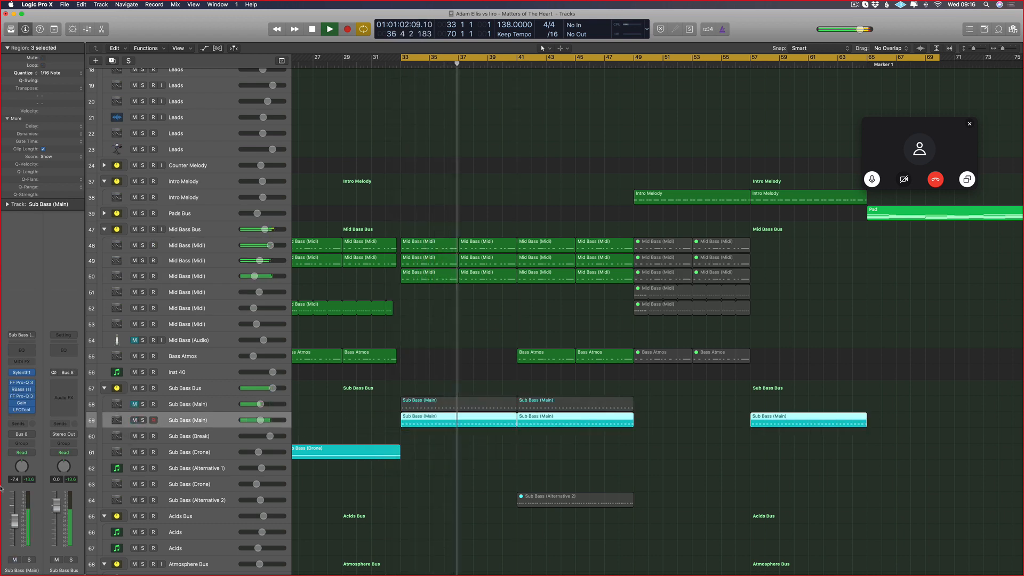
- Audition track 59, Sub Bass (Main), in solo from bar 33, clear the solo and leave track 58 muted
{"action": "left_click", "coordinate": [29, 559]}
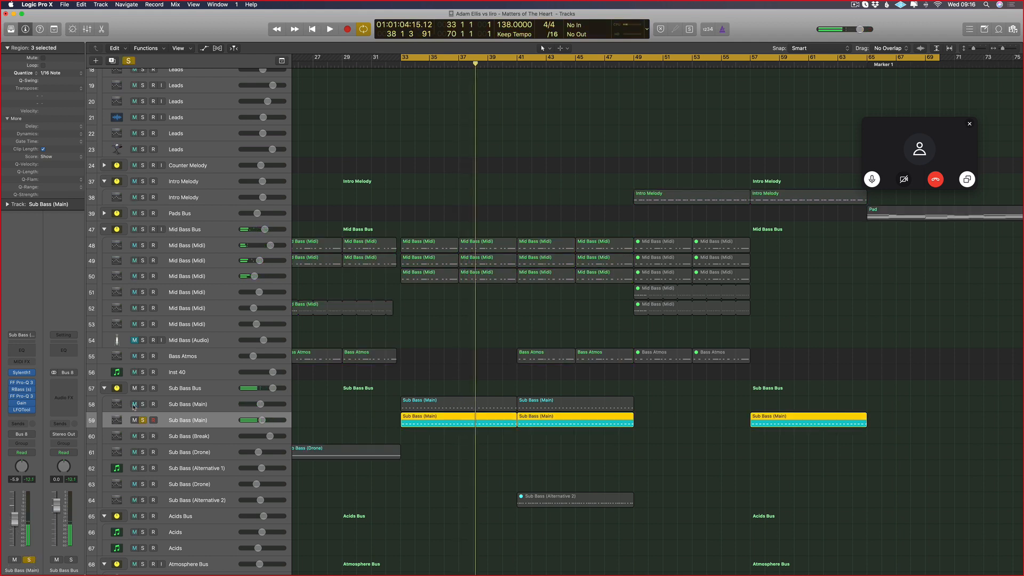
{"action": "key", "text": "space"}
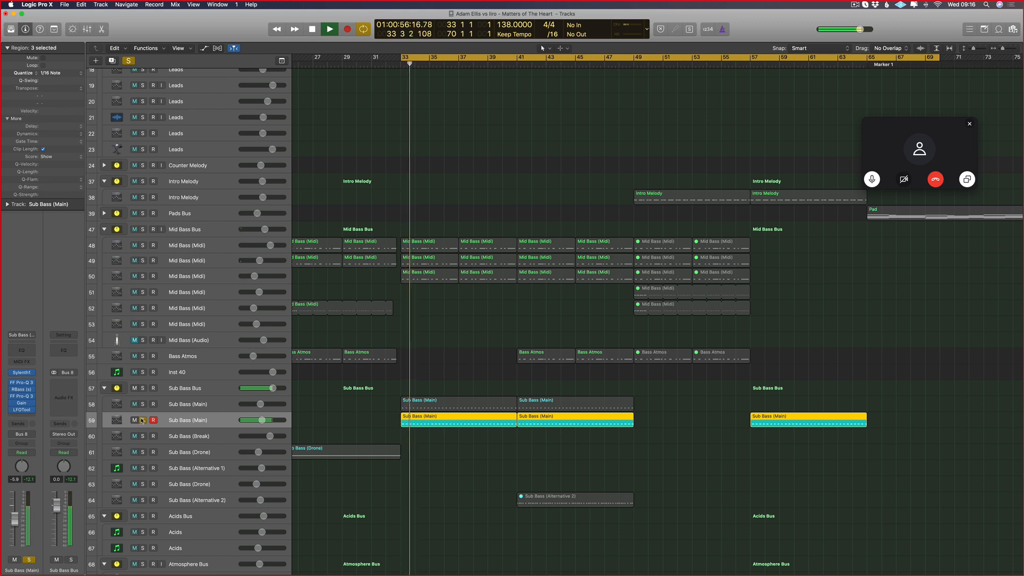
{"action": "key", "text": "s"}
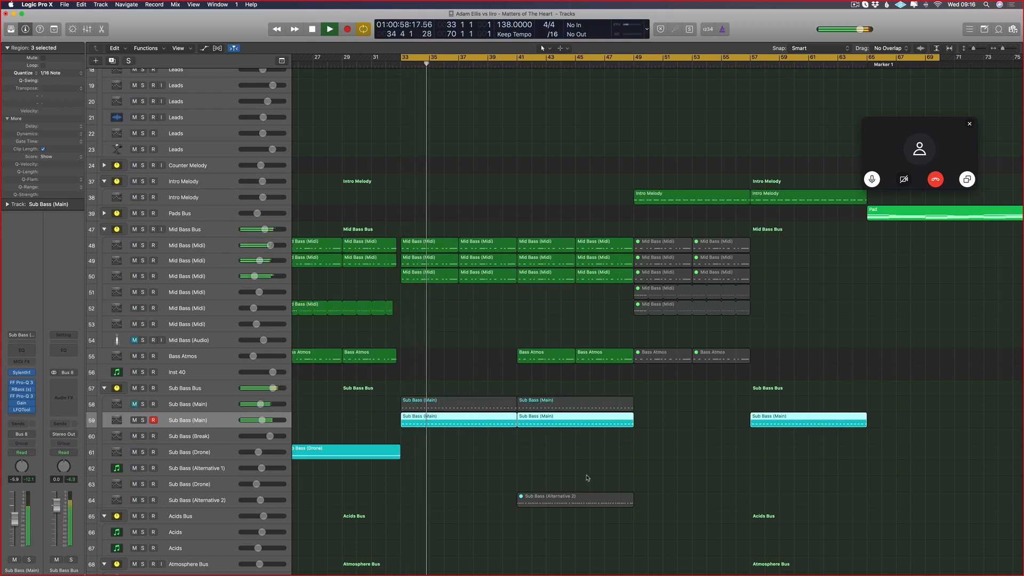
{"action": "left_click", "coordinate": [134, 403]}
- Rename track 59 as Sub Bass (Off Beat)
{"action": "double_click", "coordinate": [195, 420]}
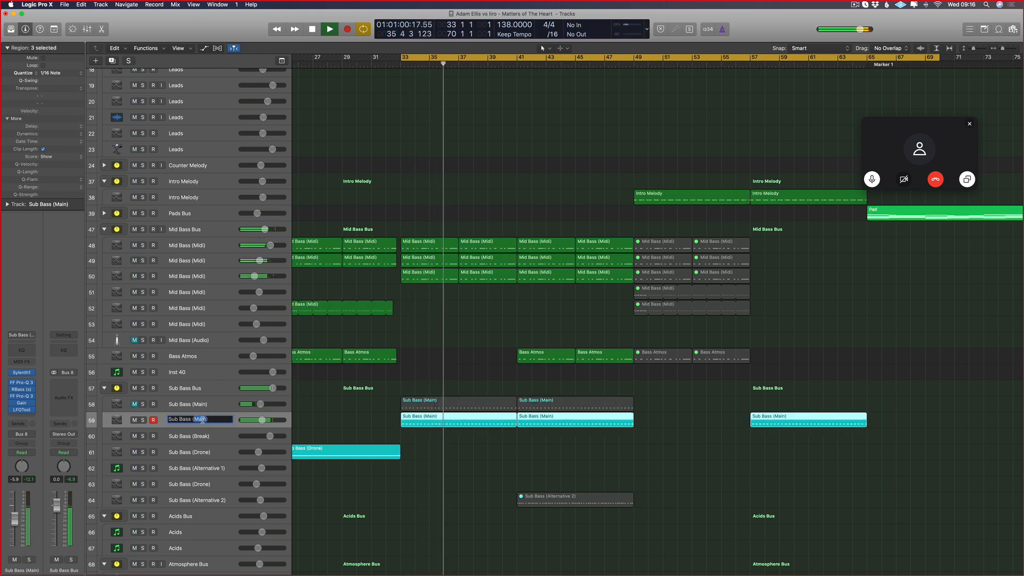
{"action": "type", "text": "Sub Bass (Off BEat)"}
{"action": "key", "text": "Return"}
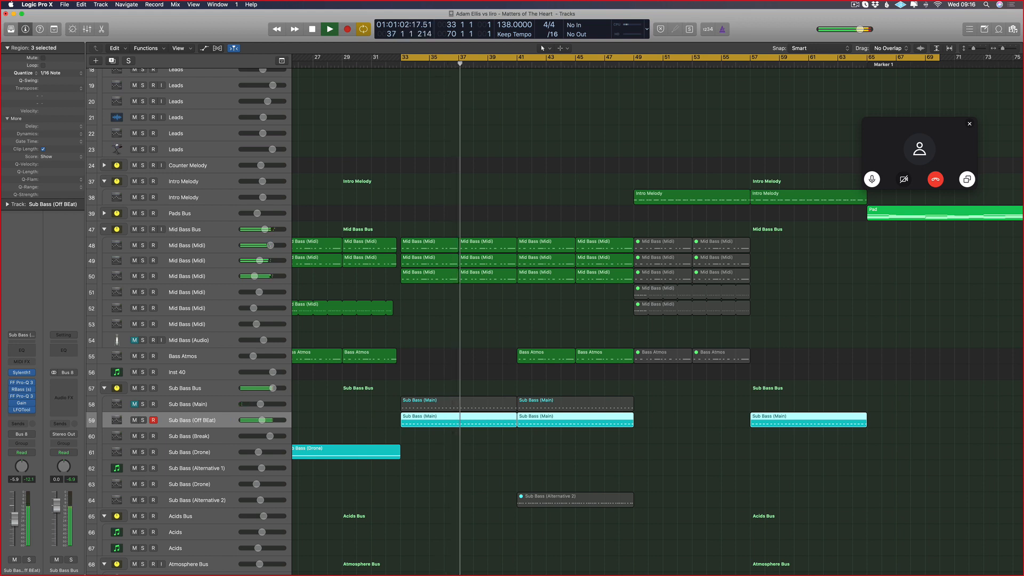
{"action": "double_click", "coordinate": [209, 420]}
{"action": "type", "text": "e"}
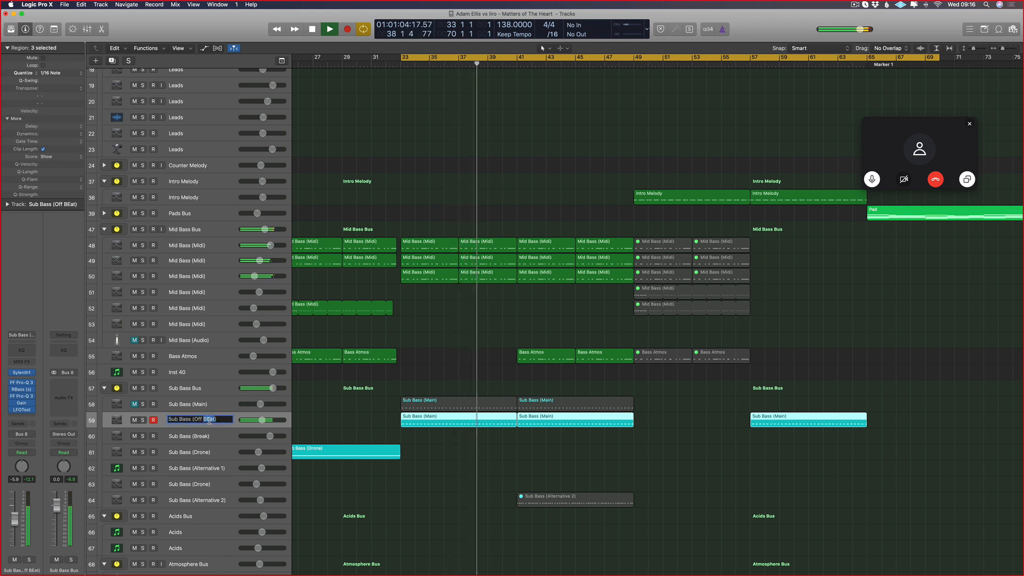
{"action": "key", "text": "Return"}
- Select track 50, restart playback at bar 33, and briefly audition Mid Bass (Midi) track 48 in solo
{"action": "scroll", "coordinate": [495, 319], "scroll_direction": "right", "scroll_amount": 10}
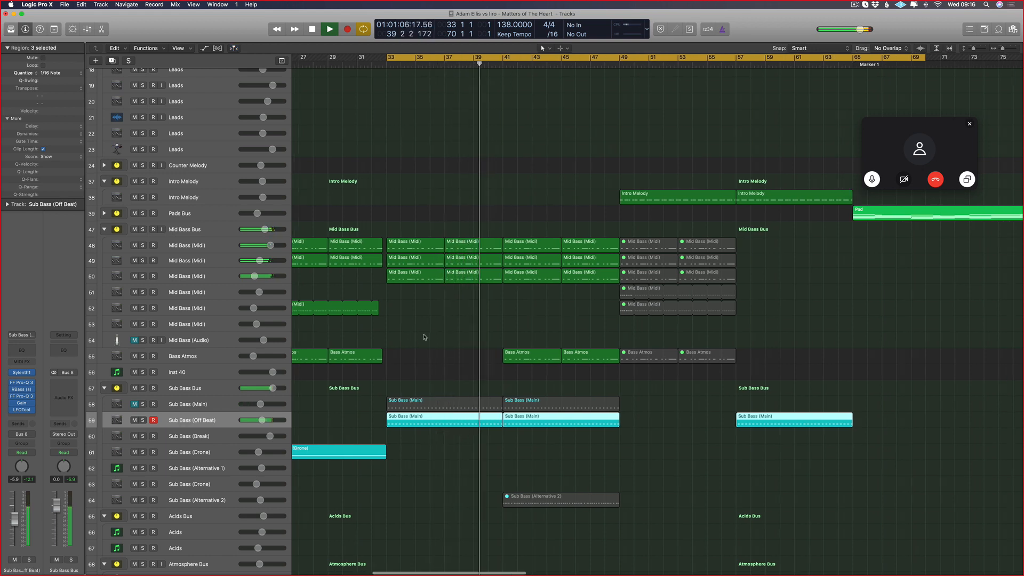
{"action": "left_click", "coordinate": [203, 277]}
{"action": "key", "text": "space"}
{"action": "key", "text": "shift+space"}
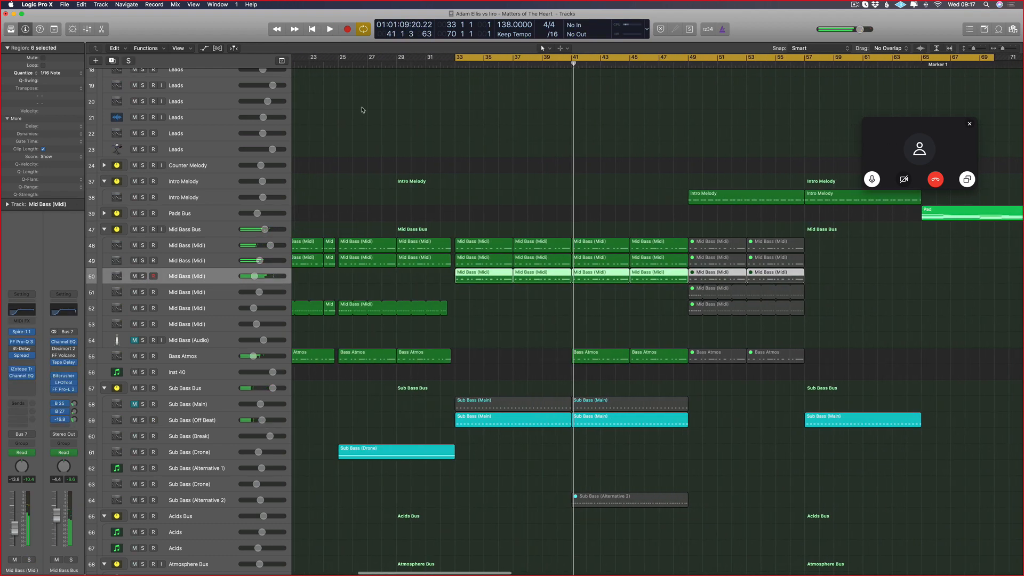
{"action": "left_click", "coordinate": [142, 245]}
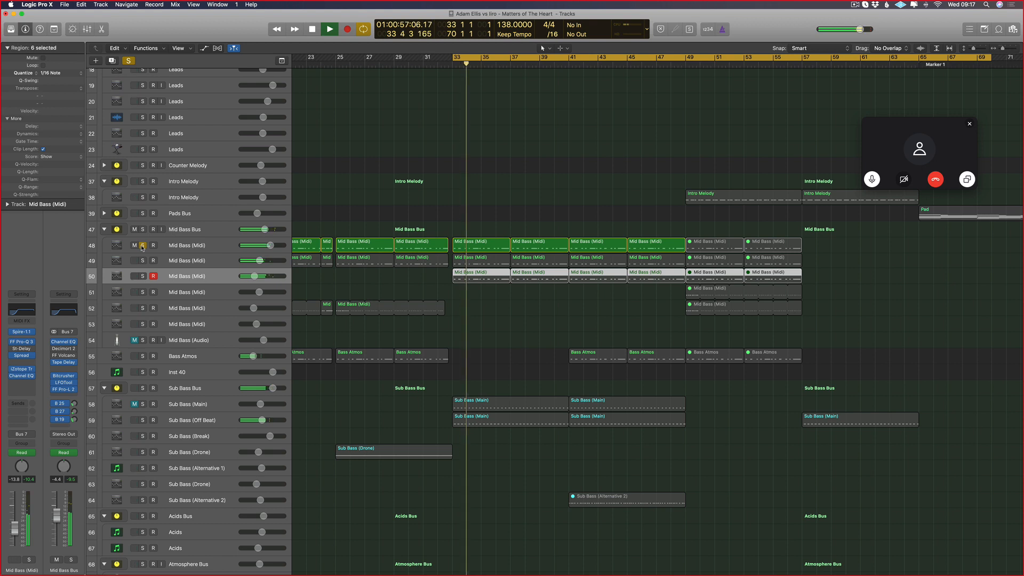
{"action": "left_click", "coordinate": [142, 246]}
- Solo Mid Bass (Midi) track 49, check its Spire synth, set the track volume to -7.0 dB and clear the solo
{"action": "left_click", "coordinate": [142, 260]}
{"action": "left_click", "coordinate": [184, 261]}
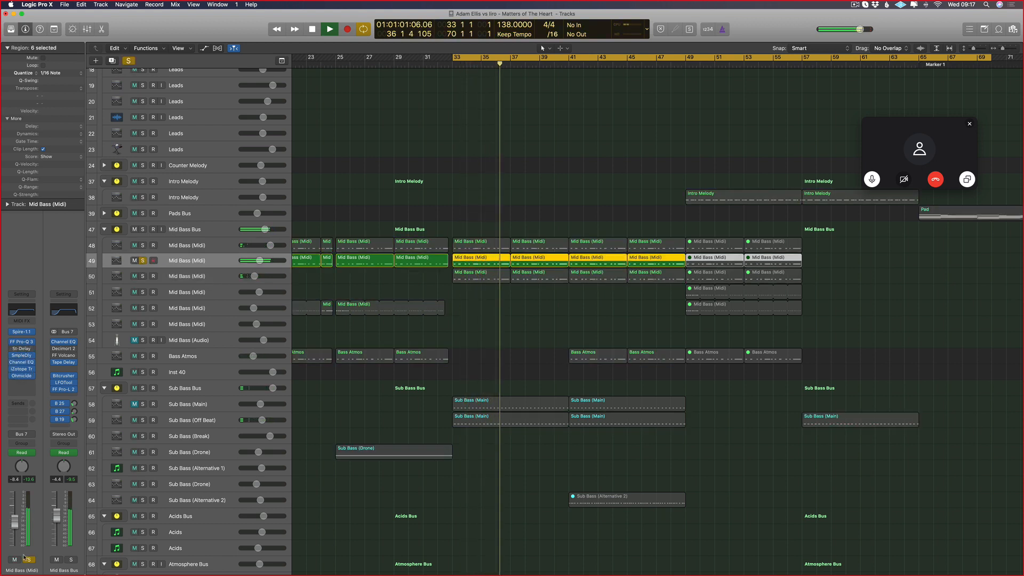
{"action": "key", "text": "v"}
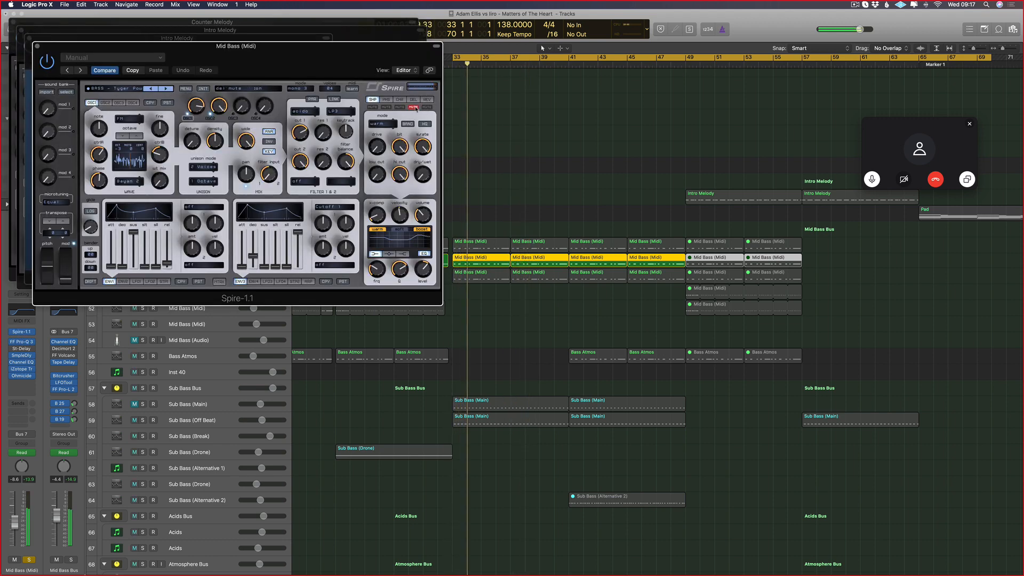
{"action": "left_click", "coordinate": [28, 558]}
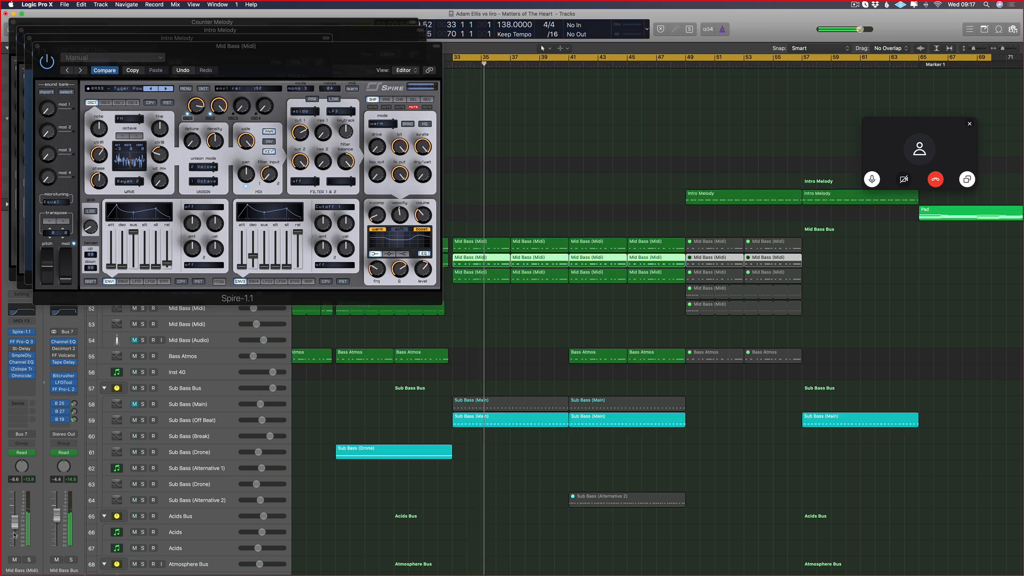
{"action": "key", "text": "v"}
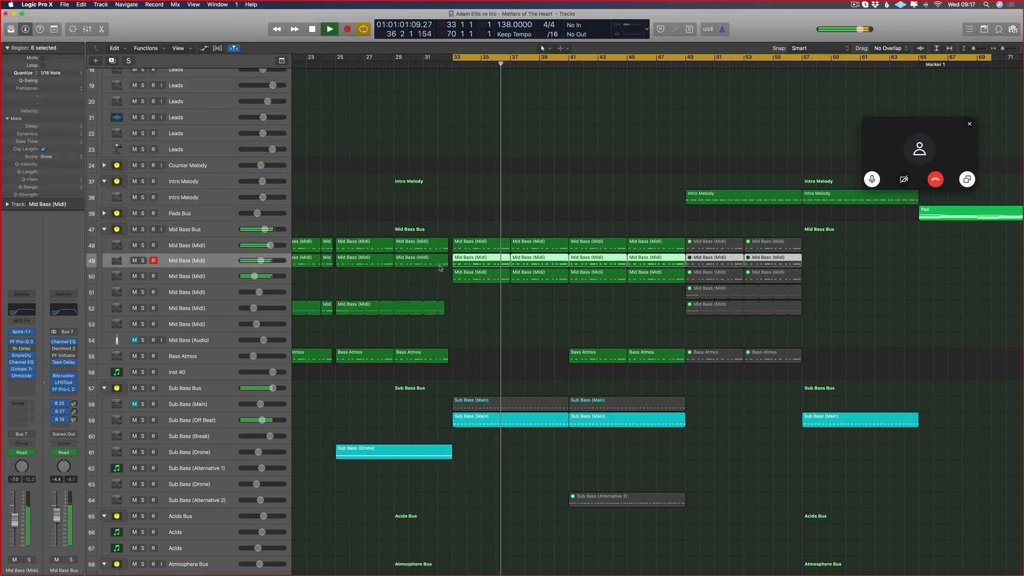
- Inspect the notes of the Sub Bass (Main) region at bar 41 on track 59 in the Piano Roll, then close the editor
{"action": "scroll", "coordinate": [453, 224], "scroll_direction": "right", "scroll_amount": 3}
{"action": "scroll", "coordinate": [433, 365], "scroll_direction": "right", "scroll_amount": 2}
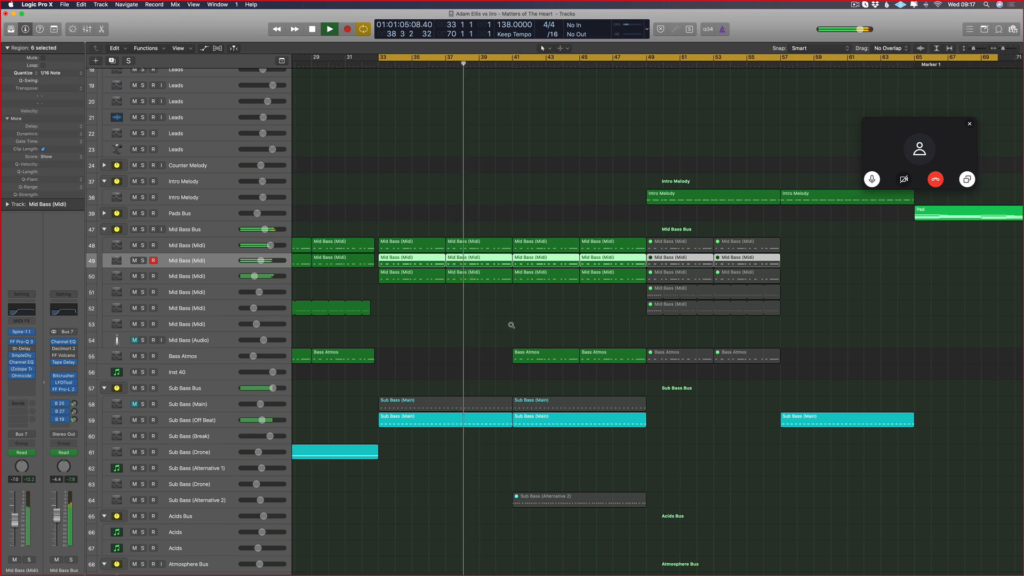
{"action": "scroll", "coordinate": [511, 325], "scroll_direction": "left", "scroll_amount": 5}
{"action": "left_click", "coordinate": [619, 419]}
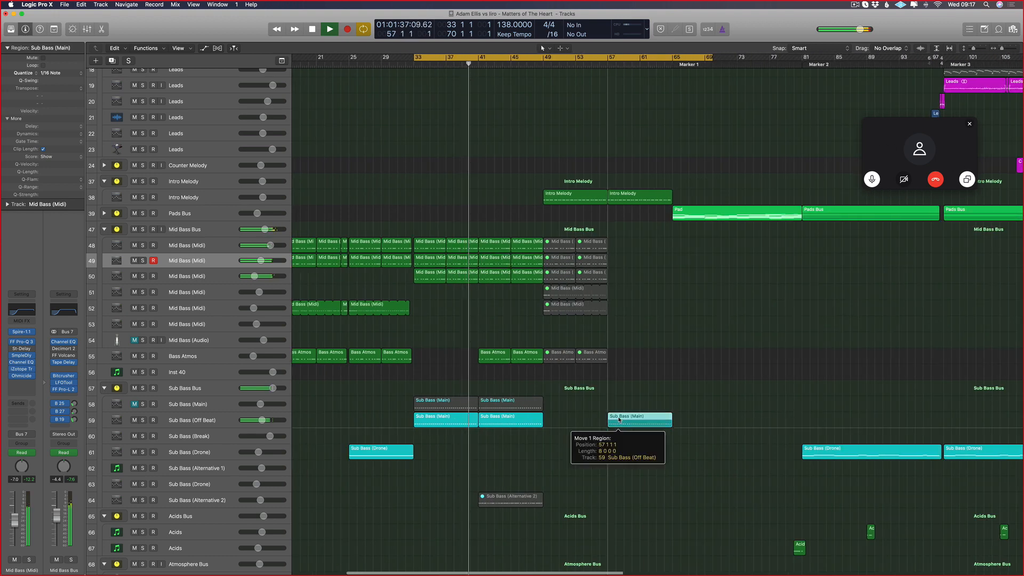
{"action": "double_click", "coordinate": [528, 421]}
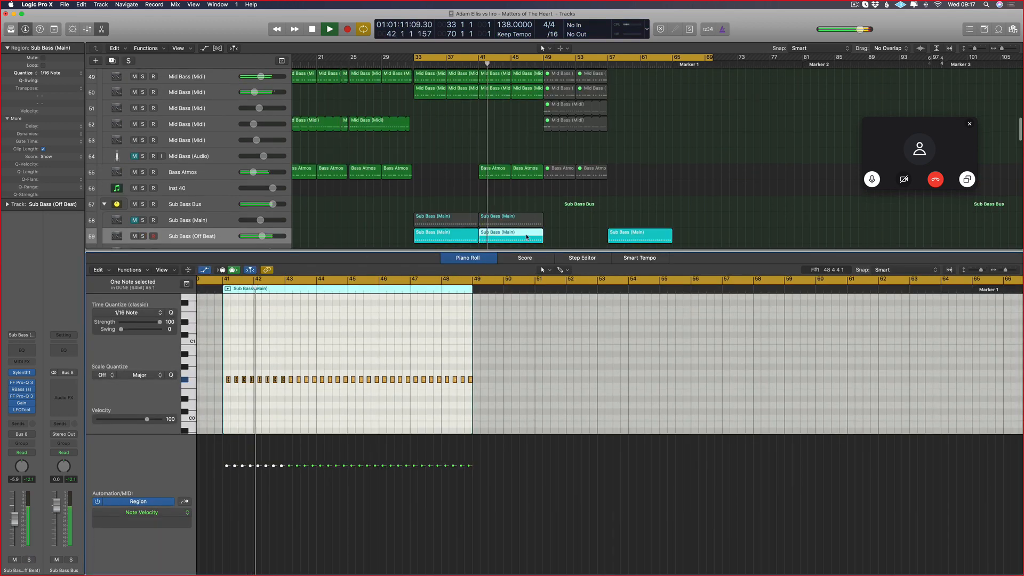
{"action": "scroll", "coordinate": [538, 185], "scroll_direction": "down", "scroll_amount": 3}
{"action": "key", "text": "e"}
{"action": "scroll", "coordinate": [507, 193], "scroll_direction": "up", "scroll_amount": 5}
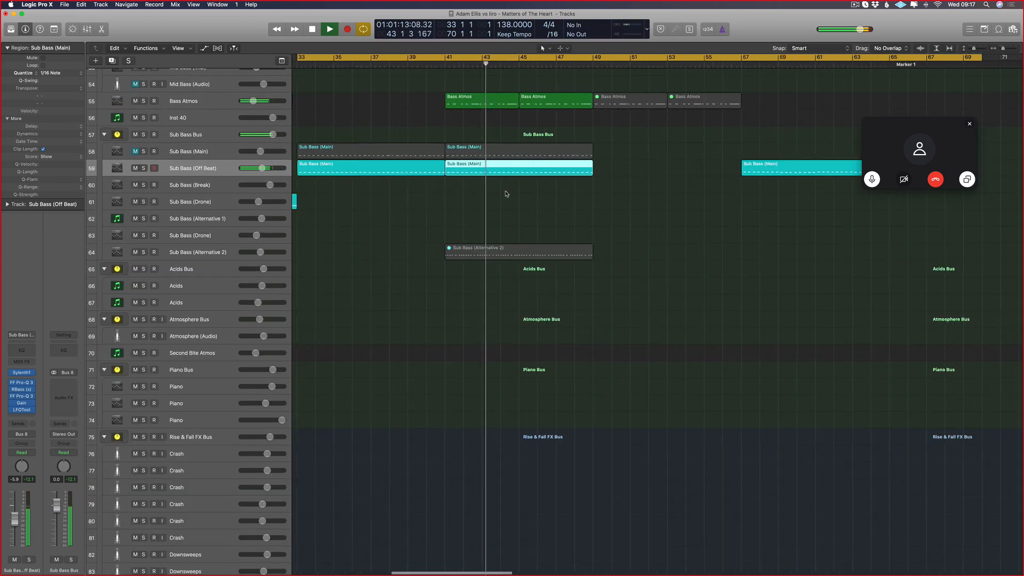
- Copy the track 59 sub bass region from bar 41 to bar 49, and unmute the track 48 regions at bars 49 and 53
{"action": "scroll", "coordinate": [516, 201], "scroll_direction": "up", "scroll_amount": 4}
{"action": "scroll", "coordinate": [517, 201], "scroll_direction": "up", "scroll_amount": 7}
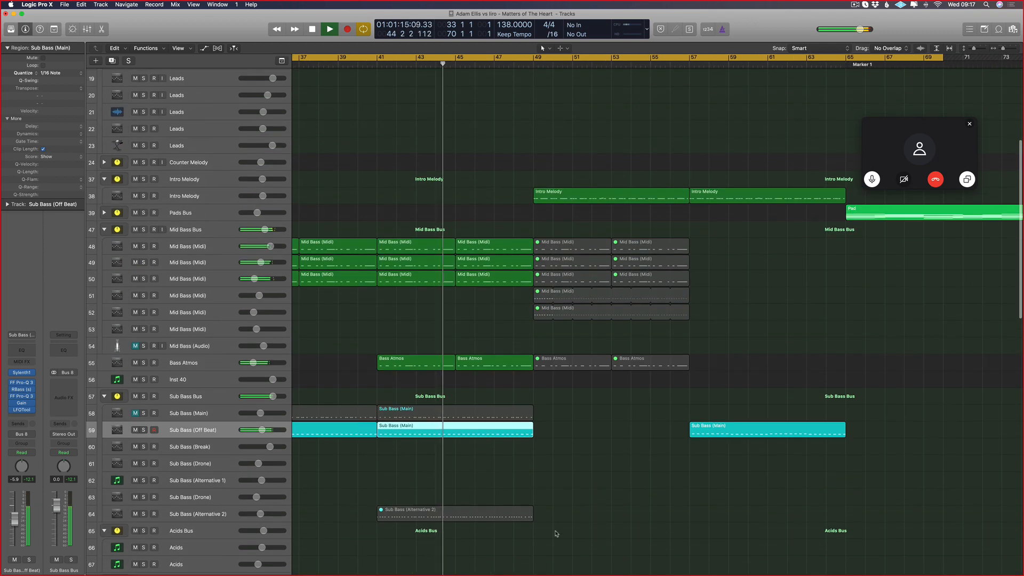
{"action": "left_click_drag", "start_coordinate": [413, 432], "coordinate": [571, 432]}
{"action": "left_click_drag", "start_coordinate": [715, 252], "coordinate": [554, 240]}
{"action": "key", "text": "ctrl+m"}
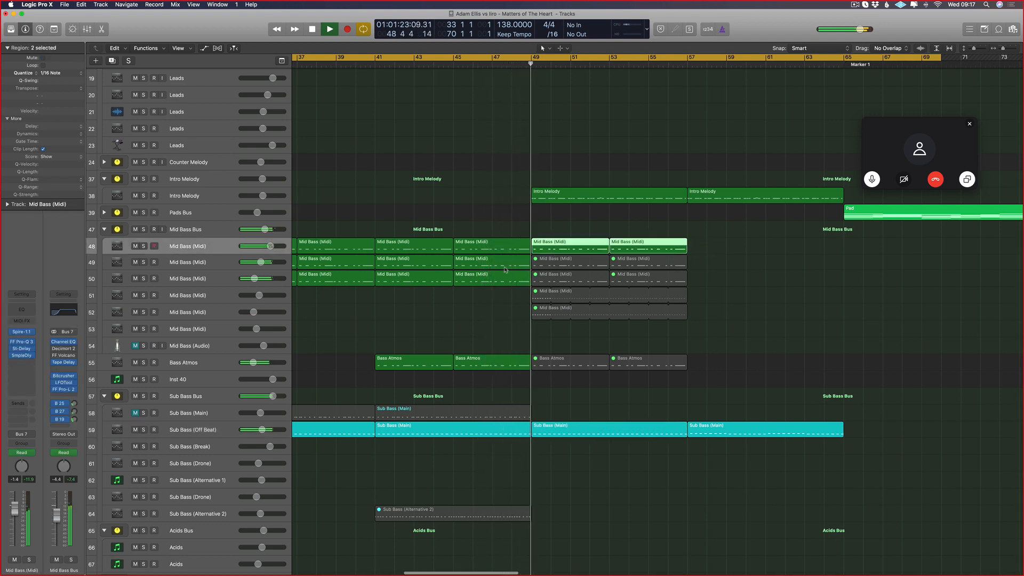
- Set the cycle range from bar 45 to bar 63 and play it back from bar 45
{"action": "scroll", "coordinate": [461, 285], "scroll_direction": "down", "scroll_amount": 3}
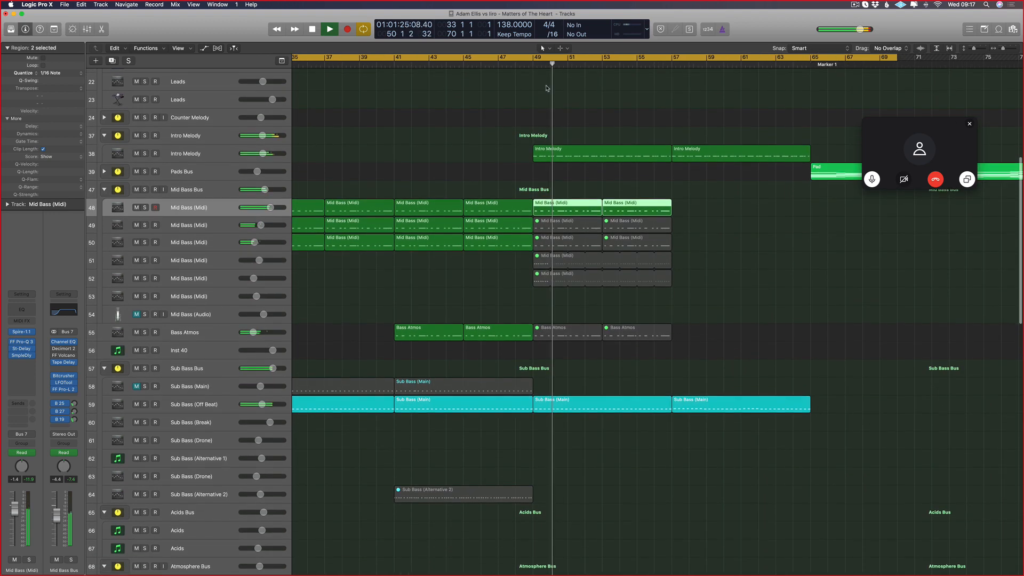
{"action": "key", "text": "space"}
{"action": "left_click", "coordinate": [466, 58]}
{"action": "left_click_drag", "start_coordinate": [474, 62], "coordinate": [776, 61]}
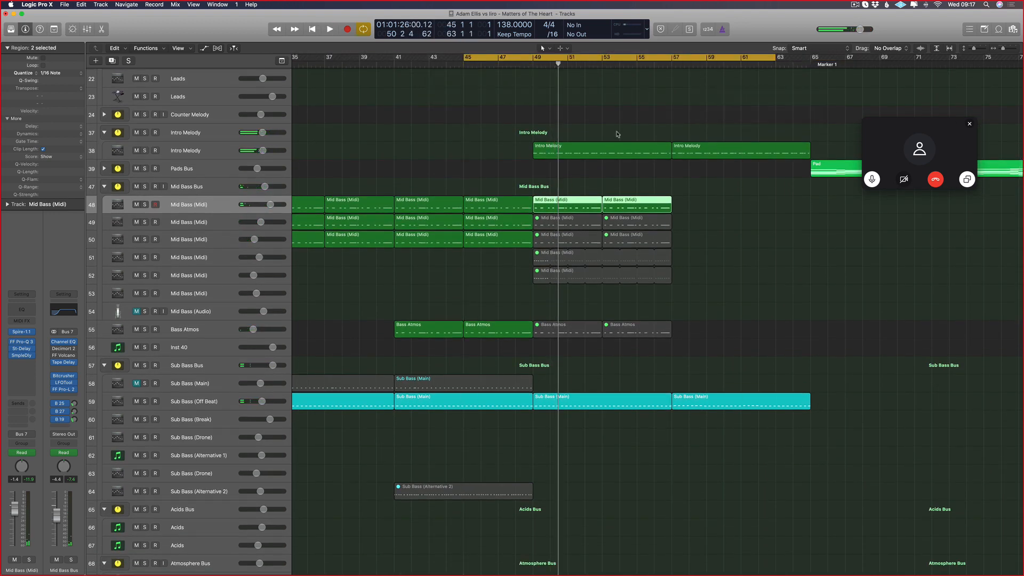
{"action": "key", "text": "space"}
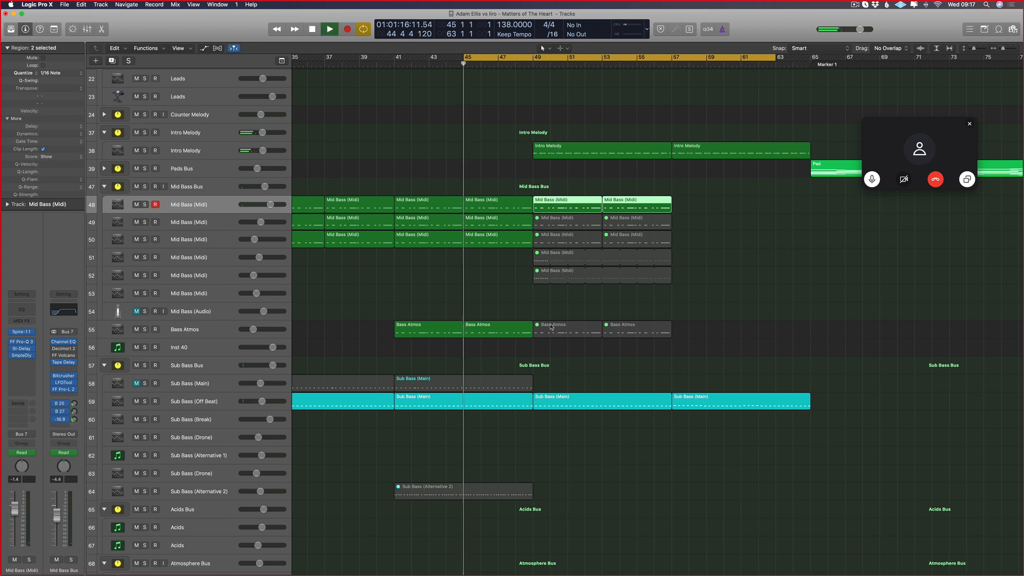
- Mute the Intro Melody track 38 and select the Bass Atmos regions from bar 45 to bar 57
{"action": "left_click", "coordinate": [137, 150]}
{"action": "left_click_drag", "start_coordinate": [710, 304], "coordinate": [520, 335]}
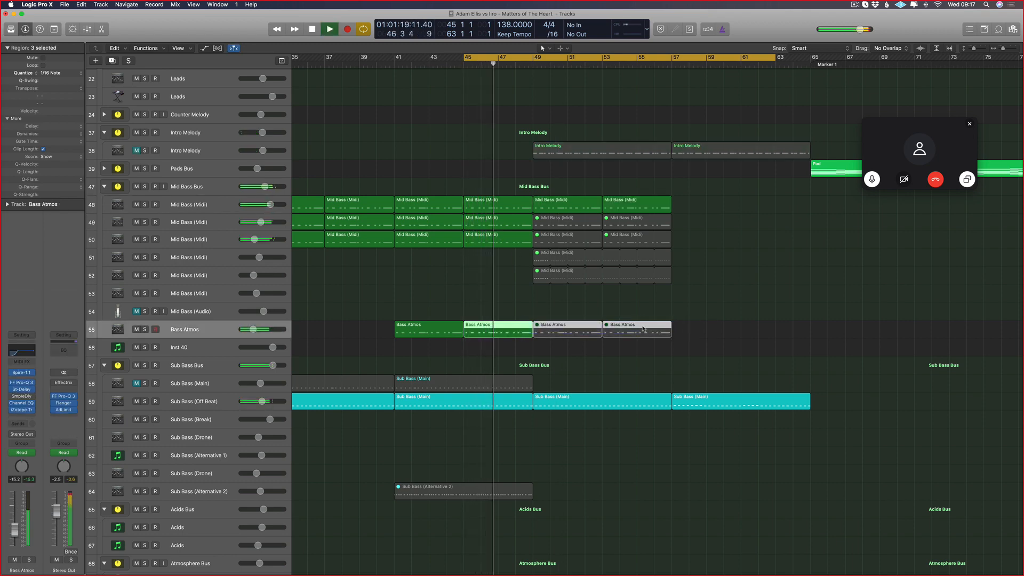
{"action": "key", "text": "a"}
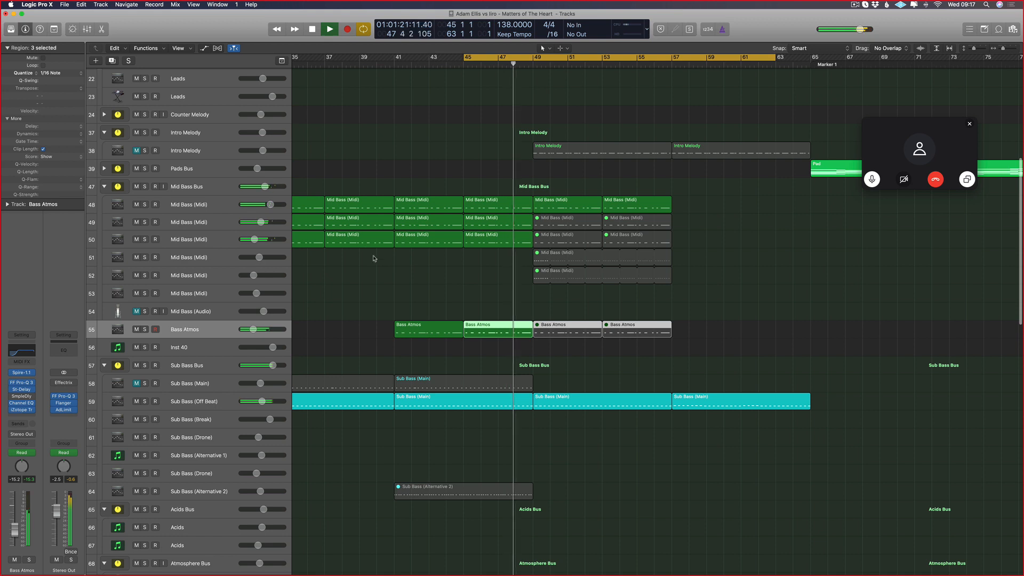
- Copy the bar 49 Mid Bass (Midi) regions on tracks 51 and 52 to bar 33, and unmute the copies
{"action": "scroll", "coordinate": [374, 259], "scroll_direction": "left", "scroll_amount": 2}
{"action": "key", "text": "super+Left"}
{"action": "left_click_drag", "start_coordinate": [691, 256], "coordinate": [413, 261]}
{"action": "key", "text": "Return"}
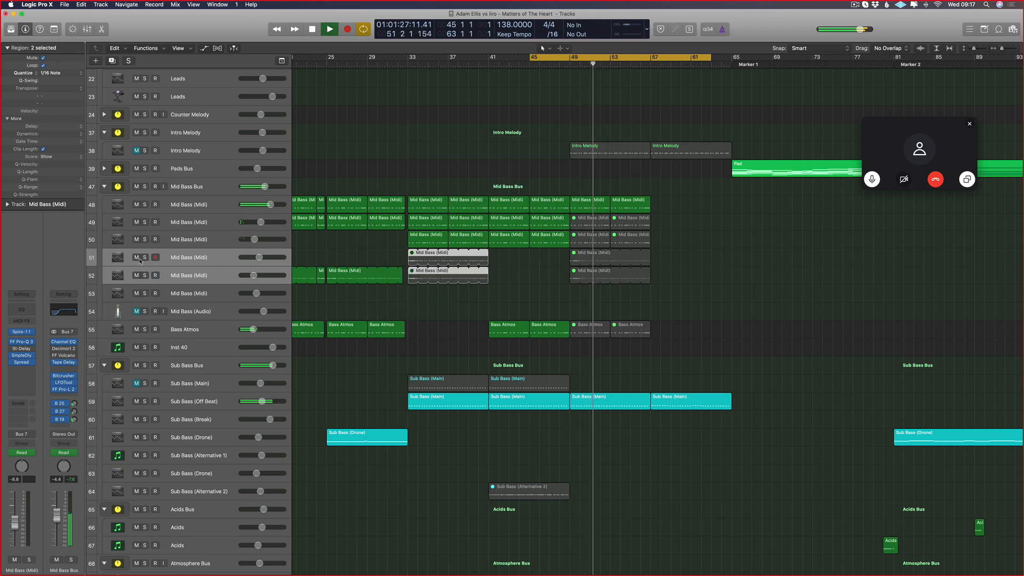
{"action": "left_click_drag", "start_coordinate": [545, 259], "coordinate": [416, 290]}
{"action": "key", "text": "ctrl+m"}
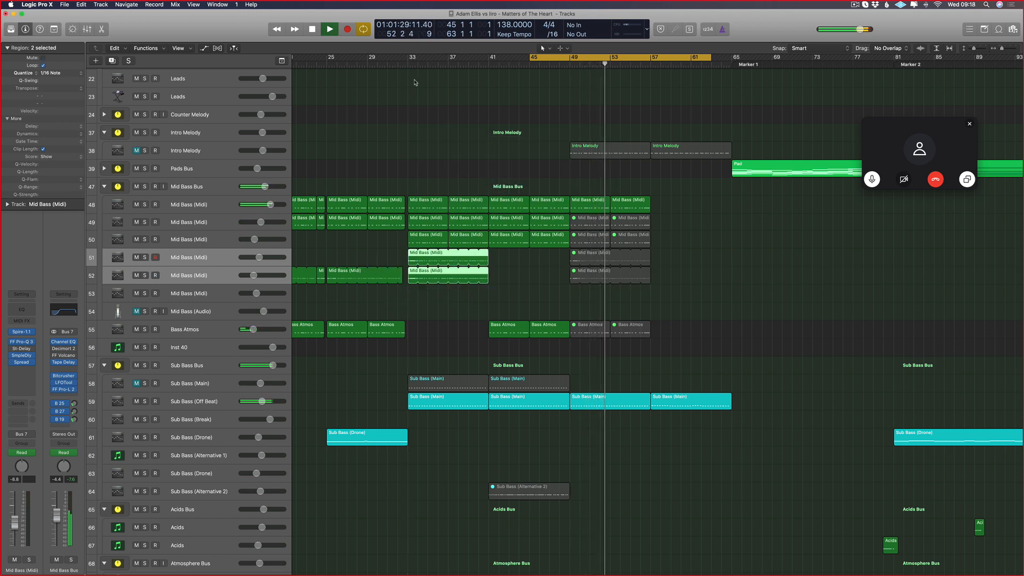
- Play from bar 33 and compare Mid Bass (Midi) tracks 51 and 52 by muting them, leaving both unmuted
{"action": "left_click", "coordinate": [411, 65]}
{"action": "left_click", "coordinate": [137, 258]}
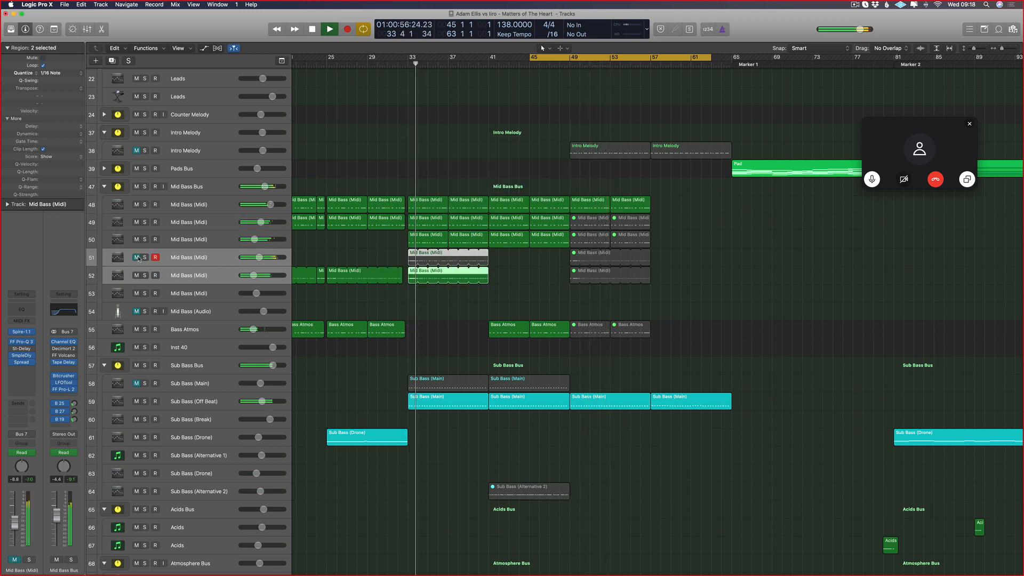
{"action": "left_click", "coordinate": [137, 275]}
{"action": "left_click", "coordinate": [137, 258]}
{"action": "left_click", "coordinate": [137, 275]}
- Copy the Mid Bass (Midi) regions on tracks 51 and 52 from bar 33 to bar 41 without their automation data
{"action": "left_click", "coordinate": [184, 276]}
{"action": "left_click_drag", "start_coordinate": [517, 264], "coordinate": [495, 278]}
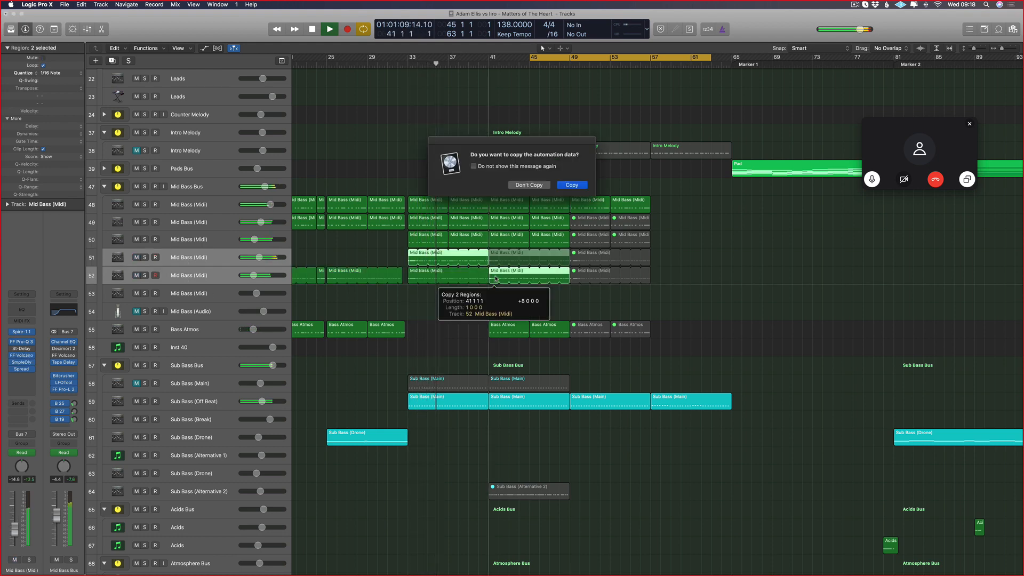
{"action": "left_click", "coordinate": [529, 184]}
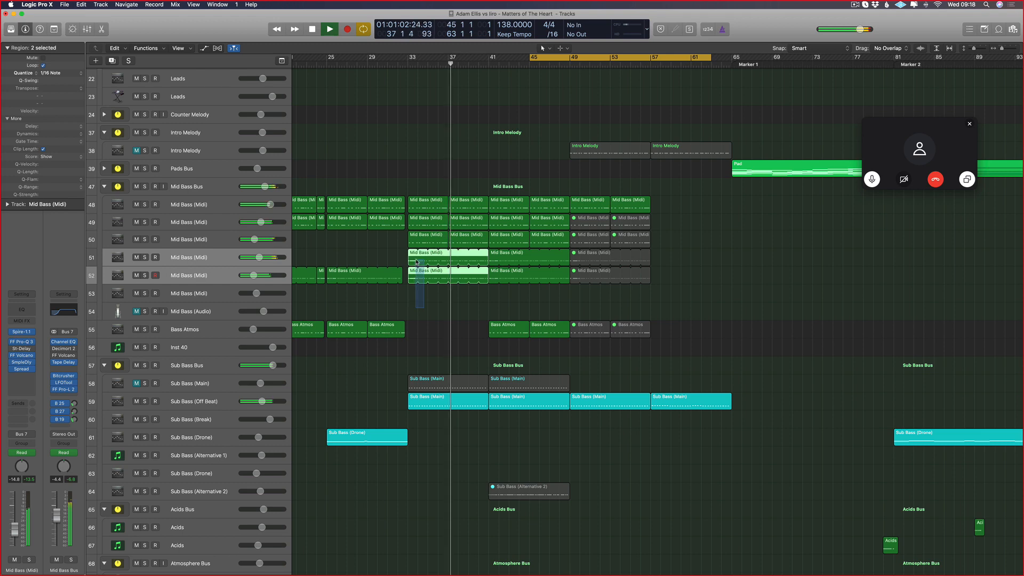
- Delete the Mid Bass (Midi) regions between bars 33 and 41 on tracks 51 and 52, and stop playback
{"action": "left_click_drag", "start_coordinate": [416, 261], "coordinate": [416, 260]}
{"action": "key", "text": "Delete"}
{"action": "key", "text": "Return"}
{"action": "key", "text": "space"}
- Move the cycle range to bars 48–67, play it, and unmute the bar 49 Mid Bass (Midi) regions on tracks 51 and 52
{"action": "left_click_drag", "start_coordinate": [559, 57], "coordinate": [752, 59]}
{"action": "key", "text": "super+Right"}
{"action": "key", "text": "super+Right"}
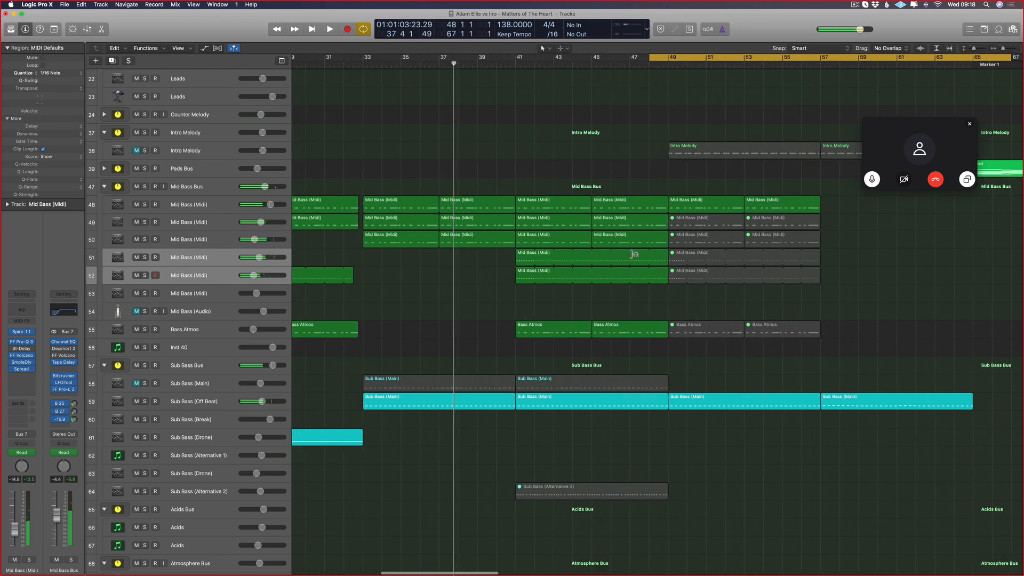
{"action": "scroll", "coordinate": [631, 254], "scroll_direction": "right", "scroll_amount": 1}
{"action": "key", "text": "space"}
{"action": "left_click_drag", "start_coordinate": [852, 258], "coordinate": [670, 281]}
{"action": "key", "text": "ctrl+m"}
{"action": "scroll", "coordinate": [528, 213], "scroll_direction": "right", "scroll_amount": 3}
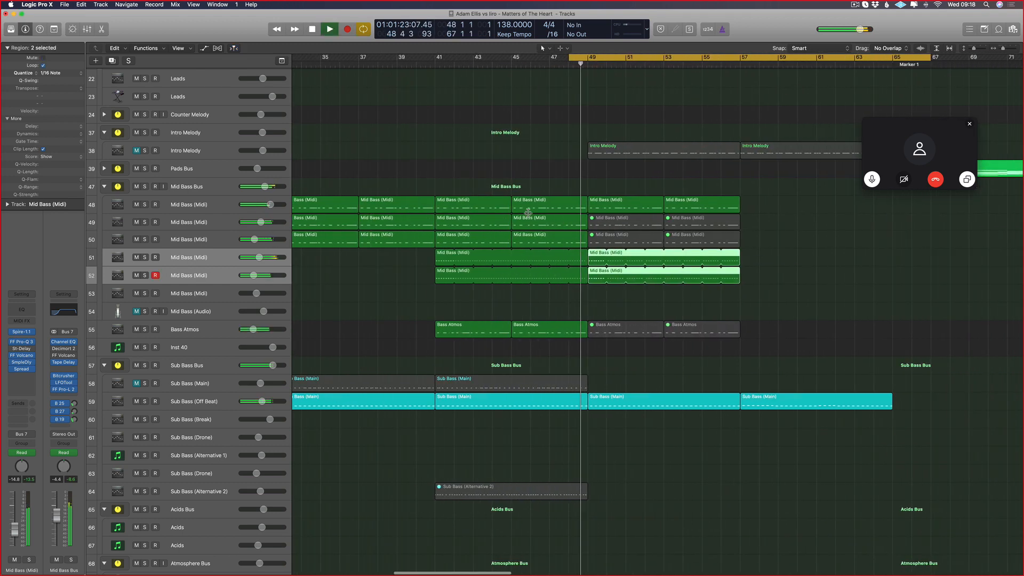
- Unmute the Intro Melody track 38 and audition Mid Bass (Midi) tracks 51 and 52 in solo, one after the other
{"action": "scroll", "coordinate": [527, 213], "scroll_direction": "right", "scroll_amount": 2}
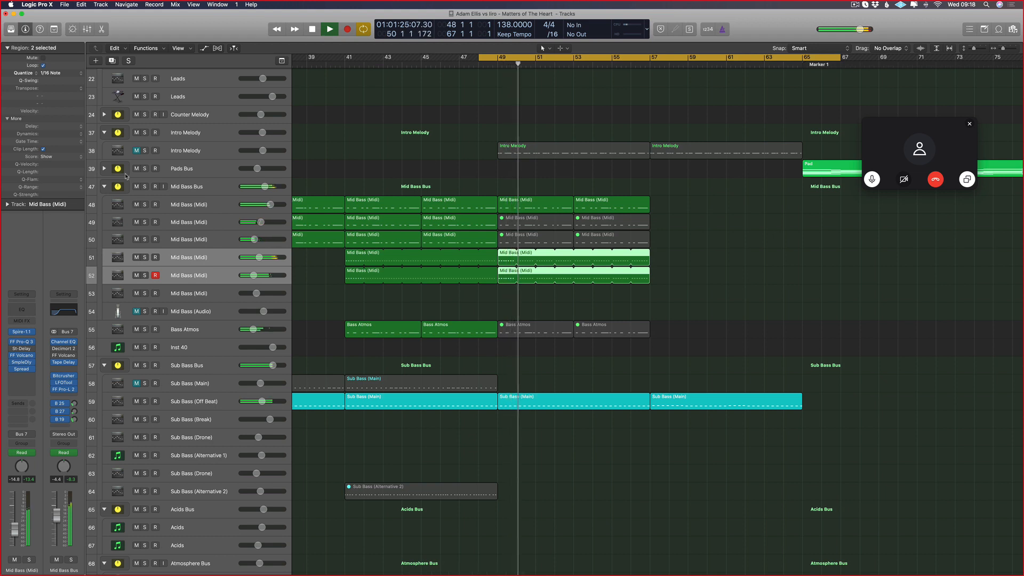
{"action": "left_click", "coordinate": [137, 151]}
{"action": "scroll", "coordinate": [449, 274], "scroll_direction": "right", "scroll_amount": 4}
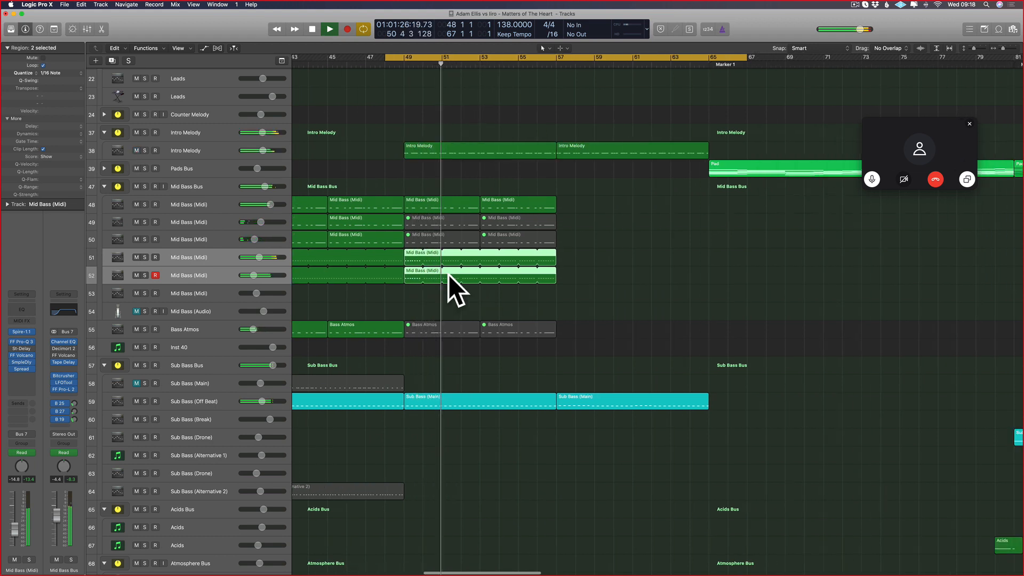
{"action": "left_click", "coordinate": [144, 257]}
{"action": "left_click", "coordinate": [145, 258]}
{"action": "left_click", "coordinate": [179, 276]}
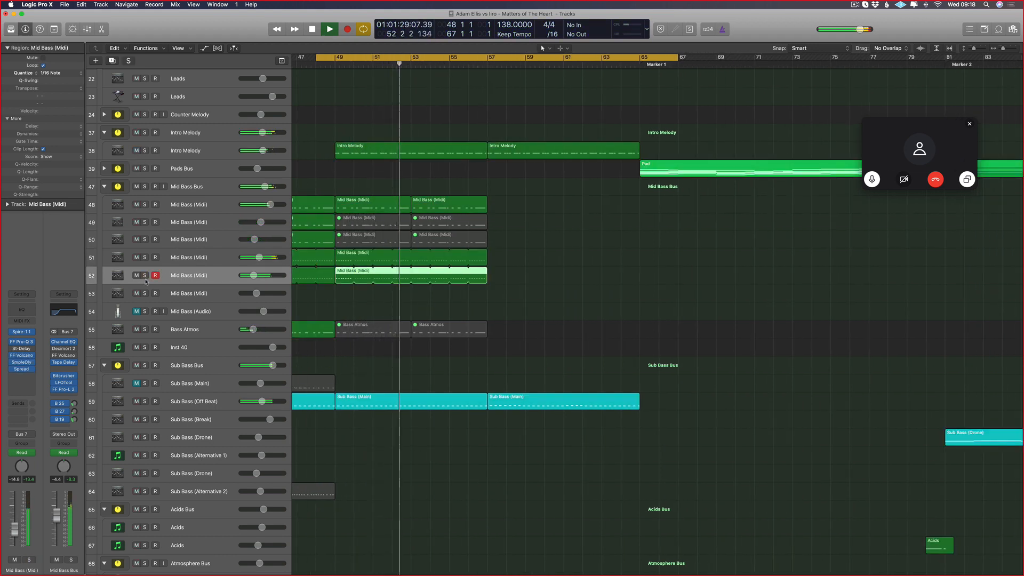
{"action": "left_click", "coordinate": [145, 275]}
{"action": "left_click", "coordinate": [144, 275]}
- Lower the flt1_cut automation on Mid Bass (Midi) track 48 to 627 at bar 49, and resume playback
{"action": "key", "text": "space"}
{"action": "scroll", "coordinate": [338, 271], "scroll_direction": "left", "scroll_amount": 3}
{"action": "key", "text": "a"}
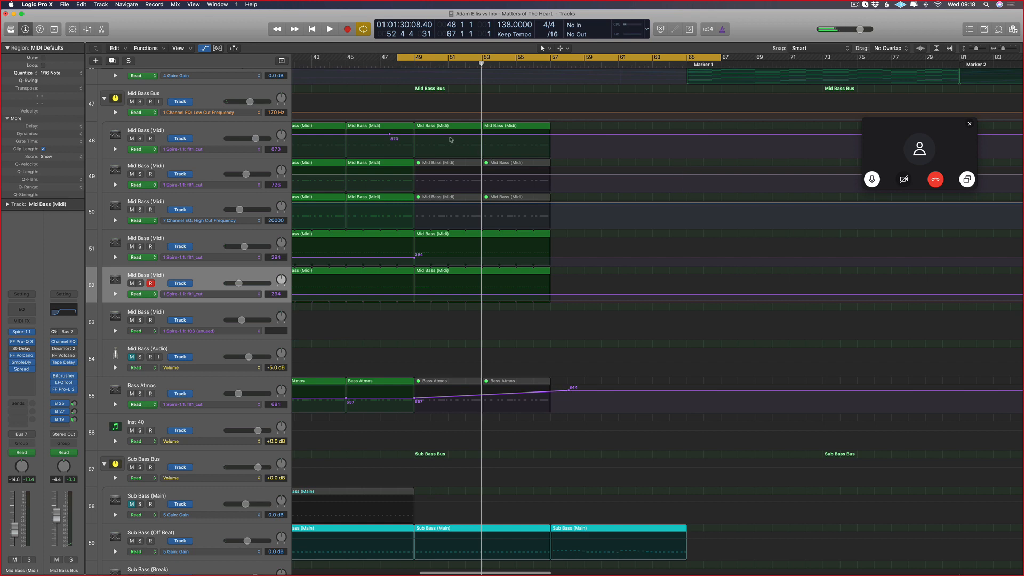
{"action": "left_click_drag", "start_coordinate": [415, 136], "coordinate": [416, 142]}
{"action": "scroll", "coordinate": [415, 142], "scroll_direction": "down", "scroll_amount": 4}
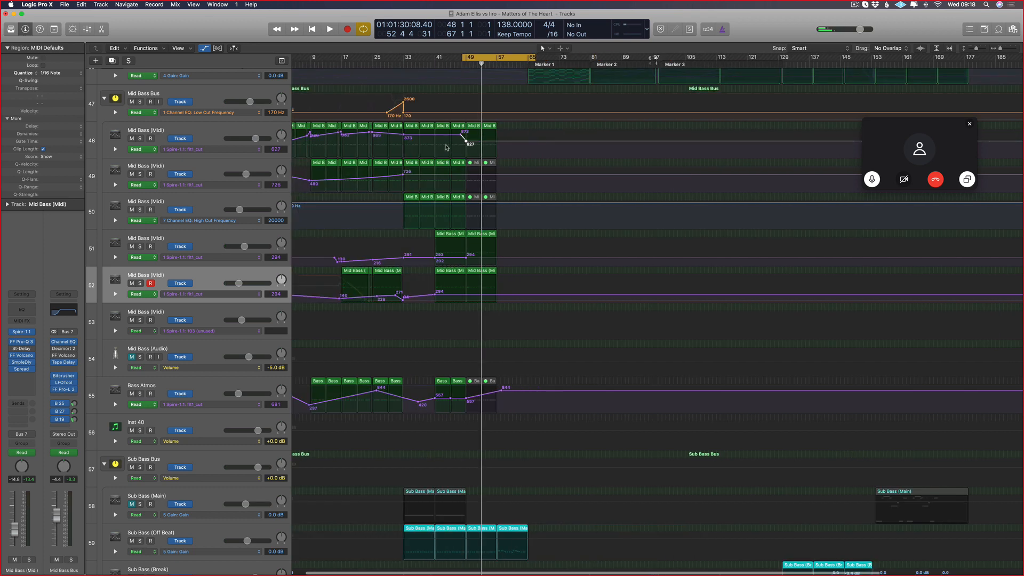
{"action": "scroll", "coordinate": [433, 149], "scroll_direction": "up", "scroll_amount": 2}
{"action": "scroll", "coordinate": [435, 144], "scroll_direction": "right", "scroll_amount": 3}
{"action": "key", "text": "space"}
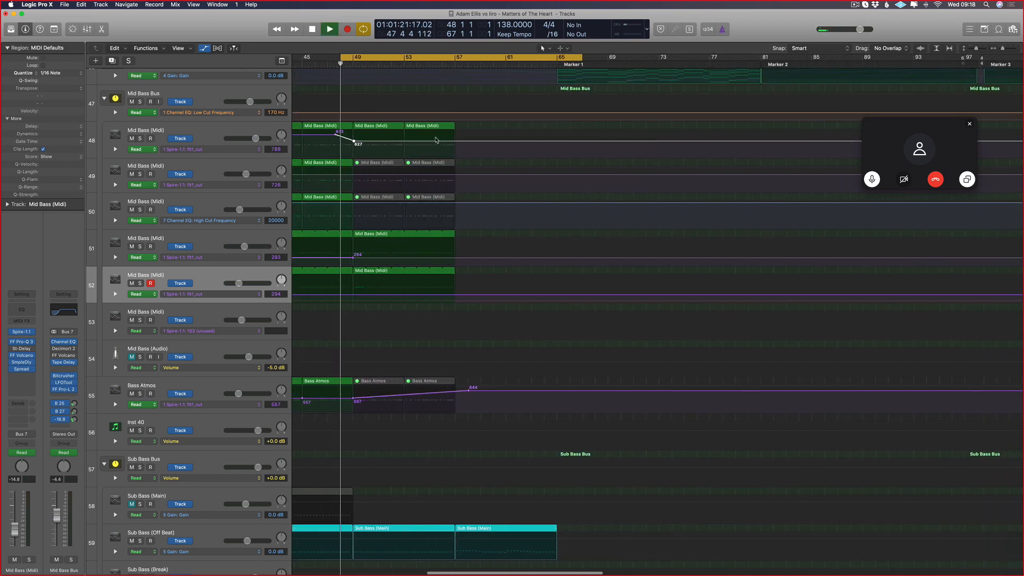
- Lower track 49's flt1_cut automation from a new 726 point to 518 at bar 49, and unmute its regions from bar 49 to 57
{"action": "left_click", "coordinate": [324, 175]}
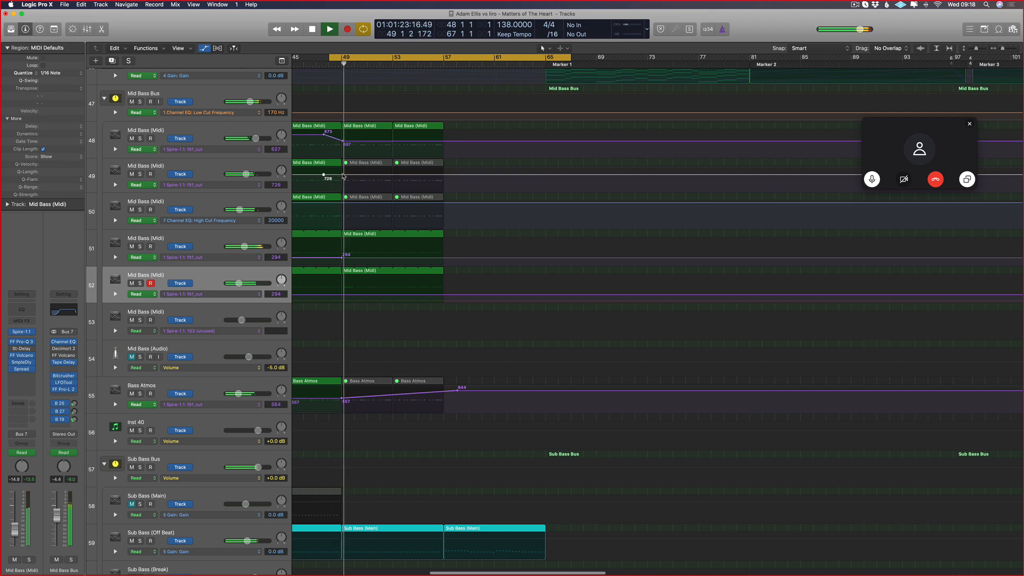
{"action": "key", "text": "a"}
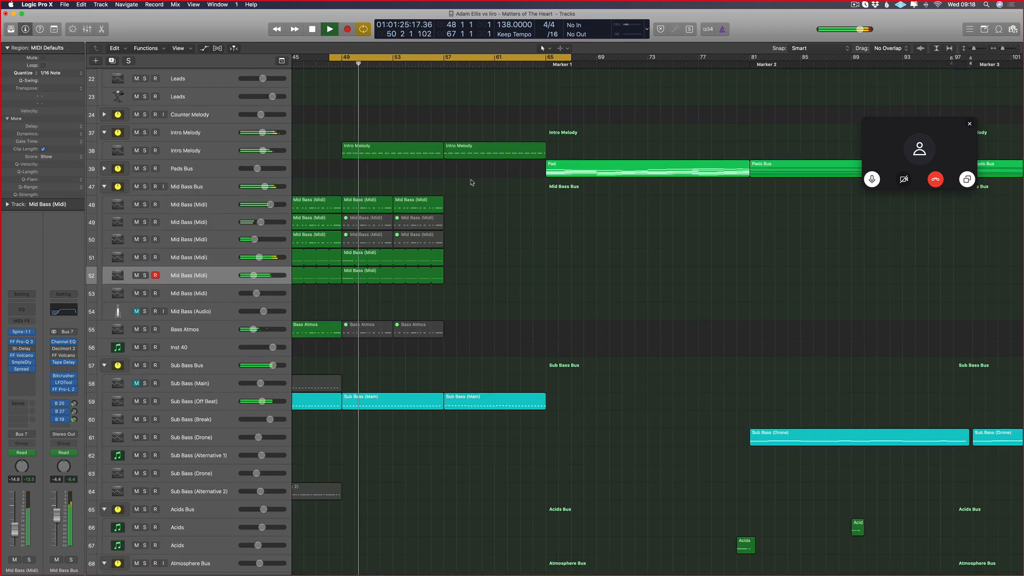
{"action": "left_click_drag", "start_coordinate": [462, 221], "coordinate": [369, 227]}
{"action": "key", "text": "ctrl+m"}
{"action": "key", "text": "space"}
{"action": "key", "text": "space"}
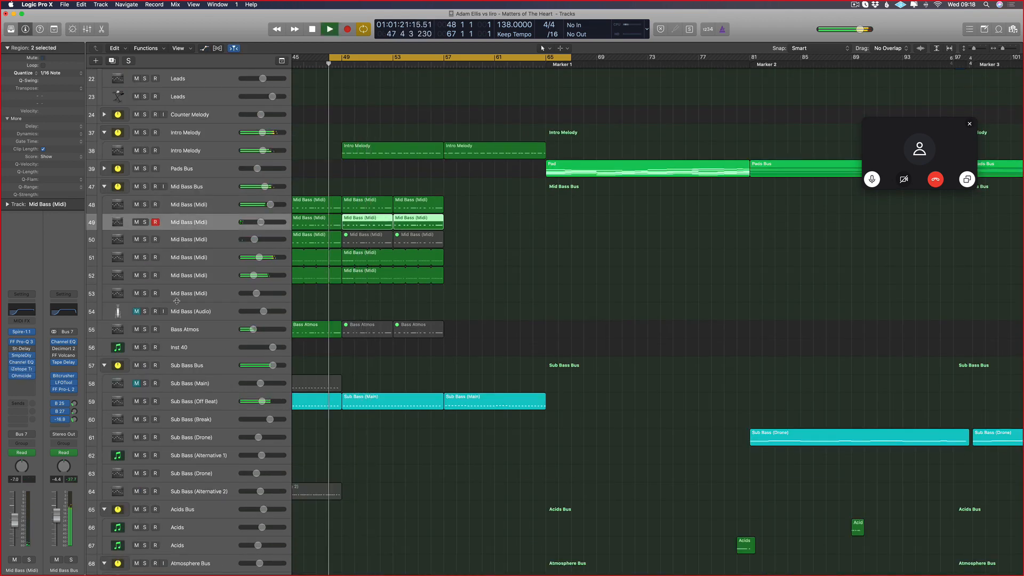
- Audition the layers from bar 49 with Mid Bass (Midi) tracks 51 and 52 muted, select track 50's muted regions, and unmute track 51
{"action": "left_click_drag", "start_coordinate": [141, 262], "coordinate": [137, 276]}
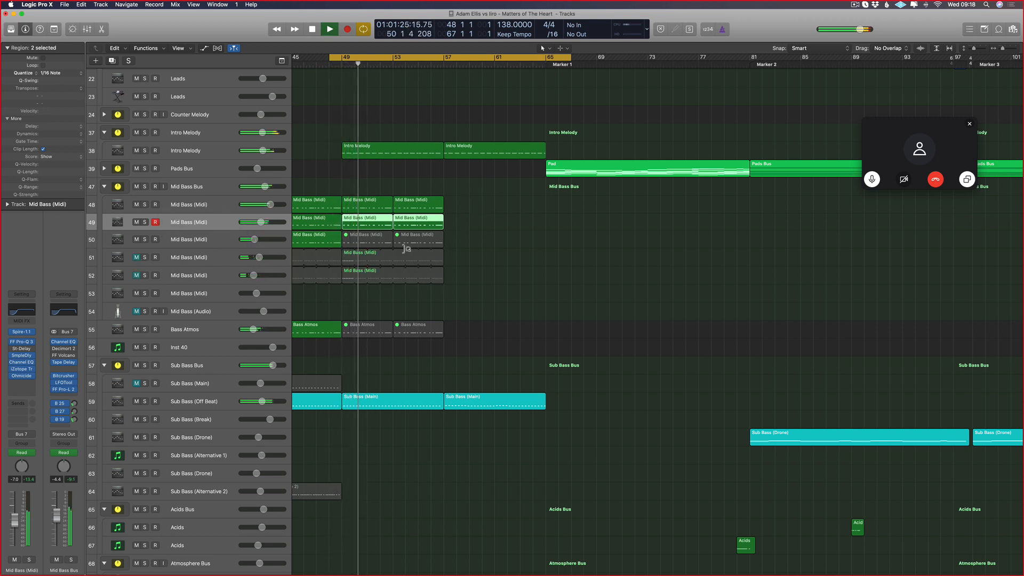
{"action": "left_click_drag", "start_coordinate": [468, 237], "coordinate": [362, 235]}
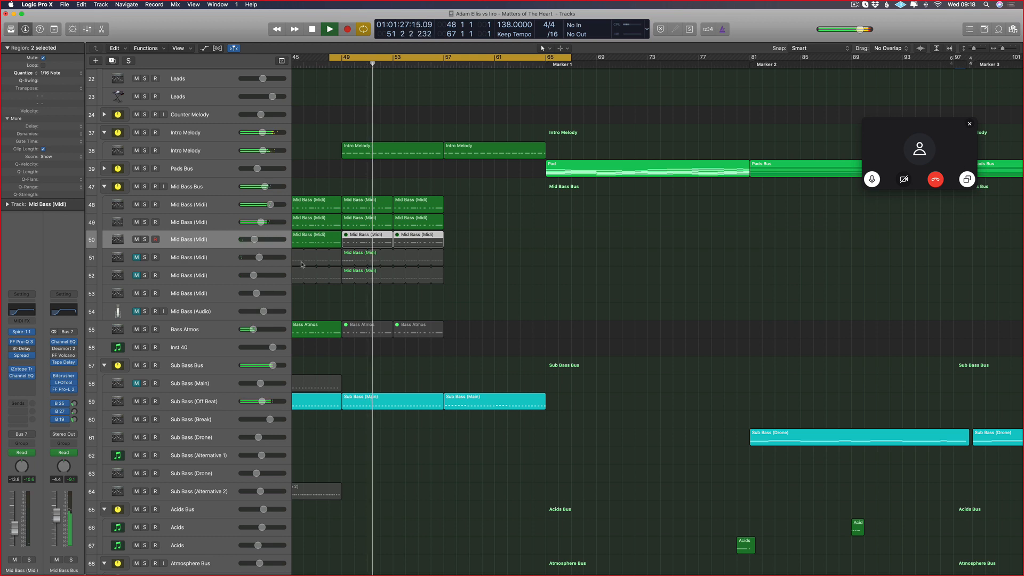
{"action": "scroll", "coordinate": [224, 228], "scroll_direction": "up", "scroll_amount": 1}
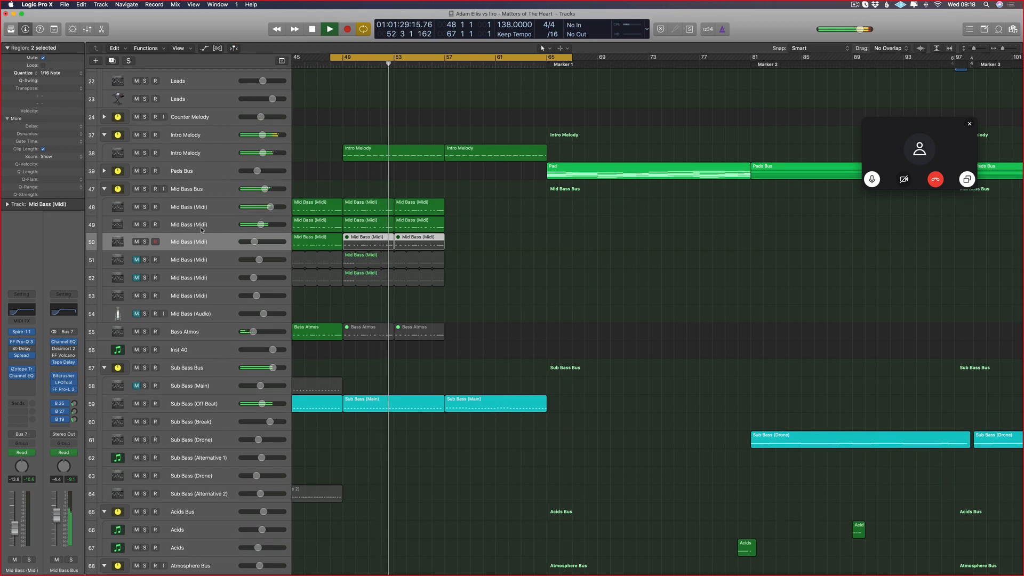
{"action": "left_click", "coordinate": [137, 259]}
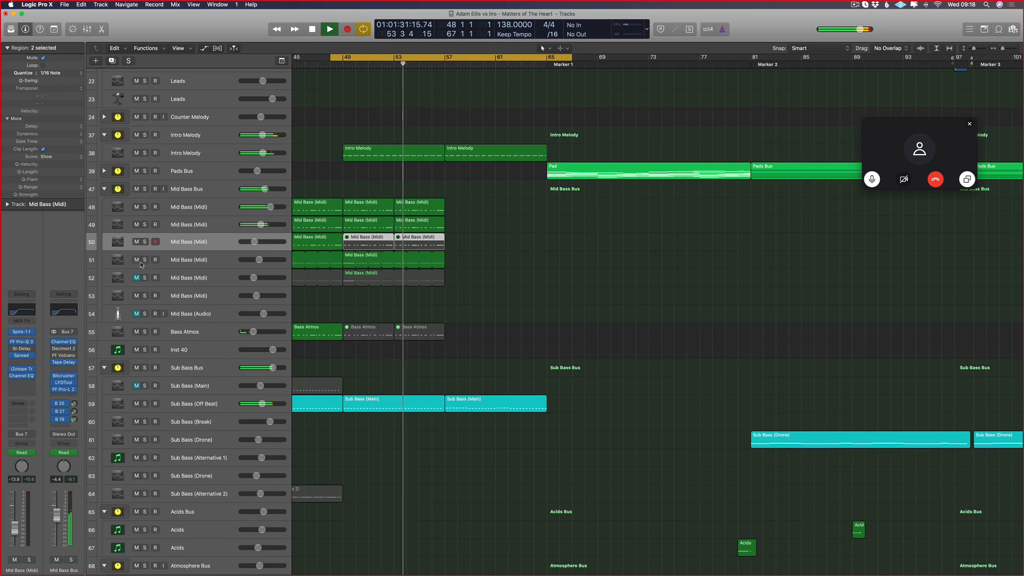
- Lower the flt1_cut automation on Mid Bass (Midi) track 51 to 63 at bar 49, checking the sound in solo
{"action": "left_click", "coordinate": [183, 261]}
{"action": "key", "text": "a"}
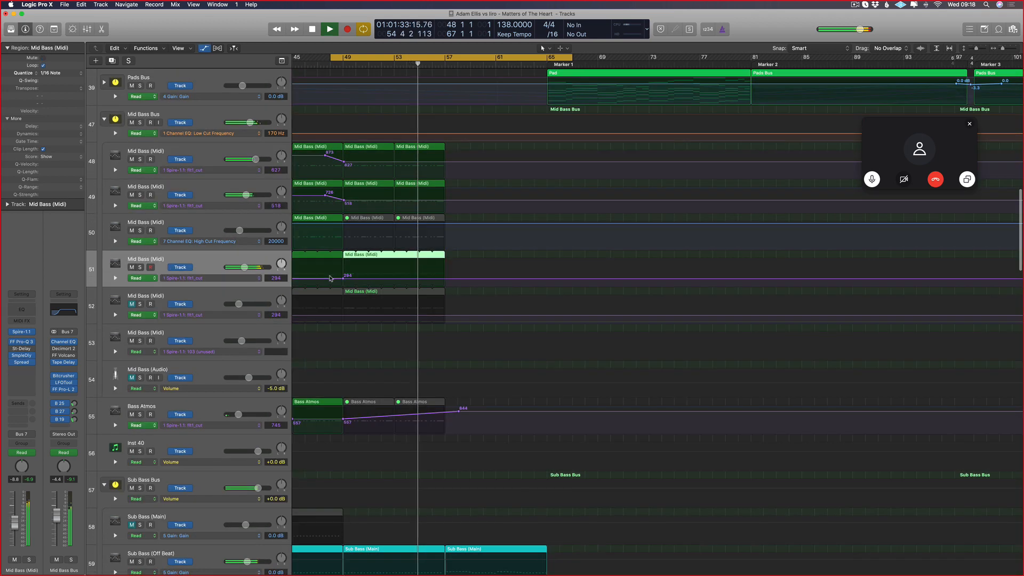
{"action": "left_click_drag", "start_coordinate": [351, 283], "coordinate": [382, 286]}
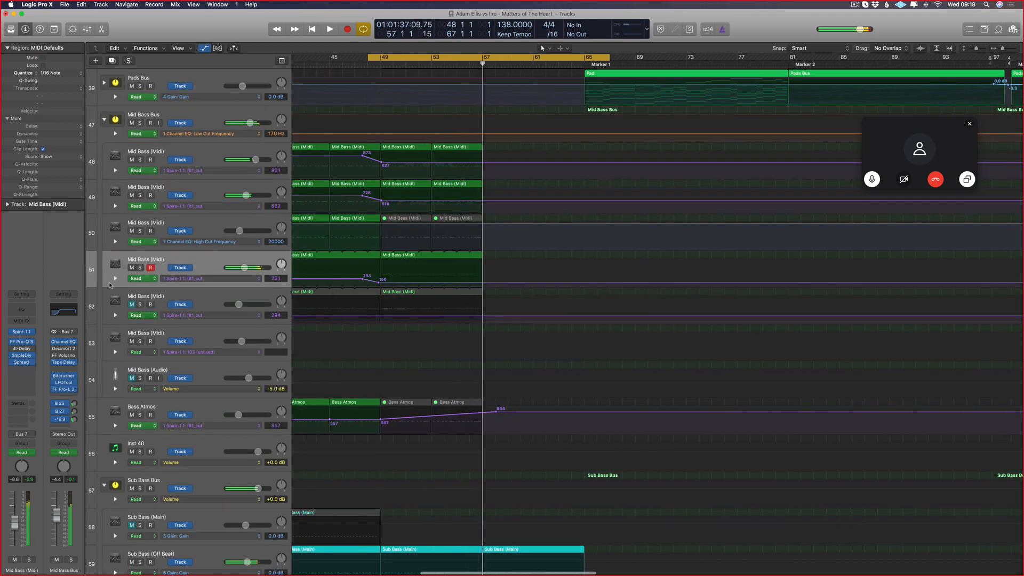
{"action": "key", "text": "space"}
{"action": "key", "text": "a"}
{"action": "key", "text": "super+Up"}
{"action": "key", "text": "s"}
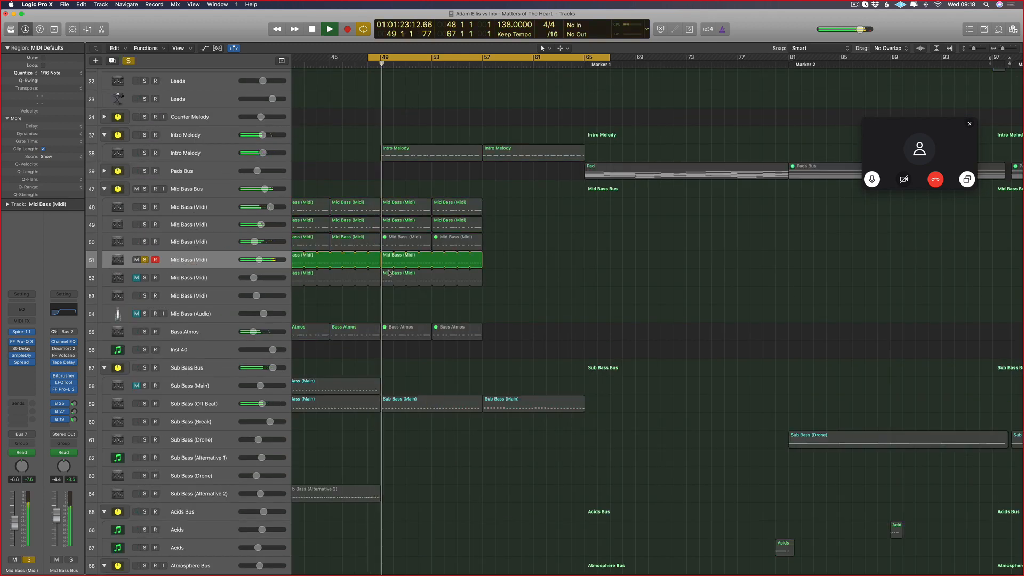
{"action": "key", "text": "s"}
{"action": "key", "text": "a"}
{"action": "left_click_drag", "start_coordinate": [381, 281], "coordinate": [379, 285]}
{"action": "left_click", "coordinate": [139, 266]}
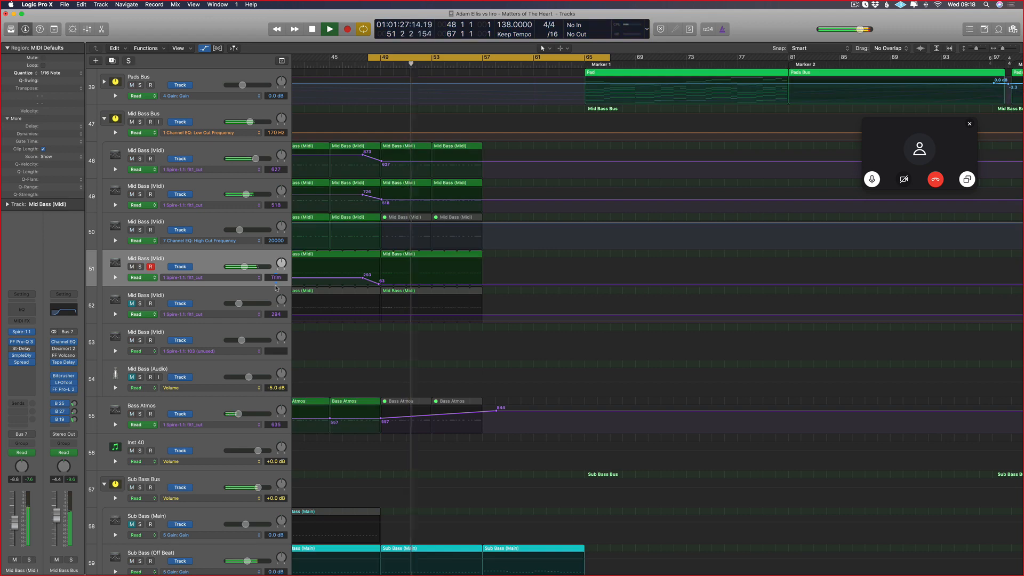
- Unmute Mid Bass (Midi) track 52, solo it, and lower its flt1_cut automation from a new 294 point to 130 at bar 49
{"action": "left_click", "coordinate": [133, 303]}
{"action": "left_click", "coordinate": [140, 267]}
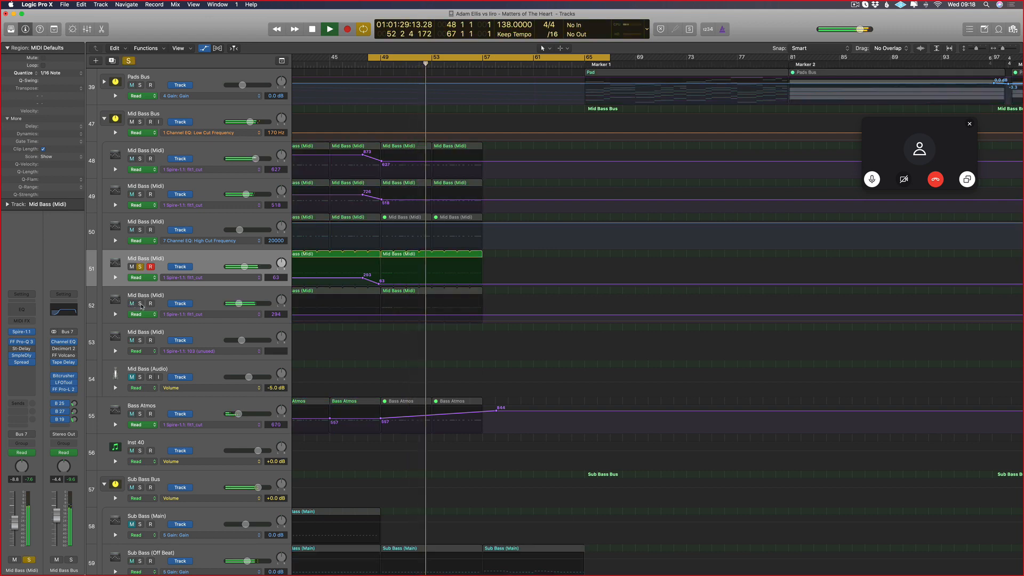
{"action": "left_click", "coordinate": [139, 267]}
{"action": "left_click", "coordinate": [140, 304]}
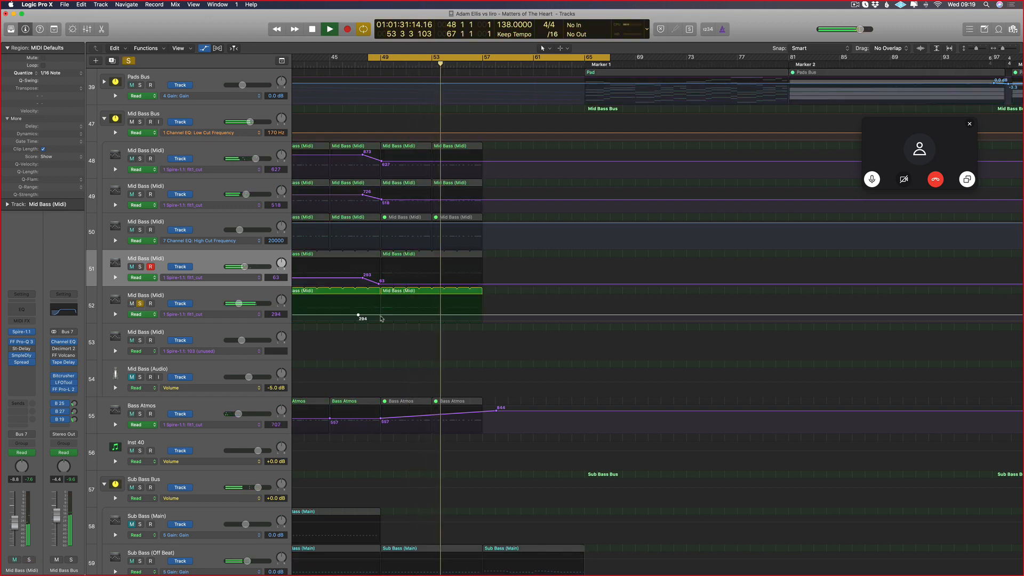
{"action": "left_click", "coordinate": [358, 314]}
{"action": "left_click_drag", "start_coordinate": [380, 314], "coordinate": [380, 319]}
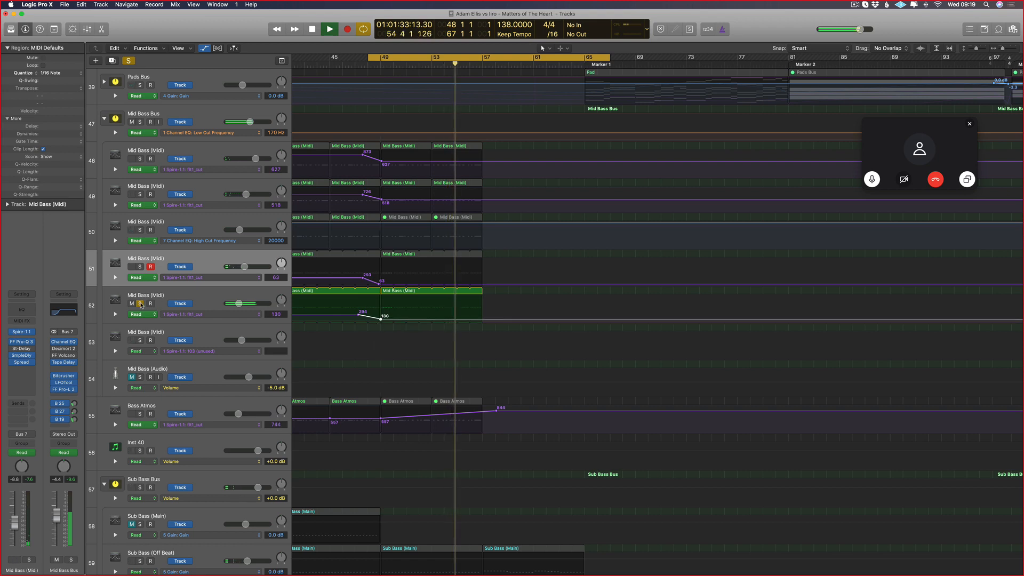
{"action": "left_click", "coordinate": [140, 303]}
{"action": "key", "text": "a"}
{"action": "scroll", "coordinate": [489, 231], "scroll_direction": "down", "scroll_amount": 5}
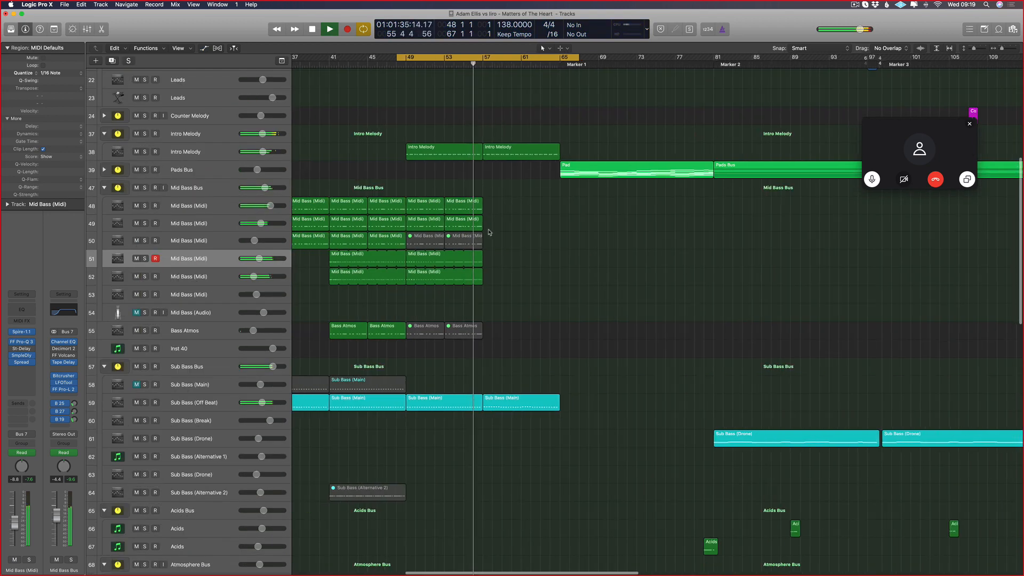
{"action": "scroll", "coordinate": [498, 215], "scroll_direction": "up", "scroll_amount": 2}
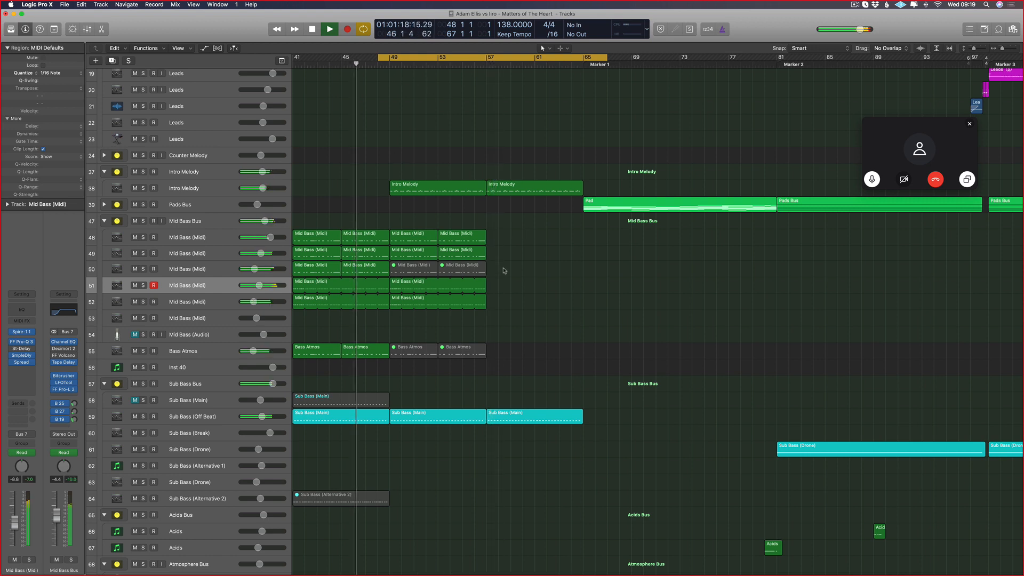
- Set the cycle range to bars 57–65 and globally repeat the section between the locators
{"action": "scroll", "coordinate": [506, 269], "scroll_direction": "right", "scroll_amount": 2}
{"action": "left_click_drag", "start_coordinate": [424, 56], "coordinate": [511, 59]}
{"action": "right_click", "coordinate": [511, 60]}
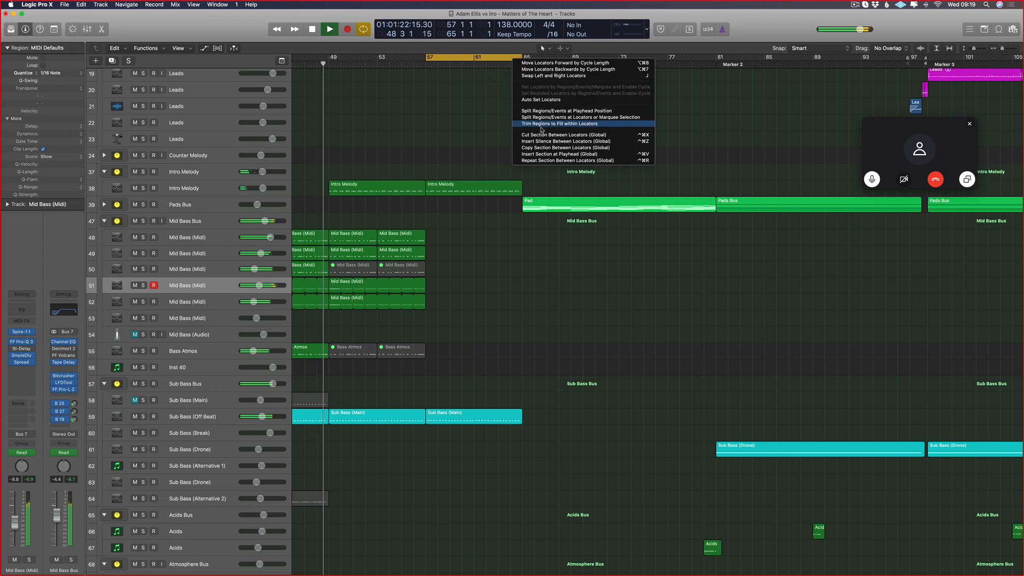
{"action": "left_click", "coordinate": [536, 160]}
{"action": "scroll", "coordinate": [507, 246], "scroll_direction": "down", "scroll_amount": 10}
{"action": "left_click", "coordinate": [507, 246]}
{"action": "scroll", "coordinate": [487, 142], "scroll_direction": "up", "scroll_amount": 5}
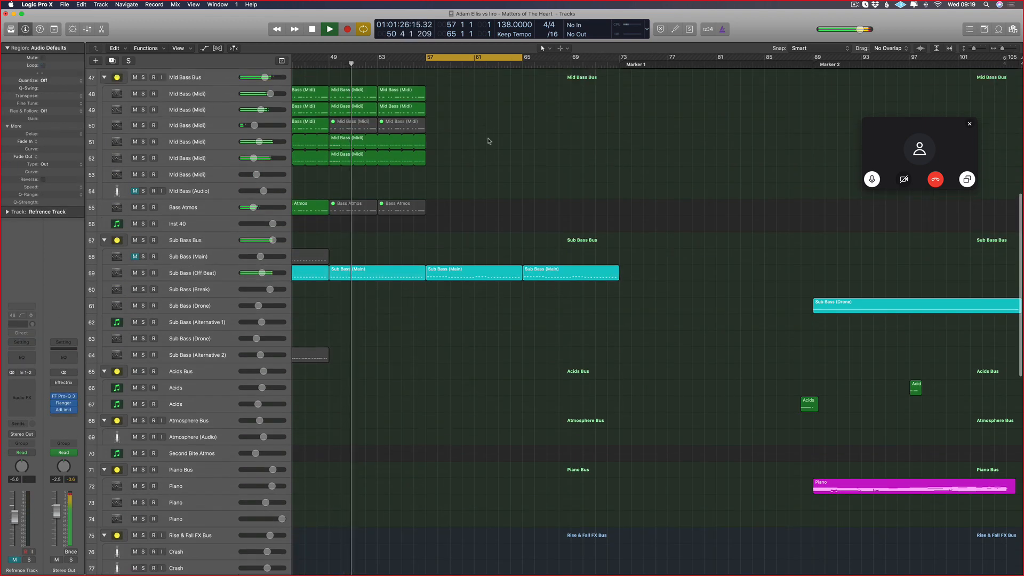
{"action": "scroll", "coordinate": [529, 242], "scroll_direction": "up", "scroll_amount": 3}
{"action": "scroll", "coordinate": [529, 243], "scroll_direction": "left", "scroll_amount": 3}
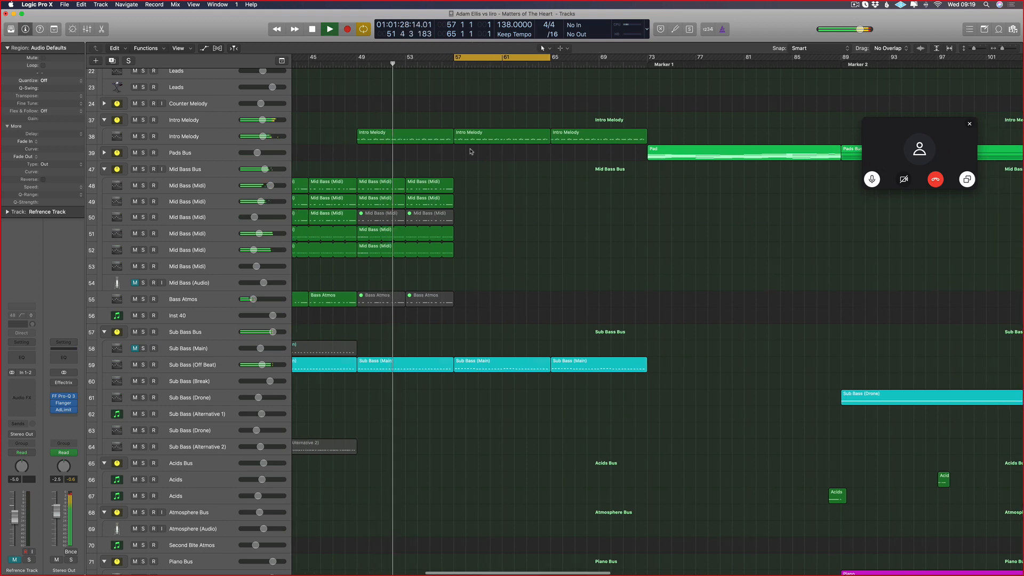
{"action": "key", "text": "super+Right"}
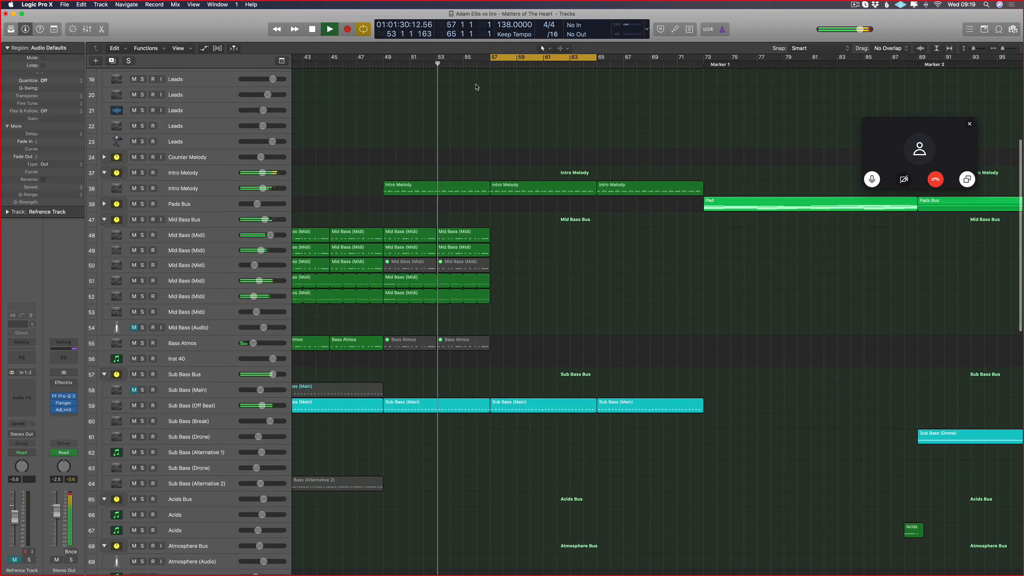
- Move the cycle range to bars 55–68 and view the bar 57 Sub Bass (Off Beat) region's notes in the Piano Roll
{"action": "left_click_drag", "start_coordinate": [465, 62], "coordinate": [634, 62]}
{"action": "left_click", "coordinate": [539, 404]}
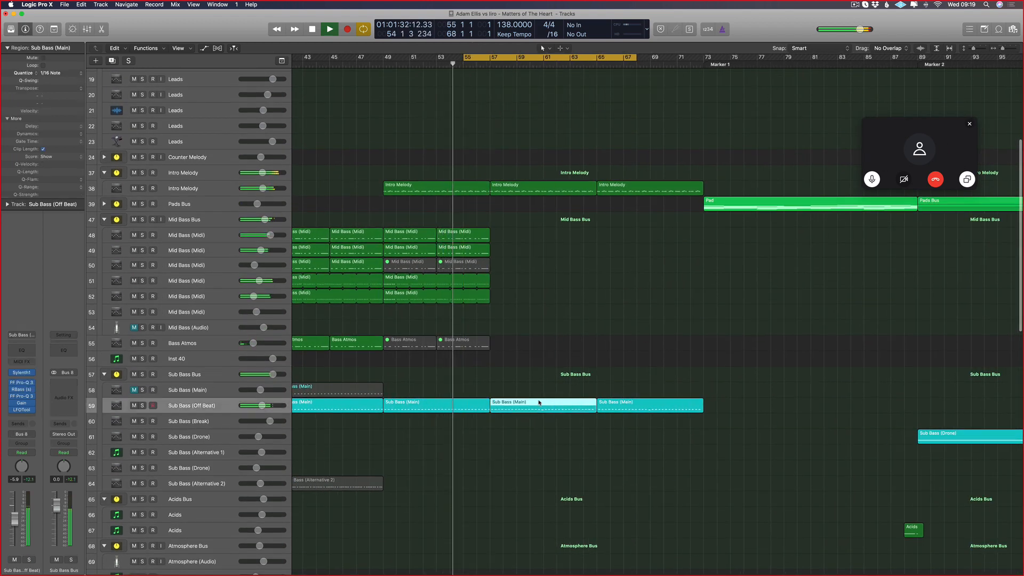
{"action": "double_click", "coordinate": [539, 403]}
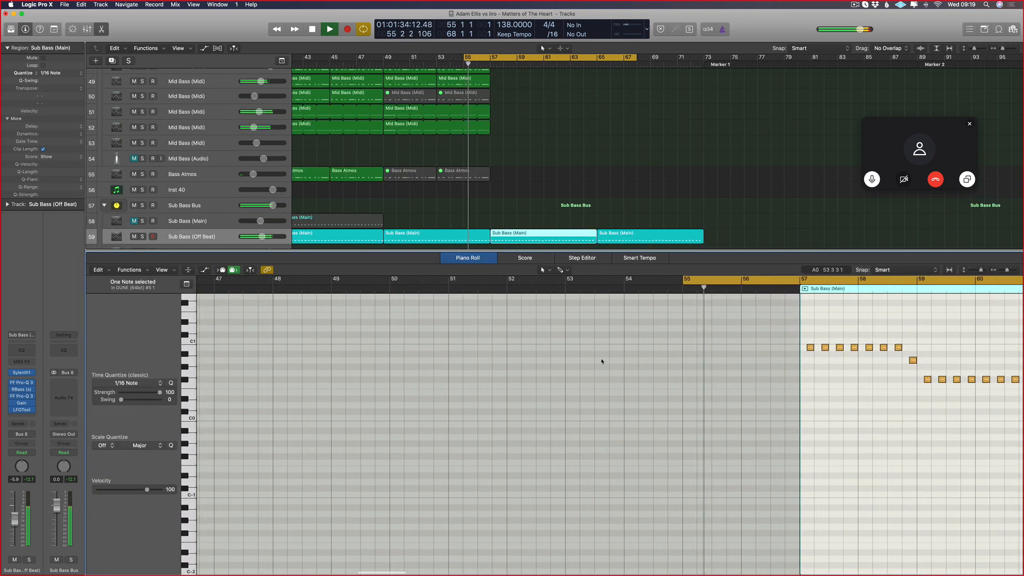
{"action": "scroll", "coordinate": [506, 123], "scroll_direction": "up", "scroll_amount": 5}
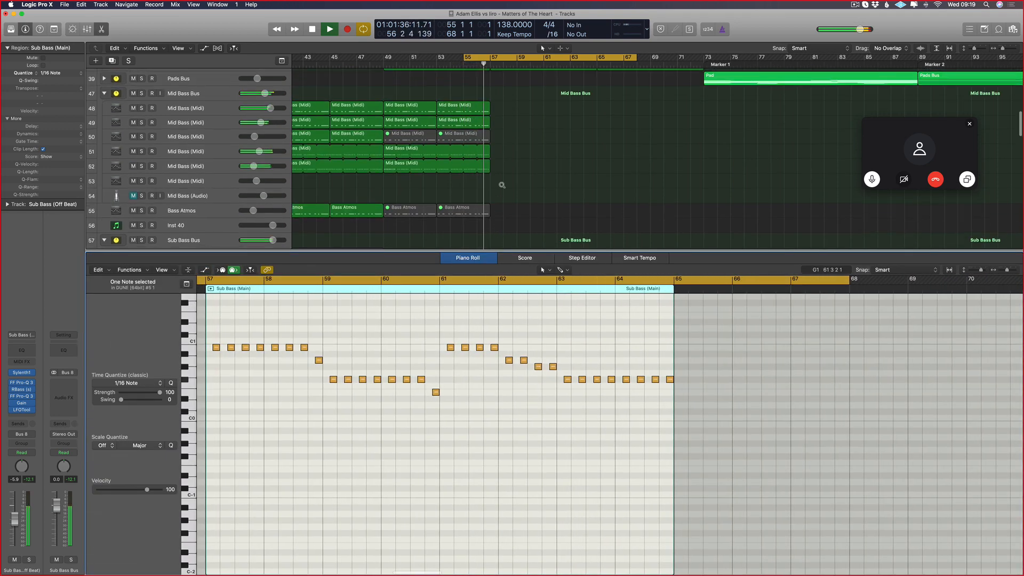
- Examine the bar 57 Intro Melody region's notes in the Piano Roll, stop playback, and close the editor
{"action": "left_click", "coordinate": [544, 130]}
{"action": "key", "text": "Delete"}
{"action": "left_click_drag", "start_coordinate": [445, 128], "coordinate": [552, 127]}
{"action": "key", "text": "space"}
{"action": "scroll", "coordinate": [571, 180], "scroll_direction": "down", "scroll_amount": 3}
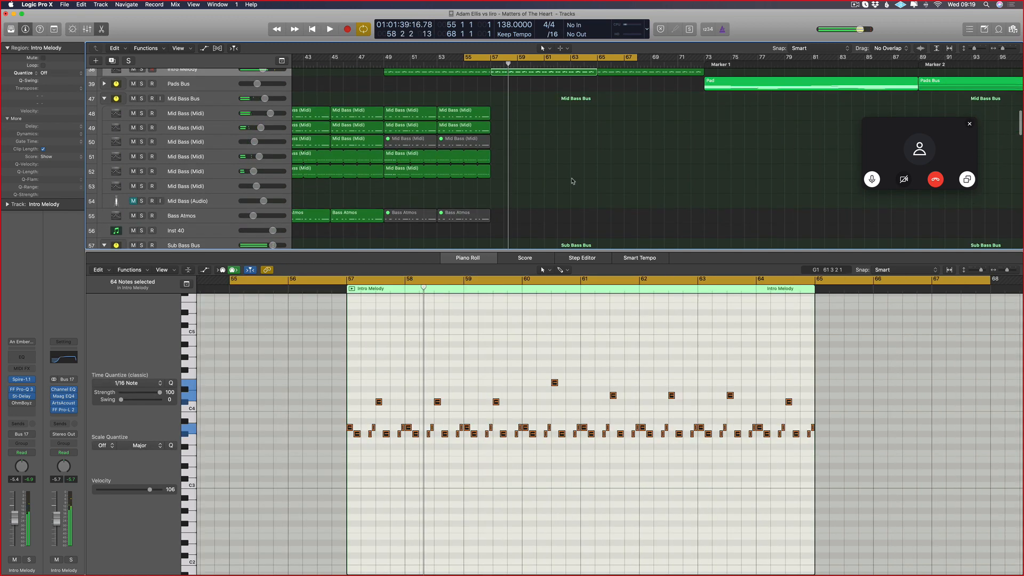
{"action": "key", "text": "p"}
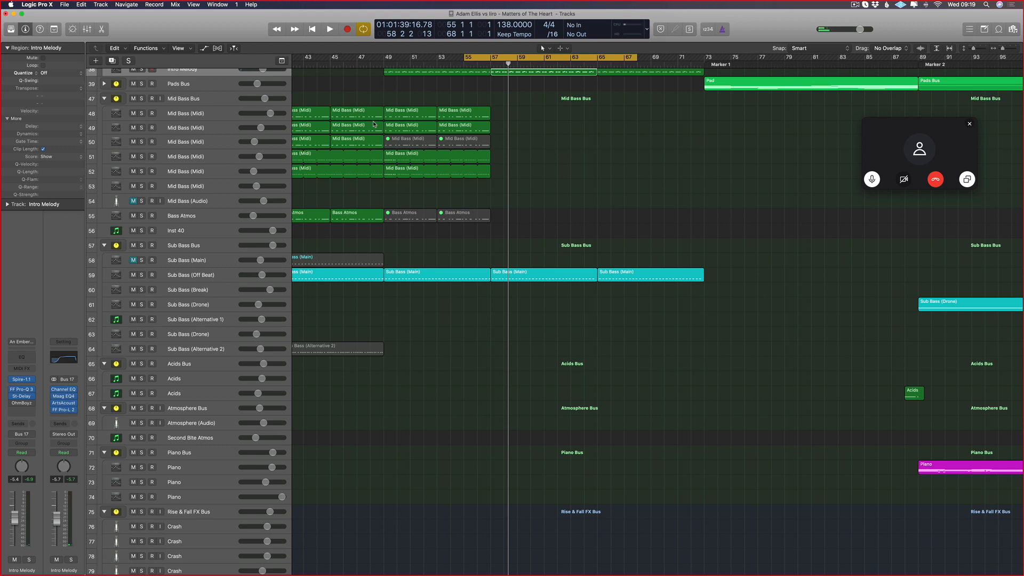
{"action": "scroll", "coordinate": [374, 124], "scroll_direction": "up", "scroll_amount": 2}
{"action": "scroll", "coordinate": [373, 106], "scroll_direction": "left", "scroll_amount": 5}
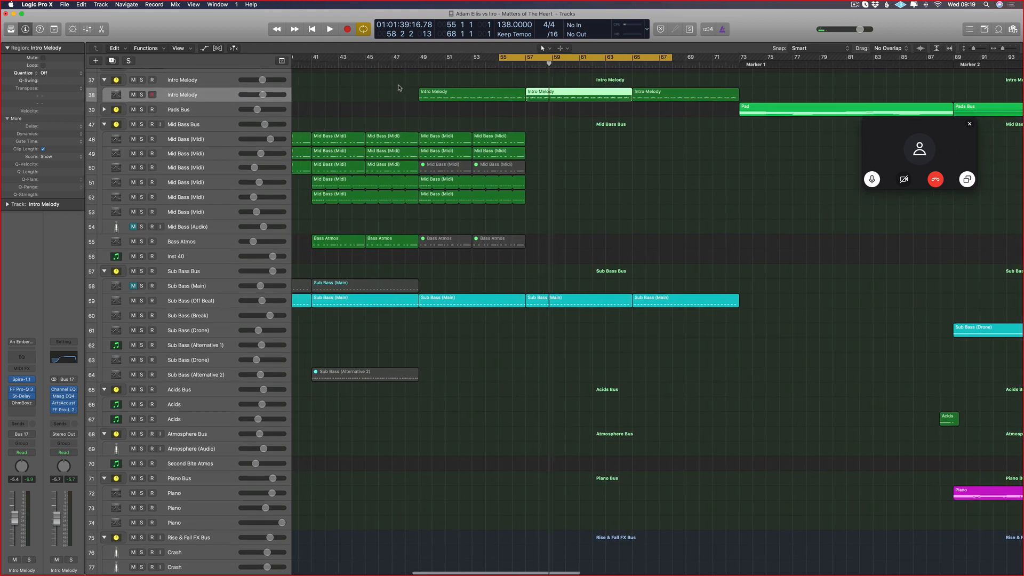
{"action": "scroll", "coordinate": [587, 160], "scroll_direction": "right", "scroll_amount": 3}
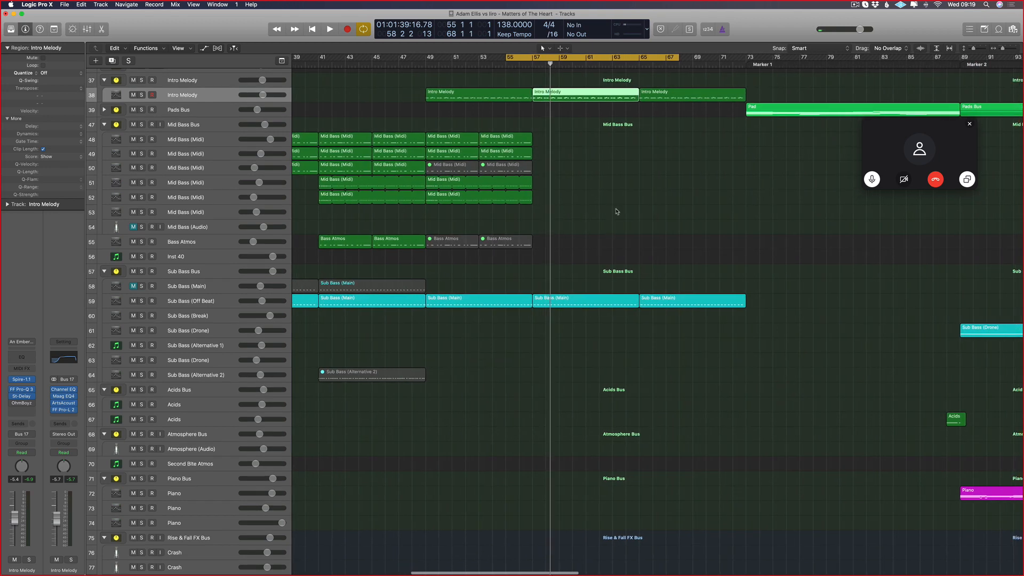
- Set the cycle range to bars 57–65, start playback and open the bar 57 Sub Bass (Off Beat) region in the Piano Roll
{"action": "left_click_drag", "start_coordinate": [550, 215], "coordinate": [572, 391]}
{"action": "left_click", "coordinate": [580, 291]}
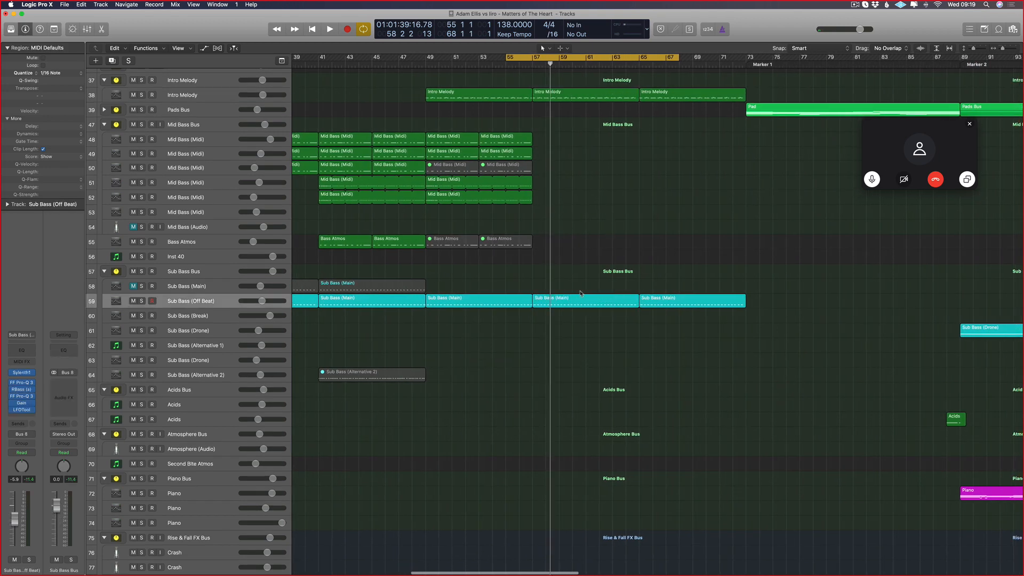
{"action": "left_click", "coordinate": [564, 91]}
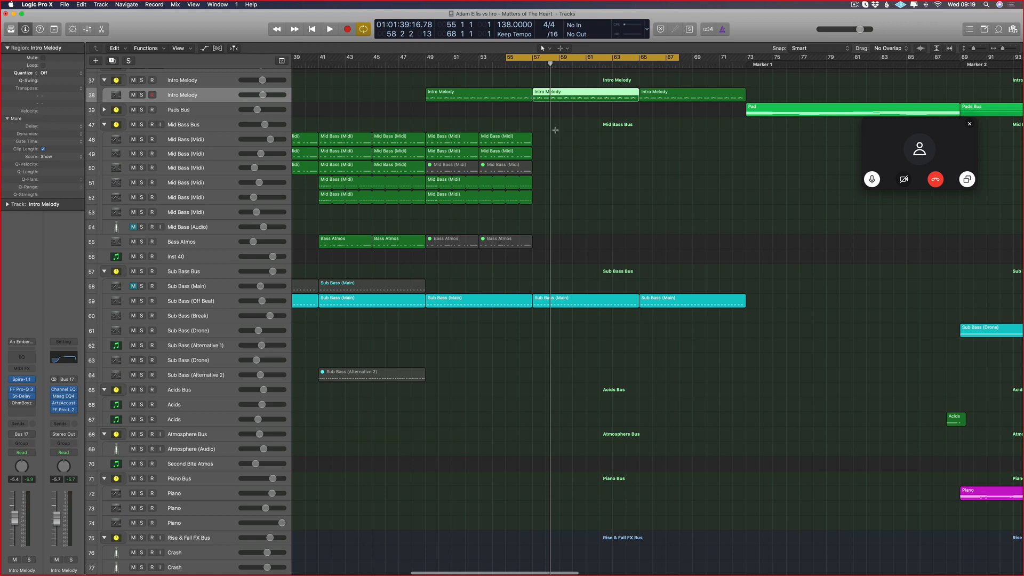
{"action": "left_click_drag", "start_coordinate": [470, 94], "coordinate": [593, 100]}
{"action": "left_click", "coordinate": [586, 301], "text": "shift"}
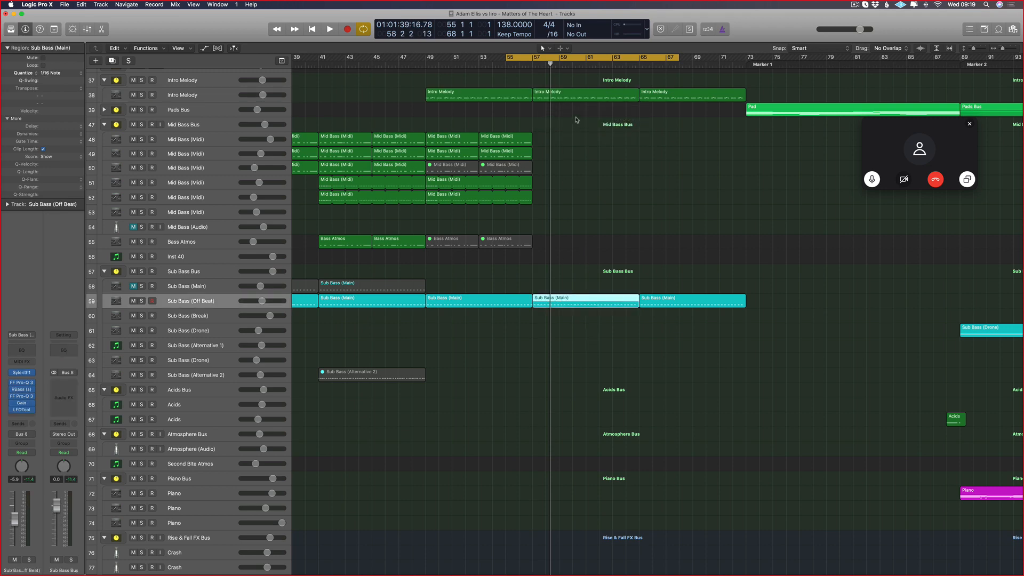
{"action": "left_click_drag", "start_coordinate": [536, 59], "coordinate": [639, 59]}
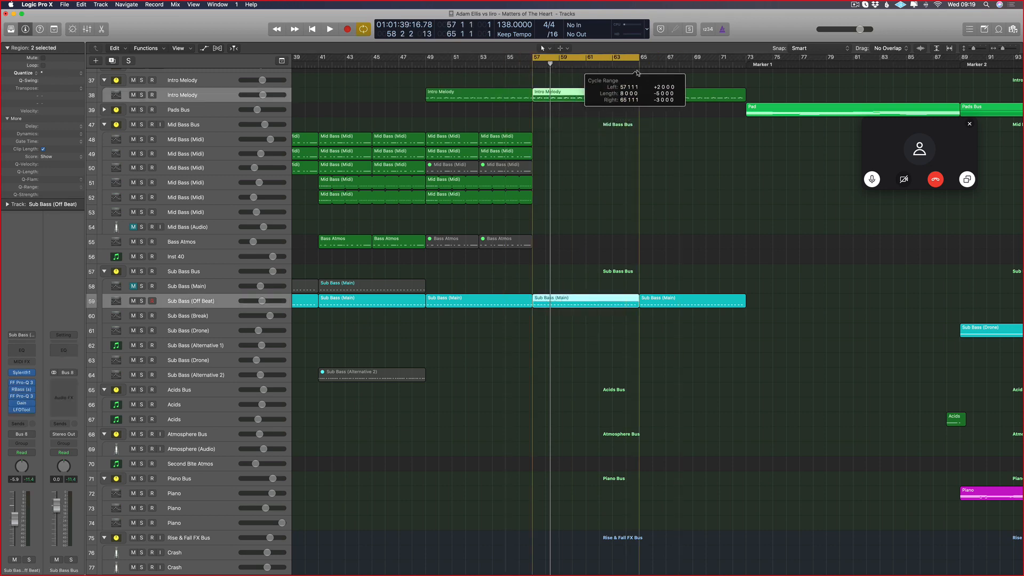
{"action": "key", "text": "space"}
{"action": "double_click", "coordinate": [600, 302]}
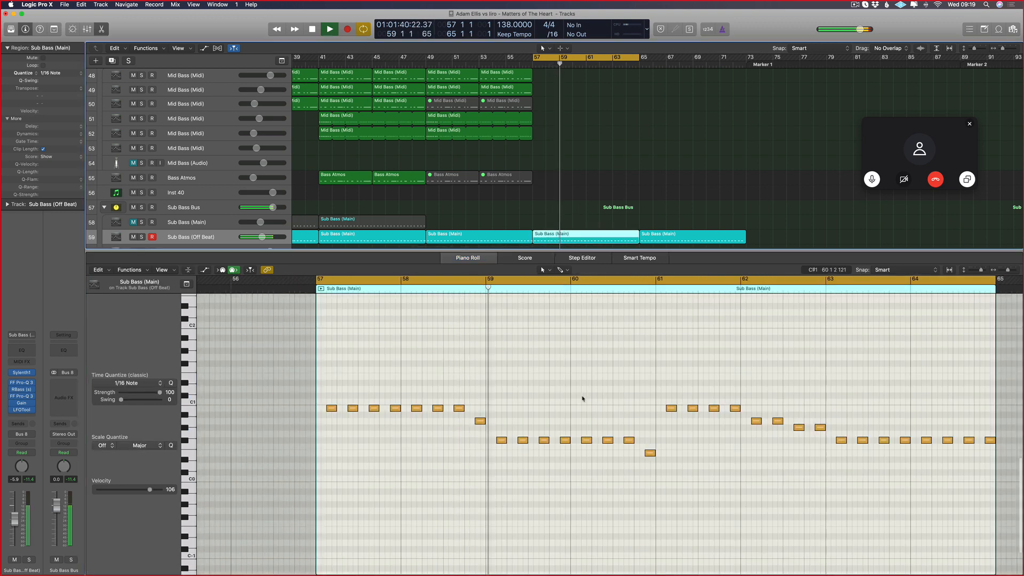
- Delete all sub bass notes from bar 61 to bar 65 in the bar 57 region
{"action": "scroll", "coordinate": [549, 421], "scroll_direction": "right", "scroll_amount": 8}
{"action": "key", "text": "super+Up"}
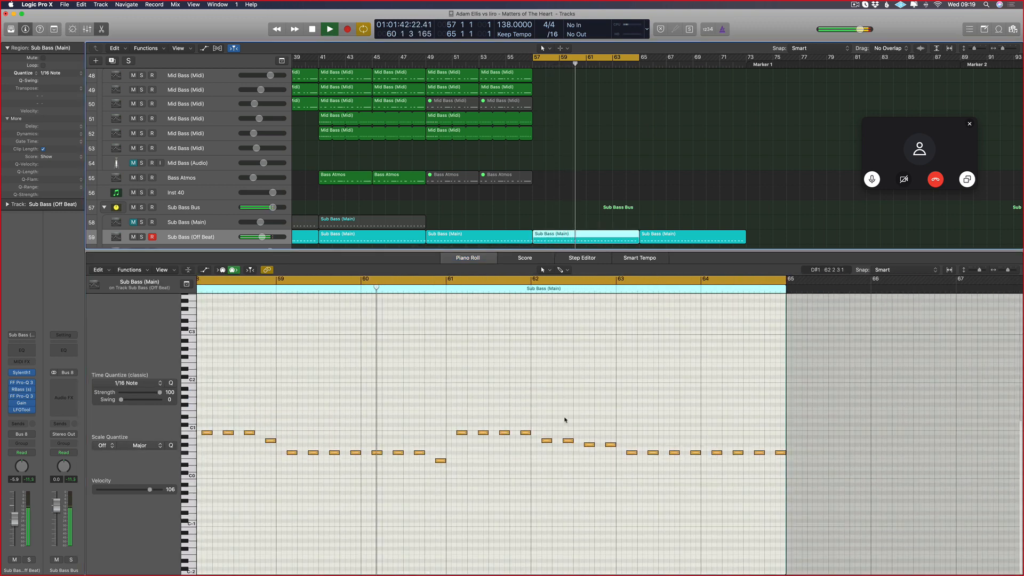
{"action": "left_click_drag", "start_coordinate": [532, 441], "coordinate": [618, 447]}
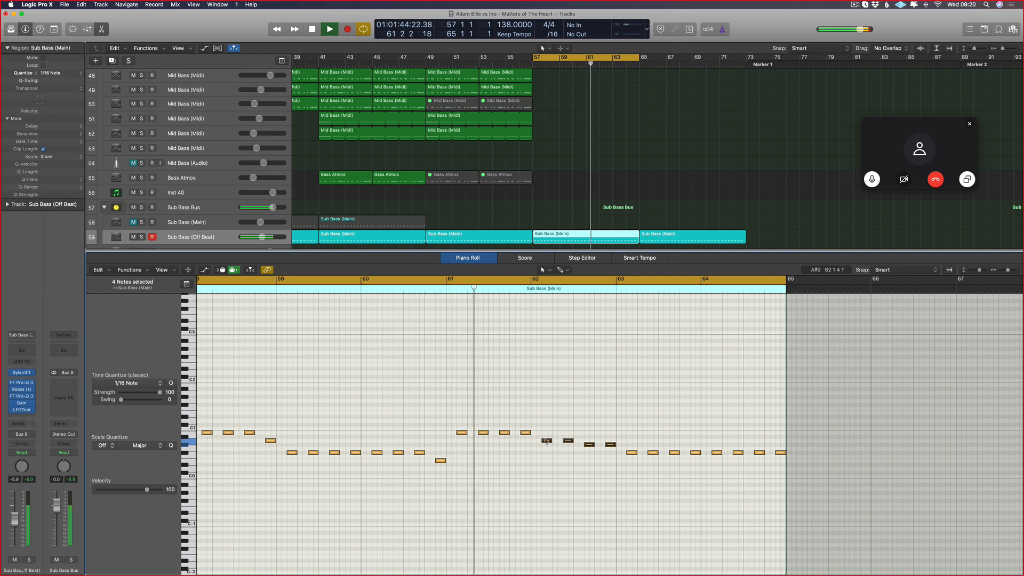
{"action": "left_click_drag", "start_coordinate": [819, 408], "coordinate": [456, 478]}
{"action": "key", "text": "Delete"}
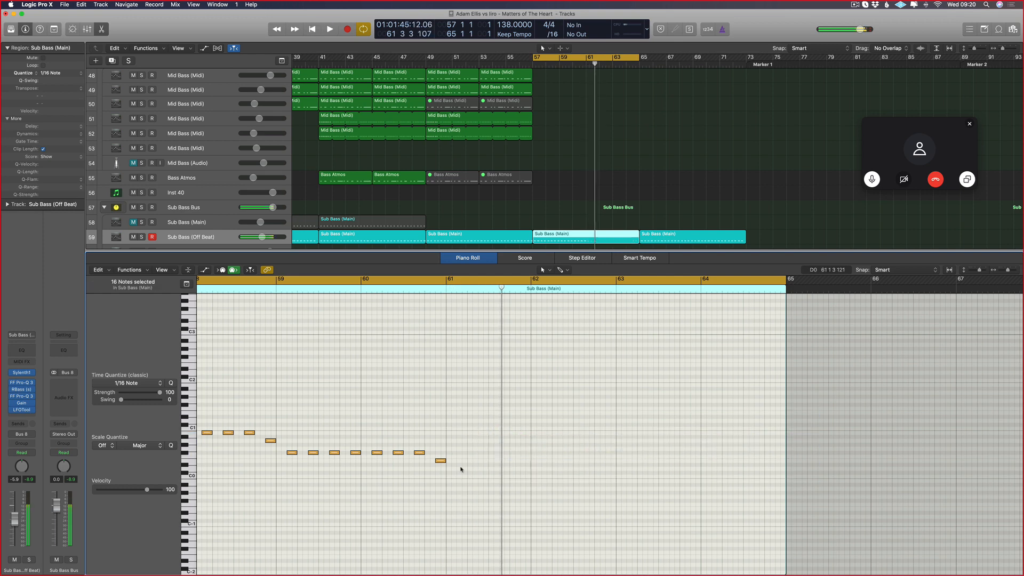
- Repeat the remaining sub bass notes of bars 57–61 so they fill bars 61–65
{"action": "scroll", "coordinate": [539, 407], "scroll_direction": "left", "scroll_amount": 10}
{"action": "left_click_drag", "start_coordinate": [915, 391], "coordinate": [256, 547]}
{"action": "key", "text": "super+r"}
{"action": "scroll", "coordinate": [572, 466], "scroll_direction": "right", "scroll_amount": 5}
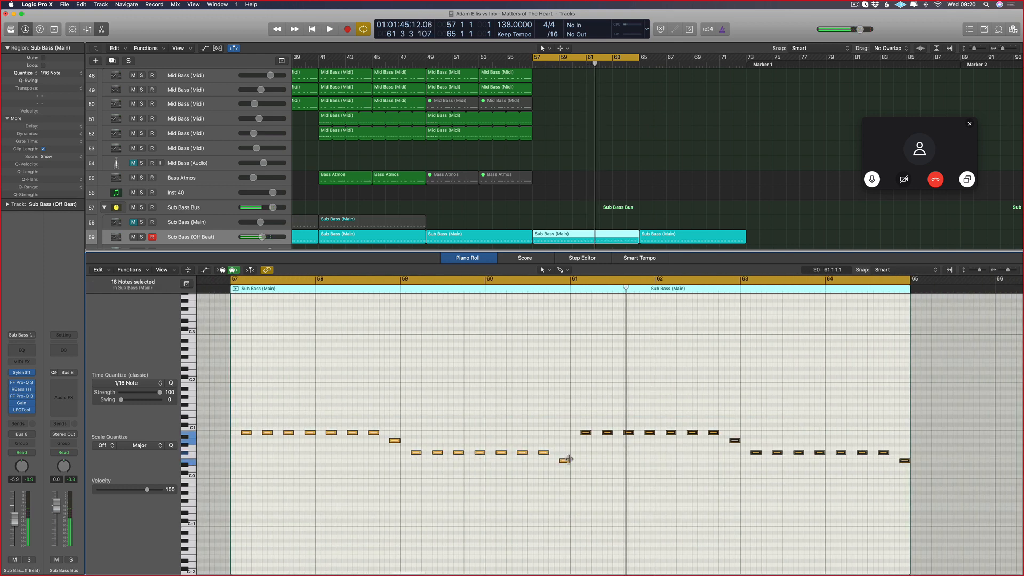
- Raise the last sub bass note before bar 61 to F#0 and the last before bar 59 to its preceding notes' pitch, and audition
{"action": "left_click_drag", "start_coordinate": [564, 459], "coordinate": [563, 455]}
{"action": "key", "text": "space"}
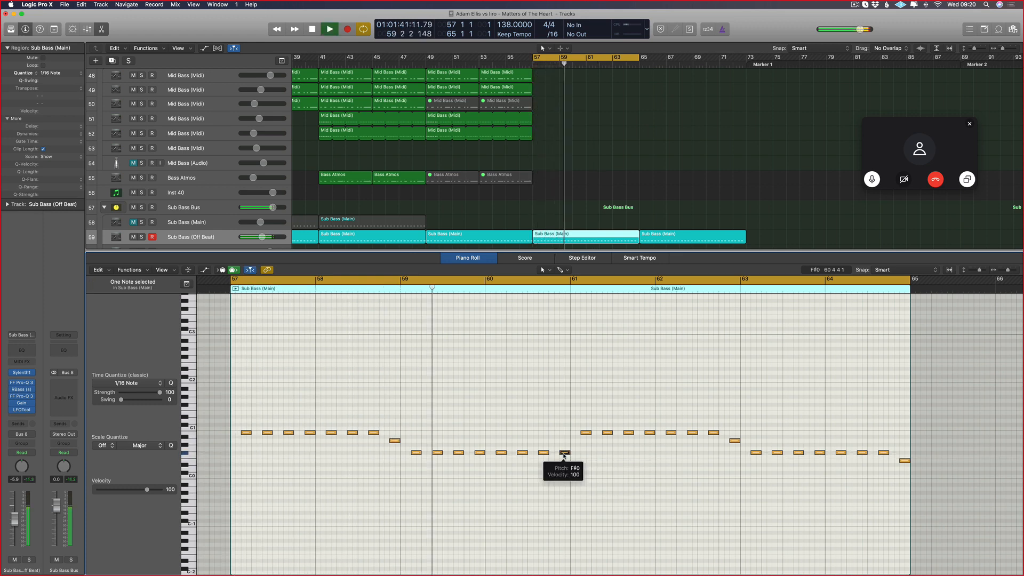
{"action": "key", "text": "space"}
{"action": "left_click_drag", "start_coordinate": [393, 443], "coordinate": [394, 435]}
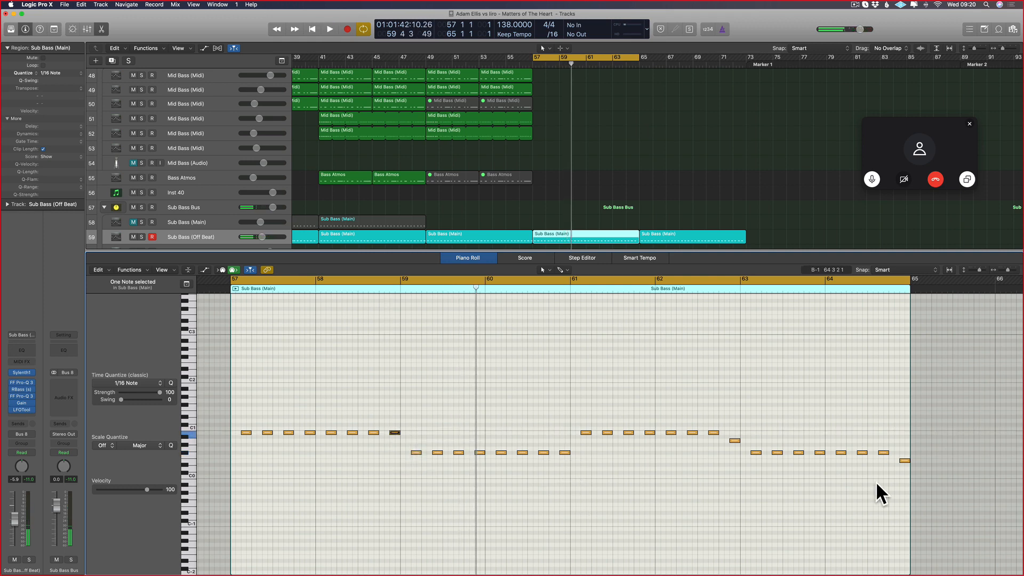
{"action": "key", "text": "space"}
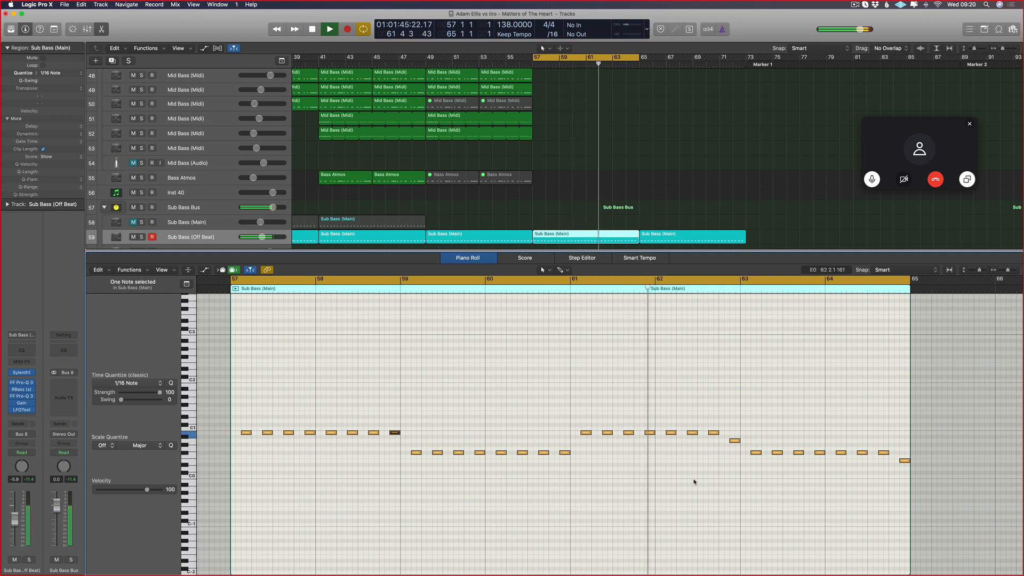
- Compare the bar 57 Intro Melody and Sub Bass (Off Beat) notes together in the Piano Roll during playback
{"action": "scroll", "coordinate": [699, 475], "scroll_direction": "right", "scroll_amount": 5}
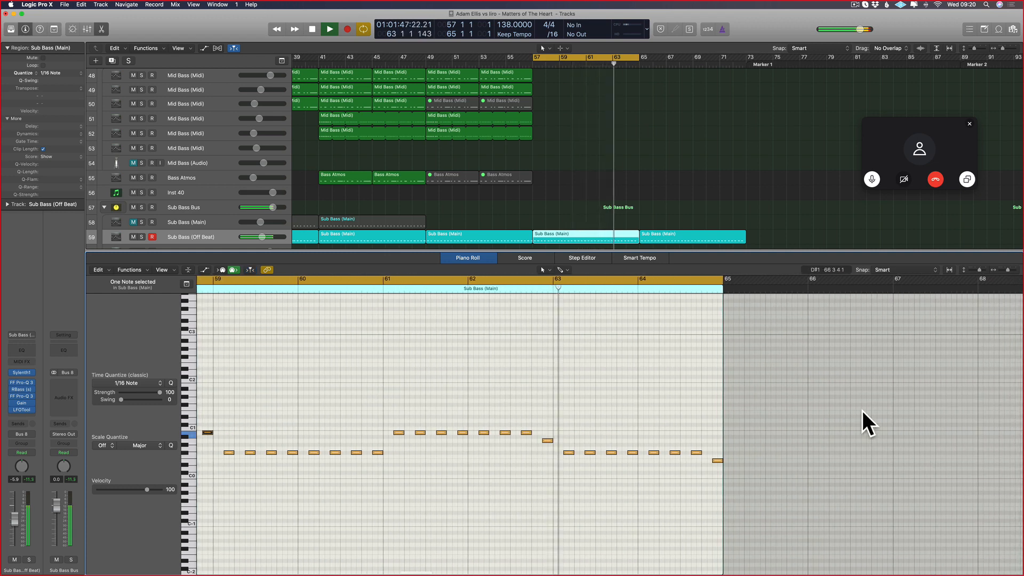
{"action": "scroll", "coordinate": [773, 571], "scroll_direction": "left", "scroll_amount": 1}
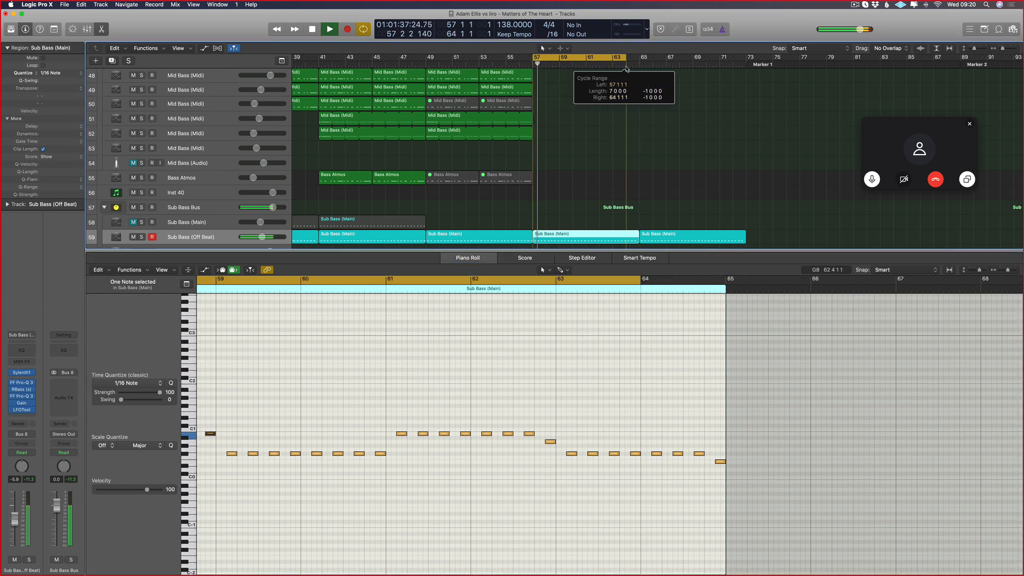
{"action": "scroll", "coordinate": [624, 222], "scroll_direction": "up", "scroll_amount": 5}
{"action": "scroll", "coordinate": [624, 222], "scroll_direction": "up", "scroll_amount": 1}
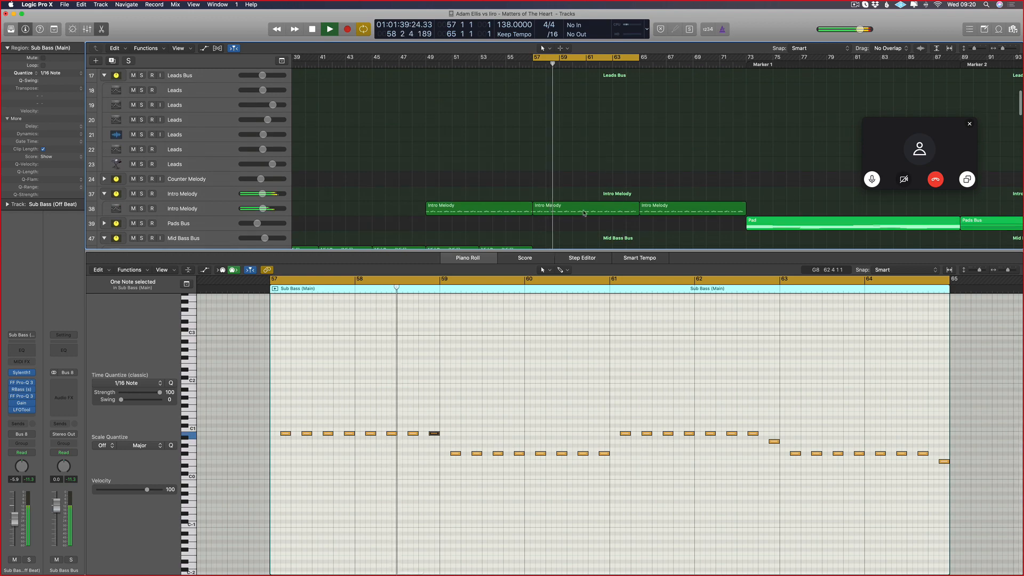
{"action": "left_click", "coordinate": [587, 208], "text": "shift"}
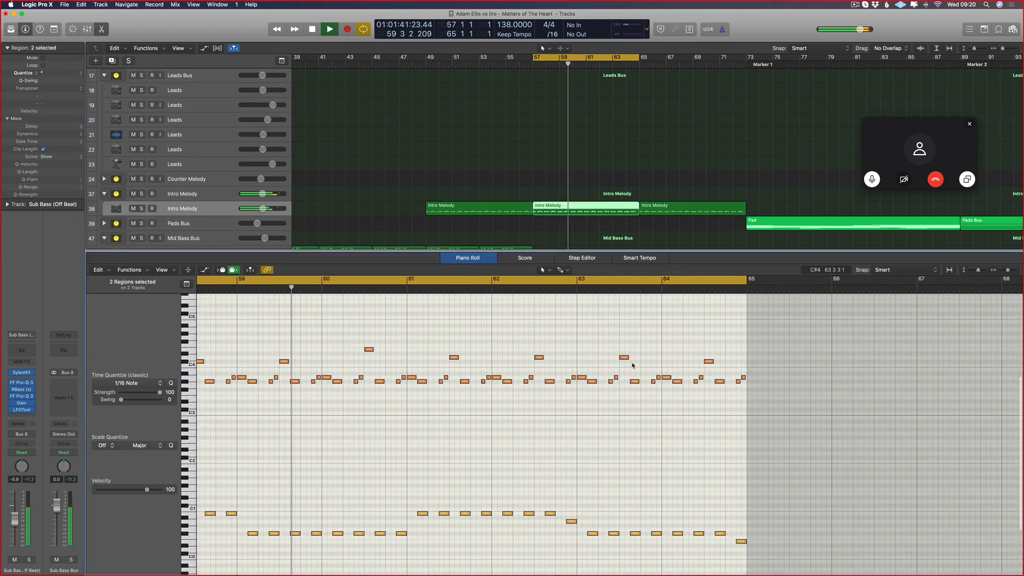
{"action": "left_click", "coordinate": [624, 362]}
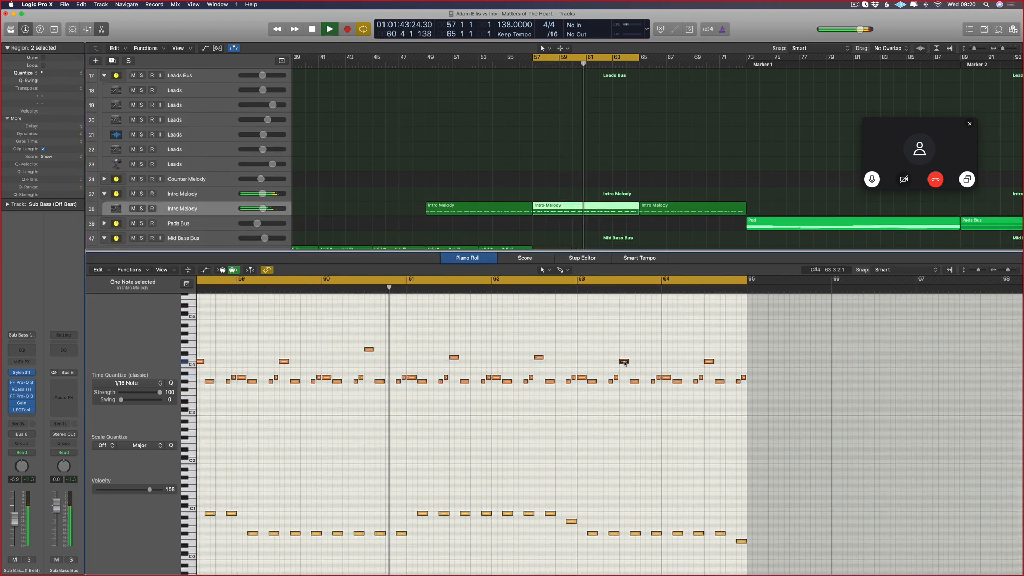
{"action": "scroll", "coordinate": [609, 203], "scroll_direction": "down", "scroll_amount": 10}
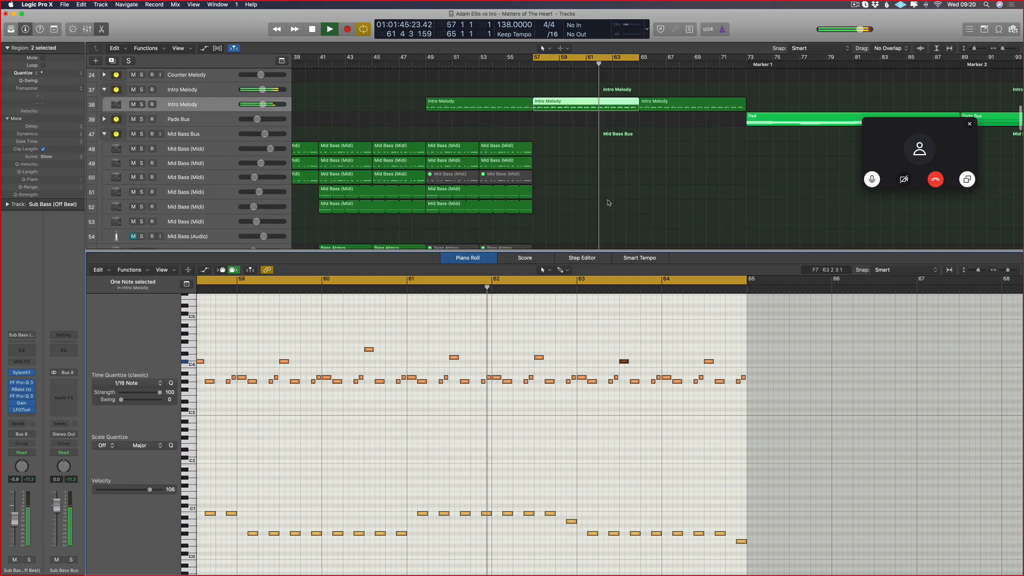
- Close the Piano Roll, turn cycling off to hear the section past bar 64, and stop playback
{"action": "key", "text": "p"}
{"action": "scroll", "coordinate": [647, 162], "scroll_direction": "up", "scroll_amount": 4}
{"action": "left_click", "coordinate": [619, 57]}
{"action": "scroll", "coordinate": [656, 157], "scroll_direction": "up", "scroll_amount": 2}
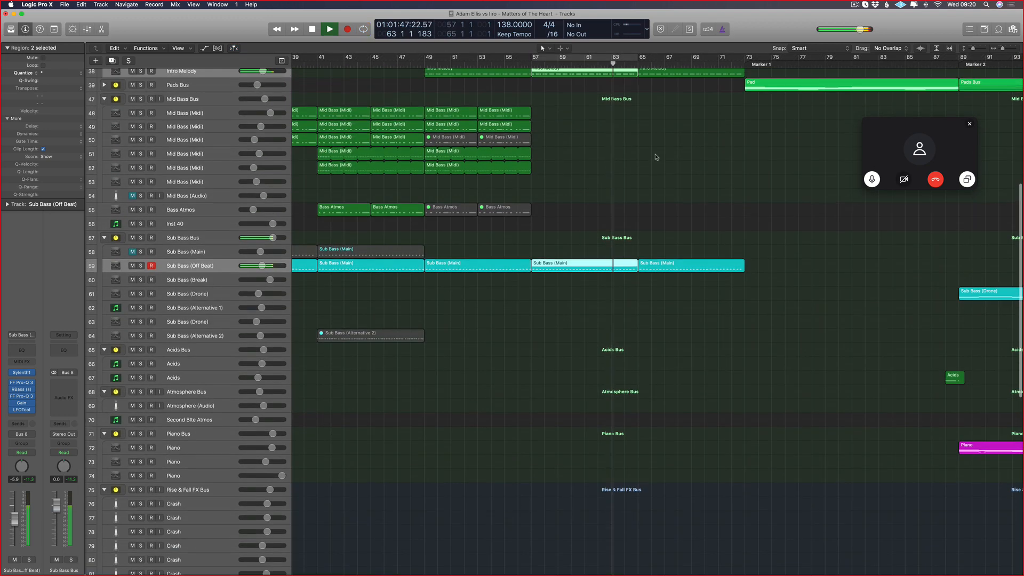
{"action": "scroll", "coordinate": [633, 149], "scroll_direction": "down", "scroll_amount": 3}
{"action": "scroll", "coordinate": [631, 147], "scroll_direction": "right", "scroll_amount": 4}
{"action": "scroll", "coordinate": [613, 133], "scroll_direction": "up", "scroll_amount": 8}
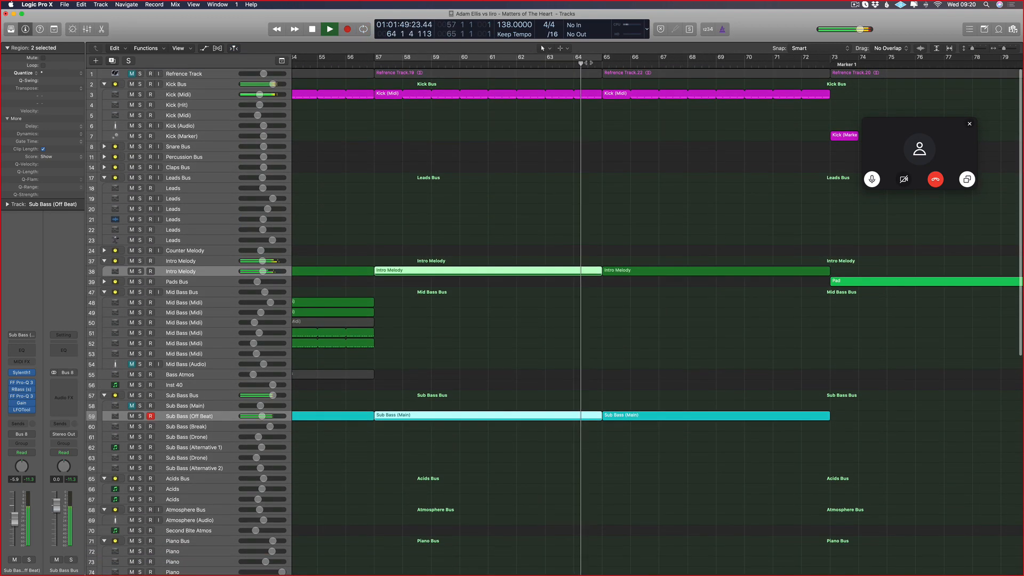
{"action": "left_click_drag", "start_coordinate": [586, 59], "coordinate": [618, 92]}
{"action": "key", "text": "space"}
- Trim the end of the bar 57 Sub Bass (Off Beat) region to slightly before bar 65 and set the cycle range to bars 64–66
{"action": "left_click", "coordinate": [571, 308]}
{"action": "scroll", "coordinate": [584, 301], "scroll_direction": "right", "scroll_amount": 5}
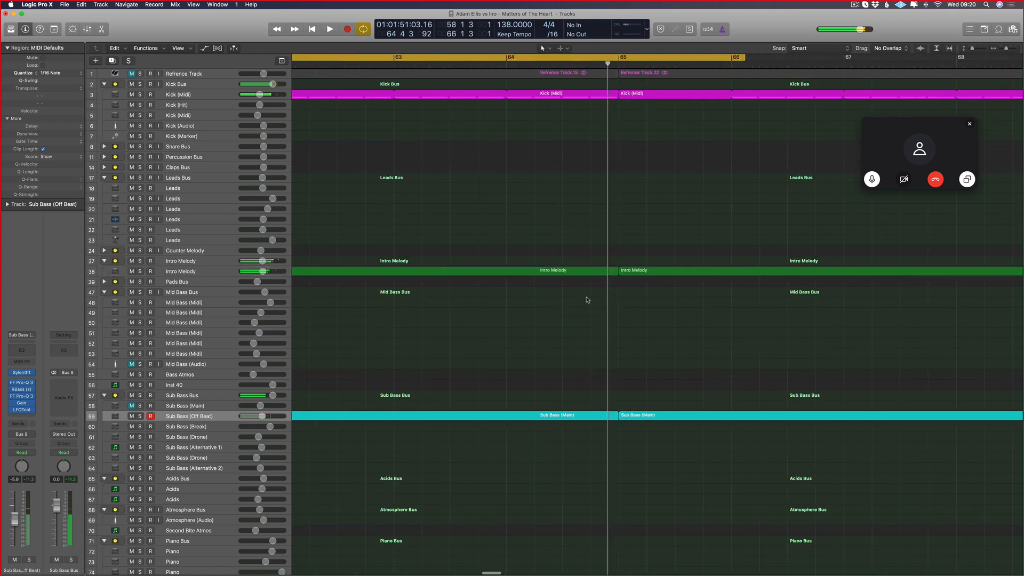
{"action": "scroll", "coordinate": [589, 309], "scroll_direction": "up", "scroll_amount": 4}
{"action": "scroll", "coordinate": [605, 389], "scroll_direction": "down", "scroll_amount": 1}
{"action": "left_click_drag", "start_coordinate": [616, 387], "coordinate": [600, 388]}
{"action": "scroll", "coordinate": [514, 78], "scroll_direction": "up", "scroll_amount": 4}
{"action": "left_click_drag", "start_coordinate": [507, 57], "coordinate": [731, 57]}
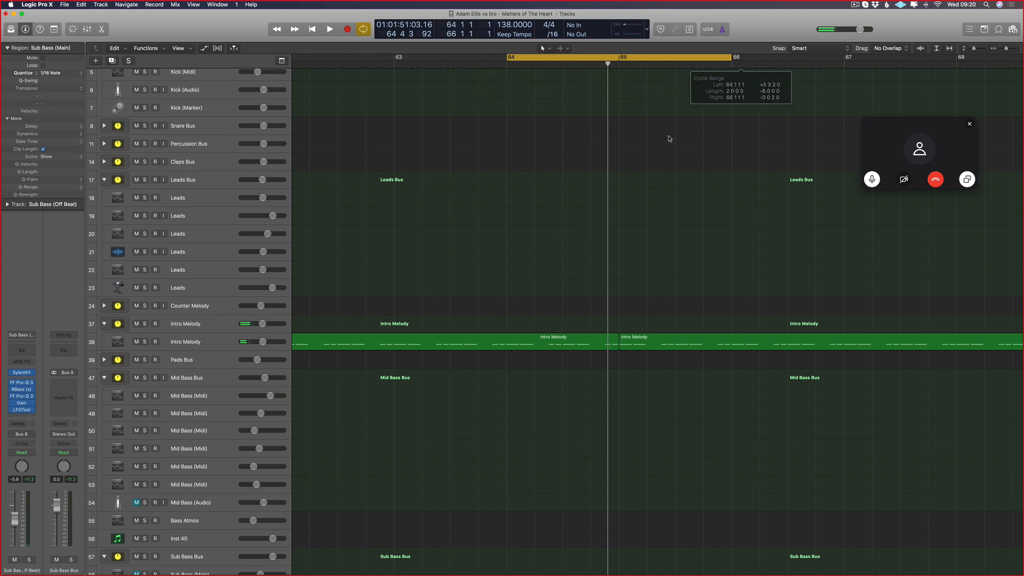
- Split the Kick (Midi) region on track 3 at bar 64 with the Scissors tool
{"action": "scroll", "coordinate": [507, 118], "scroll_direction": "up", "scroll_amount": 4}
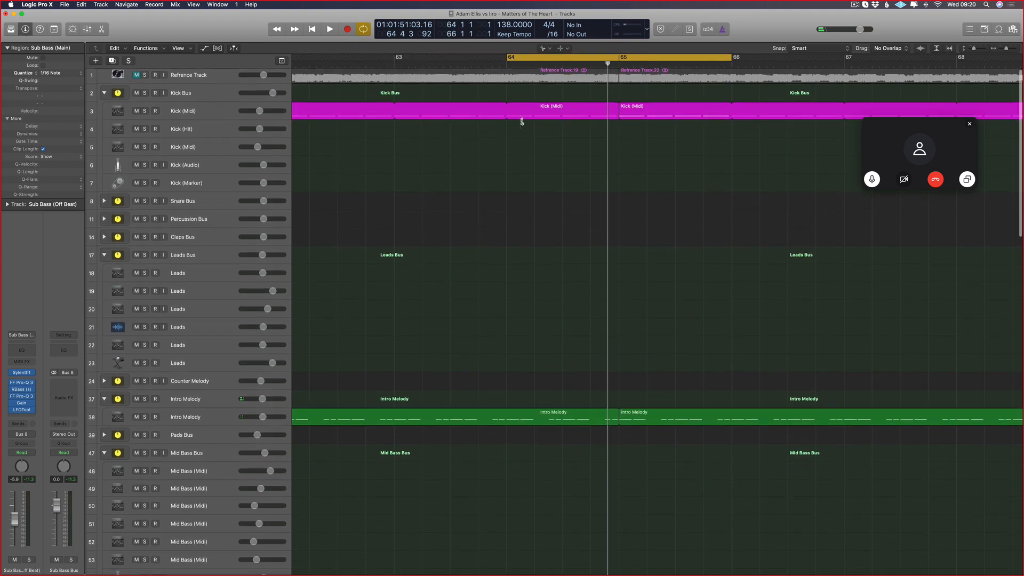
{"action": "left_click", "coordinate": [510, 117]}
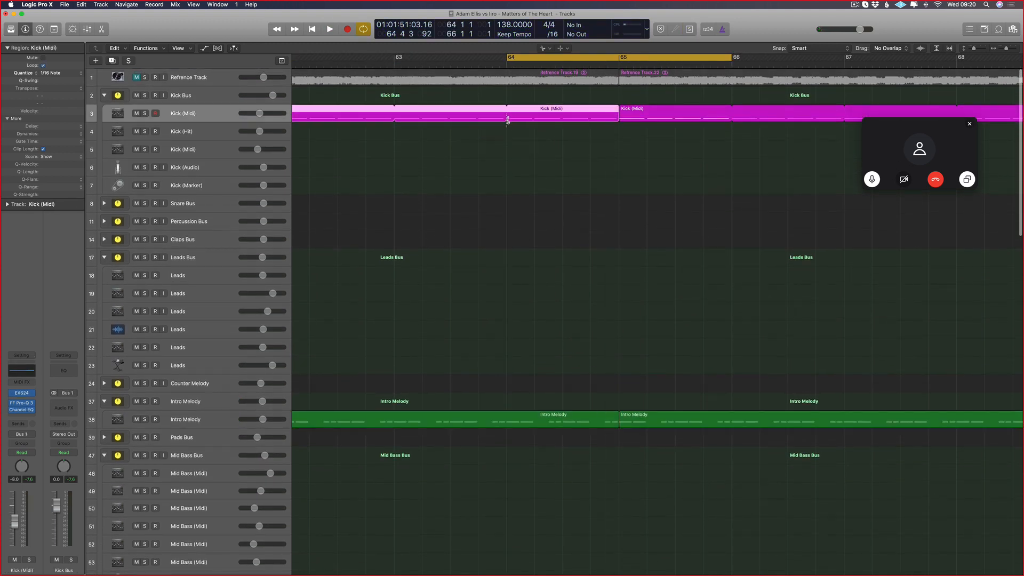
{"action": "key", "text": "Escape"}
{"action": "key", "text": "Escape"}
{"action": "key", "text": "Escape"}
{"action": "key", "text": "Escape"}
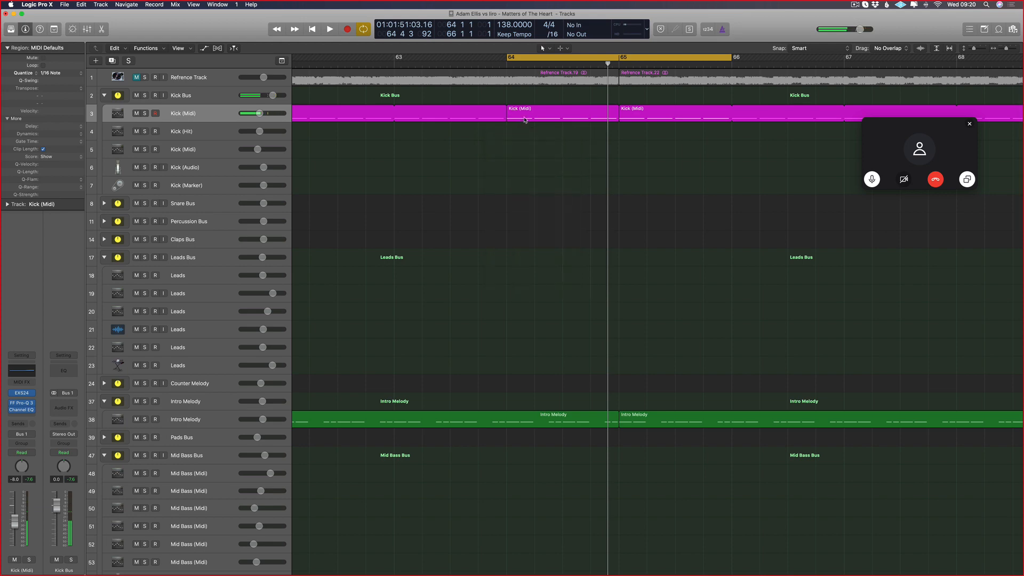
- In the one-bar kick region at bar 64, delete the last three notes and shorten the first note to less than half its length
{"action": "double_click", "coordinate": [524, 117]}
{"action": "key", "text": "super+Right"}
{"action": "key", "text": "super+Right"}
{"action": "key", "text": "super+Right"}
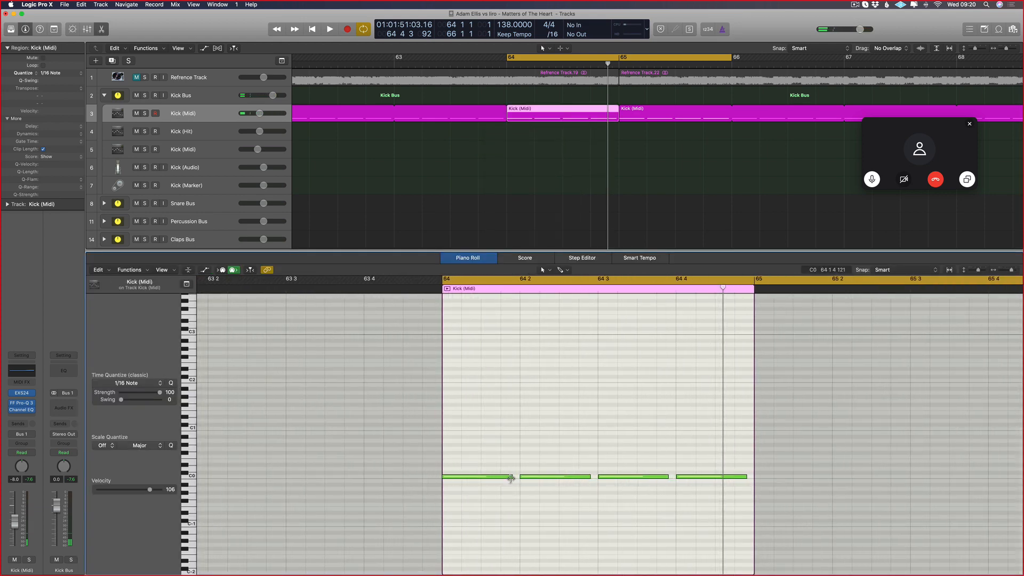
{"action": "left_click_drag", "start_coordinate": [511, 477], "coordinate": [484, 478]}
{"action": "left_click_drag", "start_coordinate": [547, 472], "coordinate": [732, 476]}
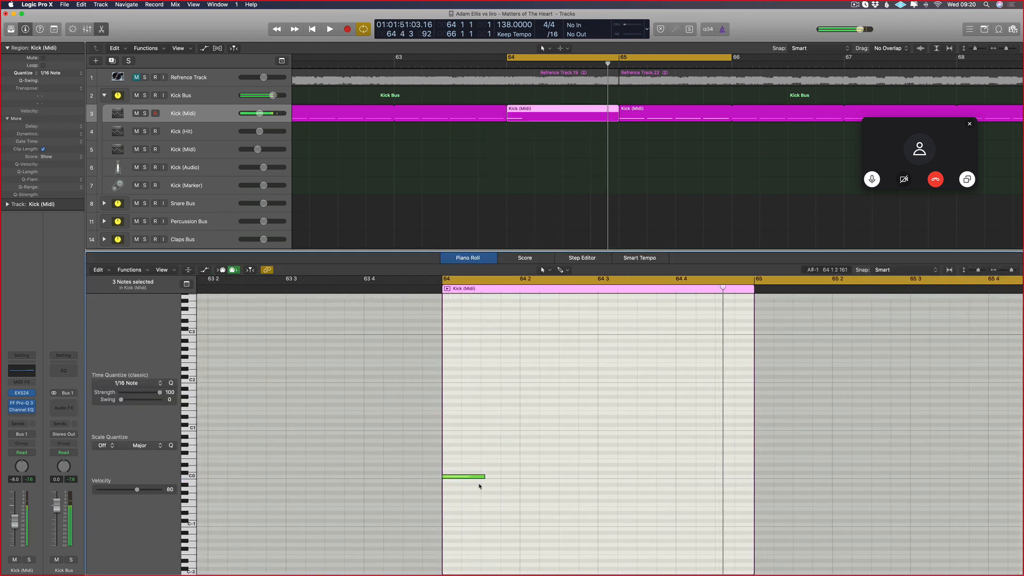
{"action": "left_click_drag", "start_coordinate": [481, 479], "coordinate": [470, 478]}
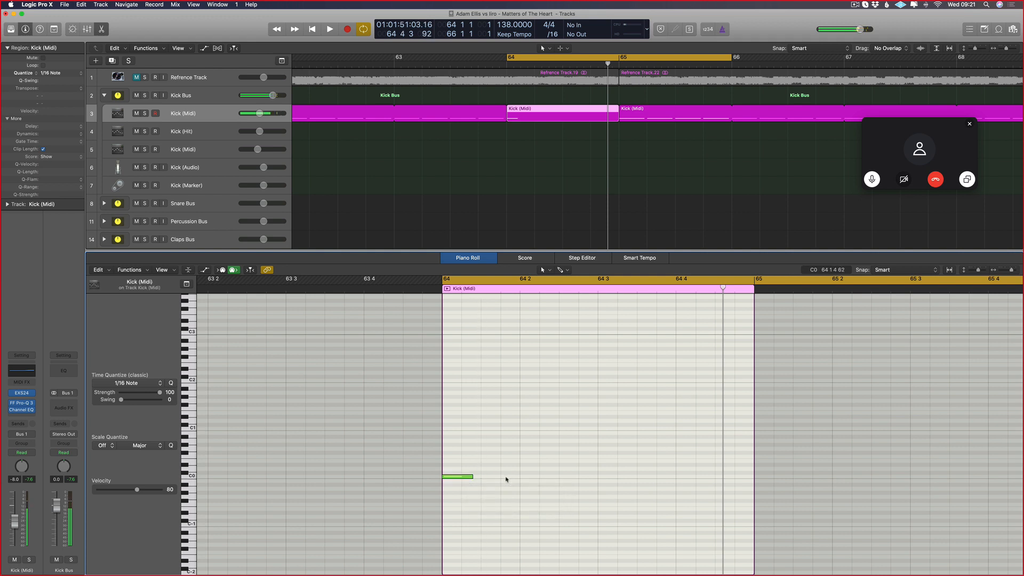
- Build a kick roll in bar 64 with a note at 64 1 4, shorter sixteenths from 64 2 3, and 1/32 notes across beat 4
{"action": "left_click", "coordinate": [504, 477]}
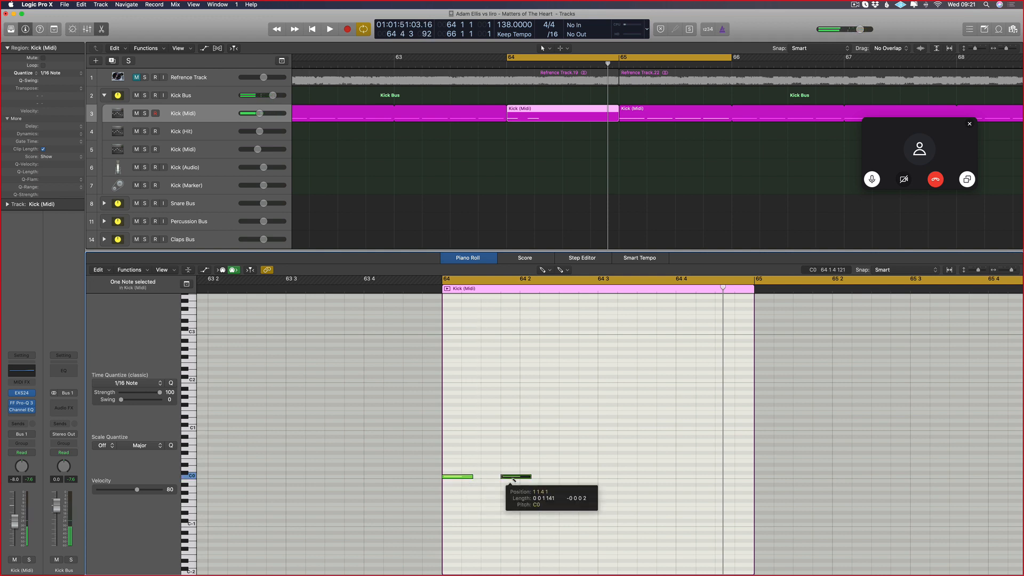
{"action": "left_click", "coordinate": [562, 477]}
{"action": "left_click_drag", "start_coordinate": [588, 477], "coordinate": [573, 478]}
{"action": "left_click", "coordinate": [581, 477]}
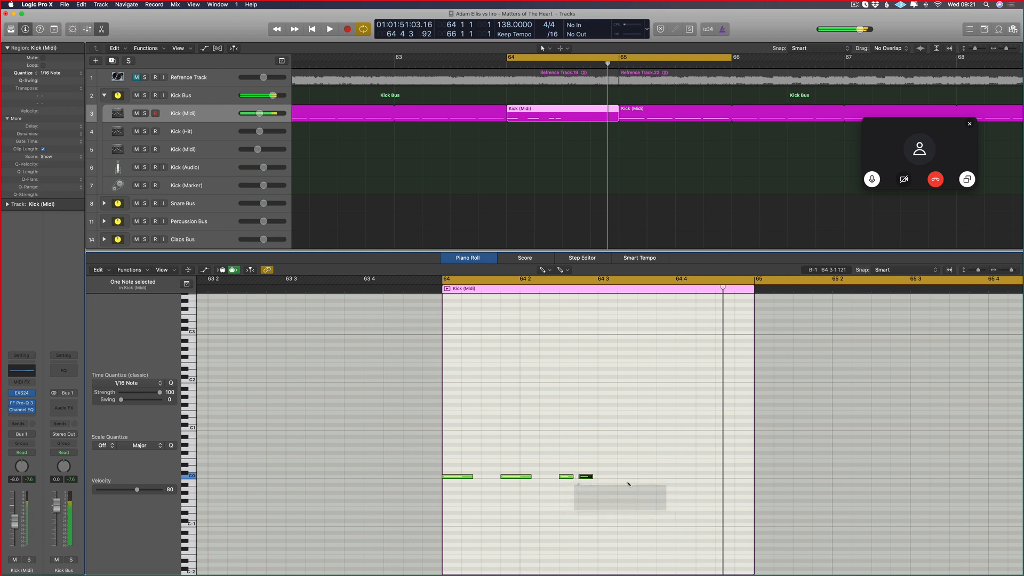
{"action": "left_click", "coordinate": [601, 477]}
{"action": "left_click", "coordinate": [620, 476]}
{"action": "left_click", "coordinate": [639, 477]}
{"action": "left_click", "coordinate": [659, 477]}
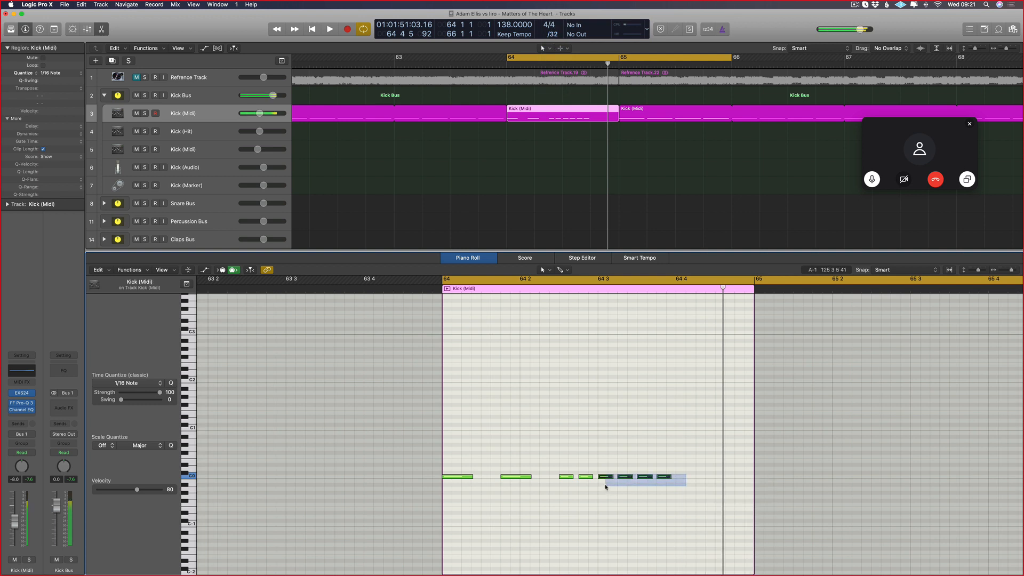
{"action": "left_click_drag", "start_coordinate": [688, 478], "coordinate": [685, 479]}
- Edit the Sub Bass (Off Beat) region together with the bar 64 kick region and mute its notes at 64 2 3 and 64 3 3
{"action": "scroll", "coordinate": [533, 138], "scroll_direction": "down", "scroll_amount": 15}
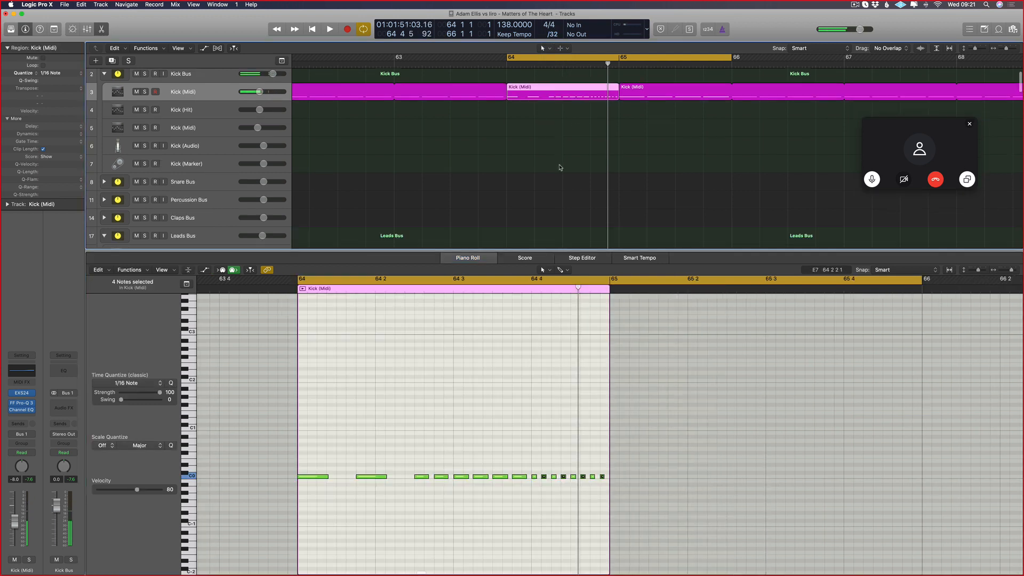
{"action": "scroll", "coordinate": [540, 153], "scroll_direction": "down", "scroll_amount": 5}
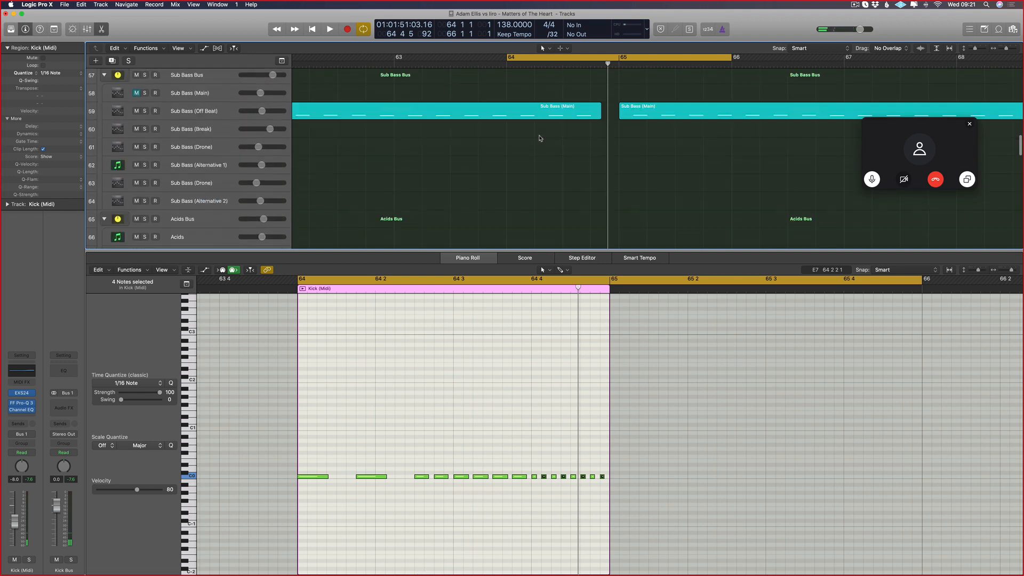
{"action": "left_click", "coordinate": [543, 118], "text": "shift"}
{"action": "scroll", "coordinate": [445, 422], "scroll_direction": "up", "scroll_amount": 5}
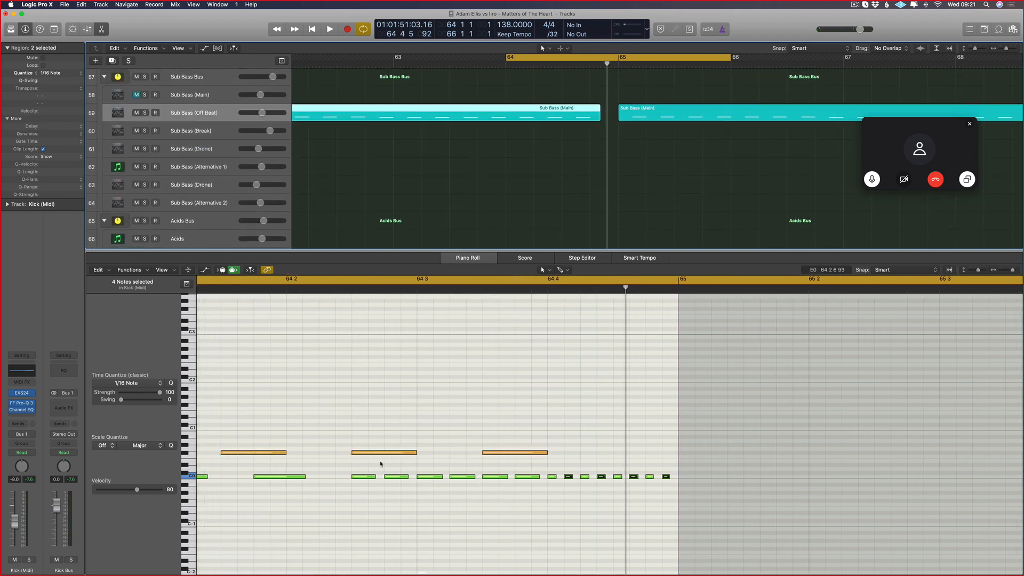
{"action": "left_click", "coordinate": [512, 453]}
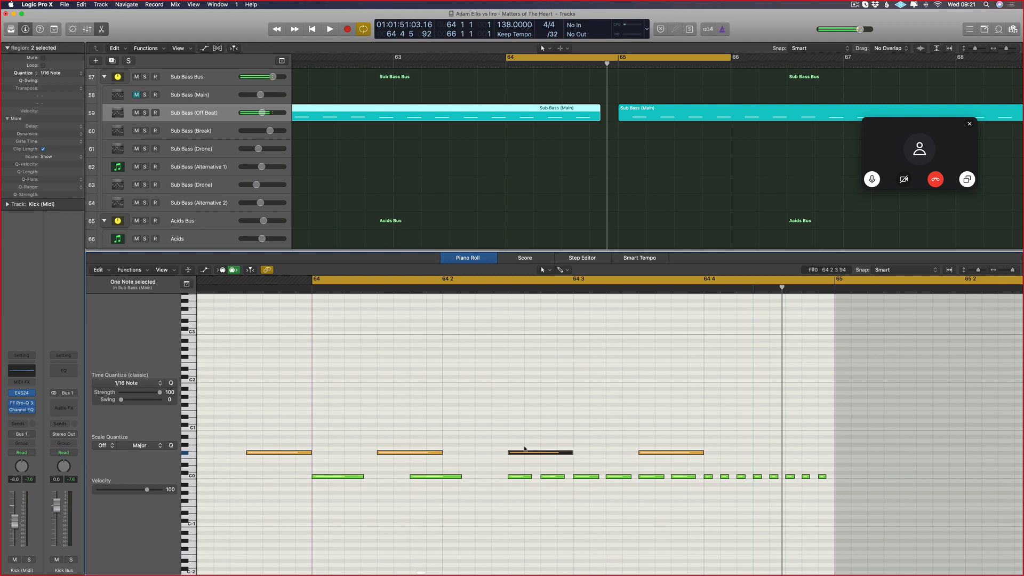
{"action": "key", "text": "space"}
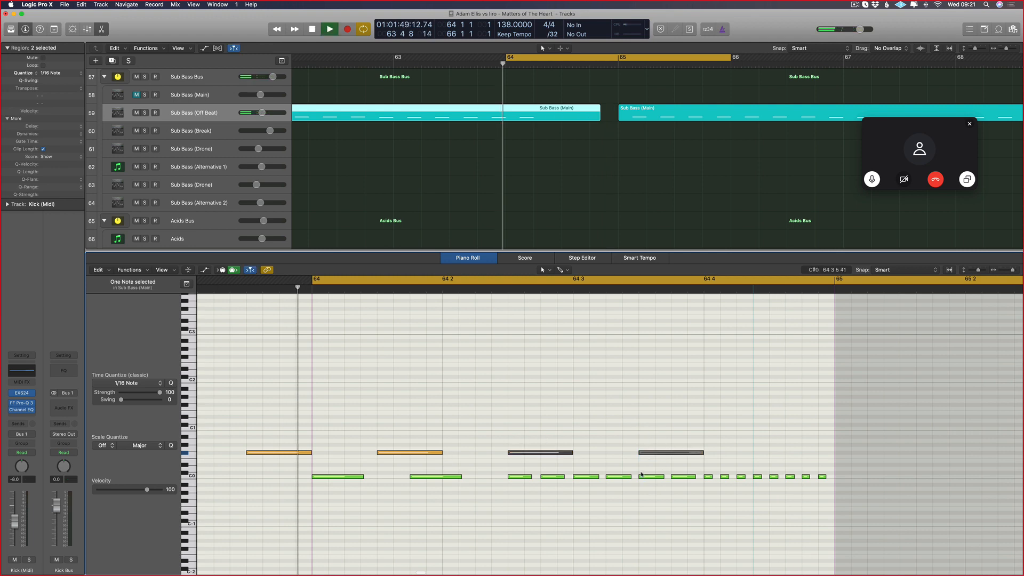
{"action": "key", "text": "space"}
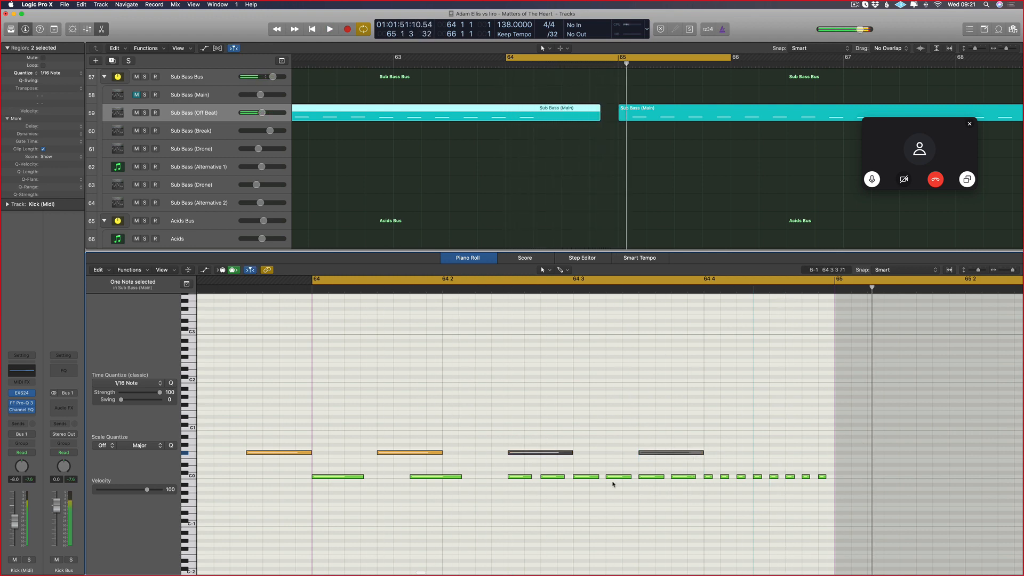
- Thin out the kick roll by deleting the note at 64 3 2 and all the 1/32 notes in beat 4
{"action": "key", "text": "space"}
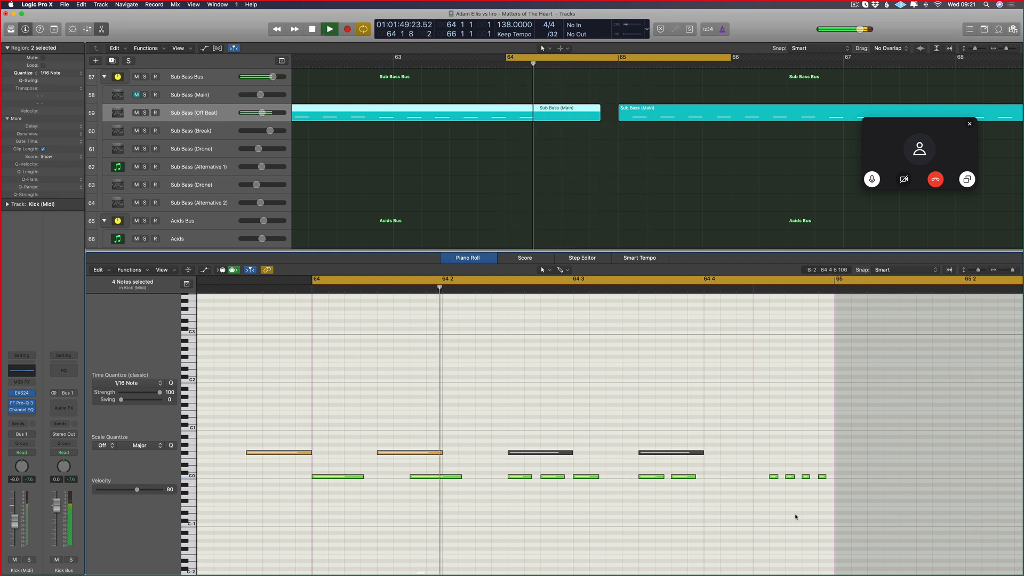
{"action": "key", "text": "space"}
{"action": "key", "text": "Delete"}
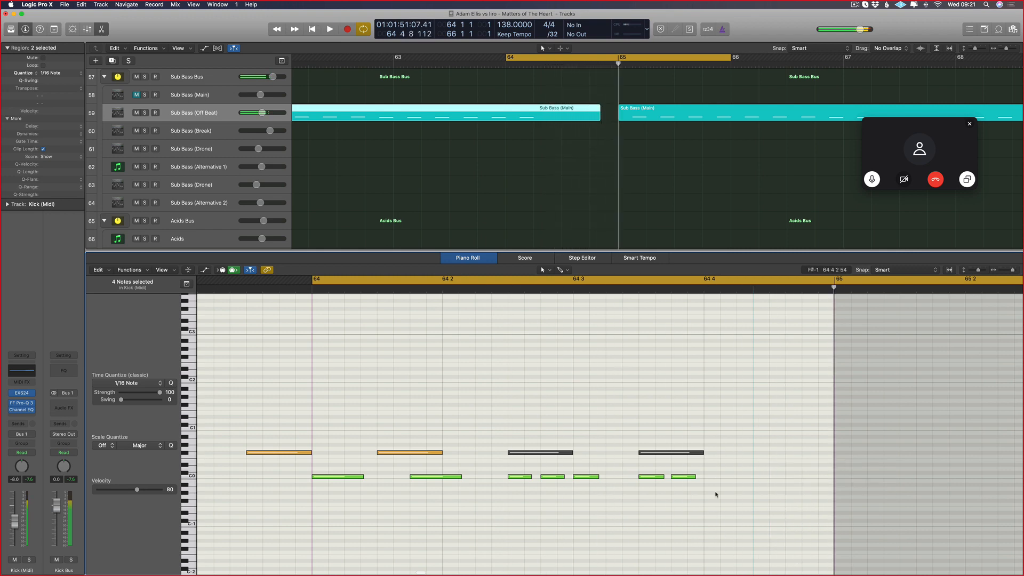
{"action": "left_click_drag", "start_coordinate": [517, 475], "coordinate": [514, 476]}
{"action": "key", "text": "super+r"}
{"action": "key", "text": "super+z"}
{"action": "left_click_drag", "start_coordinate": [678, 498], "coordinate": [677, 486]}
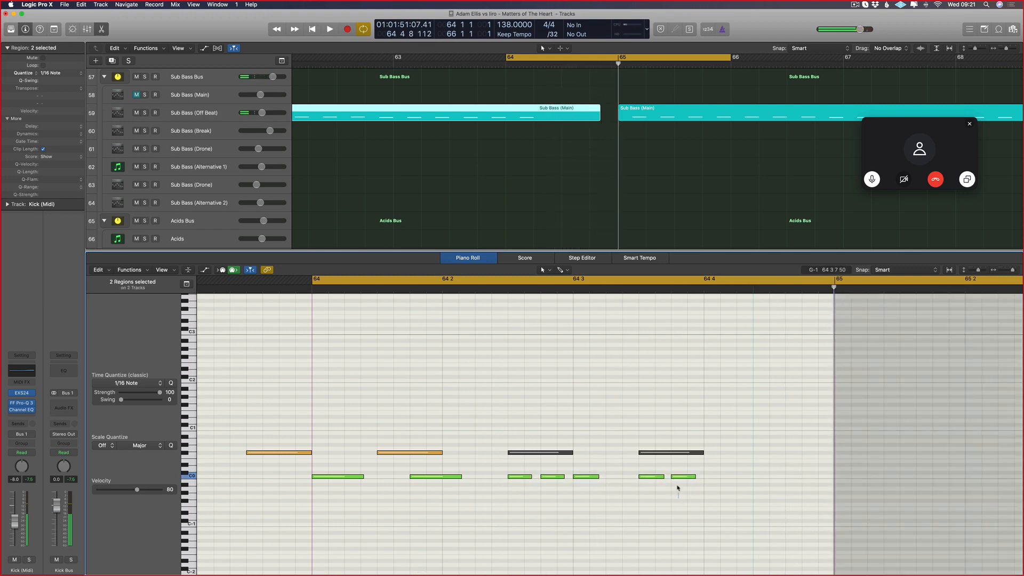
- Extend the Sub Bass (Off Beat) region's end to bar 65 and copy kick sixteenths into beat 4, keeping only the one at 64 4 1
{"action": "left_click_drag", "start_coordinate": [517, 479], "coordinate": [732, 481]}
{"action": "key", "text": "space"}
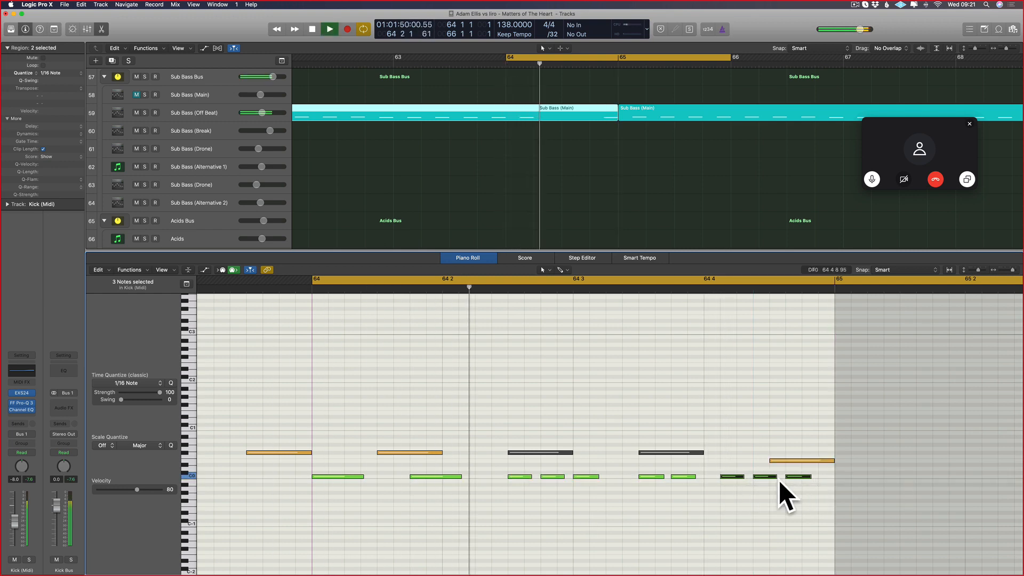
{"action": "key", "text": "space"}
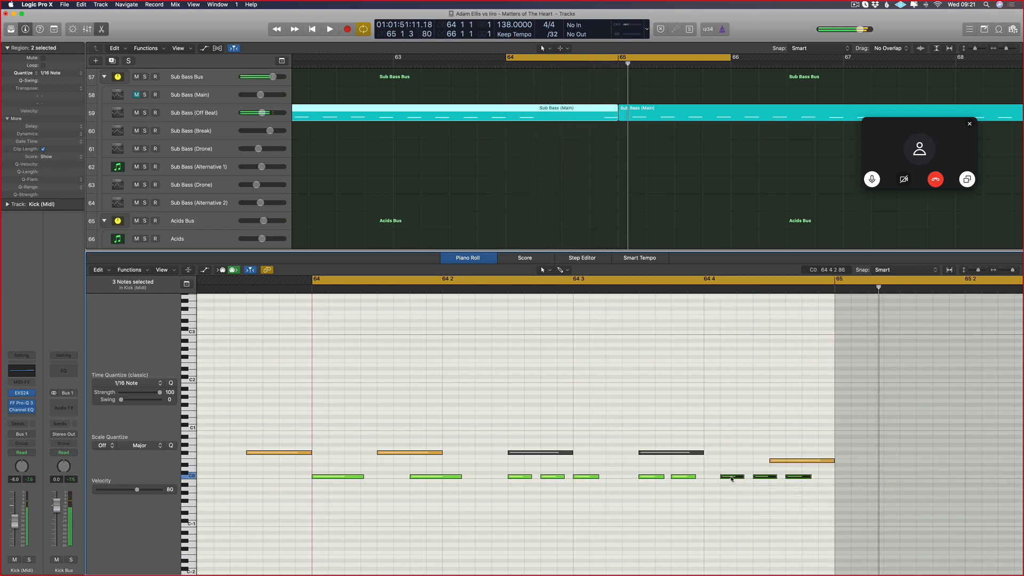
{"action": "left_click_drag", "start_coordinate": [731, 479], "coordinate": [809, 482]}
{"action": "key", "text": "space"}
{"action": "key", "text": "space"}
{"action": "key", "text": "space"}
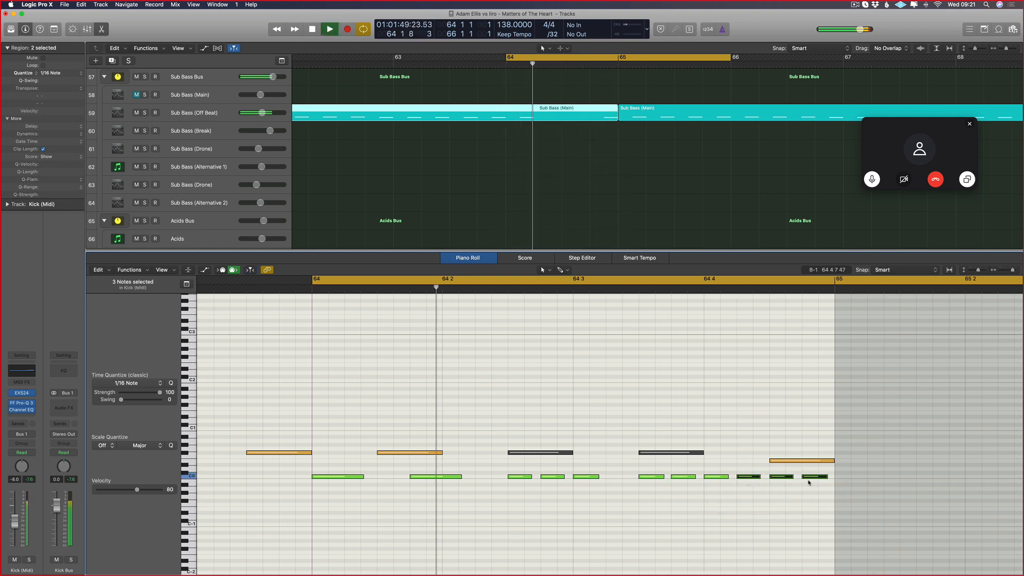
{"action": "key", "text": "Delete"}
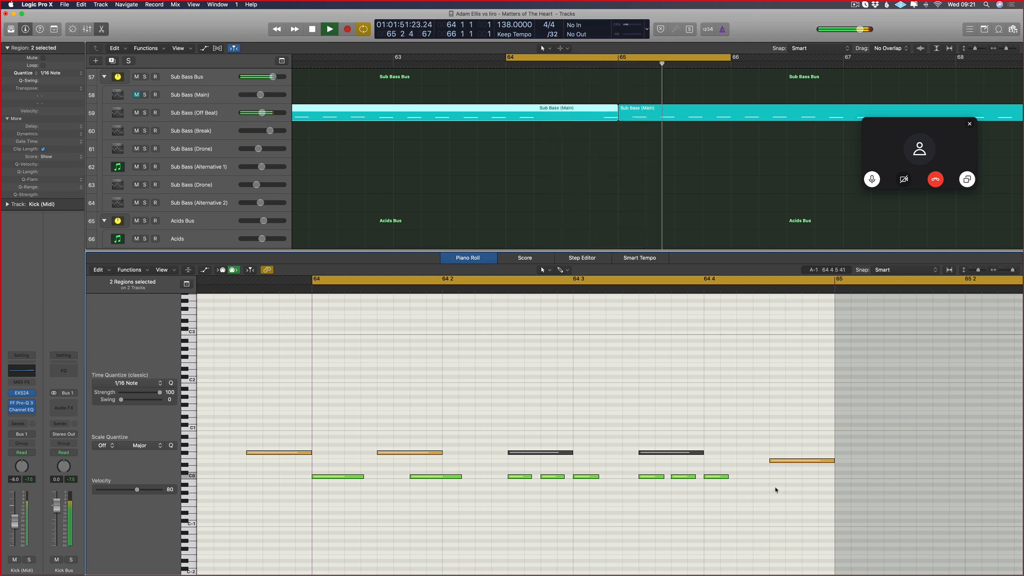
{"action": "scroll", "coordinate": [562, 125], "scroll_direction": "down", "scroll_amount": 5}
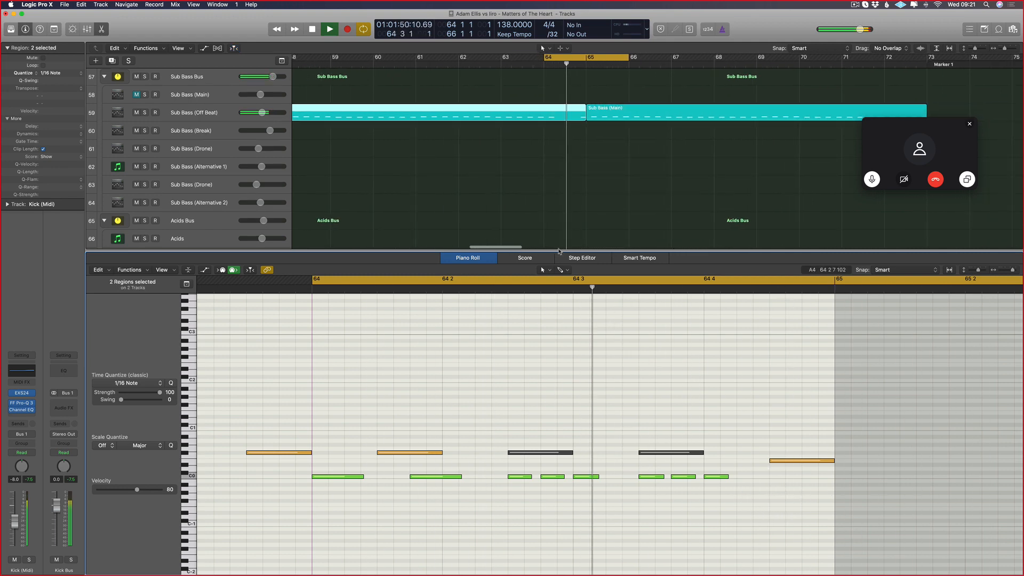
- Play back bars 64–66 and check the sub bass notes against the kick fill
{"action": "key", "text": "space"}
{"action": "left_click", "coordinate": [532, 453]}
{"action": "key", "text": "space"}
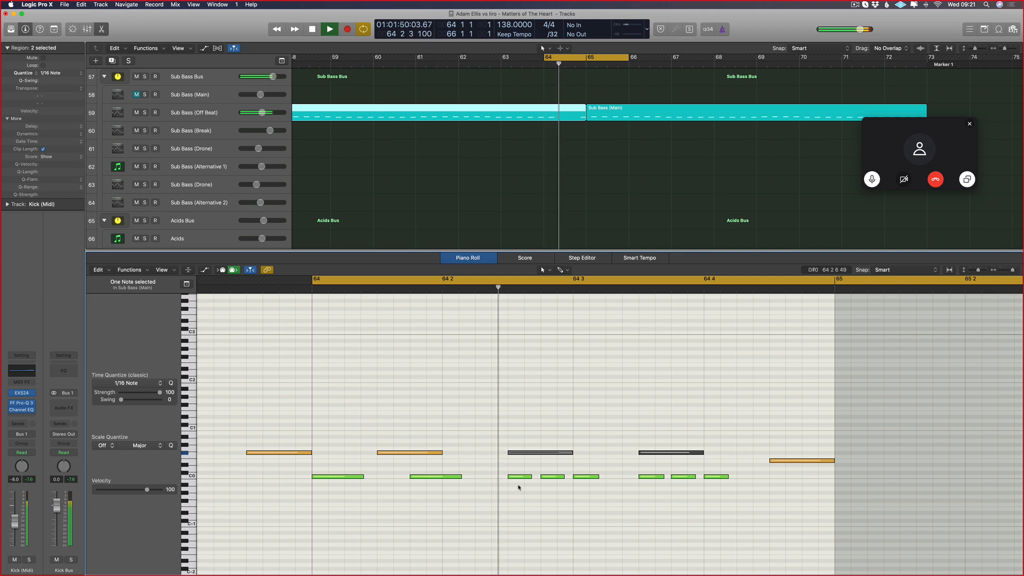
{"action": "left_click", "coordinate": [531, 109]}
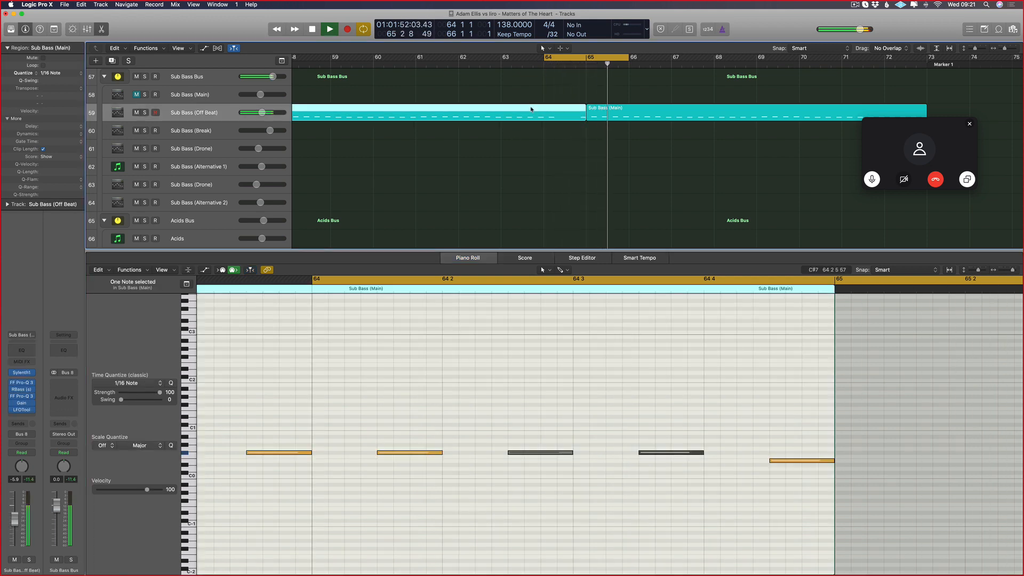
{"action": "scroll", "coordinate": [528, 181], "scroll_direction": "up", "scroll_amount": 15}
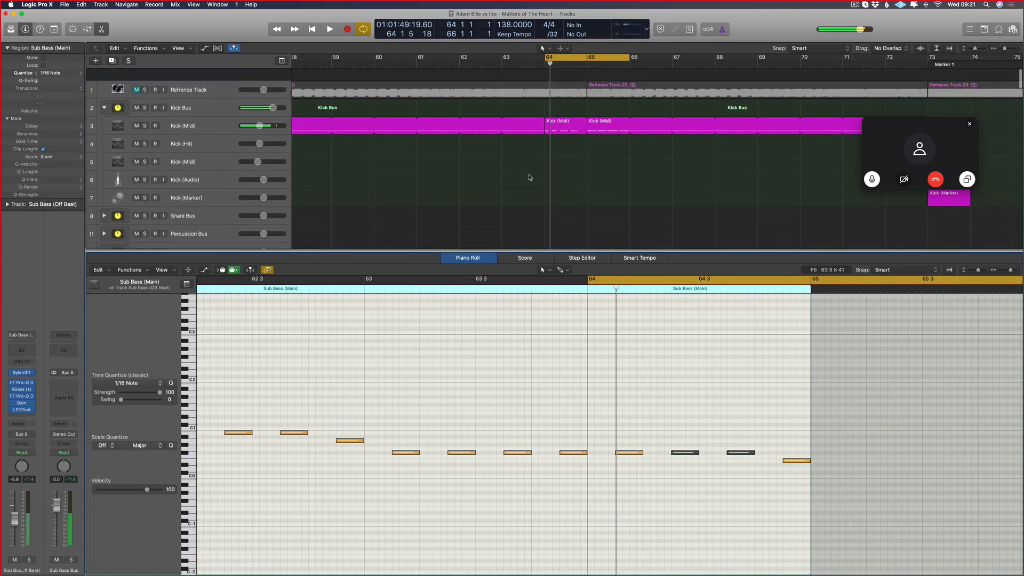
- In the bar 64 kick region, slightly lengthen the first two notes and the six shorter notes that follow
{"action": "left_click", "coordinate": [563, 120]}
{"action": "key", "text": "space"}
{"action": "scroll", "coordinate": [509, 459], "scroll_direction": "up", "scroll_amount": 5}
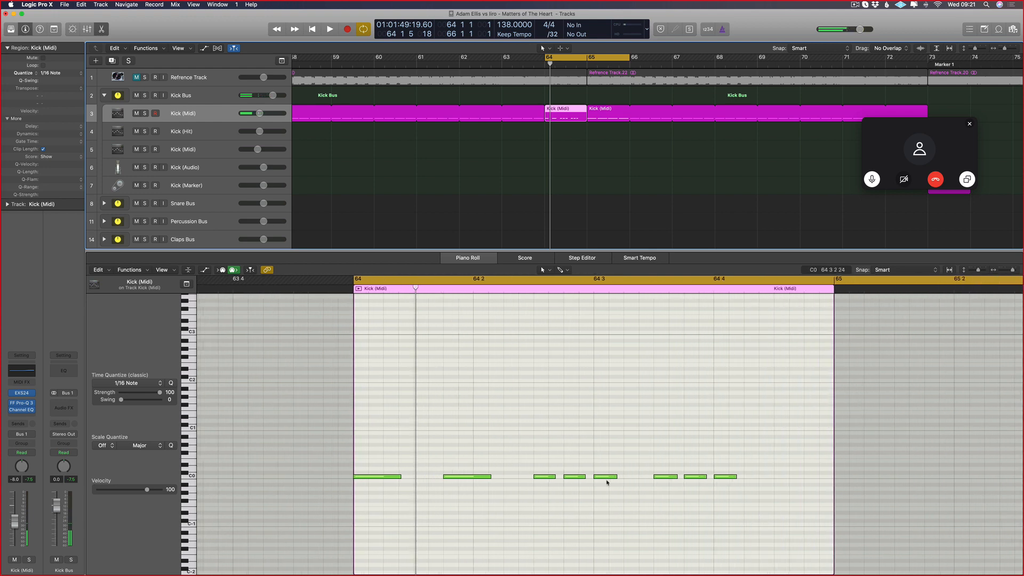
{"action": "left_click_drag", "start_coordinate": [743, 471], "coordinate": [535, 491]}
{"action": "left_click_drag", "start_coordinate": [511, 456], "coordinate": [415, 479]}
{"action": "left_click_drag", "start_coordinate": [791, 447], "coordinate": [560, 477]}
{"action": "key", "text": "space"}
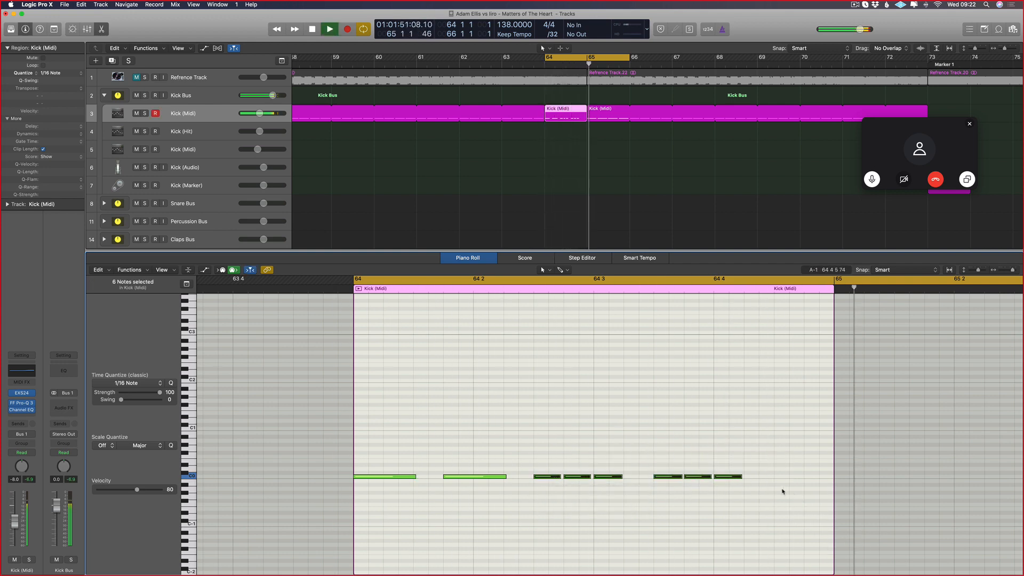
- Copy the last kick note to the end of bar 64 and turn it into two 1/32 notes starting at 64 4 4
{"action": "left_click", "coordinate": [752, 473]}
{"action": "key", "text": "space"}
{"action": "left_click_drag", "start_coordinate": [736, 480], "coordinate": [796, 480]}
{"action": "key", "text": "space"}
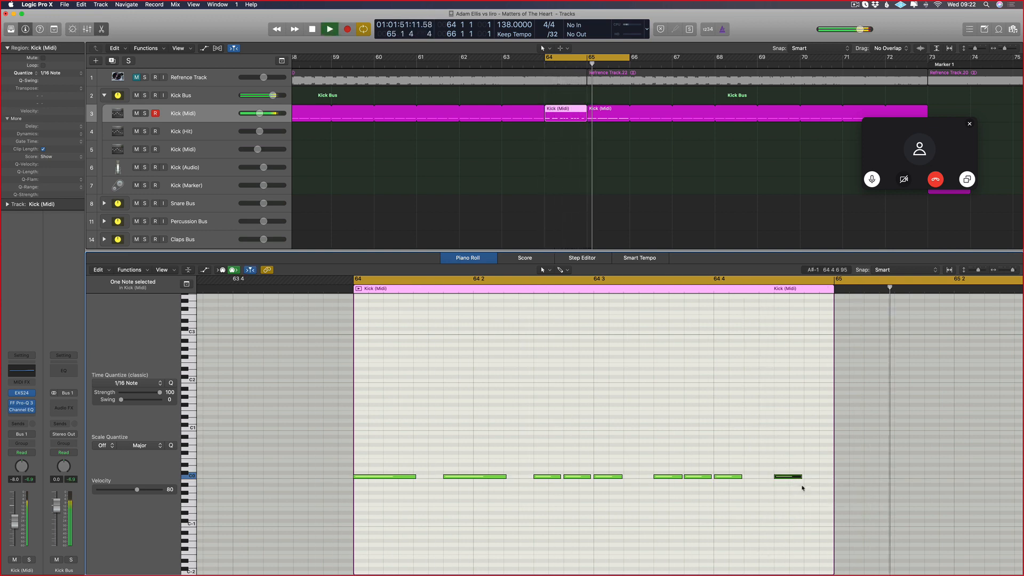
{"action": "key", "text": "space"}
{"action": "left_click_drag", "start_coordinate": [789, 476], "coordinate": [816, 477]}
{"action": "left_click", "coordinate": [825, 477], "text": "super"}
{"action": "key", "text": "space"}
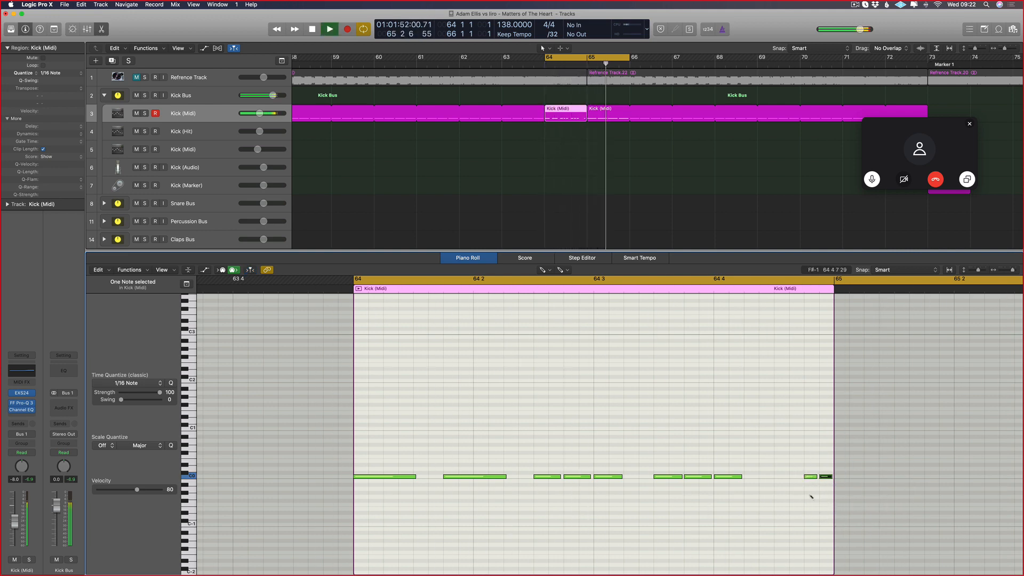
- Inspect the Intro Melody notes in bar 64 to compare their rhythm with the kick fill
{"action": "key", "text": "e"}
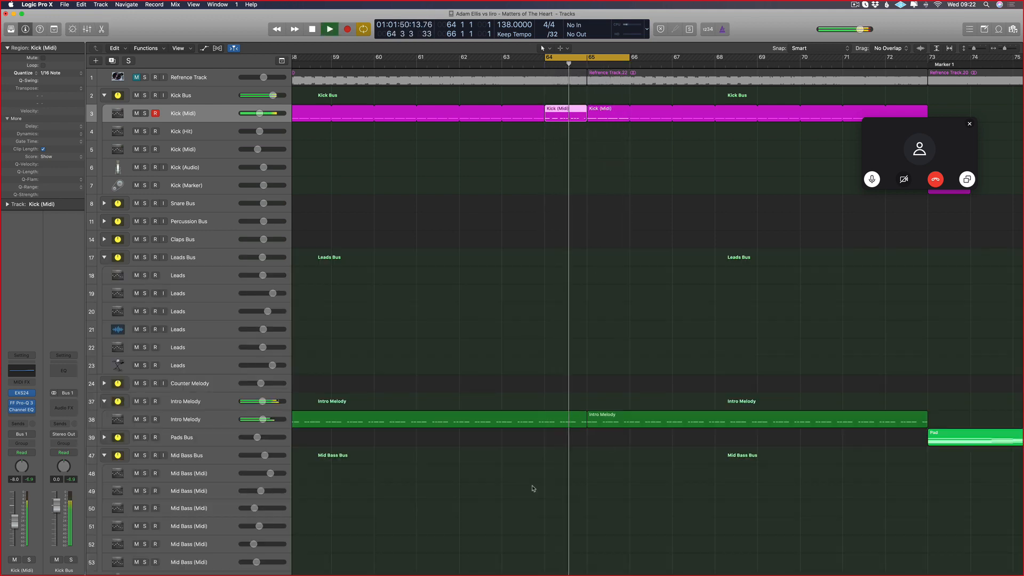
{"action": "double_click", "coordinate": [572, 422]}
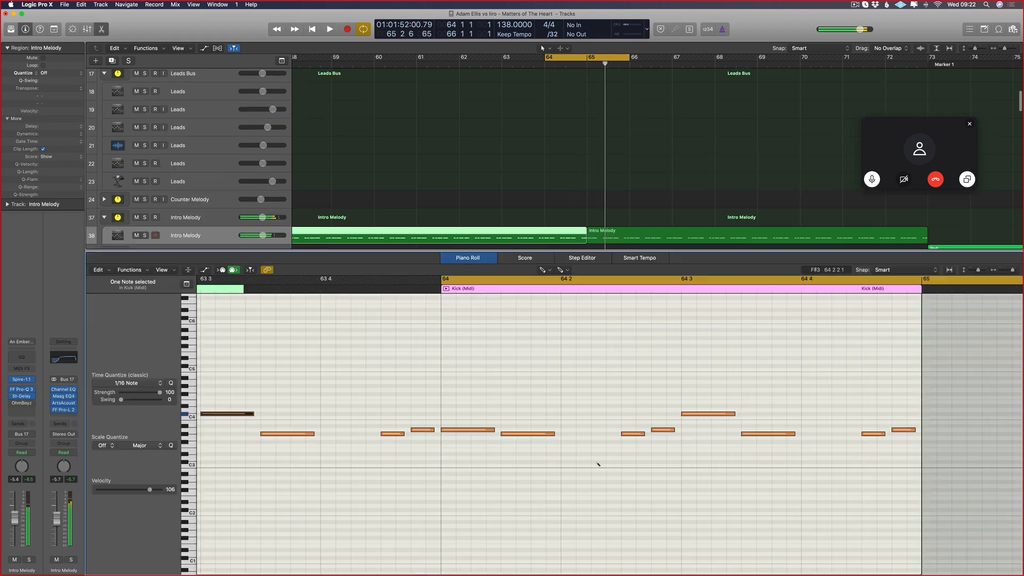
{"action": "scroll", "coordinate": [543, 184], "scroll_direction": "up", "scroll_amount": 10}
- Edit the bar 64 kick region and the Sub Bass (Off Beat) region together and delete the bass note at 64 4 3
{"action": "left_click", "coordinate": [563, 115]}
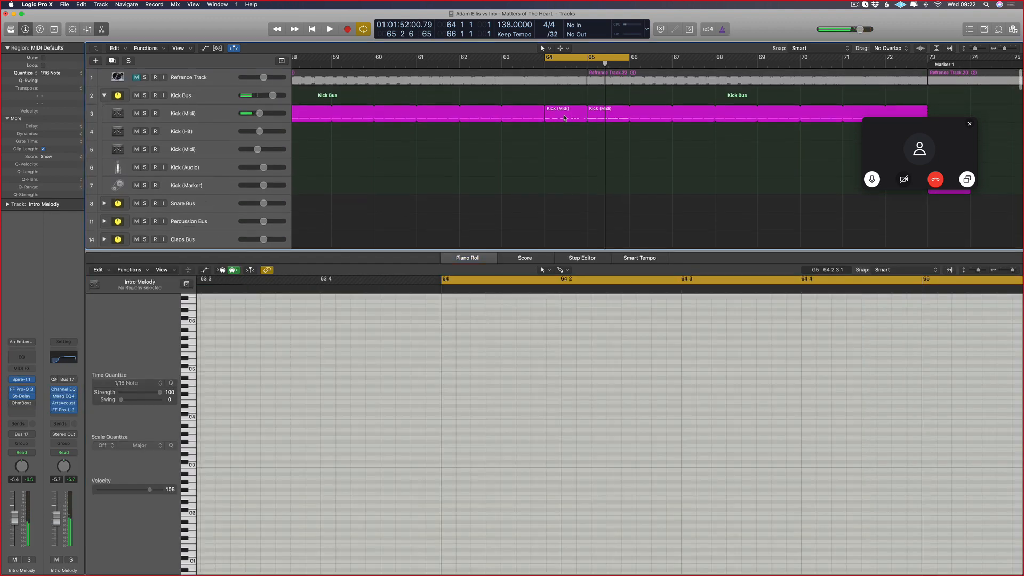
{"action": "scroll", "coordinate": [555, 206], "scroll_direction": "down", "scroll_amount": 20}
{"action": "scroll", "coordinate": [559, 164], "scroll_direction": "down", "scroll_amount": 5}
{"action": "scroll", "coordinate": [558, 166], "scroll_direction": "up", "scroll_amount": 4}
{"action": "scroll", "coordinate": [558, 169], "scroll_direction": "down", "scroll_amount": 7}
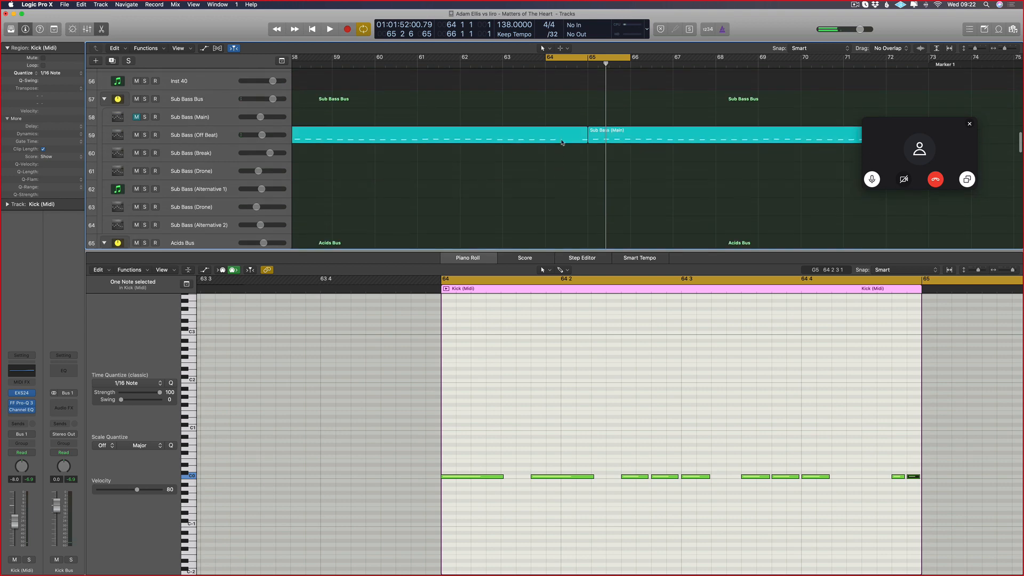
{"action": "left_click", "coordinate": [563, 139], "text": "shift"}
{"action": "scroll", "coordinate": [645, 374], "scroll_direction": "right", "scroll_amount": 2}
{"action": "left_click_drag", "start_coordinate": [851, 444], "coordinate": [846, 453]}
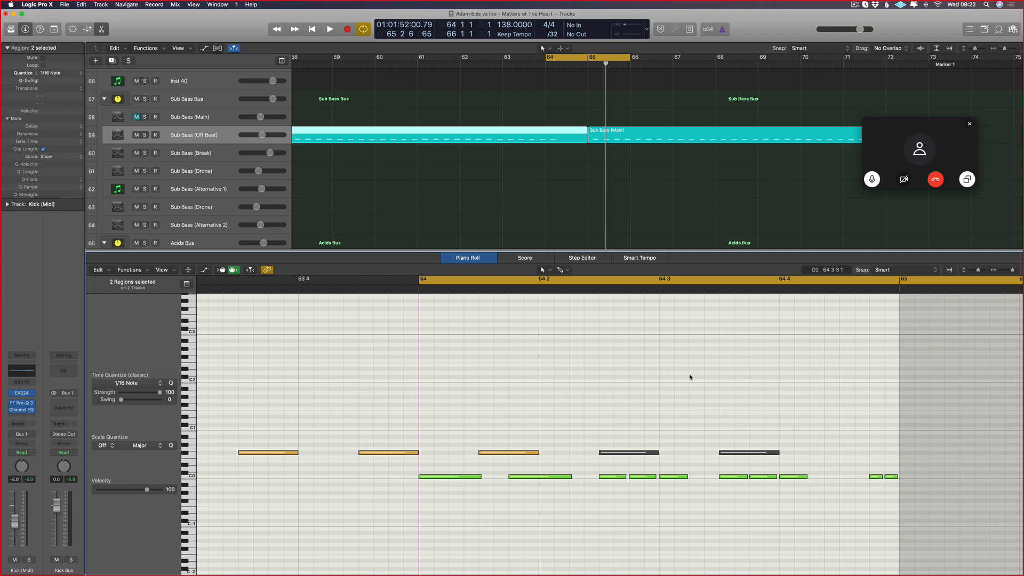
- Close the note editor, set the cycle range to bars 62–71 and play the section
{"action": "scroll", "coordinate": [690, 377], "scroll_direction": "down", "scroll_amount": 3}
{"action": "key", "text": "p"}
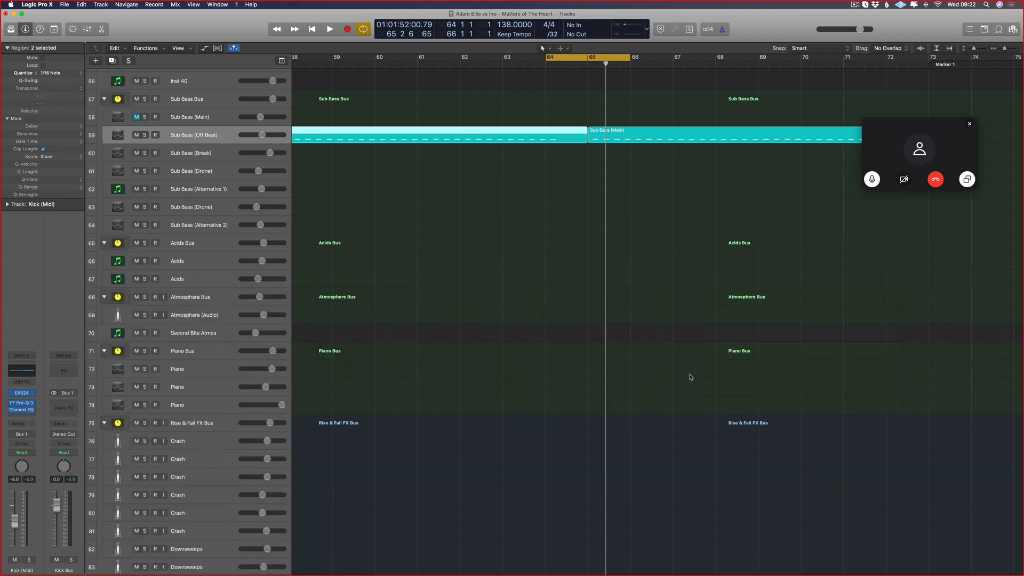
{"action": "scroll", "coordinate": [691, 377], "scroll_direction": "down", "scroll_amount": 3}
{"action": "scroll", "coordinate": [503, 274], "scroll_direction": "up", "scroll_amount": 10}
{"action": "scroll", "coordinate": [456, 131], "scroll_direction": "up", "scroll_amount": 1}
{"action": "scroll", "coordinate": [463, 150], "scroll_direction": "down", "scroll_amount": 1}
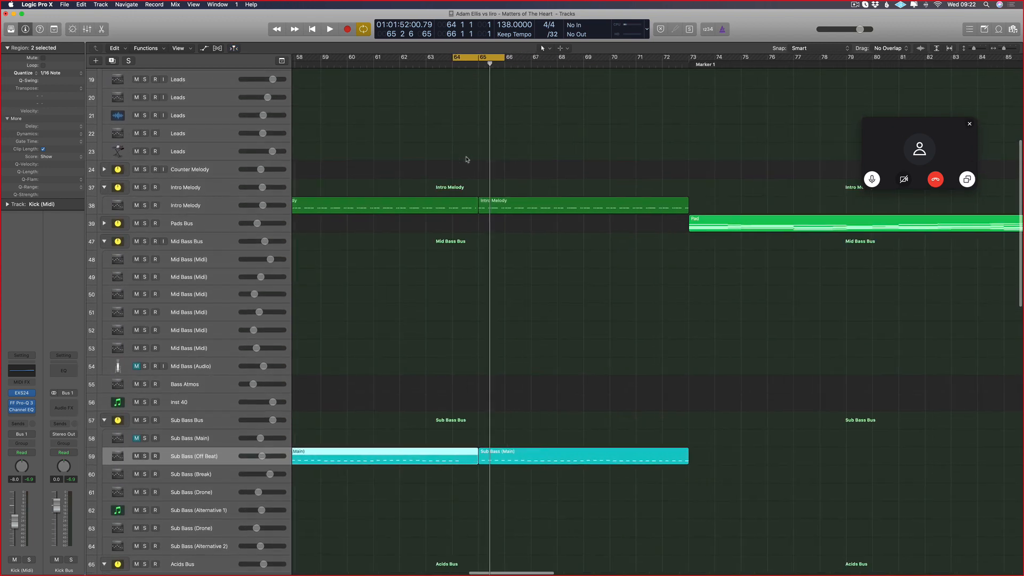
{"action": "scroll", "coordinate": [466, 160], "scroll_direction": "left", "scroll_amount": 1}
{"action": "left_click_drag", "start_coordinate": [408, 59], "coordinate": [639, 80]}
{"action": "key", "text": "space"}
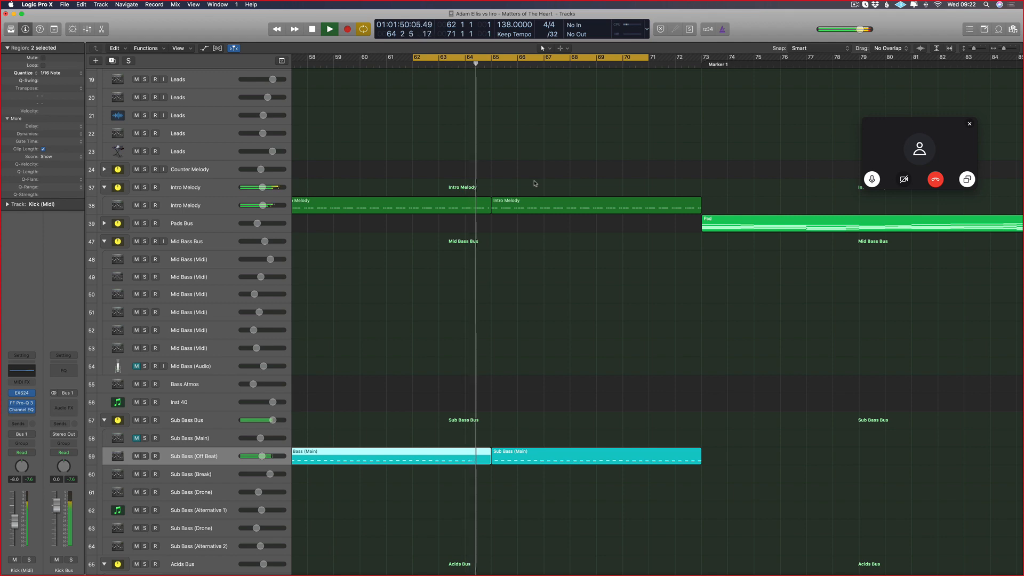
- Replace the long kick note at 64 1 4 with three sixteenths from 64 1 4 to 64 2 2, and set the cycle range to bars 63–68
{"action": "scroll", "coordinate": [500, 203], "scroll_direction": "up", "scroll_amount": 8}
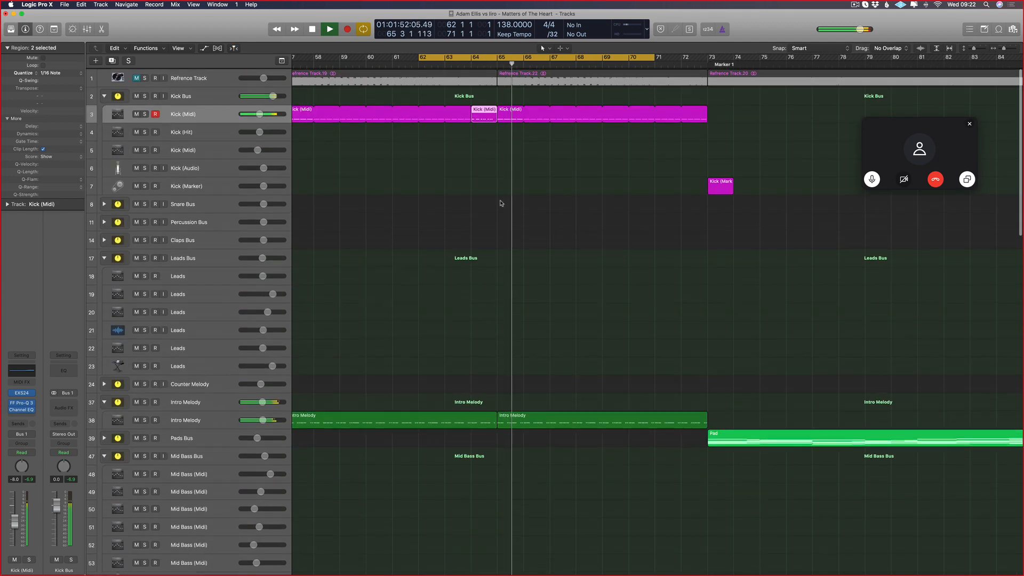
{"action": "key", "text": "p"}
{"action": "key", "text": "t"}
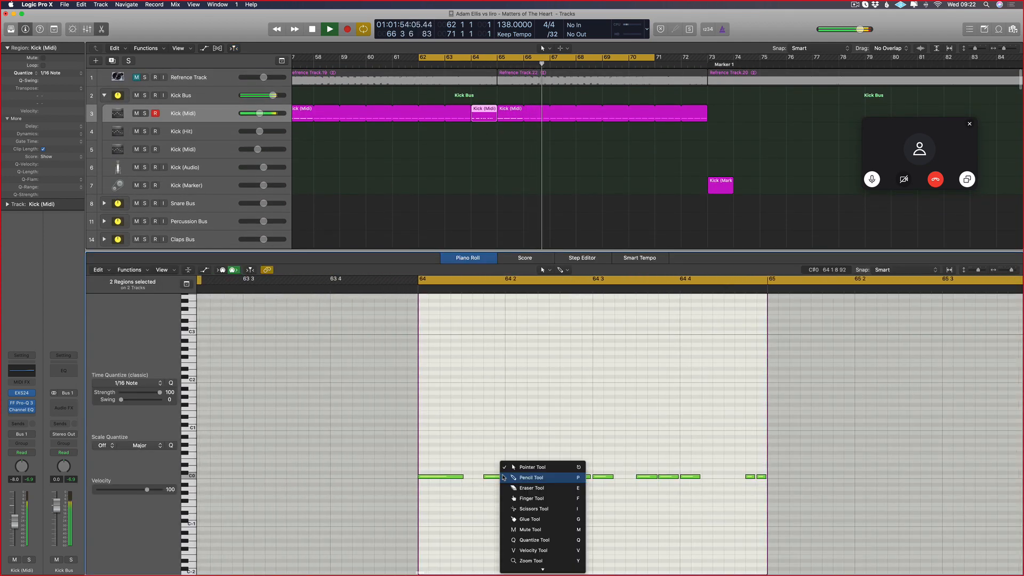
{"action": "key", "text": "t"}
{"action": "left_click", "coordinate": [503, 476]}
{"action": "left_click_drag", "start_coordinate": [616, 470], "coordinate": [490, 474]}
{"action": "key", "text": "Delete"}
{"action": "left_click_drag", "start_coordinate": [539, 466], "coordinate": [490, 479]}
{"action": "key", "text": "Return"}
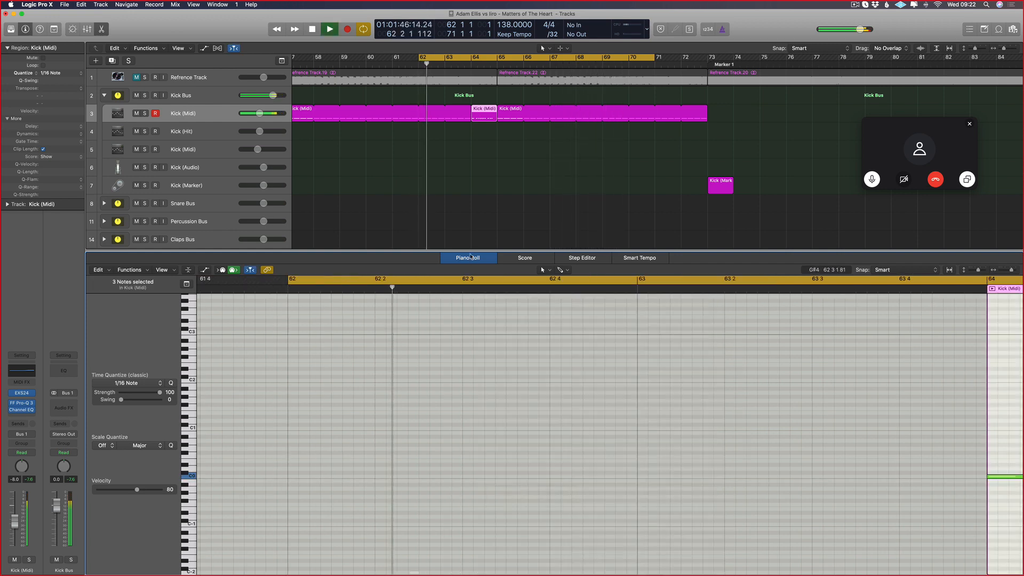
{"action": "left_click_drag", "start_coordinate": [453, 58], "coordinate": [574, 59]}
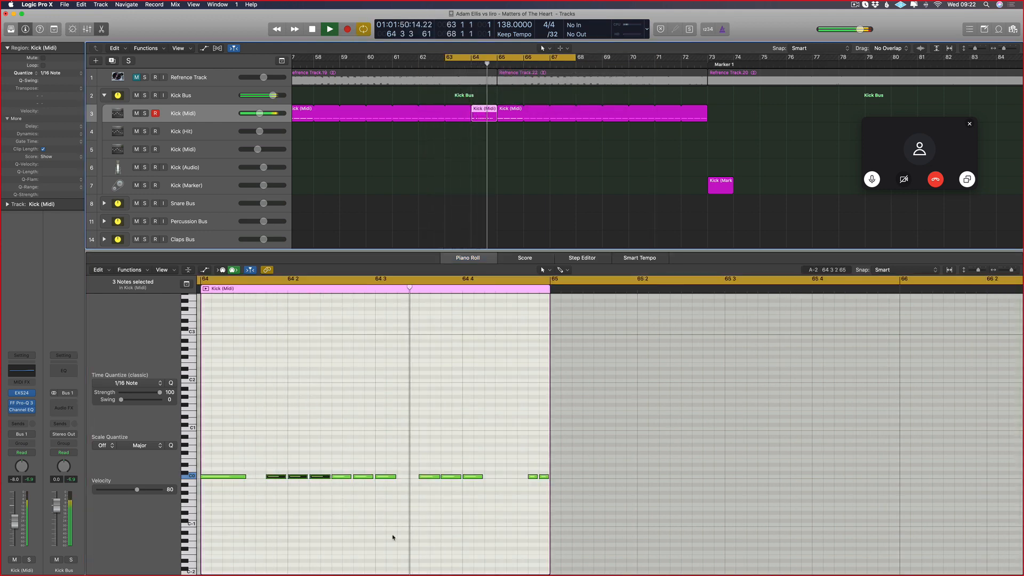
- Try to replace the first long kick note with the three sixteenths moved to the start of bar 64, and play it back
{"action": "scroll", "coordinate": [393, 506], "scroll_direction": "left", "scroll_amount": 5}
{"action": "left_click_drag", "start_coordinate": [418, 478], "coordinate": [353, 478]}
{"action": "left_click", "coordinate": [355, 477]}
{"action": "key", "text": "Delete"}
{"action": "key", "text": "space"}
{"action": "key", "text": "space"}
{"action": "scroll", "coordinate": [599, 422], "scroll_direction": "left", "scroll_amount": 5}
{"action": "scroll", "coordinate": [600, 422], "scroll_direction": "right", "scroll_amount": 5}
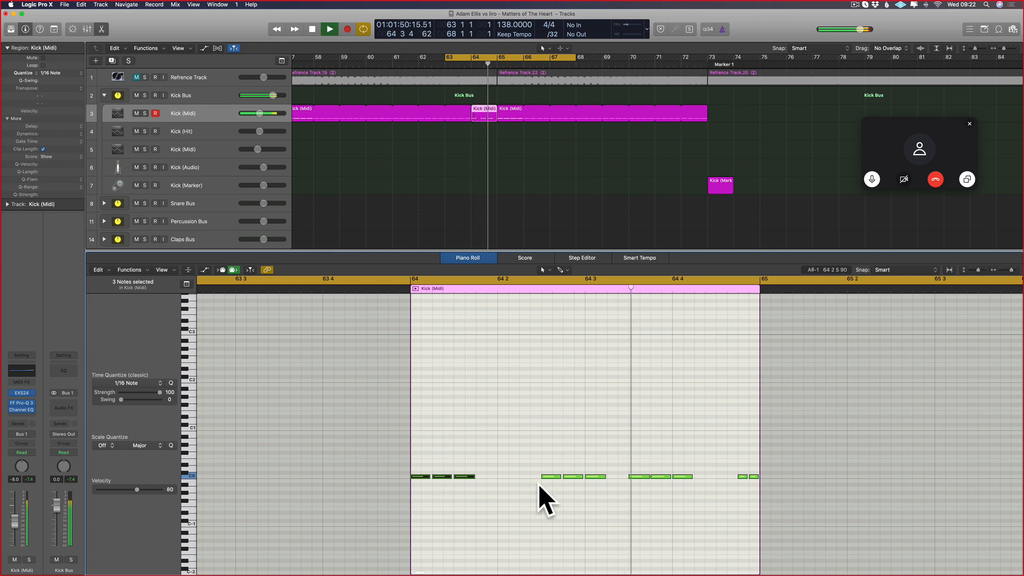
- Undo the move of the three kick sixteenths and the removal of the long first note
{"action": "left_click", "coordinate": [458, 470]}
{"action": "key", "text": "super+z"}
{"action": "key", "text": "super+z"}
{"action": "key", "text": "super+z"}
{"action": "key", "text": "super+z"}
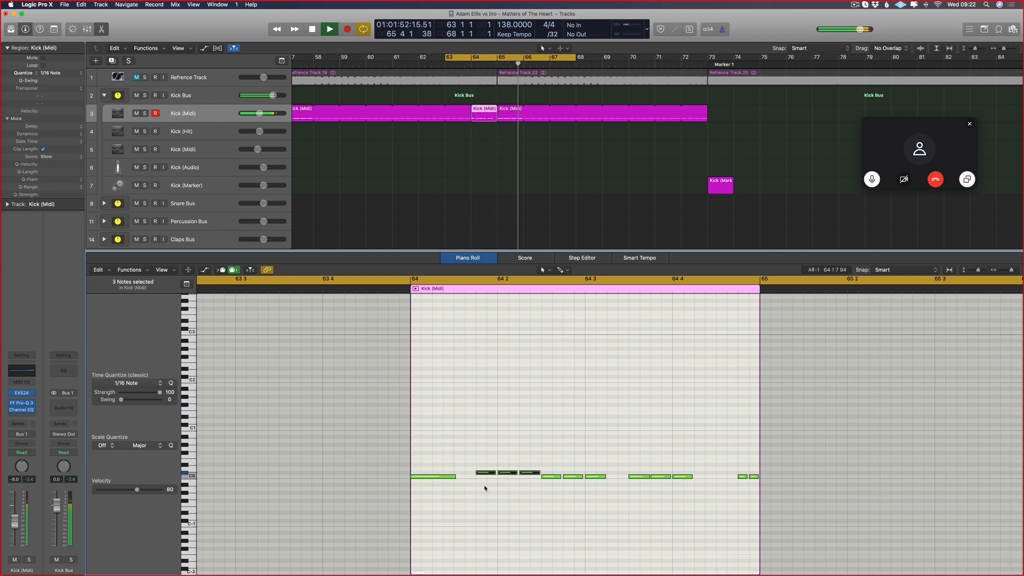
- Try an extra short kick note at 64 4 6 before the closing pair, looping bars 64–76 for playback
{"action": "key", "text": "space"}
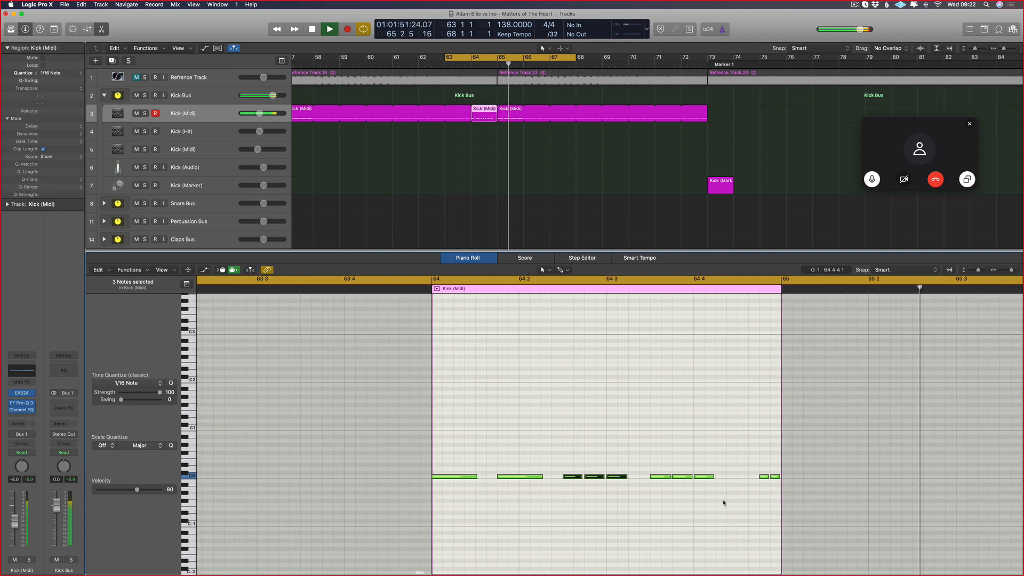
{"action": "scroll", "coordinate": [760, 480], "scroll_direction": "up", "scroll_amount": 5}
{"action": "left_click_drag", "start_coordinate": [773, 477], "coordinate": [722, 479]}
{"action": "left_click", "coordinate": [476, 59]}
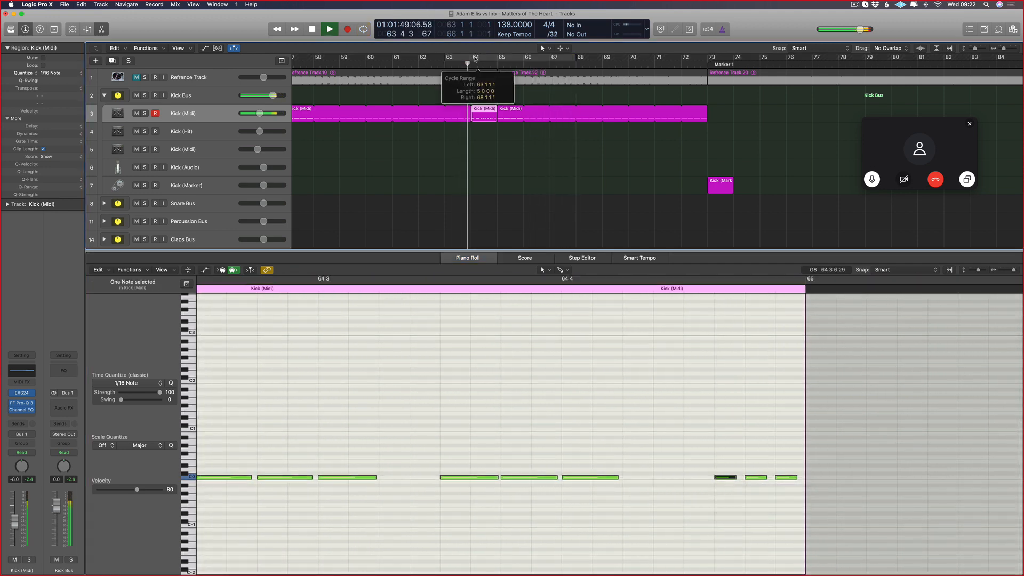
{"action": "left_click_drag", "start_coordinate": [475, 58], "coordinate": [785, 58]}
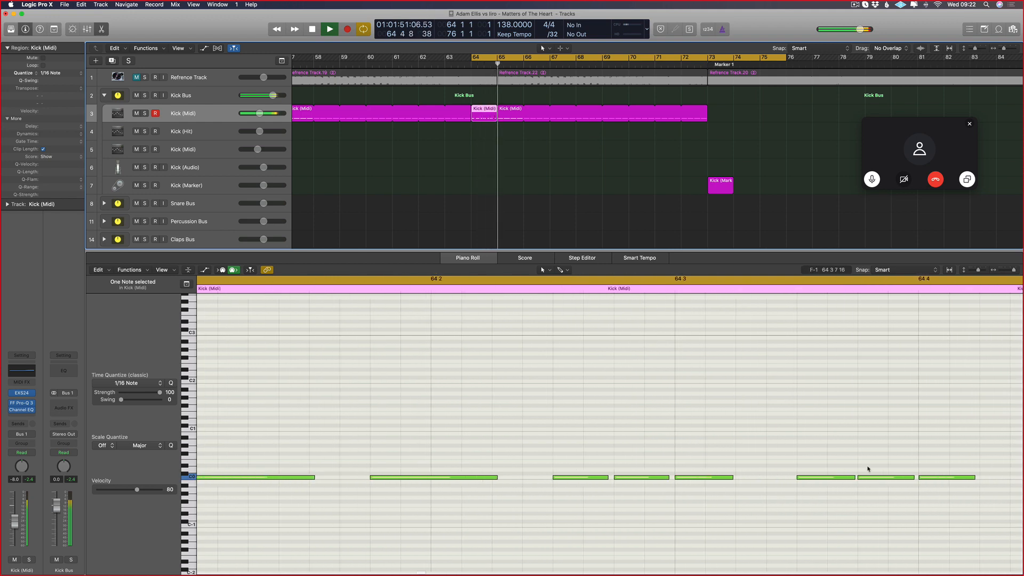
{"action": "left_click", "coordinate": [939, 466]}
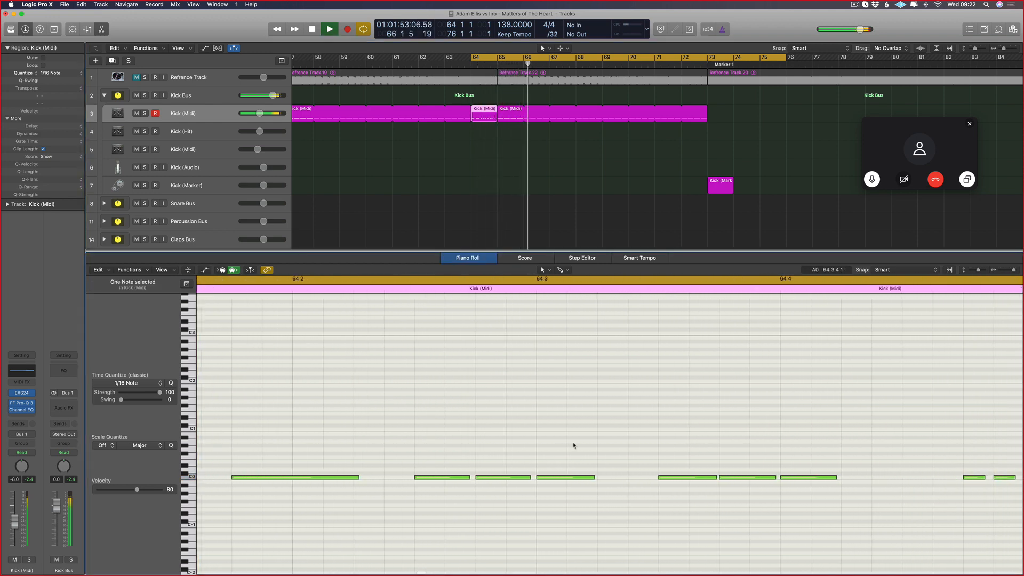
- Try the bar 64 fill without the second long kick note and play it back
{"action": "key", "text": "space"}
{"action": "key", "text": "space"}
{"action": "scroll", "coordinate": [533, 422], "scroll_direction": "left", "scroll_amount": 8}
{"action": "scroll", "coordinate": [715, 478], "scroll_direction": "right", "scroll_amount": 6}
{"action": "scroll", "coordinate": [469, 457], "scroll_direction": "left", "scroll_amount": 1}
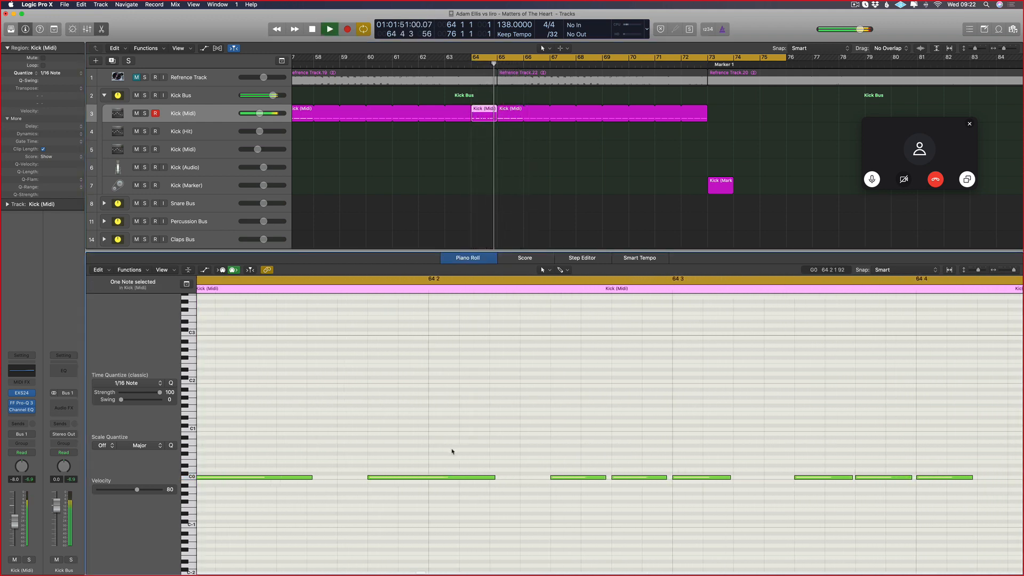
{"action": "scroll", "coordinate": [521, 488], "scroll_direction": "left", "scroll_amount": 1}
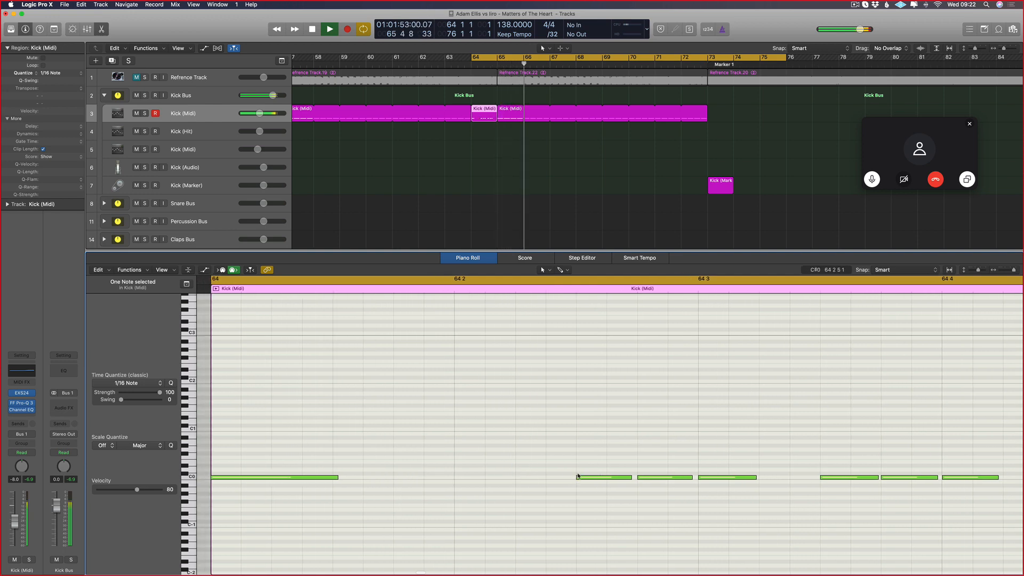
{"action": "key", "text": "space"}
{"action": "key", "text": "space"}
{"action": "scroll", "coordinate": [693, 504], "scroll_direction": "left", "scroll_amount": 6}
{"action": "scroll", "coordinate": [718, 505], "scroll_direction": "right", "scroll_amount": 5}
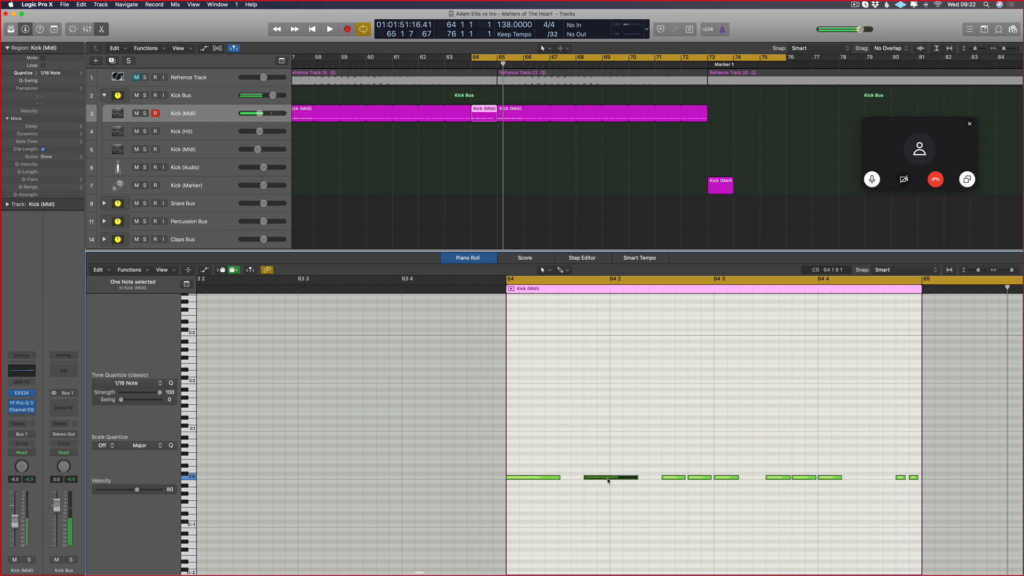
- Try the second long kick note at 64 1 8 and play the fill
{"action": "mouse_move", "coordinate": [607, 479]}
{"action": "left_mouse_down"}
{"action": "mouse_move", "coordinate": [652, 482]}
{"action": "mouse_move", "coordinate": [623, 483]}
{"action": "left_mouse_up"}
{"action": "key", "text": "space"}
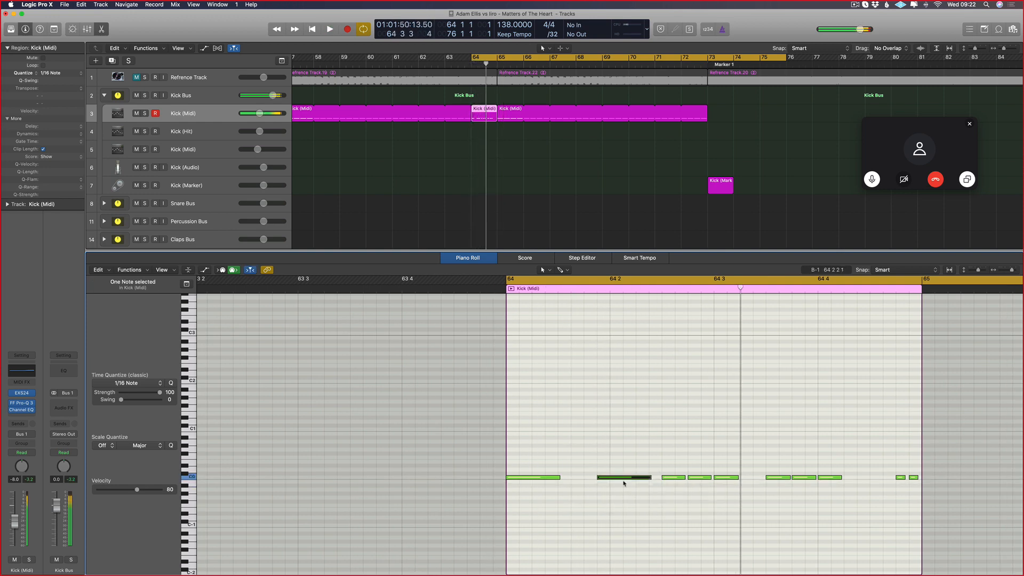
{"action": "key", "text": "space"}
- Try two short kick notes at 64 1 5 and 64 2 1 in place of the second long note, and play them
{"action": "left_click_drag", "start_coordinate": [650, 477], "coordinate": [579, 480]}
{"action": "key", "text": "space"}
{"action": "key", "text": "space"}
{"action": "key", "text": "space"}
{"action": "key", "text": "space"}
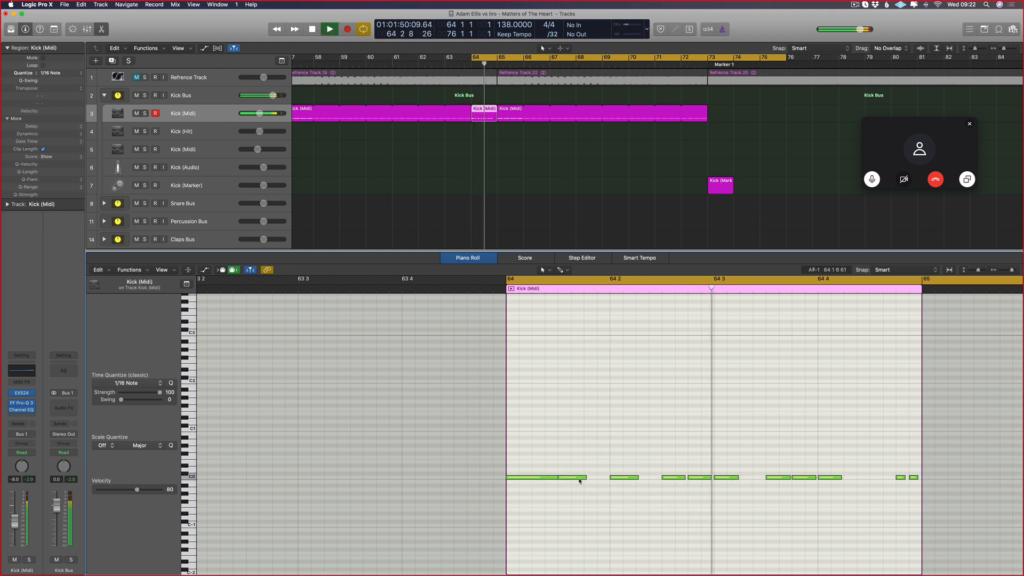
- Delete the two short trial notes, place the first kick note at 64 1 3 and add a 0 0 2 87 long note at 64 1 7
{"action": "key", "text": "Delete"}
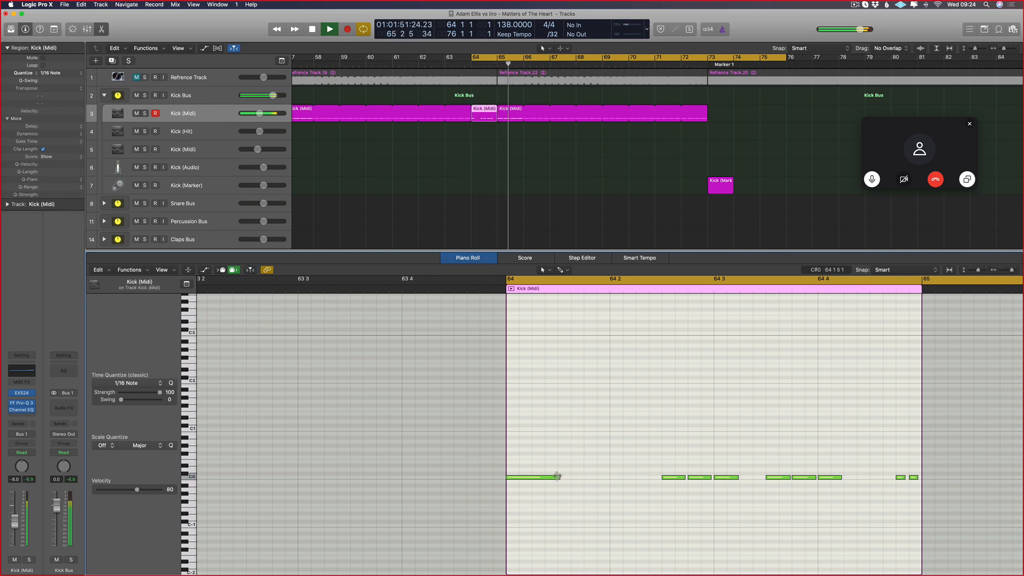
{"action": "mouse_move", "coordinate": [539, 480]}
{"action": "left_mouse_down"}
{"action": "mouse_move", "coordinate": [581, 478]}
{"action": "mouse_move", "coordinate": [566, 479]}
{"action": "left_mouse_up"}
{"action": "left_click", "coordinate": [596, 477], "text": "super"}
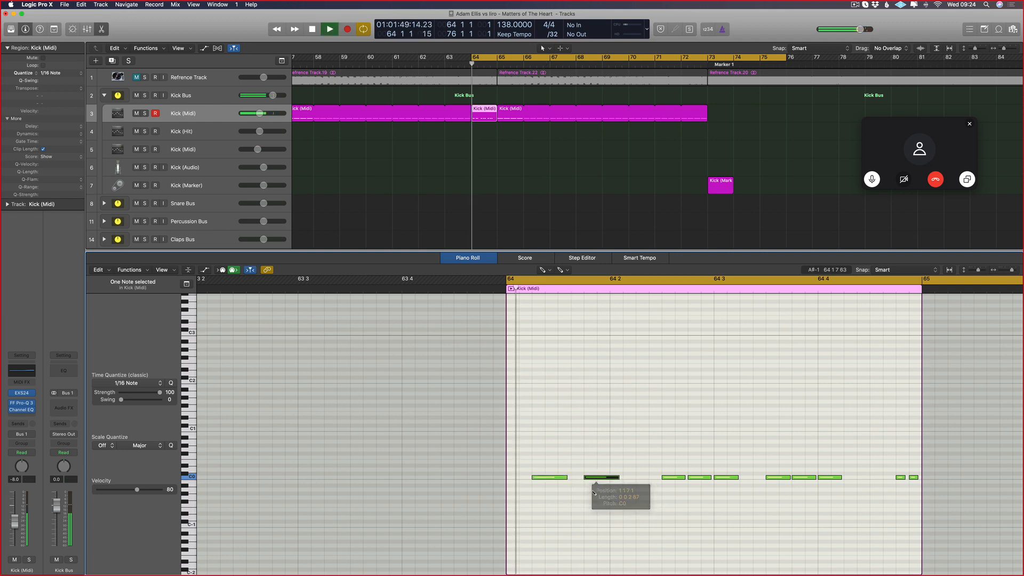
- Set the cycle range to bars 63–69, move the first kick note back to the start of bar 64 and play the fill
{"action": "left_click_drag", "start_coordinate": [447, 57], "coordinate": [621, 85]}
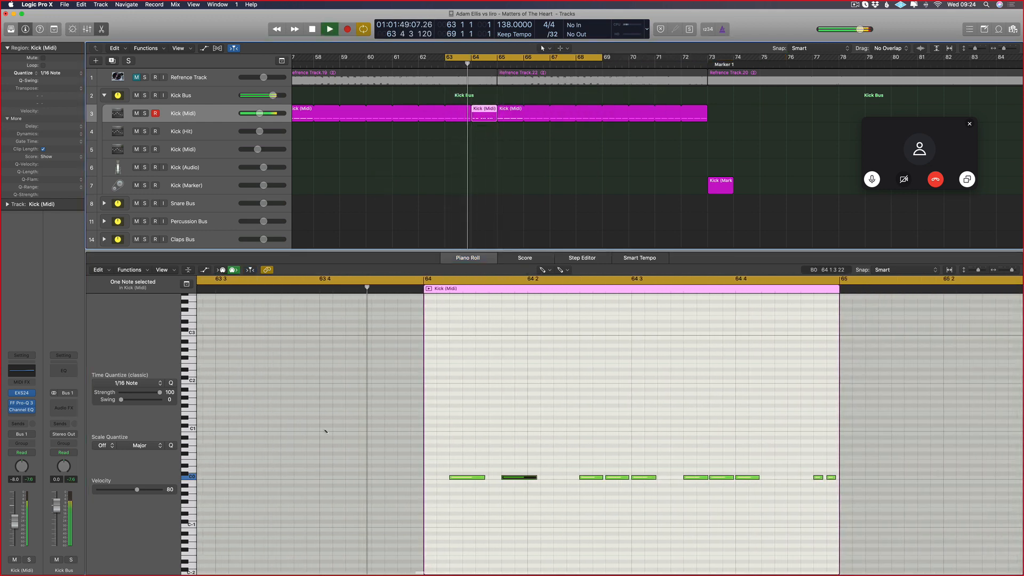
{"action": "key", "text": "space"}
{"action": "left_click_drag", "start_coordinate": [450, 478], "coordinate": [425, 479]}
{"action": "key", "text": "space"}
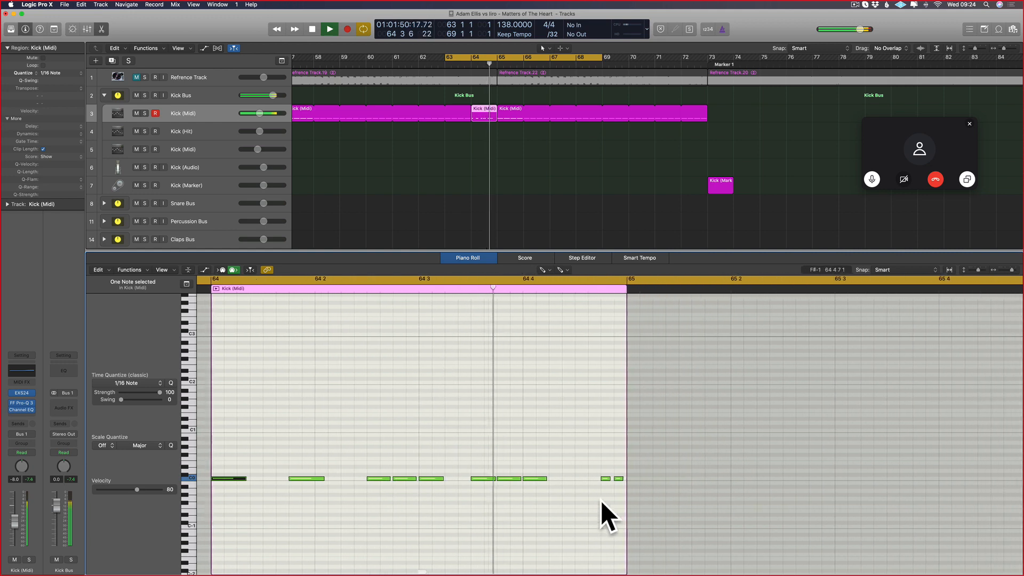
- Close the note editor, turn off the cycle and shorten the looped kick region starting at bar 65 to end at bar 71
{"action": "key", "text": "p"}
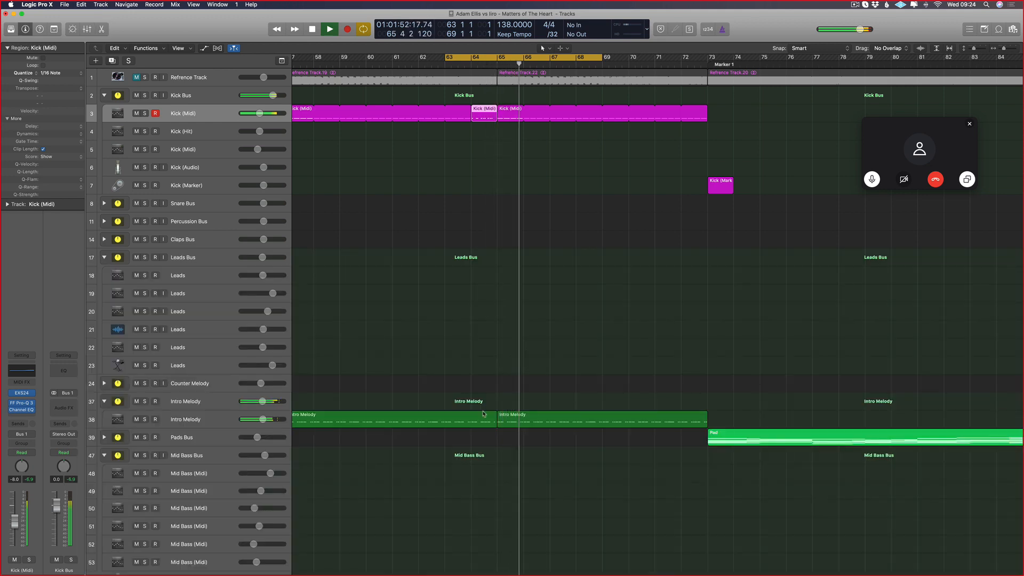
{"action": "key", "text": "c"}
{"action": "key", "text": "super+Left"}
{"action": "scroll", "coordinate": [463, 341], "scroll_direction": "down", "scroll_amount": 5}
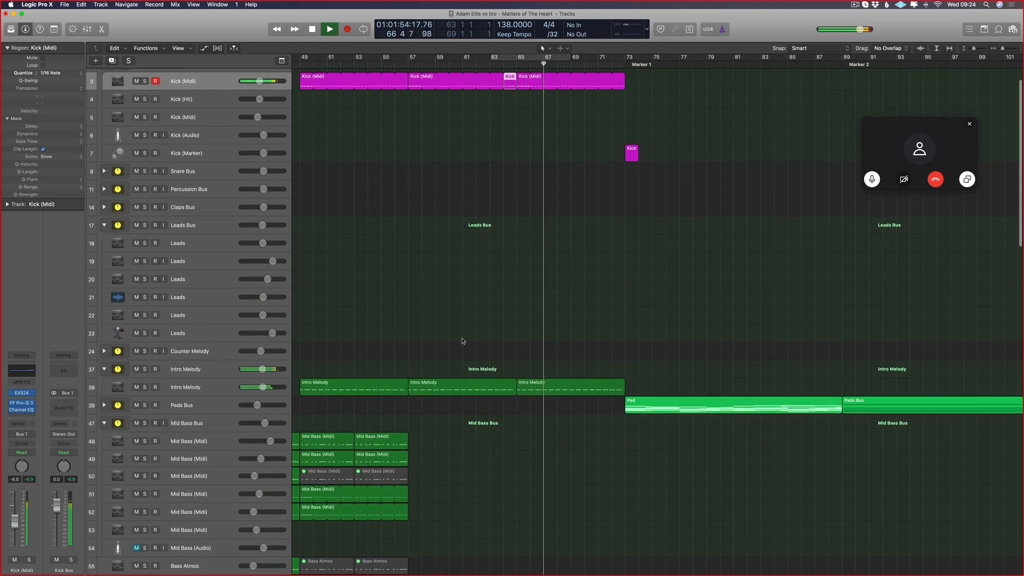
{"action": "key", "text": "super+Up"}
{"action": "scroll", "coordinate": [461, 293], "scroll_direction": "right", "scroll_amount": 10}
{"action": "scroll", "coordinate": [448, 272], "scroll_direction": "up", "scroll_amount": 3}
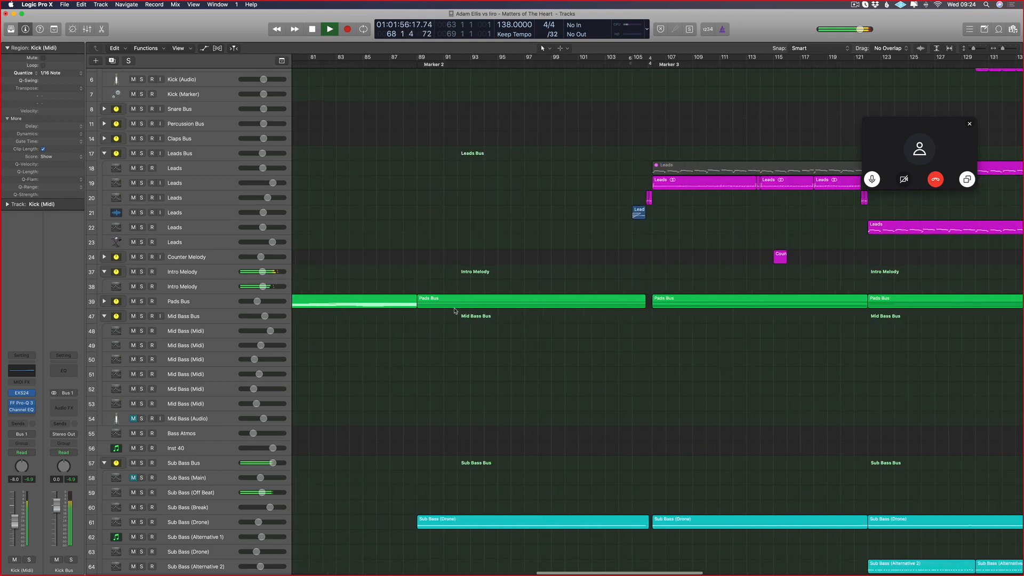
{"action": "scroll", "coordinate": [421, 261], "scroll_direction": "left", "scroll_amount": 10}
{"action": "scroll", "coordinate": [422, 261], "scroll_direction": "up", "scroll_amount": 1}
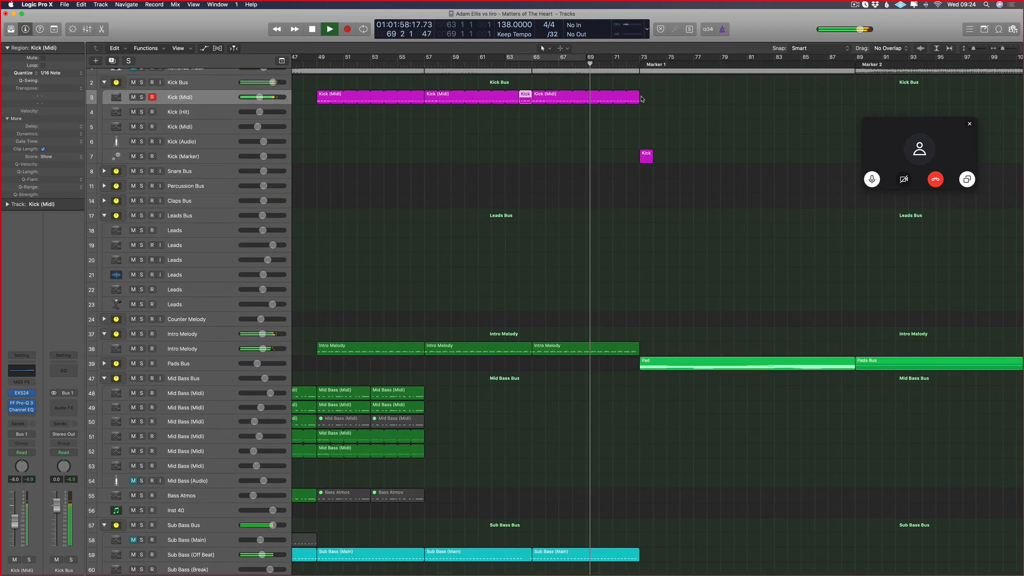
{"action": "left_click_drag", "start_coordinate": [638, 98], "coordinate": [612, 100]}
- Set the cycle range to bars 65–73 and repeat that section between the locators across all tracks
{"action": "scroll", "coordinate": [600, 302], "scroll_direction": "right", "scroll_amount": 2}
{"action": "scroll", "coordinate": [474, 357], "scroll_direction": "down", "scroll_amount": 15}
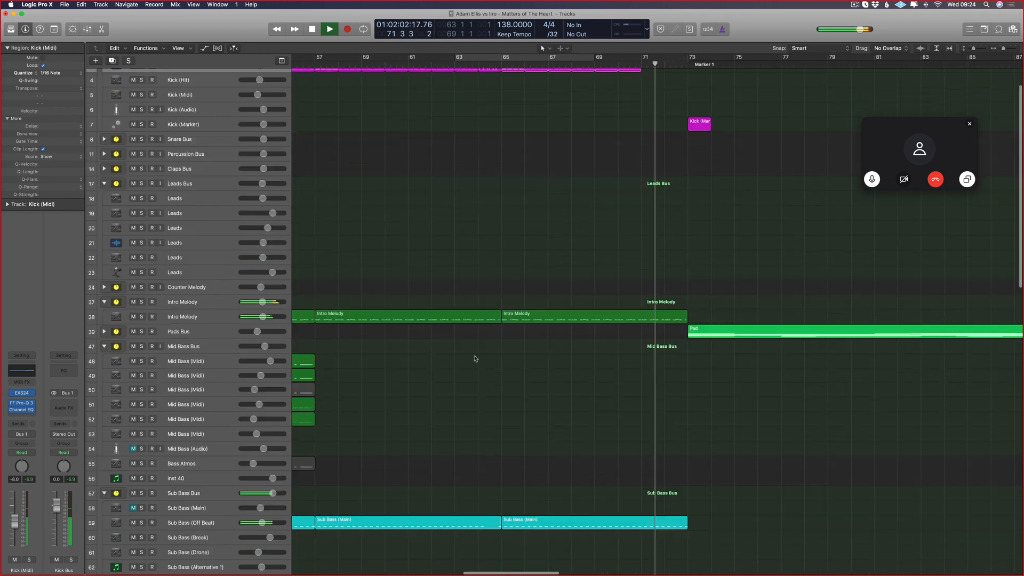
{"action": "scroll", "coordinate": [549, 354], "scroll_direction": "up", "scroll_amount": 15}
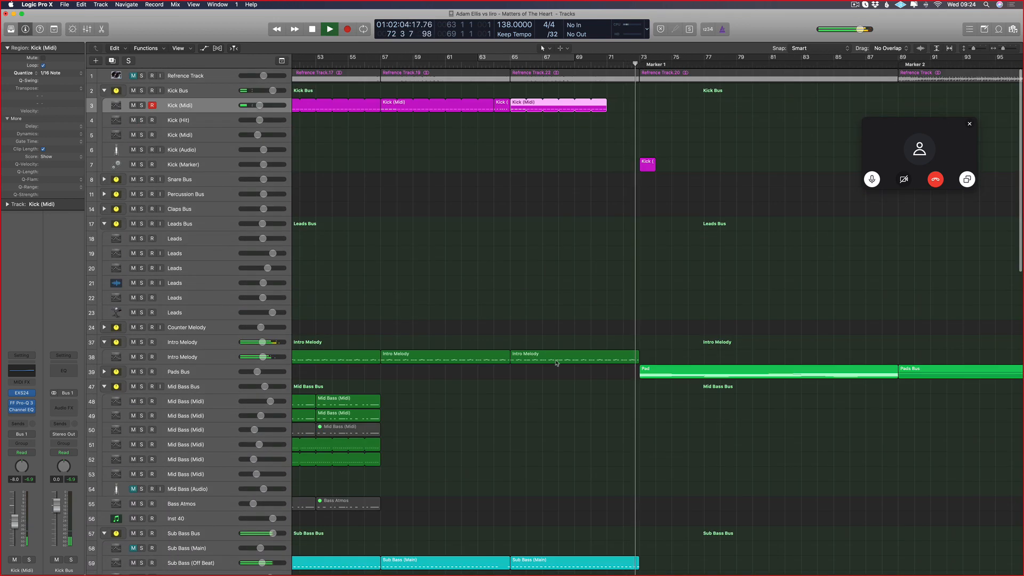
{"action": "scroll", "coordinate": [663, 203], "scroll_direction": "right", "scroll_amount": 3}
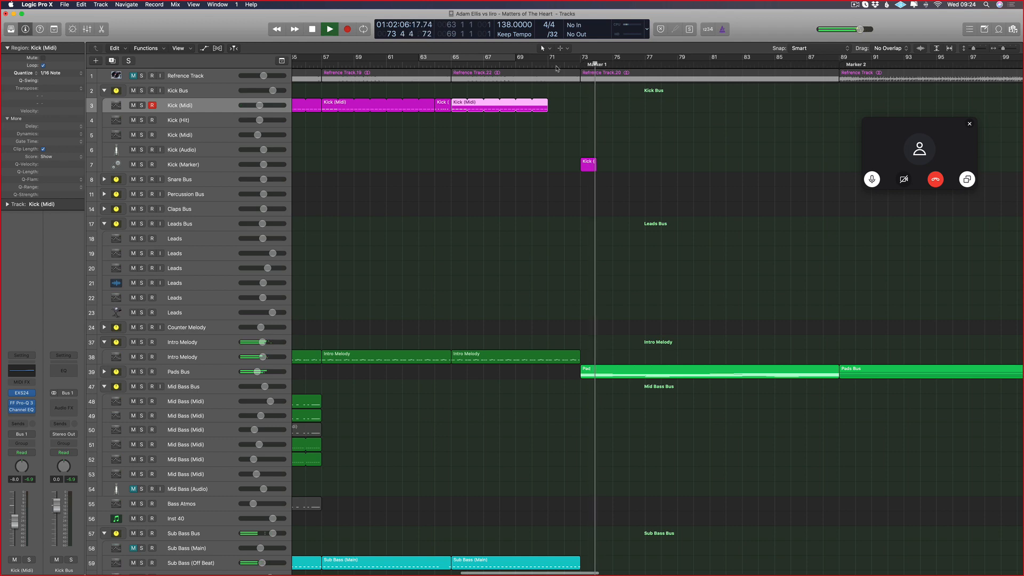
{"action": "left_click_drag", "start_coordinate": [454, 58], "coordinate": [581, 59]}
{"action": "key", "text": "space"}
{"action": "key", "text": "super+Left"}
{"action": "key", "text": "super+Left"}
{"action": "key", "text": "super+Left"}
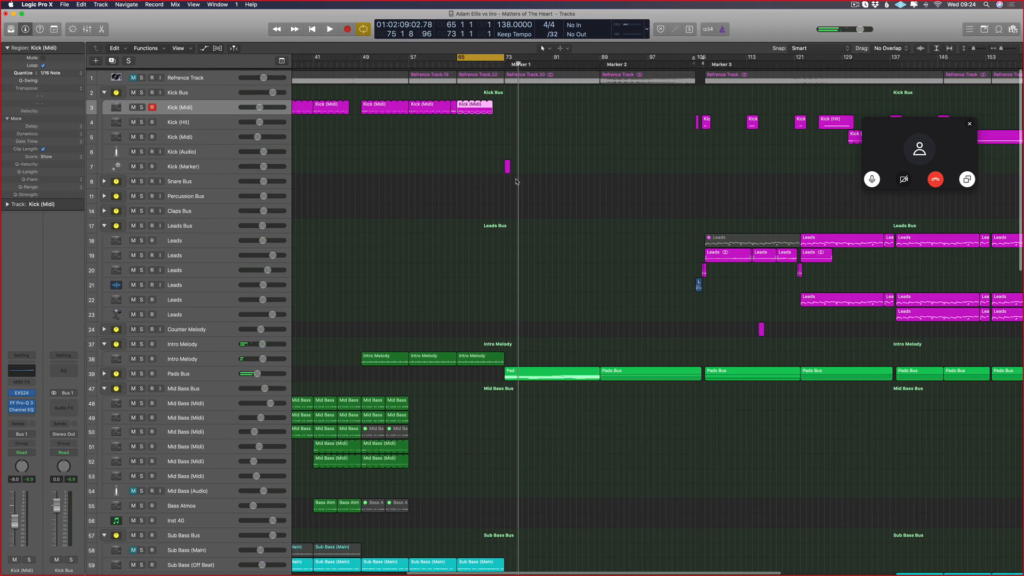
{"action": "scroll", "coordinate": [435, 62], "scroll_direction": "left", "scroll_amount": 6}
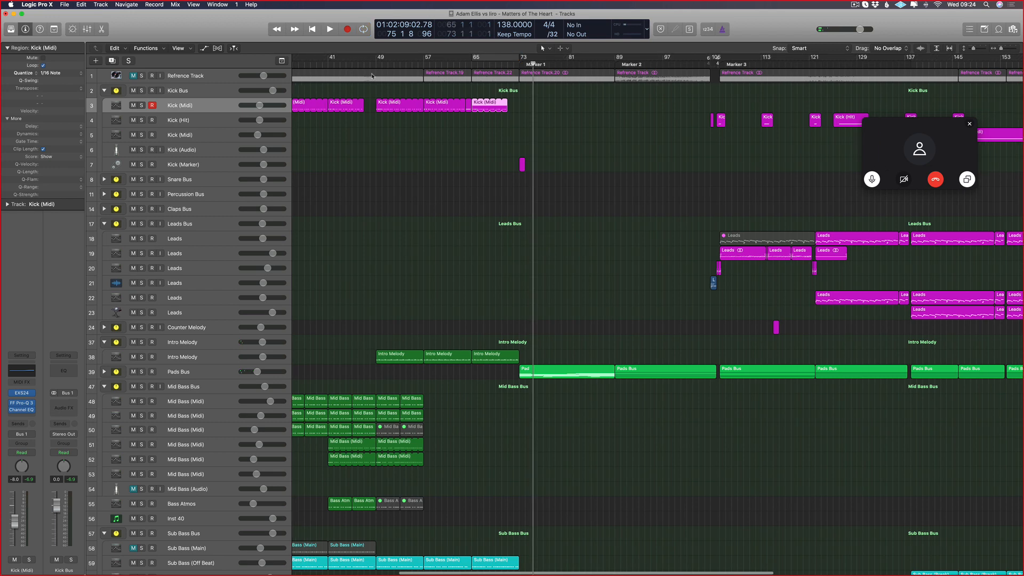
{"action": "left_click_drag", "start_coordinate": [405, 62], "coordinate": [614, 57]}
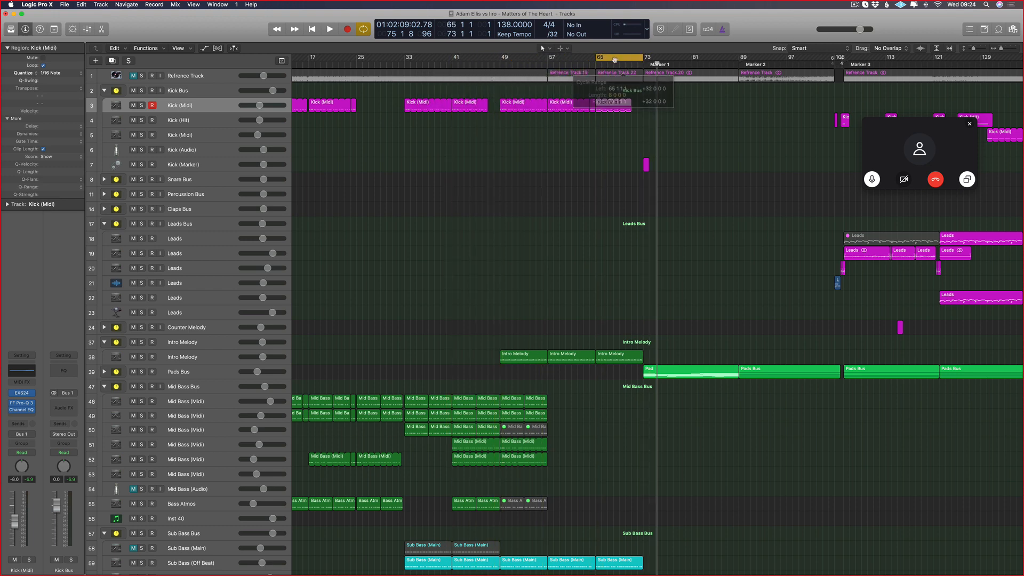
{"action": "right_click", "coordinate": [614, 57]}
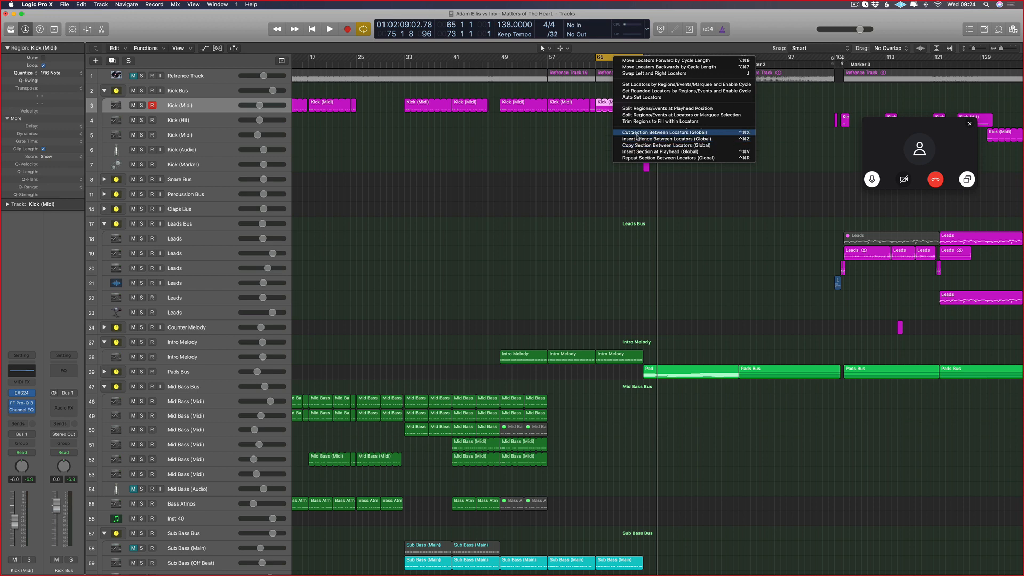
{"action": "left_click", "coordinate": [631, 158]}
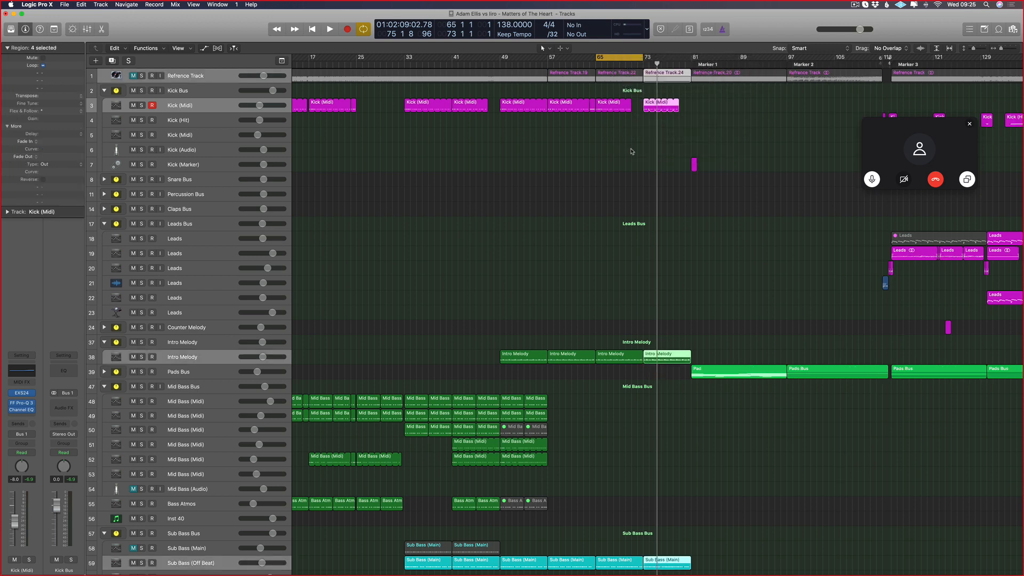
- Delete the repeated kick region at bar 73, keep the kick track itself and start playback
{"action": "key", "text": "super+BackSpace"}
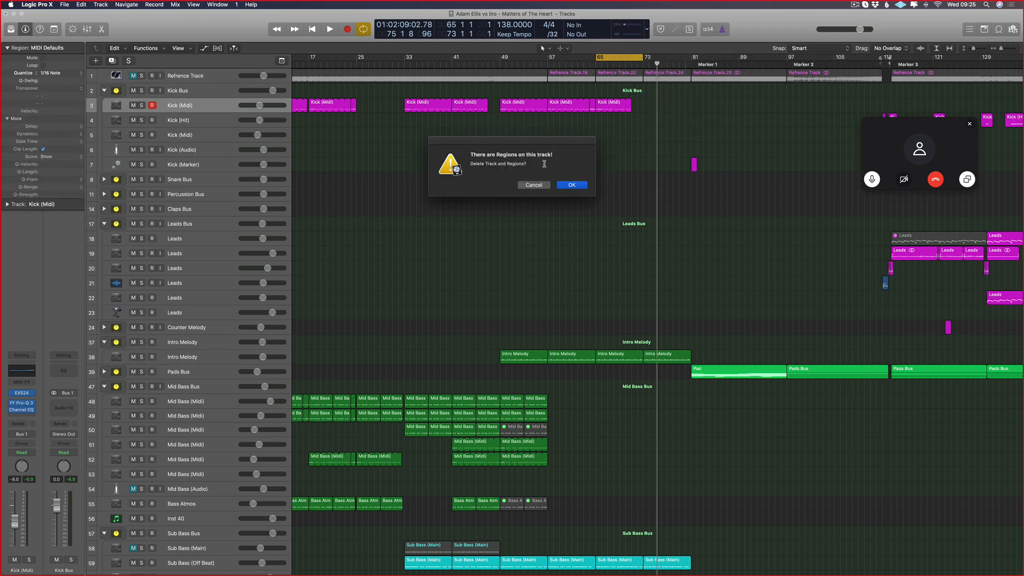
{"action": "key", "text": "Escape"}
{"action": "key", "text": "space"}
- Copy the first Sub Bass (Break) region to bar 73 on the same track, without its automation data
{"action": "scroll", "coordinate": [592, 226], "scroll_direction": "down", "scroll_amount": 10}
{"action": "key", "text": "super+Right"}
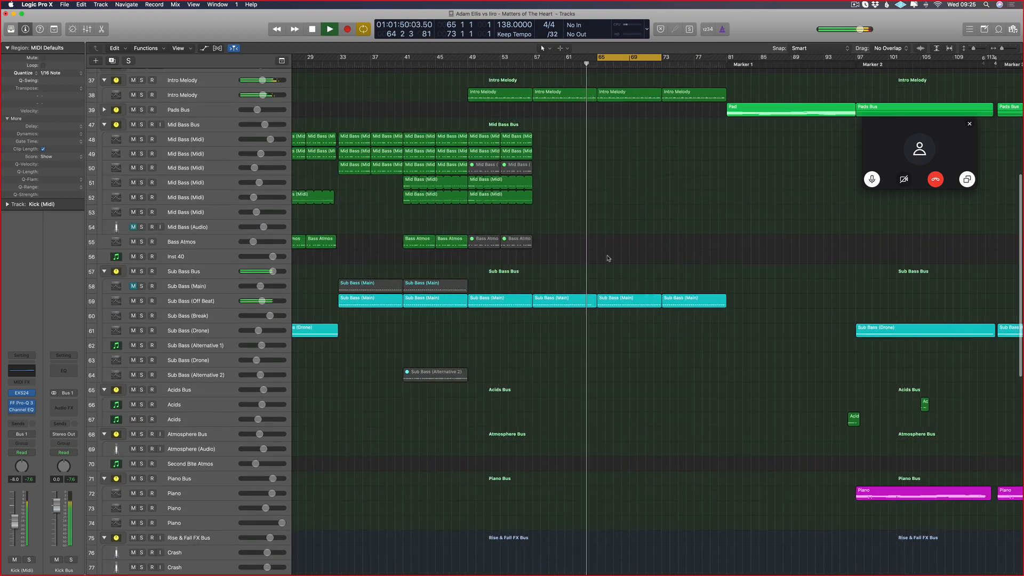
{"action": "scroll", "coordinate": [608, 254], "scroll_direction": "right", "scroll_amount": 1}
{"action": "key", "text": "super+Down"}
{"action": "scroll", "coordinate": [722, 307], "scroll_direction": "down", "scroll_amount": 2}
{"action": "scroll", "coordinate": [617, 137], "scroll_direction": "up", "scroll_amount": 5}
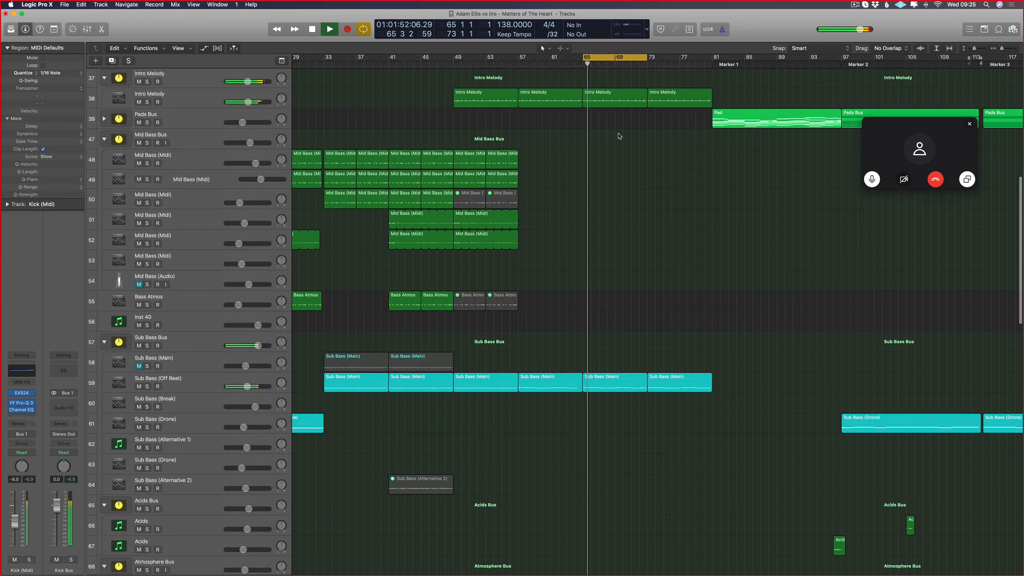
{"action": "scroll", "coordinate": [642, 226], "scroll_direction": "right", "scroll_amount": 4}
{"action": "scroll", "coordinate": [718, 373], "scroll_direction": "left", "scroll_amount": 2}
{"action": "scroll", "coordinate": [712, 372], "scroll_direction": "right", "scroll_amount": 5}
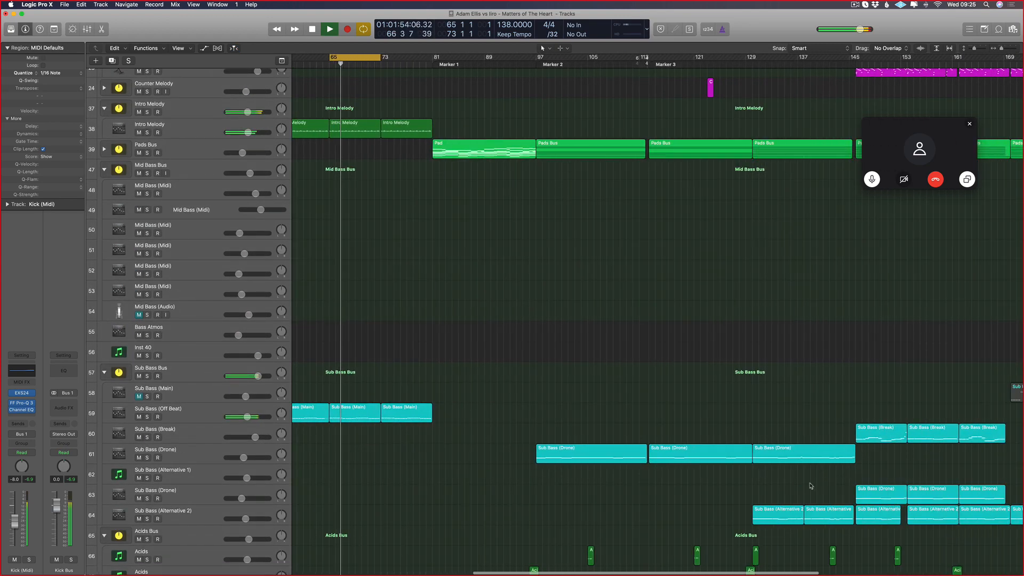
{"action": "scroll", "coordinate": [808, 482], "scroll_direction": "down", "scroll_amount": 3}
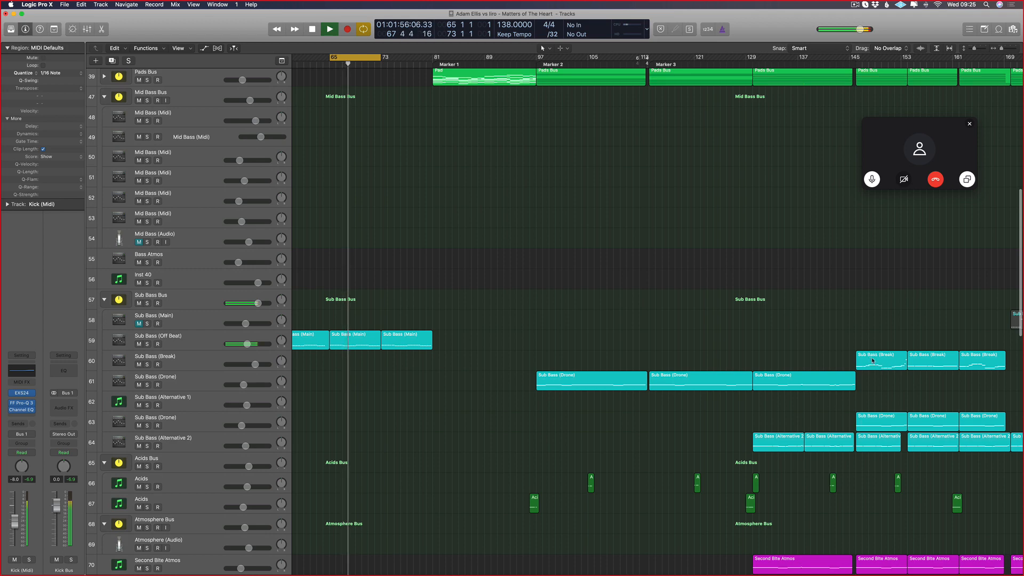
{"action": "left_click_drag", "start_coordinate": [875, 362], "coordinate": [401, 358]}
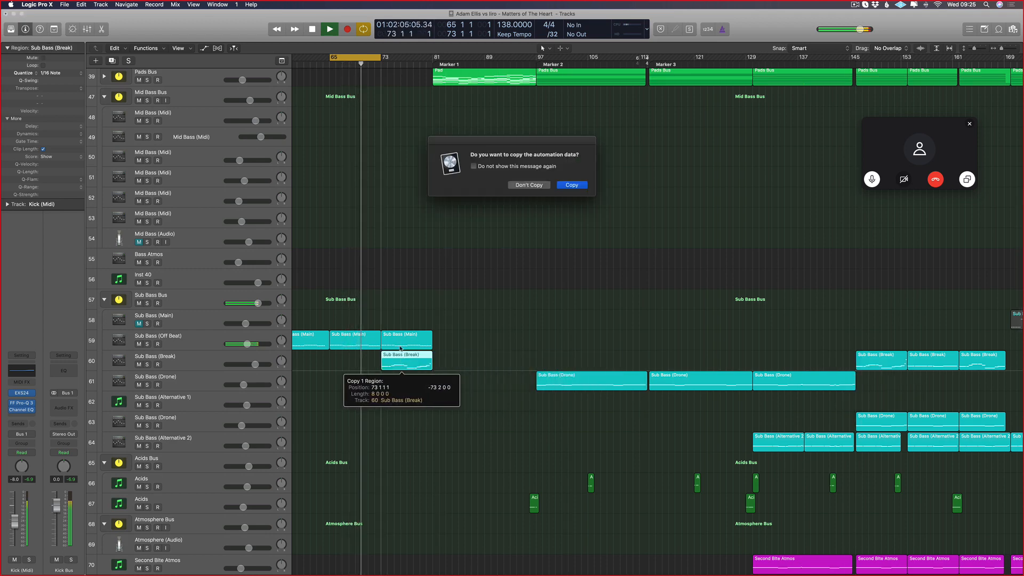
{"action": "left_click", "coordinate": [528, 185]}
- Mute the copied Sub Bass (Break) region at bar 73 and turn off the cycle
{"action": "key", "text": "super+Right"}
{"action": "key", "text": "super+Right"}
{"action": "left_click", "coordinate": [391, 339]}
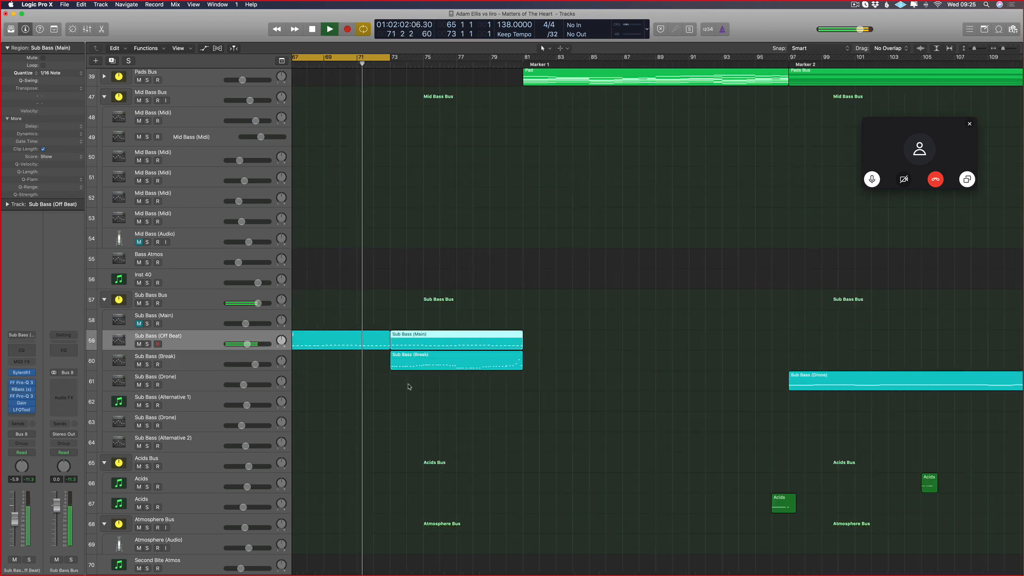
{"action": "left_click", "coordinate": [441, 368]}
{"action": "key", "text": "ctrl+m"}
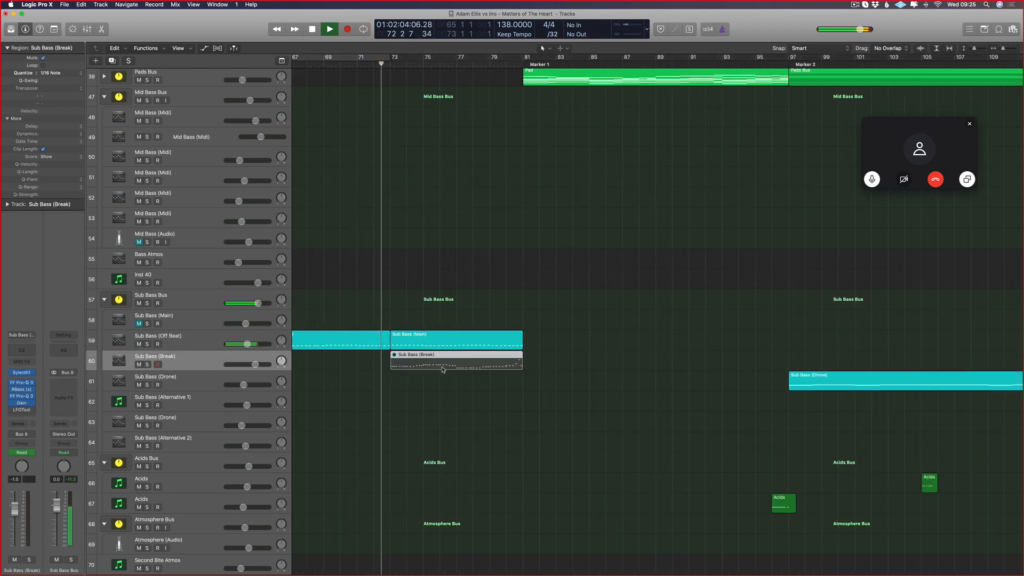
- Open the Sub Bass (Main) and Sub Bass (Break) regions at bar 73 together in the Piano Roll
{"action": "scroll", "coordinate": [442, 352], "scroll_direction": "left", "scroll_amount": 1}
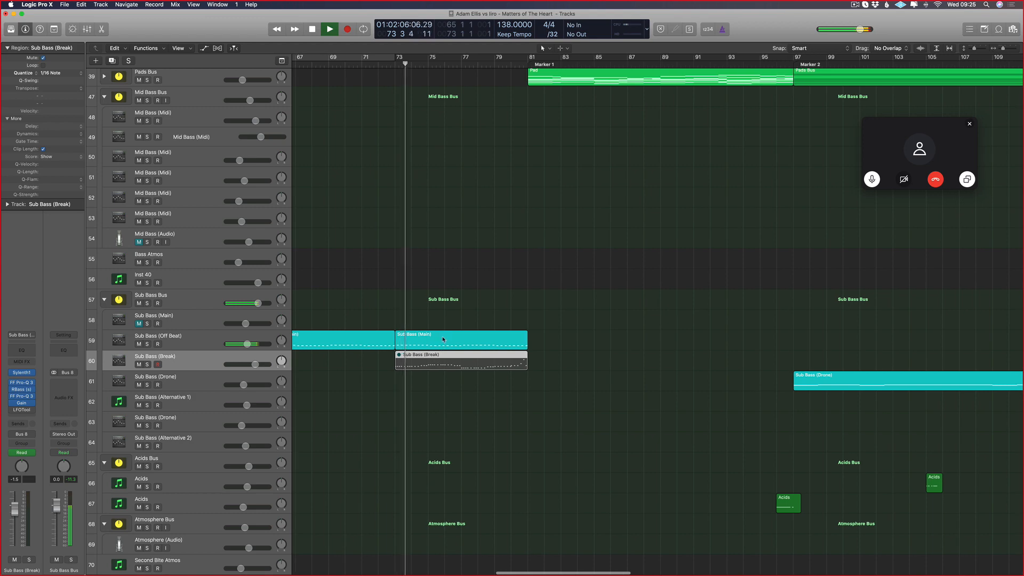
{"action": "left_click", "coordinate": [445, 344], "text": "shift"}
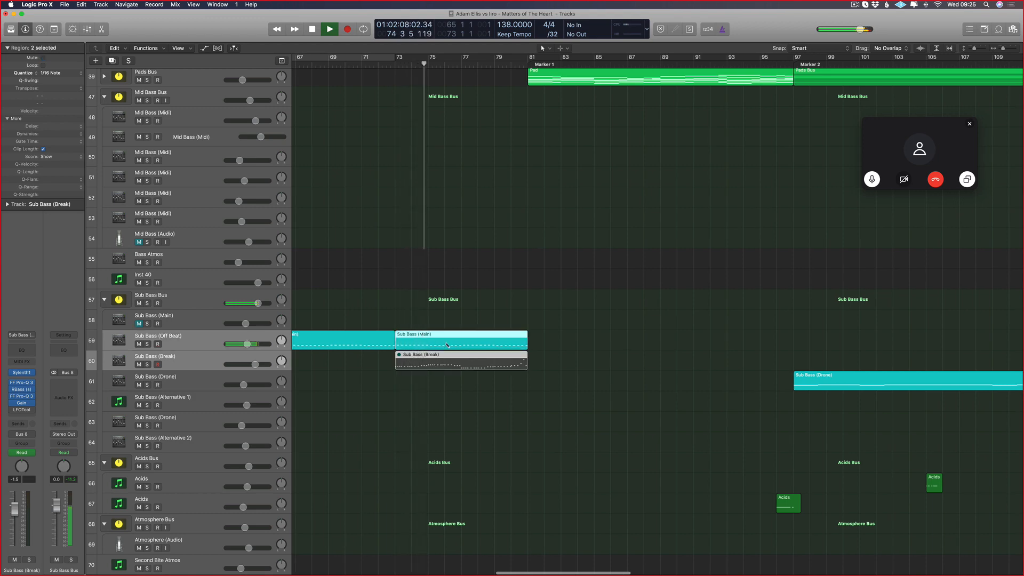
{"action": "double_click", "coordinate": [447, 345]}
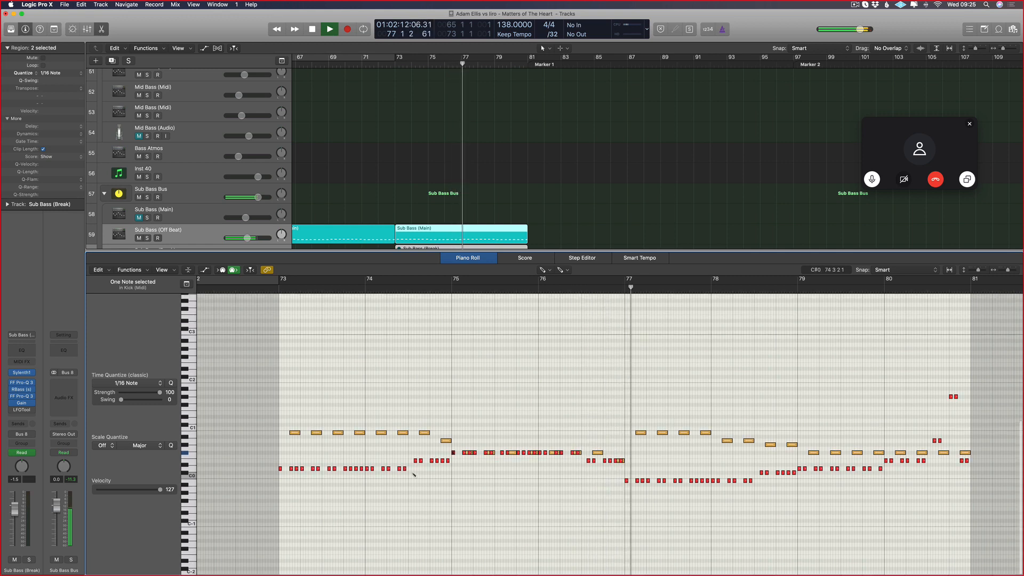
{"action": "left_click", "coordinate": [269, 484]}
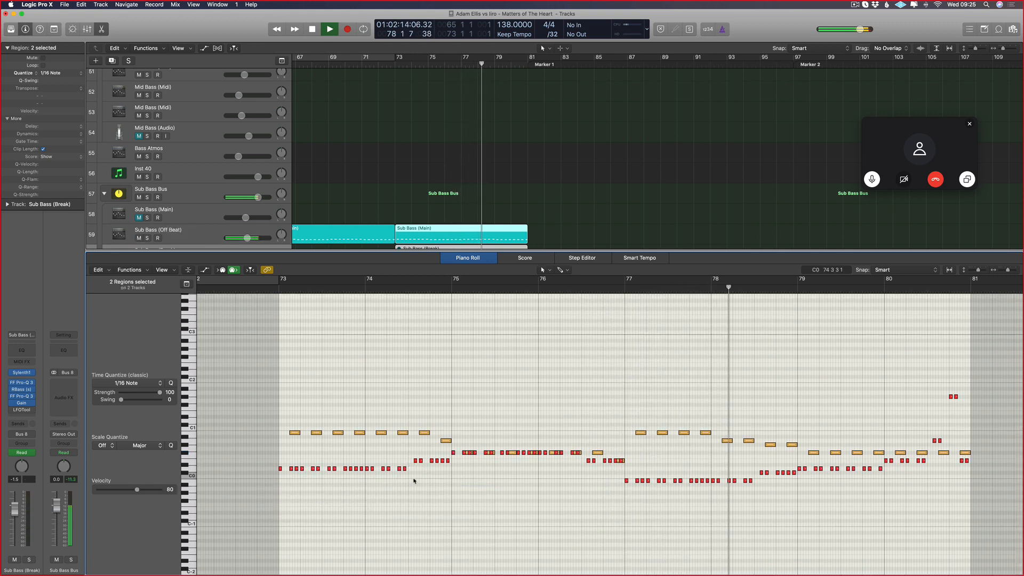
- Transpose the Sub Bass (Break) notes in bars 73–76 to match the off-beat bass pitches
{"action": "left_click_drag", "start_coordinate": [415, 465], "coordinate": [246, 478]}
{"action": "key", "text": "alt+Up"}
{"action": "key", "text": "alt+Up"}
{"action": "key", "text": "space"}
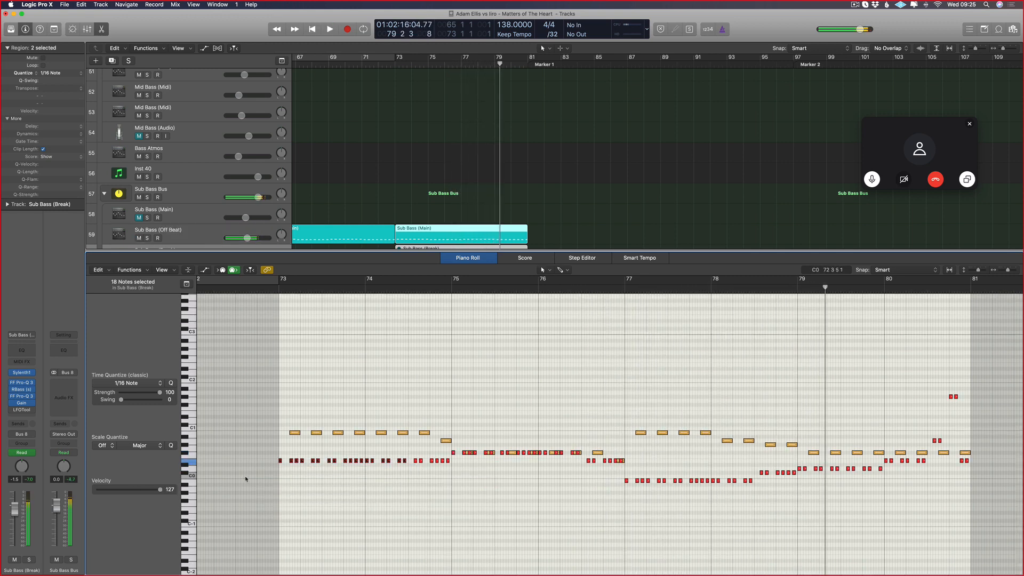
{"action": "scroll", "coordinate": [418, 460], "scroll_direction": "up", "scroll_amount": 2}
{"action": "left_click_drag", "start_coordinate": [247, 470], "coordinate": [218, 465]}
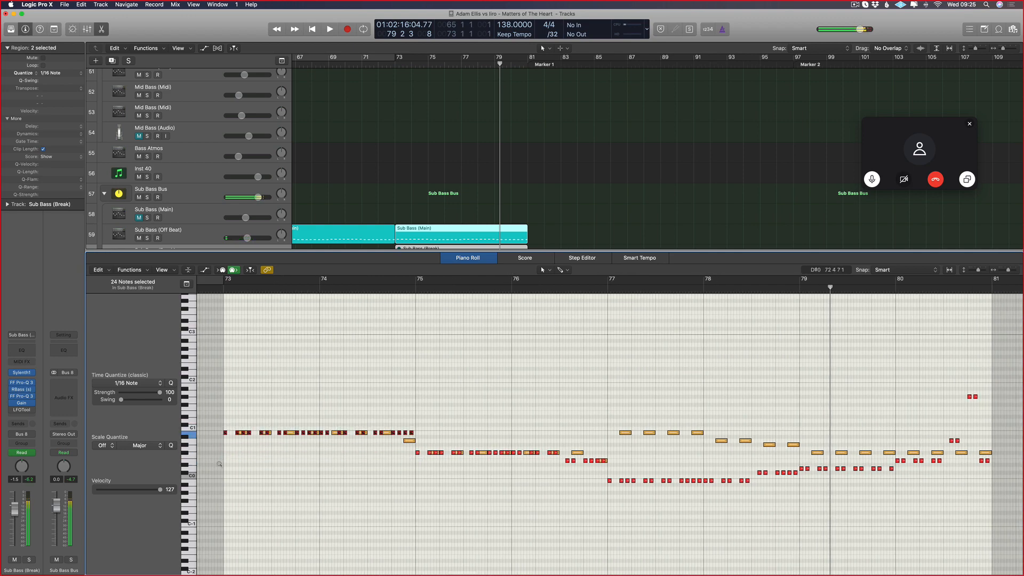
{"action": "scroll", "coordinate": [488, 414], "scroll_direction": "up", "scroll_amount": 4}
{"action": "scroll", "coordinate": [346, 420], "scroll_direction": "left", "scroll_amount": 6}
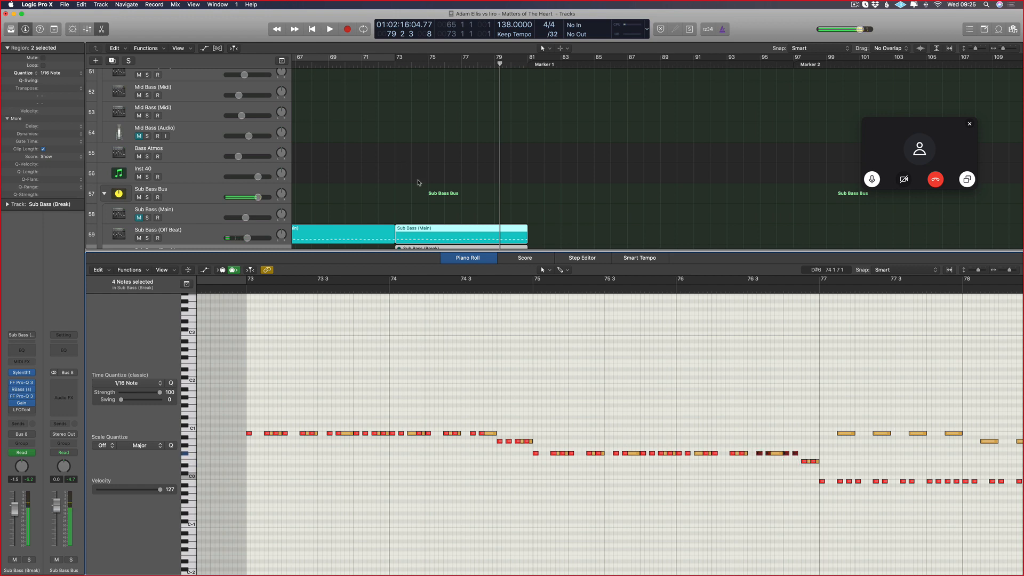
- Swap the mutes at bar 73 so the Sub Bass (Break) region plays and the Sub Bass (Main) region is muted
{"action": "scroll", "coordinate": [418, 183], "scroll_direction": "down", "scroll_amount": 5}
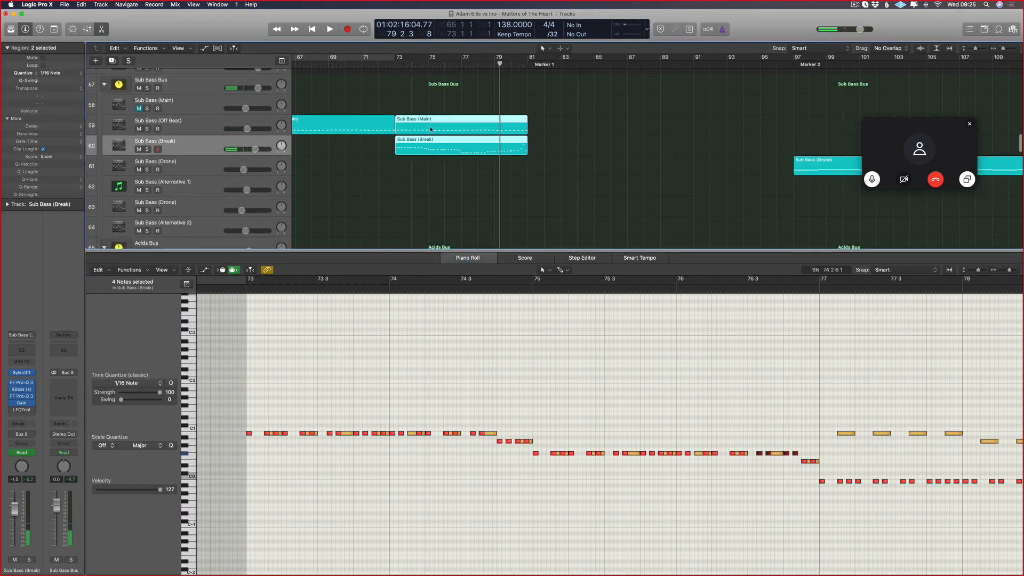
{"action": "left_click", "coordinate": [428, 104]}
{"action": "left_click", "coordinate": [428, 126]}
{"action": "key", "text": "ctrl+m"}
- Cycle bars 70 to 82 and play back the transition into the Sub Bass (Break) region
{"action": "key", "text": "space"}
{"action": "left_click_drag", "start_coordinate": [346, 57], "coordinate": [548, 57]}
{"action": "key", "text": "space"}
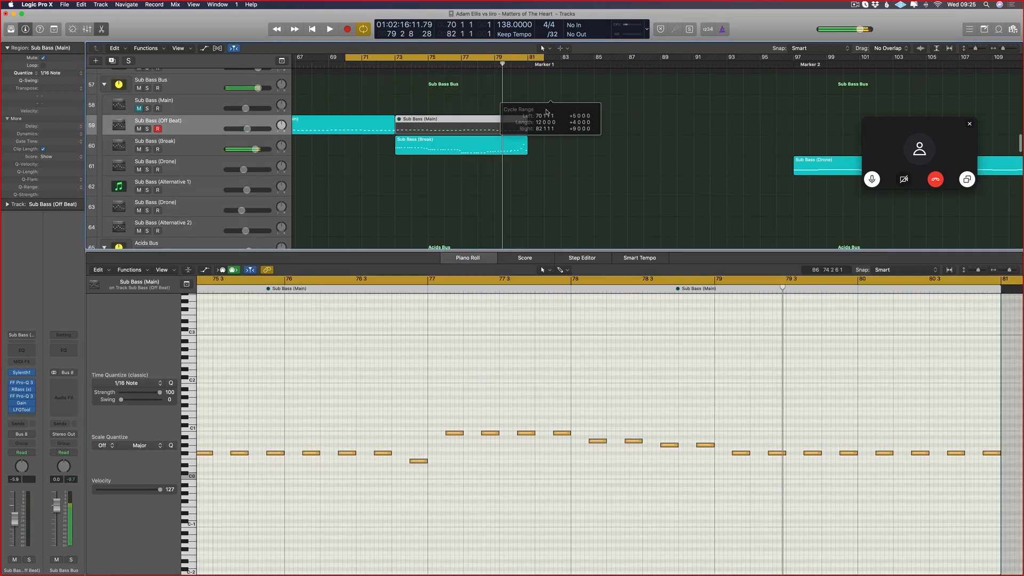
{"action": "key", "text": "space"}
- Audition the existing Sub Bass (Break) regions from about bar 146 with their track briefly soloed
{"action": "scroll", "coordinate": [558, 177], "scroll_direction": "down", "scroll_amount": 6}
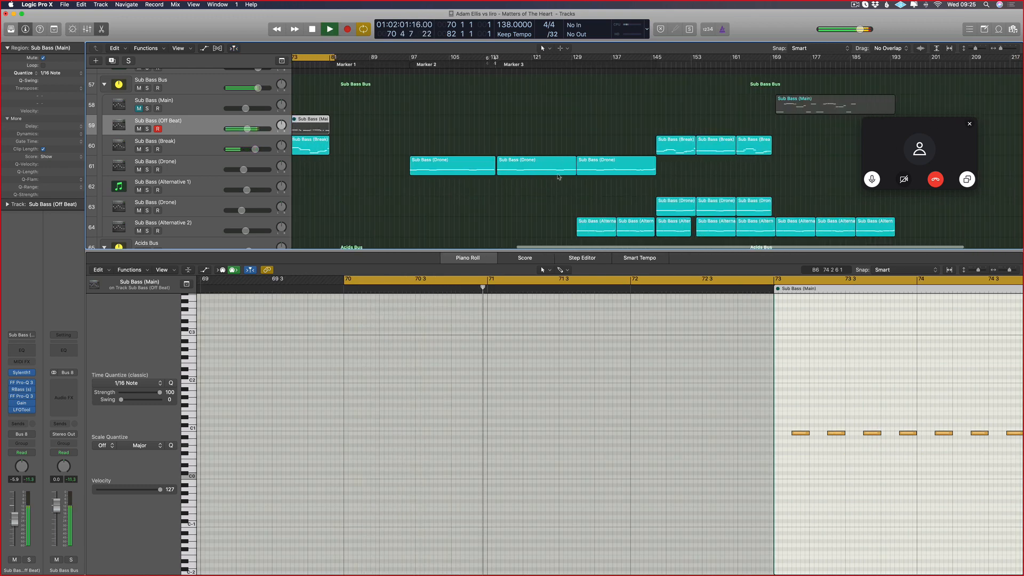
{"action": "left_click", "coordinate": [653, 62]}
{"action": "left_click", "coordinate": [148, 149]}
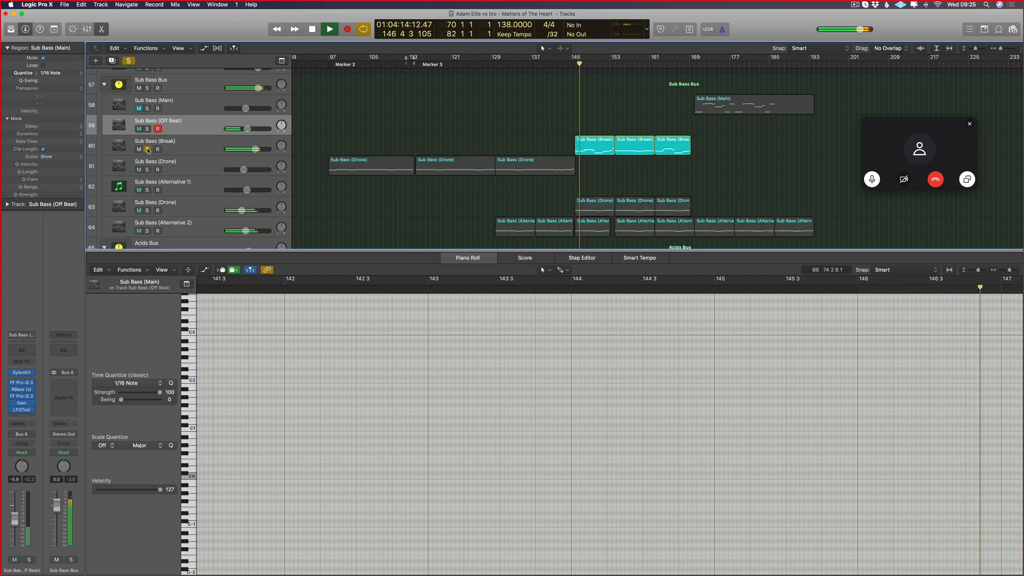
{"action": "left_click", "coordinate": [147, 149]}
{"action": "scroll", "coordinate": [546, 143], "scroll_direction": "left", "scroll_amount": 5}
{"action": "key", "text": "space"}
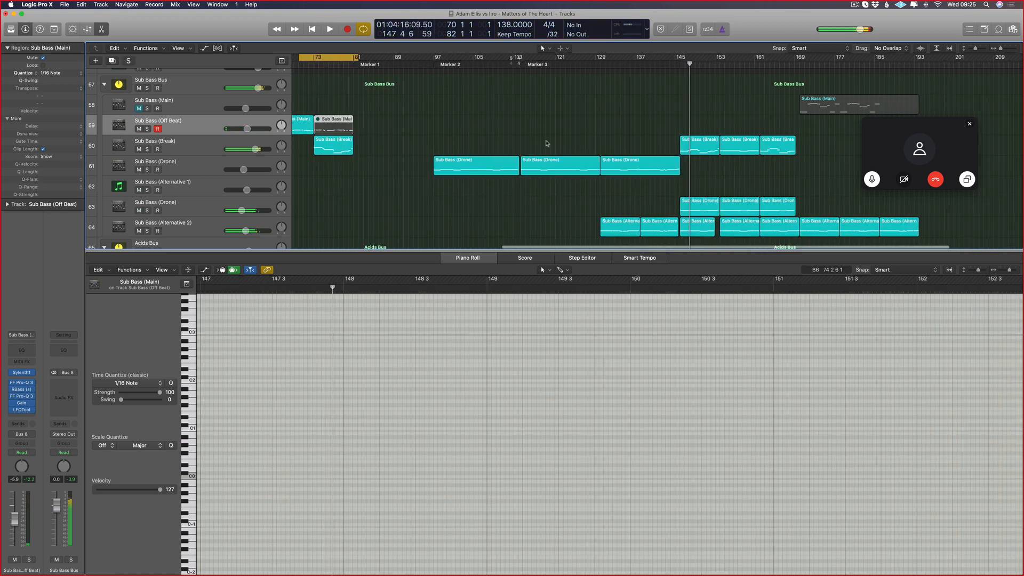
- Select the Sub Bass (Alternative 2) region at bar 146 and audition it with the cycle set to bars 146–181
{"action": "left_click", "coordinate": [696, 222]}
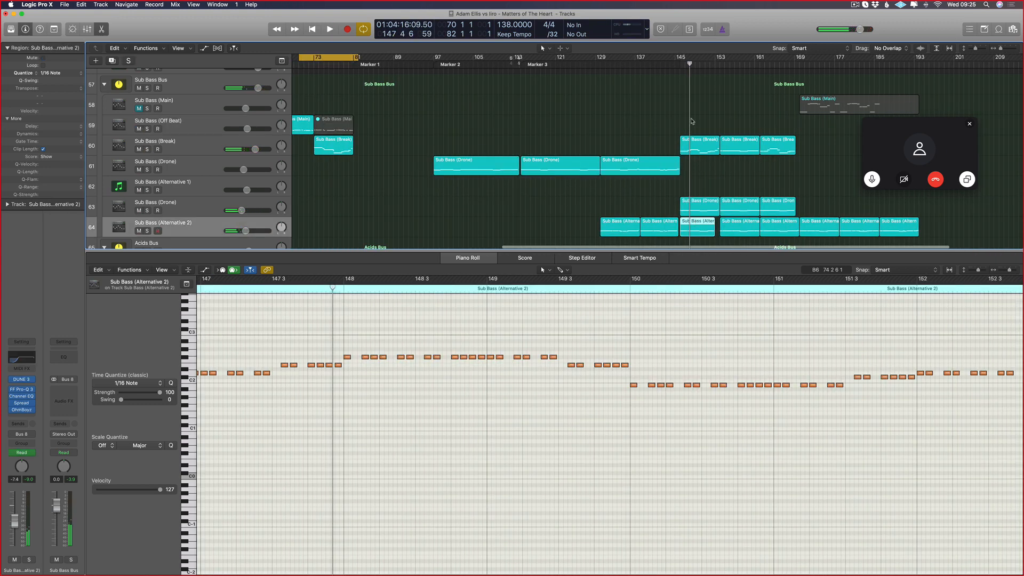
{"action": "left_click_drag", "start_coordinate": [681, 58], "coordinate": [853, 75]}
{"action": "key", "text": "space"}
{"action": "left_click", "coordinate": [147, 232]}
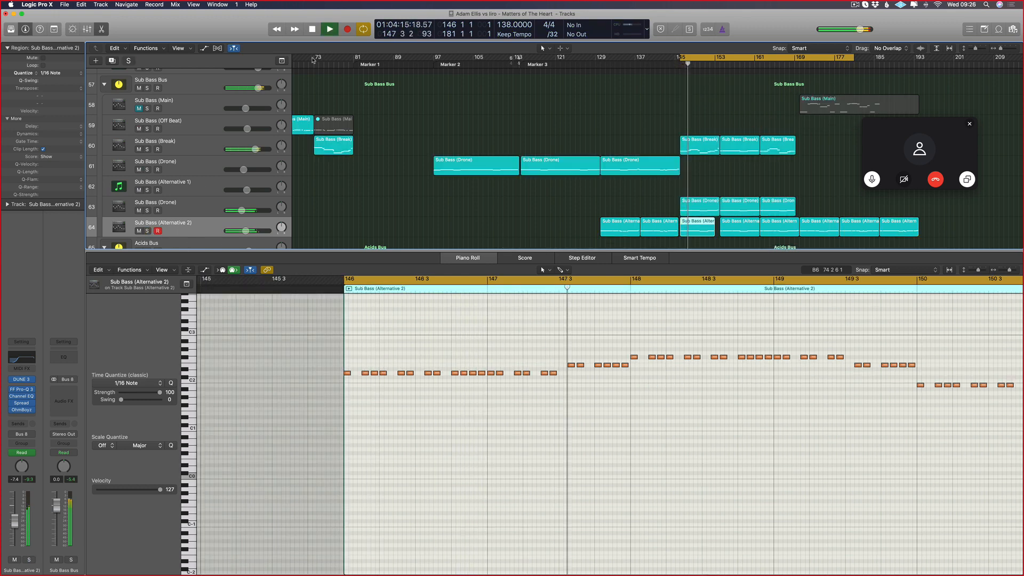
- Set the cycle range to bars 73–110 and play the sub bass from bar 73
{"action": "left_click_drag", "start_coordinate": [314, 60], "coordinate": [498, 60]}
{"action": "key", "text": "space"}
{"action": "key", "text": "space"}
{"action": "scroll", "coordinate": [318, 188], "scroll_direction": "up", "scroll_amount": 5}
{"action": "scroll", "coordinate": [632, 174], "scroll_direction": "left", "scroll_amount": 4}
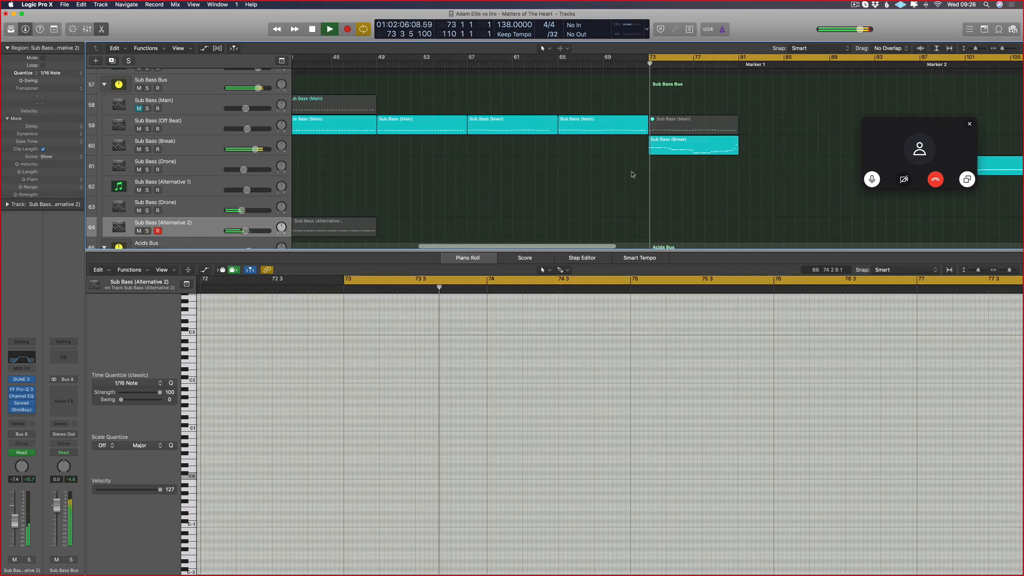
- Select the Sub Bass (Break) and muted Sub Bass (Main) regions at bar 73 to compare their notes in the Piano Roll
{"action": "scroll", "coordinate": [632, 174], "scroll_direction": "up", "scroll_amount": 3}
{"action": "left_click", "coordinate": [613, 149]}
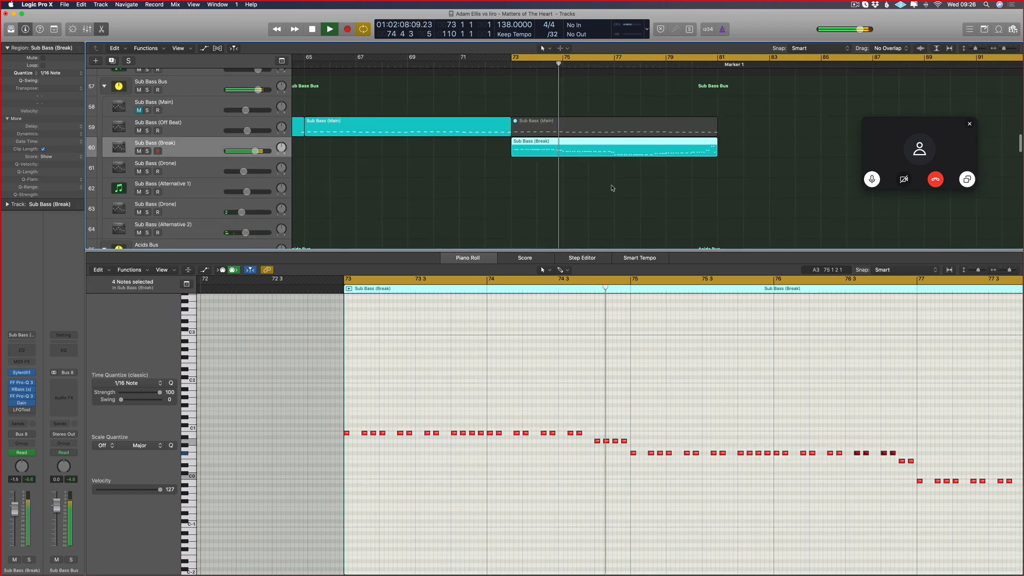
{"action": "left_click", "coordinate": [558, 129]}
{"action": "key", "text": "space"}
{"action": "left_click_drag", "start_coordinate": [563, 184], "coordinate": [546, 129]}
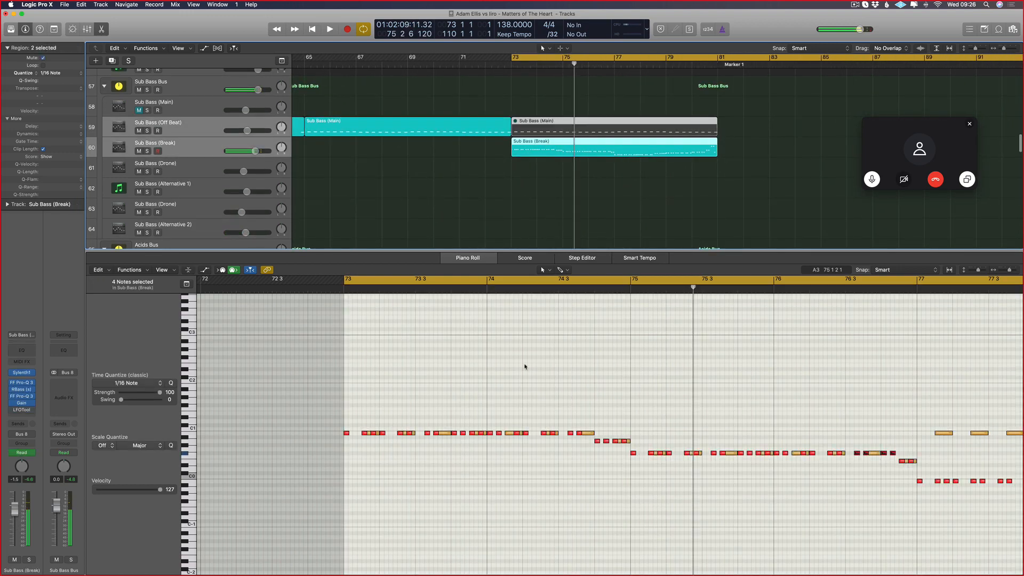
{"action": "scroll", "coordinate": [543, 405], "scroll_direction": "up", "scroll_amount": 5}
{"action": "key", "text": "space"}
{"action": "scroll", "coordinate": [539, 413], "scroll_direction": "down", "scroll_amount": 5}
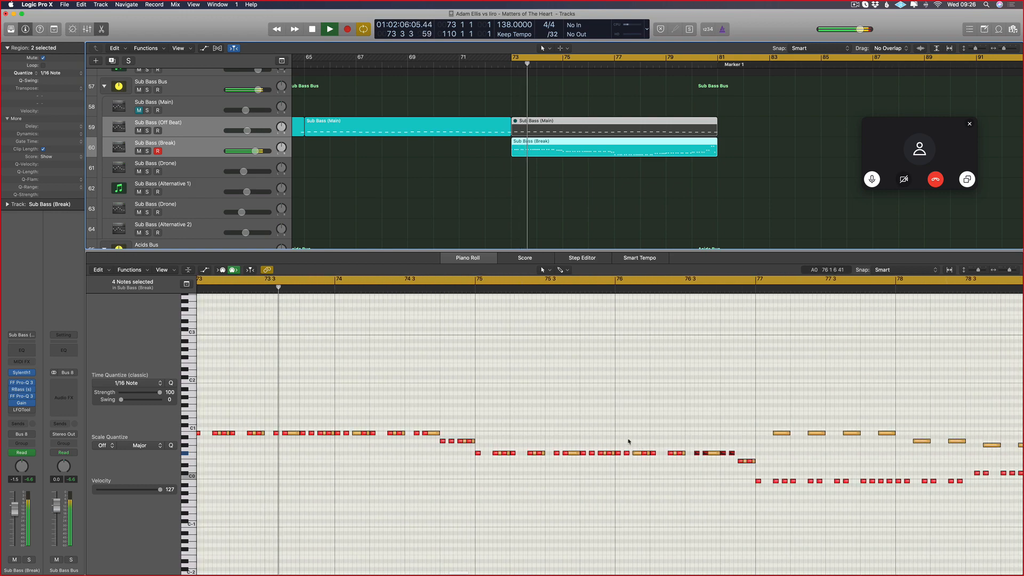
- Transpose the low Sub Bass (Break) notes from bar 77 to mid-bar 78 up one octave
{"action": "scroll", "coordinate": [693, 471], "scroll_direction": "right", "scroll_amount": 1}
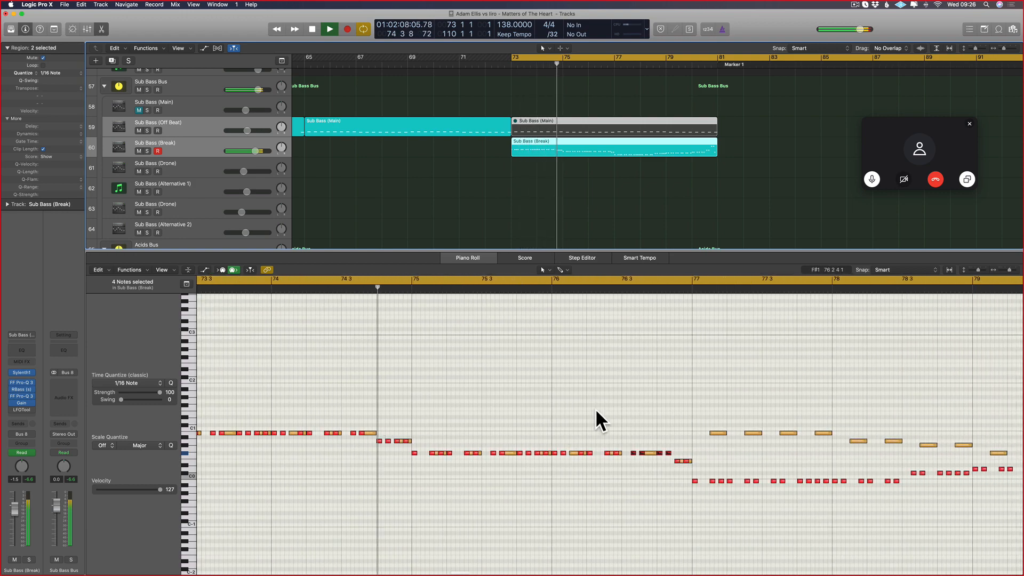
{"action": "scroll", "coordinate": [595, 408], "scroll_direction": "right", "scroll_amount": 10}
{"action": "left_click_drag", "start_coordinate": [607, 474], "coordinate": [393, 491]}
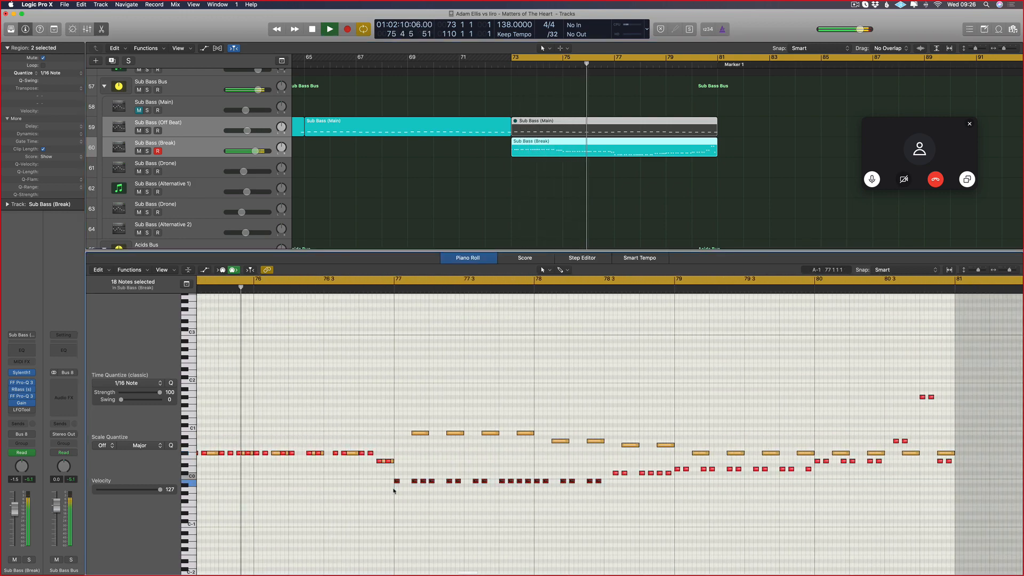
{"action": "key", "text": "alt+shift+Up"}
{"action": "key", "text": "space"}
- Lower the Sub Bass (Break) notes in the first half of bar 78 to the off-beat bass pitch
{"action": "left_click_drag", "start_coordinate": [611, 433], "coordinate": [552, 437]}
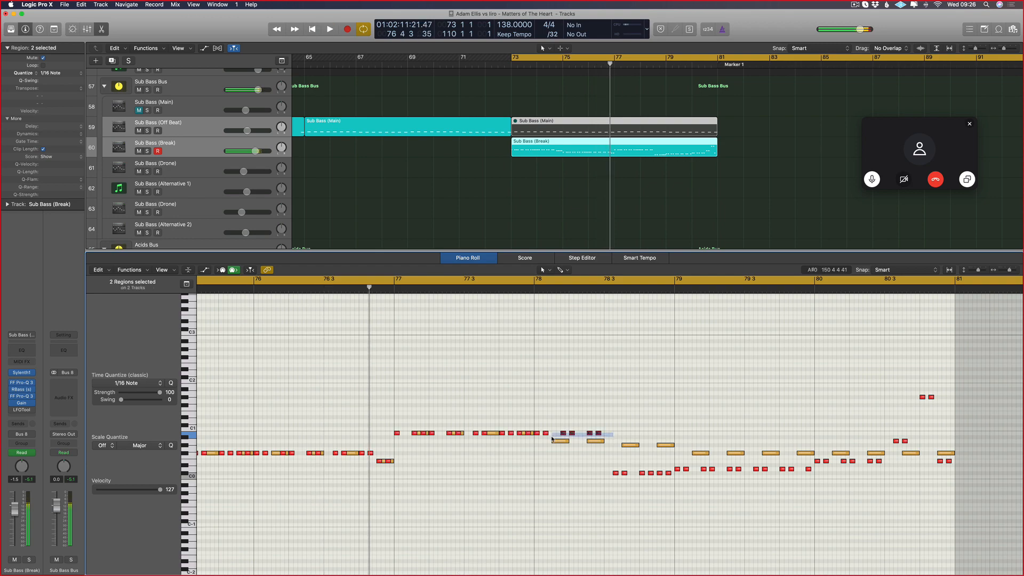
{"action": "key", "text": "alt+Down"}
{"action": "key", "text": "Down"}
- Raise the six Sub Bass (Break) notes in the second half of bar 78 to the off-beat bass pitch
{"action": "scroll", "coordinate": [537, 438], "scroll_direction": "down", "scroll_amount": 6}
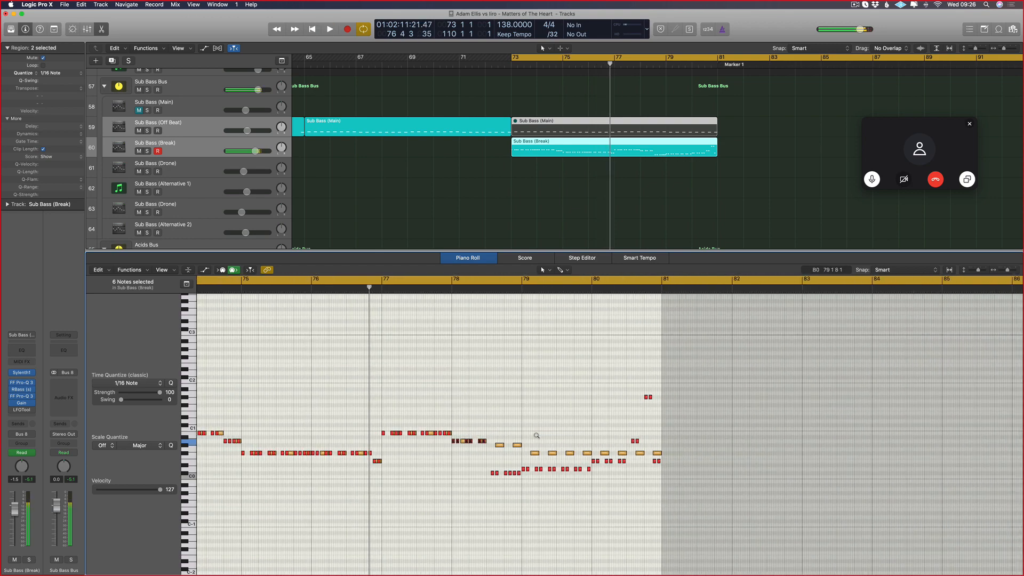
{"action": "scroll", "coordinate": [525, 482], "scroll_direction": "up", "scroll_amount": 4}
{"action": "scroll", "coordinate": [539, 479], "scroll_direction": "right", "scroll_amount": 2}
{"action": "scroll", "coordinate": [561, 477], "scroll_direction": "up", "scroll_amount": 5}
{"action": "scroll", "coordinate": [560, 477], "scroll_direction": "up", "scroll_amount": 2}
{"action": "left_click", "coordinate": [819, 472]}
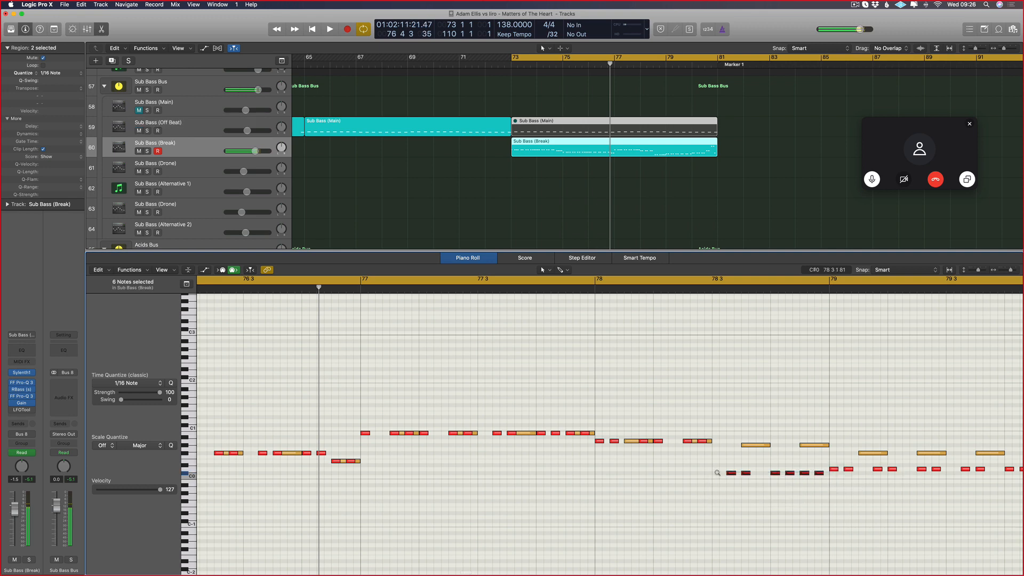
{"action": "scroll", "coordinate": [841, 476], "scroll_direction": "right", "scroll_amount": 10}
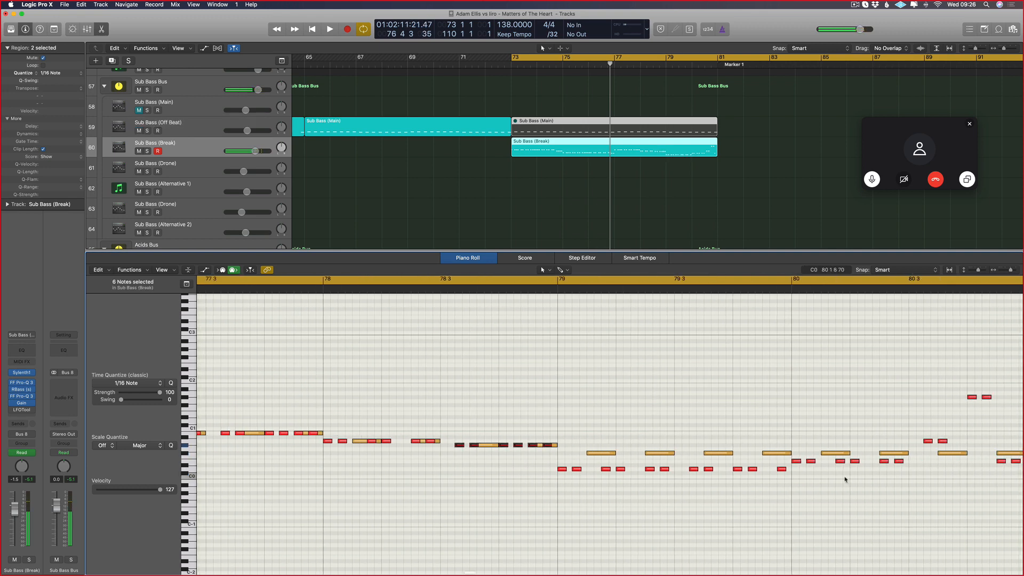
- Transpose the Sub Bass (Break) notes in bar 79 up four semitones to match the off-beat bass
{"action": "left_click_drag", "start_coordinate": [677, 466], "coordinate": [440, 483]}
{"action": "key", "text": "alt+Up"}
{"action": "key", "text": "alt+Up"}
{"action": "key", "text": "alt+Up"}
{"action": "key", "text": "alt+Up"}
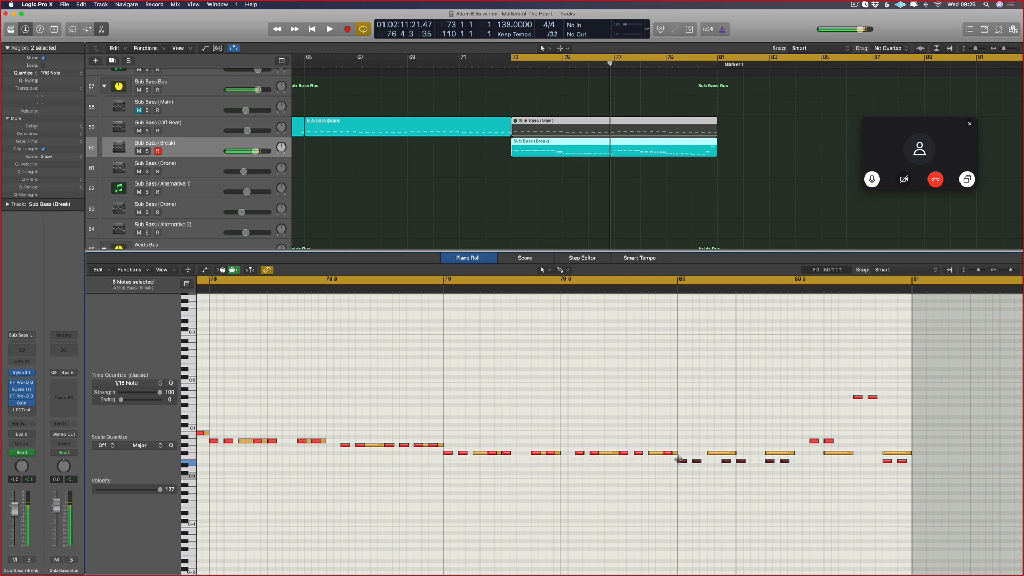
- Match the Sub Bass (Break) notes in bar 80 to the off-beat pitch, lowering the two highest by an octave, and close the Piano Roll
{"action": "left_click_drag", "start_coordinate": [837, 436], "coordinate": [818, 445]}
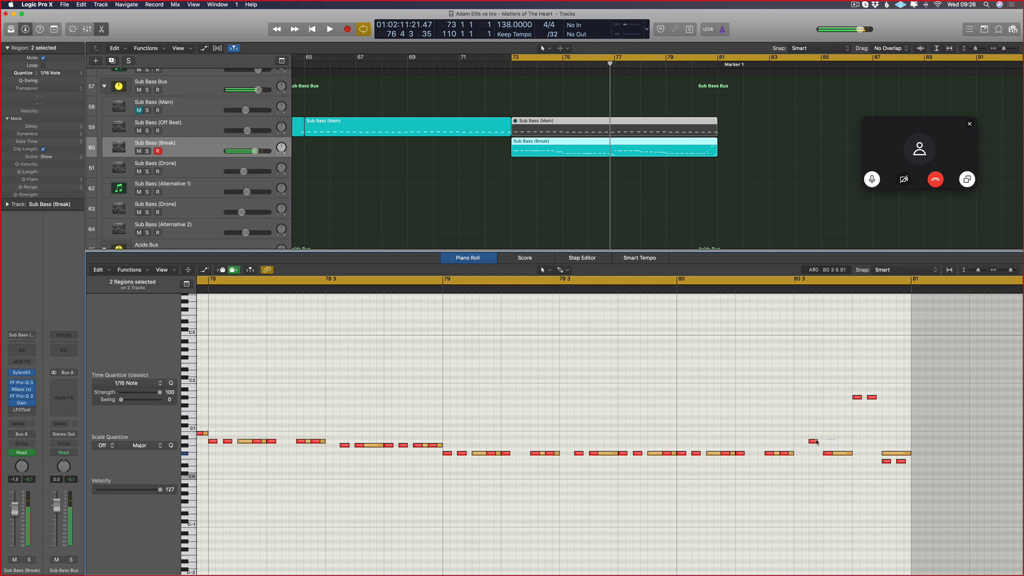
{"action": "left_click_drag", "start_coordinate": [872, 391], "coordinate": [818, 414]}
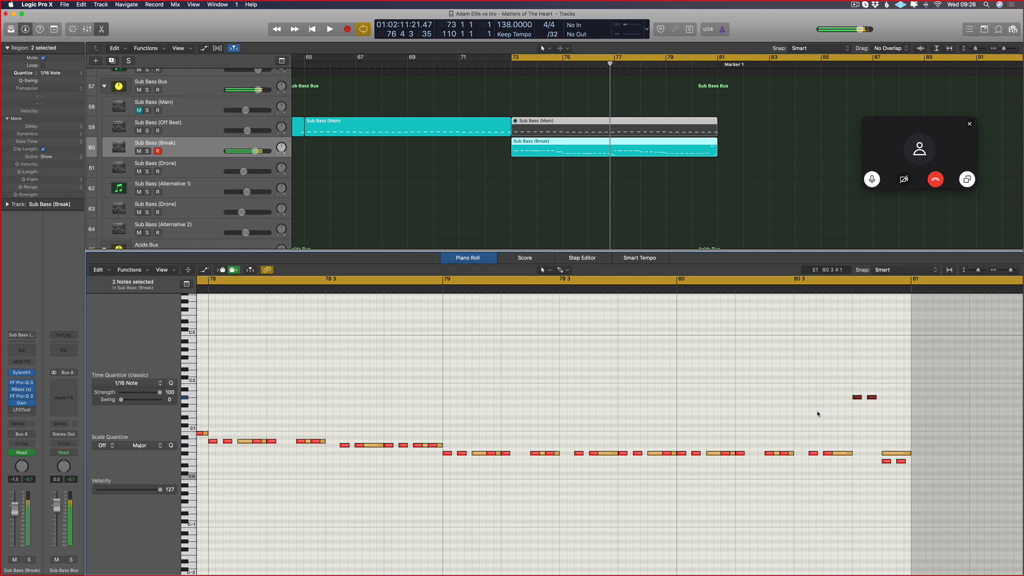
{"action": "key", "text": "alt+shift+Down"}
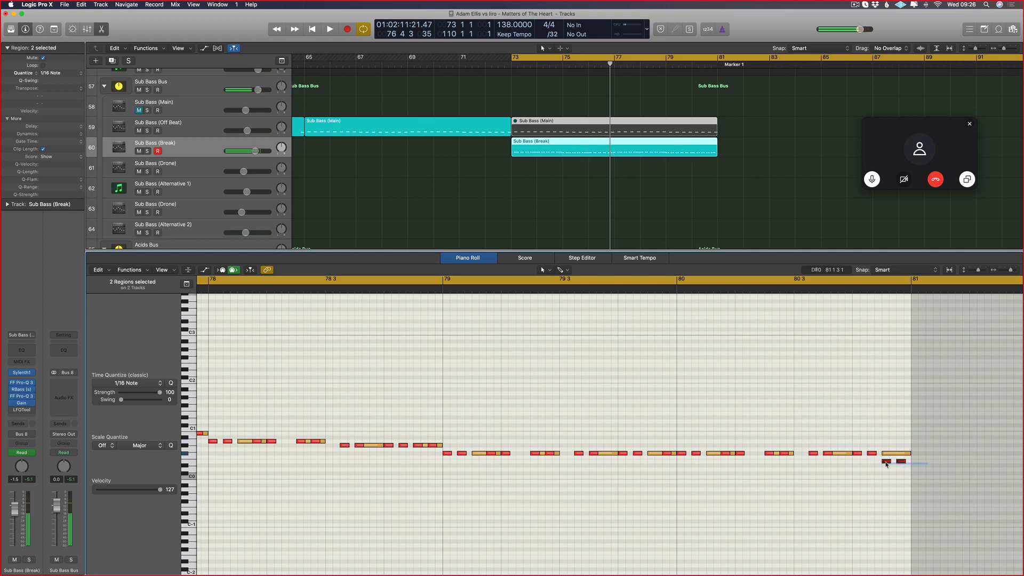
{"action": "key", "text": "p"}
- Set the cycle range to bars 68–108 and play back the edited sub bass section
{"action": "key", "text": "t"}
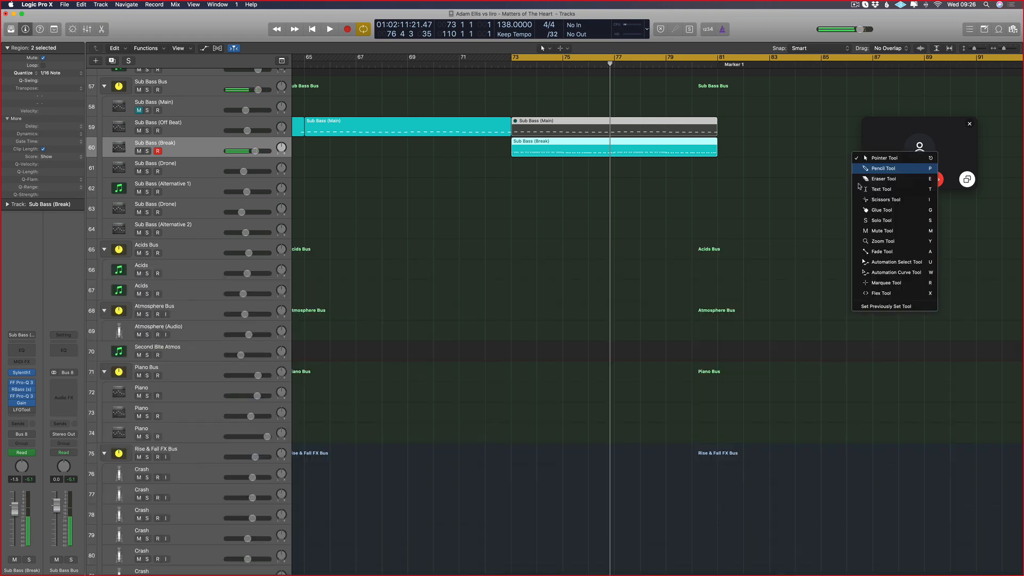
{"action": "key", "text": "t"}
{"action": "key", "text": "super+Left"}
{"action": "key", "text": "super+Left"}
{"action": "key", "text": "super+Left"}
{"action": "left_click_drag", "start_coordinate": [490, 57], "coordinate": [995, 96]}
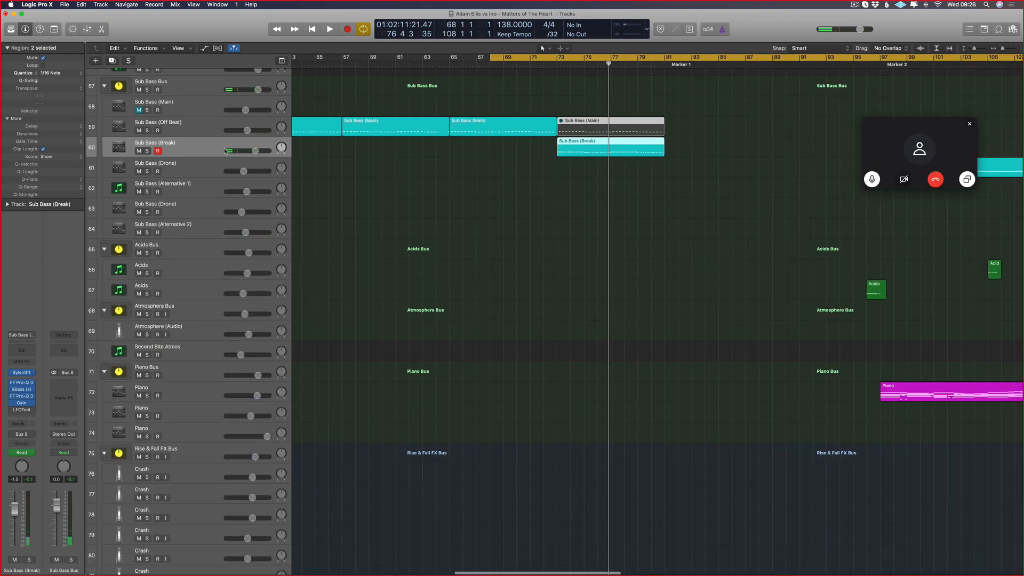
{"action": "key", "text": "space"}
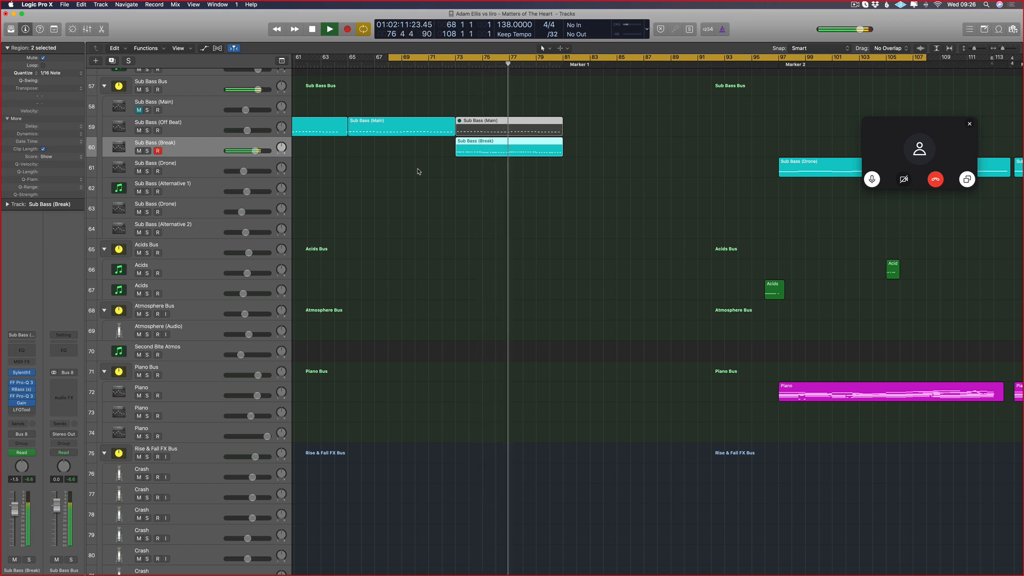
- Check the matched bass notes, examine the whole arrangement and replay from bar 73
{"action": "key", "text": "p"}
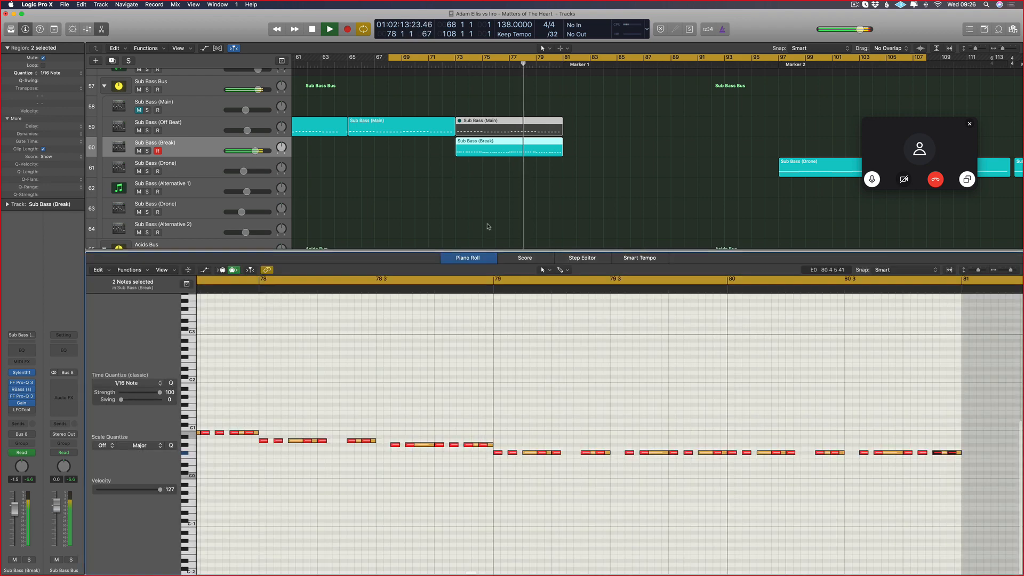
{"action": "scroll", "coordinate": [480, 213], "scroll_direction": "up", "scroll_amount": 10}
{"action": "scroll", "coordinate": [458, 179], "scroll_direction": "down", "scroll_amount": 15}
{"action": "key", "text": "p"}
{"action": "scroll", "coordinate": [528, 168], "scroll_direction": "down", "scroll_amount": 10}
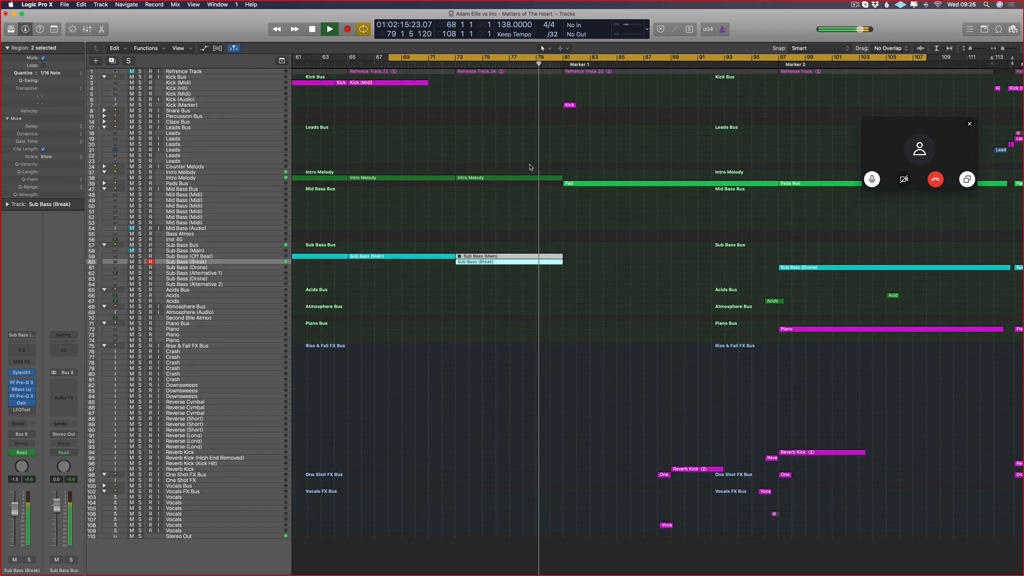
{"action": "left_click", "coordinate": [457, 63]}
{"action": "scroll", "coordinate": [464, 130], "scroll_direction": "up", "scroll_amount": 10}
{"action": "scroll", "coordinate": [465, 160], "scroll_direction": "up", "scroll_amount": 10}
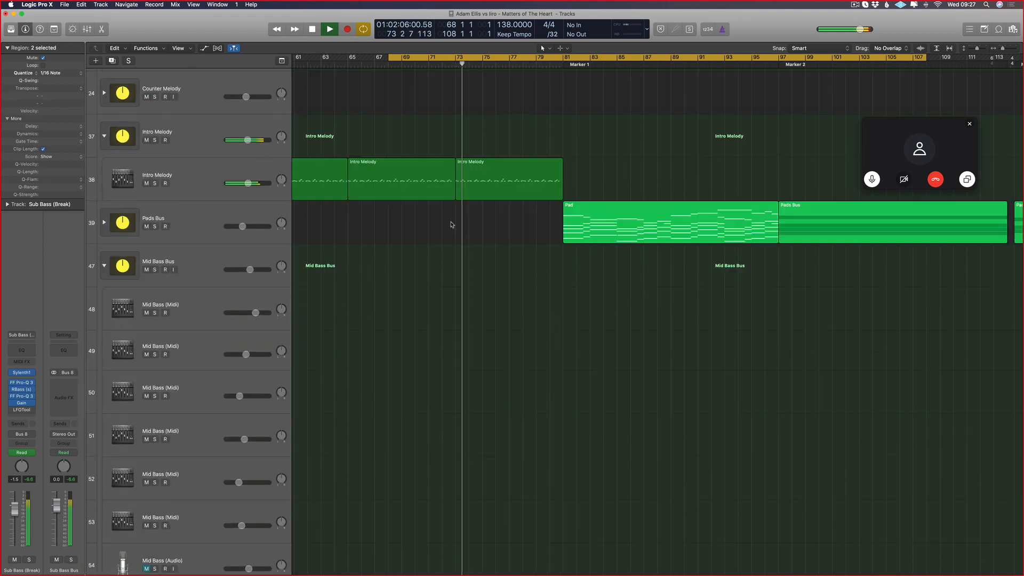
- Select the Intro Melody track, show track automation and stop playback
{"action": "left_click", "coordinate": [181, 162]}
{"action": "key", "text": "a"}
{"action": "scroll", "coordinate": [250, 198], "scroll_direction": "left", "scroll_amount": 1}
{"action": "key", "text": "space"}
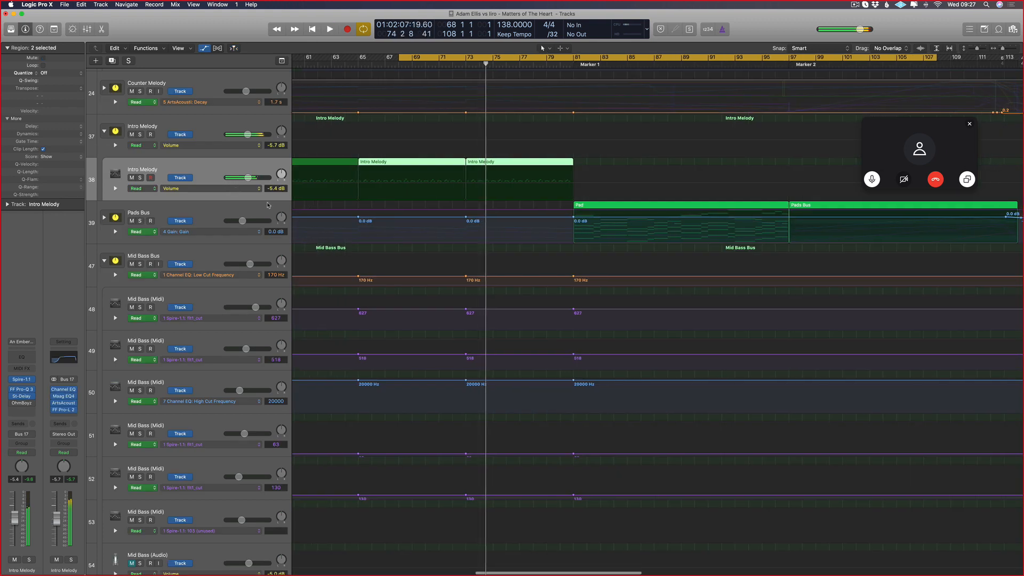
- Solo the Intro Melody instrument track briefly, then mute it and play the section without it
{"action": "left_click", "coordinate": [140, 177]}
{"action": "left_click", "coordinate": [131, 177]}
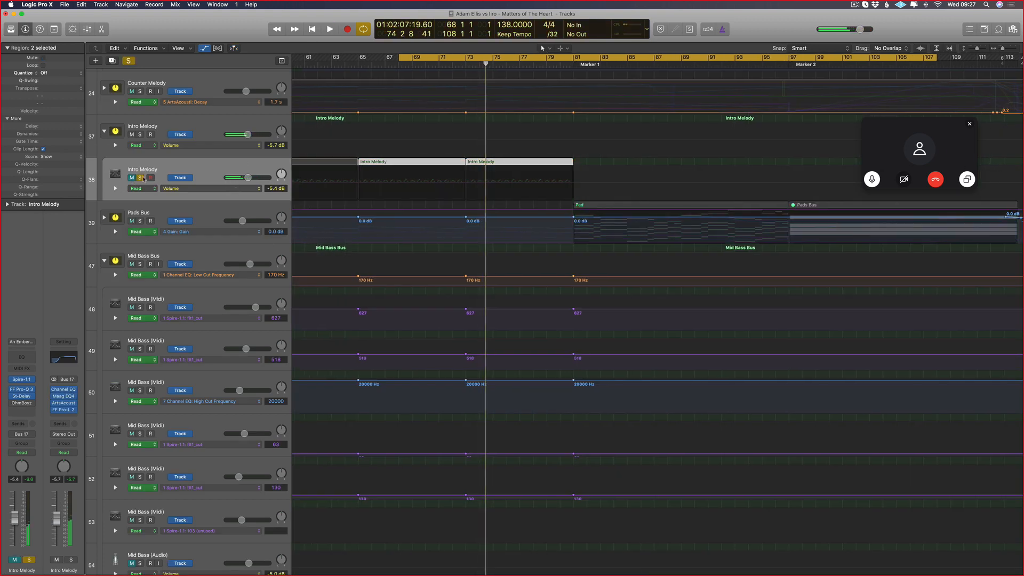
{"action": "left_click", "coordinate": [141, 178]}
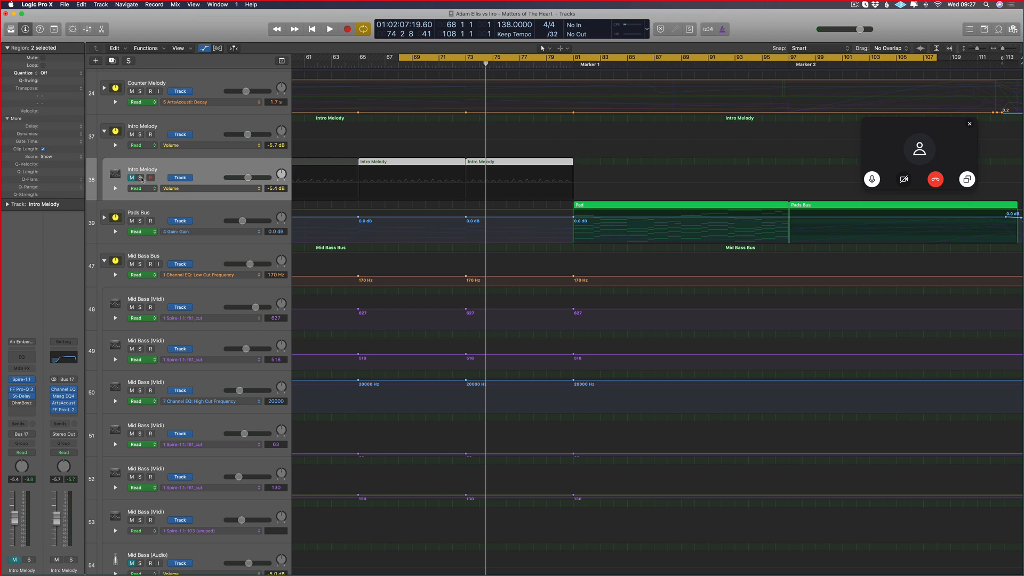
{"action": "key", "text": "space"}
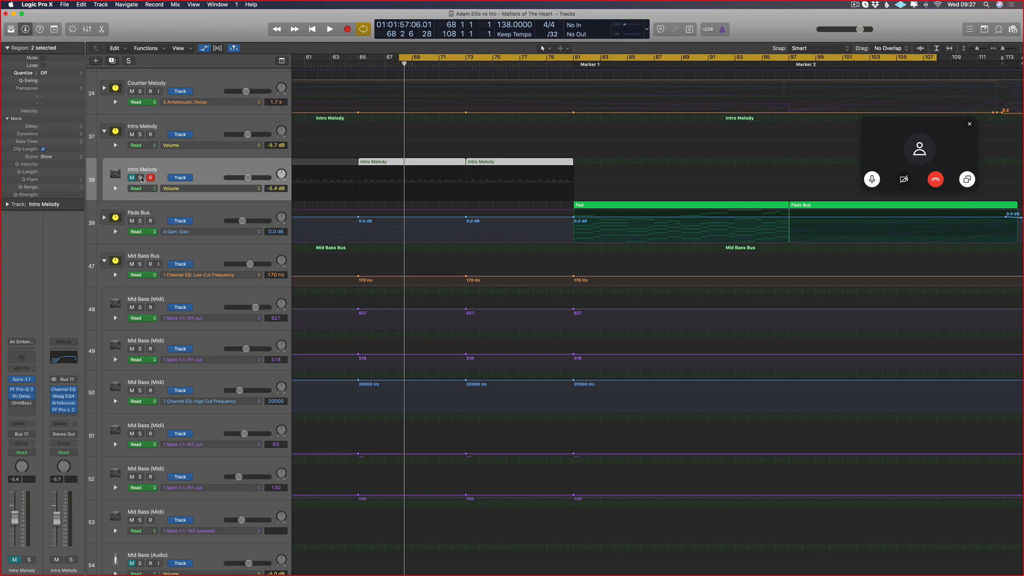
- Hide automation and examine the Mid Bass (Midi) regions alongside the Sub Bass tracks across the intro
{"action": "key", "text": "a"}
{"action": "key", "text": "super+Left"}
{"action": "key", "text": "super+Left"}
{"action": "key", "text": "super+Left"}
{"action": "key", "text": "super+Left"}
{"action": "key", "text": "super+Up"}
{"action": "scroll", "coordinate": [327, 256], "scroll_direction": "up", "scroll_amount": 5}
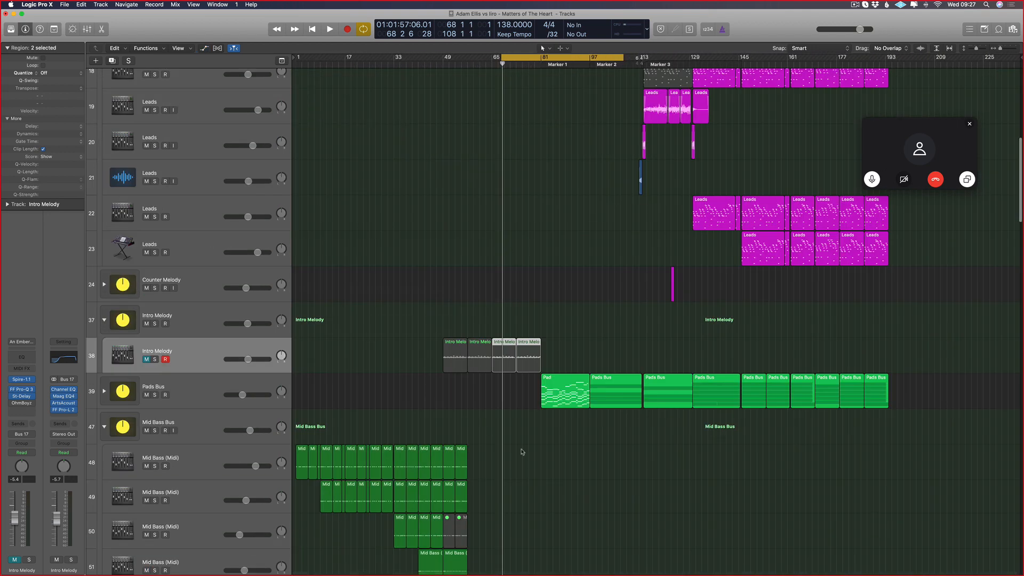
{"action": "scroll", "coordinate": [523, 452], "scroll_direction": "down", "scroll_amount": 5}
{"action": "left_click_drag", "start_coordinate": [518, 315], "coordinate": [313, 491]}
{"action": "scroll", "coordinate": [406, 403], "scroll_direction": "down", "scroll_amount": 10}
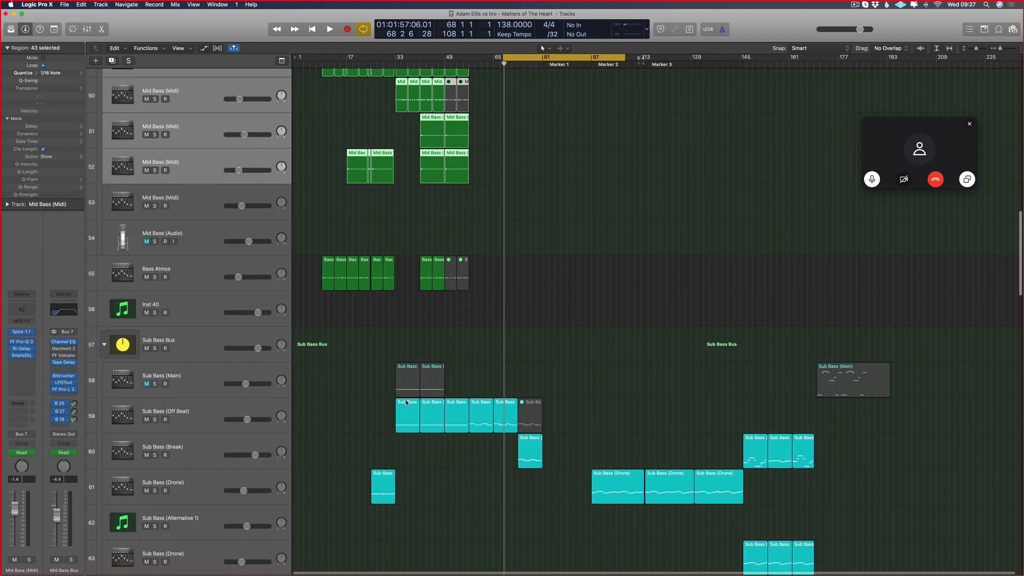
{"action": "scroll", "coordinate": [407, 403], "scroll_direction": "up", "scroll_amount": 4}
{"action": "scroll", "coordinate": [560, 338], "scroll_direction": "up", "scroll_amount": 1}
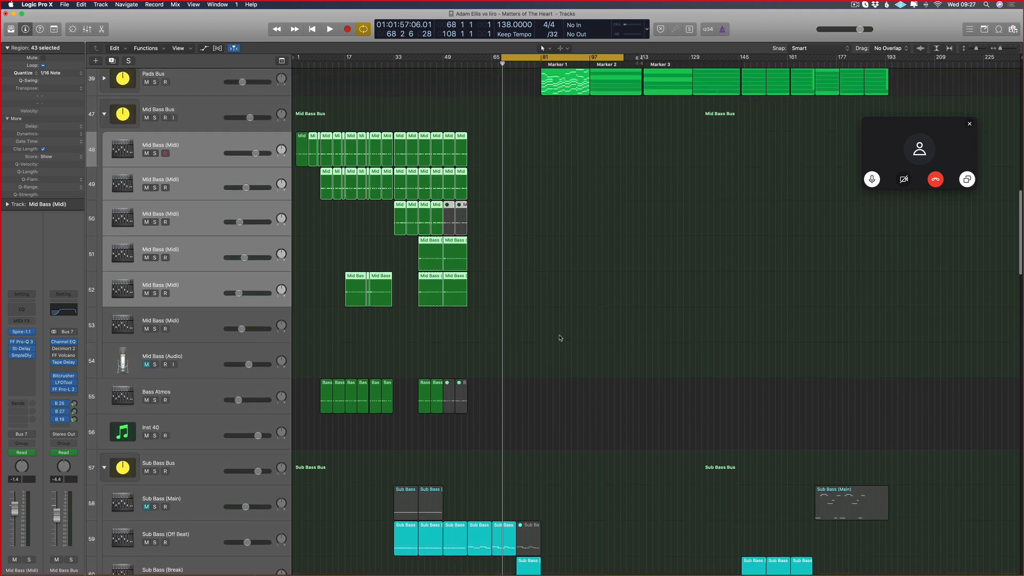
- Examine how the Leads, Intro Melody and Pads Bus tracks are laid out across the whole arrangement
{"action": "key", "text": "super+Up"}
{"action": "key", "text": "super+Up"}
{"action": "key", "text": "super+Up"}
{"action": "scroll", "coordinate": [526, 386], "scroll_direction": "up", "scroll_amount": 4}
{"action": "key", "text": "super+Down"}
{"action": "key", "text": "super+Down"}
{"action": "key", "text": "super+Down"}
{"action": "key", "text": "super+Down"}
{"action": "scroll", "coordinate": [501, 339], "scroll_direction": "up", "scroll_amount": 6}
{"action": "key", "text": "super+Right"}
{"action": "key", "text": "super+Right"}
{"action": "key", "text": "super+Right"}
{"action": "key", "text": "super+Right"}
{"action": "key", "text": "super+Right"}
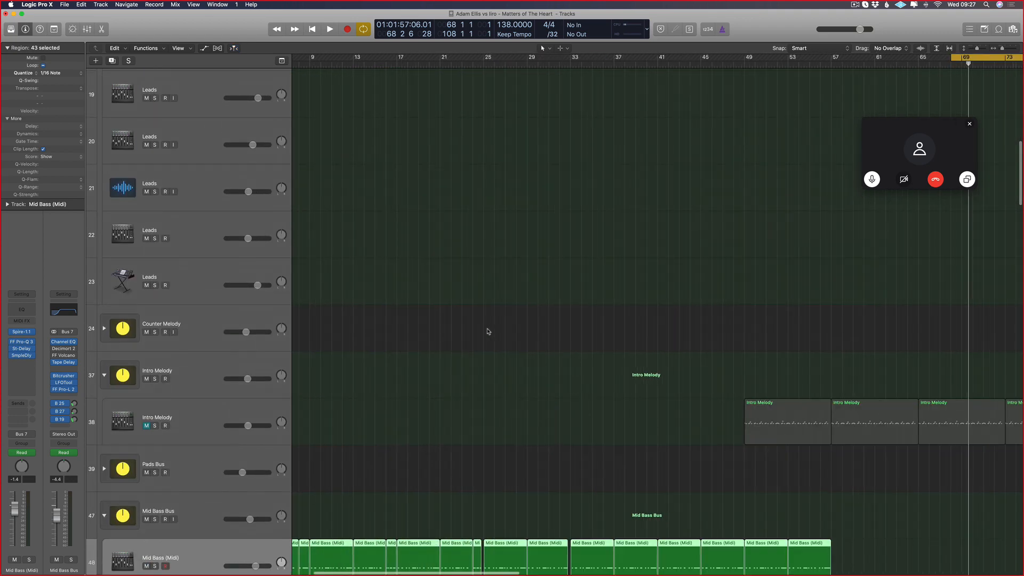
{"action": "scroll", "coordinate": [487, 332], "scroll_direction": "right", "scroll_amount": 10}
{"action": "key", "text": "super+Left"}
{"action": "key", "text": "super+Left"}
{"action": "key", "text": "super+Left"}
{"action": "key", "text": "super+Left"}
{"action": "key", "text": "super+Left"}
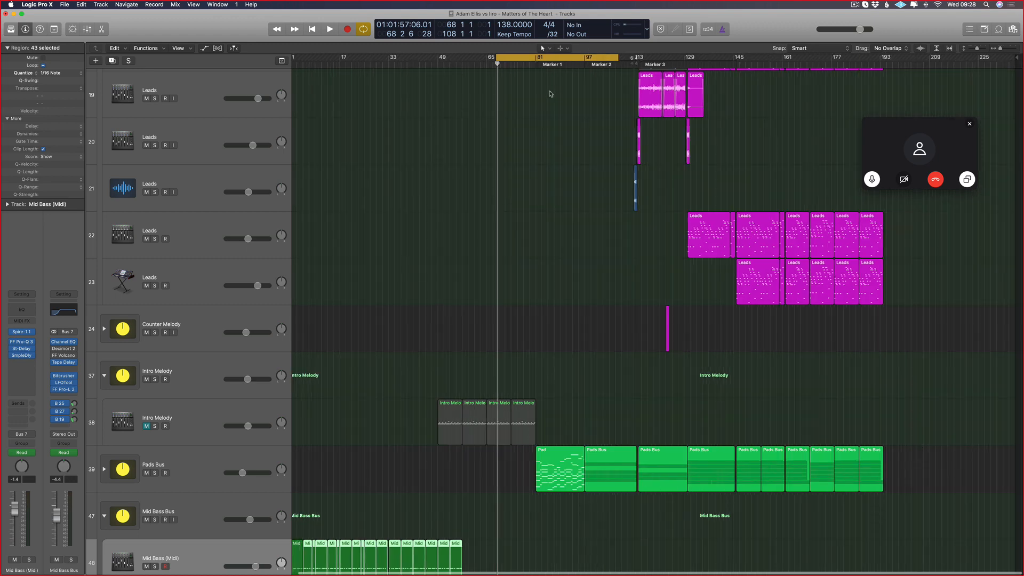
- Play the arrangement from bar 68 and review the tracks around the transition into bar 81
{"action": "key", "text": "super+Right"}
{"action": "key", "text": "super+Right"}
{"action": "key", "text": "super+Right"}
{"action": "key", "text": "super+Right"}
{"action": "scroll", "coordinate": [596, 245], "scroll_direction": "right", "scroll_amount": 9}
{"action": "scroll", "coordinate": [525, 228], "scroll_direction": "right", "scroll_amount": 2}
{"action": "key", "text": "space"}
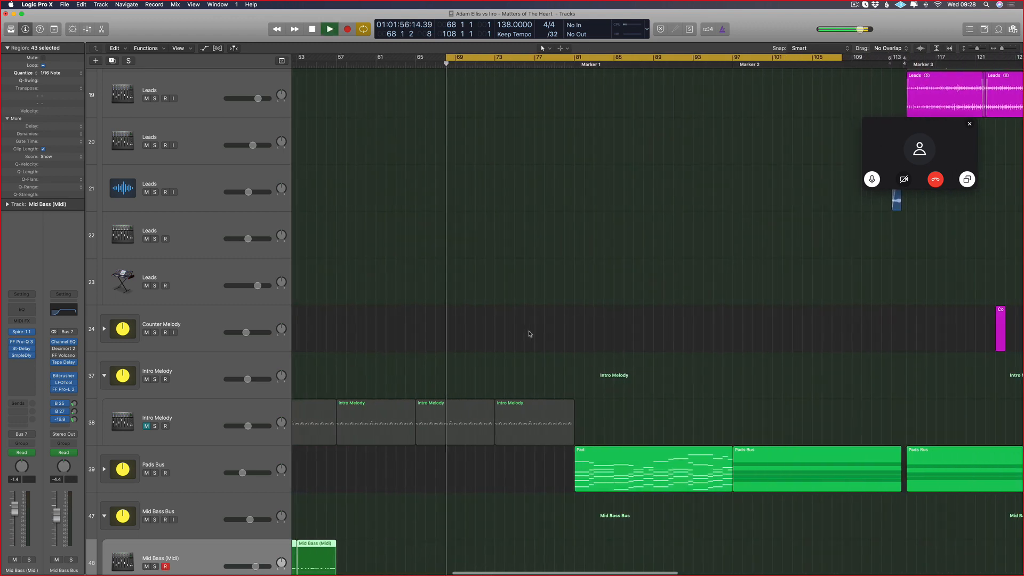
{"action": "key", "text": "super+Up"}
{"action": "scroll", "coordinate": [337, 185], "scroll_direction": "up", "scroll_amount": 10}
{"action": "scroll", "coordinate": [336, 185], "scroll_direction": "down", "scroll_amount": 15}
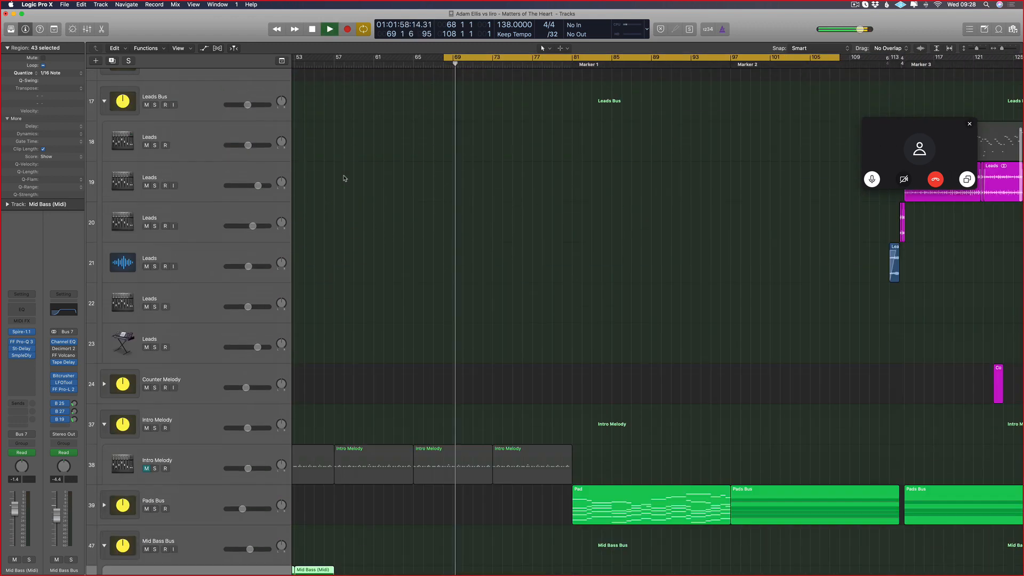
- Select the unmuted Intro Melody track and display its Spire filter cutoff automation
{"action": "left_click", "coordinate": [281, 244]}
{"action": "key", "text": "a"}
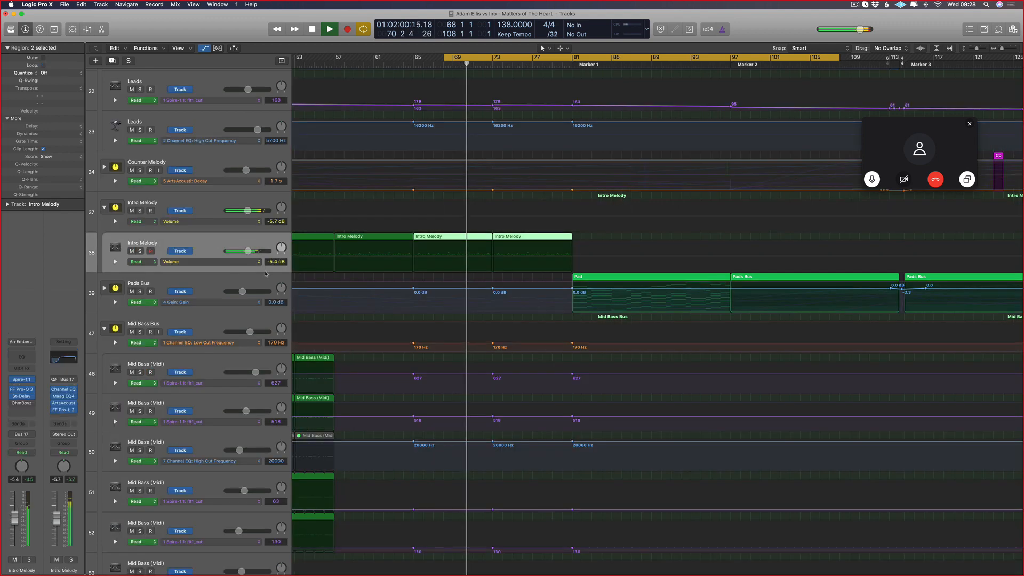
{"action": "left_click", "coordinate": [249, 263]}
{"action": "mouse_move", "coordinate": [274, 319]}
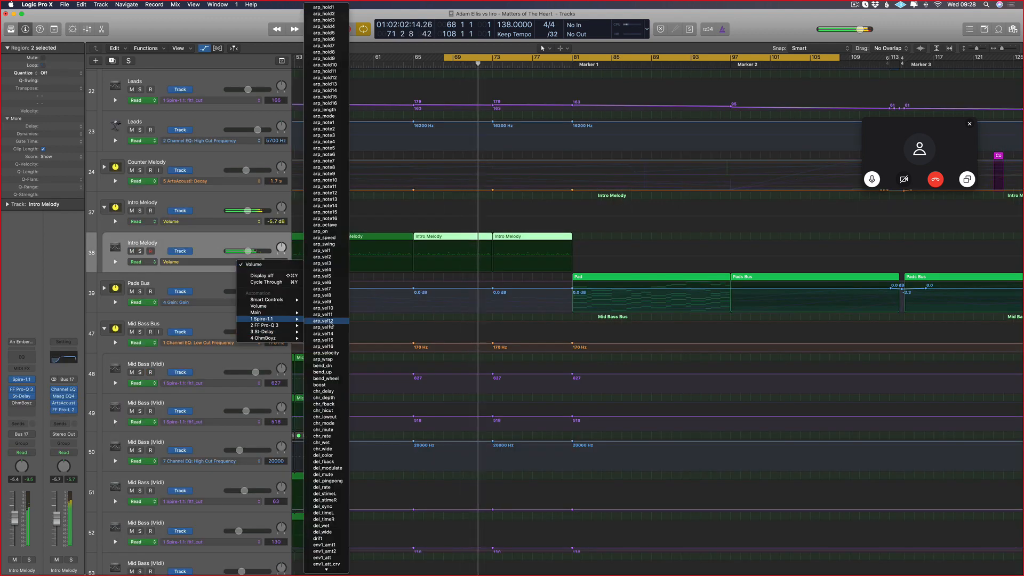
{"action": "scroll", "coordinate": [330, 324], "scroll_direction": "down", "scroll_amount": 10}
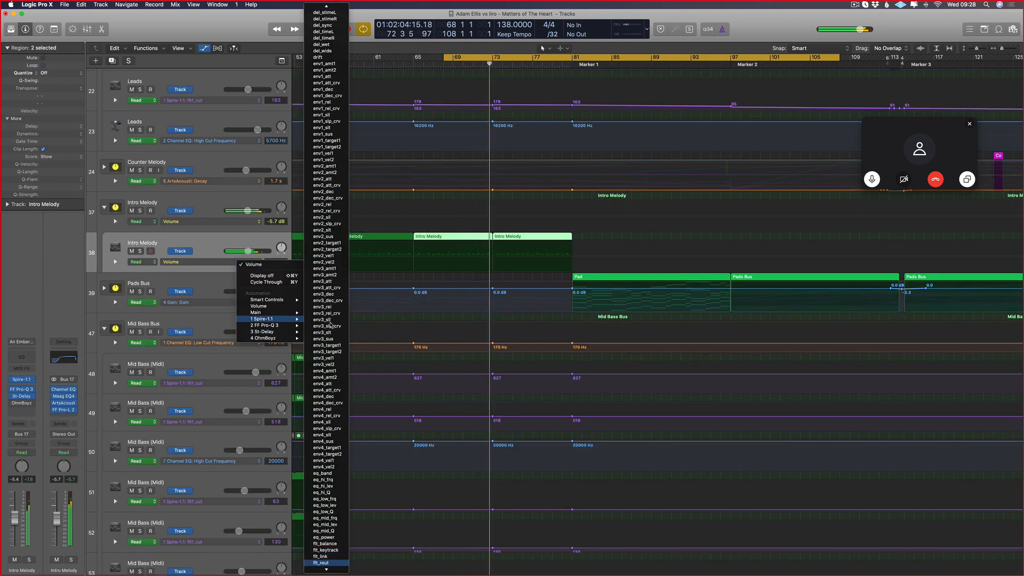
{"action": "key", "text": "Return"}
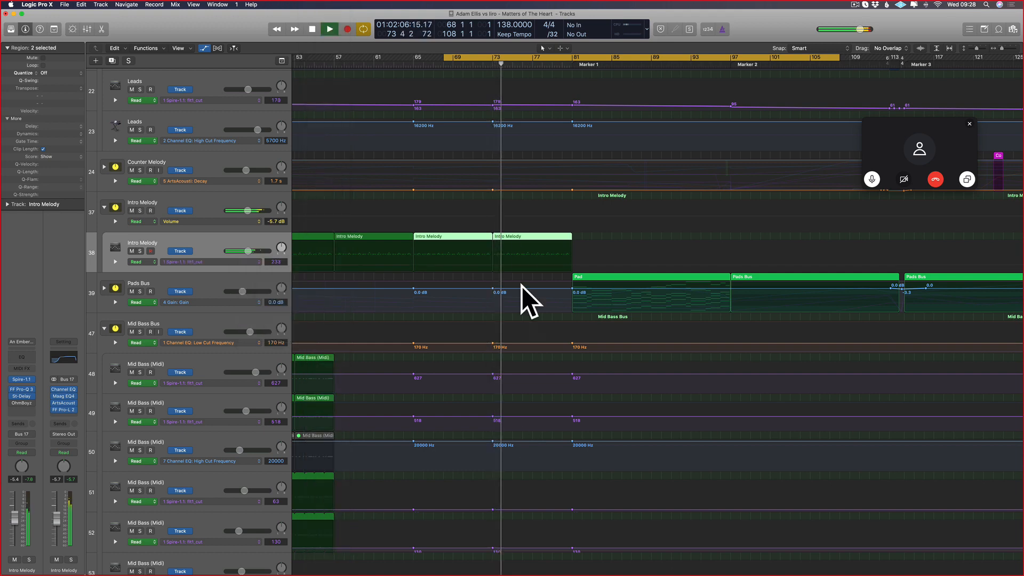
- Add cutoff automation points on the Intro Melody near bar 73 and at bar 81, lower the second slightly, and hide automation
{"action": "key", "text": "super+Right"}
{"action": "key", "text": "super+Right"}
{"action": "key", "text": "super+Right"}
{"action": "key", "text": "super+Right"}
{"action": "left_click", "coordinate": [566, 265]}
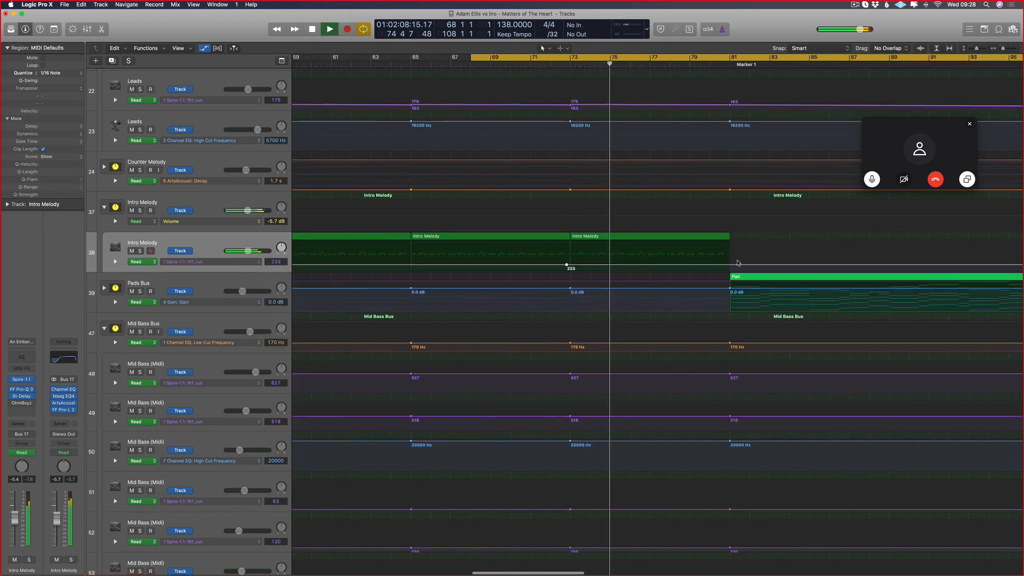
{"action": "left_click", "coordinate": [731, 265]}
{"action": "left_click_drag", "start_coordinate": [731, 266], "coordinate": [731, 270]}
{"action": "key", "text": "a"}
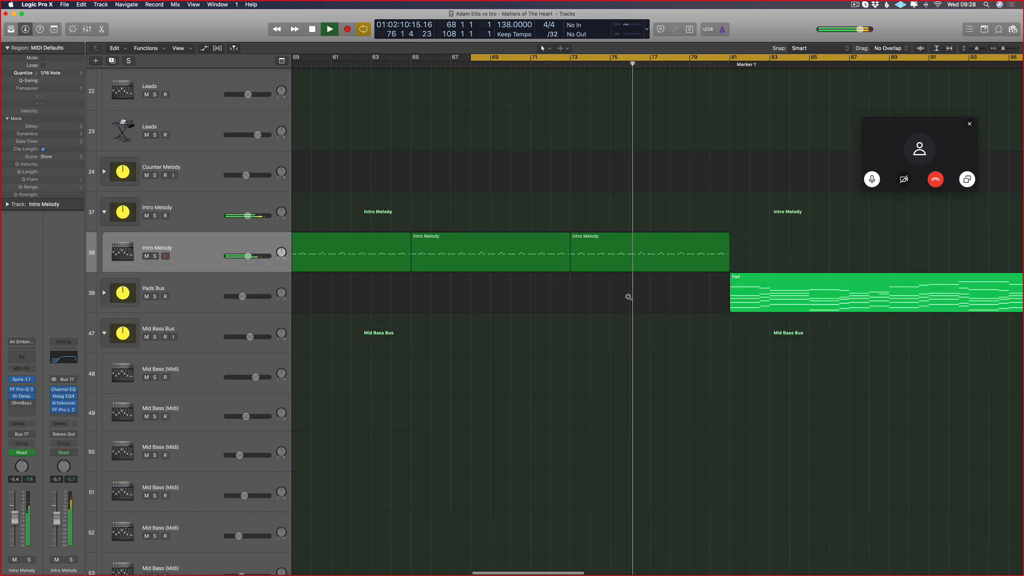
- Select the Pads Bus and expand it to show its individual pad tracks
{"action": "scroll", "coordinate": [627, 297], "scroll_direction": "right", "scroll_amount": 3}
{"action": "scroll", "coordinate": [608, 300], "scroll_direction": "up", "scroll_amount": 2}
{"action": "scroll", "coordinate": [603, 320], "scroll_direction": "right", "scroll_amount": 2}
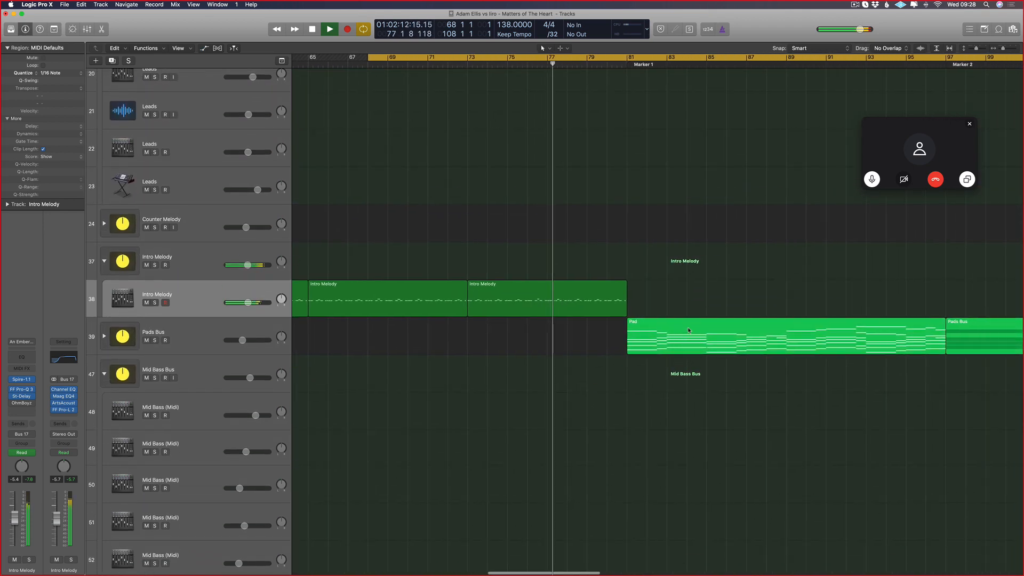
{"action": "scroll", "coordinate": [624, 340], "scroll_direction": "left", "scroll_amount": 3}
{"action": "scroll", "coordinate": [593, 333], "scroll_direction": "left", "scroll_amount": 1}
{"action": "left_click_drag", "start_coordinate": [802, 362], "coordinate": [604, 352]}
{"action": "left_click", "coordinate": [185, 340]}
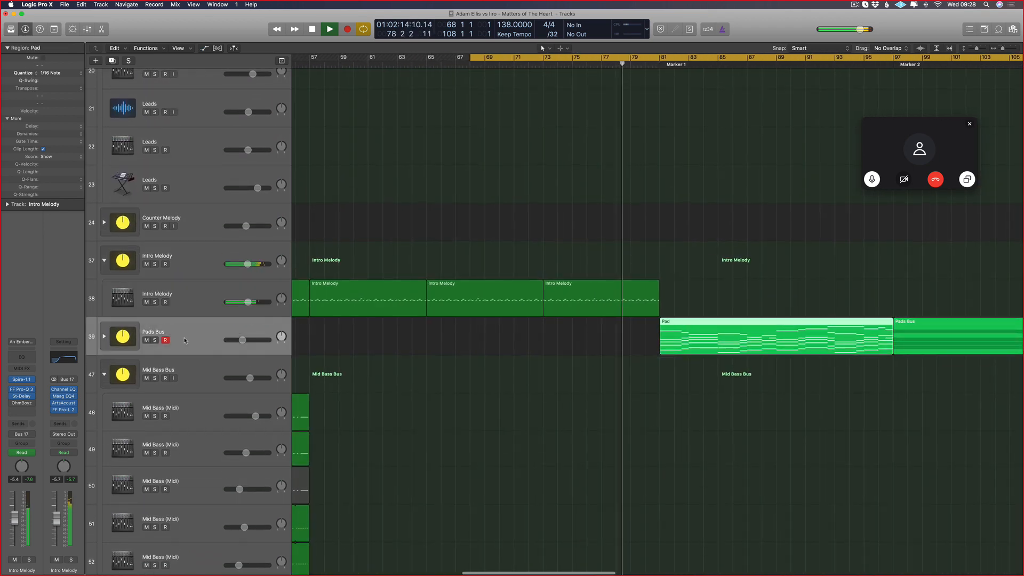
{"action": "left_click", "coordinate": [103, 338]}
{"action": "scroll", "coordinate": [459, 320], "scroll_direction": "down", "scroll_amount": 5}
{"action": "key", "text": "super+Up"}
{"action": "key", "text": "super+Up"}
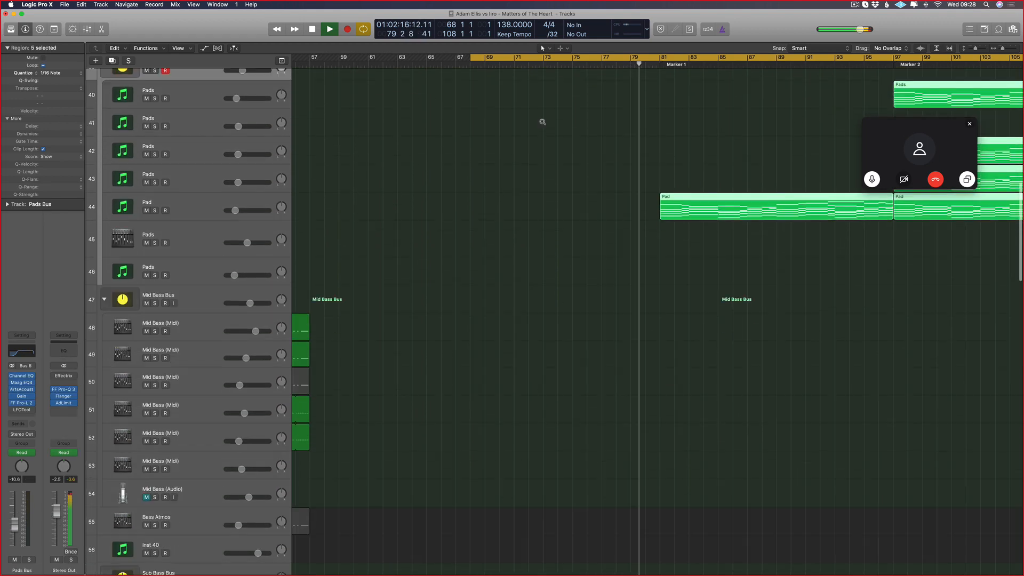
- Copy the Pads region at bar 129 on track 45 to bars 73–81
{"action": "left_click", "coordinate": [453, 64]}
{"action": "key", "text": "super+Left"}
{"action": "key", "text": "super+Left"}
{"action": "key", "text": "super+Left"}
{"action": "key", "text": "super+Left"}
{"action": "key", "text": "super+Left"}
{"action": "scroll", "coordinate": [565, 235], "scroll_direction": "left", "scroll_amount": 3}
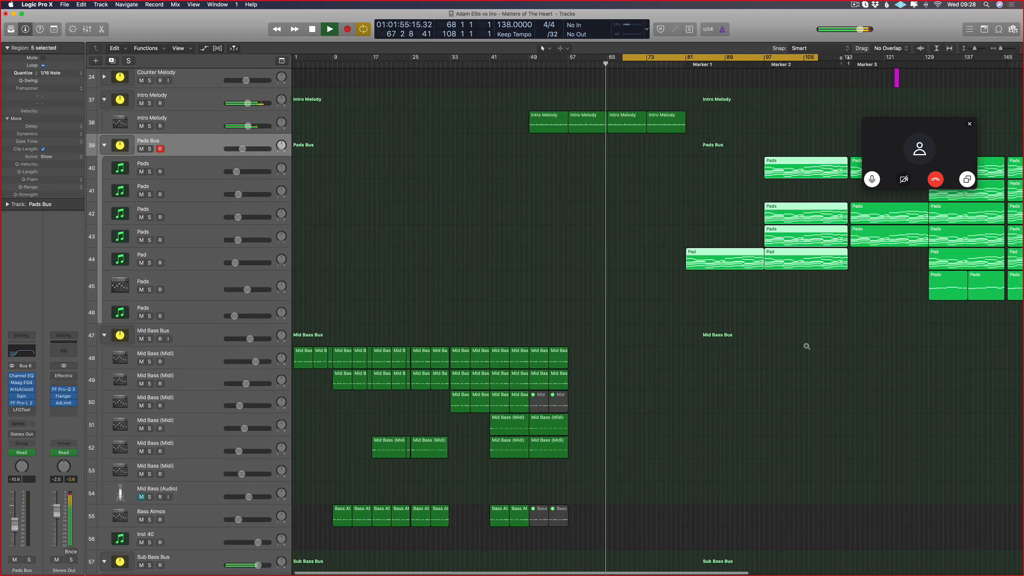
{"action": "key", "text": "super+Right"}
{"action": "scroll", "coordinate": [853, 341], "scroll_direction": "right", "scroll_amount": 2}
{"action": "scroll", "coordinate": [918, 326], "scroll_direction": "right", "scroll_amount": 1}
{"action": "left_click_drag", "start_coordinate": [898, 282], "coordinate": [556, 283]}
{"action": "key", "text": "a"}
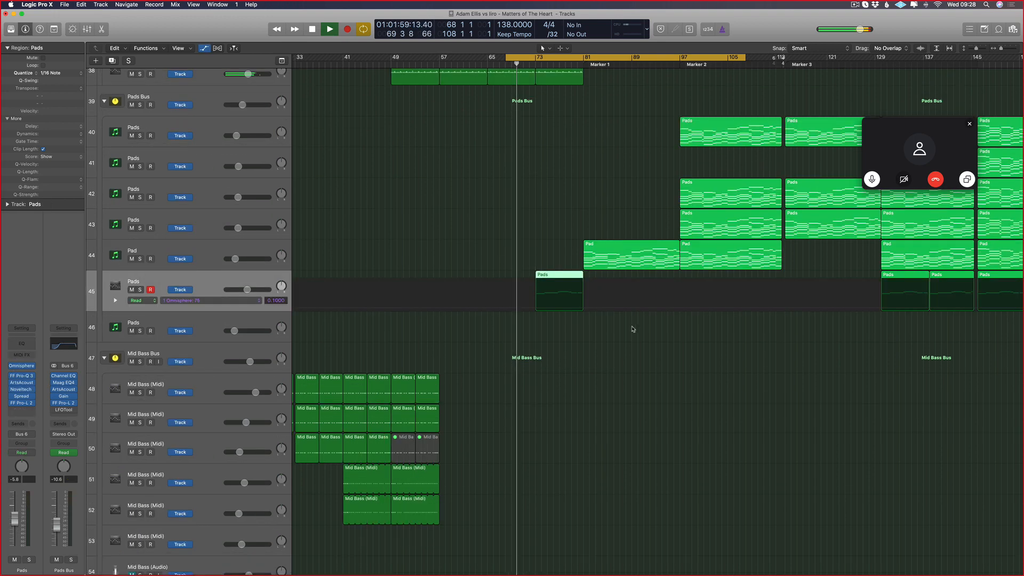
{"action": "left_click", "coordinate": [202, 308]}
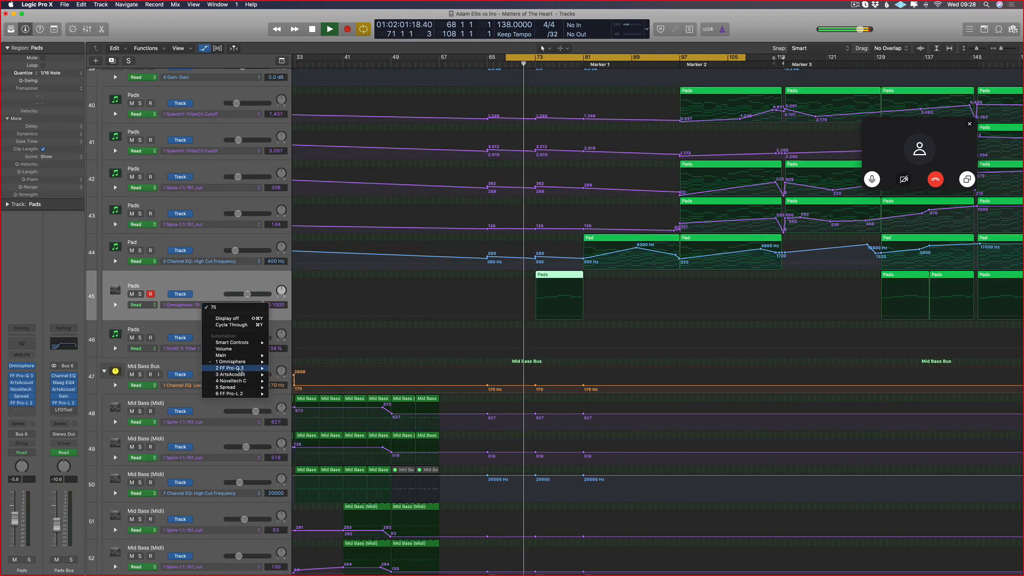
{"action": "mouse_move", "coordinate": [244, 369]}
{"action": "mouse_move", "coordinate": [290, 381]}
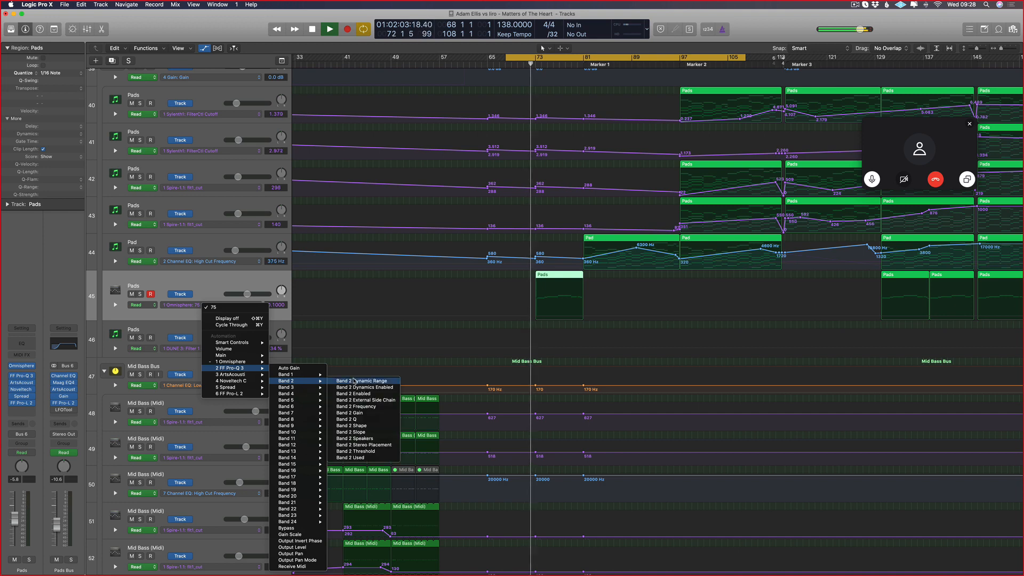
{"action": "left_click", "coordinate": [361, 413]}
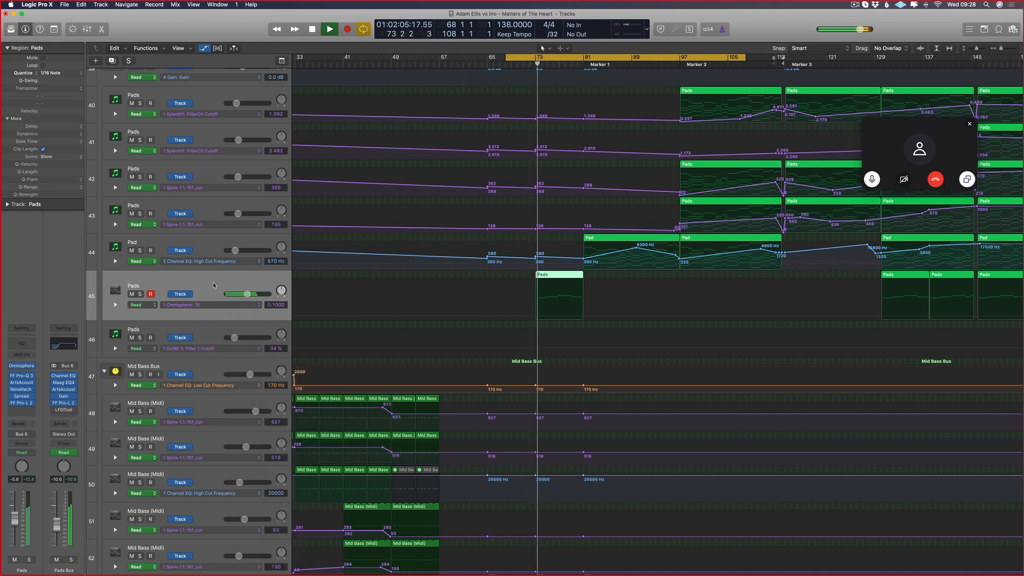
{"action": "key", "text": "a"}
- Set the cycle range to bars 73–81, open the copied Pads region in the Piano Roll and stop playback
{"action": "scroll", "coordinate": [512, 317], "scroll_direction": "up", "scroll_amount": 3}
{"action": "scroll", "coordinate": [513, 316], "scroll_direction": "up", "scroll_amount": 5}
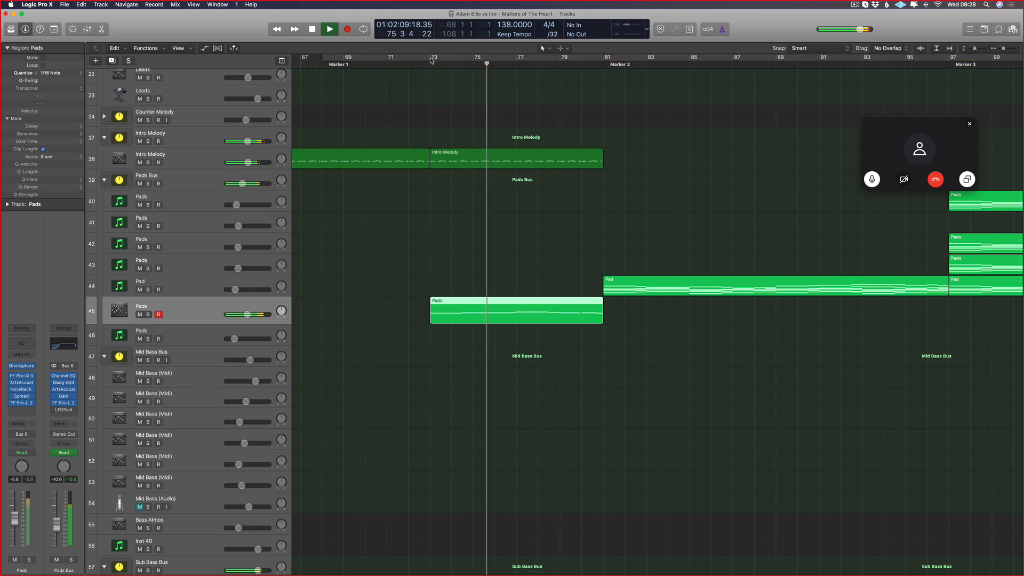
{"action": "scroll", "coordinate": [477, 277], "scroll_direction": "down", "scroll_amount": 4}
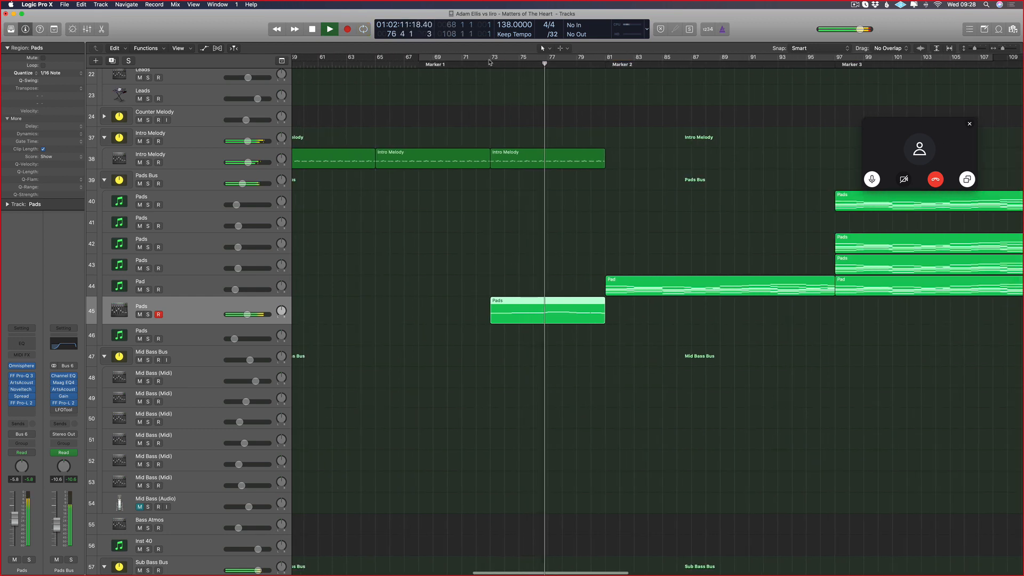
{"action": "left_click_drag", "start_coordinate": [488, 57], "coordinate": [589, 57]}
{"action": "left_click_drag", "start_coordinate": [490, 58], "coordinate": [607, 57]}
{"action": "double_click", "coordinate": [558, 315]}
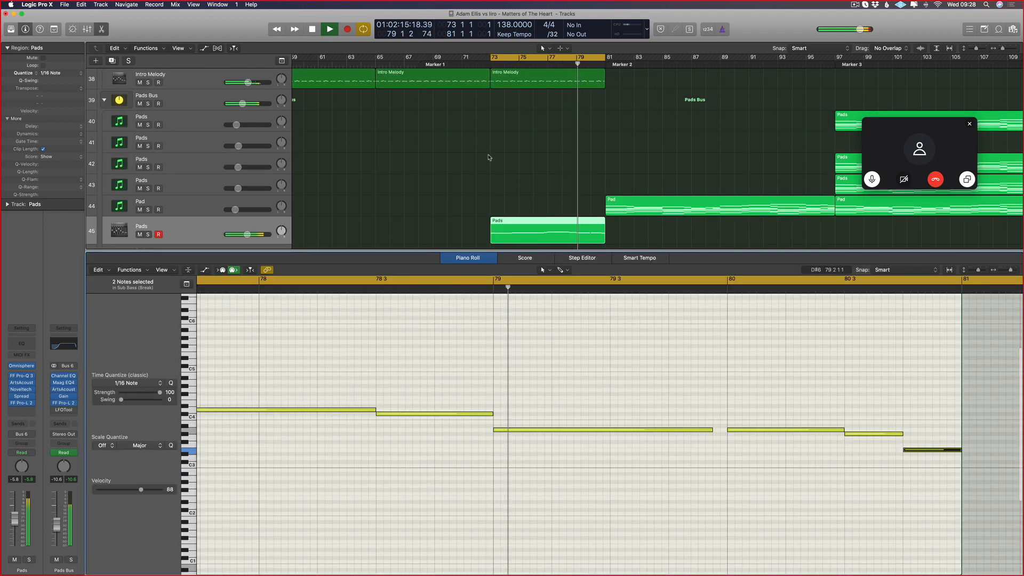
{"action": "key", "text": "space"}
- Copy the Pads region to bars 65–73, set the cycle range to bars 65–82 and close the Piano Roll
{"action": "left_click_drag", "start_coordinate": [516, 236], "coordinate": [403, 237]}
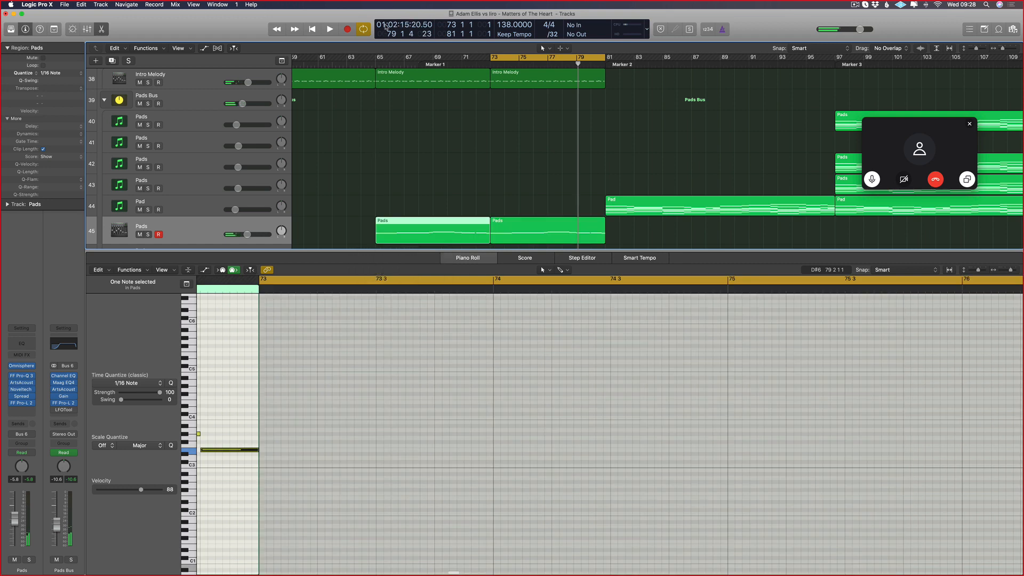
{"action": "left_click_drag", "start_coordinate": [377, 57], "coordinate": [620, 89]}
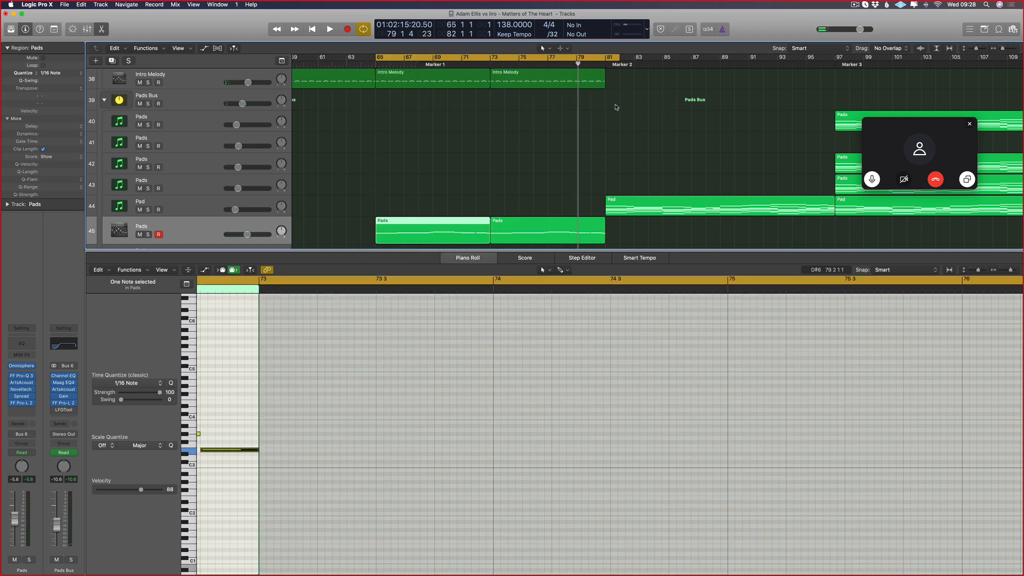
{"action": "key", "text": "e"}
- Join the two neighbouring Pads regions on track 45 into one region spanning bars 65–81
{"action": "scroll", "coordinate": [763, 159], "scroll_direction": "up", "scroll_amount": 2}
{"action": "scroll", "coordinate": [764, 159], "scroll_direction": "right", "scroll_amount": 12}
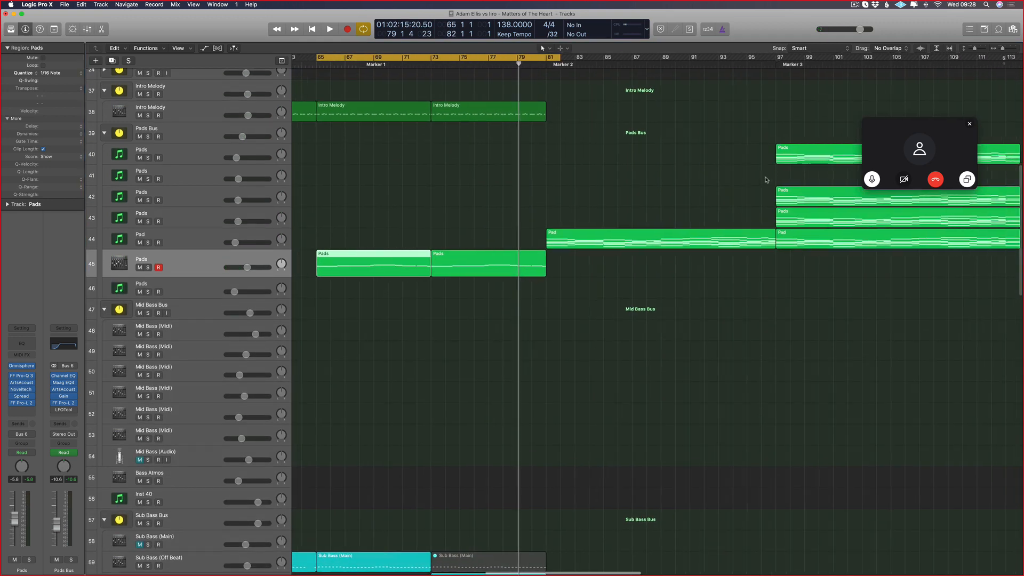
{"action": "scroll", "coordinate": [630, 174], "scroll_direction": "down", "scroll_amount": 3}
{"action": "scroll", "coordinate": [528, 197], "scroll_direction": "left", "scroll_amount": 8}
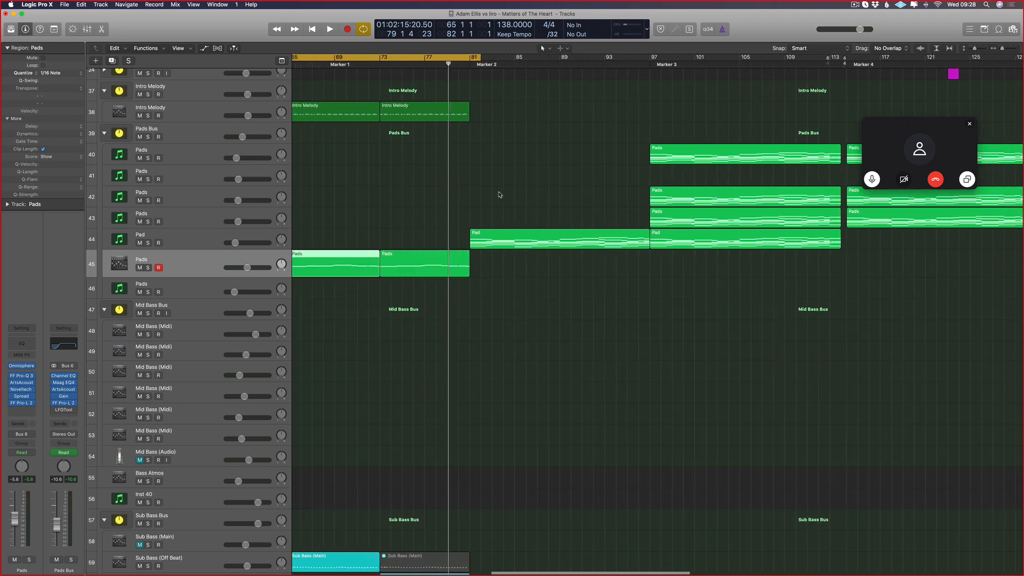
{"action": "left_click_drag", "start_coordinate": [541, 291], "coordinate": [393, 257]}
{"action": "right_click", "coordinate": [375, 264]}
{"action": "left_click", "coordinate": [377, 266]}
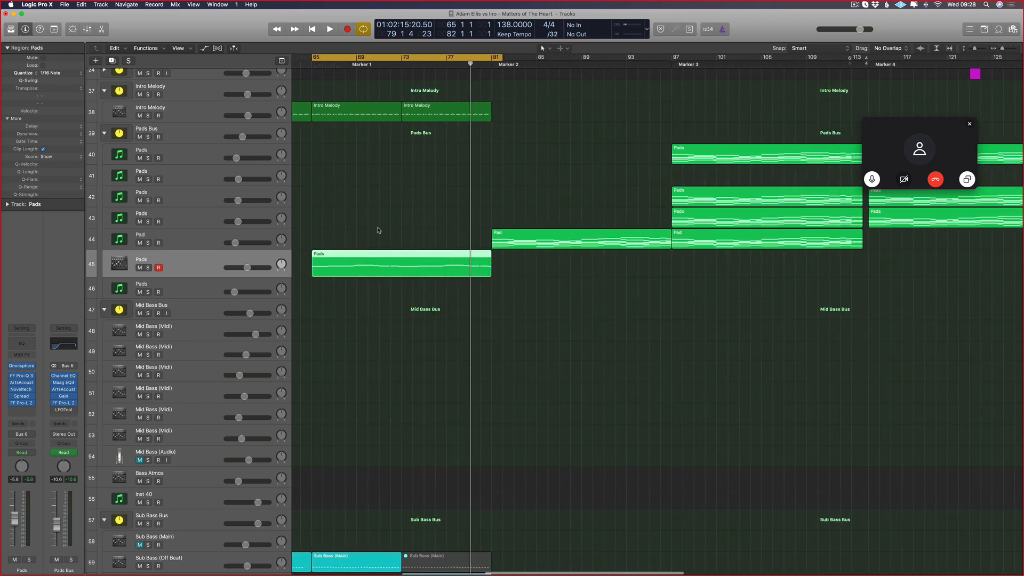
- Open the joined Pads region in the Piano Roll and play it from bar 65
{"action": "double_click", "coordinate": [374, 270]}
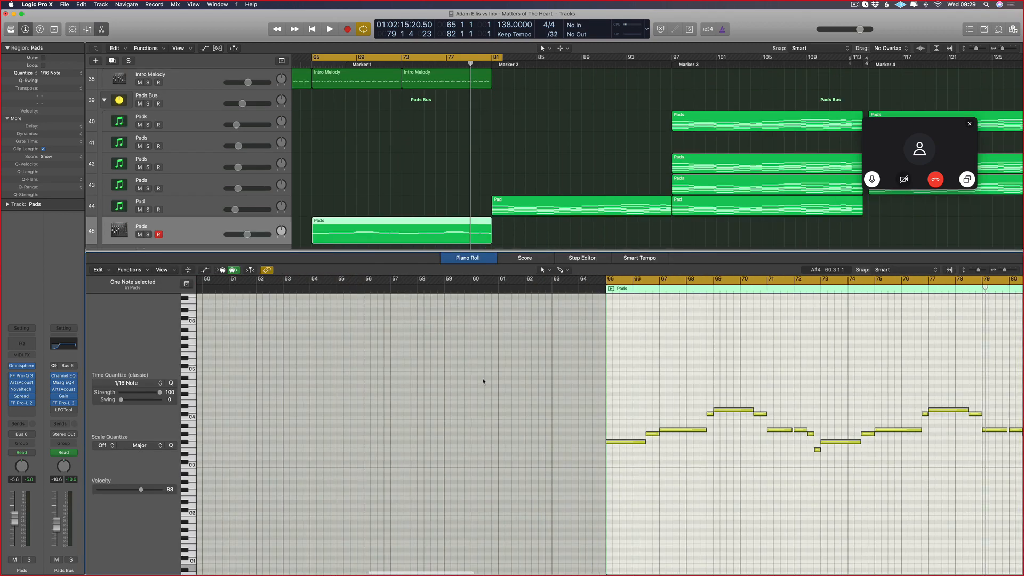
{"action": "scroll", "coordinate": [480, 379], "scroll_direction": "left", "scroll_amount": 7}
{"action": "scroll", "coordinate": [464, 392], "scroll_direction": "down", "scroll_amount": 4}
{"action": "scroll", "coordinate": [457, 402], "scroll_direction": "left", "scroll_amount": 1}
{"action": "key", "text": "space"}
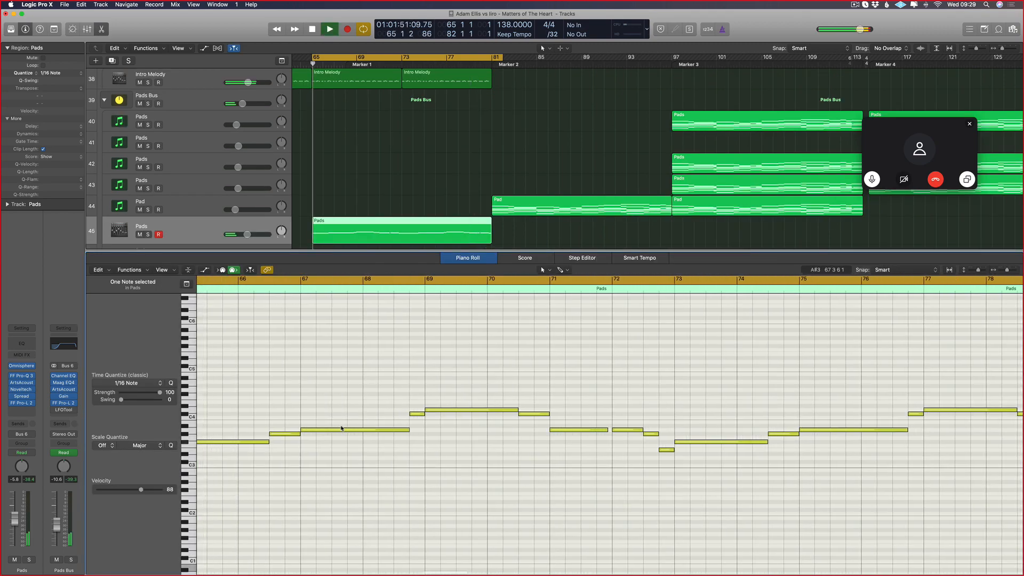
{"action": "scroll", "coordinate": [404, 408], "scroll_direction": "down", "scroll_amount": 4}
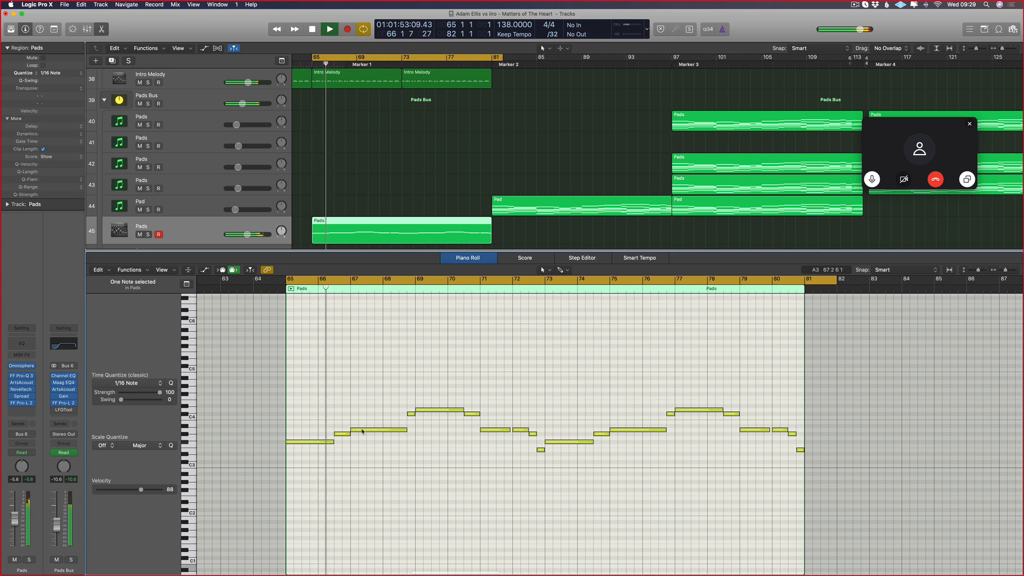
- Delete the three notes between bars 66 and 69 and extend the region's first note to bar 69
{"action": "left_click_drag", "start_coordinate": [343, 403], "coordinate": [411, 441]}
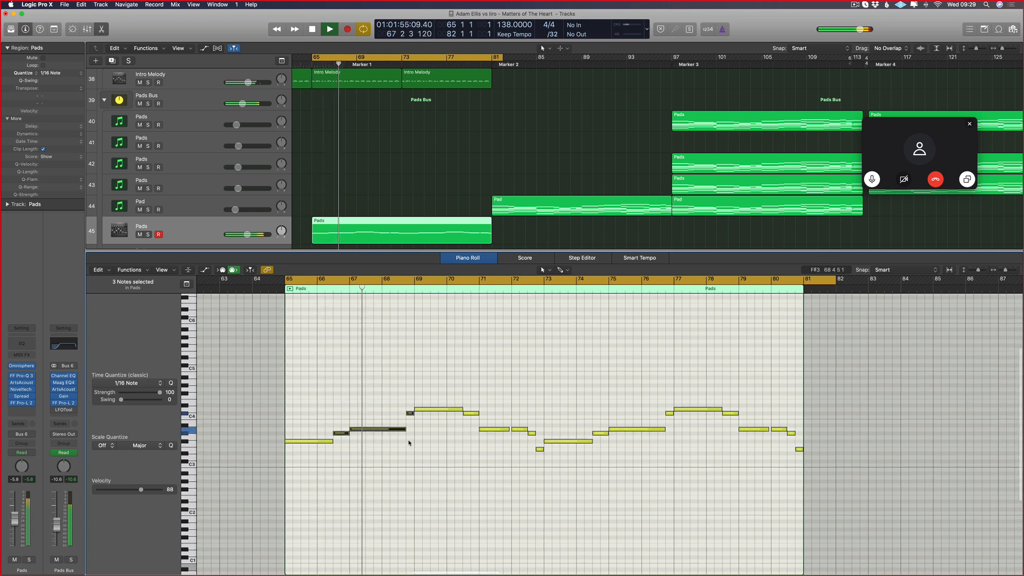
{"action": "key", "text": "Delete"}
{"action": "left_click_drag", "start_coordinate": [332, 441], "coordinate": [414, 441]}
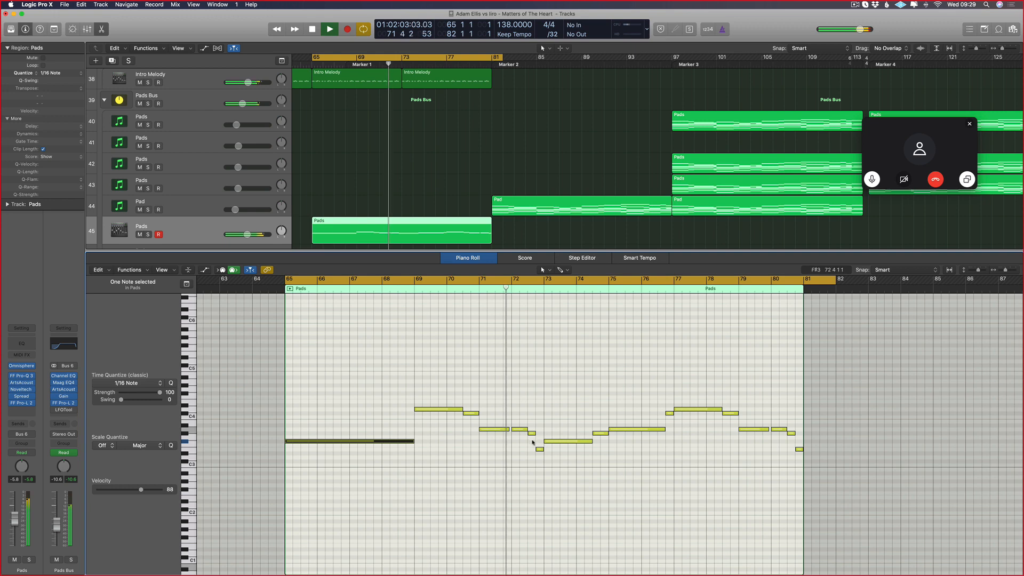
- Remove the short passing notes between bars 72 and 77 and lengthen the remaining held notes to bars 73, 75 and 77
{"action": "left_click_drag", "start_coordinate": [520, 424], "coordinate": [673, 428]}
{"action": "key", "text": "Delete"}
{"action": "left_click", "coordinate": [669, 413]}
{"action": "key", "text": "Delete"}
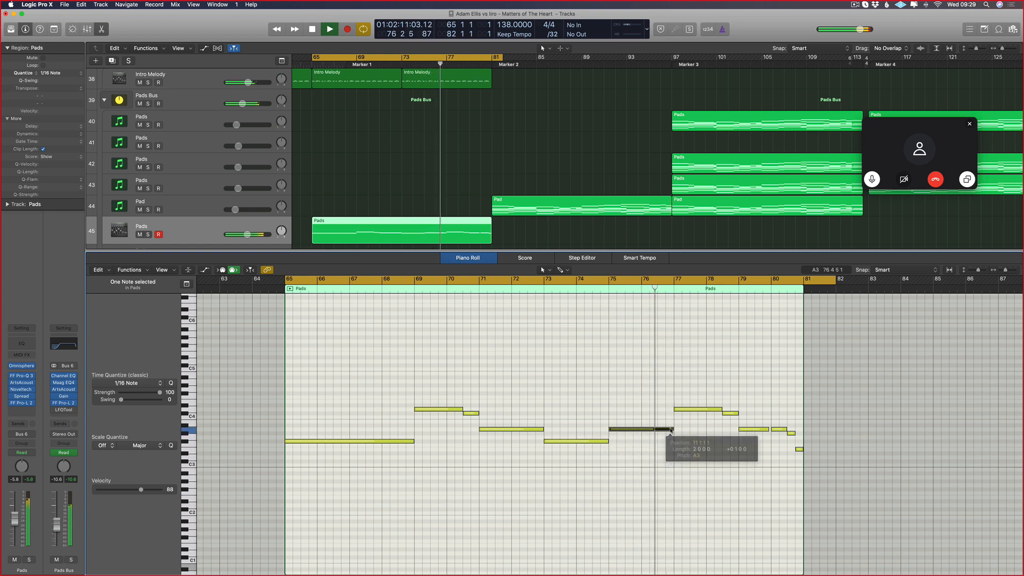
- Delete the three short notes from bar 80 to the end of the Pads region
{"action": "left_click_drag", "start_coordinate": [782, 425], "coordinate": [799, 462]}
{"action": "key", "text": "Delete"}
{"action": "key", "text": "Delete"}
{"action": "key", "text": "Delete"}
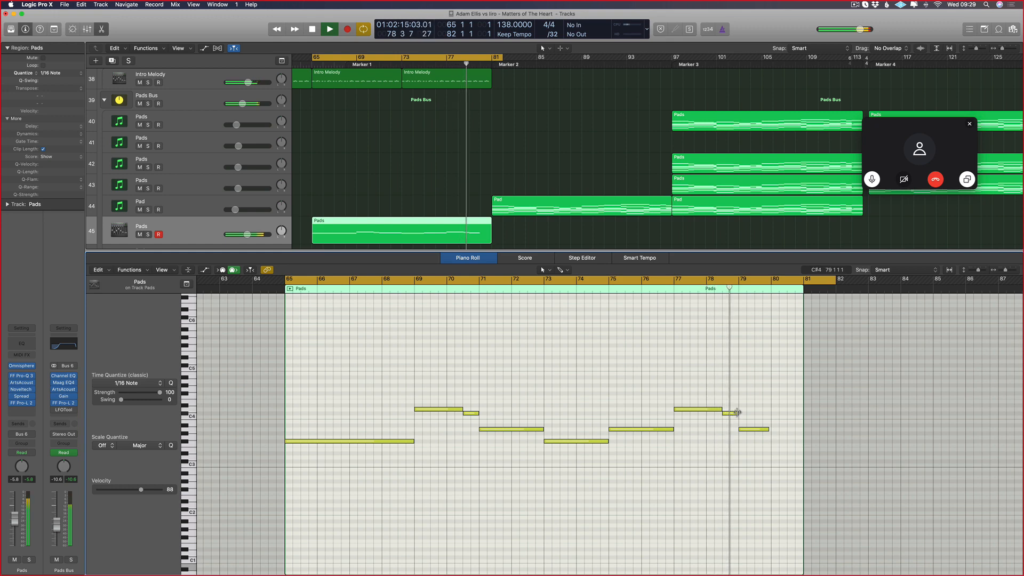
- Delete the short note before bar 79 in the Pads region, and extend the notes around it to end at bars 79 and 81
{"action": "left_click", "coordinate": [731, 413]}
{"action": "key", "text": "Delete"}
{"action": "left_click_drag", "start_coordinate": [720, 409], "coordinate": [803, 429]}
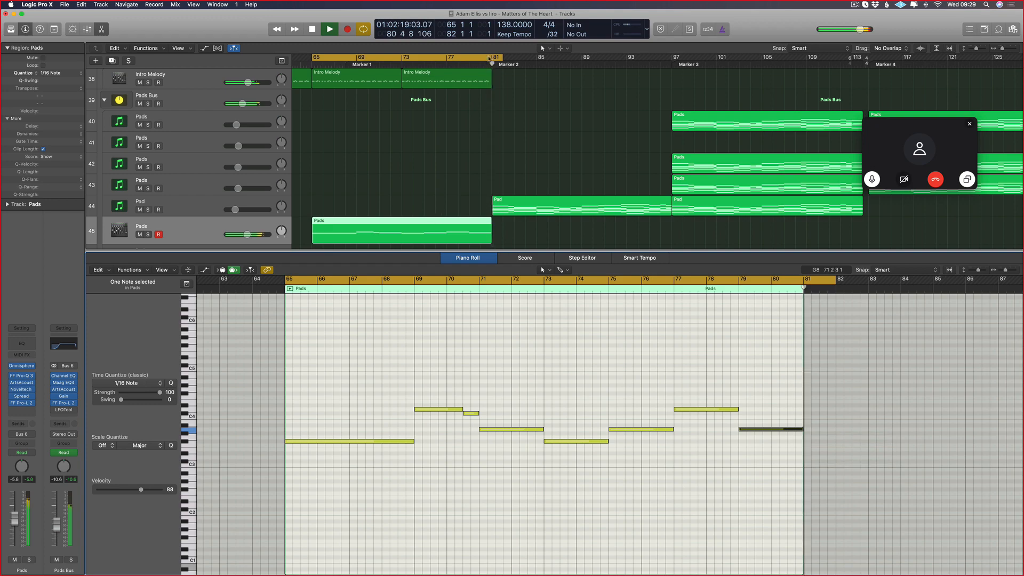
{"action": "scroll", "coordinate": [435, 140], "scroll_direction": "down", "scroll_amount": 10}
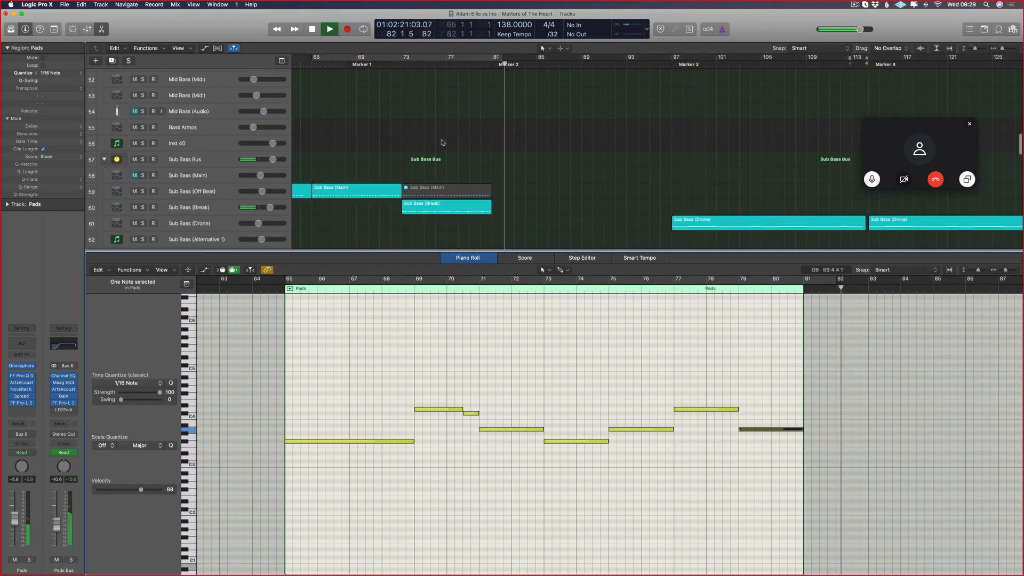
{"action": "key", "text": "p"}
- Play the arrangement from about bar 60 to hear the edited Pads part in context
{"action": "scroll", "coordinate": [542, 128], "scroll_direction": "left", "scroll_amount": 4}
{"action": "scroll", "coordinate": [542, 128], "scroll_direction": "up", "scroll_amount": 12}
{"action": "key", "text": "space"}
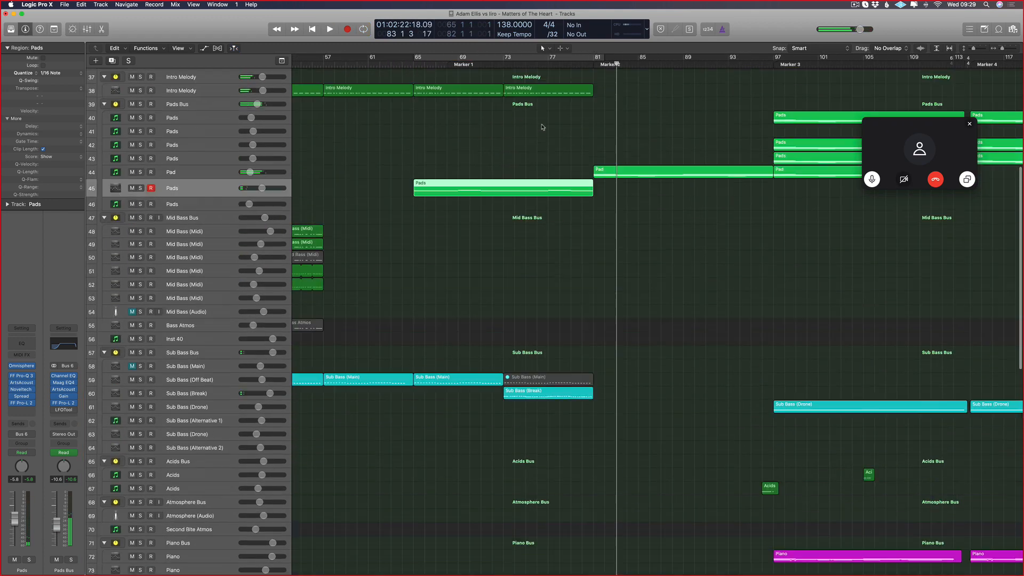
{"action": "left_click", "coordinate": [356, 59]}
{"action": "key", "text": "space"}
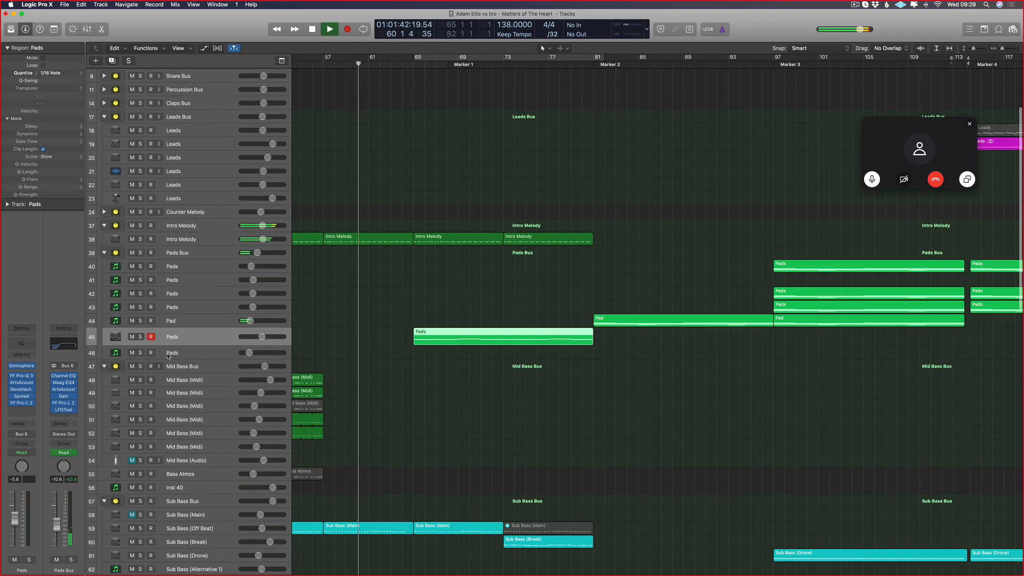
- Open the FF Pro-Q 3 on the Pads track and display its Band 2 Frequency automation
{"action": "left_click", "coordinate": [22, 375]}
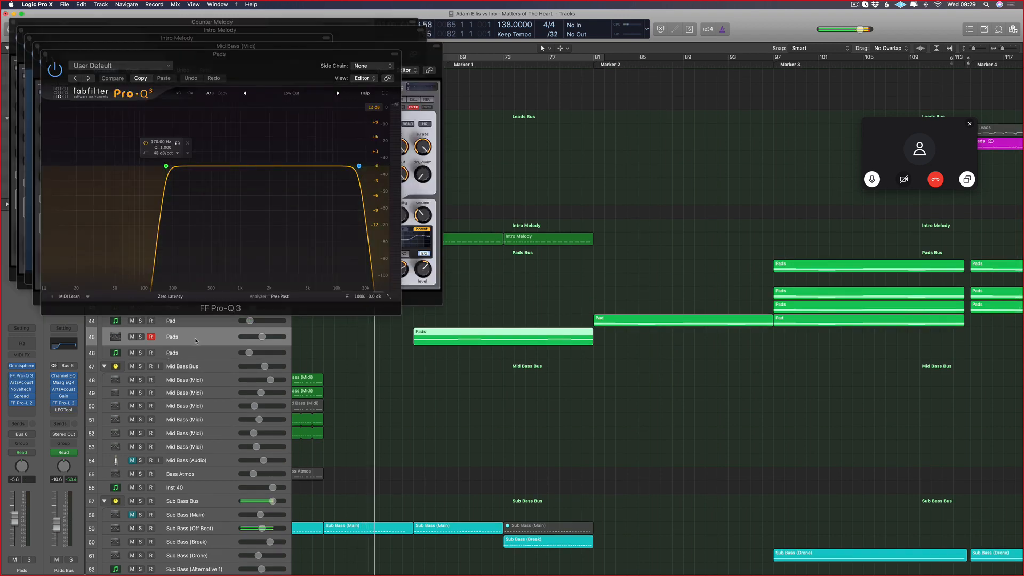
{"action": "key", "text": "a"}
{"action": "left_click", "coordinate": [208, 363]}
{"action": "mouse_move", "coordinate": [240, 427]}
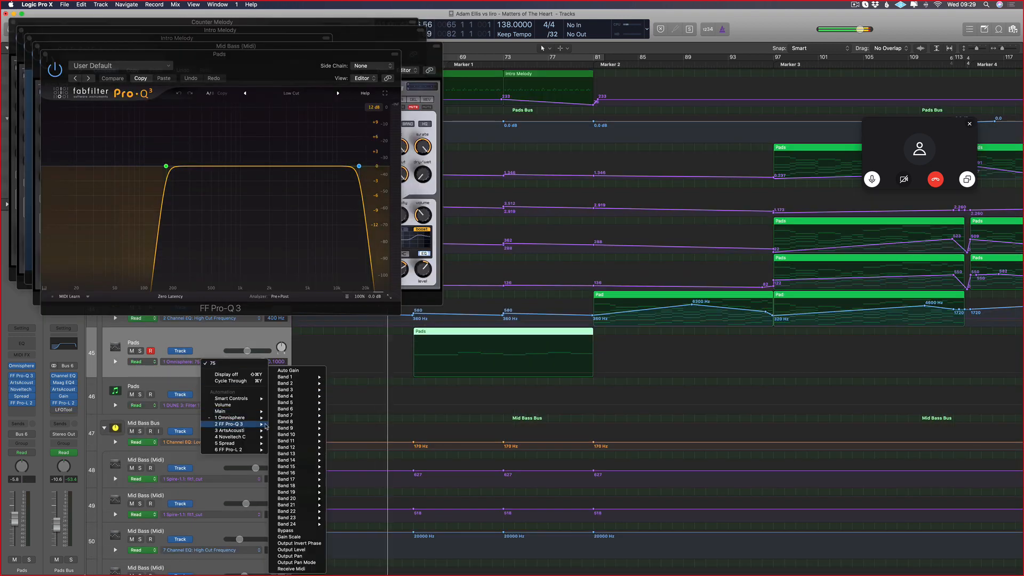
{"action": "mouse_move", "coordinate": [303, 384]}
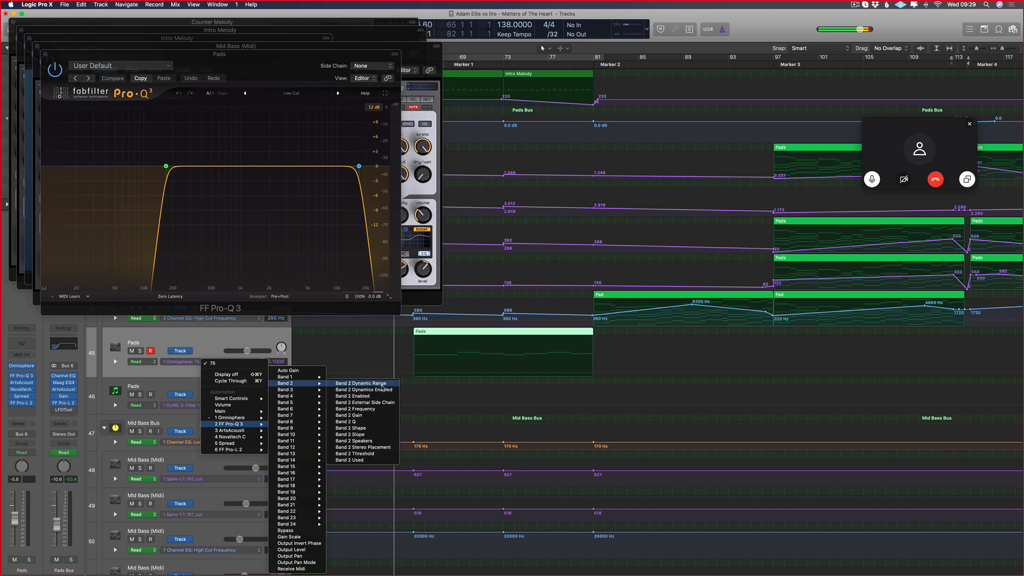
{"action": "left_click", "coordinate": [372, 408]}
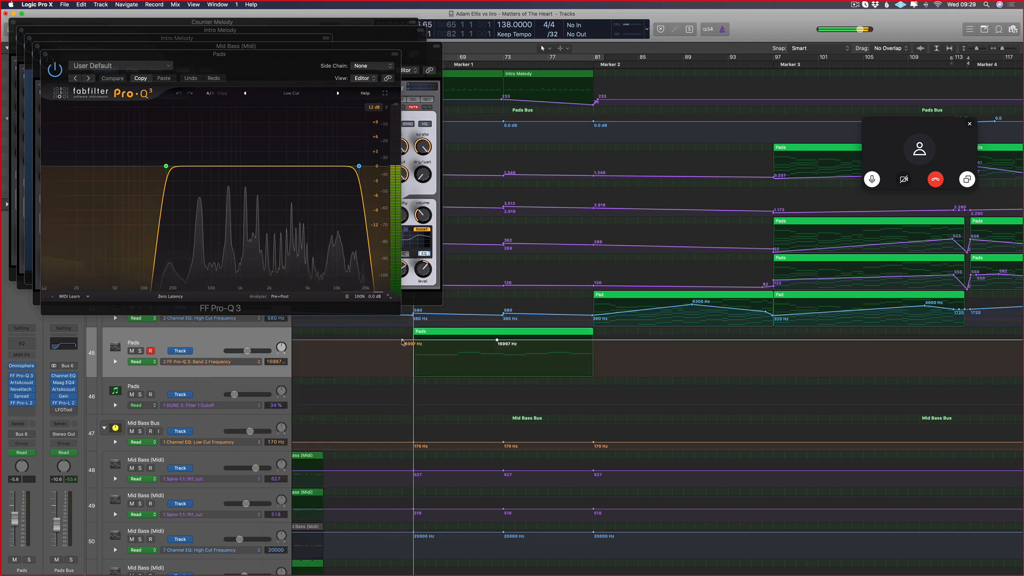
- Shape the Pads filter automation to drop to about 2619 Hz before bar 65 and rise to 16997 Hz just after bar 74
{"action": "left_click_drag", "start_coordinate": [401, 340], "coordinate": [402, 350]}
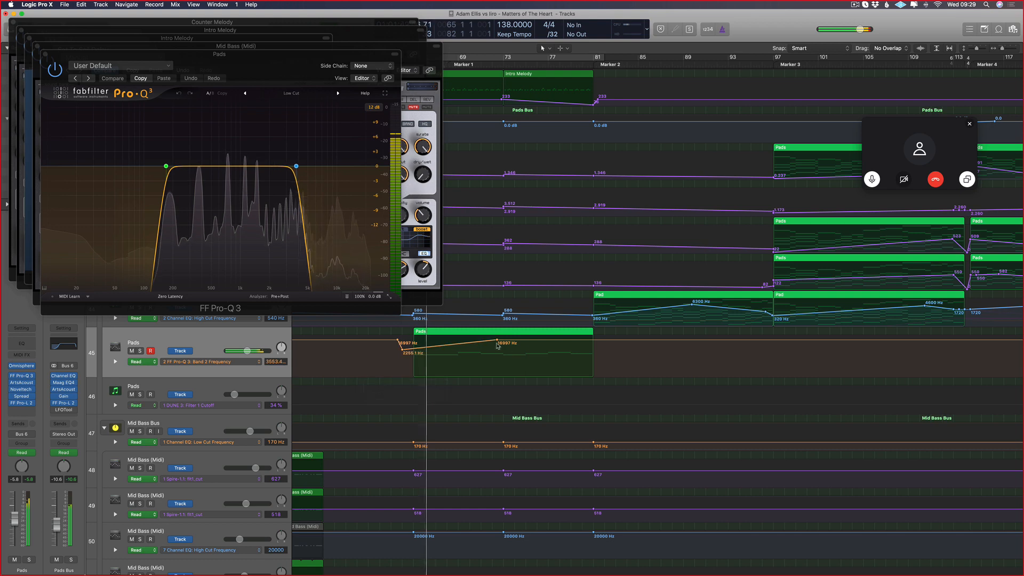
{"action": "left_click_drag", "start_coordinate": [497, 339], "coordinate": [518, 340]}
{"action": "left_click_drag", "start_coordinate": [402, 353], "coordinate": [403, 356]}
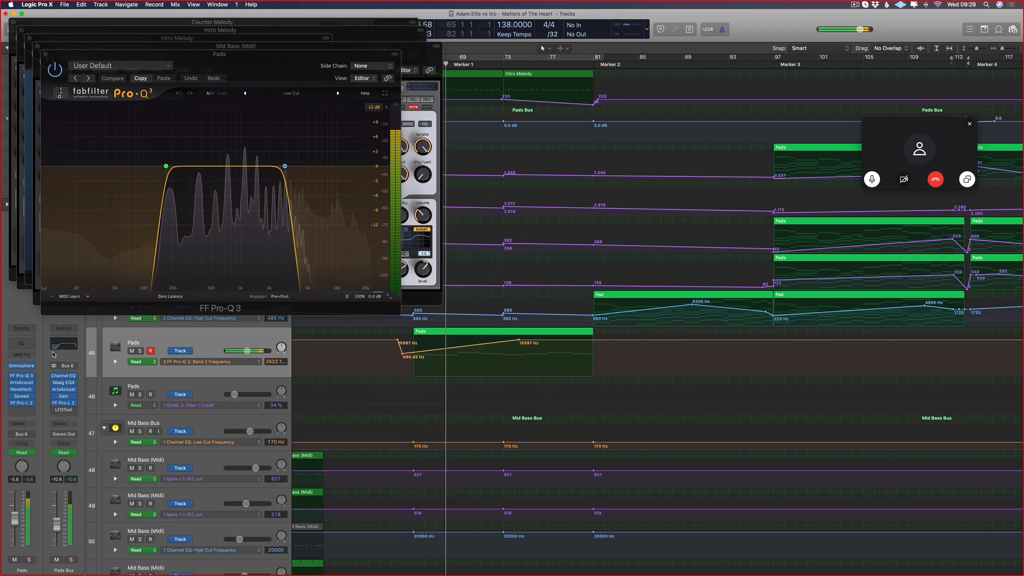
{"action": "left_click", "coordinate": [24, 412]}
{"action": "left_click", "coordinate": [25, 404]}
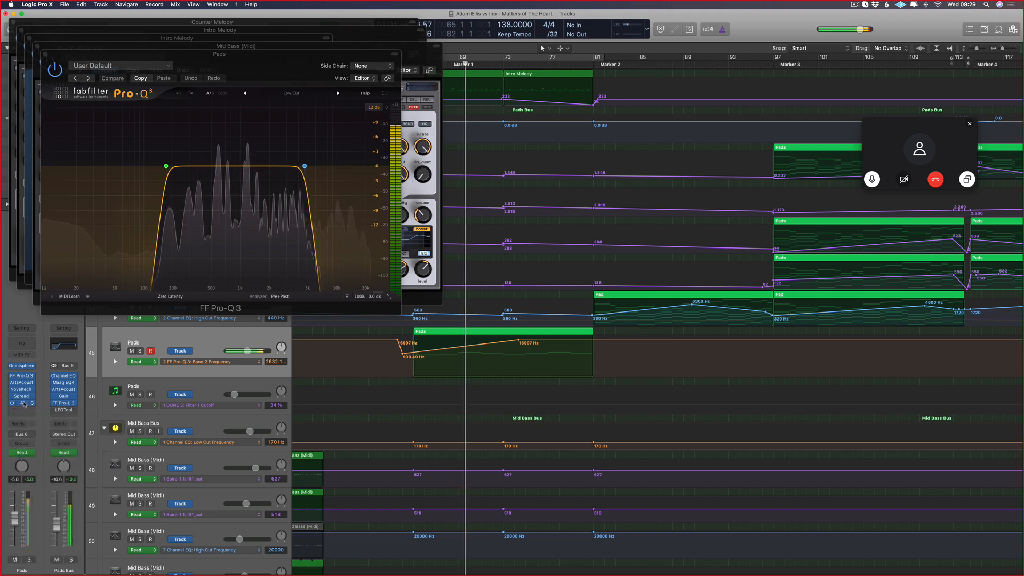
{"action": "left_click_drag", "start_coordinate": [402, 354], "coordinate": [402, 348]}
{"action": "left_click", "coordinate": [518, 339]}
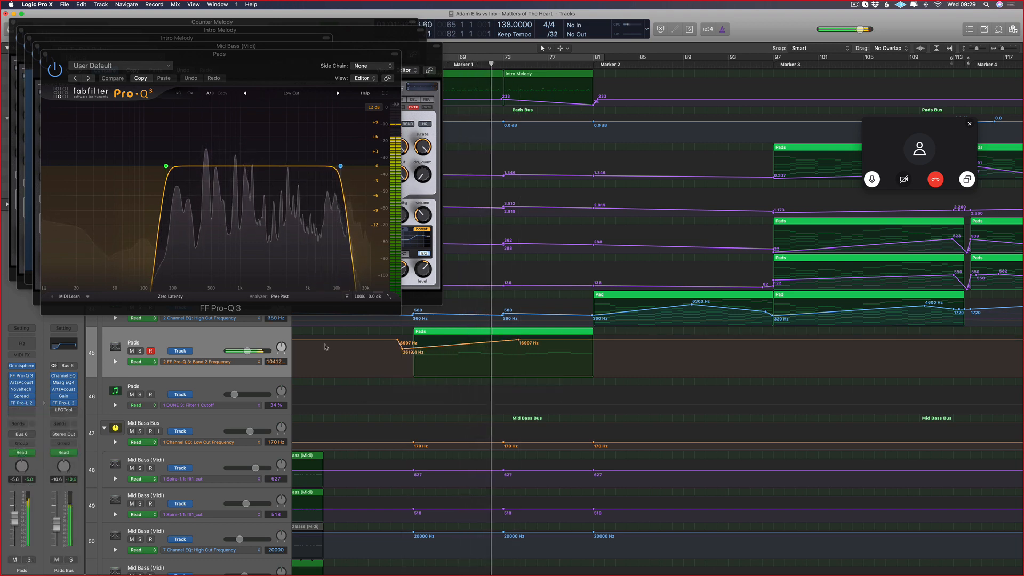
- Hide the plug-in windows and track automation, listen to the filtered Pads up to about bar 83, and stop playback
{"action": "key", "text": "a"}
{"action": "key", "text": "v"}
{"action": "key", "text": "a"}
{"action": "scroll", "coordinate": [448, 217], "scroll_direction": "up", "scroll_amount": 5}
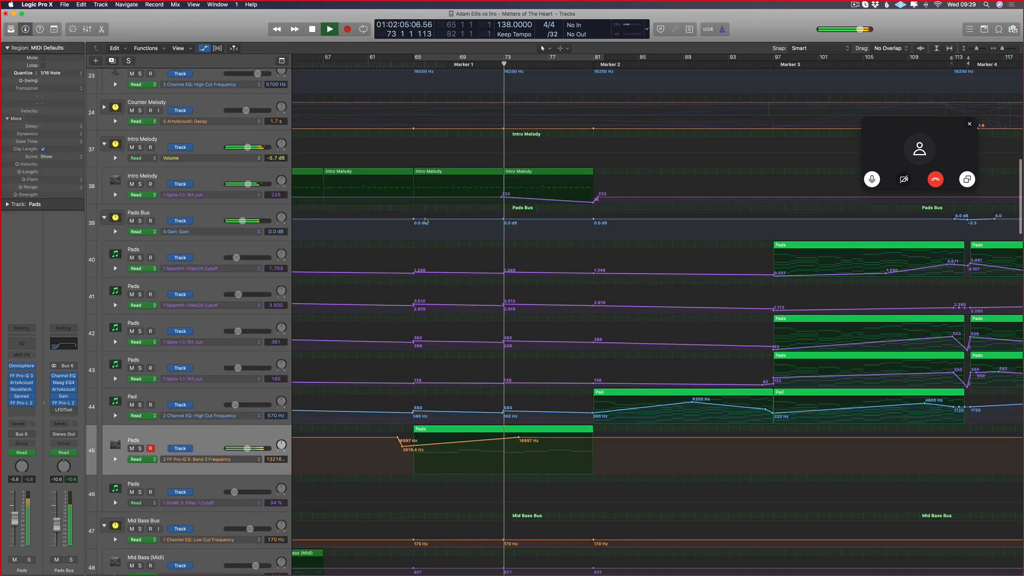
{"action": "key", "text": "a"}
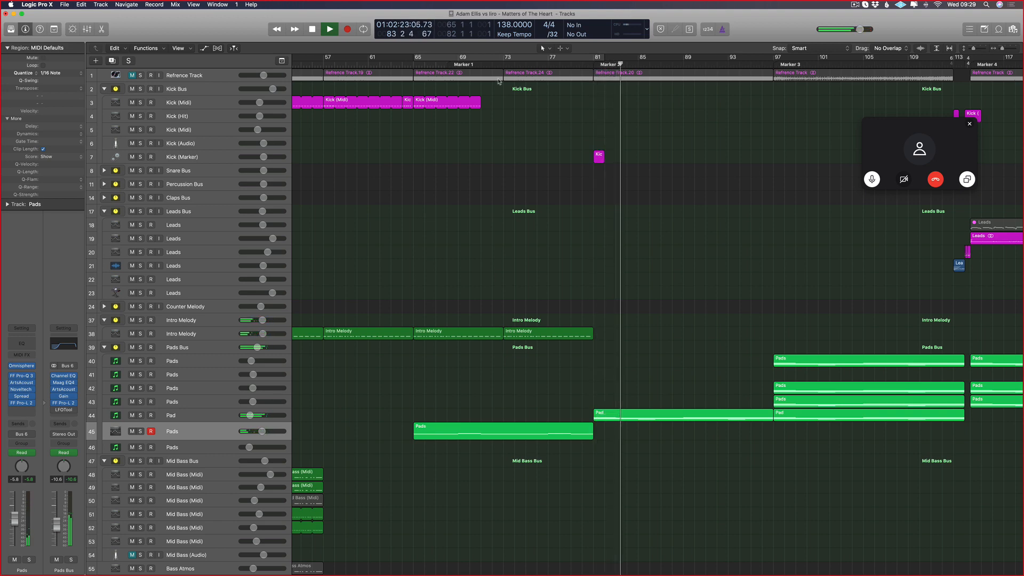
{"action": "key", "text": "space"}
- Look over the arrangement's bass, melody, pads and leads regions before and after Marker 2
{"action": "scroll", "coordinate": [576, 127], "scroll_direction": "left", "scroll_amount": 5}
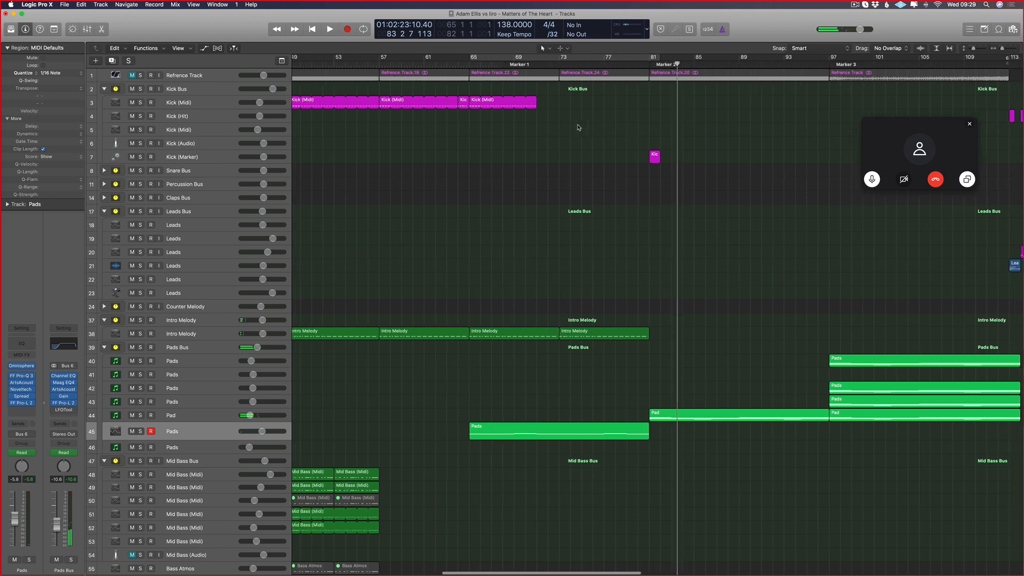
{"action": "scroll", "coordinate": [415, 266], "scroll_direction": "down", "scroll_amount": 6}
{"action": "scroll", "coordinate": [426, 219], "scroll_direction": "left", "scroll_amount": 8}
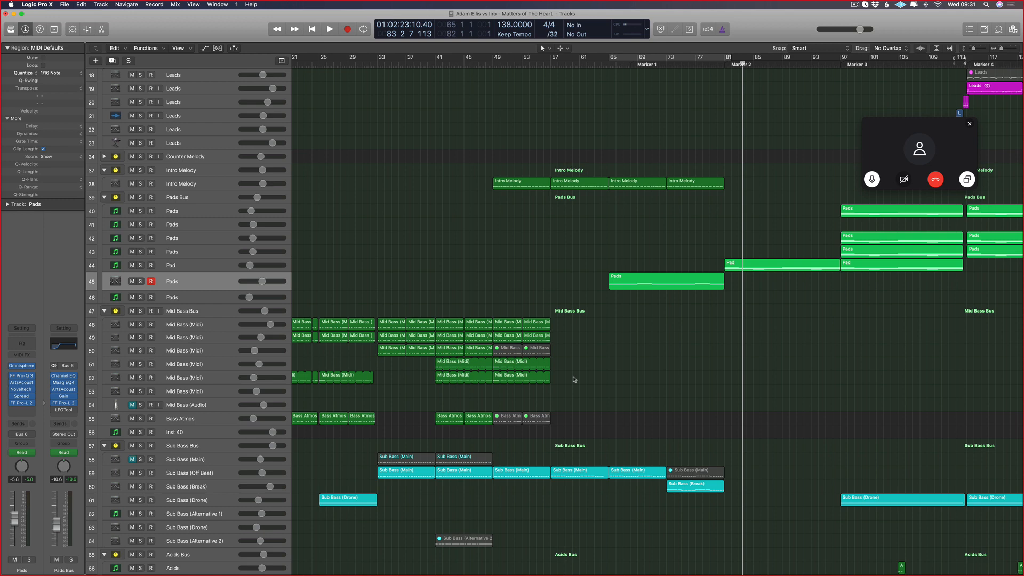
{"action": "scroll", "coordinate": [574, 379], "scroll_direction": "right", "scroll_amount": 10}
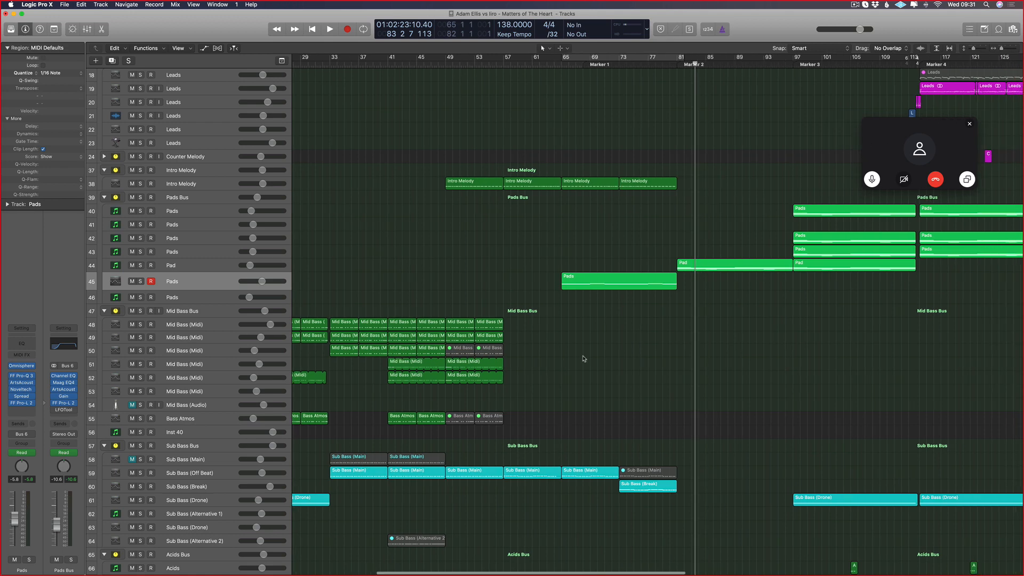
{"action": "scroll", "coordinate": [583, 359], "scroll_direction": "up", "scroll_amount": 5}
{"action": "scroll", "coordinate": [602, 263], "scroll_direction": "right", "scroll_amount": 4}
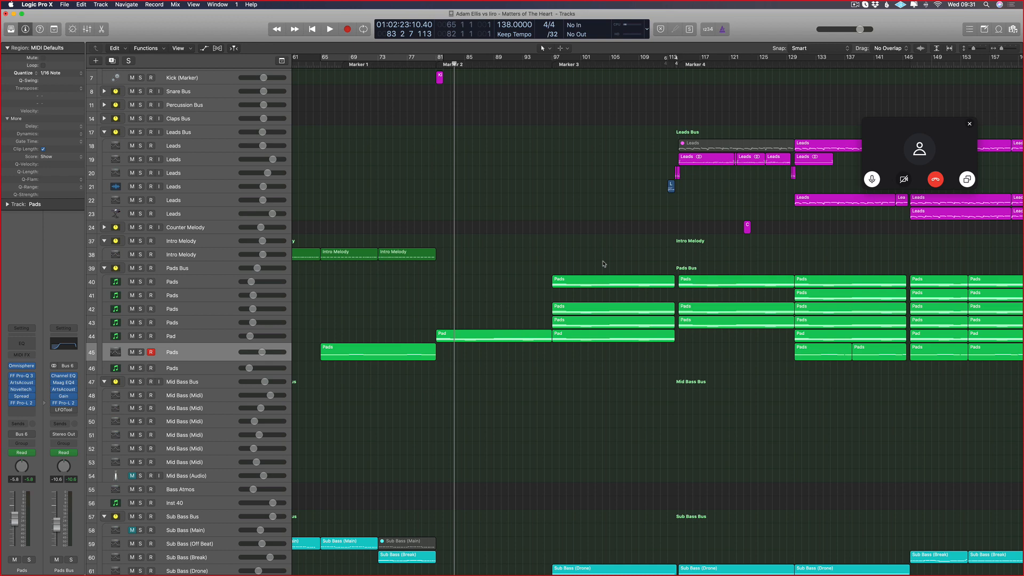
{"action": "scroll", "coordinate": [452, 203], "scroll_direction": "left", "scroll_amount": 3}
{"action": "key", "text": "super+Left"}
{"action": "scroll", "coordinate": [529, 249], "scroll_direction": "left", "scroll_amount": 2}
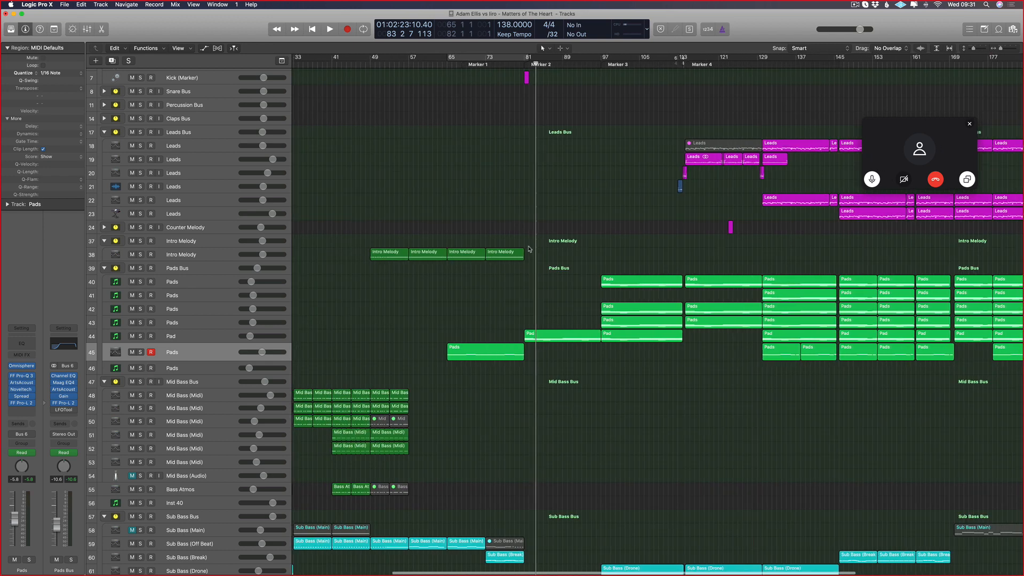
- Move the floating call window off the later regions and set the cycle range from bar 41 to bar 82
{"action": "left_click_drag", "start_coordinate": [912, 168], "coordinate": [587, 166]}
{"action": "scroll", "coordinate": [438, 187], "scroll_direction": "left", "scroll_amount": 4}
{"action": "scroll", "coordinate": [441, 178], "scroll_direction": "down", "scroll_amount": 3}
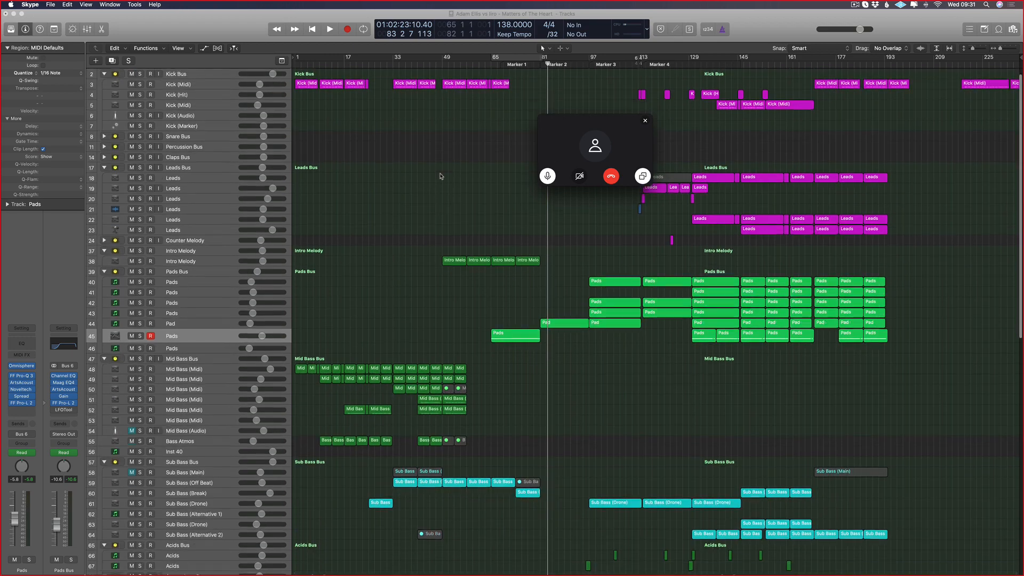
{"action": "scroll", "coordinate": [440, 177], "scroll_direction": "down", "scroll_amount": 5}
{"action": "scroll", "coordinate": [440, 178], "scroll_direction": "right", "scroll_amount": 4}
{"action": "scroll", "coordinate": [440, 177], "scroll_direction": "left", "scroll_amount": 2}
{"action": "scroll", "coordinate": [438, 174], "scroll_direction": "down", "scroll_amount": 1}
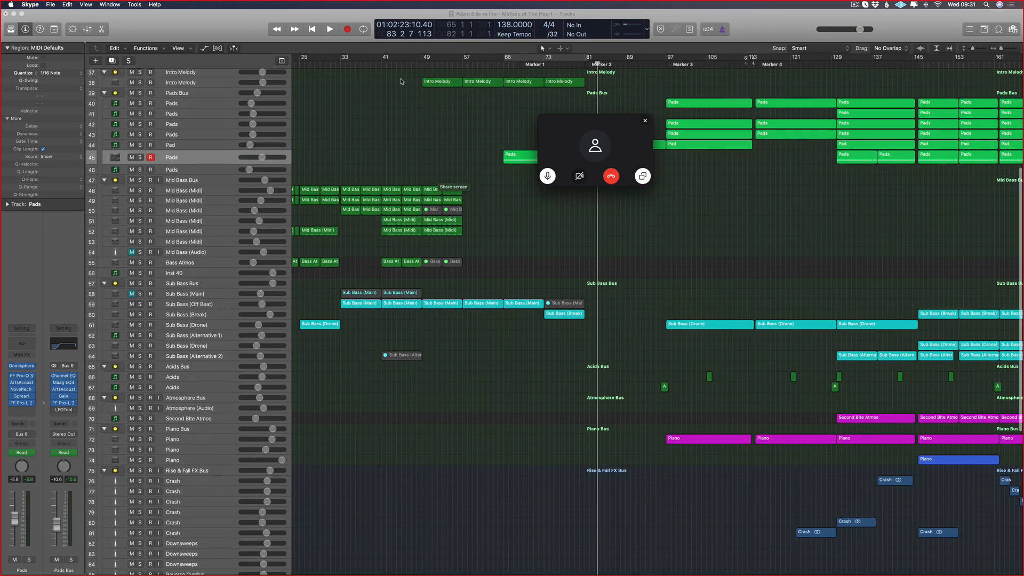
{"action": "left_click_drag", "start_coordinate": [383, 58], "coordinate": [591, 68]}
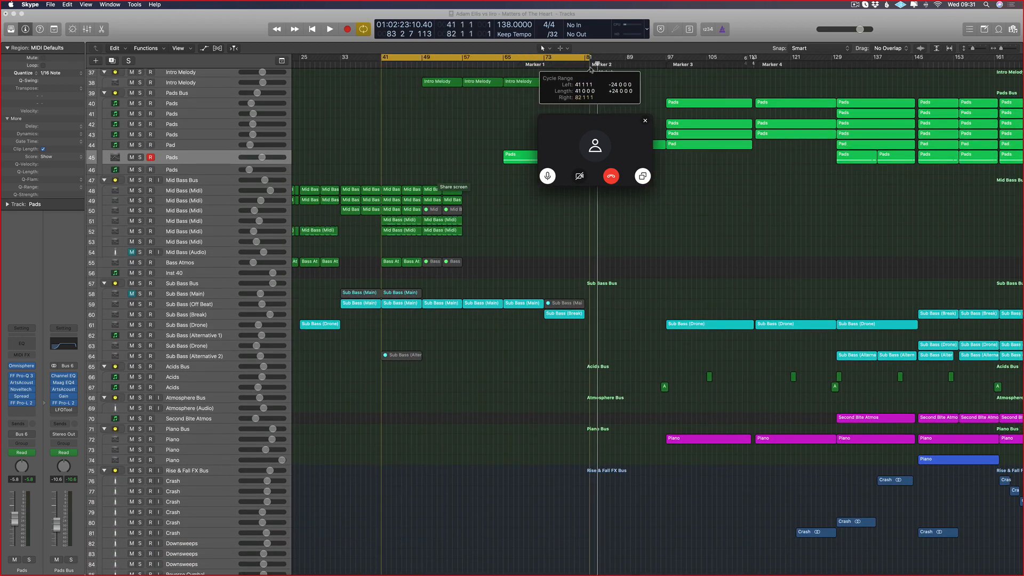
- Bounce the cycle range offline as an MP3 named ideas, saved to the Desktop
{"action": "key", "text": "super+b"}
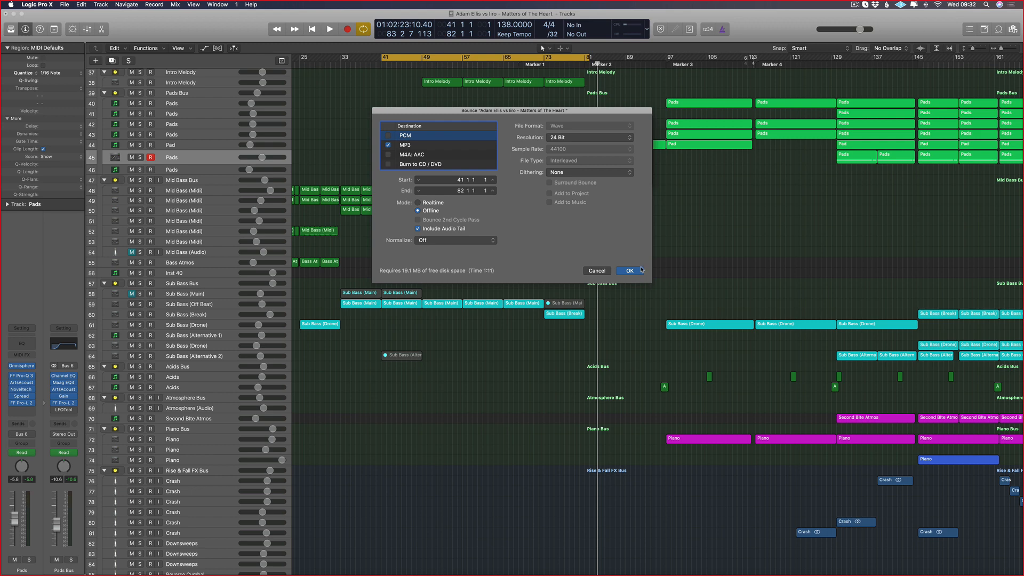
{"action": "left_click", "coordinate": [639, 270]}
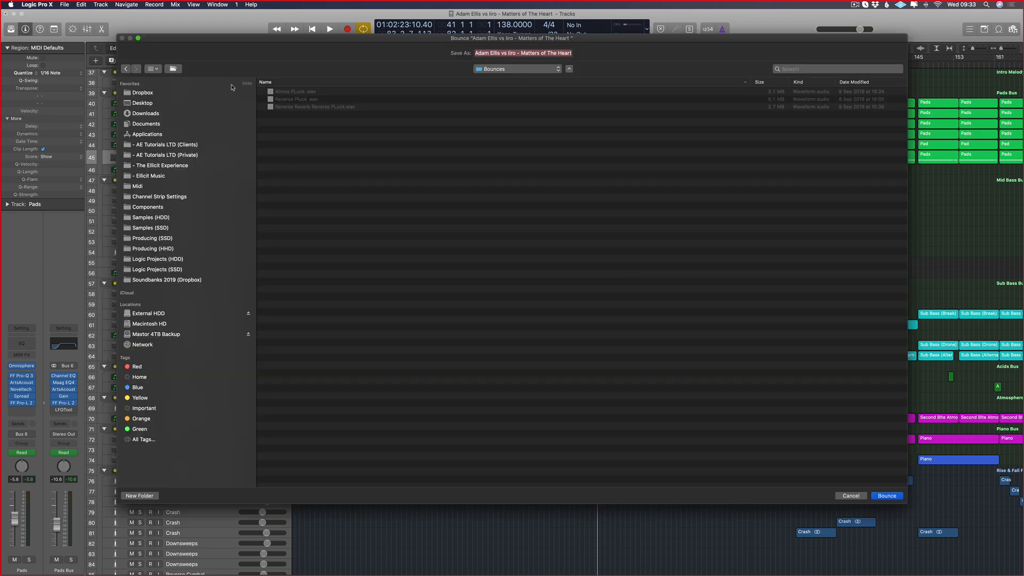
{"action": "left_click", "coordinate": [144, 103]}
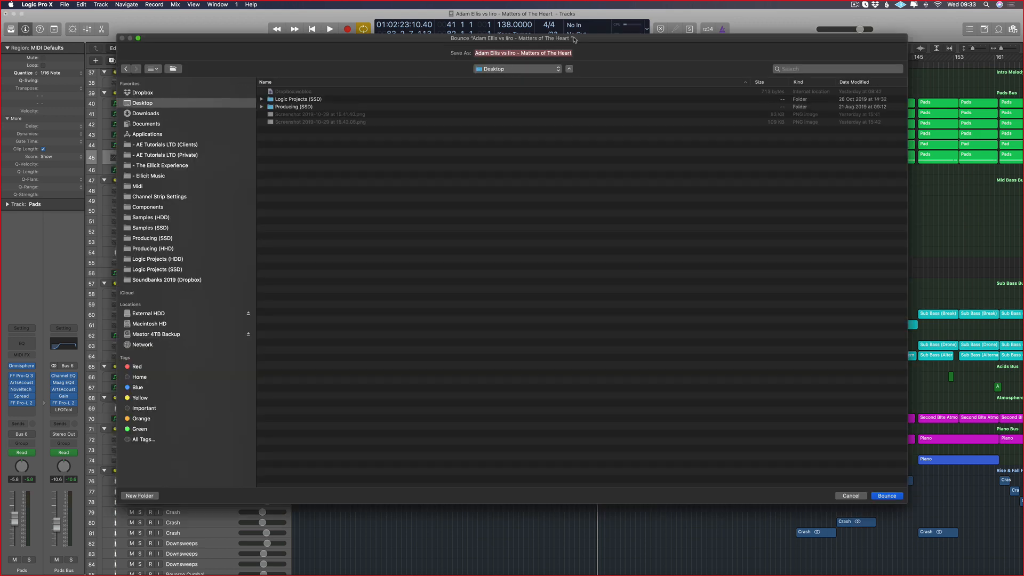
{"action": "type", "text": "ideas"}
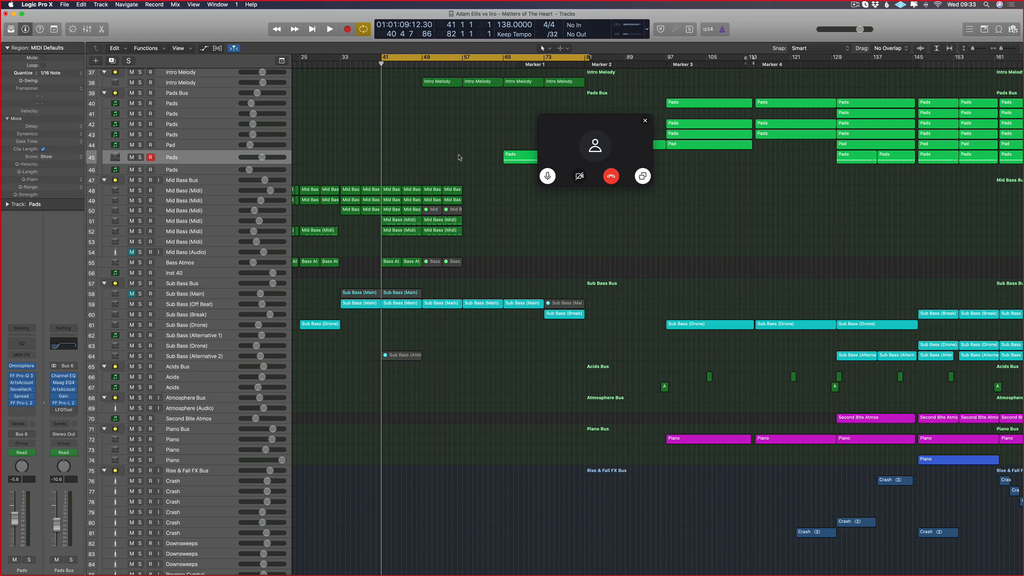
- Switch to the desktop, close the Mail window and preview ideas.mp3
{"action": "key", "text": "ctrl+Left"}
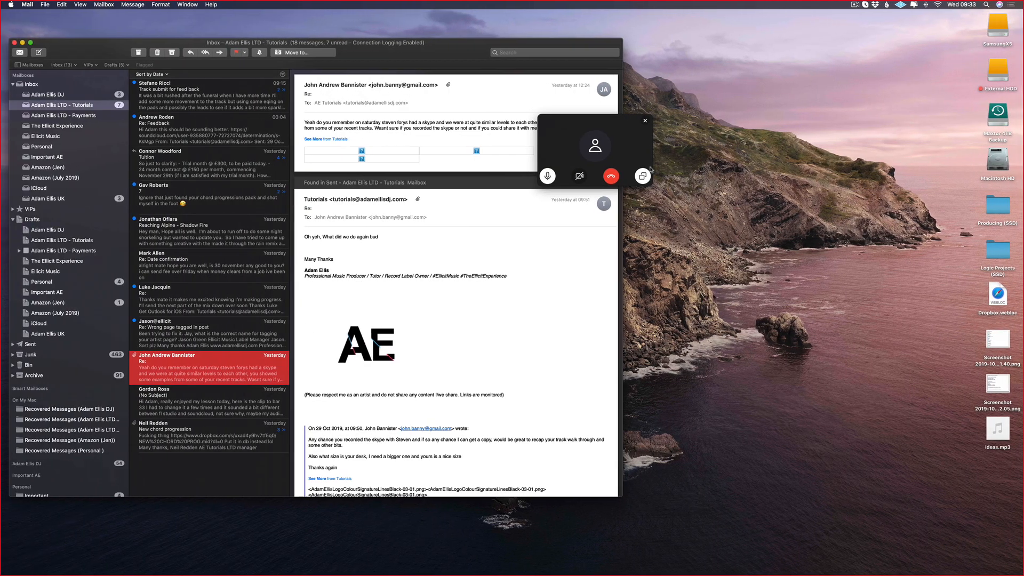
{"action": "left_click", "coordinate": [14, 42]}
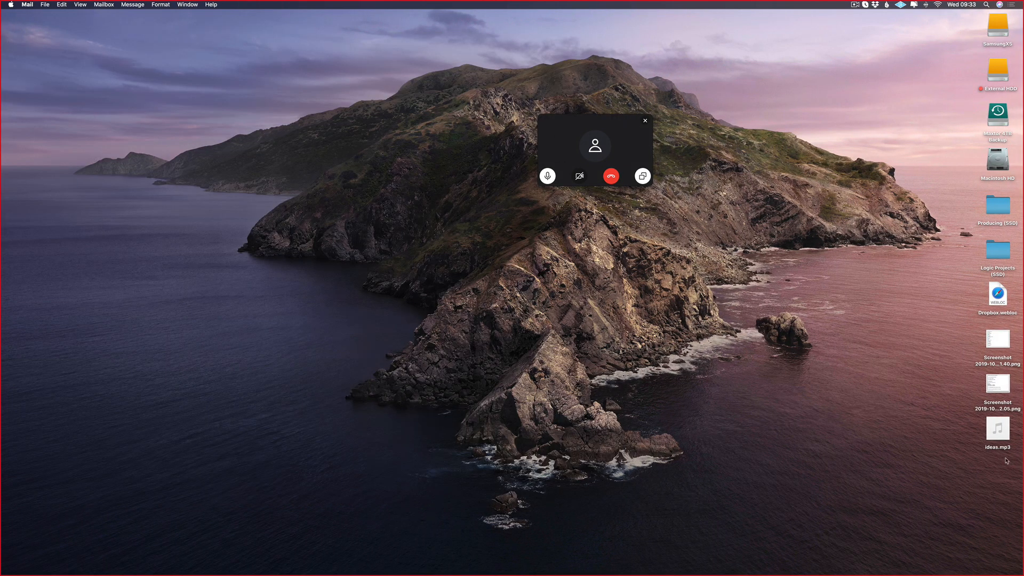
{"action": "left_click", "coordinate": [1004, 448]}
{"action": "key", "text": "space"}
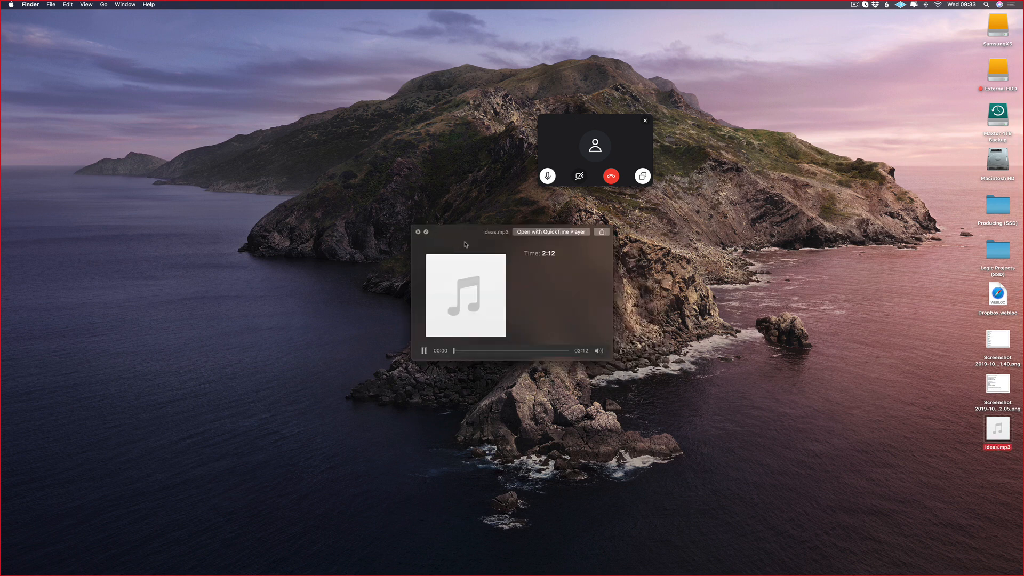
- Switch to Skype, moving its call window to the first desktop space and opening that space
{"action": "mouse_move", "coordinate": [1, 301]}
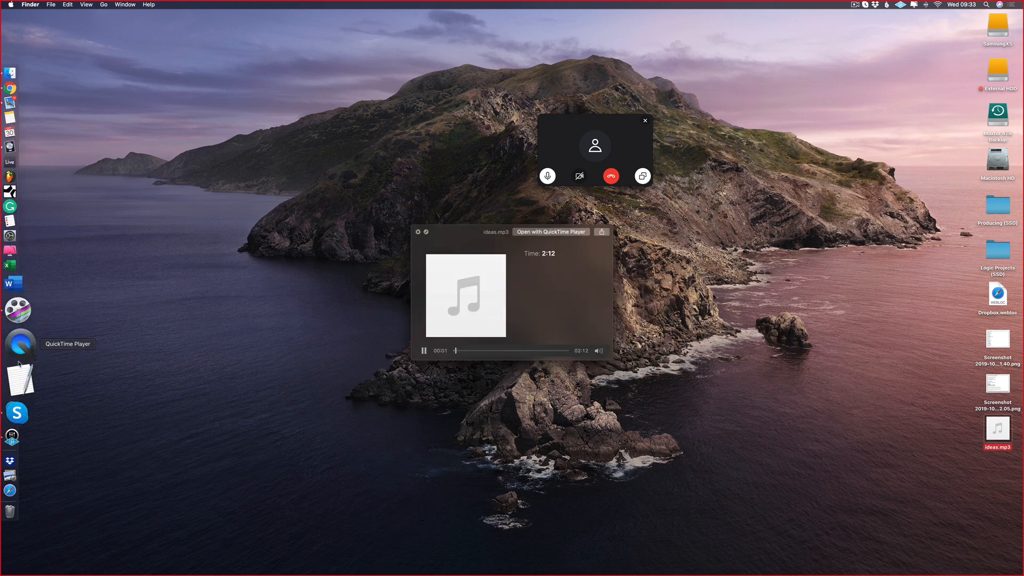
{"action": "left_click", "coordinate": [26, 386]}
{"action": "key", "text": "ctrl+Up"}
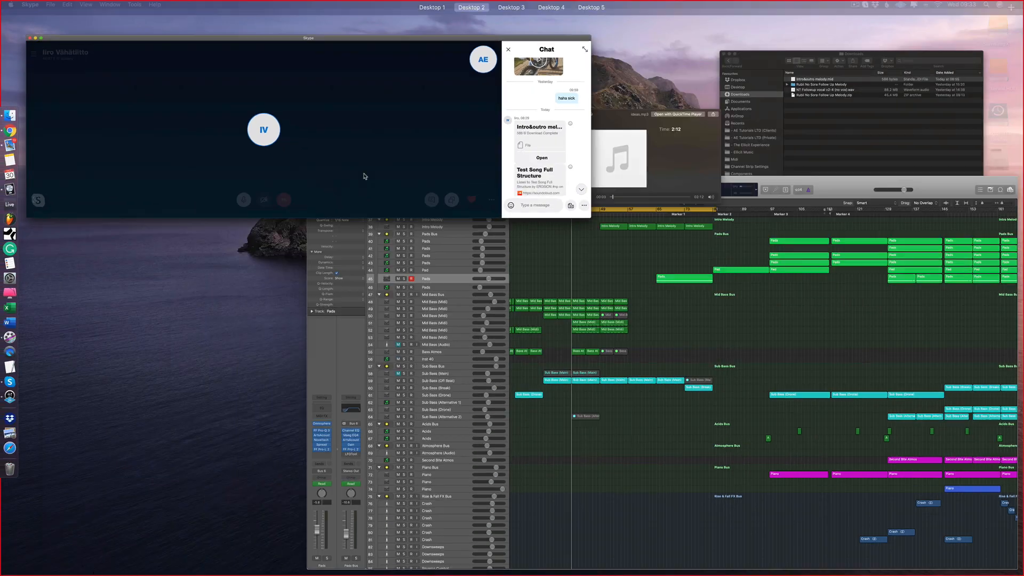
{"action": "left_click_drag", "start_coordinate": [366, 176], "coordinate": [341, 34]}
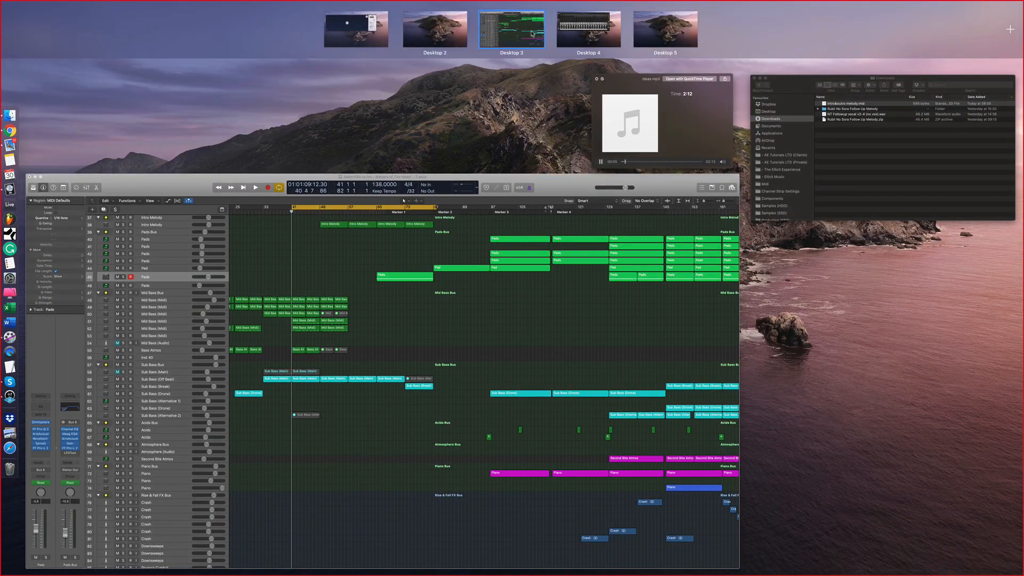
{"action": "left_click_drag", "start_coordinate": [535, 37], "coordinate": [431, 45]}
{"action": "left_click", "coordinate": [363, 33]}
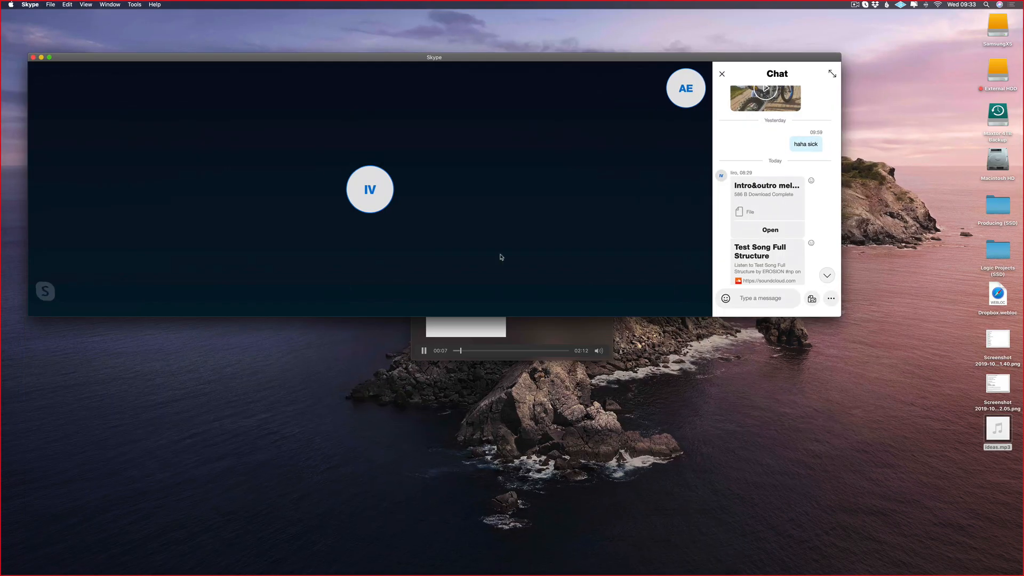
- Send ideas.mp3 from the desktop in the Skype call's chat and switch back to Logic Pro X
{"action": "left_click_drag", "start_coordinate": [1013, 447], "coordinate": [788, 261]}
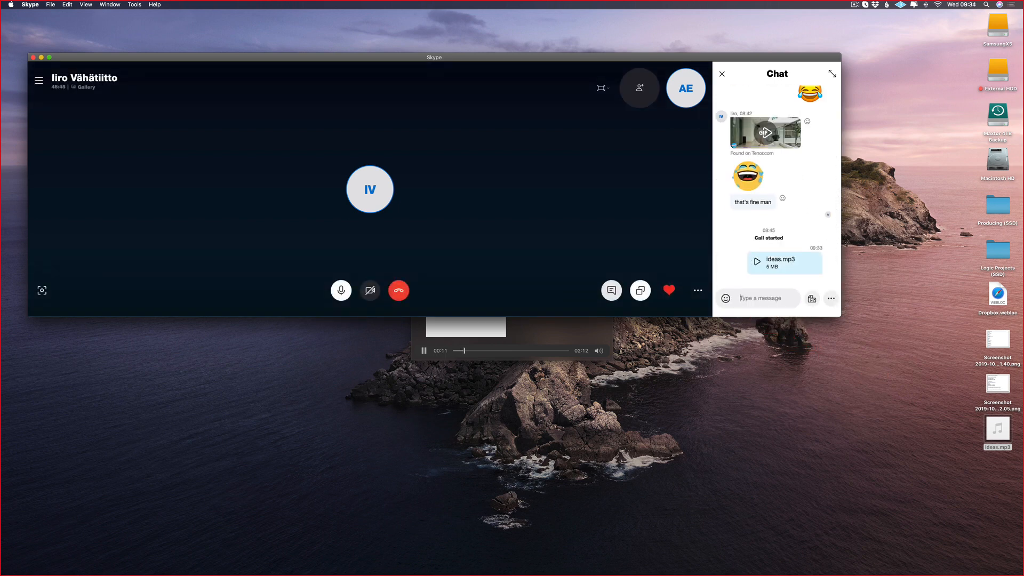
{"action": "key", "text": "ctrl+Right"}
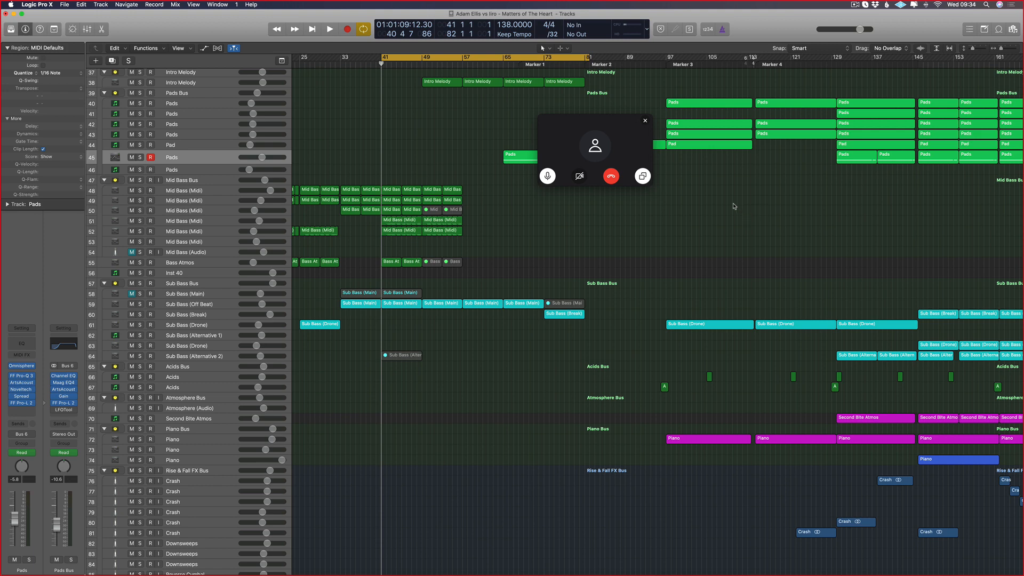
- Move the floating Skype call window off the Pads regions and place the playhead at bar 76
{"action": "scroll", "coordinate": [483, 200], "scroll_direction": "right", "scroll_amount": 3}
{"action": "key", "text": "super+Right"}
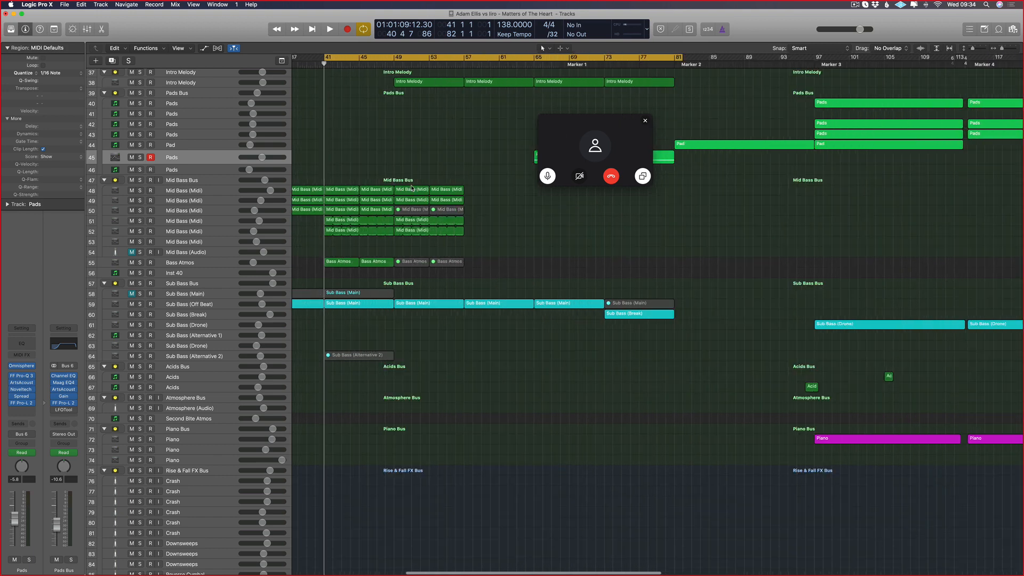
{"action": "scroll", "coordinate": [411, 189], "scroll_direction": "right", "scroll_amount": 2}
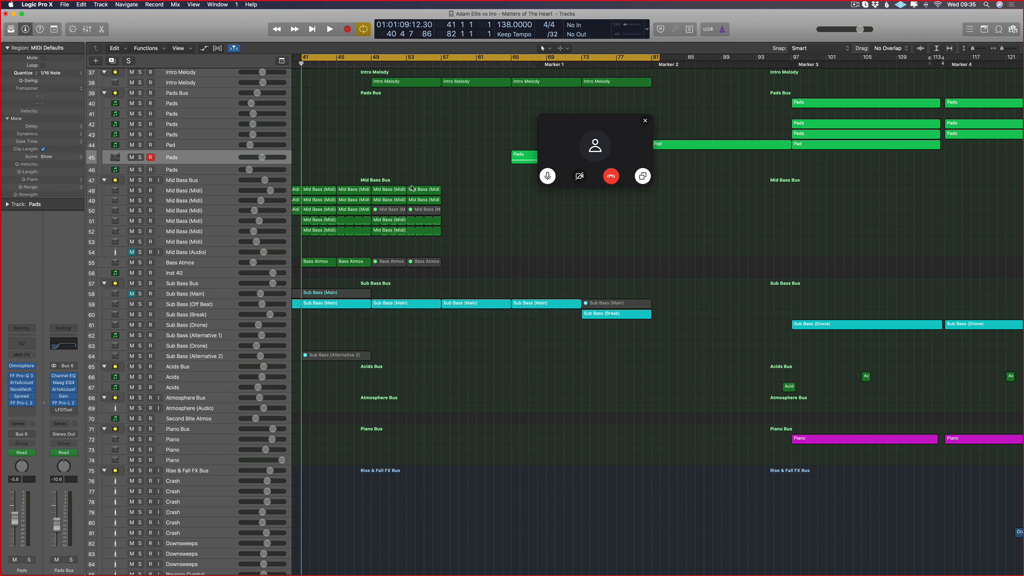
{"action": "left_click_drag", "start_coordinate": [610, 137], "coordinate": [923, 191]}
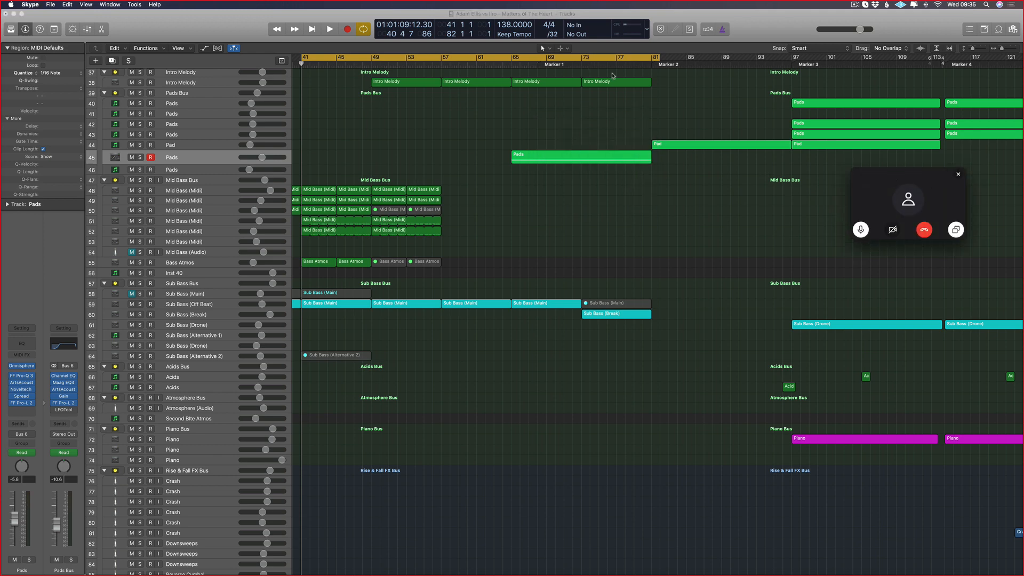
{"action": "left_click", "coordinate": [606, 67]}
{"action": "scroll", "coordinate": [422, 157], "scroll_direction": "left", "scroll_amount": 5}
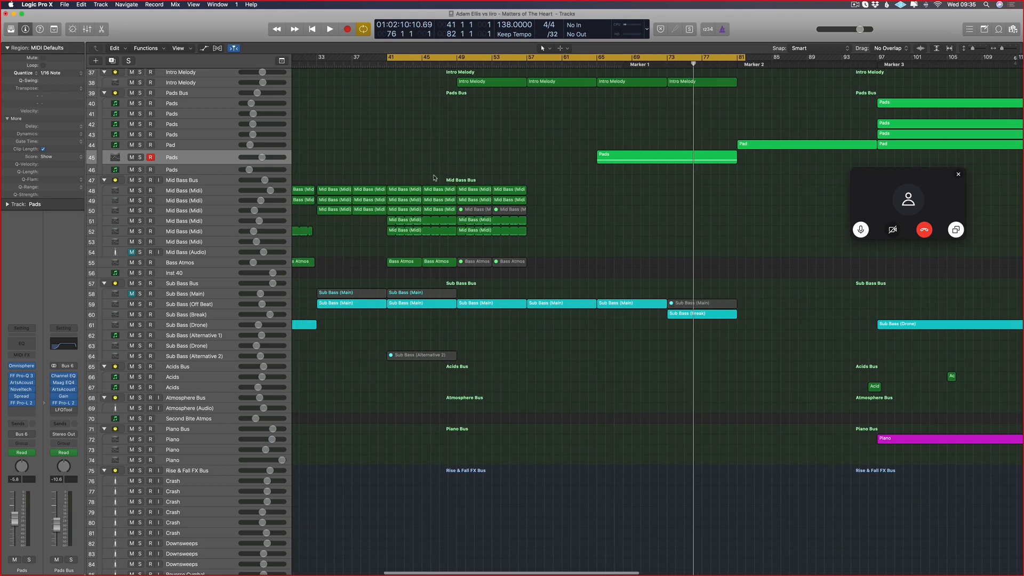
- Mute the Mid Bass (Midi) regions between bars 33 and 57 and start playback
{"action": "left_click_drag", "start_coordinate": [565, 167], "coordinate": [325, 253]}
{"action": "key", "text": "ctrl+m"}
{"action": "key", "text": "space"}
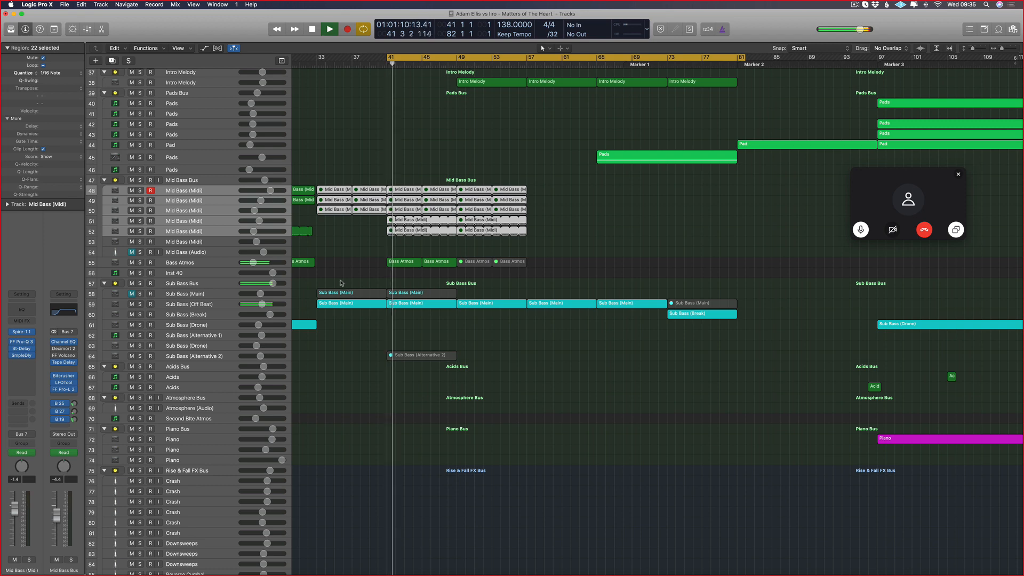
- Stop playback and show the muted Bass Atmos regions from bar 49 in the Piano Roll together with the Sub Bass (Main) region
{"action": "key", "text": "super+Right"}
{"action": "key", "text": "super+Right"}
{"action": "scroll", "coordinate": [501, 249], "scroll_direction": "right", "scroll_amount": 3}
{"action": "scroll", "coordinate": [501, 249], "scroll_direction": "right", "scroll_amount": 5}
{"action": "left_click_drag", "start_coordinate": [649, 271], "coordinate": [442, 263]}
{"action": "left_click", "coordinate": [439, 301], "text": "shift"}
{"action": "key", "text": "space"}
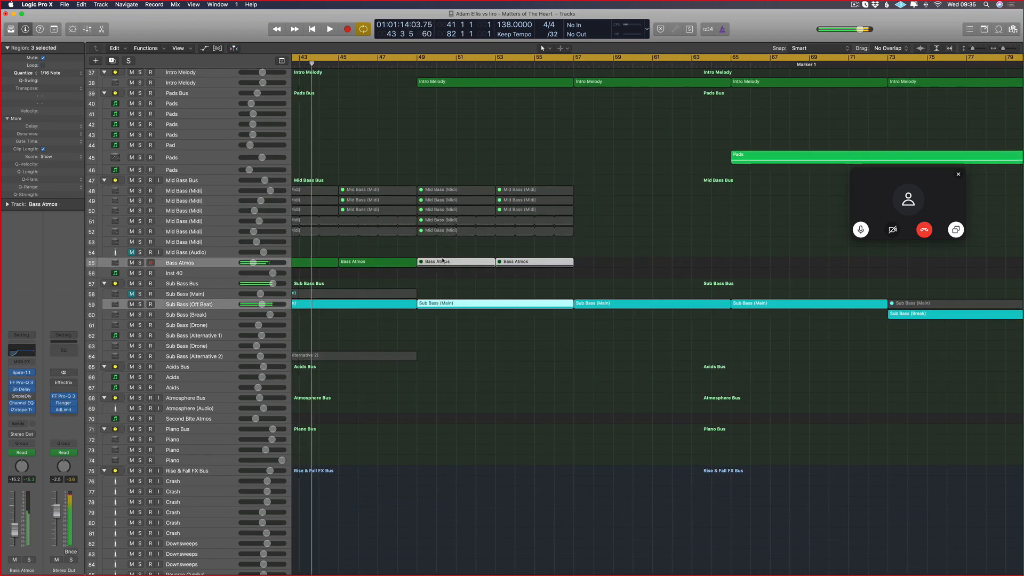
{"action": "key", "text": "e"}
{"action": "scroll", "coordinate": [446, 224], "scroll_direction": "down", "scroll_amount": 7}
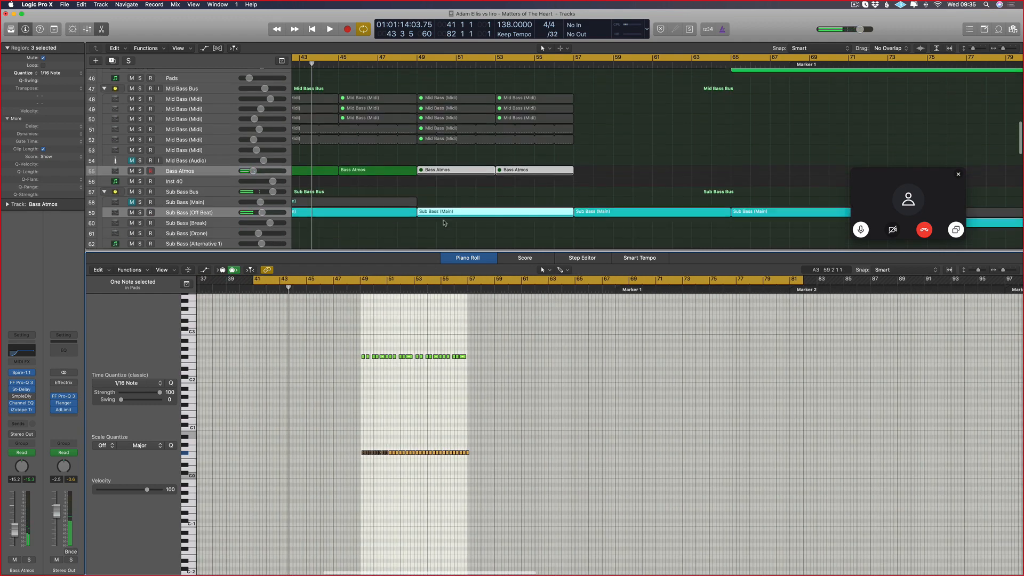
- Restart playback and unmute the two Bass Atmos regions between bars 49 and 57
{"action": "key", "text": "space"}
{"action": "scroll", "coordinate": [660, 177], "scroll_direction": "up", "scroll_amount": 4}
{"action": "left_click_drag", "start_coordinate": [660, 178], "coordinate": [495, 170]}
{"action": "key", "text": "ctrl+m"}
{"action": "left_click_drag", "start_coordinate": [676, 159], "coordinate": [490, 222]}
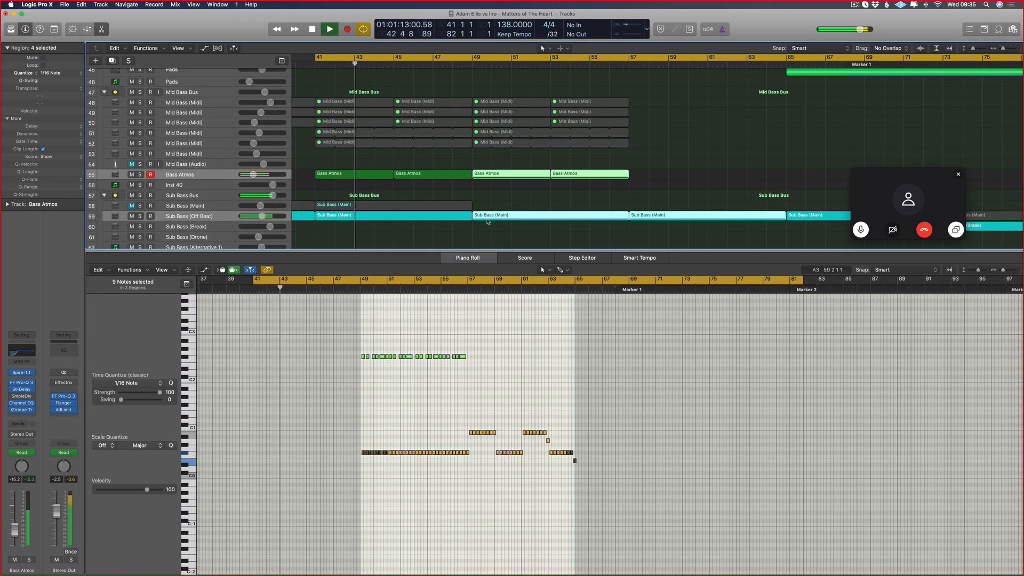
- Repeat the four Bass Atmos regions of bars 41 to 57 from bar 57 to 73, copying their automation
{"action": "left_click_drag", "start_coordinate": [716, 164], "coordinate": [366, 174]}
{"action": "key", "text": "super+r"}
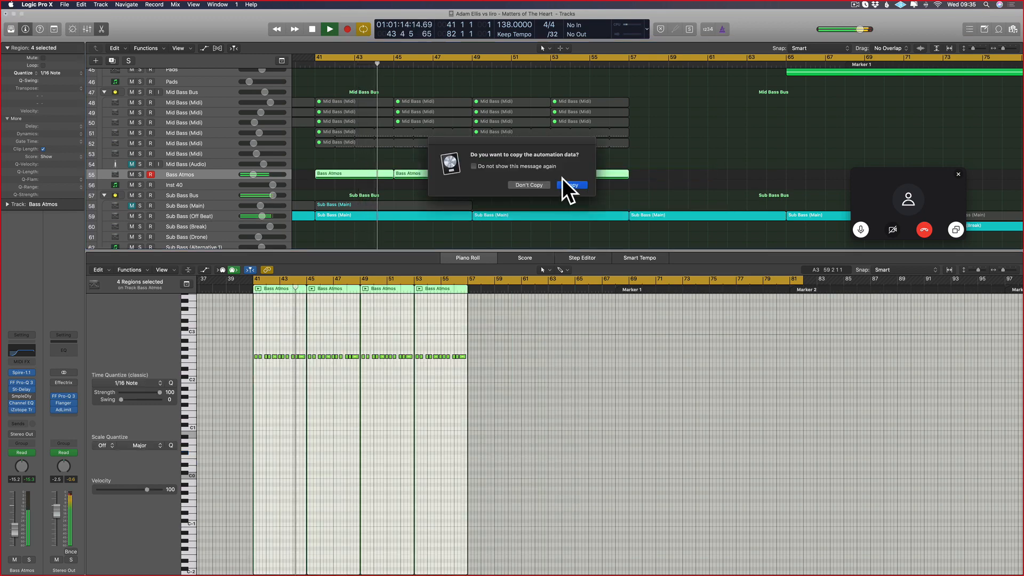
{"action": "left_click", "coordinate": [564, 189]}
- Raise the first six notes of the Bass Atmos region at bar 57 by five semitones to follow the Sub Bass (Main) notes
{"action": "left_click", "coordinate": [528, 174]}
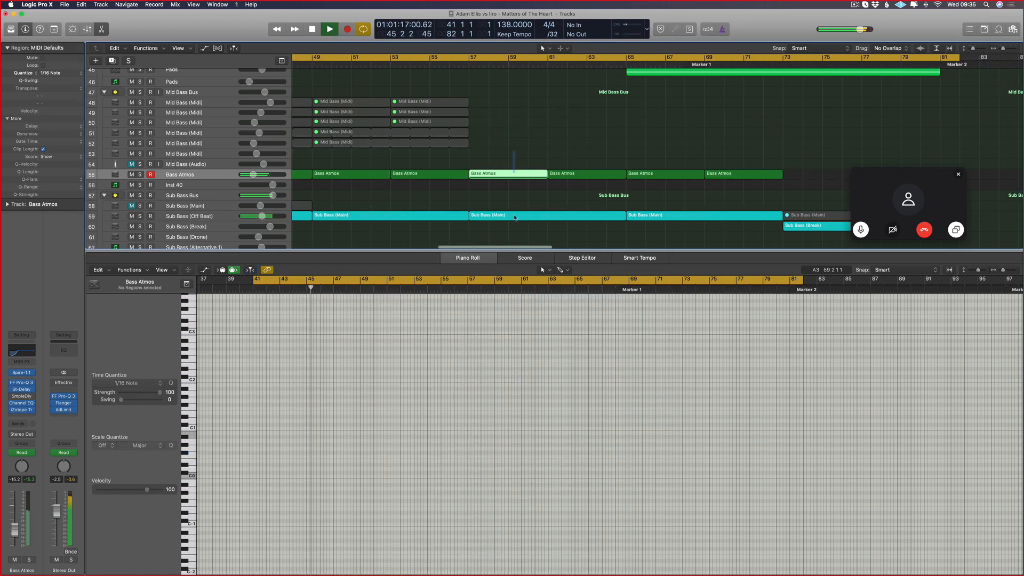
{"action": "left_click", "coordinate": [528, 215], "text": "shift"}
{"action": "scroll", "coordinate": [430, 337], "scroll_direction": "left", "scroll_amount": 5}
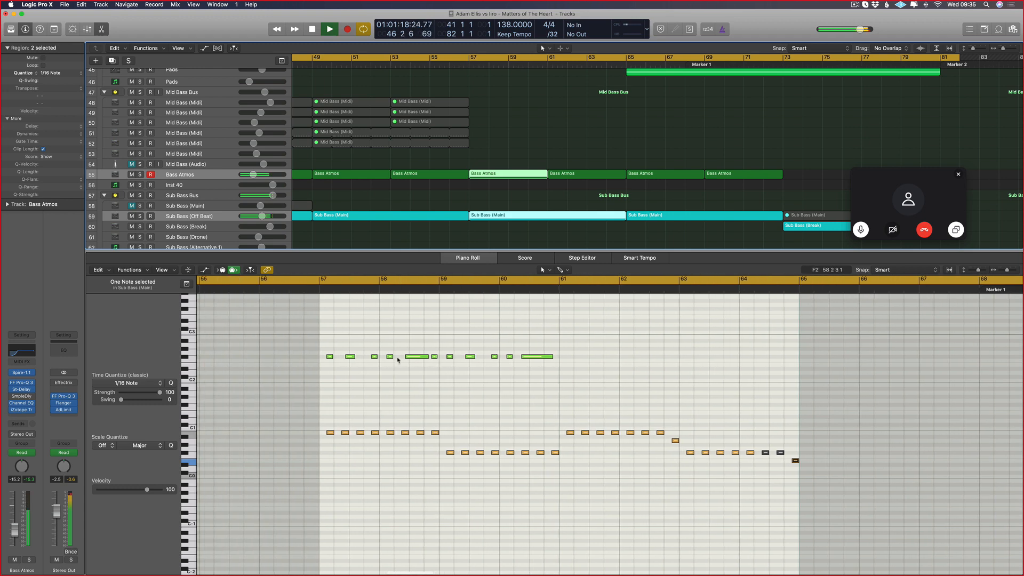
{"action": "left_click_drag", "start_coordinate": [435, 349], "coordinate": [317, 372]}
{"action": "key", "text": "alt+shift+Down"}
{"action": "key", "text": "alt+shift+Down"}
{"action": "key", "text": "alt+Up"}
{"action": "key", "text": "alt+Up"}
{"action": "key", "text": "alt+Up"}
{"action": "key", "text": "alt+Up"}
{"action": "key", "text": "alt+Up"}
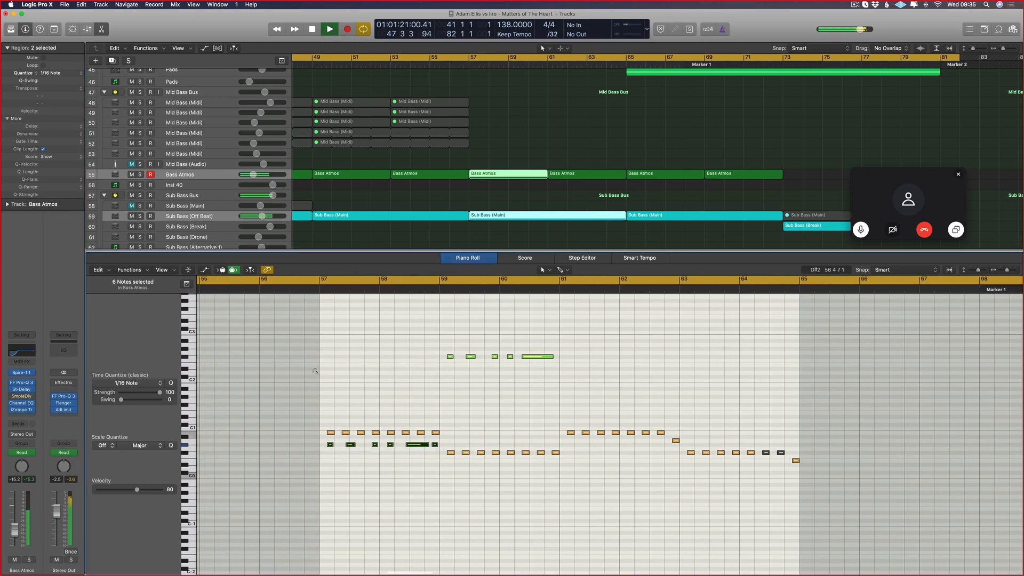
{"action": "key", "text": "alt+shift+Up"}
{"action": "key", "text": "alt+shift+Up"}
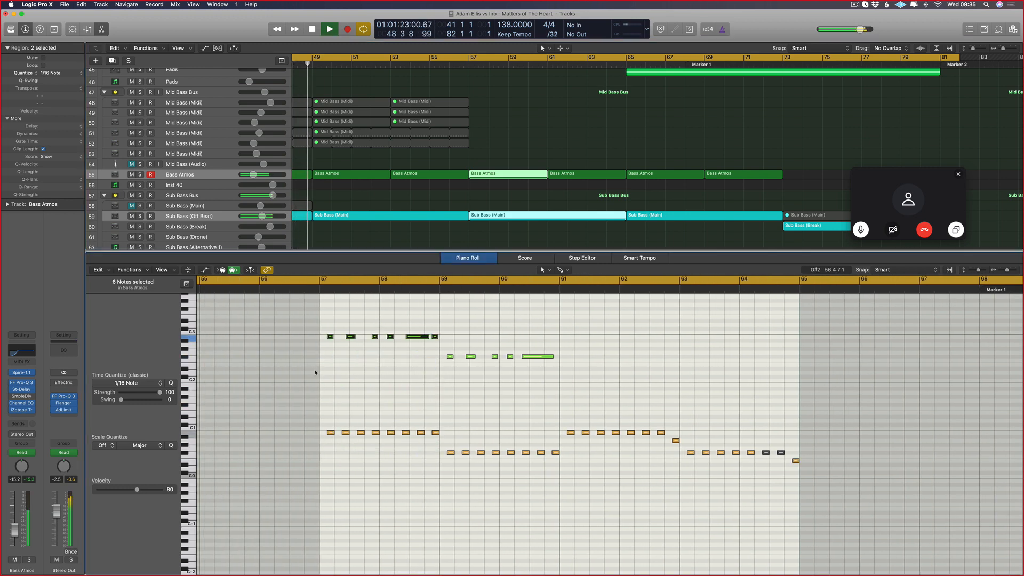
- Try to repeat the eleven notes of the Bass Atmos region at bar 57 into the next four bars
{"action": "left_click_drag", "start_coordinate": [596, 316], "coordinate": [323, 377]}
{"action": "key", "text": "super+r"}
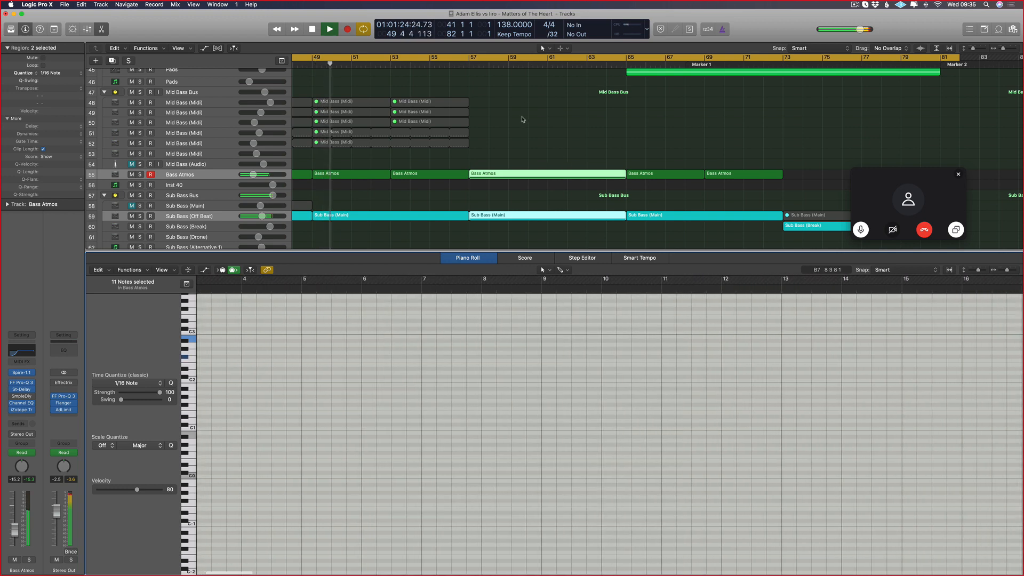
{"action": "left_click", "coordinate": [592, 172]}
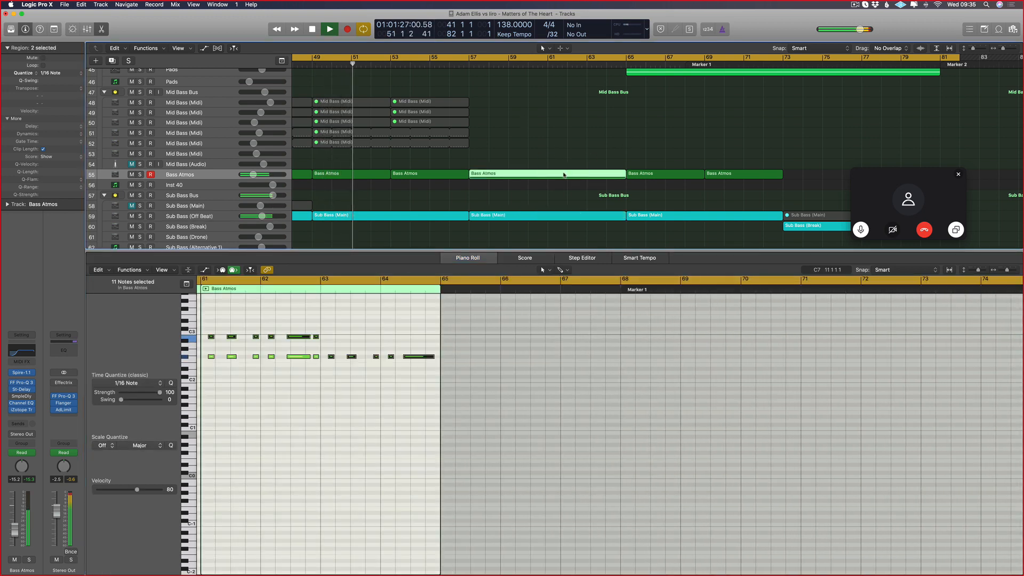
{"action": "left_click", "coordinate": [535, 185]}
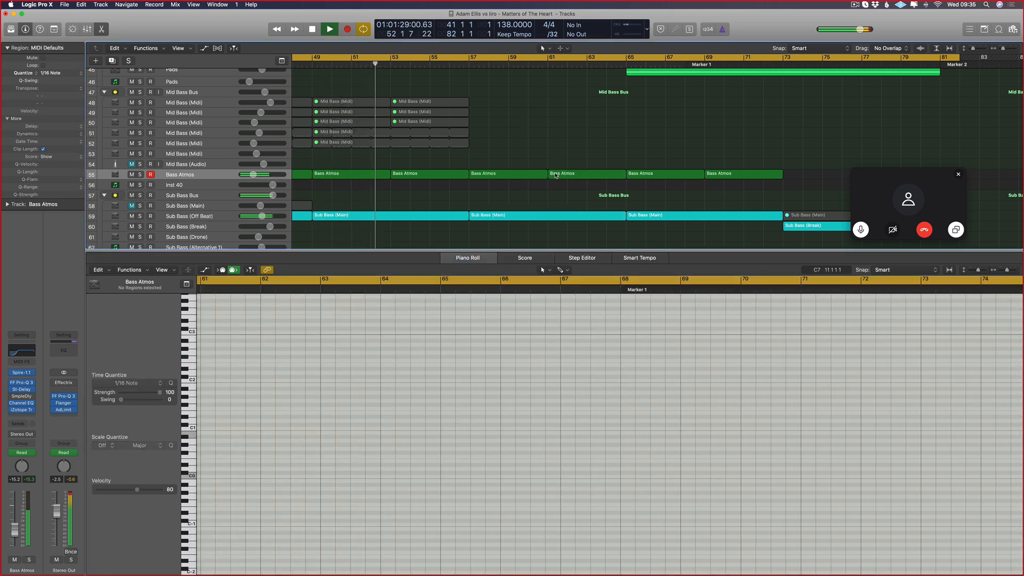
- Join the Bass Atmos regions at bars 57 and 61 into one region ending at bar 65
{"action": "left_click", "coordinate": [536, 174]}
{"action": "right_click", "coordinate": [532, 176]}
{"action": "key", "text": "Escape"}
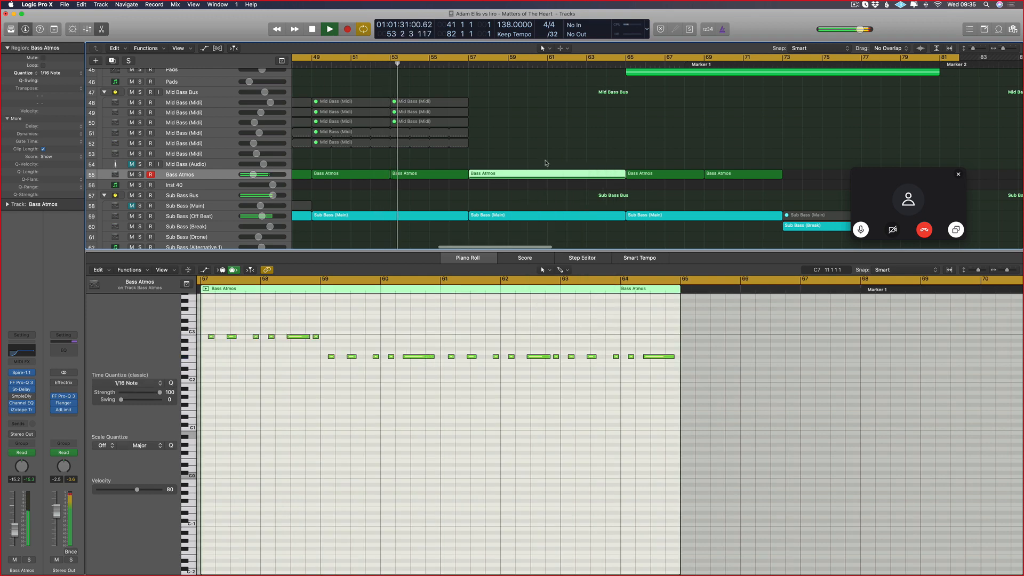
- Replace the Bass Atmos notes of bars 61 to 65 with a repeat of the notes from bars 57 to 61
{"action": "left_click", "coordinate": [539, 217], "text": "shift"}
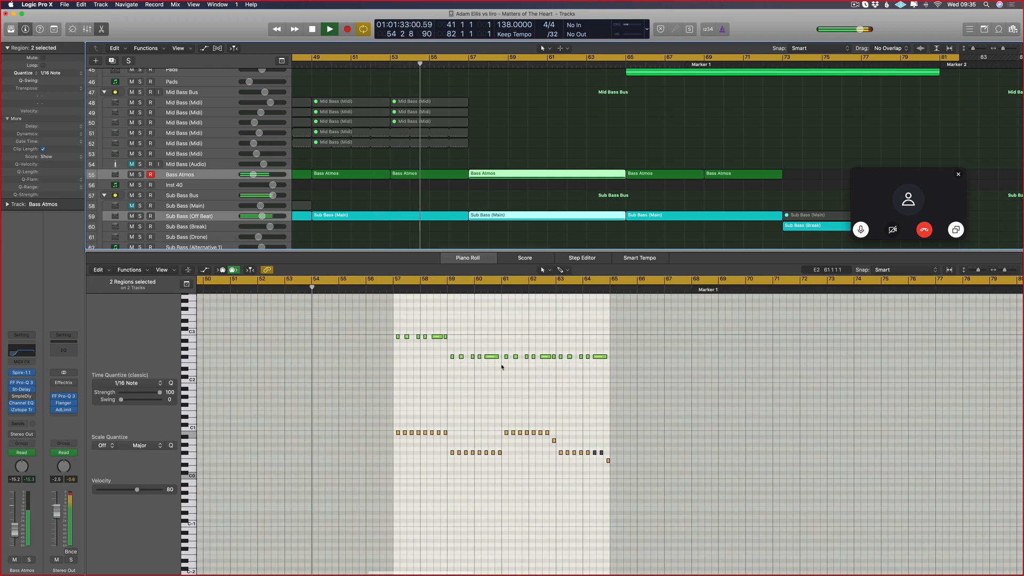
{"action": "left_click_drag", "start_coordinate": [715, 348], "coordinate": [582, 367]}
{"action": "key", "text": "Delete"}
{"action": "left_click_drag", "start_coordinate": [597, 315], "coordinate": [467, 382]}
{"action": "key", "text": "super+r"}
- Lower the last short Bass Atmos note of bar 62 by two semitones to follow the Sub Bass (Main) note
{"action": "scroll", "coordinate": [568, 368], "scroll_direction": "up", "scroll_amount": 5}
{"action": "scroll", "coordinate": [565, 333], "scroll_direction": "right", "scroll_amount": 1}
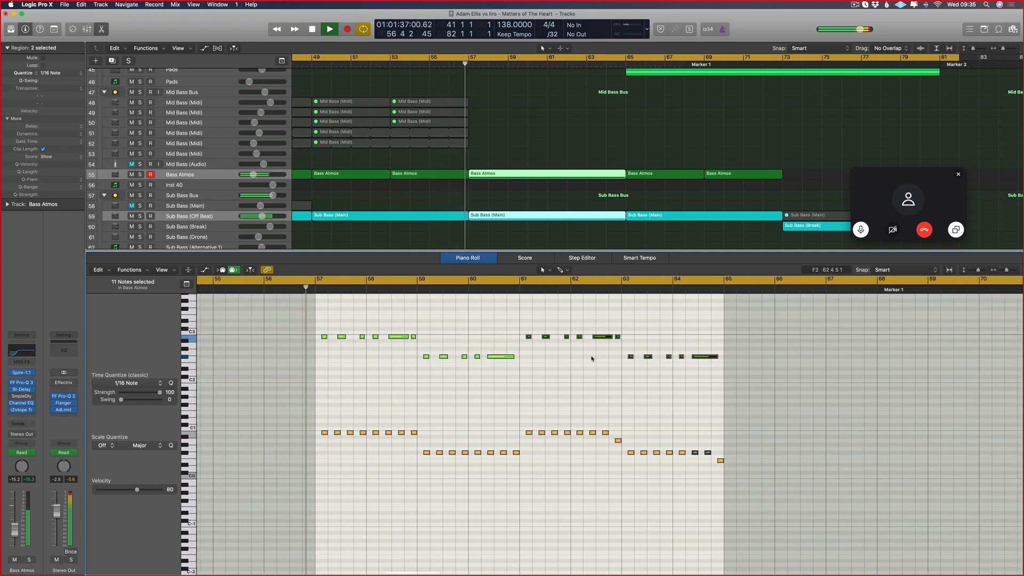
{"action": "scroll", "coordinate": [587, 363], "scroll_direction": "up", "scroll_amount": 2}
{"action": "scroll", "coordinate": [631, 357], "scroll_direction": "right", "scroll_amount": 1}
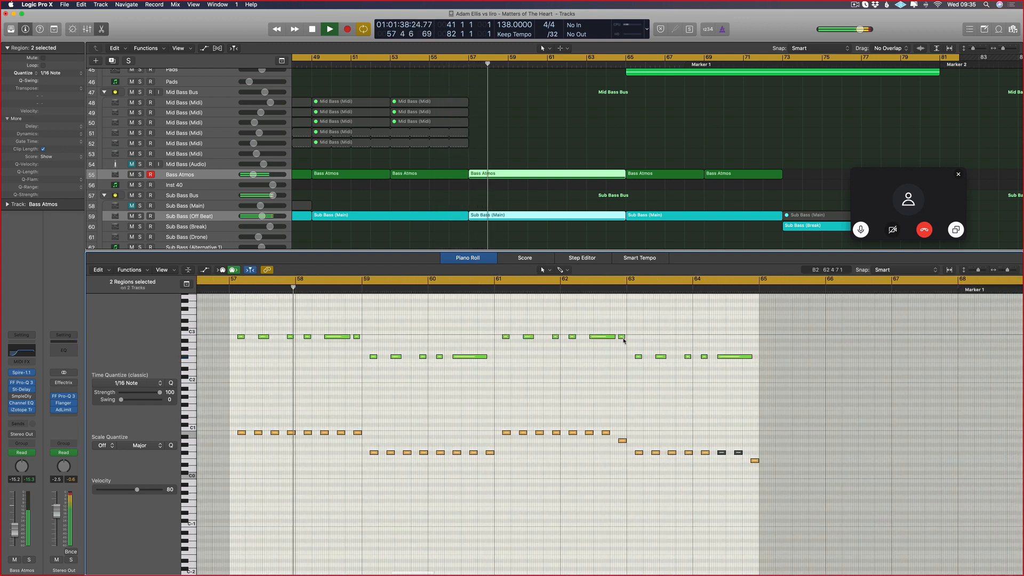
{"action": "left_click", "coordinate": [622, 337]}
{"action": "key", "text": "shift+alt+Down"}
{"action": "key", "text": "alt+shift+Down"}
{"action": "key", "text": "alt+Down"}
{"action": "key", "text": "alt+Down"}
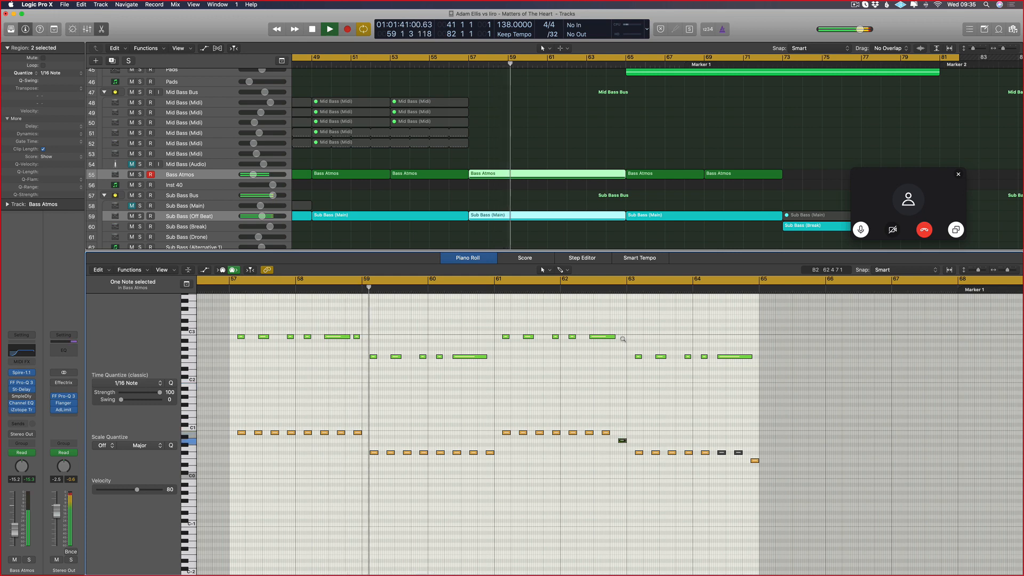
{"action": "key", "text": "alt+shift+Up"}
{"action": "key", "text": "alt+shift+Up"}
- Replace the Bass Atmos regions between bars 65 and 73 with a repeat of the edited region from bar 57
{"action": "scroll", "coordinate": [731, 380], "scroll_direction": "right", "scroll_amount": 1}
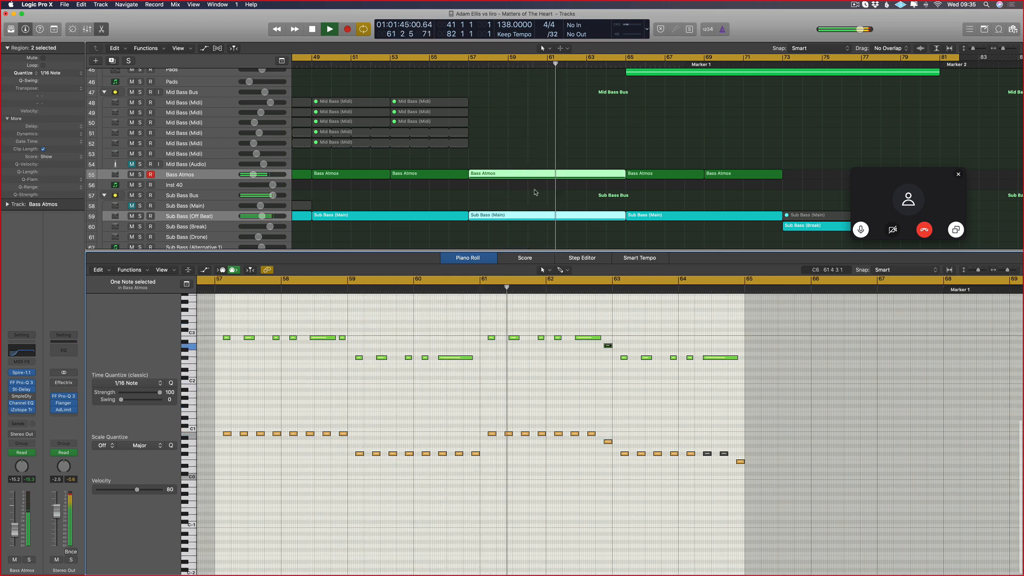
{"action": "left_click_drag", "start_coordinate": [764, 161], "coordinate": [585, 190]}
{"action": "key", "text": "BackSpace"}
{"action": "left_click", "coordinate": [568, 185]}
{"action": "key", "text": "super+r"}
{"action": "left_click", "coordinate": [568, 185]}
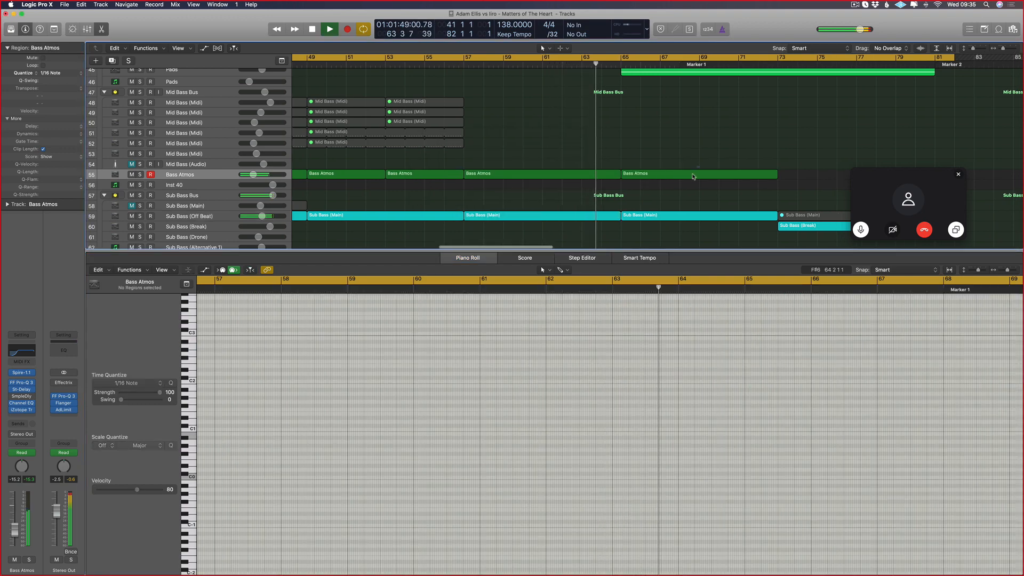
- Compare the Bass Atmos region at bar 65 with the Sub Bass (Main) notes and repeat it from bar 73 to 81
{"action": "scroll", "coordinate": [405, 369], "scroll_direction": "left", "scroll_amount": 8}
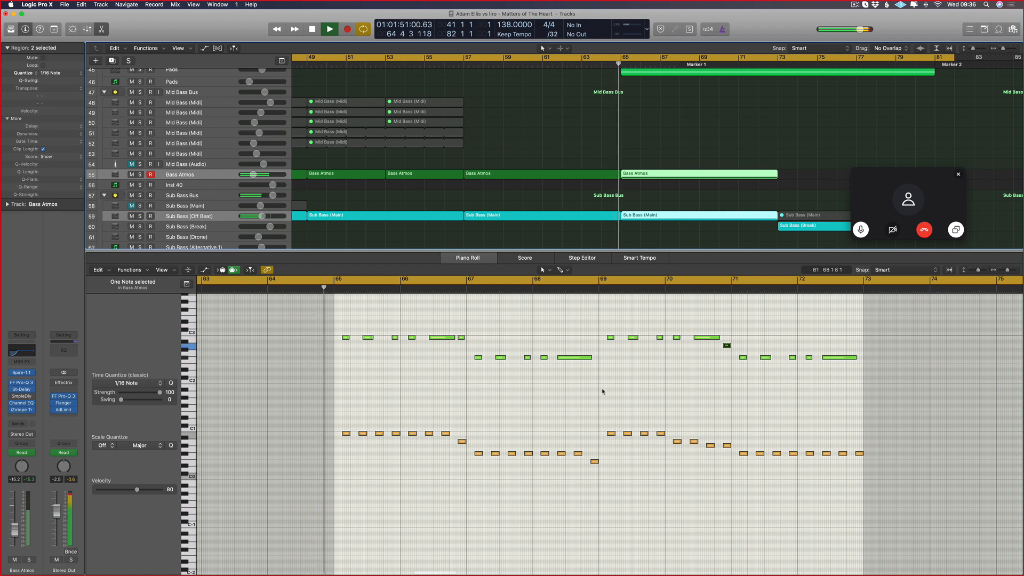
{"action": "scroll", "coordinate": [685, 172], "scroll_direction": "right", "scroll_amount": 6}
{"action": "key", "text": "super+Left"}
{"action": "key", "text": "super+Left"}
{"action": "left_click_drag", "start_coordinate": [474, 163], "coordinate": [409, 185]}
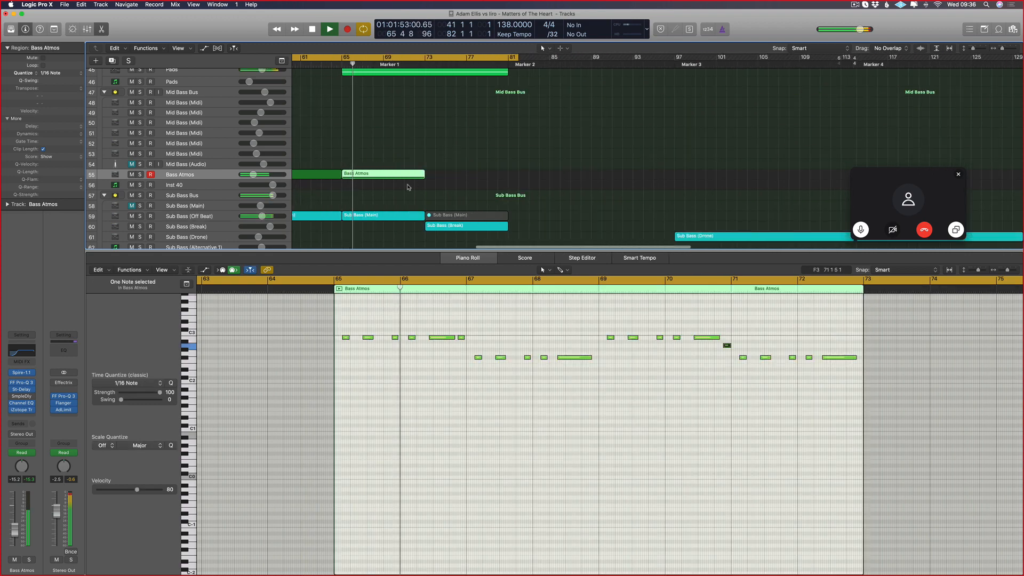
{"action": "key", "text": "super+r"}
{"action": "left_click", "coordinate": [568, 185]}
- In the Bass Atmos region at bar 73, shorten the long note in bar 78 and delete the note just before bar 79
{"action": "left_click_drag", "start_coordinate": [487, 149], "coordinate": [471, 226]}
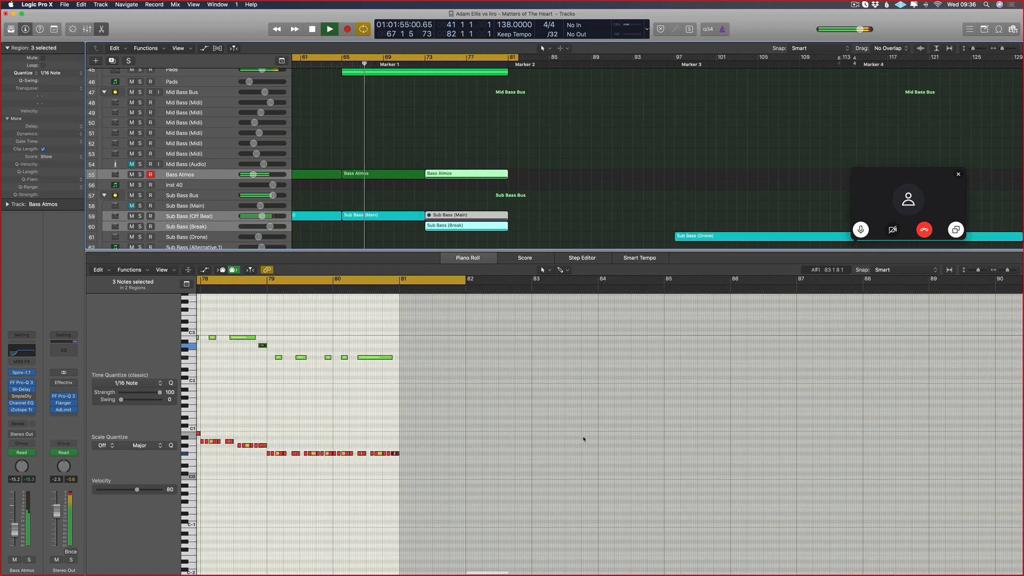
{"action": "scroll", "coordinate": [583, 439], "scroll_direction": "left", "scroll_amount": 7}
{"action": "scroll", "coordinate": [507, 395], "scroll_direction": "up", "scroll_amount": 3}
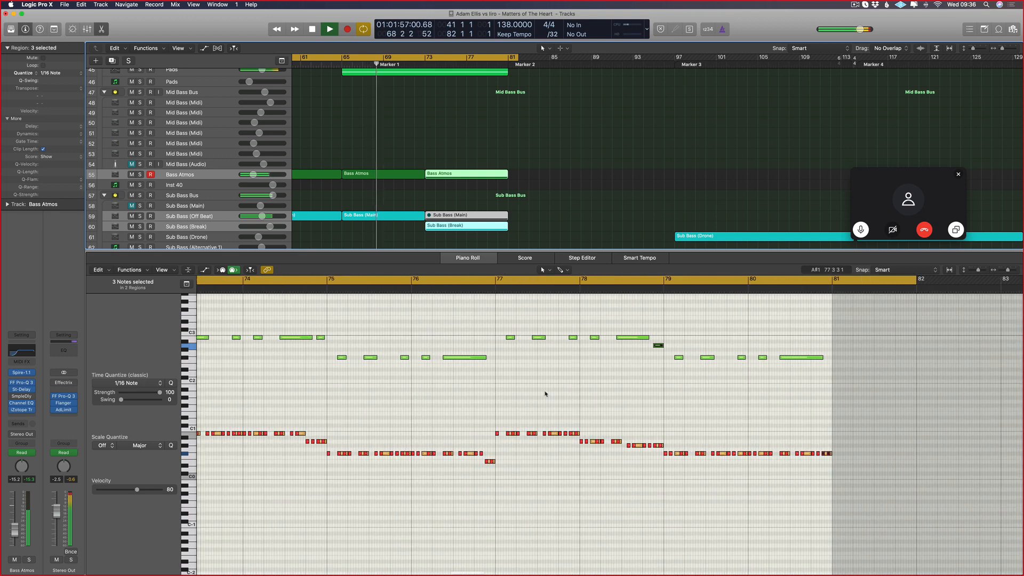
{"action": "scroll", "coordinate": [615, 362], "scroll_direction": "up", "scroll_amount": 5}
{"action": "scroll", "coordinate": [614, 364], "scroll_direction": "up", "scroll_amount": 2}
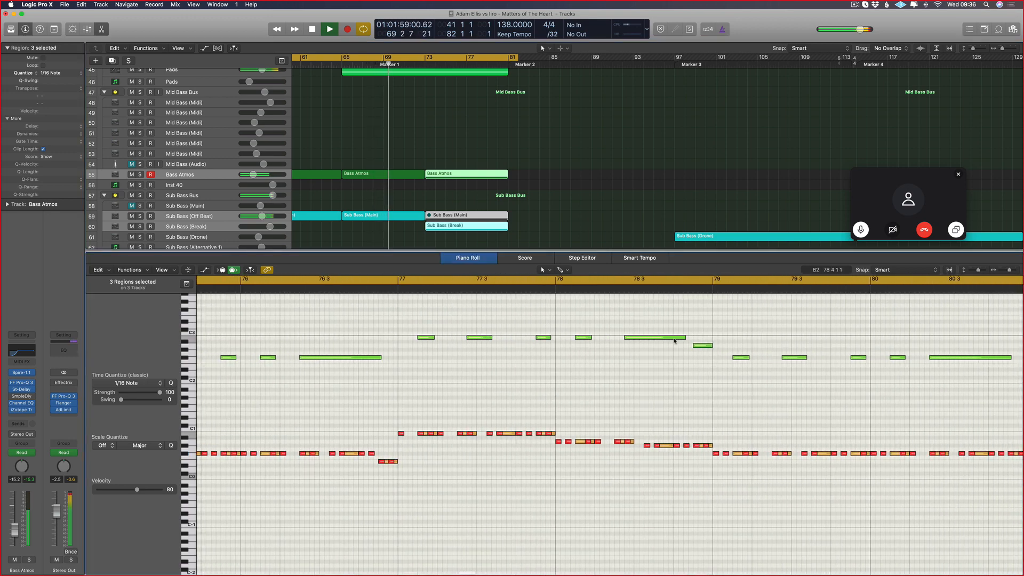
{"action": "left_click_drag", "start_coordinate": [686, 338], "coordinate": [635, 342]}
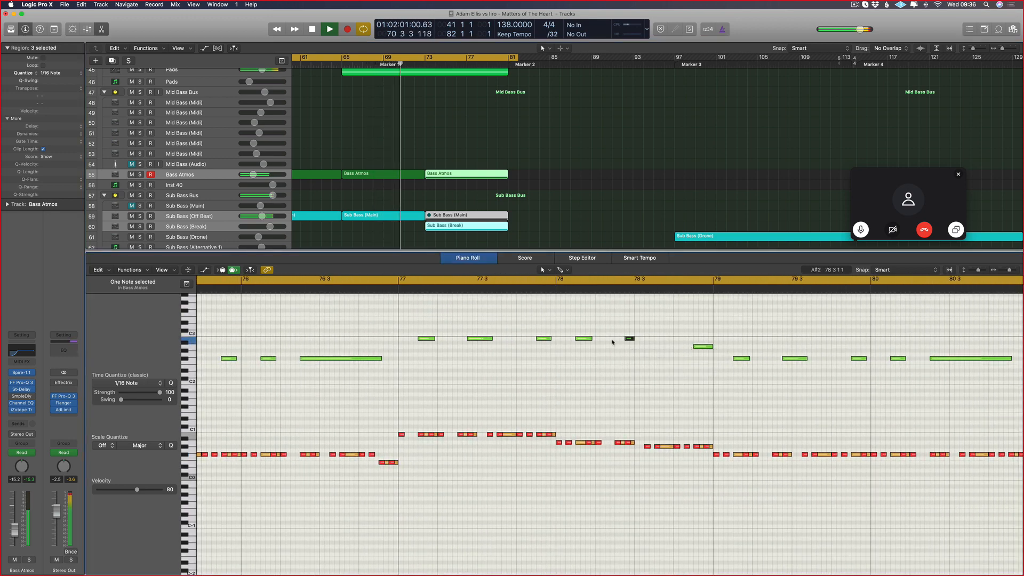
{"action": "left_click_drag", "start_coordinate": [702, 336], "coordinate": [687, 364]}
{"action": "key", "text": "Delete"}
- Repeat the two short Bass Atmos notes in bar 78 and lower the copies three semitones to follow the Sub Bass (Break) notes
{"action": "left_click_drag", "start_coordinate": [643, 327], "coordinate": [578, 362]}
{"action": "key", "text": "super+r"}
{"action": "left_click_drag", "start_coordinate": [717, 328], "coordinate": [668, 347]}
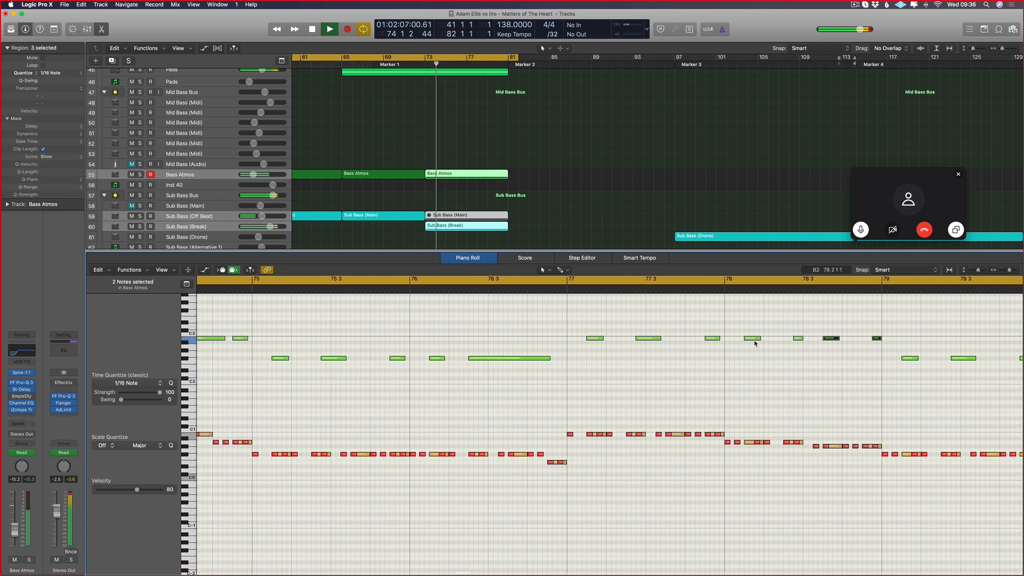
{"action": "key", "text": "alt+Down"}
{"action": "key", "text": "alt+Down"}
{"action": "key", "text": "alt+Down"}
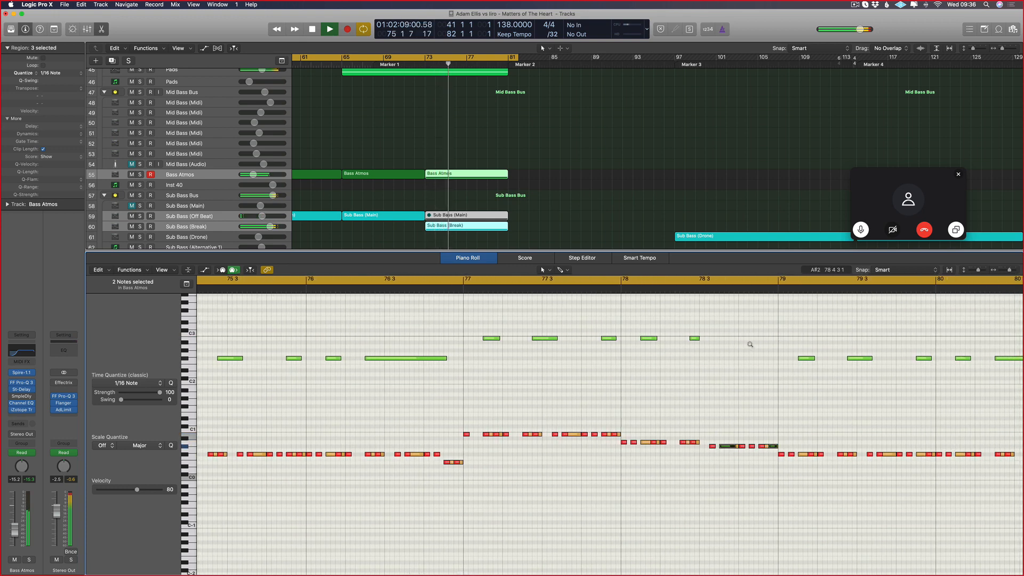
{"action": "key", "text": "alt+shift+Up"}
{"action": "key", "text": "alt+shift+Up"}
{"action": "left_click", "coordinate": [470, 388]}
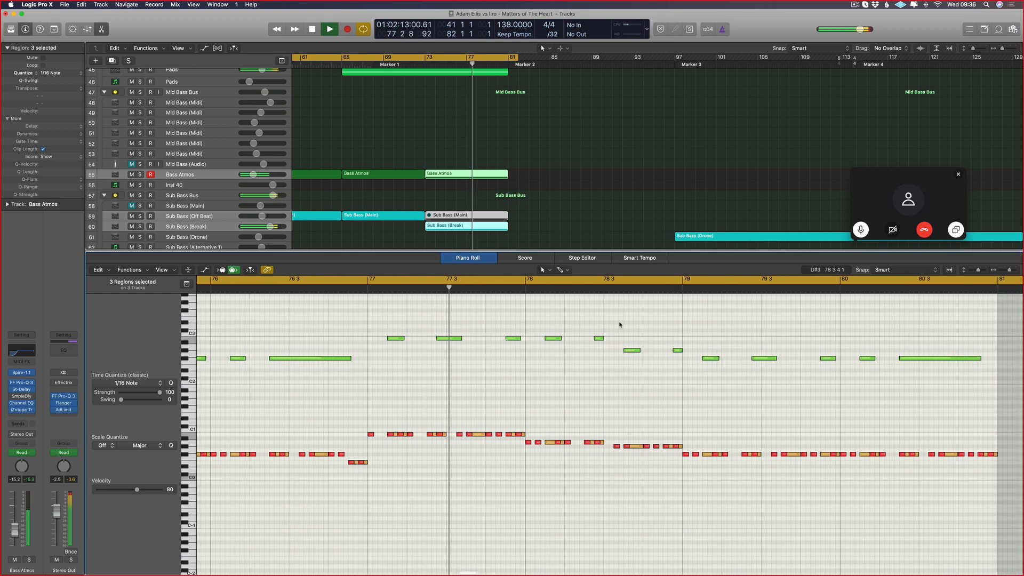
- Close the Piano Roll, stop playback and set the cycle range from bar 73 to bar 116
{"action": "key", "text": "e"}
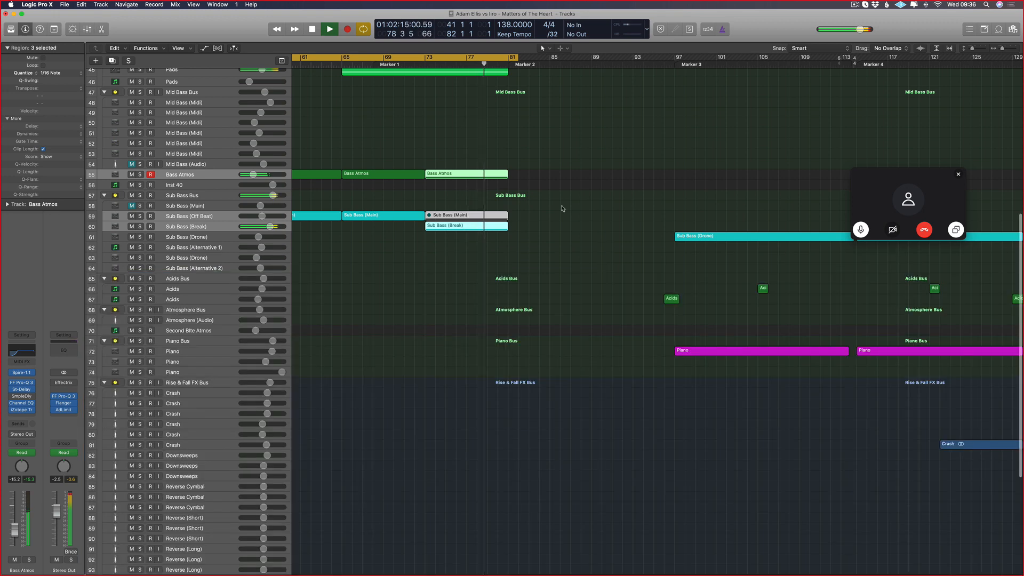
{"action": "key", "text": "c"}
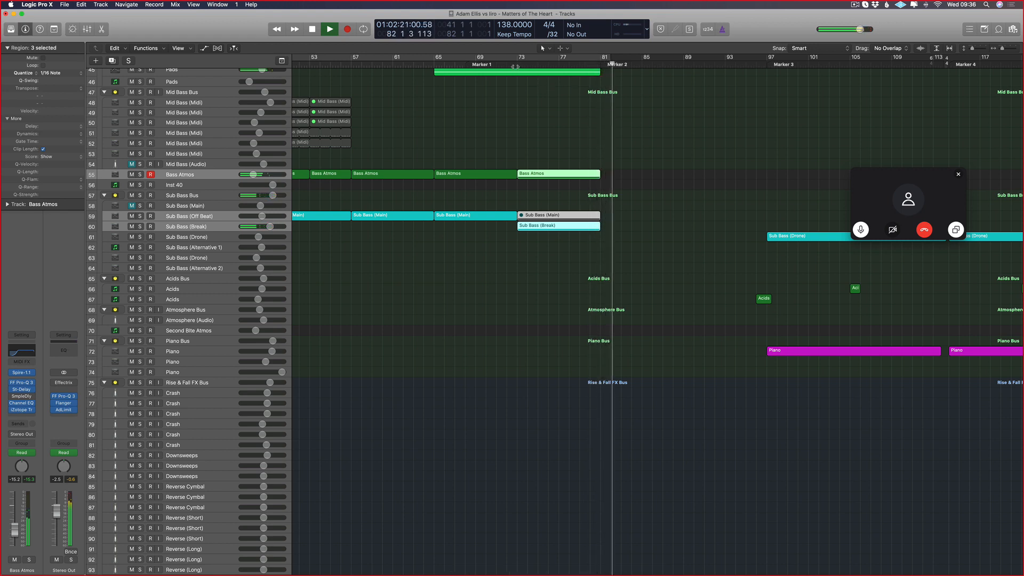
{"action": "key", "text": "space"}
{"action": "left_click_drag", "start_coordinate": [516, 57], "coordinate": [970, 59]}
{"action": "key", "text": "super+Right"}
{"action": "key", "text": "super+Right"}
{"action": "key", "text": "super+Right"}
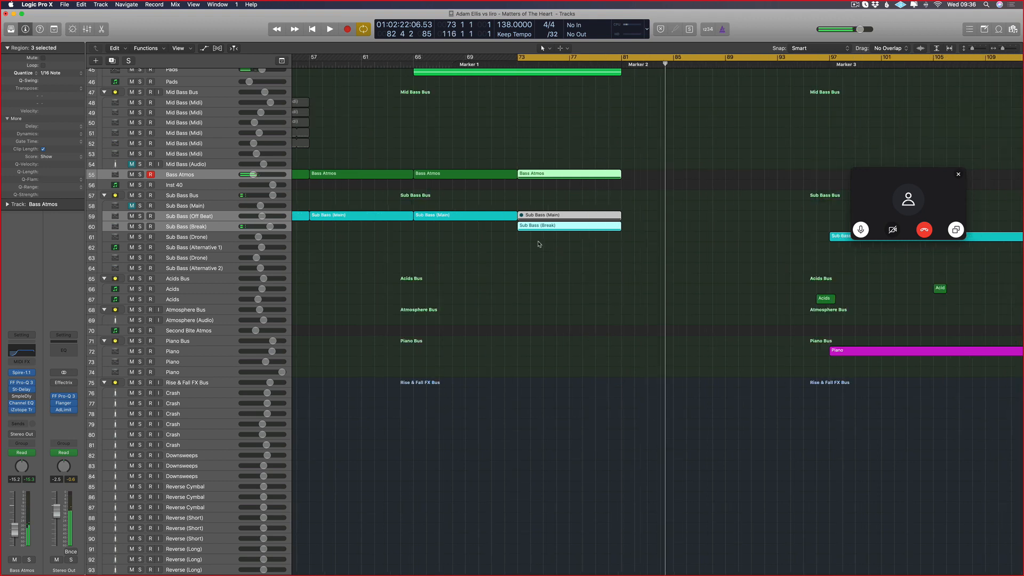
- Select the Pads track whose region spans bars 65 to 81 and play the arrangement from bar 73
{"action": "key", "text": "super+Down"}
{"action": "key", "text": "super+Down"}
{"action": "key", "text": "super+Down"}
{"action": "left_click", "coordinate": [180, 125]}
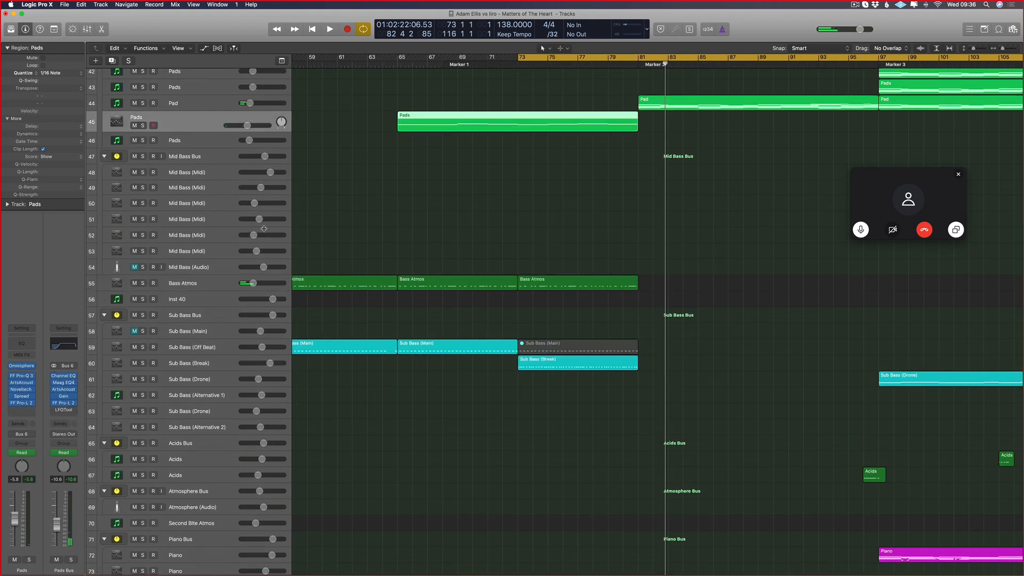
{"action": "scroll", "coordinate": [535, 153], "scroll_direction": "up", "scroll_amount": 3}
{"action": "scroll", "coordinate": [302, 276], "scroll_direction": "right", "scroll_amount": 5}
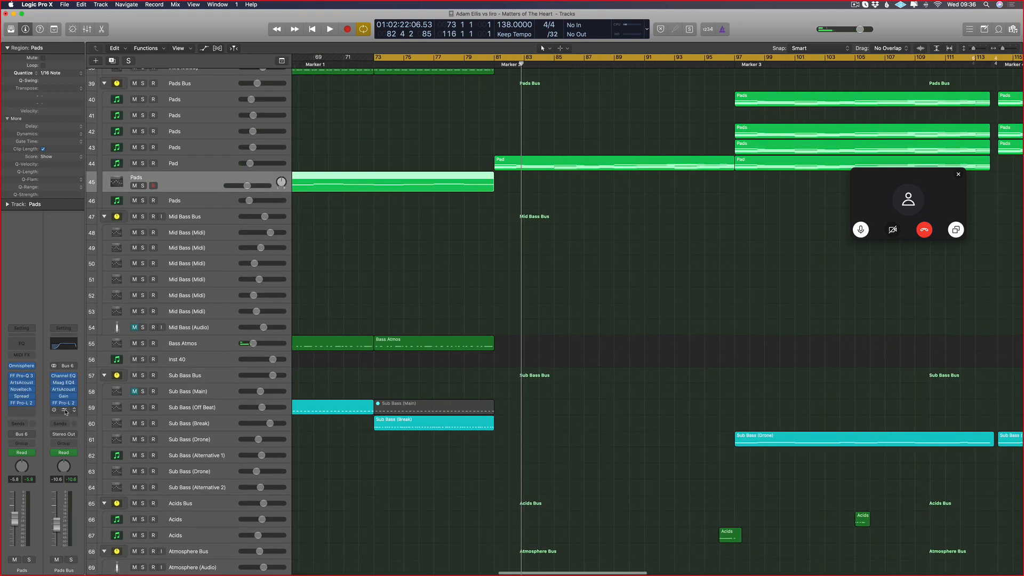
{"action": "key", "text": "space"}
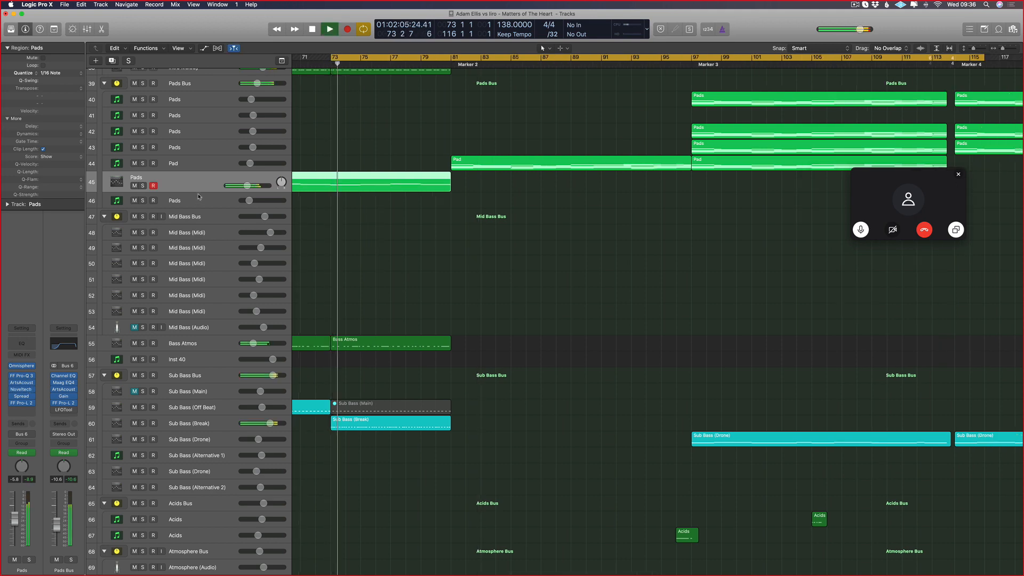
- Show the track automation and choose the ArtsAcoustic reverb's Decay as the selected Pads track's automation parameter, after trying WetLevel
{"action": "key", "text": "a"}
{"action": "left_click", "coordinate": [192, 206]}
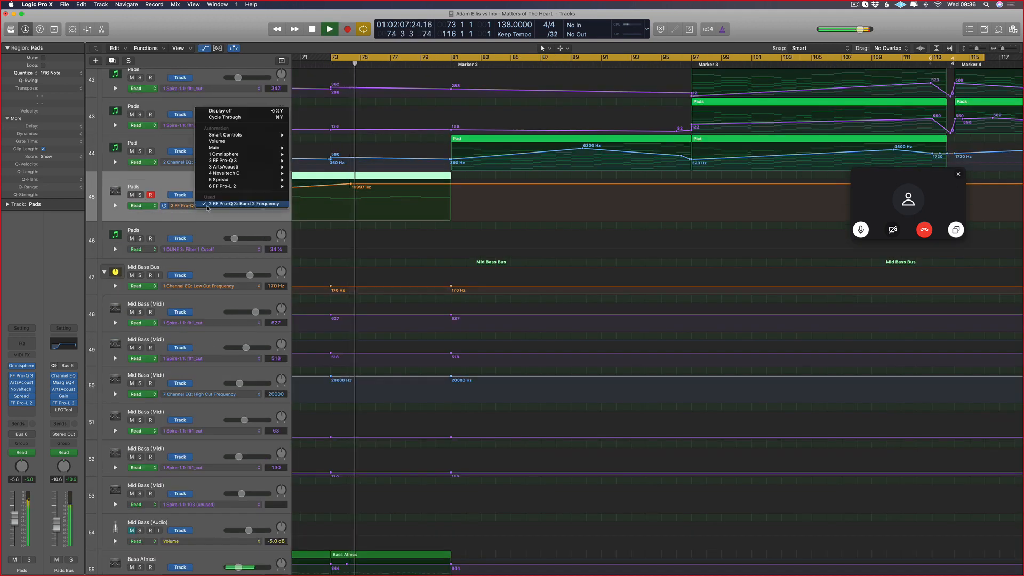
{"action": "mouse_move", "coordinate": [233, 173]}
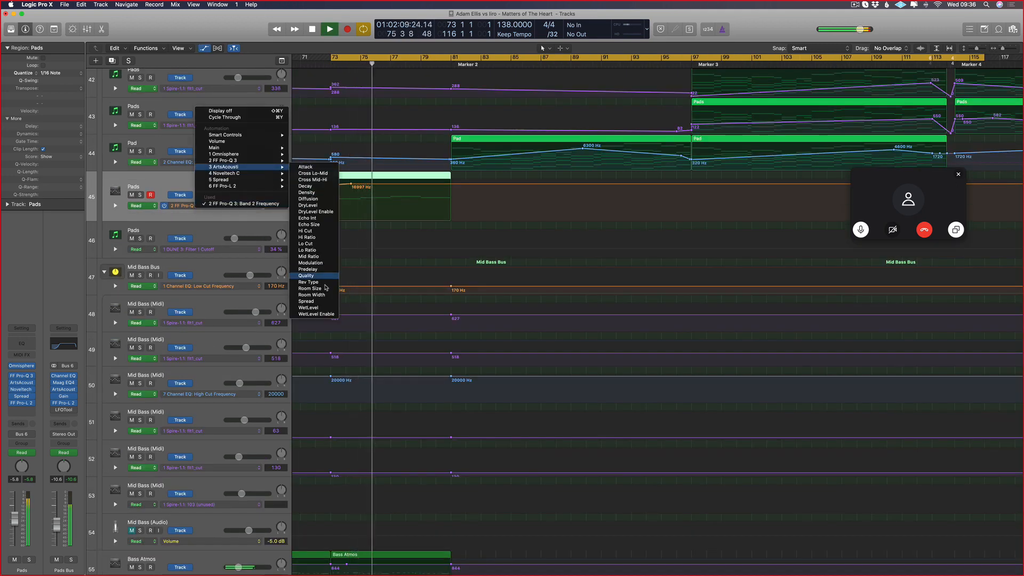
{"action": "left_click", "coordinate": [307, 307]}
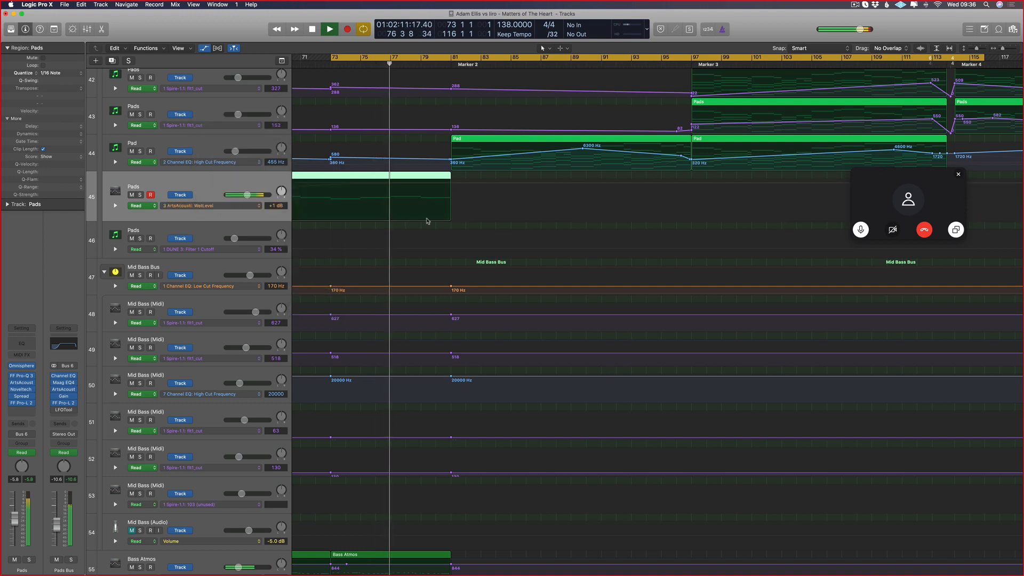
{"action": "left_click", "coordinate": [411, 185]}
{"action": "scroll", "coordinate": [375, 178], "scroll_direction": "left", "scroll_amount": 1}
{"action": "left_click", "coordinate": [198, 206]}
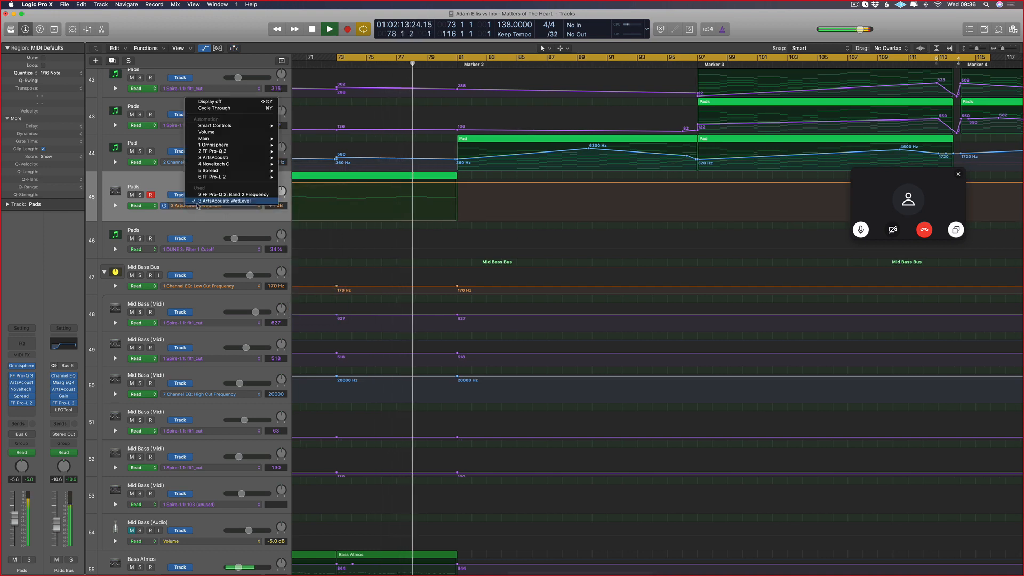
{"action": "mouse_move", "coordinate": [211, 158]}
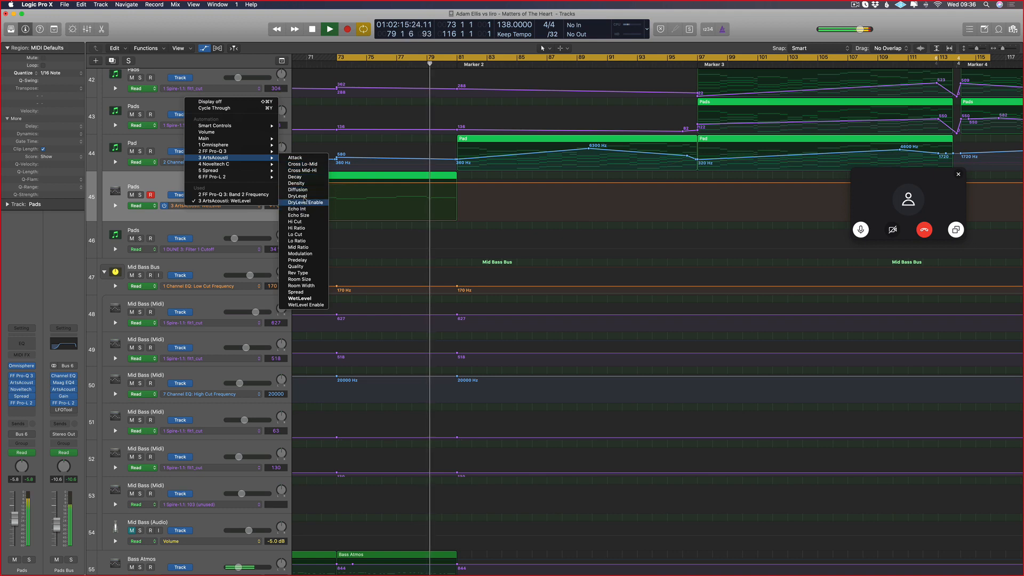
{"action": "left_click", "coordinate": [304, 179]}
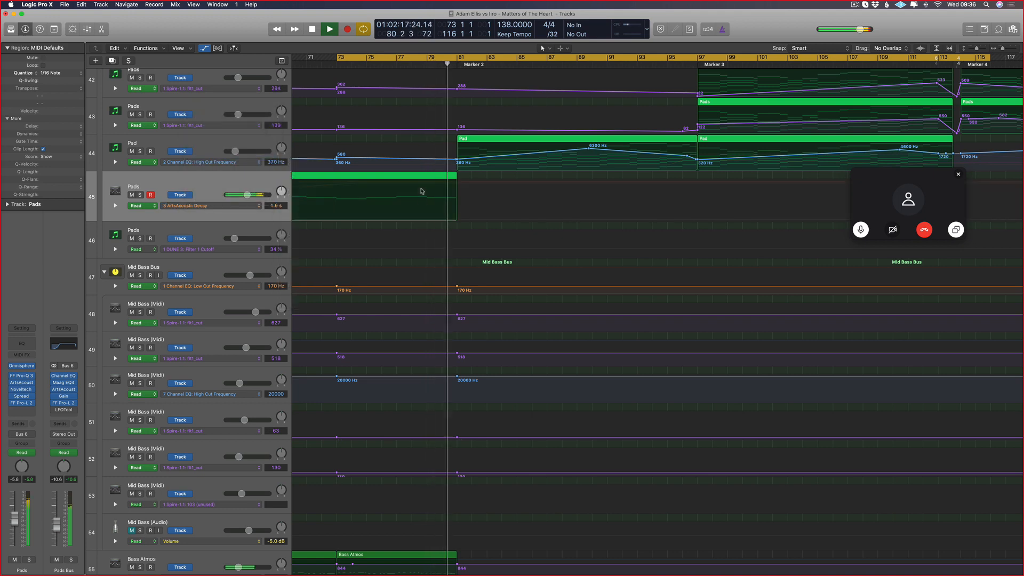
- Add Decay automation points on the Pads track: 1.6 s after bar 78, 11.6 s at bar 81 and 1.6 s near bar 87
{"action": "left_click", "coordinate": [417, 220]}
{"action": "left_click", "coordinate": [454, 220]}
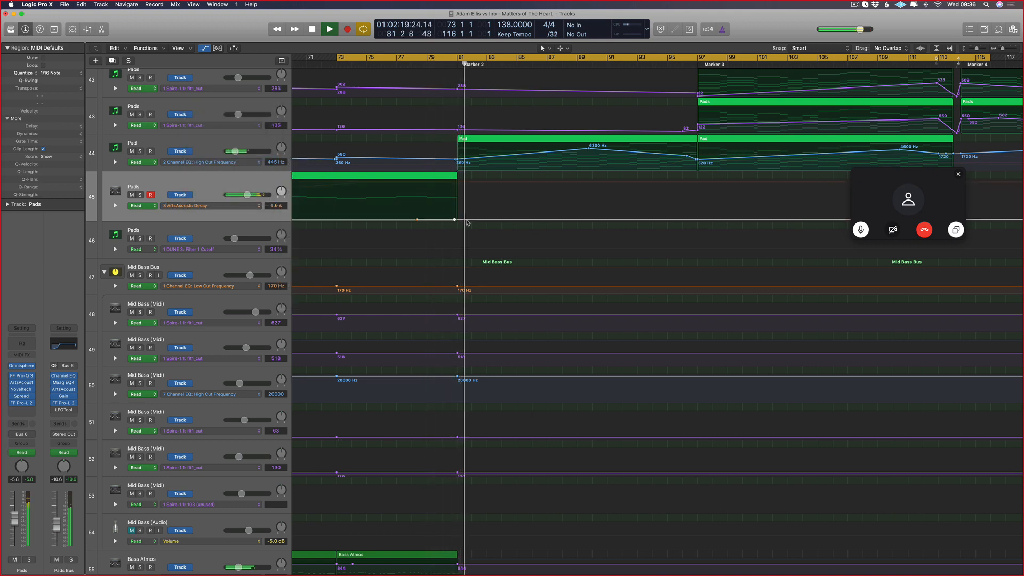
{"action": "left_click", "coordinate": [542, 219]}
{"action": "left_click_drag", "start_coordinate": [455, 219], "coordinate": [455, 216]}
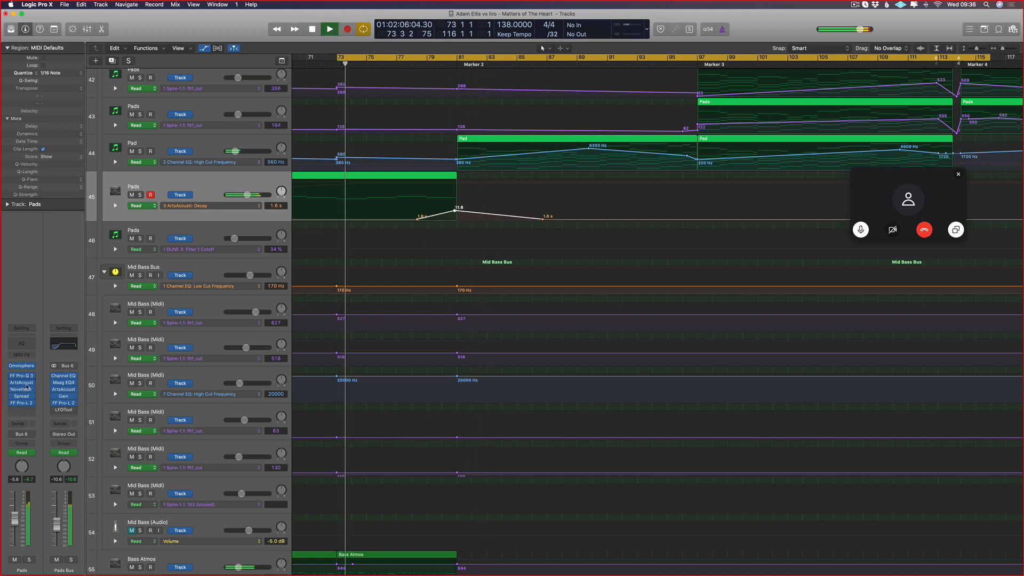
- Move the Decay peak to bar 83 and the end point to about bar 93, and add a 7.8 s point near bar 91
{"action": "key", "text": "v"}
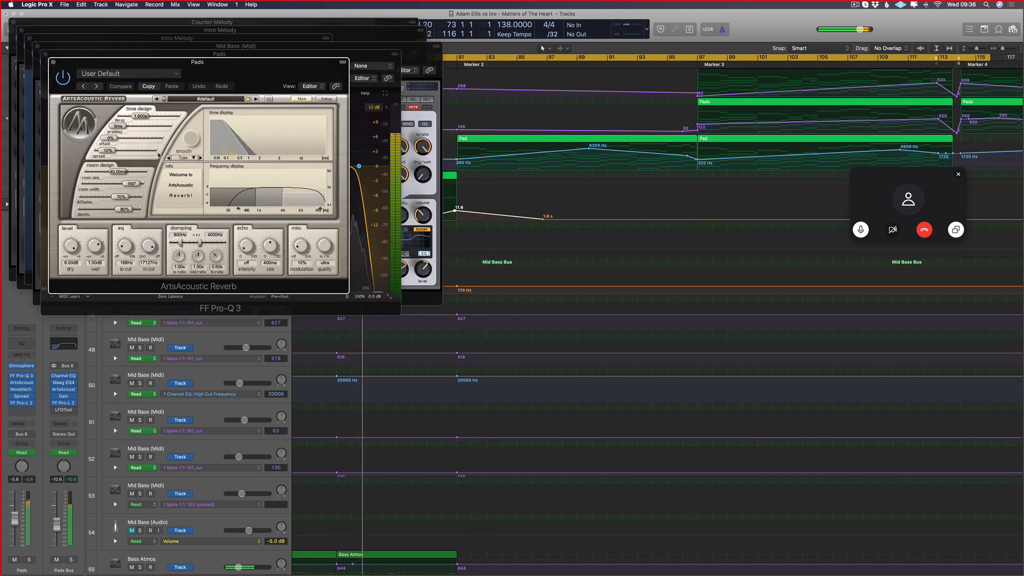
{"action": "left_click_drag", "start_coordinate": [543, 220], "coordinate": [643, 220]}
{"action": "left_click_drag", "start_coordinate": [454, 211], "coordinate": [489, 211]}
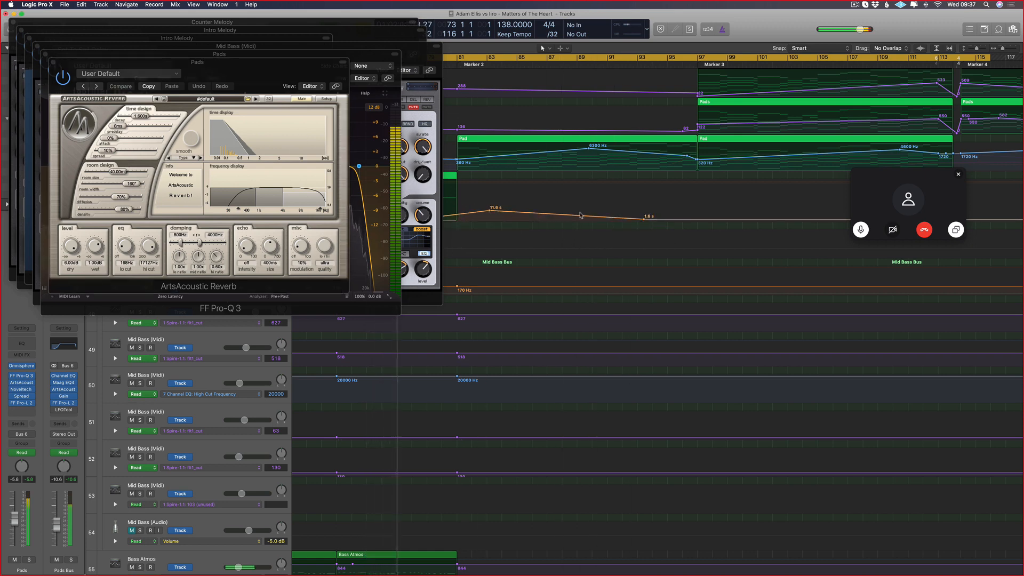
{"action": "left_click_drag", "start_coordinate": [605, 219], "coordinate": [604, 213]}
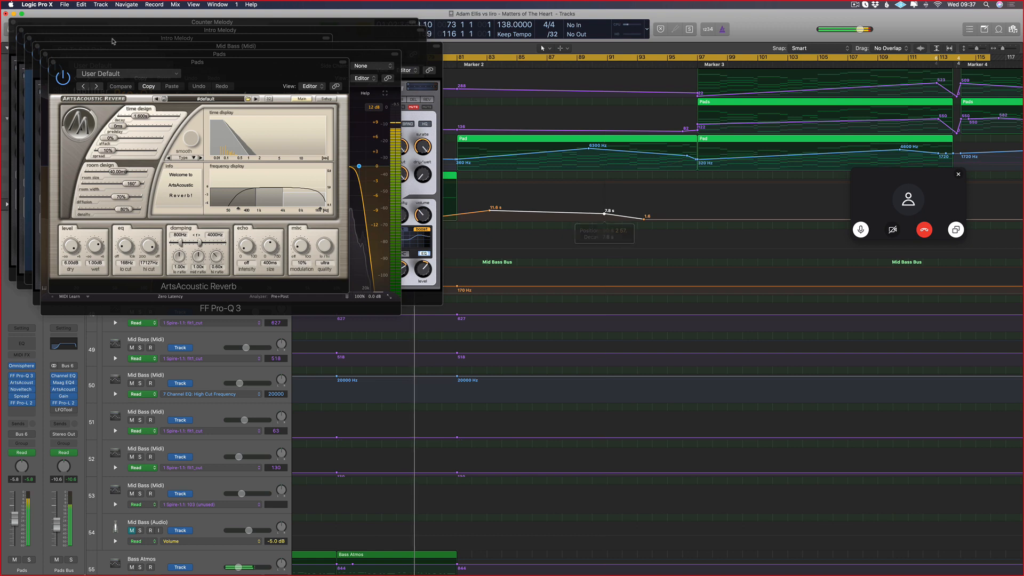
{"action": "key", "text": "v"}
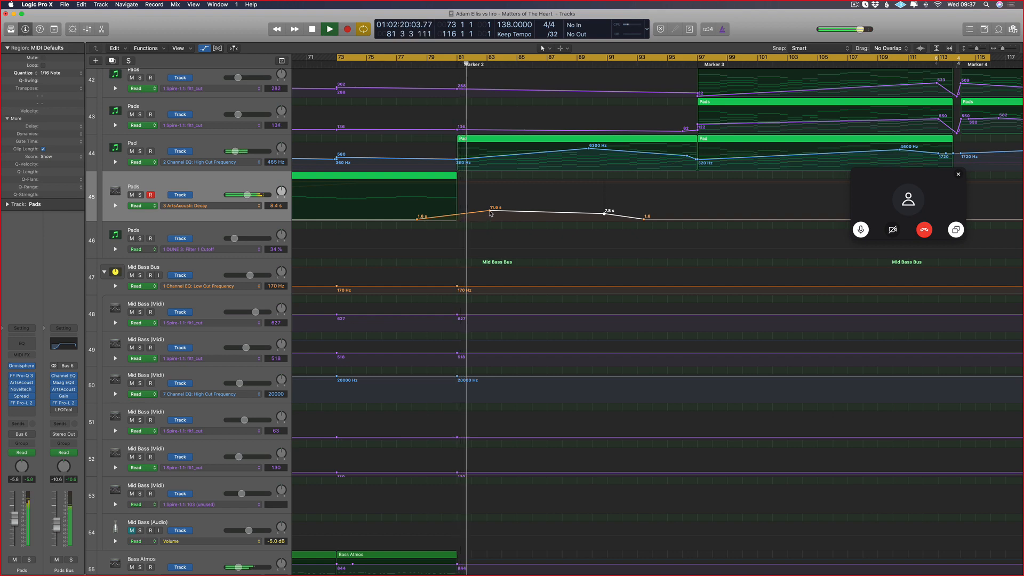
- Raise the bar 83 Decay point to 16.1 s, add a 20.3 s point near bar 87 and remove the stray point beside it
{"action": "left_click_drag", "start_coordinate": [490, 213], "coordinate": [491, 208]}
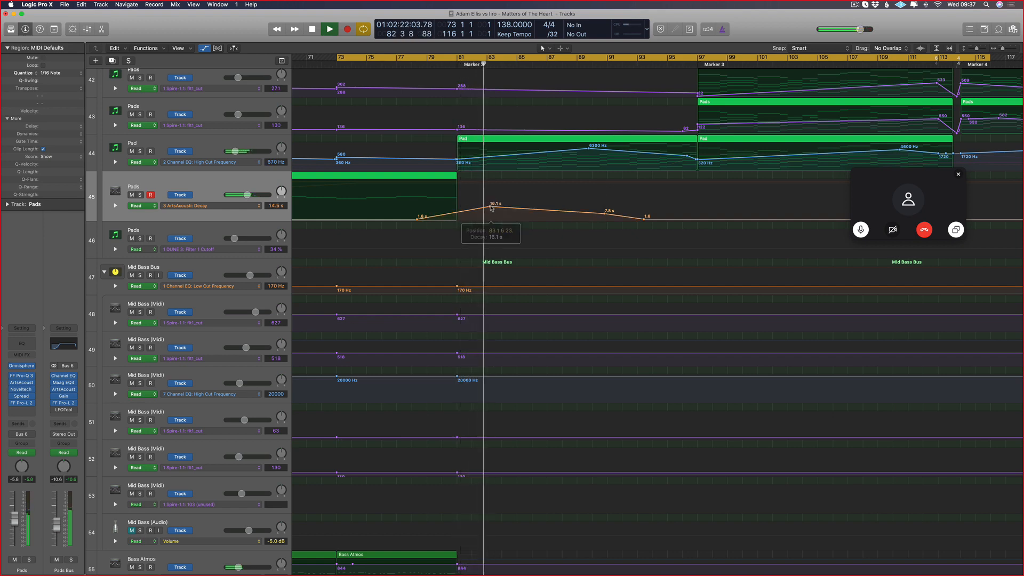
{"action": "left_click", "coordinate": [552, 211]}
{"action": "left_click_drag", "start_coordinate": [555, 212], "coordinate": [556, 205]}
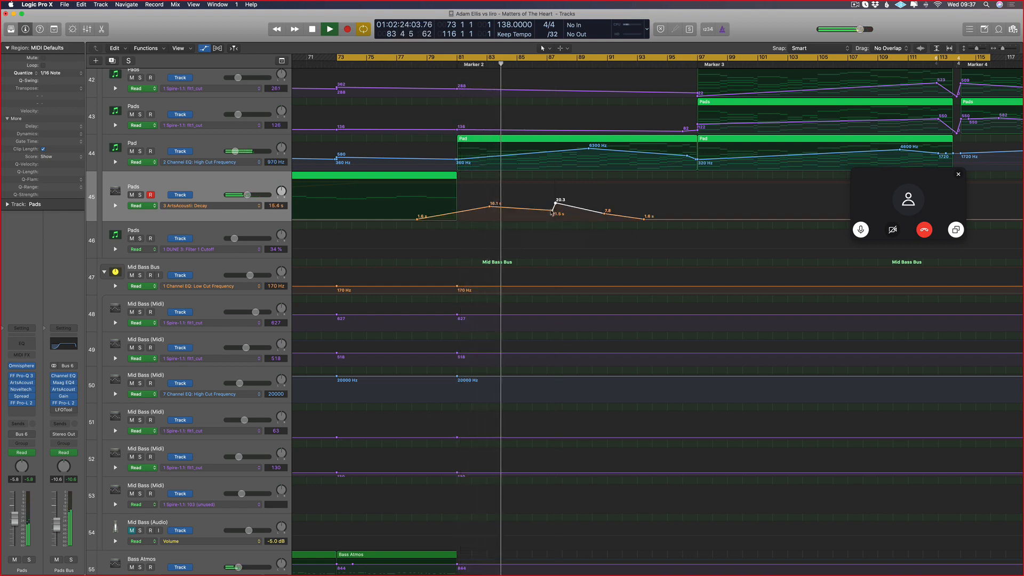
{"action": "left_click", "coordinate": [553, 213]}
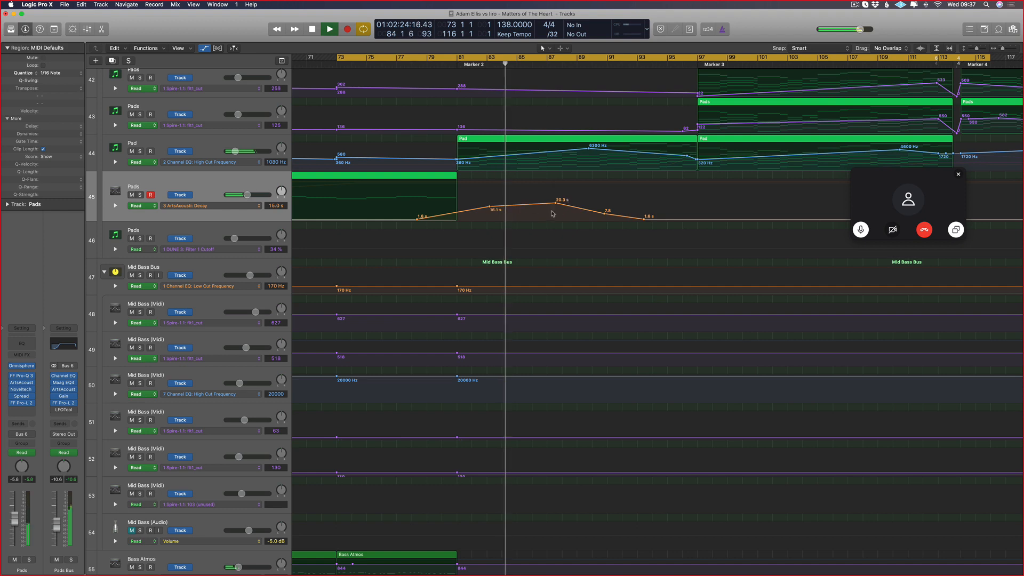
- Steepen the Decay curve to about 20 s after bar 83, 28.4 s past bar 85 and 29.1 s in bar 87
{"action": "left_click_drag", "start_coordinate": [518, 207], "coordinate": [489, 204]}
{"action": "left_click", "coordinate": [520, 204]}
{"action": "left_click", "coordinate": [521, 202]}
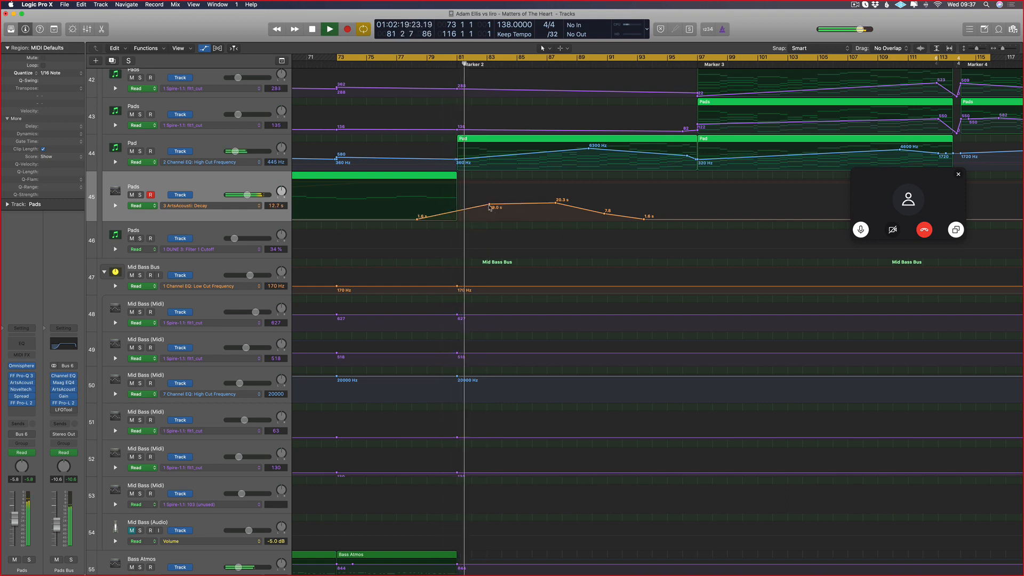
{"action": "left_click_drag", "start_coordinate": [491, 206], "coordinate": [526, 196]}
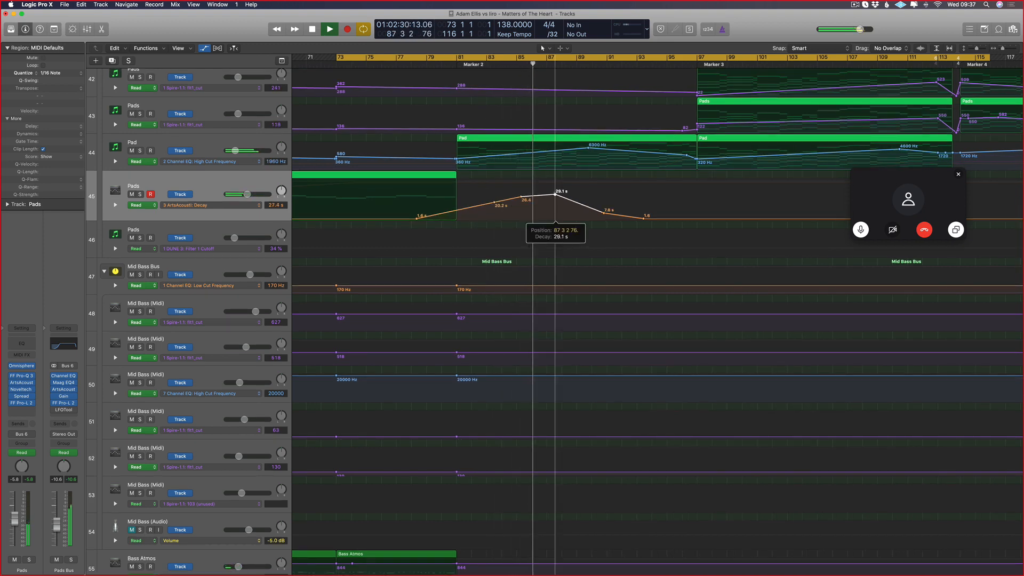
- Stop playback, hide the automation and set the cycle range from bar 29 to bar 87
{"action": "key", "text": "space"}
{"action": "key", "text": "a"}
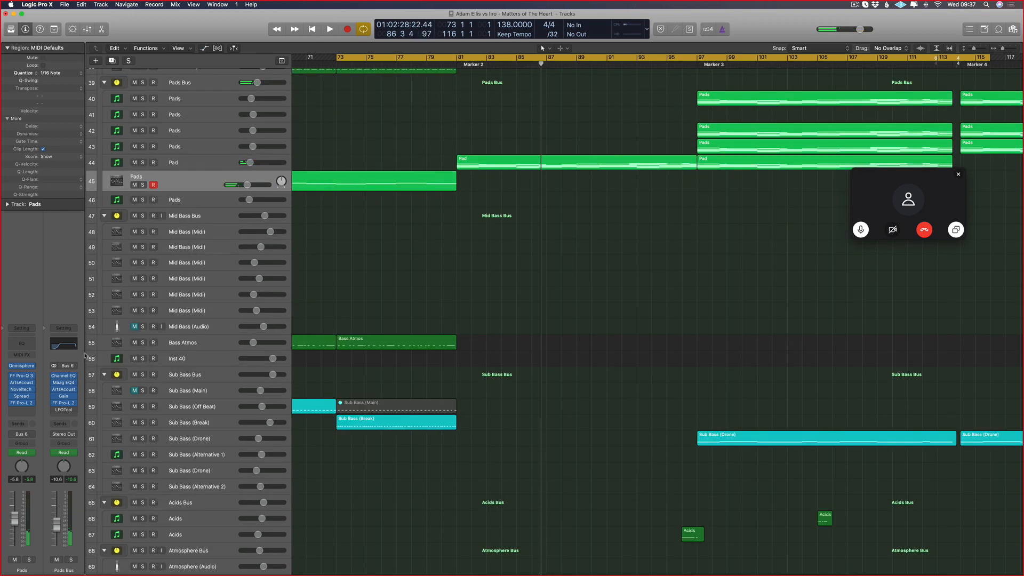
{"action": "scroll", "coordinate": [522, 233], "scroll_direction": "left", "scroll_amount": 1}
{"action": "scroll", "coordinate": [434, 231], "scroll_direction": "down", "scroll_amount": 10}
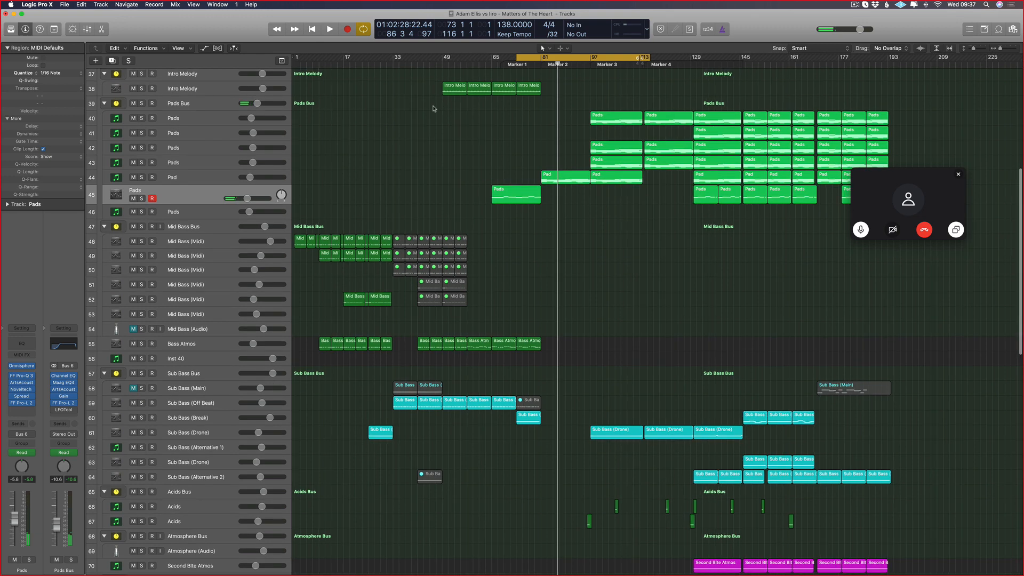
{"action": "scroll", "coordinate": [434, 109], "scroll_direction": "up", "scroll_amount": 3}
{"action": "left_click_drag", "start_coordinate": [366, 57], "coordinate": [587, 82]}
- Bounce bars 29 to 87 offline as an MP3 to the Desktop, entering 2 in the file name
{"action": "key", "text": "super+s"}
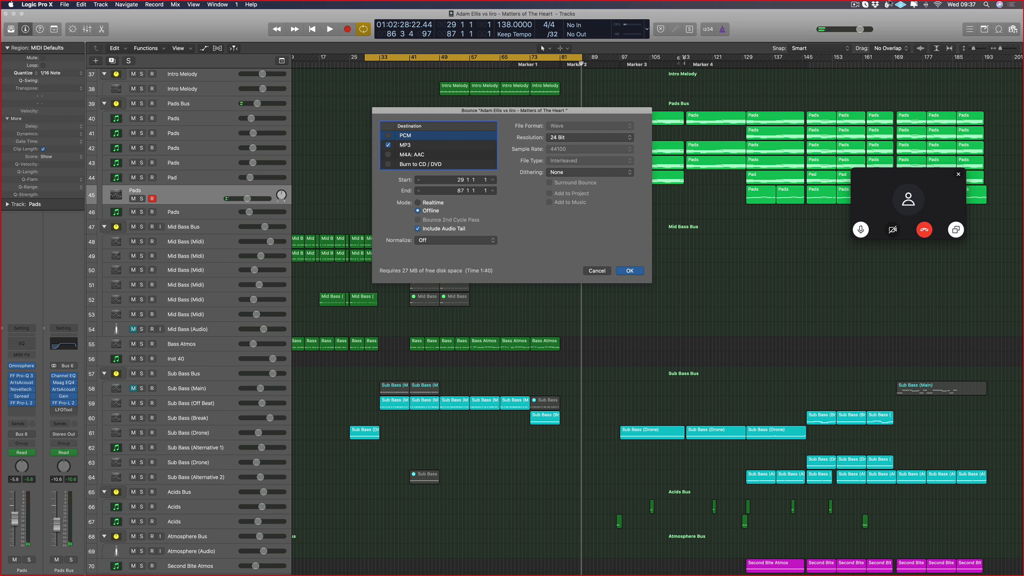
{"action": "key", "text": "Return"}
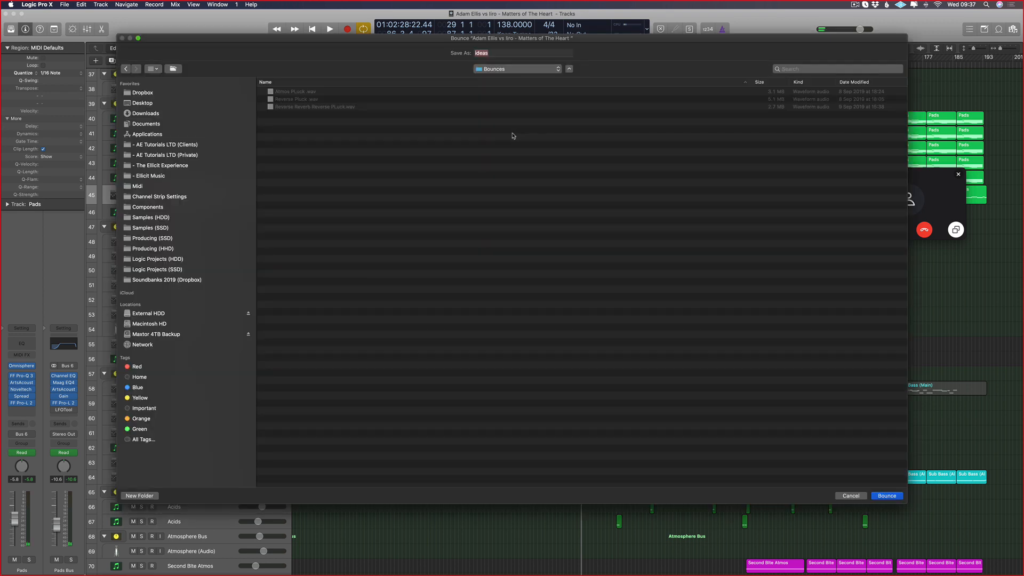
{"action": "left_click", "coordinate": [181, 103]}
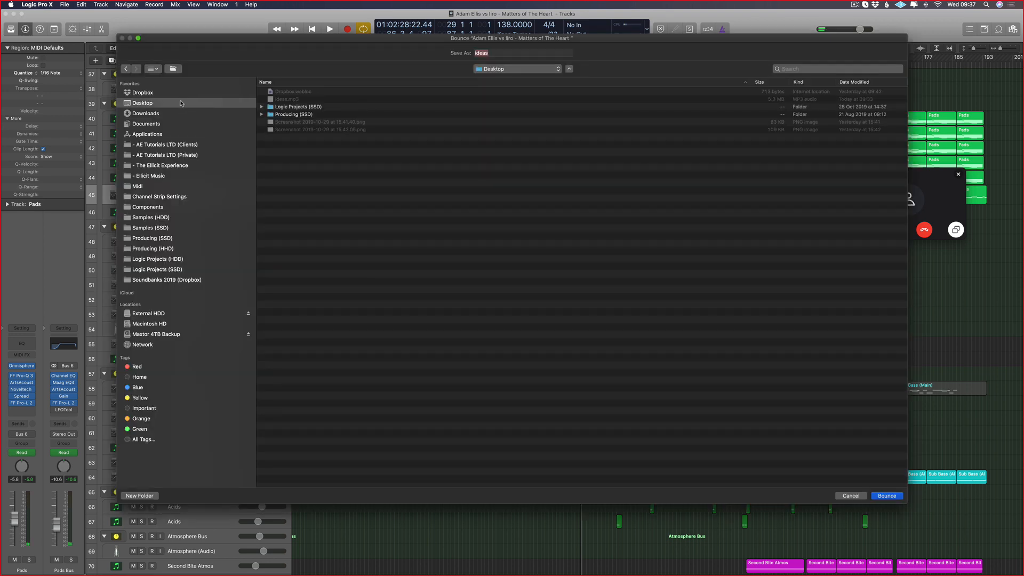
{"action": "type", "text": "2"}
{"action": "key", "text": "Return"}
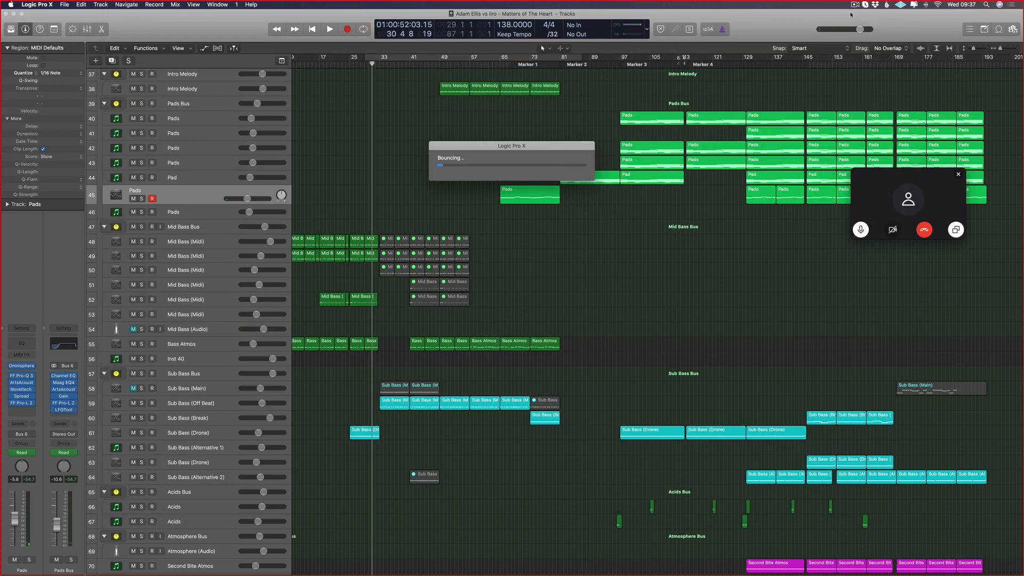
{"action": "left_click", "coordinate": [855, 4]}
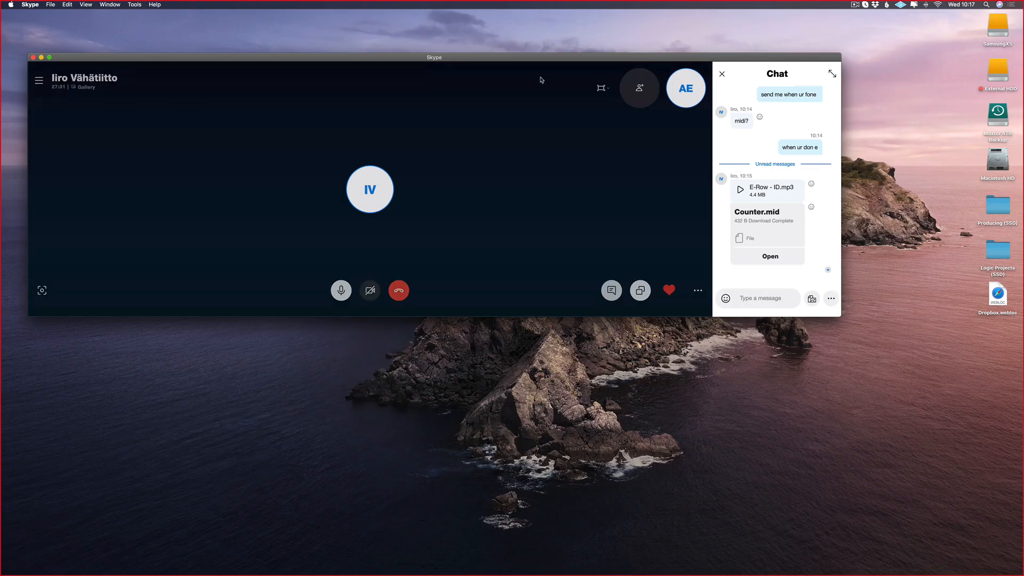
- Switch from Skype to the Logic Pro project and close the Downloads window and the Piano Roll
{"action": "key", "text": "ctrl+Right"}
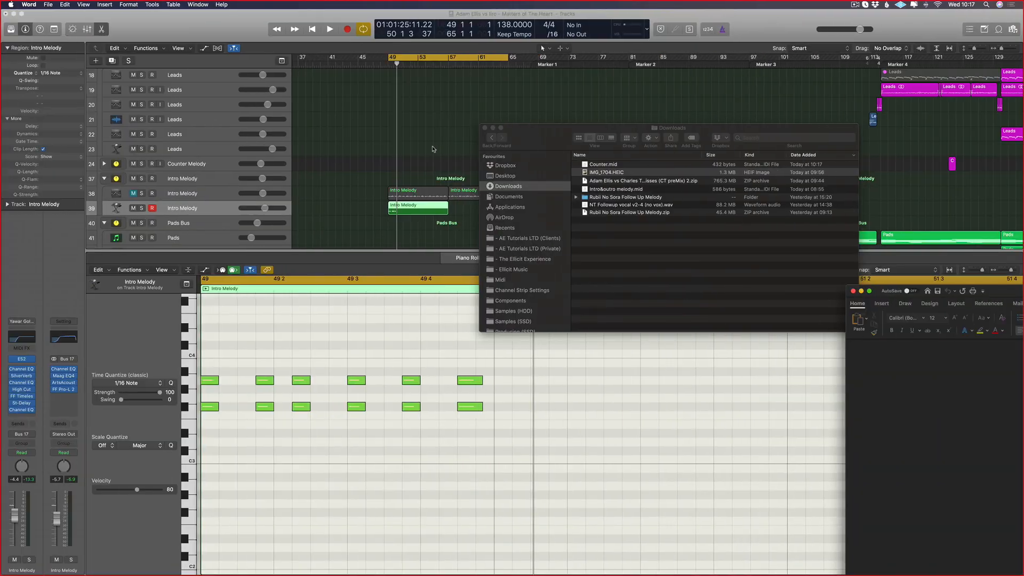
{"action": "left_click", "coordinate": [484, 128]}
{"action": "left_click", "coordinate": [484, 129]}
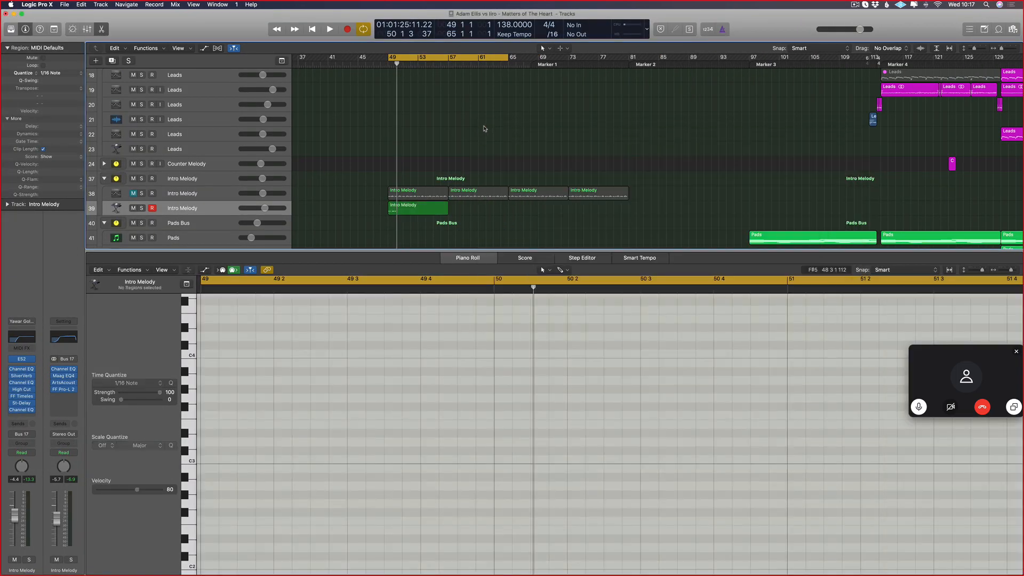
{"action": "key", "text": "p"}
{"action": "key", "text": "super+Left"}
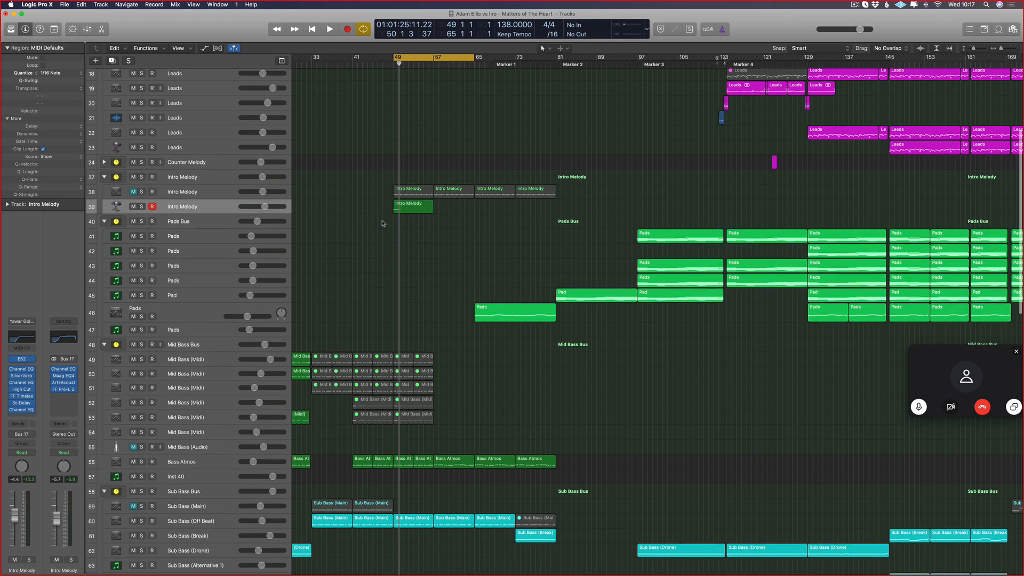
- Mute the lower Intro Melody track and create a duplicate of it directly below
{"action": "scroll", "coordinate": [160, 209], "scroll_direction": "left", "scroll_amount": 5}
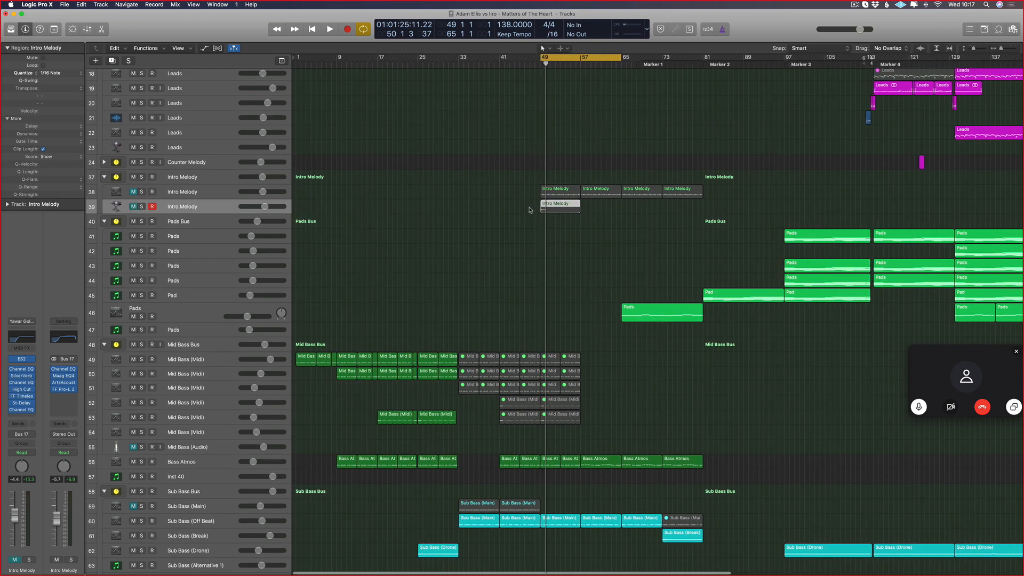
{"action": "scroll", "coordinate": [141, 220], "scroll_direction": "right", "scroll_amount": 2}
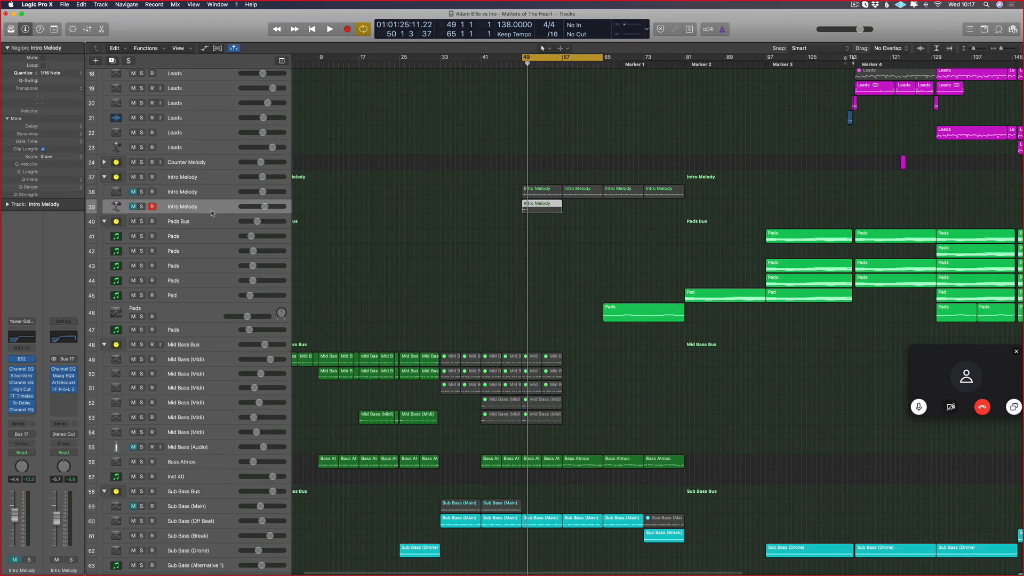
{"action": "key", "text": "super+d"}
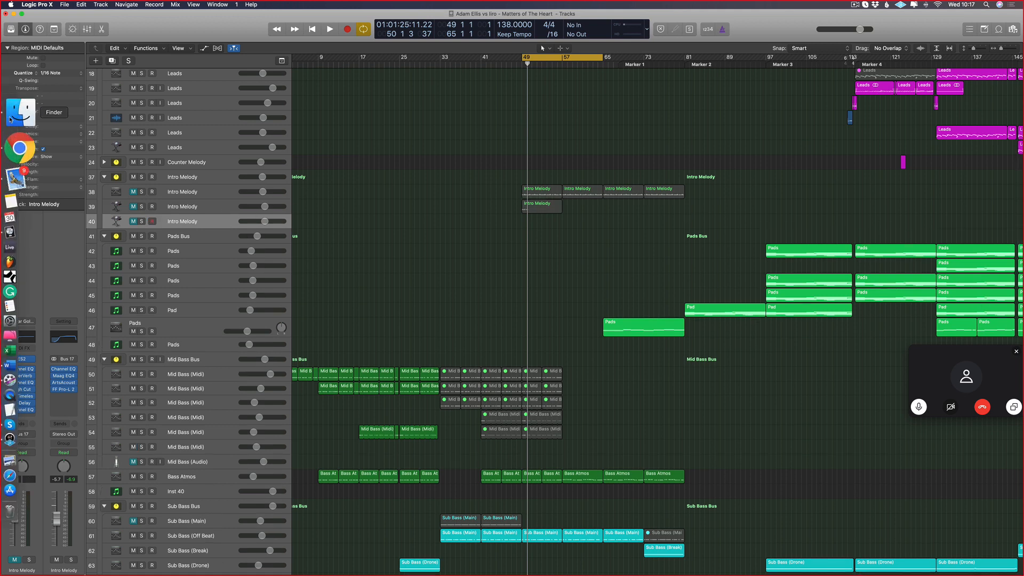
- Import Counter.mid from the Finder's Downloads folder onto the new Intro Melody track at bar 49
{"action": "left_click", "coordinate": [18, 108]}
{"action": "left_click", "coordinate": [515, 177]}
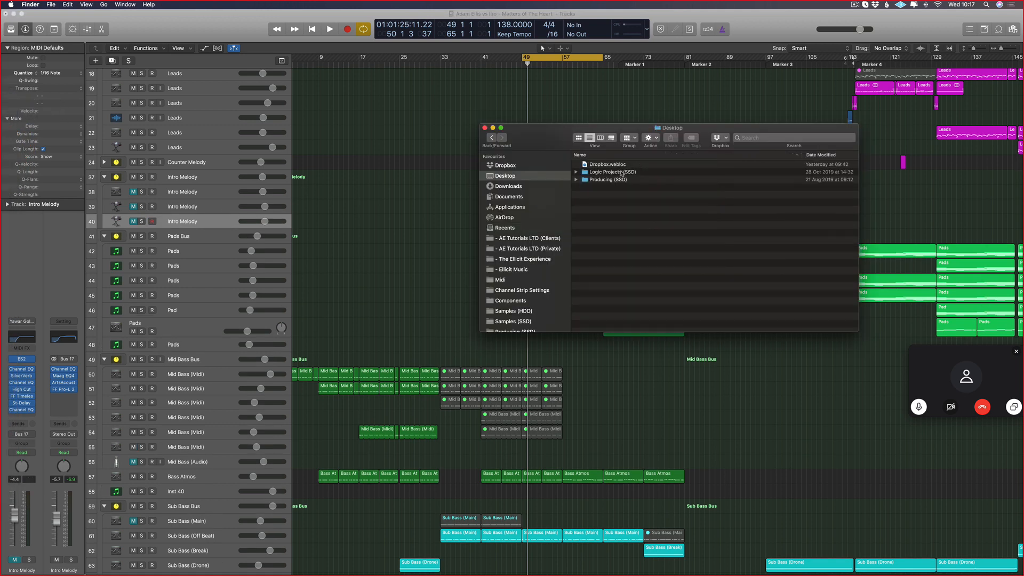
{"action": "left_click", "coordinate": [542, 186]}
{"action": "left_click_drag", "start_coordinate": [608, 165], "coordinate": [525, 225]}
{"action": "key", "text": "super+Right"}
{"action": "key", "text": "super+Right"}
{"action": "key", "text": "super+Right"}
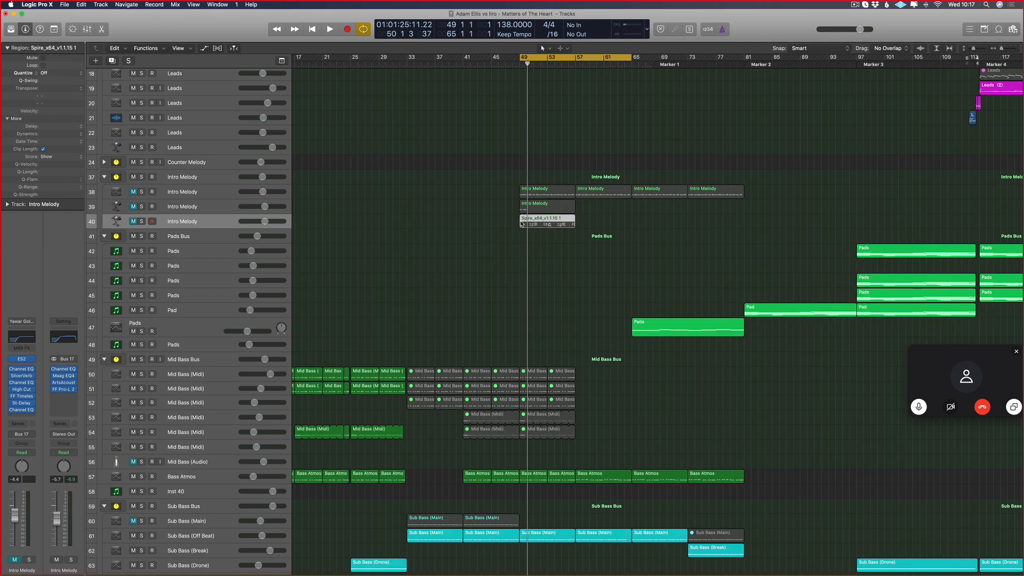
- Solo the imported counter melody's track during playback and load the AFB Counter Melody Pluck channel strip setting onto it
{"action": "left_click", "coordinate": [141, 221]}
{"action": "key", "text": "space"}
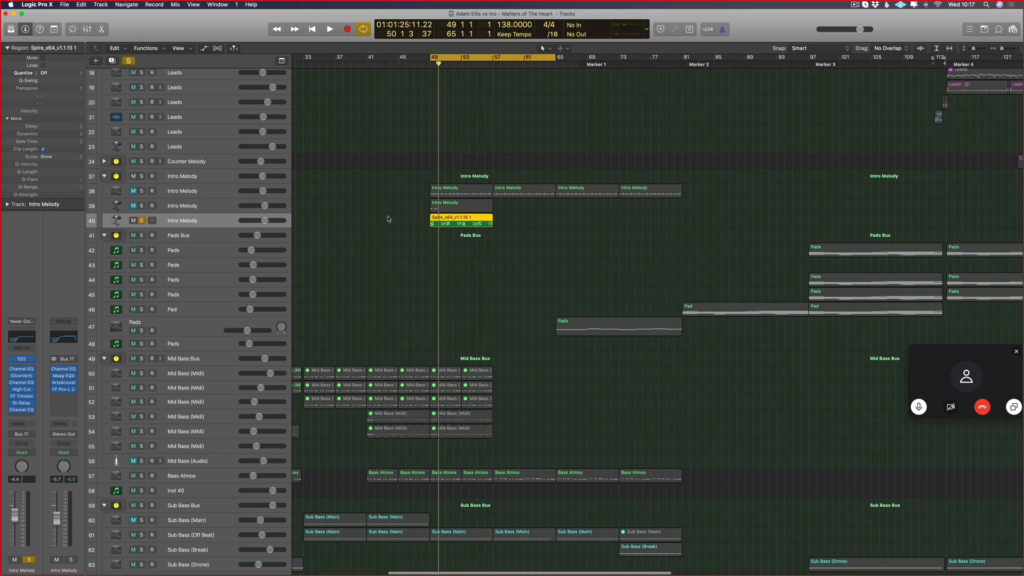
{"action": "left_click", "coordinate": [21, 321]}
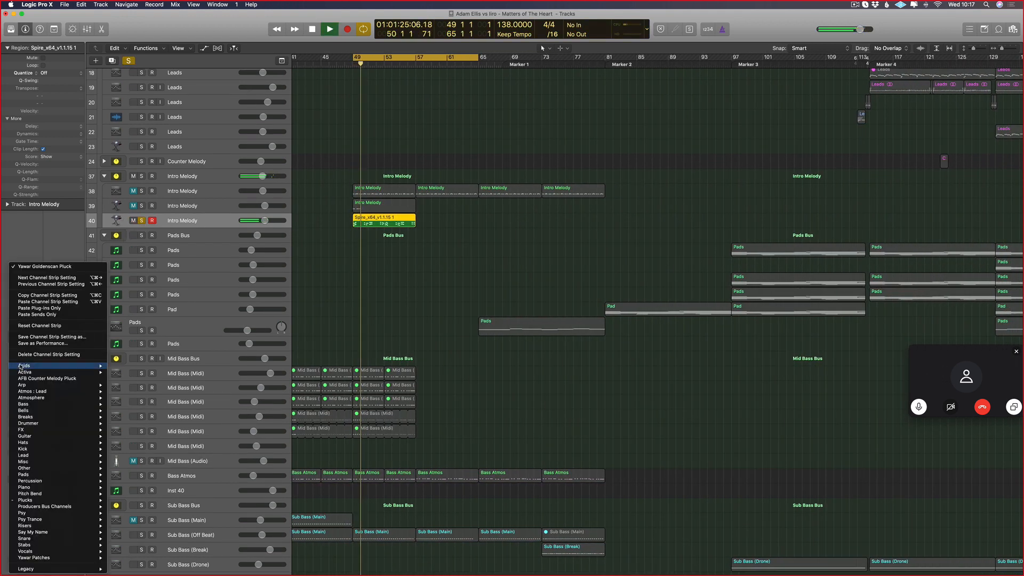
{"action": "left_click", "coordinate": [72, 379]}
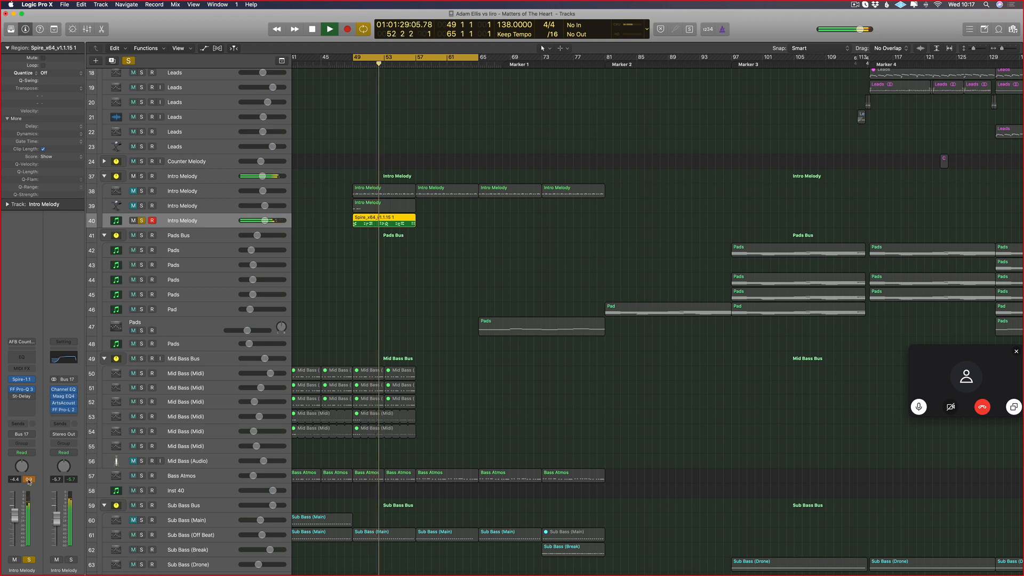
- Lower the counter melody track's volume to -10.8 dB and turn its solo off
{"action": "left_click_drag", "start_coordinate": [14, 515], "coordinate": [15, 519]}
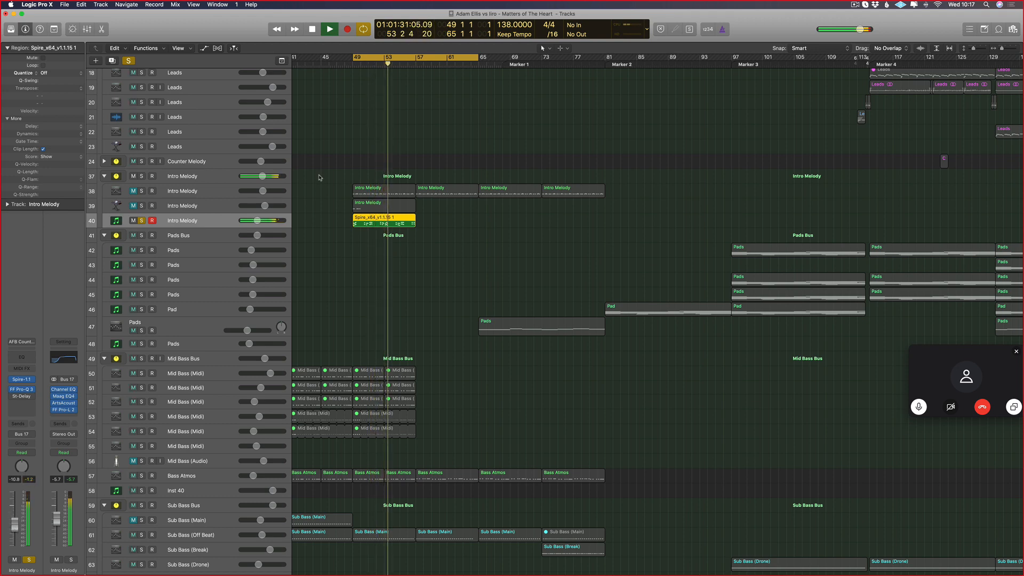
{"action": "left_click", "coordinate": [435, 240]}
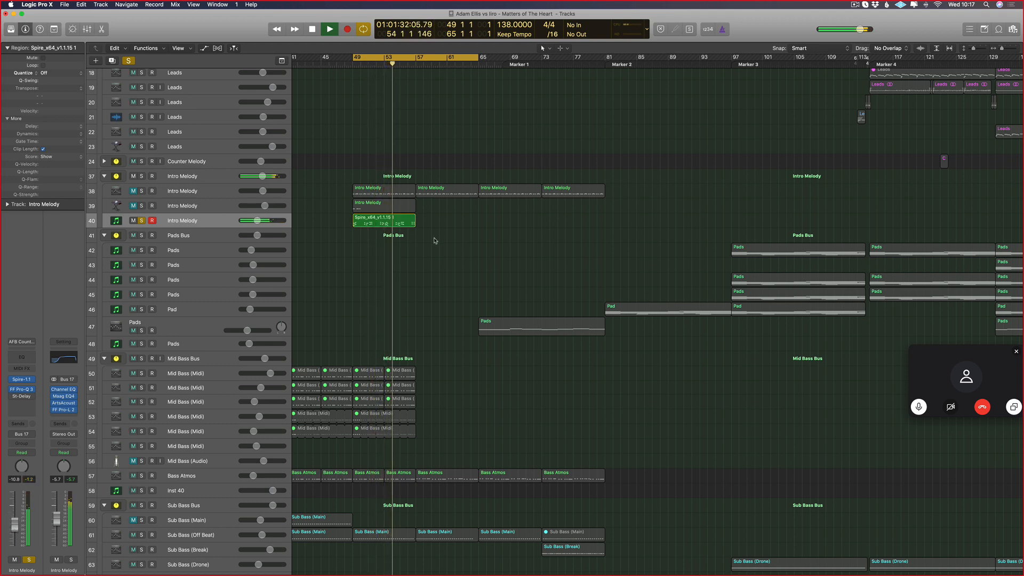
{"action": "left_click", "coordinate": [129, 63]}
- Move the counter melody region to start at bar 57 and unmute the uppermost Intro Melody track
{"action": "scroll", "coordinate": [401, 249], "scroll_direction": "right", "scroll_amount": 3}
{"action": "scroll", "coordinate": [406, 247], "scroll_direction": "down", "scroll_amount": 1}
{"action": "scroll", "coordinate": [406, 247], "scroll_direction": "up", "scroll_amount": 3}
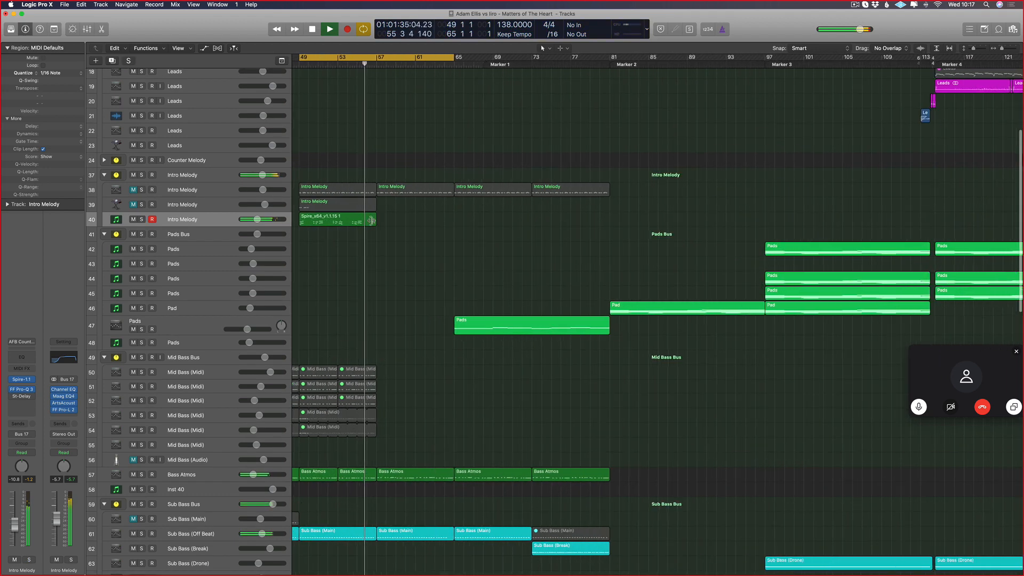
{"action": "left_click_drag", "start_coordinate": [371, 220], "coordinate": [449, 219]}
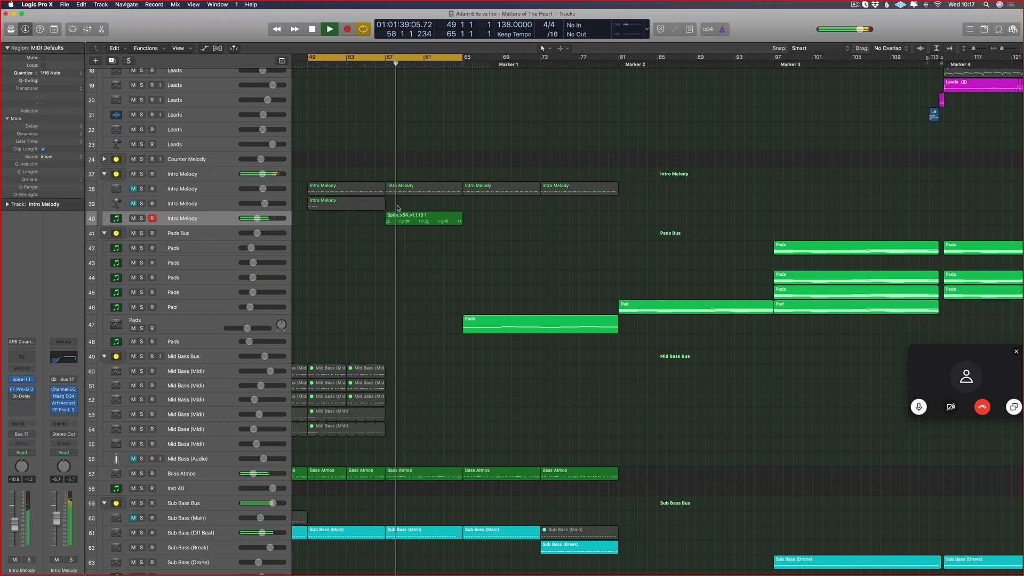
{"action": "left_click", "coordinate": [134, 189]}
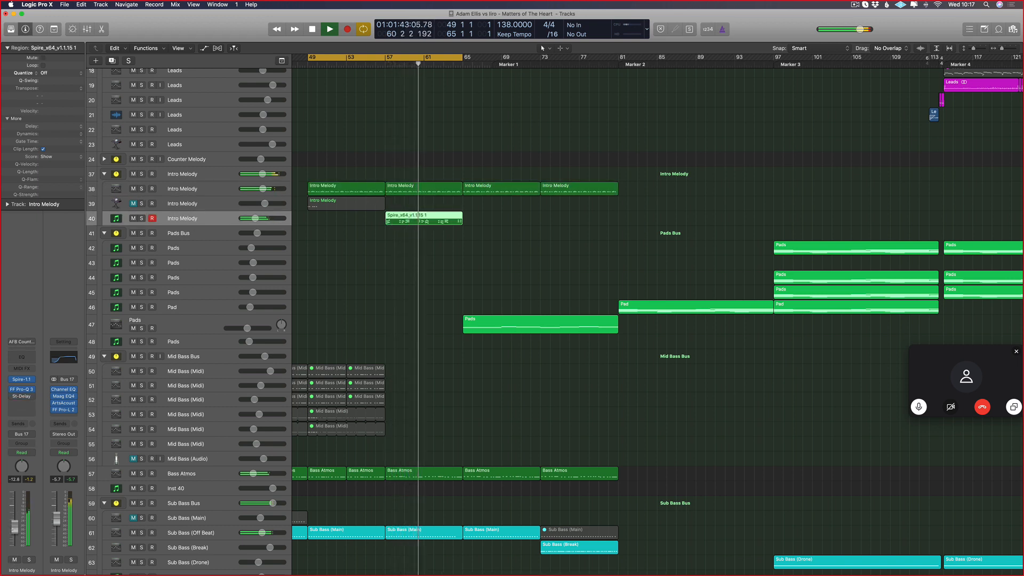
- Review the counter melody's notes in the Piano Roll and repeat the region twice to fill up to bar 81
{"action": "double_click", "coordinate": [403, 219]}
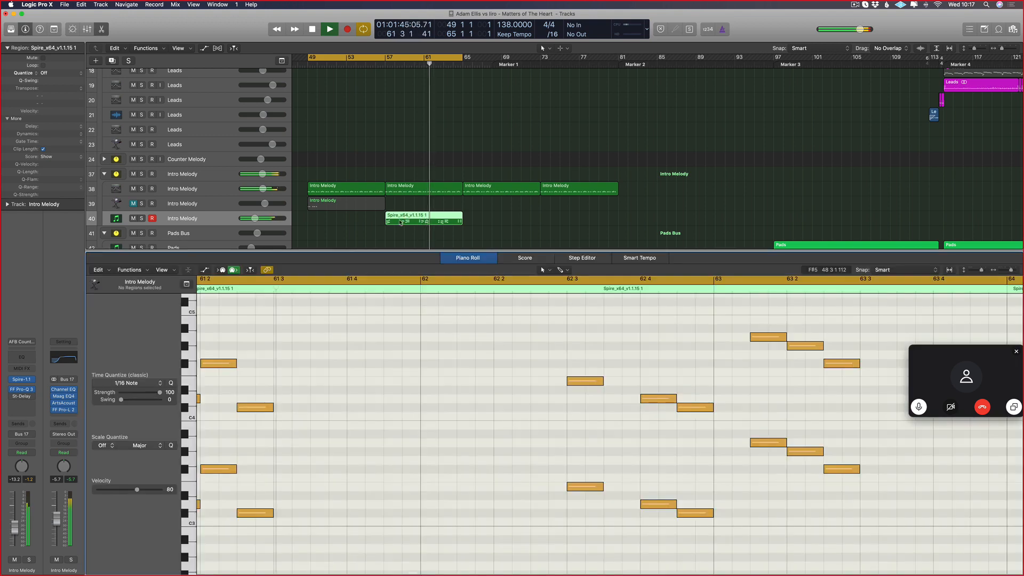
{"action": "scroll", "coordinate": [466, 381], "scroll_direction": "down", "scroll_amount": 3}
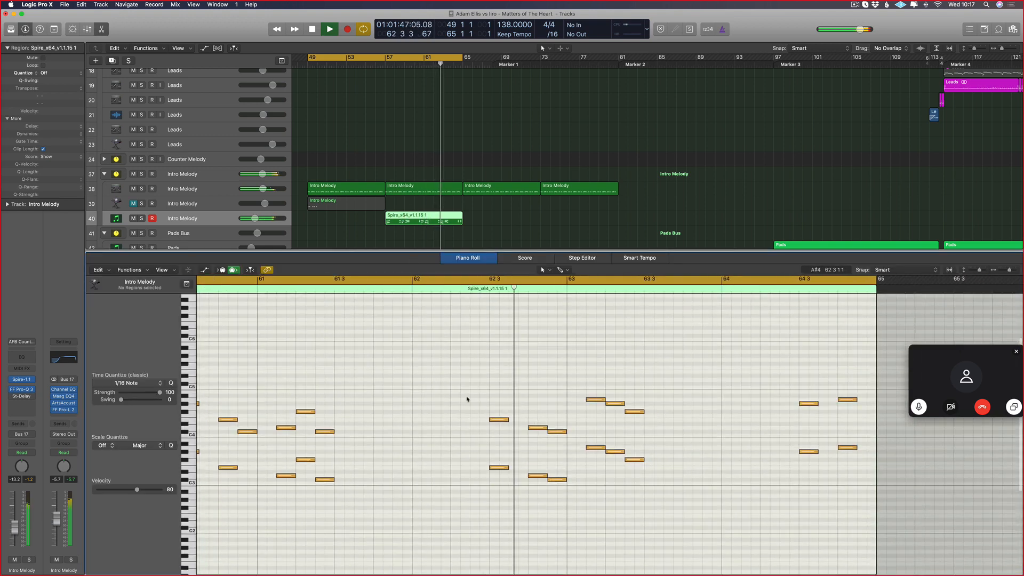
{"action": "scroll", "coordinate": [687, 452], "scroll_direction": "right", "scroll_amount": 5}
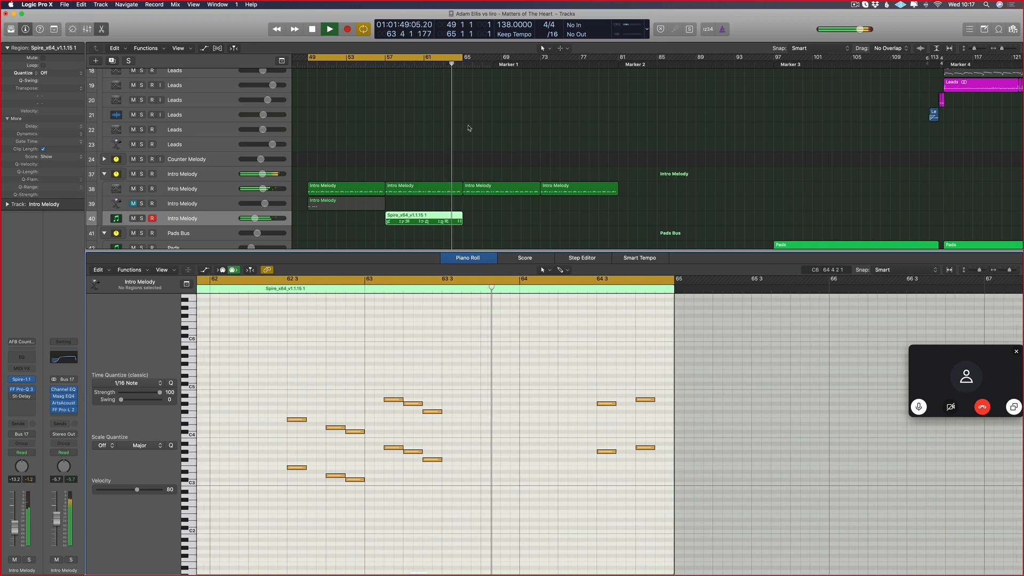
{"action": "key", "text": "super+r"}
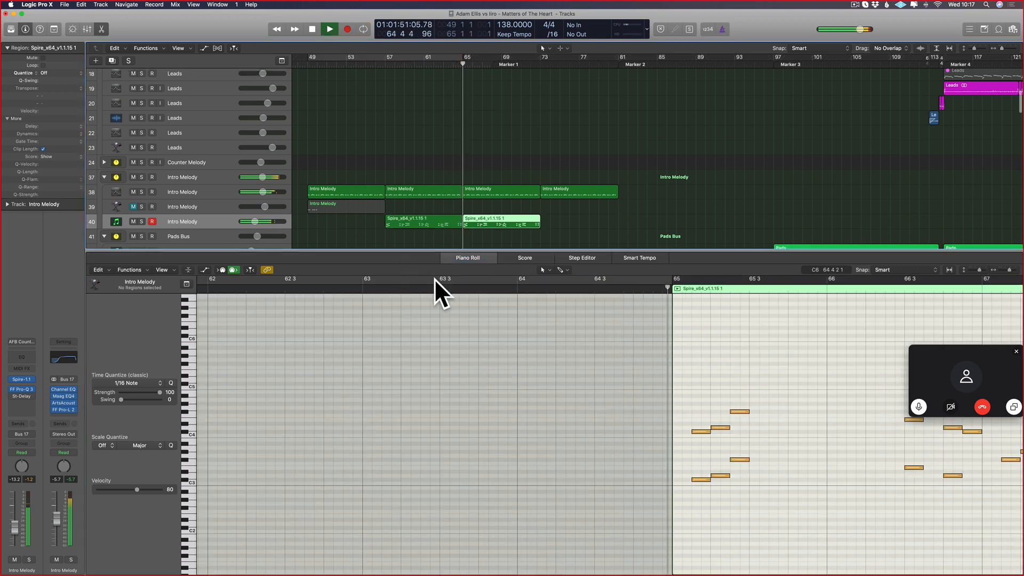
{"action": "key", "text": "p"}
{"action": "scroll", "coordinate": [459, 256], "scroll_direction": "right", "scroll_amount": 4}
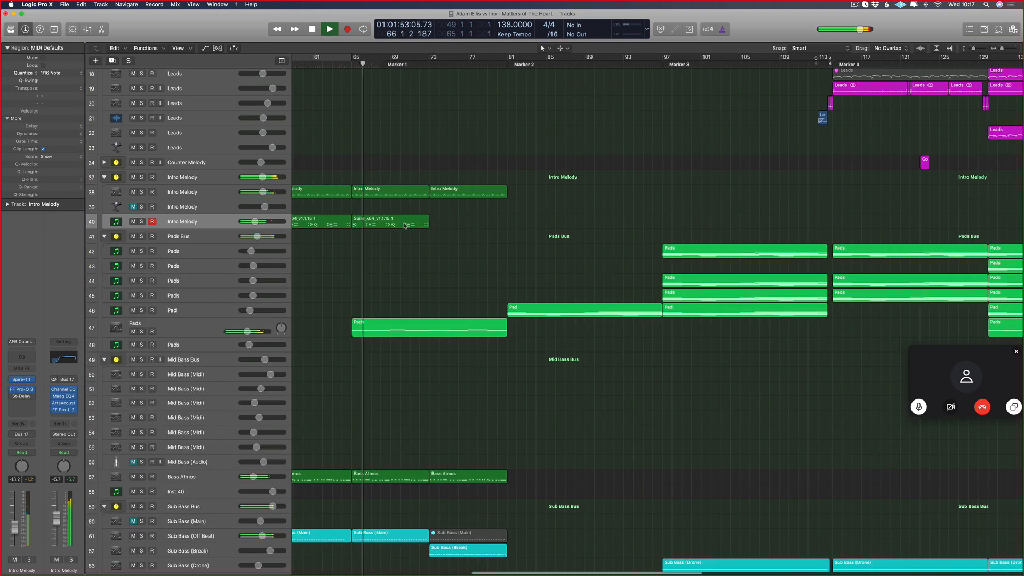
{"action": "key", "text": "super+r"}
- Move the start of the uppermost Intro Melody track's Spire filter cutoff automation ramp from bar 73 to between bars 71 and 72
{"action": "left_click", "coordinate": [213, 193]}
{"action": "key", "text": "a"}
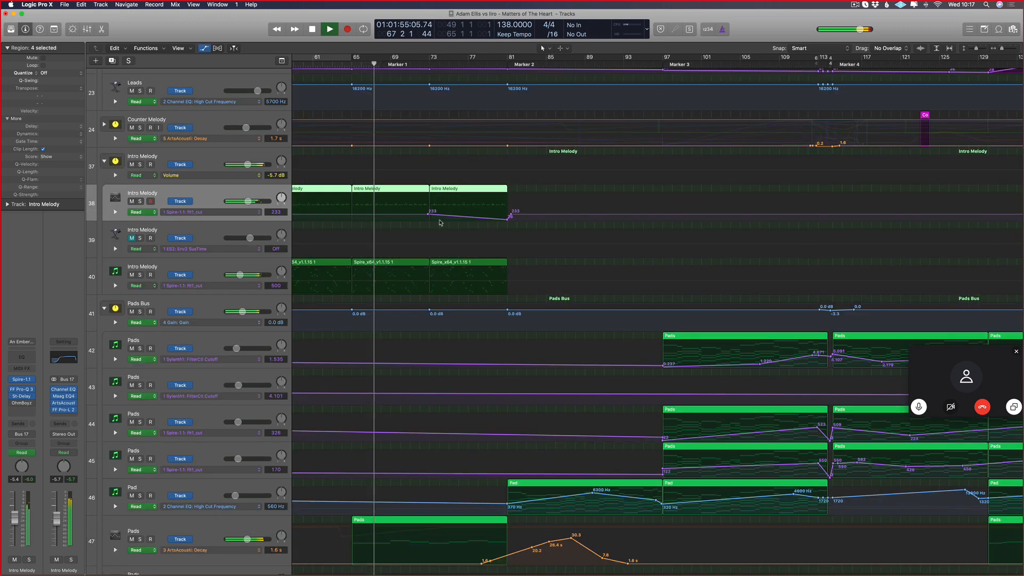
{"action": "left_click_drag", "start_coordinate": [428, 214], "coordinate": [415, 215]}
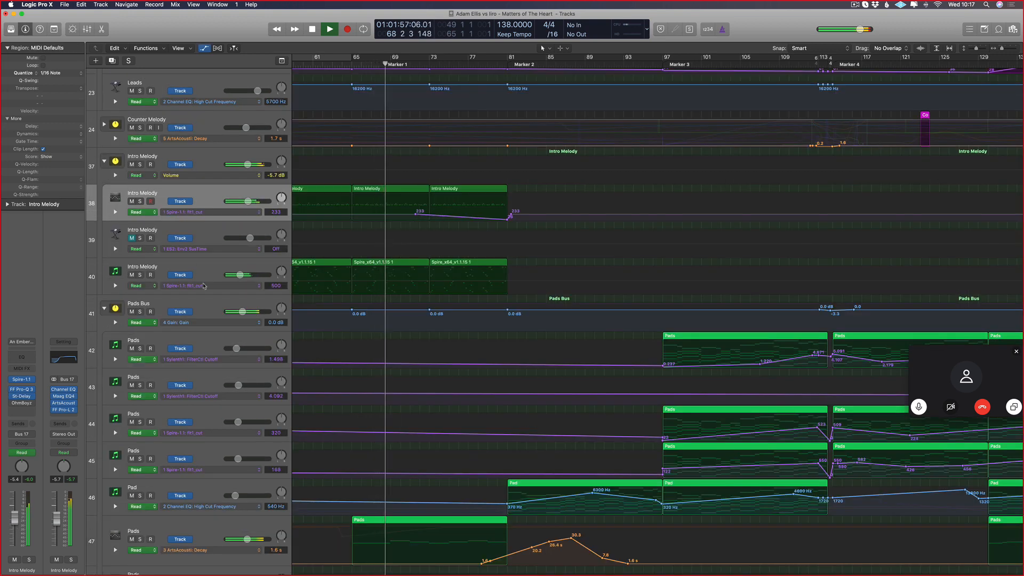
{"action": "left_click", "coordinate": [359, 284]}
{"action": "key", "text": "a"}
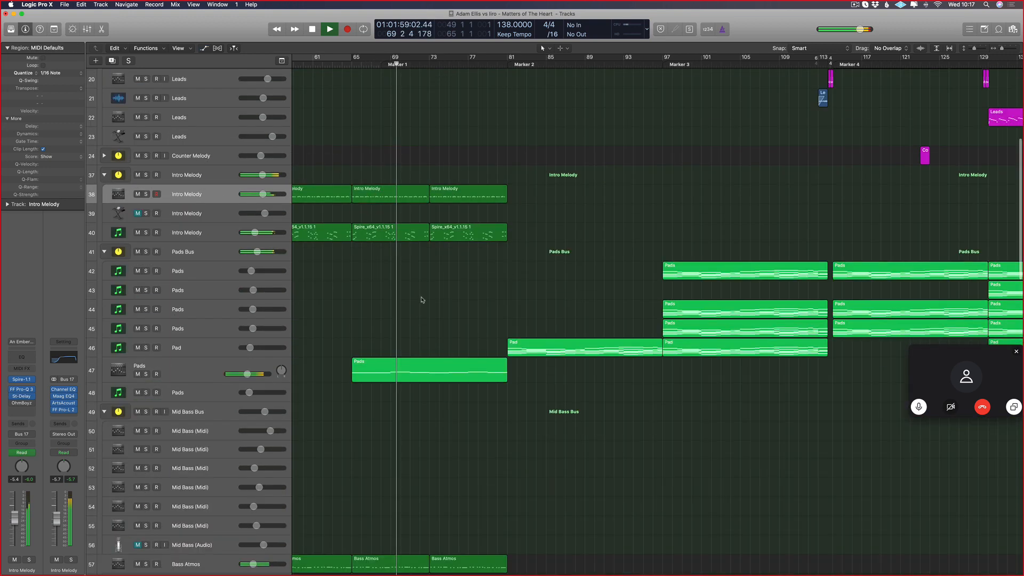
- Set the cycle range to bars 65–81 and copy the Piano region from bar 97 to bar 65 without its automation
{"action": "left_click_drag", "start_coordinate": [352, 58], "coordinate": [505, 65]}
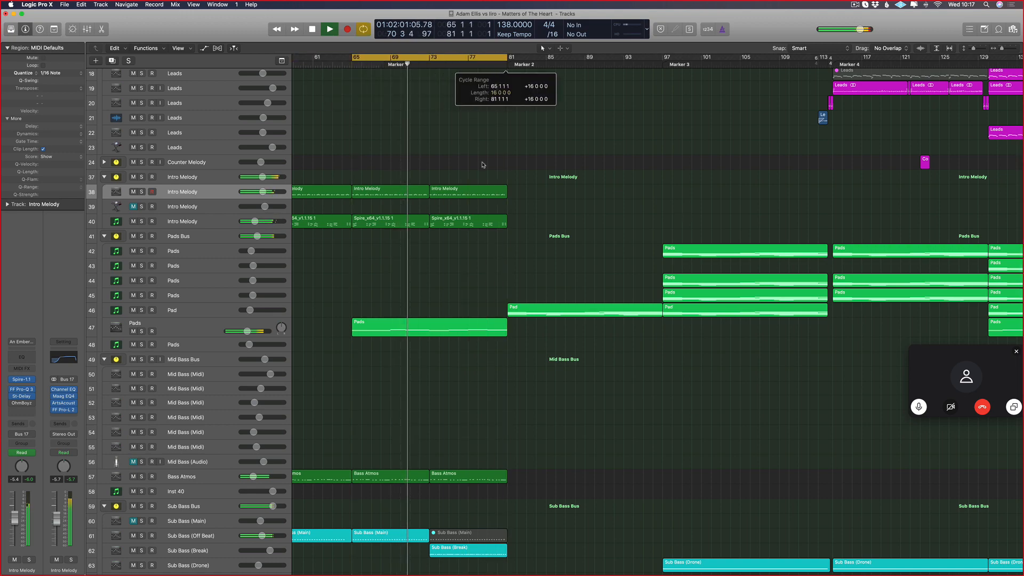
{"action": "key", "text": "super+Left"}
{"action": "scroll", "coordinate": [493, 284], "scroll_direction": "down", "scroll_amount": 10}
{"action": "scroll", "coordinate": [487, 269], "scroll_direction": "down", "scroll_amount": 10}
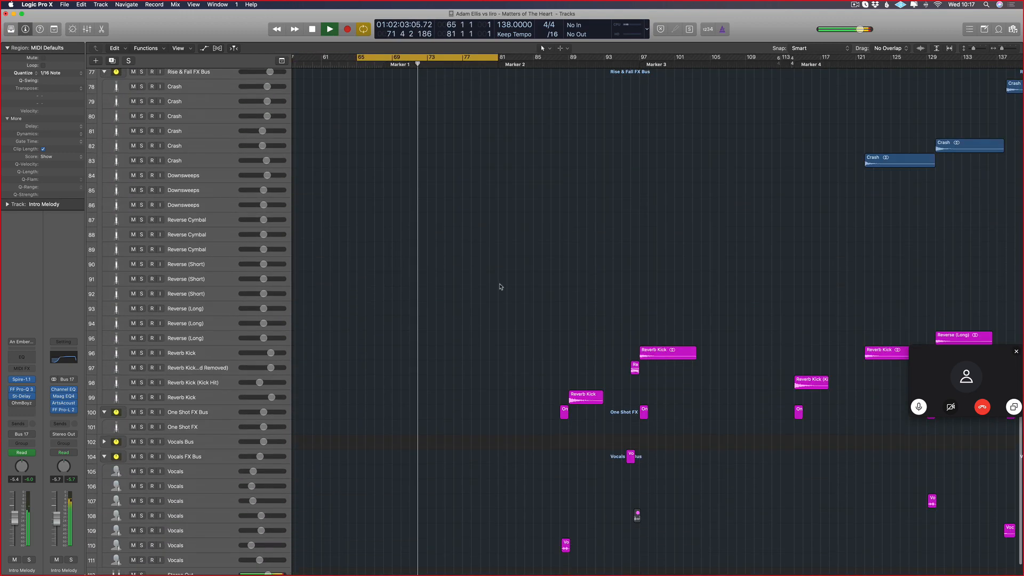
{"action": "scroll", "coordinate": [499, 286], "scroll_direction": "up", "scroll_amount": 7}
{"action": "scroll", "coordinate": [489, 278], "scroll_direction": "down", "scroll_amount": 3}
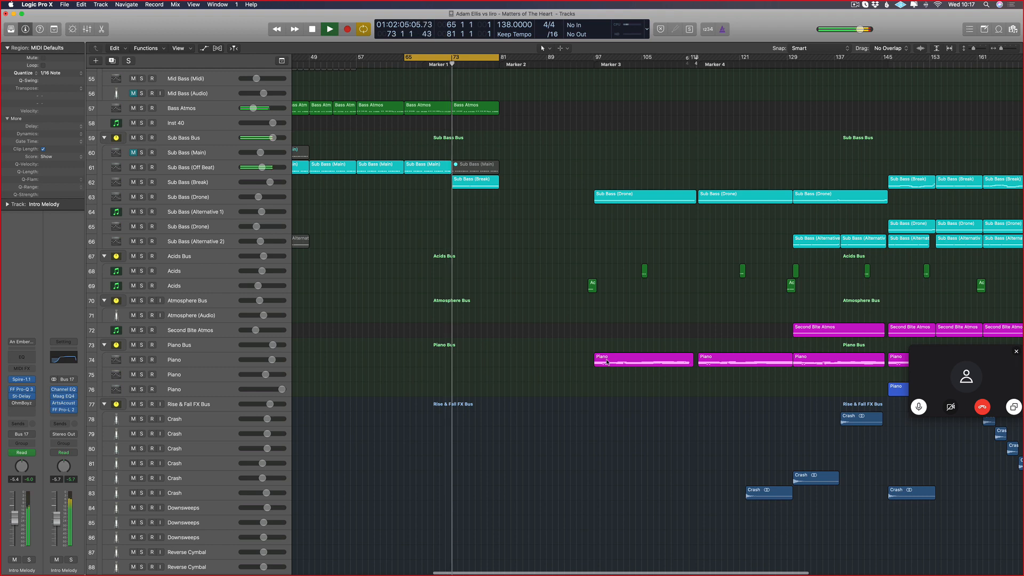
{"action": "left_click_drag", "start_coordinate": [610, 361], "coordinate": [421, 361]}
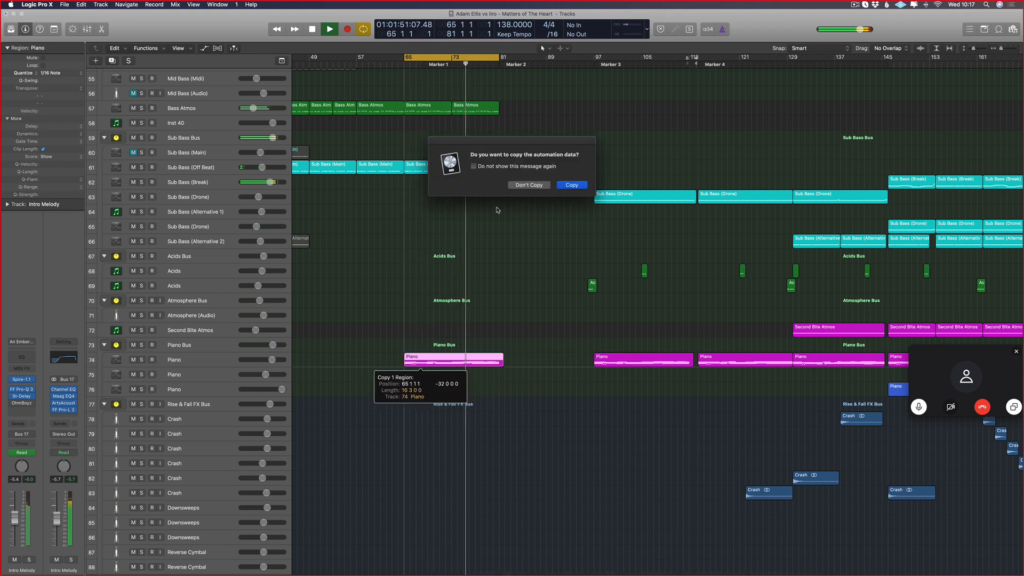
{"action": "left_click", "coordinate": [527, 185]}
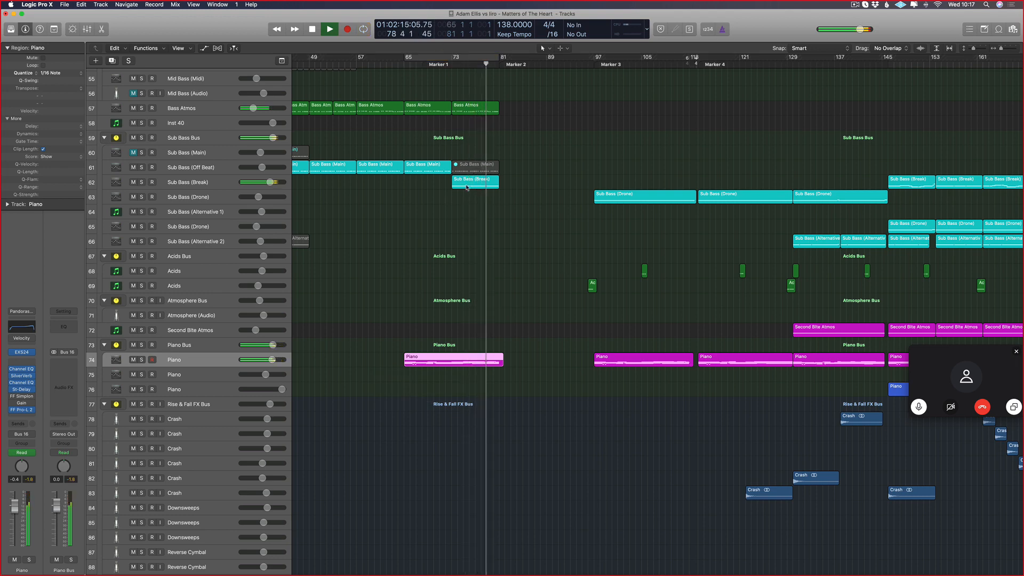
- Set the cycle range to bars 65–96 and restart playback from bar 65
{"action": "key", "text": "super+Up"}
{"action": "scroll", "coordinate": [416, 235], "scroll_direction": "up", "scroll_amount": 3}
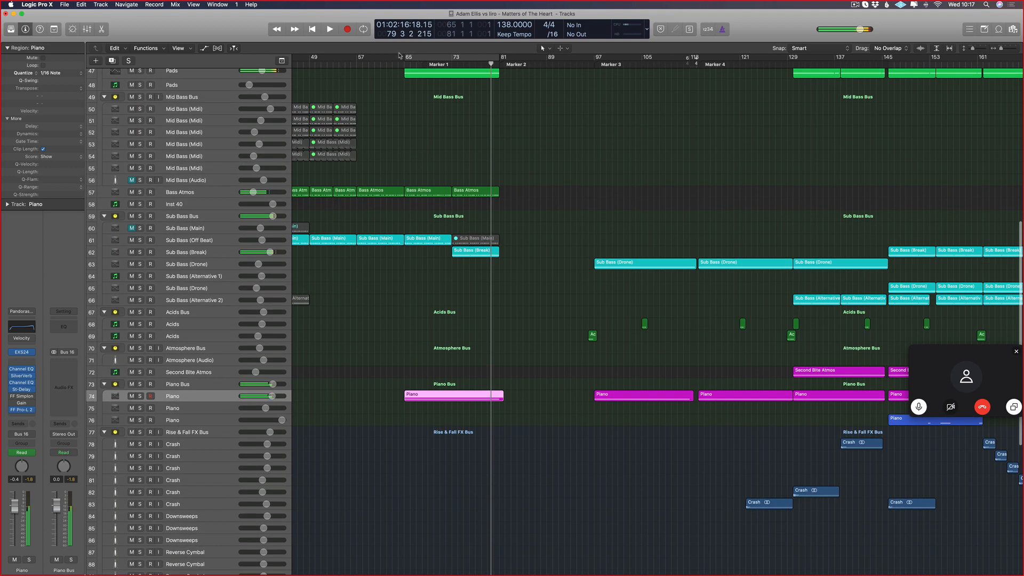
{"action": "left_click_drag", "start_coordinate": [404, 58], "coordinate": [588, 58]}
{"action": "key", "text": "space"}
{"action": "key", "text": "space"}
{"action": "left_click", "coordinate": [408, 407]}
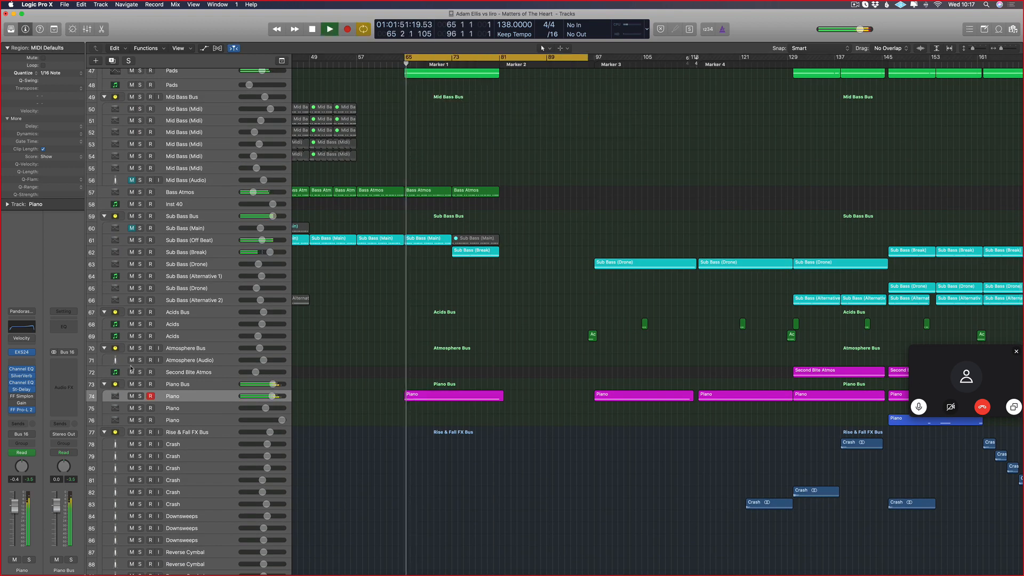
- Solo the Piano track together with Bass Atmos, the Pads track playing from bar 65 and Sub Bass (Off Beat)
{"action": "left_click", "coordinate": [140, 396]}
{"action": "left_click", "coordinate": [139, 193]}
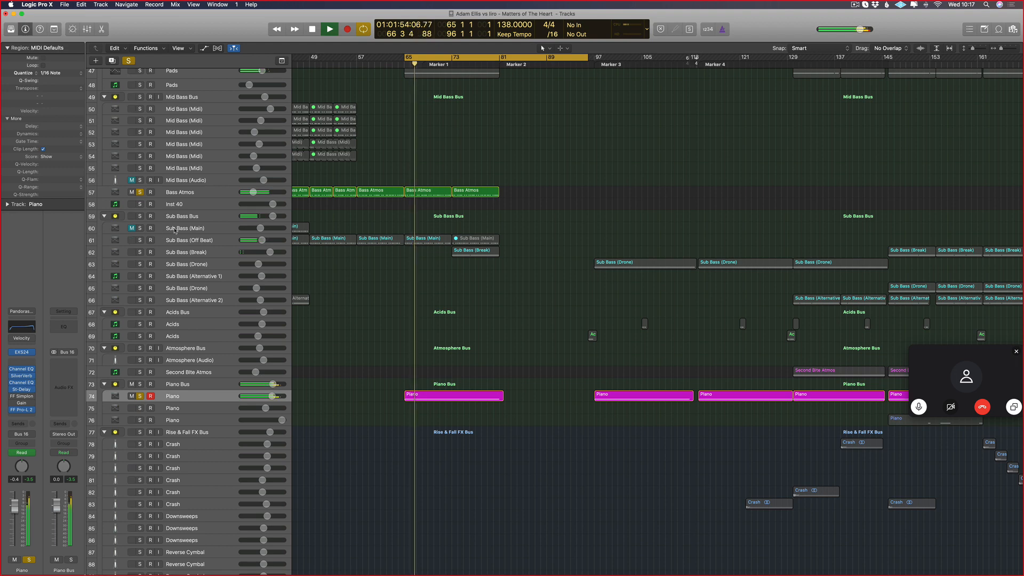
{"action": "scroll", "coordinate": [175, 230], "scroll_direction": "up", "scroll_amount": 5}
{"action": "left_click", "coordinate": [139, 167]}
{"action": "scroll", "coordinate": [187, 180], "scroll_direction": "up", "scroll_amount": 2}
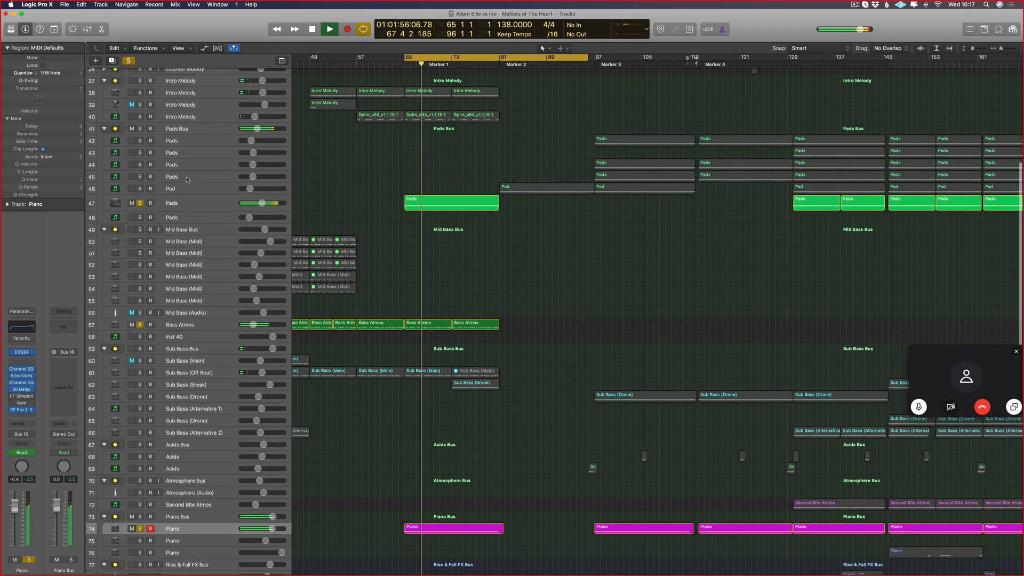
{"action": "scroll", "coordinate": [160, 298], "scroll_direction": "up", "scroll_amount": 3}
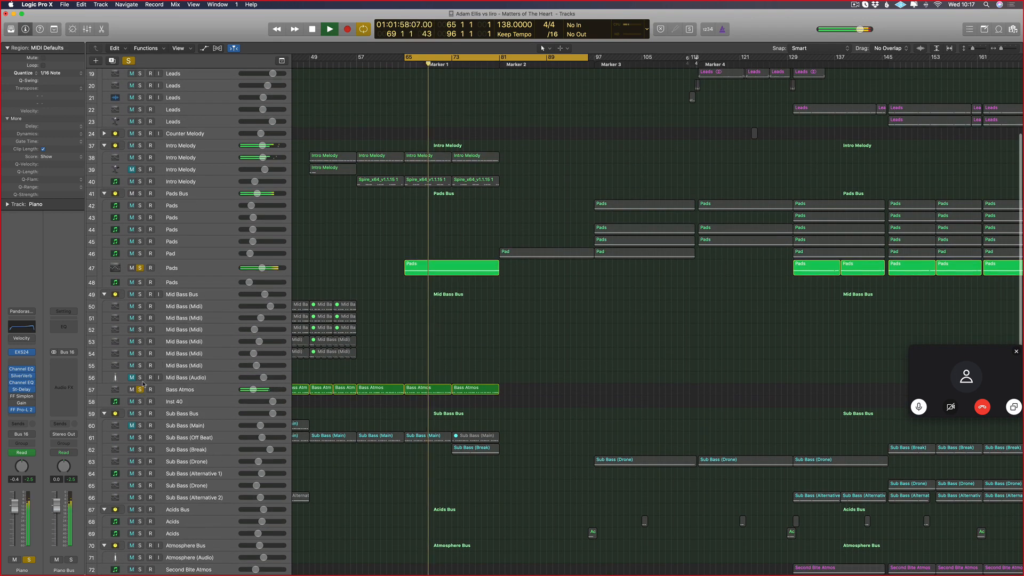
{"action": "left_click", "coordinate": [140, 437]}
- Open the copied Piano region in the Piano Roll and restart playback from bar 65 to follow its notes
{"action": "scroll", "coordinate": [266, 415], "scroll_direction": "down", "scroll_amount": 10}
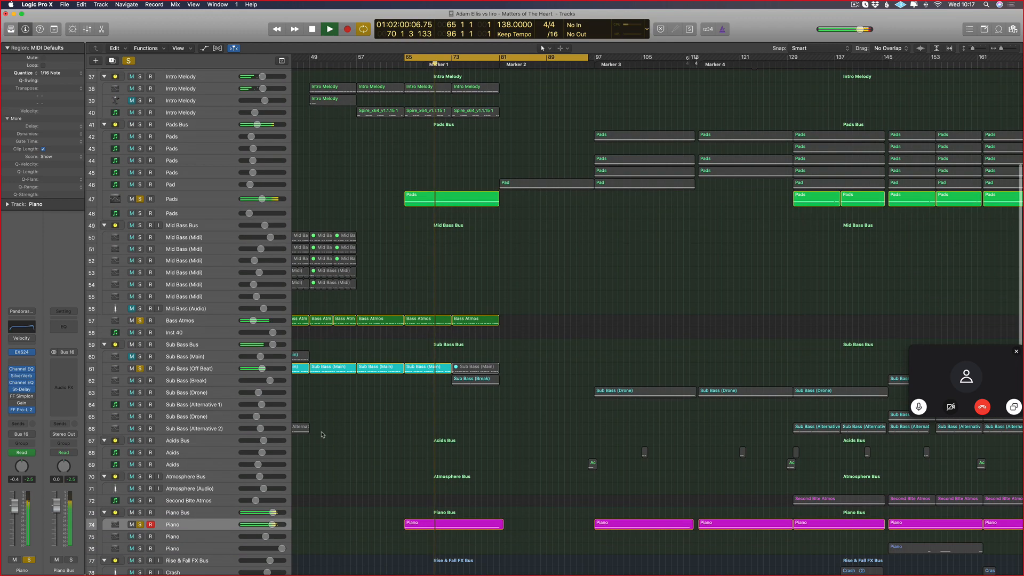
{"action": "double_click", "coordinate": [462, 378]}
{"action": "key", "text": "space"}
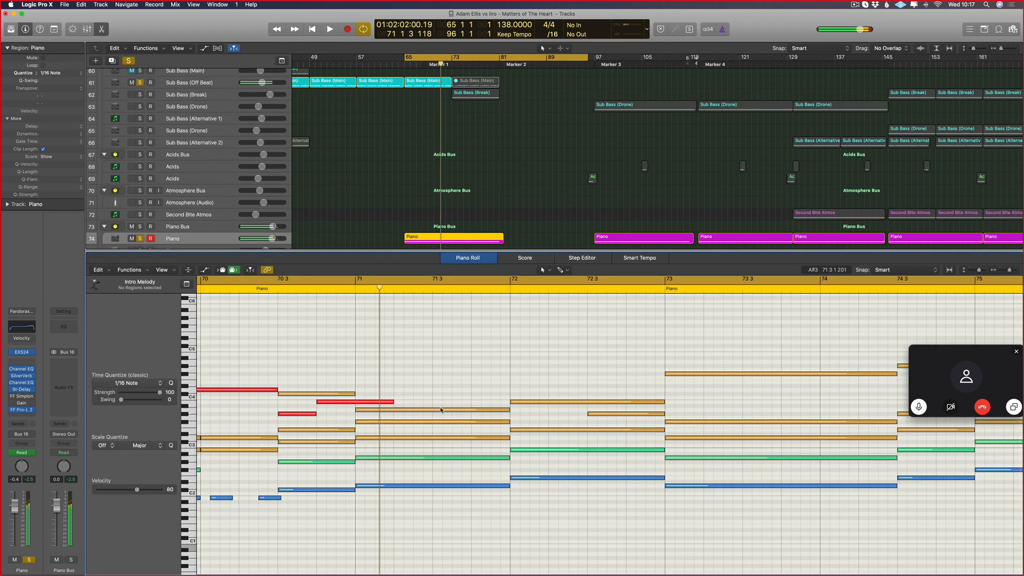
{"action": "scroll", "coordinate": [441, 411], "scroll_direction": "left", "scroll_amount": 5}
{"action": "key", "text": "space"}
{"action": "scroll", "coordinate": [304, 413], "scroll_direction": "right", "scroll_amount": 3}
{"action": "scroll", "coordinate": [434, 378], "scroll_direction": "up", "scroll_amount": 1}
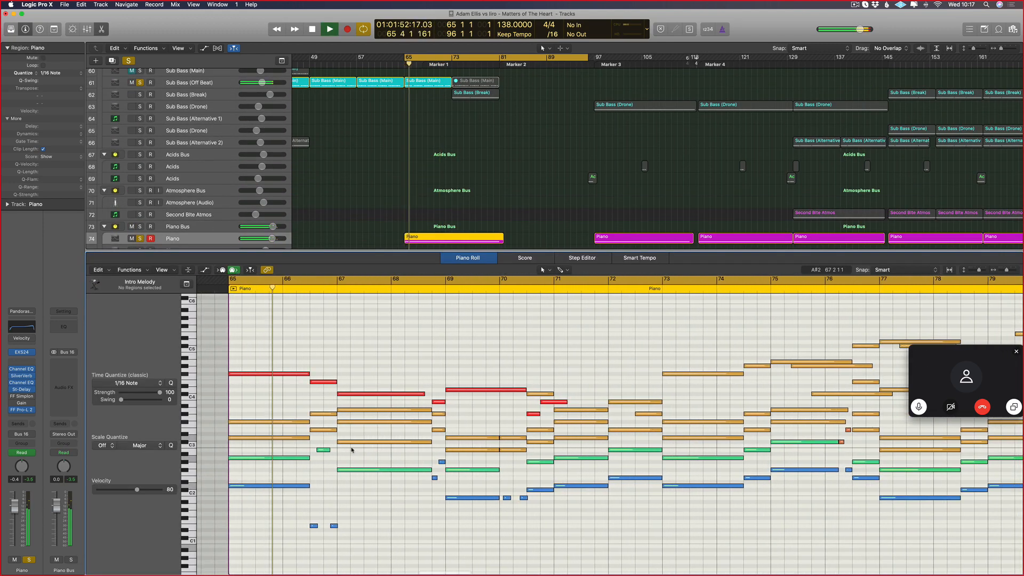
{"action": "scroll", "coordinate": [372, 405], "scroll_direction": "up", "scroll_amount": 3}
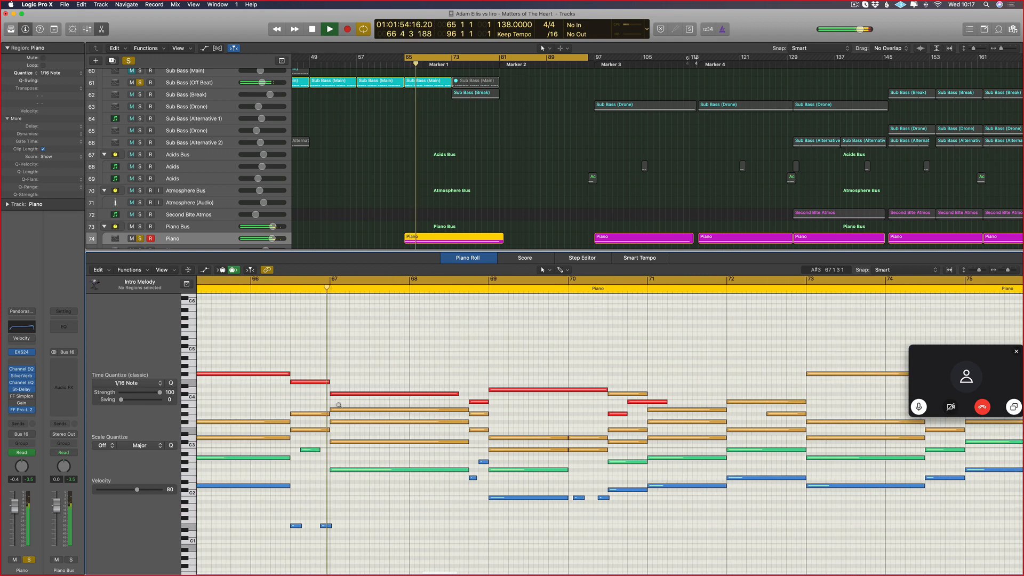
{"action": "scroll", "coordinate": [341, 408], "scroll_direction": "down", "scroll_amount": 2}
{"action": "scroll", "coordinate": [329, 445], "scroll_direction": "down", "scroll_amount": 4}
{"action": "scroll", "coordinate": [329, 447], "scroll_direction": "left", "scroll_amount": 1}
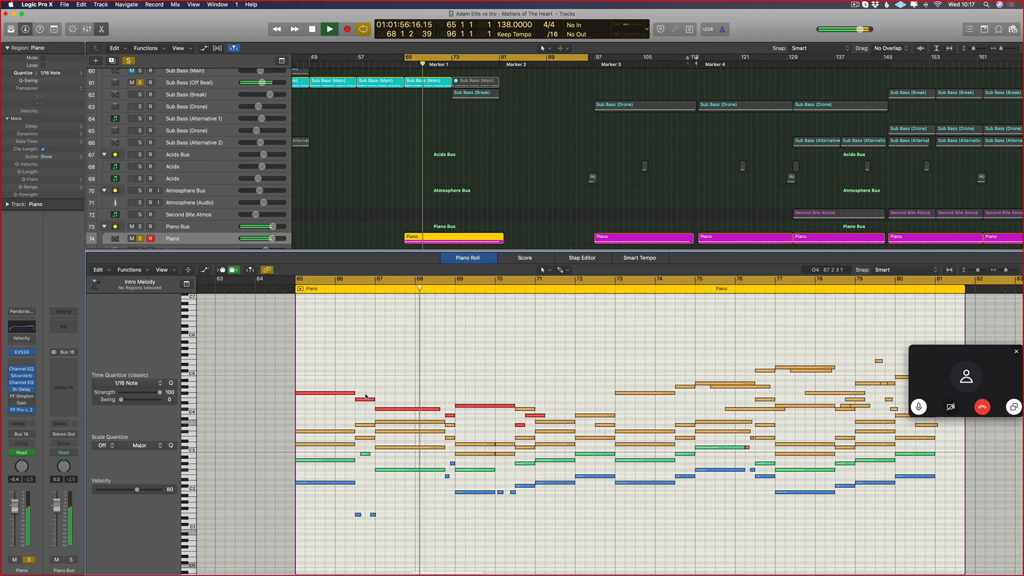
- Delete all notes before bar 72 in the copied Piano region
{"action": "left_click_drag", "start_coordinate": [282, 355], "coordinate": [493, 572]}
{"action": "key", "text": "Delete"}
{"action": "scroll", "coordinate": [479, 350], "scroll_direction": "up", "scroll_amount": 2}
{"action": "scroll", "coordinate": [478, 350], "scroll_direction": "right", "scroll_amount": 1}
{"action": "left_click_drag", "start_coordinate": [478, 350], "coordinate": [544, 505]}
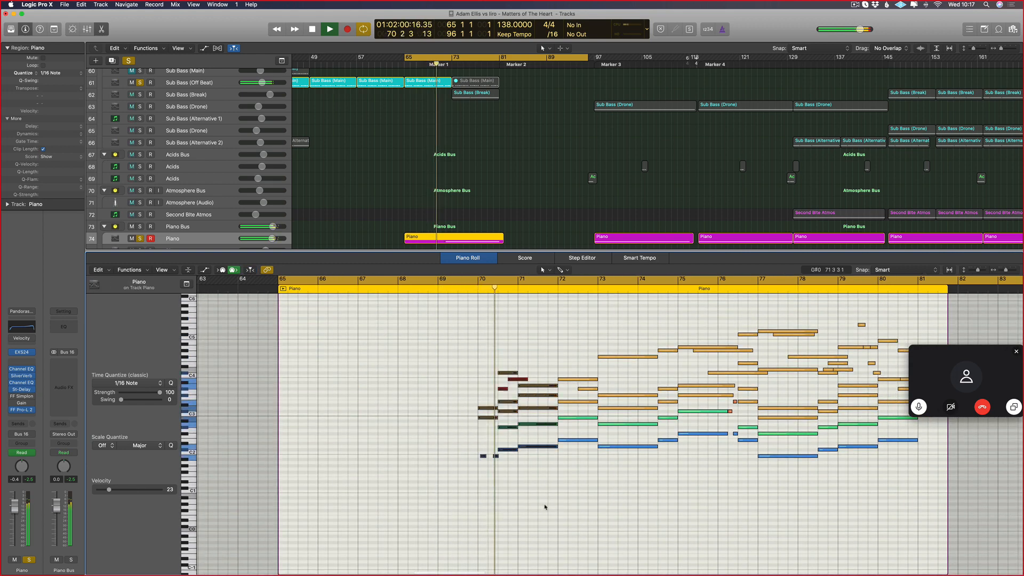
{"action": "key", "text": "Delete"}
- Delete the notes that start on bar 72 in the copied Piano region
{"action": "scroll", "coordinate": [488, 426], "scroll_direction": "right", "scroll_amount": 3}
{"action": "scroll", "coordinate": [423, 354], "scroll_direction": "up", "scroll_amount": 4}
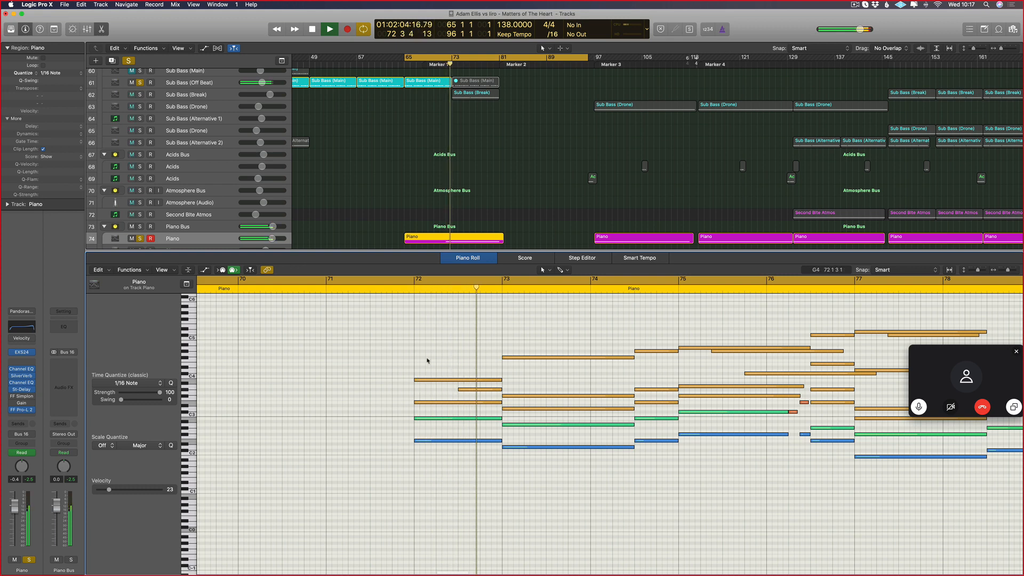
{"action": "left_click_drag", "start_coordinate": [425, 359], "coordinate": [448, 466]}
{"action": "key", "text": "Delete"}
- Set the cycle range from 72 3 to 76 3 and undo the deletion of the three lower notes at bar 72
{"action": "left_click_drag", "start_coordinate": [460, 279], "coordinate": [810, 288]}
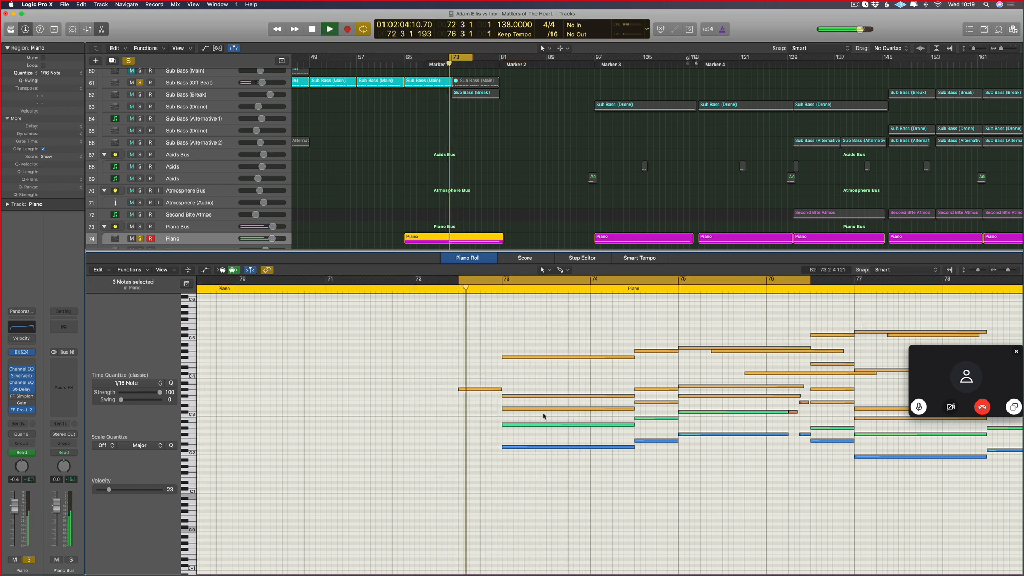
{"action": "key", "text": "space"}
{"action": "key", "text": "super+z"}
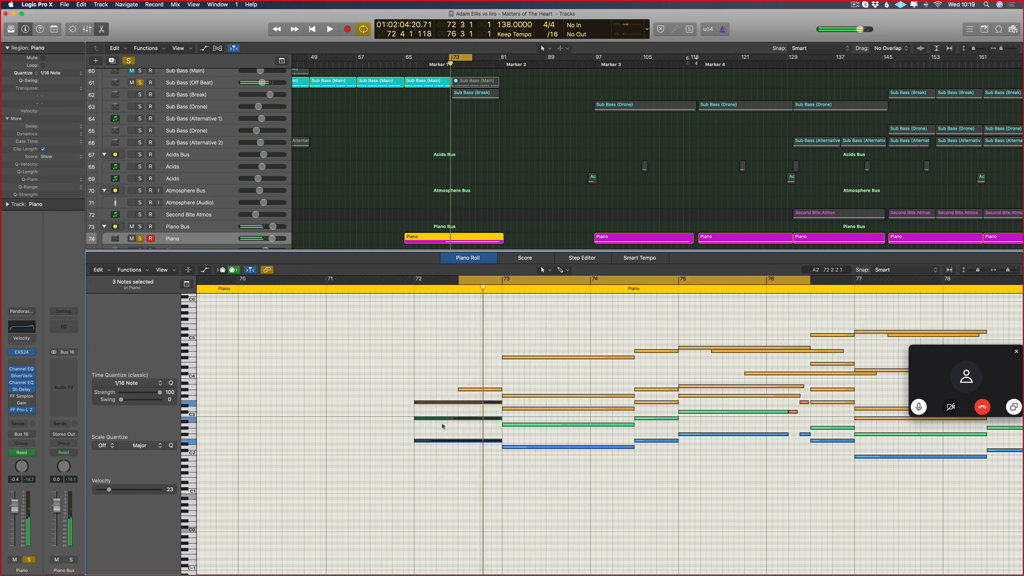
- Set the cycle range from the start of bar 72 to 76 4 and restart looped playback
{"action": "left_click", "coordinate": [437, 396]}
{"action": "key", "text": "space"}
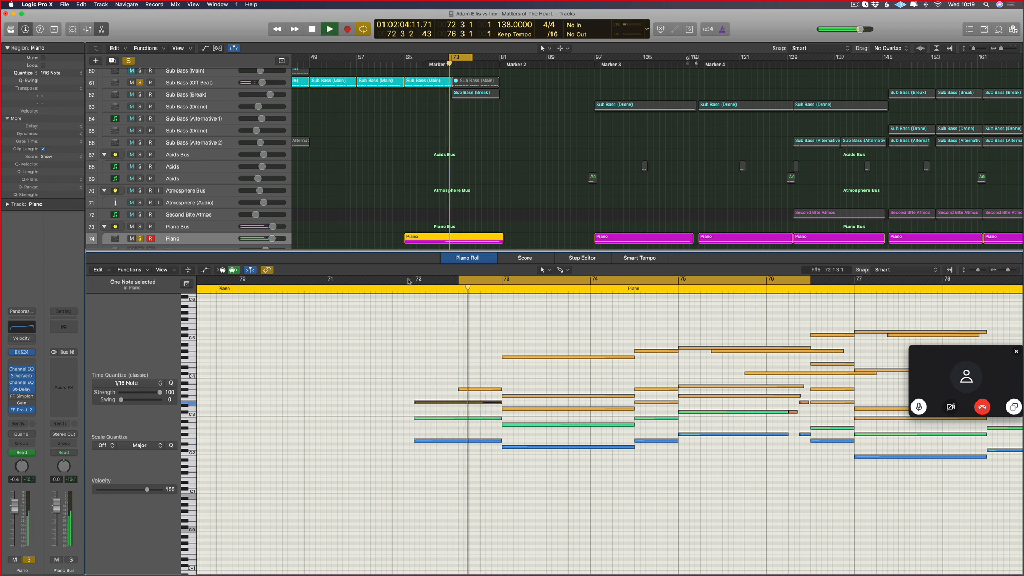
{"action": "key", "text": "space"}
{"action": "left_click_drag", "start_coordinate": [415, 279], "coordinate": [834, 292]}
{"action": "key", "text": "space"}
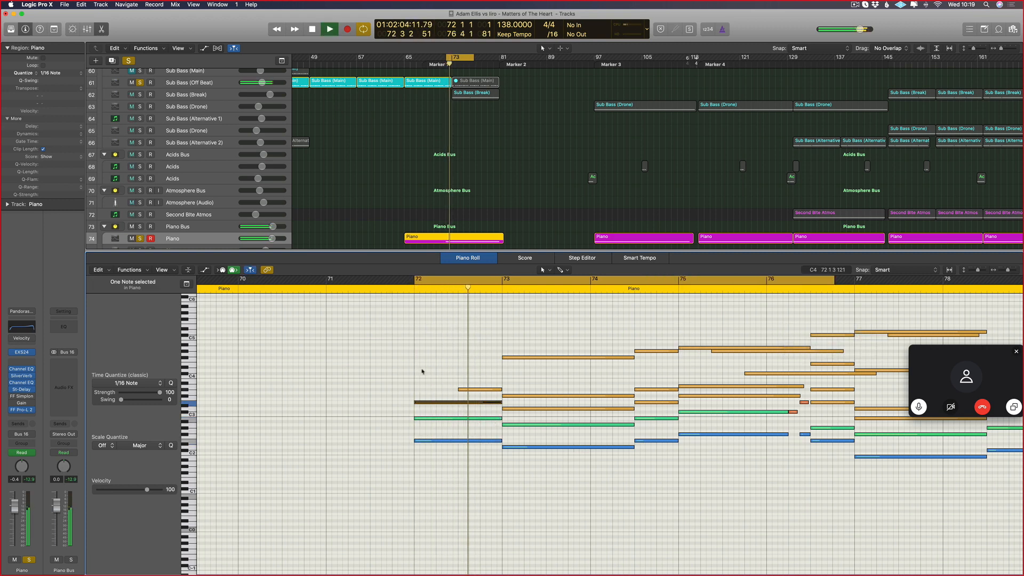
- Copy the pickup note before bar 73 to a lower pitch slightly later and delete the three lower notes starting on bar 72
{"action": "key", "text": "space"}
{"action": "left_click", "coordinate": [480, 396]}
{"action": "left_click_drag", "start_coordinate": [475, 391], "coordinate": [486, 408]}
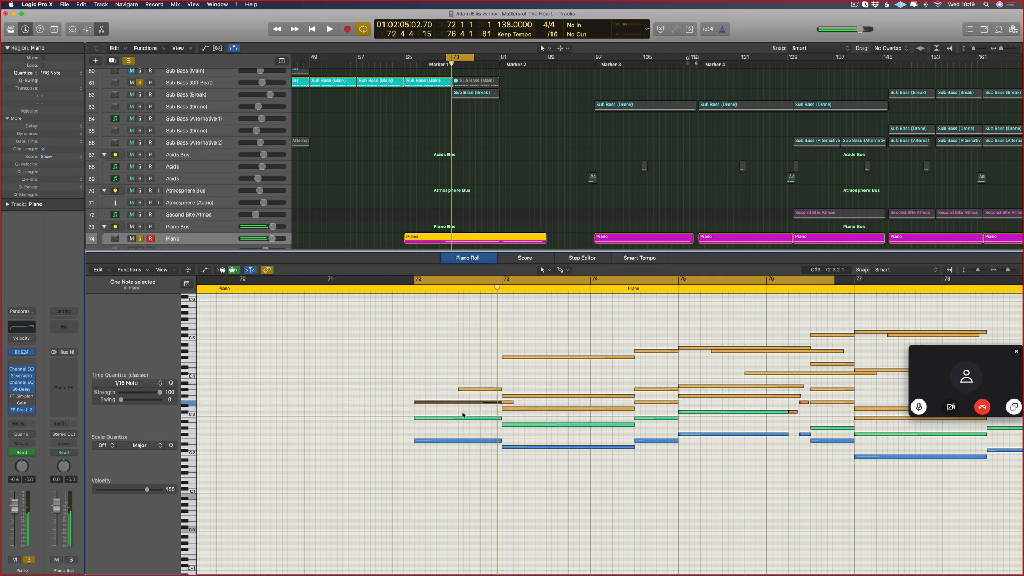
{"action": "key", "text": "space"}
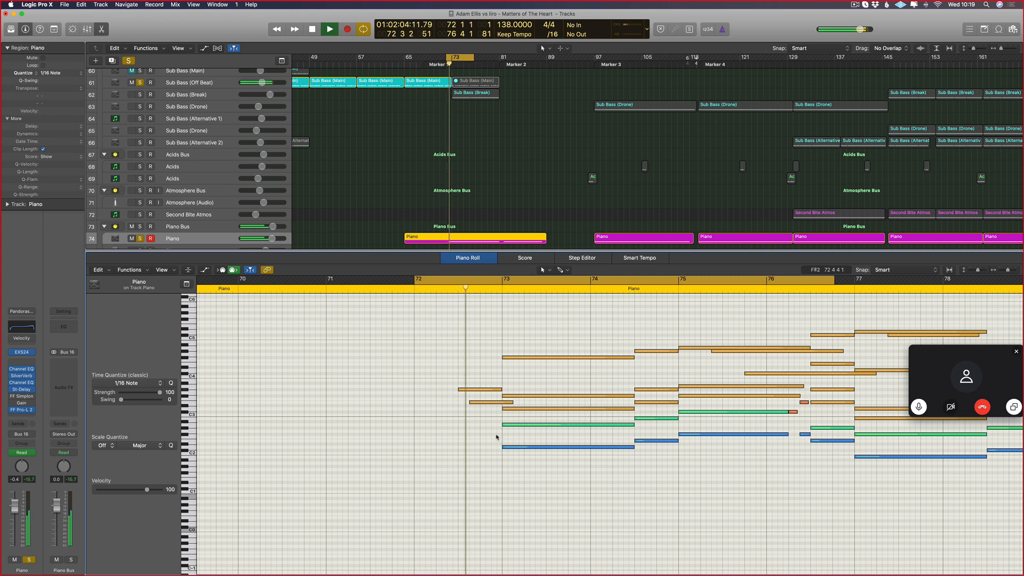
- Shift the copied pickup note slightly later, try it at a higher pitch, and return it to its lower pitch
{"action": "key", "text": "space"}
{"action": "left_click_drag", "start_coordinate": [483, 403], "coordinate": [493, 397]}
{"action": "key", "text": "space"}
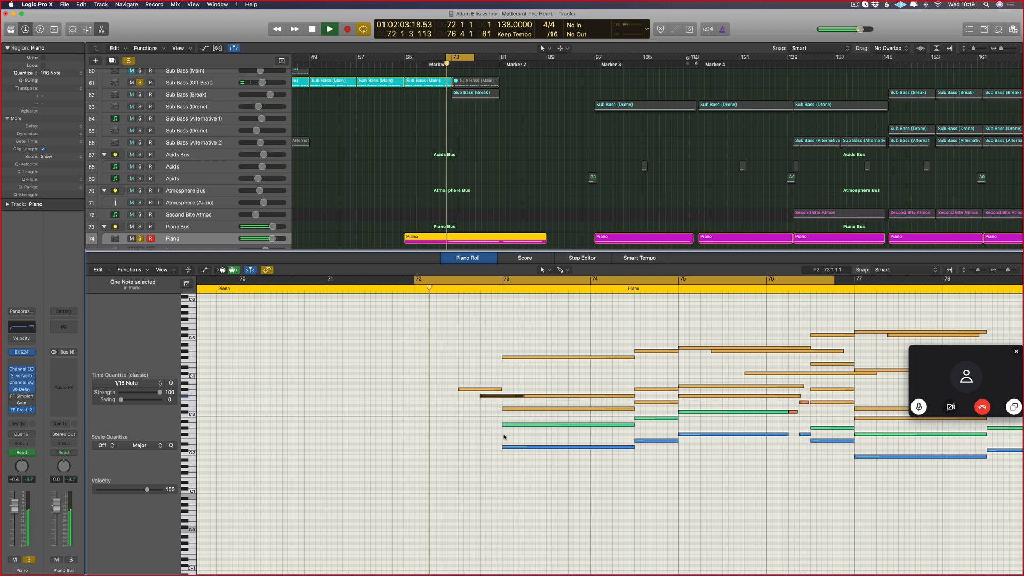
{"action": "key", "text": "space"}
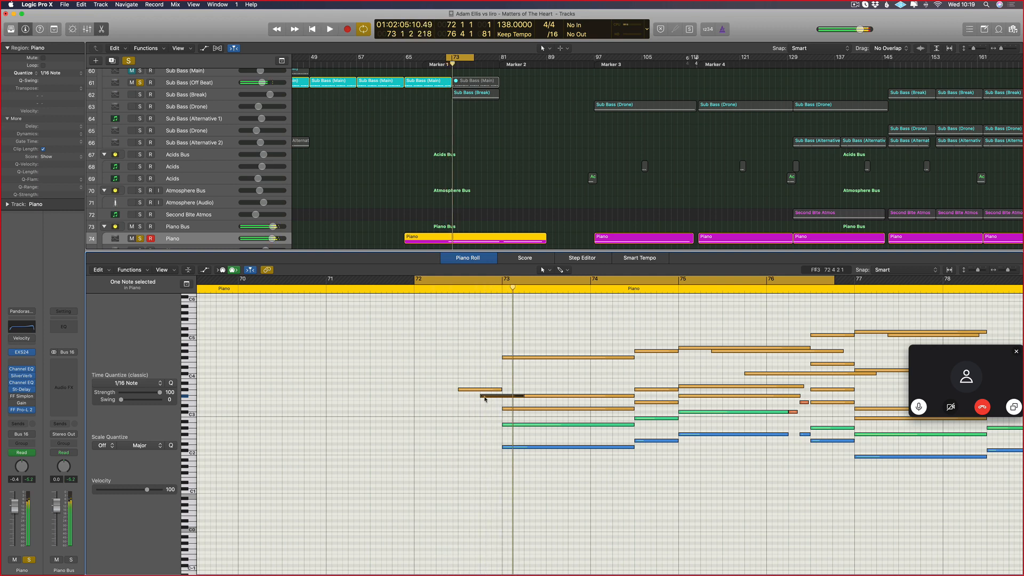
{"action": "left_click", "coordinate": [484, 398]}
{"action": "left_click_drag", "start_coordinate": [485, 397], "coordinate": [483, 403]}
{"action": "key", "text": "space"}
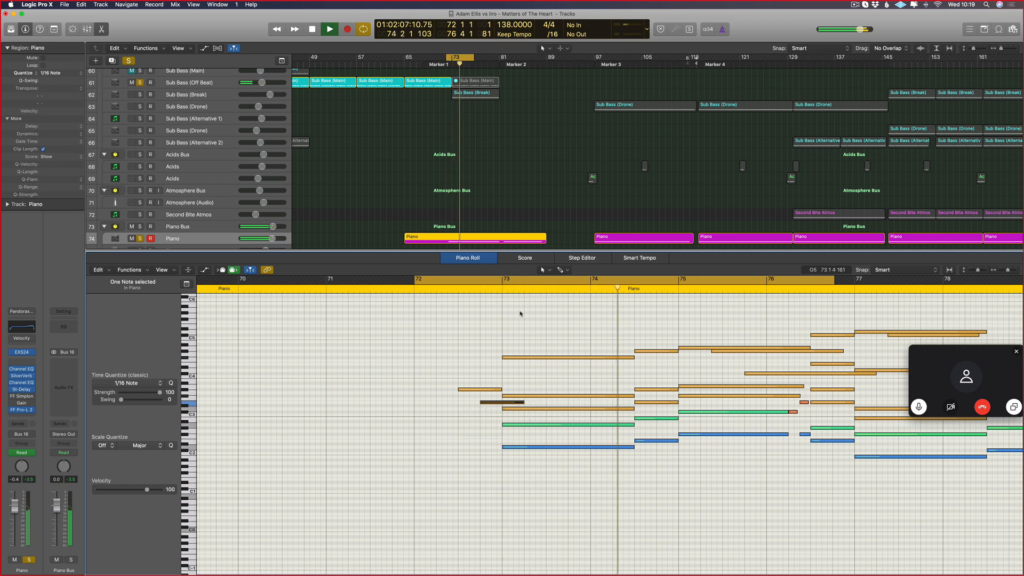
- Solo the Sub Bass (Break) track and loop playback from 72 1 to 94 1
{"action": "scroll", "coordinate": [537, 449], "scroll_direction": "right", "scroll_amount": 8}
{"action": "key", "text": "super+Left"}
{"action": "key", "text": "super+Left"}
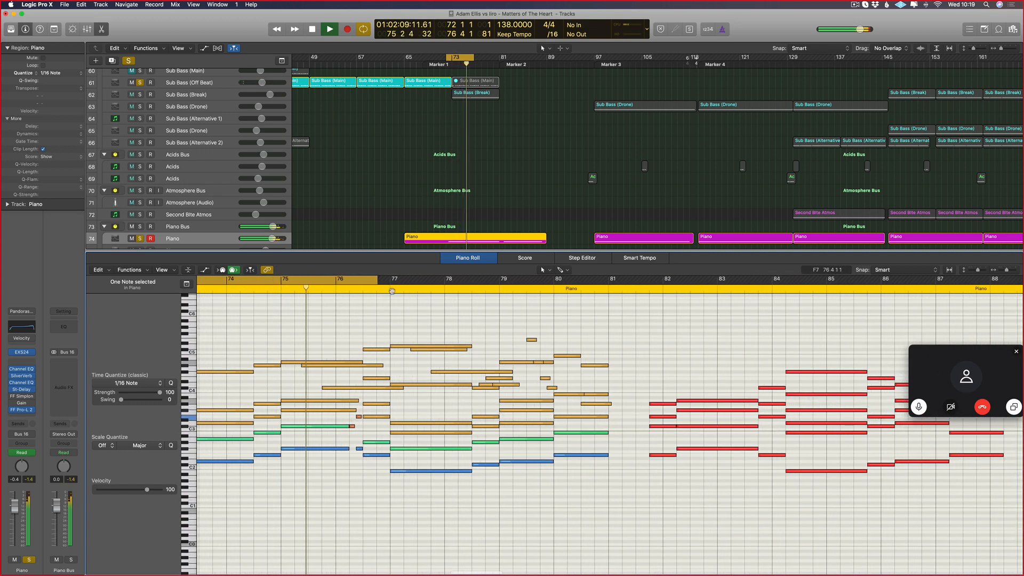
{"action": "scroll", "coordinate": [242, 121], "scroll_direction": "up", "scroll_amount": 2}
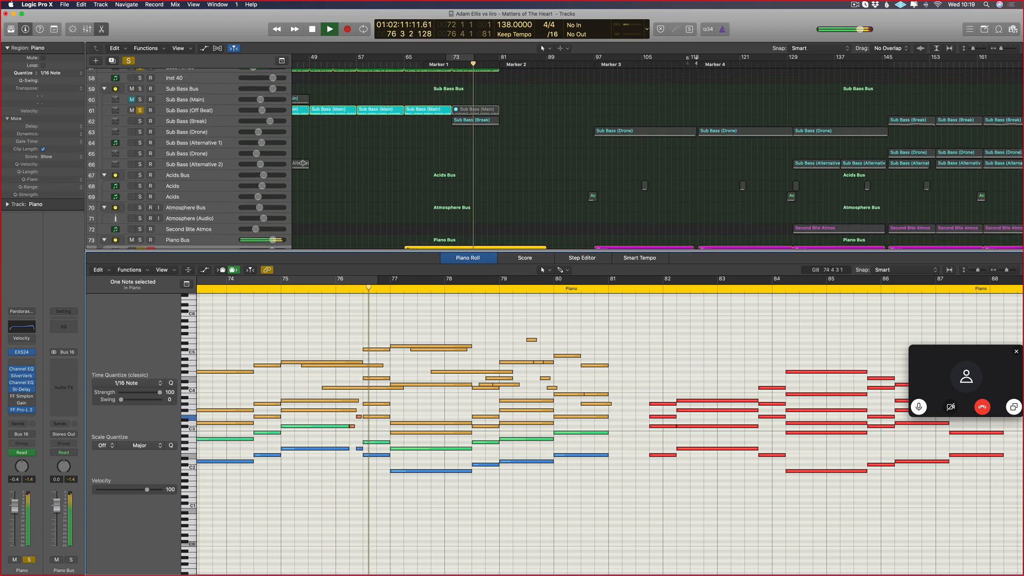
{"action": "left_click", "coordinate": [142, 122]}
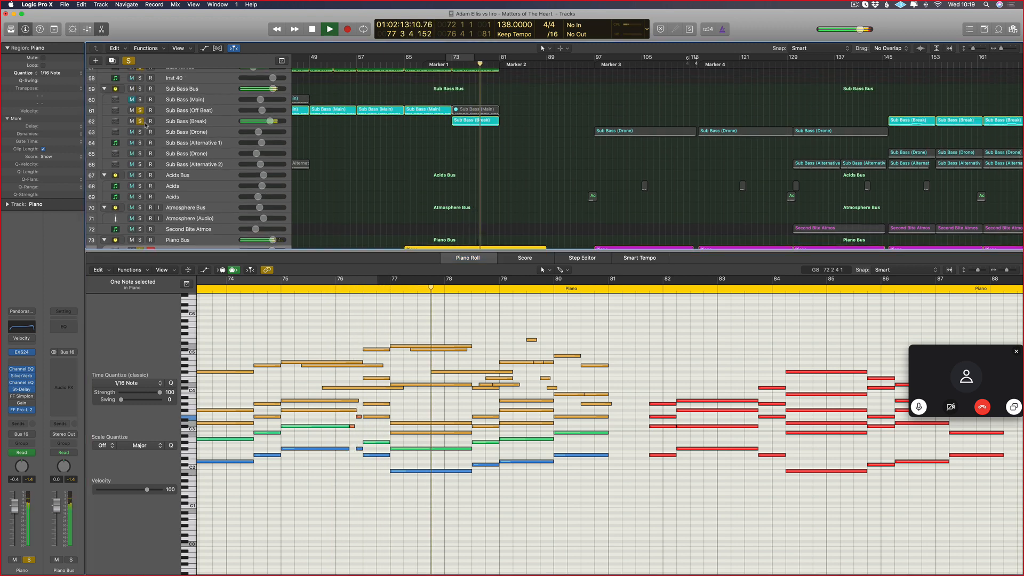
{"action": "key", "text": "space"}
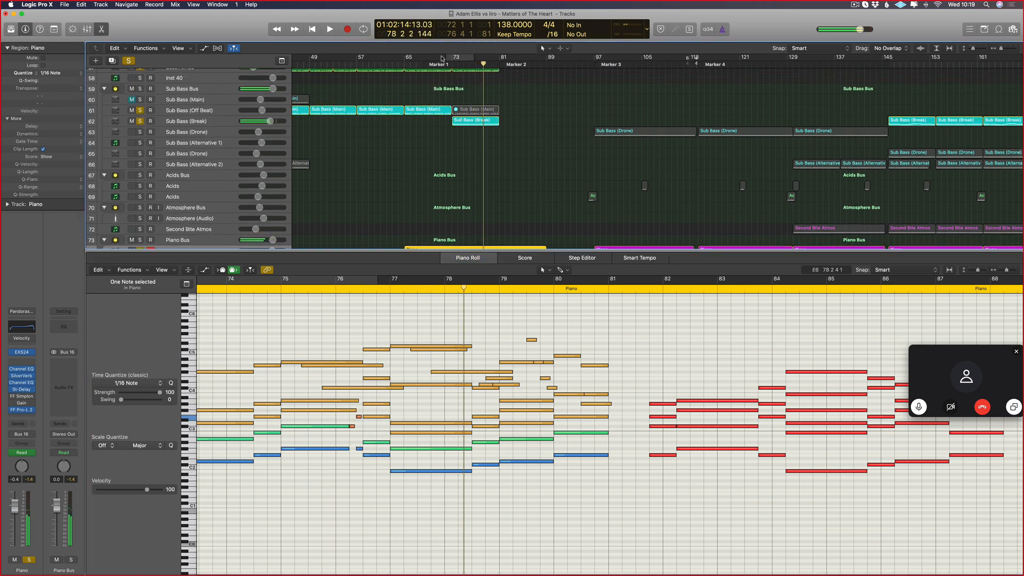
{"action": "left_click_drag", "start_coordinate": [444, 58], "coordinate": [575, 58]}
{"action": "key", "text": "space"}
- Compare the notes of the Sub Bass (Break) region at bar 73 and the copied Piano region together, and close the editor
{"action": "left_click", "coordinate": [458, 121]}
{"action": "scroll", "coordinate": [442, 128], "scroll_direction": "down", "scroll_amount": 5}
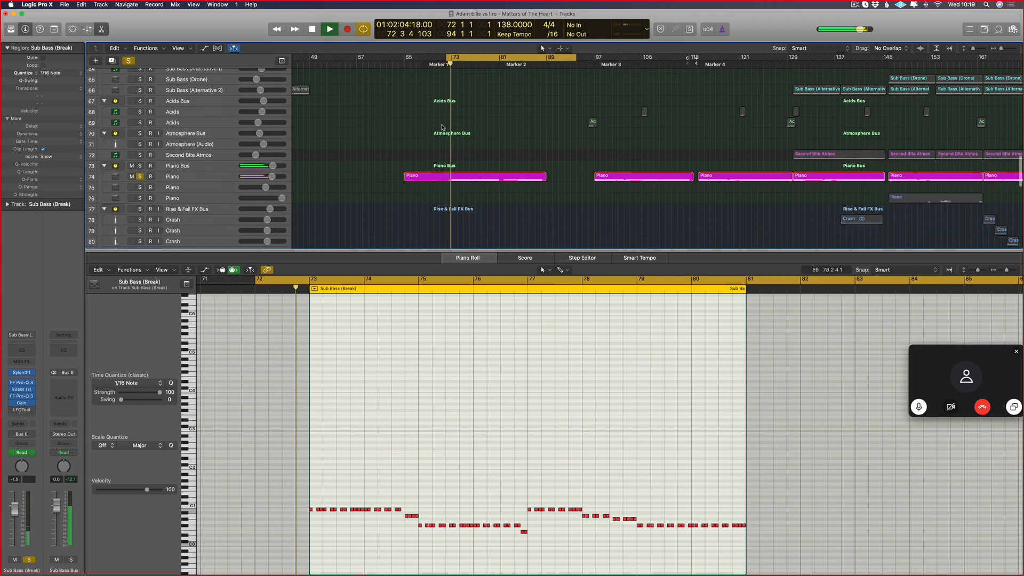
{"action": "scroll", "coordinate": [442, 128], "scroll_direction": "down", "scroll_amount": 4}
{"action": "left_click", "coordinate": [443, 123], "text": "shift"}
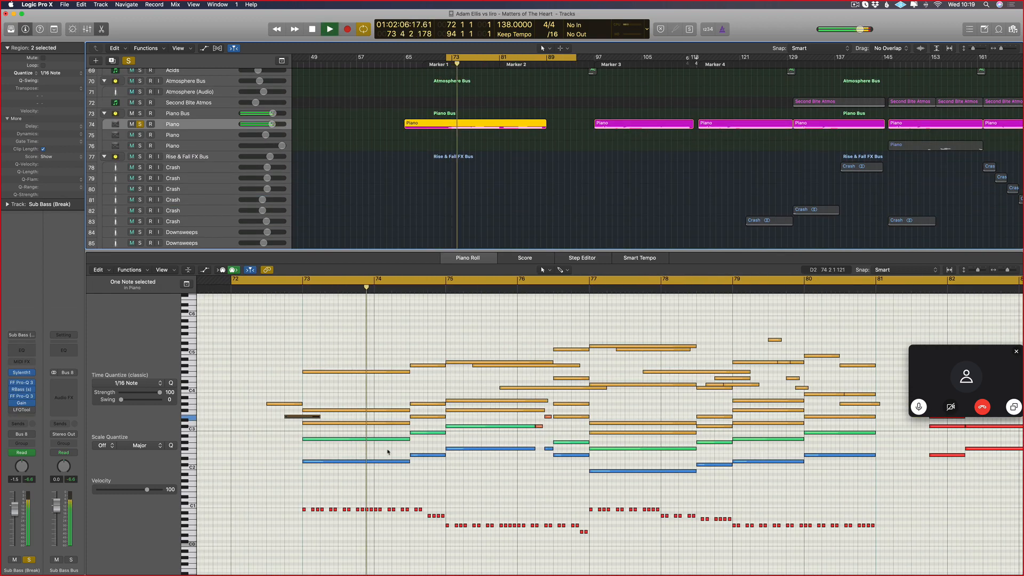
{"action": "key", "text": "e"}
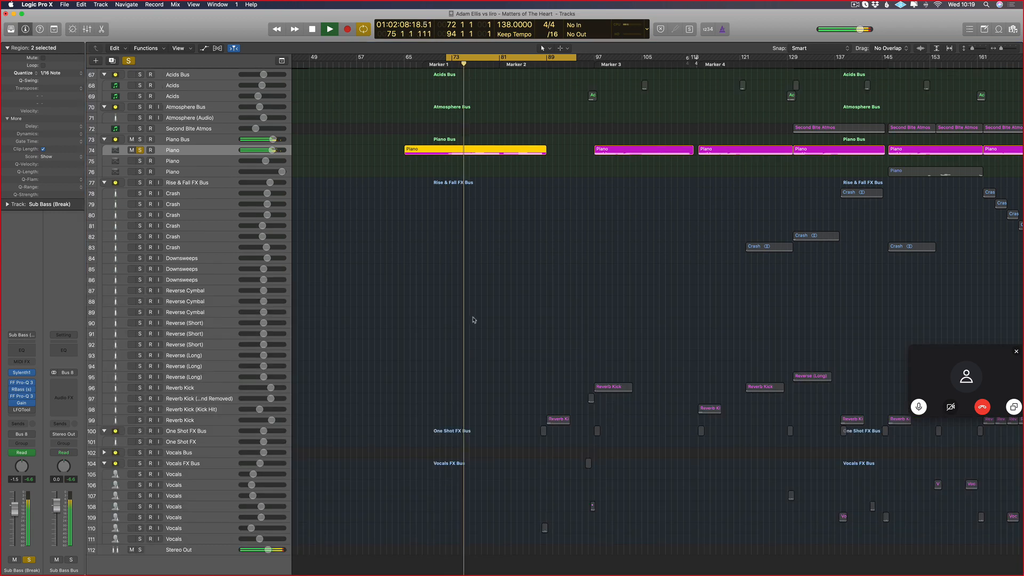
- Reopen the copied Piano region on its own in the Piano Roll and delete all notes below the top melody line
{"action": "left_click_drag", "start_coordinate": [384, 131], "coordinate": [480, 173]}
{"action": "left_click", "coordinate": [479, 172]}
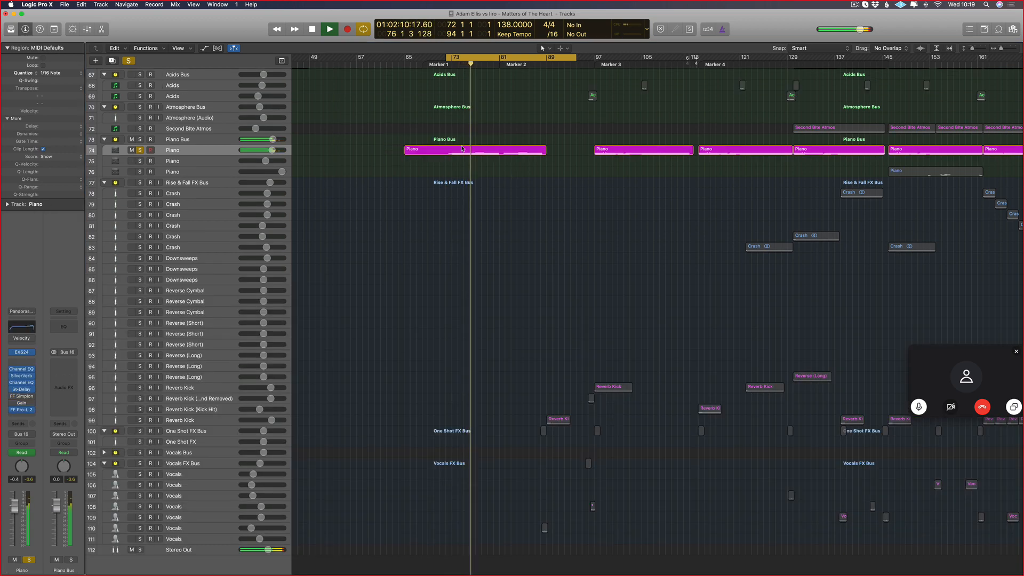
{"action": "double_click", "coordinate": [459, 151]}
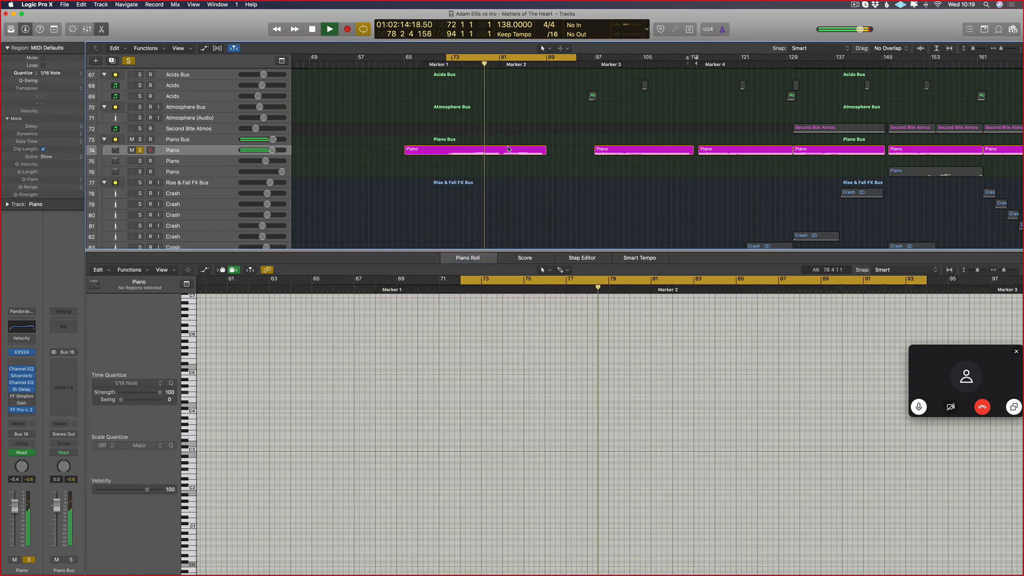
{"action": "left_click_drag", "start_coordinate": [826, 361], "coordinate": [665, 529]}
{"action": "key", "text": "Delete"}
{"action": "key", "text": "space"}
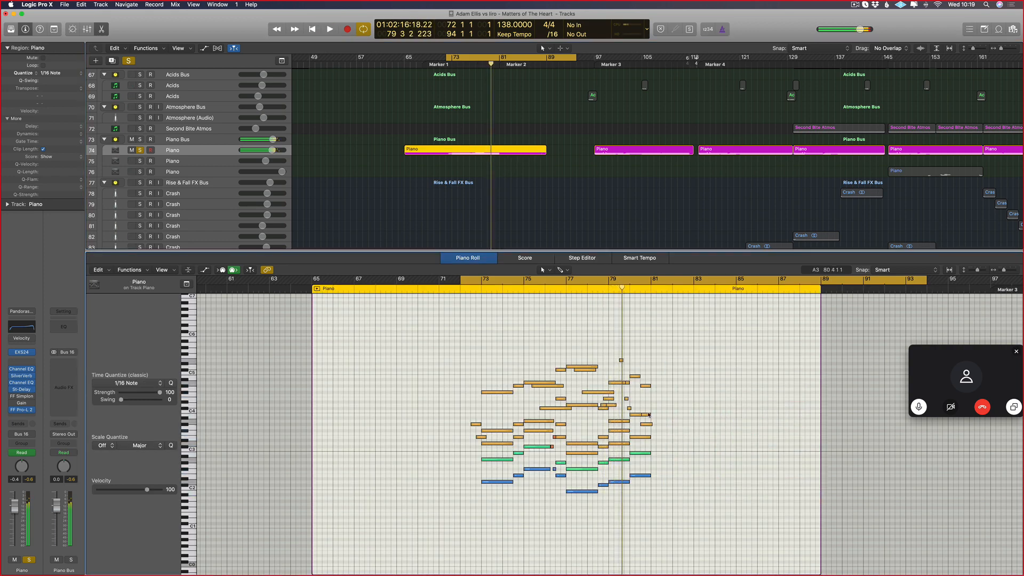
{"action": "left_click_drag", "start_coordinate": [662, 398], "coordinate": [444, 550]}
{"action": "key", "text": "Delete"}
{"action": "key", "text": "space"}
{"action": "scroll", "coordinate": [534, 448], "scroll_direction": "up", "scroll_amount": 4}
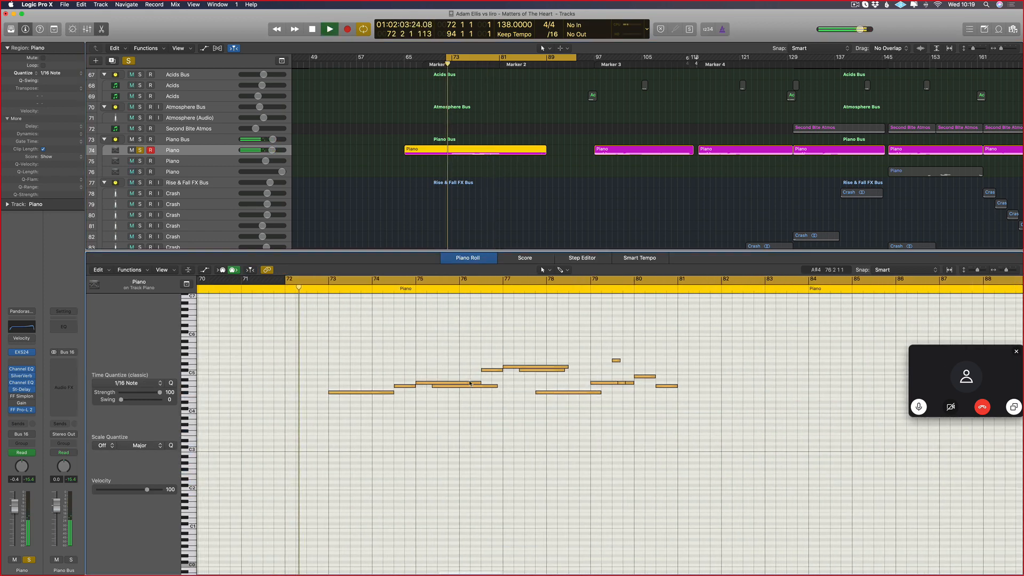
- Reshape the Piano track's High Cut Frequency automation to hold 17000 Hz across the copied region until about bar 87
{"action": "left_click", "coordinate": [414, 170]}
{"action": "key", "text": "a"}
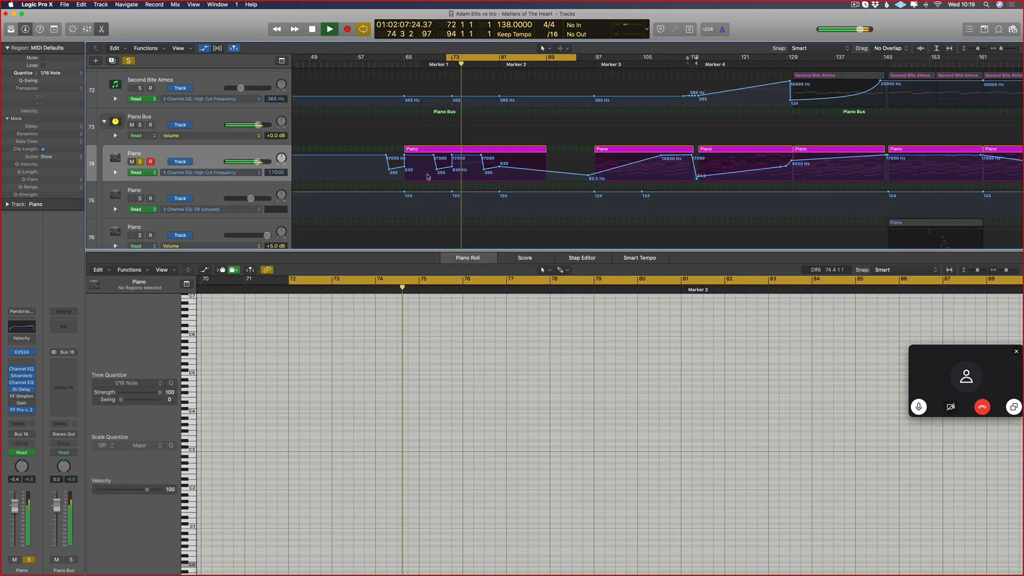
{"action": "left_click_drag", "start_coordinate": [481, 156], "coordinate": [537, 155]}
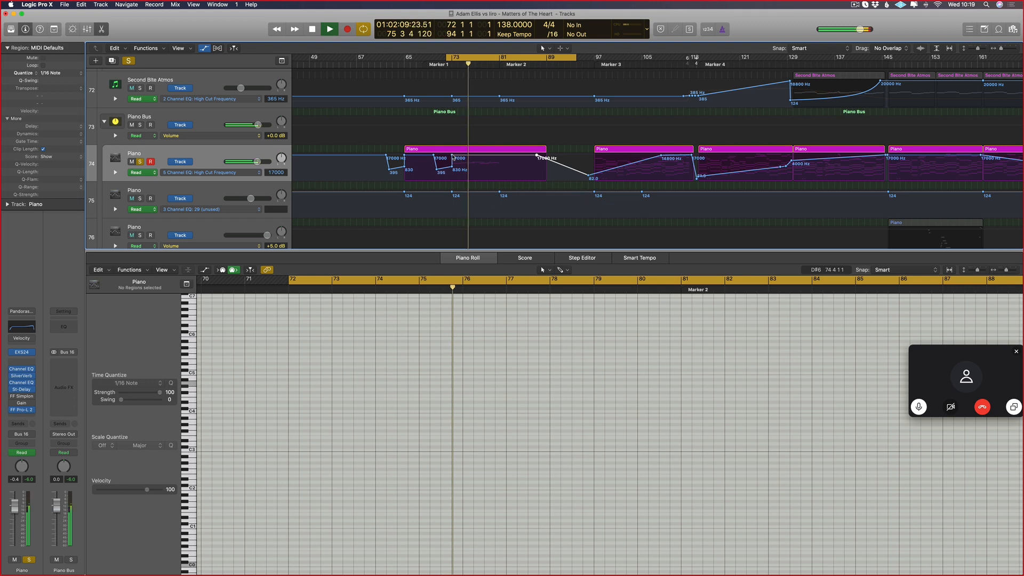
{"action": "left_click_drag", "start_coordinate": [451, 155], "coordinate": [369, 154]}
{"action": "key", "text": "a"}
{"action": "left_click", "coordinate": [482, 151]}
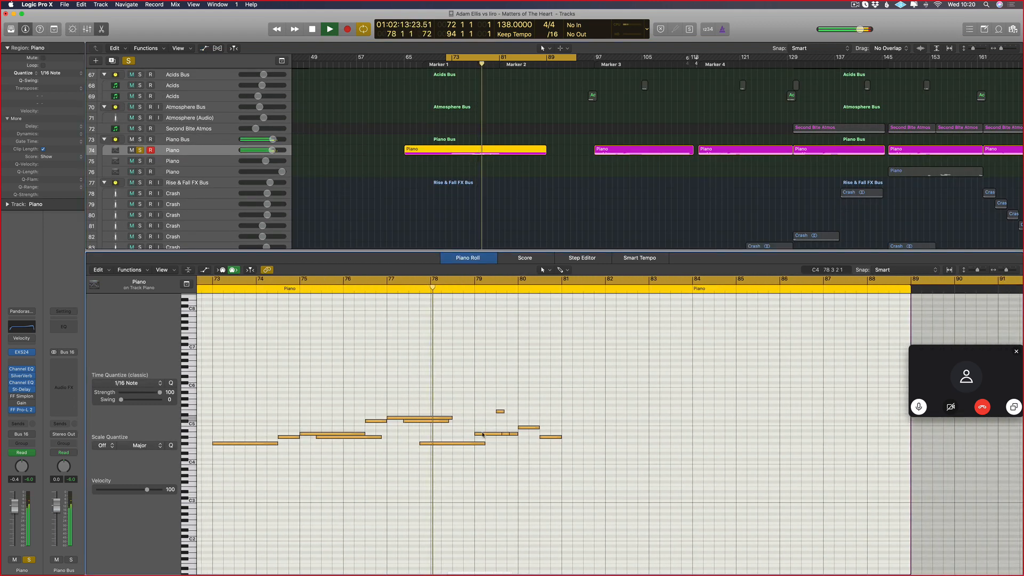
- Stop playback and delete the copied Piano region that starts at bar 65
{"action": "left_click", "coordinate": [443, 163]}
{"action": "left_click", "coordinate": [460, 151]}
{"action": "key", "text": "space"}
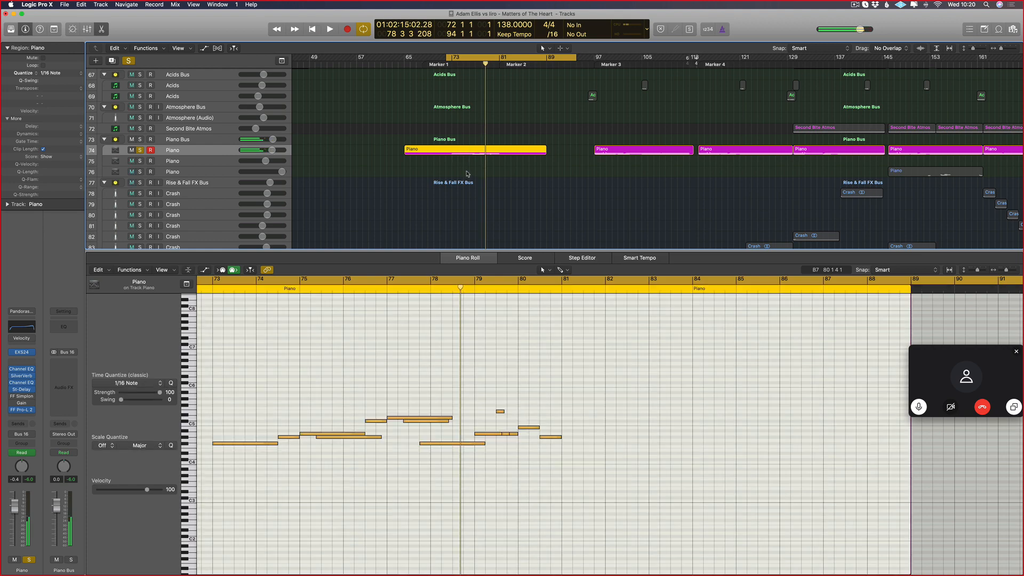
{"action": "key", "text": "BackSpace"}
{"action": "left_click", "coordinate": [563, 186]}
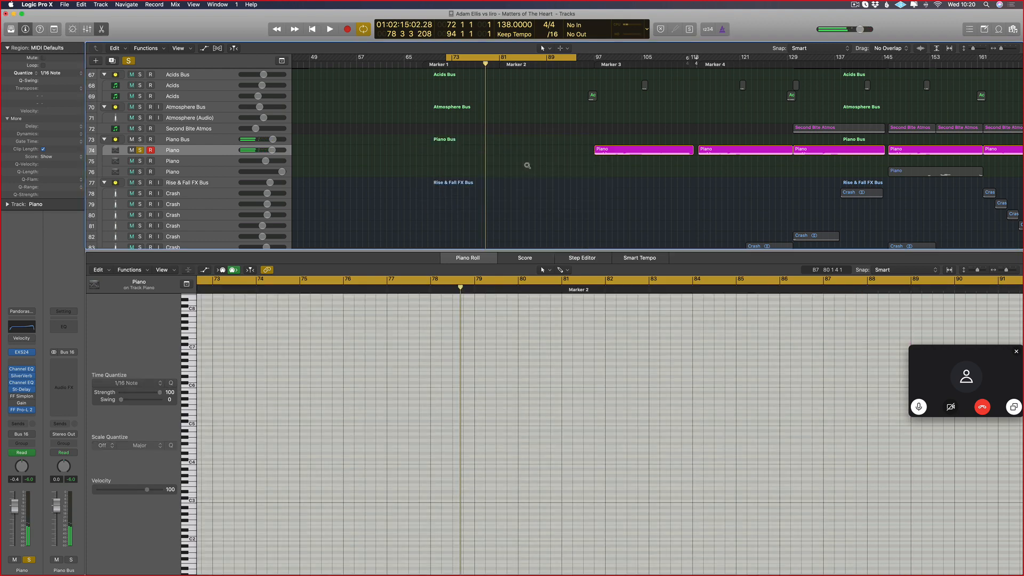
- Close the Piano Roll and examine the whole arrangement, from the reference and kick tracks down to the sub bass tracks
{"action": "scroll", "coordinate": [527, 165], "scroll_direction": "down", "scroll_amount": 5}
{"action": "key", "text": "p"}
{"action": "scroll", "coordinate": [444, 284], "scroll_direction": "up", "scroll_amount": 10}
{"action": "scroll", "coordinate": [444, 285], "scroll_direction": "up", "scroll_amount": 15}
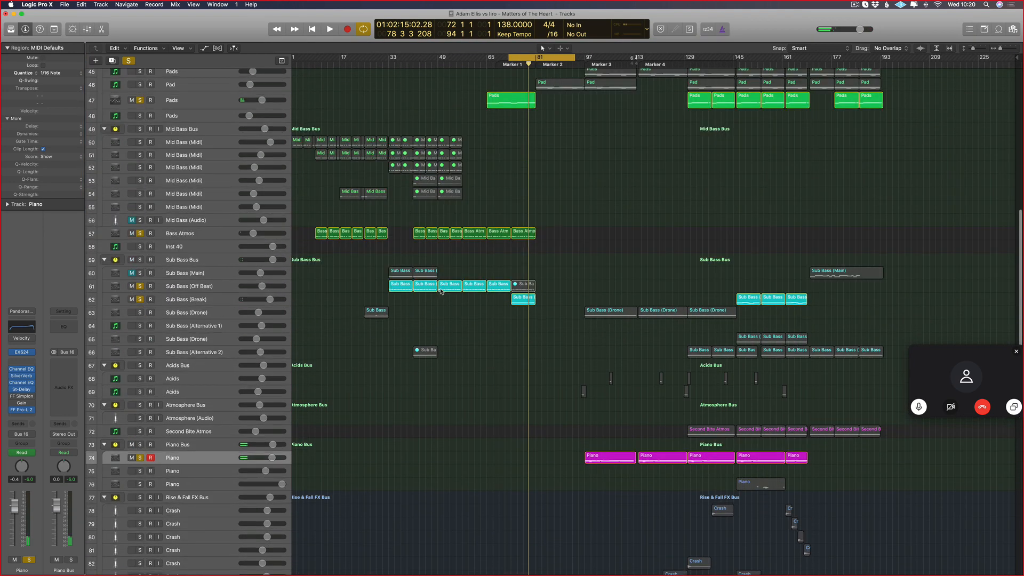
{"action": "scroll", "coordinate": [401, 268], "scroll_direction": "up", "scroll_amount": 3}
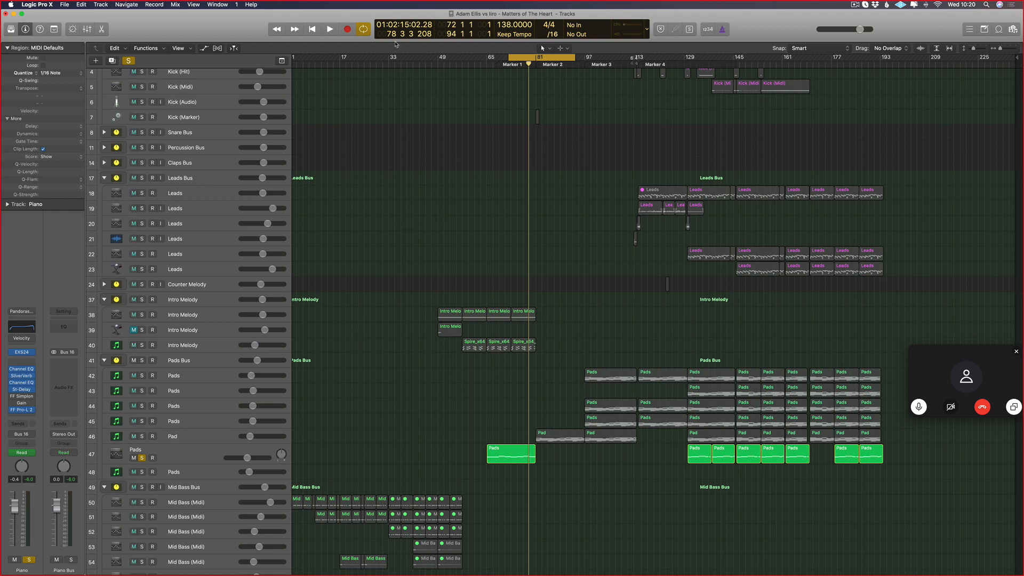
{"action": "scroll", "coordinate": [781, 140], "scroll_direction": "up", "scroll_amount": 3}
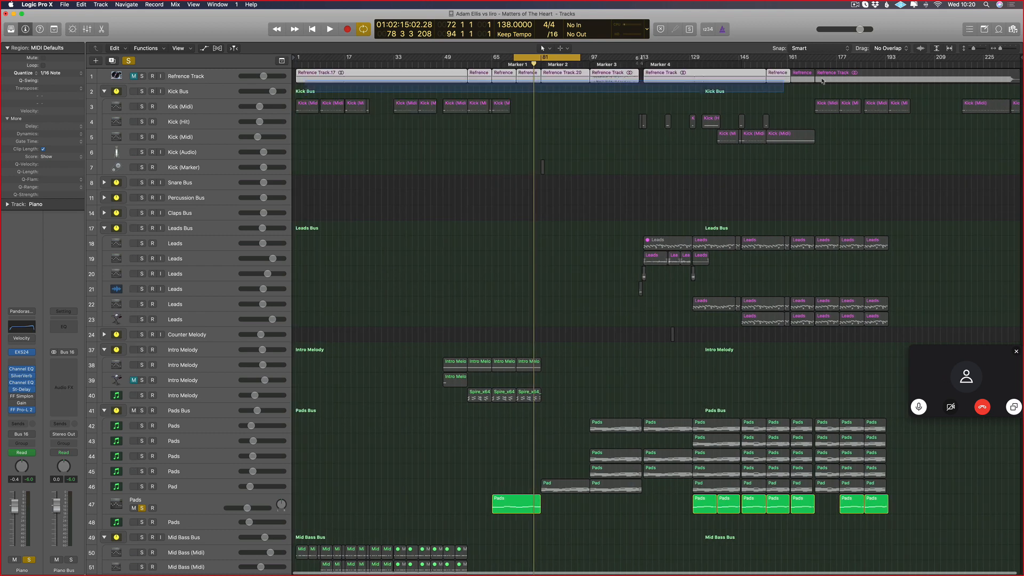
{"action": "scroll", "coordinate": [520, 84], "scroll_direction": "down", "scroll_amount": 3}
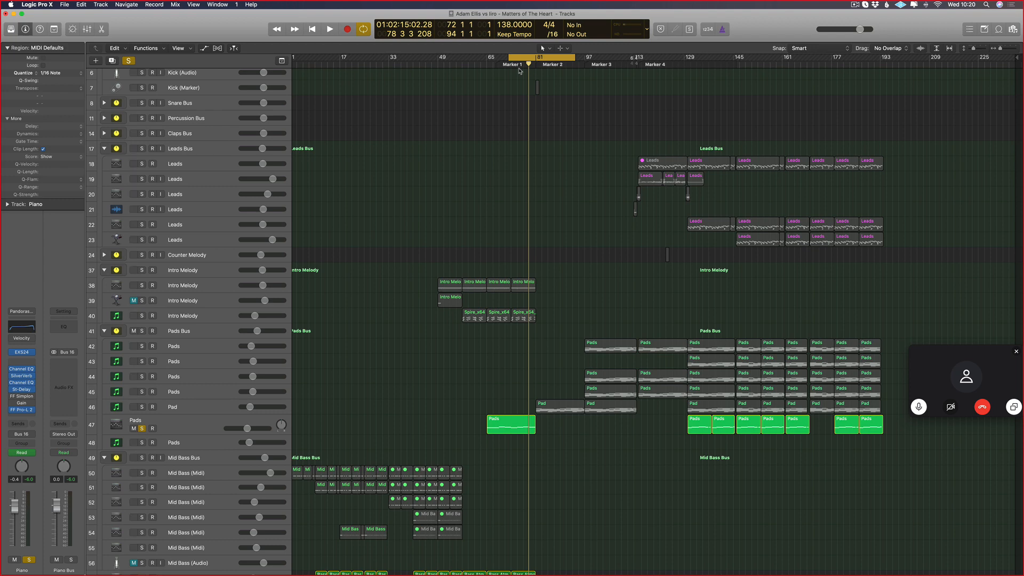
{"action": "scroll", "coordinate": [531, 229], "scroll_direction": "up", "scroll_amount": 5}
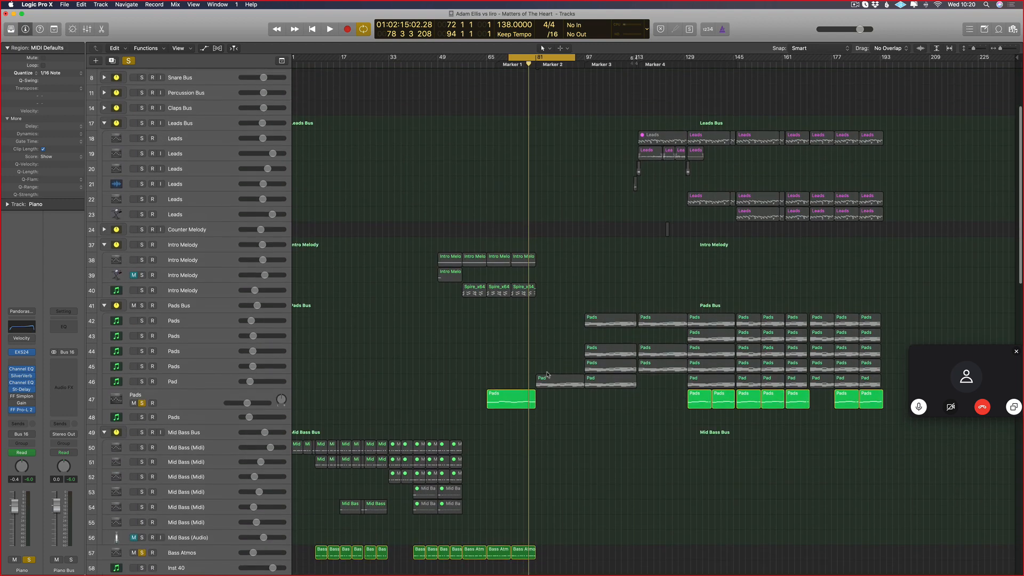
{"action": "left_click", "coordinate": [535, 164]}
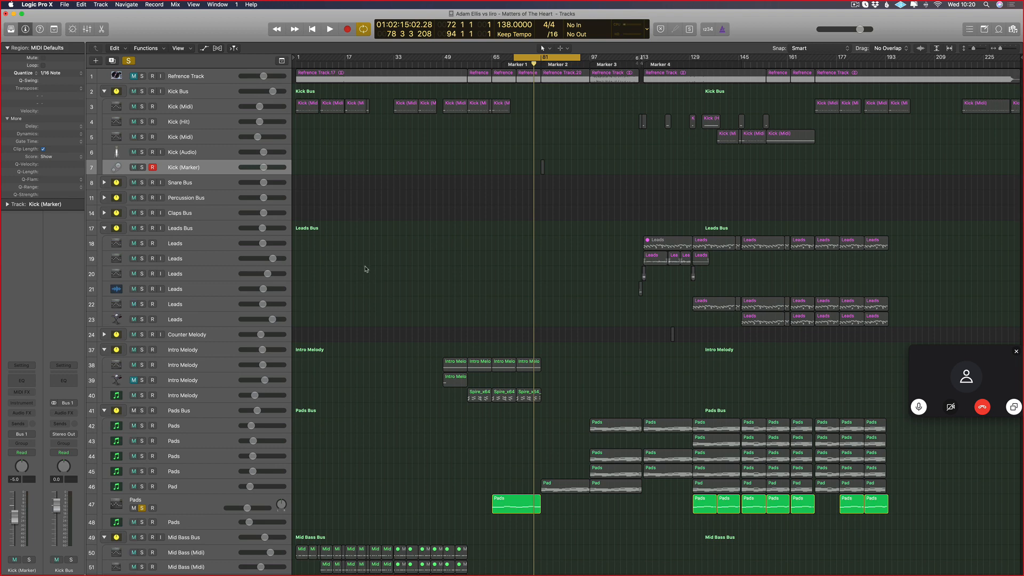
{"action": "scroll", "coordinate": [639, 298], "scroll_direction": "down", "scroll_amount": 8}
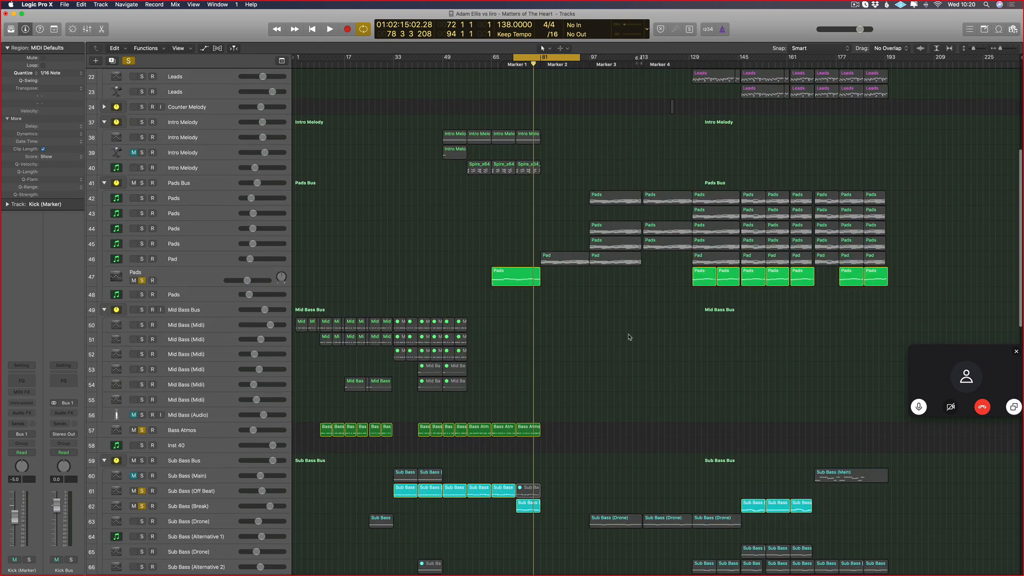
{"action": "scroll", "coordinate": [629, 337], "scroll_direction": "up", "scroll_amount": 8}
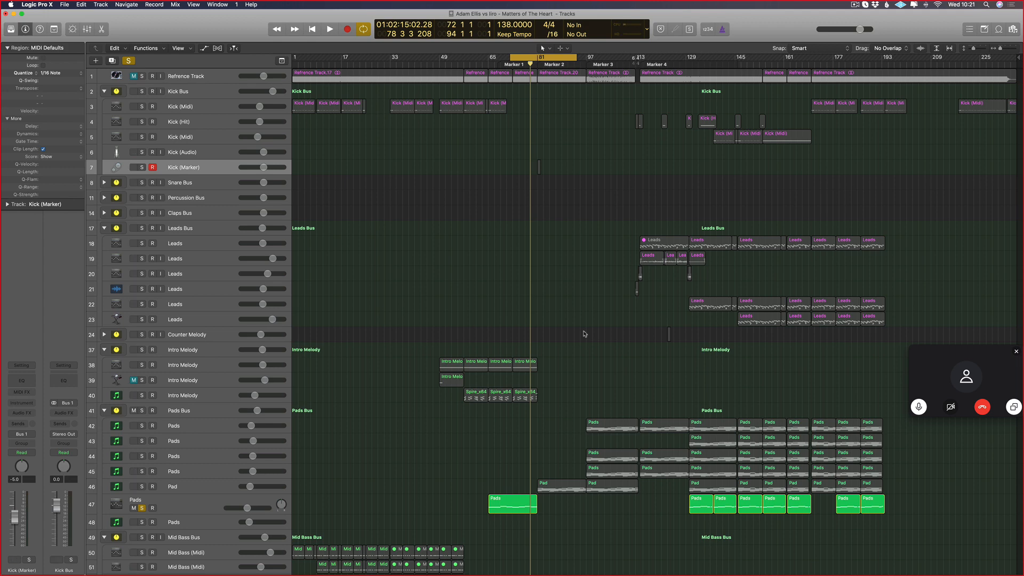
- Select the first Intro Melody region and turn off all track solos
{"action": "left_click_drag", "start_coordinate": [566, 331], "coordinate": [411, 413]}
{"action": "left_click", "coordinate": [446, 368]}
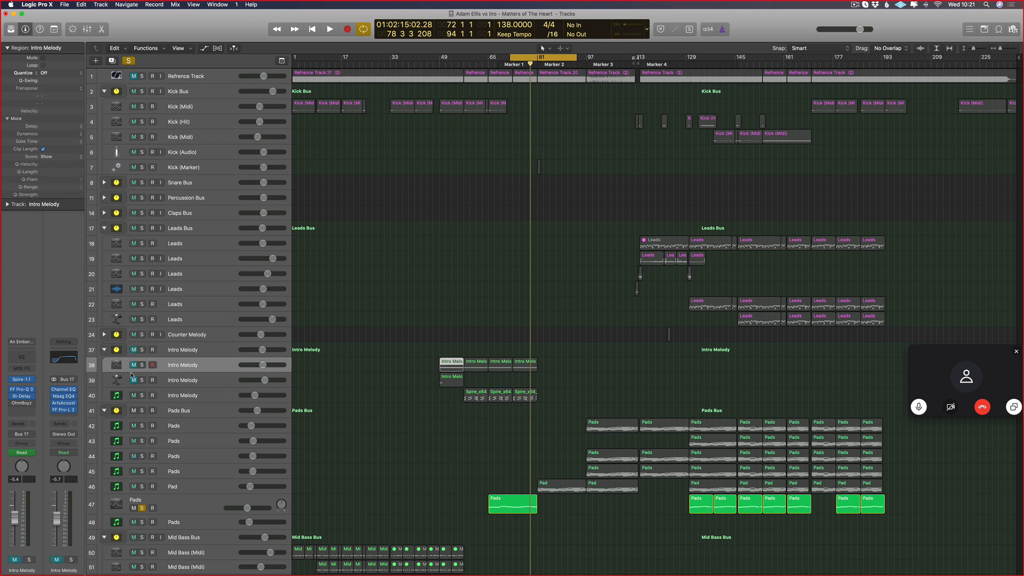
{"action": "left_click", "coordinate": [132, 60]}
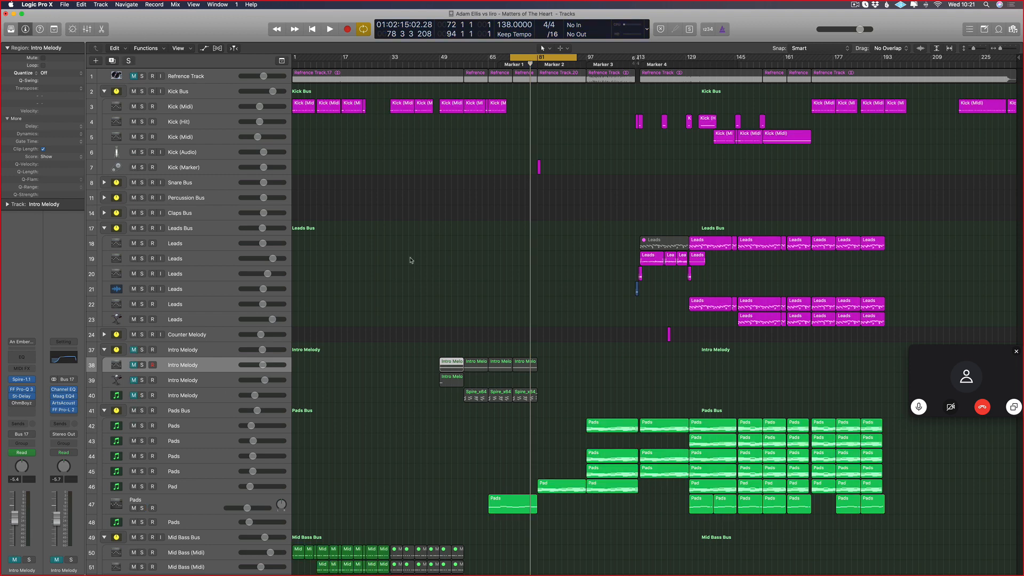
- Set the cycle range from bar 33 to bar 44
{"action": "scroll", "coordinate": [410, 261], "scroll_direction": "down", "scroll_amount": 10}
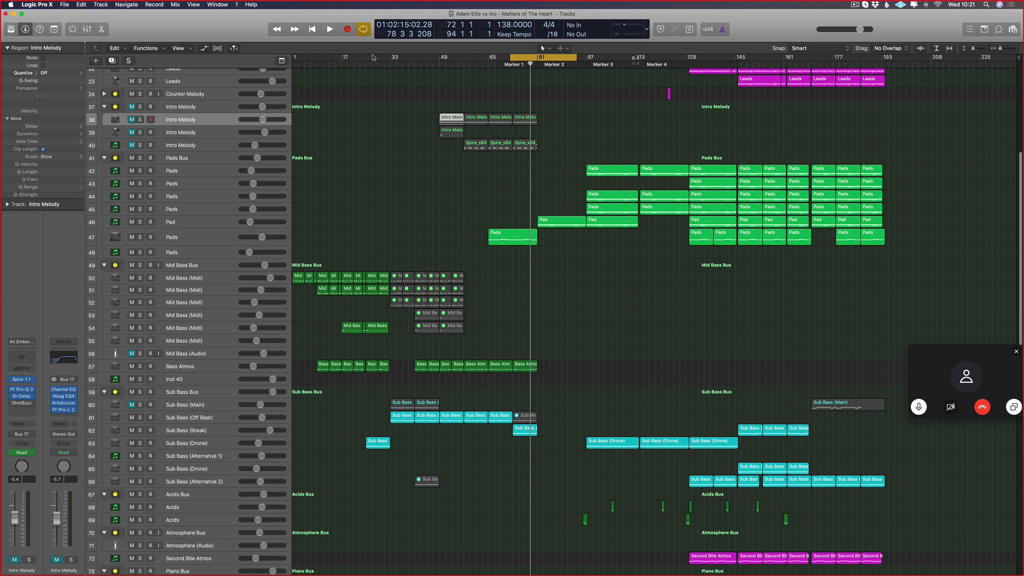
{"action": "left_click_drag", "start_coordinate": [488, 249], "coordinate": [291, 384]}
{"action": "left_click", "coordinate": [376, 210]}
{"action": "left_click_drag", "start_coordinate": [397, 54], "coordinate": [428, 56]}
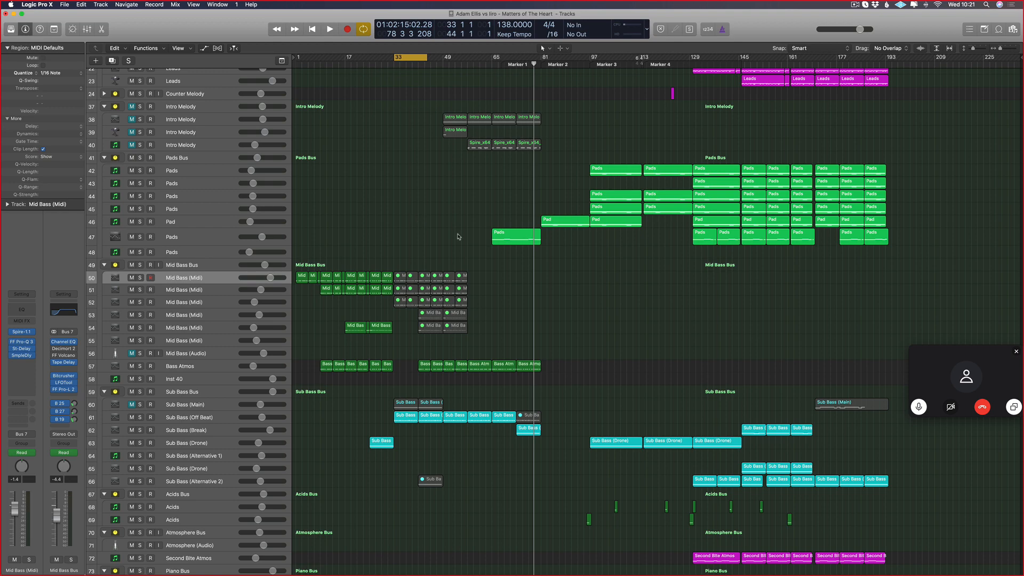
- Unmute all the muted Mid Bass (Midi) regions between bars 33 and 57 on tracks 50 to 54
{"action": "scroll", "coordinate": [465, 229], "scroll_direction": "down", "scroll_amount": 3}
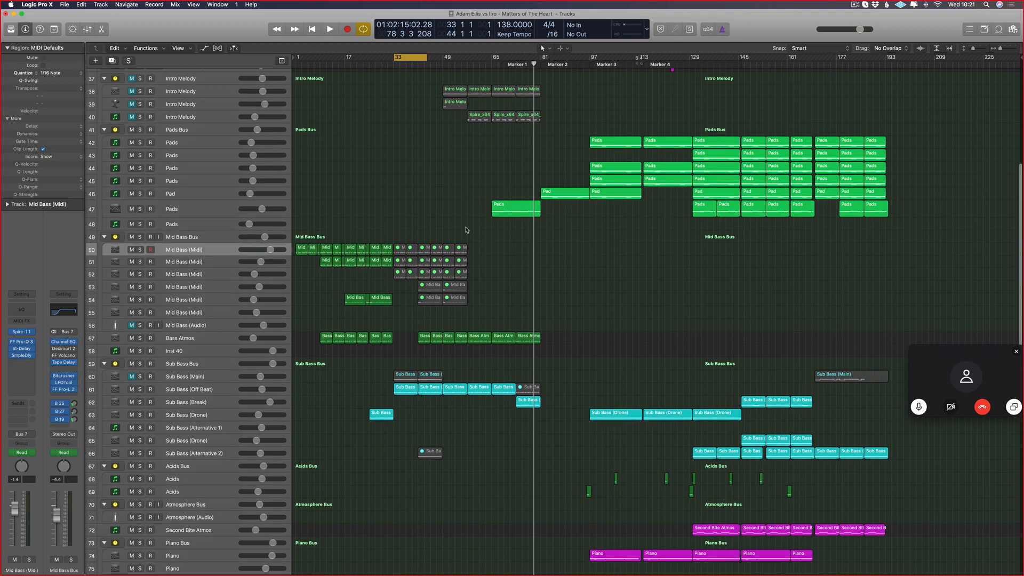
{"action": "scroll", "coordinate": [465, 229], "scroll_direction": "up", "scroll_amount": 10}
{"action": "scroll", "coordinate": [458, 192], "scroll_direction": "down", "scroll_amount": 6}
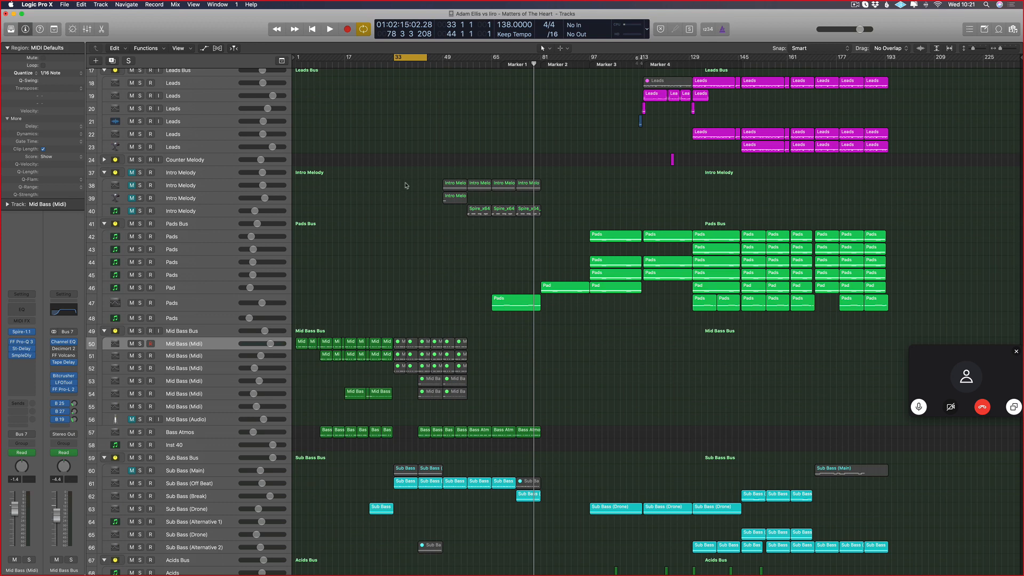
{"action": "scroll", "coordinate": [405, 186], "scroll_direction": "down", "scroll_amount": 5}
{"action": "scroll", "coordinate": [400, 186], "scroll_direction": "up", "scroll_amount": 3}
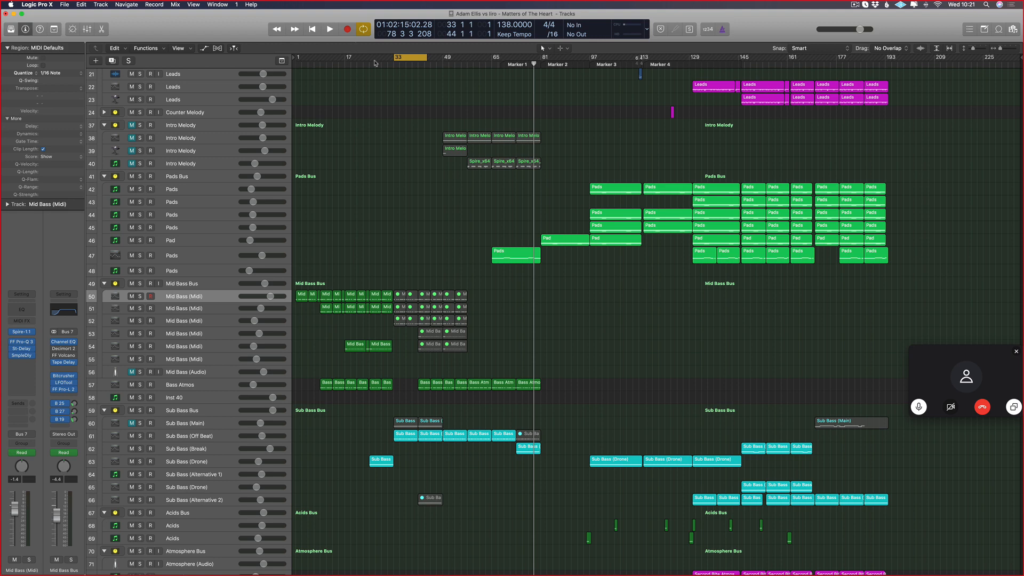
{"action": "scroll", "coordinate": [482, 103], "scroll_direction": "up", "scroll_amount": 5}
{"action": "scroll", "coordinate": [394, 237], "scroll_direction": "left", "scroll_amount": 5}
{"action": "left_click_drag", "start_coordinate": [558, 284], "coordinate": [405, 354]}
{"action": "key", "text": "ctrl+m"}
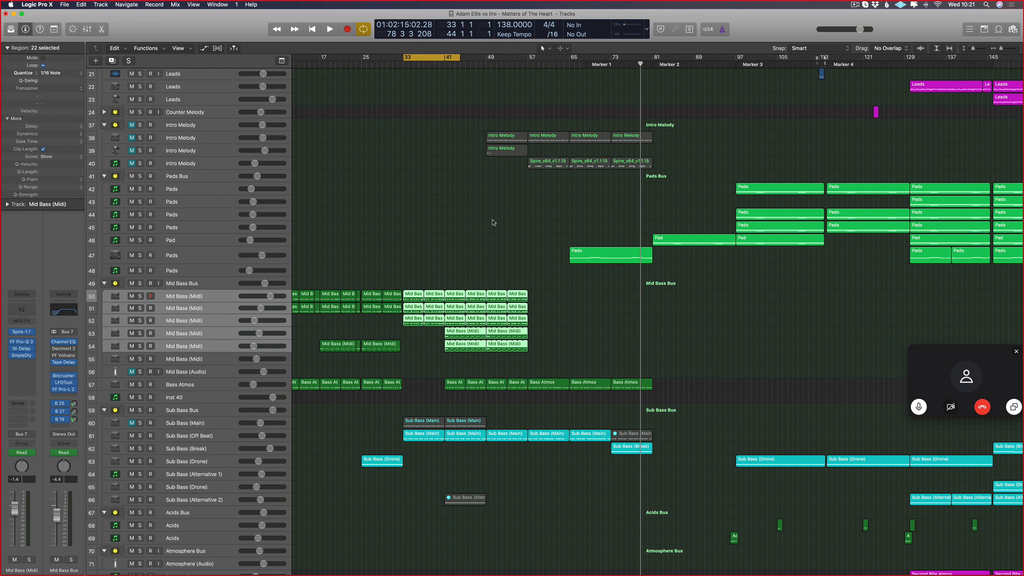
- Mute Mid Bass tracks 51 to 54 and restart playback from bar 33
{"action": "key", "text": "space"}
{"action": "scroll", "coordinate": [436, 176], "scroll_direction": "up", "scroll_amount": 3}
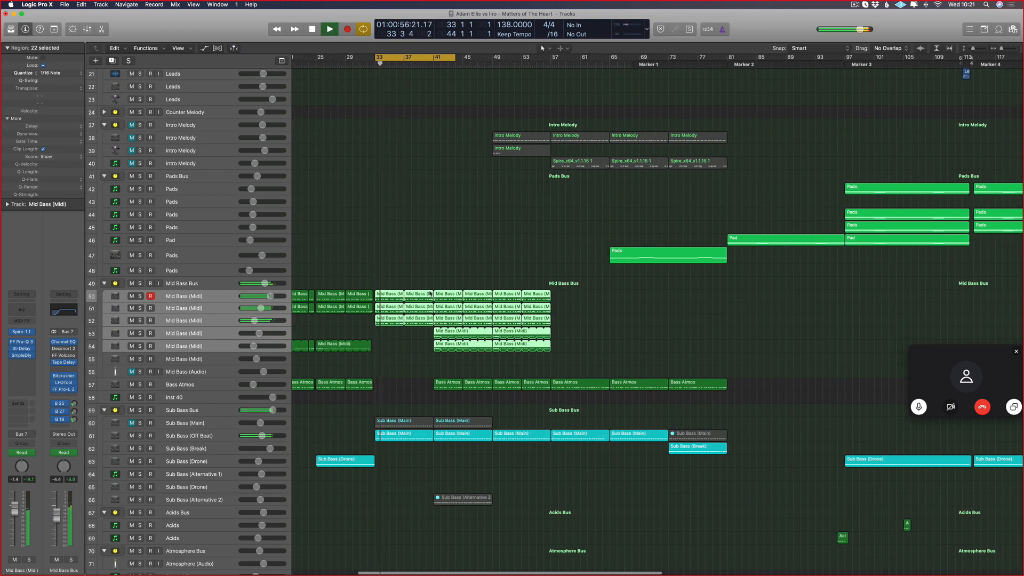
{"action": "scroll", "coordinate": [439, 341], "scroll_direction": "up", "scroll_amount": 3}
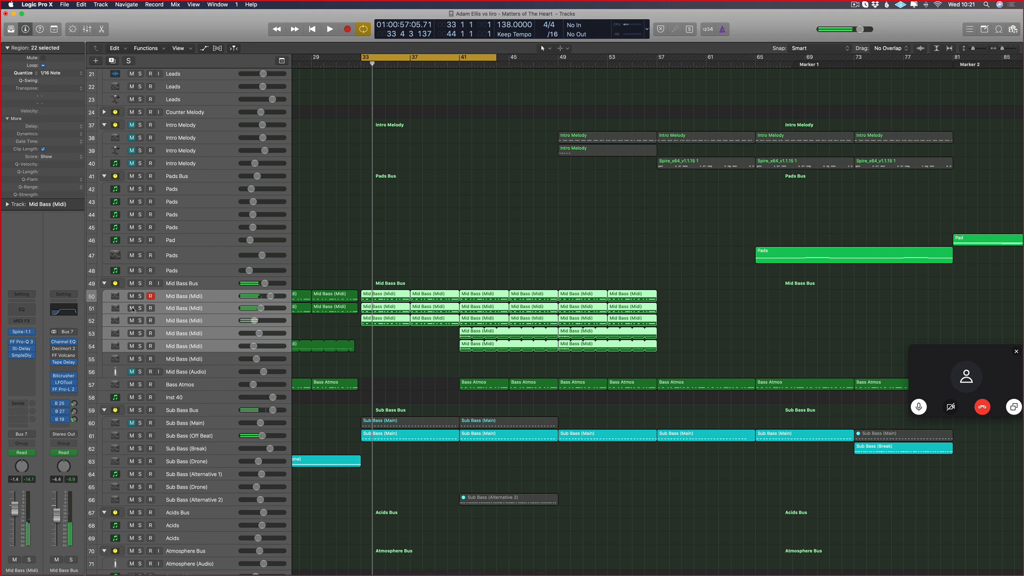
{"action": "left_click_drag", "start_coordinate": [132, 309], "coordinate": [132, 346]}
{"action": "left_click", "coordinate": [416, 281]}
{"action": "key", "text": "space"}
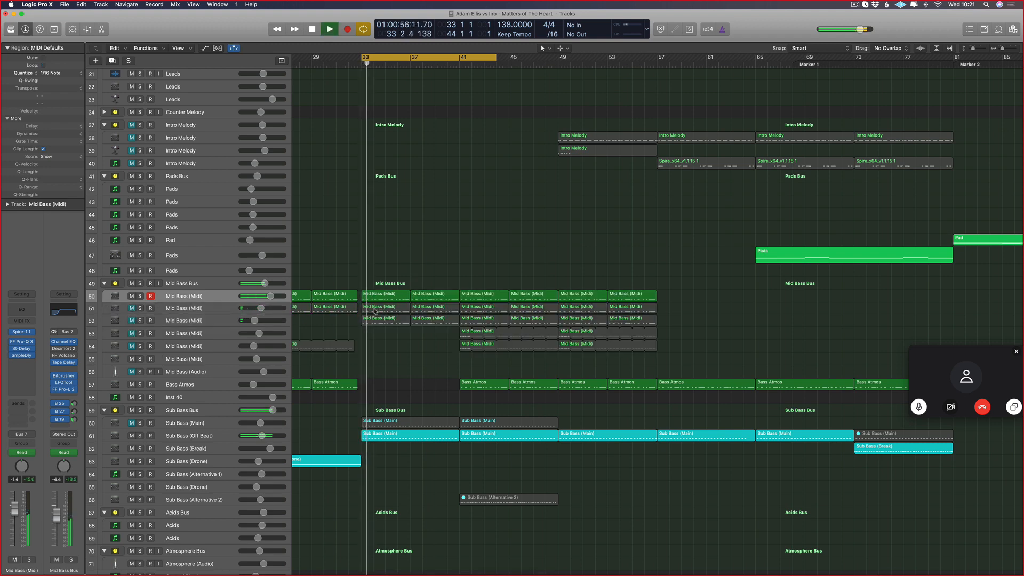
- Add a short note after the second note in track 50's Mid Bass region at bar 33 and play it
{"action": "double_click", "coordinate": [384, 294]}
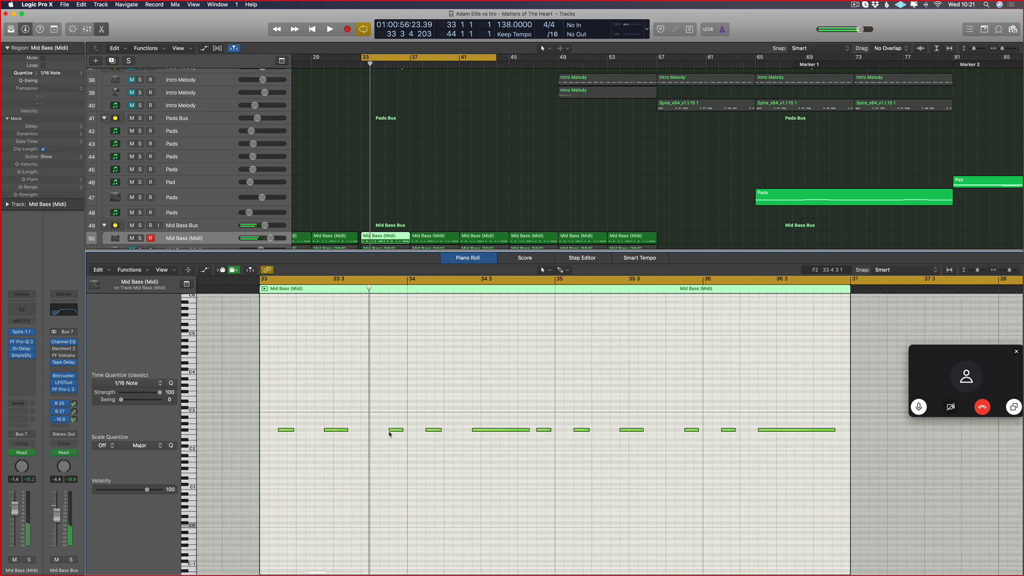
{"action": "left_click_drag", "start_coordinate": [371, 431], "coordinate": [358, 431]}
{"action": "key", "text": "space"}
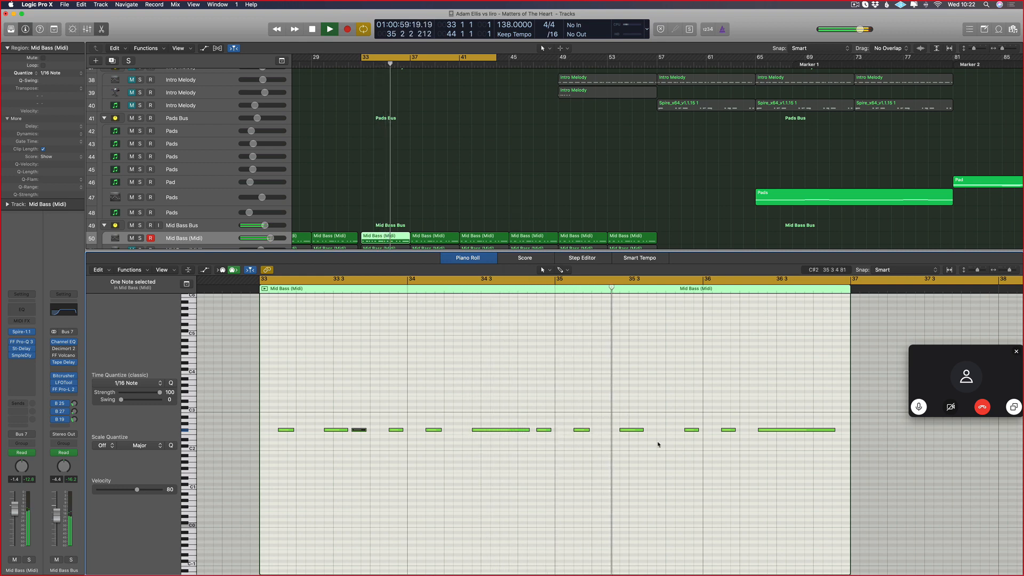
{"action": "left_click", "coordinate": [627, 446]}
{"action": "scroll", "coordinate": [453, 203], "scroll_direction": "down", "scroll_amount": 3}
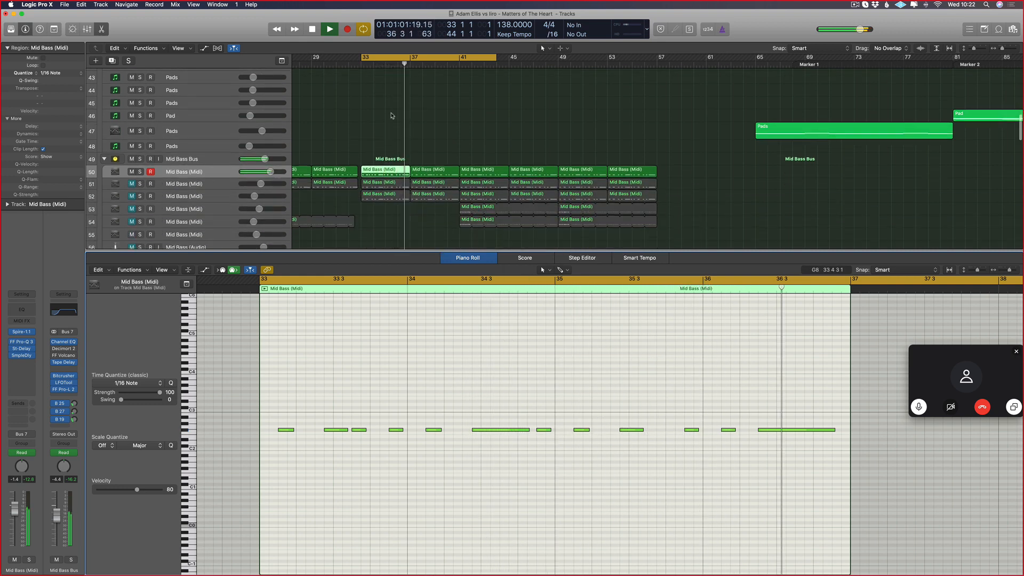
- Replace track 50's Mid Bass region at bar 37 with a copy of the edited region from bar 33
{"action": "left_click", "coordinate": [427, 176]}
{"action": "key", "text": "BackSpace"}
{"action": "left_click", "coordinate": [527, 185]}
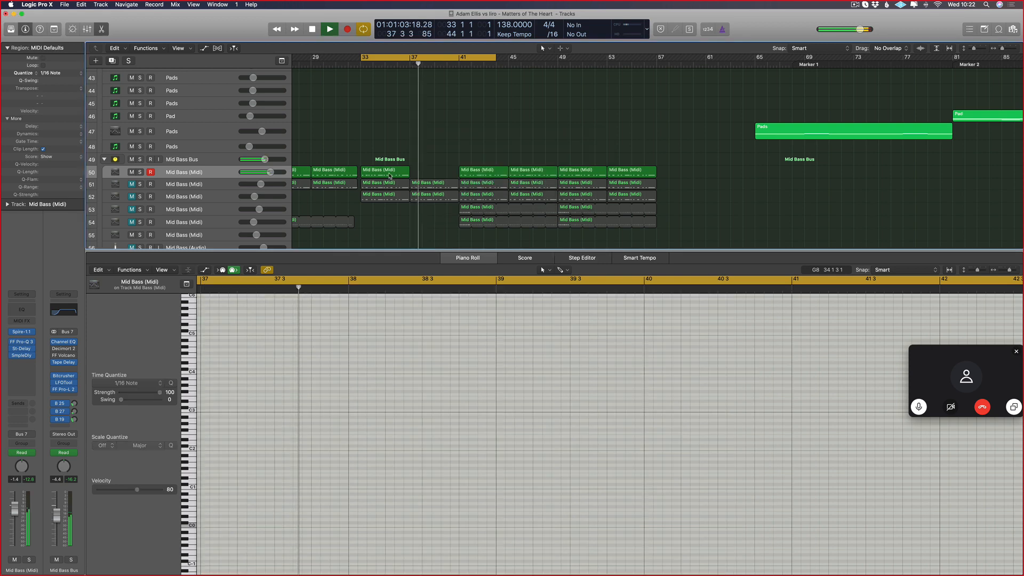
{"action": "left_click_drag", "start_coordinate": [388, 175], "coordinate": [437, 182]}
{"action": "left_click", "coordinate": [527, 185]}
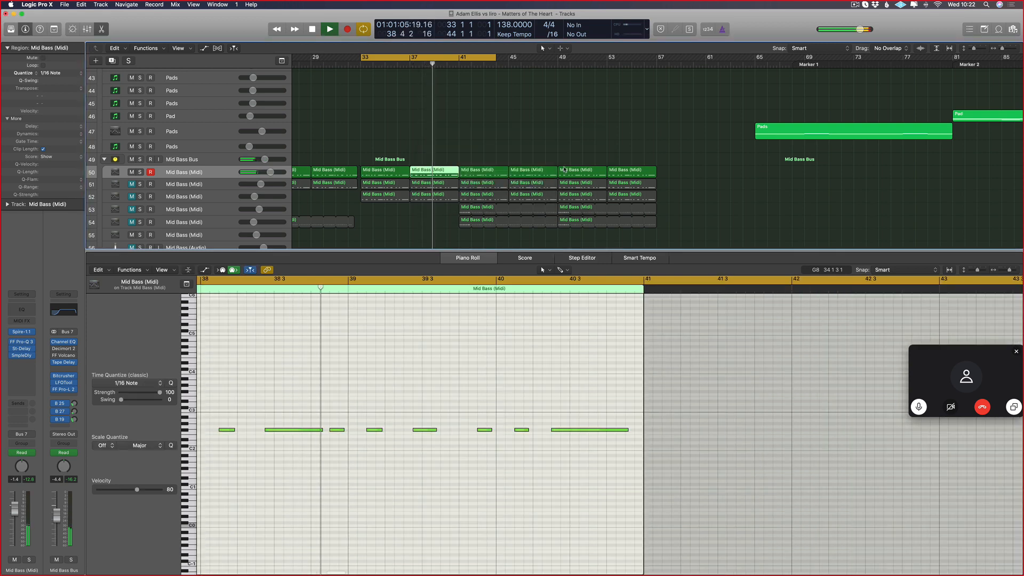
- Delete the Mid Bass regions from bar 41 onward on tracks 50, 51 and 52
{"action": "left_click", "coordinate": [676, 164]}
{"action": "left_click_drag", "start_coordinate": [676, 164], "coordinate": [460, 203]}
{"action": "key", "text": "BackSpace"}
{"action": "key", "text": "Return"}
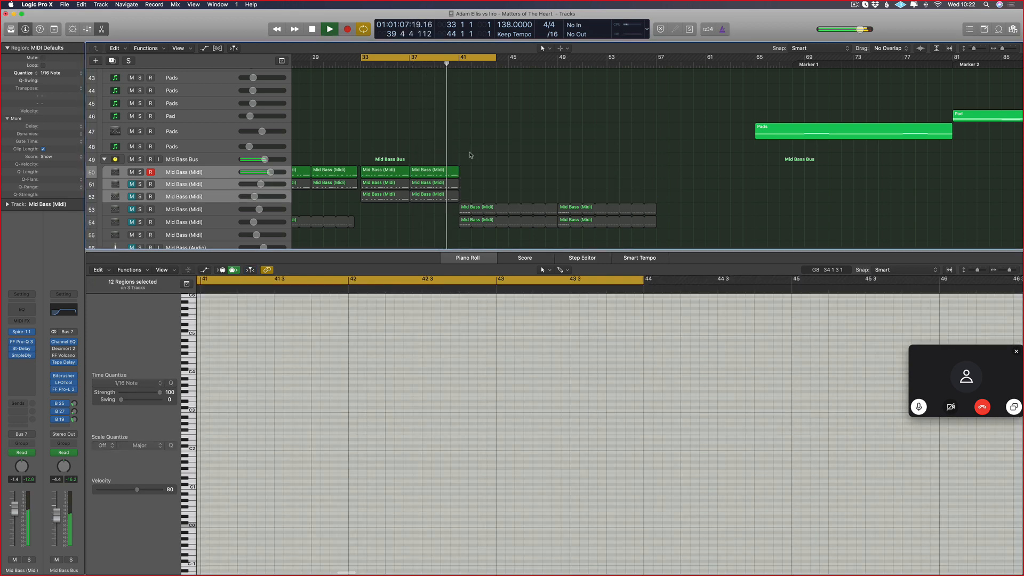
- Set the cycle range from bar 33 to bar 41 and restart playback
{"action": "left_click_drag", "start_coordinate": [369, 57], "coordinate": [459, 58]}
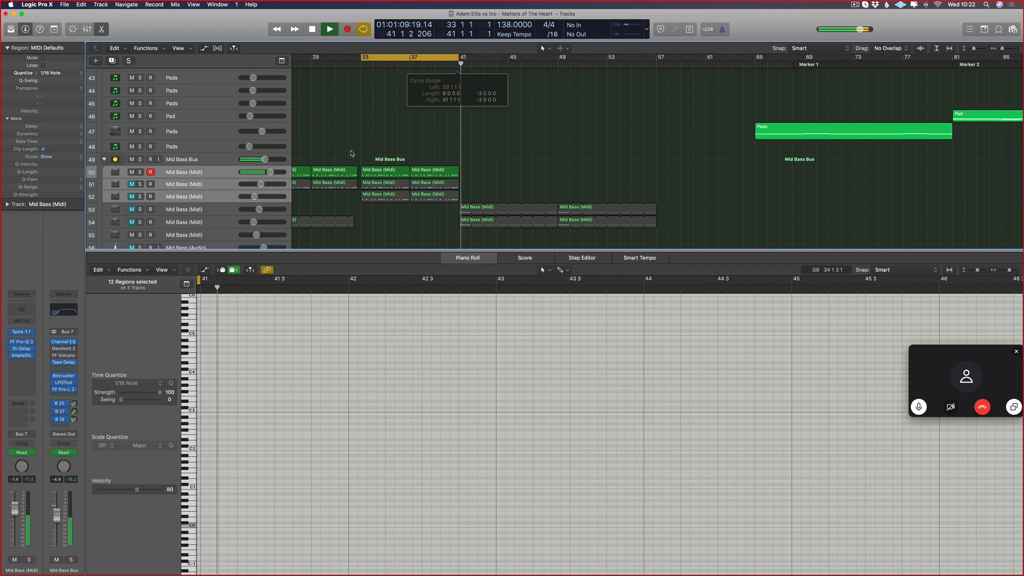
{"action": "key", "text": "space"}
{"action": "key", "text": "space"}
{"action": "scroll", "coordinate": [351, 216], "scroll_direction": "down", "scroll_amount": 2}
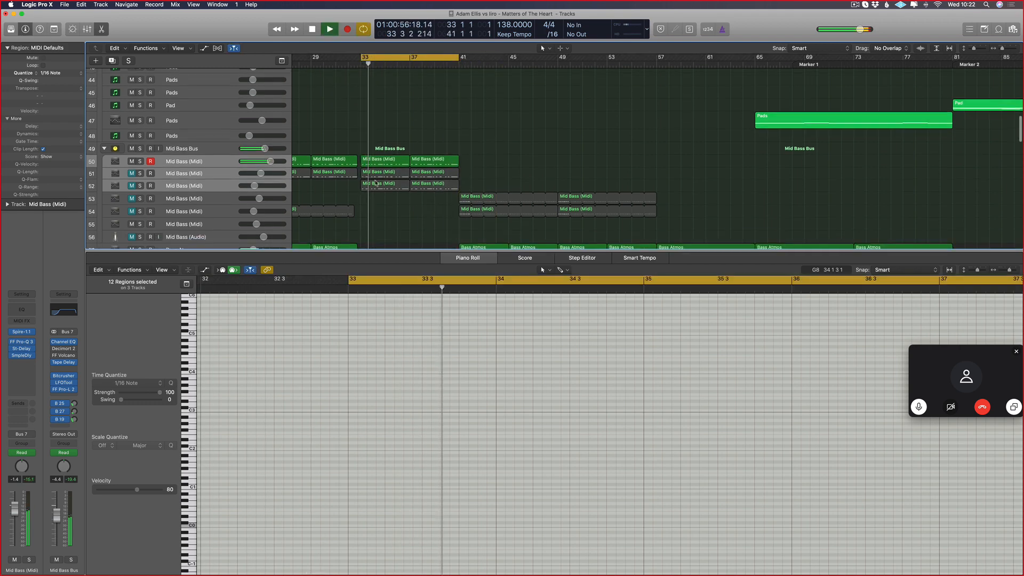
- Replace track 51's two Mid Bass regions at bars 33 and 37 with copies of the track 50 regions
{"action": "scroll", "coordinate": [459, 184], "scroll_direction": "up", "scroll_amount": 1}
{"action": "left_click_drag", "start_coordinate": [483, 174], "coordinate": [398, 179]}
{"action": "key", "text": "BackSpace"}
{"action": "key", "text": "Return"}
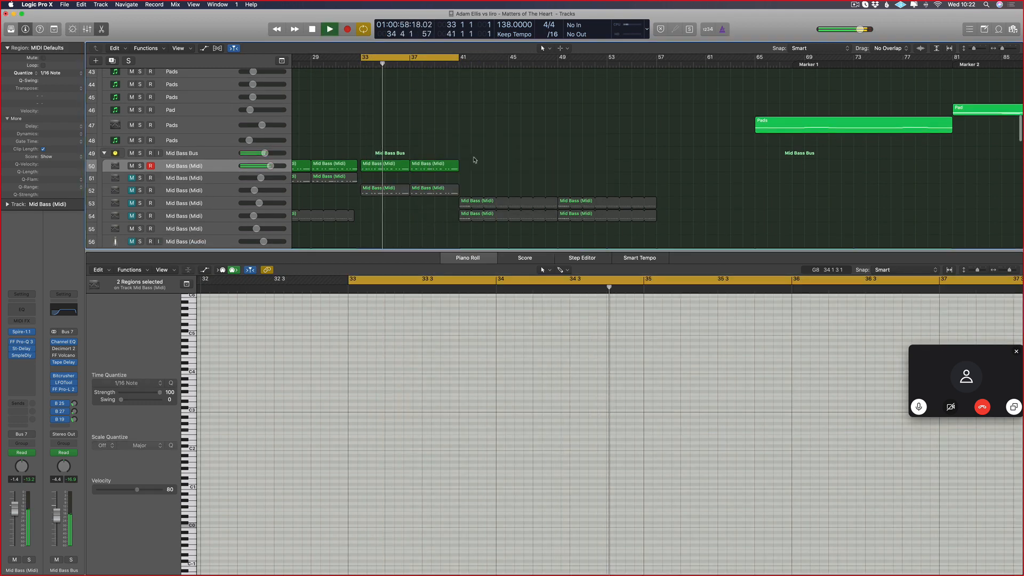
{"action": "left_click_drag", "start_coordinate": [476, 161], "coordinate": [383, 180]}
{"action": "left_click", "coordinate": [535, 186]}
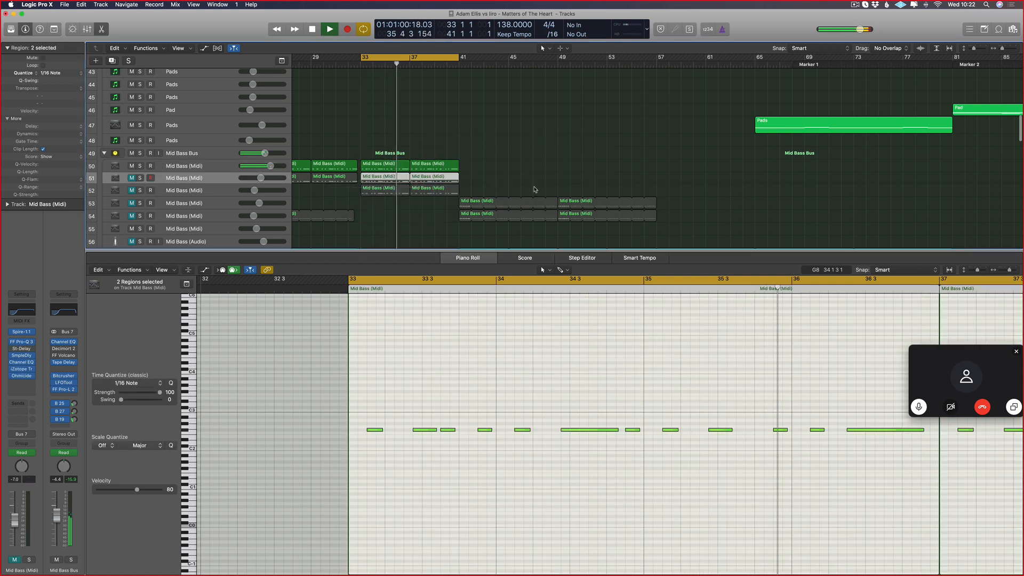
- Unmute Mid Bass track 51 and mute track 50 during playback from bar 33
{"action": "key", "text": "space"}
{"action": "key", "text": "space"}
{"action": "key", "text": "space"}
{"action": "left_click", "coordinate": [132, 178]}
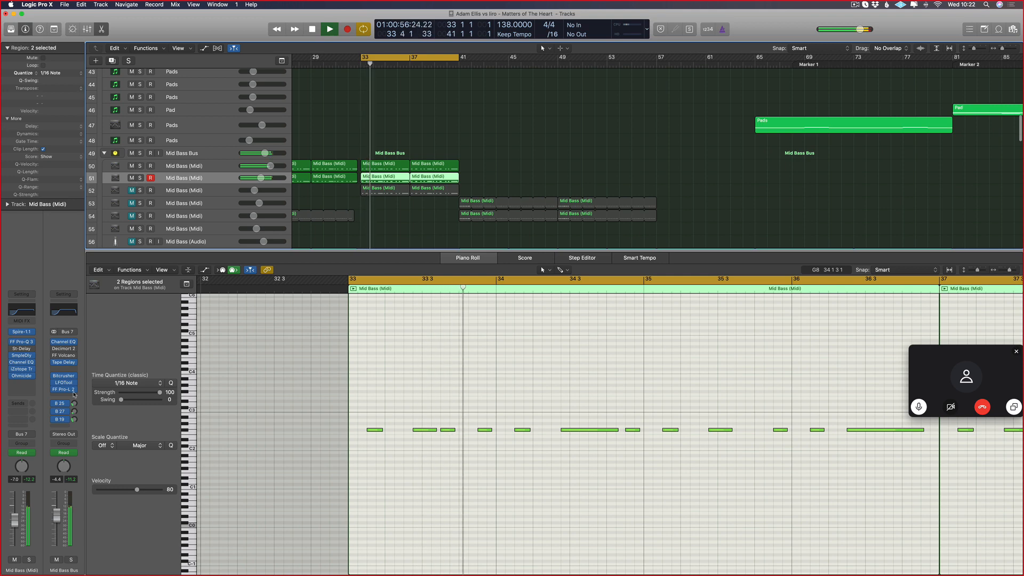
{"action": "left_click", "coordinate": [132, 165]}
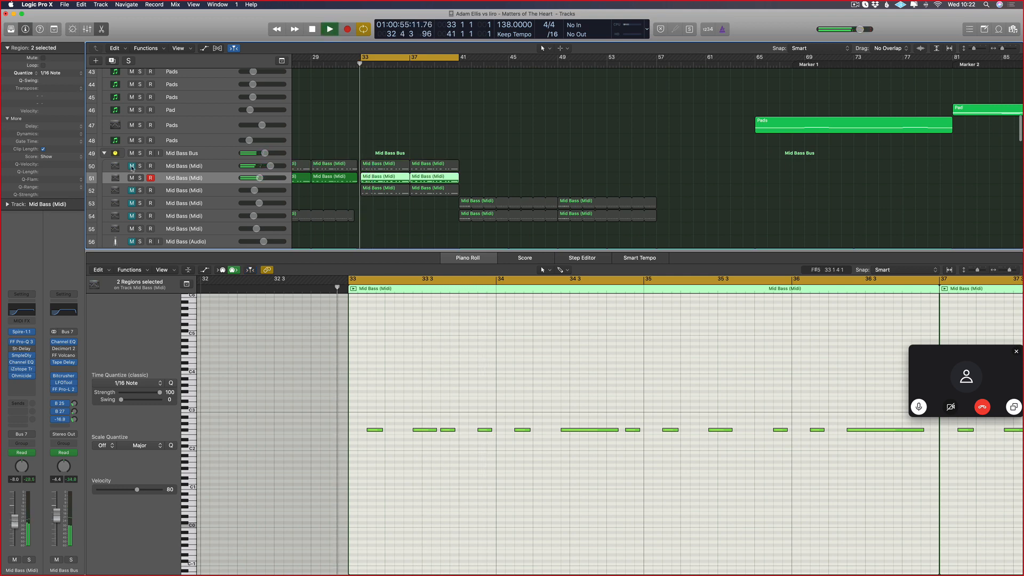
- Remove the third note in bar 33 on track 51, move the second note slightly earlier, and play the pattern
{"action": "key", "text": "space"}
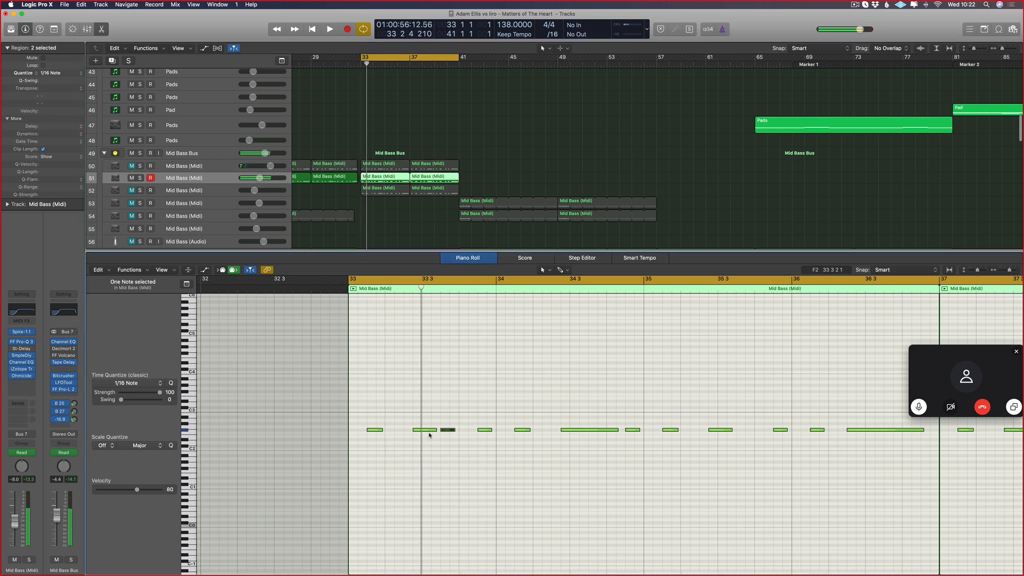
{"action": "left_click_drag", "start_coordinate": [414, 431], "coordinate": [405, 430]}
{"action": "key", "text": "space"}
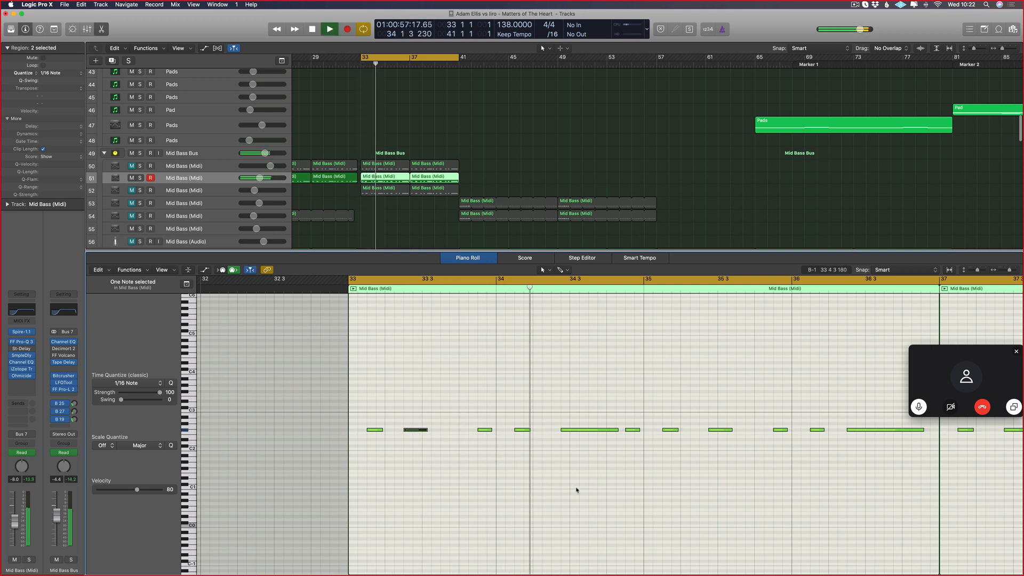
{"action": "key", "text": "space"}
{"action": "key", "text": "space"}
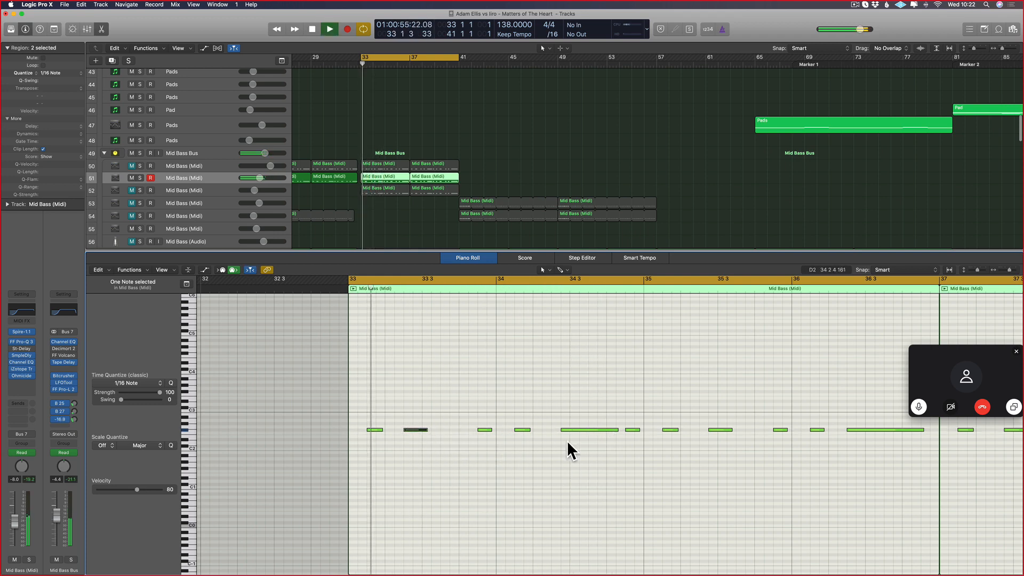
{"action": "key", "text": "space"}
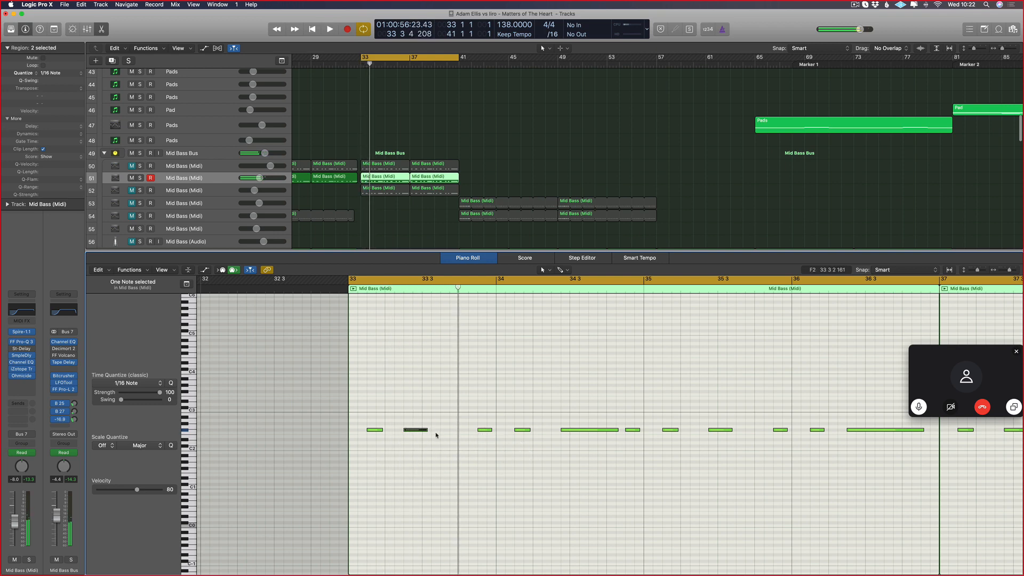
- Lengthen the second note in bar 33, and move the third note earlier and extend its end
{"action": "left_click_drag", "start_coordinate": [428, 429], "coordinate": [451, 430]}
{"action": "key", "text": "space"}
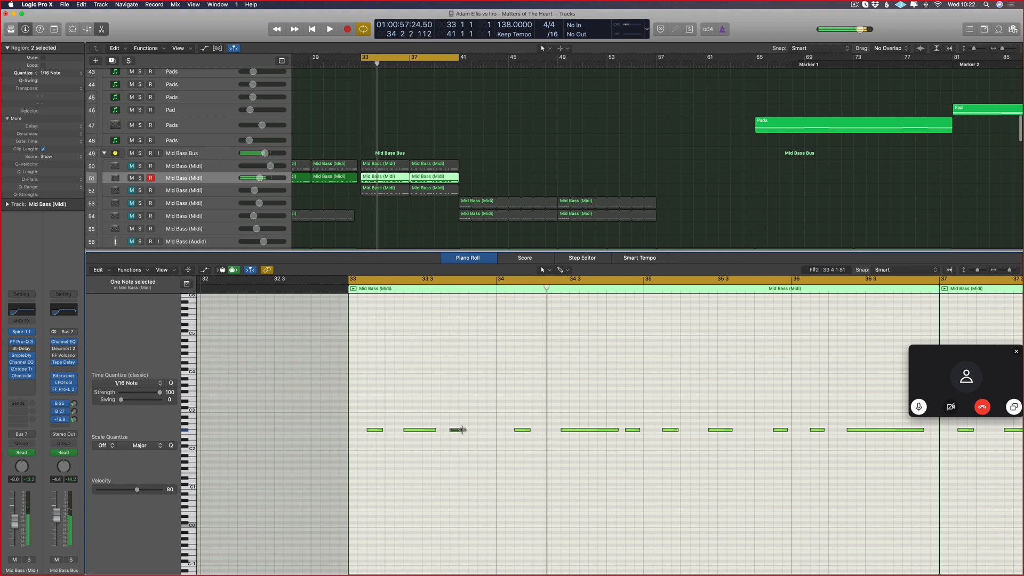
{"action": "left_click_drag", "start_coordinate": [464, 430], "coordinate": [482, 430]}
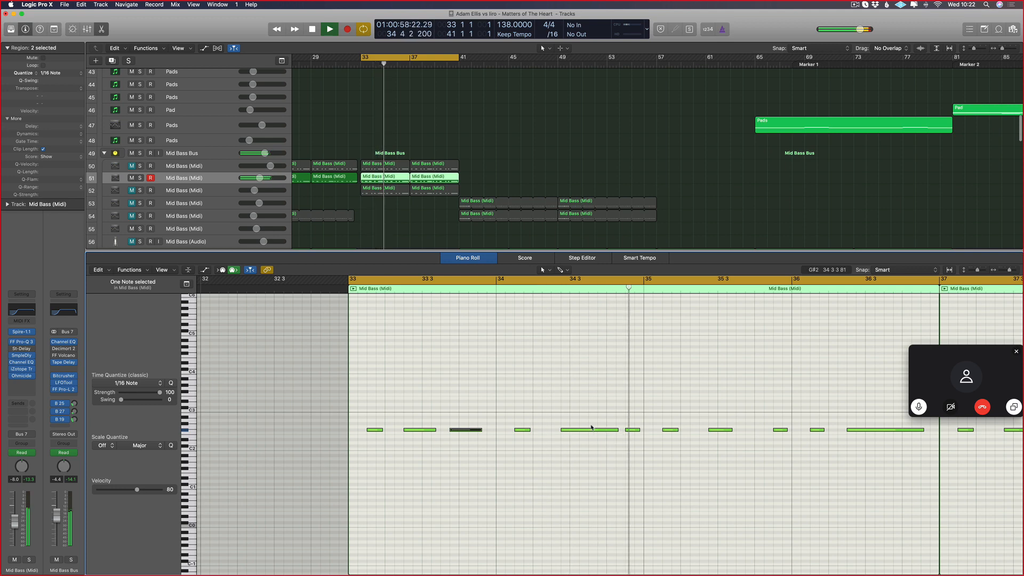
- Play the edited Mid Bass pattern and compare its note spacing with the region starting at bar 37
{"action": "scroll", "coordinate": [591, 427], "scroll_direction": "right", "scroll_amount": 5}
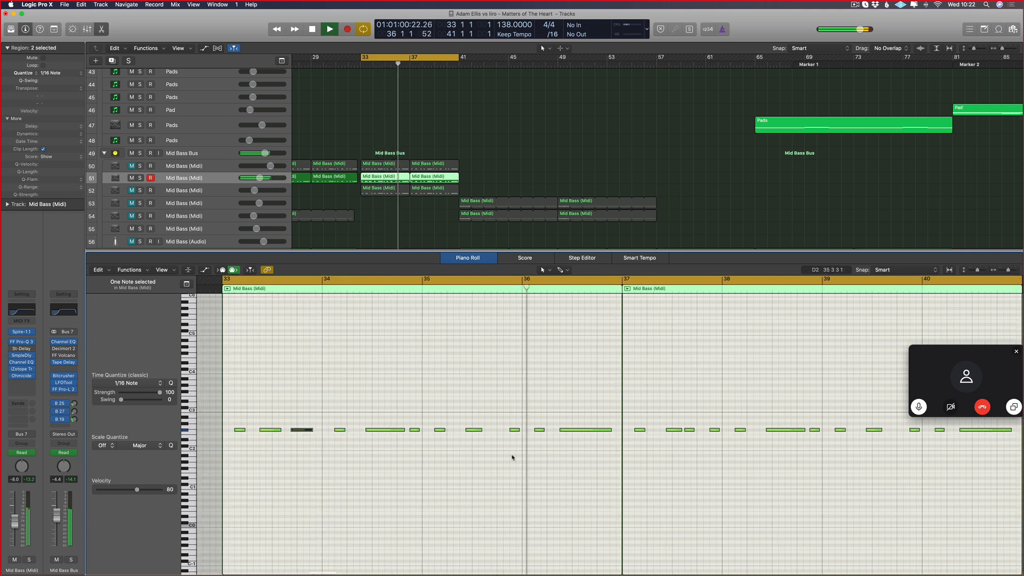
{"action": "scroll", "coordinate": [525, 469], "scroll_direction": "left", "scroll_amount": 3}
{"action": "scroll", "coordinate": [418, 405], "scroll_direction": "right", "scroll_amount": 4}
{"action": "scroll", "coordinate": [407, 401], "scroll_direction": "left", "scroll_amount": 3}
{"action": "key", "text": "space"}
{"action": "key", "text": "space"}
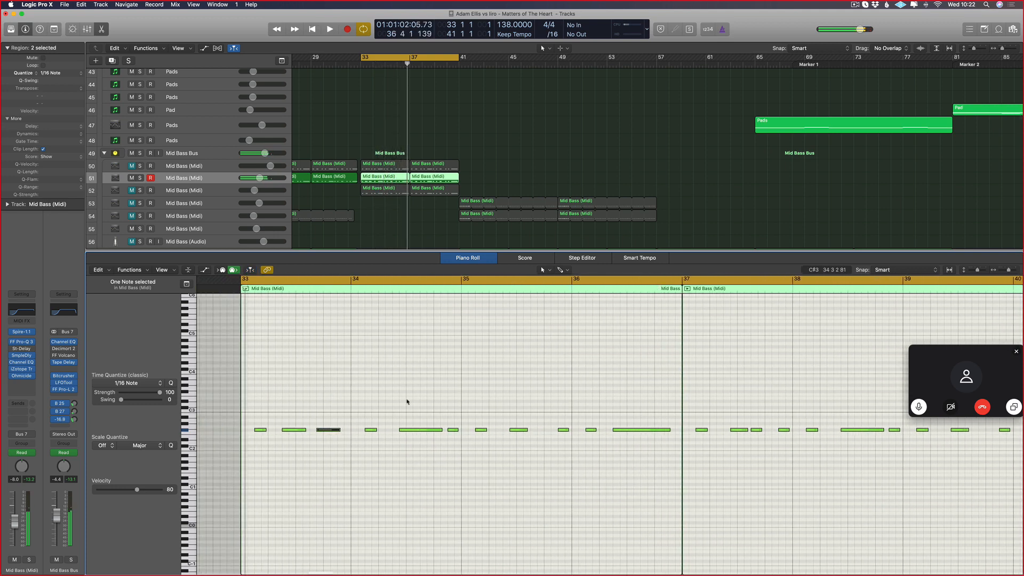
{"action": "key", "text": "space"}
{"action": "scroll", "coordinate": [479, 437], "scroll_direction": "left", "scroll_amount": 1}
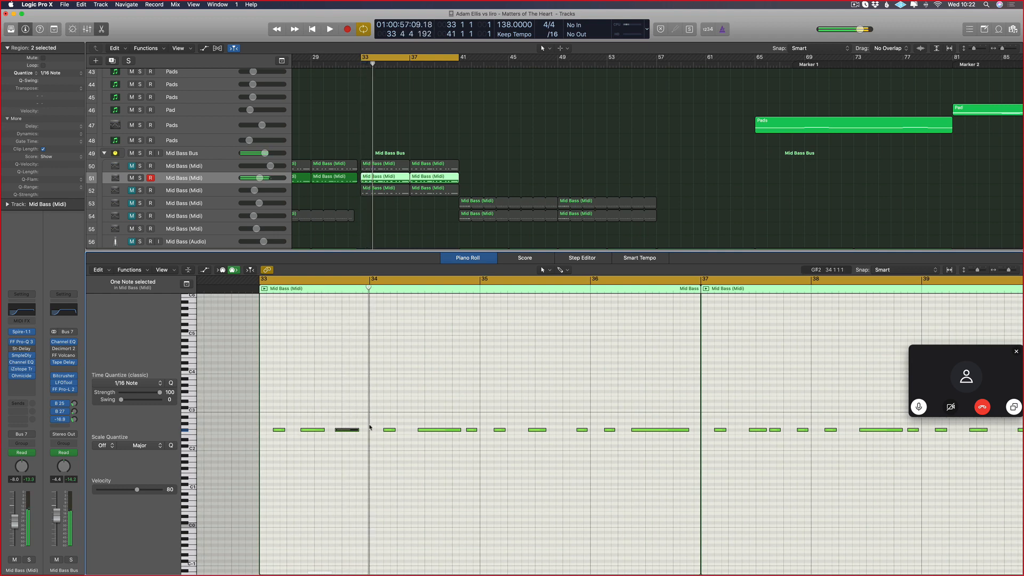
{"action": "scroll", "coordinate": [347, 434], "scroll_direction": "up", "scroll_amount": 3}
- Move the third note in bar 33 slightly earlier, shorten it, and replay the pattern
{"action": "key", "text": "space"}
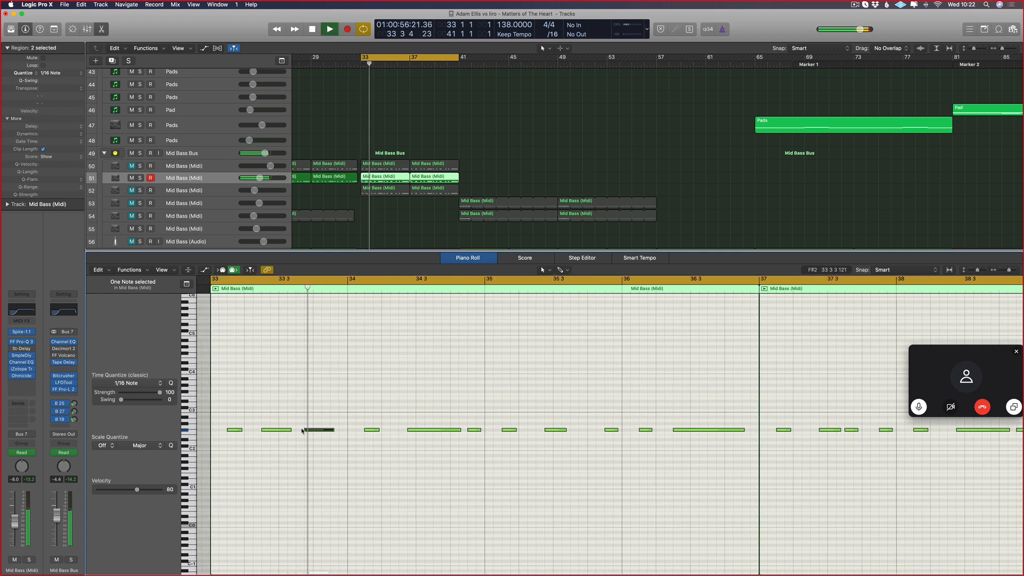
{"action": "mouse_move", "coordinate": [310, 432]}
{"action": "left_mouse_down"}
{"action": "mouse_move", "coordinate": [288, 432]}
{"action": "mouse_move", "coordinate": [319, 432]}
{"action": "left_mouse_up"}
{"action": "key", "text": "space"}
{"action": "key", "text": "space"}
{"action": "key", "text": "space"}
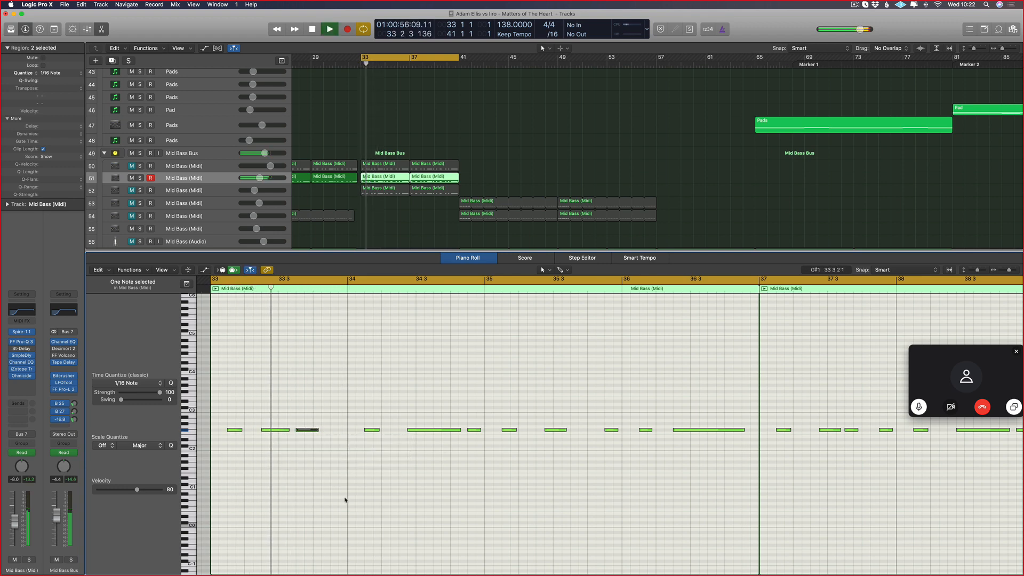
- Fine-tune the second and third notes in bar 33 of the Mid Bass pattern, replaying after each adjustment
{"action": "key", "text": "space"}
{"action": "left_click_drag", "start_coordinate": [288, 430], "coordinate": [286, 430]}
{"action": "key", "text": "space"}
{"action": "scroll", "coordinate": [315, 430], "scroll_direction": "left", "scroll_amount": 4}
{"action": "key", "text": "space"}
{"action": "left_click_drag", "start_coordinate": [446, 430], "coordinate": [419, 430]}
{"action": "key", "text": "space"}
{"action": "key", "text": "space"}
{"action": "key", "text": "space"}
{"action": "key", "text": "space"}
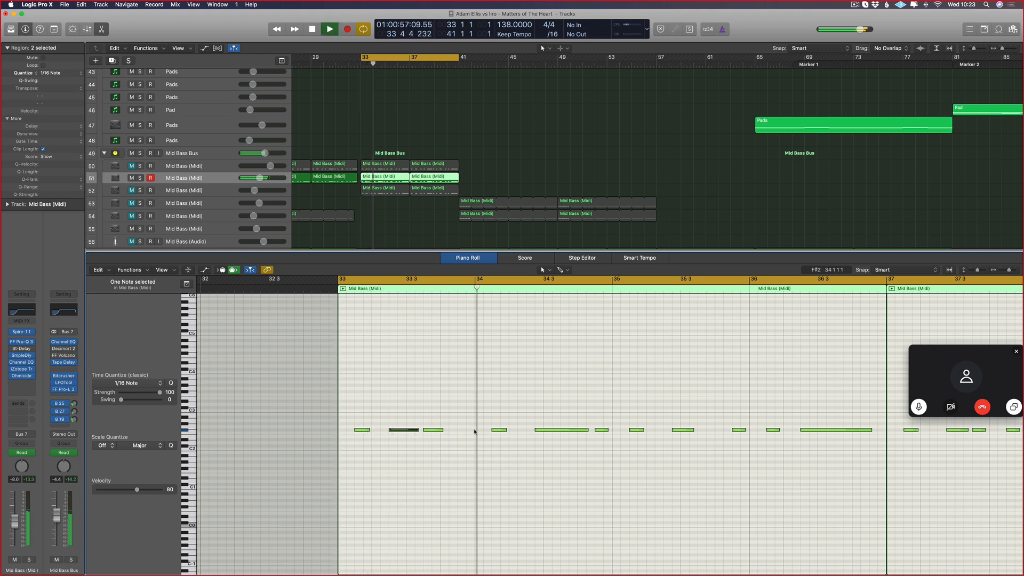
- Copy the short note at the start of bar 34 back to the end of bar 33 and play the pattern
{"action": "key", "text": "space"}
{"action": "left_click_drag", "start_coordinate": [499, 431], "coordinate": [463, 431]}
{"action": "key", "text": "space"}
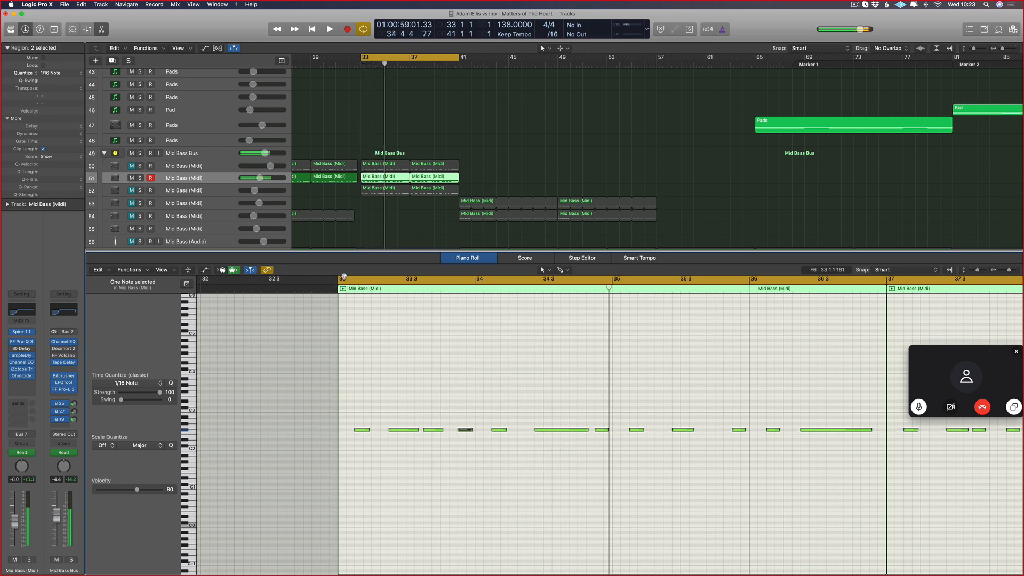
- Cycle bars 33 to 35, slightly shorten the third note in bar 33 of the Mid Bass pattern, and replay it
{"action": "left_click_drag", "start_coordinate": [344, 276], "coordinate": [612, 280]}
{"action": "key", "text": "space"}
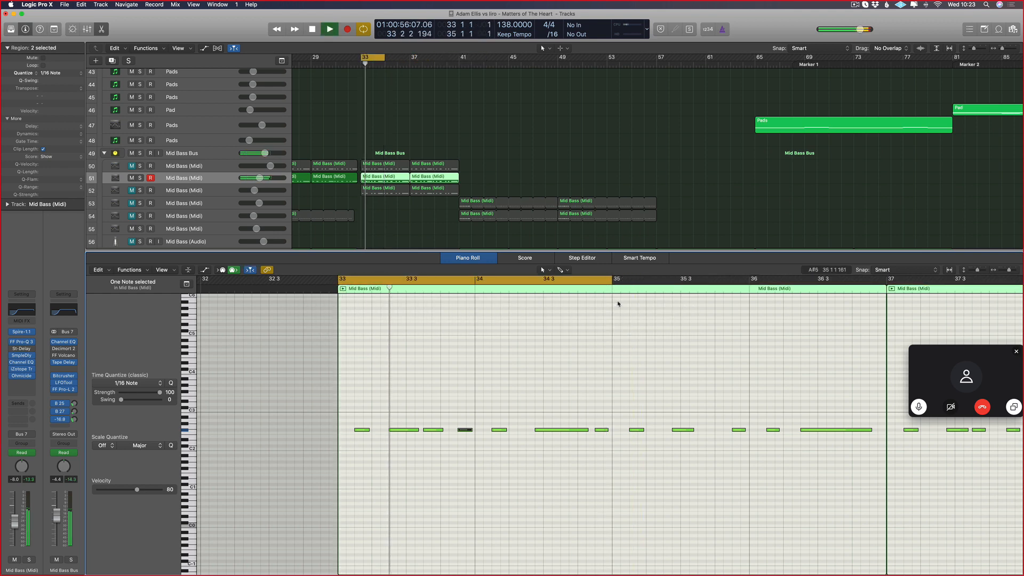
{"action": "scroll", "coordinate": [617, 303], "scroll_direction": "down", "scroll_amount": 2}
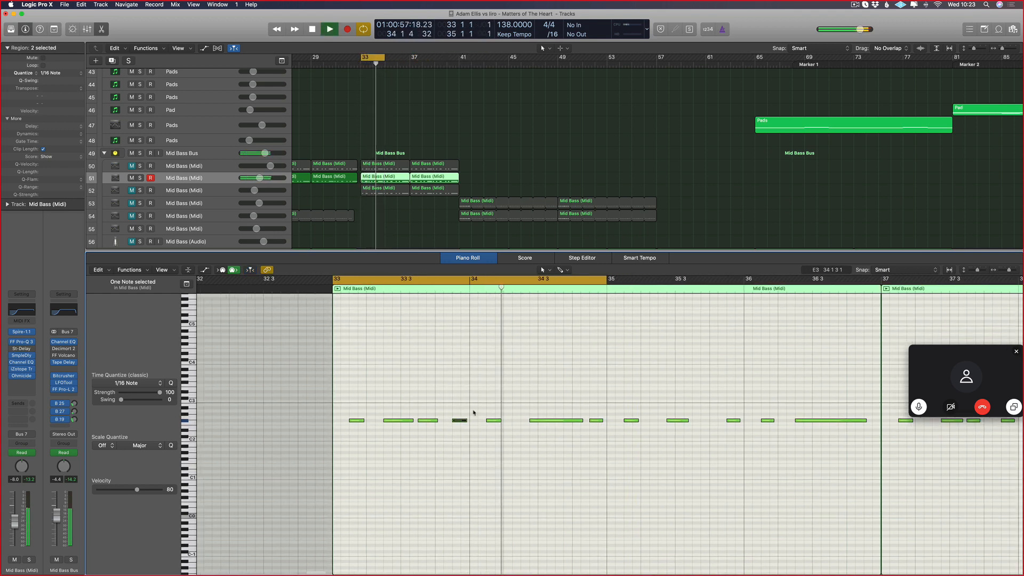
{"action": "left_click", "coordinate": [426, 420]}
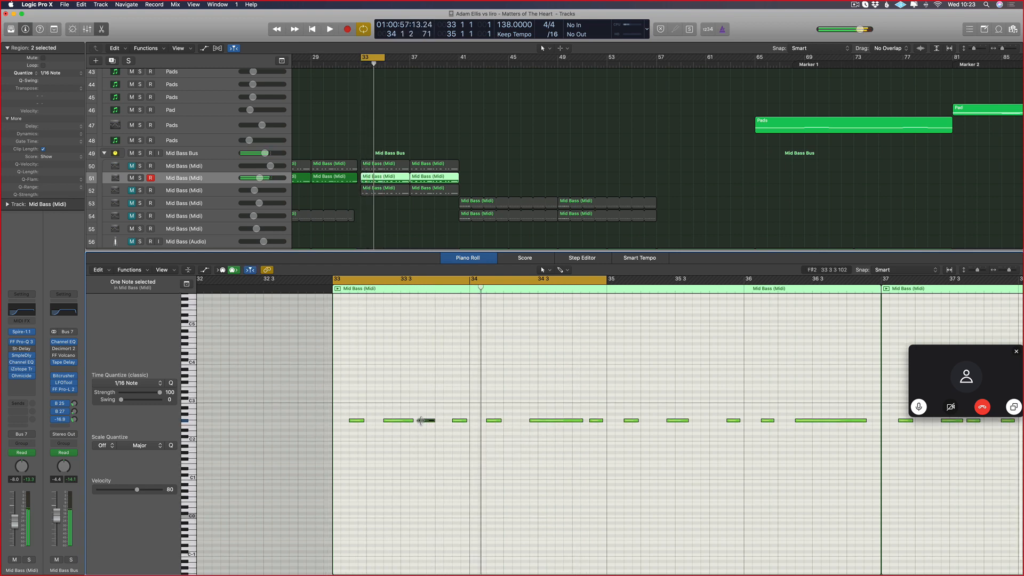
{"action": "key", "text": "space"}
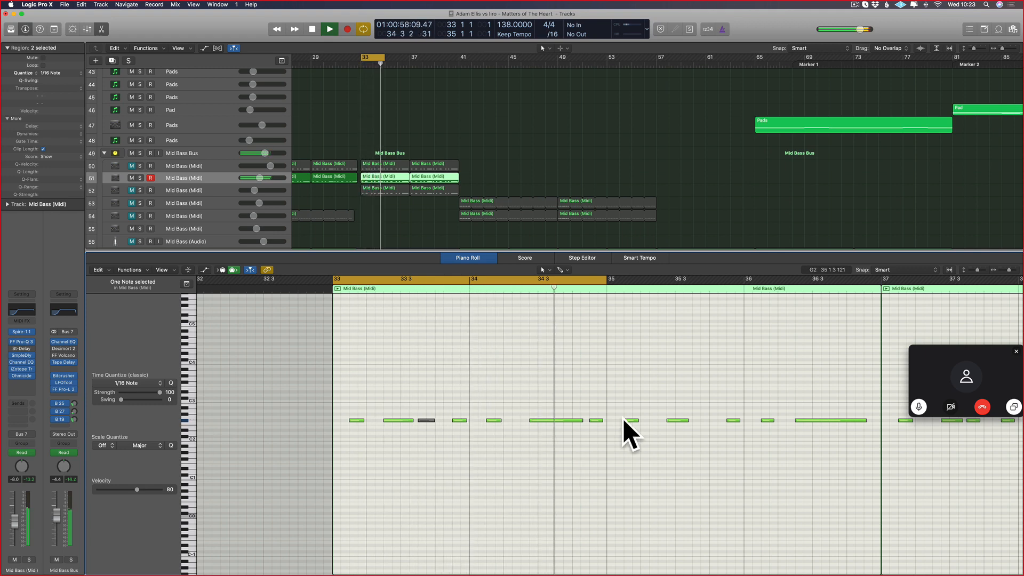
- Replace the long note in bar 34 with a copy of the following short note at 34 2 3 1, lengthening the copy during playback
{"action": "key", "text": "space"}
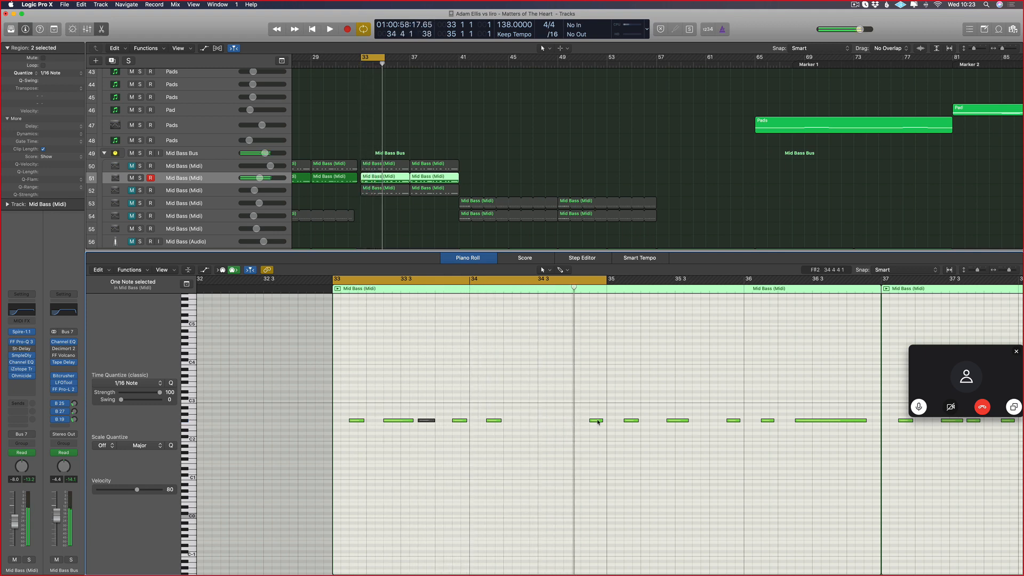
{"action": "left_click_drag", "start_coordinate": [596, 421], "coordinate": [526, 422]}
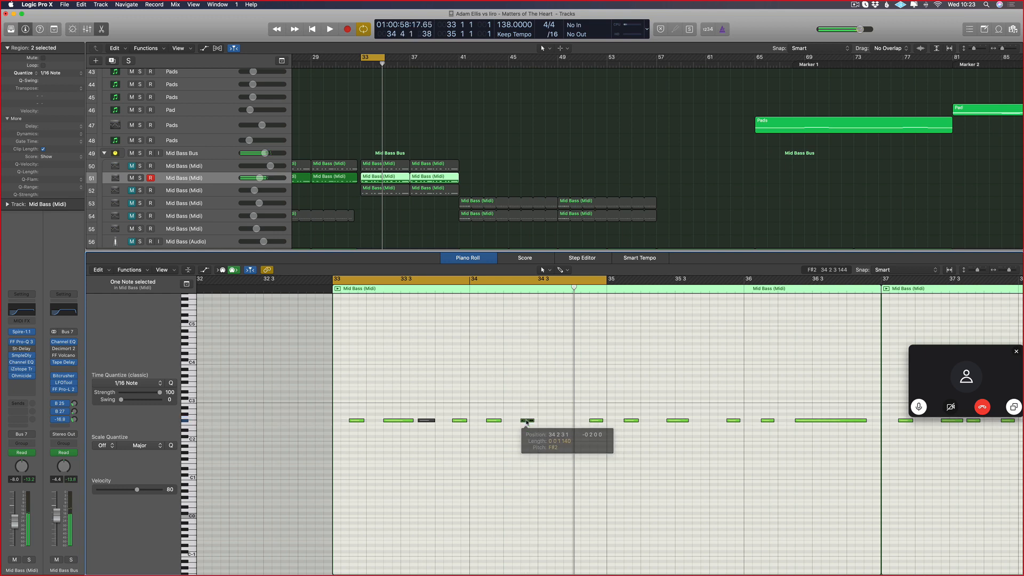
{"action": "key", "text": "space"}
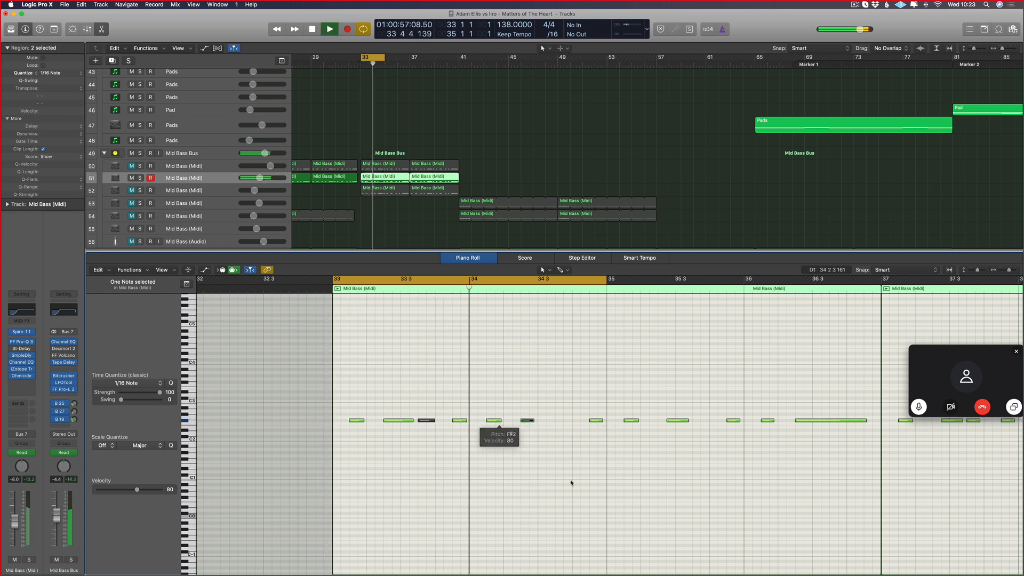
{"action": "key", "text": "space"}
{"action": "left_click_drag", "start_coordinate": [531, 421], "coordinate": [537, 421]}
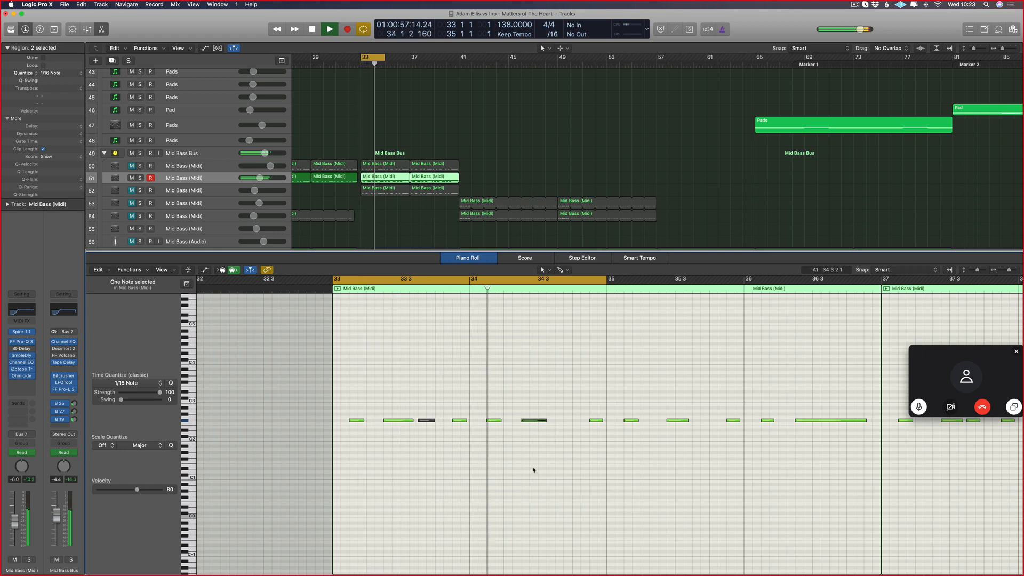
{"action": "left_click_drag", "start_coordinate": [546, 421], "coordinate": [558, 420]}
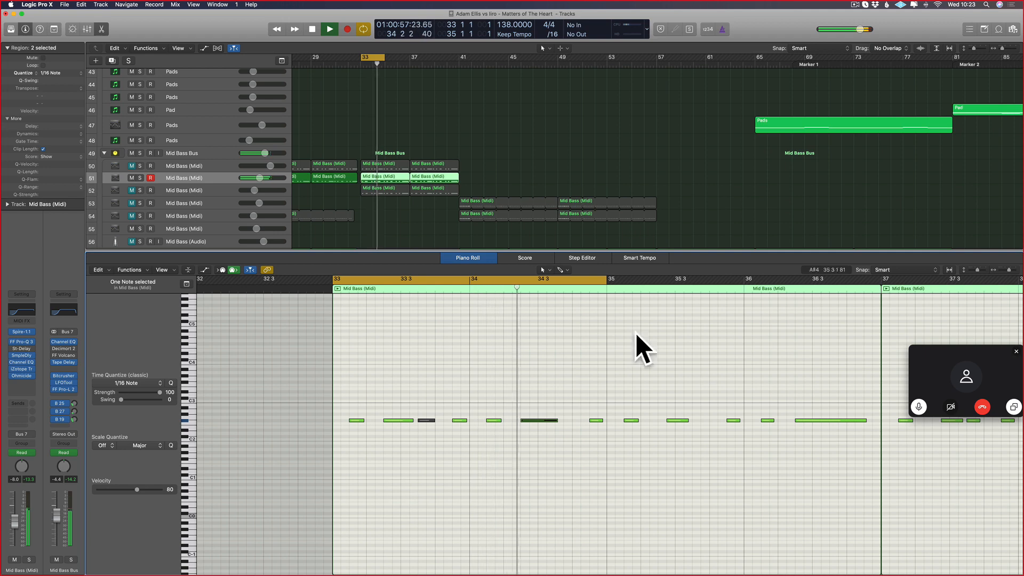
{"action": "left_click_drag", "start_coordinate": [558, 421], "coordinate": [564, 420]}
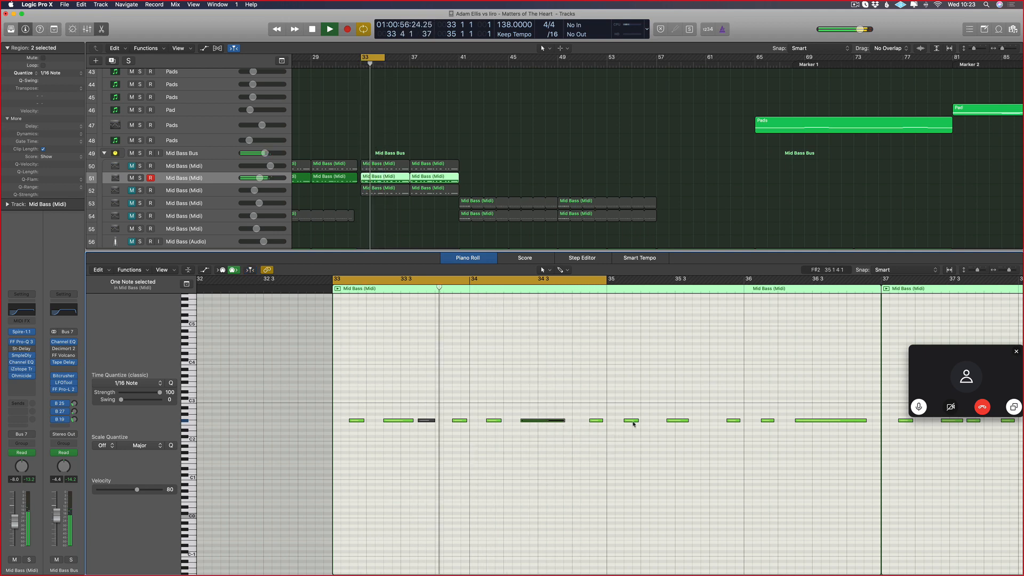
- Try to delete the Mid Bass region at bar 37 without erasing its automation data
{"action": "left_click", "coordinate": [414, 217]}
{"action": "left_click", "coordinate": [420, 180]}
{"action": "key", "text": "Delete"}
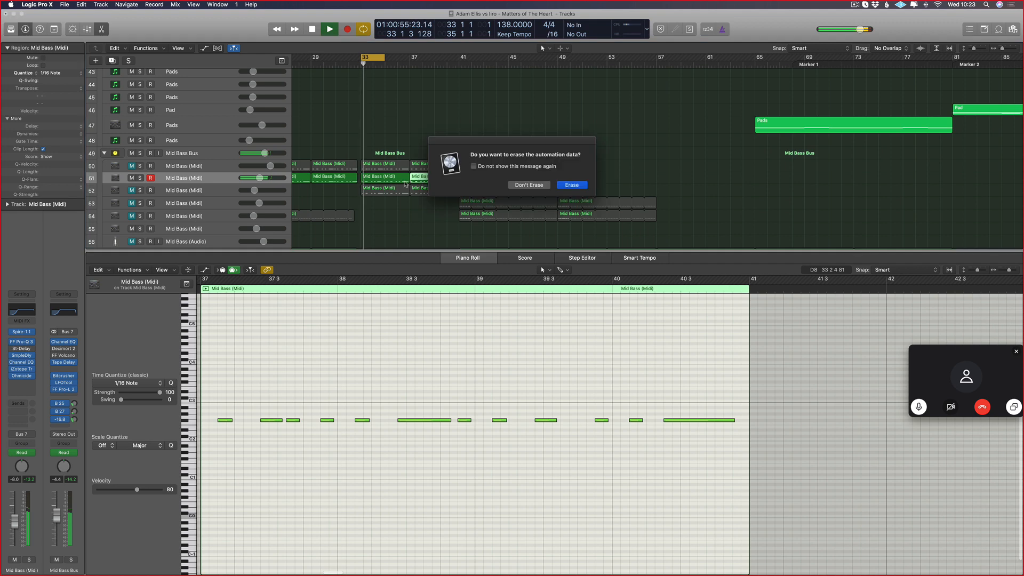
{"action": "left_click", "coordinate": [521, 183]}
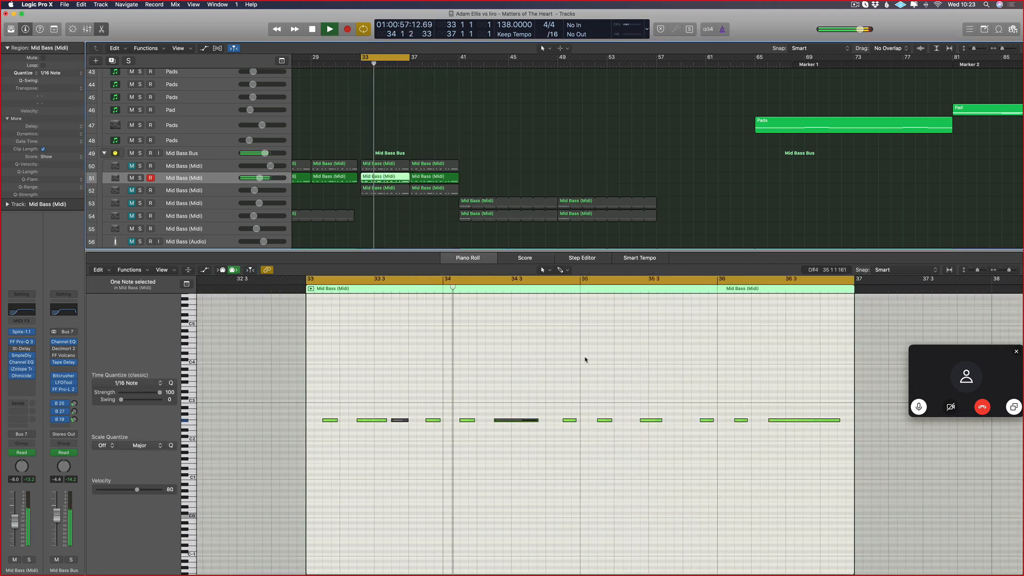
- Extend the first note in bar 35 back to the bar's start and delete the short note at the end of bar 34
{"action": "left_click", "coordinate": [601, 420]}
{"action": "left_click_drag", "start_coordinate": [599, 420], "coordinate": [580, 421]}
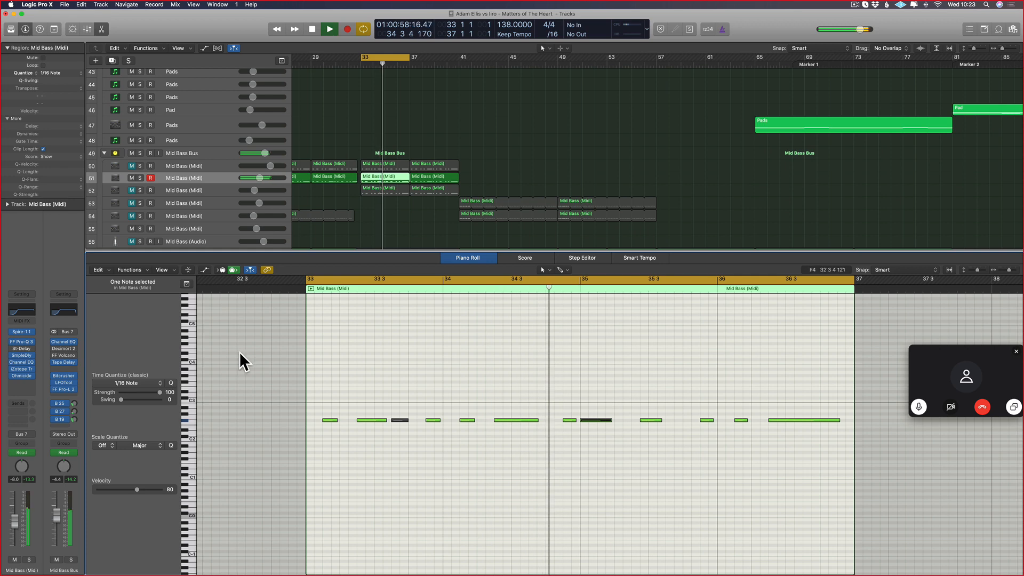
{"action": "key", "text": "Delete"}
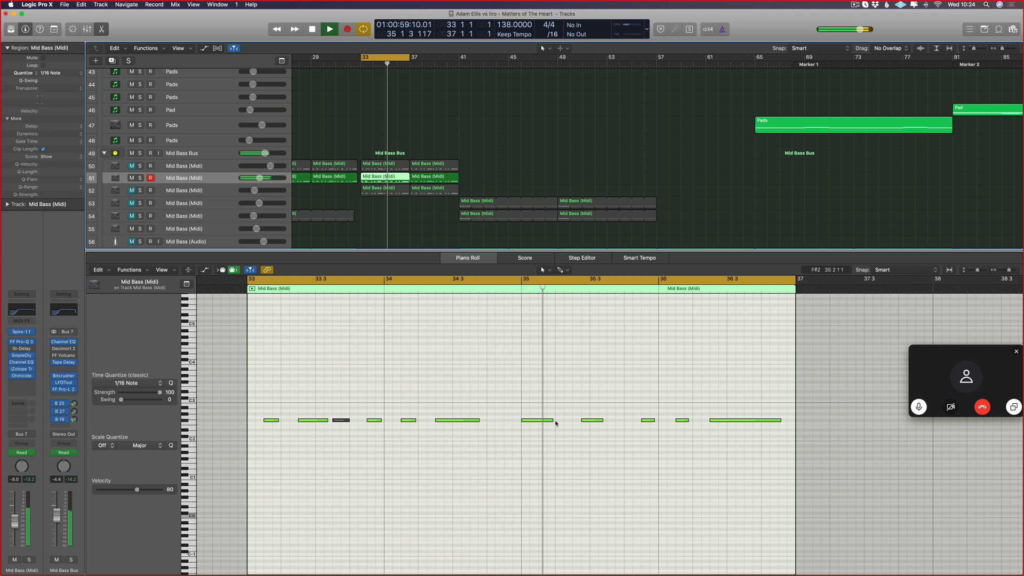
- Replace the second note in bar 35 with a short, slightly earlier note and play the pattern
{"action": "left_click", "coordinate": [591, 421]}
{"action": "key", "text": "space"}
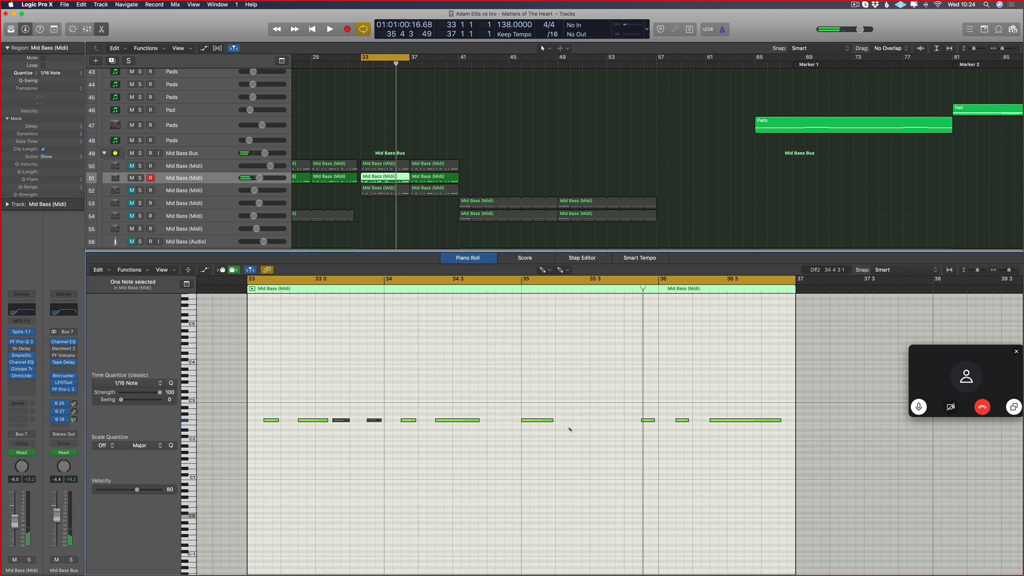
{"action": "left_click", "coordinate": [575, 420]}
{"action": "key", "text": "space"}
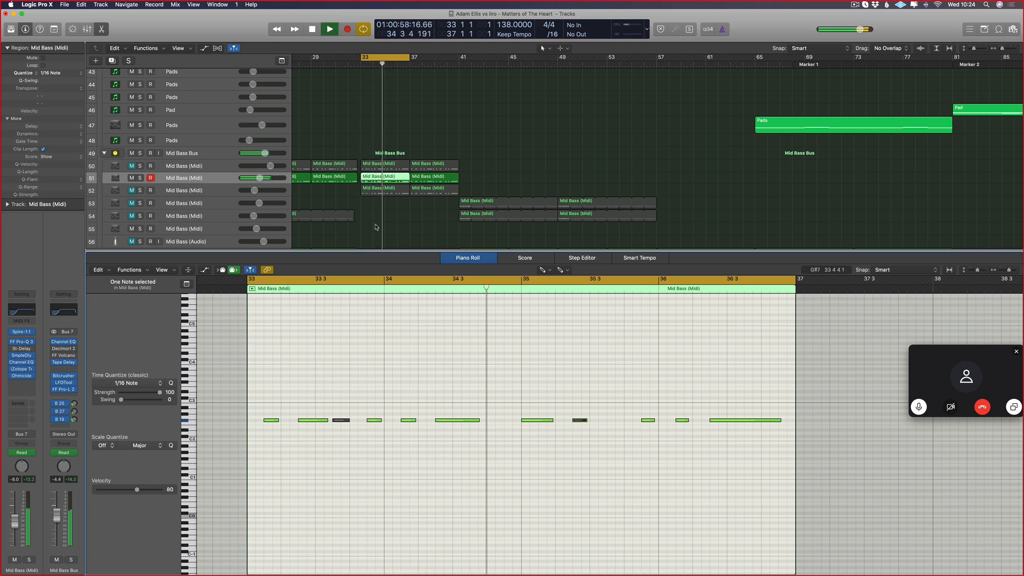
{"action": "key", "text": "space"}
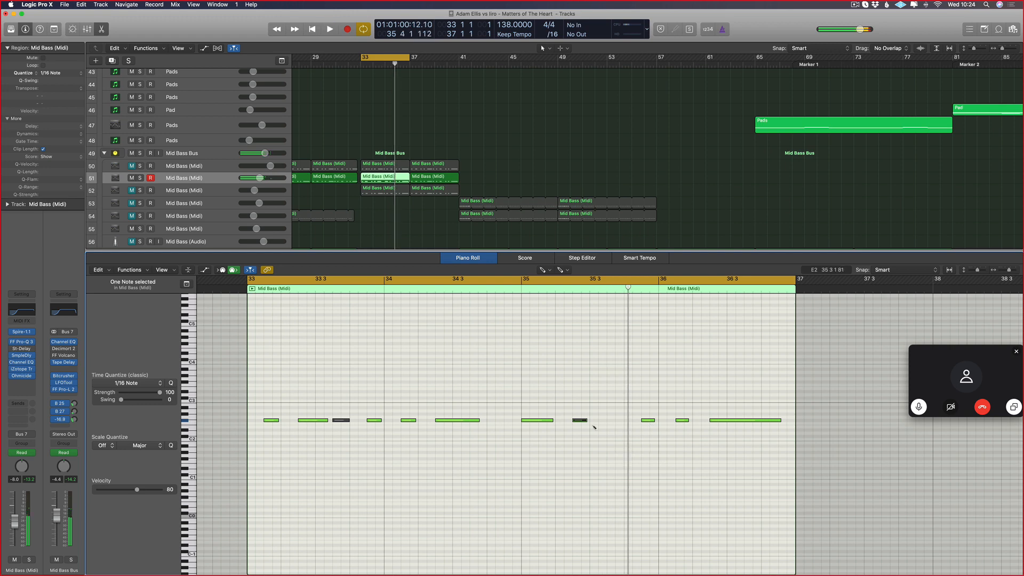
- Add a longer third note in bar 35, trim its end slightly, and listen to the result
{"action": "left_click_drag", "start_coordinate": [593, 420], "coordinate": [623, 420]}
{"action": "key", "text": "space"}
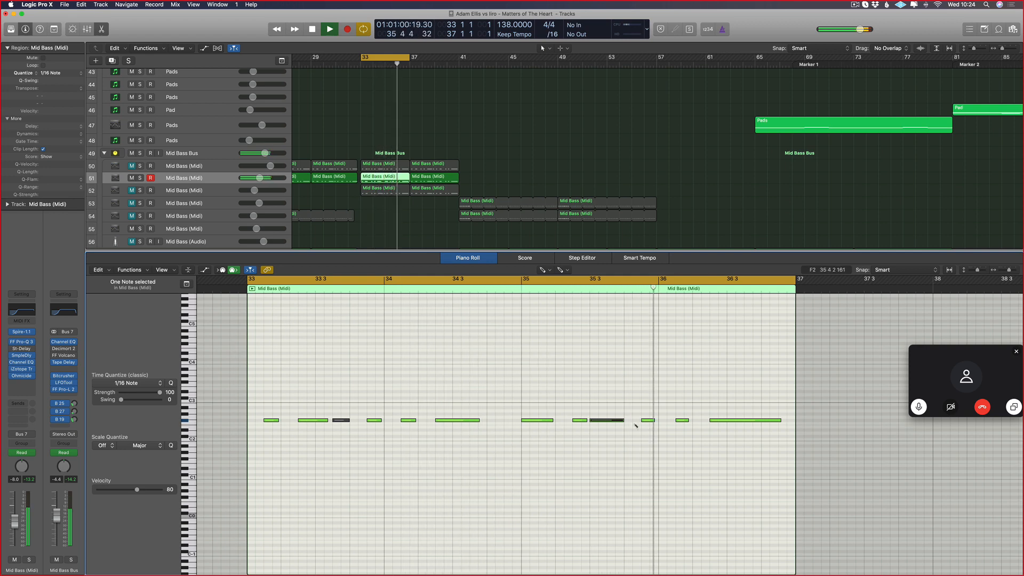
{"action": "left_click_drag", "start_coordinate": [621, 420], "coordinate": [618, 422]}
{"action": "key", "text": "space"}
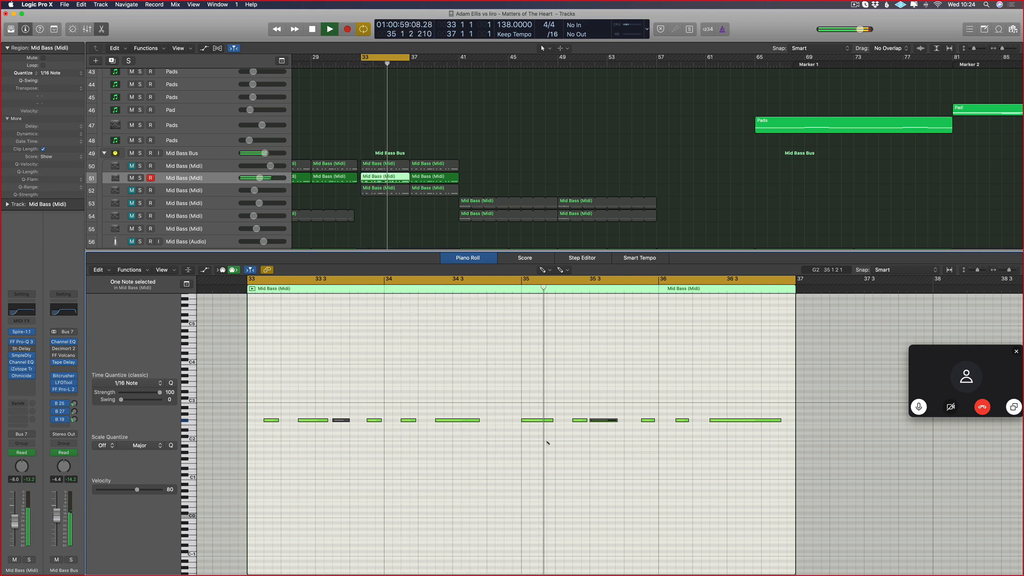
{"action": "key", "text": "space"}
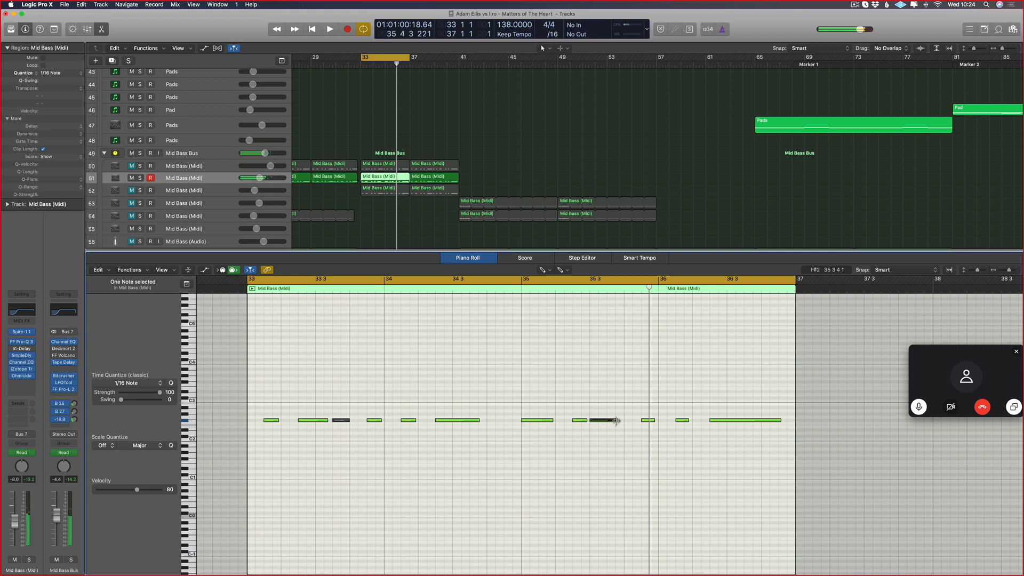
- Shorten the third note in bar 35, add another after it, and delete the two short notes on either side of bar 36's start
{"action": "mouse_move", "coordinate": [616, 420]}
{"action": "left_mouse_down"}
{"action": "mouse_move", "coordinate": [607, 421]}
{"action": "mouse_move", "coordinate": [635, 420]}
{"action": "left_mouse_up"}
{"action": "left_click", "coordinate": [620, 421]}
{"action": "key", "text": "space"}
{"action": "double_click", "coordinate": [648, 420]}
{"action": "double_click", "coordinate": [681, 420]}
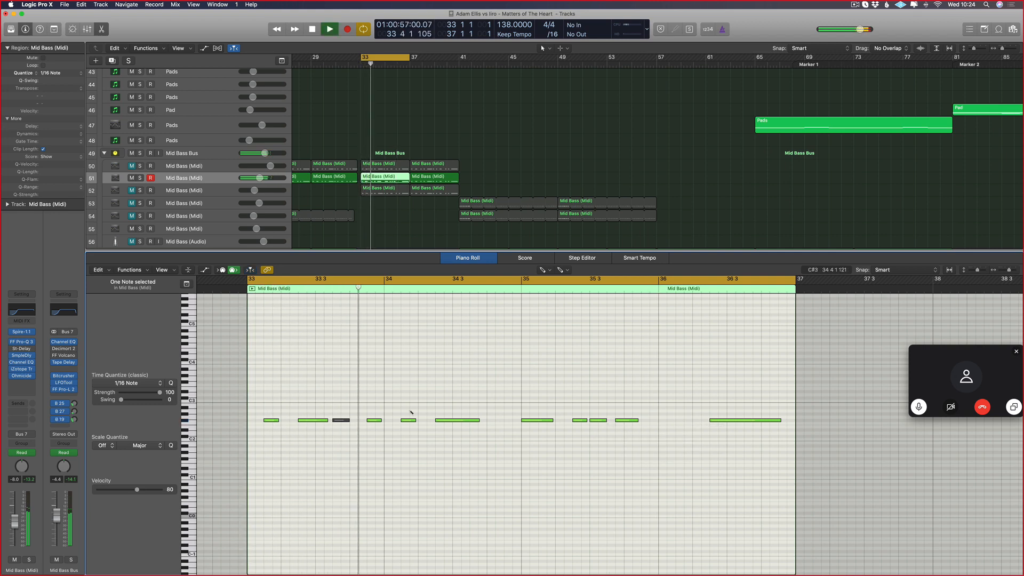
- Lengthen the long note in bar 34 slightly and replay the pattern
{"action": "left_click", "coordinate": [480, 420]}
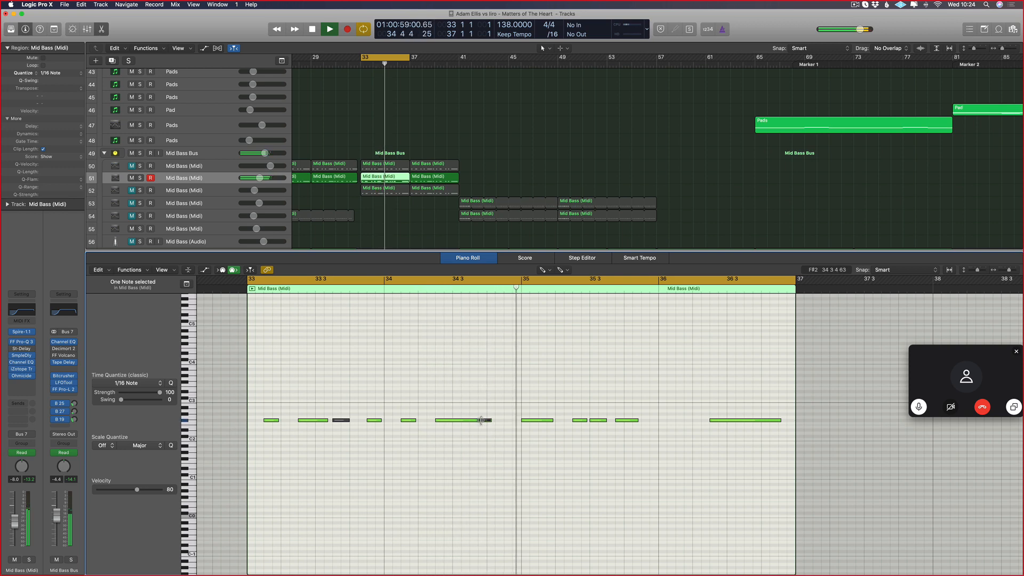
{"action": "double_click", "coordinate": [481, 420]}
{"action": "left_click_drag", "start_coordinate": [478, 420], "coordinate": [486, 421]}
{"action": "key", "text": "space"}
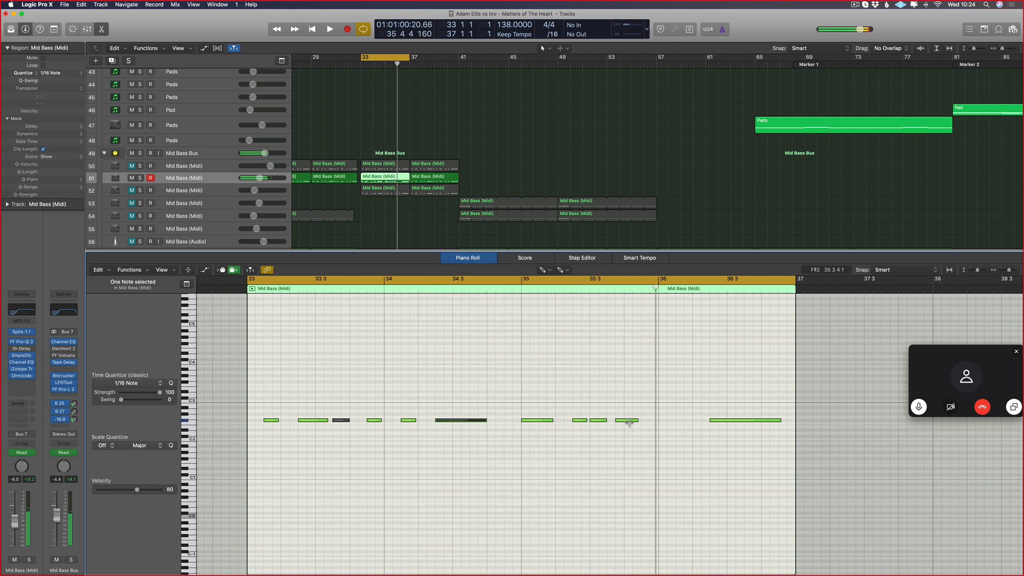
{"action": "key", "text": "space"}
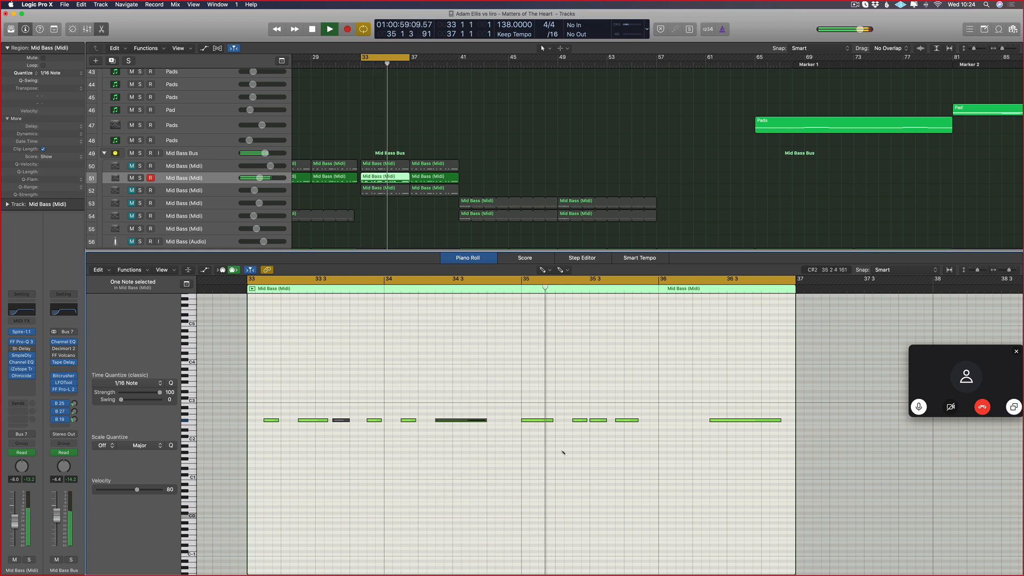
- Delete the last note in bar 35 and play a cycle running from bar 35 into bar 38
{"action": "double_click", "coordinate": [617, 421]}
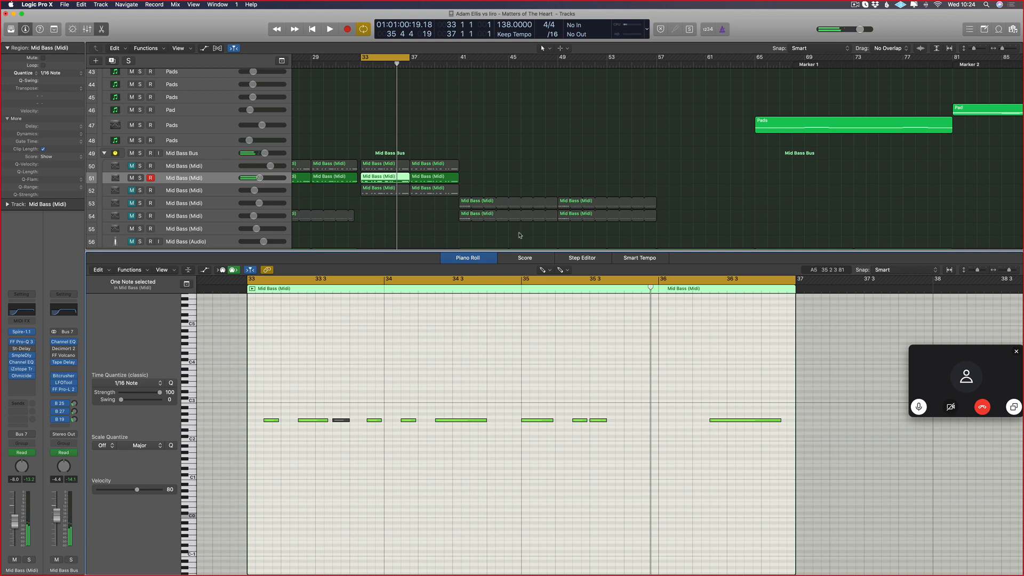
{"action": "left_click_drag", "start_coordinate": [523, 280], "coordinate": [970, 310]}
{"action": "key", "text": "space"}
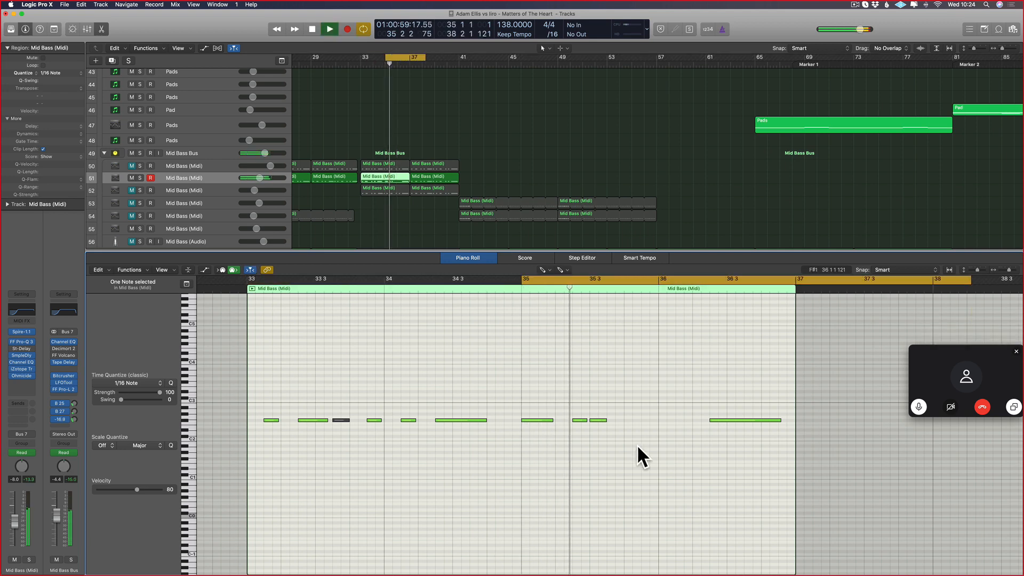
- Add a fourth note directly after the third in bar 35, trim the third note's end, and play the cycle
{"action": "mouse_move", "coordinate": [606, 420]}
{"action": "left_mouse_down"}
{"action": "mouse_move", "coordinate": [620, 420]}
{"action": "mouse_move", "coordinate": [606, 421]}
{"action": "left_mouse_up"}
{"action": "key", "text": "space"}
{"action": "left_click", "coordinate": [612, 420]}
{"action": "key", "text": "space"}
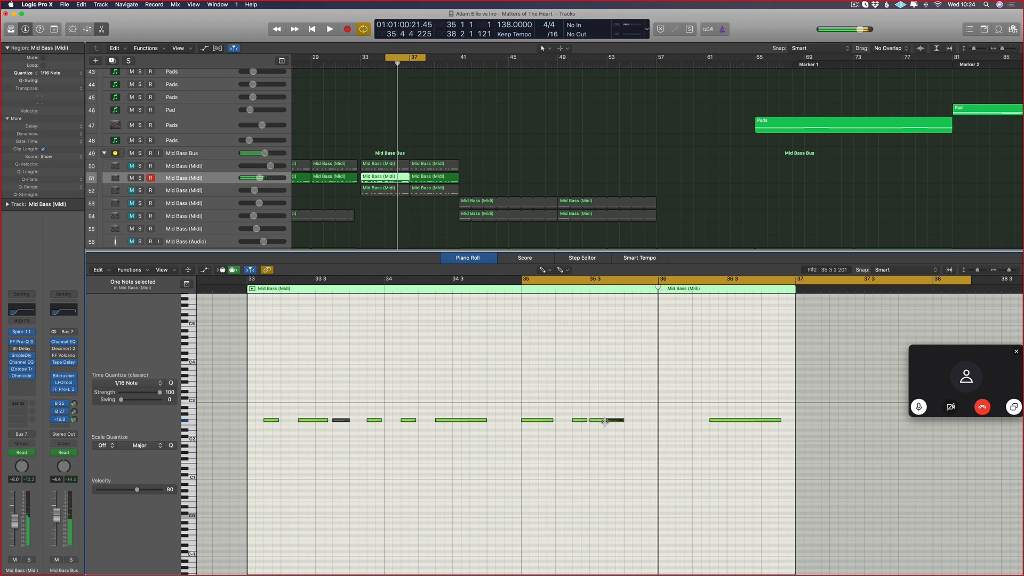
{"action": "left_click", "coordinate": [602, 421]}
{"action": "key", "text": "space"}
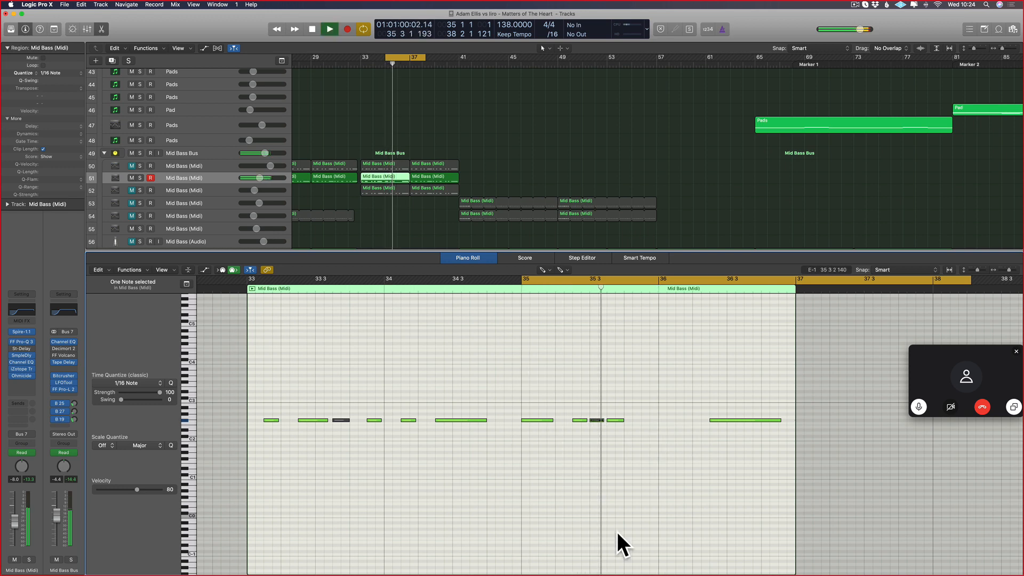
- Lengthen the fourth note in bar 35, listen to it, and trim its end slightly
{"action": "key", "text": "space"}
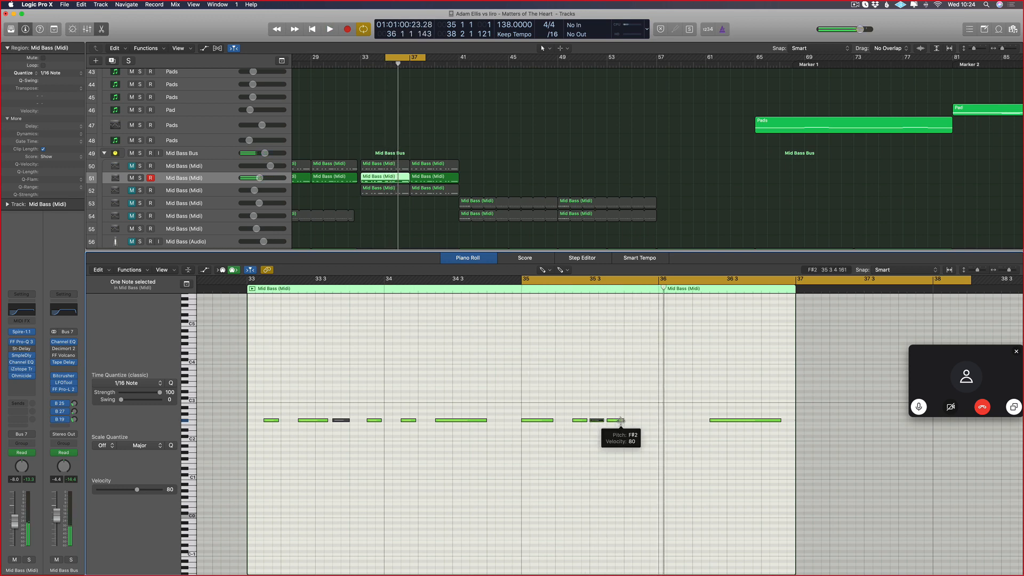
{"action": "left_click_drag", "start_coordinate": [620, 420], "coordinate": [617, 420]}
{"action": "key", "text": "space"}
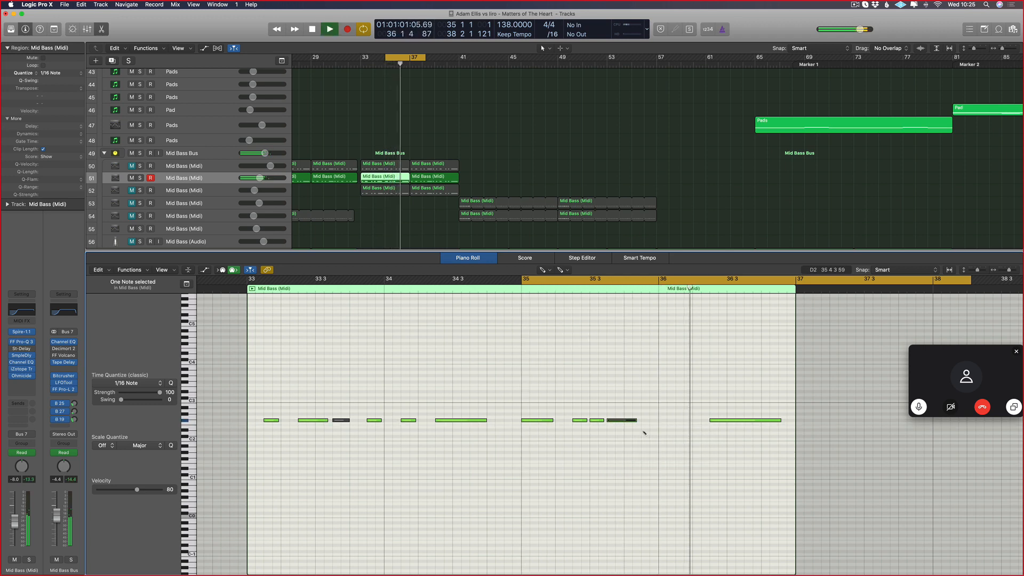
{"action": "left_click_drag", "start_coordinate": [634, 421], "coordinate": [630, 420]}
- Shorten the second and third notes in bar 35 together and replay the cycle
{"action": "scroll", "coordinate": [493, 405], "scroll_direction": "right", "scroll_amount": 3}
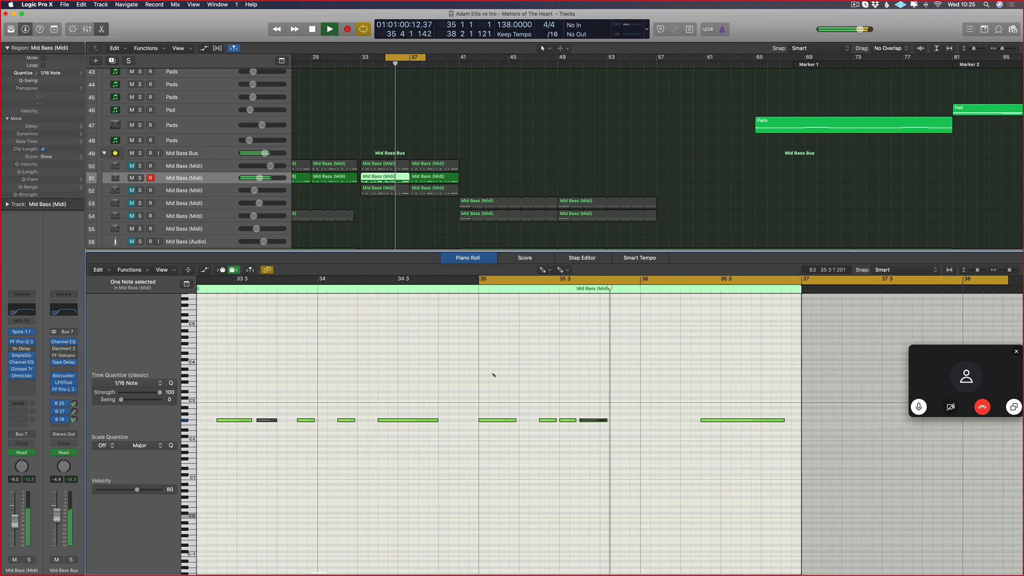
{"action": "key", "text": "t"}
{"action": "left_click", "coordinate": [662, 445]}
{"action": "key", "text": "space"}
{"action": "left_click_drag", "start_coordinate": [561, 417], "coordinate": [539, 420]}
{"action": "key", "text": "space"}
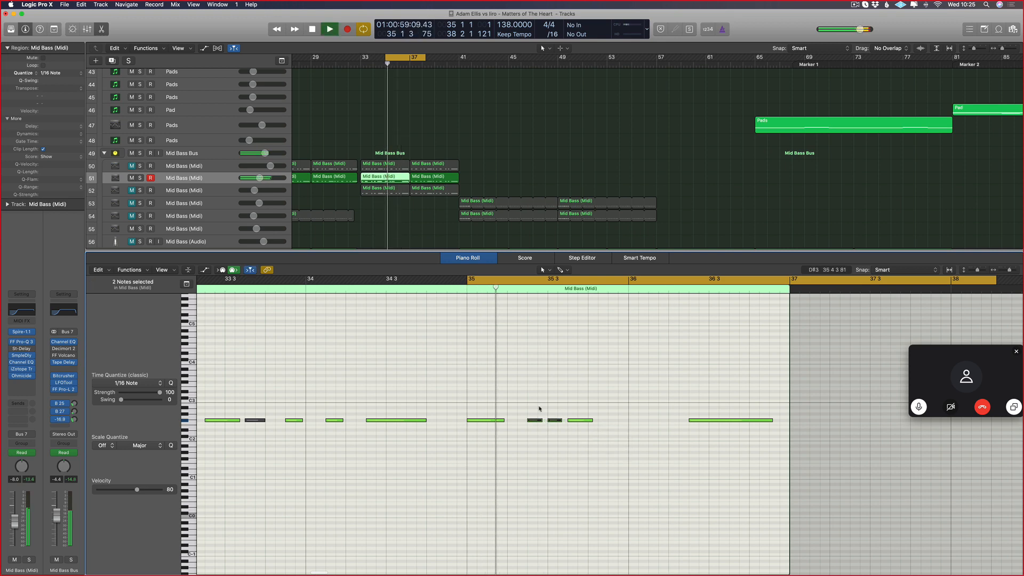
- Try an extra short note at the transition from bar 35 to bar 36
{"action": "left_click", "coordinate": [624, 420]}
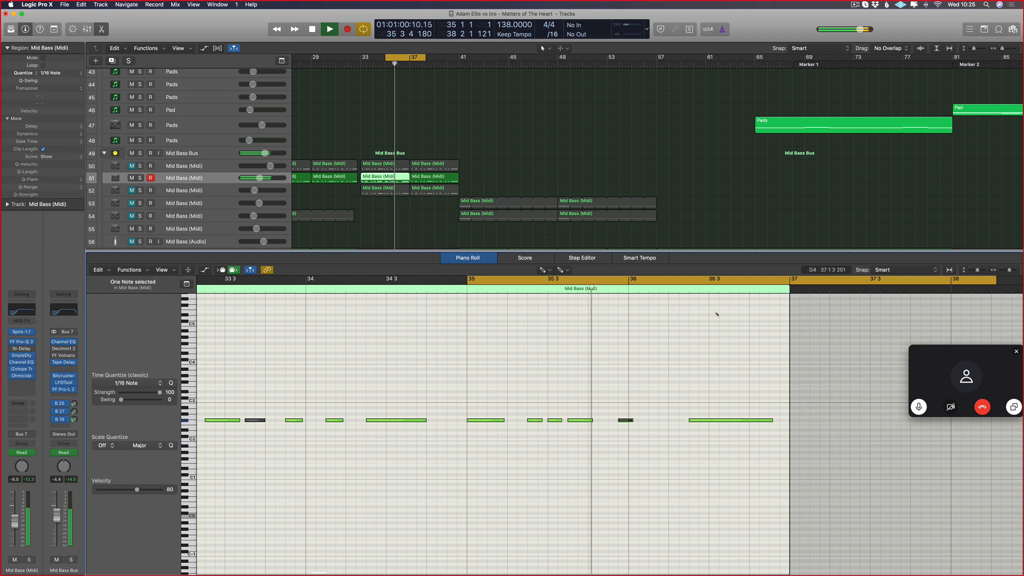
{"action": "scroll", "coordinate": [647, 500], "scroll_direction": "left", "scroll_amount": 4}
{"action": "key", "text": "t"}
{"action": "key", "text": "t"}
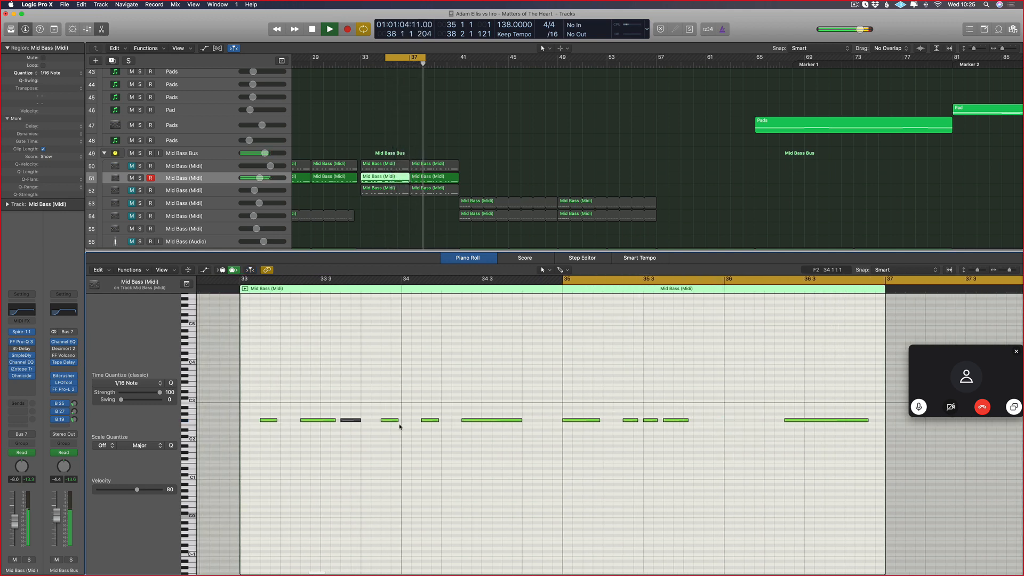
- Replace the long note in bar 36 with a copy of the last three notes from bars 33 to 34
{"action": "left_click_drag", "start_coordinate": [403, 425], "coordinate": [447, 425]}
{"action": "scroll", "coordinate": [397, 420], "scroll_direction": "right", "scroll_amount": 8}
{"action": "key", "text": "super+Left"}
{"action": "key", "text": "super+Left"}
{"action": "left_click_drag", "start_coordinate": [567, 399], "coordinate": [559, 440]}
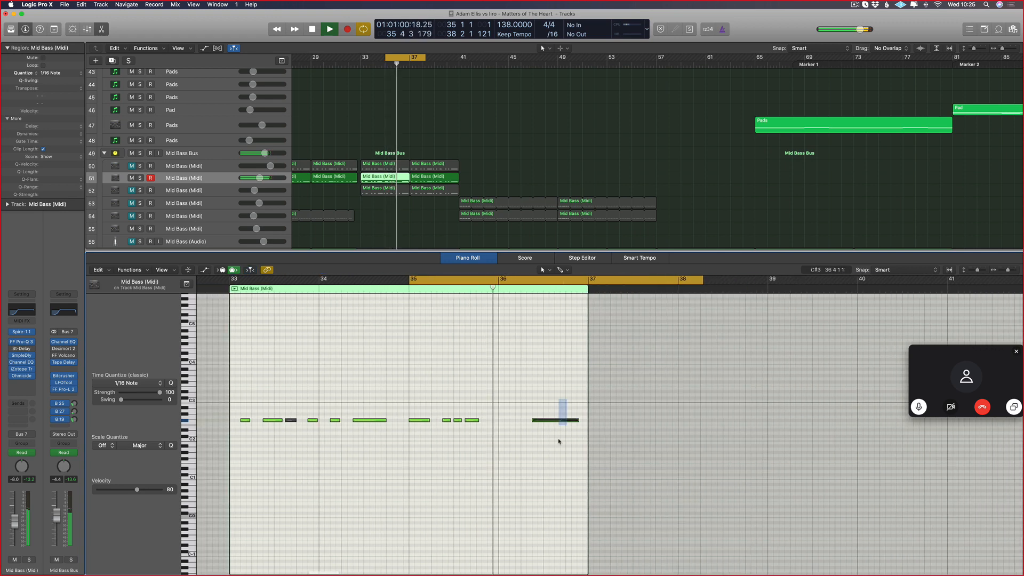
{"action": "key", "text": "Delete"}
{"action": "left_click_drag", "start_coordinate": [395, 411], "coordinate": [499, 423]}
{"action": "scroll", "coordinate": [446, 428], "scroll_direction": "up", "scroll_amount": 2}
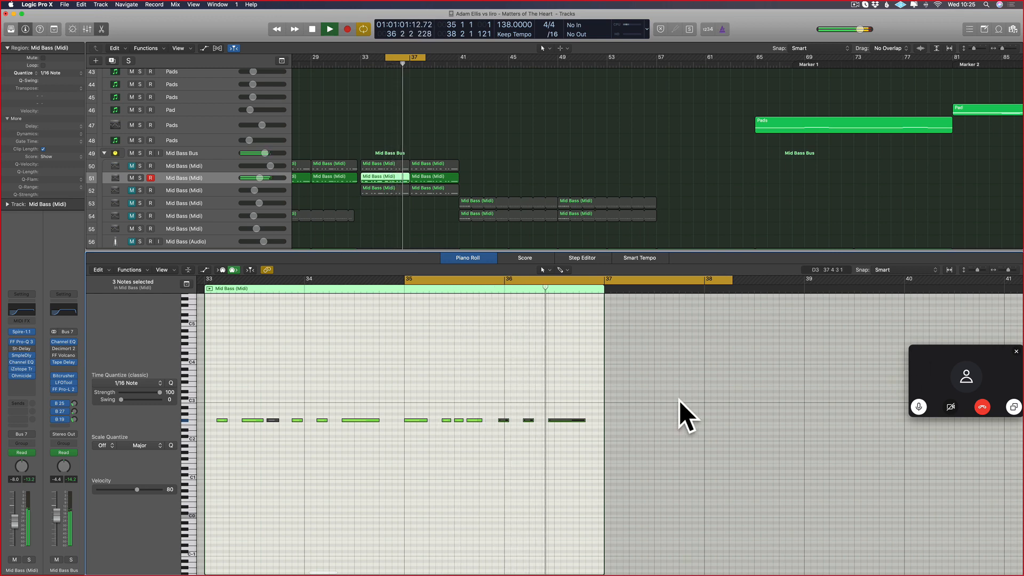
- Move the three copied notes slightly earlier together and lengthen the last one to the end of bar 36
{"action": "key", "text": "space"}
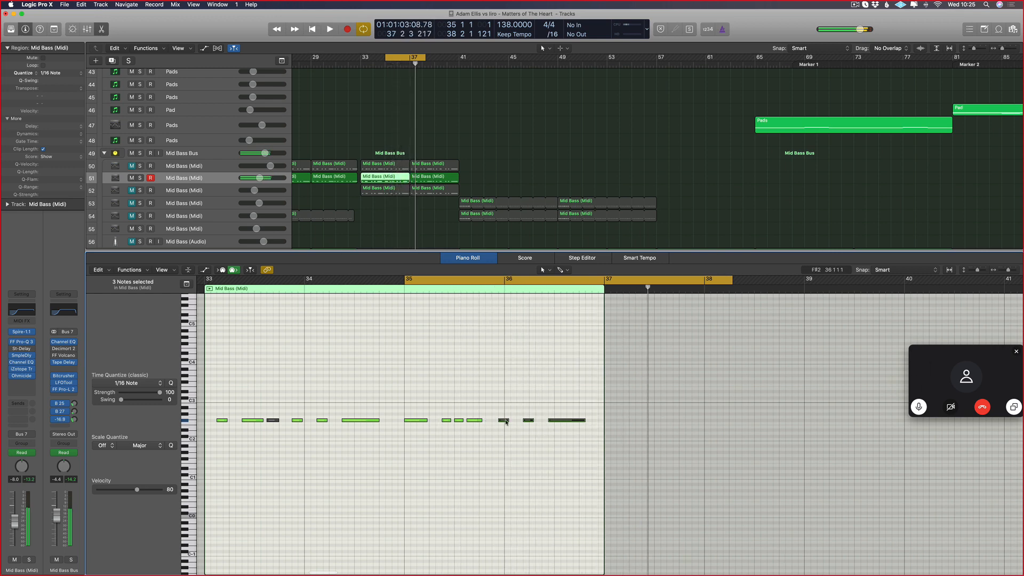
{"action": "left_click", "coordinate": [504, 420]}
{"action": "left_click_drag", "start_coordinate": [504, 422], "coordinate": [499, 423]}
{"action": "key", "text": "space"}
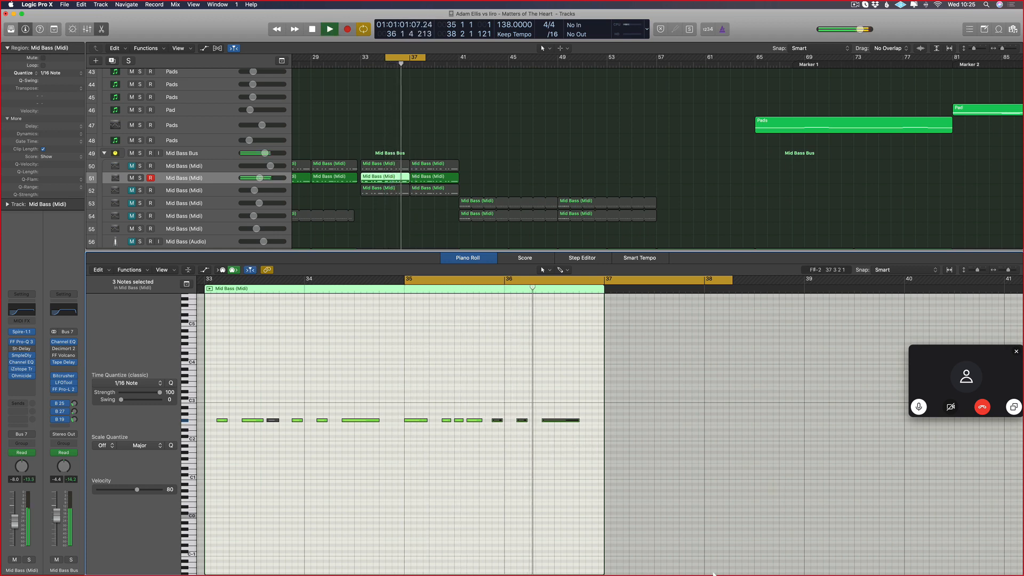
{"action": "left_click", "coordinate": [578, 425]}
{"action": "left_click_drag", "start_coordinate": [578, 424], "coordinate": [603, 423]}
- Delete the track 51 Mid Bass region starting at bar 37 and set the playback cycle to bars 33 to 36
{"action": "left_click", "coordinate": [436, 179]}
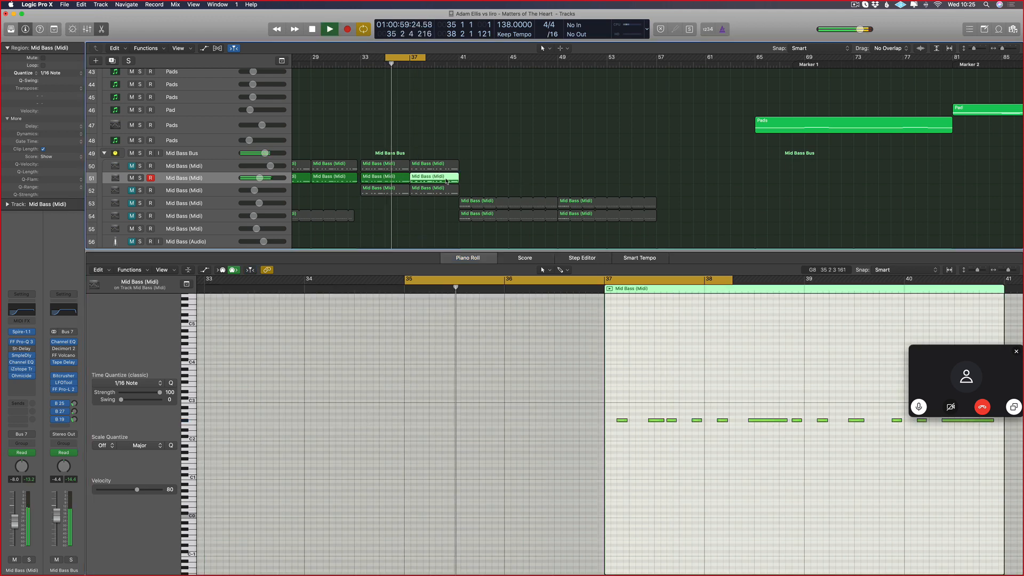
{"action": "key", "text": "Delete"}
{"action": "left_click", "coordinate": [520, 184]}
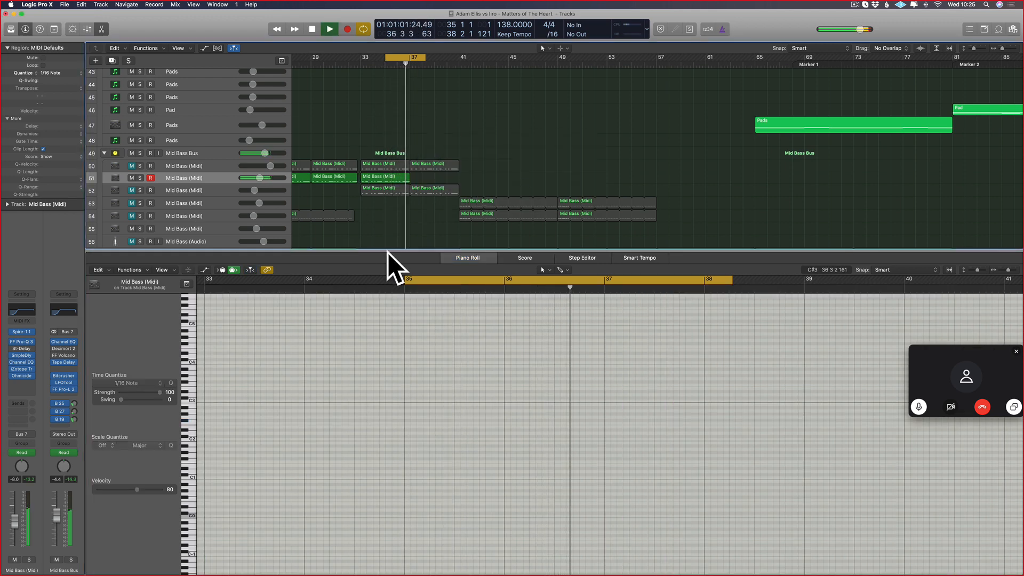
{"action": "left_click_drag", "start_coordinate": [362, 61], "coordinate": [407, 63]}
{"action": "key", "text": "space"}
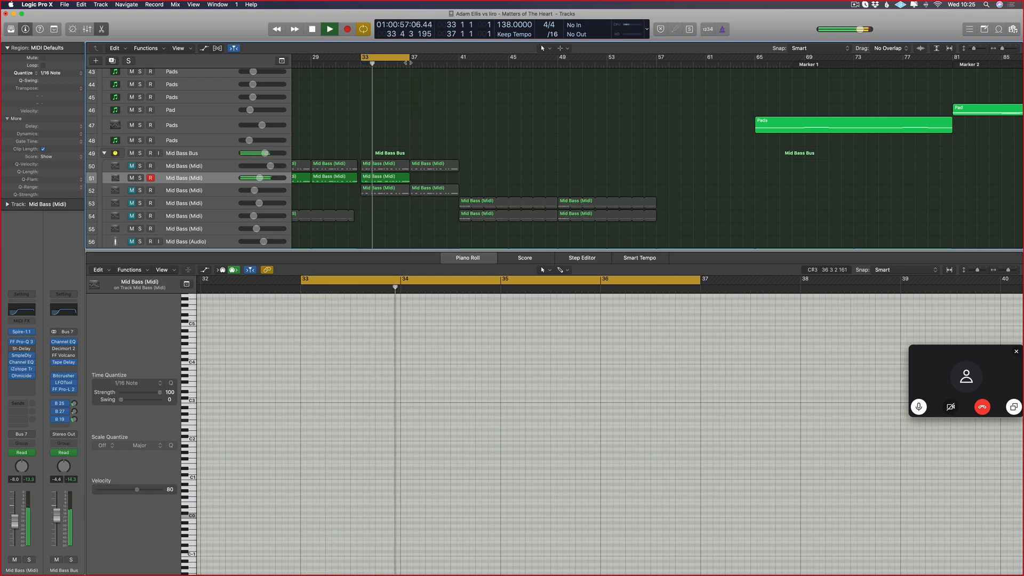
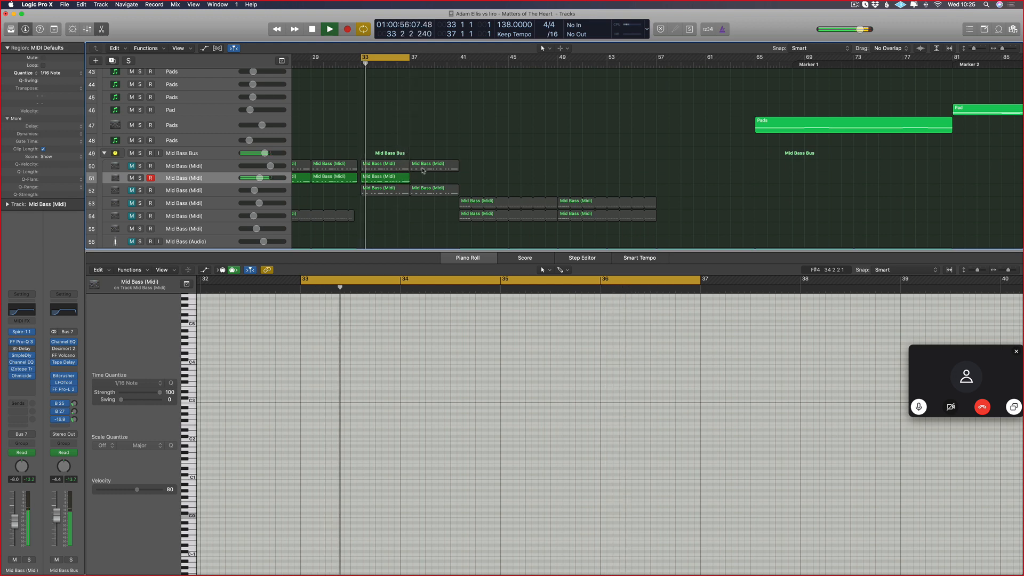
- Move the Mid Bass region at bar 37 from track 50 to track 51 and extend the cycle to bar 41
{"action": "left_click_drag", "start_coordinate": [422, 169], "coordinate": [411, 180]}
{"action": "left_click", "coordinate": [489, 183]}
{"action": "left_click_drag", "start_coordinate": [413, 60], "coordinate": [459, 67]}
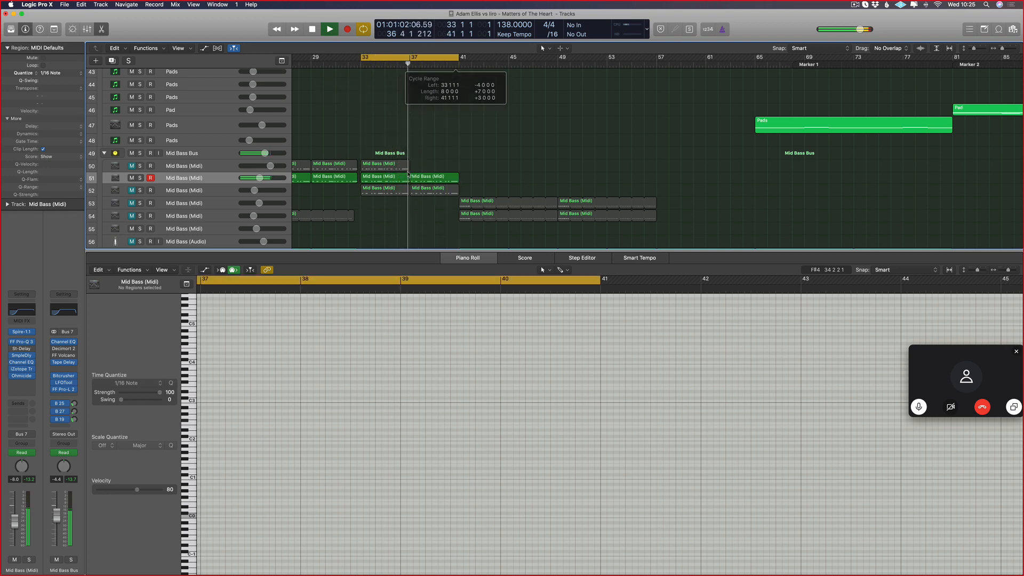
{"action": "left_click", "coordinate": [421, 177]}
{"action": "scroll", "coordinate": [601, 458], "scroll_direction": "right", "scroll_amount": 5}
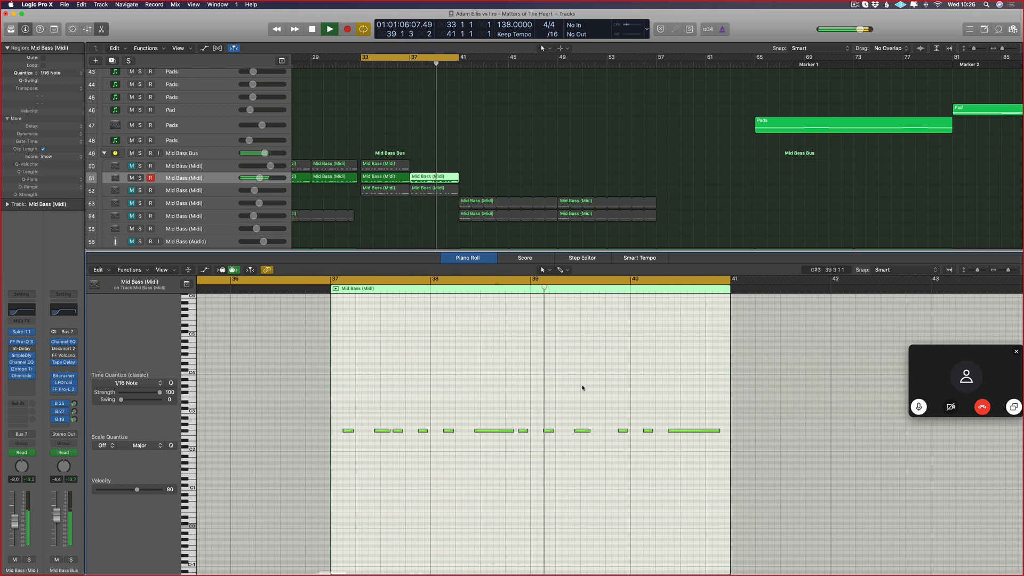
- Replace bars 39 to 40 of the track 51 mid bass with a copy of bars 35 to 36
{"action": "left_click", "coordinate": [446, 180]}
{"action": "key", "text": "space"}
{"action": "left_click_drag", "start_coordinate": [455, 180], "coordinate": [374, 179]}
{"action": "left_click", "coordinate": [393, 180]}
{"action": "left_click", "coordinate": [530, 186]}
- Glue the four track 51 Mid Bass regions between bars 33 and 41 into one and play the result
{"action": "key", "text": "t"}
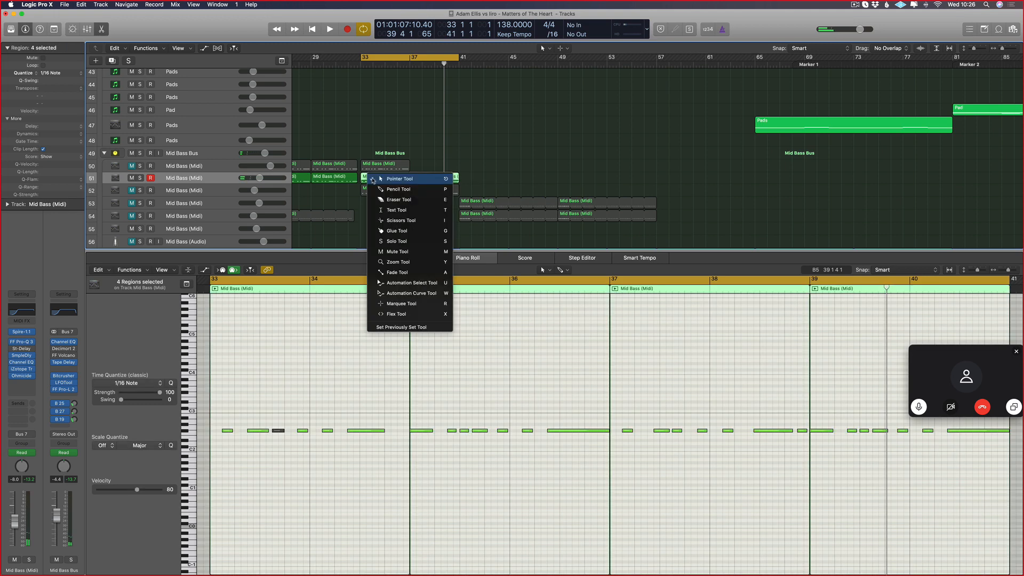
{"action": "key", "text": "g"}
{"action": "left_click", "coordinate": [374, 180]}
{"action": "key", "text": "space"}
{"action": "key", "text": "t"}
{"action": "key", "text": "t"}
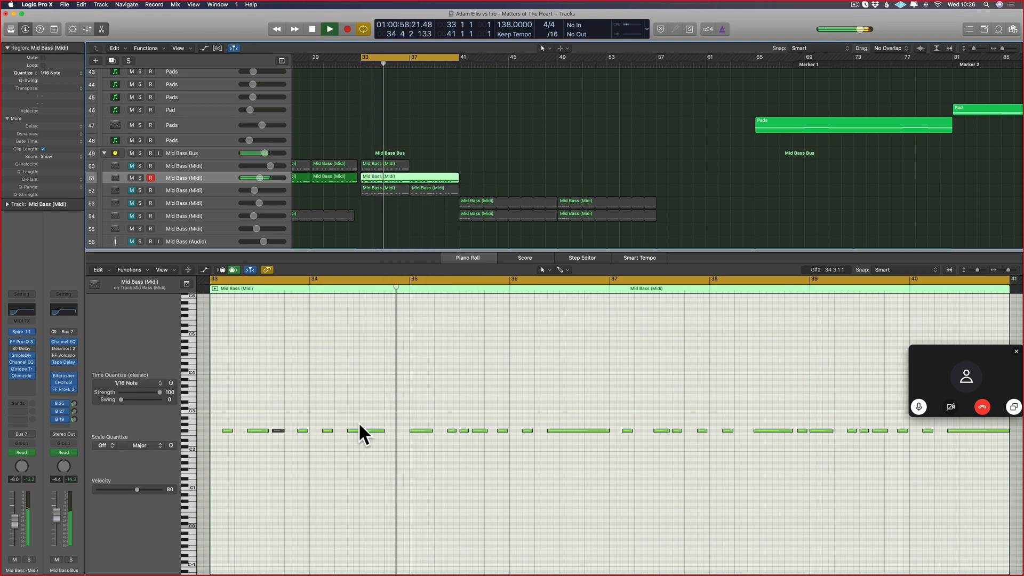
- Delete the long note in the middle of bar 38 and replay the cycle
{"action": "scroll", "coordinate": [662, 504], "scroll_direction": "right", "scroll_amount": 3}
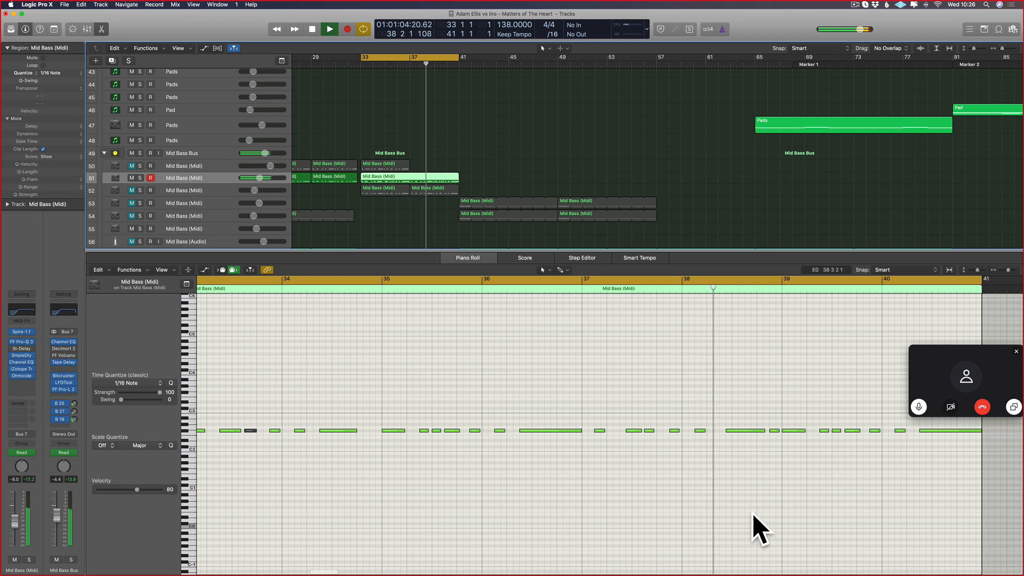
{"action": "scroll", "coordinate": [737, 437], "scroll_direction": "right", "scroll_amount": 3}
{"action": "key", "text": "space"}
{"action": "left_click", "coordinate": [712, 431]}
{"action": "key", "text": "Delete"}
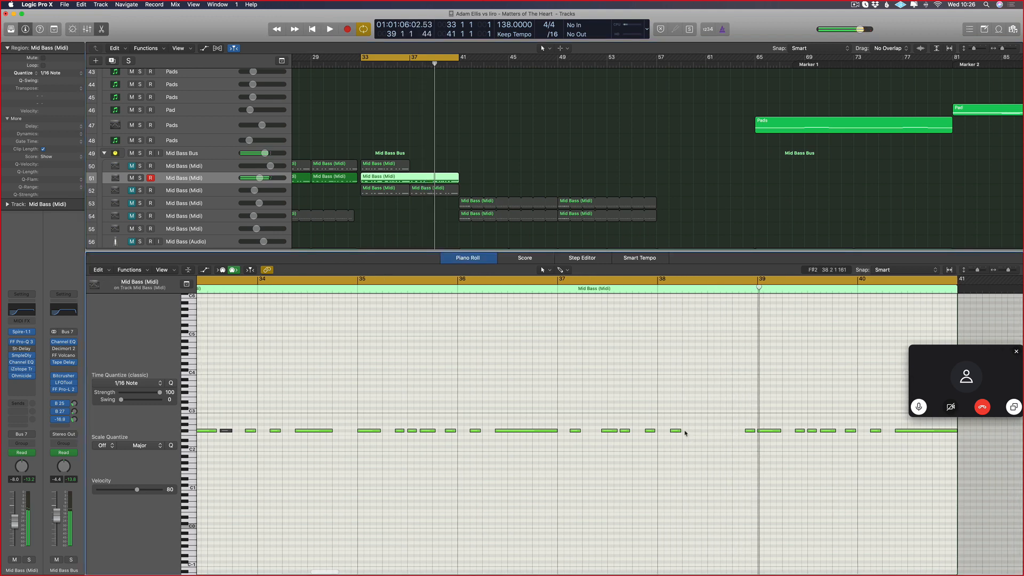
{"action": "key", "text": "space"}
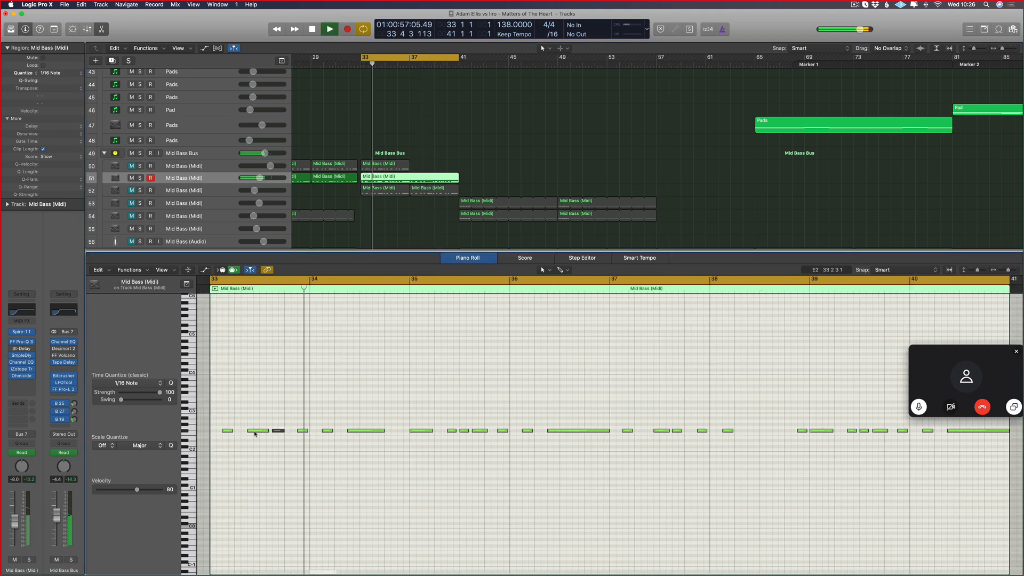
- Delete the dark third note in bar 33, slightly lengthen the second note, and listen to the change
{"action": "key", "text": "Delete"}
{"action": "left_click_drag", "start_coordinate": [267, 430], "coordinate": [273, 431]}
{"action": "key", "text": "space"}
{"action": "key", "text": "space"}
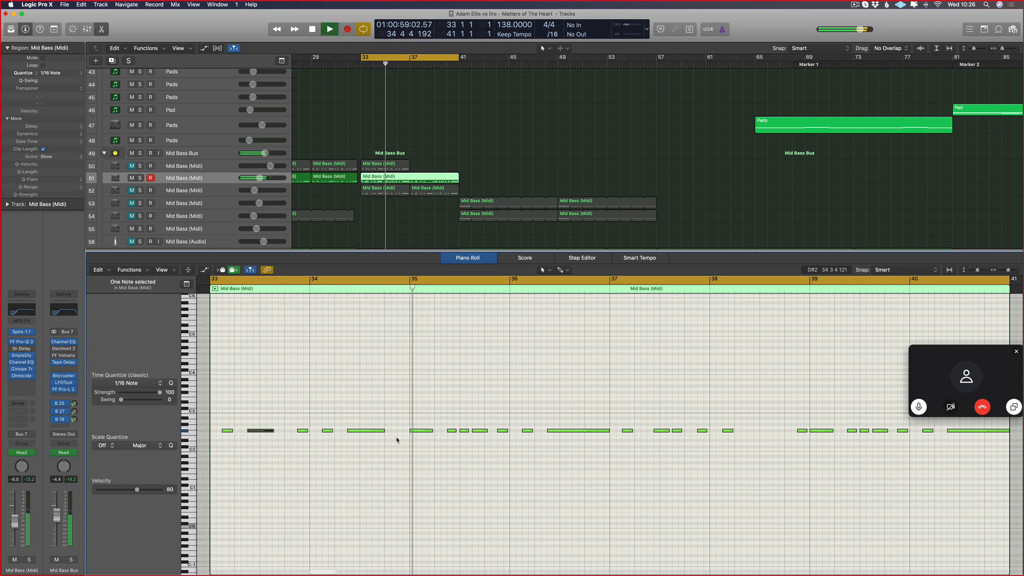
{"action": "key", "text": "space"}
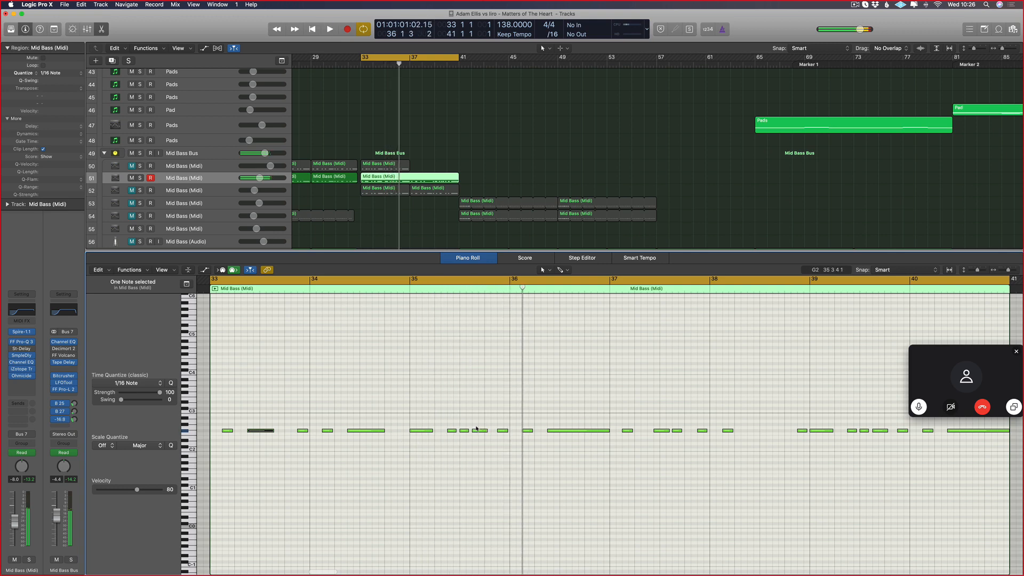
- Try removing the third note in bar 35 during playback, and undo the deletion
{"action": "left_click", "coordinate": [464, 430]}
{"action": "key", "text": "space"}
{"action": "key", "text": "Delete"}
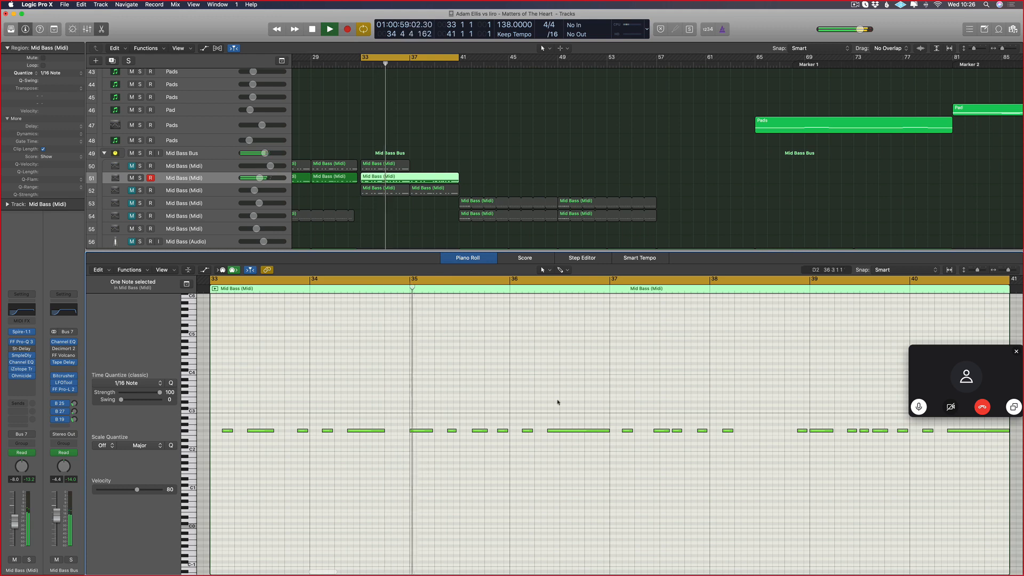
{"action": "key", "text": "super+z"}
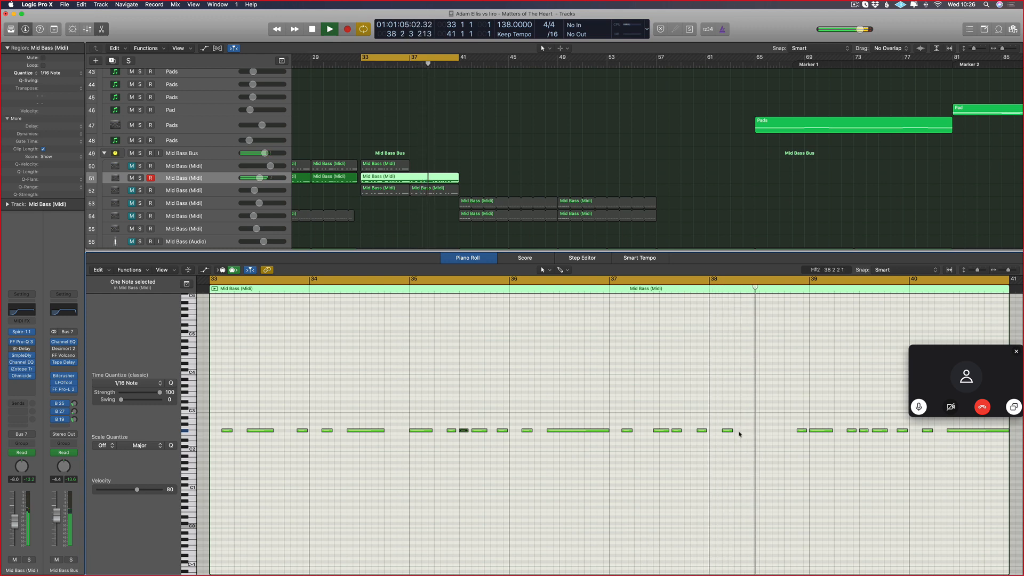
- Lengthen the short note near the start of bar 38 to fill the gap beyond the middle of the bar
{"action": "left_click", "coordinate": [734, 432]}
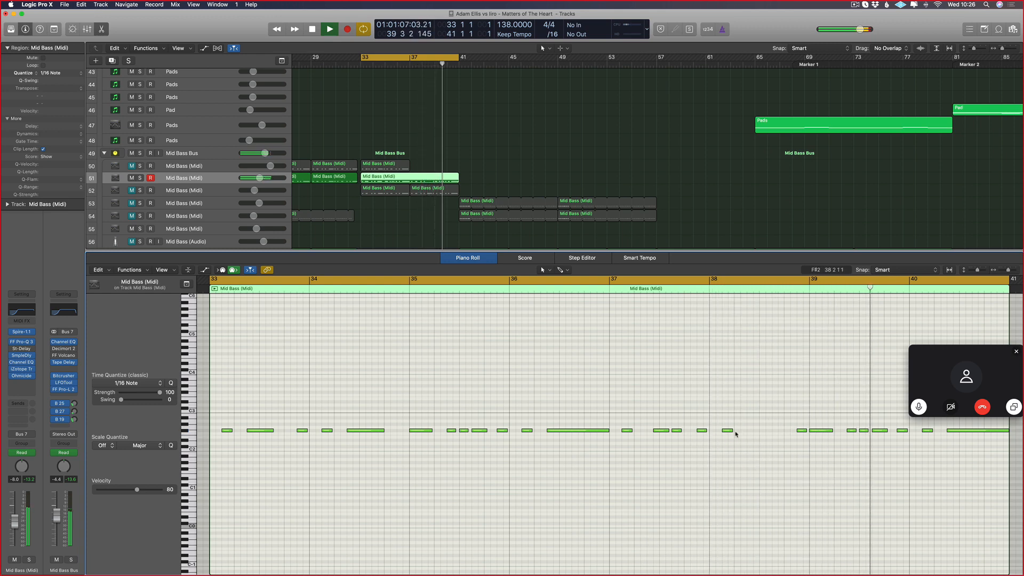
{"action": "key", "text": "space"}
{"action": "key", "text": "space"}
{"action": "left_click_drag", "start_coordinate": [732, 433], "coordinate": [787, 433]}
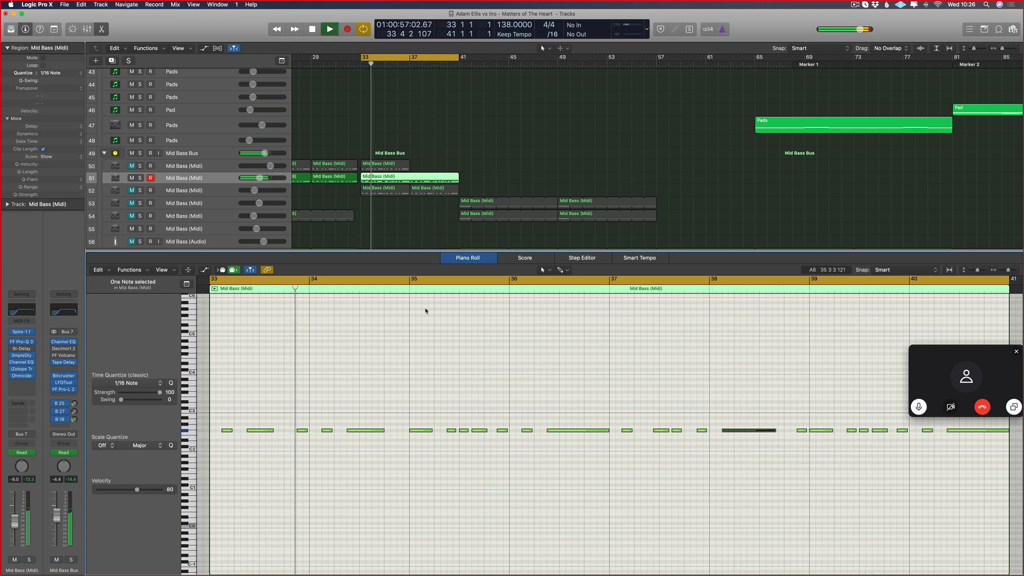
{"action": "scroll", "coordinate": [778, 391], "scroll_direction": "right", "scroll_amount": 2}
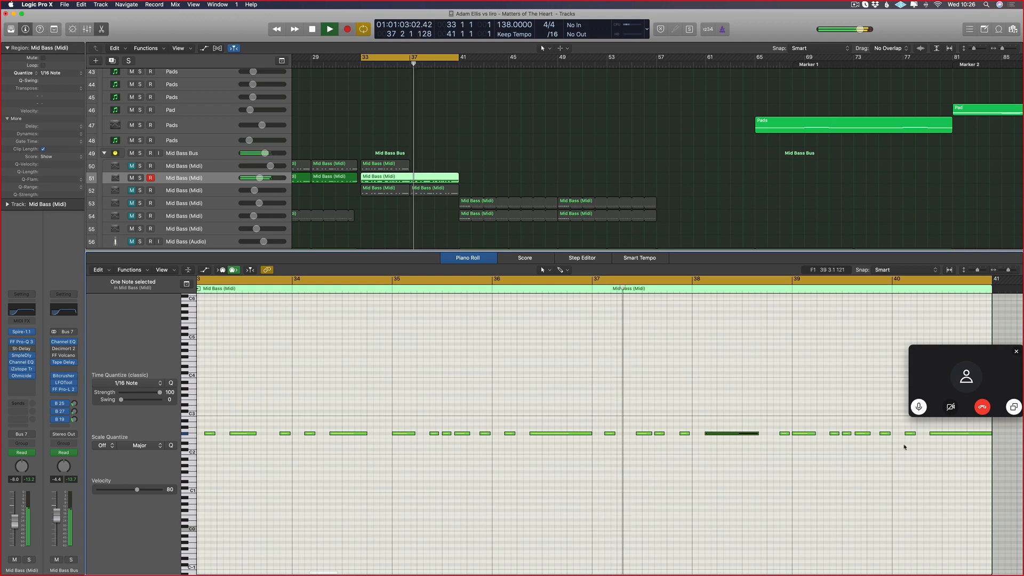
{"action": "key", "text": "ctrl+Up"}
{"action": "left_click", "coordinate": [554, 392]}
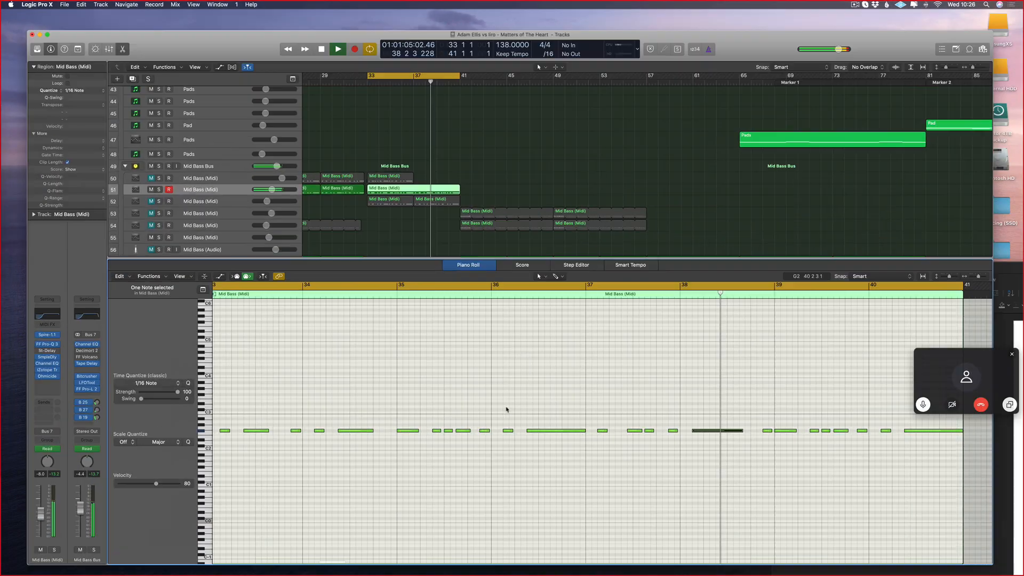
{"action": "left_click_drag", "start_coordinate": [757, 433], "coordinate": [495, 421]}
{"action": "key", "text": "super+z"}
- Delete the short note just before bar 39
{"action": "scroll", "coordinate": [621, 437], "scroll_direction": "right", "scroll_amount": 8}
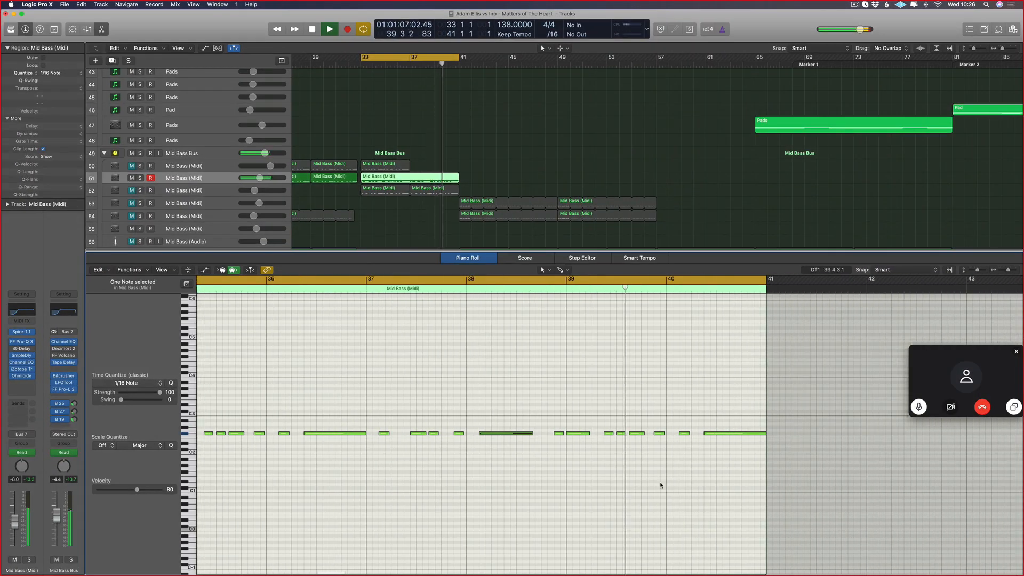
{"action": "left_click", "coordinate": [559, 433]}
{"action": "key", "text": "Delete"}
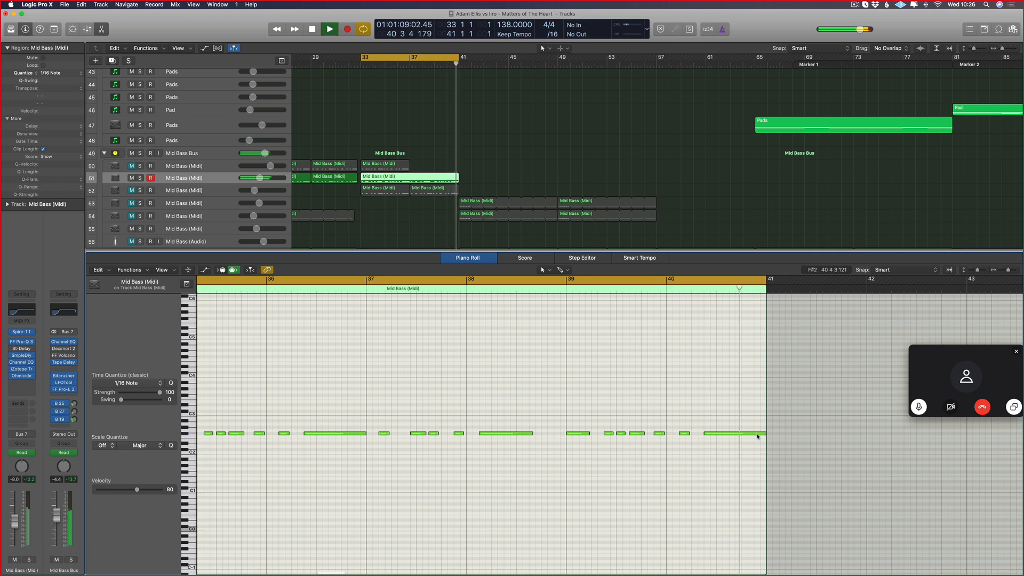
- Trim the end of the last note in bar 40 and try four overlapping descending notes leading into bar 41
{"action": "key", "text": "space"}
{"action": "mouse_move", "coordinate": [764, 435]}
{"action": "left_mouse_down"}
{"action": "mouse_move", "coordinate": [745, 435]}
{"action": "mouse_move", "coordinate": [750, 420]}
{"action": "left_mouse_up"}
{"action": "left_click", "coordinate": [749, 422], "text": "super"}
{"action": "key", "text": "super+Right"}
{"action": "key", "text": "super+Right"}
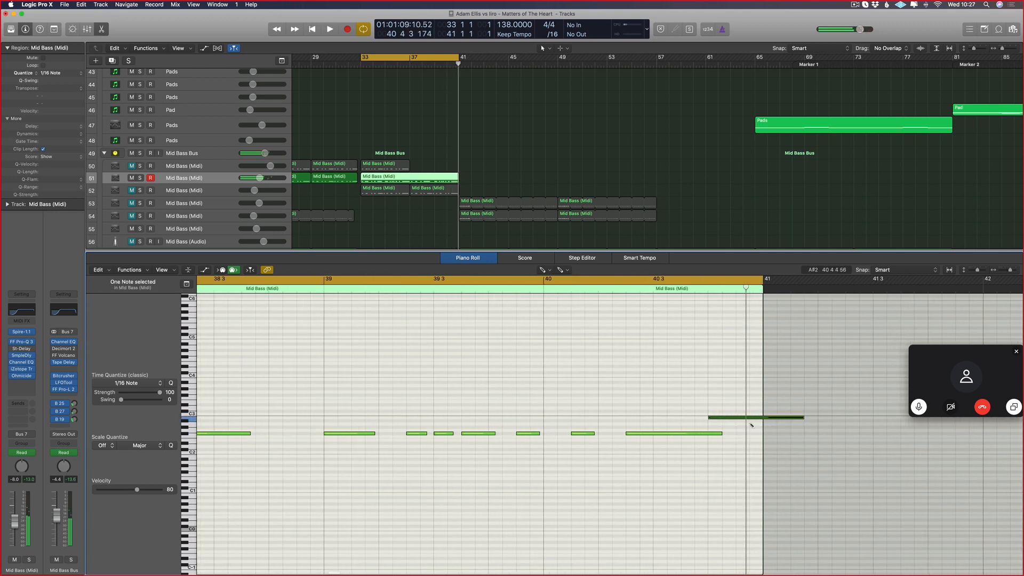
{"action": "left_click", "coordinate": [730, 424]}
{"action": "left_click", "coordinate": [745, 430]}
{"action": "left_click", "coordinate": [752, 437]}
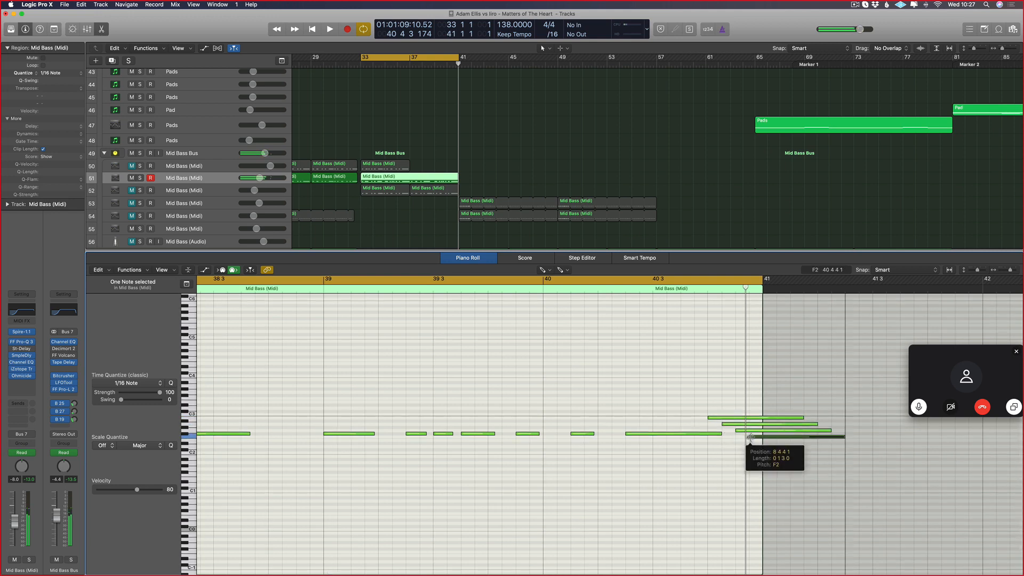
- Listen to the cycle with the four descending notes and delete them from the end of bar 40
{"action": "key", "text": "space"}
{"action": "scroll", "coordinate": [751, 300], "scroll_direction": "right", "scroll_amount": 10}
{"action": "key", "text": "super+Left"}
{"action": "key", "text": "super+Left"}
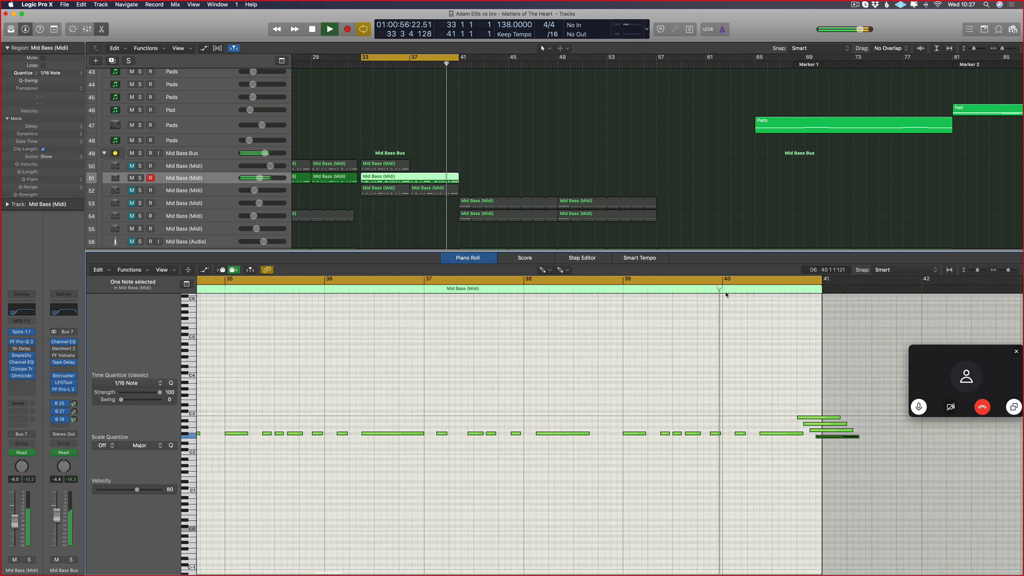
{"action": "scroll", "coordinate": [865, 487], "scroll_direction": "right", "scroll_amount": 8}
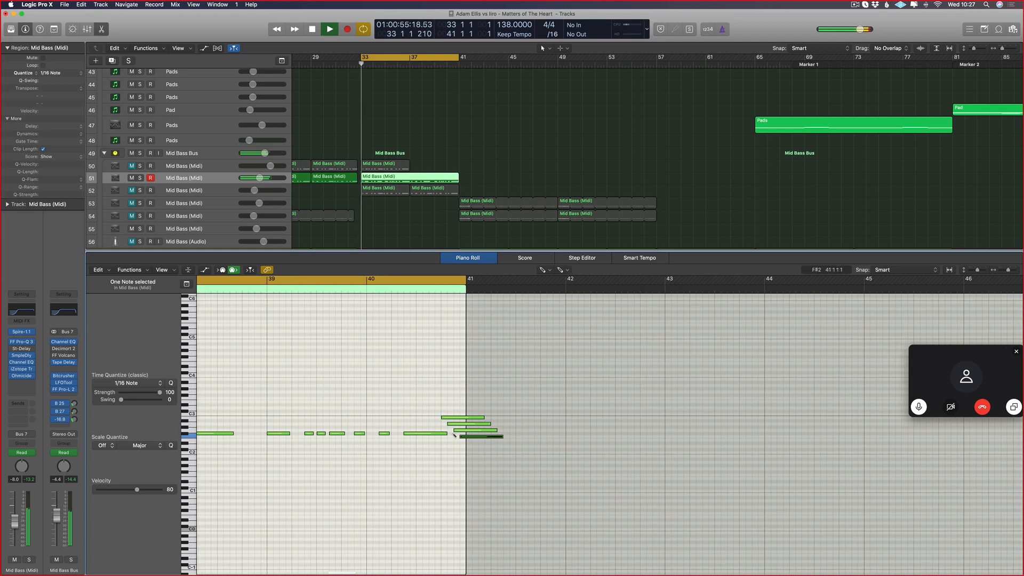
{"action": "key", "text": "super+Right"}
{"action": "left_click_drag", "start_coordinate": [499, 457], "coordinate": [500, 459]}
{"action": "key", "text": "Delete"}
{"action": "key", "text": "super+Right"}
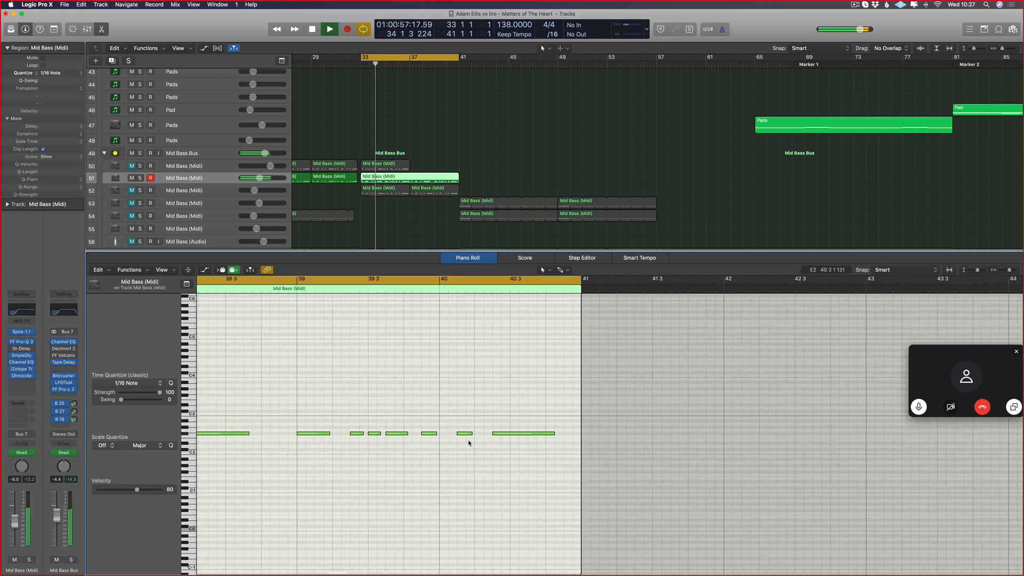
- Shorten the last low note in bar 40, add a higher note after it, and loop playback from bar 40 into bar 41
{"action": "key", "text": "space"}
{"action": "left_click_drag", "start_coordinate": [566, 436], "coordinate": [566, 413]}
{"action": "left_click_drag", "start_coordinate": [445, 279], "coordinate": [635, 358]}
{"action": "key", "text": "space"}
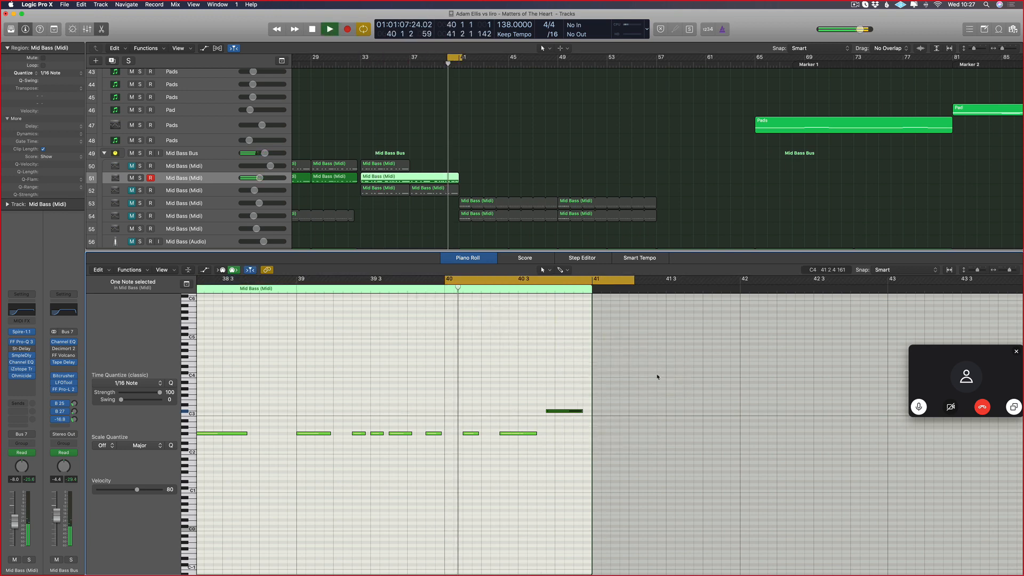
- Start the higher note directly after the last low note and build a run of three overlapping descending notes into bar 41
{"action": "key", "text": "space"}
{"action": "left_click_drag", "start_coordinate": [553, 411], "coordinate": [545, 413]}
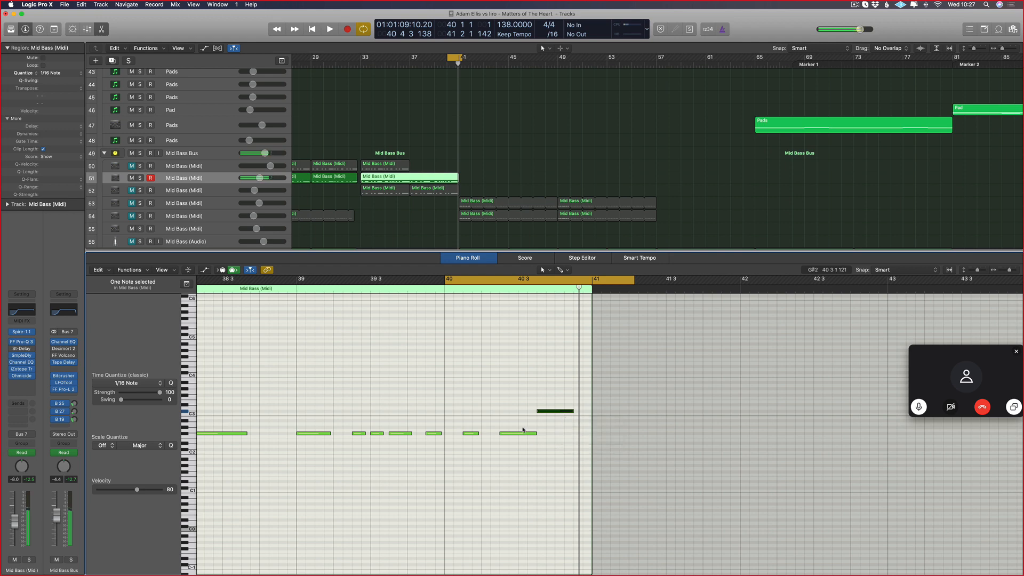
{"action": "left_click", "coordinate": [517, 433]}
{"action": "left_click_drag", "start_coordinate": [549, 411], "coordinate": [587, 434]}
{"action": "key", "text": "space"}
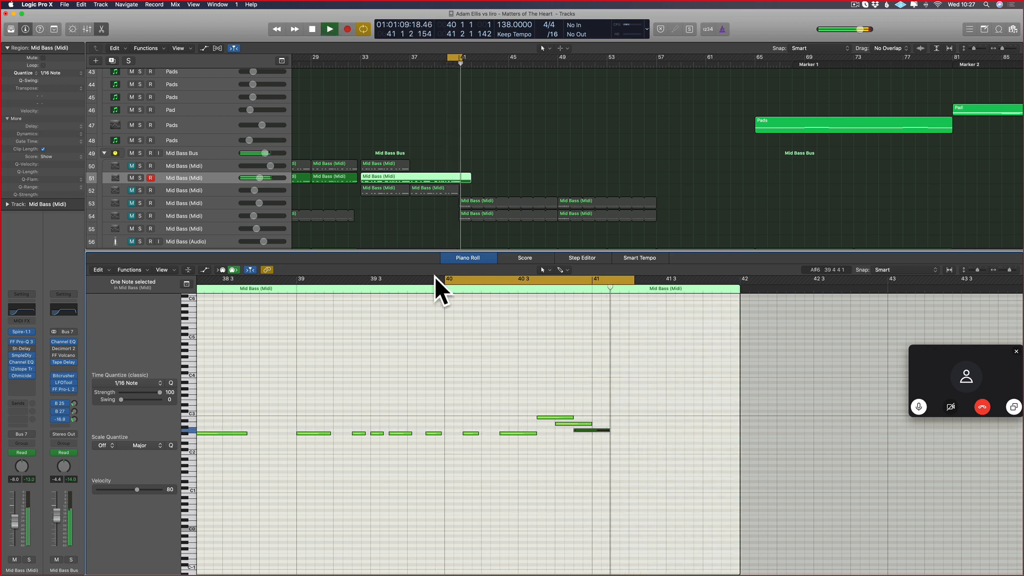
- Set the cycle from bar 33 to bar 41 and shorten the overlapping descending notes at its end
{"action": "left_click_drag", "start_coordinate": [364, 61], "coordinate": [459, 61]}
{"action": "scroll", "coordinate": [741, 448], "scroll_direction": "right", "scroll_amount": 10}
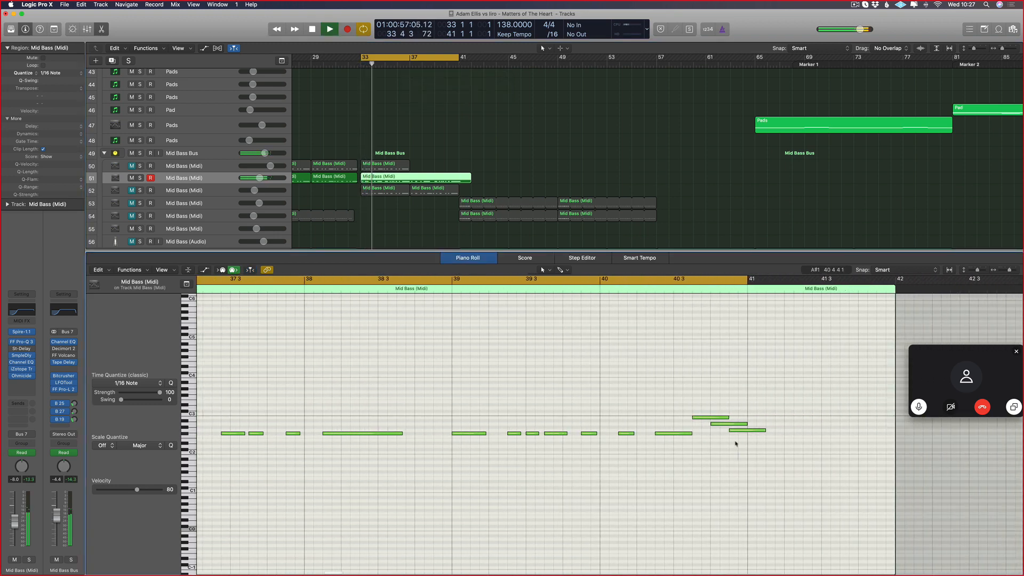
{"action": "left_click_drag", "start_coordinate": [764, 430], "coordinate": [715, 417]}
{"action": "scroll", "coordinate": [514, 448], "scroll_direction": "left", "scroll_amount": 5}
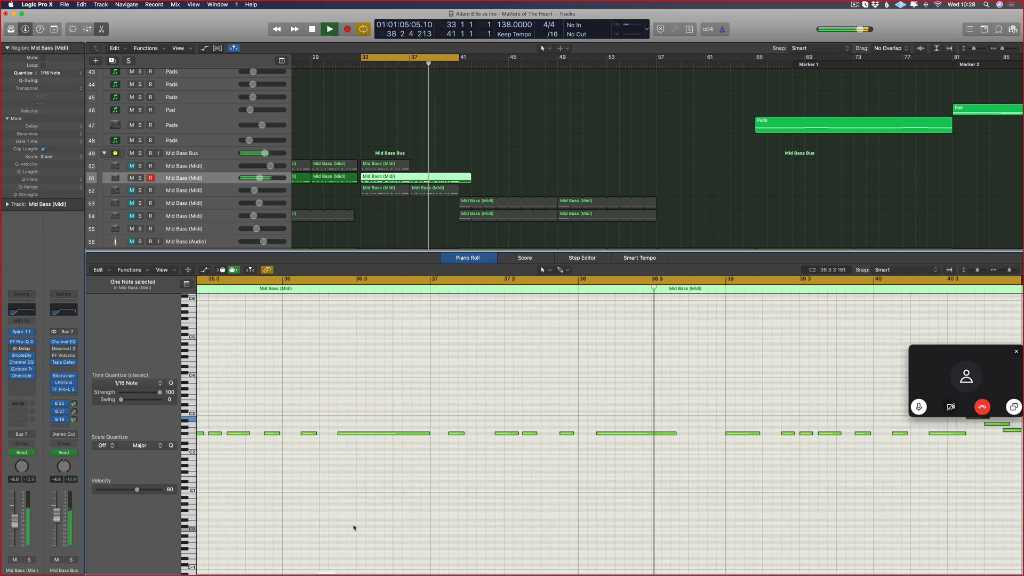
- Trim the end of the Mid Bass region on track 51 back to bar 41
{"action": "scroll", "coordinate": [571, 507], "scroll_direction": "right", "scroll_amount": 3}
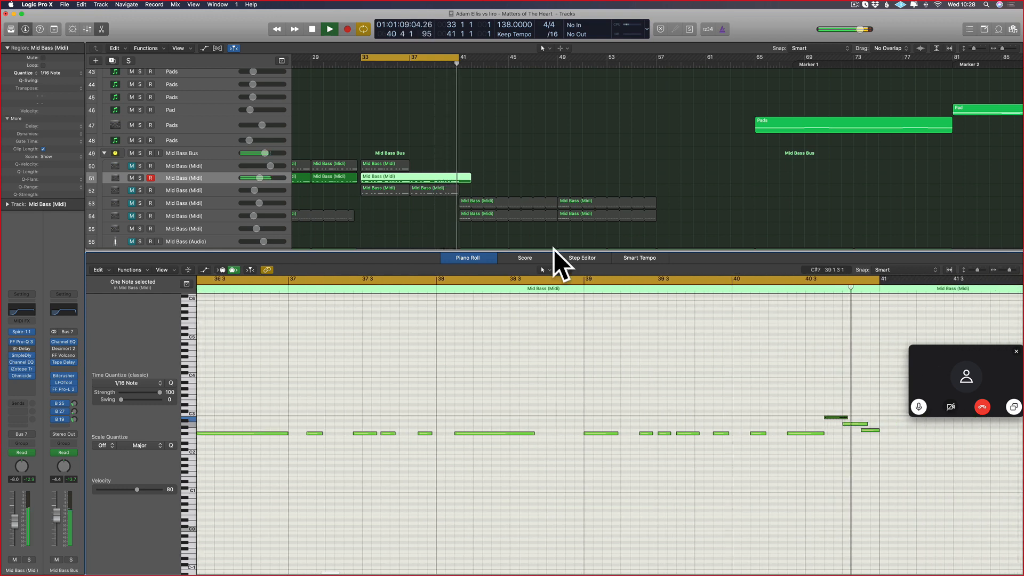
{"action": "left_click", "coordinate": [565, 99]}
{"action": "left_click_drag", "start_coordinate": [469, 180], "coordinate": [460, 181]}
- Shorten bar 40's last low note, shift the descending run earlier to follow it, and finish with a short low note at bar 41
{"action": "scroll", "coordinate": [693, 412], "scroll_direction": "right", "scroll_amount": 15}
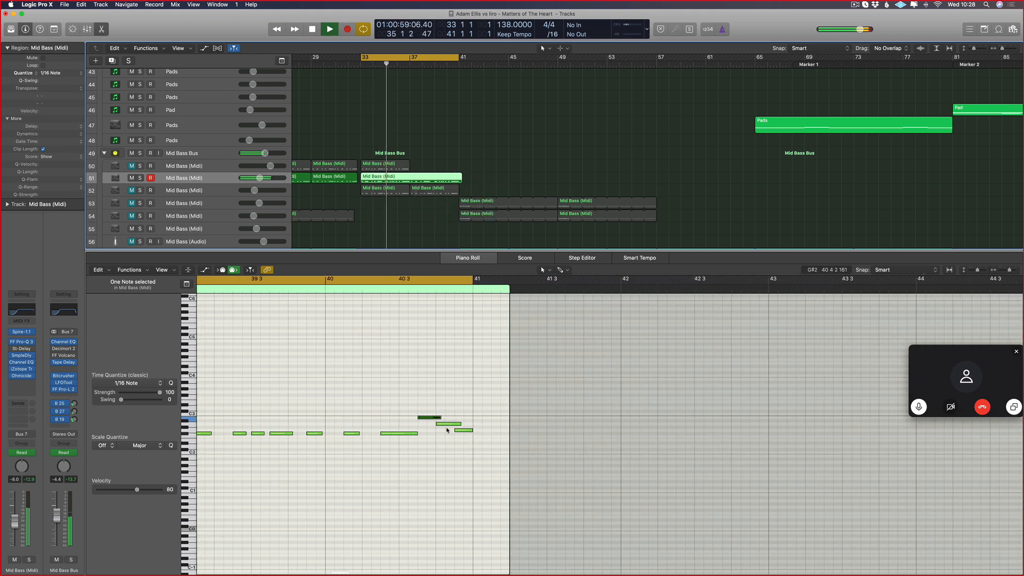
{"action": "mouse_move", "coordinate": [415, 433]}
{"action": "left_mouse_down"}
{"action": "mouse_move", "coordinate": [399, 433]}
{"action": "mouse_move", "coordinate": [404, 419]}
{"action": "mouse_move", "coordinate": [476, 435]}
{"action": "left_mouse_up"}
{"action": "left_click", "coordinate": [437, 424]}
{"action": "left_click", "coordinate": [467, 435], "text": "super"}
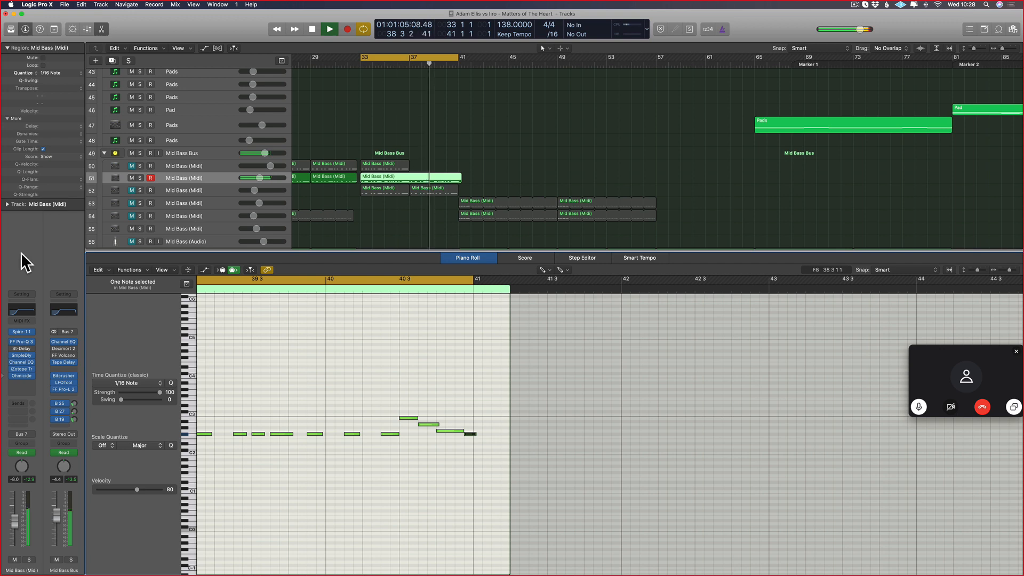
- Replace track 50's Mid Bass region at bar 33 with a copy of track 51's eight-bar region, erasing the old region's automation
{"action": "left_click", "coordinate": [402, 166]}
{"action": "key", "text": "Delete"}
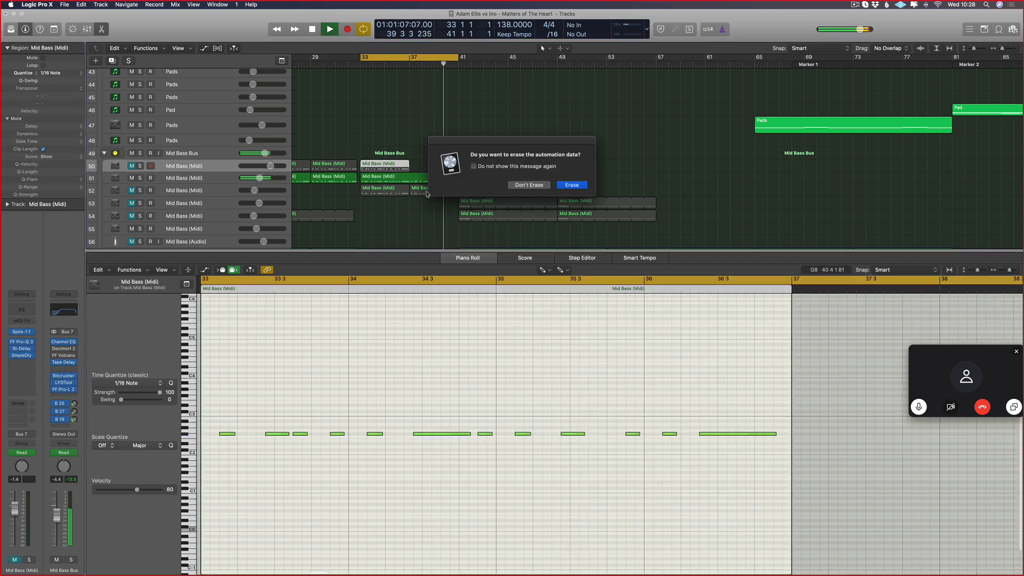
{"action": "key", "text": "Return"}
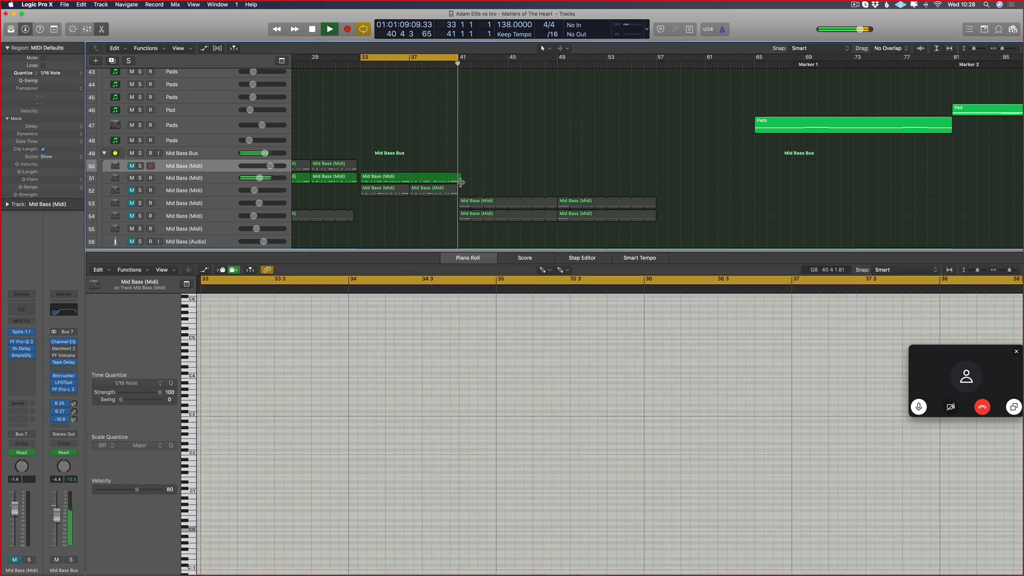
{"action": "mouse_move", "coordinate": [461, 183]}
{"action": "left_mouse_down"}
{"action": "mouse_move", "coordinate": [396, 196]}
{"action": "mouse_move", "coordinate": [384, 170]}
{"action": "left_mouse_up"}
- Replace the two Mid Bass regions on track 52 with a copy of the eight-bar region at bar 33, leaving automation data behind
{"action": "left_click", "coordinate": [433, 192]}
{"action": "key", "text": "Delete"}
{"action": "key", "text": "Return"}
{"action": "key", "text": "Return"}
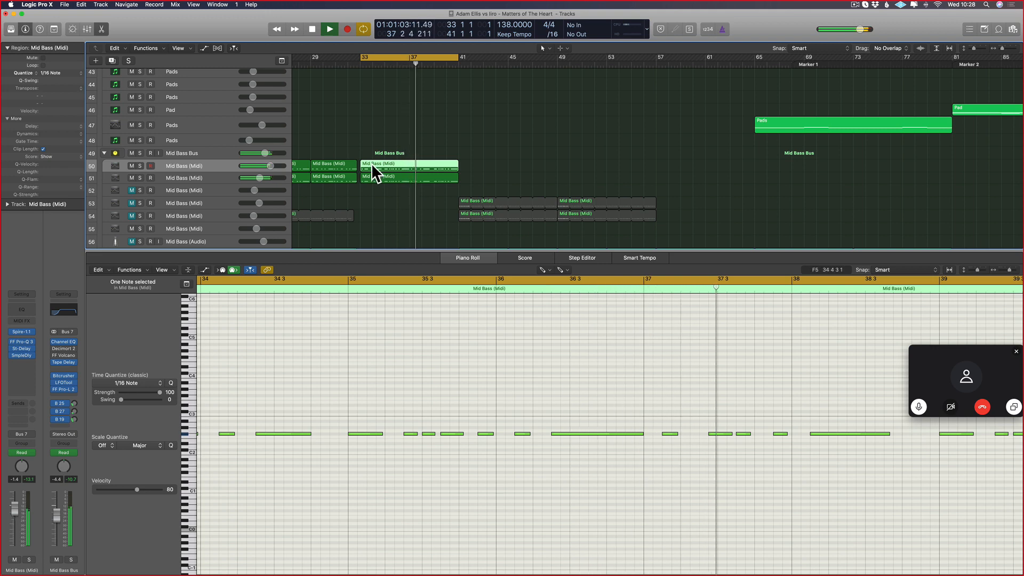
{"action": "left_click_drag", "start_coordinate": [372, 165], "coordinate": [387, 192]}
{"action": "key", "text": "Return"}
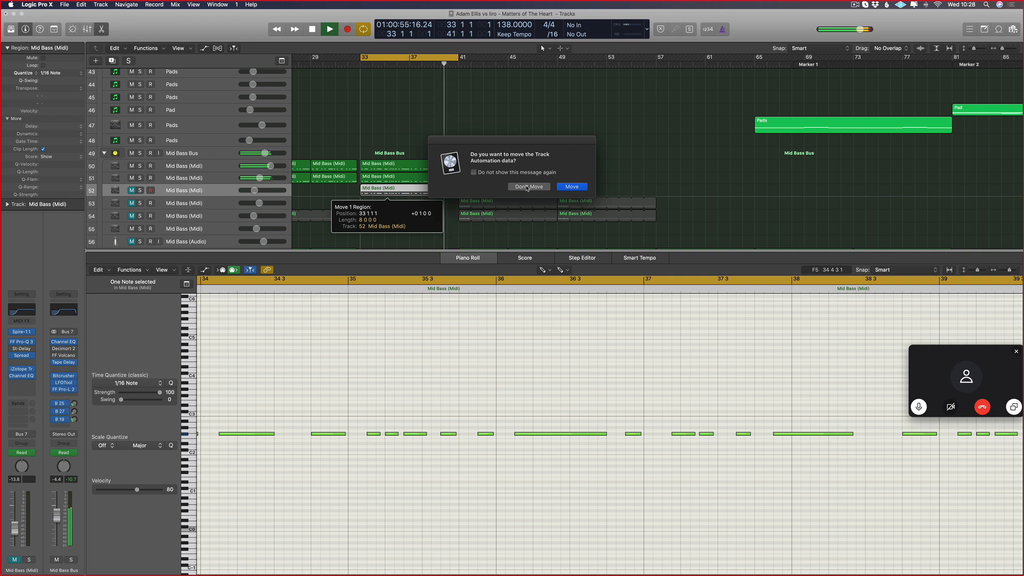
{"action": "left_click", "coordinate": [527, 186]}
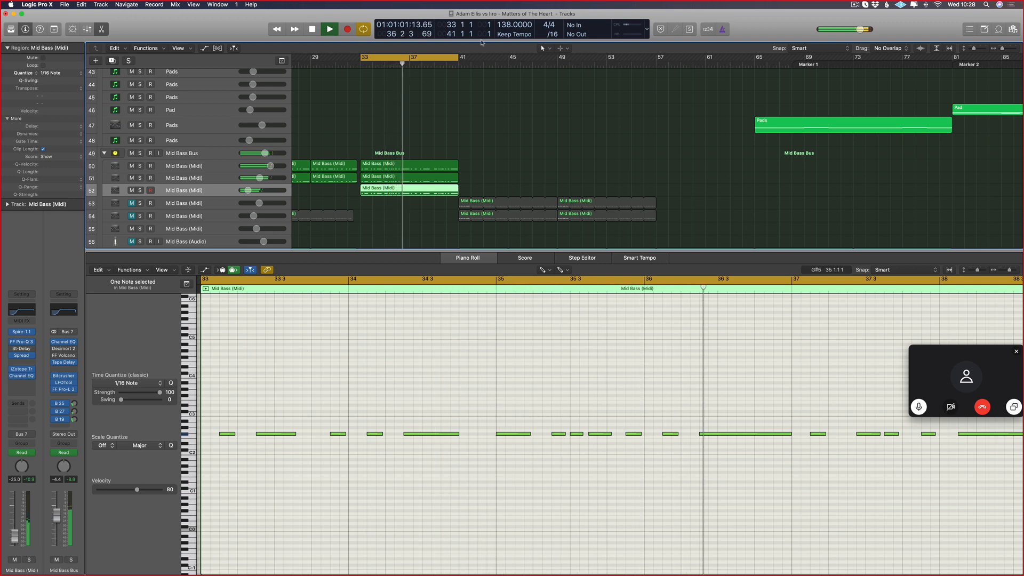
- Switch the cycle off and listen to the Mid Bass arrangement from bar 1
{"action": "scroll", "coordinate": [384, 91], "scroll_direction": "left", "scroll_amount": 10}
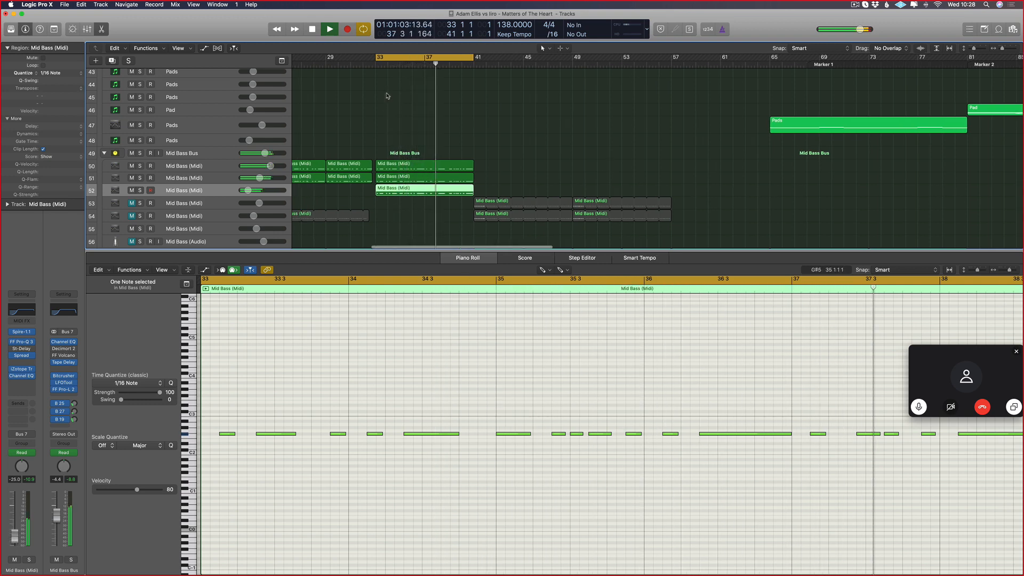
{"action": "key", "text": "space"}
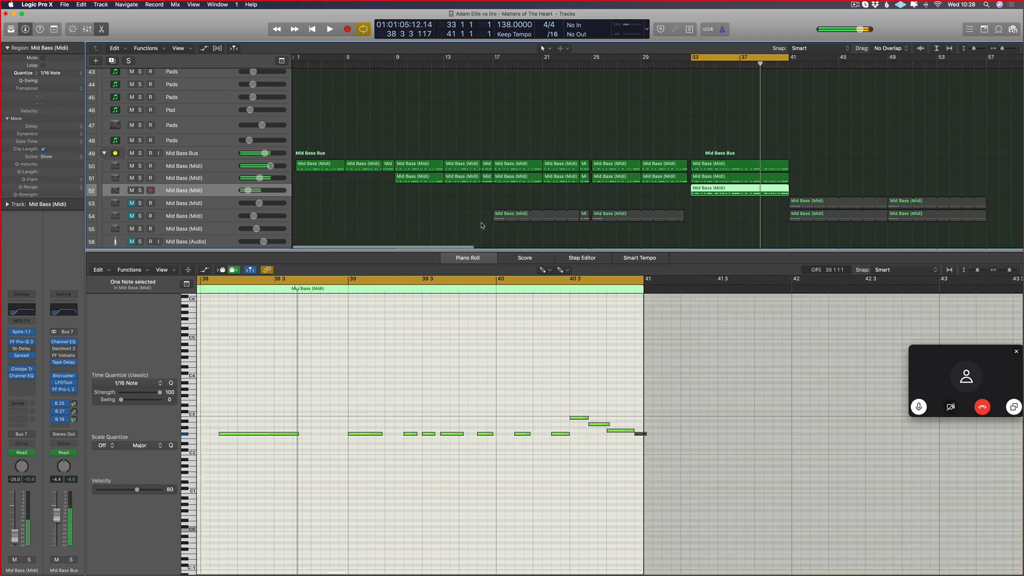
{"action": "key", "text": "c"}
{"action": "key", "text": "Return"}
{"action": "key", "text": "space"}
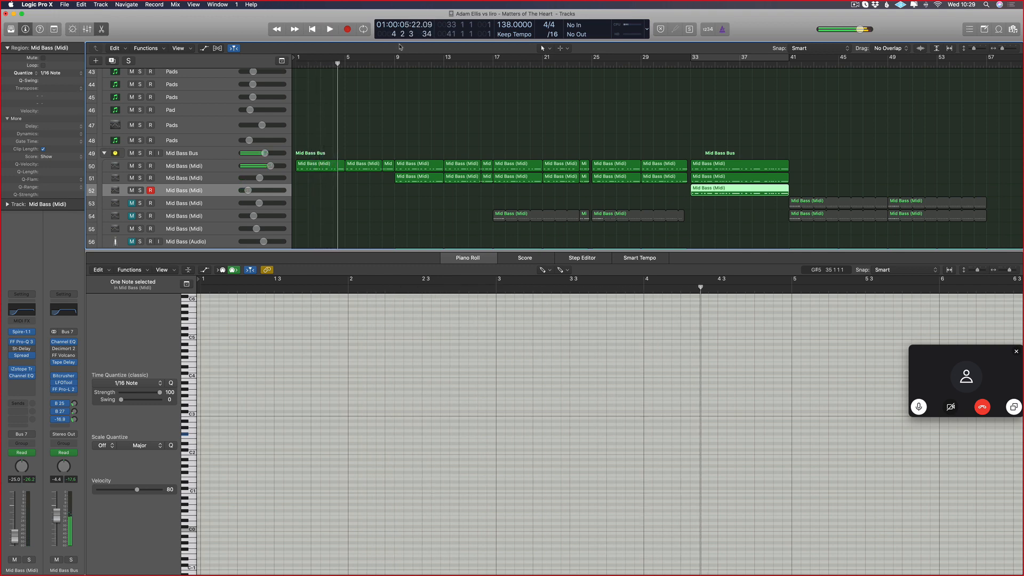
{"action": "left_click", "coordinate": [856, 5]}
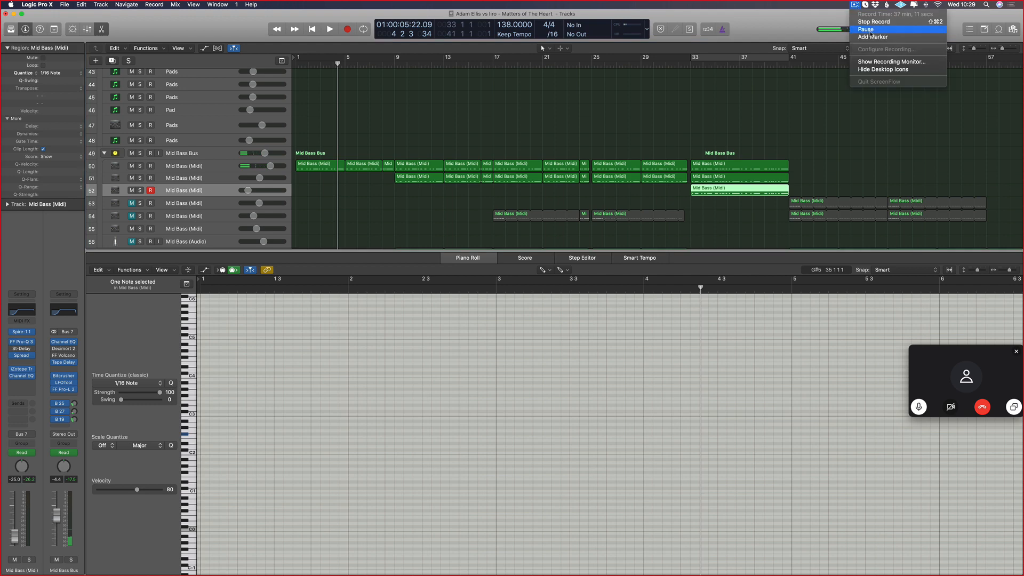
{"action": "left_click", "coordinate": [869, 31]}
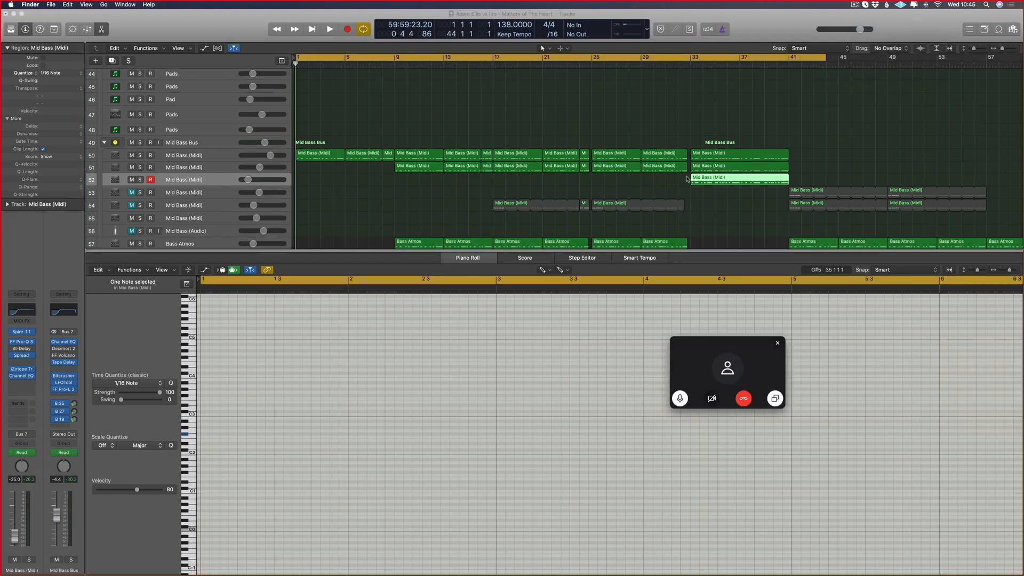
- Try to delete every Mid Bass region on tracks 50 to 52 before bar 41 and loop bars 41 to 60
{"action": "left_click", "coordinate": [695, 131]}
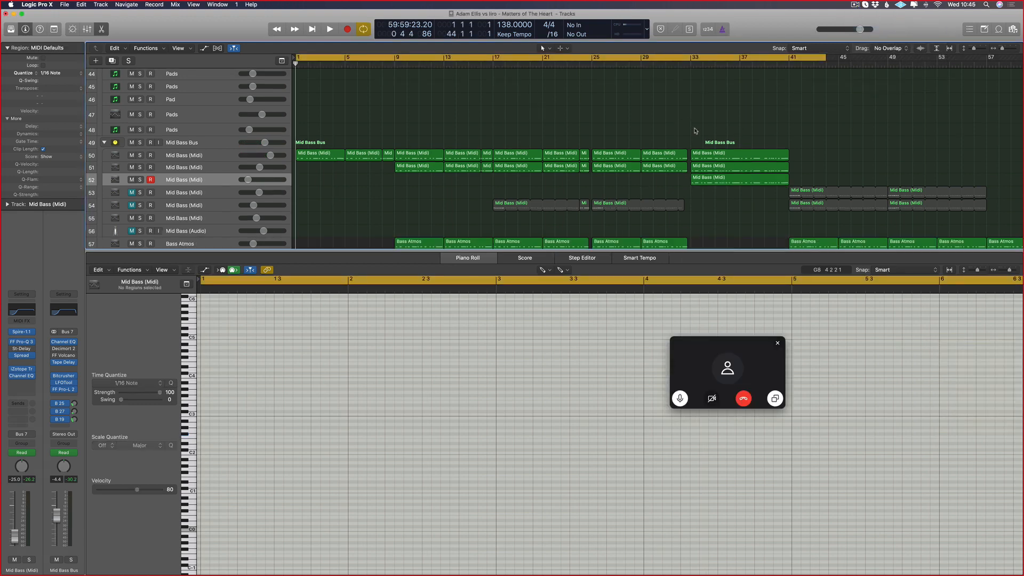
{"action": "scroll", "coordinate": [695, 131], "scroll_direction": "down", "scroll_amount": 5}
{"action": "left_click_drag", "start_coordinate": [591, 138], "coordinate": [358, 182]}
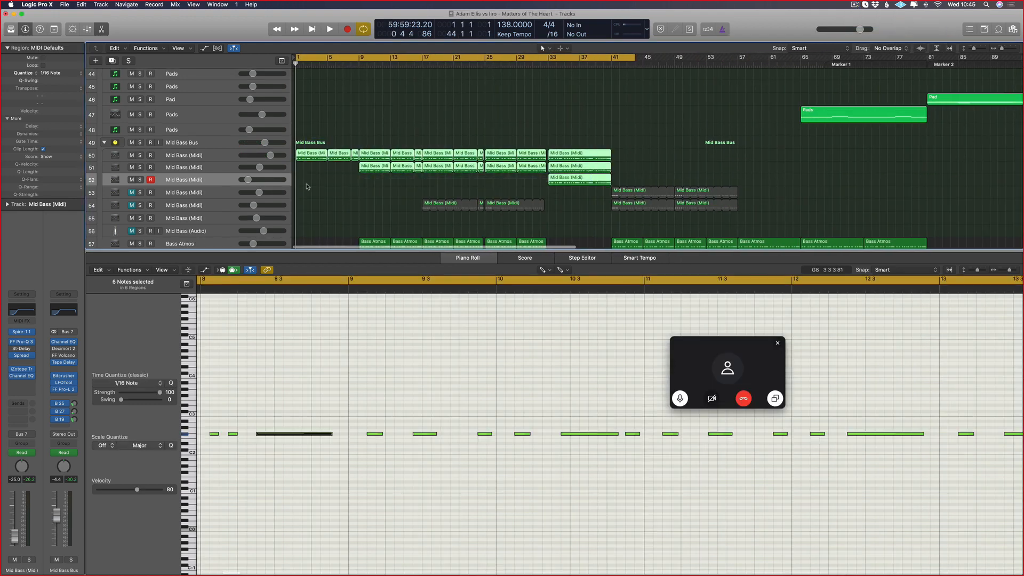
{"action": "key", "text": "Delete"}
{"action": "left_click", "coordinate": [611, 59]}
{"action": "left_click_drag", "start_coordinate": [611, 60], "coordinate": [759, 59]}
{"action": "key", "text": "space"}
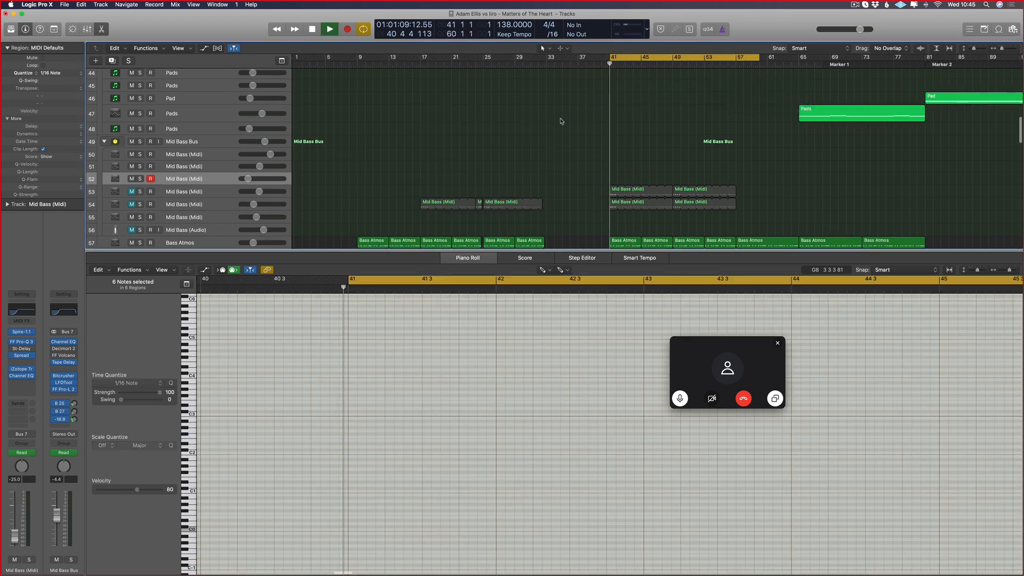
{"action": "key", "text": "super+z"}
{"action": "key", "text": "space"}
- Delete the Mid Bass regions before bar 33 on tracks 50 and 51, erasing their automation data
{"action": "left_click", "coordinate": [562, 64]}
{"action": "left_click_drag", "start_coordinate": [526, 118], "coordinate": [313, 168]}
{"action": "key", "text": "Delete"}
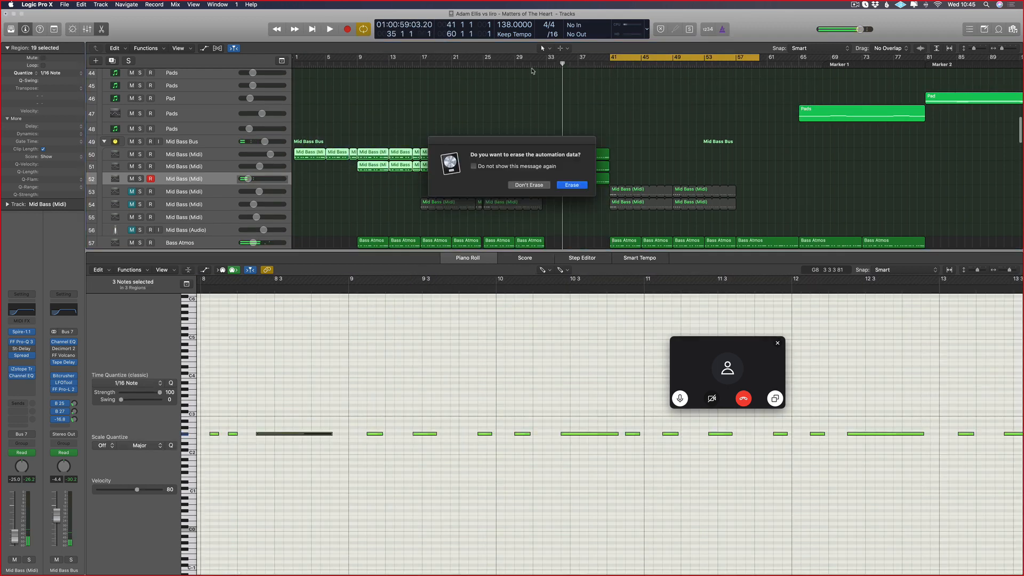
{"action": "key", "text": "Return"}
- Set the cycle from bar 33 to 41 and play the three stacked Mid Bass regions in the full-height arrangement view
{"action": "left_click_drag", "start_coordinate": [546, 58], "coordinate": [606, 67]}
{"action": "key", "text": "space"}
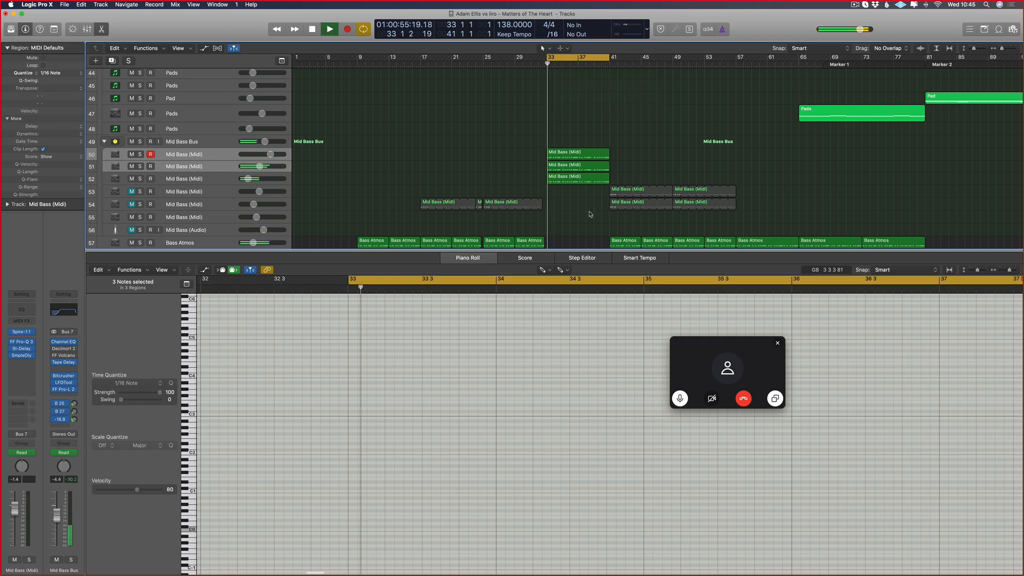
{"action": "scroll", "coordinate": [590, 215], "scroll_direction": "right", "scroll_amount": 5}
{"action": "key", "text": "p"}
{"action": "scroll", "coordinate": [503, 223], "scroll_direction": "up", "scroll_amount": 2}
{"action": "scroll", "coordinate": [501, 223], "scroll_direction": "right", "scroll_amount": 2}
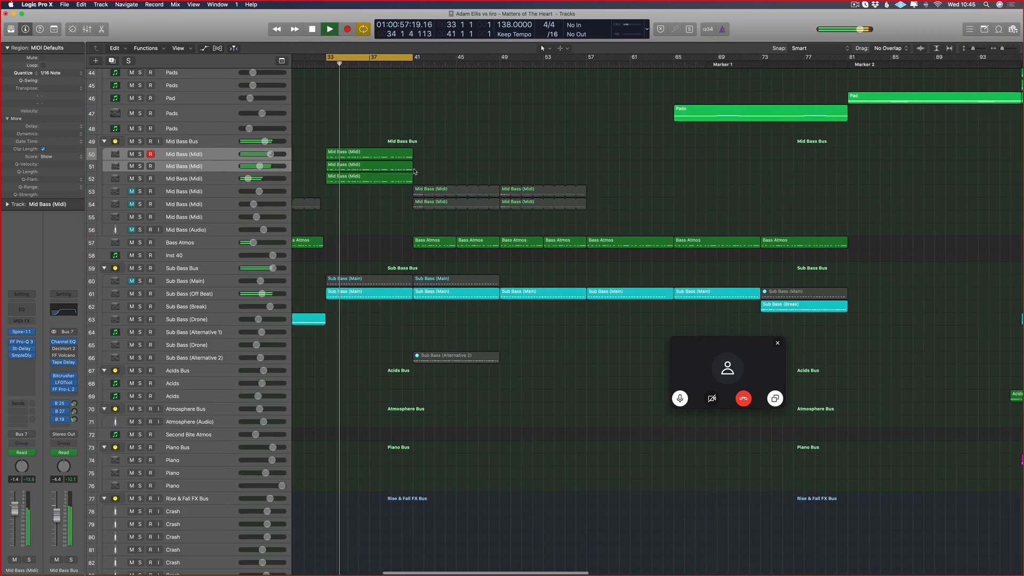
{"action": "scroll", "coordinate": [388, 214], "scroll_direction": "up", "scroll_amount": 3}
{"action": "scroll", "coordinate": [373, 212], "scroll_direction": "left", "scroll_amount": 3}
- Select the three Mid Bass regions at bar 33, show their notes together in the piano roll, and move the call window aside
{"action": "left_click_drag", "start_coordinate": [464, 208], "coordinate": [467, 159]}
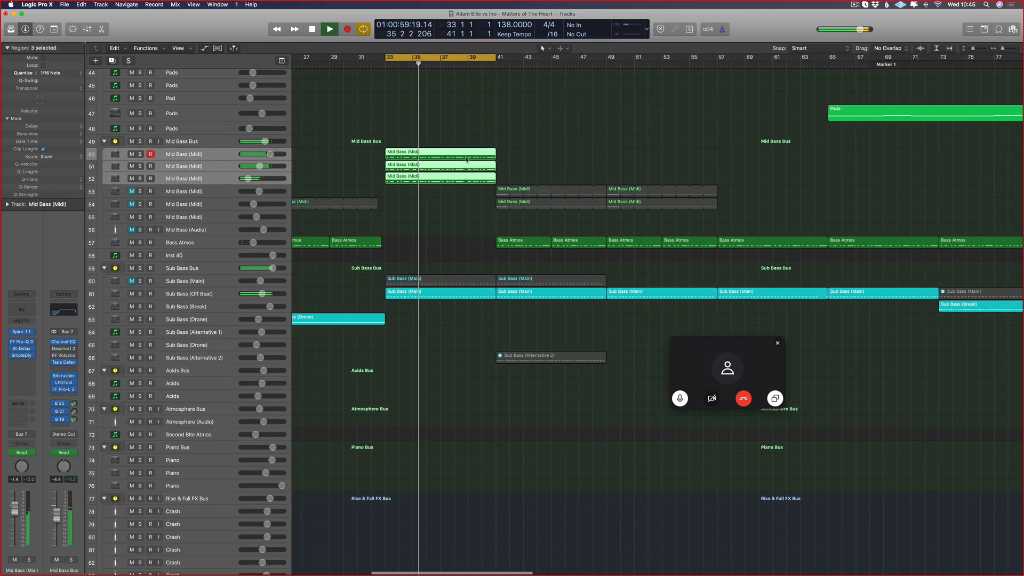
{"action": "key", "text": "p"}
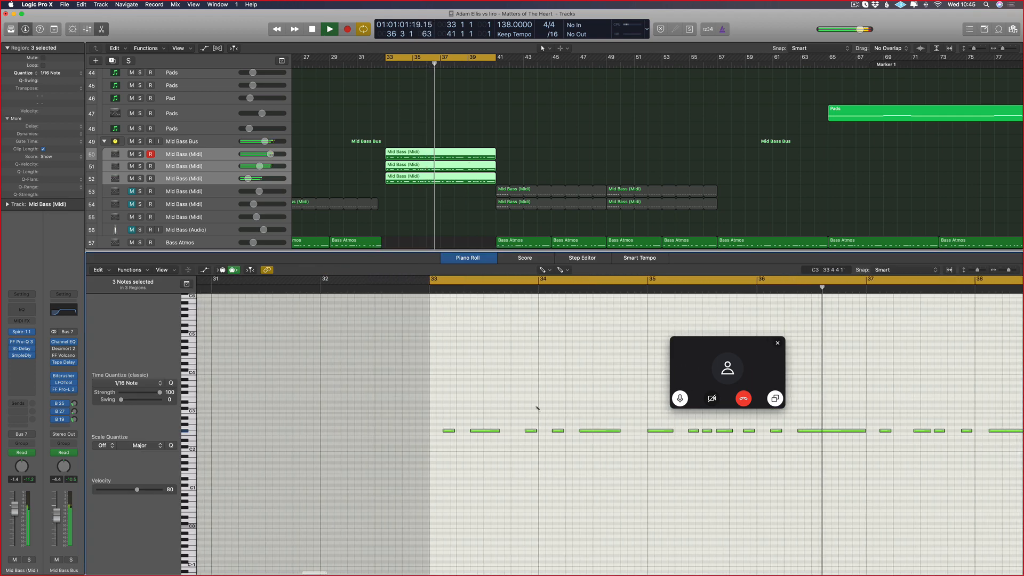
{"action": "scroll", "coordinate": [665, 413], "scroll_direction": "right", "scroll_amount": 2}
{"action": "key", "text": "space"}
{"action": "key", "text": "space"}
{"action": "left_click_drag", "start_coordinate": [699, 364], "coordinate": [881, 375]}
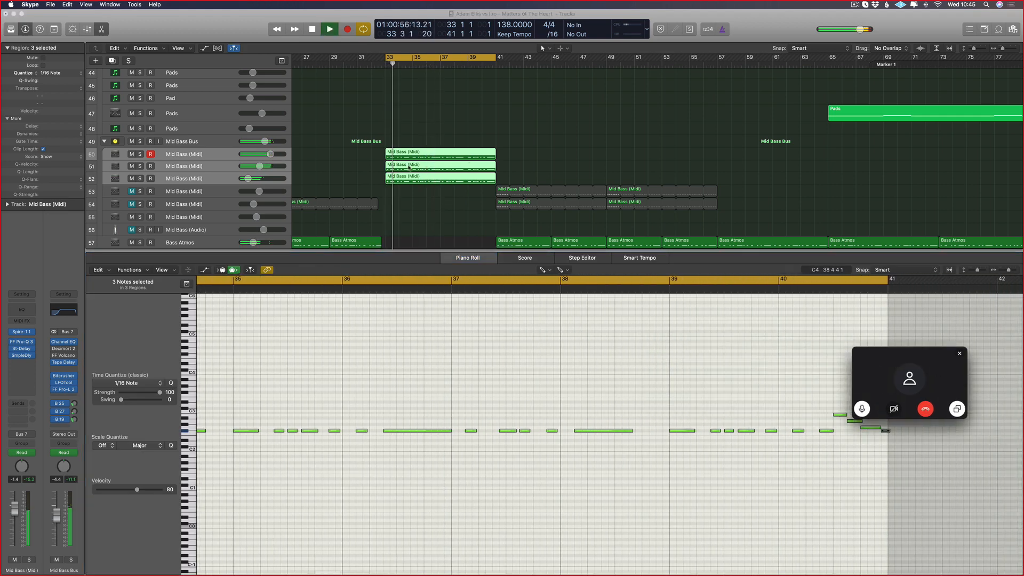
{"action": "left_click_drag", "start_coordinate": [430, 109], "coordinate": [442, 243]}
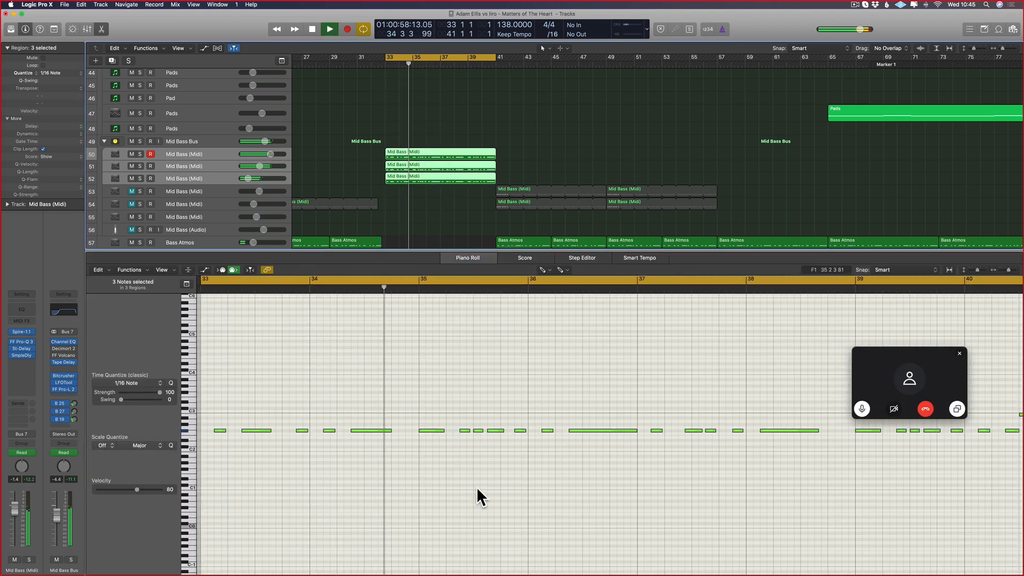
- Remove the fourth note of bar 35 and the stray note above it from the Mid Bass regions, and replay the loop
{"action": "key", "text": "space"}
{"action": "left_click", "coordinate": [496, 421]}
{"action": "left_click", "coordinate": [502, 421]}
{"action": "key", "text": "t"}
{"action": "key", "text": "t"}
{"action": "left_click_drag", "start_coordinate": [504, 414], "coordinate": [499, 439]}
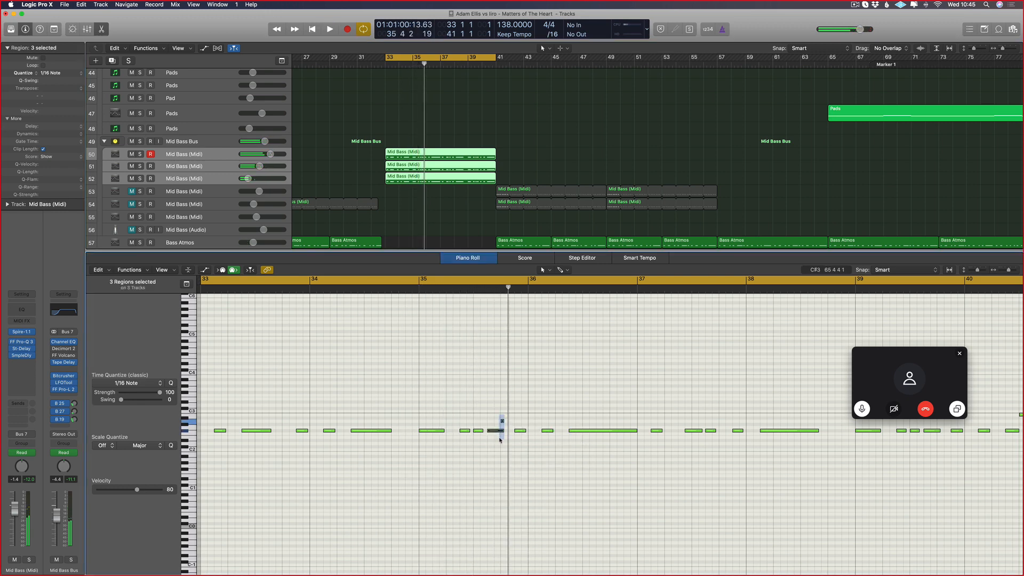
{"action": "key", "text": "space"}
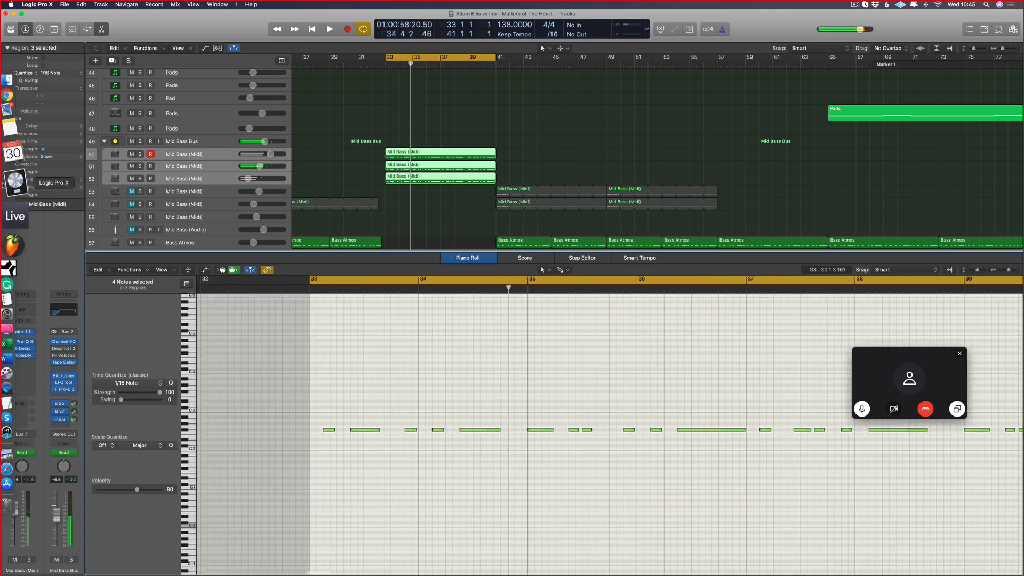
- Switch to Chrome, search for "black dennis shepard", and listen to the video Dennis Sheperd - Black Sun (Ronski Speed Remix)
{"action": "left_click", "coordinate": [14, 124]}
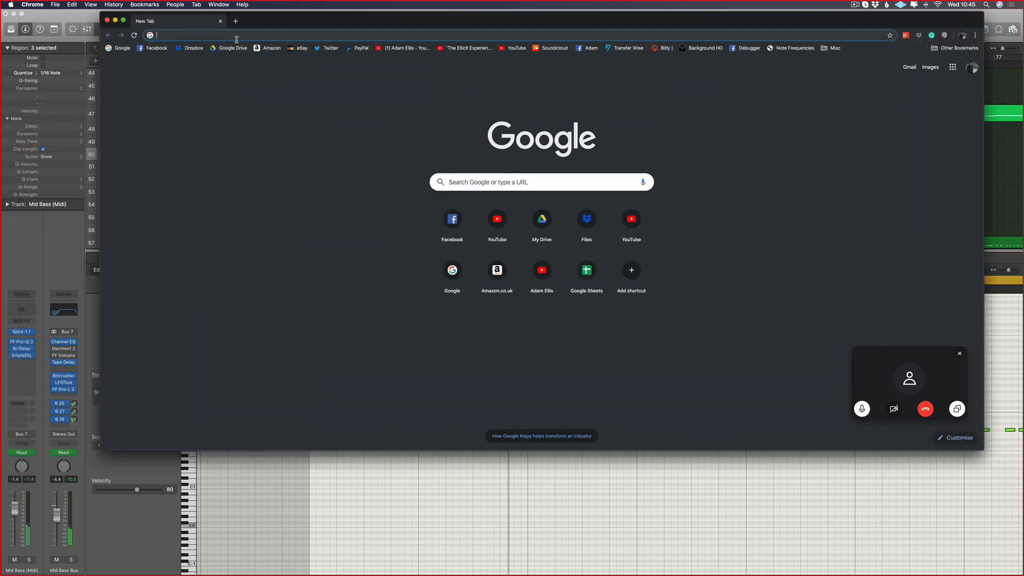
{"action": "type", "text": "black"}
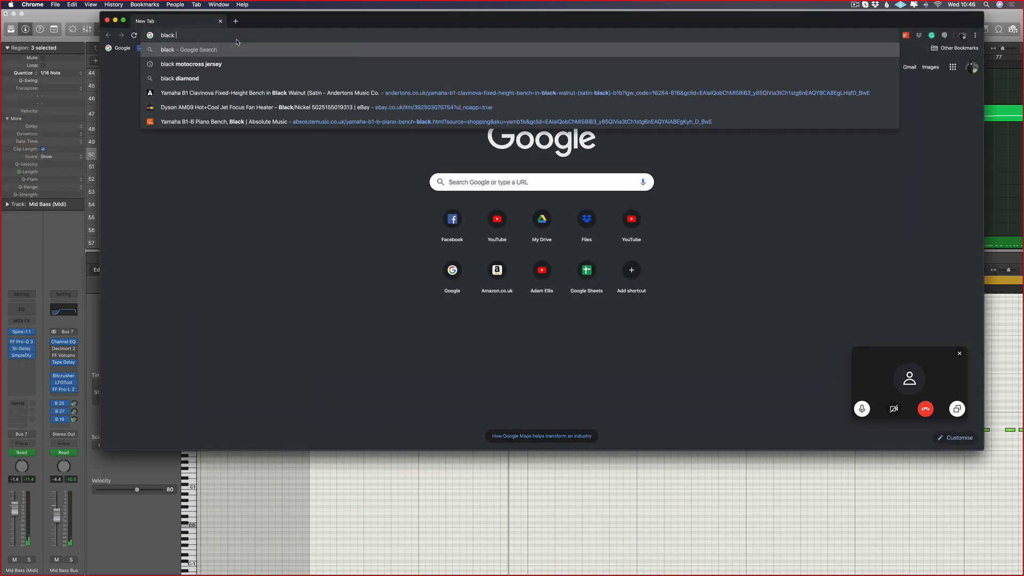
{"action": "type", "text": " dennis shepa"}
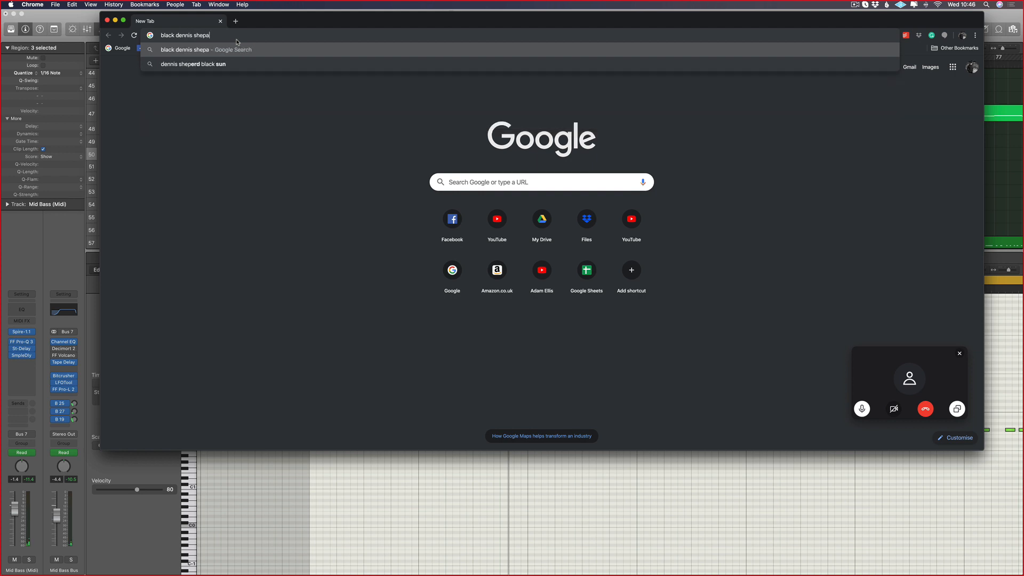
{"action": "type", "text": "rd"}
{"action": "key", "text": "Return"}
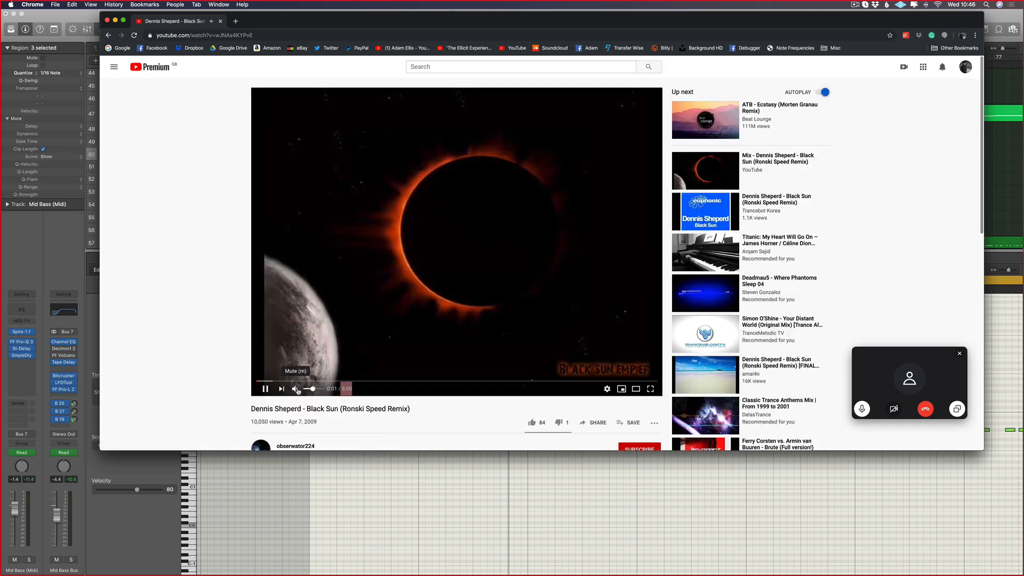
{"action": "left_click", "coordinate": [308, 380]}
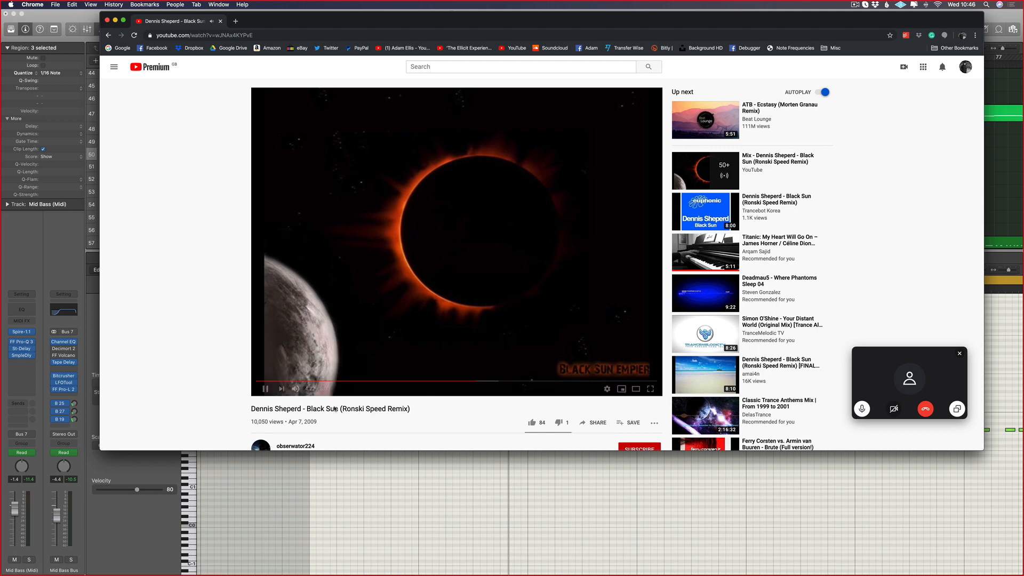
- Switch to Logic Pro X, copy the looped bar-41 regions on tracks 53 and 54 to bar 33 without automation, and unmute both tracks
{"action": "key", "text": "super+Tab"}
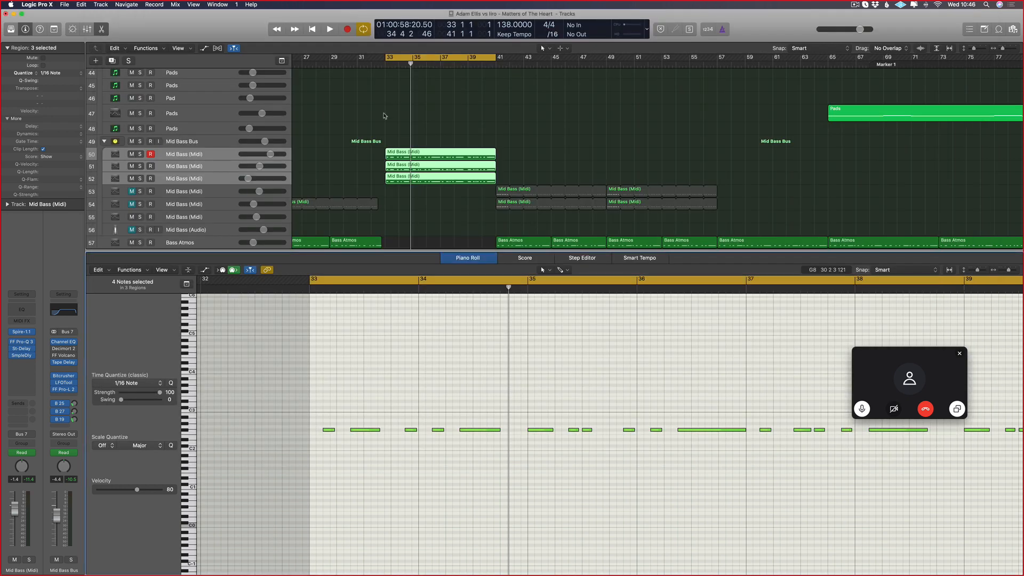
{"action": "key", "text": "space"}
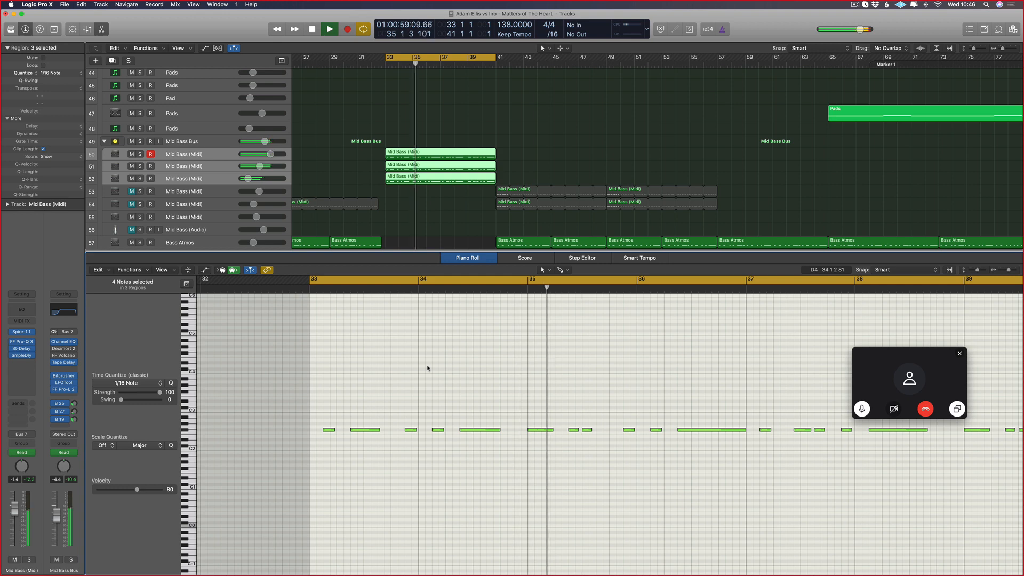
{"action": "left_click_drag", "start_coordinate": [469, 214], "coordinate": [392, 208]}
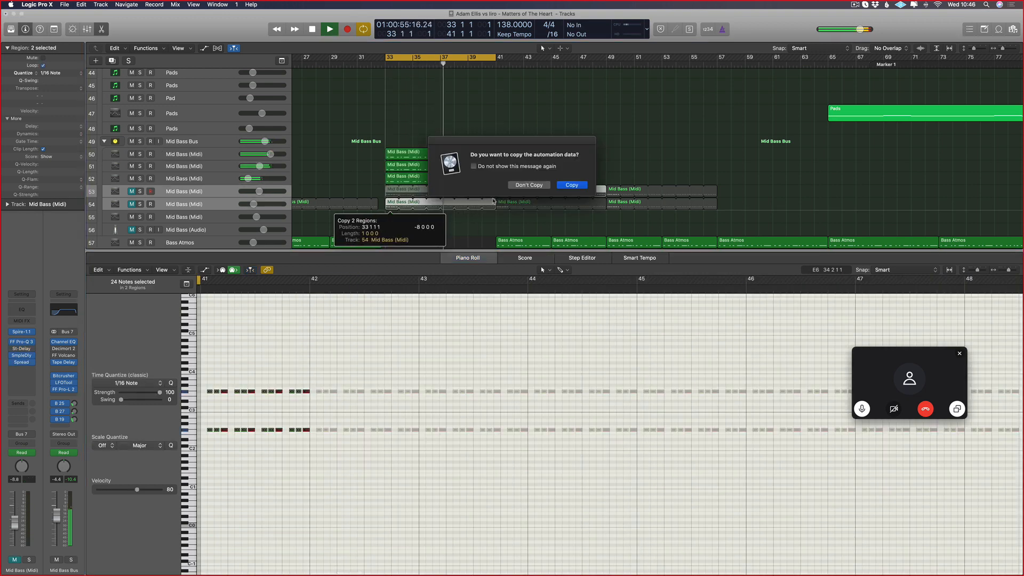
{"action": "left_click", "coordinate": [525, 185]}
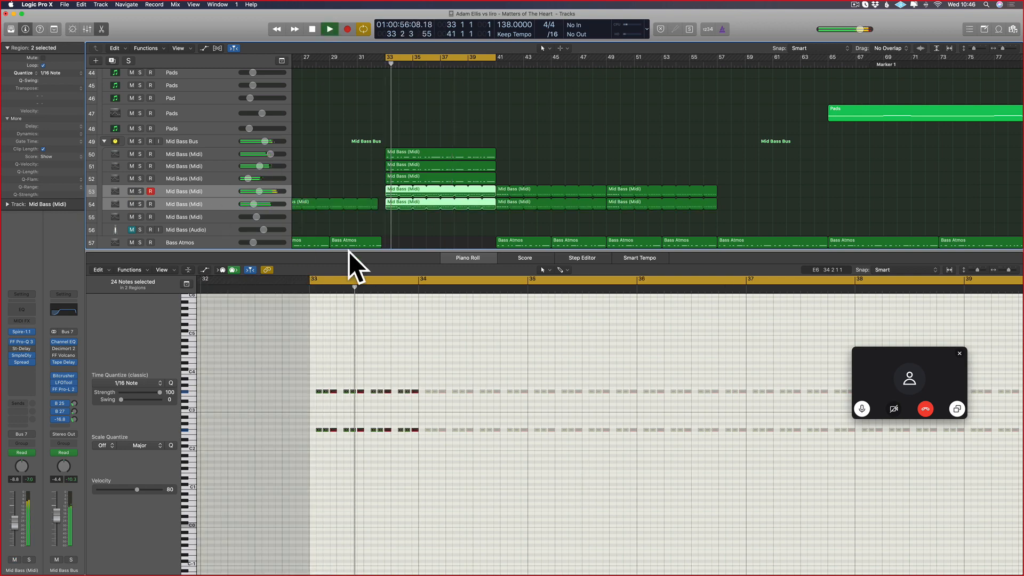
{"action": "key", "text": "ctrl+Up"}
{"action": "key", "text": "ctrl+Up"}
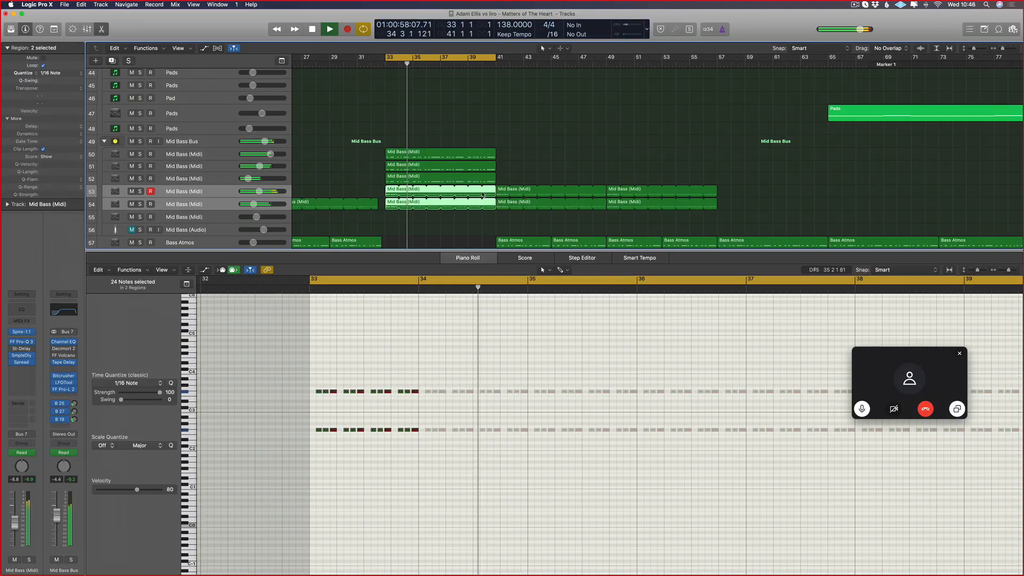
- Lengthen the third note of bar 35 in the three stacked Mid Bass regions and replay the loop
{"action": "left_click_drag", "start_coordinate": [407, 143], "coordinate": [426, 181]}
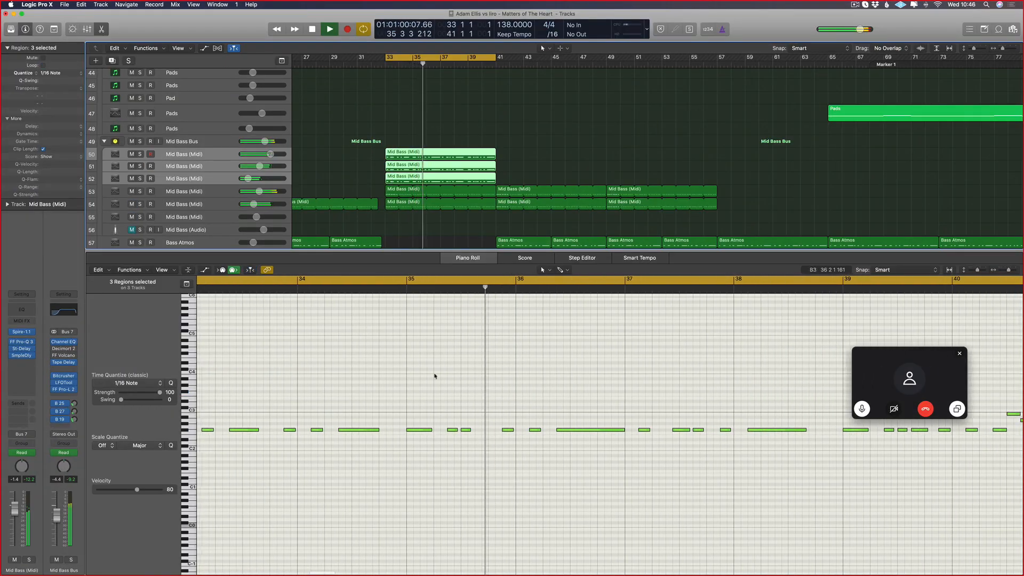
{"action": "key", "text": "space"}
{"action": "mouse_move", "coordinate": [442, 421]}
{"action": "left_mouse_down"}
{"action": "mouse_move", "coordinate": [430, 436]}
{"action": "mouse_move", "coordinate": [450, 429]}
{"action": "left_mouse_up"}
{"action": "key", "text": "space"}
{"action": "left_click_drag", "start_coordinate": [469, 143], "coordinate": [446, 178]}
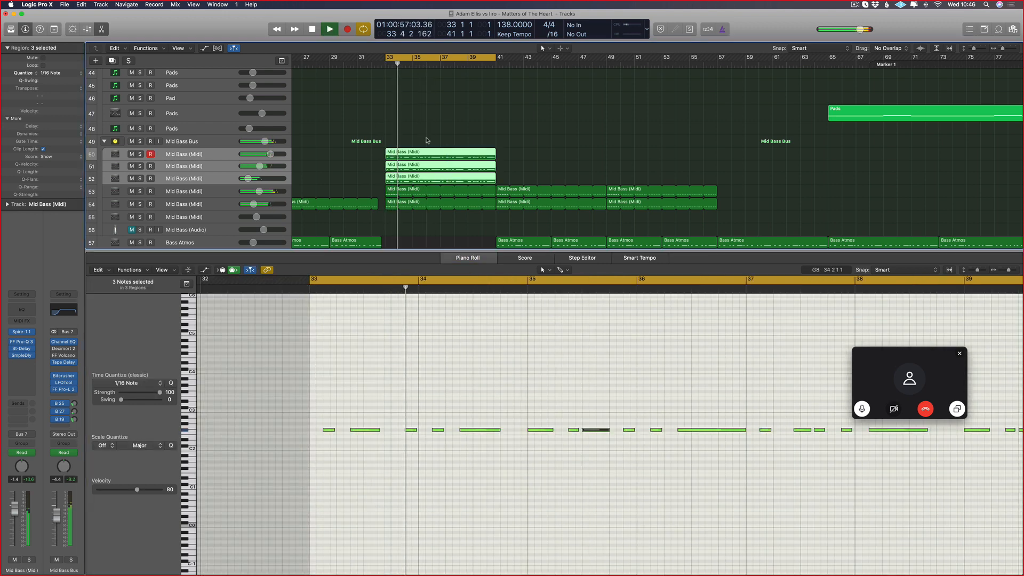
- In the three stacked Mid Bass regions, remove the descending notes before bar 41, extend the last note to bar 41, and lengthen a short bar 39 note
{"action": "left_click", "coordinate": [440, 138]}
{"action": "left_click", "coordinate": [436, 155]}
{"action": "left_click", "coordinate": [435, 166]}
{"action": "left_click", "coordinate": [436, 176]}
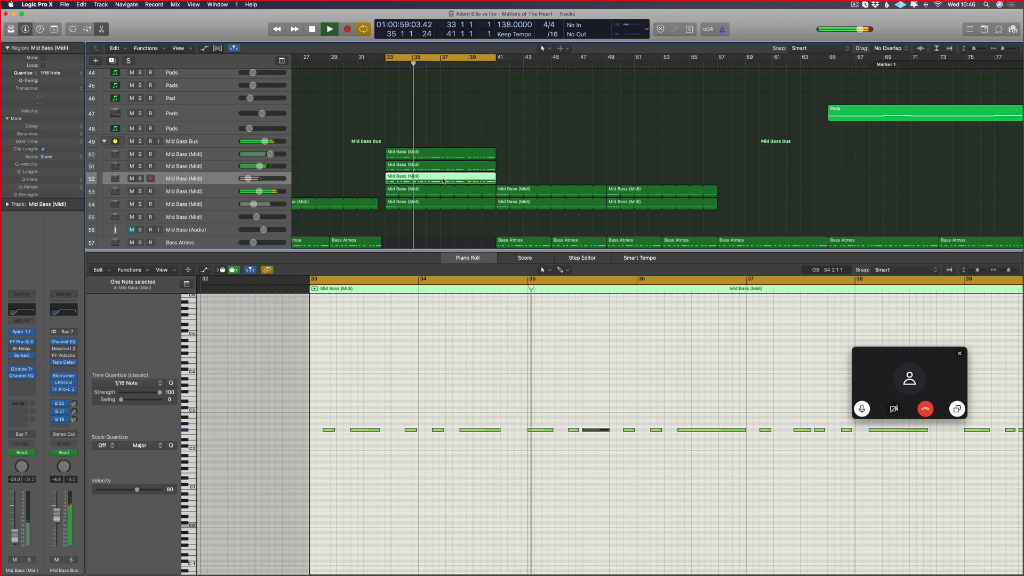
{"action": "left_click_drag", "start_coordinate": [428, 141], "coordinate": [462, 183]}
{"action": "scroll", "coordinate": [634, 348], "scroll_direction": "right", "scroll_amount": 7}
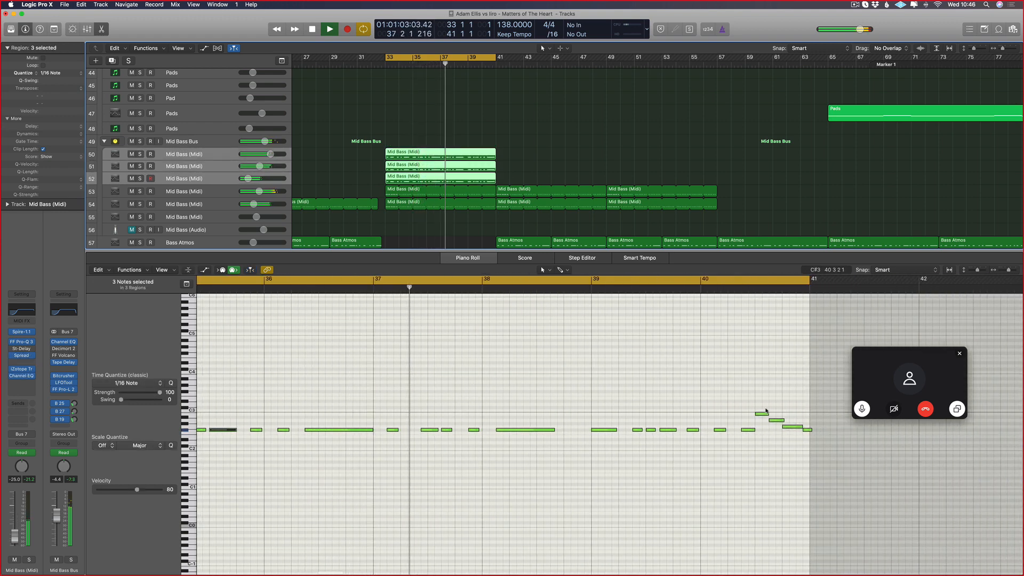
{"action": "left_click_drag", "start_coordinate": [748, 403], "coordinate": [825, 441]}
{"action": "left_click_drag", "start_coordinate": [754, 429], "coordinate": [809, 429]}
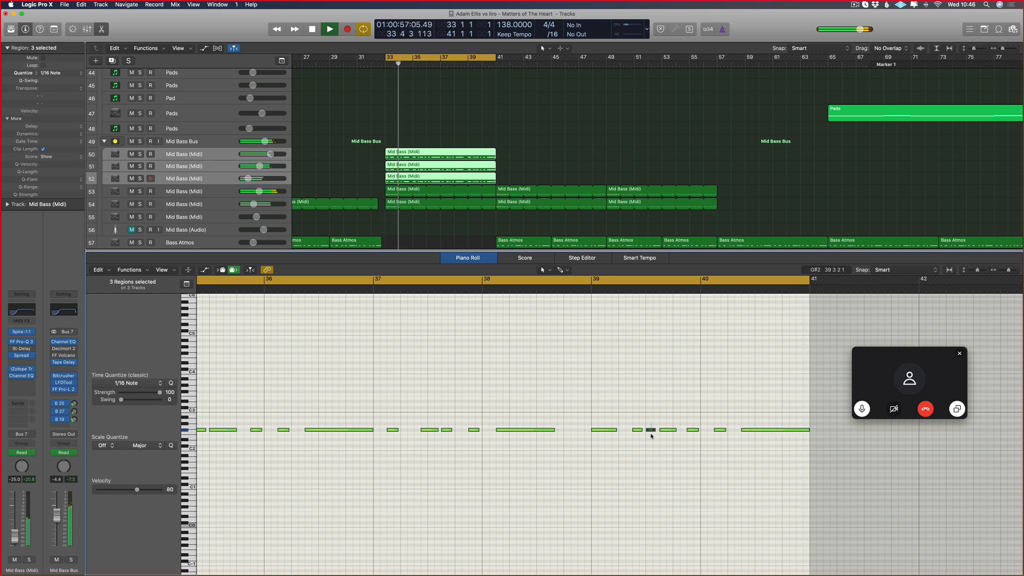
{"action": "left_click_drag", "start_coordinate": [638, 430], "coordinate": [671, 431]}
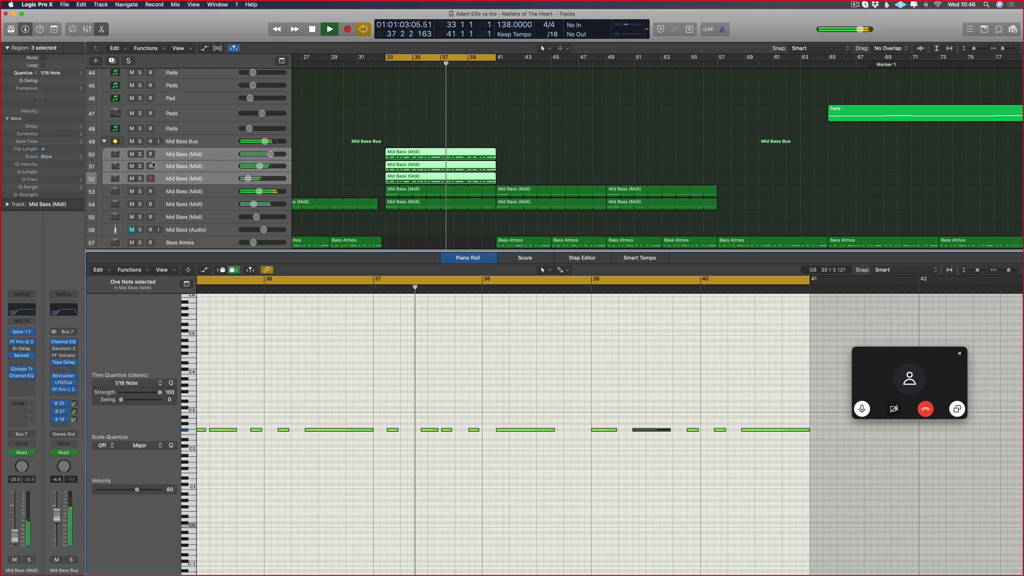
- Lower the three selected Mid Bass tracks together, bringing track 52 to -26.3 dB, and mute Mid Bass tracks 53 and 54
{"action": "left_click", "coordinate": [132, 154]}
{"action": "left_click", "coordinate": [132, 154]}
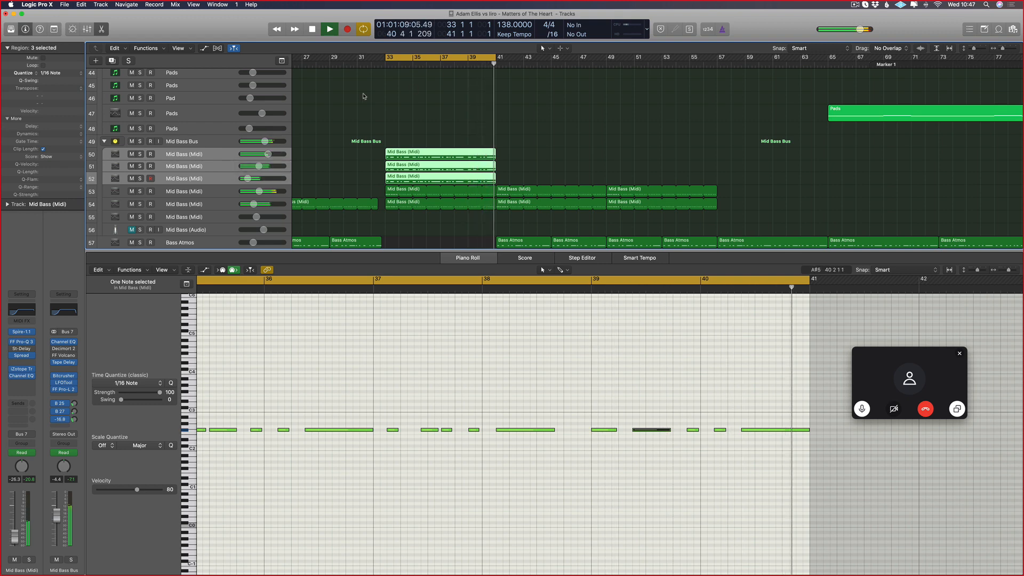
{"action": "left_click_drag", "start_coordinate": [130, 191], "coordinate": [130, 204]}
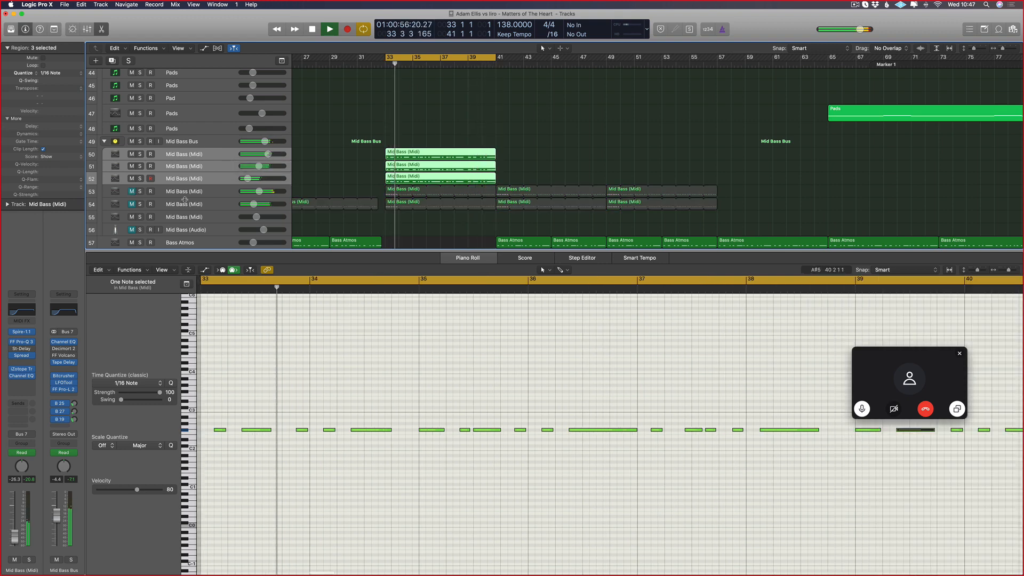
- Delete the two muted Sub Bass (Main) regions between bars 33 and 49 on track 60
{"action": "left_click", "coordinate": [338, 167]}
{"action": "scroll", "coordinate": [421, 224], "scroll_direction": "down", "scroll_amount": 5}
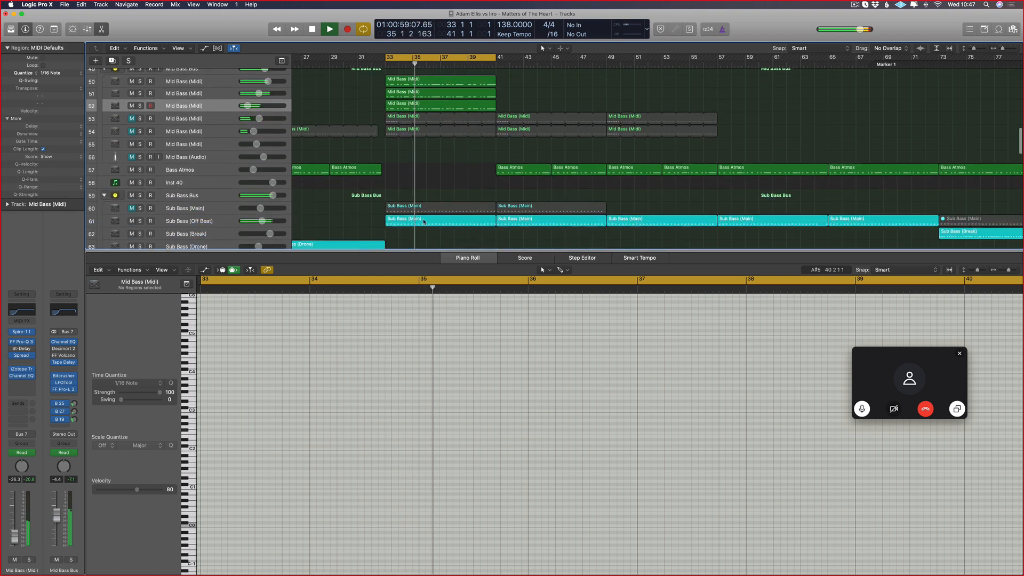
{"action": "left_click_drag", "start_coordinate": [655, 210], "coordinate": [488, 194]}
{"action": "key", "text": "Delete"}
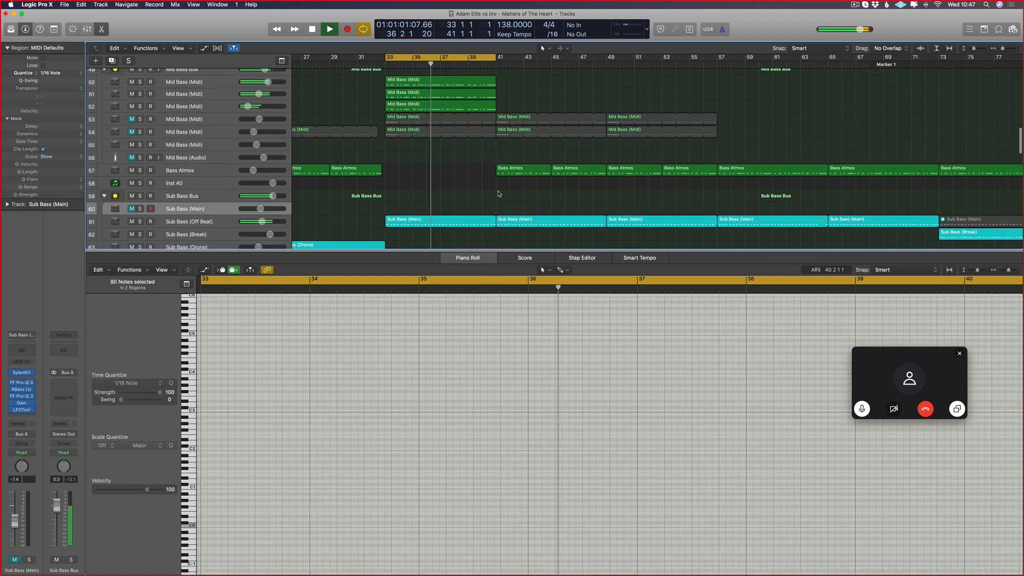
- In the three stacked Mid Bass regions, replace the two short notes around bar 40 with one longer note
{"action": "scroll", "coordinate": [402, 189], "scroll_direction": "up", "scroll_amount": 2}
{"action": "left_click_drag", "start_coordinate": [423, 87], "coordinate": [469, 133]}
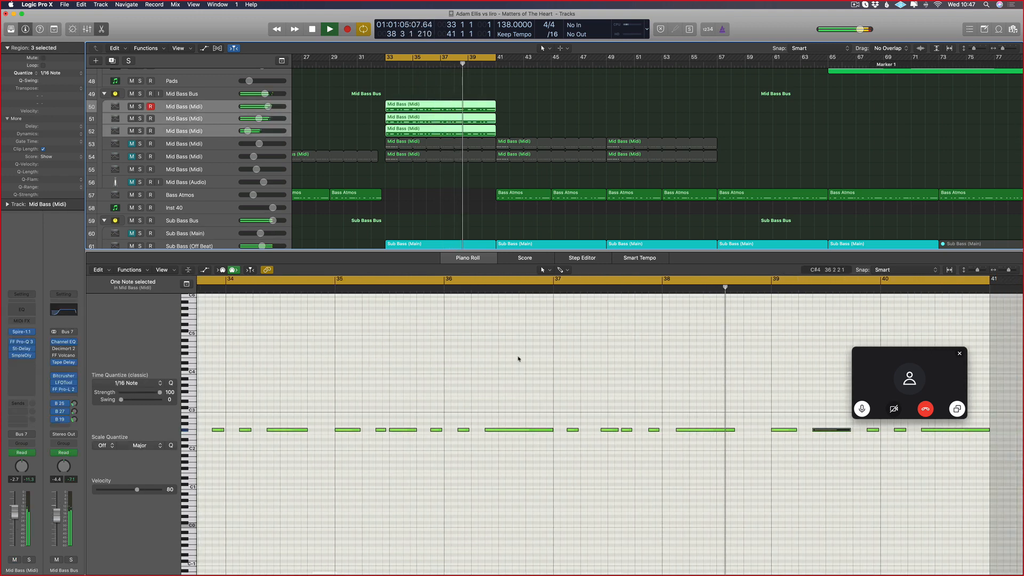
{"action": "scroll", "coordinate": [421, 362], "scroll_direction": "right", "scroll_amount": 7}
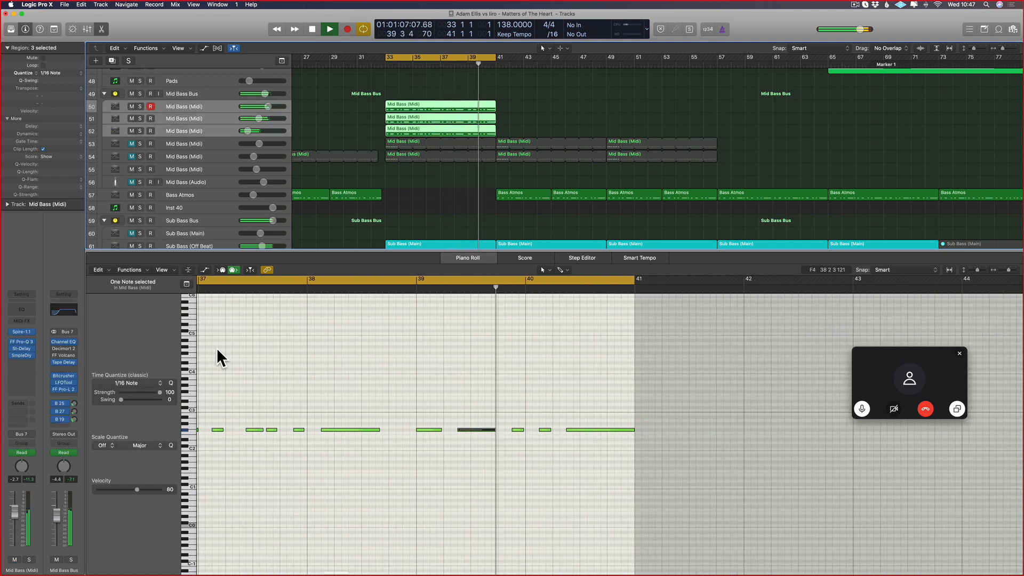
{"action": "key", "text": "Delete"}
{"action": "mouse_move", "coordinate": [558, 418]}
{"action": "left_mouse_down"}
{"action": "mouse_move", "coordinate": [531, 446]}
{"action": "mouse_move", "coordinate": [549, 430]}
{"action": "left_mouse_up"}
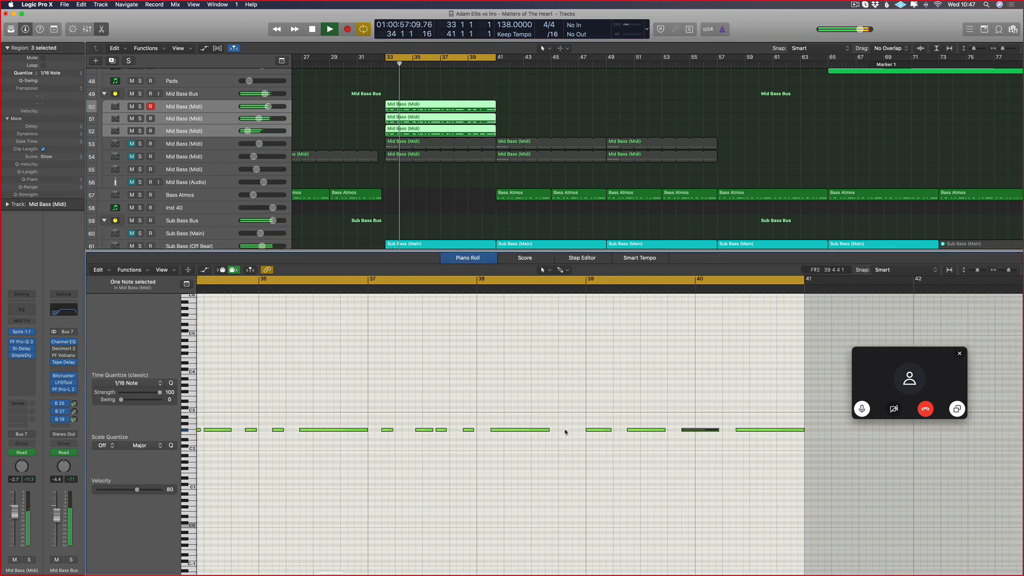
- Delete all notes from bar 39 to bar 41 in the three stacked Mid Bass regions
{"action": "scroll", "coordinate": [373, 496], "scroll_direction": "left", "scroll_amount": 5}
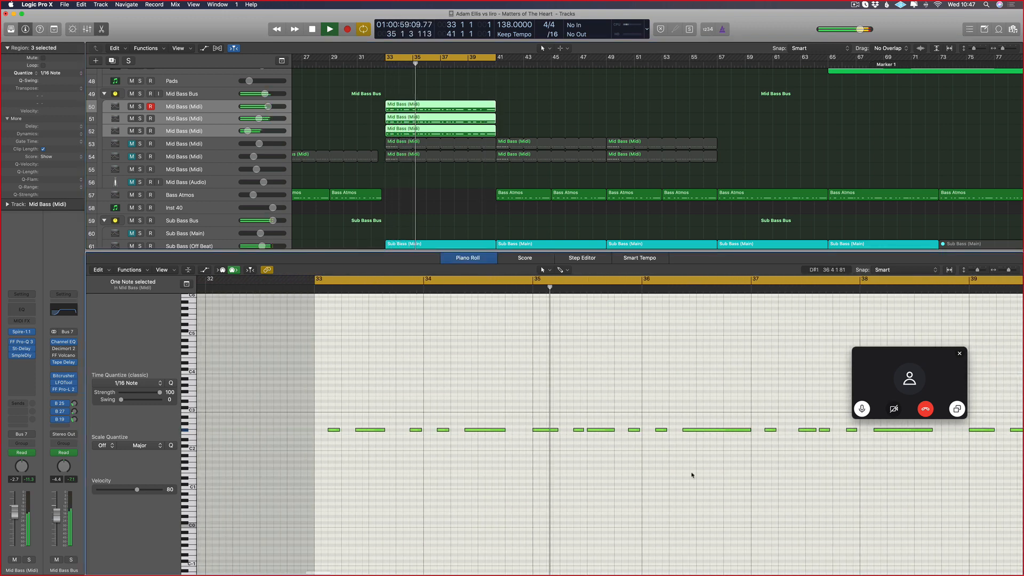
{"action": "scroll", "coordinate": [724, 525], "scroll_direction": "right", "scroll_amount": 1}
{"action": "scroll", "coordinate": [724, 525], "scroll_direction": "right", "scroll_amount": 3}
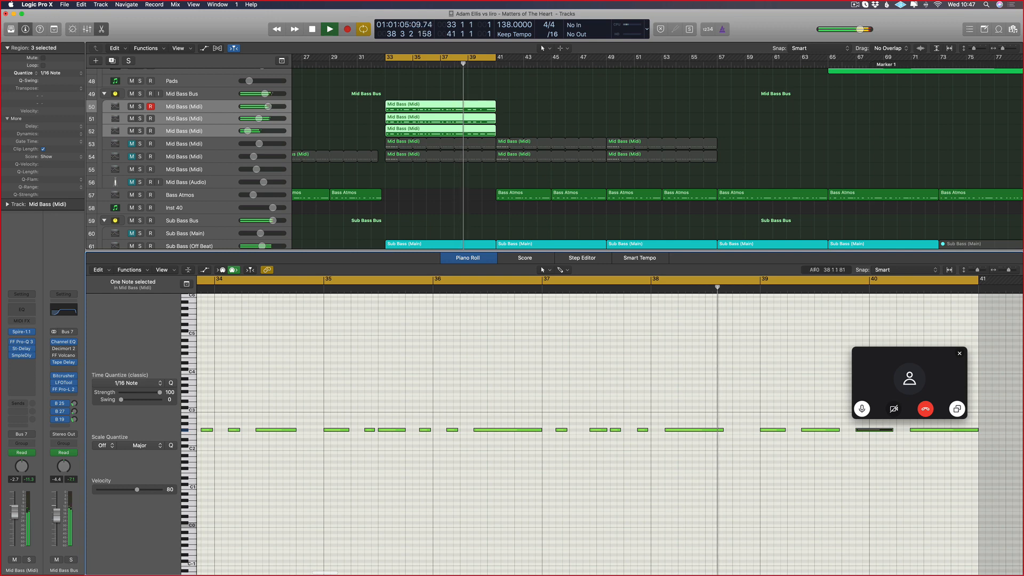
{"action": "scroll", "coordinate": [776, 481], "scroll_direction": "right", "scroll_amount": 4}
{"action": "scroll", "coordinate": [633, 451], "scroll_direction": "right", "scroll_amount": 3}
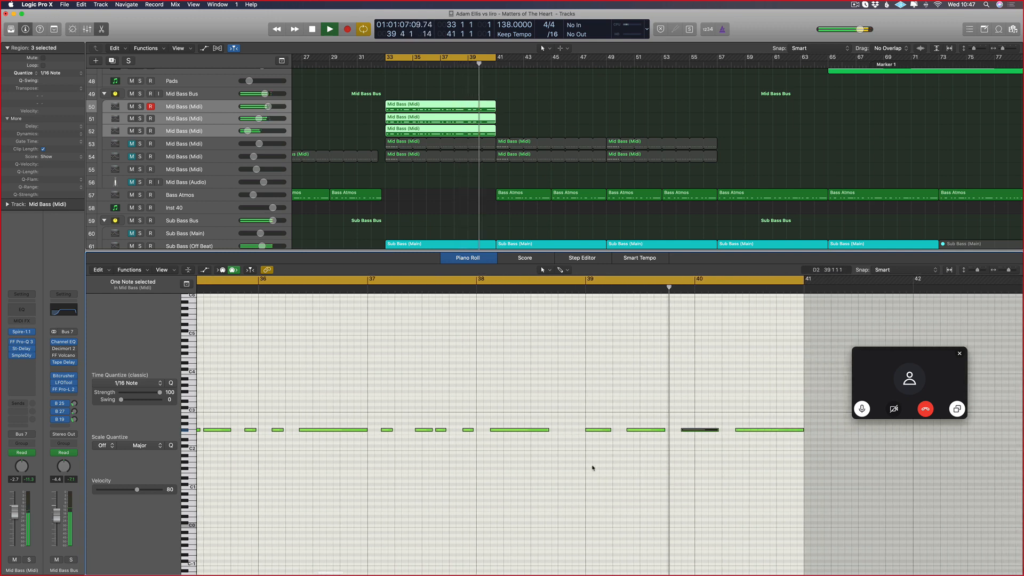
{"action": "left_click_drag", "start_coordinate": [779, 422], "coordinate": [582, 430]}
{"action": "key", "text": "Delete"}
- Copy the opening five-note pattern from bar 33 to bar 39 in the three Mid Bass regions
{"action": "scroll", "coordinate": [595, 429], "scroll_direction": "down", "scroll_amount": 5}
{"action": "scroll", "coordinate": [408, 432], "scroll_direction": "left", "scroll_amount": 5}
{"action": "scroll", "coordinate": [380, 434], "scroll_direction": "up", "scroll_amount": 3}
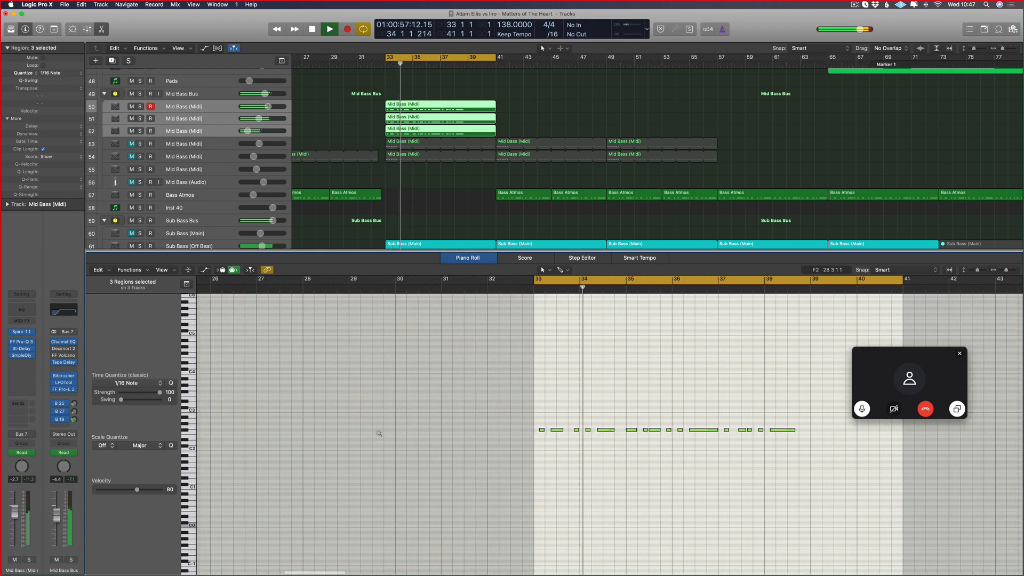
{"action": "scroll", "coordinate": [591, 428], "scroll_direction": "up", "scroll_amount": 2}
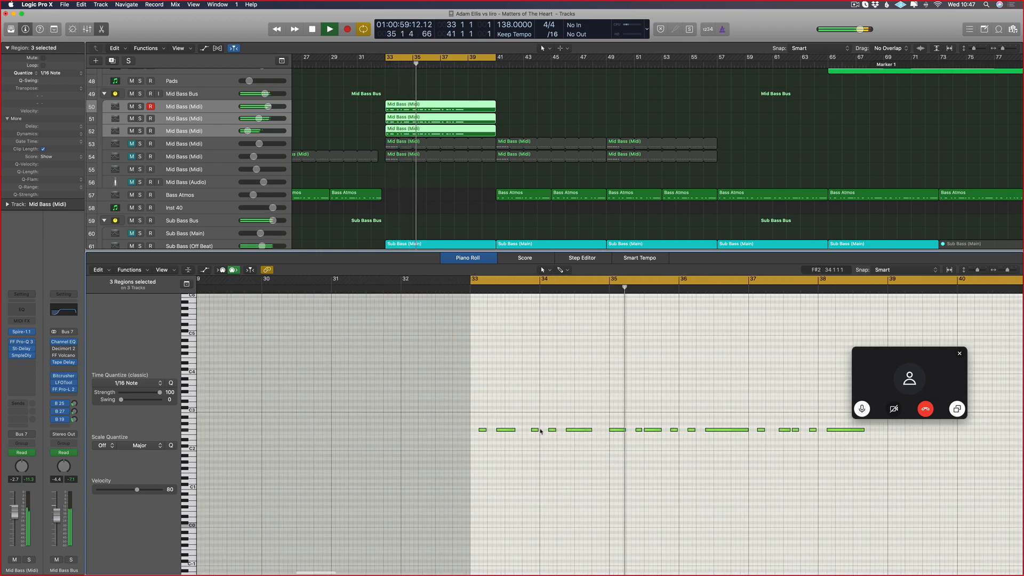
{"action": "left_click_drag", "start_coordinate": [540, 431], "coordinate": [898, 433]}
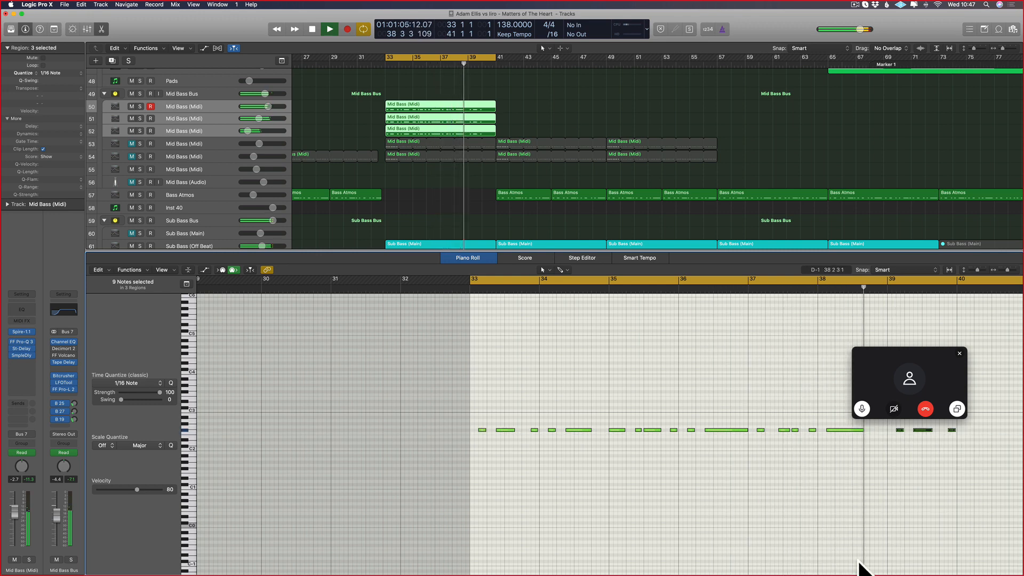
{"action": "scroll", "coordinate": [853, 494], "scroll_direction": "right", "scroll_amount": 3}
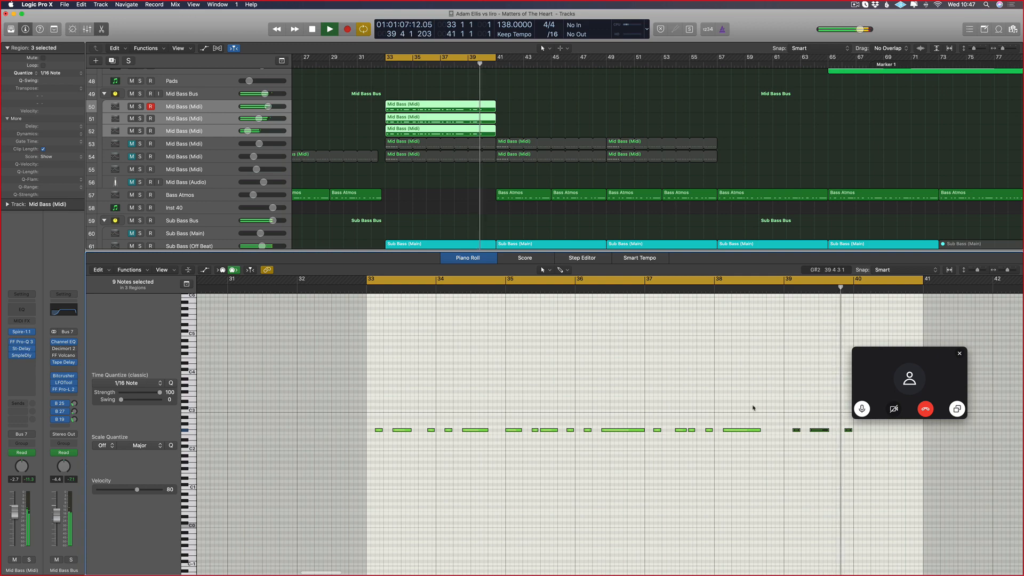
{"action": "scroll", "coordinate": [753, 408], "scroll_direction": "right", "scroll_amount": 3}
{"action": "left_click_drag", "start_coordinate": [400, 418], "coordinate": [768, 433]}
- Lengthen the long bar 38 note, start the first bar 39 note at the bar line, and extend the final note to bar 41
{"action": "left_click_drag", "start_coordinate": [659, 429], "coordinate": [672, 430]}
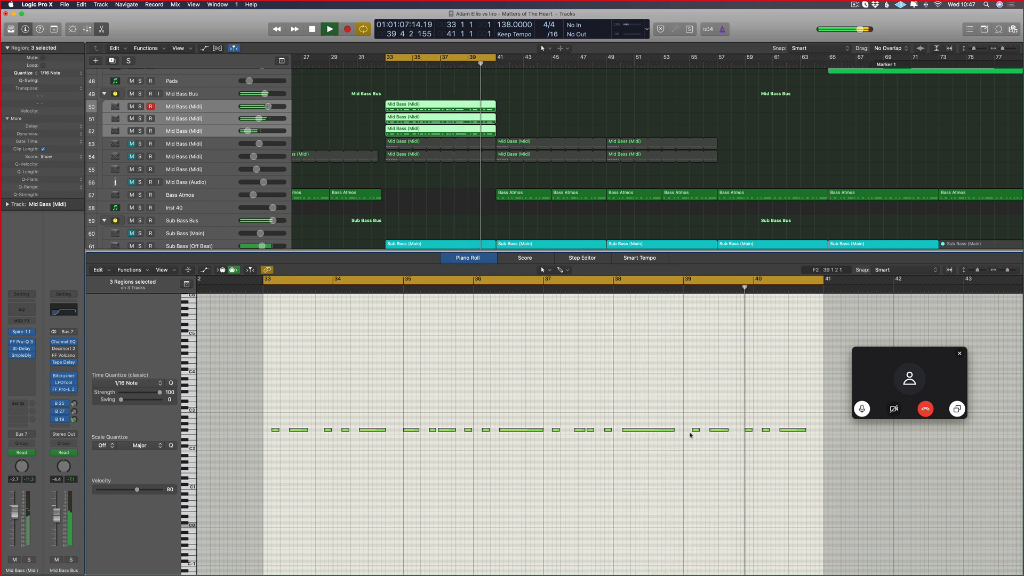
{"action": "left_click_drag", "start_coordinate": [692, 429], "coordinate": [684, 430]}
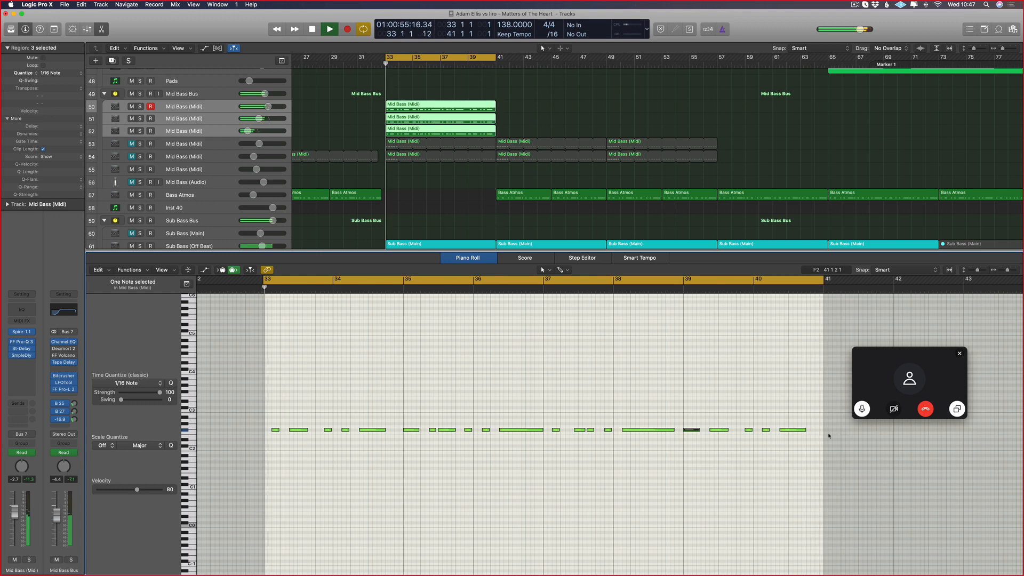
{"action": "left_click_drag", "start_coordinate": [805, 429], "coordinate": [823, 430]}
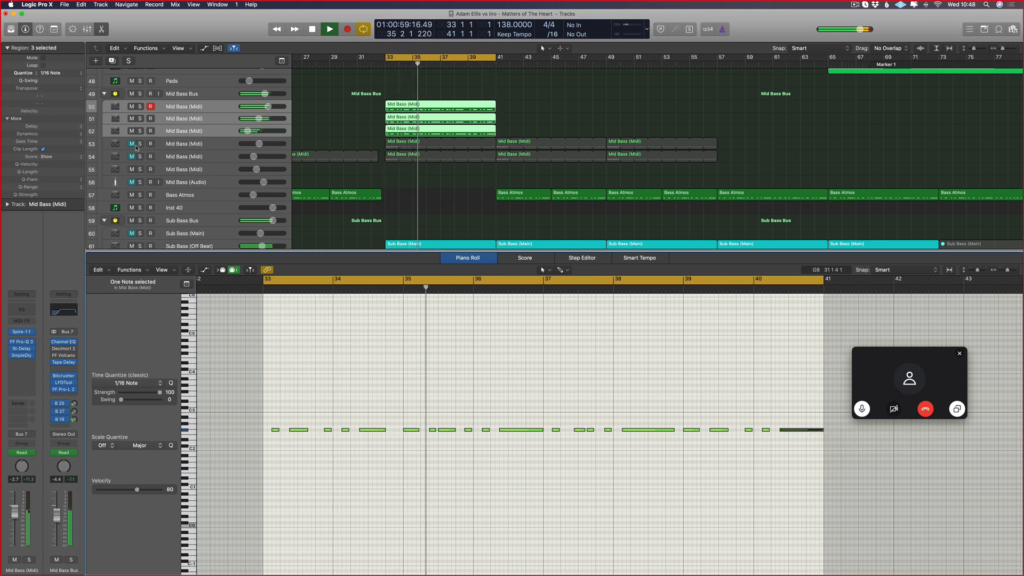
- Unmute Mid Bass tracks 53 and 54 to hear them against the three stacked regions, and mute both again
{"action": "left_click_drag", "start_coordinate": [133, 145], "coordinate": [155, 155]}
{"action": "left_click", "coordinate": [169, 158]}
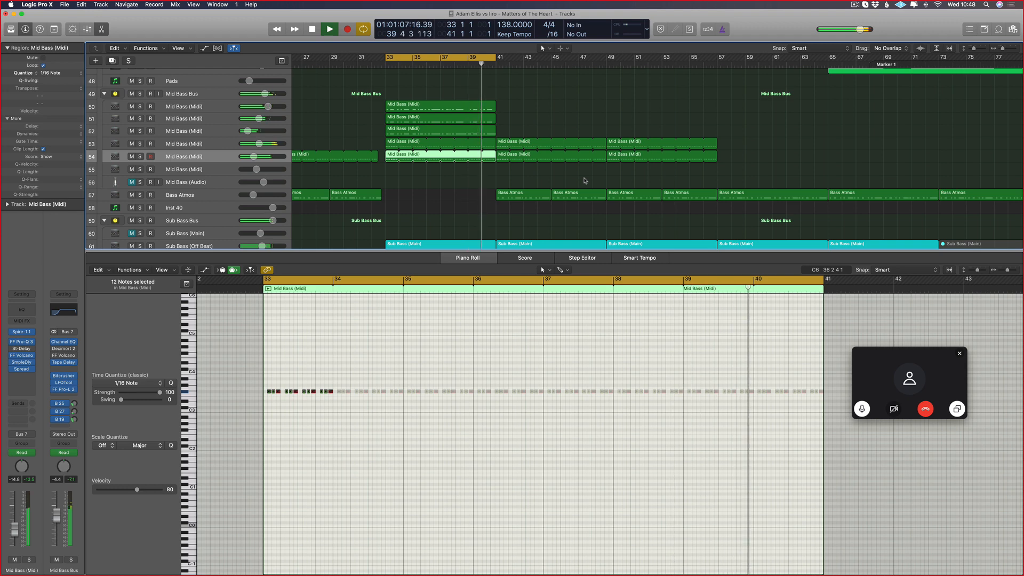
{"action": "left_click_drag", "start_coordinate": [425, 81], "coordinate": [411, 134]}
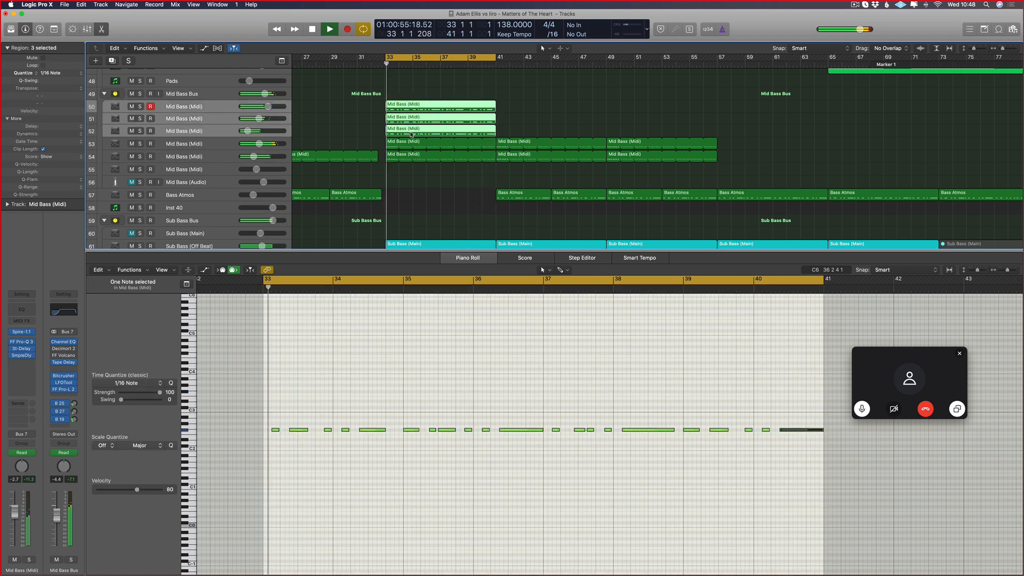
{"action": "left_click", "coordinate": [132, 156]}
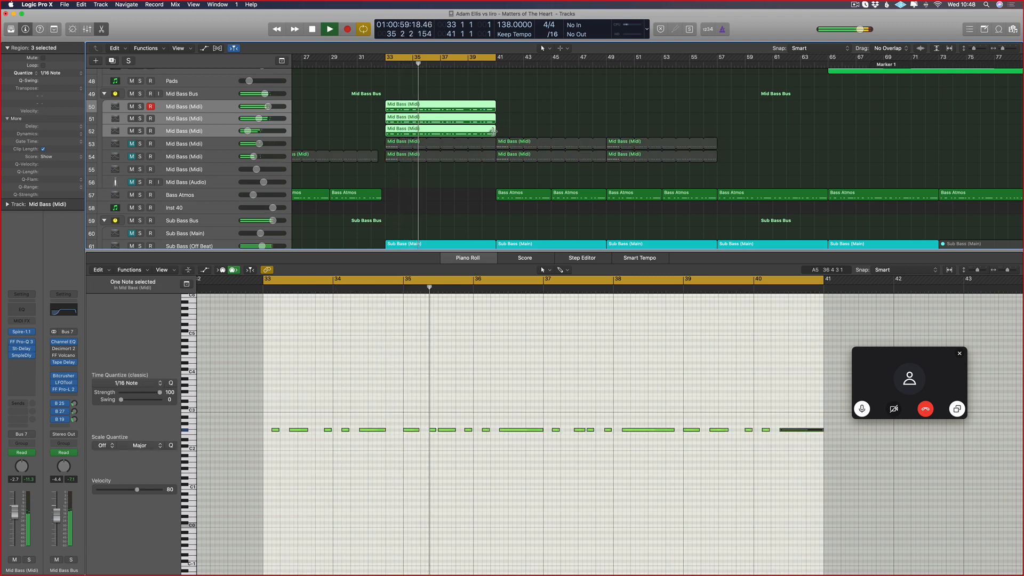
- Shorten the three stacked Mid Bass regions to end at bar 37 and duplicate them to fill bars 37 to 41
{"action": "mouse_move", "coordinate": [493, 130]}
{"action": "left_mouse_down"}
{"action": "mouse_move", "coordinate": [426, 129]}
{"action": "mouse_move", "coordinate": [485, 120]}
{"action": "left_mouse_up"}
{"action": "left_click", "coordinate": [520, 185]}
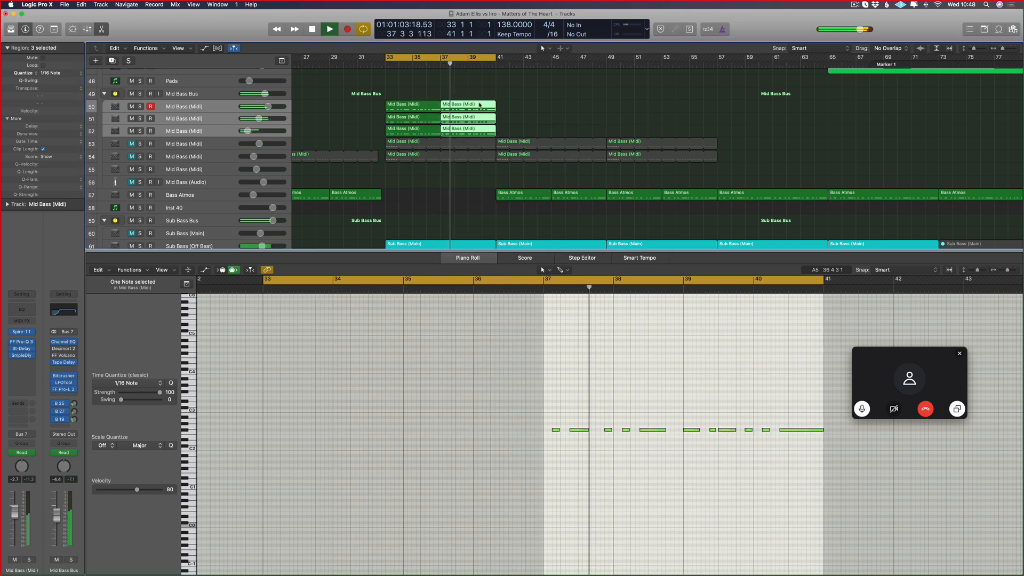
{"action": "left_click", "coordinate": [512, 122]}
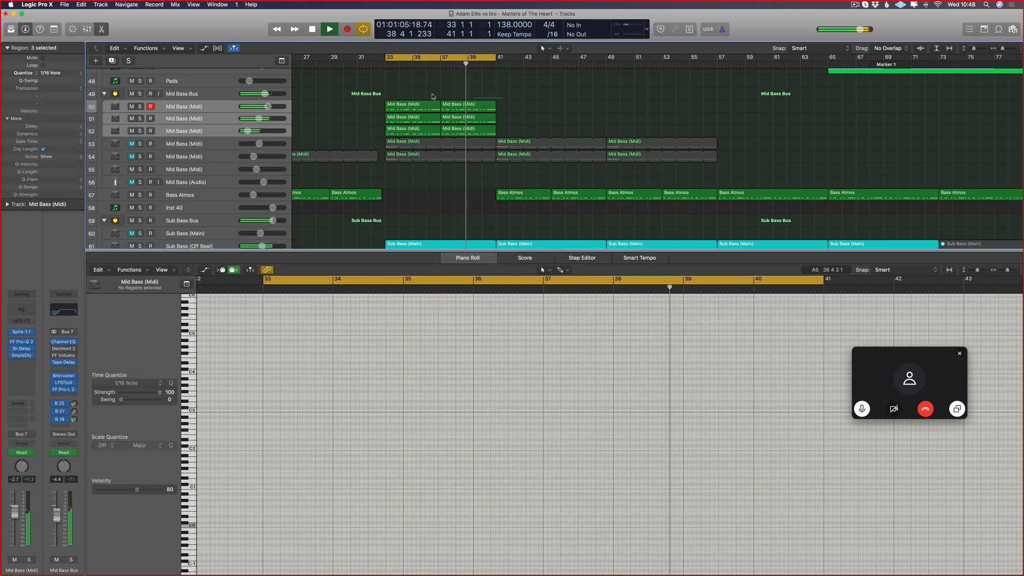
- Unmute Mid Bass tracks 53 and 54
{"action": "scroll", "coordinate": [487, 202], "scroll_direction": "down", "scroll_amount": 3}
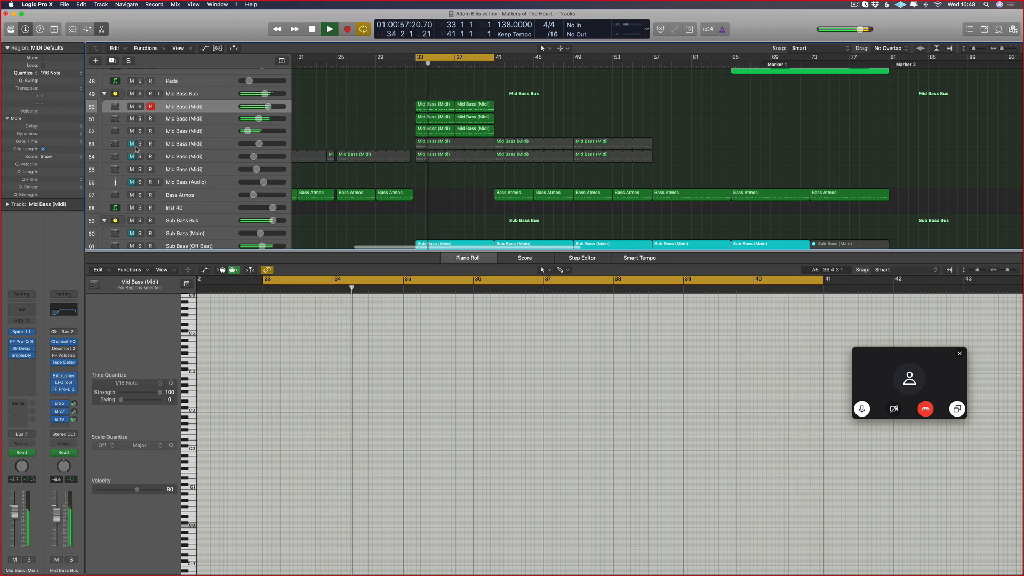
{"action": "left_click_drag", "start_coordinate": [133, 144], "coordinate": [133, 157]}
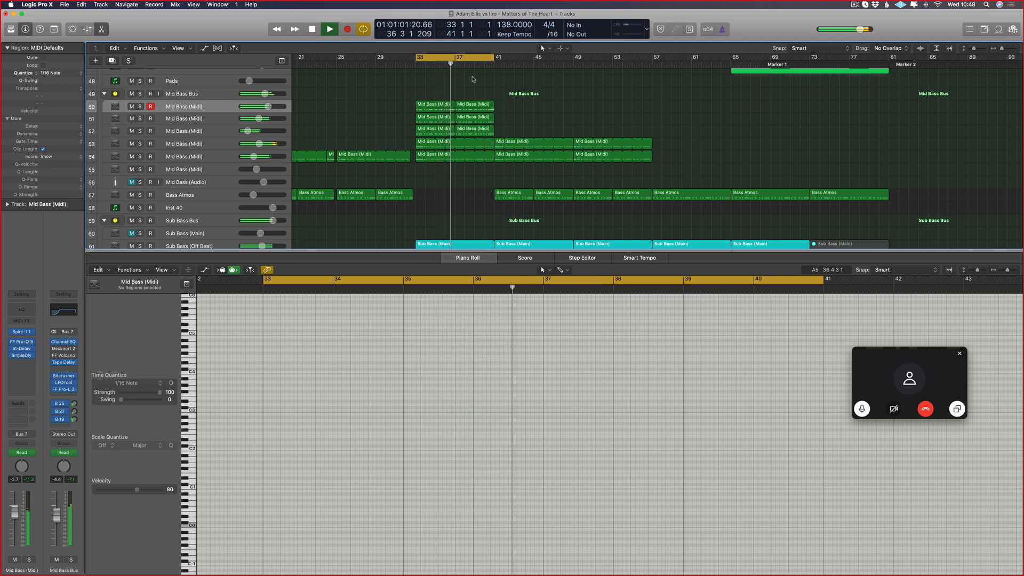
- Copy the two track 50 Mid Bass regions from bar 33 to bar 1 without copying the automation data
{"action": "scroll", "coordinate": [417, 130], "scroll_direction": "left", "scroll_amount": 5}
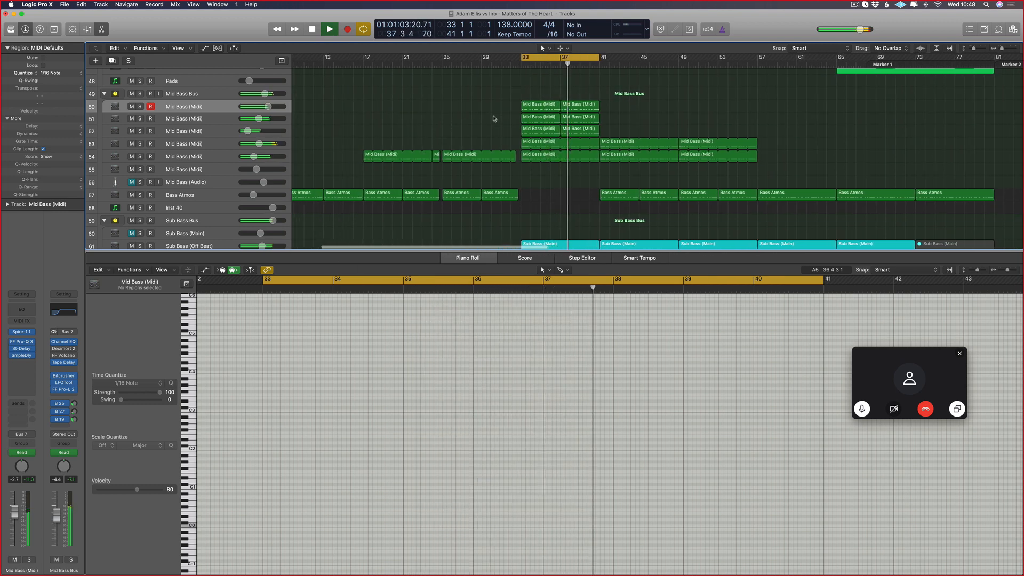
{"action": "scroll", "coordinate": [472, 123], "scroll_direction": "left", "scroll_amount": 5}
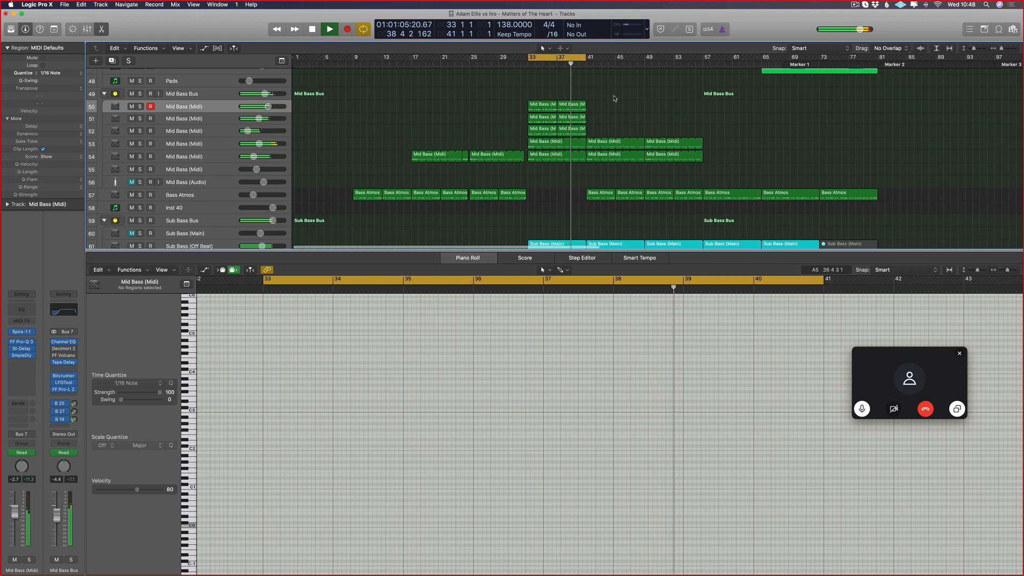
{"action": "left_click_drag", "start_coordinate": [615, 98], "coordinate": [305, 115]}
{"action": "left_click", "coordinate": [531, 186]}
{"action": "left_click", "coordinate": [528, 187]}
- Hide the lower editor area to enlarge the arrangement, and stop playback
{"action": "key", "text": "x"}
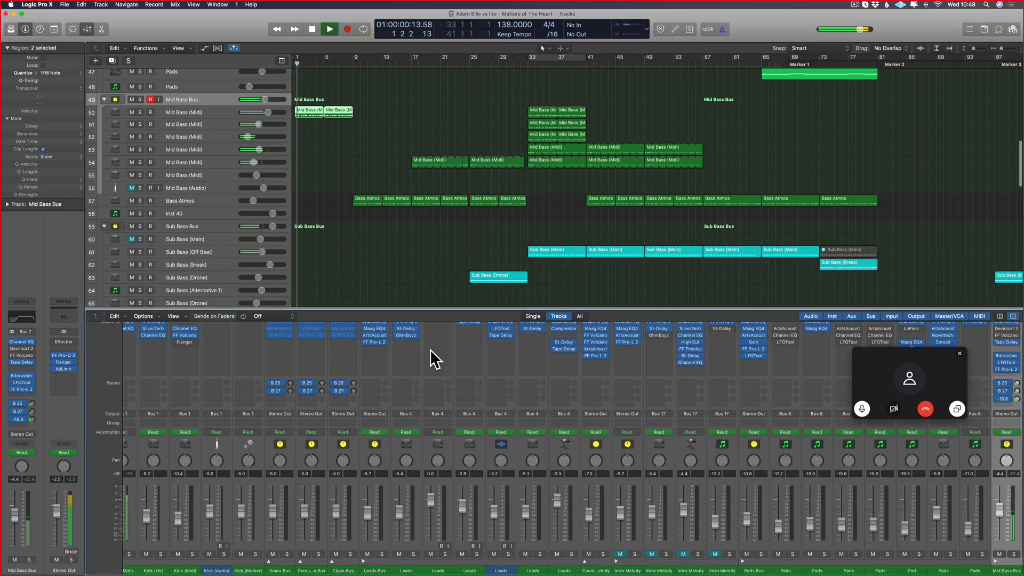
{"action": "key", "text": "p"}
{"action": "key", "text": "space"}
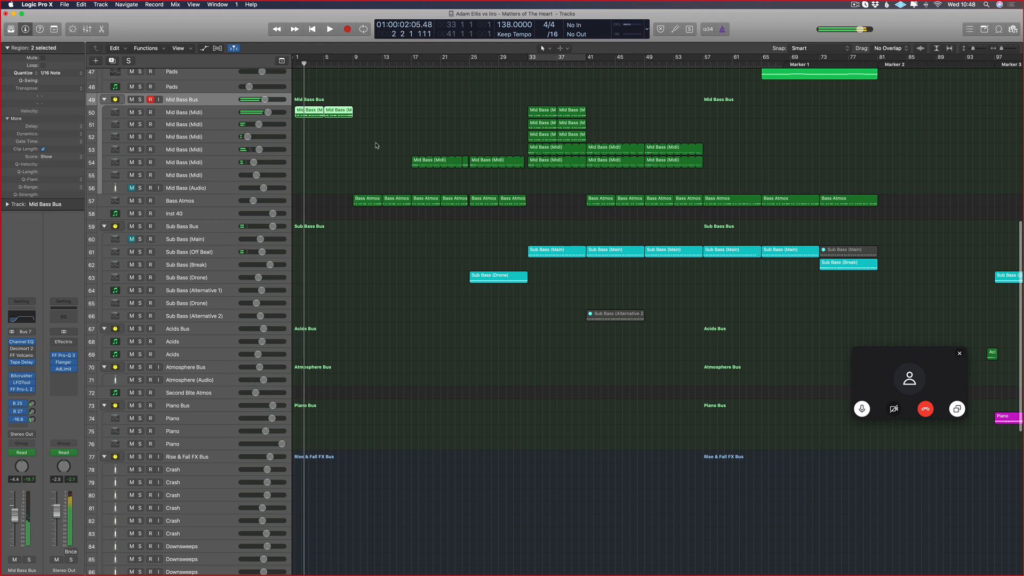
- Repeat the two opening Mid Bass regions on track 50 from bar 9 up to bar 33, leaving out the automation data
{"action": "scroll", "coordinate": [374, 155], "scroll_direction": "up", "scroll_amount": 3}
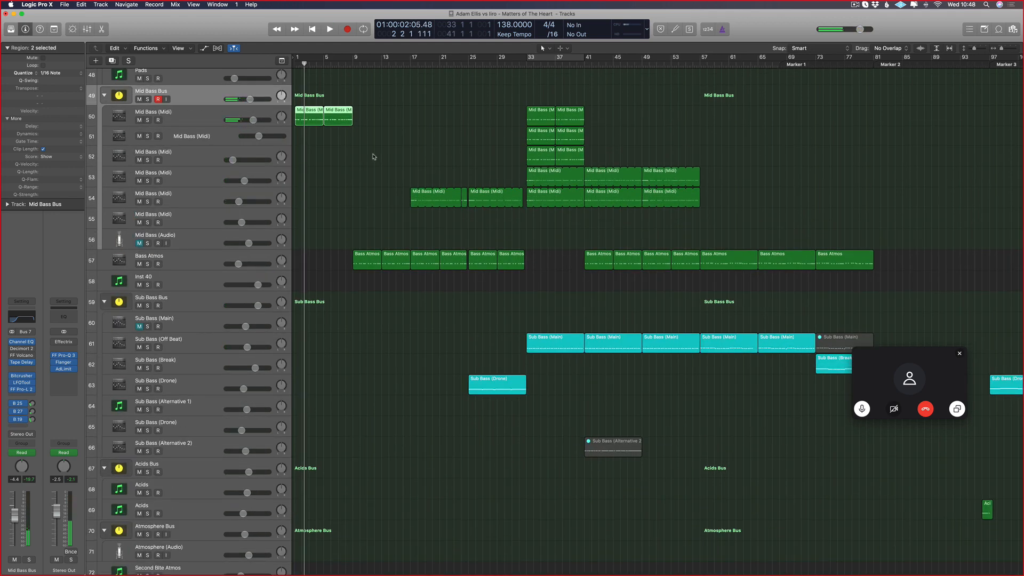
{"action": "scroll", "coordinate": [376, 170], "scroll_direction": "up", "scroll_amount": 2}
{"action": "left_click_drag", "start_coordinate": [323, 151], "coordinate": [380, 150]}
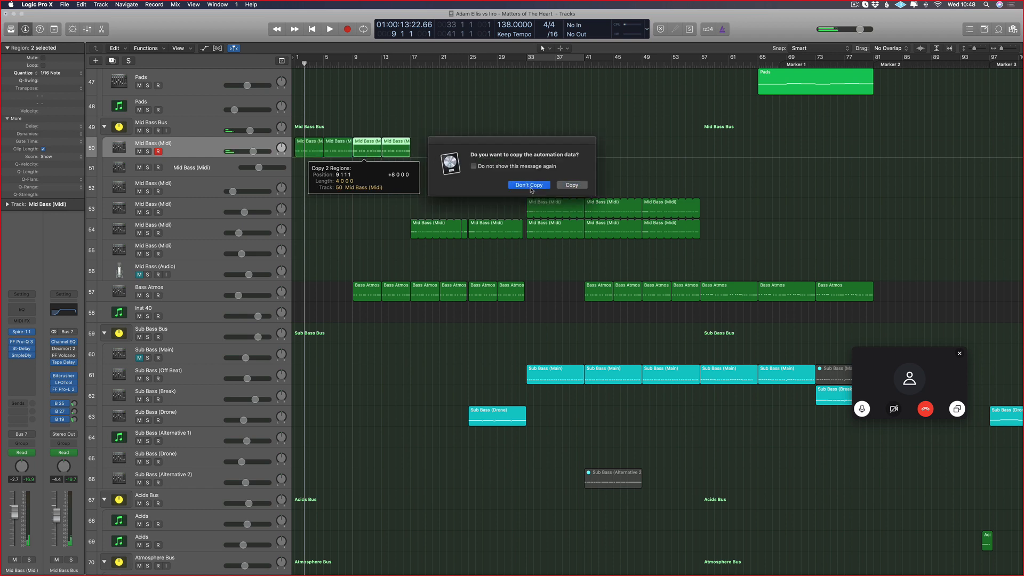
{"action": "left_click", "coordinate": [530, 187]}
{"action": "left_click_drag", "start_coordinate": [475, 164], "coordinate": [426, 152]}
{"action": "left_click", "coordinate": [529, 185]}
{"action": "left_click", "coordinate": [539, 186]}
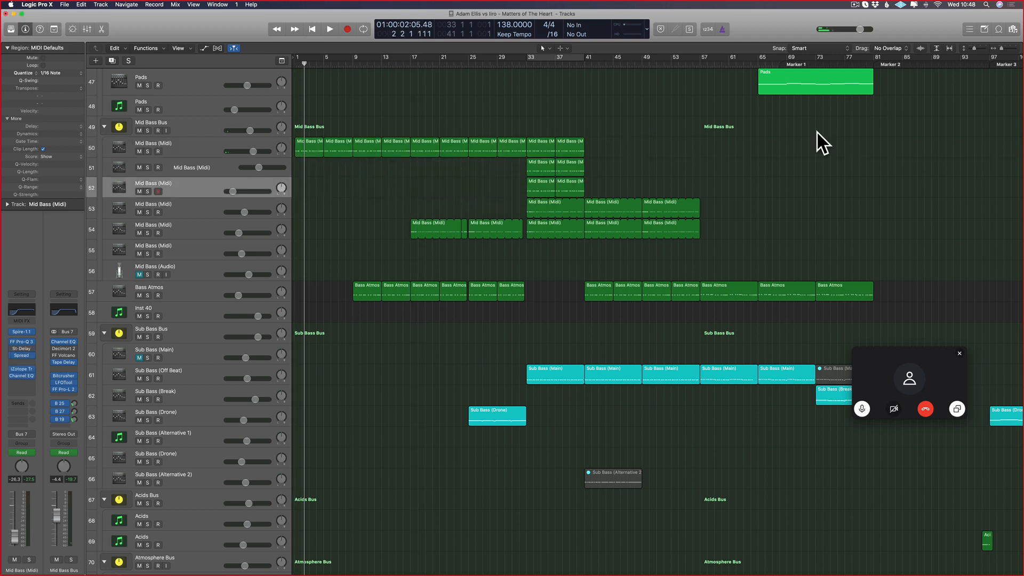
- Delete the four Mid Bass regions on tracks 51 and 52 from bar 33, keeping the automation data, and start playback
{"action": "left_click_drag", "start_coordinate": [553, 185], "coordinate": [553, 184]}
{"action": "key", "text": "Delete"}
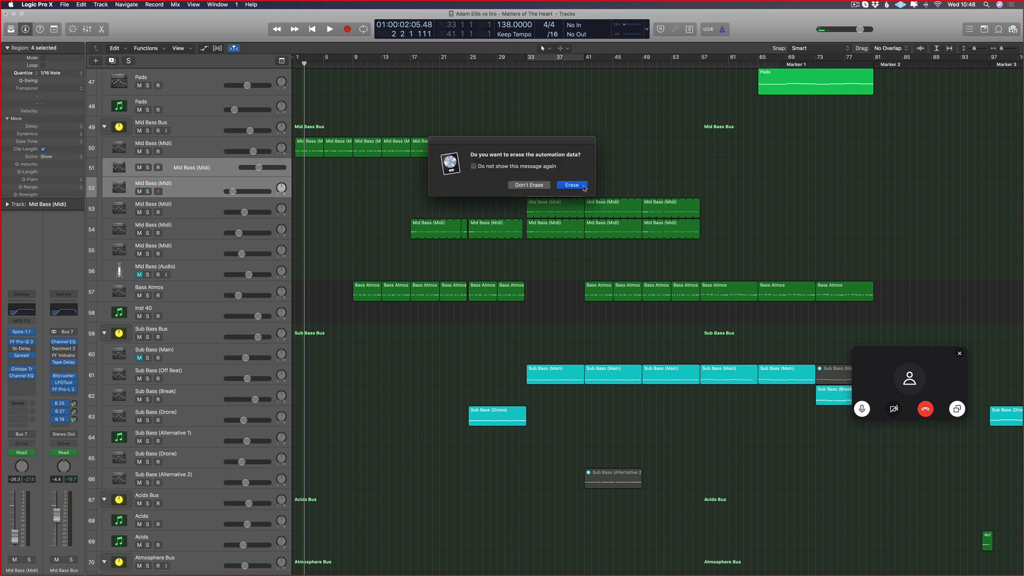
{"action": "left_click", "coordinate": [534, 185]}
{"action": "key", "text": "space"}
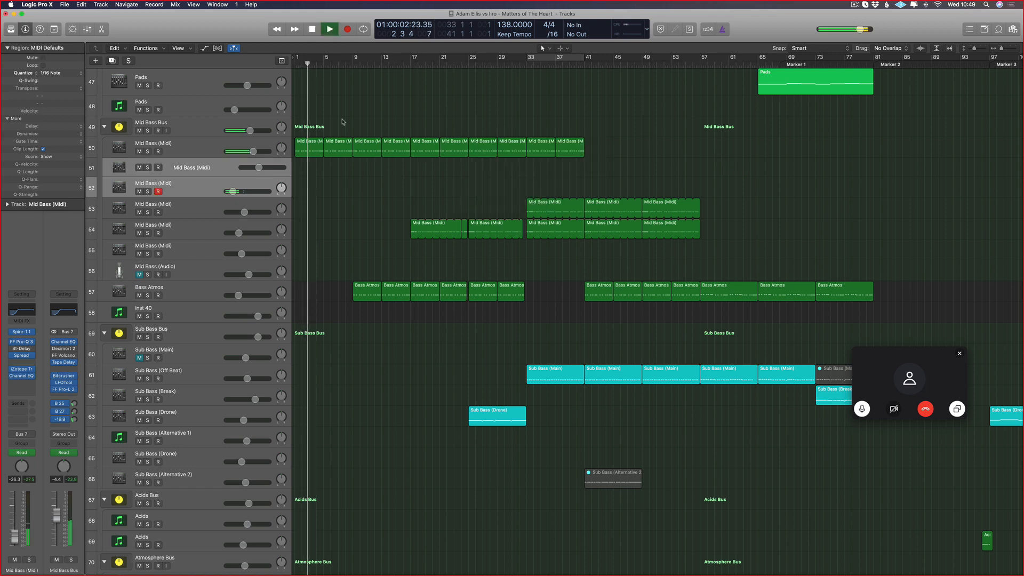
- Stop playback and repeat the last two Mid Bass regions on track 50 at bar 41, leaving out the automation data
{"action": "key", "text": "super+Left"}
{"action": "key", "text": "space"}
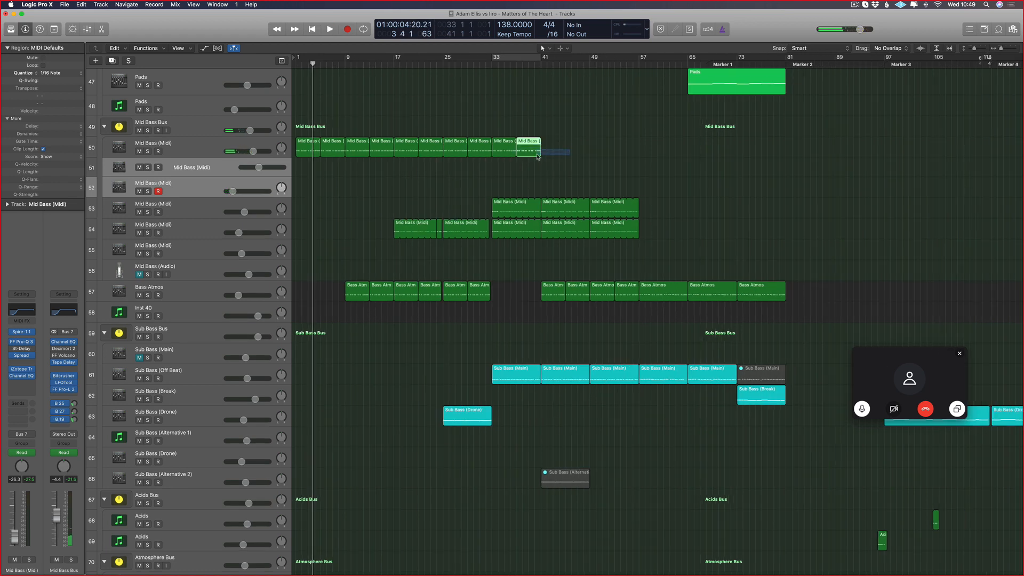
{"action": "left_click_drag", "start_coordinate": [537, 154], "coordinate": [297, 160]}
{"action": "left_click", "coordinate": [537, 185]}
{"action": "key", "text": "super+Left"}
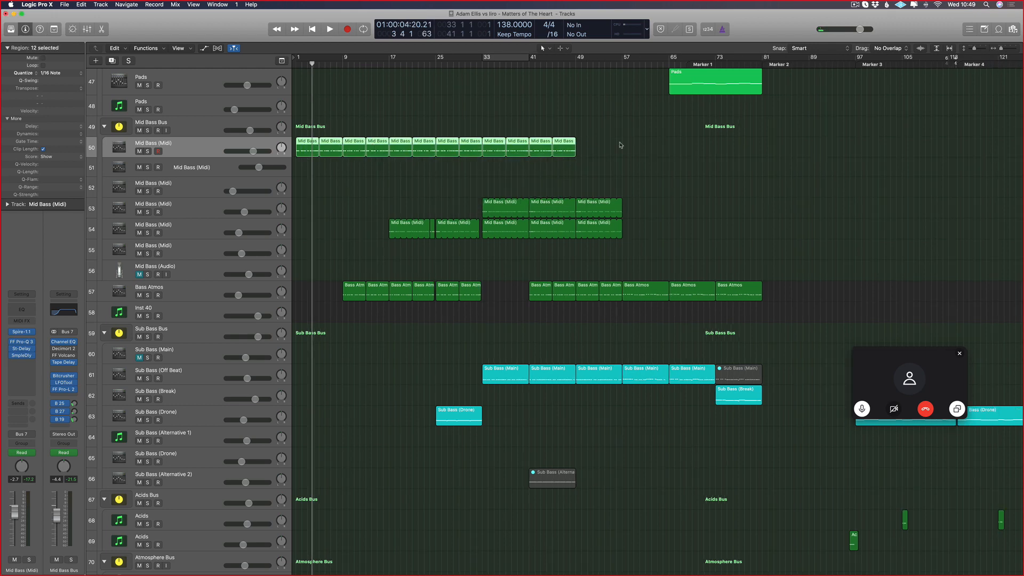
- Repeat the last two track 50 Mid Bass regions at bar 49 without the automation data, and play from about bar 48
{"action": "left_click_drag", "start_coordinate": [635, 142], "coordinate": [586, 148]}
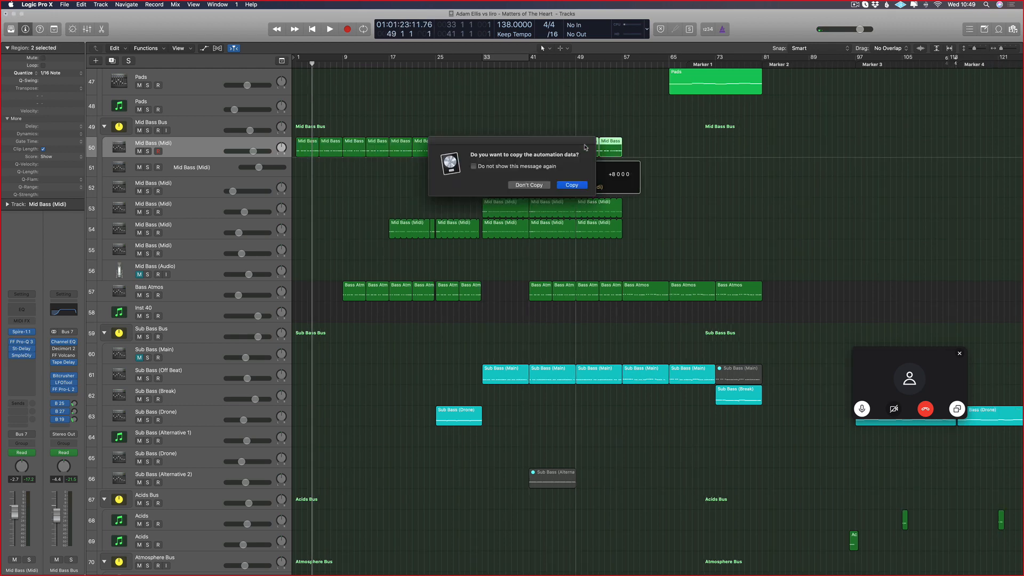
{"action": "left_click", "coordinate": [520, 186]}
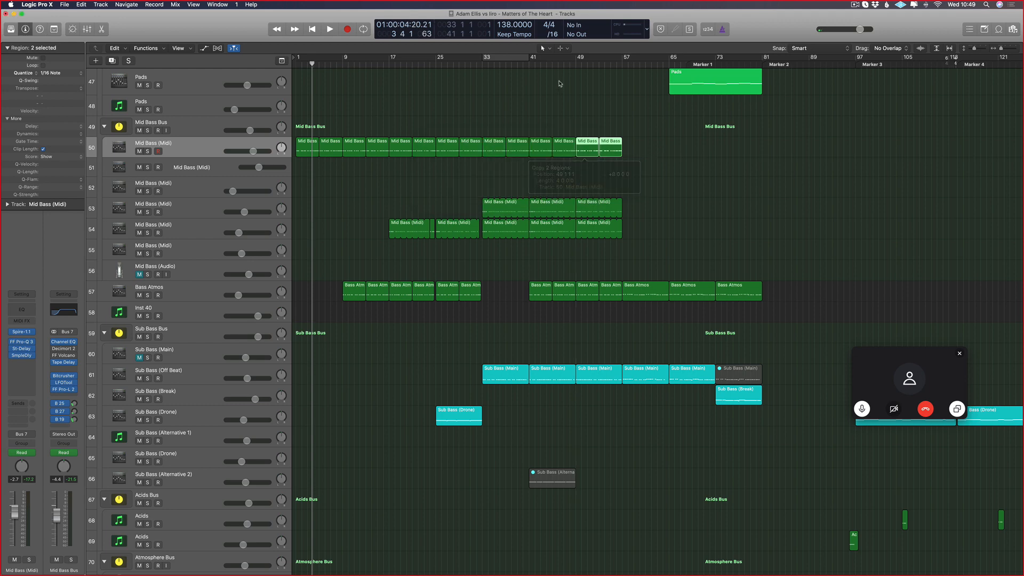
{"action": "left_click", "coordinate": [570, 63]}
{"action": "key", "text": "space"}
- Show the Mid Bass regions at bar 49 together with the Bass Atmos regions below them in the Piano Roll
{"action": "scroll", "coordinate": [572, 136], "scroll_direction": "right", "scroll_amount": 2}
{"action": "scroll", "coordinate": [565, 141], "scroll_direction": "up", "scroll_amount": 3}
{"action": "scroll", "coordinate": [564, 140], "scroll_direction": "up", "scroll_amount": 5}
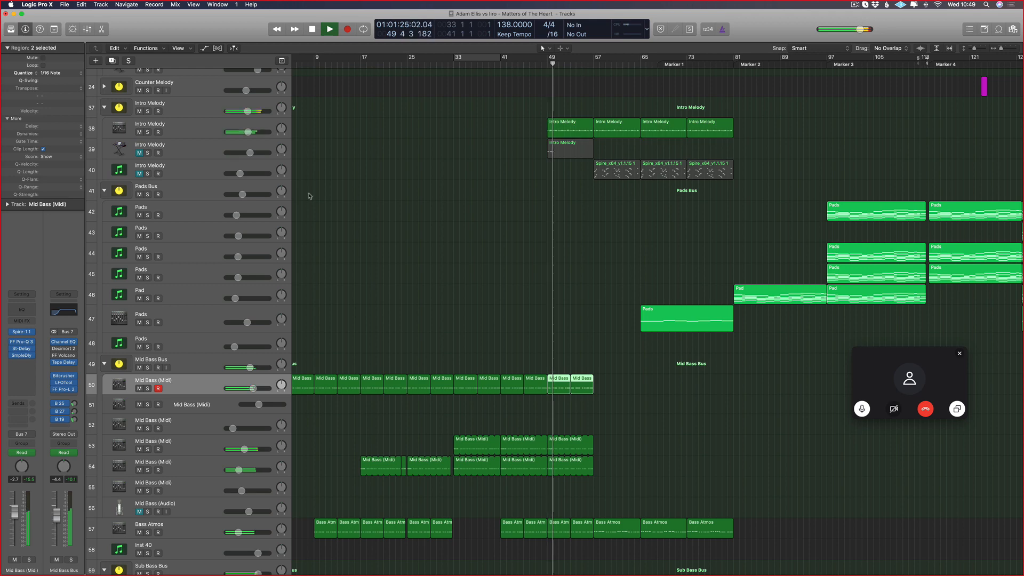
{"action": "left_click_drag", "start_coordinate": [620, 376], "coordinate": [558, 413]}
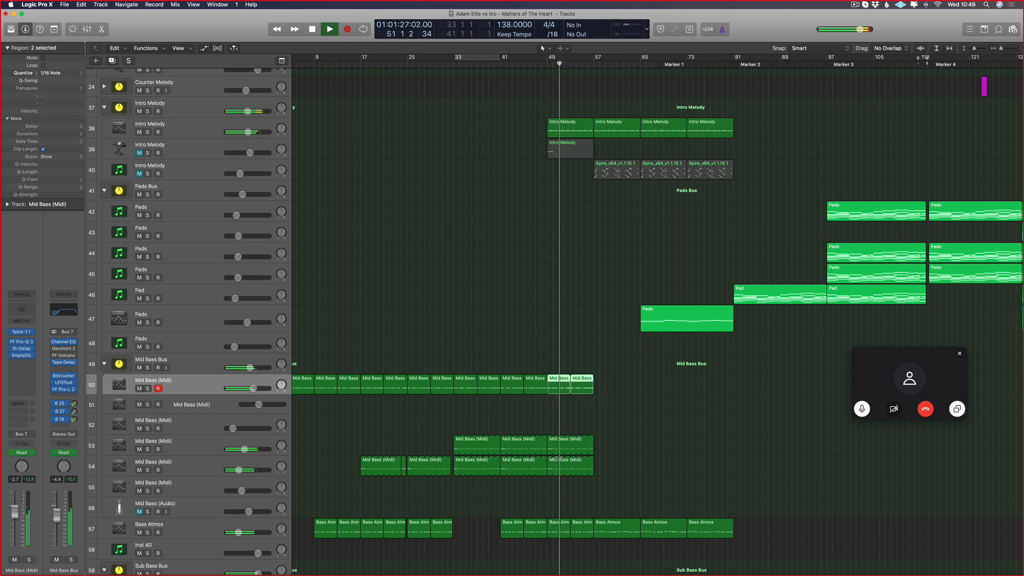
{"action": "left_click", "coordinate": [558, 531], "text": "shift"}
{"action": "left_click", "coordinate": [582, 534], "text": "shift"}
{"action": "key", "text": "p"}
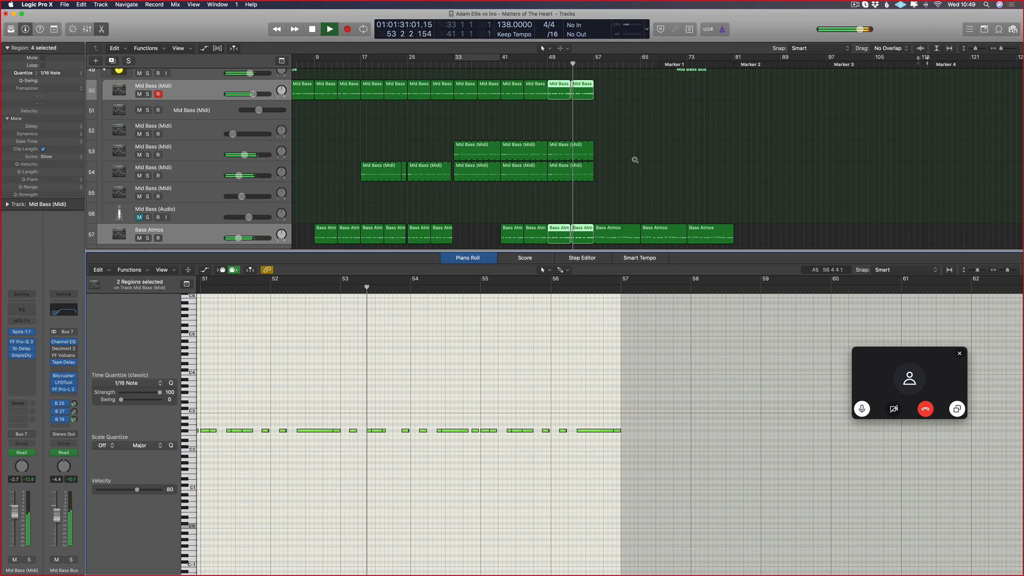
- Repeat the two track 50 Mid Bass regions from bar 49 at bar 57, leaving out the automation data
{"action": "scroll", "coordinate": [628, 149], "scroll_direction": "up", "scroll_amount": 5}
{"action": "left_click_drag", "start_coordinate": [620, 134], "coordinate": [558, 144]}
{"action": "left_click_drag", "start_coordinate": [565, 144], "coordinate": [613, 158]}
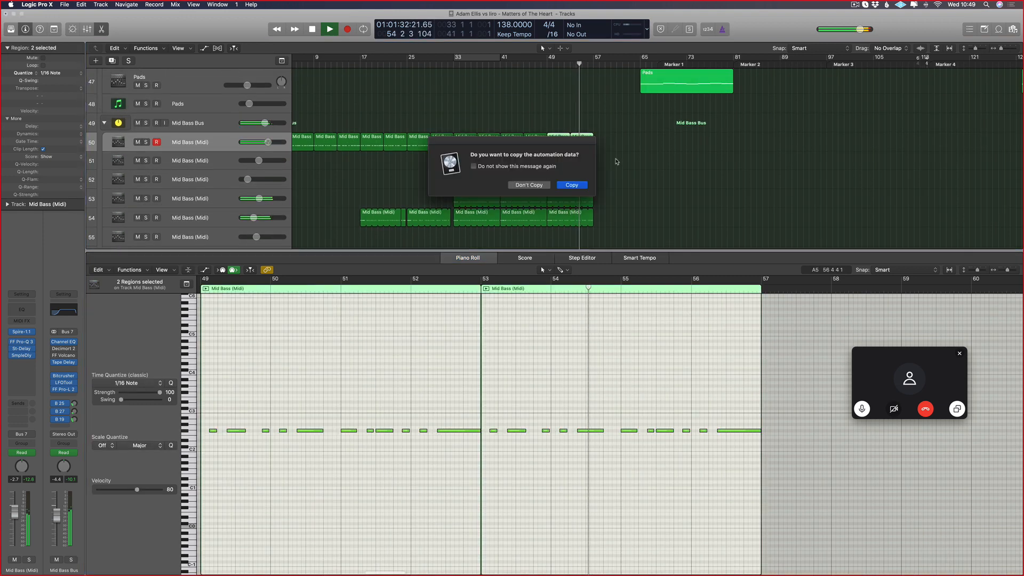
{"action": "left_click", "coordinate": [535, 184]}
- Raise the opening notes of the Mid Bass regions at bars 57 and 61 to the pitch of the Bass Atmos notes
{"action": "left_click_drag", "start_coordinate": [693, 138], "coordinate": [610, 145]}
{"action": "scroll", "coordinate": [611, 146], "scroll_direction": "up", "scroll_amount": 2}
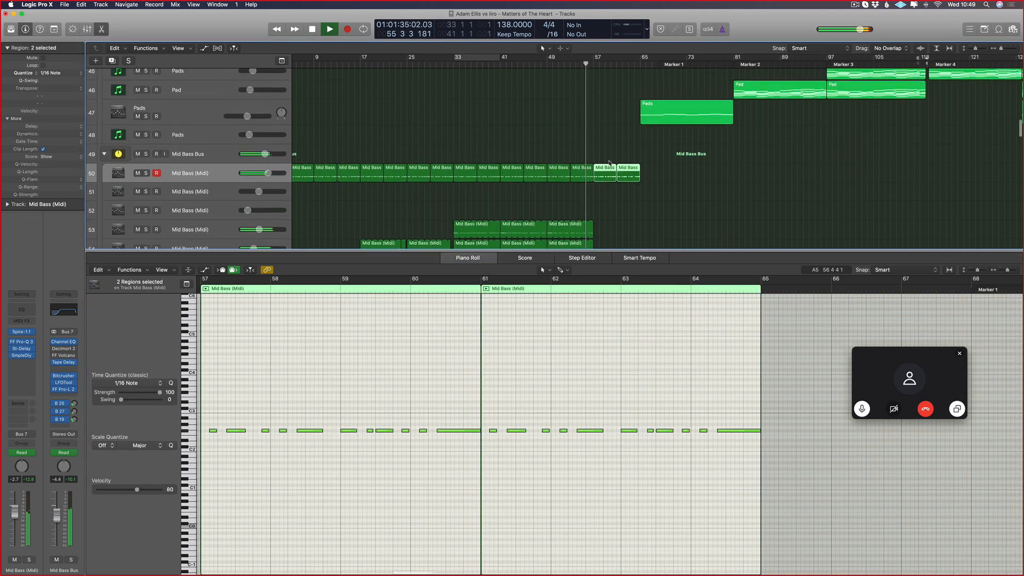
{"action": "scroll", "coordinate": [611, 150], "scroll_direction": "down", "scroll_amount": 7}
{"action": "left_click", "coordinate": [612, 159], "text": "shift"}
{"action": "scroll", "coordinate": [386, 440], "scroll_direction": "down", "scroll_amount": 3}
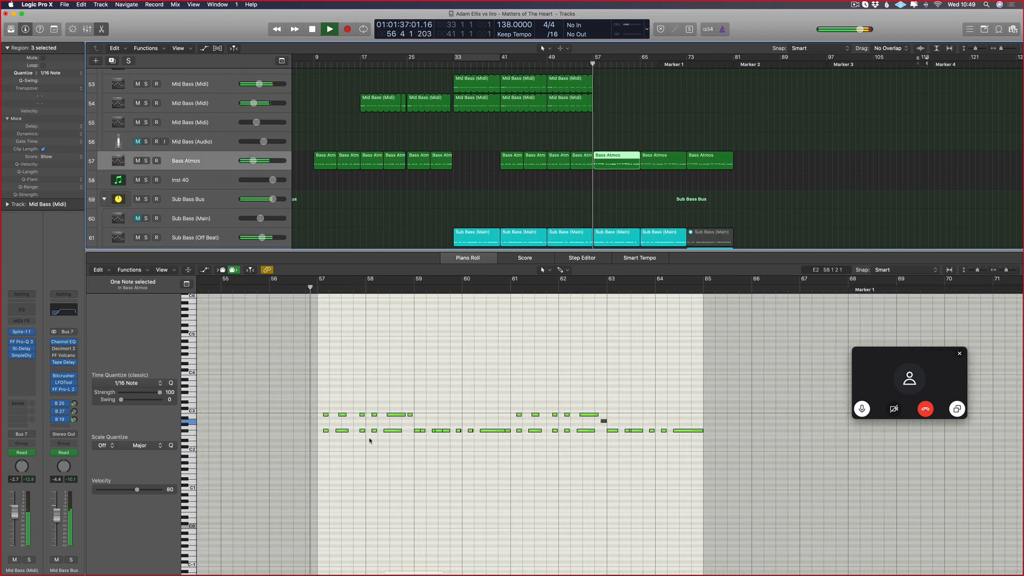
{"action": "left_click_drag", "start_coordinate": [426, 413], "coordinate": [326, 418]}
{"action": "key", "text": "space"}
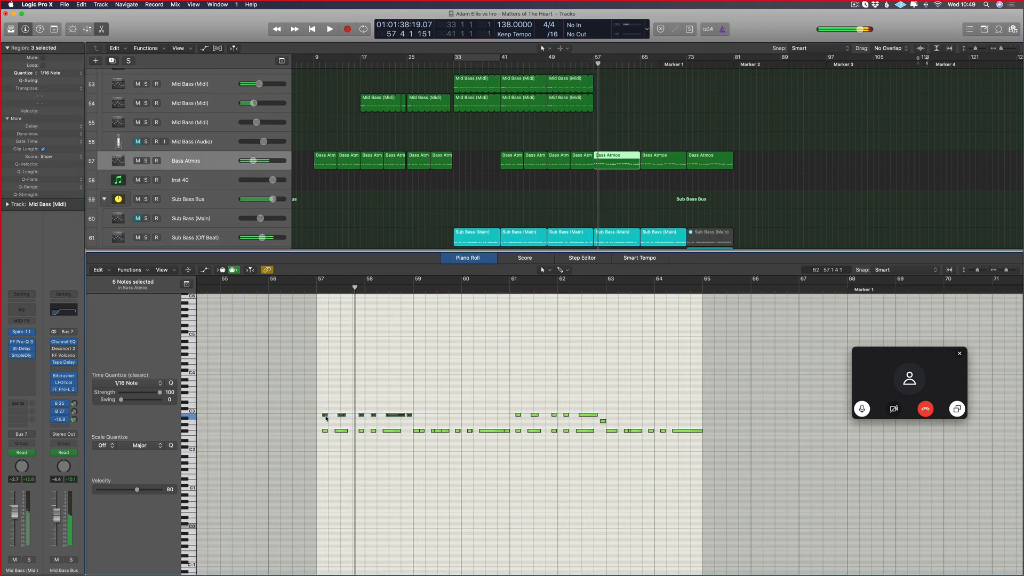
{"action": "left_click", "coordinate": [321, 428]}
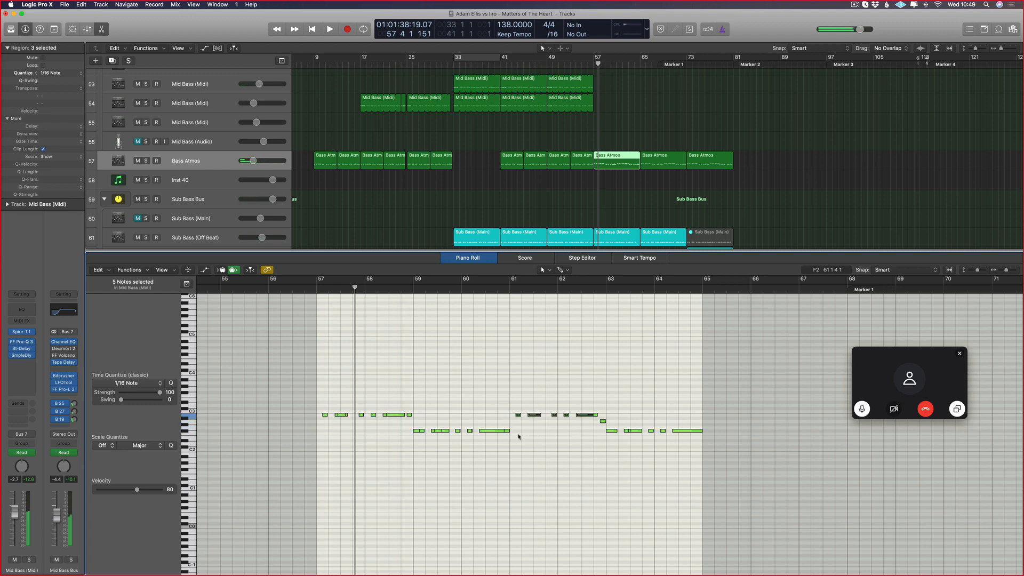
- Play the changed part, repeat the two Mid Bass regions from bar 57 at bar 65 with their automation data, and stop playback
{"action": "key", "text": "space"}
{"action": "scroll", "coordinate": [643, 137], "scroll_direction": "right", "scroll_amount": 3}
{"action": "left_click", "coordinate": [621, 138]}
{"action": "left_click", "coordinate": [587, 157]}
{"action": "scroll", "coordinate": [587, 156], "scroll_direction": "up", "scroll_amount": 4}
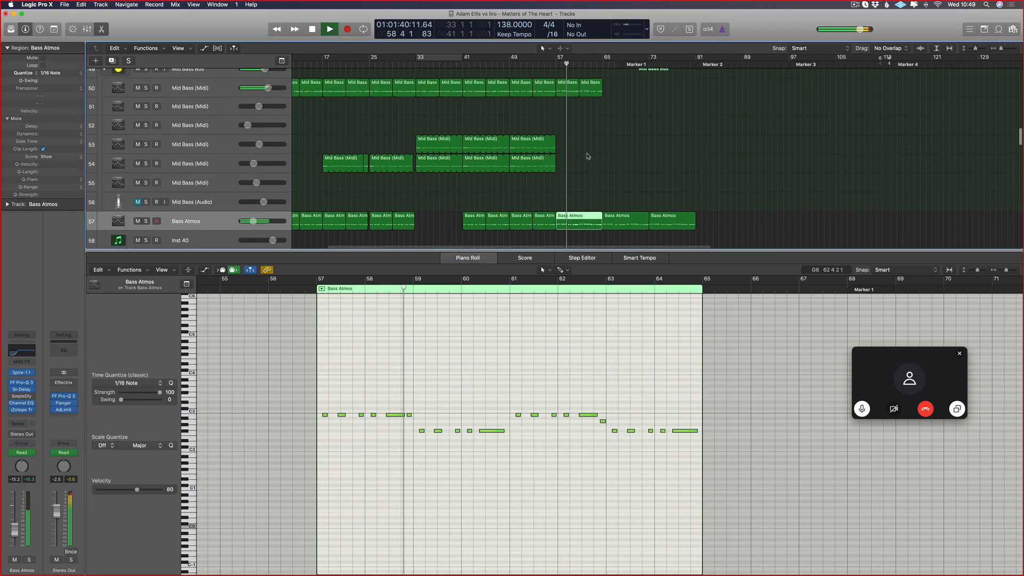
{"action": "scroll", "coordinate": [588, 156], "scroll_direction": "up", "scroll_amount": 1}
{"action": "left_click_drag", "start_coordinate": [591, 122], "coordinate": [571, 102]}
{"action": "left_click", "coordinate": [586, 237], "text": "shift"}
{"action": "key", "text": "super+r"}
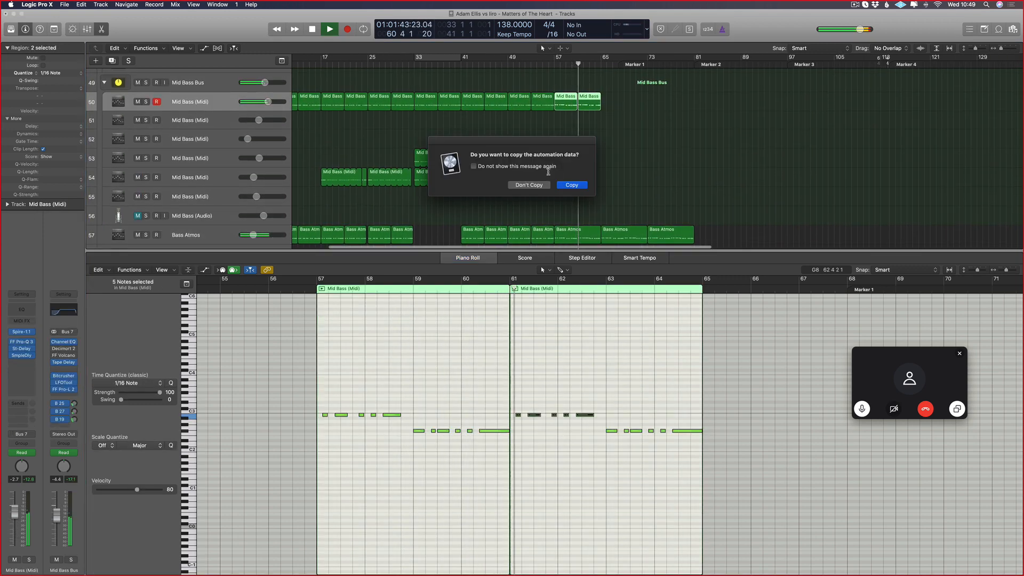
{"action": "left_click", "coordinate": [569, 185]}
{"action": "key", "text": "space"}
- Select all the Mid Bass regions on track 50 and every note inside them
{"action": "left_click_drag", "start_coordinate": [703, 95], "coordinate": [289, 111]}
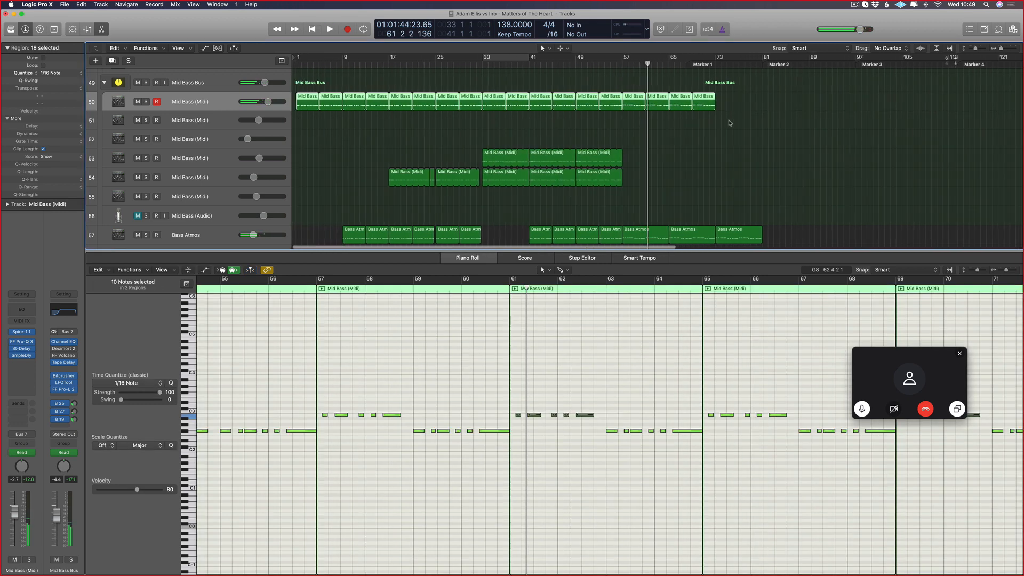
{"action": "key", "text": "super+Left"}
{"action": "key", "text": "super+Left"}
{"action": "left_click_drag", "start_coordinate": [607, 102], "coordinate": [300, 103]}
{"action": "left_click", "coordinate": [308, 299]}
{"action": "key", "text": "super+a"}
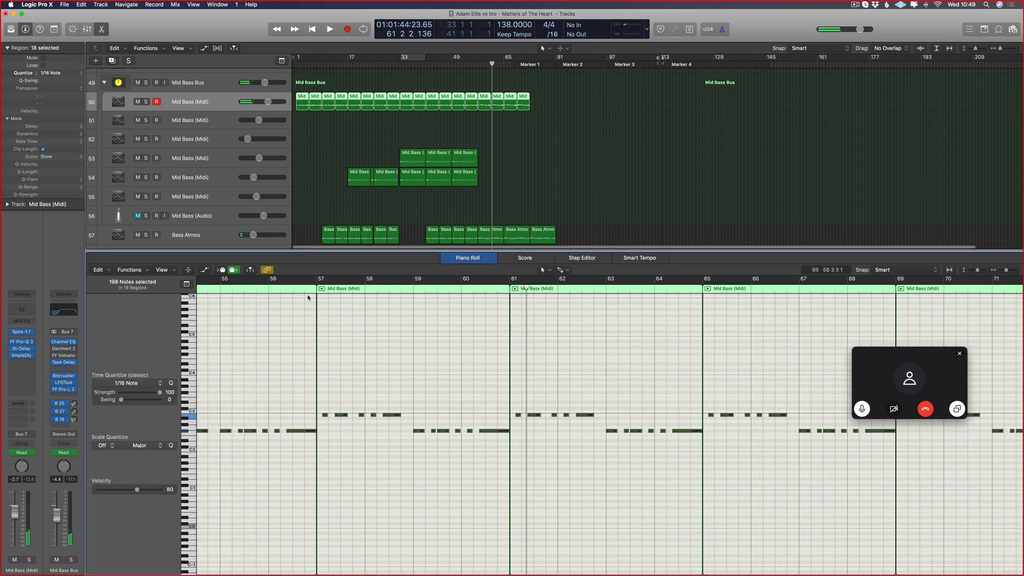
- Apply the Random Velocity MIDI transform to the selected notes with values between 127 and 80
{"action": "left_click", "coordinate": [131, 270]}
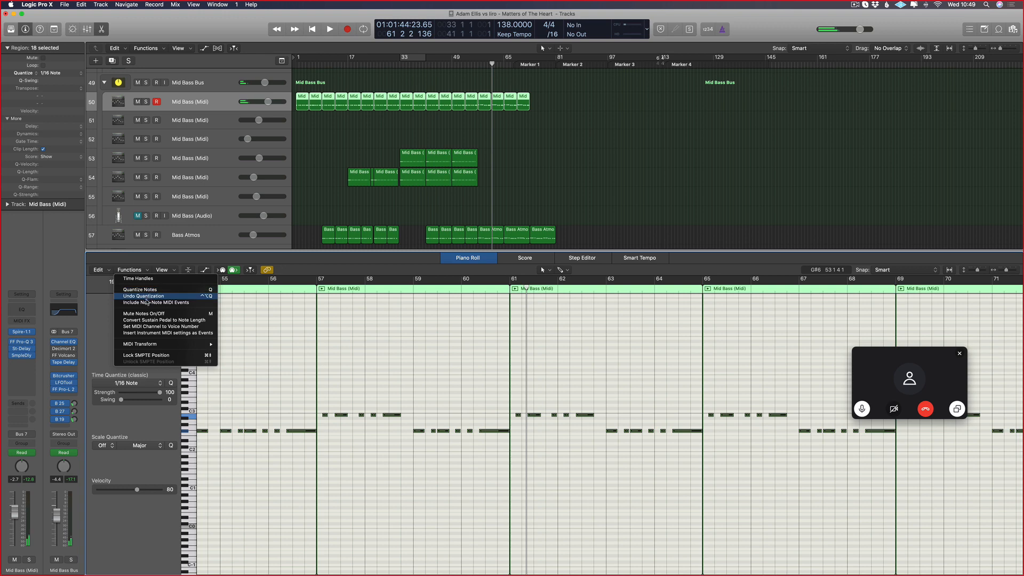
{"action": "mouse_move", "coordinate": [146, 346]}
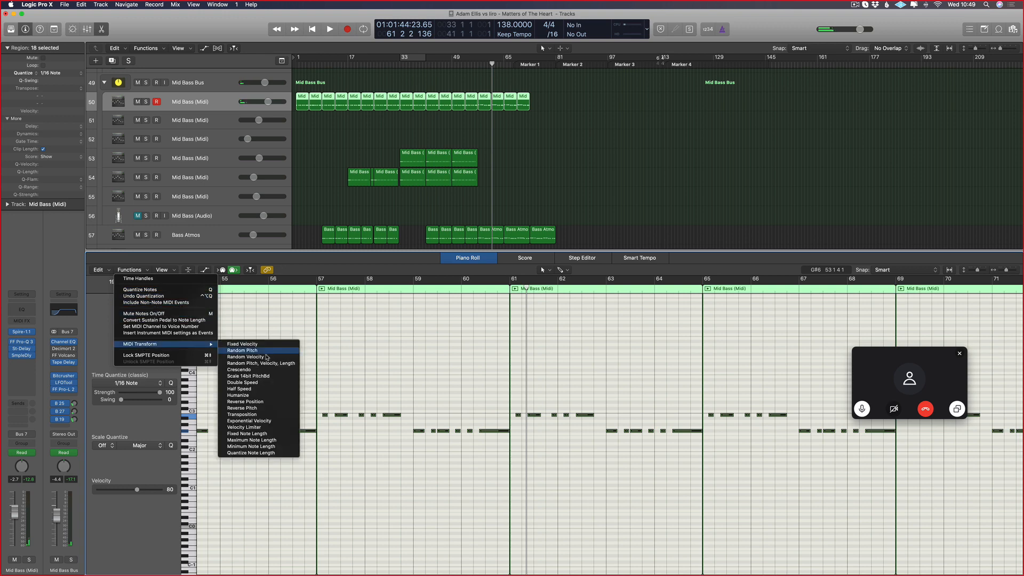
{"action": "left_click", "coordinate": [266, 357]}
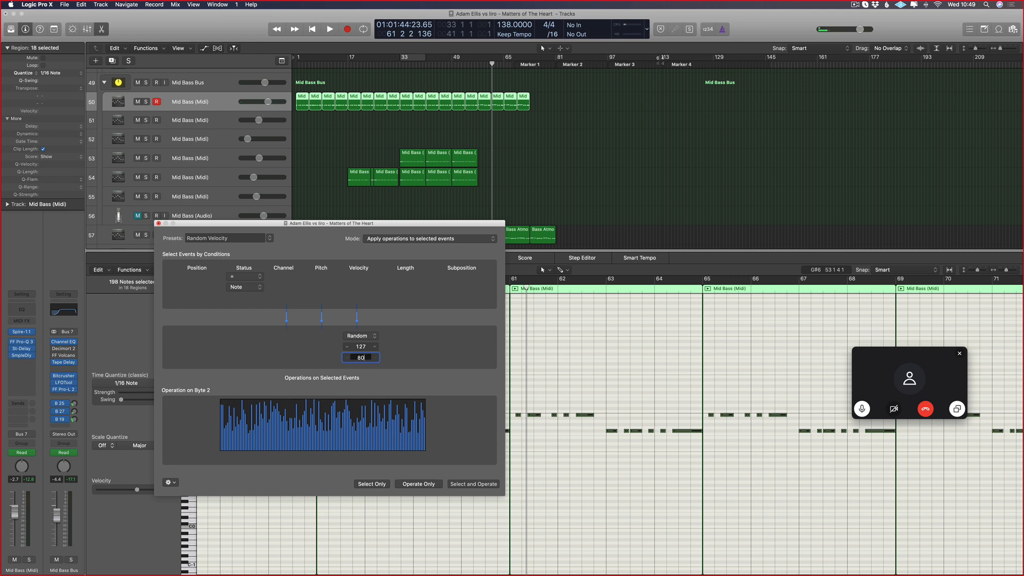
{"action": "key", "text": "Return"}
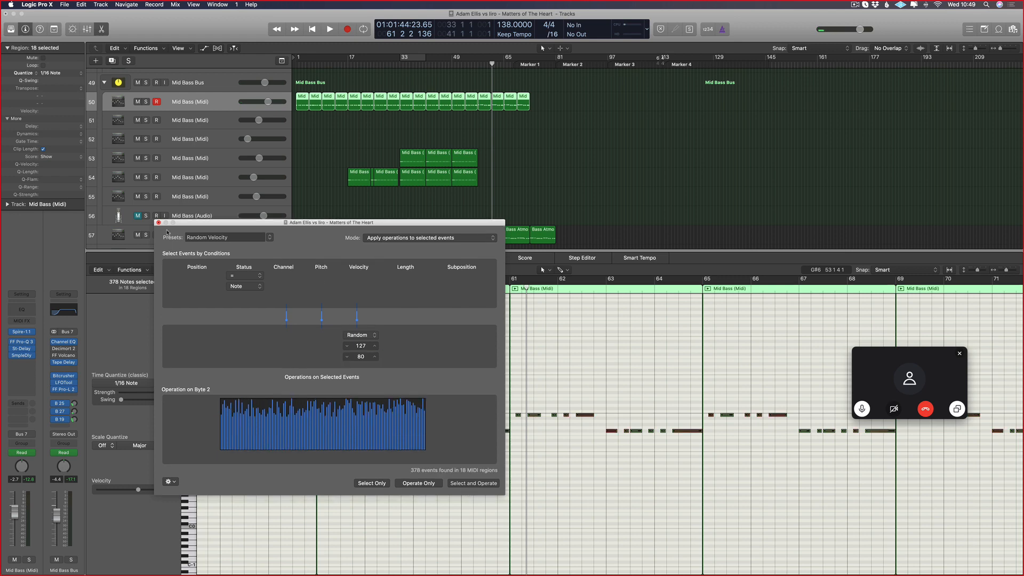
{"action": "left_click", "coordinate": [159, 223]}
- Resume playback and show the two Mid Bass regions at bar 65 together with the Bass Atmos region in the Piano Roll
{"action": "left_click_drag", "start_coordinate": [540, 102], "coordinate": [487, 106]}
{"action": "key", "text": "space"}
{"action": "scroll", "coordinate": [539, 153], "scroll_direction": "up", "scroll_amount": 3}
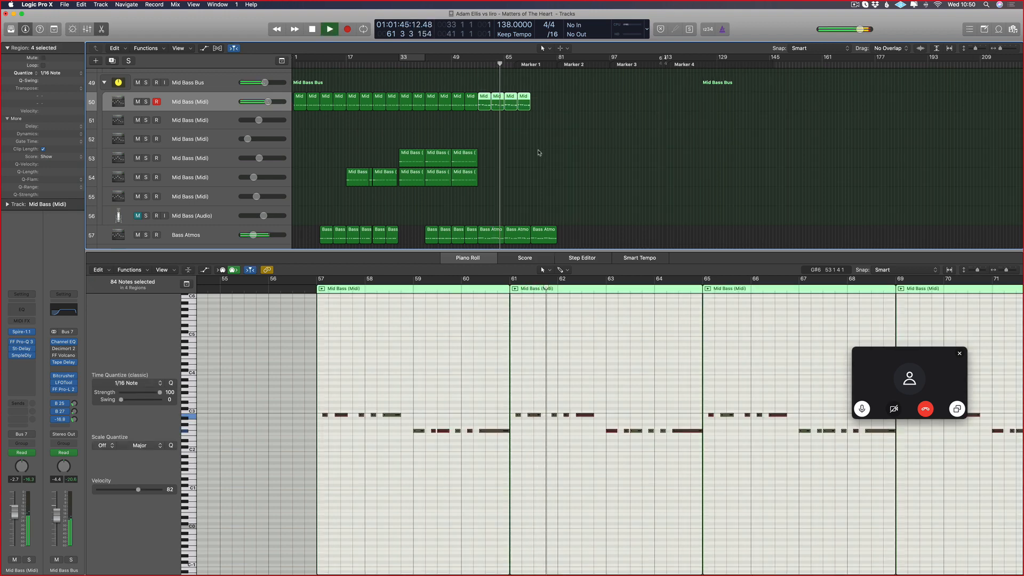
{"action": "left_click_drag", "start_coordinate": [566, 106], "coordinate": [529, 106]}
{"action": "left_click", "coordinate": [541, 227], "text": "shift"}
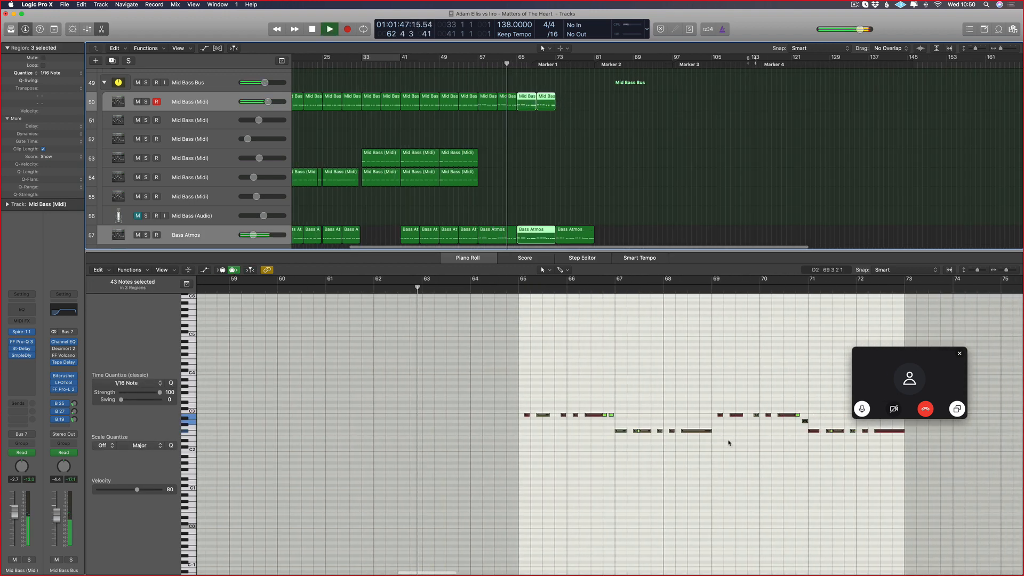
- Repeat the two track 50 Mid Bass regions from bar 65 at bar 73
{"action": "left_click_drag", "start_coordinate": [587, 93], "coordinate": [525, 111]}
{"action": "key", "text": "super+r"}
{"action": "key", "text": "Return"}
- Add a lower note in the second half of bar 78 of the Mid Bass part, following the Bass Atmos notes
{"action": "left_click_drag", "start_coordinate": [621, 101], "coordinate": [567, 239]}
{"action": "scroll", "coordinate": [706, 430], "scroll_direction": "right", "scroll_amount": 10}
{"action": "scroll", "coordinate": [613, 465], "scroll_direction": "right", "scroll_amount": 4}
{"action": "scroll", "coordinate": [509, 443], "scroll_direction": "up", "scroll_amount": 3}
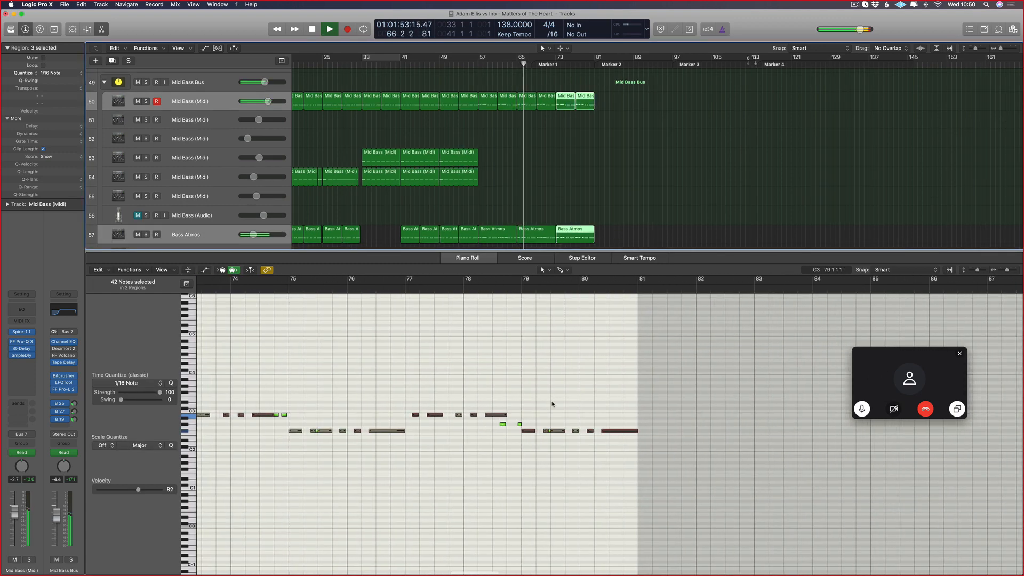
{"action": "left_click", "coordinate": [551, 405]}
{"action": "scroll", "coordinate": [525, 411], "scroll_direction": "up", "scroll_amount": 3}
{"action": "left_click_drag", "start_coordinate": [604, 415], "coordinate": [622, 426]}
- Trim the end of the last Mid Bass region on track 50 back to bar 81
{"action": "scroll", "coordinate": [571, 168], "scroll_direction": "up", "scroll_amount": 3}
{"action": "left_click", "coordinate": [571, 168]}
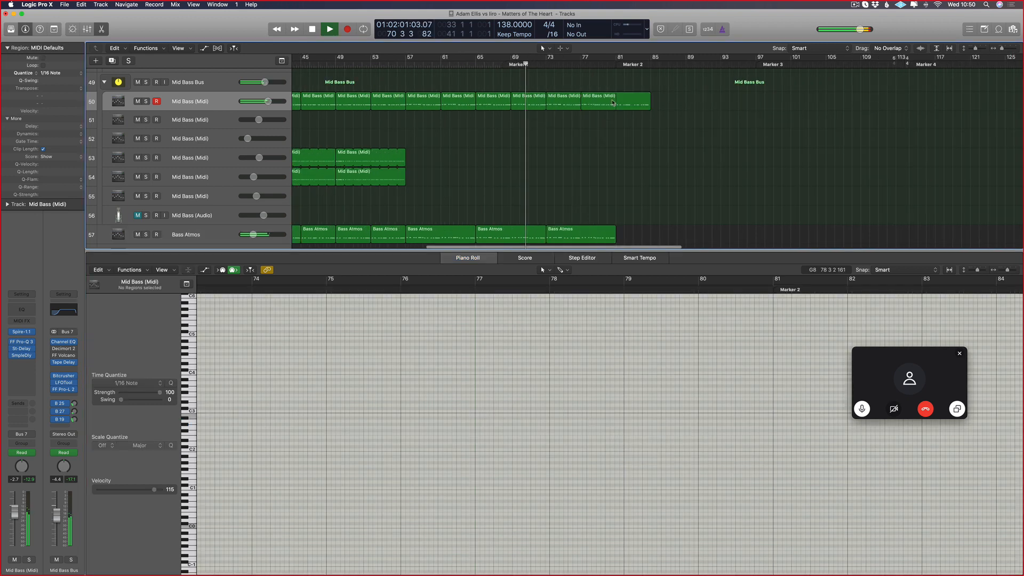
{"action": "left_click", "coordinate": [561, 100]}
{"action": "left_click_drag", "start_coordinate": [610, 109], "coordinate": [579, 111]}
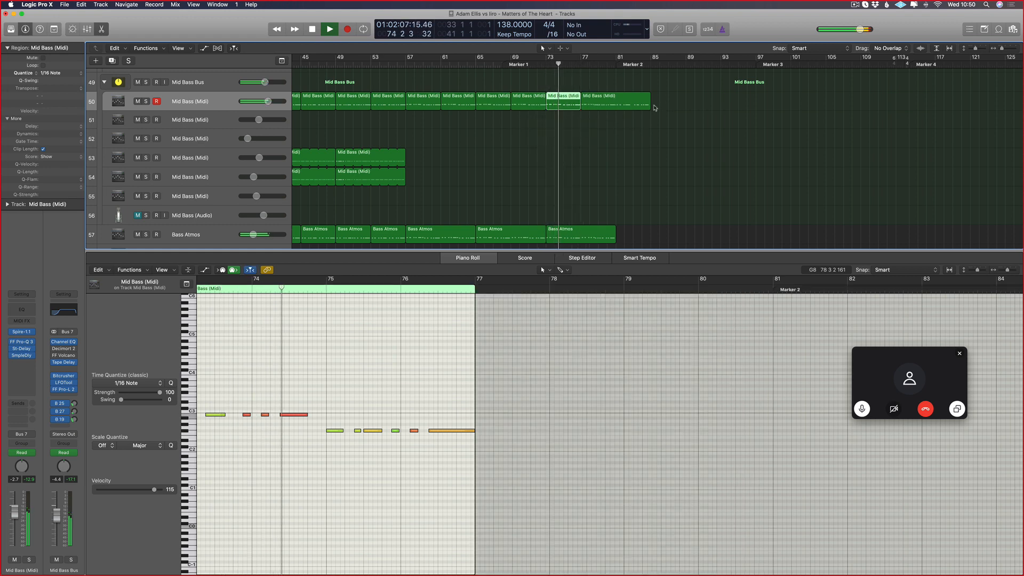
{"action": "left_click_drag", "start_coordinate": [648, 108], "coordinate": [614, 108]}
- Compare the two Mid Bass regions at bar 73 with the Bass Atmos region in the Piano Roll, and hide the editor
{"action": "left_click_drag", "start_coordinate": [633, 121], "coordinate": [568, 102]}
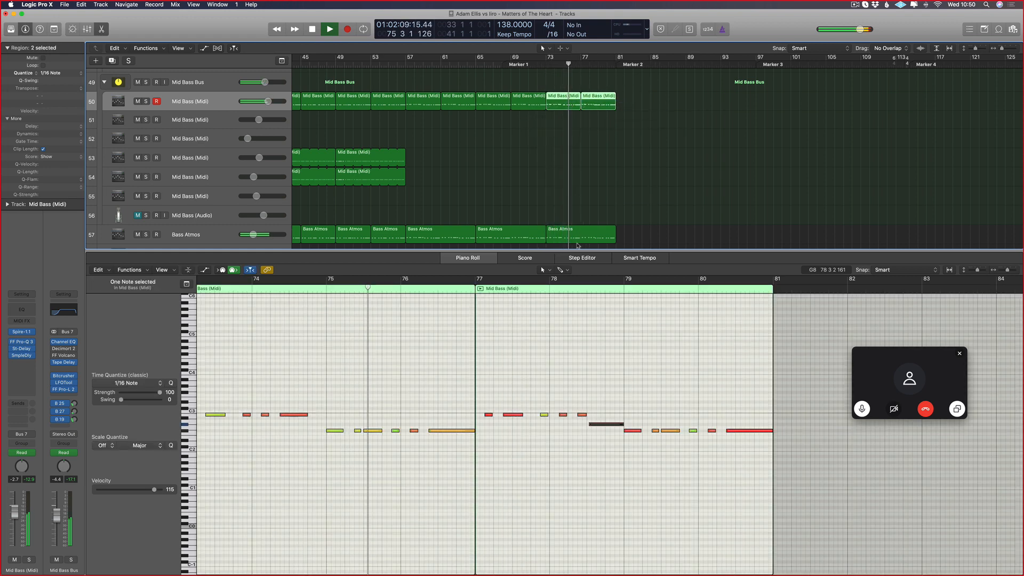
{"action": "left_click", "coordinate": [577, 244], "text": "shift"}
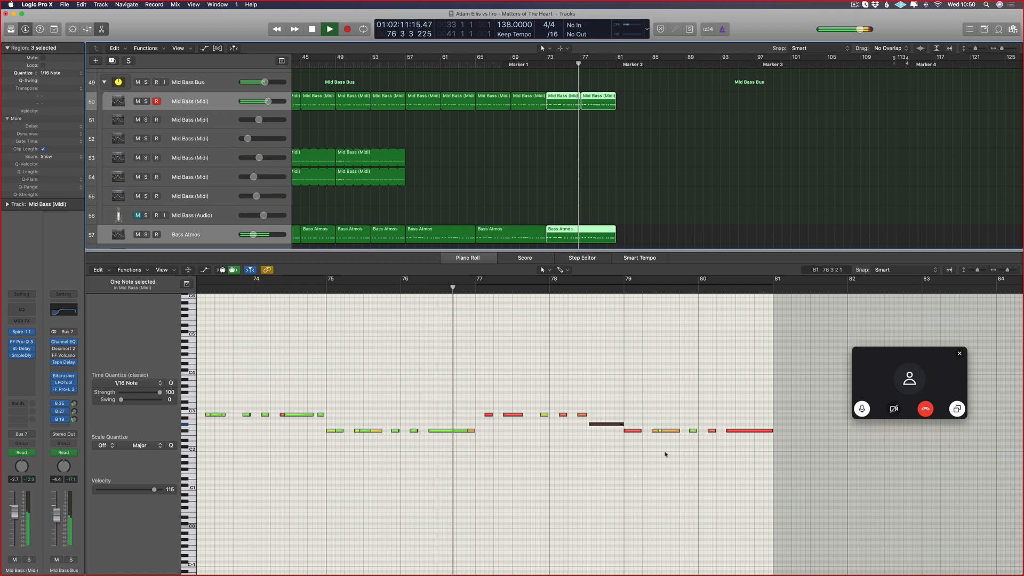
{"action": "key", "text": "super+Left"}
{"action": "scroll", "coordinate": [526, 173], "scroll_direction": "up", "scroll_amount": 4}
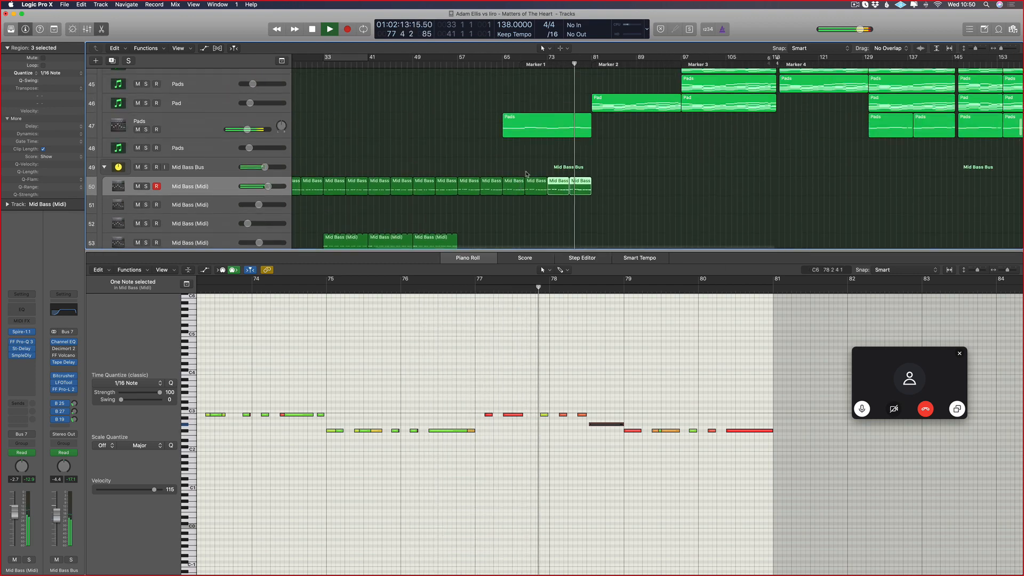
{"action": "scroll", "coordinate": [527, 174], "scroll_direction": "down", "scroll_amount": 3}
{"action": "key", "text": "e"}
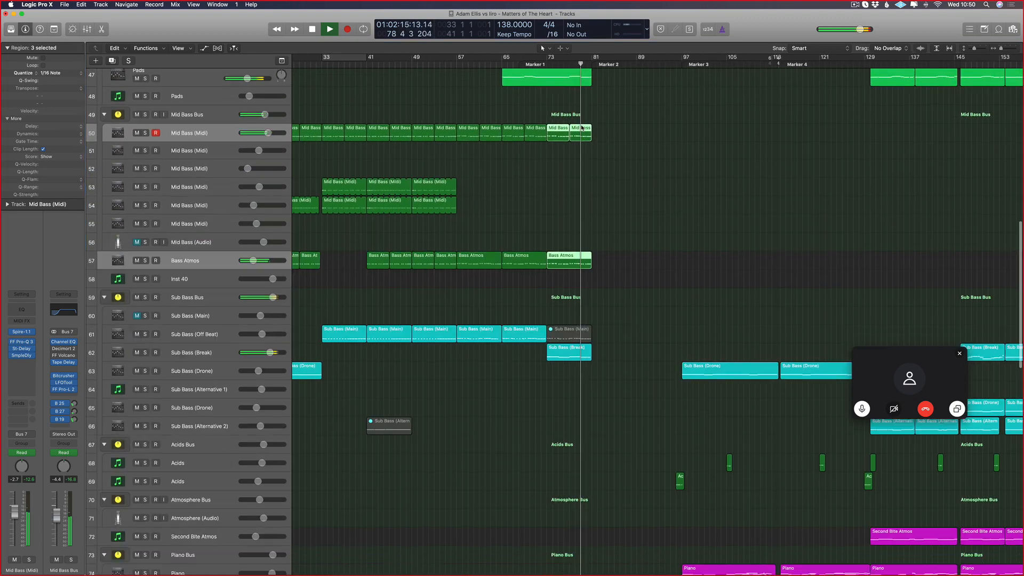
- Review the arrangement around the Pads and Mid Bass tracks, and continue playback from about bar 124, past Marker 4
{"action": "scroll", "coordinate": [581, 128], "scroll_direction": "up", "scroll_amount": 5}
{"action": "scroll", "coordinate": [577, 138], "scroll_direction": "left", "scroll_amount": 3}
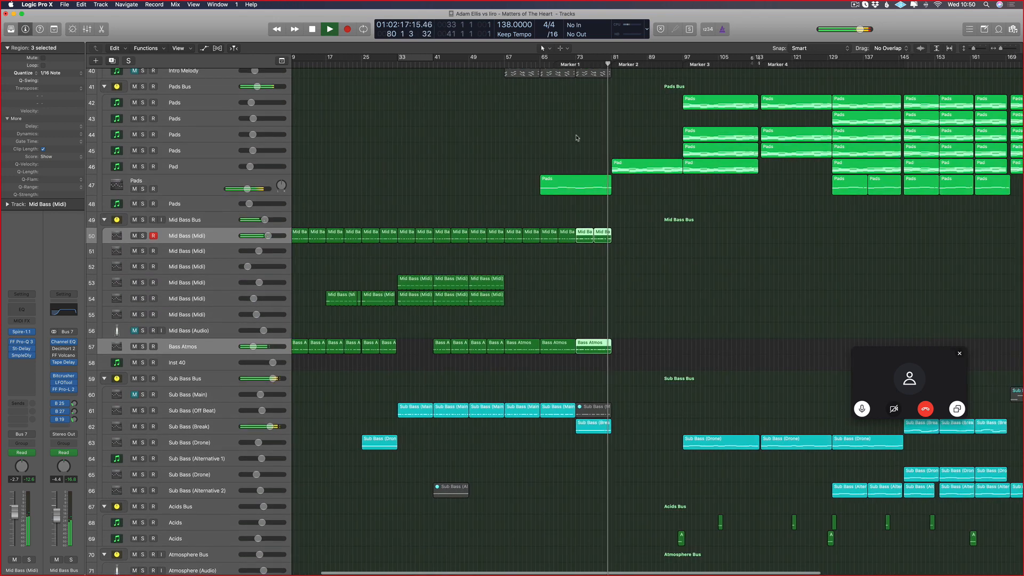
{"action": "scroll", "coordinate": [576, 137], "scroll_direction": "right", "scroll_amount": 3}
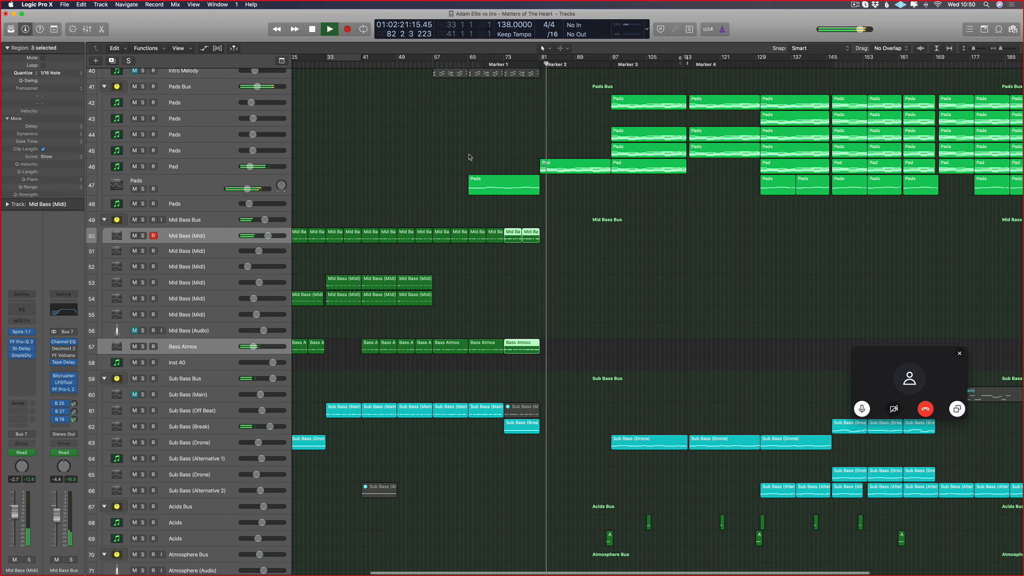
{"action": "scroll", "coordinate": [485, 179], "scroll_direction": "up", "scroll_amount": 2}
{"action": "key", "text": "super+Left"}
{"action": "key", "text": "super+Left"}
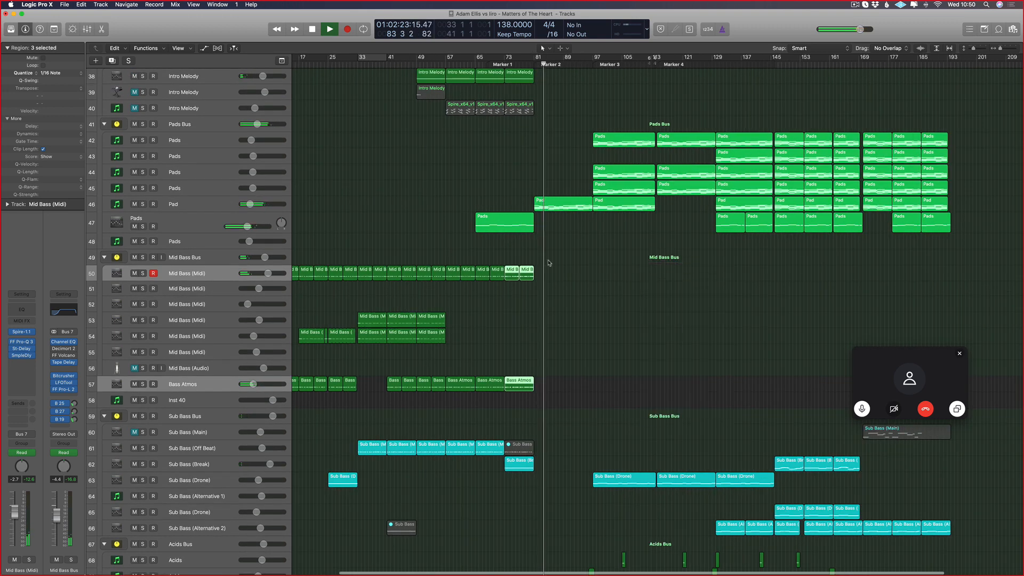
{"action": "left_click", "coordinate": [692, 64]}
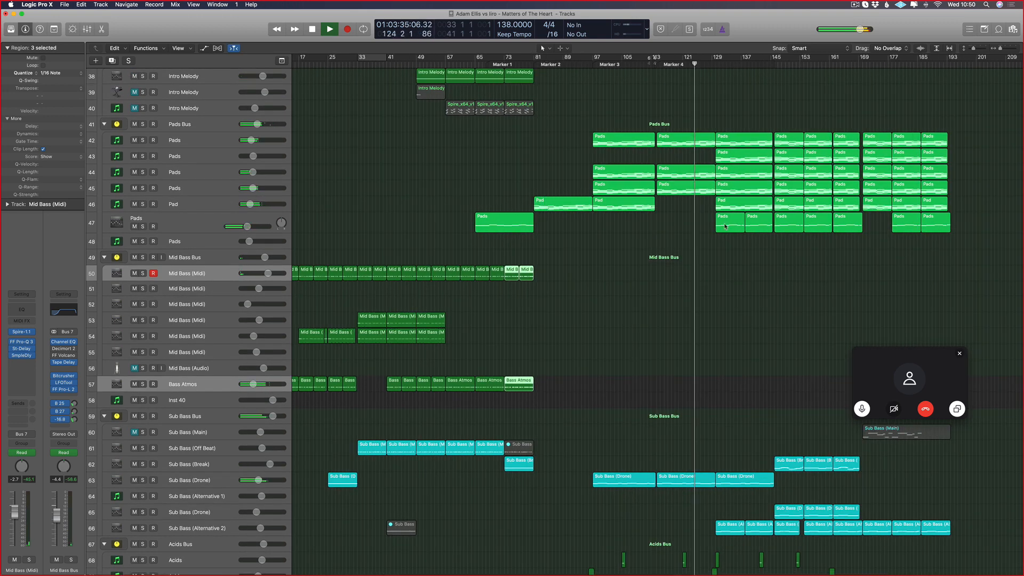
- Copy the first Mid Bass region on track 50 to bar 138 without its automation data
{"action": "scroll", "coordinate": [493, 252], "scroll_direction": "left", "scroll_amount": 5}
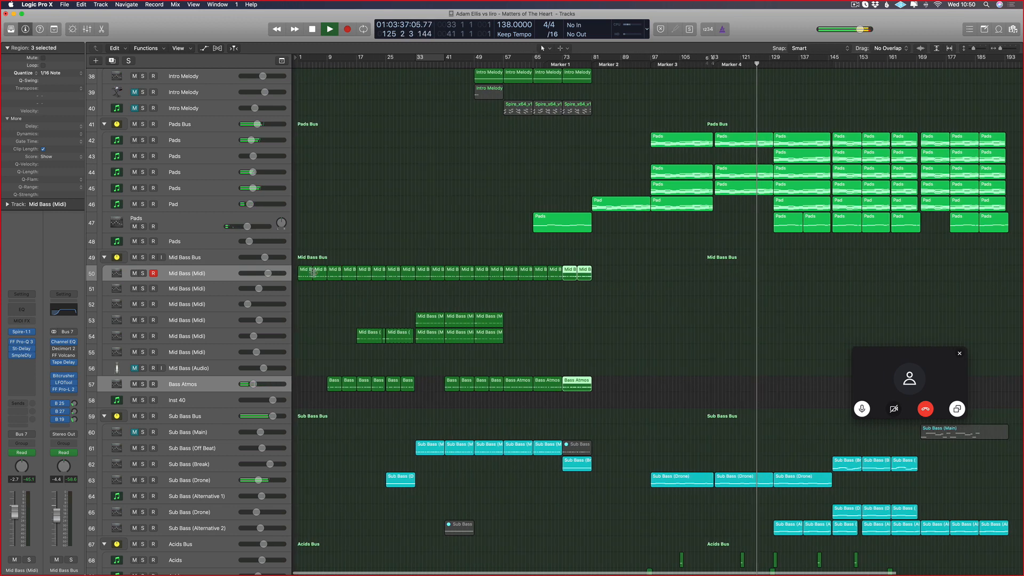
{"action": "left_click_drag", "start_coordinate": [305, 272], "coordinate": [807, 272]}
{"action": "left_click", "coordinate": [535, 186]}
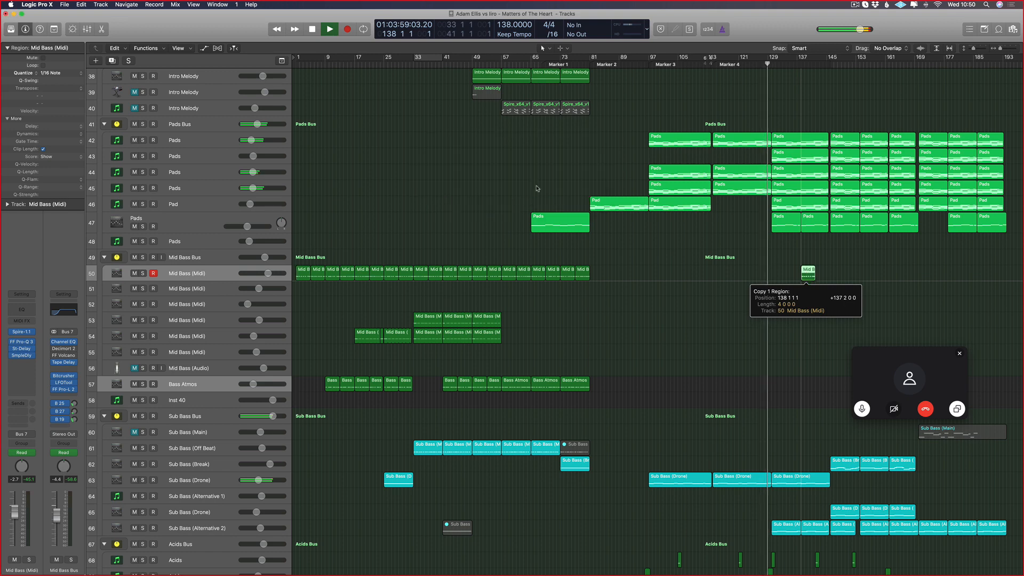
- Continue playback from about bar 80 and mute Mid Bass track 50
{"action": "key", "text": "super+Right"}
{"action": "key", "text": "super+Right"}
{"action": "key", "text": "super+Left"}
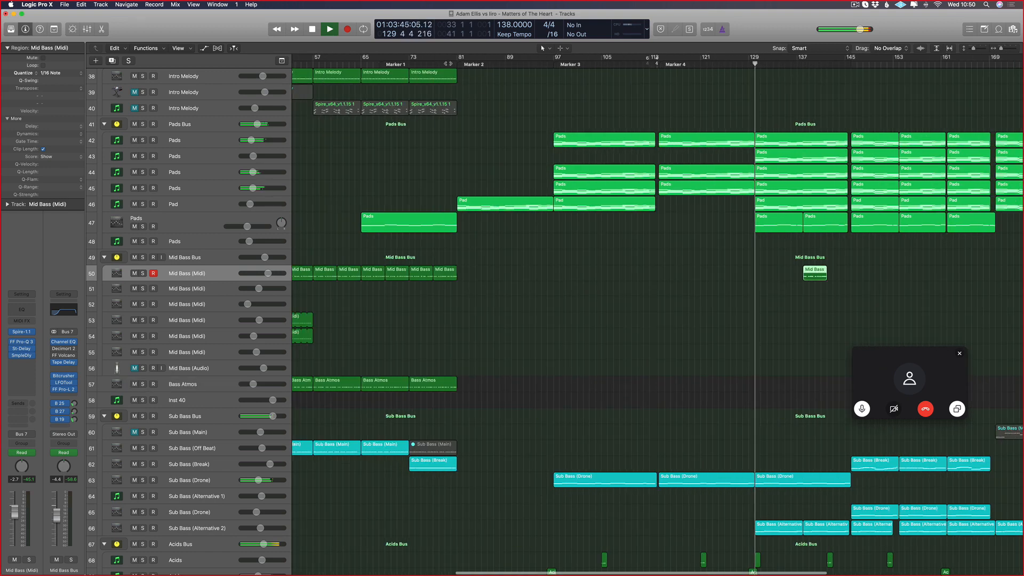
{"action": "left_click", "coordinate": [449, 63]}
{"action": "key", "text": "super+Right"}
{"action": "key", "text": "super+Right"}
{"action": "scroll", "coordinate": [653, 294], "scroll_direction": "right", "scroll_amount": 5}
{"action": "scroll", "coordinate": [653, 294], "scroll_direction": "right", "scroll_amount": 8}
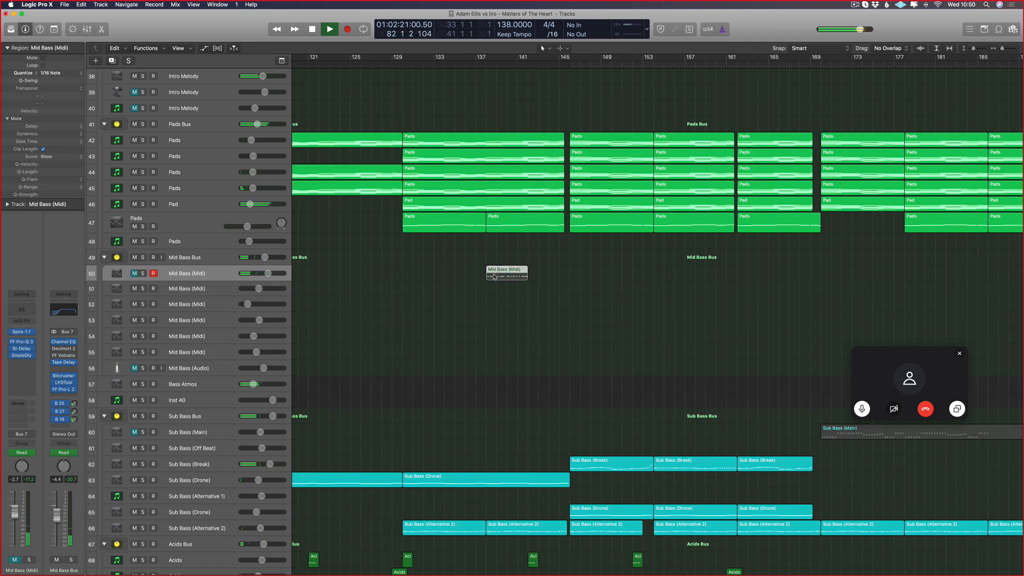
- Set the cycle range from bar 154 to bar 162
{"action": "scroll", "coordinate": [526, 286], "scroll_direction": "up", "scroll_amount": 10}
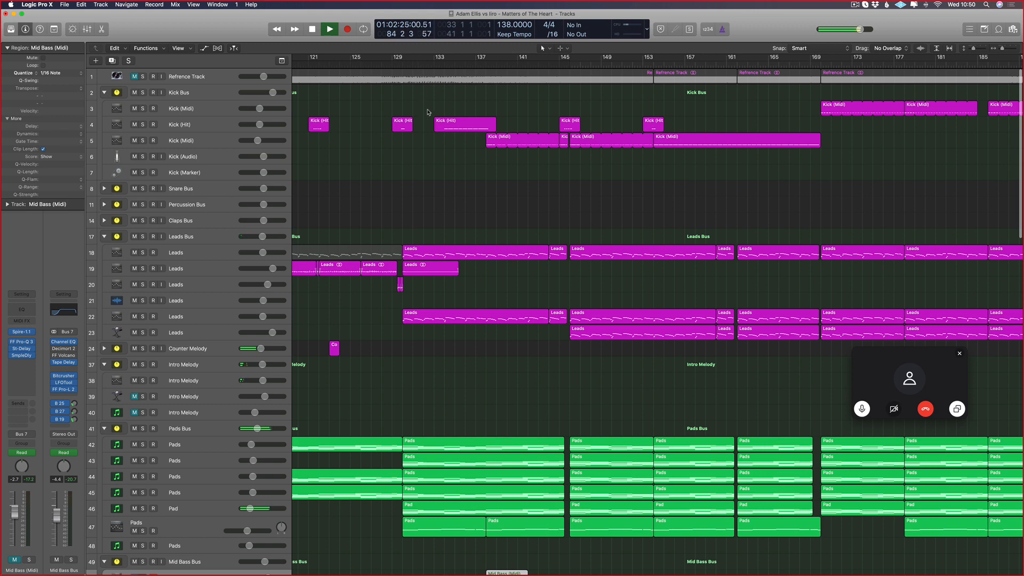
{"action": "scroll", "coordinate": [507, 106], "scroll_direction": "right", "scroll_amount": 2}
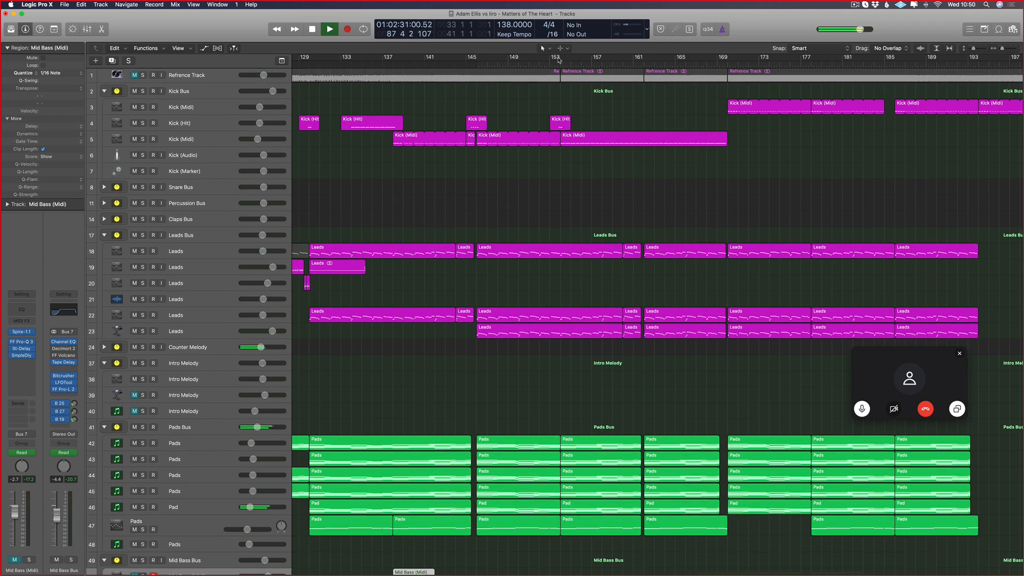
{"action": "left_click_drag", "start_coordinate": [567, 58], "coordinate": [643, 89]}
{"action": "scroll", "coordinate": [559, 313], "scroll_direction": "down", "scroll_amount": 10}
{"action": "scroll", "coordinate": [559, 313], "scroll_direction": "down", "scroll_amount": 5}
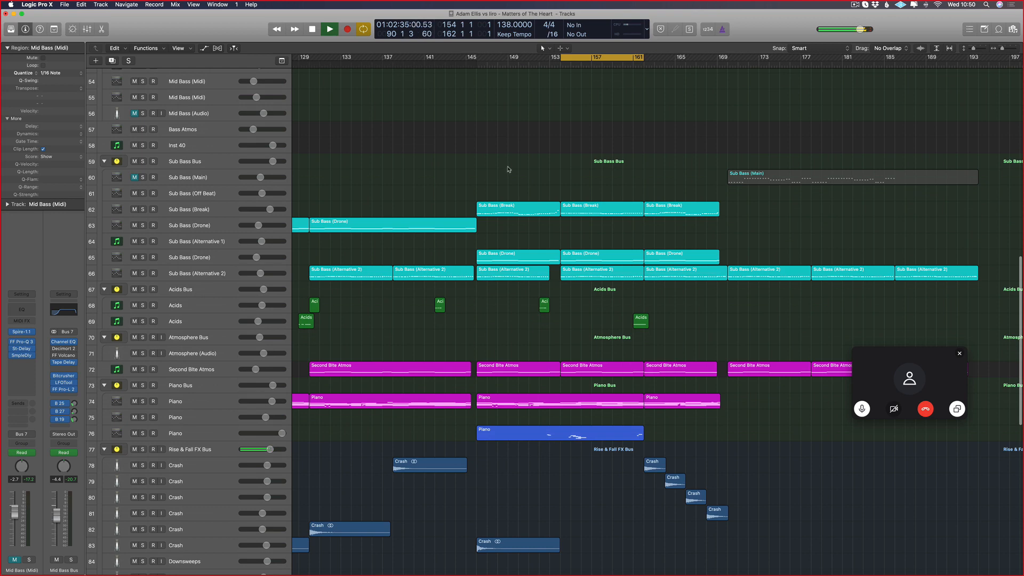
{"action": "scroll", "coordinate": [508, 169], "scroll_direction": "up", "scroll_amount": 4}
- Move the copied Mid Bass region to bar 154 without its automation, repeat it once and glue both into one eight-bar region
{"action": "left_click_drag", "start_coordinate": [421, 150], "coordinate": [588, 150]}
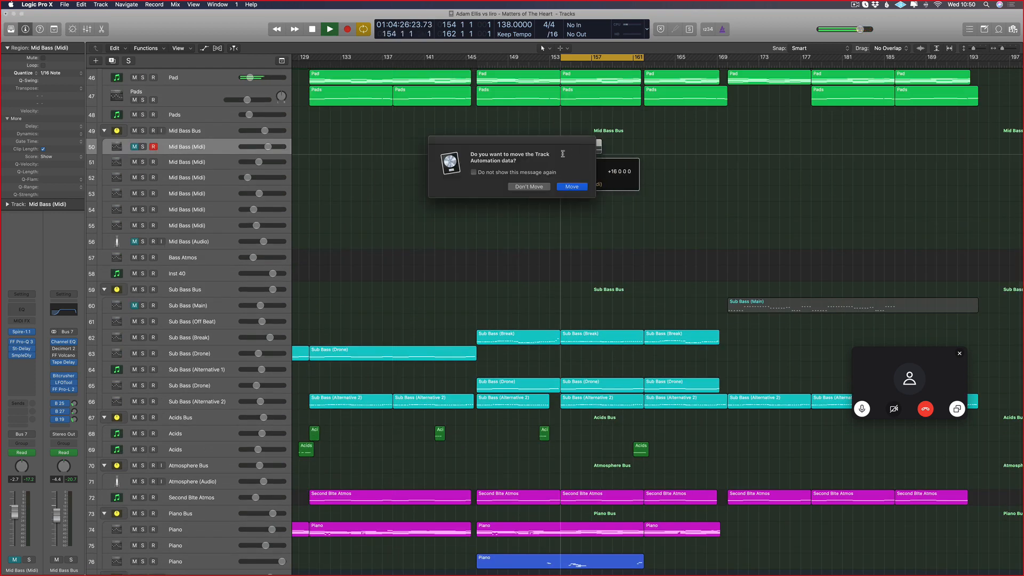
{"action": "left_click", "coordinate": [537, 192]}
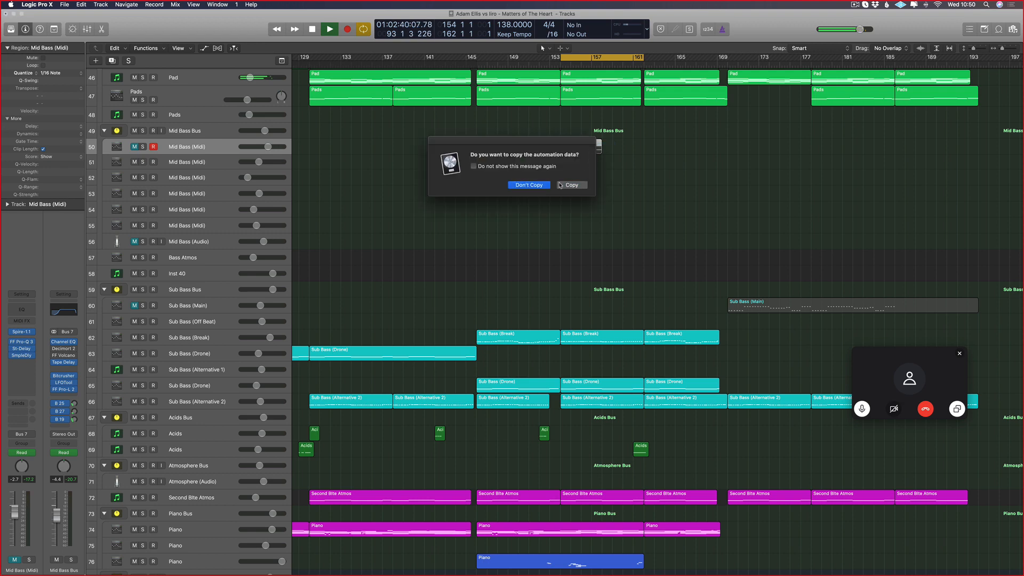
{"action": "left_click", "coordinate": [559, 185]}
{"action": "key", "text": "t"}
{"action": "left_click", "coordinate": [586, 158]}
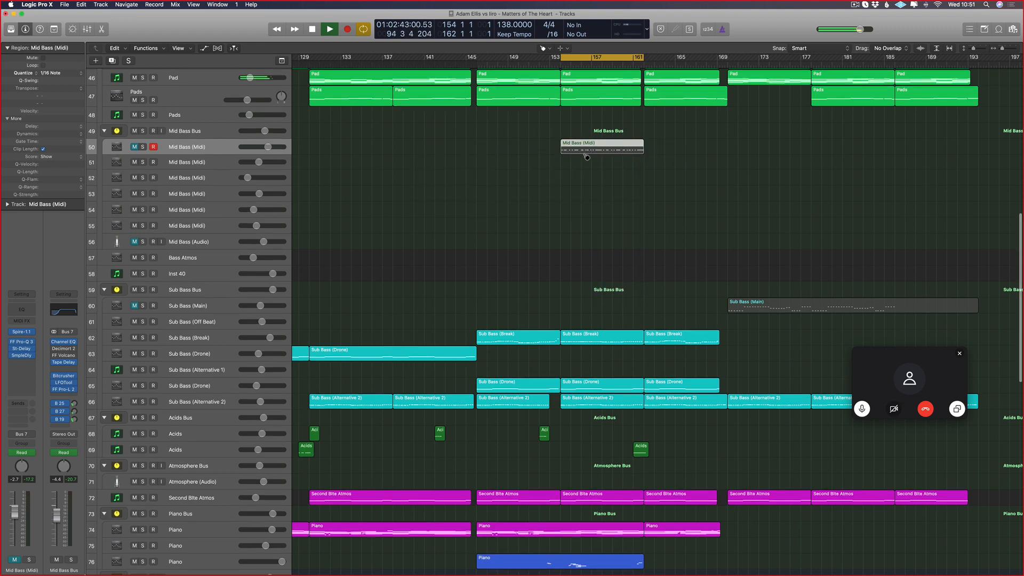
- Show the Mid Bass and Sub Bass (Drone) regions together in the Piano Roll and lower the Mid Bass notes in bars 154–155 to the drone pitches
{"action": "double_click", "coordinate": [573, 382]}
{"action": "scroll", "coordinate": [383, 428], "scroll_direction": "left", "scroll_amount": 5}
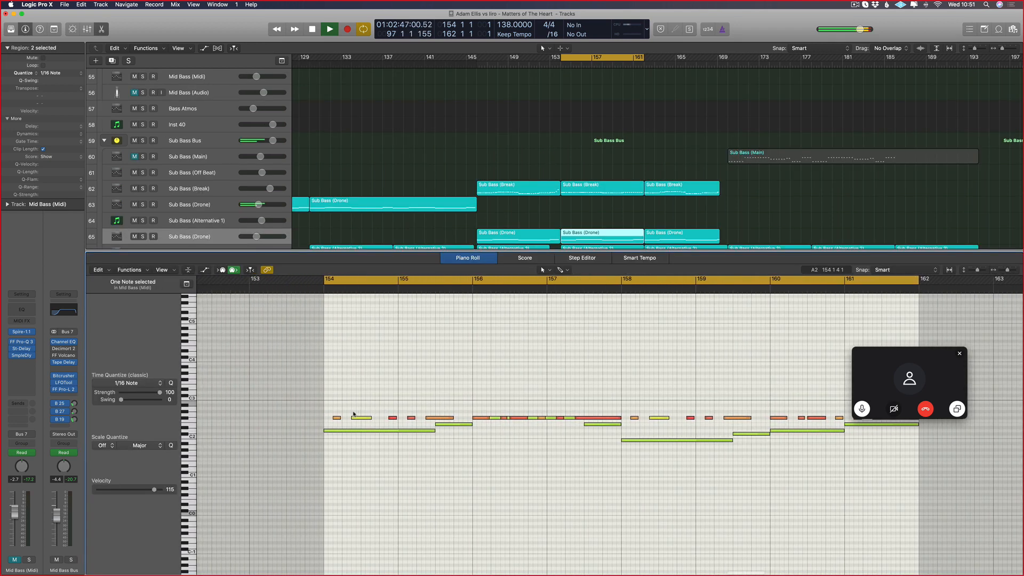
{"action": "left_click_drag", "start_coordinate": [340, 419], "coordinate": [336, 419]}
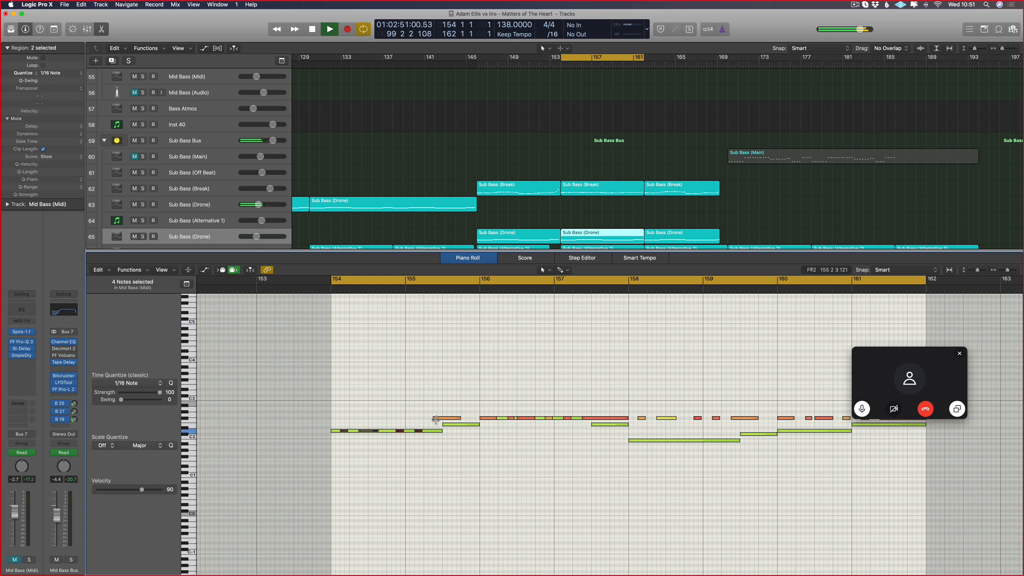
{"action": "left_click_drag", "start_coordinate": [435, 419], "coordinate": [442, 419]}
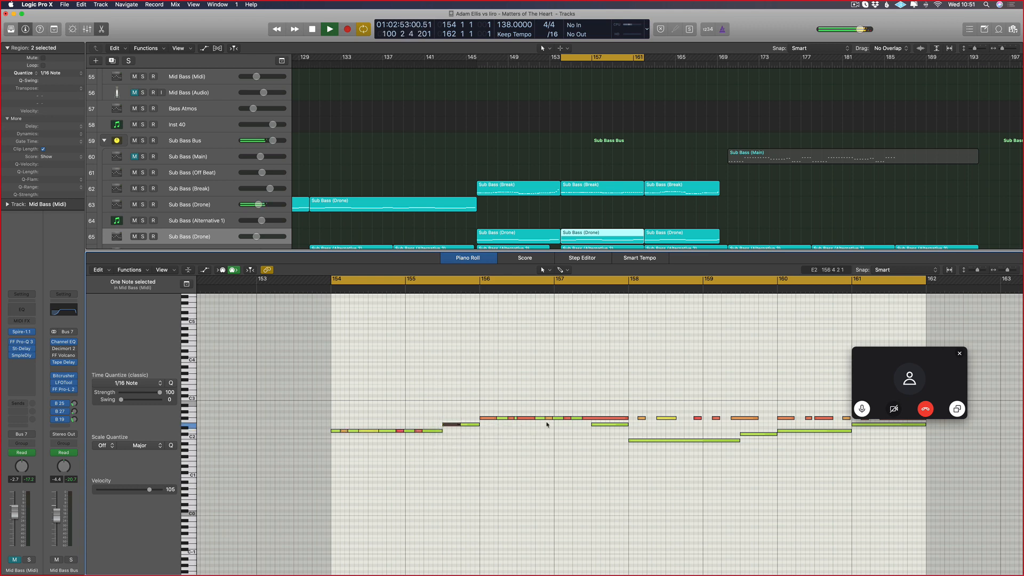
- Shorten the long Mid Bass note in bar 157 and lower the notes in bars 158 to 161 to the Sub Bass (Drone) pitches
{"action": "left_click_drag", "start_coordinate": [622, 419], "coordinate": [692, 419]}
{"action": "scroll", "coordinate": [608, 422], "scroll_direction": "right", "scroll_amount": 3}
{"action": "key", "text": "alt+Down"}
{"action": "key", "text": "alt+Down"}
{"action": "key", "text": "alt+Down"}
{"action": "key", "text": "alt+Down"}
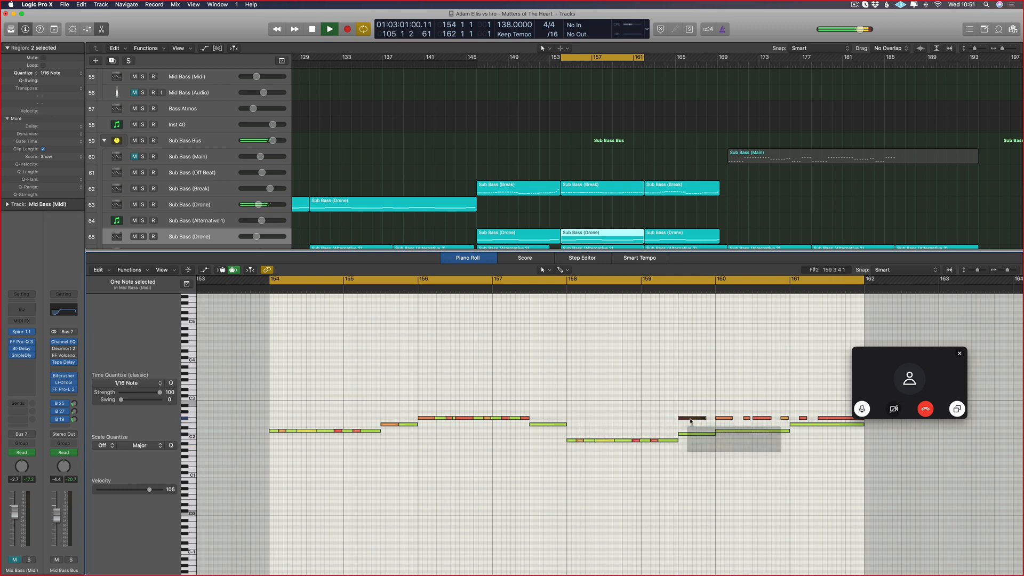
{"action": "scroll", "coordinate": [692, 419], "scroll_direction": "right", "scroll_amount": 3}
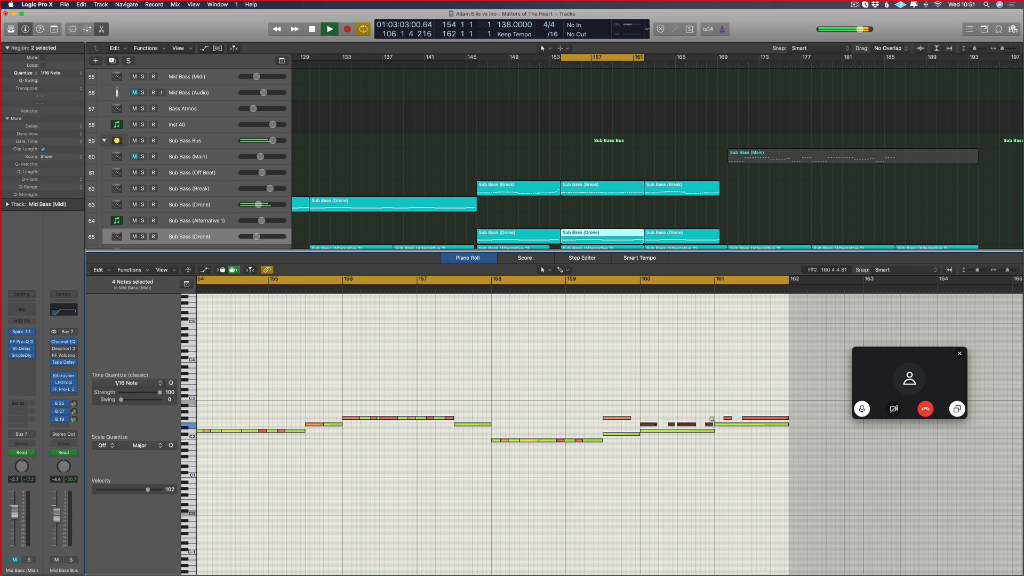
{"action": "left_click_drag", "start_coordinate": [711, 421], "coordinate": [777, 419]}
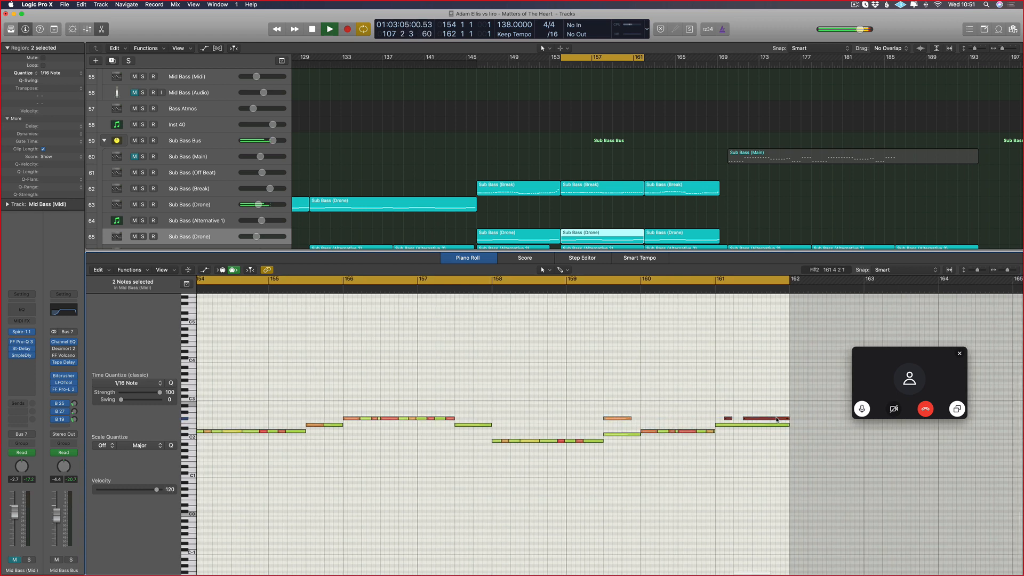
- Repeat the edited eight-bar Mid Bass region at bar 162 without copying its automation
{"action": "scroll", "coordinate": [510, 177], "scroll_direction": "down", "scroll_amount": 7}
{"action": "scroll", "coordinate": [571, 168], "scroll_direction": "up", "scroll_amount": 6}
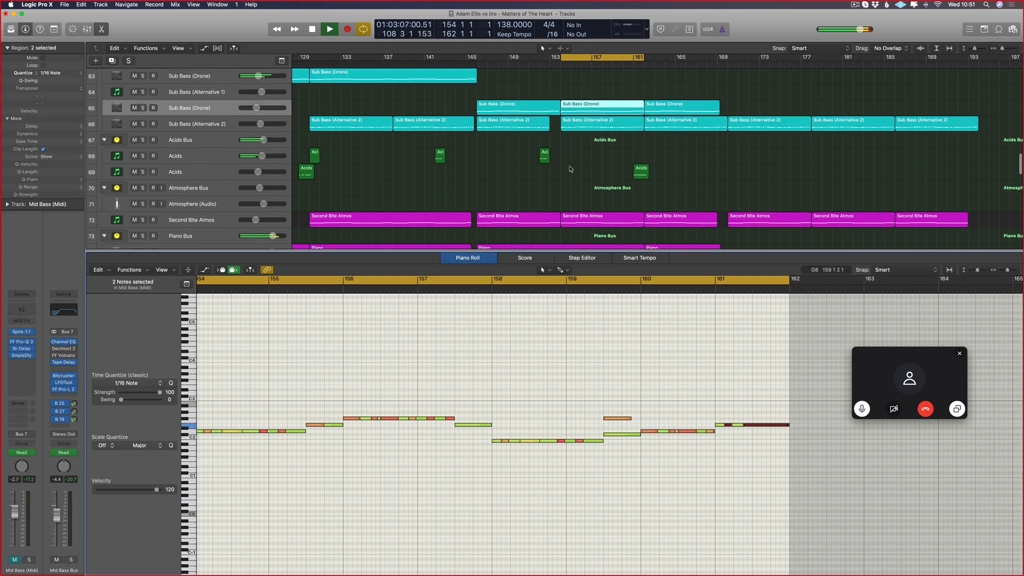
{"action": "scroll", "coordinate": [566, 161], "scroll_direction": "up", "scroll_amount": 6}
{"action": "left_click", "coordinate": [635, 149]}
{"action": "left_click_drag", "start_coordinate": [605, 126], "coordinate": [604, 156]}
{"action": "left_click", "coordinate": [532, 187]}
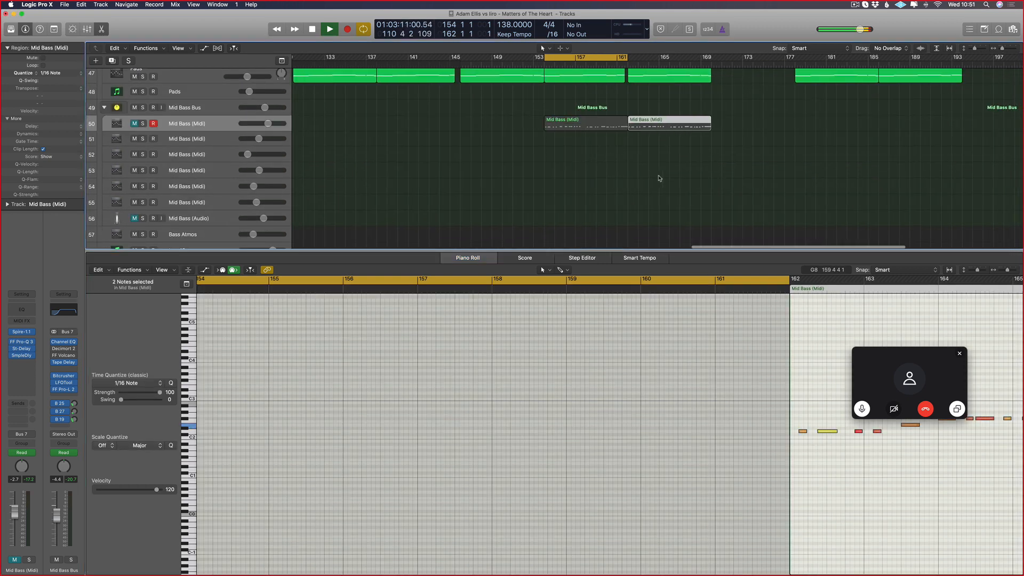
- Compare the Mid Bass region at bar 162 with the Sub Bass (Drone) notes, checking the note in the second half of bar 167
{"action": "scroll", "coordinate": [593, 165], "scroll_direction": "down", "scroll_amount": 8}
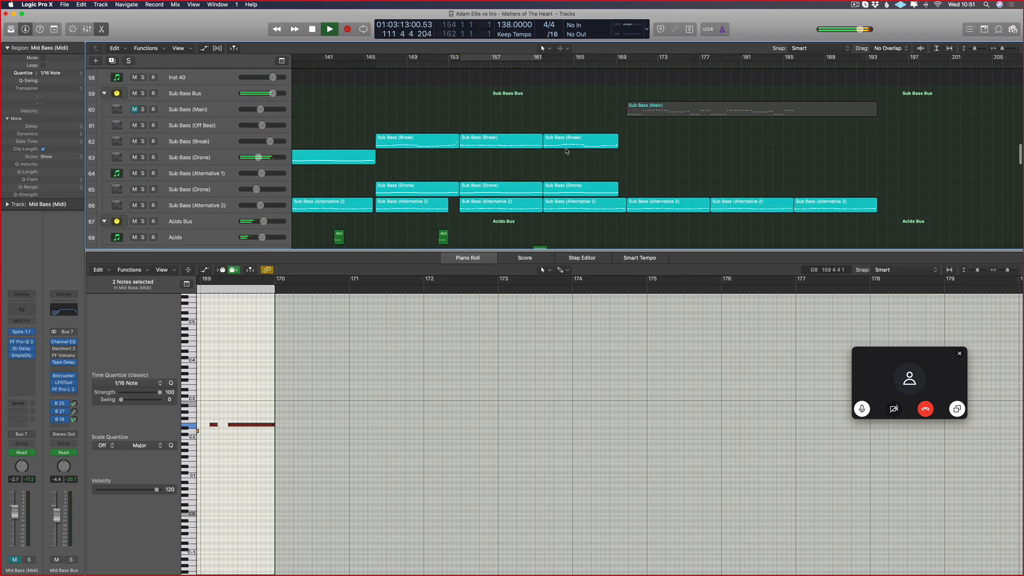
{"action": "left_click", "coordinate": [575, 186], "text": "shift"}
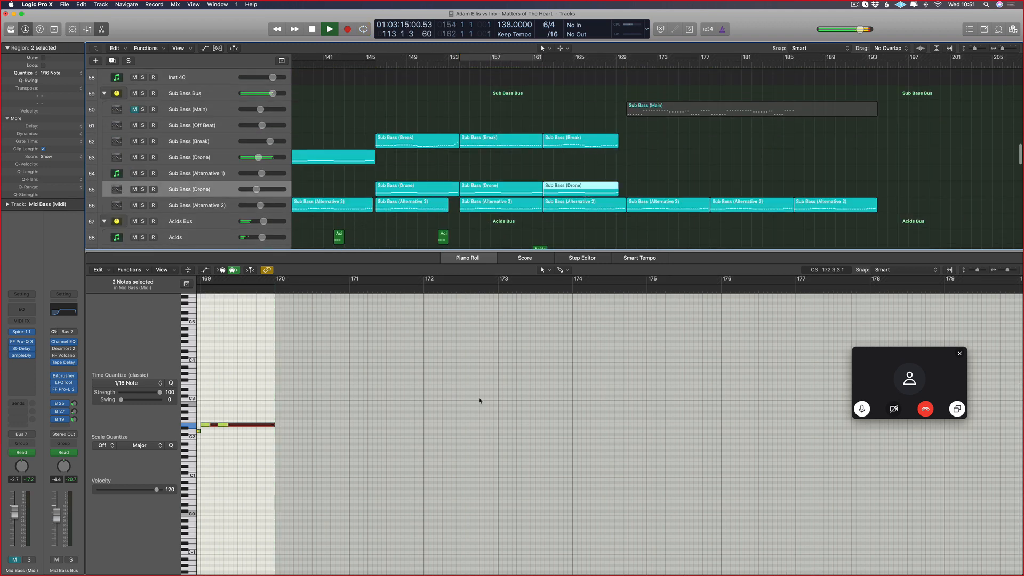
{"action": "scroll", "coordinate": [479, 400], "scroll_direction": "left", "scroll_amount": 6}
{"action": "left_click", "coordinate": [603, 419]}
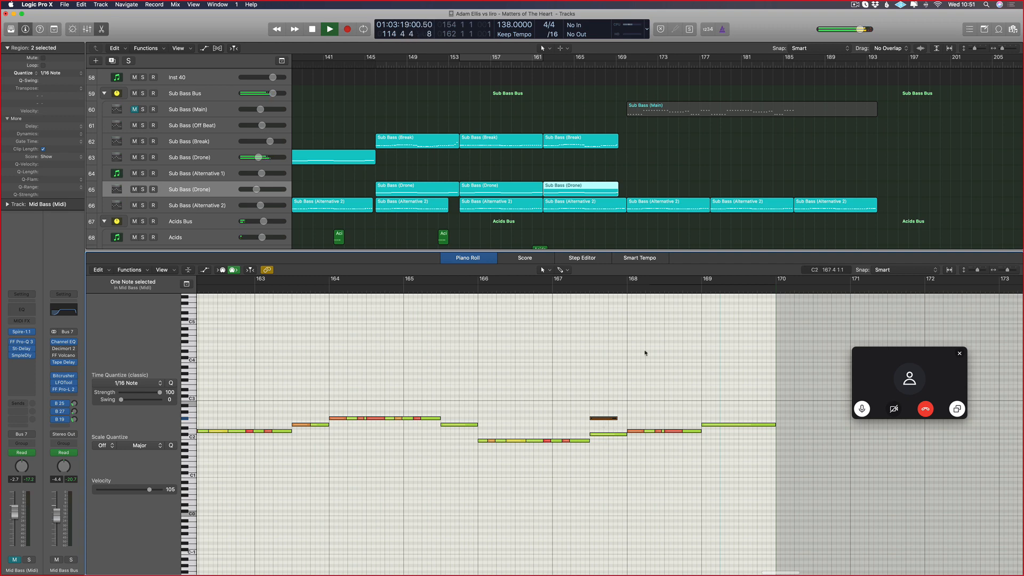
- Compare the Mid Bass region at bar 162 with Sub Bass (Break) and lower the Mid Bass note in the second half of bar 167
{"action": "scroll", "coordinate": [640, 216], "scroll_direction": "up", "scroll_amount": 5}
{"action": "left_click", "coordinate": [578, 169]}
{"action": "scroll", "coordinate": [567, 175], "scroll_direction": "up", "scroll_amount": 10}
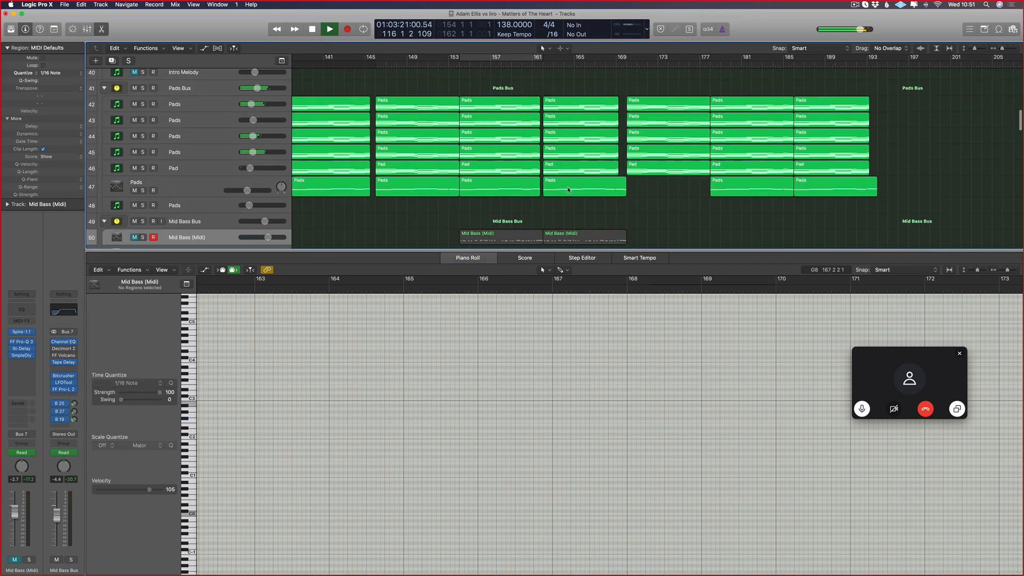
{"action": "scroll", "coordinate": [568, 190], "scroll_direction": "down", "scroll_amount": 5}
{"action": "left_click", "coordinate": [585, 121]}
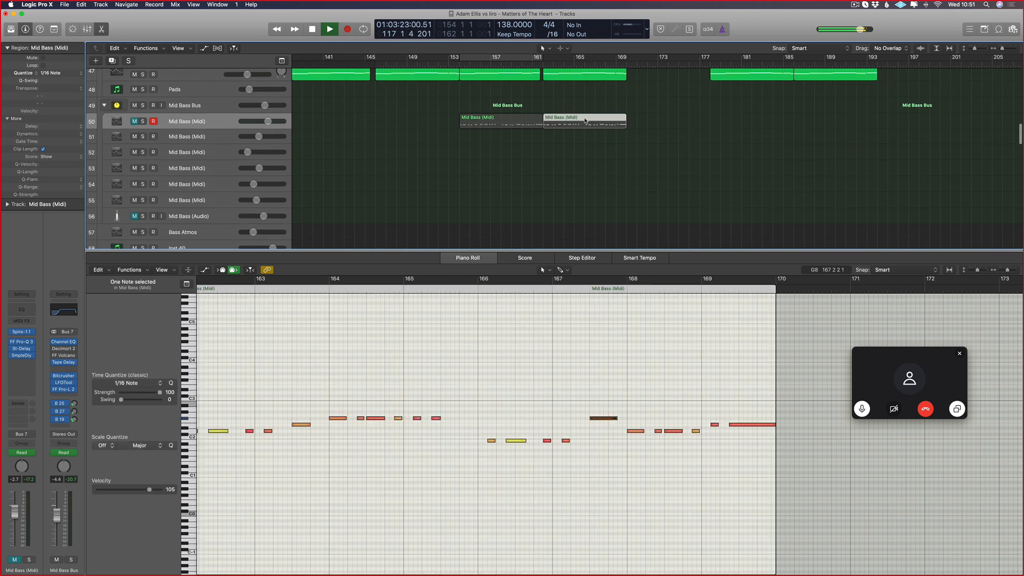
{"action": "scroll", "coordinate": [581, 155], "scroll_direction": "down", "scroll_amount": 5}
{"action": "left_click", "coordinate": [582, 174], "text": "shift"}
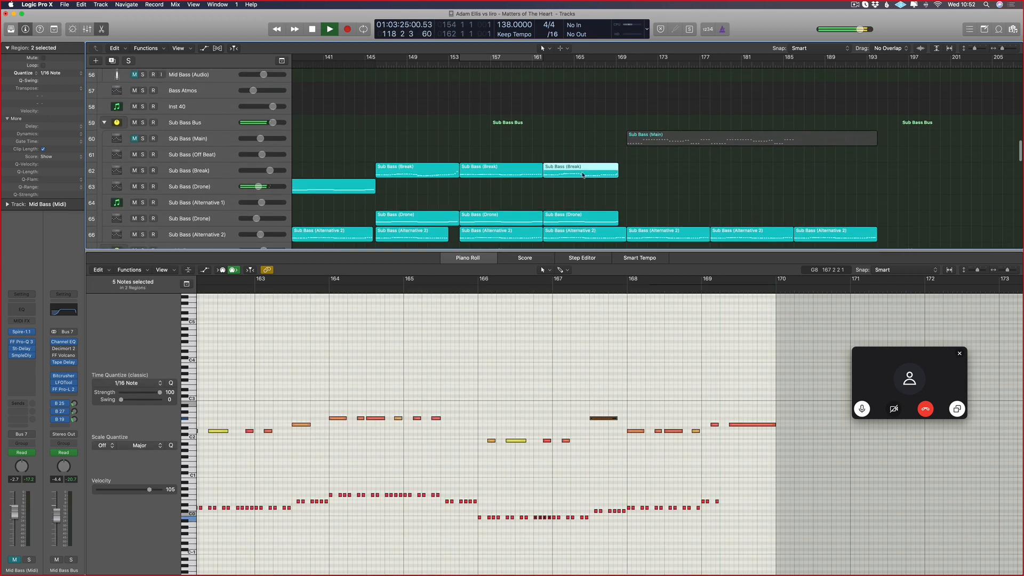
{"action": "left_click", "coordinate": [603, 426]}
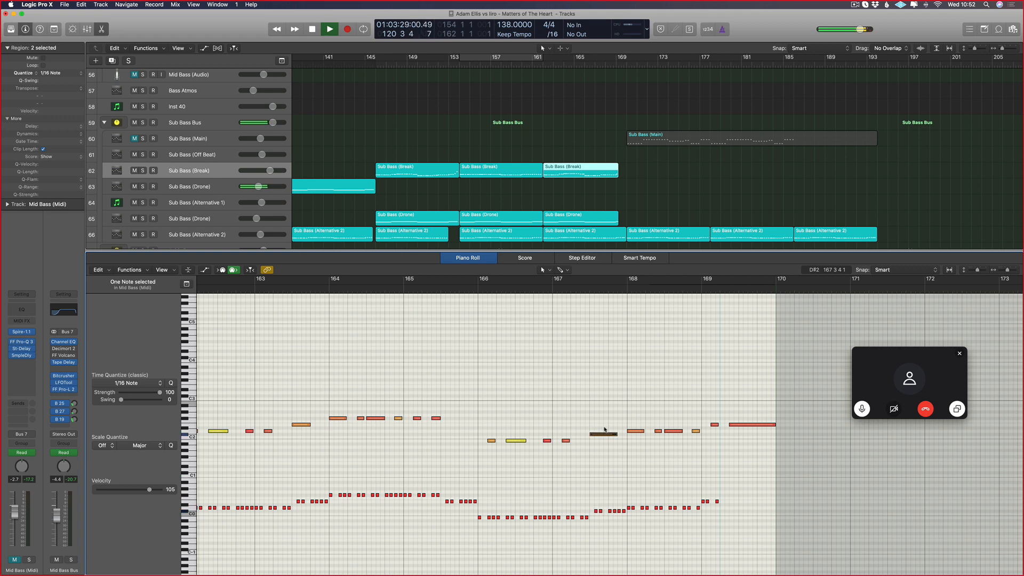
{"action": "scroll", "coordinate": [593, 209], "scroll_direction": "up", "scroll_amount": 1}
{"action": "left_click", "coordinate": [616, 203]}
- Copy the Mid Bass region from bar 154 to bar 170 on track 50 without its automation data
{"action": "scroll", "coordinate": [578, 210], "scroll_direction": "up", "scroll_amount": 6}
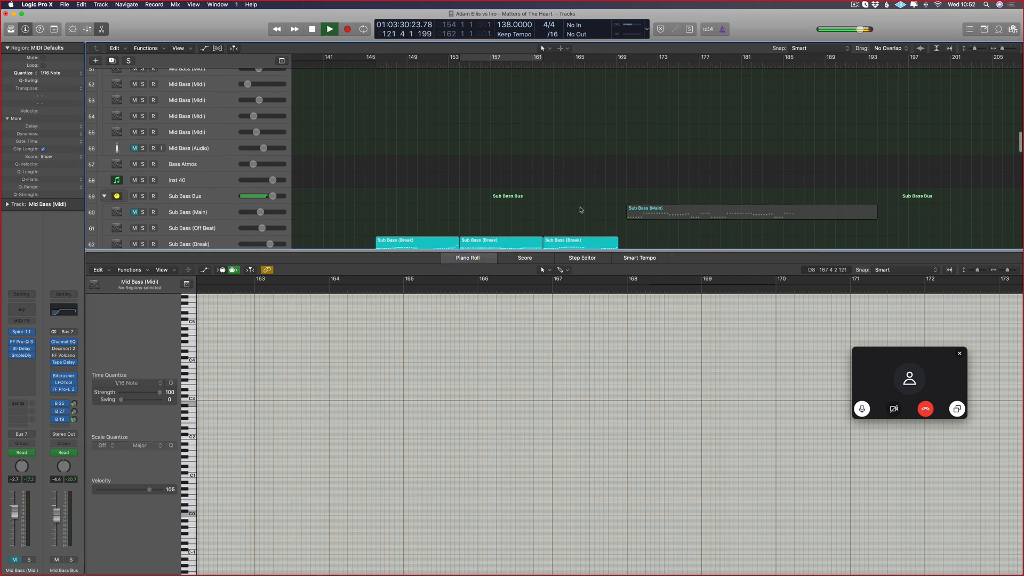
{"action": "left_click_drag", "start_coordinate": [501, 146], "coordinate": [654, 152]}
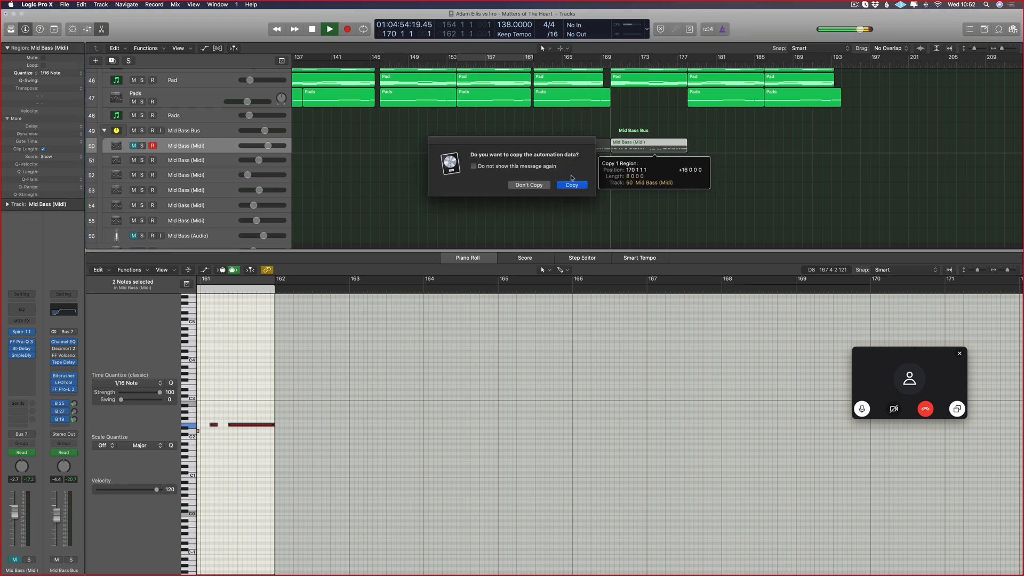
{"action": "left_click", "coordinate": [533, 186]}
- Compare the Mid Bass region at bar 170 with Sub Bass (Main), and try a lower pitch for the note in the second half of bar 171
{"action": "scroll", "coordinate": [651, 175], "scroll_direction": "down", "scroll_amount": 6}
{"action": "left_click", "coordinate": [639, 169], "text": "shift"}
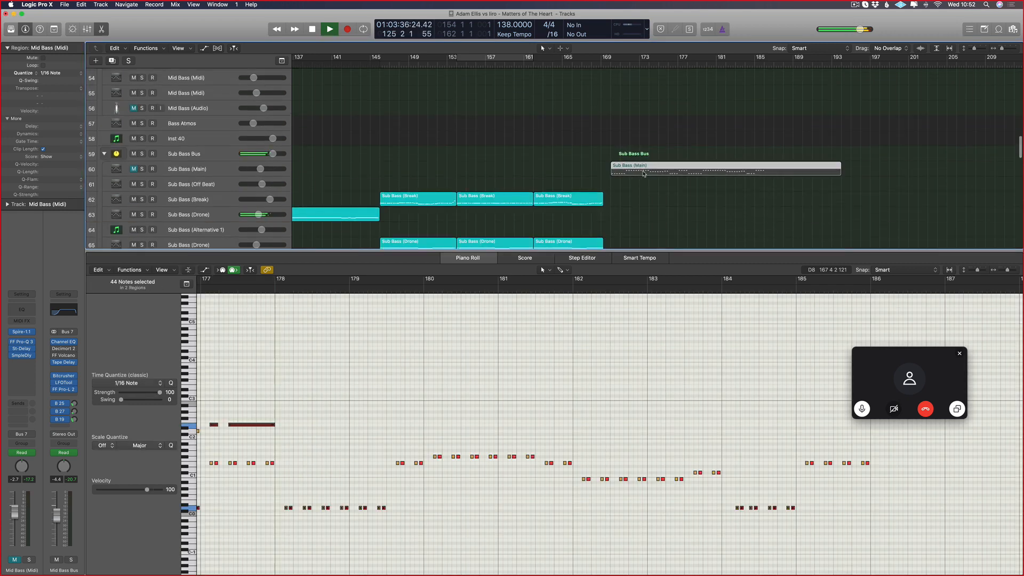
{"action": "scroll", "coordinate": [386, 469], "scroll_direction": "left", "scroll_amount": 10}
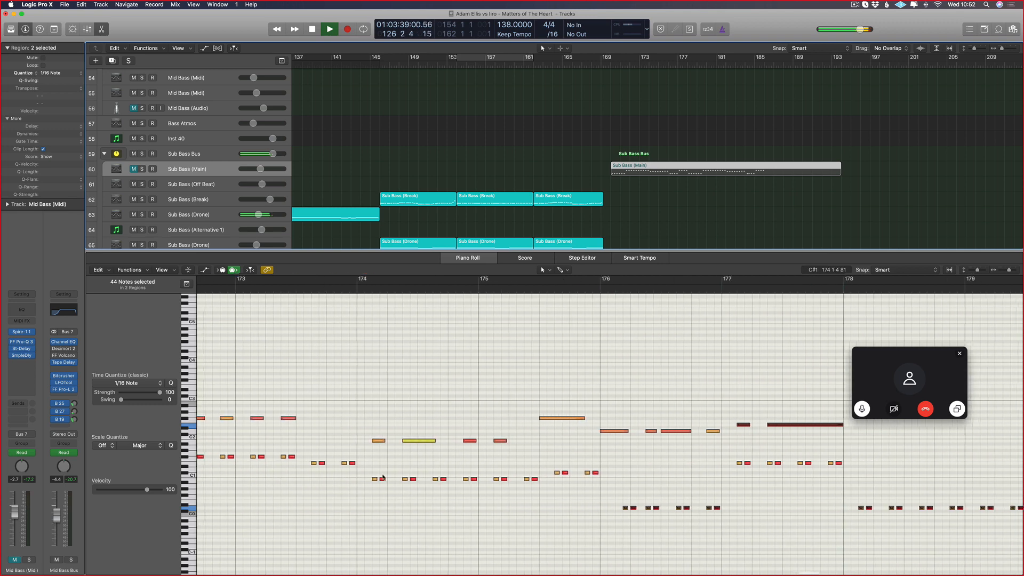
{"action": "scroll", "coordinate": [388, 478], "scroll_direction": "left", "scroll_amount": 5}
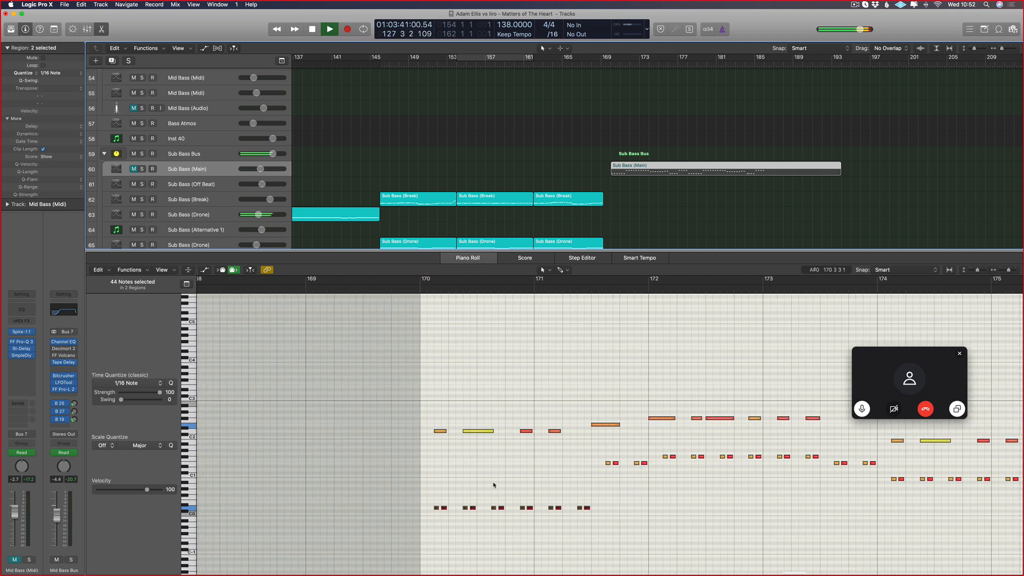
{"action": "left_click_drag", "start_coordinate": [557, 419], "coordinate": [400, 445]}
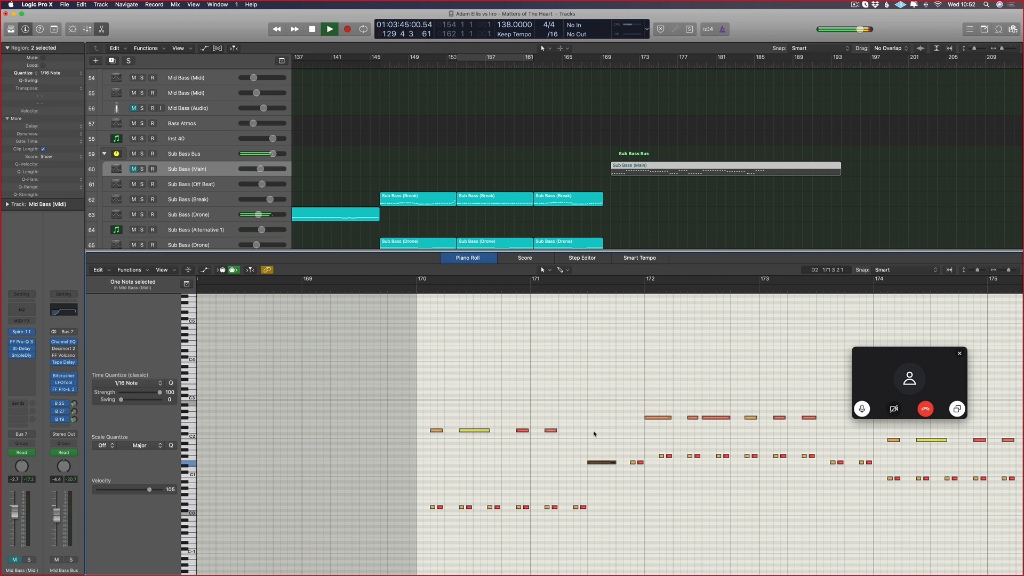
- Copy the four Mid Bass notes of bar 172 into bar 173 and lower the last two to follow Sub Bass (Main)
{"action": "scroll", "coordinate": [594, 433], "scroll_direction": "right", "scroll_amount": 5}
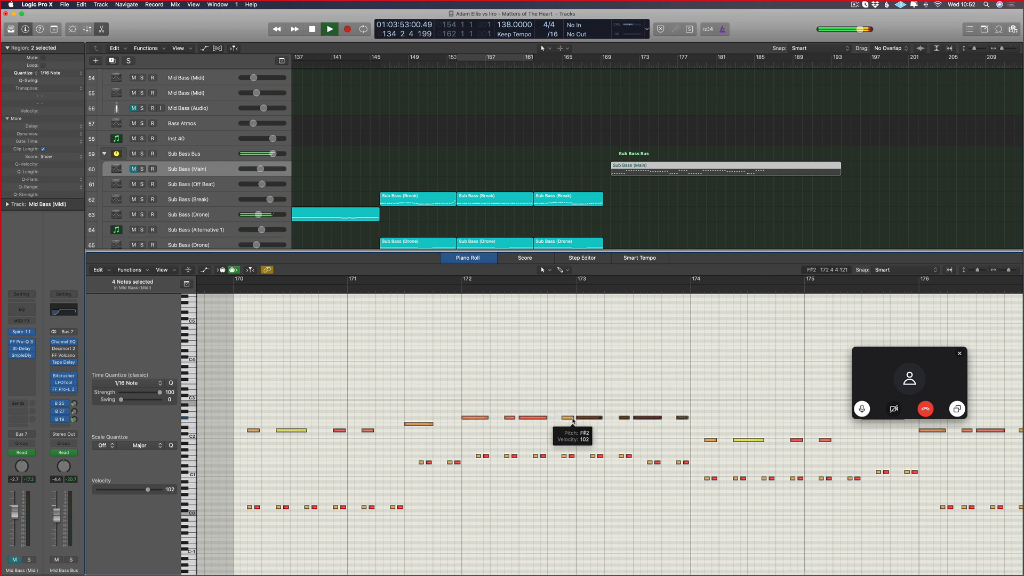
{"action": "key", "text": "alt+shift+Down"}
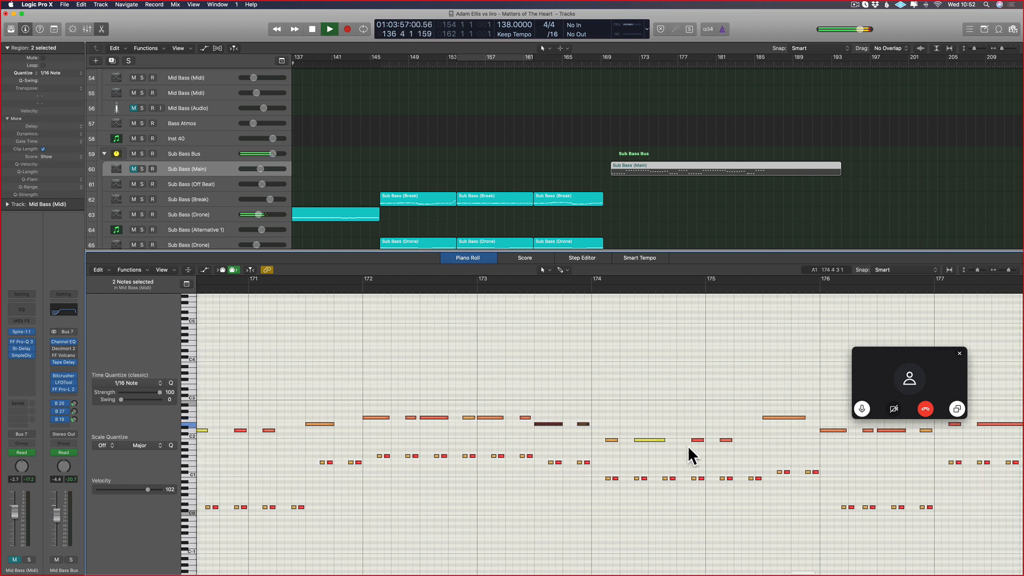
- Lower the Mid Bass note in the second half of bar 175 and check bars 176 and 177 against Sub Bass (Main)
{"action": "left_click_drag", "start_coordinate": [720, 431], "coordinate": [576, 452]}
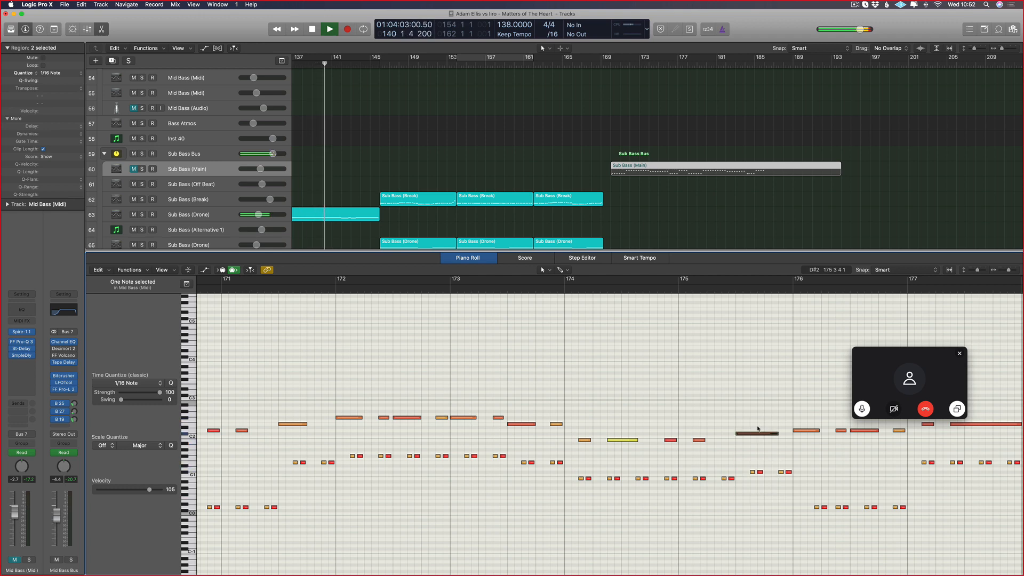
{"action": "scroll", "coordinate": [719, 430], "scroll_direction": "right", "scroll_amount": 5}
{"action": "left_click_drag", "start_coordinate": [646, 425], "coordinate": [550, 437]}
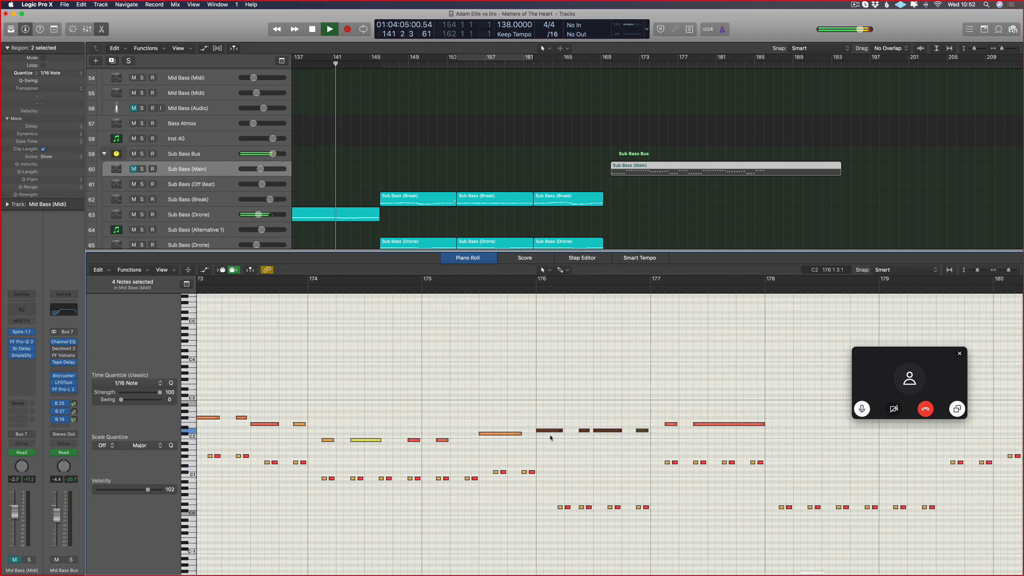
{"action": "left_click_drag", "start_coordinate": [777, 405], "coordinate": [667, 434]}
{"action": "key", "text": "alt+shift+Down"}
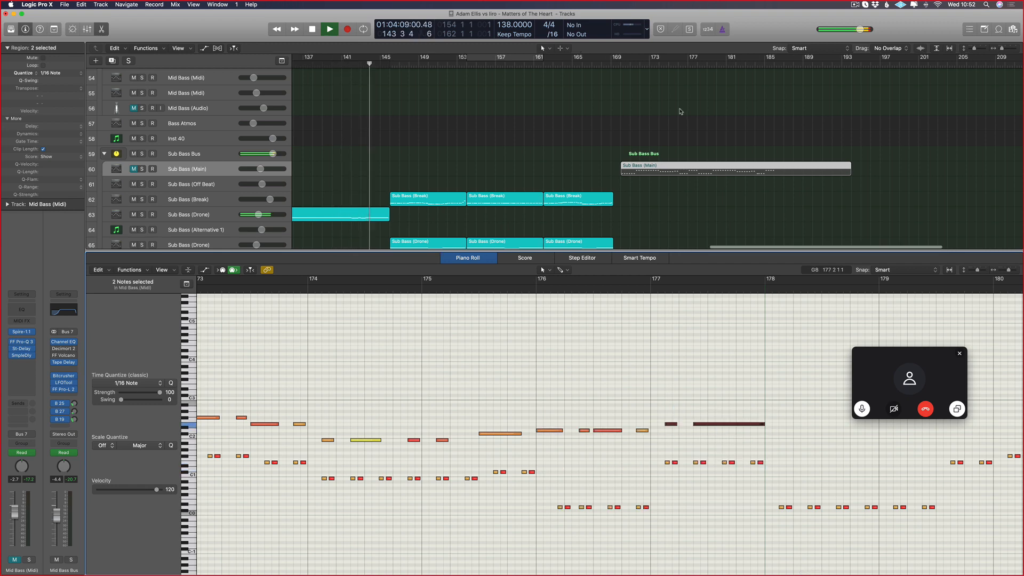
- Repeat the Mid Bass region from bar 170 at bar 178 on track 50 without copying its automation data
{"action": "scroll", "coordinate": [679, 107], "scroll_direction": "down", "scroll_amount": 5}
{"action": "scroll", "coordinate": [692, 194], "scroll_direction": "up", "scroll_amount": 6}
{"action": "scroll", "coordinate": [692, 194], "scroll_direction": "down", "scroll_amount": 2}
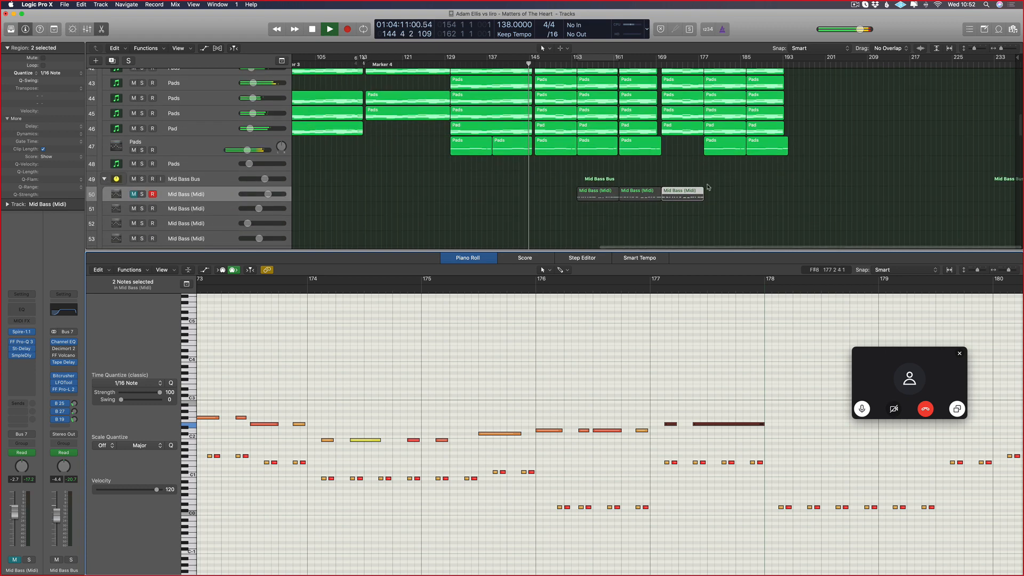
{"action": "left_click", "coordinate": [691, 199]}
{"action": "key", "text": "super+r"}
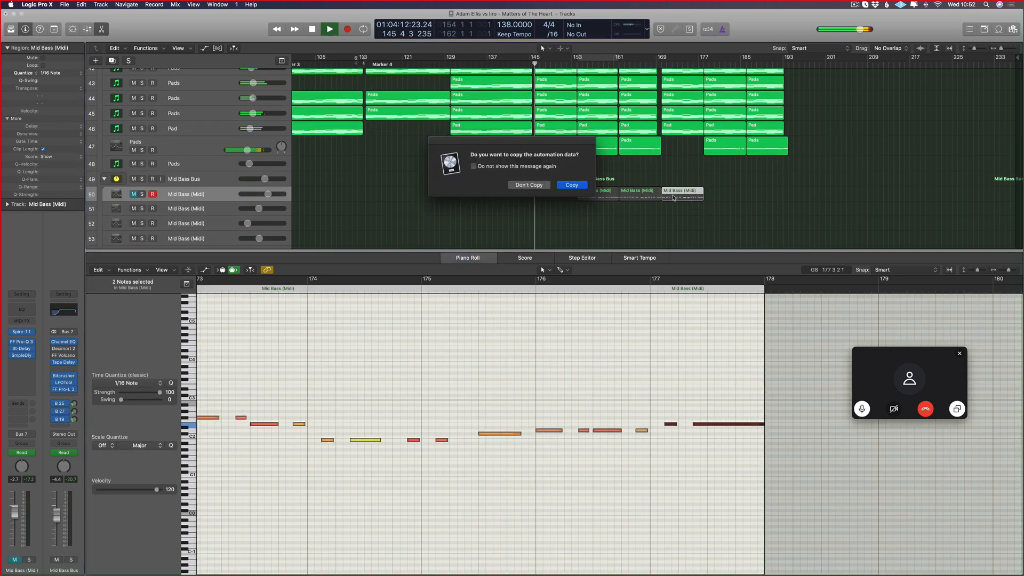
{"action": "left_click", "coordinate": [530, 186]}
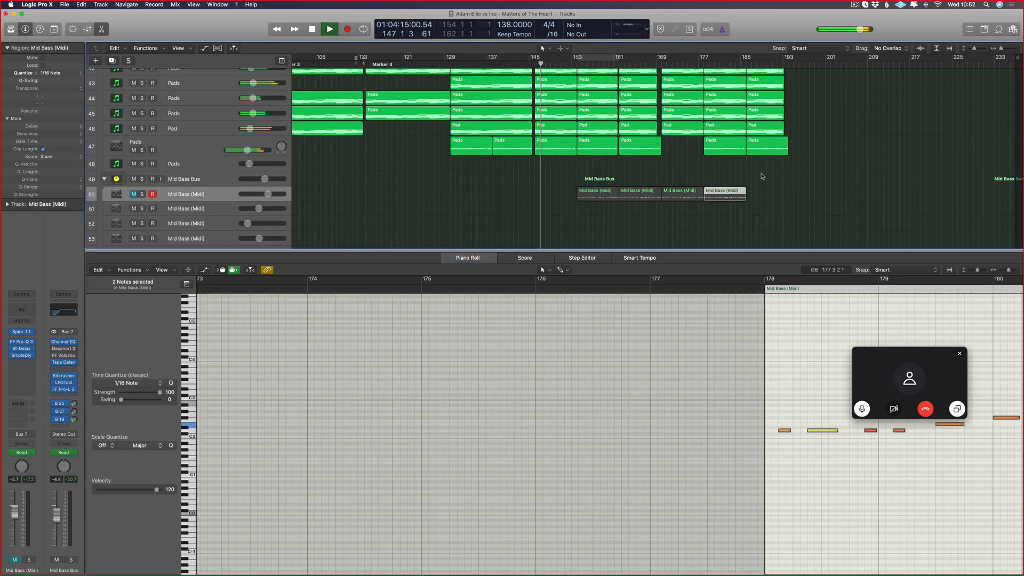
- Compare the Mid Bass notes in bars 178 to 181 with the Sub Bass (Main) region
{"action": "scroll", "coordinate": [735, 160], "scroll_direction": "down", "scroll_amount": 5}
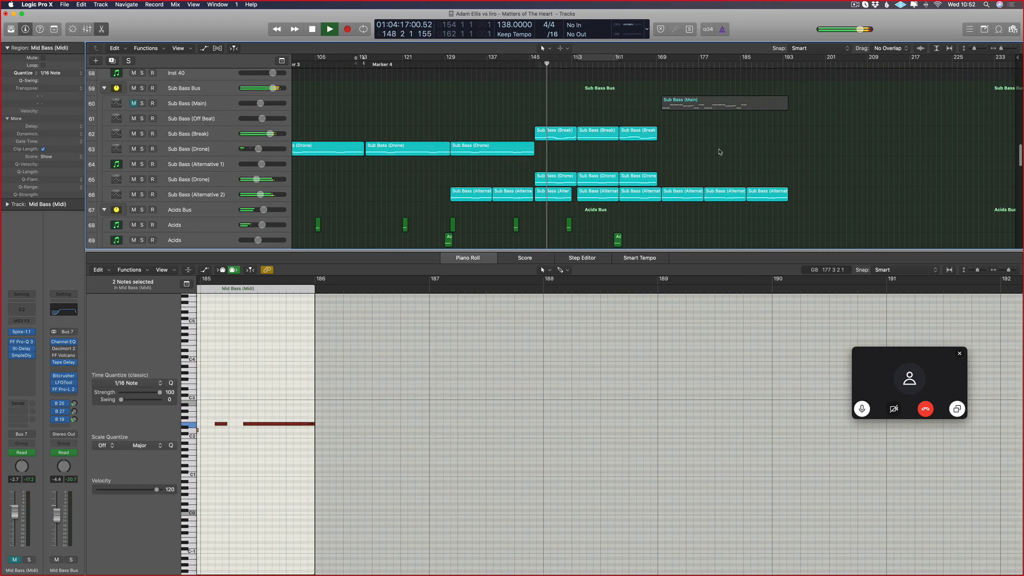
{"action": "scroll", "coordinate": [719, 152], "scroll_direction": "up", "scroll_amount": 1}
{"action": "left_click", "coordinate": [721, 121], "text": "shift"}
{"action": "scroll", "coordinate": [516, 399], "scroll_direction": "left", "scroll_amount": 15}
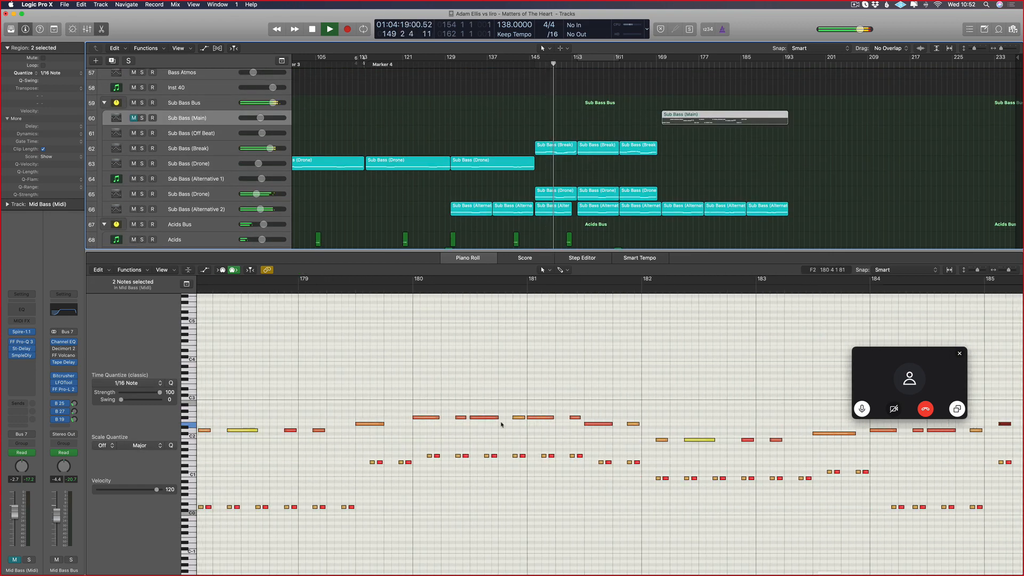
{"action": "scroll", "coordinate": [501, 424], "scroll_direction": "left", "scroll_amount": 10}
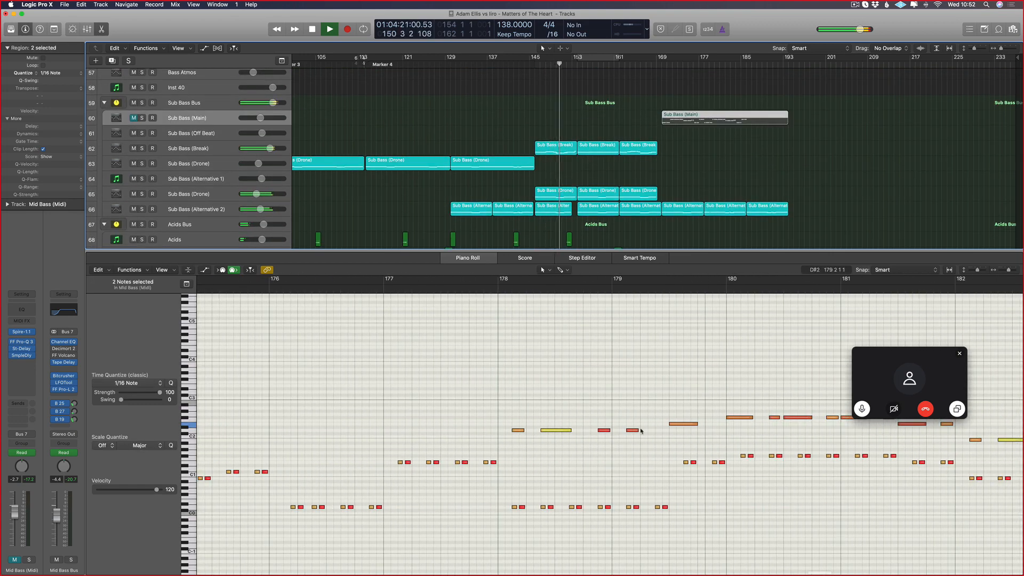
{"action": "left_click", "coordinate": [683, 430]}
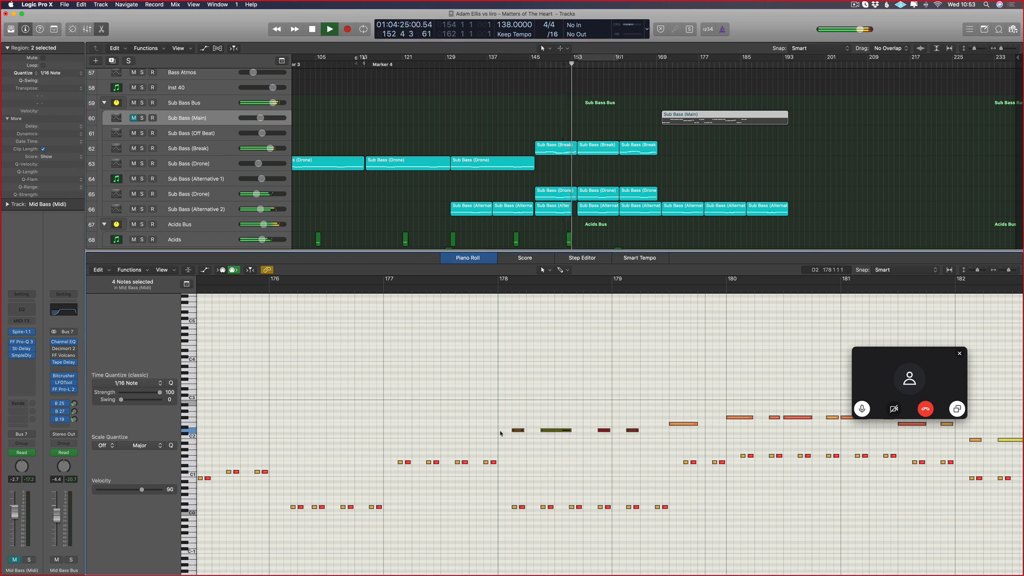
{"action": "scroll", "coordinate": [600, 444], "scroll_direction": "right", "scroll_amount": 6}
{"action": "left_click_drag", "start_coordinate": [724, 414], "coordinate": [499, 433]}
{"action": "scroll", "coordinate": [500, 433], "scroll_direction": "right", "scroll_amount": 5}
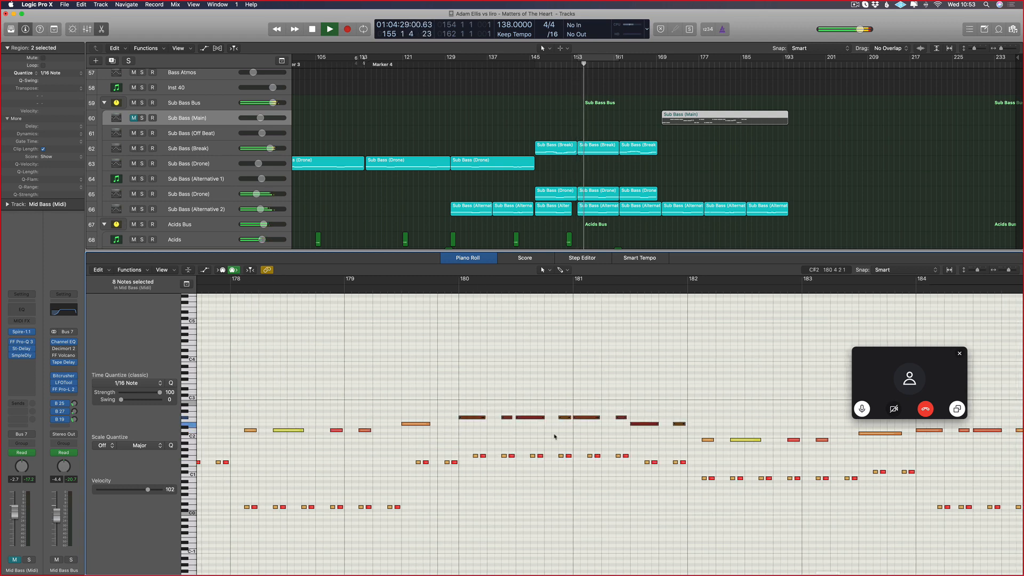
- Try the five Mid Bass notes of bars 182 and 183 an octave lower, and check bars 184 and 185 against Sub Bass (Main)
{"action": "left_click_drag", "start_coordinate": [853, 422], "coordinate": [657, 451]}
{"action": "key", "text": "shift+alt+Down"}
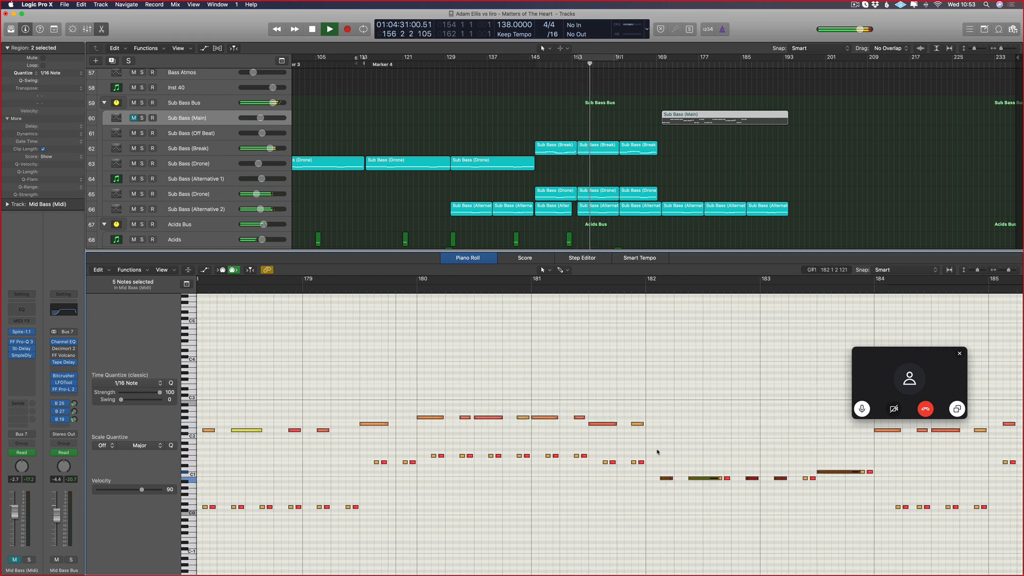
{"action": "scroll", "coordinate": [687, 436], "scroll_direction": "right", "scroll_amount": 5}
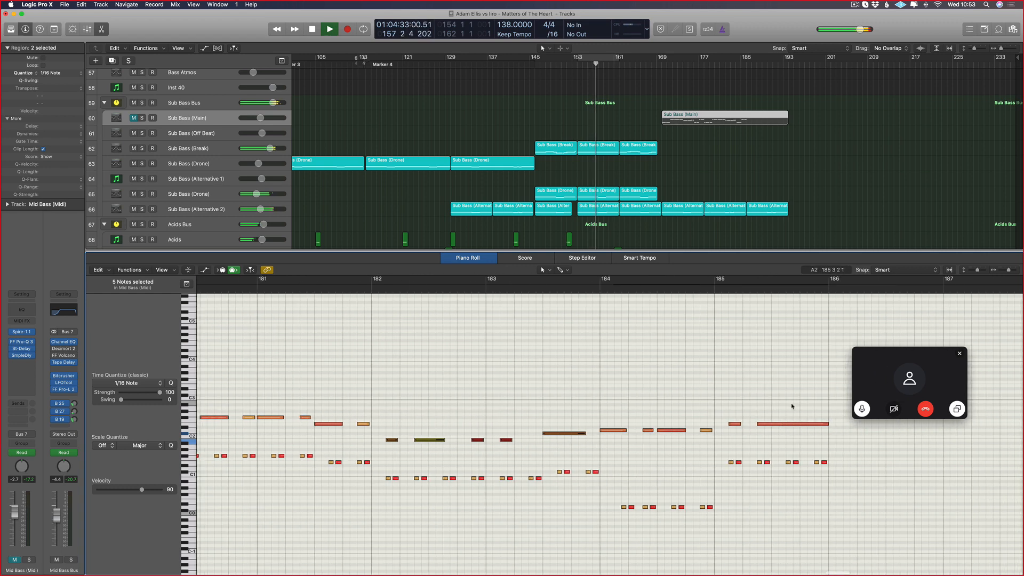
{"action": "left_click_drag", "start_coordinate": [792, 407], "coordinate": [616, 430]}
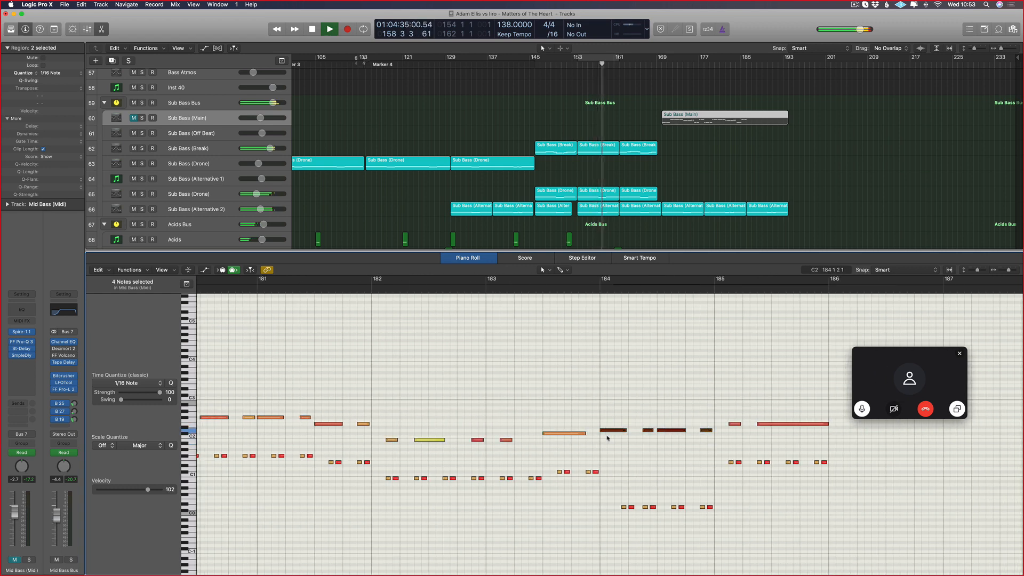
{"action": "left_click_drag", "start_coordinate": [791, 403], "coordinate": [725, 435]}
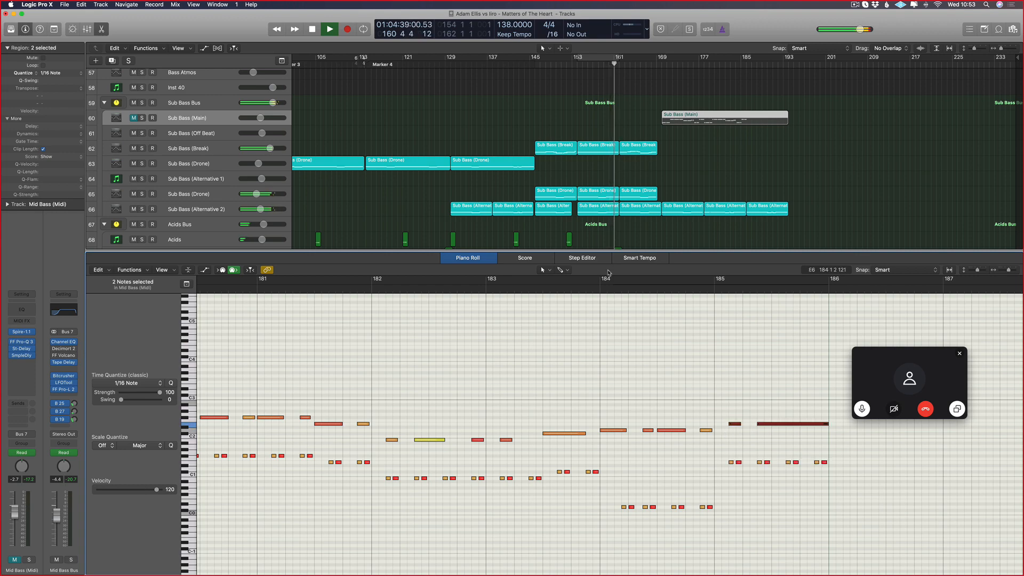
- Close the piano roll and unmute Mid Bass track 50 together with Sub Bass (Main)
{"action": "key", "text": "p"}
{"action": "scroll", "coordinate": [517, 188], "scroll_direction": "up", "scroll_amount": 8}
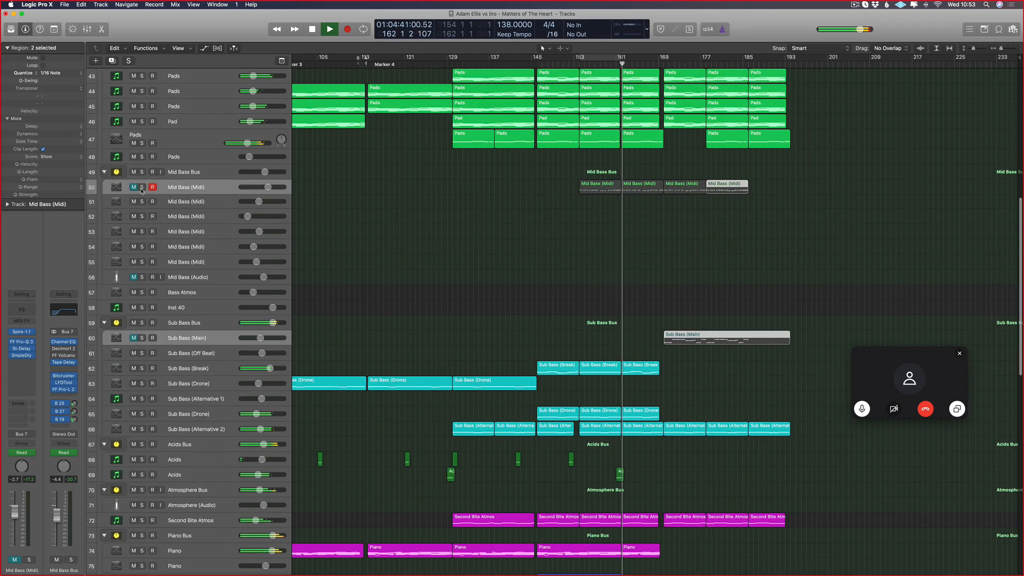
{"action": "left_click", "coordinate": [134, 187]}
{"action": "left_click", "coordinate": [717, 245]}
{"action": "scroll", "coordinate": [720, 247], "scroll_direction": "right", "scroll_amount": 1}
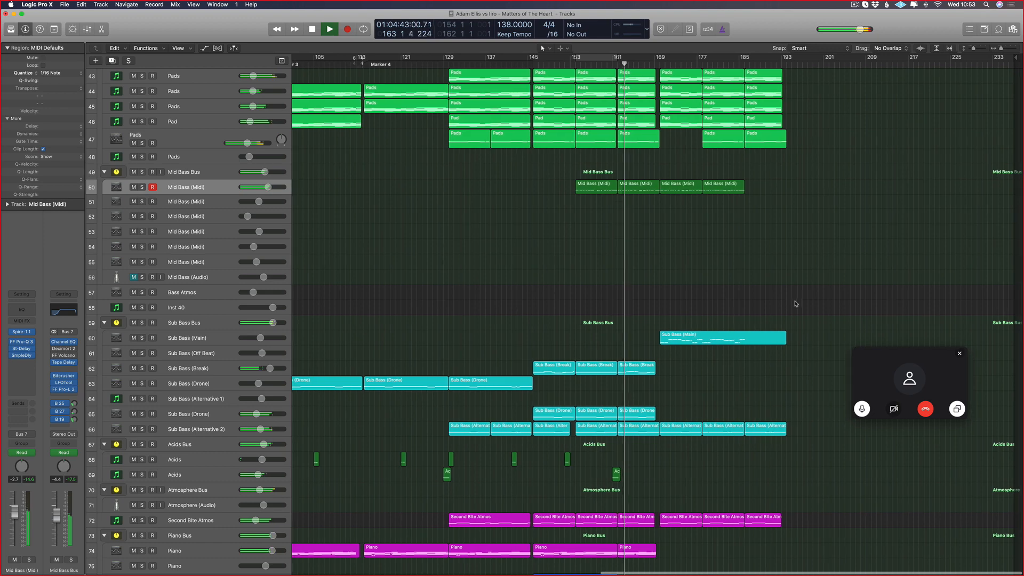
- Delete the Leads and Pads regions that start at bar 186
{"action": "scroll", "coordinate": [770, 173], "scroll_direction": "up", "scroll_amount": 2}
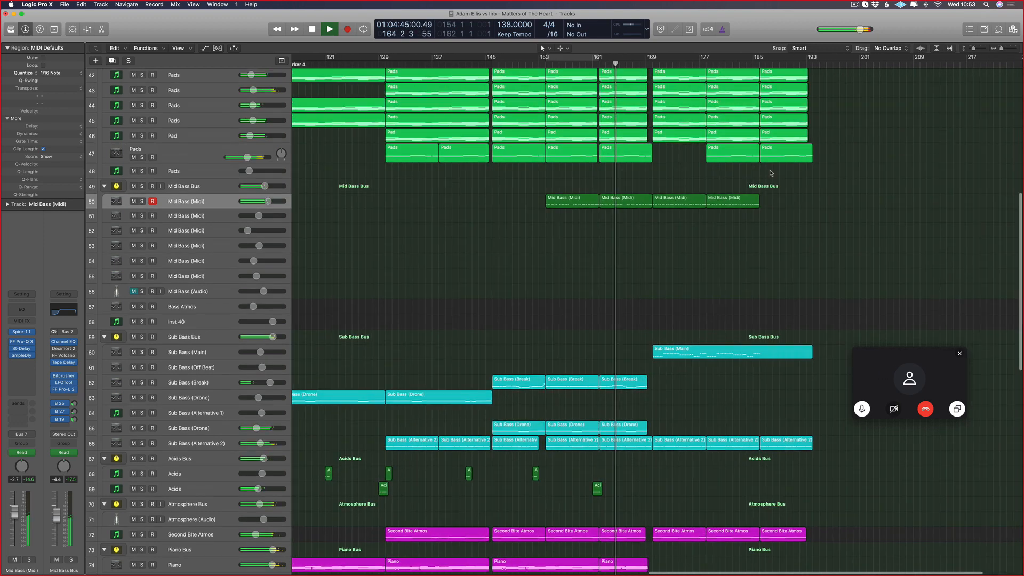
{"action": "scroll", "coordinate": [771, 173], "scroll_direction": "up", "scroll_amount": 12}
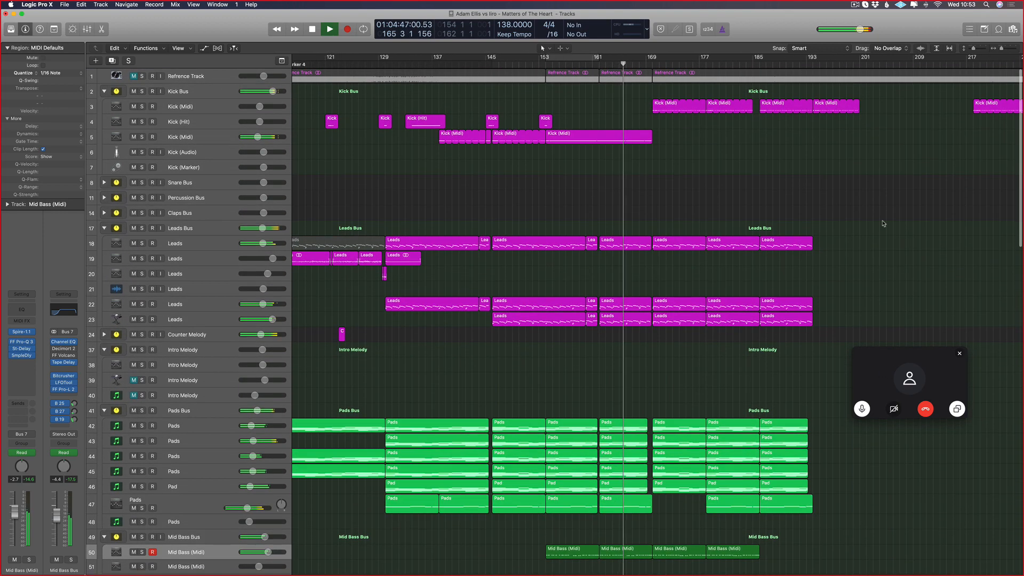
{"action": "left_click_drag", "start_coordinate": [882, 222], "coordinate": [788, 527]}
{"action": "key", "text": "Delete"}
{"action": "key", "text": "Return"}
- Shorten the Sub Bass (Main) region to end at bar 186 and delete the Sub Bass (Alternative 2) region that starts there
{"action": "scroll", "coordinate": [773, 554], "scroll_direction": "down", "scroll_amount": 4}
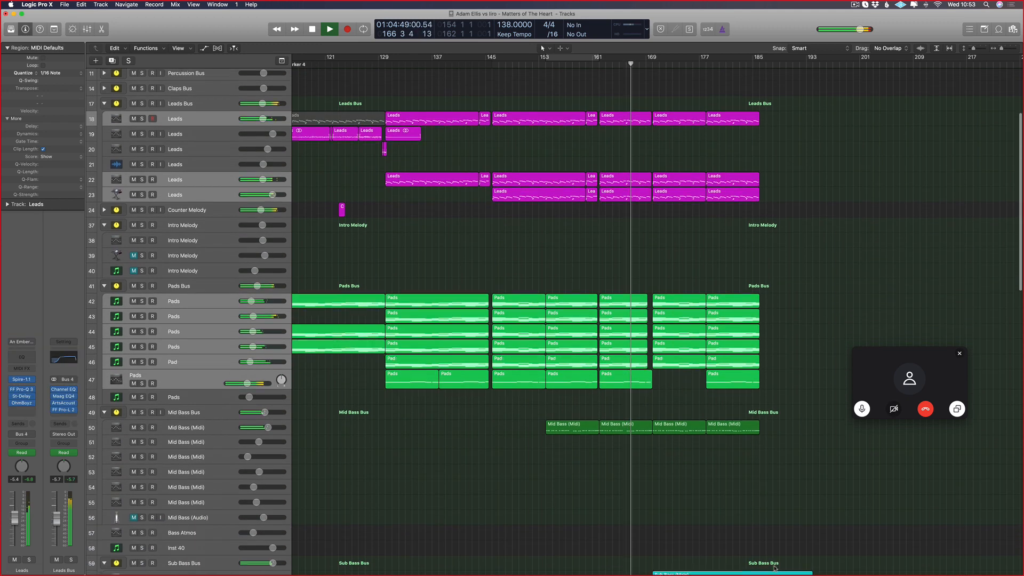
{"action": "scroll", "coordinate": [775, 568], "scroll_direction": "down", "scroll_amount": 5}
{"action": "left_click_drag", "start_coordinate": [809, 423], "coordinate": [730, 424]}
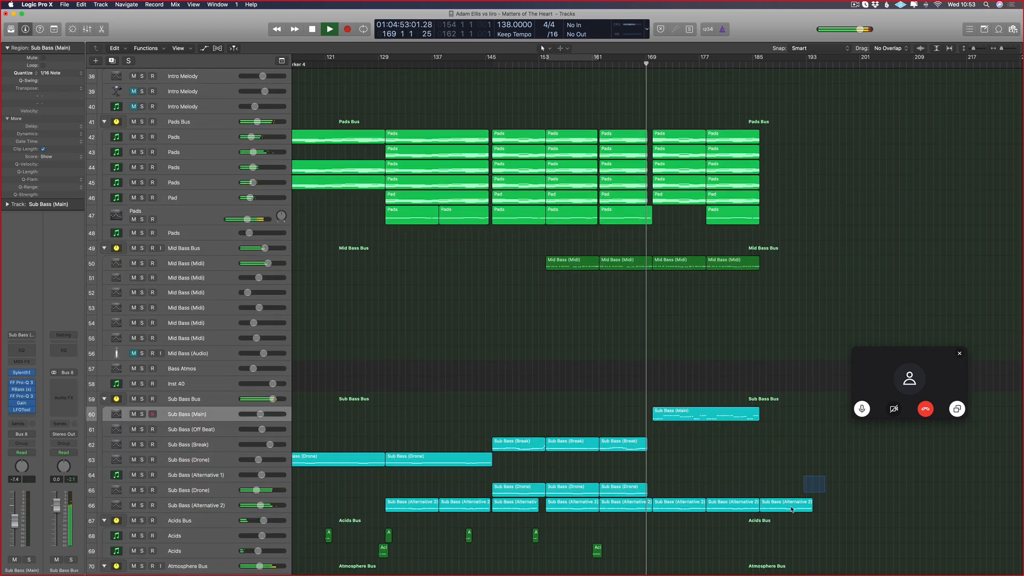
{"action": "left_click", "coordinate": [804, 504]}
{"action": "key", "text": "Delete"}
{"action": "key", "text": "Return"}
{"action": "scroll", "coordinate": [614, 303], "scroll_direction": "right", "scroll_amount": 2}
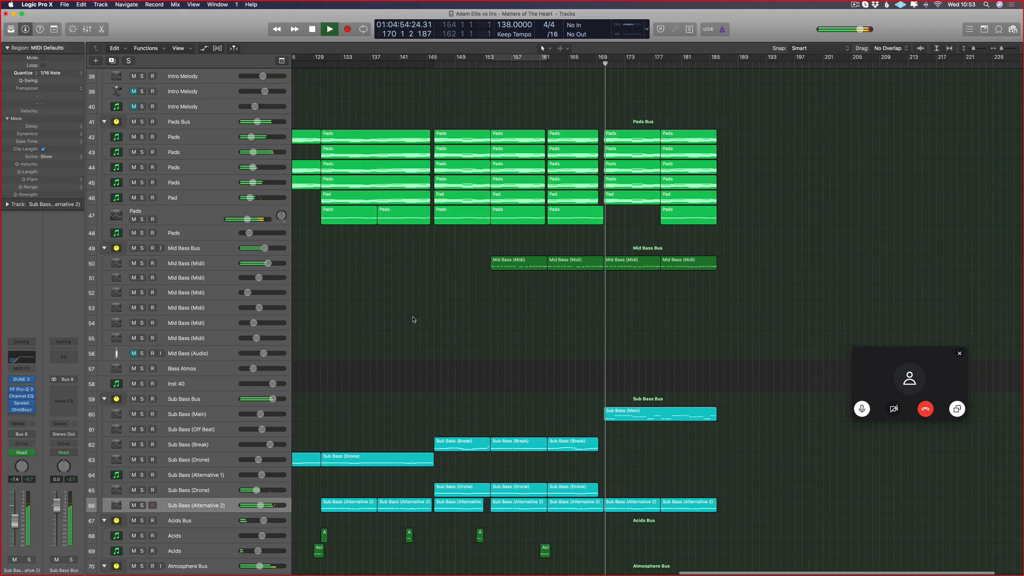
- Show automation and delete the Spire filter cutoff points after bar 33 on Mid Bass track 50, holding the value at 873
{"action": "left_click_drag", "start_coordinate": [747, 261], "coordinate": [465, 270]}
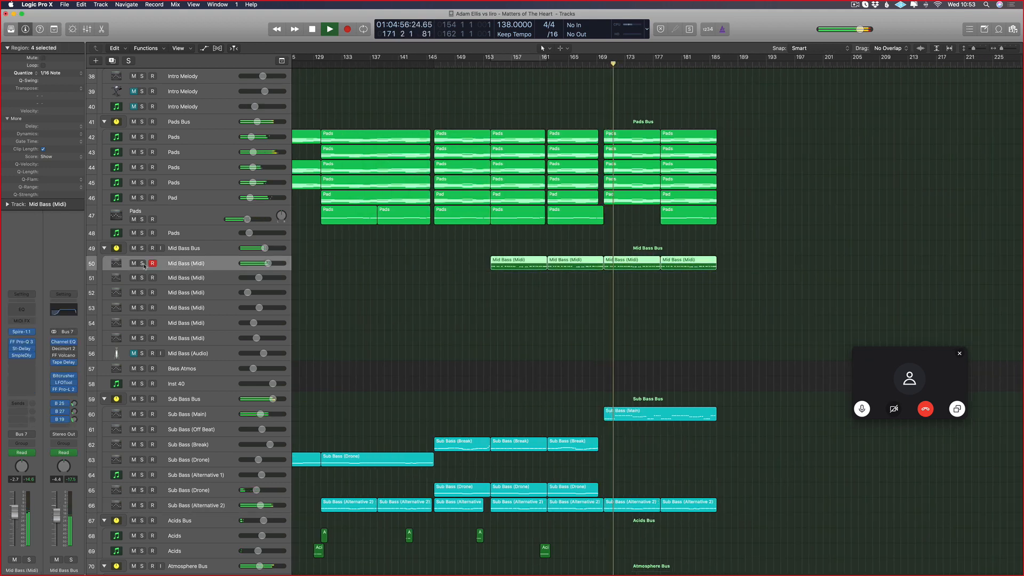
{"action": "left_click", "coordinate": [142, 262]}
{"action": "left_click", "coordinate": [141, 263]}
{"action": "key", "text": "a"}
{"action": "scroll", "coordinate": [564, 277], "scroll_direction": "left", "scroll_amount": 10}
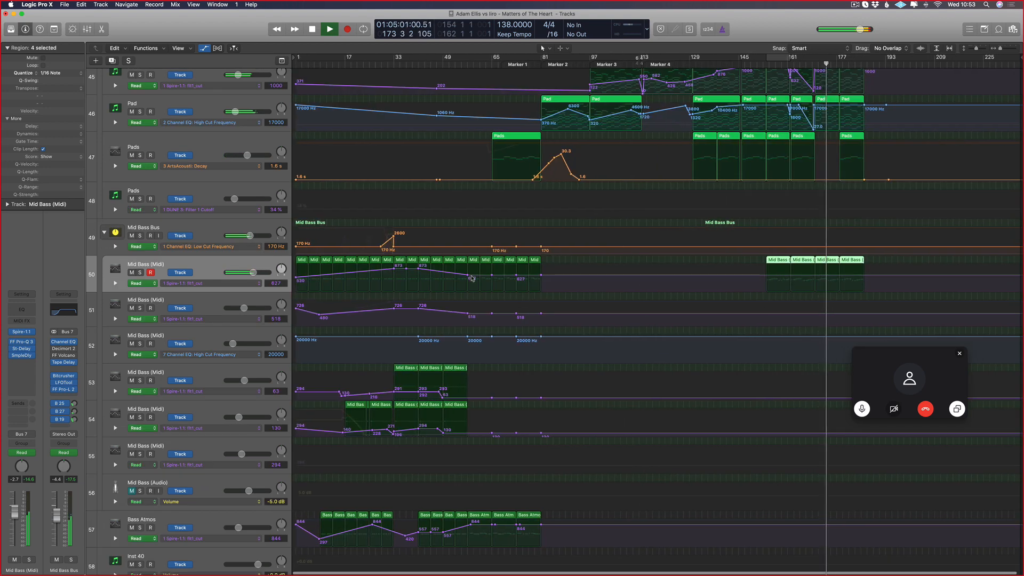
{"action": "left_click", "coordinate": [436, 275]}
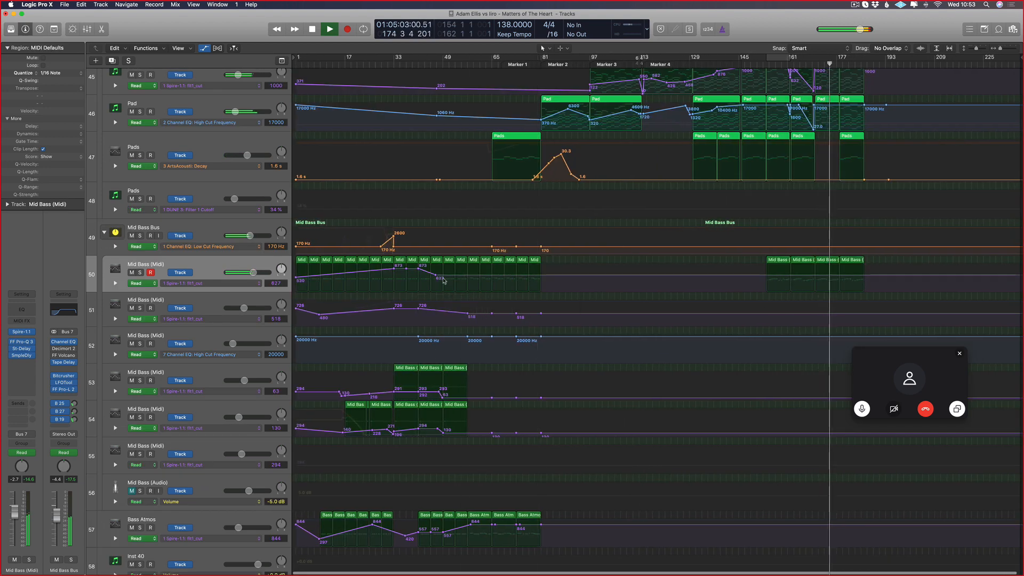
{"action": "left_click", "coordinate": [435, 276]}
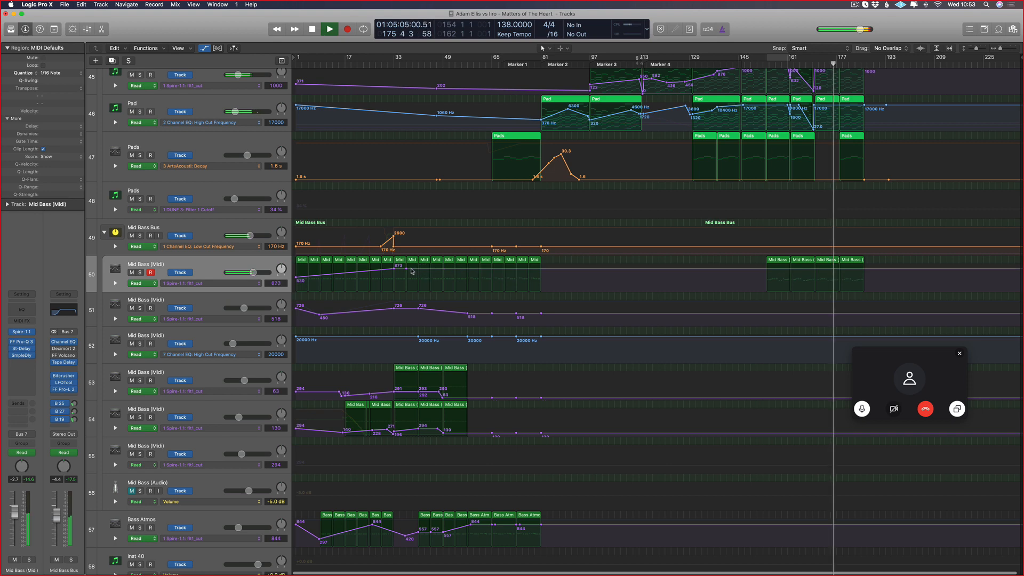
{"action": "key", "text": "super+BackSpace"}
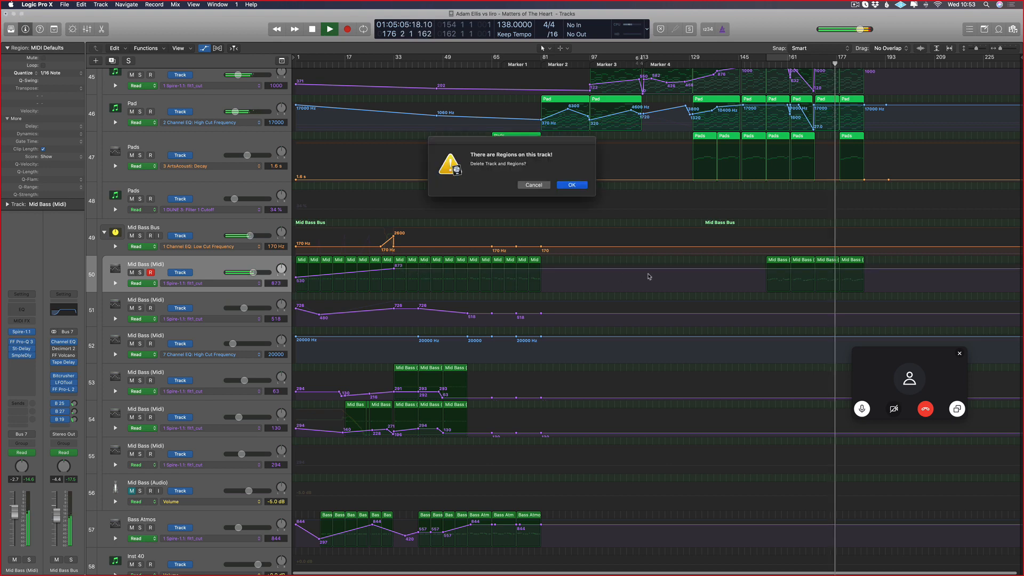
{"action": "left_click", "coordinate": [531, 185]}
{"action": "key", "text": "a"}
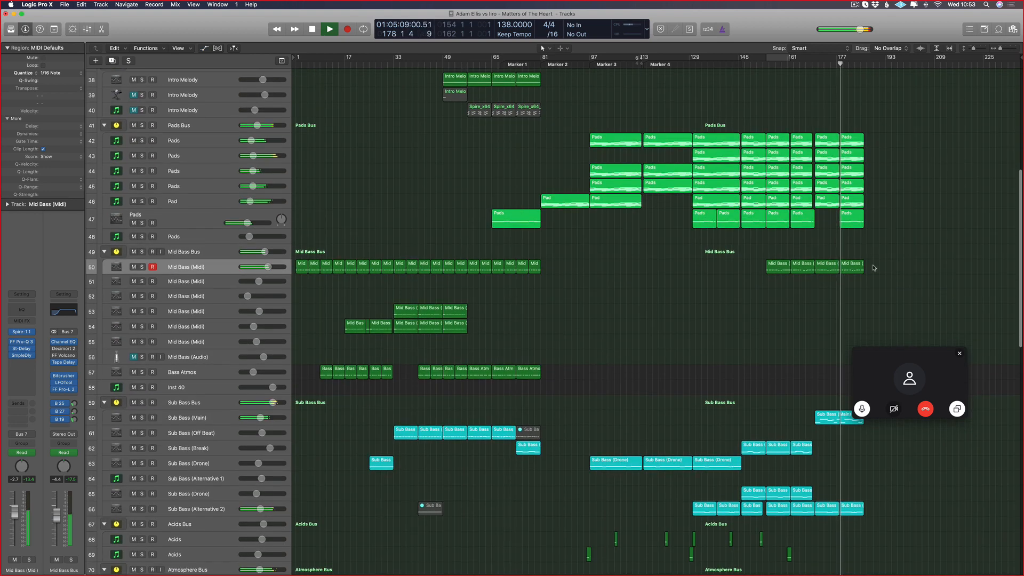
- Copy the four Mid Bass regions from bar 154 onward on track 50 to track 51 without their automation data
{"action": "left_click_drag", "start_coordinate": [905, 260], "coordinate": [766, 278]}
{"action": "left_click_drag", "start_coordinate": [771, 270], "coordinate": [772, 287]}
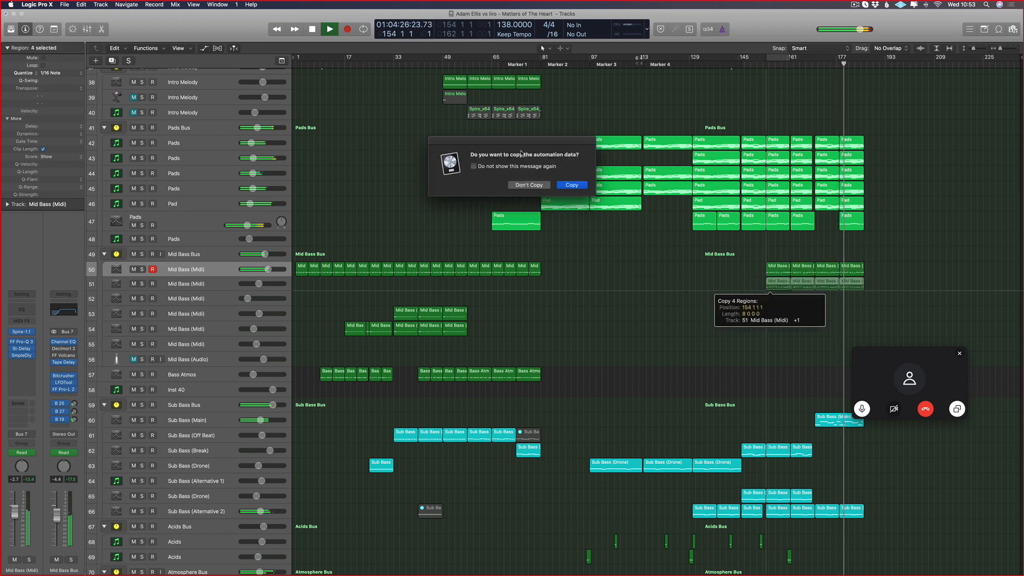
{"action": "left_click", "coordinate": [521, 185]}
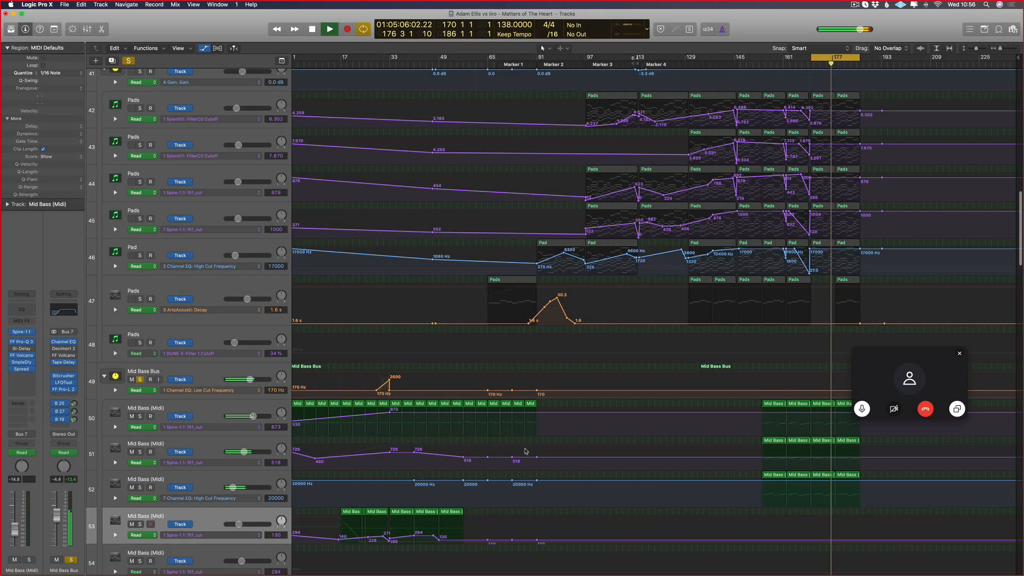
- Delete the Spire filter cutoff points after bar 49 on track 51 and the high-cut frequency points from bar 41 on track 52
{"action": "left_click_drag", "start_coordinate": [561, 467], "coordinate": [451, 445]}
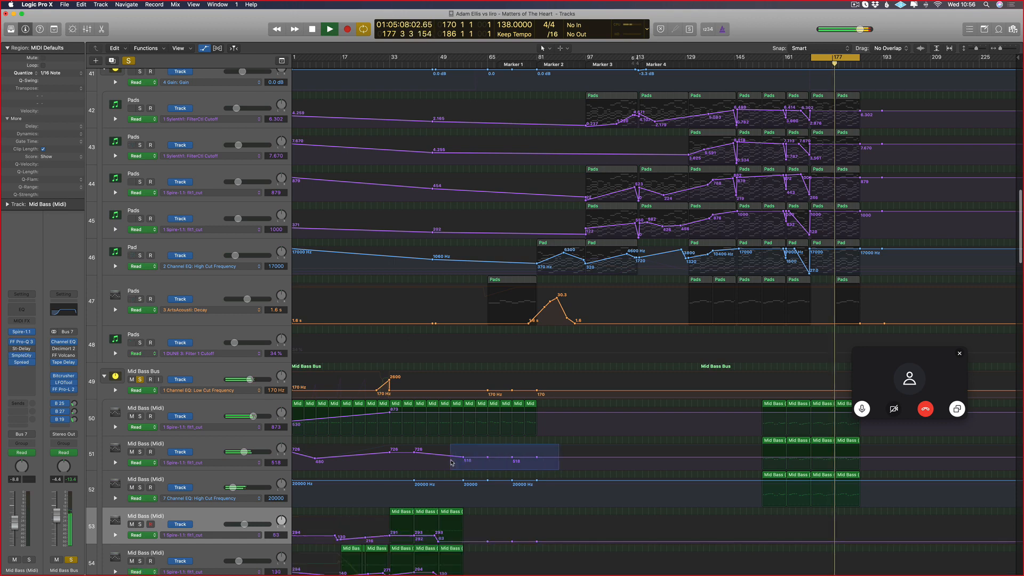
{"action": "key", "text": "Delete"}
{"action": "left_click", "coordinate": [408, 455]}
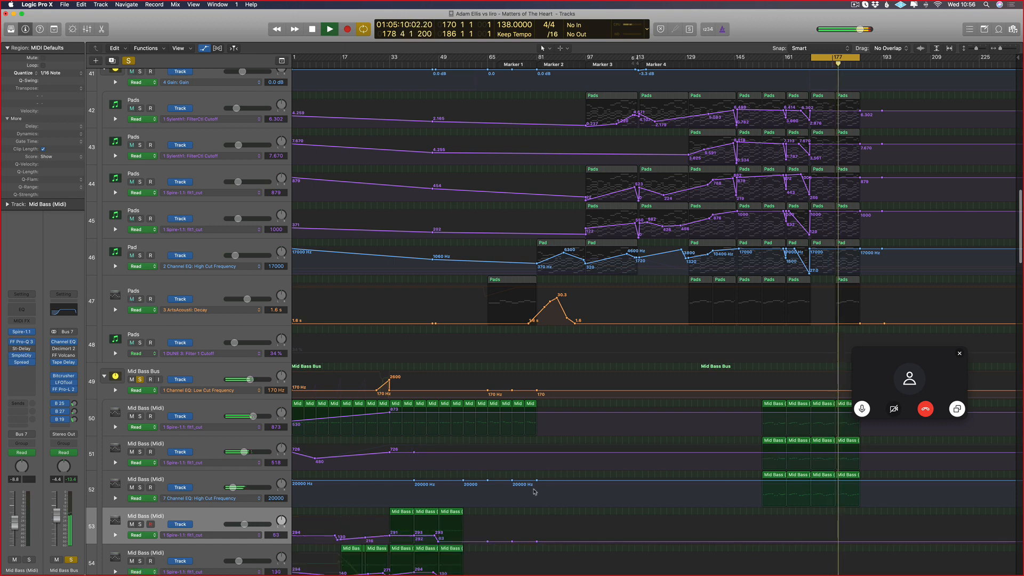
{"action": "left_click_drag", "start_coordinate": [534, 492], "coordinate": [408, 483]}
{"action": "key", "text": "Delete"}
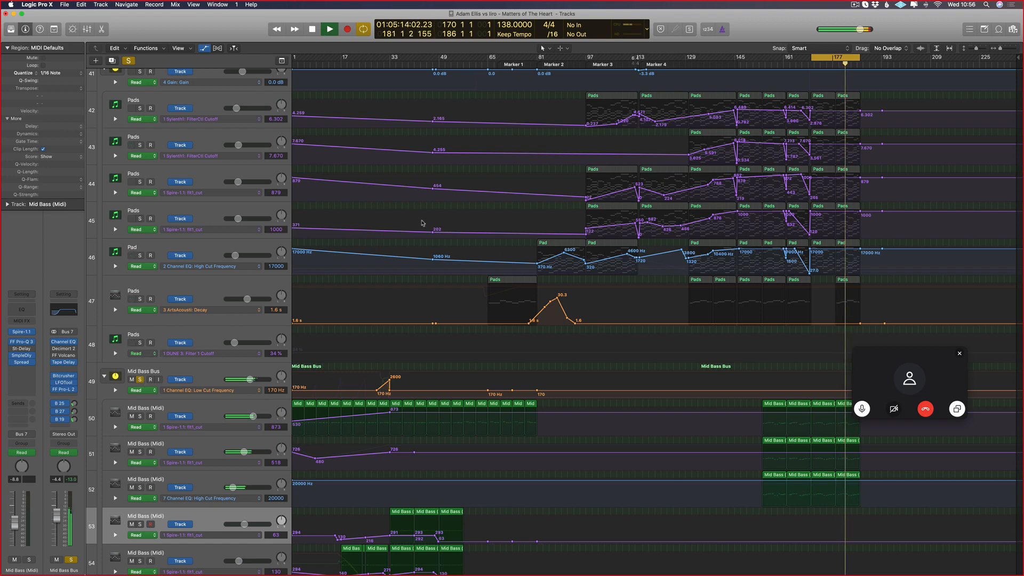
- Hide the automation lanes and inspect the arrangement around bars 170 to 186, from the kick tracks to the effects tracks
{"action": "key", "text": "a"}
{"action": "key", "text": "super+Up"}
{"action": "key", "text": "super+Up"}
{"action": "key", "text": "super+Up"}
{"action": "key", "text": "super+Up"}
{"action": "key", "text": "super+Right"}
{"action": "key", "text": "super+Right"}
{"action": "key", "text": "super+Right"}
{"action": "key", "text": "super+Right"}
{"action": "key", "text": "super+Right"}
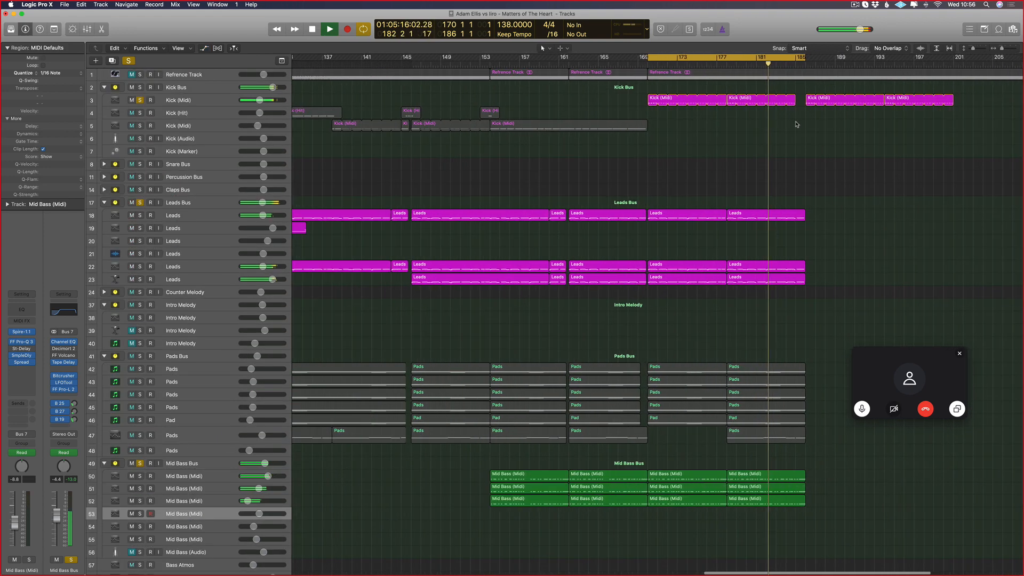
{"action": "left_click_drag", "start_coordinate": [805, 58], "coordinate": [800, 61]}
{"action": "scroll", "coordinate": [820, 236], "scroll_direction": "down", "scroll_amount": 15}
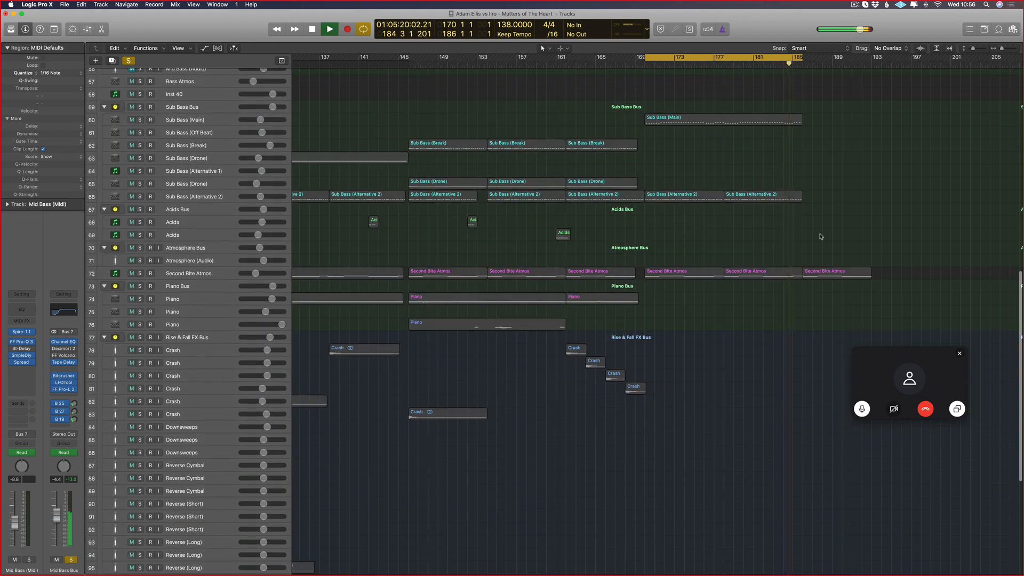
- Solo the Sub Bass (Main) track and copy its region at bar 170 onto the Sub Bass (Off Beat) track
{"action": "key", "text": "super+Right"}
{"action": "scroll", "coordinate": [557, 144], "scroll_direction": "right", "scroll_amount": 8}
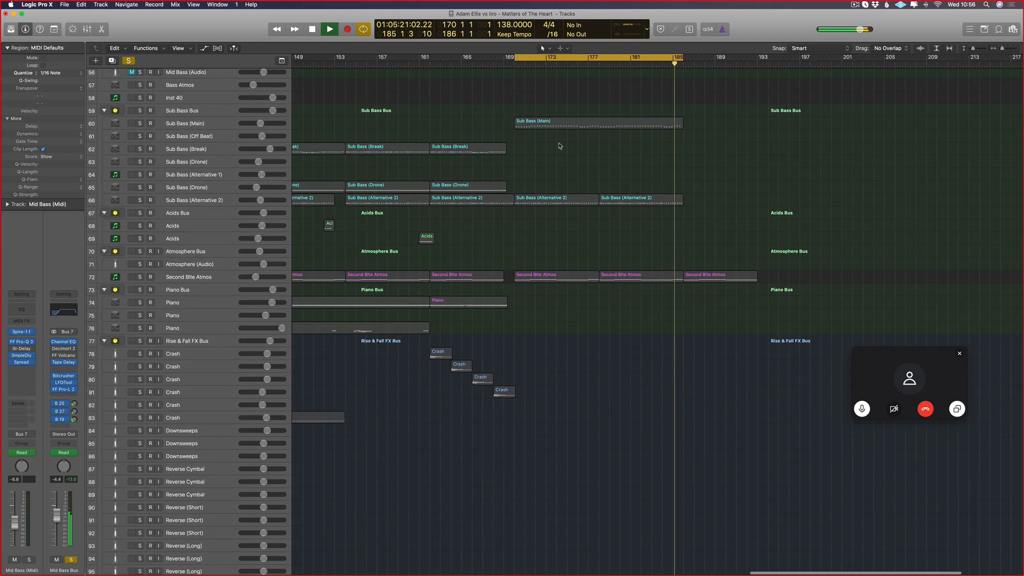
{"action": "left_click", "coordinate": [139, 124]}
{"action": "key", "text": "super+Down"}
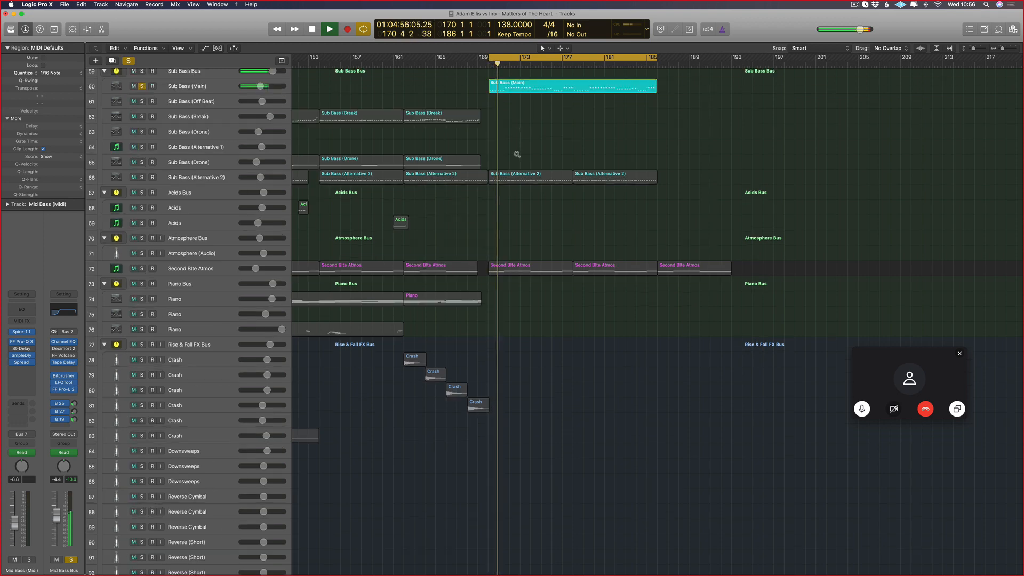
{"action": "scroll", "coordinate": [516, 154], "scroll_direction": "up", "scroll_amount": 2}
{"action": "scroll", "coordinate": [507, 132], "scroll_direction": "up", "scroll_amount": 5}
{"action": "left_click_drag", "start_coordinate": [508, 172], "coordinate": [508, 188]}
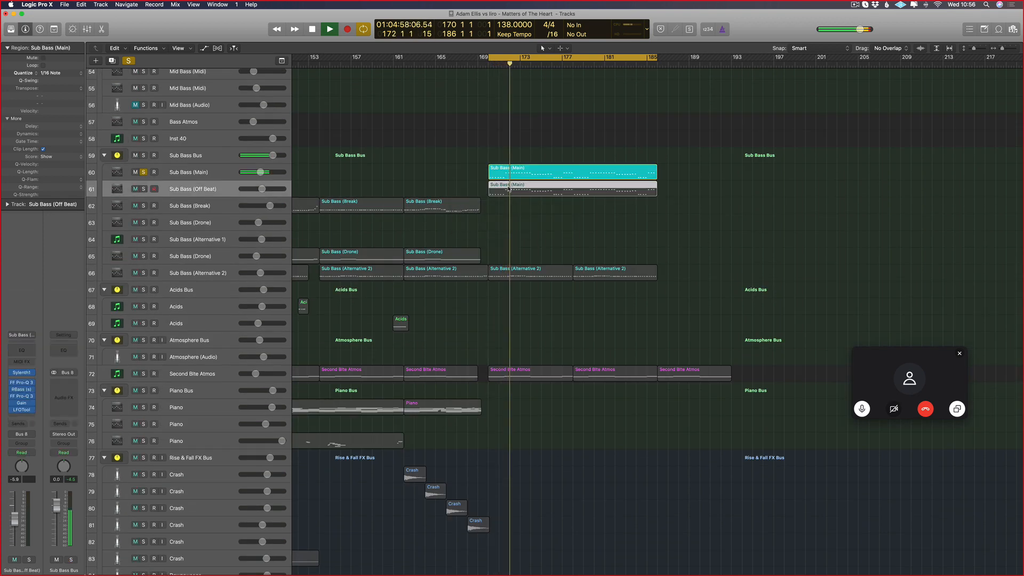
- Open the copied region's notes and delete the red note after each off-beat note from bar 170 to the middle of bar 172
{"action": "double_click", "coordinate": [523, 192]}
{"action": "scroll", "coordinate": [417, 451], "scroll_direction": "left", "scroll_amount": 20}
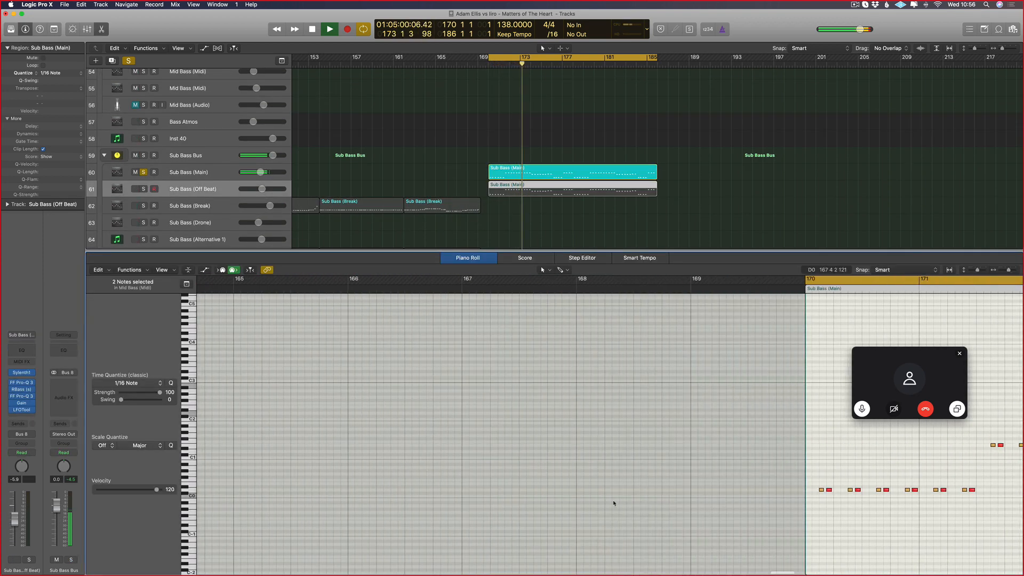
{"action": "scroll", "coordinate": [844, 538], "scroll_direction": "up", "scroll_amount": 2}
{"action": "scroll", "coordinate": [844, 537], "scroll_direction": "up", "scroll_amount": 3}
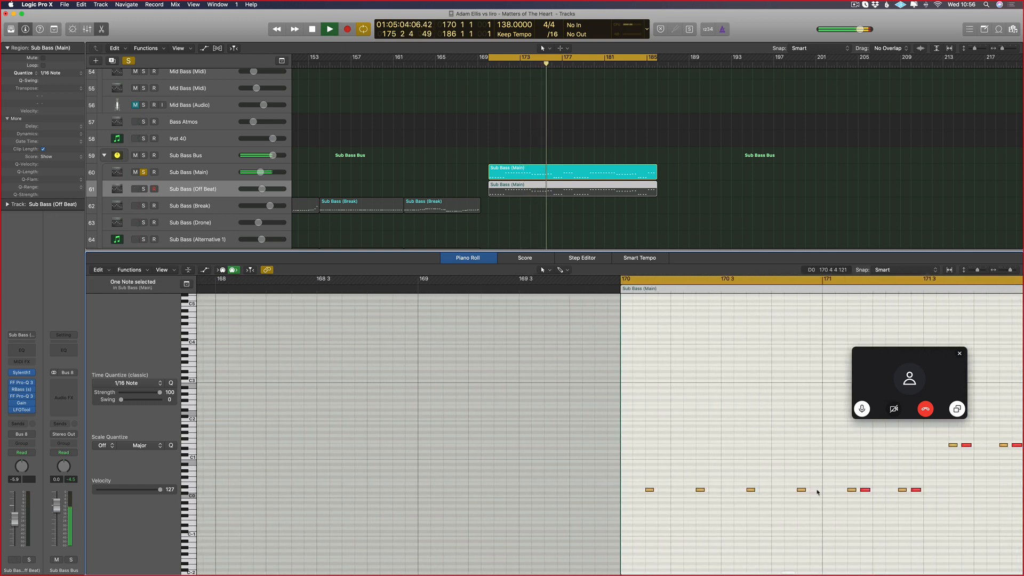
{"action": "scroll", "coordinate": [874, 475], "scroll_direction": "right", "scroll_amount": 5}
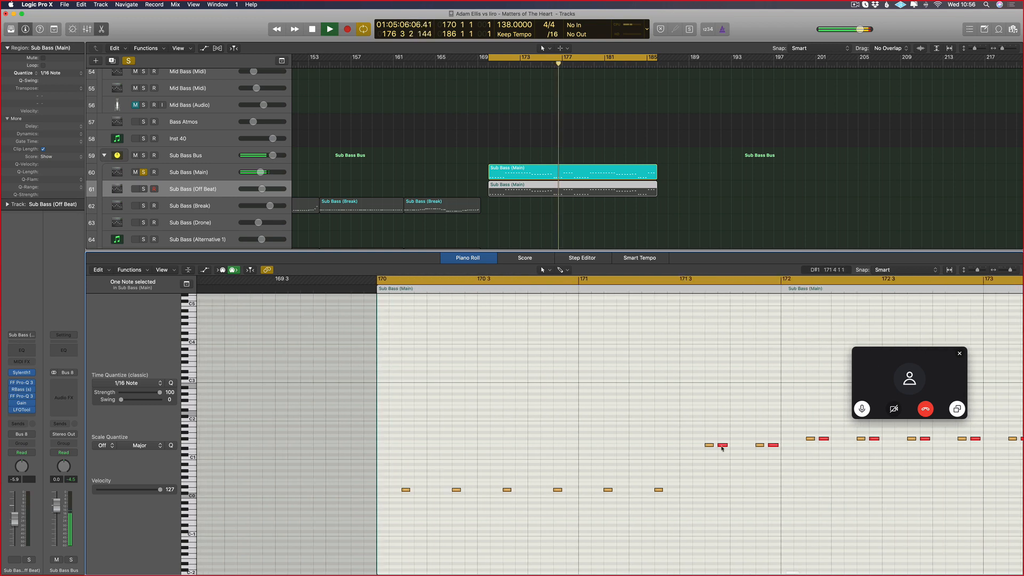
{"action": "scroll", "coordinate": [781, 452], "scroll_direction": "right", "scroll_amount": 2}
{"action": "left_click_drag", "start_coordinate": [751, 437], "coordinate": [770, 449]}
{"action": "key", "text": "Delete"}
{"action": "key", "text": "Delete"}
{"action": "scroll", "coordinate": [773, 451], "scroll_direction": "right", "scroll_amount": 3}
{"action": "scroll", "coordinate": [773, 451], "scroll_direction": "right", "scroll_amount": 1}
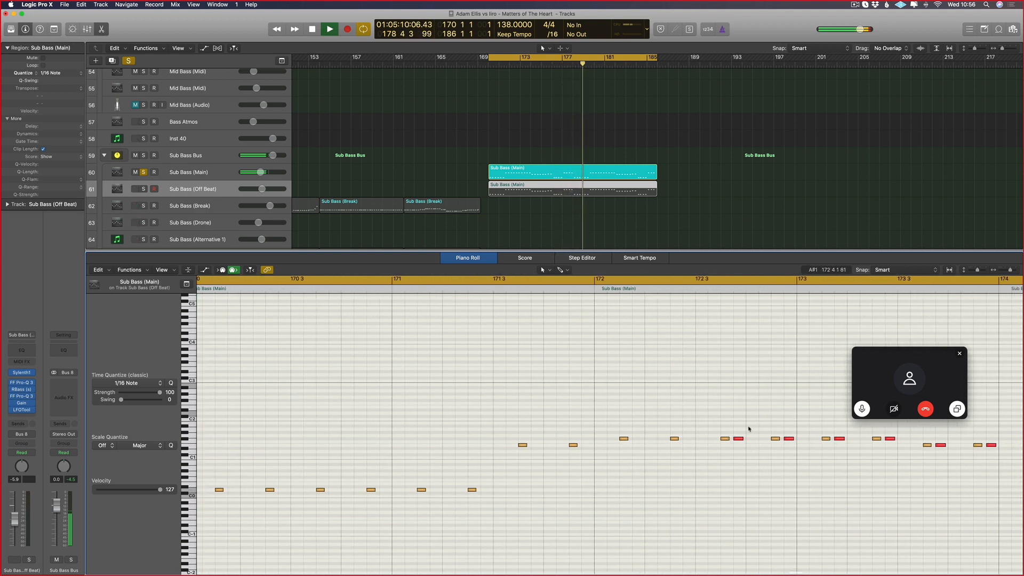
- Delete the red notes following the off-beat notes in the second half of bar 172 and all of bar 173
{"action": "left_click", "coordinate": [789, 438]}
{"action": "key", "text": "Delete"}
{"action": "scroll", "coordinate": [789, 445], "scroll_direction": "right", "scroll_amount": 3}
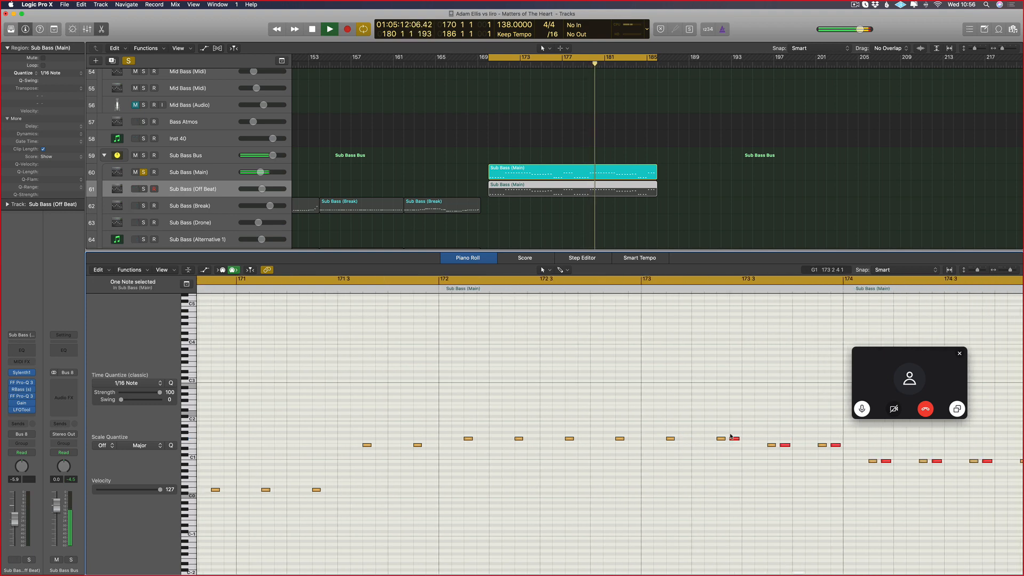
{"action": "key", "text": "Delete"}
{"action": "scroll", "coordinate": [748, 447], "scroll_direction": "right", "scroll_amount": 1}
{"action": "left_click_drag", "start_coordinate": [752, 441], "coordinate": [694, 447]}
{"action": "scroll", "coordinate": [794, 442], "scroll_direction": "right", "scroll_amount": 2}
- Delete the four red notes that follow the off-beat notes in bar 174
{"action": "scroll", "coordinate": [745, 471], "scroll_direction": "right", "scroll_amount": 4}
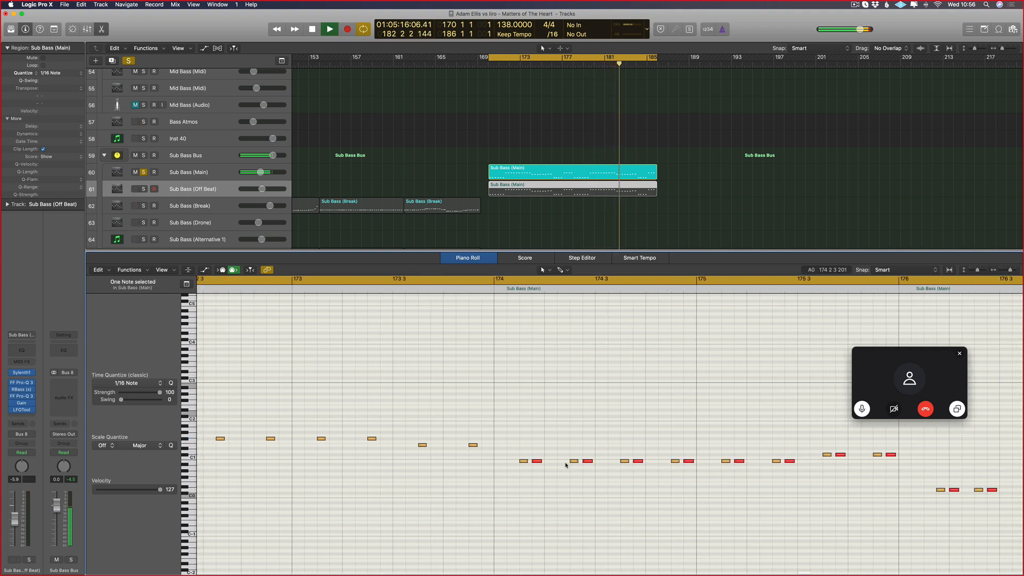
{"action": "scroll", "coordinate": [566, 466], "scroll_direction": "left", "scroll_amount": 1}
{"action": "left_click", "coordinate": [548, 462]}
{"action": "key", "text": "Delete"}
{"action": "left_click", "coordinate": [599, 462]}
{"action": "key", "text": "Delete"}
{"action": "left_click", "coordinate": [649, 461]}
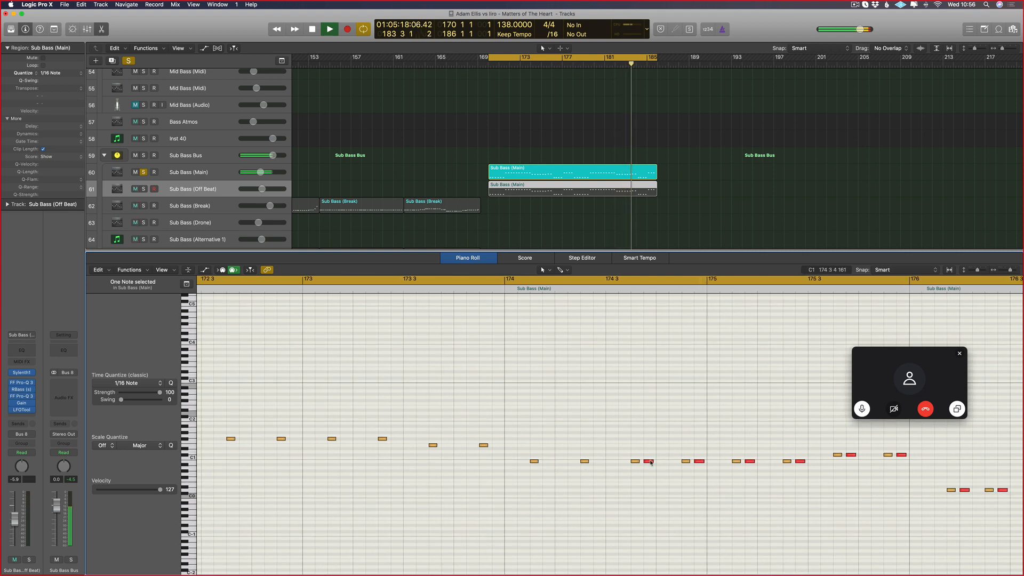
{"action": "key", "text": "Delete"}
{"action": "left_click", "coordinate": [699, 462]}
{"action": "key", "text": "Delete"}
- Delete the red notes that follow the off-beat notes in bar 175
{"action": "left_click", "coordinate": [751, 462]}
{"action": "key", "text": "Delete"}
{"action": "left_click", "coordinate": [800, 462]}
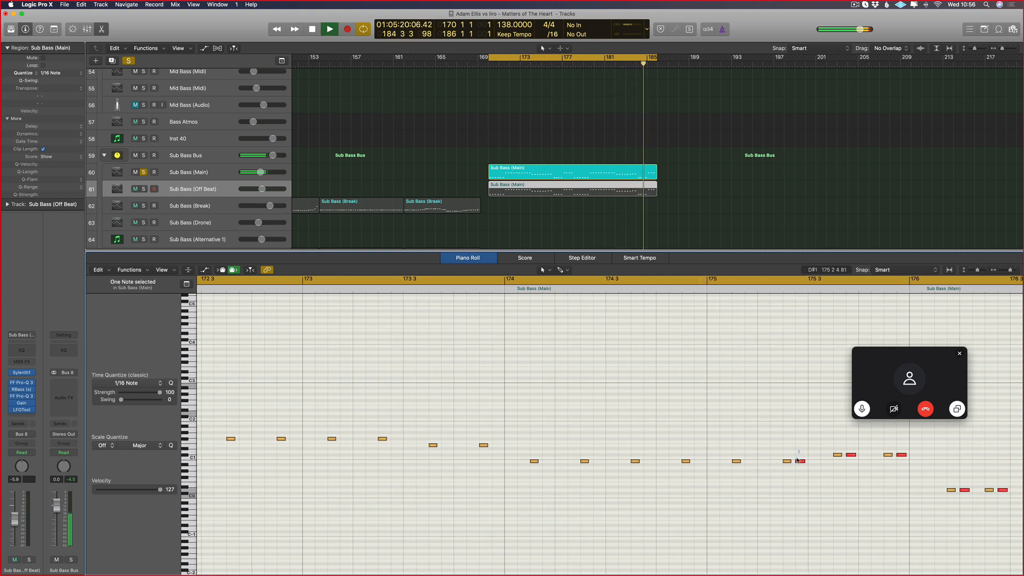
{"action": "key", "text": "Delete"}
{"action": "left_click", "coordinate": [851, 462]}
{"action": "key", "text": "Delete"}
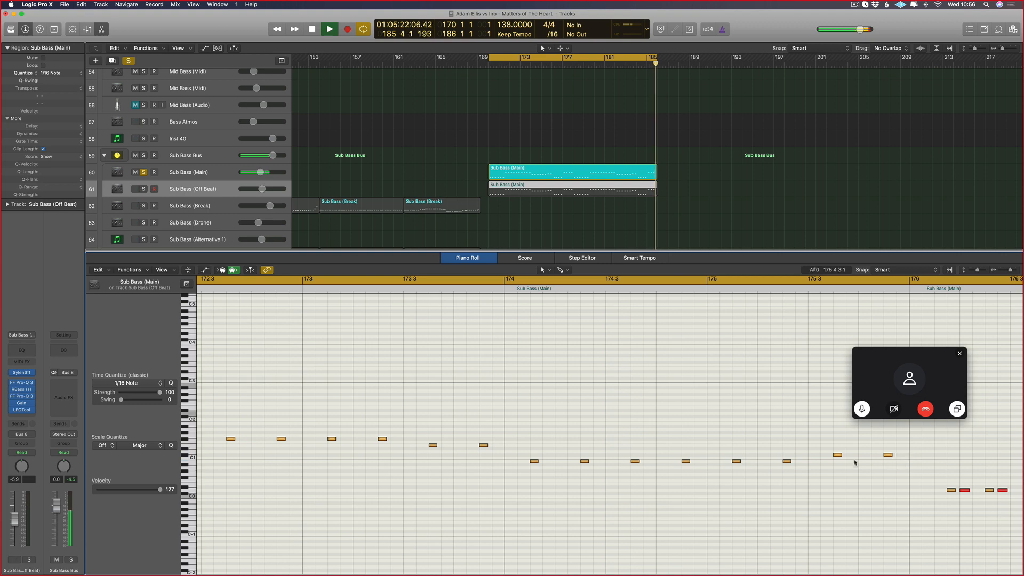
- Delete the red notes following the off-beat notes throughout bar 176 and on the first beat of bar 177
{"action": "scroll", "coordinate": [763, 439], "scroll_direction": "right", "scroll_amount": 10}
{"action": "key", "text": "super+Left"}
{"action": "key", "text": "super+Left"}
{"action": "key", "text": "super+Left"}
{"action": "key", "text": "super+Left"}
{"action": "key", "text": "super+Left"}
{"action": "scroll", "coordinate": [689, 455], "scroll_direction": "left", "scroll_amount": 4}
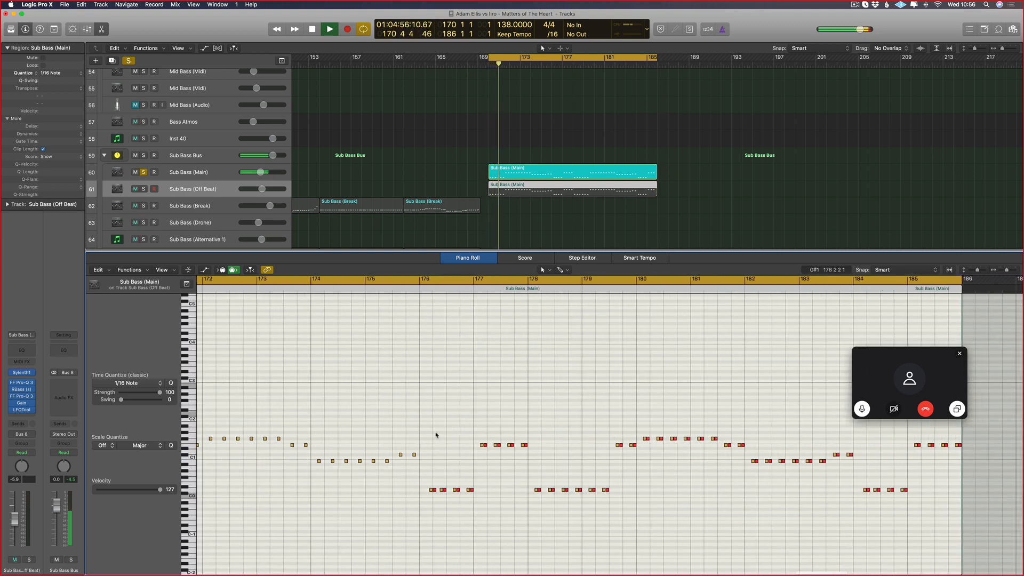
{"action": "scroll", "coordinate": [436, 434], "scroll_direction": "left", "scroll_amount": 5}
{"action": "key", "text": "super+Left"}
{"action": "key", "text": "super+Left"}
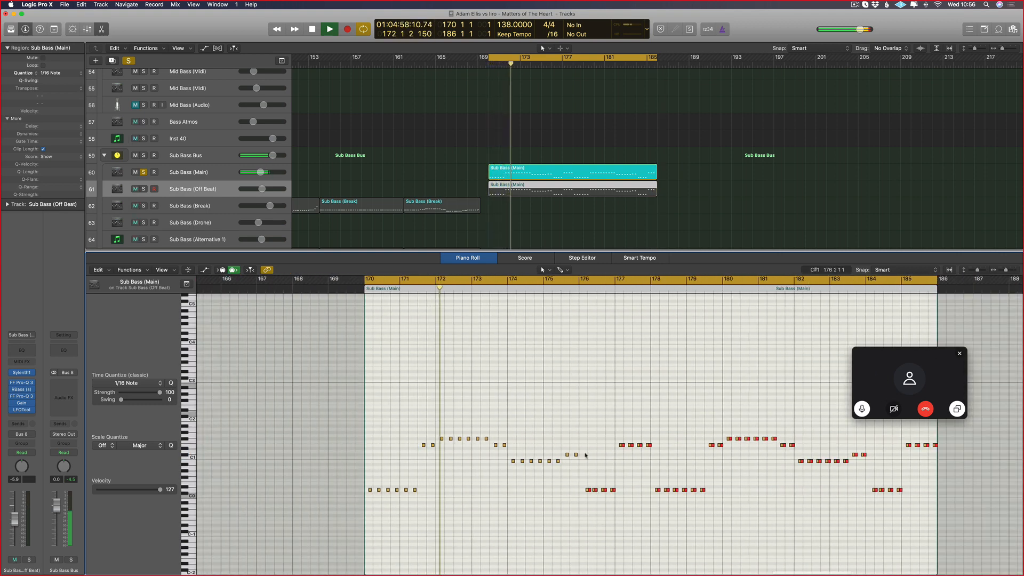
{"action": "key", "text": "super+Right"}
{"action": "key", "text": "super+Right"}
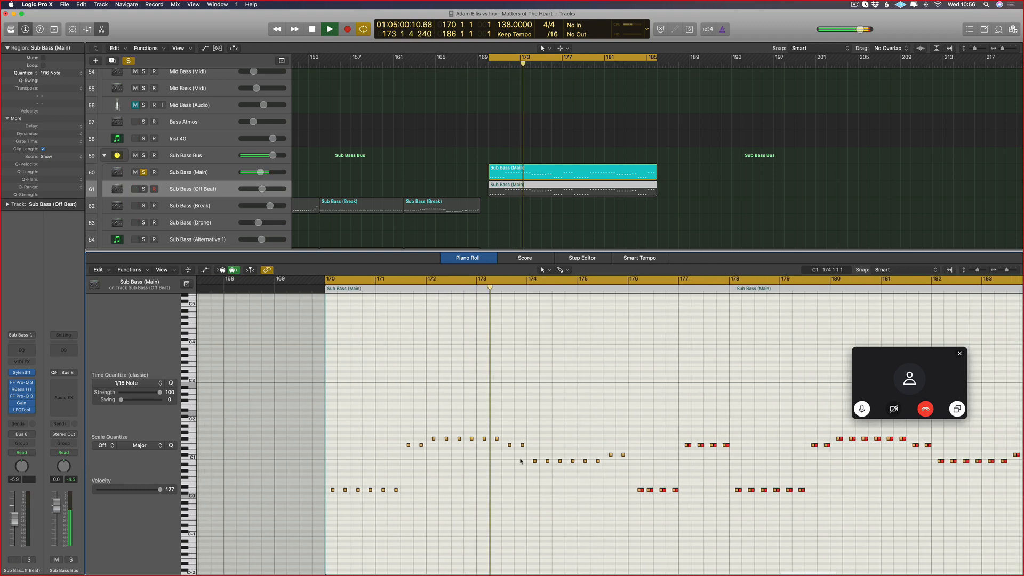
{"action": "left_click", "coordinate": [640, 490]}
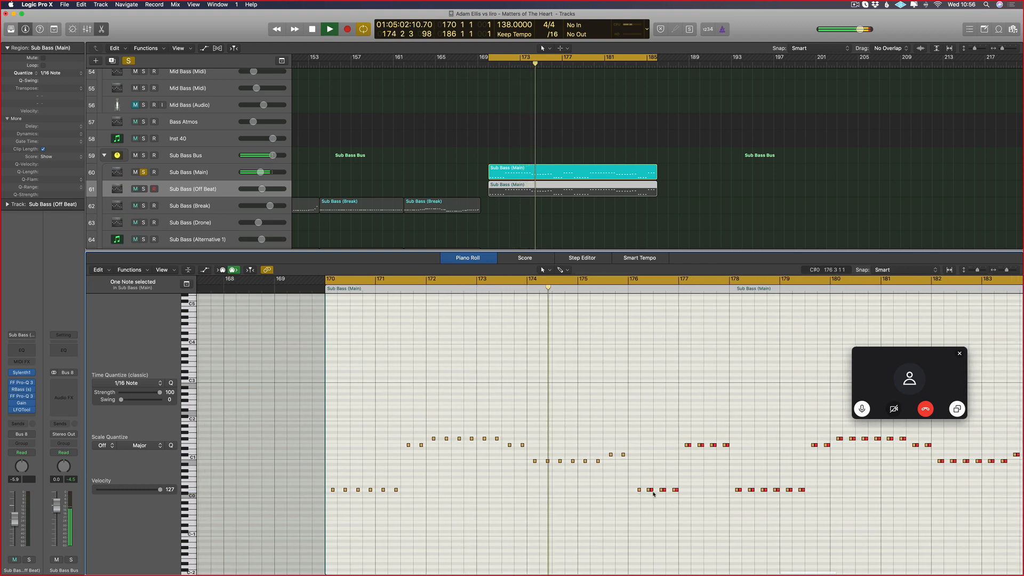
{"action": "left_click", "coordinate": [657, 493]}
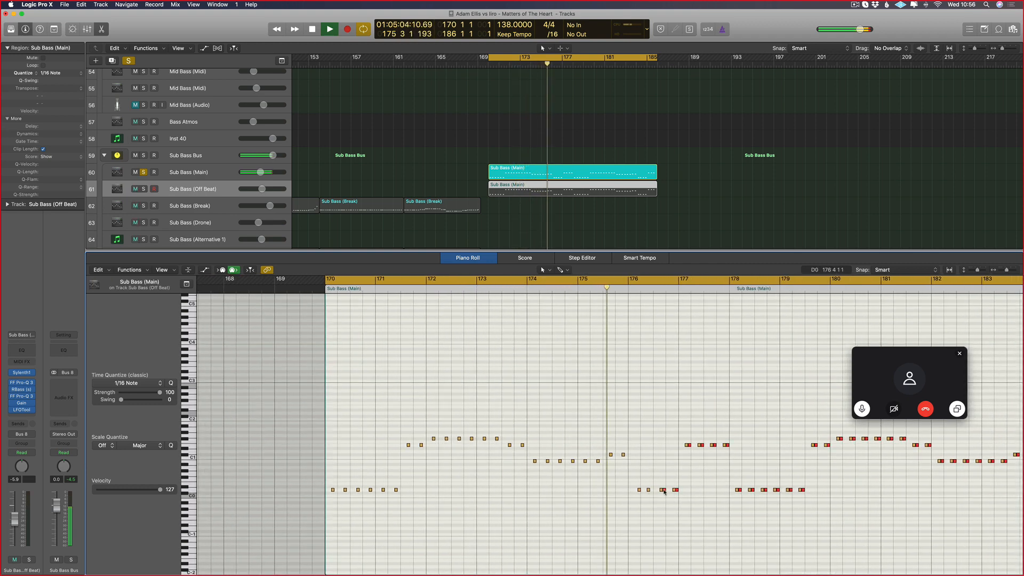
{"action": "left_click", "coordinate": [676, 489]}
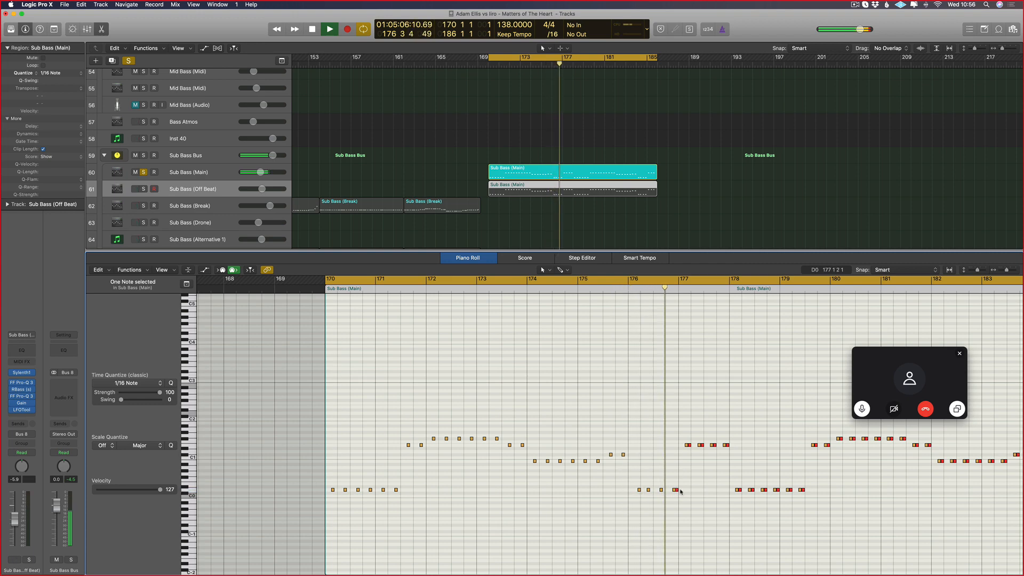
{"action": "left_click_drag", "start_coordinate": [680, 491], "coordinate": [690, 449]}
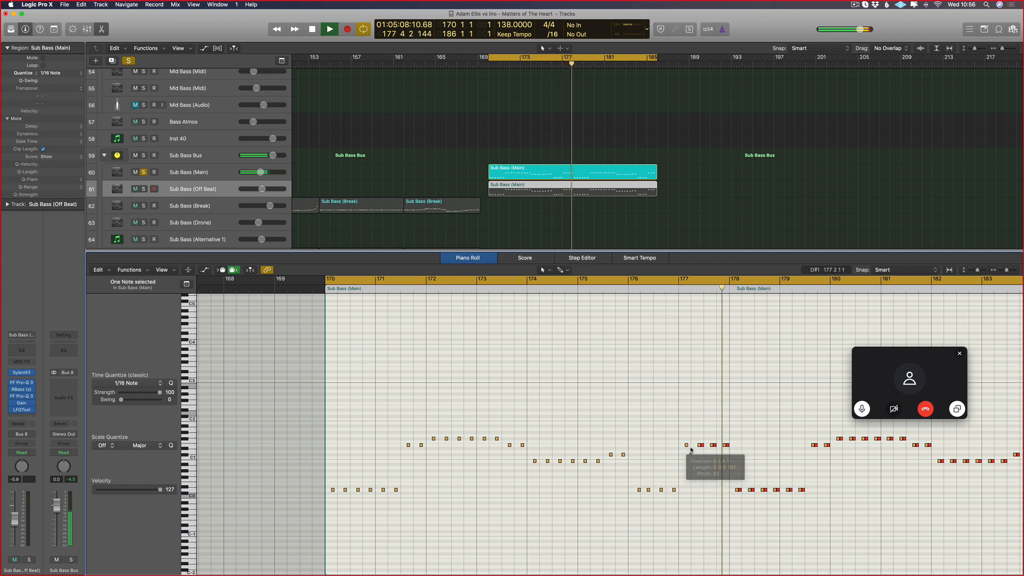
- Delete the remaining three red notes in bar 177, keeping only the off-beat notes
{"action": "left_click", "coordinate": [702, 446]}
{"action": "key", "text": "Delete"}
{"action": "left_click", "coordinate": [714, 445]}
{"action": "key", "text": "Delete"}
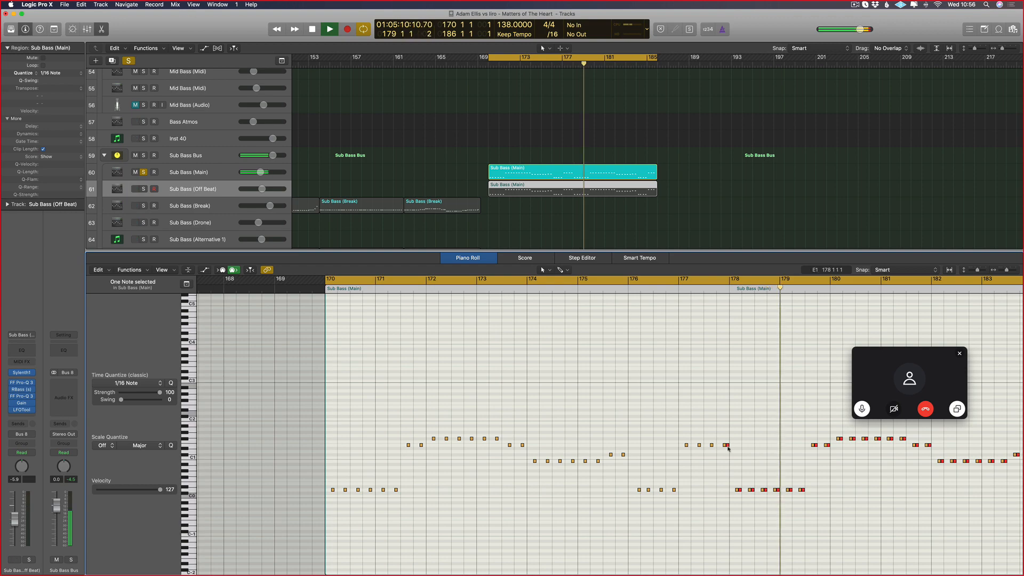
{"action": "left_click", "coordinate": [728, 447]}
{"action": "key", "text": "Delete"}
- Delete all notes from bar 178 to the end of the region on the Sub Bass (Off Beat) track
{"action": "key", "text": "super+Left"}
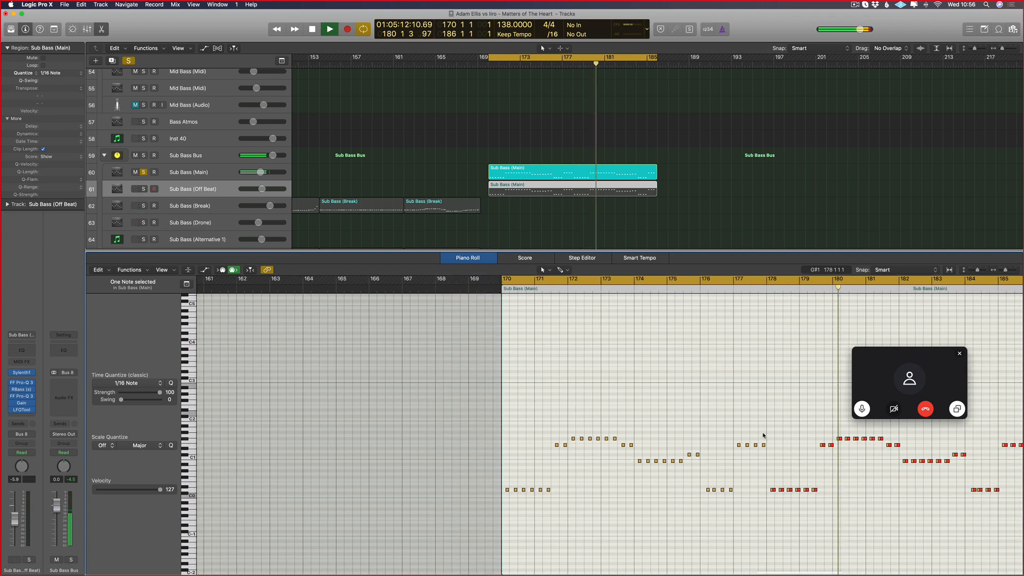
{"action": "left_click_drag", "start_coordinate": [763, 436], "coordinate": [477, 520]}
{"action": "key", "text": "super+Left"}
{"action": "scroll", "coordinate": [543, 508], "scroll_direction": "right", "scroll_amount": 8}
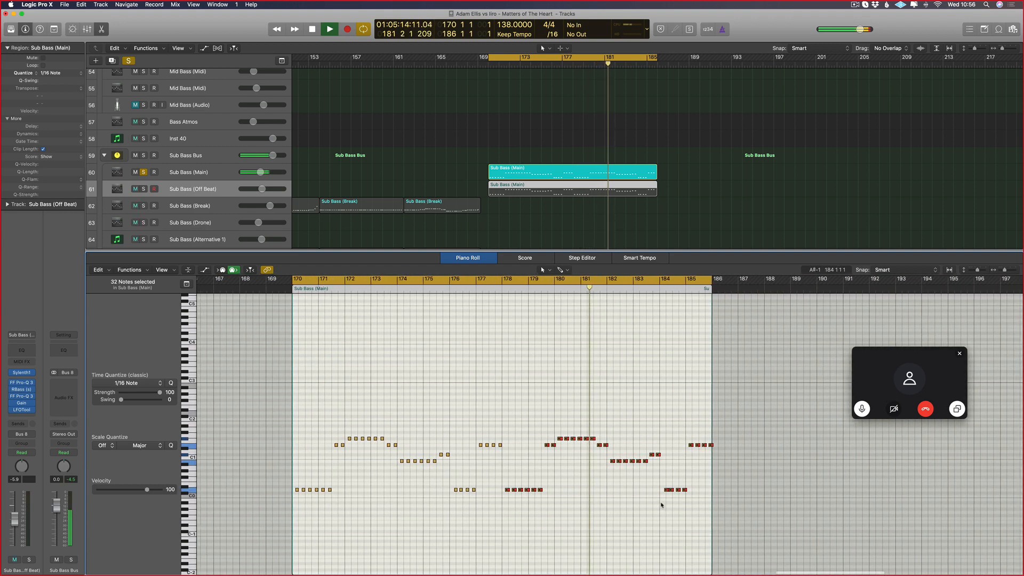
{"action": "left_click_drag", "start_coordinate": [769, 409], "coordinate": [503, 514]}
{"action": "key", "text": "Delete"}
- Lengthen all off-beat notes in bars 170 to 177 so that each one ends on the following beat
{"action": "key", "text": "super+Right"}
{"action": "key", "text": "super+Right"}
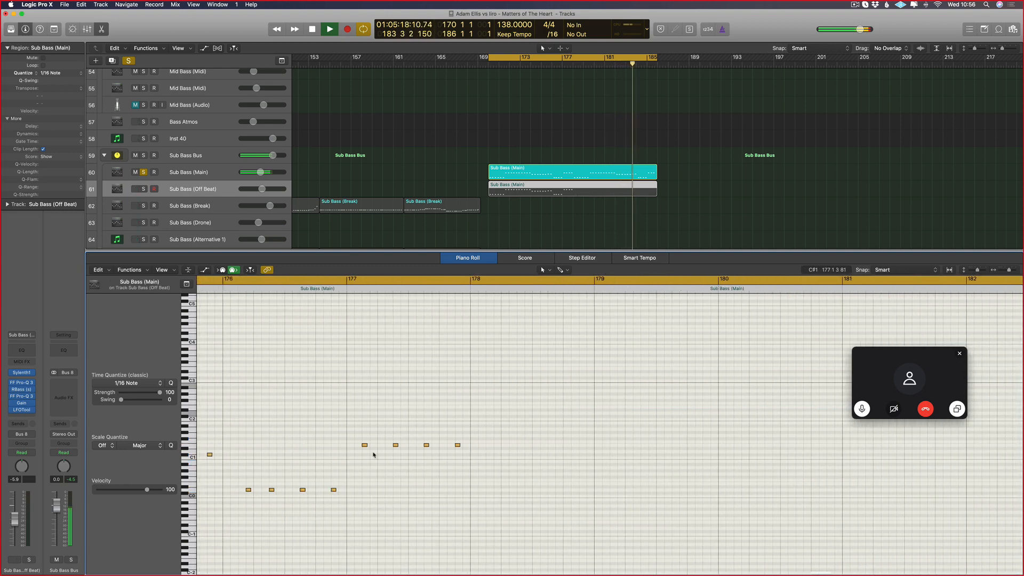
{"action": "left_click", "coordinate": [366, 446]}
{"action": "left_click_drag", "start_coordinate": [366, 446], "coordinate": [377, 446]}
{"action": "left_click", "coordinate": [381, 471]}
{"action": "key", "text": "super+a"}
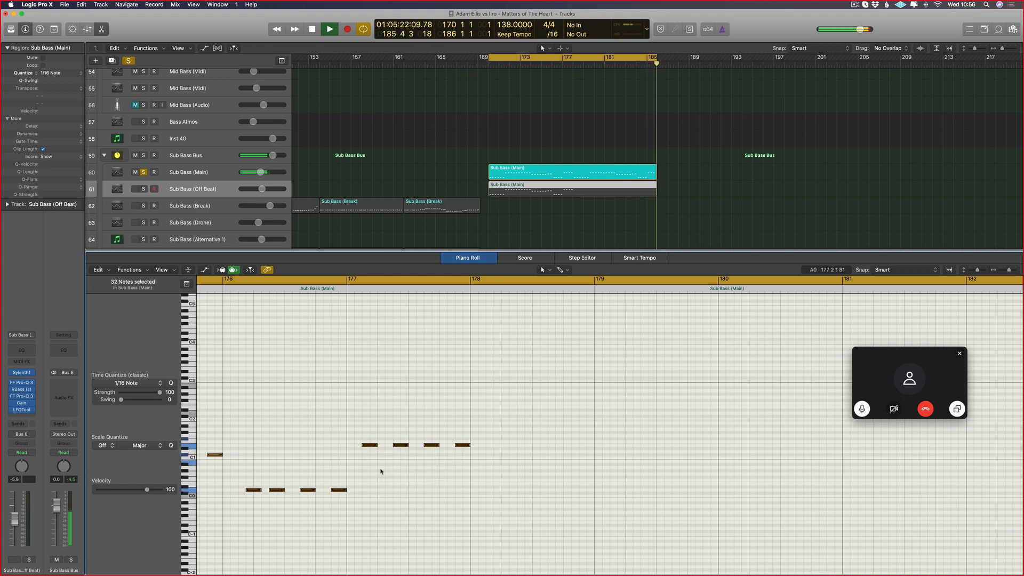
- Repeat the lengthened notes of bars 170 to 177 from bar 178 onward and select all the region's notes
{"action": "key", "text": "super+r"}
{"action": "scroll", "coordinate": [502, 477], "scroll_direction": "left", "scroll_amount": 1}
{"action": "scroll", "coordinate": [501, 477], "scroll_direction": "left", "scroll_amount": 1}
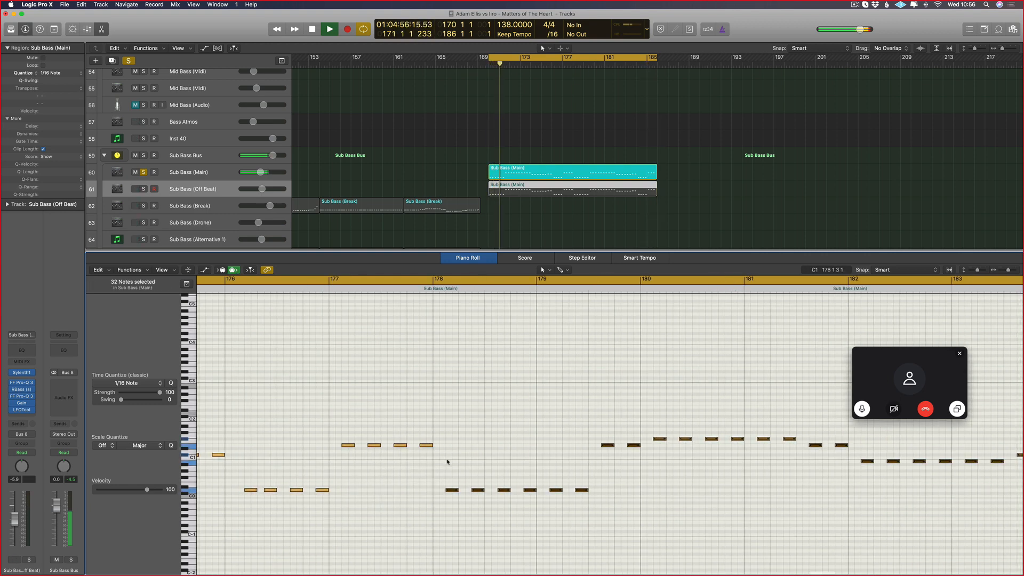
{"action": "key", "text": "super+a"}
- Move the Sub Bass region at bar 33 on track 61 to bar 30 on the Sub Bass (Alternative 1) track
{"action": "left_click", "coordinate": [528, 226]}
{"action": "scroll", "coordinate": [480, 188], "scroll_direction": "left", "scroll_amount": 10}
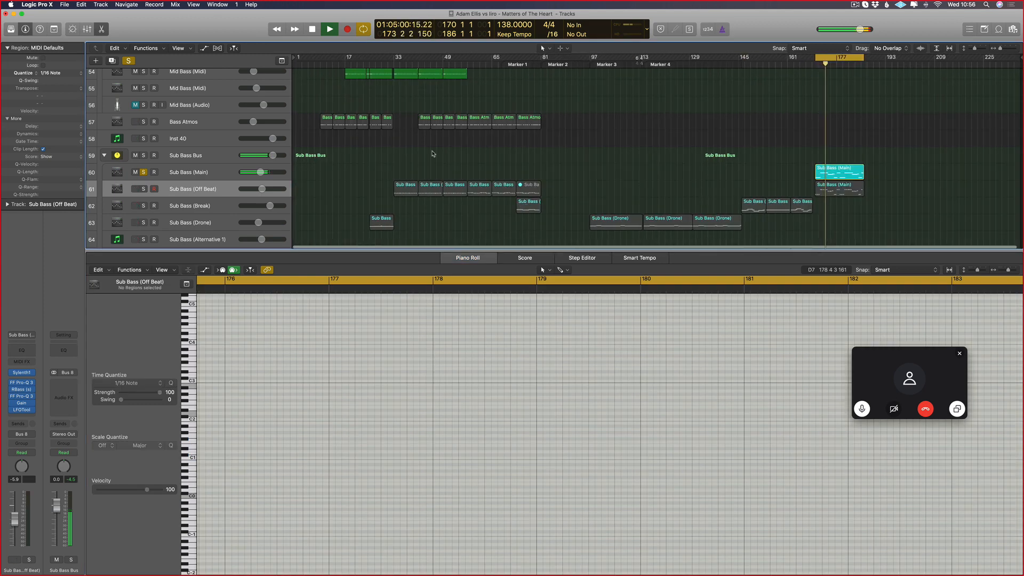
{"action": "left_click_drag", "start_coordinate": [406, 193], "coordinate": [397, 244]}
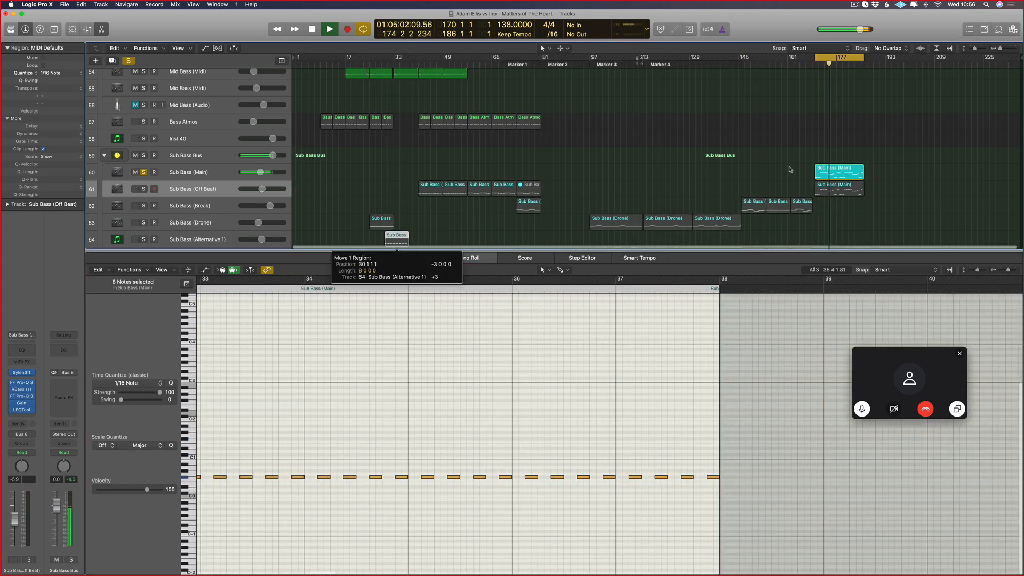
- Select the six regions on the Sub Bass (Off Beat) track and raise the velocity of all their notes to 127
{"action": "left_click_drag", "start_coordinate": [932, 193], "coordinate": [408, 182]}
{"action": "left_click", "coordinate": [446, 431]}
{"action": "key", "text": "t"}
{"action": "key", "text": "v"}
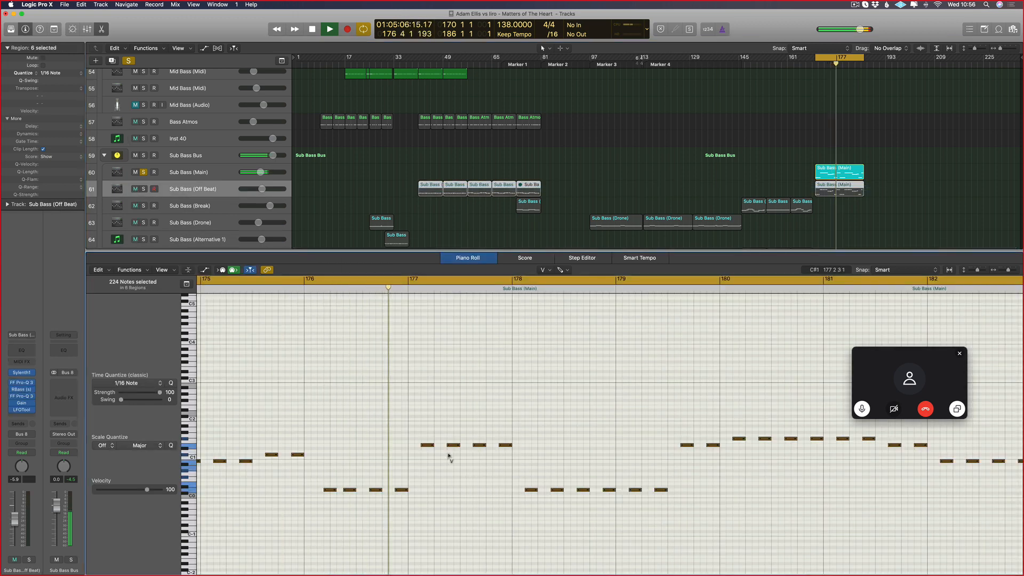
{"action": "left_click_drag", "start_coordinate": [453, 446], "coordinate": [453, 341]}
{"action": "key", "text": "t"}
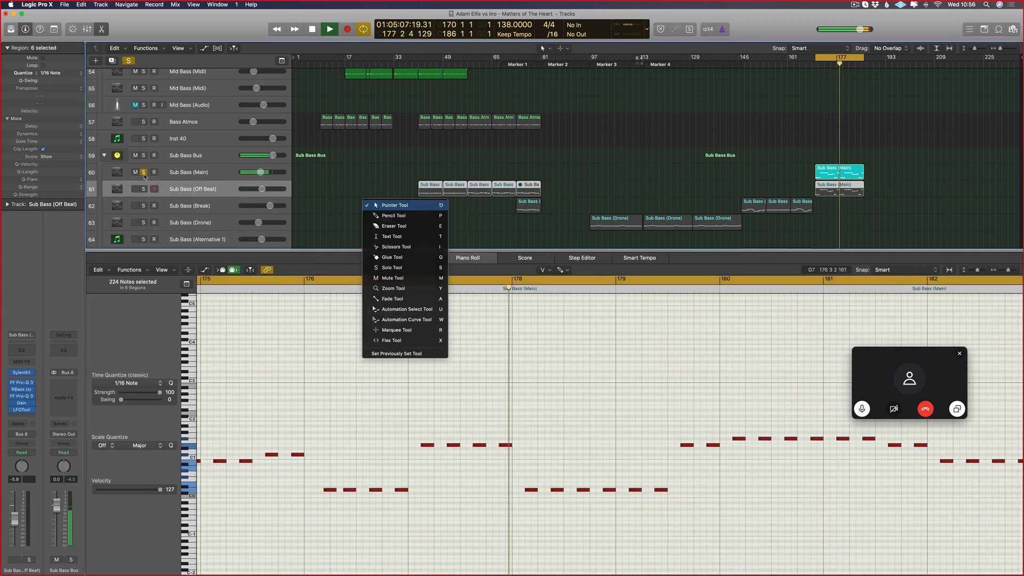
- Switch the solo from Sub Bass (Main) to Sub Bass (Off Beat) and listen to the off-beat region from bar 170
{"action": "left_click", "coordinate": [143, 188]}
{"action": "left_click", "coordinate": [148, 177]}
{"action": "left_click", "coordinate": [144, 172]}
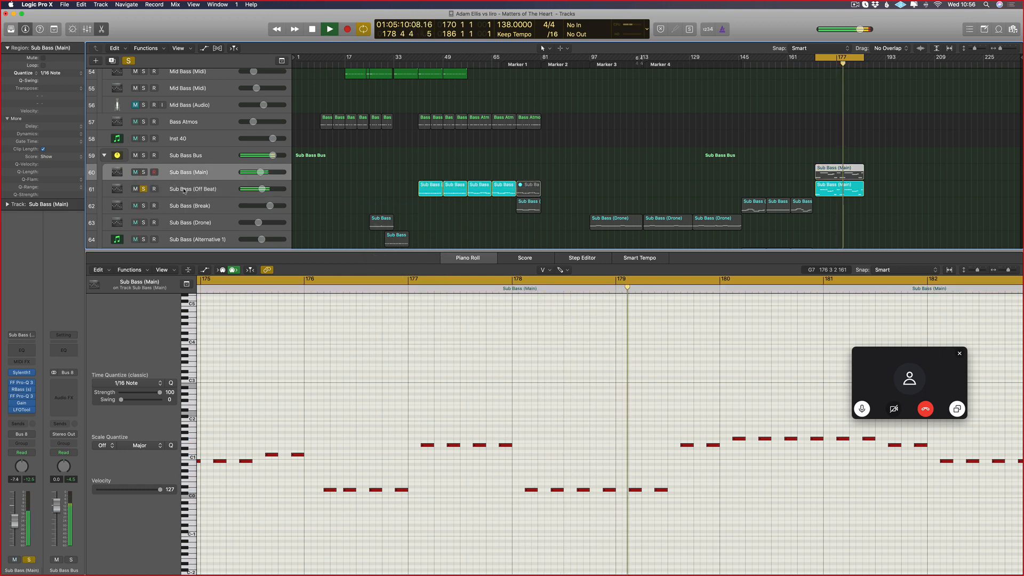
{"action": "left_click", "coordinate": [161, 188]}
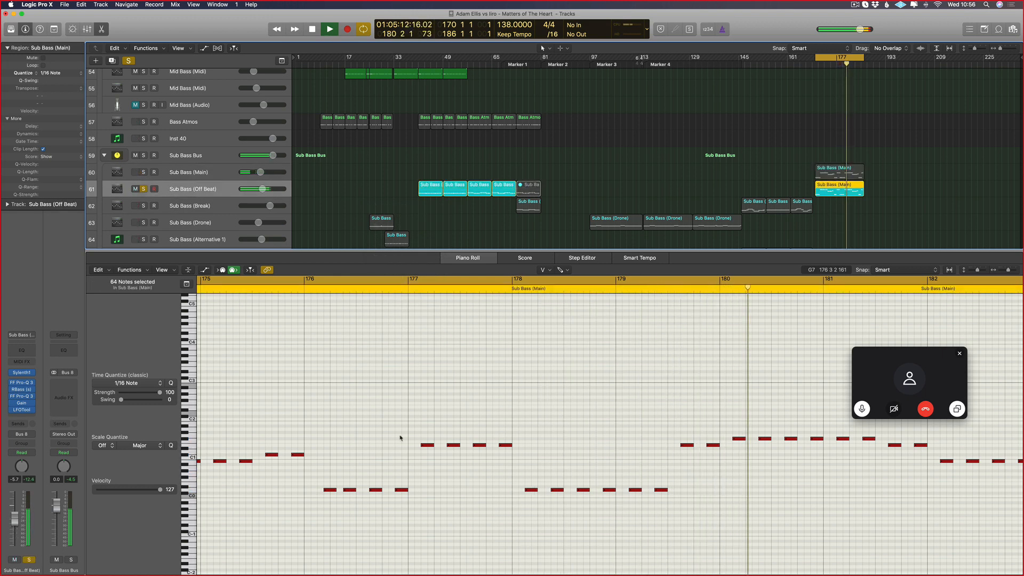
{"action": "scroll", "coordinate": [634, 427], "scroll_direction": "left", "scroll_amount": 3}
{"action": "scroll", "coordinate": [746, 216], "scroll_direction": "up", "scroll_amount": 5}
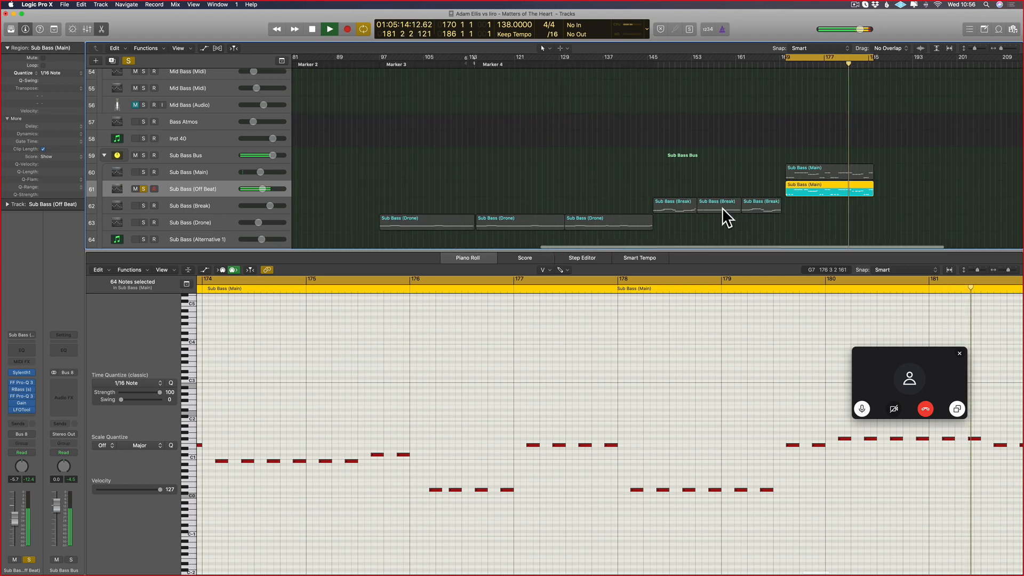
- Stop playback and close the Piano Roll, turning solo off and back on for the Sub Bass (Off Beat) track
{"action": "key", "text": "space"}
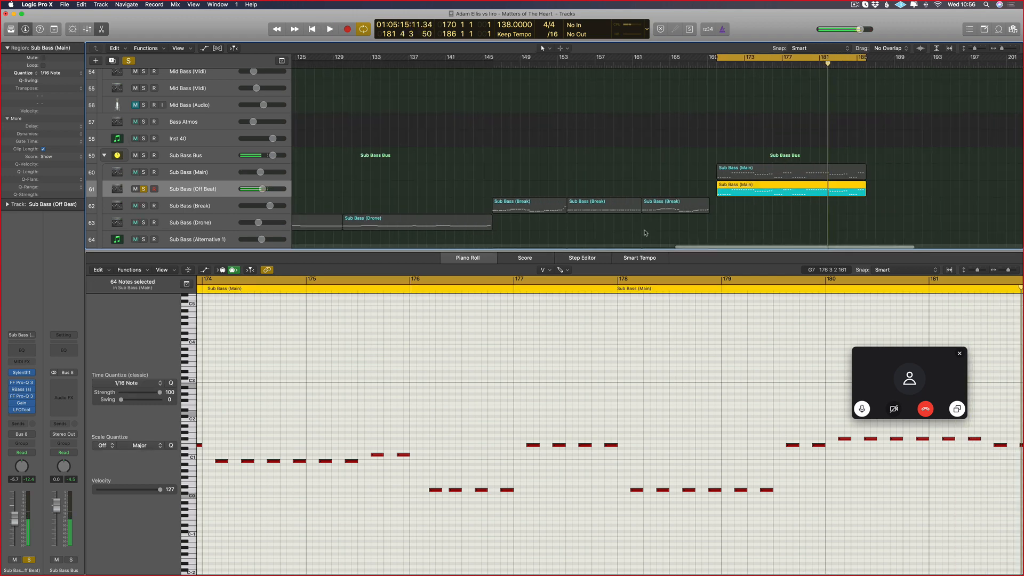
{"action": "key", "text": "e"}
{"action": "left_click", "coordinate": [129, 61]}
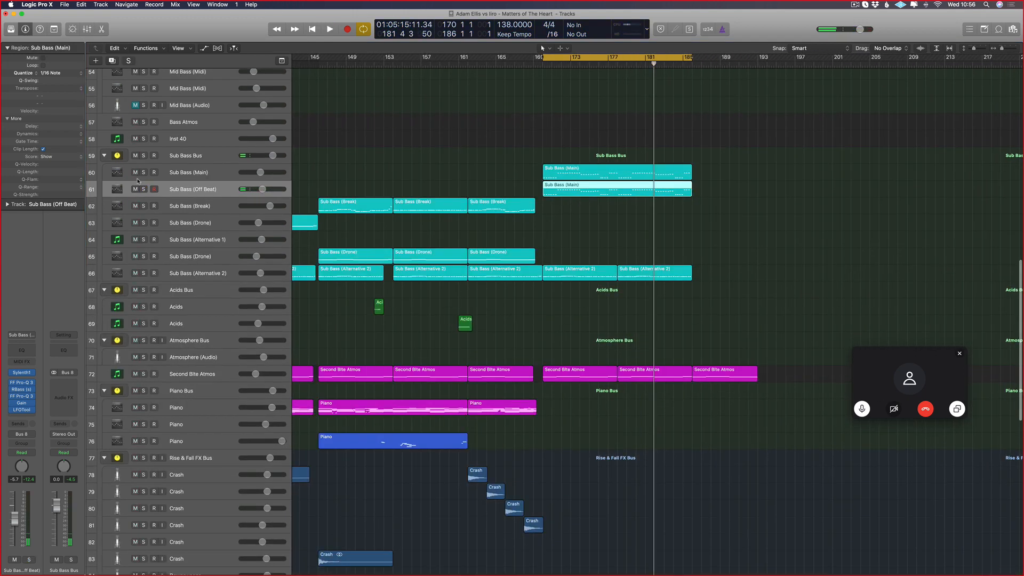
{"action": "left_click", "coordinate": [143, 189]}
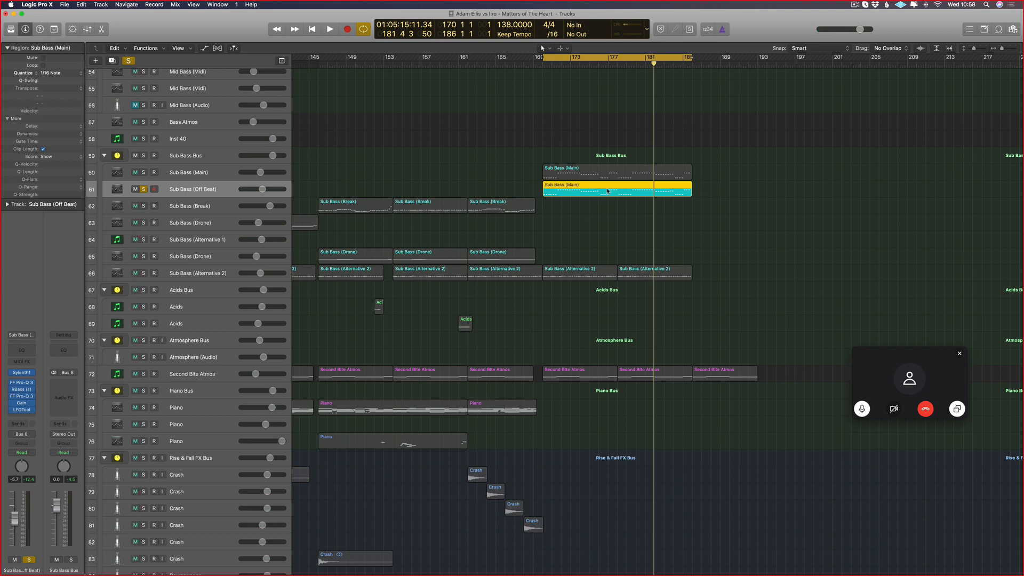
- Listen to the soloed Sub Bass (Off Beat) region from bar 170 and open its notes in the Piano Roll
{"action": "key", "text": "space"}
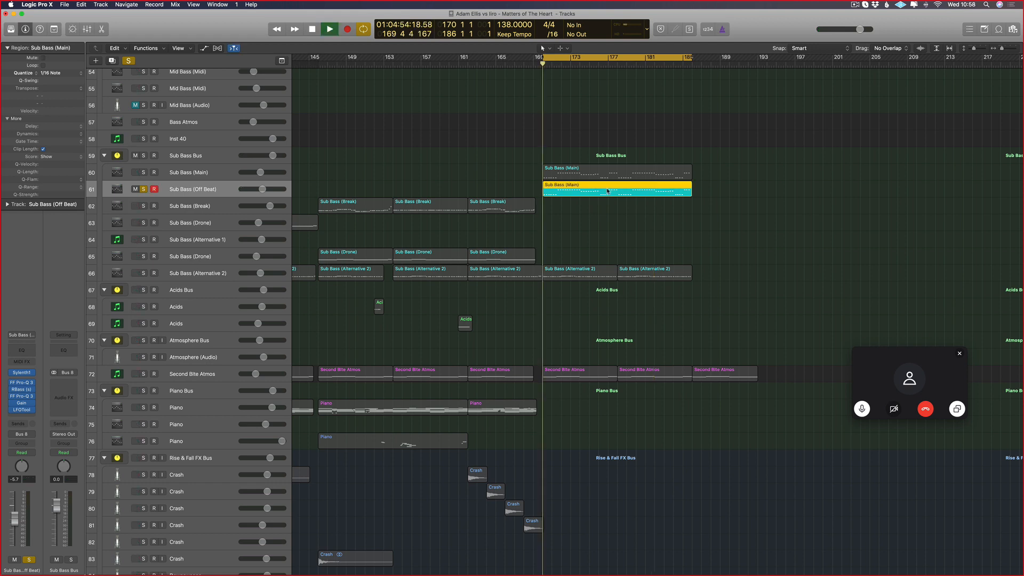
{"action": "key", "text": "e"}
{"action": "scroll", "coordinate": [512, 417], "scroll_direction": "left", "scroll_amount": 3}
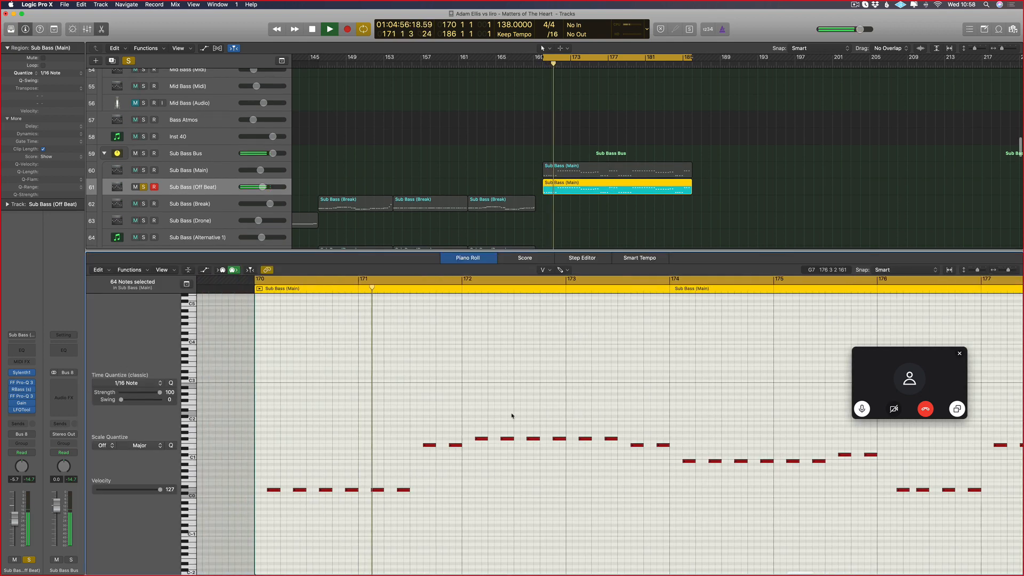
{"action": "key", "text": "space"}
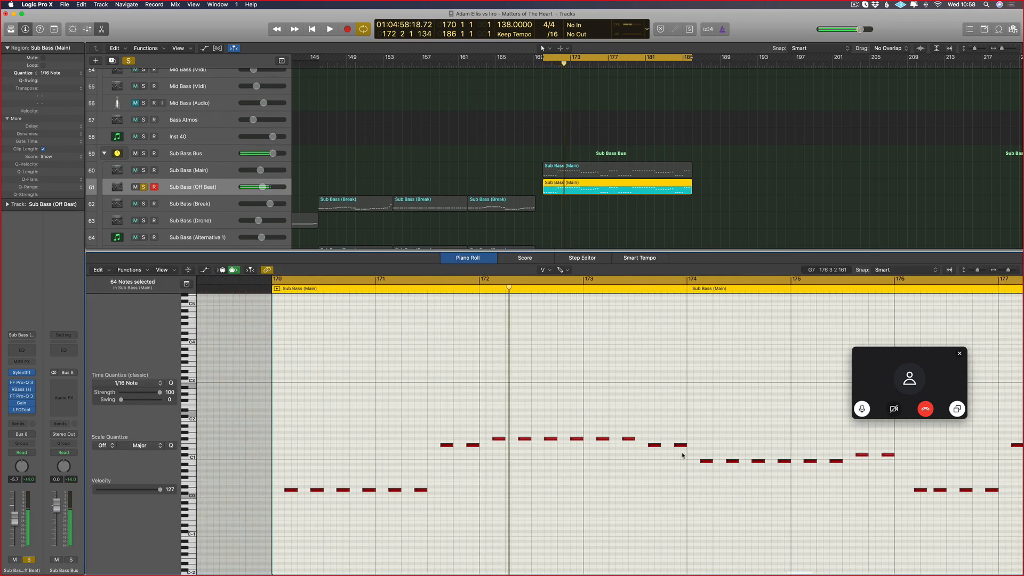
{"action": "left_click_drag", "start_coordinate": [680, 449], "coordinate": [389, 416]}
{"action": "scroll", "coordinate": [641, 436], "scroll_direction": "down", "scroll_amount": 8}
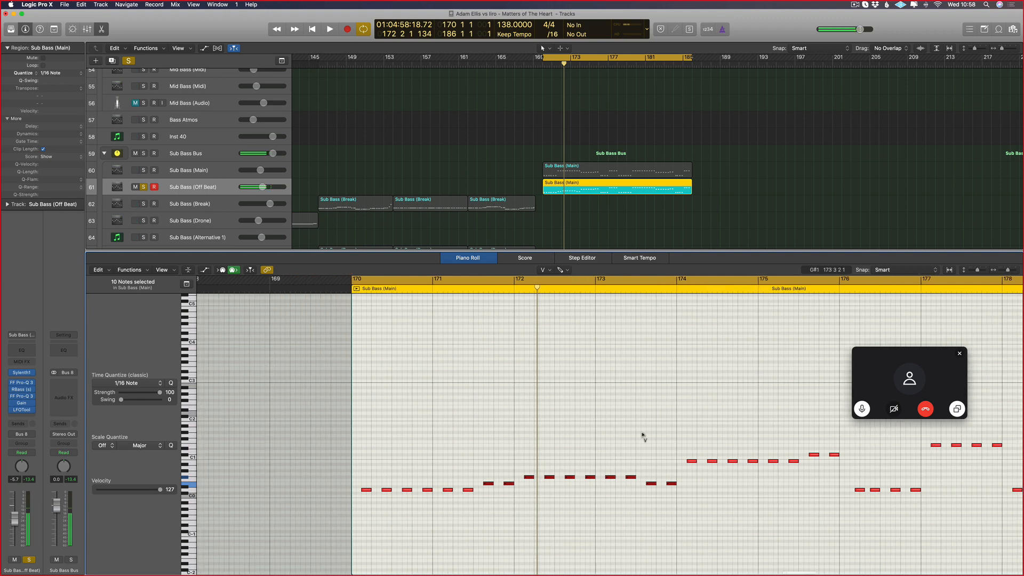
{"action": "scroll", "coordinate": [648, 446], "scroll_direction": "left", "scroll_amount": 2}
{"action": "key", "text": "alt+shift+Up"}
{"action": "scroll", "coordinate": [692, 450], "scroll_direction": "down", "scroll_amount": 3}
{"action": "scroll", "coordinate": [691, 450], "scroll_direction": "down", "scroll_amount": 2}
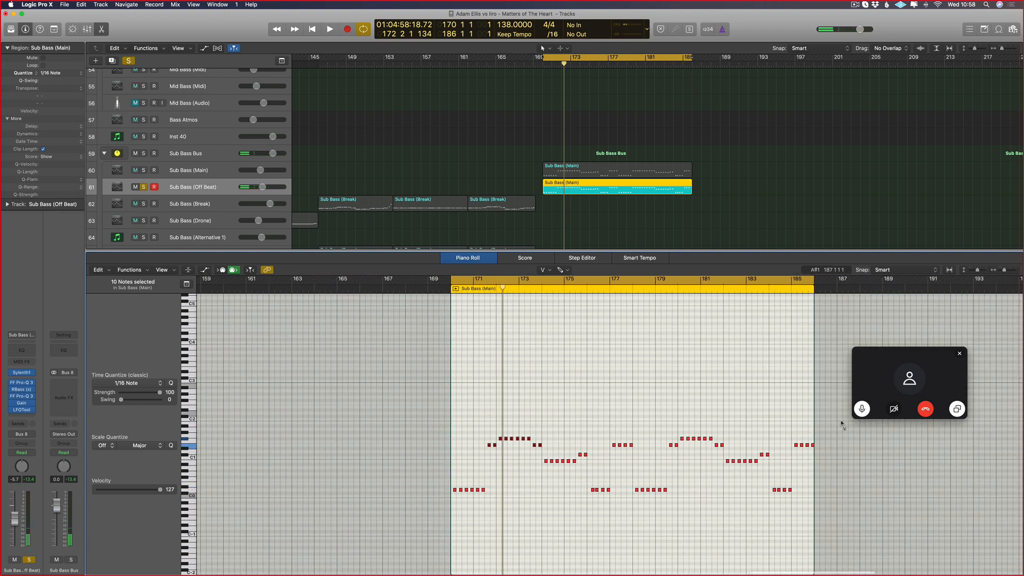
- Transpose all notes above the lowest pitch in the Sub Bass (Off Beat) region down one octave and close the Piano Roll
{"action": "left_click_drag", "start_coordinate": [841, 421], "coordinate": [468, 473]}
{"action": "key", "text": "alt+shift+Down"}
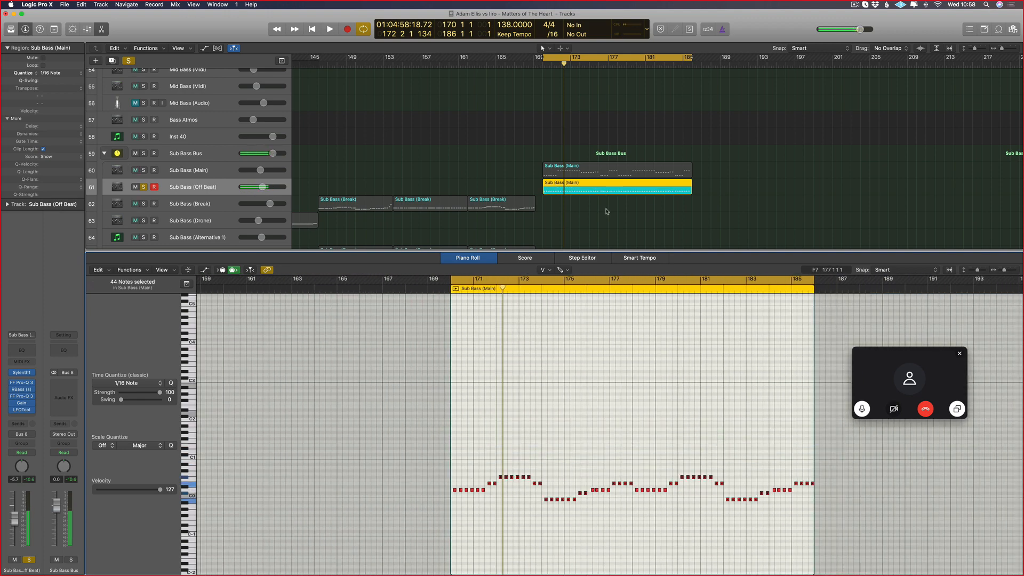
{"action": "key", "text": "p"}
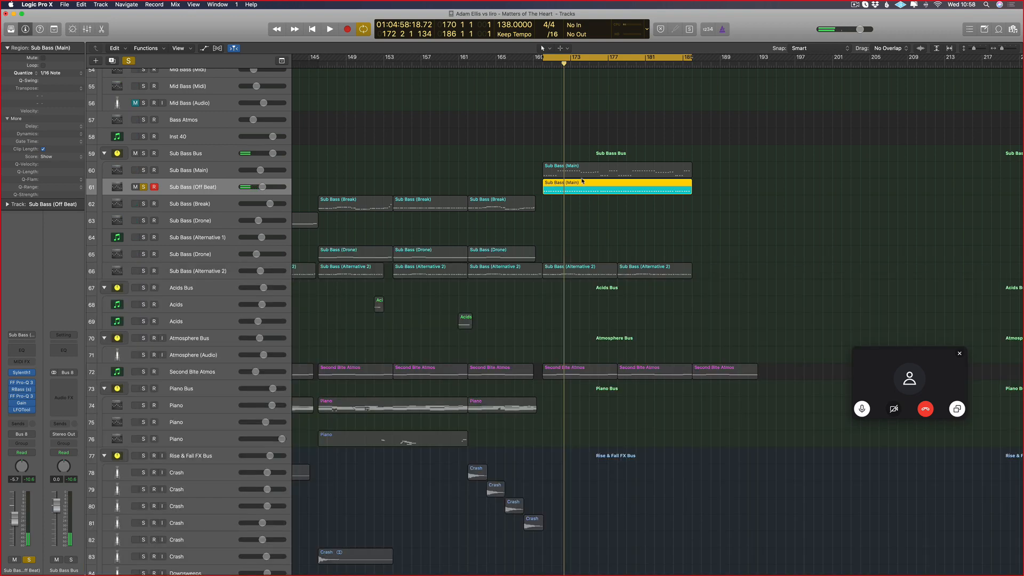
- Play from bar 170 and add the Kick (Midi) track 3 and the Leads Bus to the solo
{"action": "scroll", "coordinate": [582, 180], "scroll_direction": "up", "scroll_amount": 3}
{"action": "scroll", "coordinate": [260, 361], "scroll_direction": "up", "scroll_amount": 5}
{"action": "key", "text": "space"}
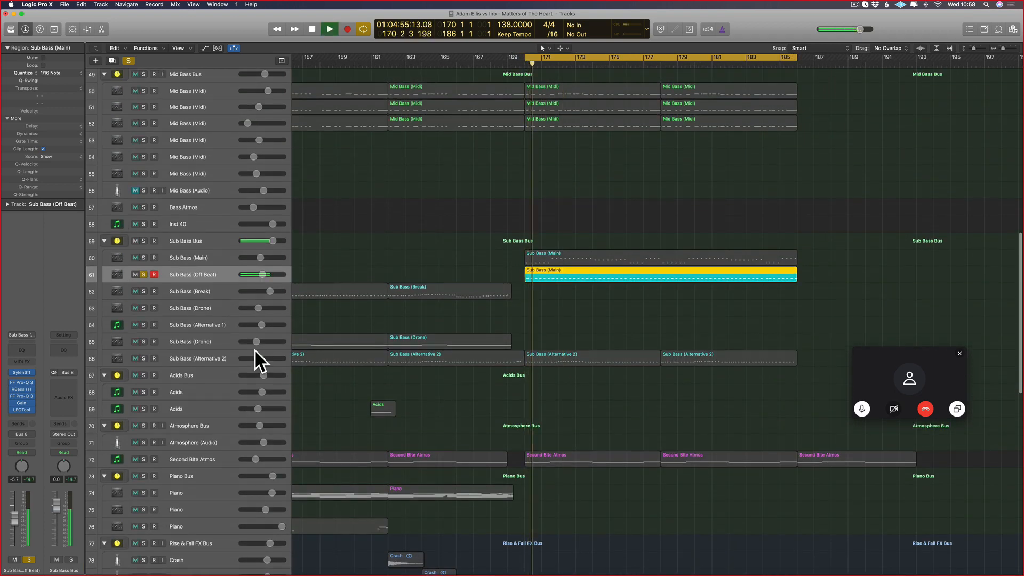
{"action": "scroll", "coordinate": [255, 361], "scroll_direction": "up", "scroll_amount": 15}
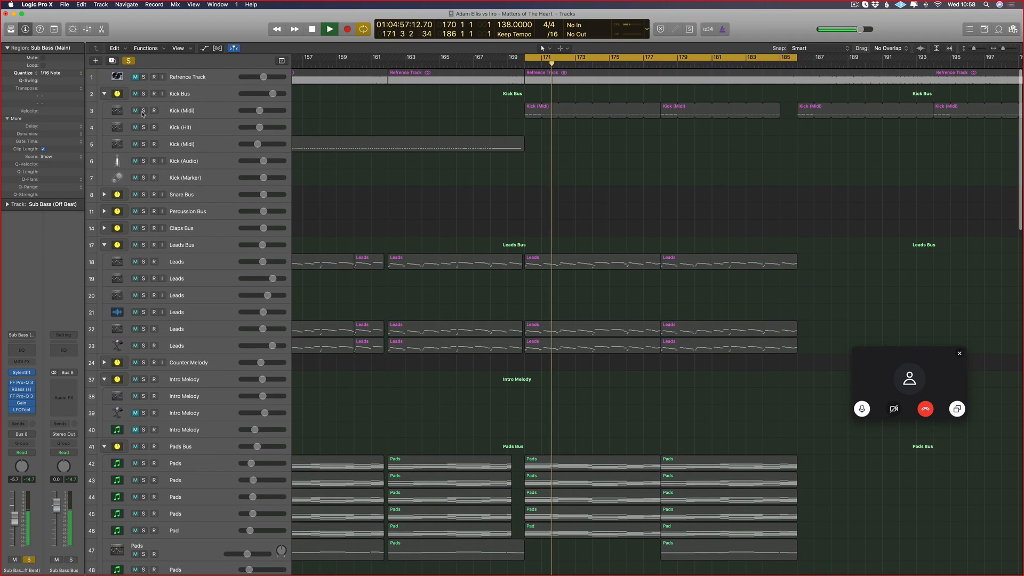
{"action": "left_click", "coordinate": [143, 112]}
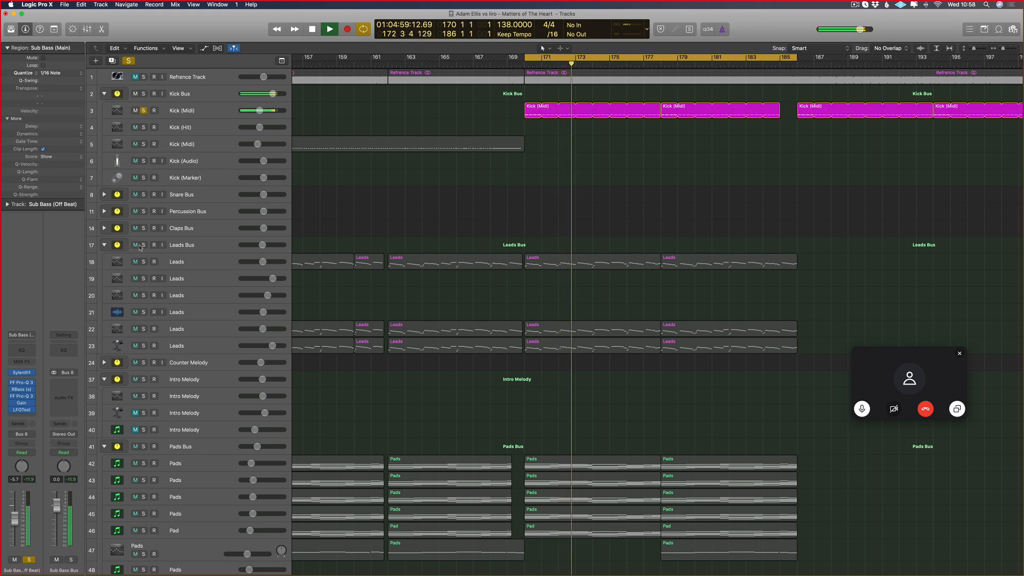
{"action": "left_click", "coordinate": [143, 244]}
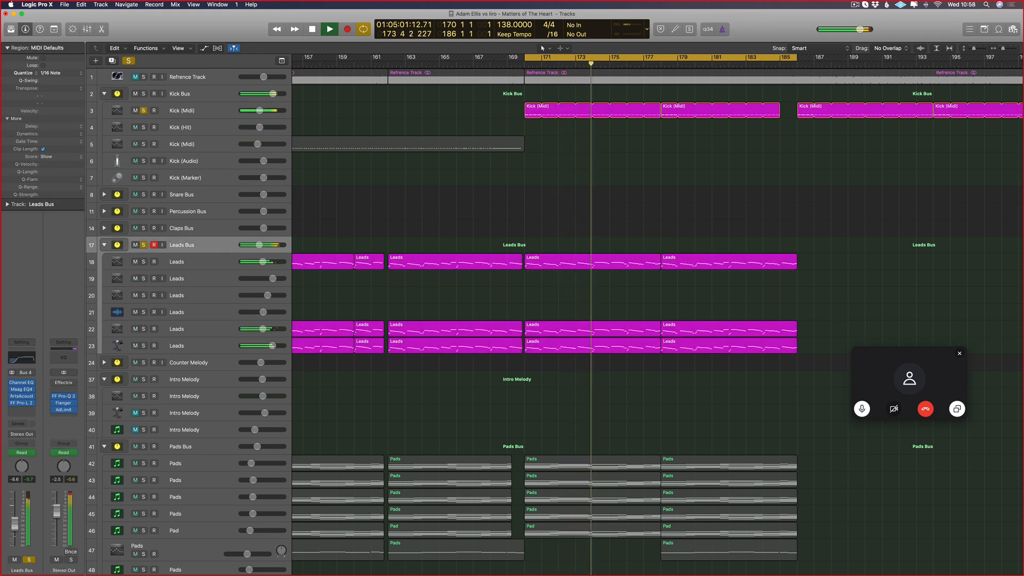
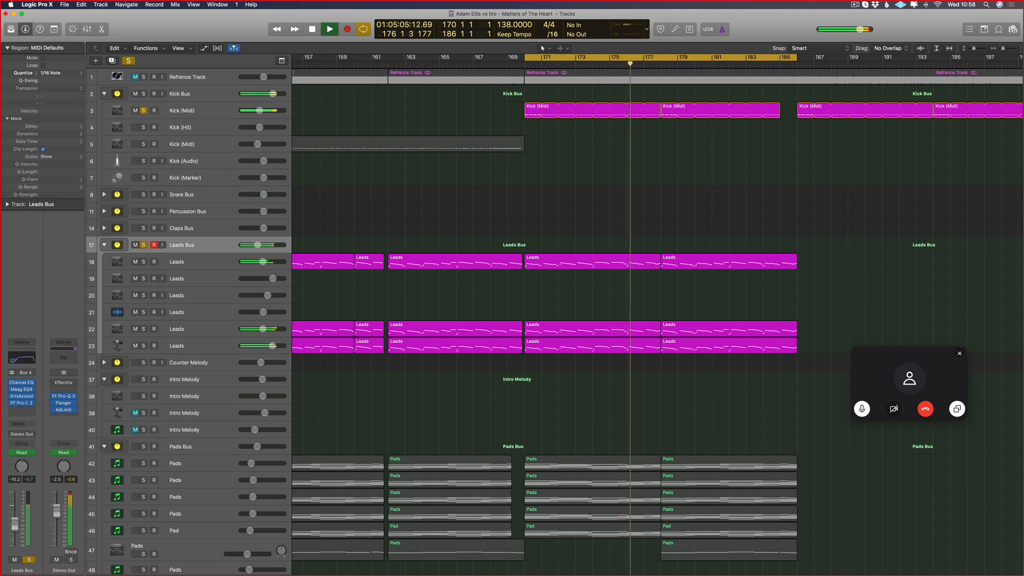
- Listen to Pads track 47 in solo with the sub bass, and switch that solo to the Mid Bass Bus
{"action": "scroll", "coordinate": [288, 241], "scroll_direction": "down", "scroll_amount": 10}
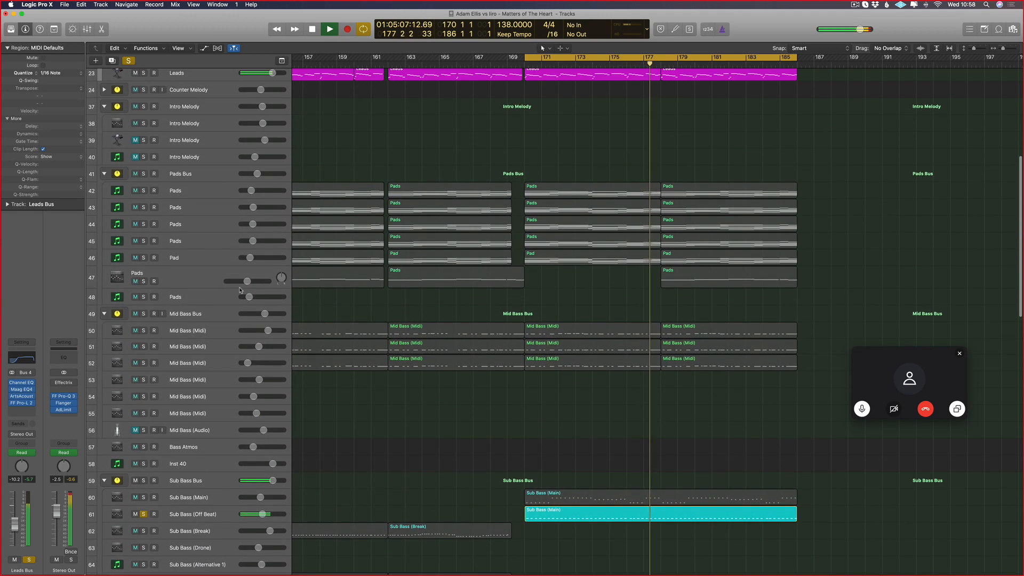
{"action": "left_click", "coordinate": [256, 275]}
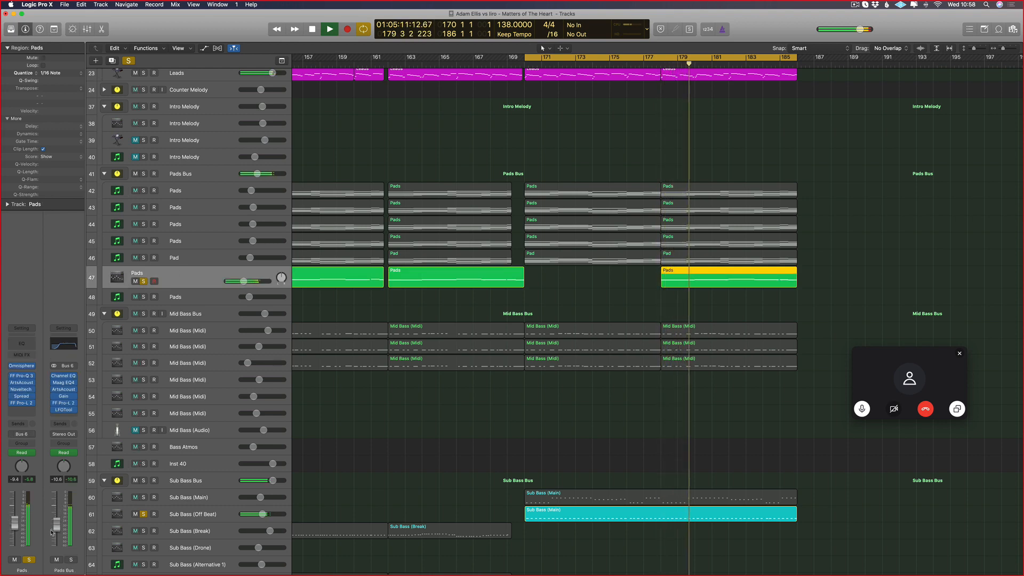
{"action": "scroll", "coordinate": [166, 522], "scroll_direction": "down", "scroll_amount": 15}
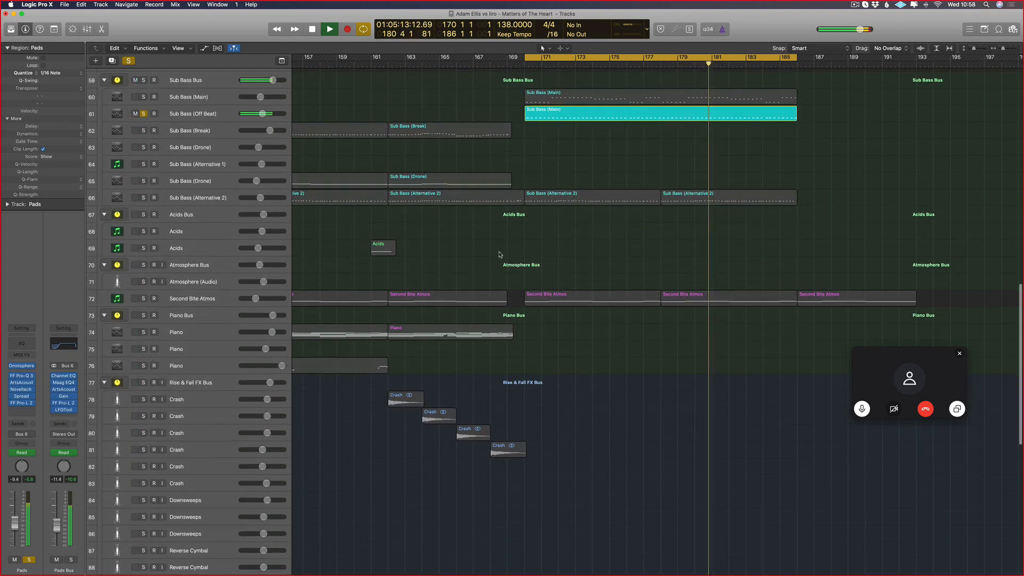
{"action": "scroll", "coordinate": [207, 97], "scroll_direction": "up", "scroll_amount": 7}
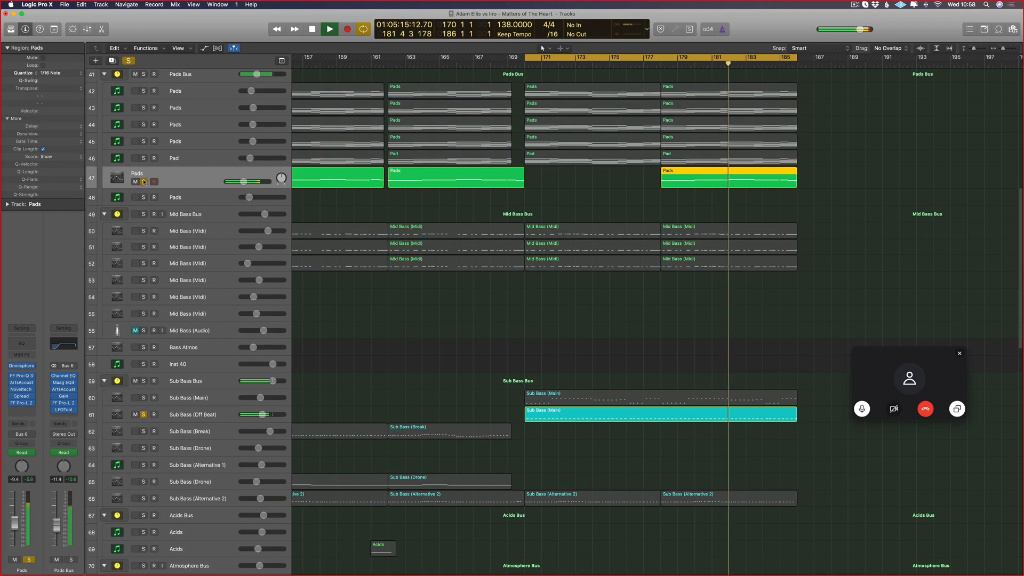
{"action": "left_click", "coordinate": [149, 216]}
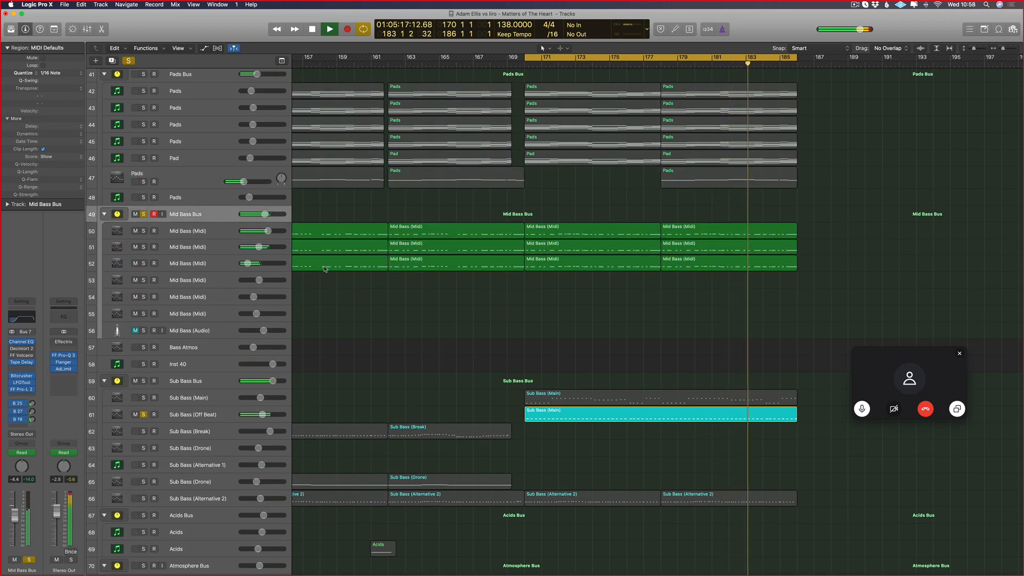
- Take the Leads Bus out of solo and solo the Sub Bass (Alternative 2) and Second Bite Atmos tracks
{"action": "scroll", "coordinate": [326, 268], "scroll_direction": "up", "scroll_amount": 15}
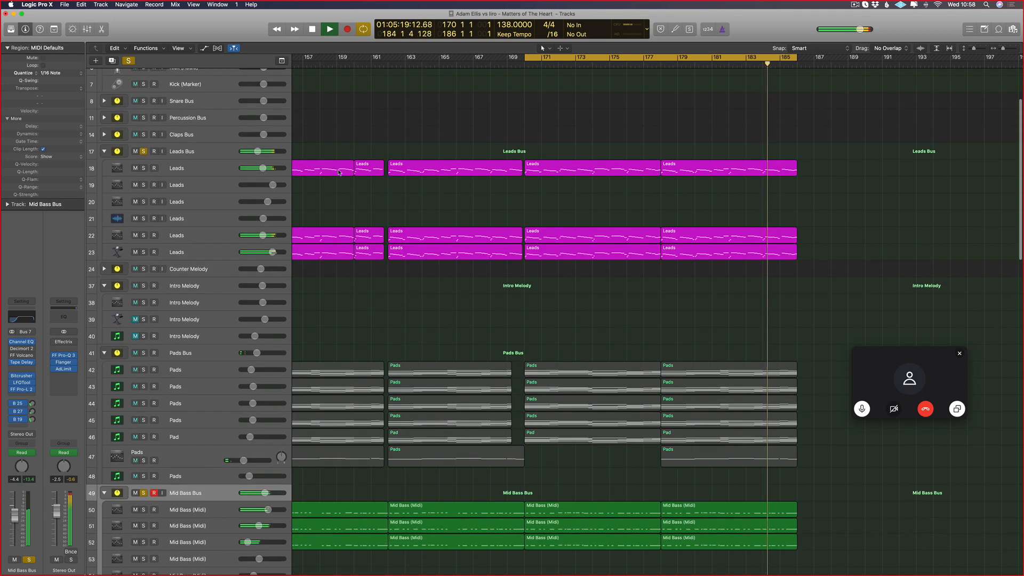
{"action": "left_click", "coordinate": [143, 152]}
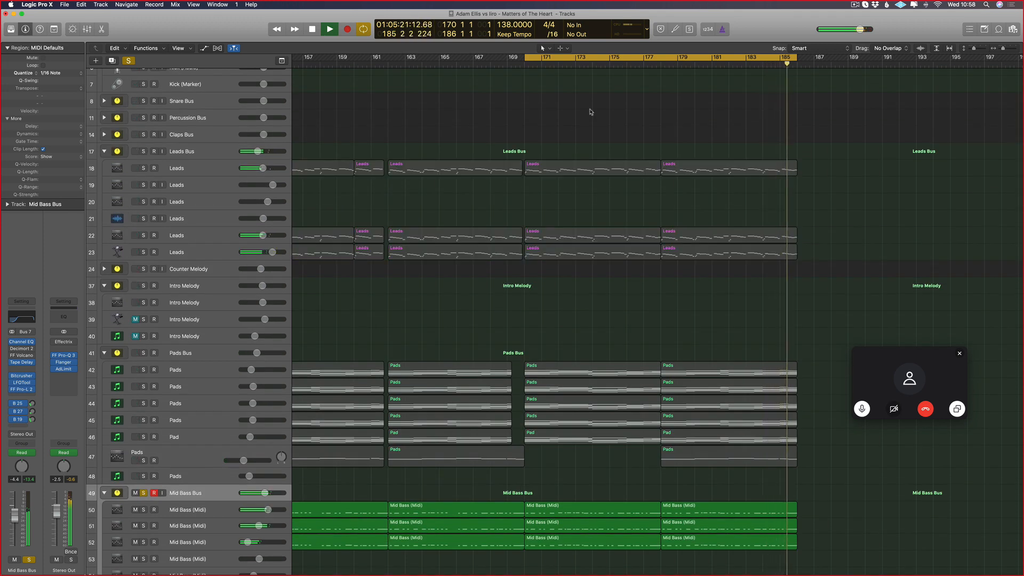
{"action": "scroll", "coordinate": [389, 290], "scroll_direction": "down", "scroll_amount": 2}
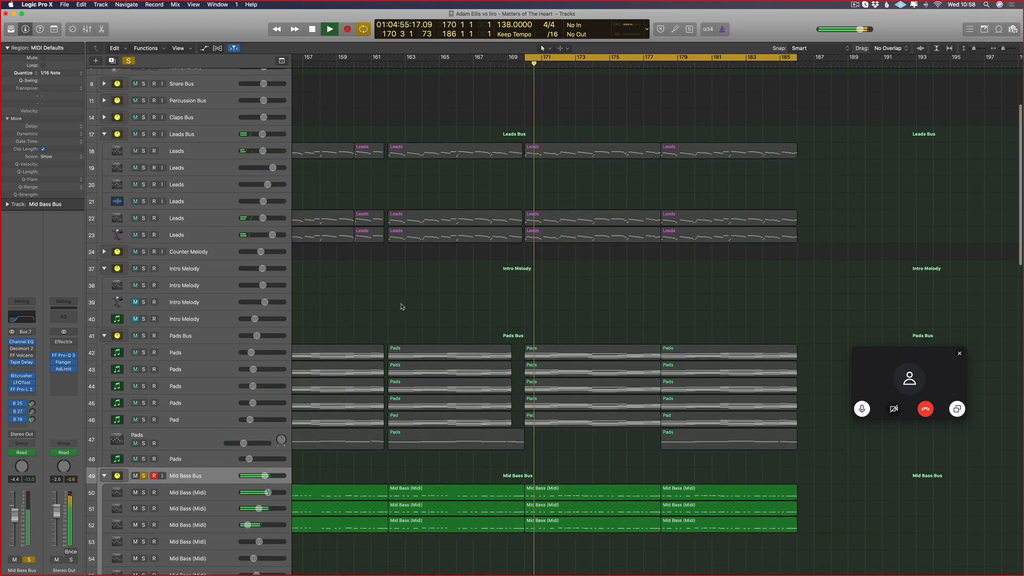
{"action": "scroll", "coordinate": [401, 306], "scroll_direction": "down", "scroll_amount": 17}
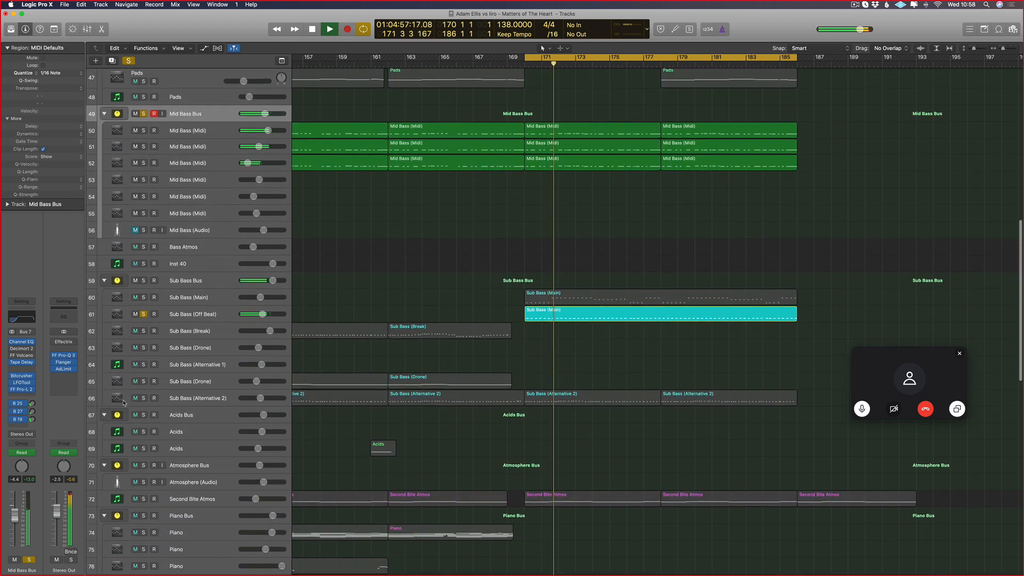
{"action": "left_click", "coordinate": [143, 398]}
{"action": "scroll", "coordinate": [306, 354], "scroll_direction": "down", "scroll_amount": 4}
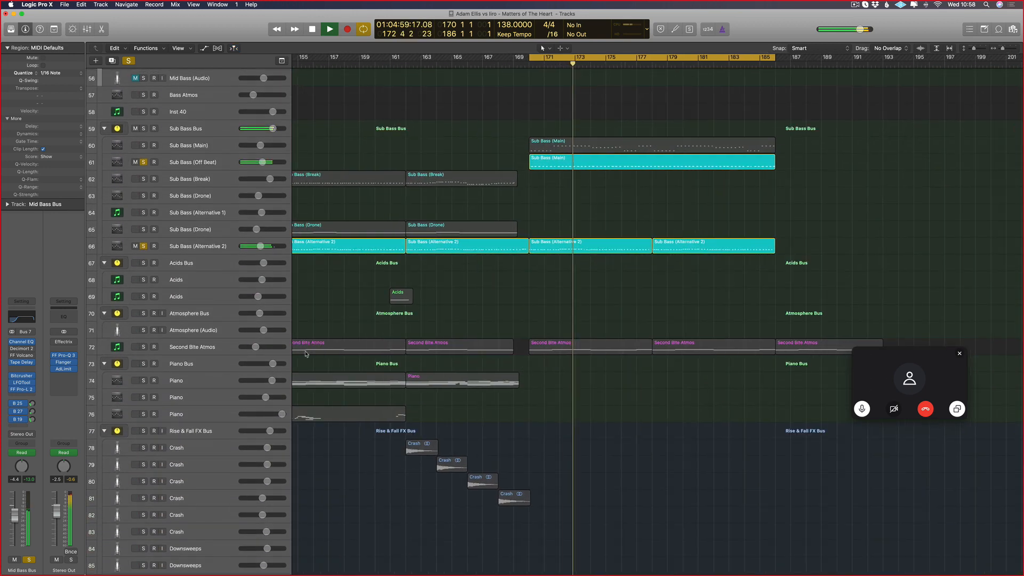
{"action": "left_click", "coordinate": [143, 347]}
- Rename the Second Bite Atmos track as Aymod
{"action": "left_click", "coordinate": [197, 347]}
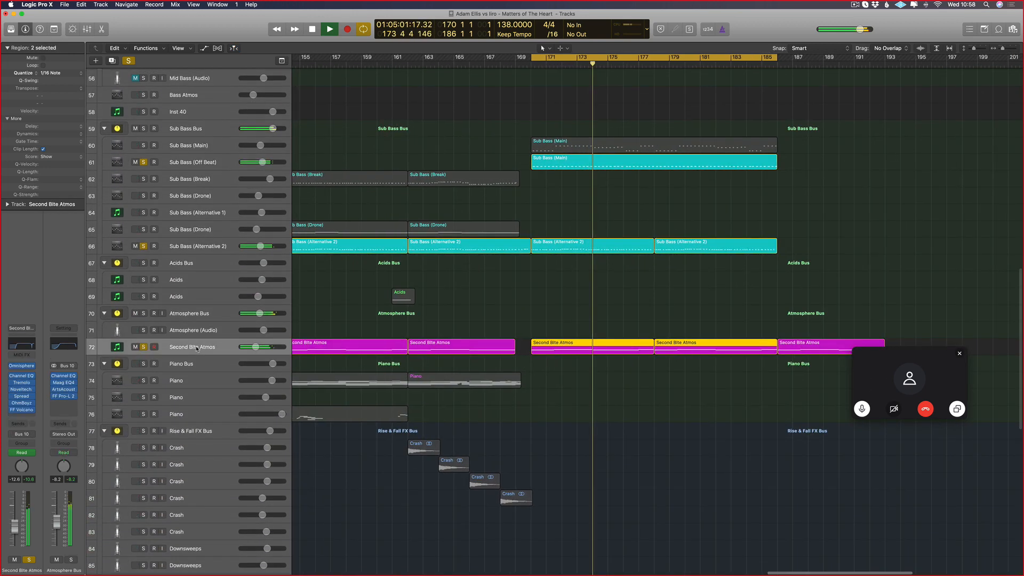
{"action": "double_click", "coordinate": [199, 346]}
{"action": "type", "text": "A"}
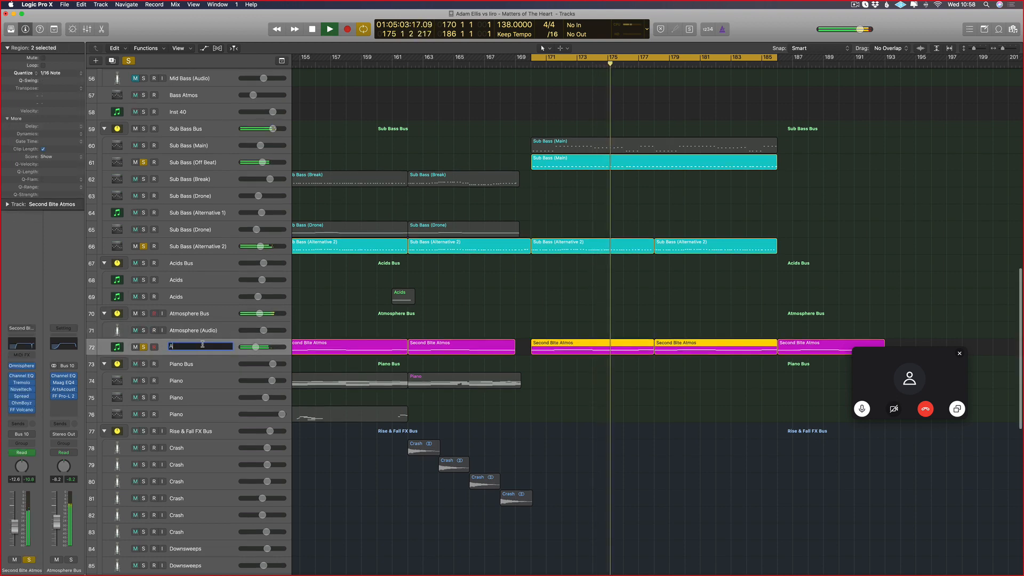
{"action": "type", "text": "ymod"}
{"action": "key", "text": "Return"}
- Look over the arrangement from the effects and vocal tracks up to the Mid Bass tracks, back to bar 1
{"action": "scroll", "coordinate": [469, 382], "scroll_direction": "down", "scroll_amount": 9}
{"action": "key", "text": "super+Left"}
{"action": "key", "text": "super+Left"}
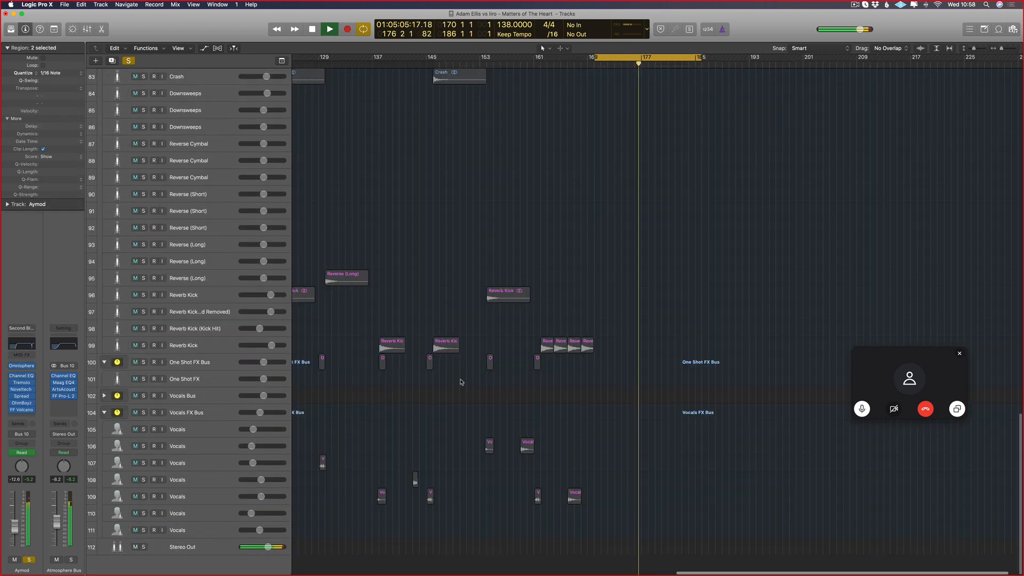
{"action": "scroll", "coordinate": [462, 381], "scroll_direction": "up", "scroll_amount": 15}
{"action": "key", "text": "super+Right"}
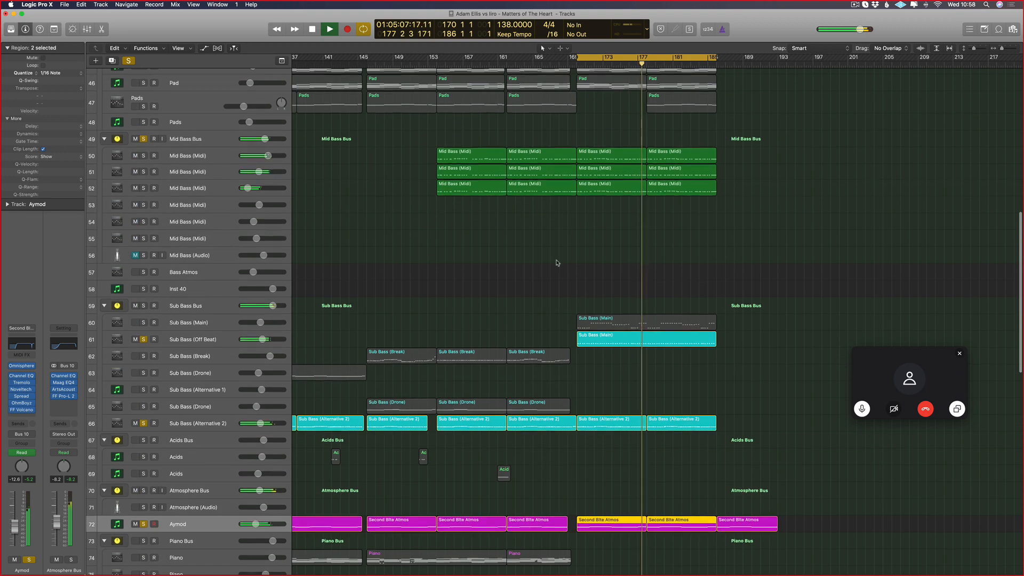
{"action": "scroll", "coordinate": [558, 263], "scroll_direction": "up", "scroll_amount": 3}
{"action": "scroll", "coordinate": [434, 160], "scroll_direction": "left", "scroll_amount": 1}
{"action": "key", "text": "super+Left"}
{"action": "key", "text": "super+Left"}
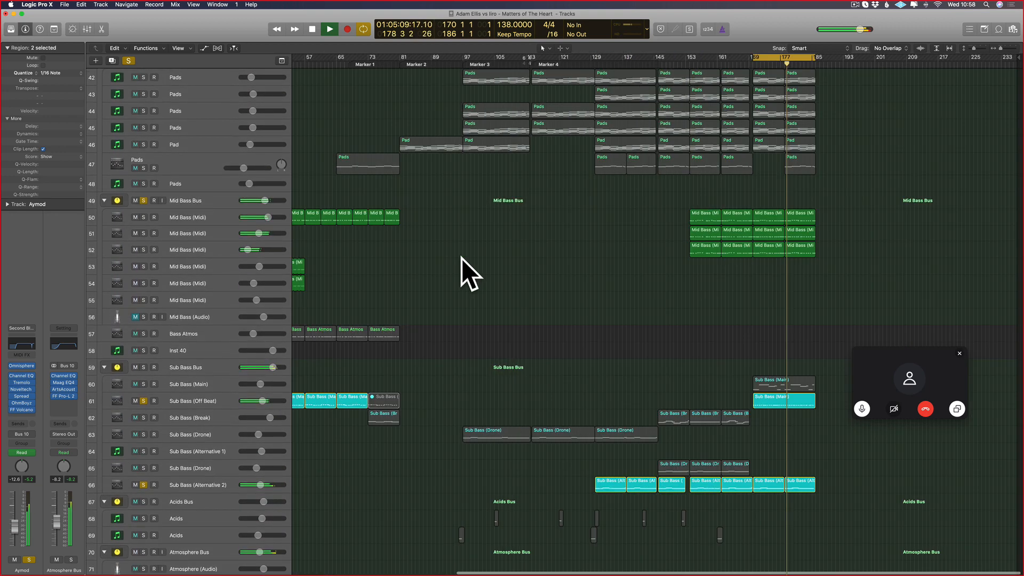
{"action": "scroll", "coordinate": [597, 247], "scroll_direction": "right", "scroll_amount": 1}
{"action": "scroll", "coordinate": [507, 210], "scroll_direction": "left", "scroll_amount": 3}
{"action": "key", "text": "super+Left"}
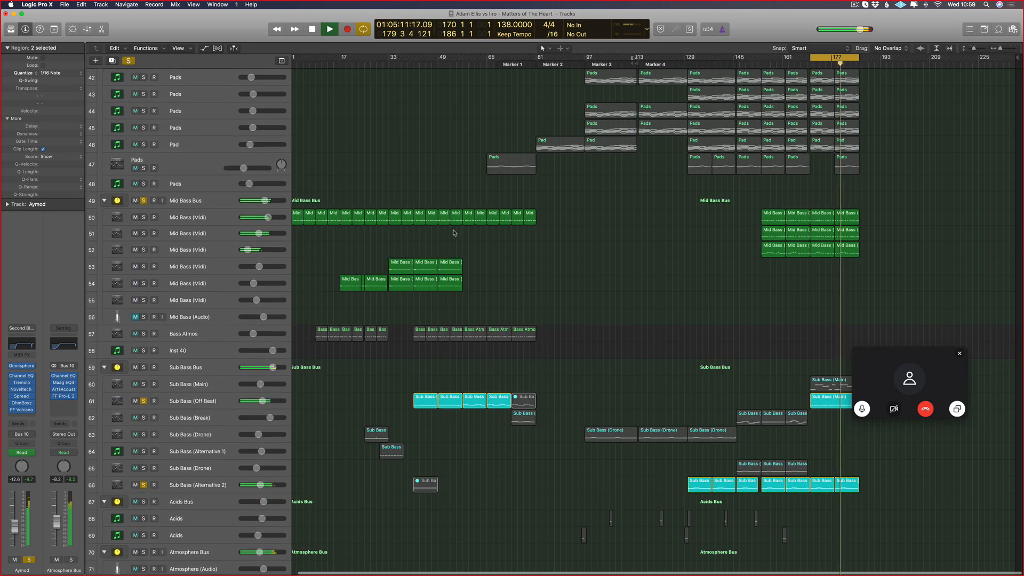
{"action": "scroll", "coordinate": [411, 261], "scroll_direction": "left", "scroll_amount": 1}
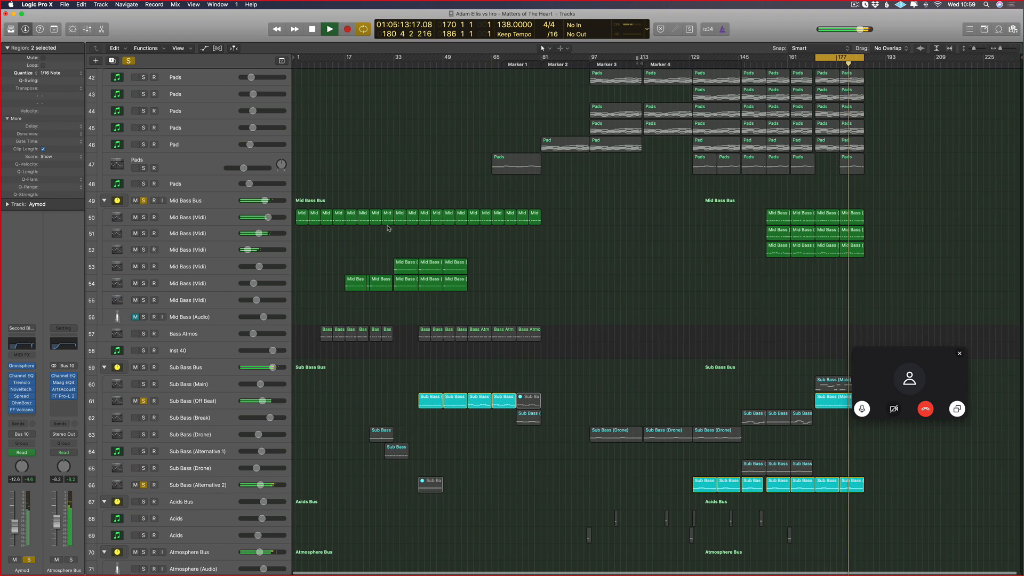
{"action": "left_click_drag", "start_coordinate": [415, 253], "coordinate": [399, 286]}
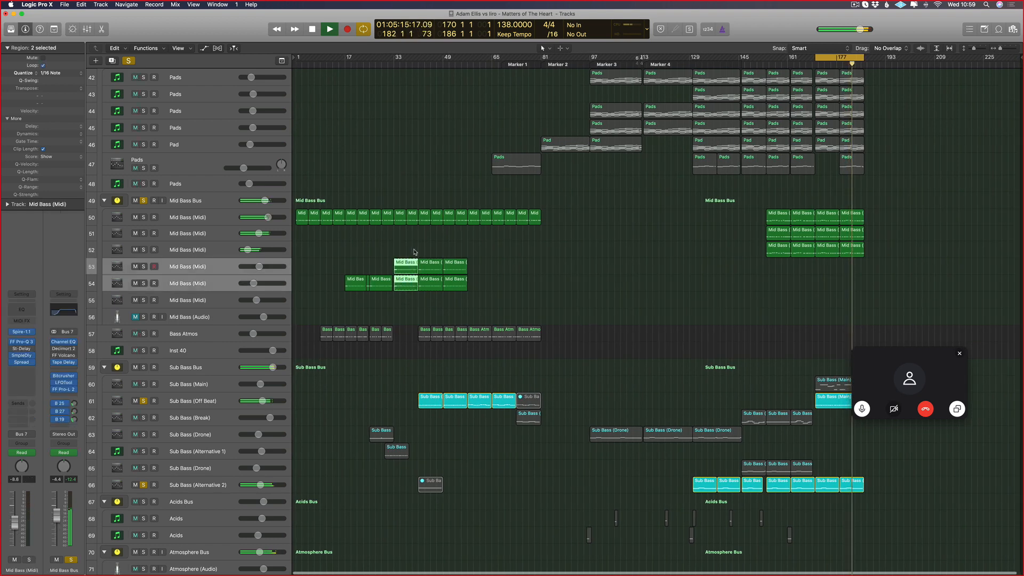
{"action": "left_click", "coordinate": [613, 261]}
- Copy the 20 Mid Bass (Midi) regions starting at bar 1 on track 50 to tracks 51 and 52 without their automation data
{"action": "left_click_drag", "start_coordinate": [583, 222], "coordinate": [302, 235]}
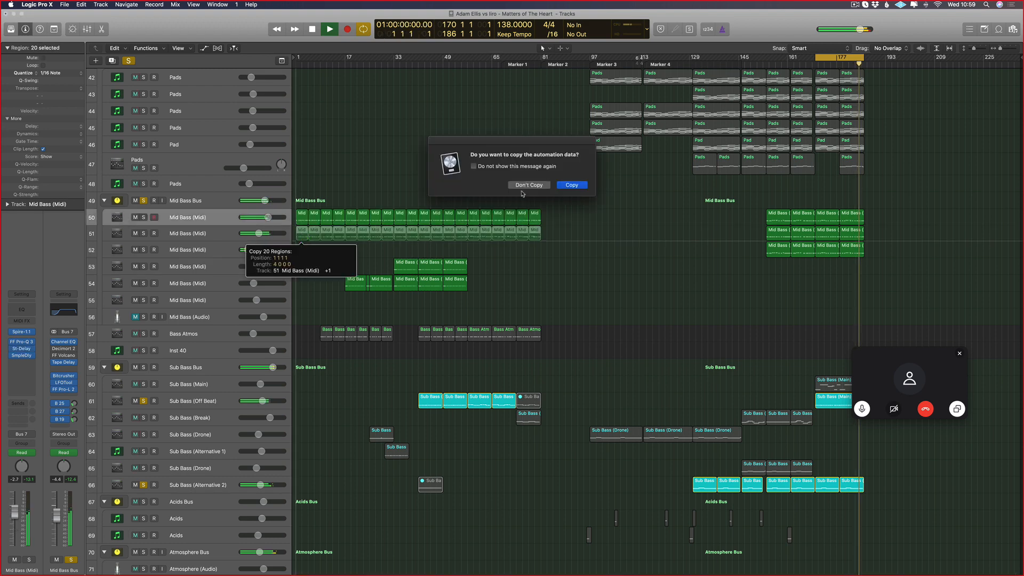
{"action": "left_click", "coordinate": [537, 185]}
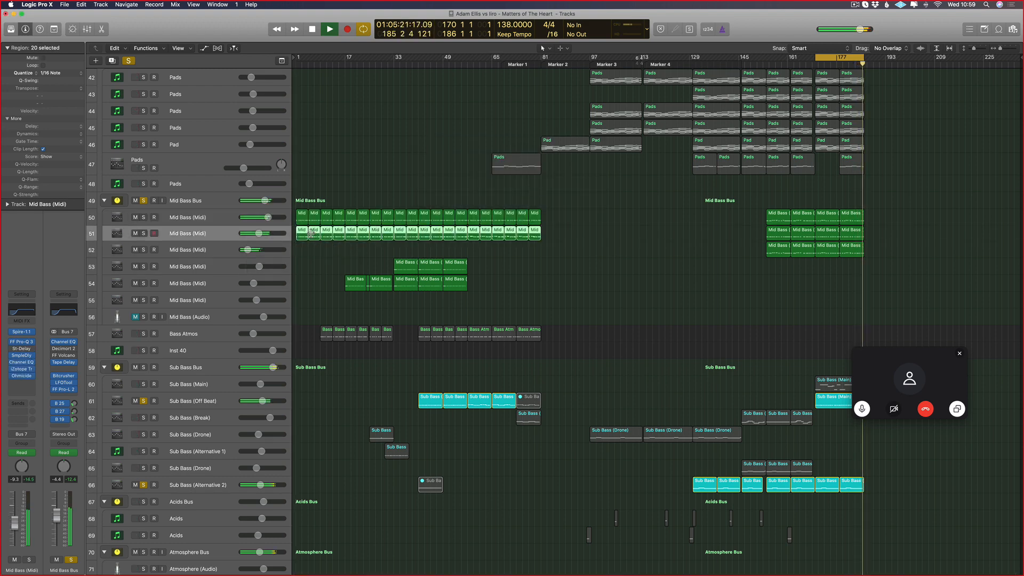
{"action": "left_click_drag", "start_coordinate": [305, 238], "coordinate": [325, 252]}
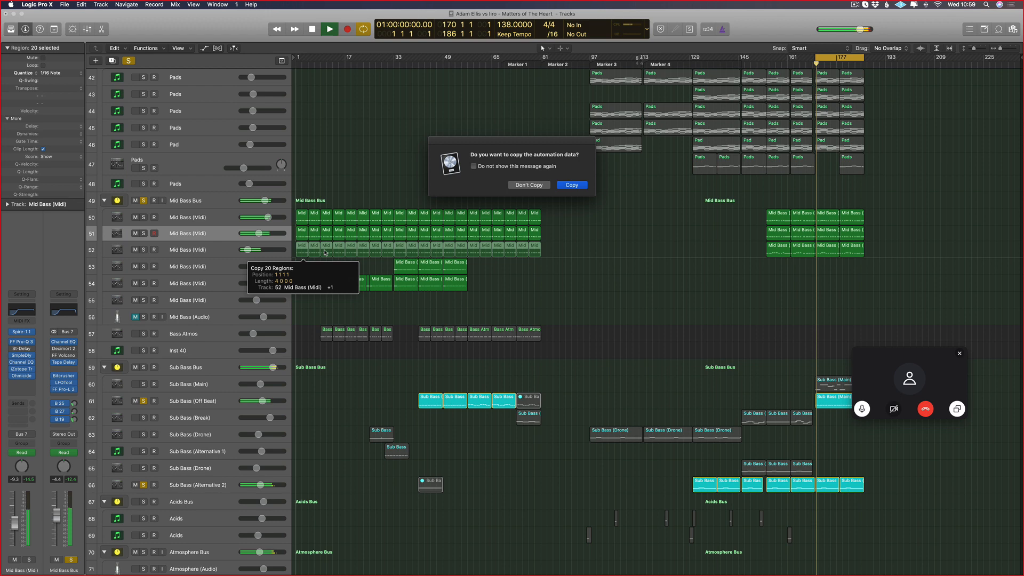
{"action": "left_click", "coordinate": [530, 187]}
- Copy the bar 49 Mid Bass (Midi) region on track 53 to bar 57 without its automation data
{"action": "left_click_drag", "start_coordinate": [491, 268], "coordinate": [408, 285]}
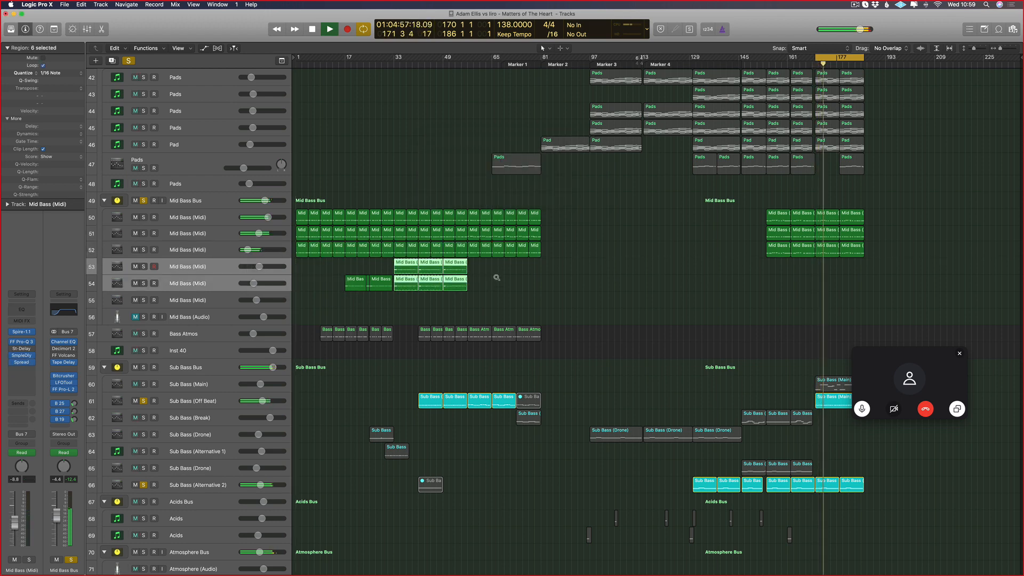
{"action": "scroll", "coordinate": [496, 278], "scroll_direction": "right", "scroll_amount": 5}
{"action": "left_click", "coordinate": [661, 278]}
{"action": "double_click", "coordinate": [548, 287]}
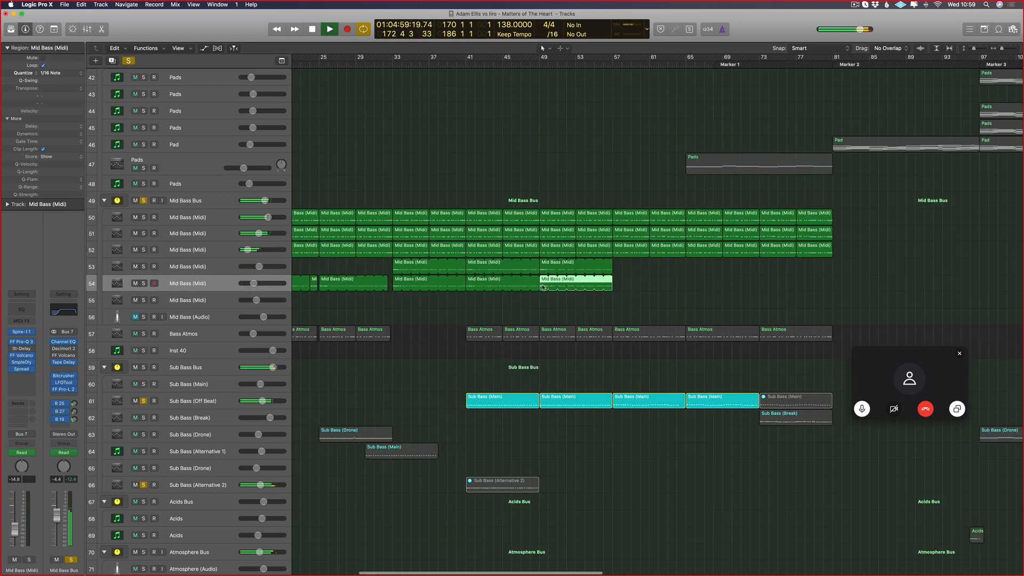
{"action": "left_click", "coordinate": [544, 222]}
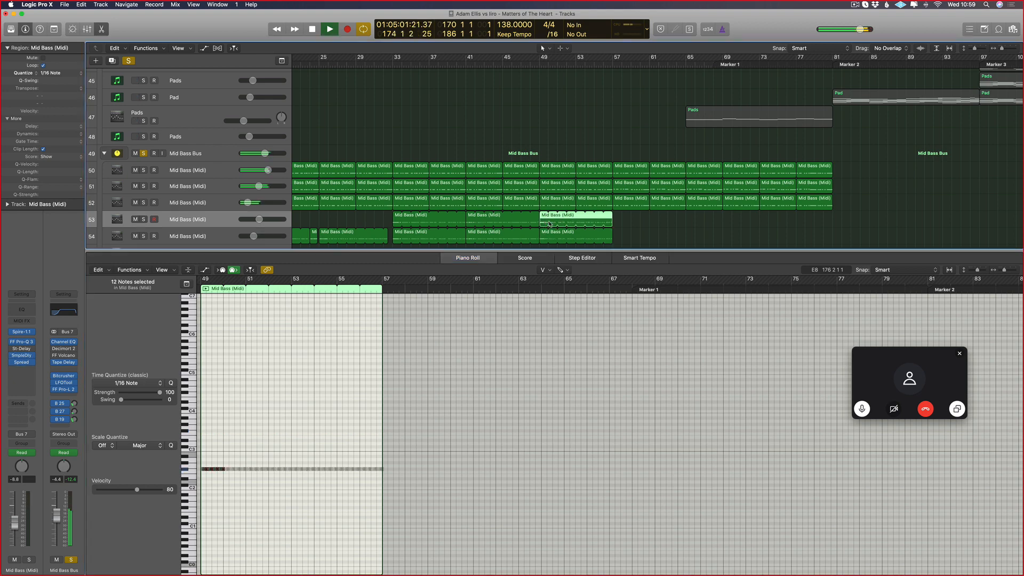
{"action": "left_click_drag", "start_coordinate": [545, 226], "coordinate": [618, 228]}
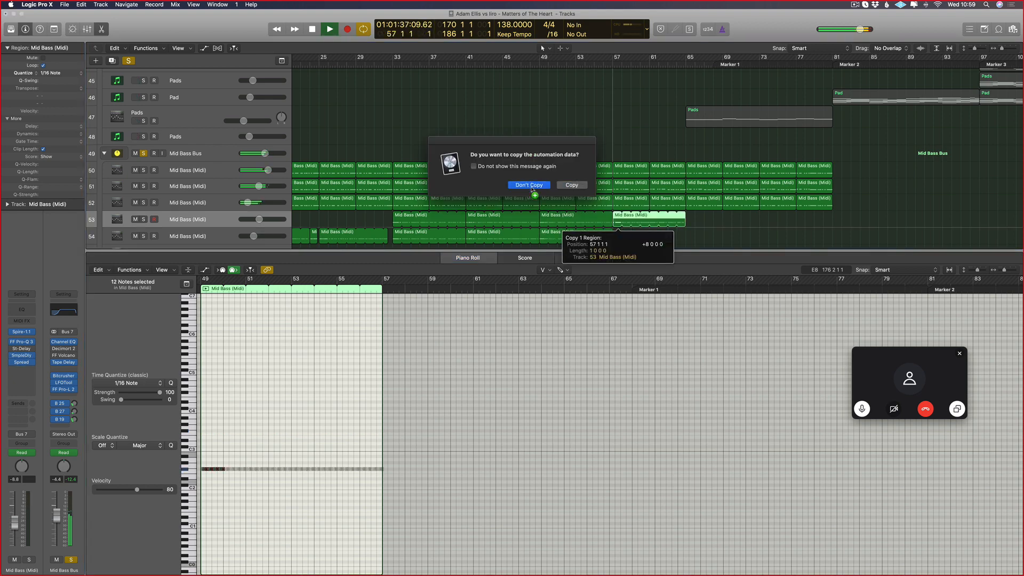
{"action": "left_click", "coordinate": [529, 185]}
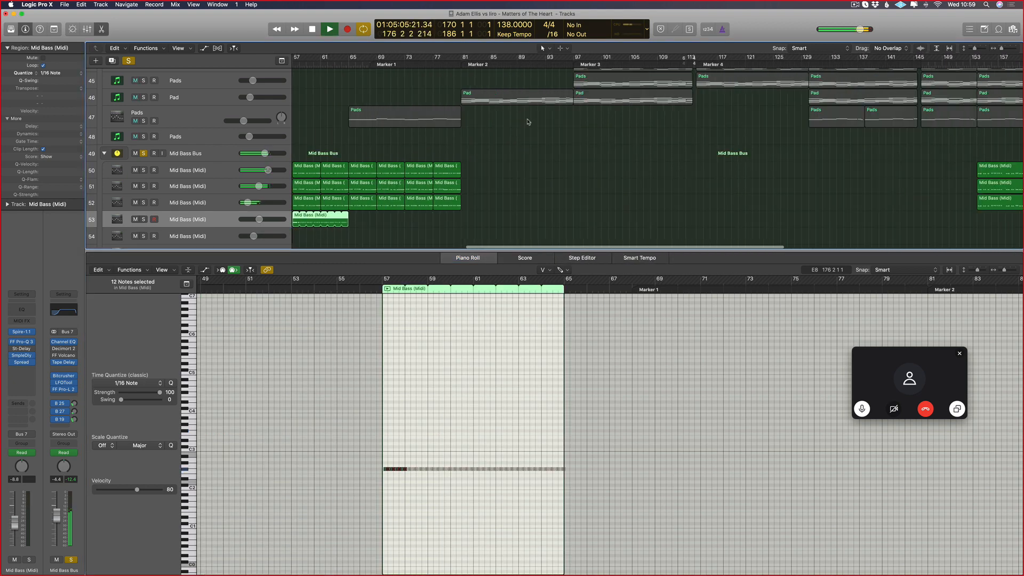
- Turn off all track solos and continue playback from bar 81
{"action": "scroll", "coordinate": [527, 120], "scroll_direction": "up", "scroll_amount": 3}
{"action": "key", "text": "super+Left"}
{"action": "left_click", "coordinate": [415, 63]}
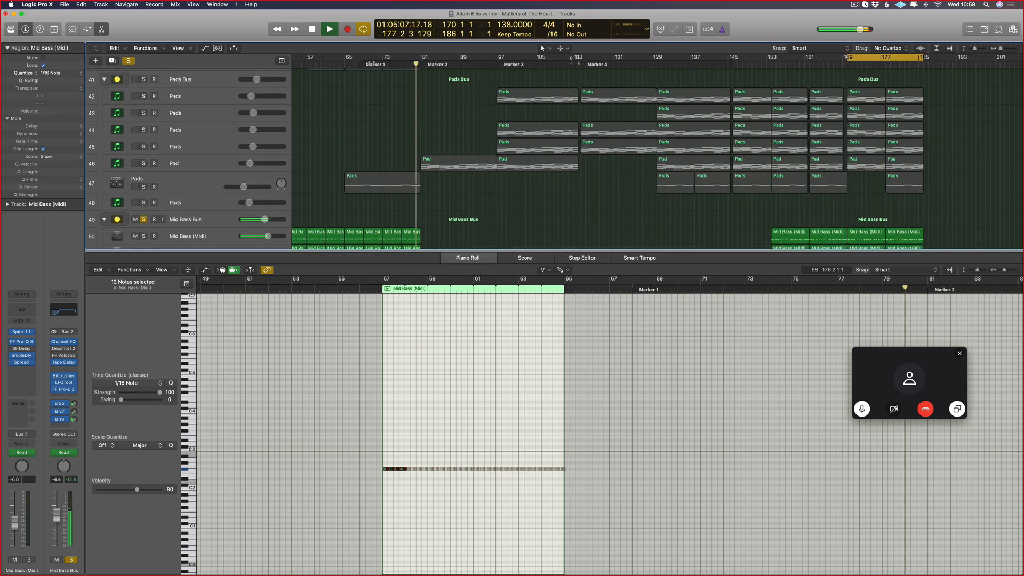
{"action": "left_click", "coordinate": [129, 61]}
{"action": "scroll", "coordinate": [384, 160], "scroll_direction": "down", "scroll_amount": 10}
{"action": "scroll", "coordinate": [384, 160], "scroll_direction": "left", "scroll_amount": 5}
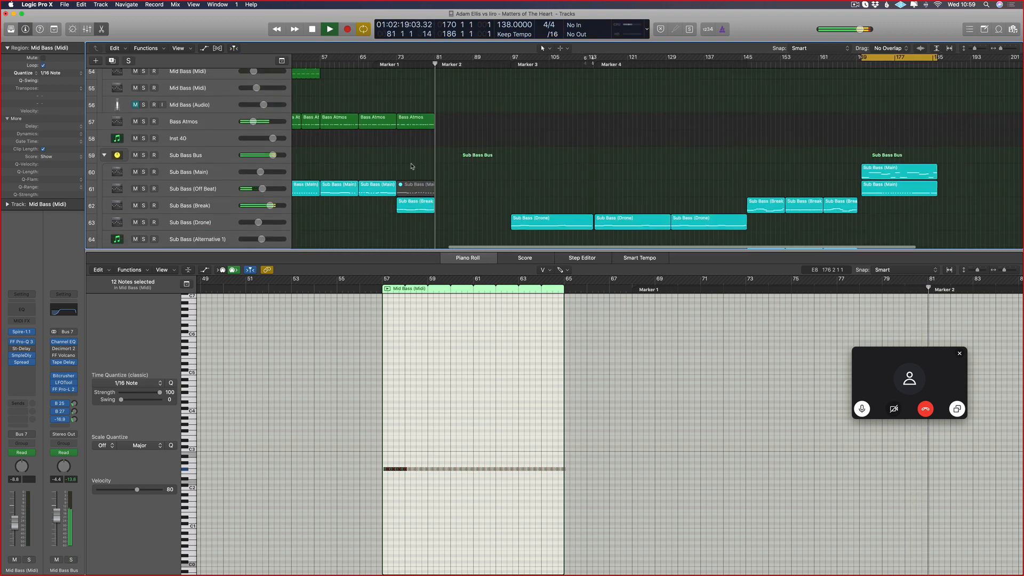
- Mute the Mid Bass (Midi) track 53
{"action": "scroll", "coordinate": [384, 160], "scroll_direction": "up", "scroll_amount": 4}
{"action": "left_click", "coordinate": [152, 114]}
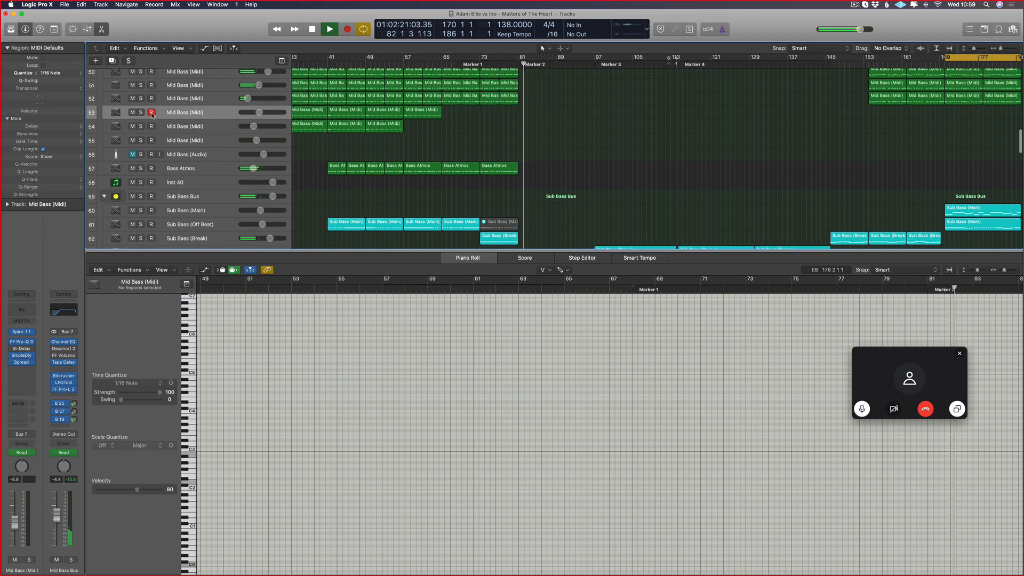
{"action": "left_click", "coordinate": [133, 114]}
- Extend the track 53 region at bar 57 to 8 bars and fill it with repeats of its notes
{"action": "key", "text": "super+Right"}
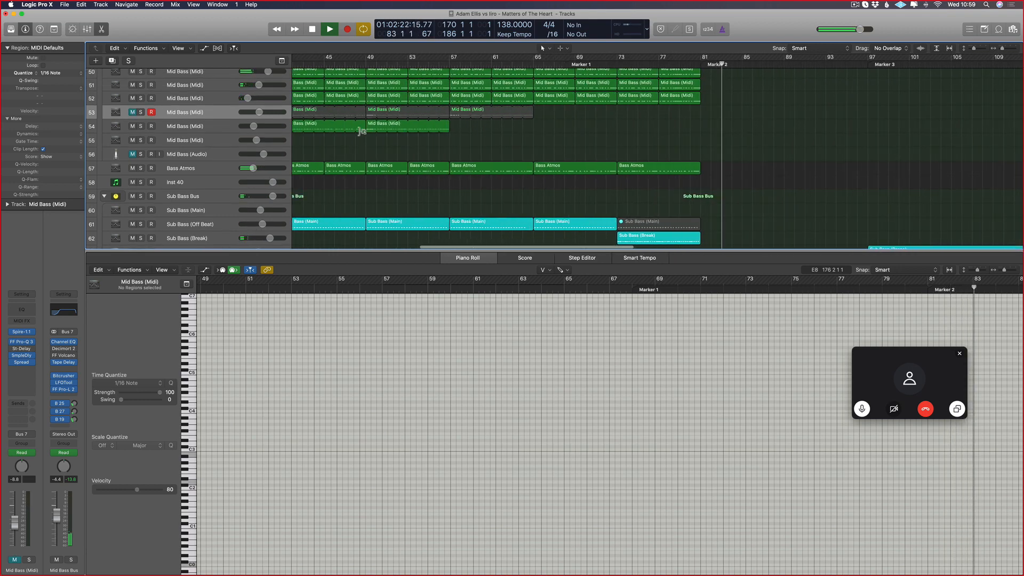
{"action": "left_click", "coordinate": [456, 112]}
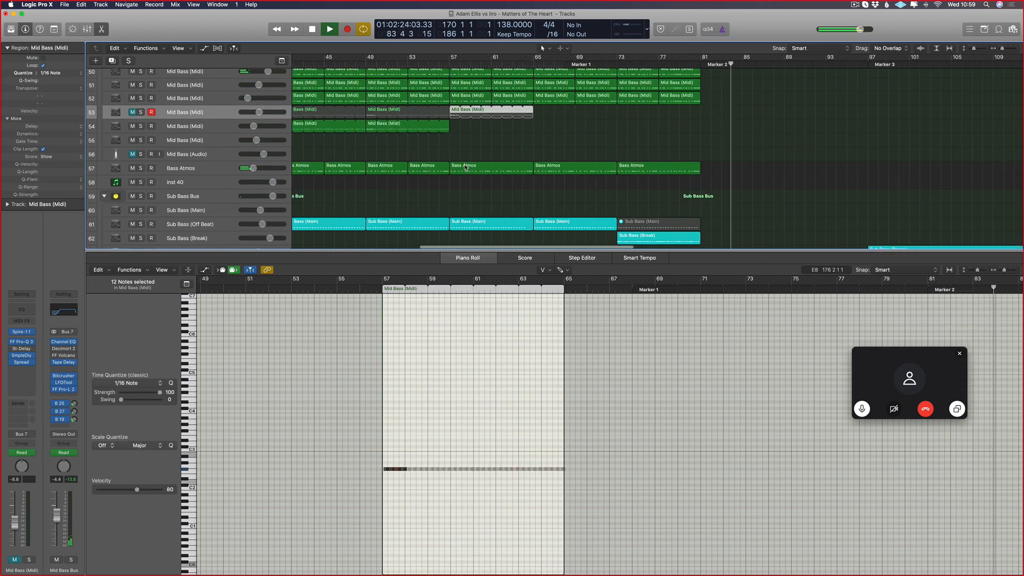
{"action": "left_click", "coordinate": [458, 121]}
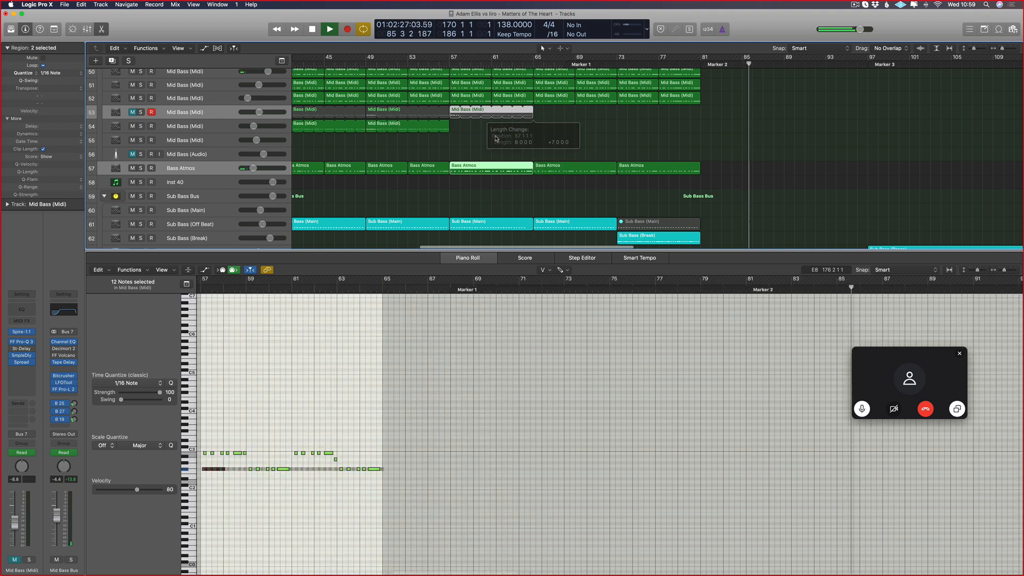
{"action": "left_click", "coordinate": [459, 113]}
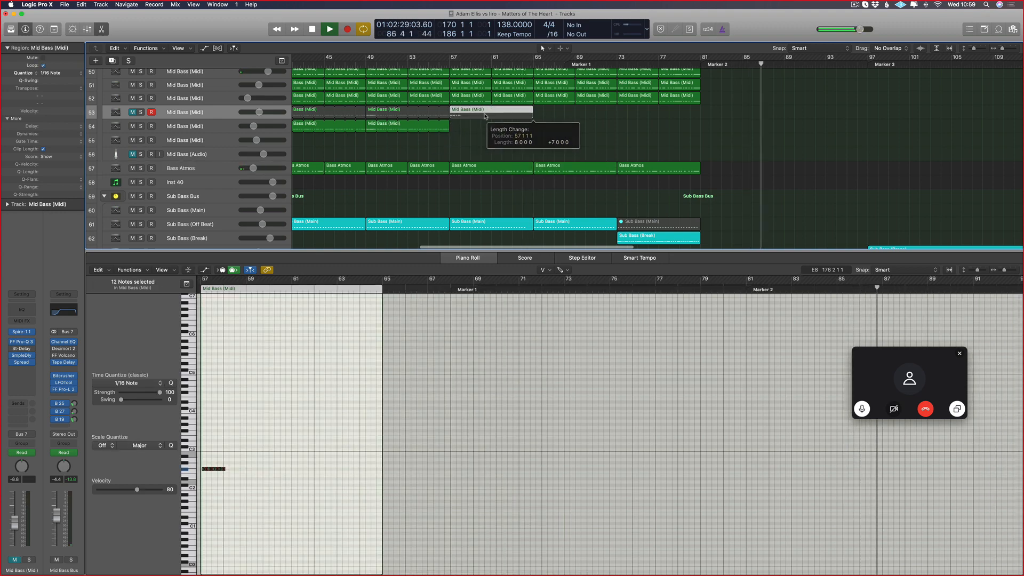
{"action": "left_click", "coordinate": [468, 168], "text": "shift"}
{"action": "left_click", "coordinate": [469, 128]}
{"action": "left_click", "coordinate": [471, 113]}
{"action": "left_click", "coordinate": [406, 411]}
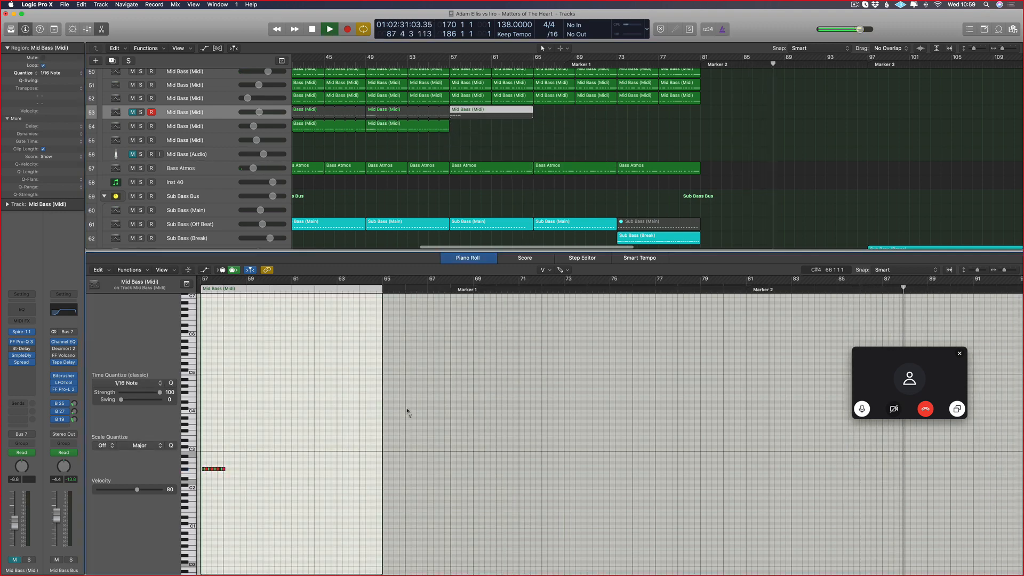
{"action": "key", "text": "super+a"}
{"action": "scroll", "coordinate": [395, 421], "scroll_direction": "left", "scroll_amount": 1}
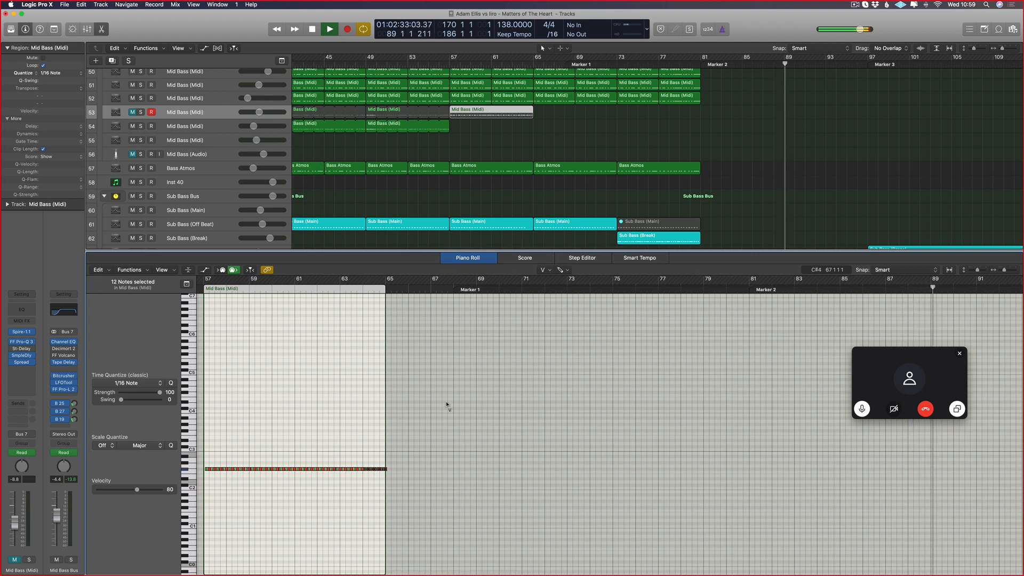
- Raise the track 53 notes in bars 57 and 58 by five semitones, with the Bass Atmos notes shown as reference
{"action": "left_click", "coordinate": [480, 168], "text": "shift"}
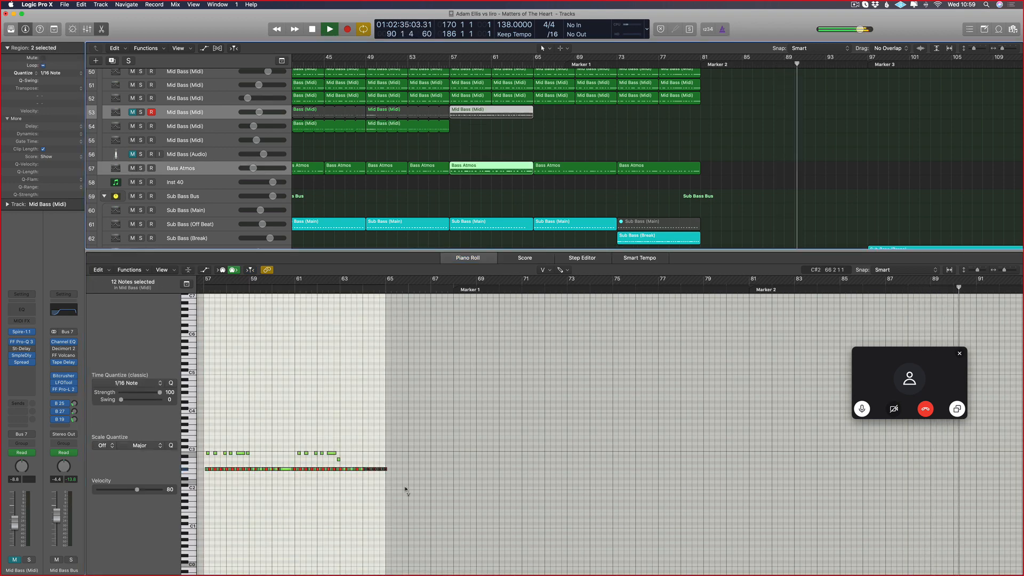
{"action": "scroll", "coordinate": [388, 458], "scroll_direction": "up", "scroll_amount": 2}
{"action": "scroll", "coordinate": [382, 457], "scroll_direction": "left", "scroll_amount": 5}
{"action": "scroll", "coordinate": [368, 459], "scroll_direction": "up", "scroll_amount": 3}
{"action": "scroll", "coordinate": [329, 465], "scroll_direction": "left", "scroll_amount": 3}
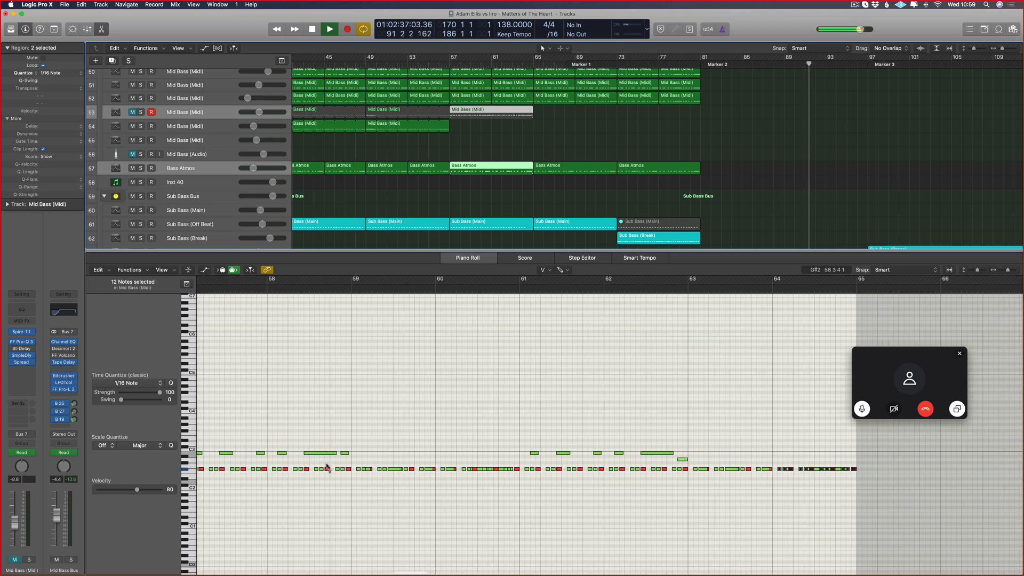
{"action": "left_click_drag", "start_coordinate": [391, 463], "coordinate": [220, 473]}
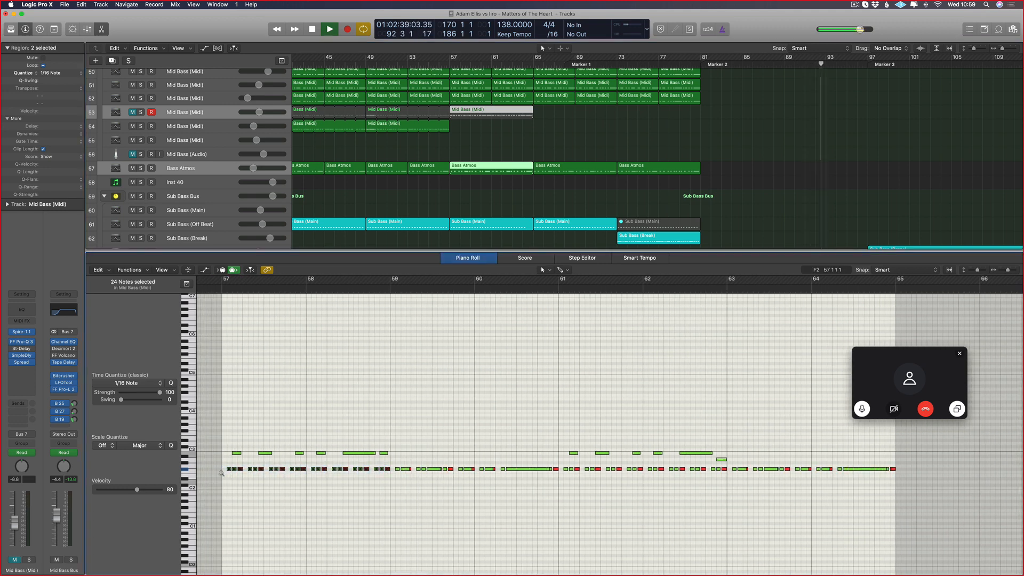
{"action": "key", "text": "alt+Up"}
{"action": "key", "text": "alt+Up"}
{"action": "key", "text": "alt+Up"}
{"action": "key", "text": "alt+Up"}
{"action": "key", "text": "alt+Up"}
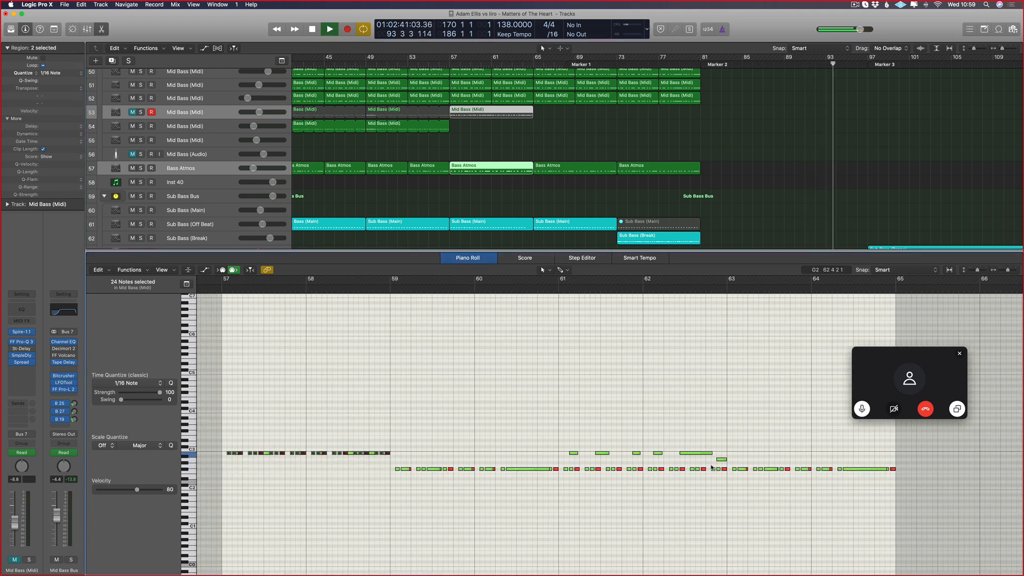
- Raise the track 53 notes in bars 61 and 62, except the last three, by five semitones to match Bass Atmos
{"action": "left_click_drag", "start_coordinate": [561, 471], "coordinate": [561, 472]}
{"action": "key", "text": "alt+Up"}
{"action": "key", "text": "alt+Up"}
{"action": "key", "text": "alt+Up"}
{"action": "key", "text": "alt+Up"}
{"action": "key", "text": "alt+Up"}
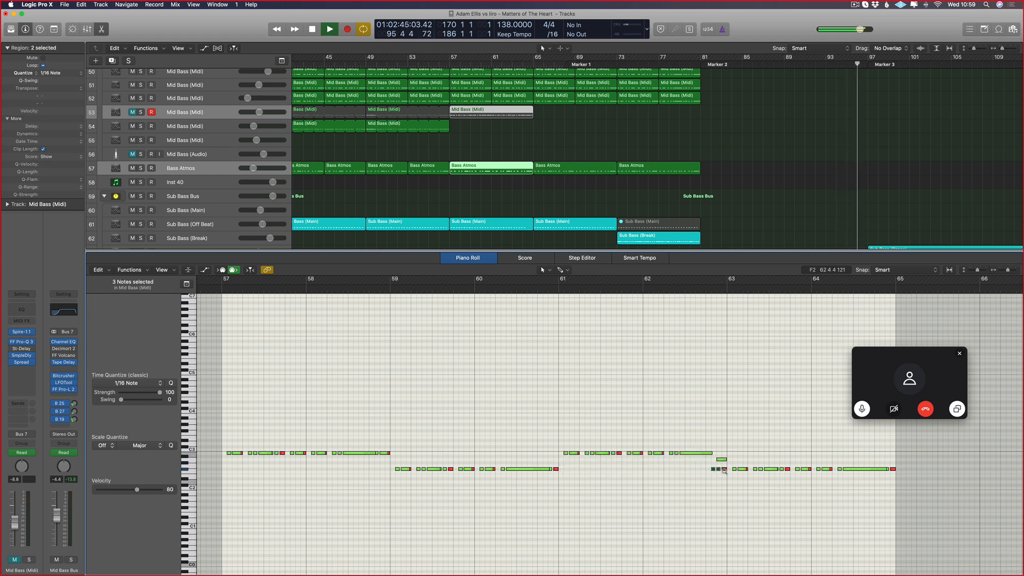
- Delete the Bass Atmos regions from bar 65 onwards
{"action": "left_click", "coordinate": [569, 173]}
{"action": "key", "text": "Delete"}
{"action": "left_click", "coordinate": [513, 186]}
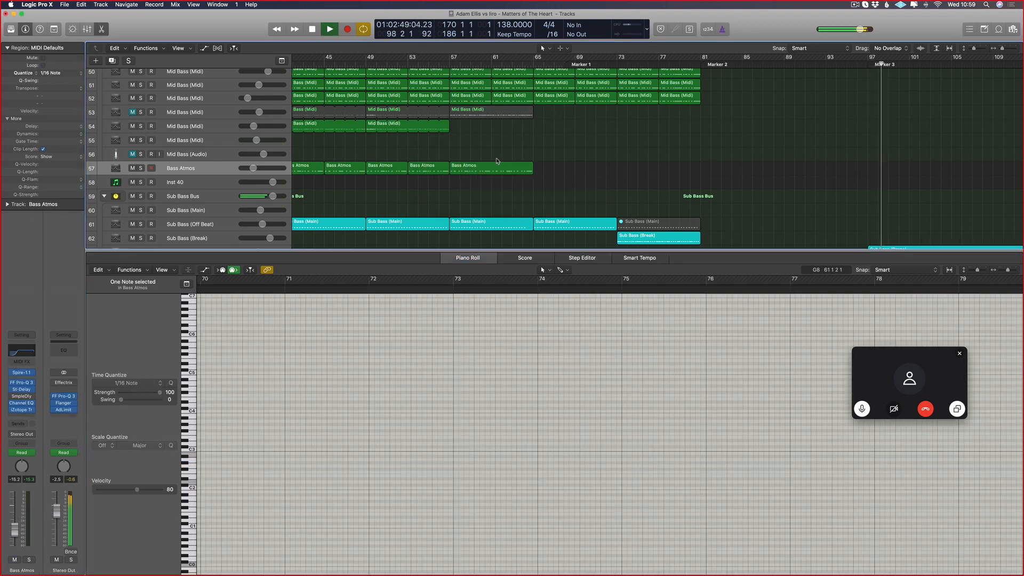
- Repeat the Bass Atmos region at bar 57 to bar 65 without its automation data
{"action": "left_click", "coordinate": [500, 166]}
{"action": "key", "text": "super+r"}
{"action": "left_click", "coordinate": [539, 185]}
- Try to lower the last note of bar 66 in the Bass Atmos copy to follow the Sub Bass (Off Beat) notes
{"action": "left_click", "coordinate": [561, 221]}
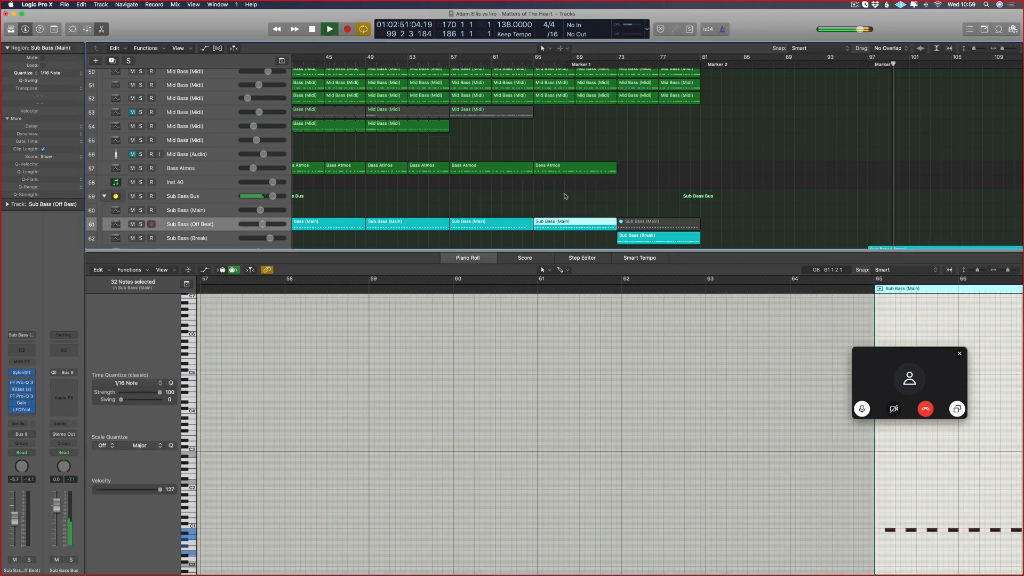
{"action": "left_click", "coordinate": [572, 172], "text": "shift"}
{"action": "scroll", "coordinate": [713, 373], "scroll_direction": "right", "scroll_amount": 10}
{"action": "scroll", "coordinate": [678, 451], "scroll_direction": "down", "scroll_amount": 3}
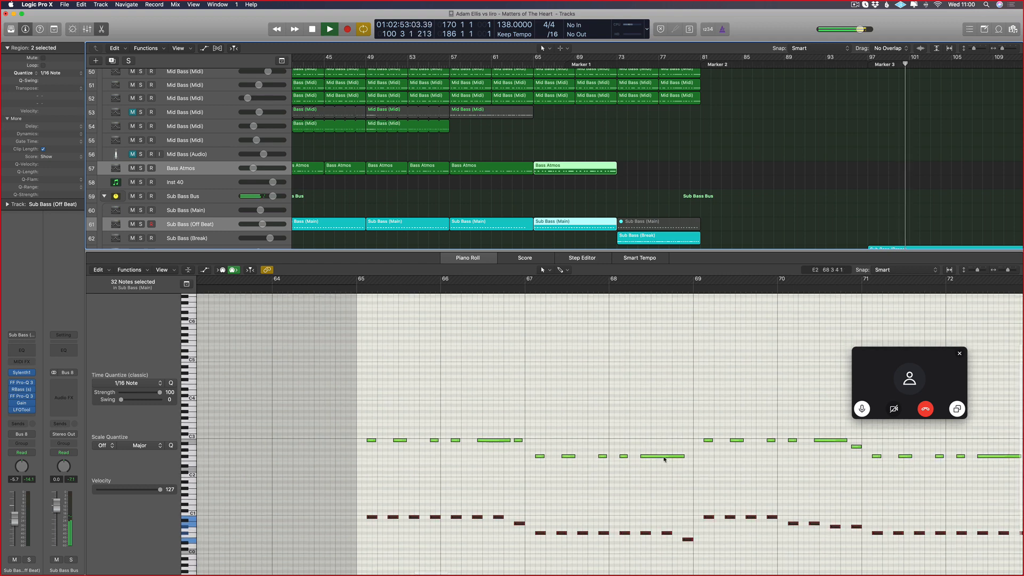
{"action": "left_click", "coordinate": [687, 513]}
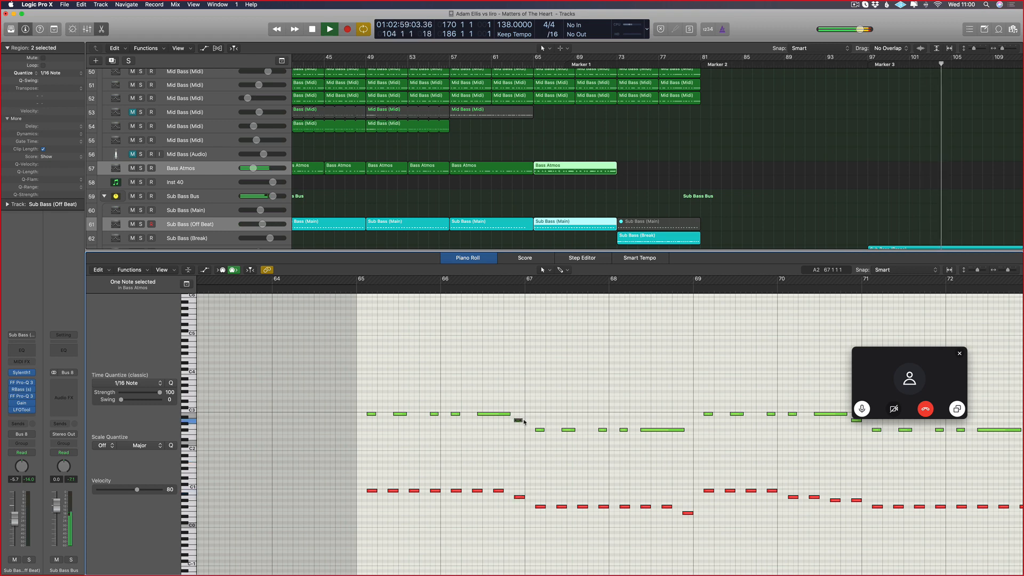
{"action": "scroll", "coordinate": [526, 373], "scroll_direction": "left", "scroll_amount": 1}
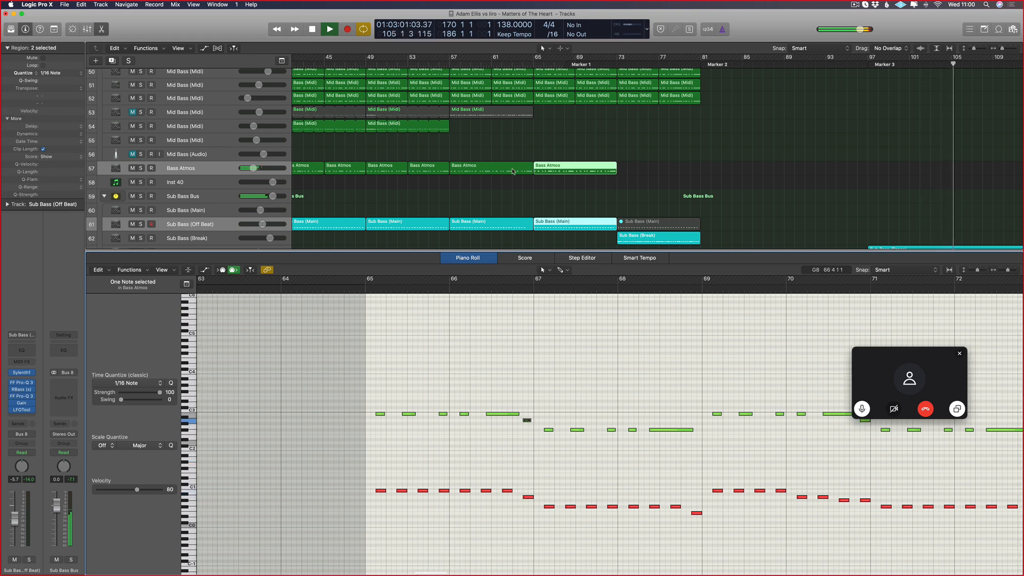
{"action": "key", "text": "super+z"}
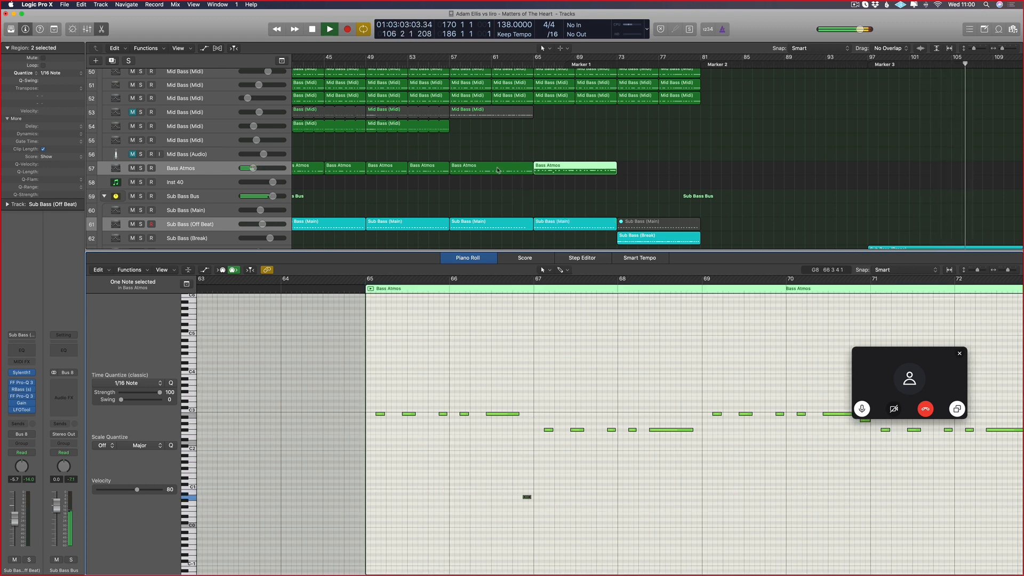
- Mute Bass Atmos and Sub Bass (Off Beat), and repeat track 53's bar 57 region to bar 65 without automation data
{"action": "left_click", "coordinate": [133, 169]}
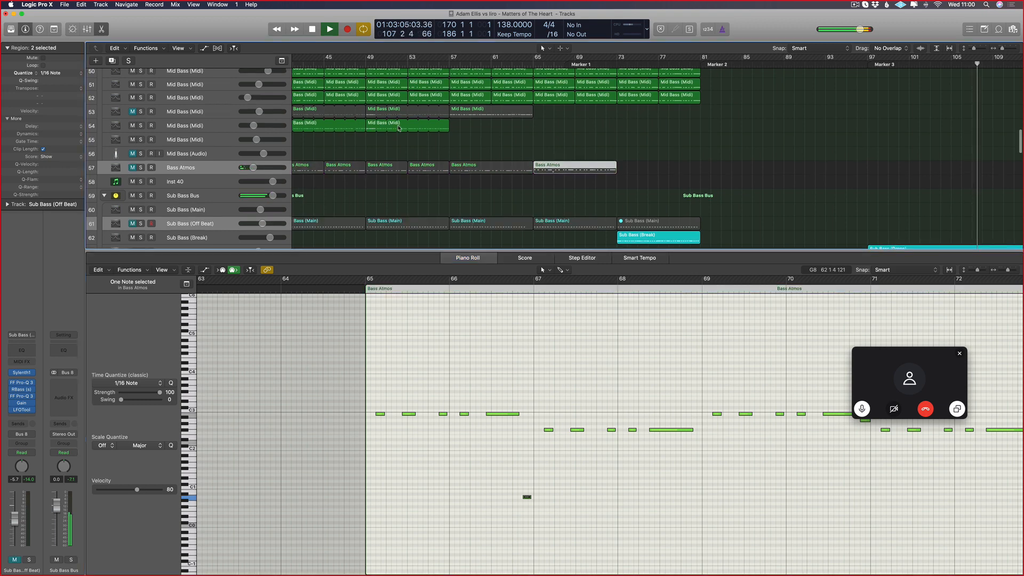
{"action": "scroll", "coordinate": [400, 127], "scroll_direction": "right", "scroll_amount": 1}
{"action": "left_click", "coordinate": [458, 115]}
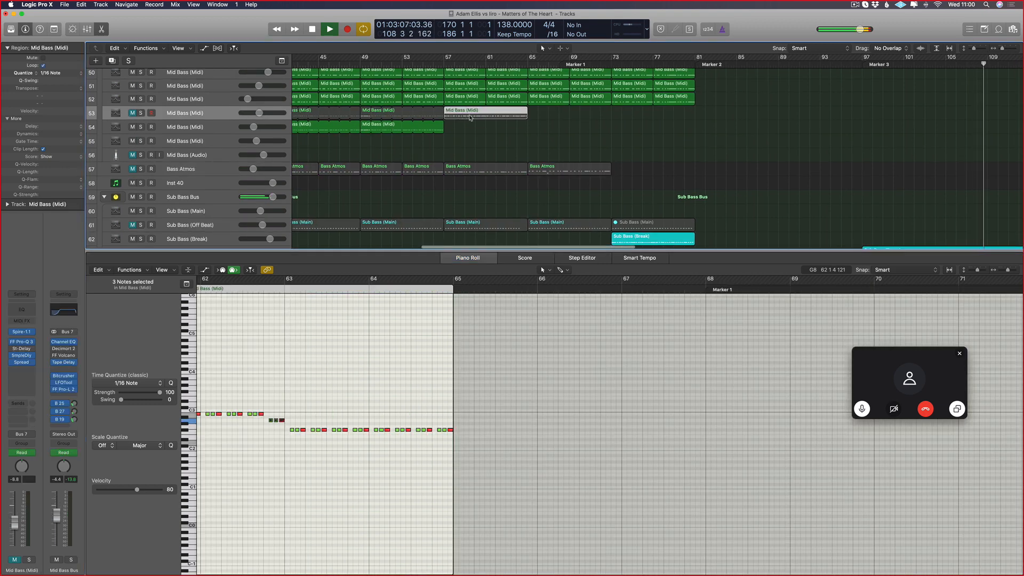
{"action": "key", "text": "super+r"}
{"action": "left_click", "coordinate": [525, 186]}
- Delete the Bass Atmos copy at bar 65
{"action": "left_click", "coordinate": [561, 169]}
{"action": "key", "text": "Delete"}
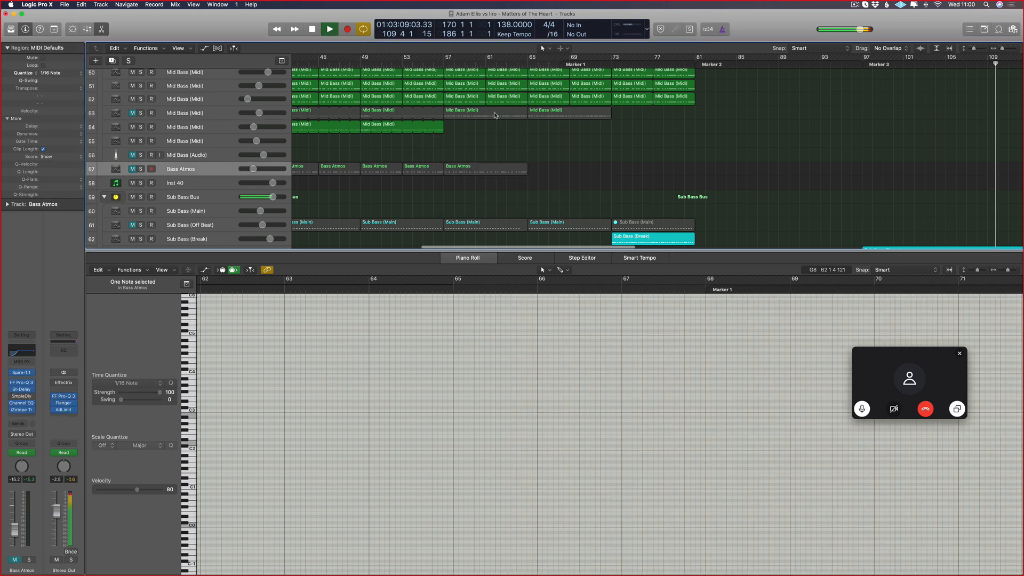
- Lower the last three notes of bar 64 in track 53's bar 57 region to follow the Sub Bass (Off Beat) notes
{"action": "left_click", "coordinate": [495, 114]}
{"action": "scroll", "coordinate": [502, 171], "scroll_direction": "left", "scroll_amount": 2}
{"action": "left_click", "coordinate": [505, 228], "text": "shift"}
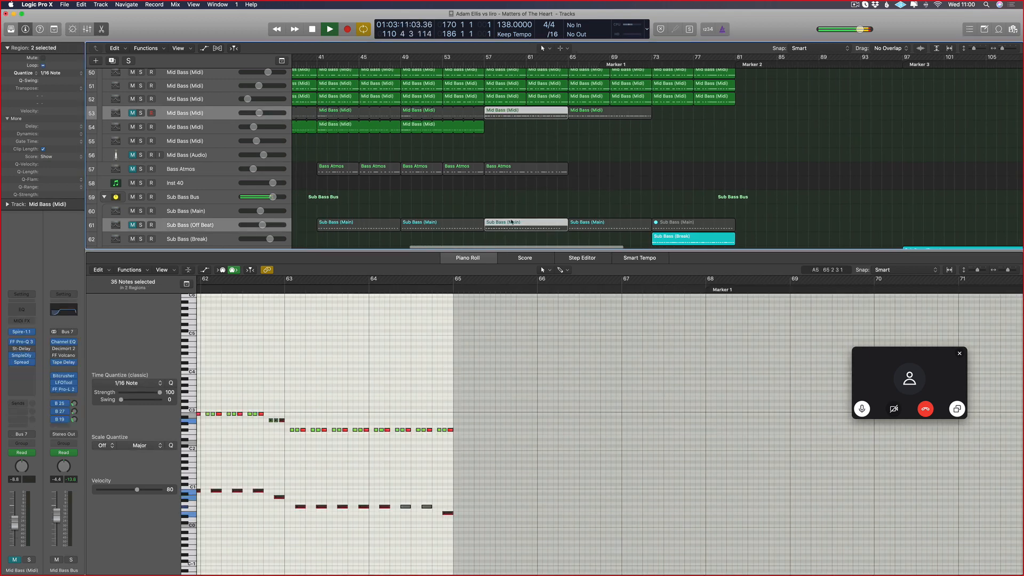
{"action": "scroll", "coordinate": [400, 388], "scroll_direction": "left", "scroll_amount": 10}
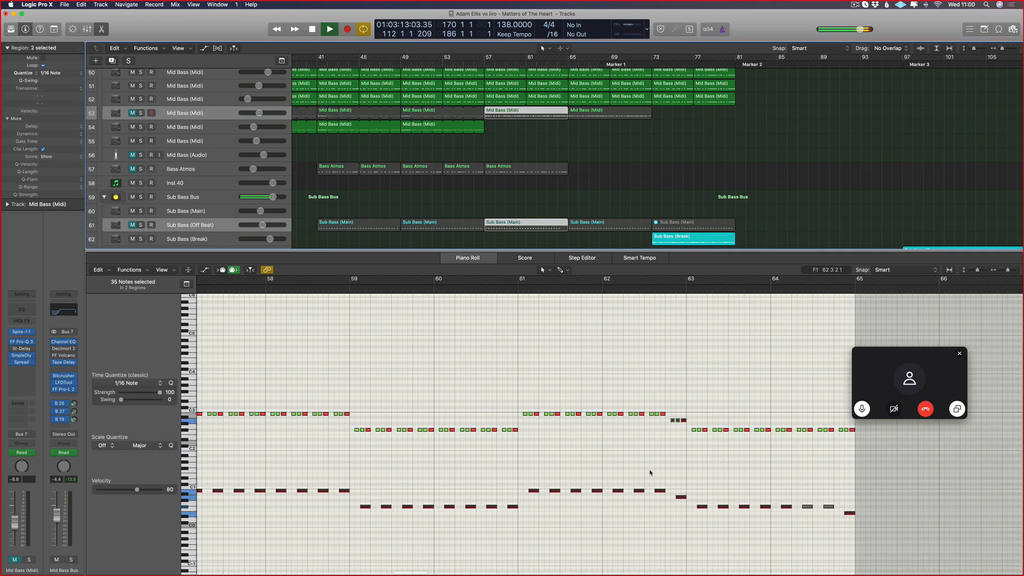
{"action": "left_click", "coordinate": [650, 473]}
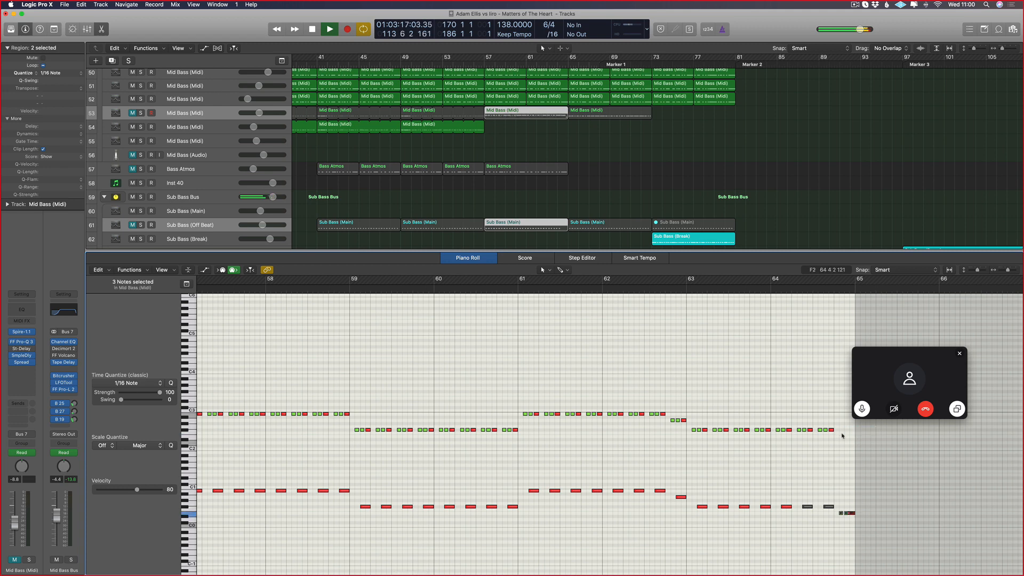
- Replace track 53's bar 65 region with a repeat of the edited bar 57 region, without its automation data
{"action": "scroll", "coordinate": [556, 133], "scroll_direction": "up", "scroll_amount": 1}
{"action": "left_click", "coordinate": [588, 117]}
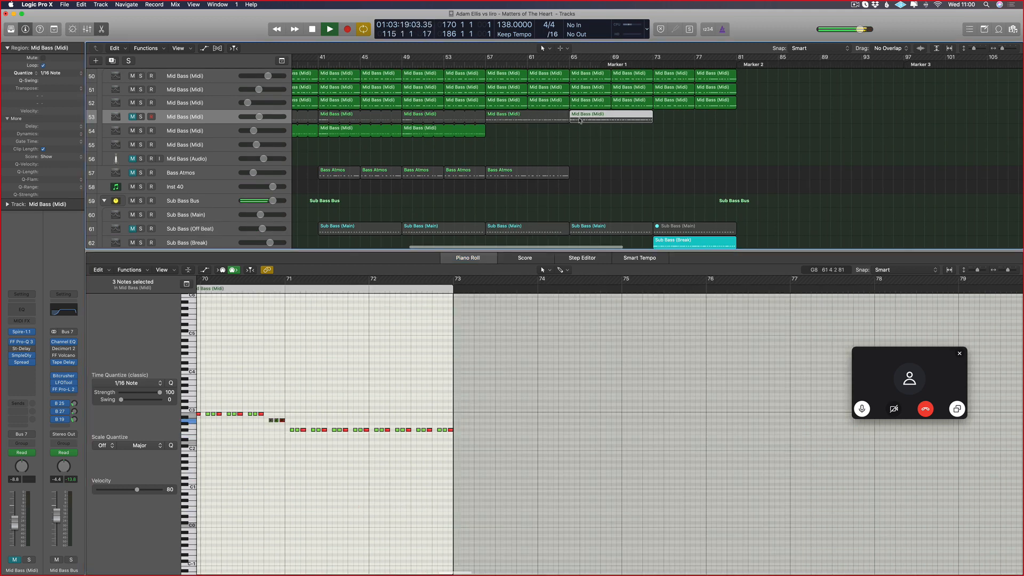
{"action": "key", "text": "Delete"}
{"action": "left_click", "coordinate": [530, 184]}
{"action": "left_click", "coordinate": [546, 116]}
{"action": "key", "text": "super+r"}
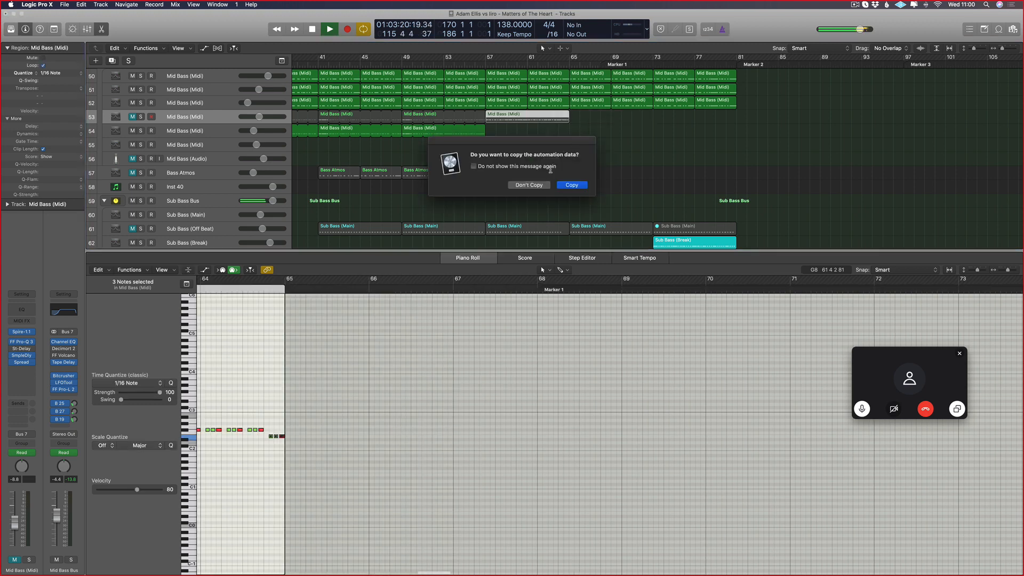
{"action": "left_click", "coordinate": [537, 185]}
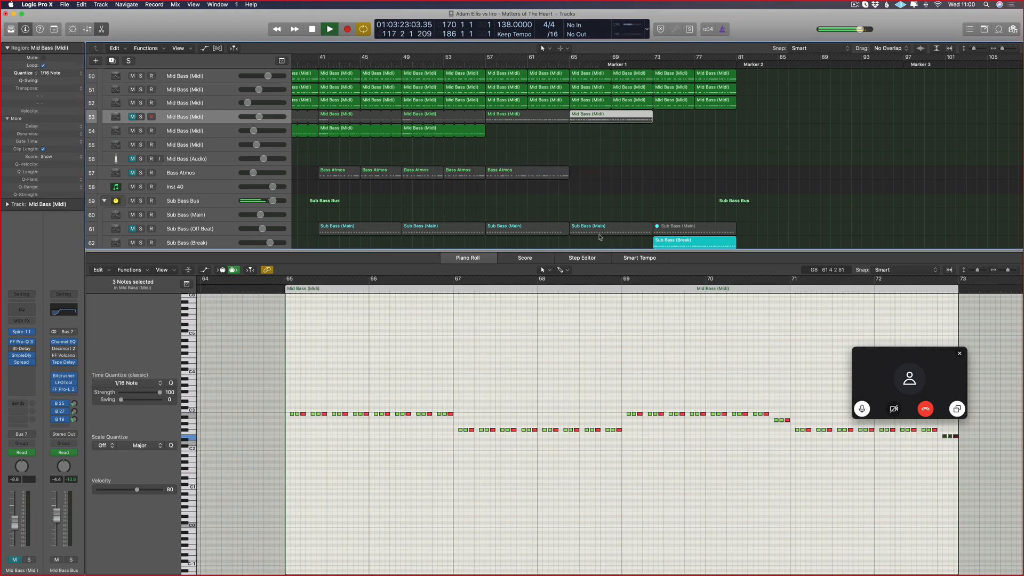
- Lower the last three notes of bars 66 and 68 in track 53's bar 65 region two semitones to follow Sub Bass (Off Beat)
{"action": "left_click_drag", "start_coordinate": [622, 423], "coordinate": [613, 432]}
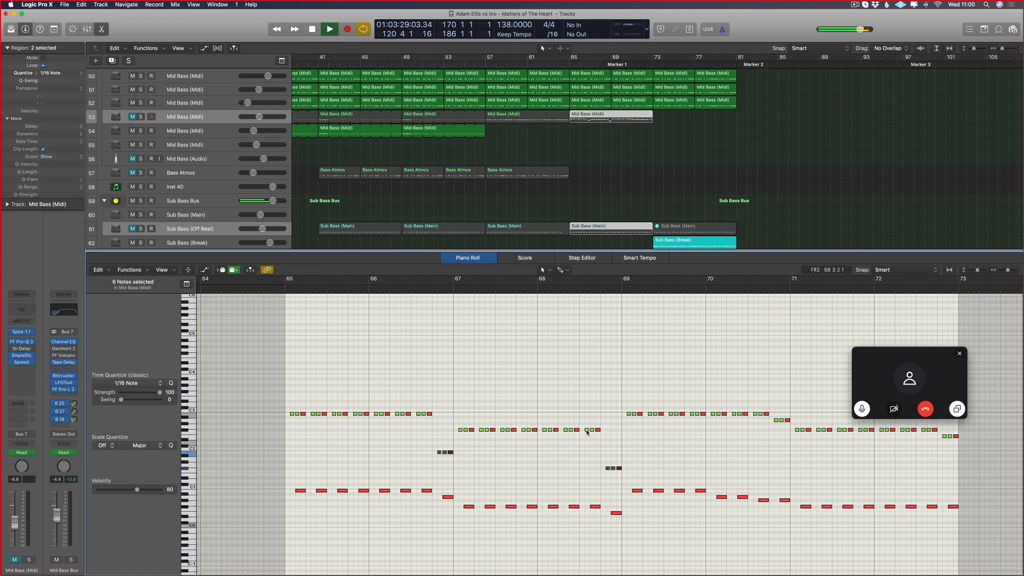
{"action": "key", "text": "alt+Down"}
{"action": "key", "text": "alt+Down"}
{"action": "key", "text": "alt+shift+Up"}
{"action": "key", "text": "alt+shift+Up"}
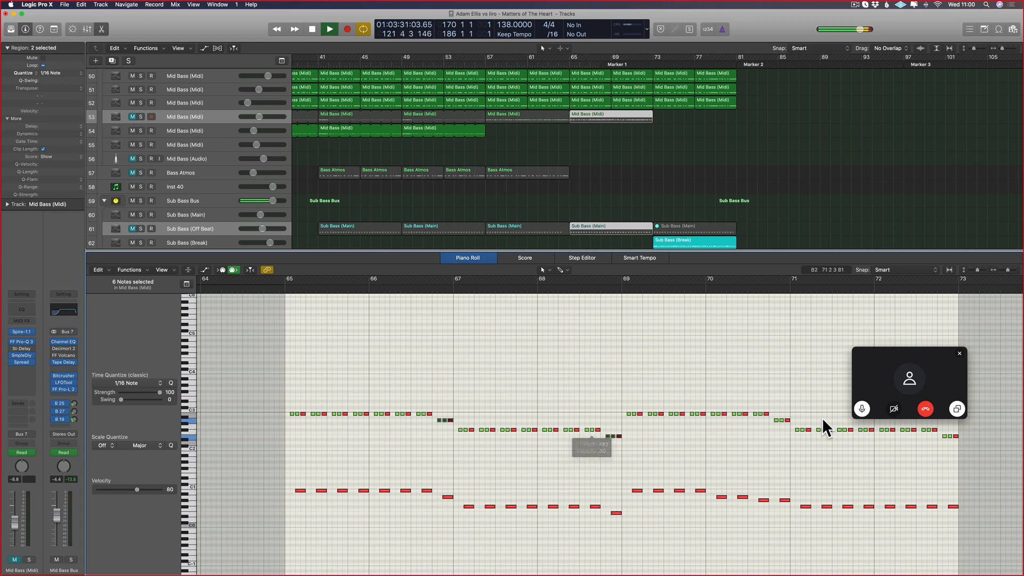
- Match bar 70's last four note groups to the sub bass in track 53's bar 65 region, and raise bar 72's last three notes two semitones
{"action": "scroll", "coordinate": [736, 424], "scroll_direction": "right", "scroll_amount": 3}
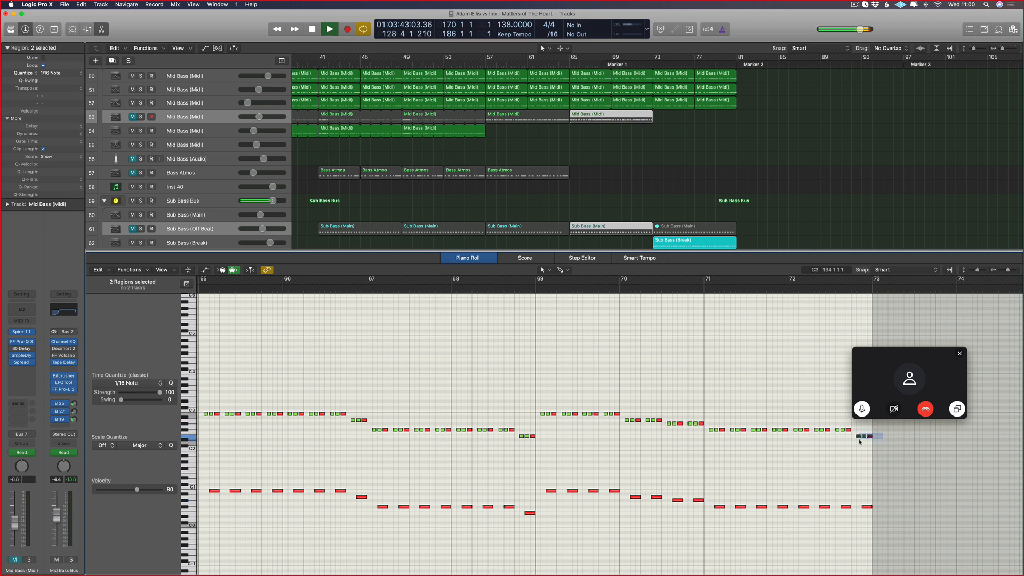
{"action": "key", "text": "alt+Up"}
{"action": "key", "text": "alt+Up"}
{"action": "left_click", "coordinate": [628, 130]}
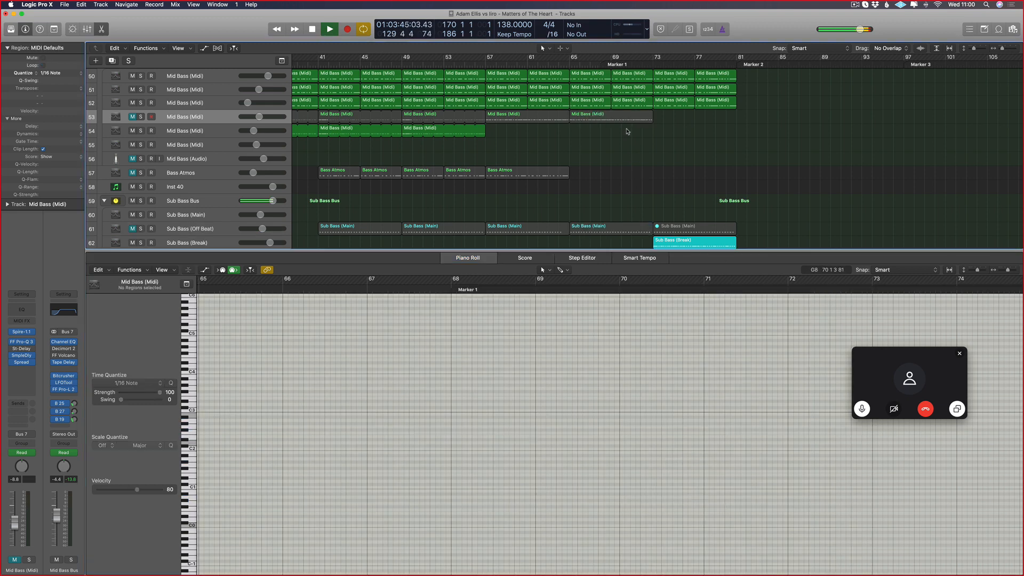
- Repeat track 53's edited bar 65 region to bar 73 without its automation data
{"action": "left_click", "coordinate": [620, 121]}
{"action": "key", "text": "super+r"}
{"action": "left_click", "coordinate": [533, 185]}
{"action": "left_click", "coordinate": [688, 131]}
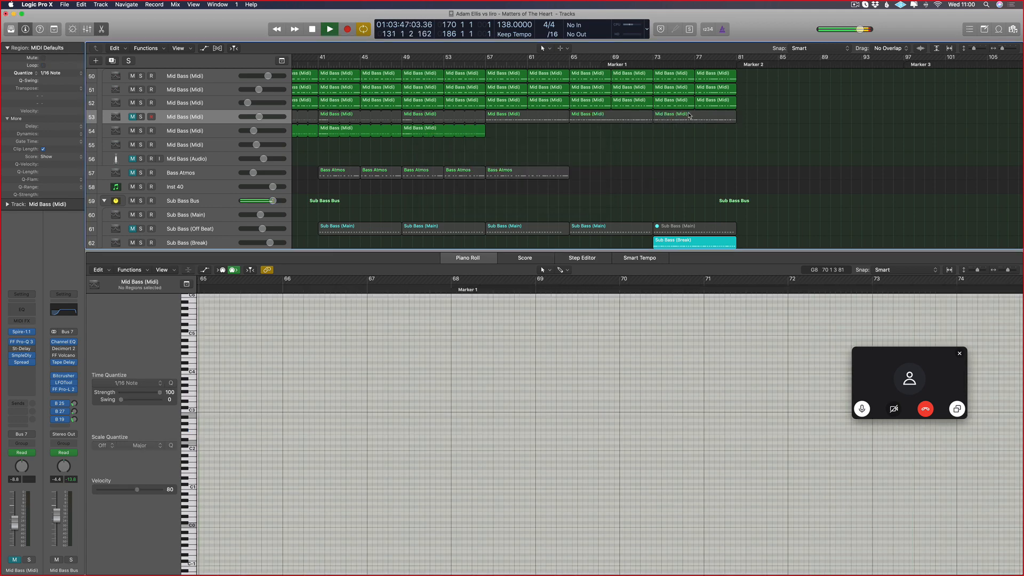
- Compare the notes of track 53's bar 73 region with the Sub Bass (Break) region across bars 73 to 81
{"action": "left_click", "coordinate": [688, 116]}
{"action": "left_click", "coordinate": [688, 127]}
{"action": "left_click", "coordinate": [687, 118]}
{"action": "left_click", "coordinate": [682, 241], "text": "shift"}
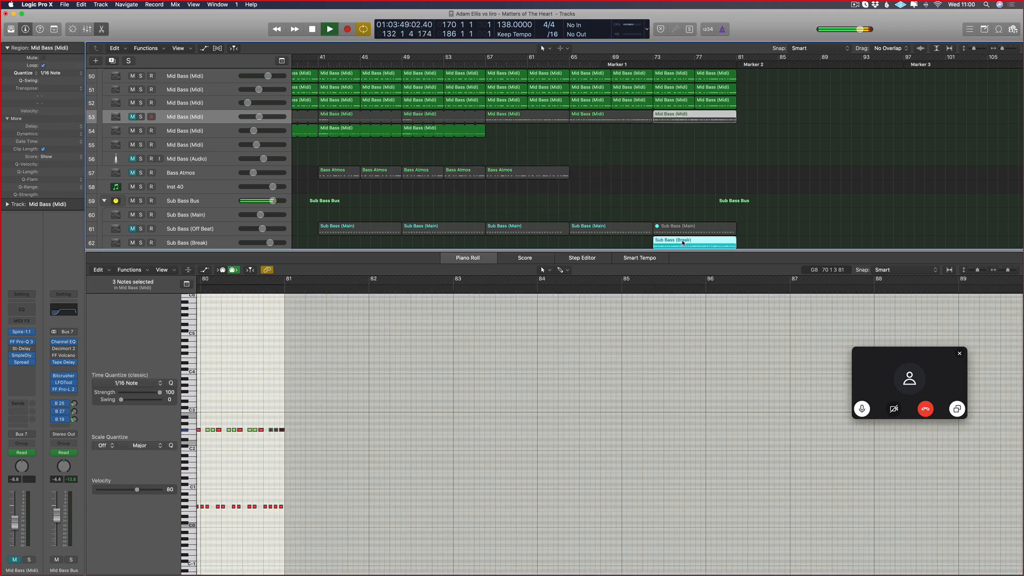
{"action": "scroll", "coordinate": [420, 422], "scroll_direction": "left", "scroll_amount": 5}
{"action": "scroll", "coordinate": [420, 422], "scroll_direction": "left", "scroll_amount": 10}
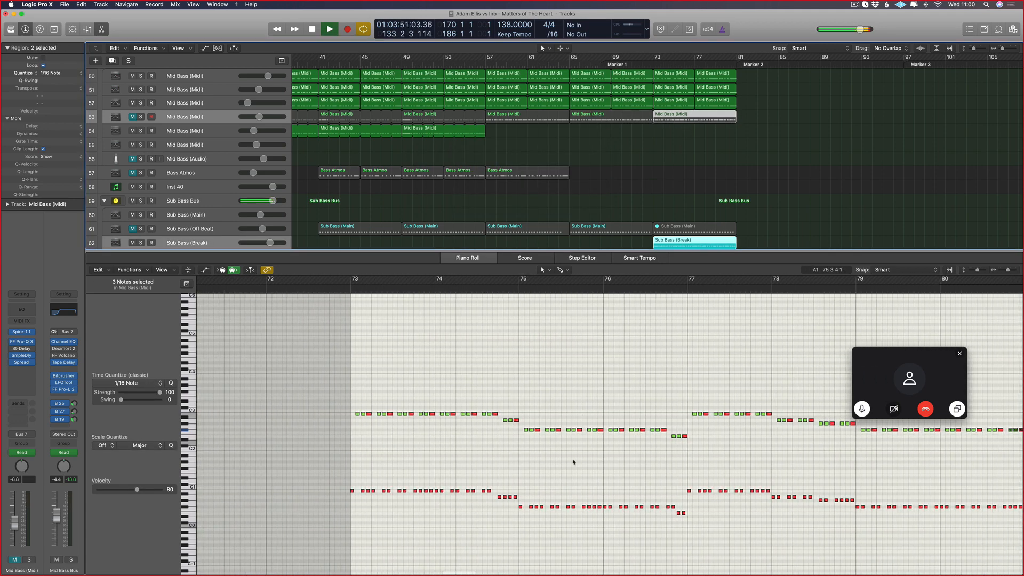
{"action": "scroll", "coordinate": [663, 456], "scroll_direction": "right", "scroll_amount": 7}
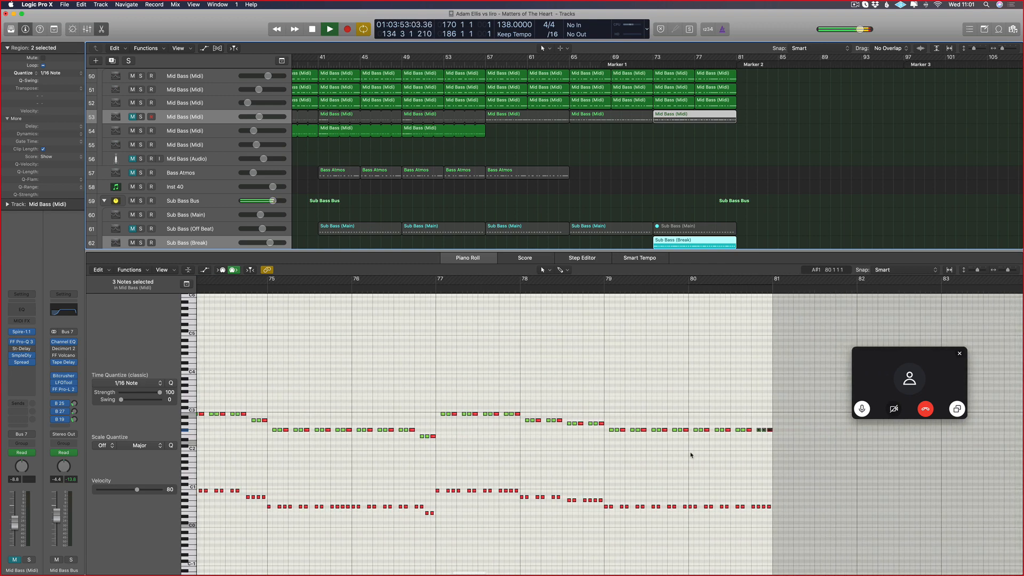
{"action": "key", "text": "p"}
- Copy track 53's three regions at bars 57, 65 and 73 down to track 54 without their automation data
{"action": "scroll", "coordinate": [622, 212], "scroll_direction": "up", "scroll_amount": 3}
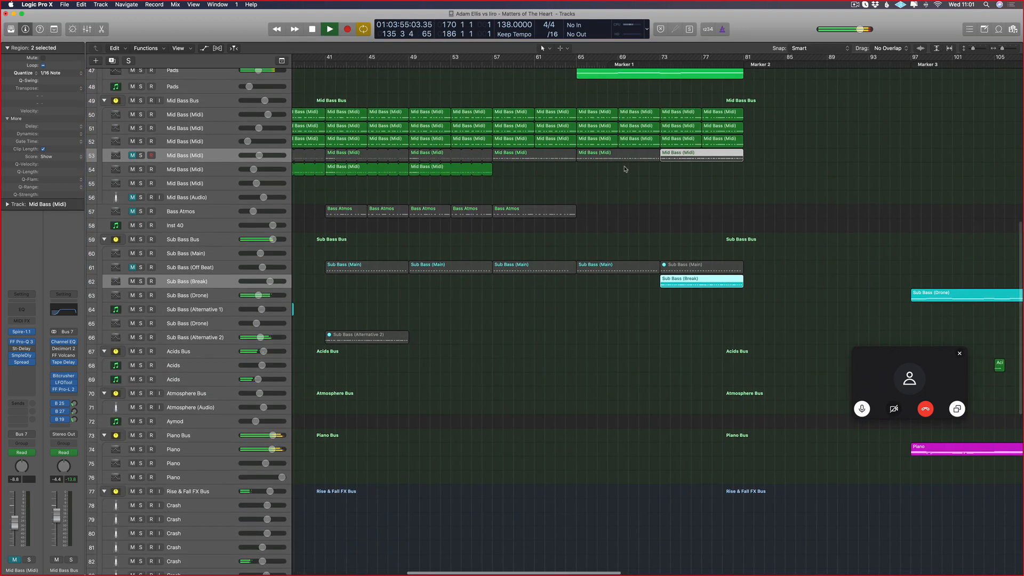
{"action": "scroll", "coordinate": [625, 169], "scroll_direction": "left", "scroll_amount": 8}
{"action": "key", "text": "super+Left"}
{"action": "key", "text": "super+Left"}
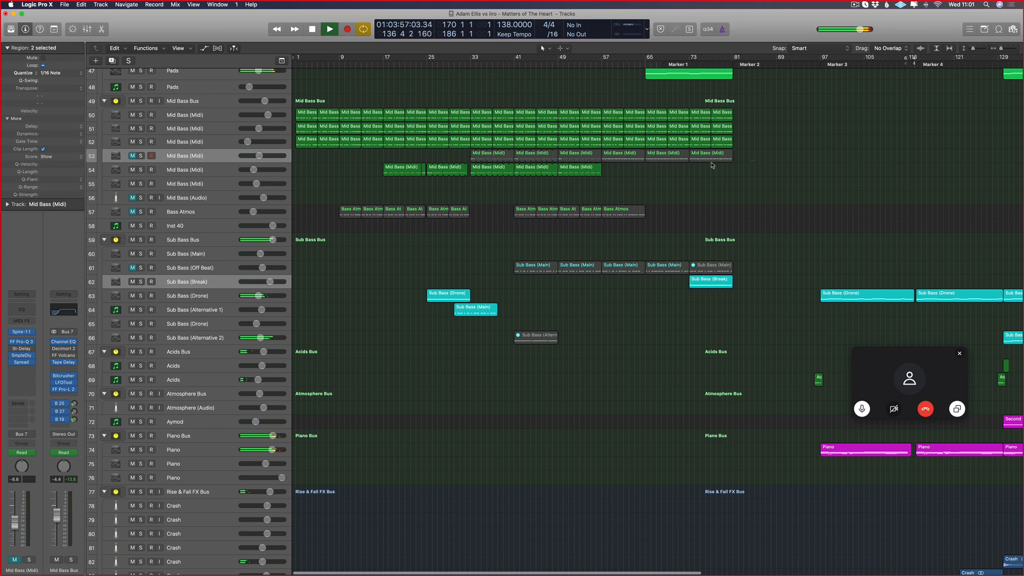
{"action": "left_click_drag", "start_coordinate": [622, 161], "coordinate": [621, 160]}
{"action": "left_click_drag", "start_coordinate": [620, 159], "coordinate": [614, 170]}
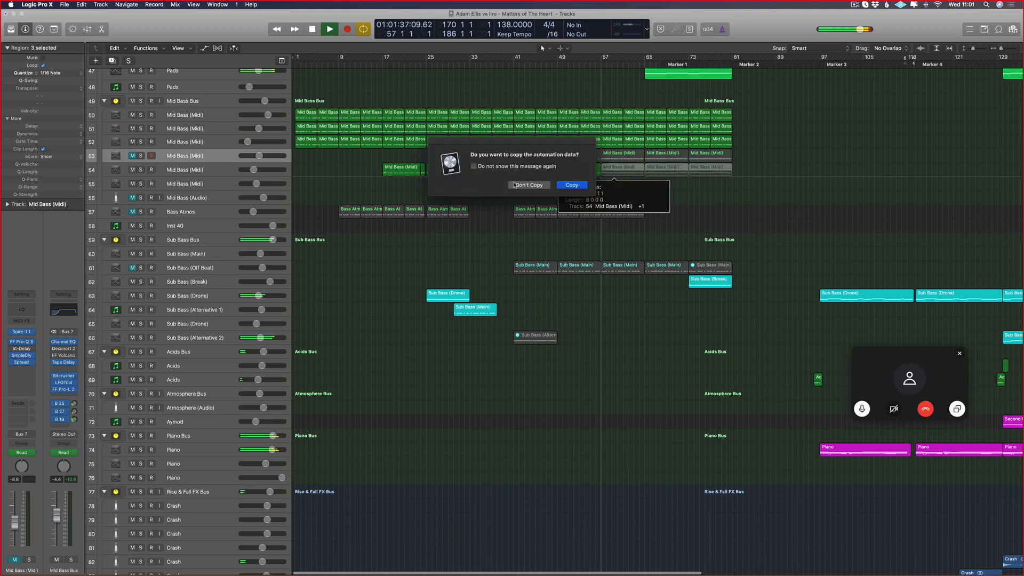
{"action": "left_click", "coordinate": [515, 185]}
- Raise all notes of track 54's regions at bars 57, 65 and 73 one octave to sit with its earlier regions
{"action": "left_click_drag", "start_coordinate": [753, 171], "coordinate": [380, 168]}
{"action": "key", "text": "super+Left"}
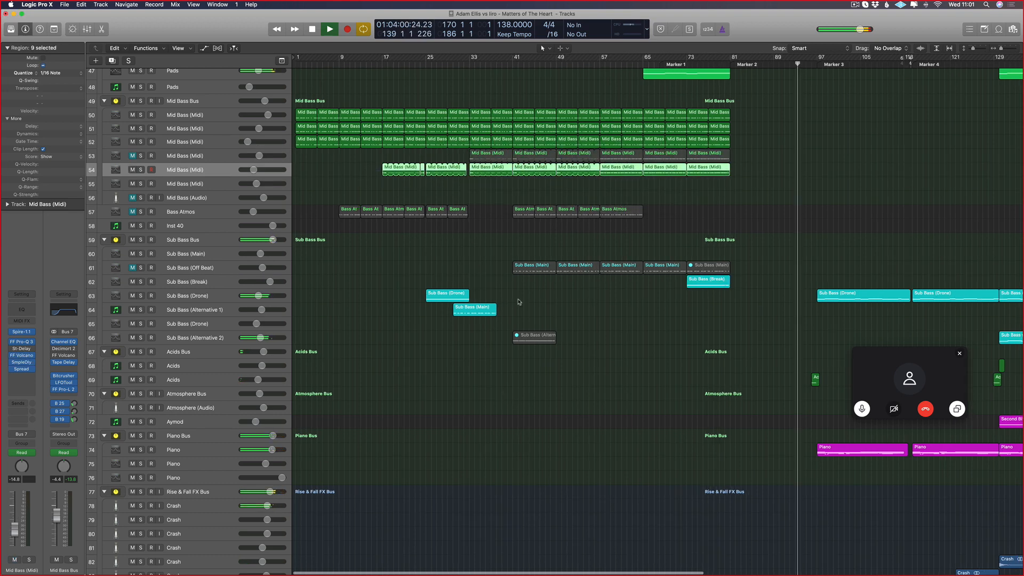
{"action": "double_click", "coordinate": [524, 168]}
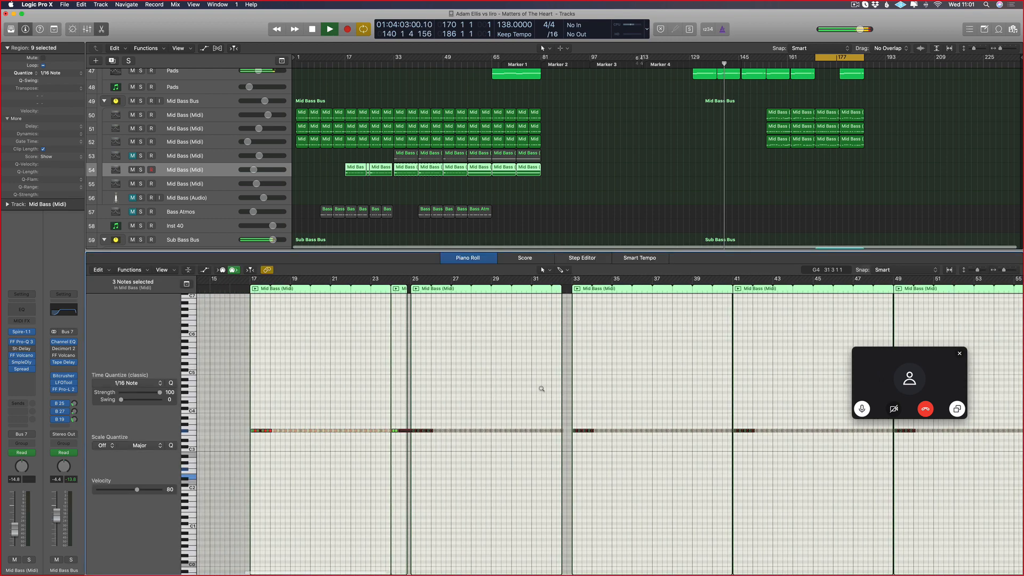
{"action": "left_click_drag", "start_coordinate": [424, 483], "coordinate": [425, 485]}
{"action": "key", "text": "alt+shift+Up"}
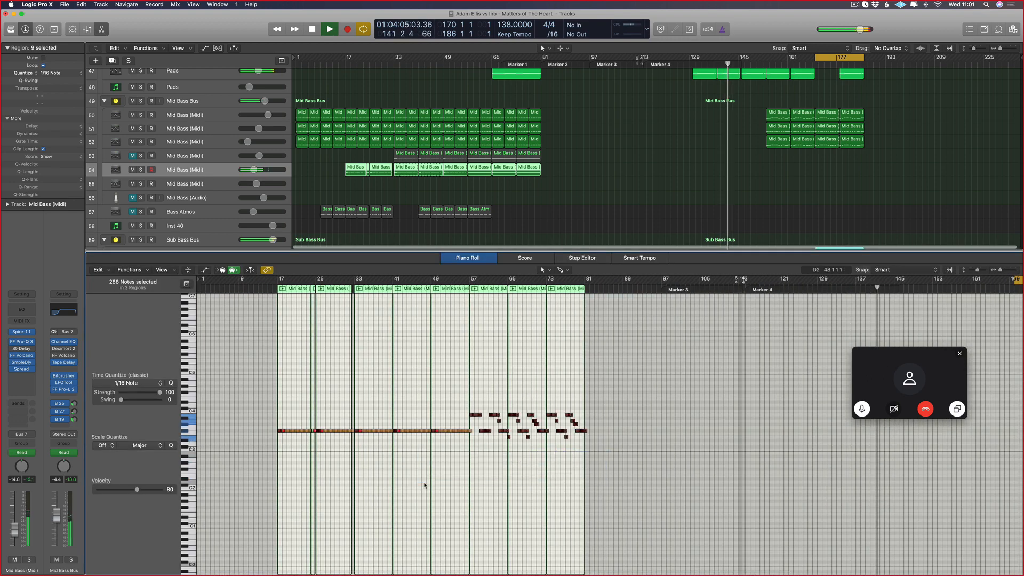
{"action": "key", "text": "super+Right"}
{"action": "key", "text": "super+Right"}
{"action": "key", "text": "super+Right"}
{"action": "key", "text": "super+Right"}
{"action": "key", "text": "super+Right"}
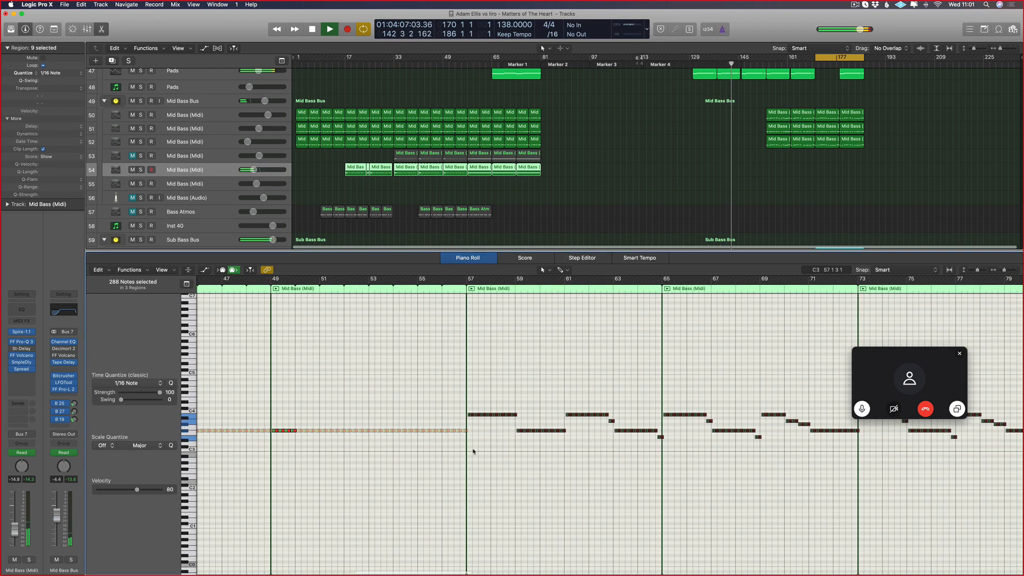
{"action": "key", "text": "p"}
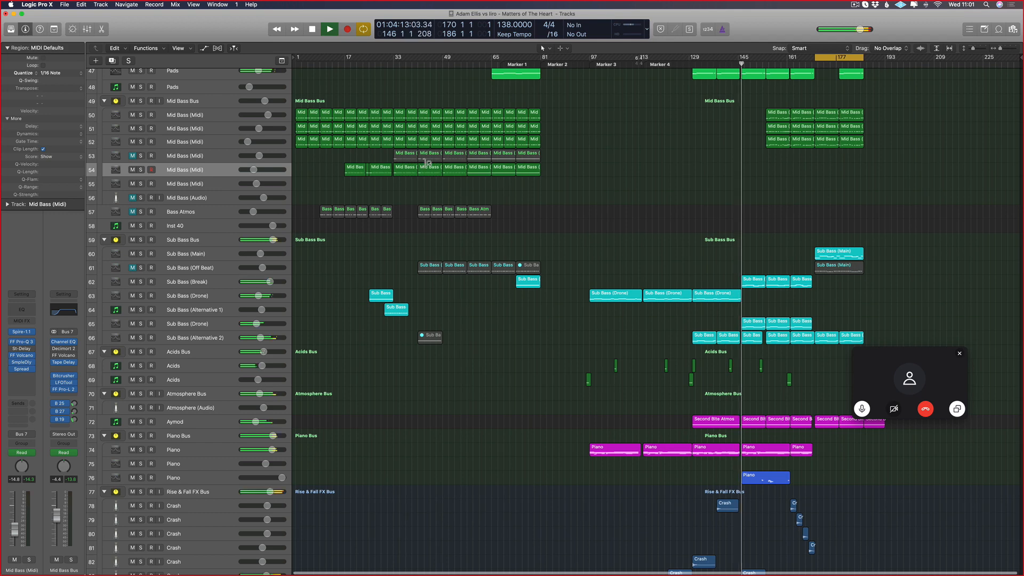
- Copy track 54's bar 57 region to bar 170 without its automation data
{"action": "left_click_drag", "start_coordinate": [626, 177], "coordinate": [823, 174]}
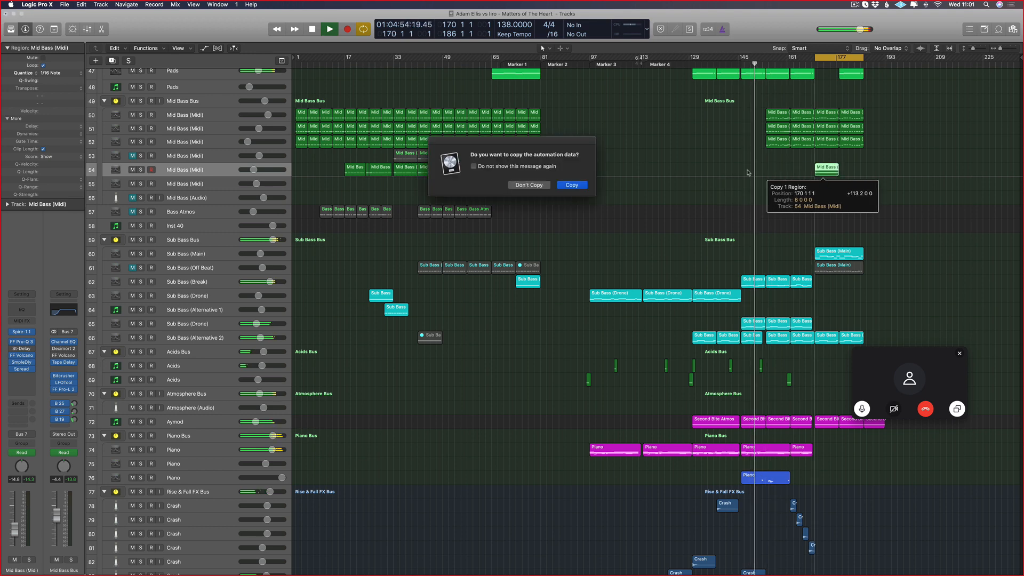
{"action": "left_click", "coordinate": [536, 186]}
{"action": "key", "text": "super+Right"}
{"action": "key", "text": "super+Right"}
{"action": "key", "text": "super+Right"}
{"action": "scroll", "coordinate": [662, 194], "scroll_direction": "right", "scroll_amount": 5}
- Examine track 54's bar 170 region against the notes of the Sub Bass (Main) region on track 60
{"action": "left_click", "coordinate": [683, 225]}
{"action": "left_click", "coordinate": [669, 255]}
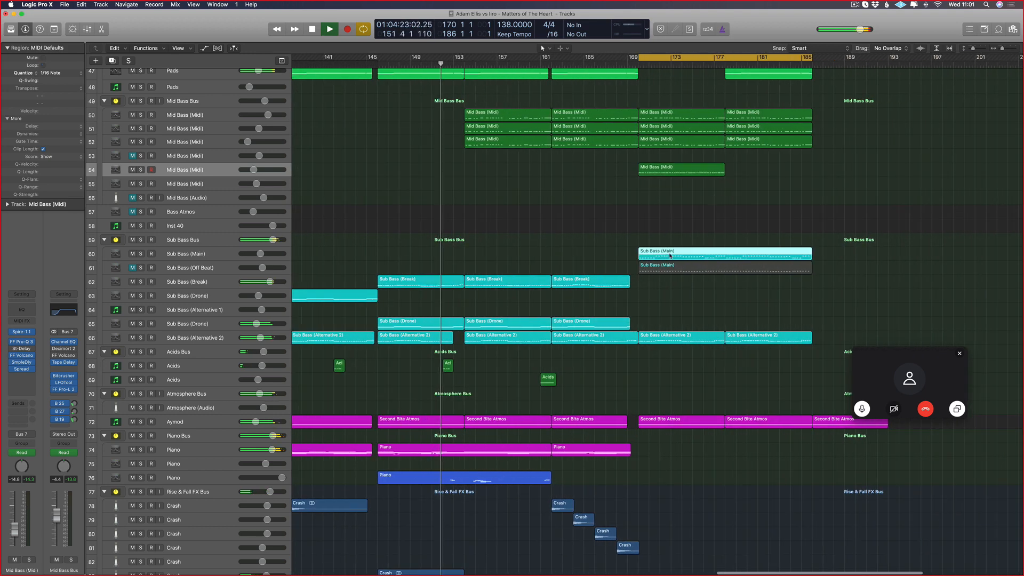
{"action": "left_click", "coordinate": [673, 169], "text": "shift"}
{"action": "key", "text": "p"}
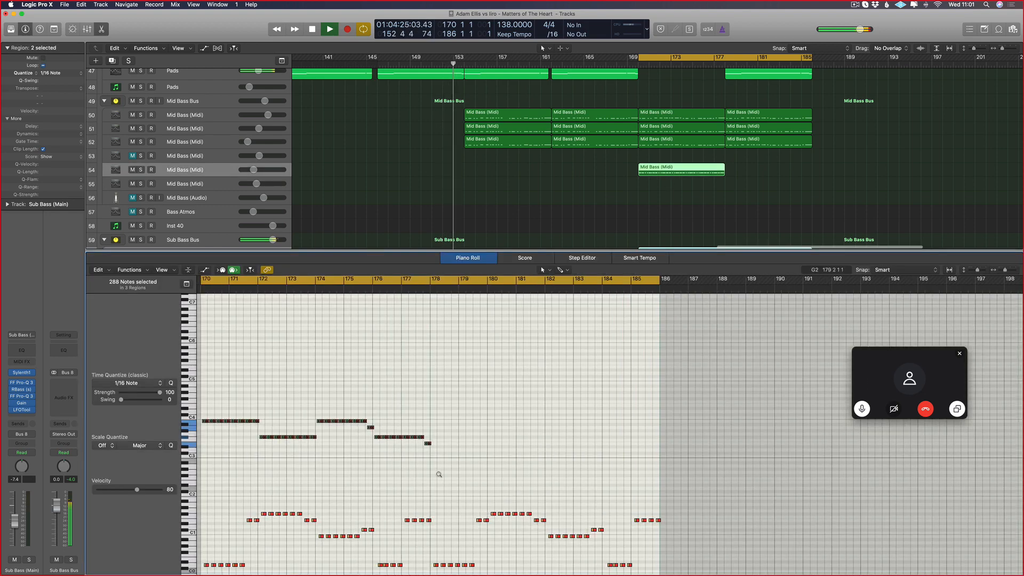
{"action": "key", "text": "ctrl+alt+Right"}
{"action": "key", "text": "ctrl+alt+Right"}
{"action": "key", "text": "ctrl+alt+Right"}
{"action": "key", "text": "ctrl+alt+Right"}
{"action": "key", "text": "ctrl+alt+Right"}
{"action": "scroll", "coordinate": [679, 94], "scroll_direction": "down", "scroll_amount": 10}
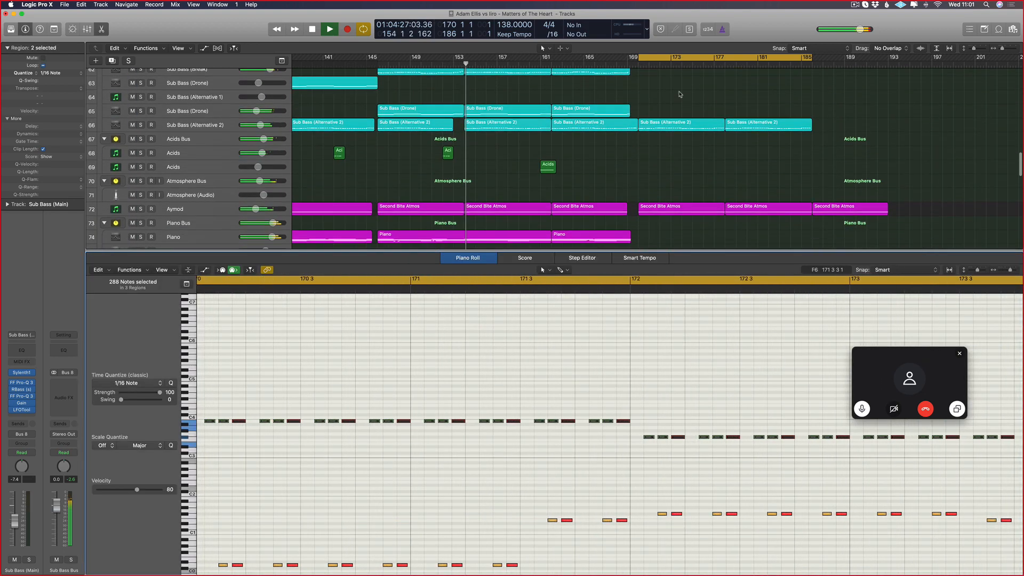
- Mute the bar 170 Sub Bass (Main) region on track 60 and unmute the one on the Sub Bass (Off Beat) track
{"action": "scroll", "coordinate": [680, 95], "scroll_direction": "up", "scroll_amount": 5}
{"action": "left_click", "coordinate": [666, 142]}
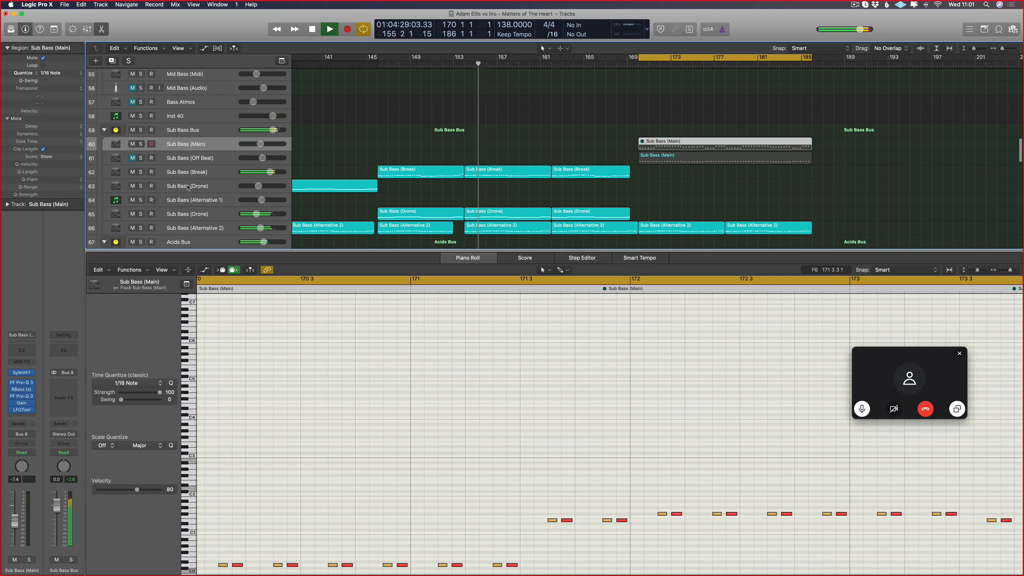
{"action": "left_click", "coordinate": [666, 158]}
{"action": "scroll", "coordinate": [661, 170], "scroll_direction": "up", "scroll_amount": 4}
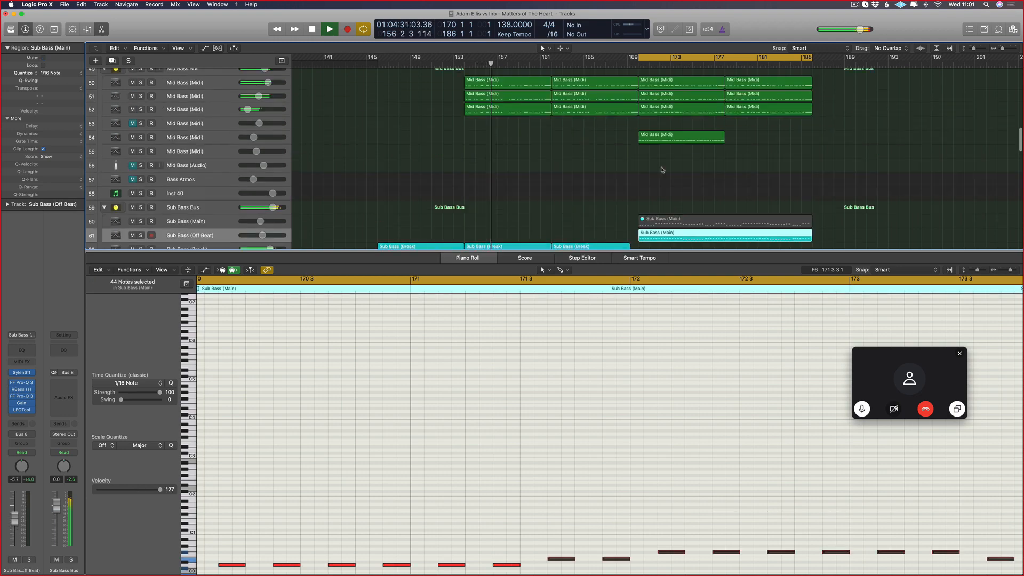
- Show track 54's bar 170 region together with the Sub Bass (Off Beat) region's notes and lower its notes four octaves
{"action": "scroll", "coordinate": [661, 169], "scroll_direction": "up", "scroll_amount": 4}
{"action": "left_click", "coordinate": [667, 188], "text": "shift"}
{"action": "key", "text": "ctrl+alt+Left"}
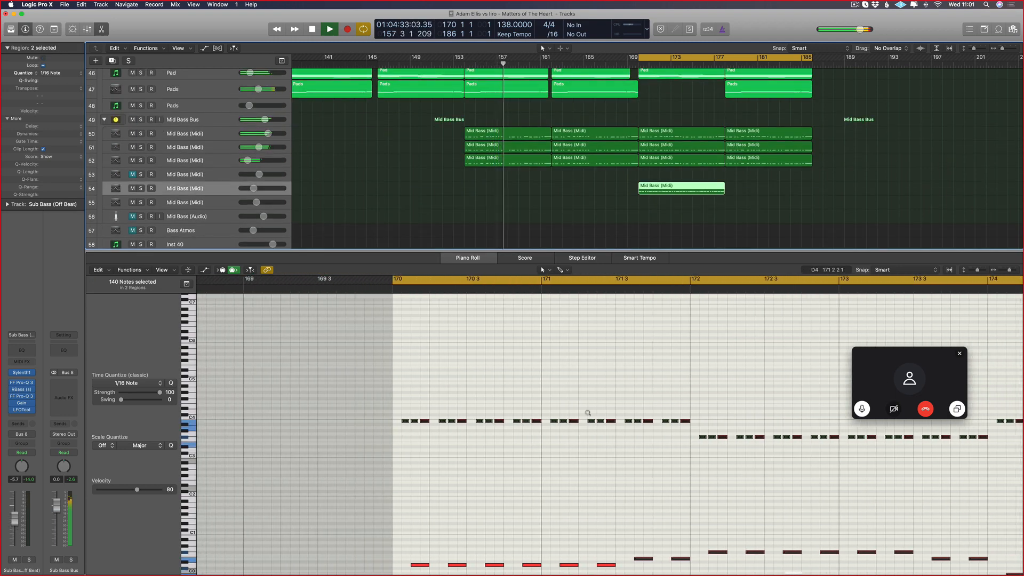
{"action": "scroll", "coordinate": [588, 413], "scroll_direction": "down", "scroll_amount": 5}
{"action": "scroll", "coordinate": [734, 428], "scroll_direction": "down", "scroll_amount": 3}
{"action": "left_click_drag", "start_coordinate": [740, 352], "coordinate": [374, 418]}
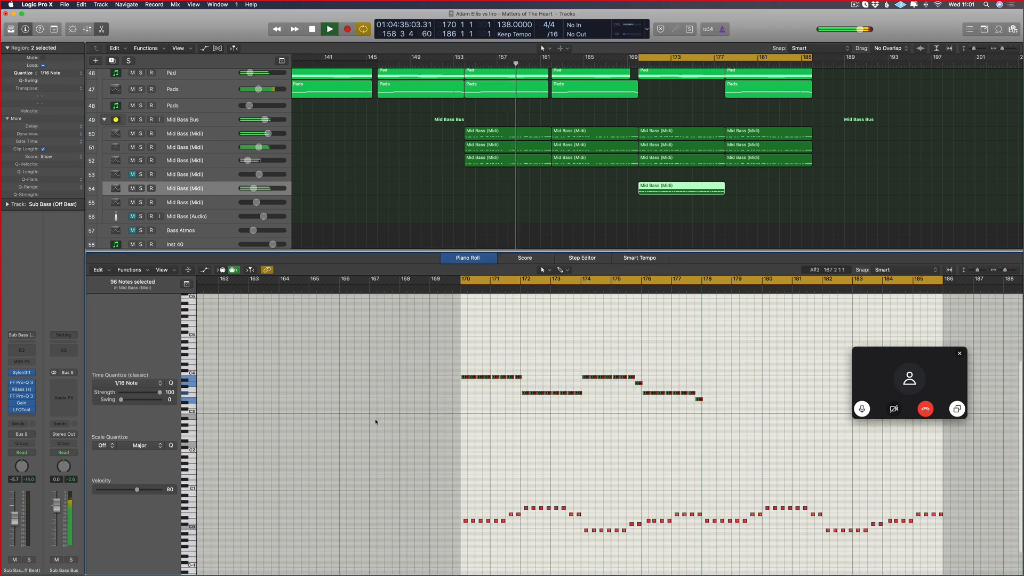
{"action": "key", "text": "shift+alt+Down"}
{"action": "key", "text": "shift+alt+Down"}
{"action": "key", "text": "shift+alt+Down"}
{"action": "key", "text": "shift+alt+Down"}
{"action": "key", "text": "ctrl+alt+Right"}
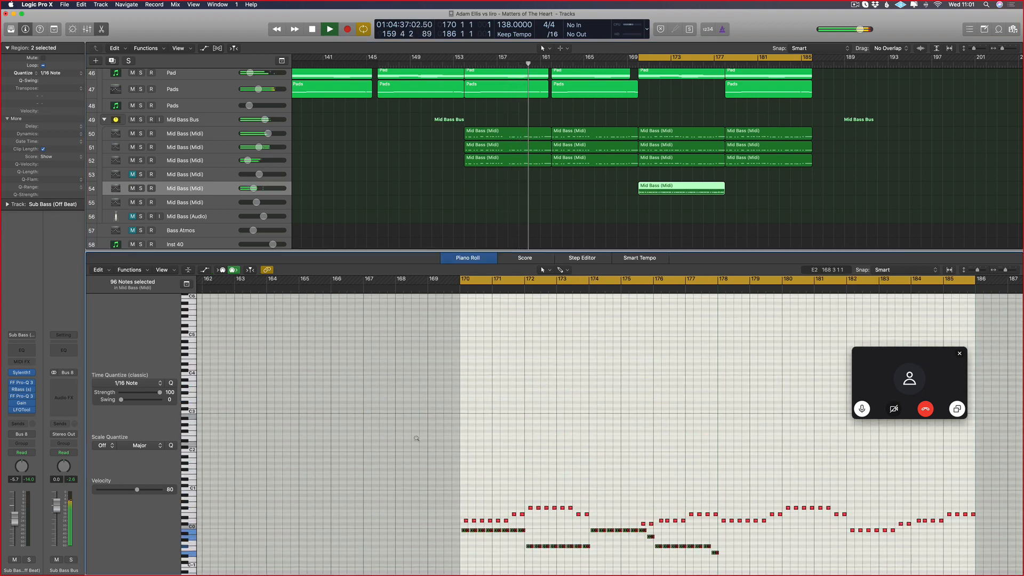
- Move the notes in bars 170 to 173 of track 54's bar 170 region to the Sub Bass (Off Beat) pitches
{"action": "scroll", "coordinate": [416, 439], "scroll_direction": "up", "scroll_amount": 5}
{"action": "scroll", "coordinate": [639, 523], "scroll_direction": "down", "scroll_amount": 1}
{"action": "left_click_drag", "start_coordinate": [589, 520], "coordinate": [437, 525]}
{"action": "key", "text": "alt+Up"}
{"action": "key", "text": "alt+Up"}
{"action": "key", "text": "alt+Up"}
{"action": "left_click_drag", "start_coordinate": [657, 516], "coordinate": [763, 525]}
{"action": "key", "text": "alt+Up"}
{"action": "key", "text": "alt+Up"}
{"action": "key", "text": "alt+Up"}
{"action": "key", "text": "alt+Up"}
{"action": "key", "text": "alt+Up"}
{"action": "scroll", "coordinate": [687, 520], "scroll_direction": "down", "scroll_amount": 3}
{"action": "scroll", "coordinate": [687, 520], "scroll_direction": "up", "scroll_amount": 1}
{"action": "key", "text": "shift+alt+Up"}
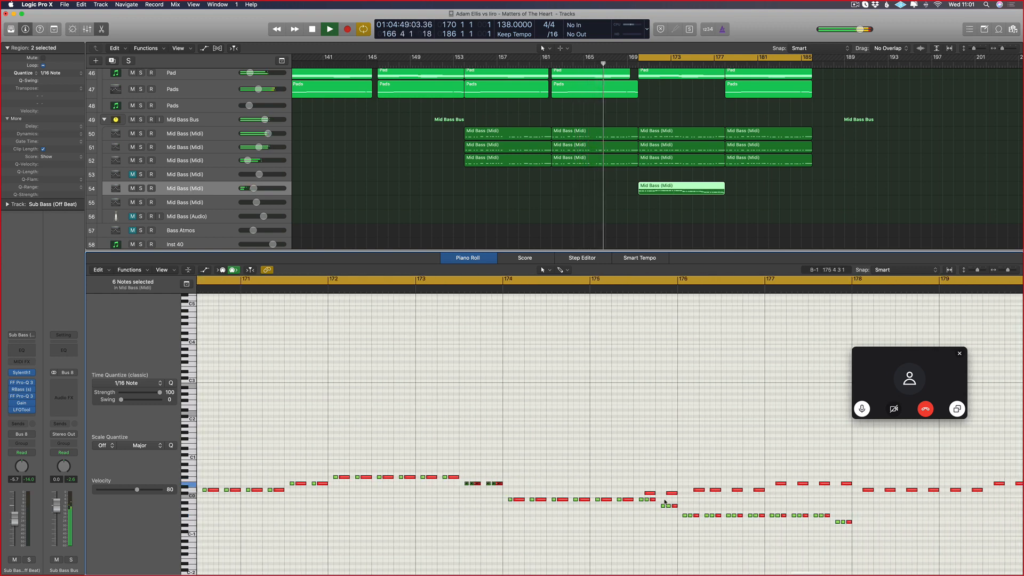
- Raise the last two note groups of bar 175 in track 54's region to the Sub Bass (Off Beat) pitch
{"action": "key", "text": "super+Right"}
{"action": "key", "text": "super+Right"}
{"action": "left_click_drag", "start_coordinate": [736, 503], "coordinate": [713, 499]}
{"action": "key", "text": "alt+Up"}
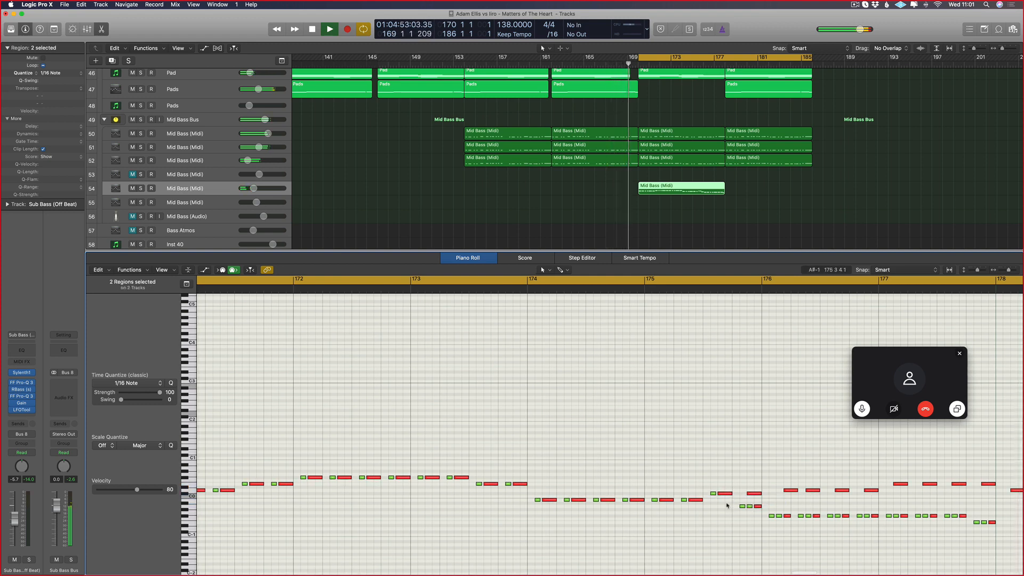
{"action": "left_click", "coordinate": [755, 506]}
- Raise the bar 176 notes of track 54's region eight semitones to the Sub Bass (Off Beat) pitch
{"action": "left_click_drag", "start_coordinate": [768, 504], "coordinate": [748, 519]}
{"action": "scroll", "coordinate": [736, 511], "scroll_direction": "right", "scroll_amount": 1}
{"action": "key", "text": "alt+shift+Up"}
{"action": "key", "text": "alt+Down"}
{"action": "key", "text": "alt+Down"}
{"action": "key", "text": "alt+Down"}
{"action": "key", "text": "alt+Down"}
- Raise the bar 177 notes of track 54's region, including its last three, to the Sub Bass (Off Beat) pitch
{"action": "scroll", "coordinate": [874, 522], "scroll_direction": "right", "scroll_amount": 4}
{"action": "scroll", "coordinate": [873, 522], "scroll_direction": "right", "scroll_amount": 2}
{"action": "key", "text": "alt+shift+Up"}
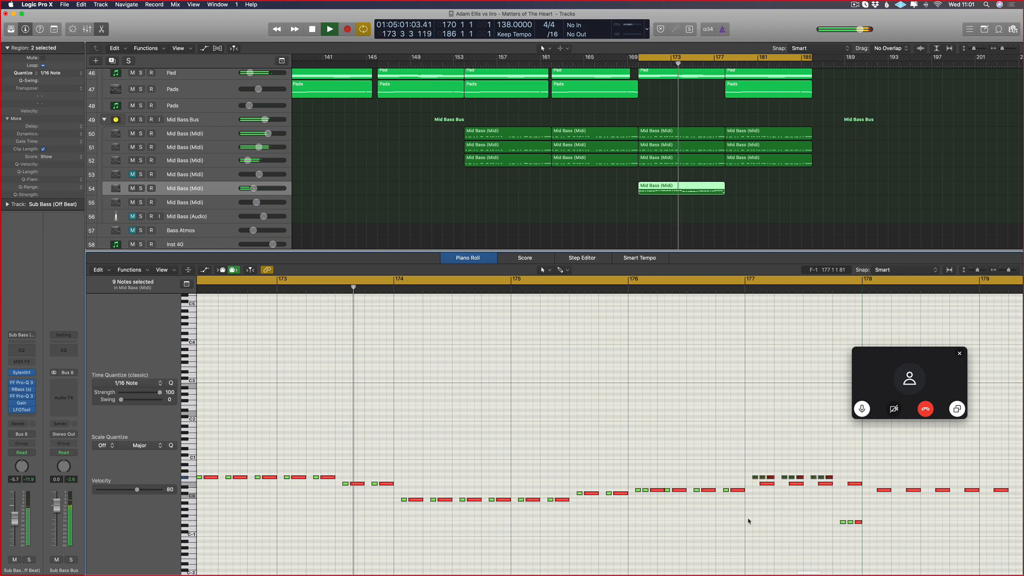
{"action": "key", "text": "alt+Down"}
{"action": "key", "text": "alt+Down"}
{"action": "left_click_drag", "start_coordinate": [868, 512], "coordinate": [830, 537]}
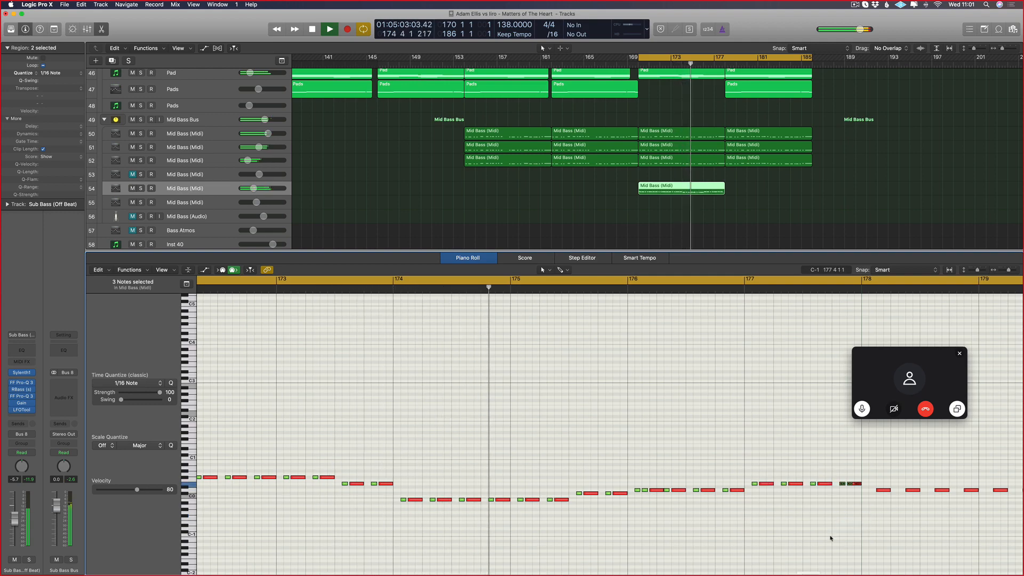
{"action": "scroll", "coordinate": [735, 516], "scroll_direction": "left", "scroll_amount": 2}
{"action": "scroll", "coordinate": [717, 511], "scroll_direction": "down", "scroll_amount": 5}
{"action": "scroll", "coordinate": [713, 509], "scroll_direction": "right", "scroll_amount": 2}
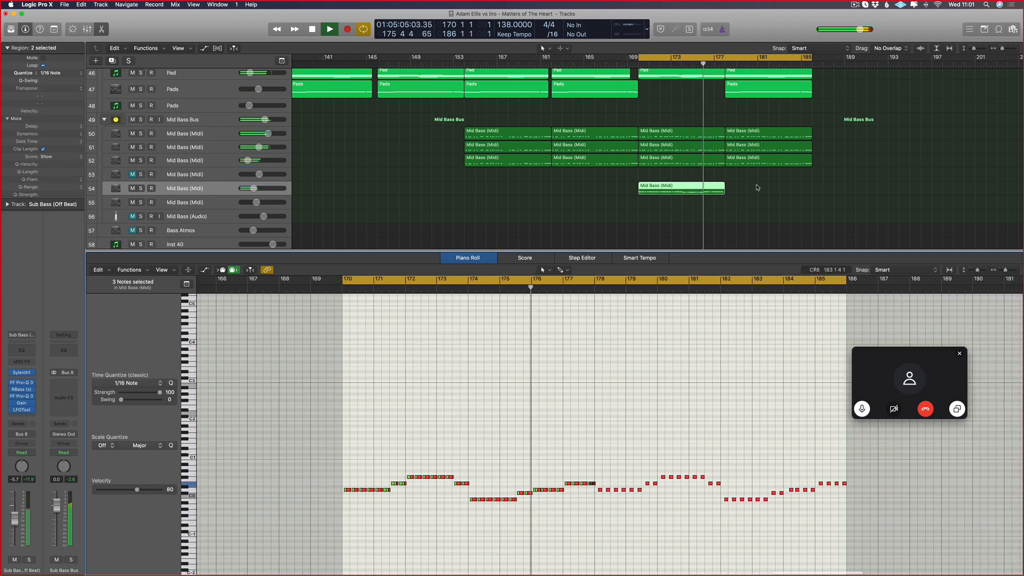
- Repeat track 54's edited bar 170 region to bar 178 without its automation data
{"action": "left_click", "coordinate": [759, 187]}
{"action": "left_click_drag", "start_coordinate": [688, 192], "coordinate": [612, 220]}
{"action": "left_click", "coordinate": [537, 187]}
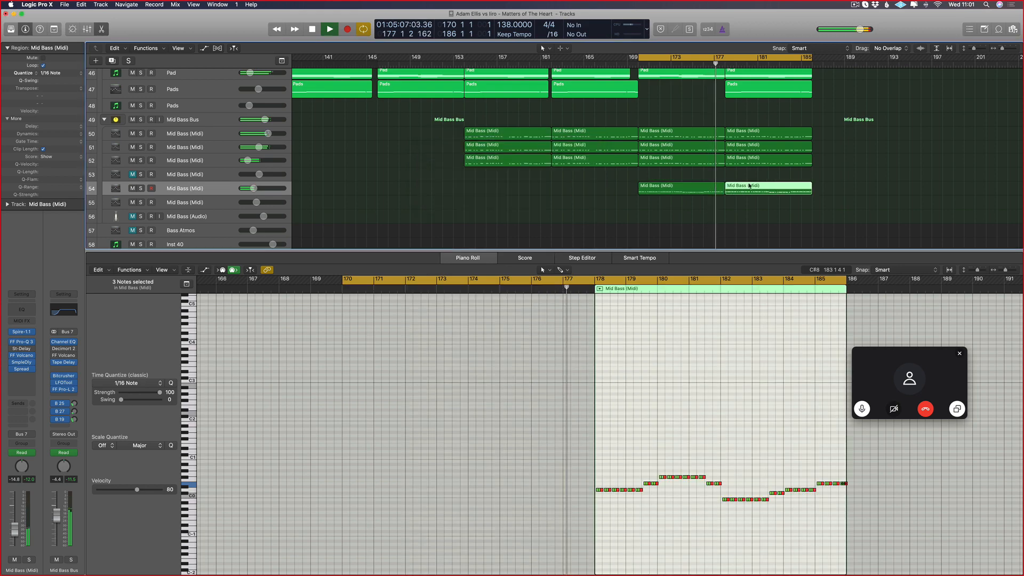
- Raise all notes of track 54's regions at bars 170 and 178 two octaves
{"action": "left_click_drag", "start_coordinate": [840, 185], "coordinate": [671, 197]}
{"action": "left_click", "coordinate": [648, 380]}
{"action": "key", "text": "super+a"}
{"action": "key", "text": "alt+shift+Up"}
{"action": "key", "text": "alt+shift+Up"}
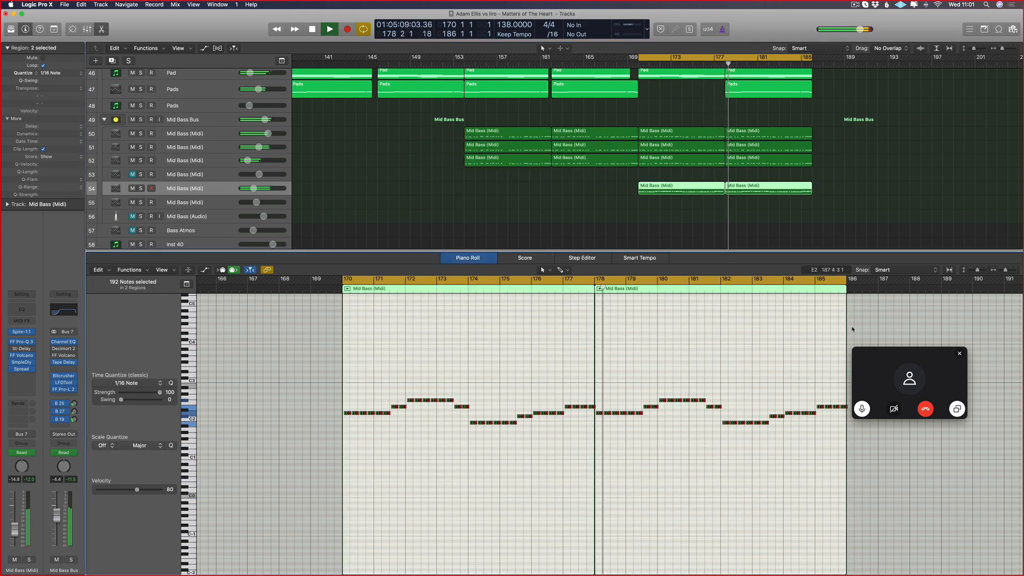
- Compare the bar 170 and 178 regions with track 54's earlier regions and settle their notes one octave higher
{"action": "scroll", "coordinate": [757, 285], "scroll_direction": "down", "scroll_amount": 2}
{"action": "scroll", "coordinate": [661, 233], "scroll_direction": "down", "scroll_amount": 10}
{"action": "left_click_drag", "start_coordinate": [959, 190], "coordinate": [375, 191]}
{"action": "scroll", "coordinate": [618, 426], "scroll_direction": "down", "scroll_amount": 8}
{"action": "left_click", "coordinate": [645, 446]}
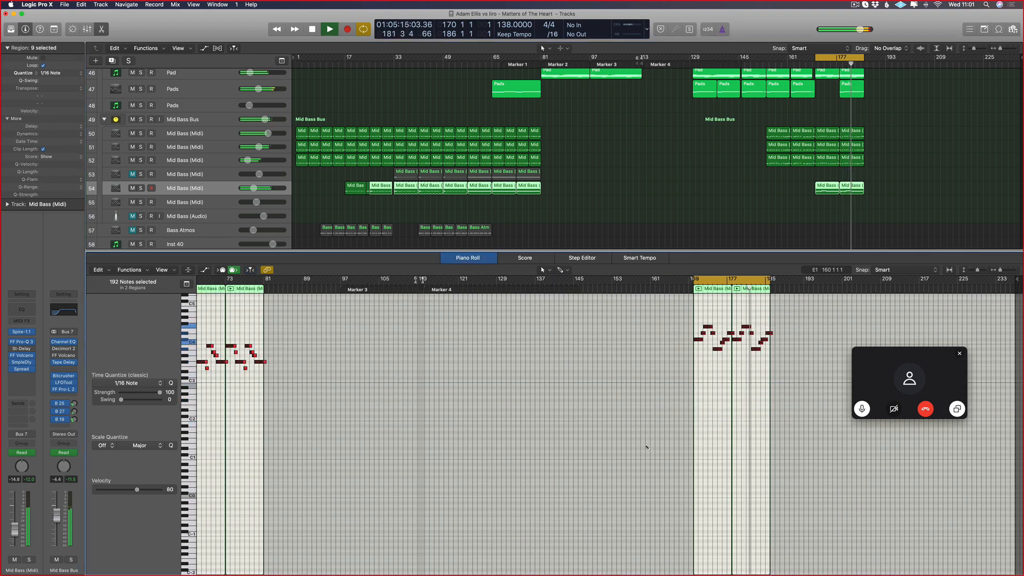
{"action": "key", "text": "alt+Up"}
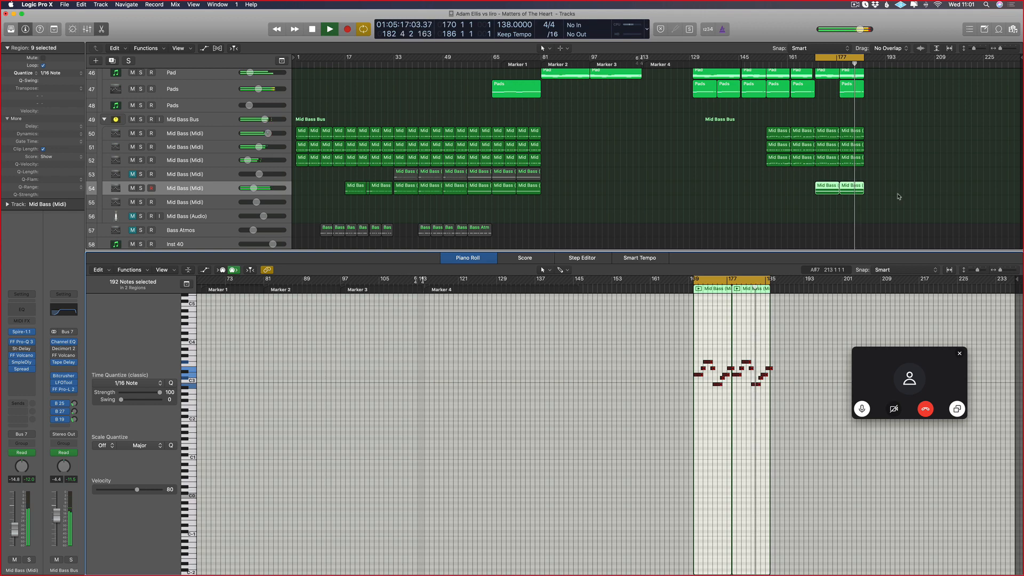
{"action": "left_click", "coordinate": [898, 196]}
{"action": "scroll", "coordinate": [514, 364], "scroll_direction": "up", "scroll_amount": 1}
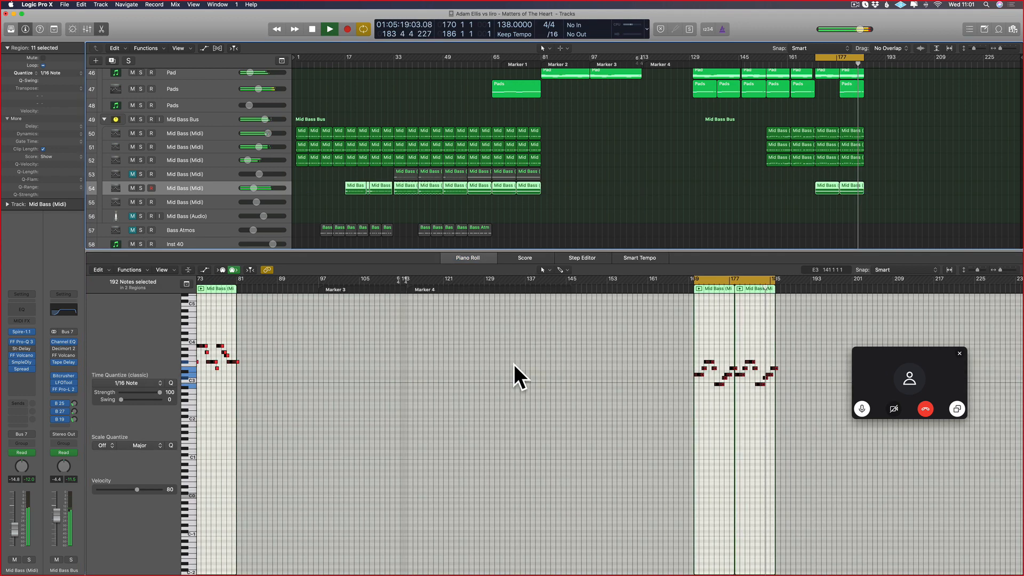
- Compare the pitches of track 54's earlier regions with its regions at bars 170 and 178
{"action": "scroll", "coordinate": [373, 337], "scroll_direction": "left", "scroll_amount": 4}
{"action": "scroll", "coordinate": [248, 338], "scroll_direction": "up", "scroll_amount": 4}
{"action": "scroll", "coordinate": [248, 338], "scroll_direction": "left", "scroll_amount": 10}
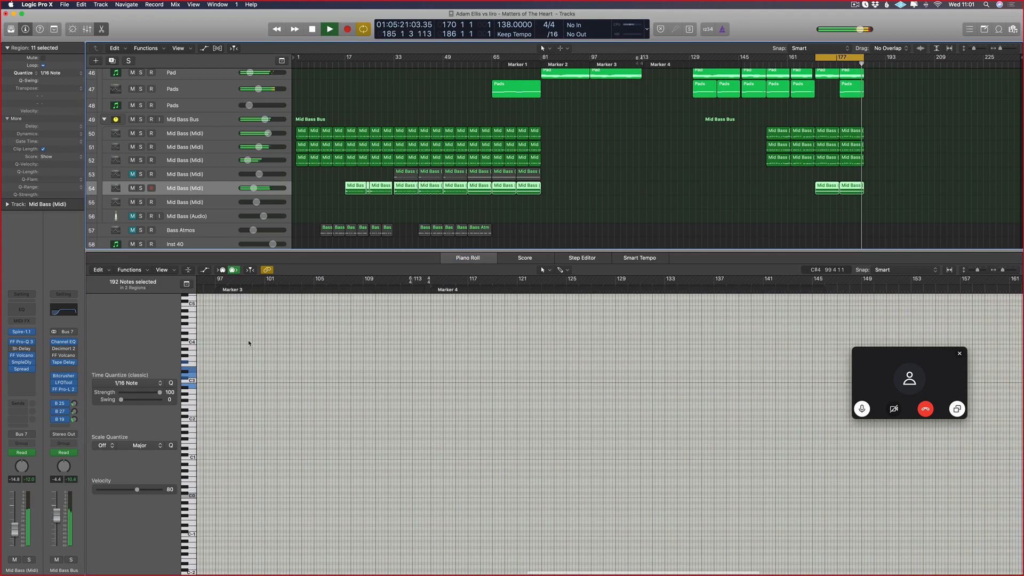
{"action": "scroll", "coordinate": [462, 365], "scroll_direction": "right", "scroll_amount": 12}
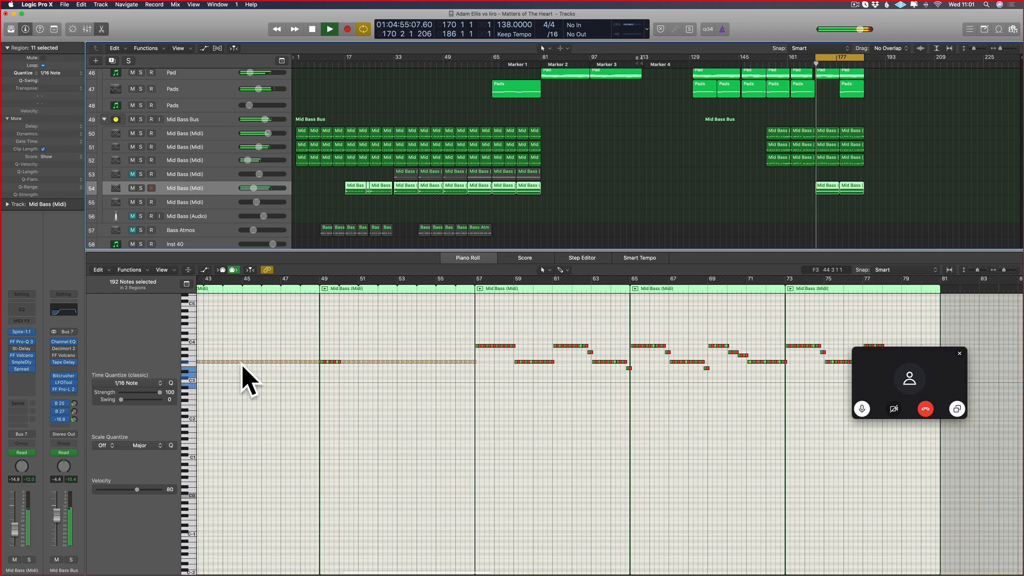
{"action": "scroll", "coordinate": [689, 373], "scroll_direction": "right", "scroll_amount": 6}
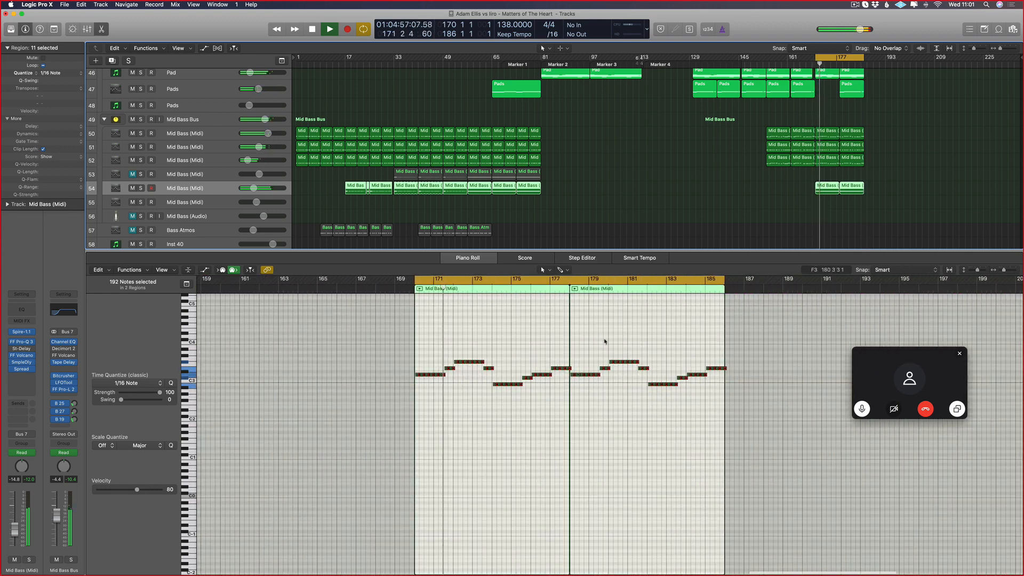
{"action": "left_click", "coordinate": [410, 288]}
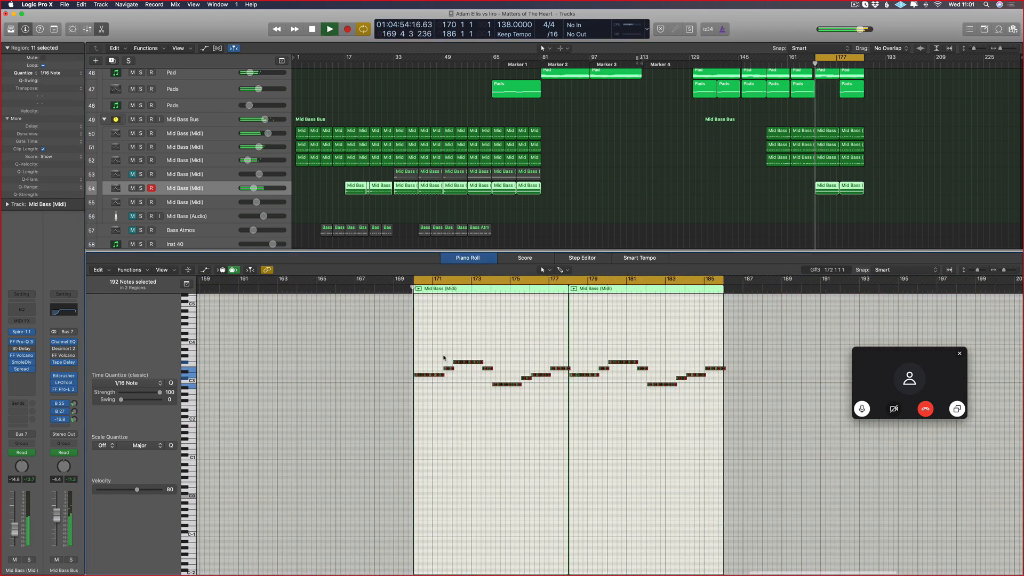
{"action": "key", "text": "super+Right"}
{"action": "key", "text": "super+Right"}
{"action": "key", "text": "super+Right"}
{"action": "key", "text": "super+Right"}
{"action": "key", "text": "super+Right"}
{"action": "key", "text": "super+Right"}
{"action": "scroll", "coordinate": [453, 359], "scroll_direction": "left", "scroll_amount": 15}
{"action": "scroll", "coordinate": [443, 362], "scroll_direction": "left", "scroll_amount": 20}
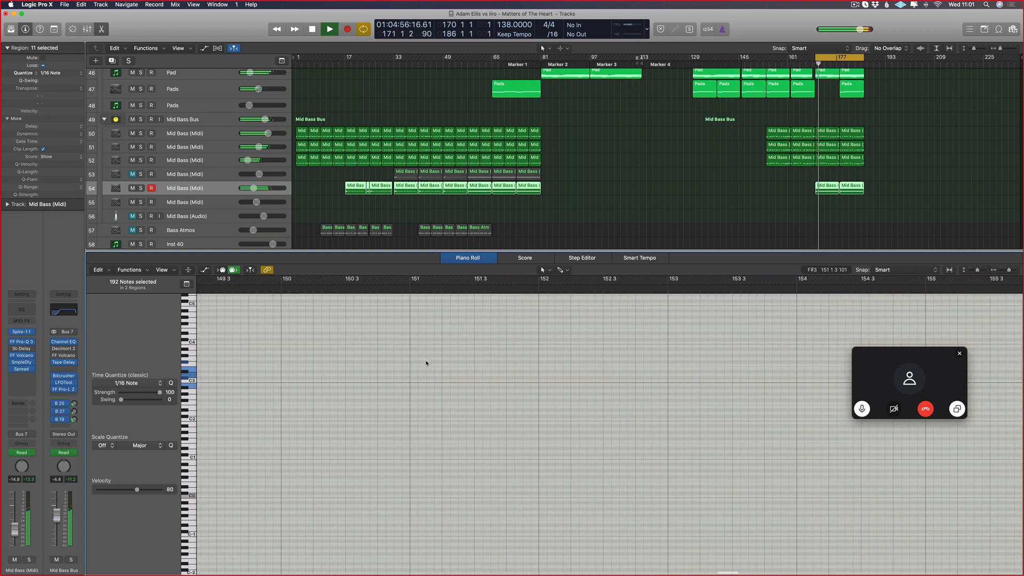
- Try raising all notes of track 54's regions at bars 170 and 178 one octave
{"action": "left_click", "coordinate": [405, 187]}
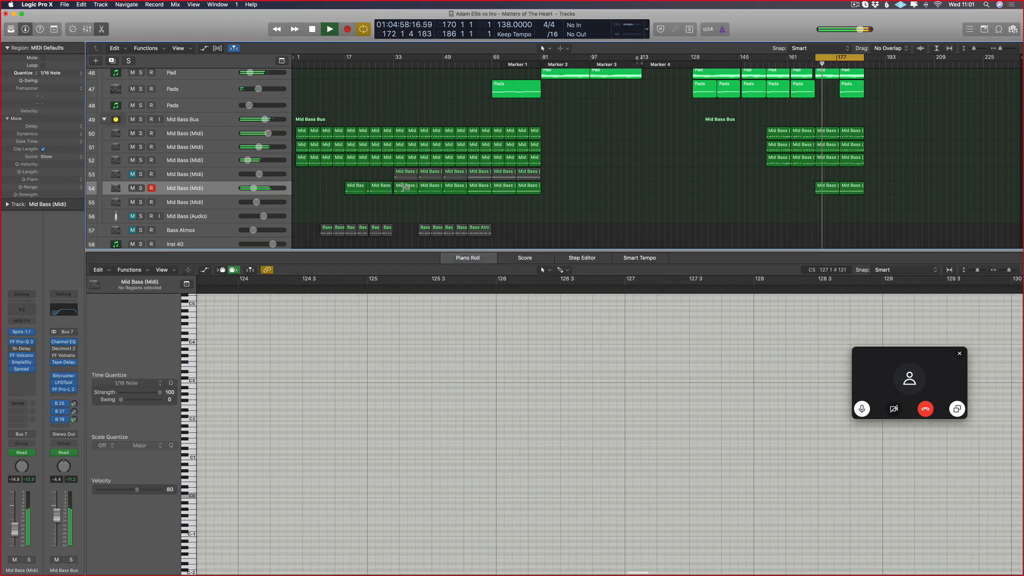
{"action": "left_click", "coordinate": [841, 186]}
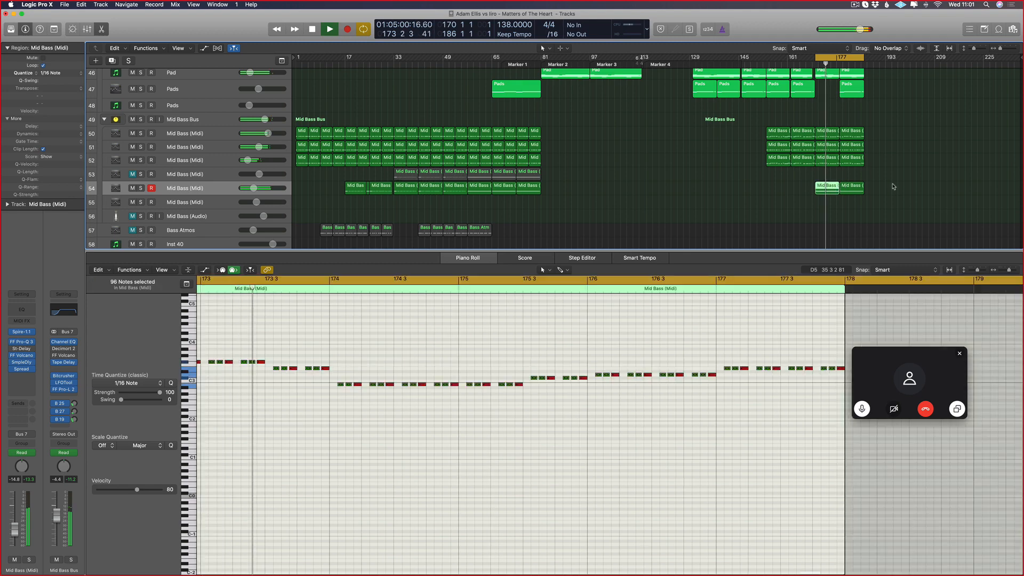
{"action": "key", "text": "alt+shift+Up"}
{"action": "scroll", "coordinate": [667, 199], "scroll_direction": "up", "scroll_amount": 1}
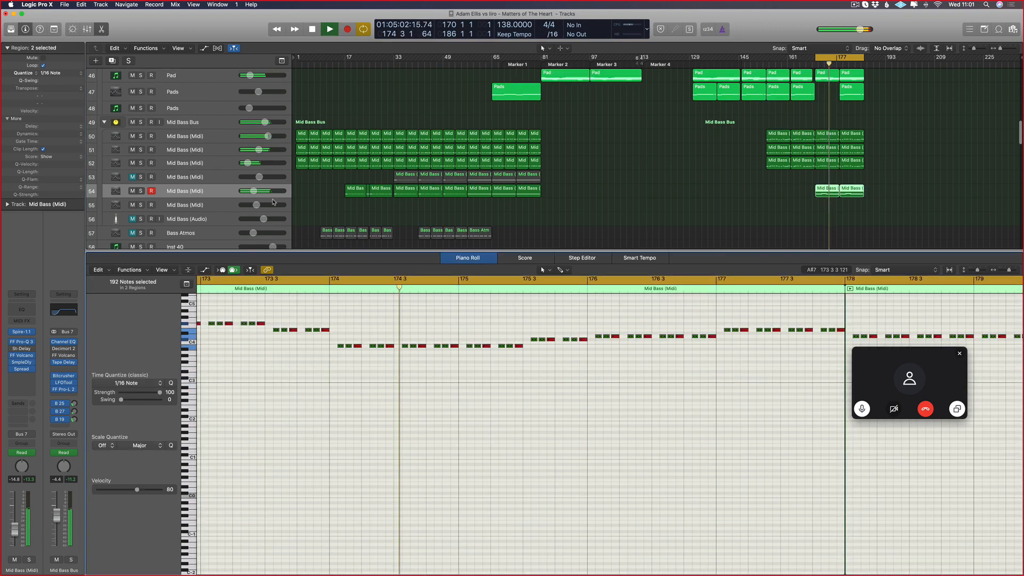
- Solo Mid Bass tracks 53 and 54 and copy track 54's regions at bars 170 and 178 onto track 53
{"action": "key", "text": "s"}
{"action": "scroll", "coordinate": [612, 347], "scroll_direction": "down", "scroll_amount": 10}
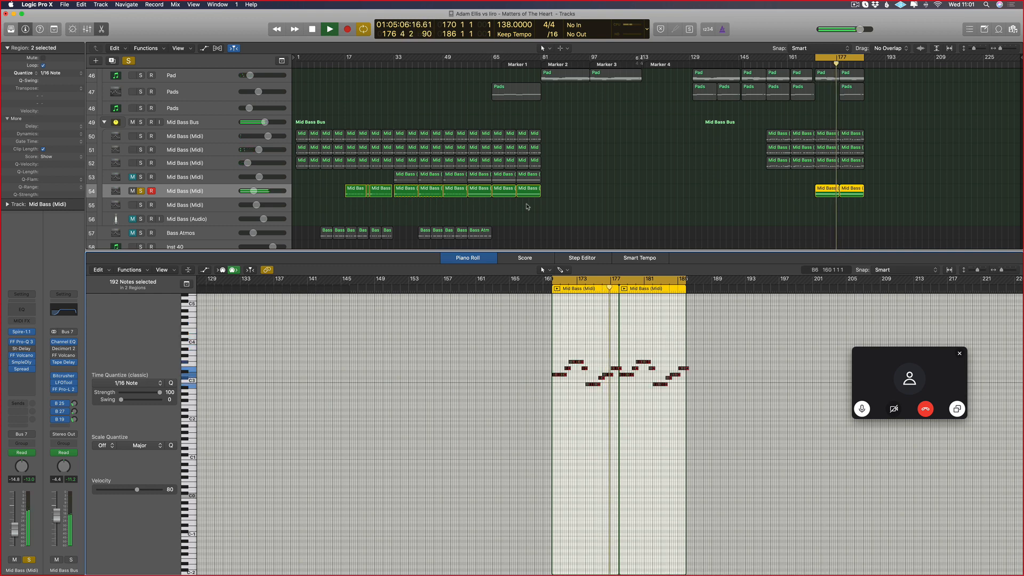
{"action": "left_click_drag", "start_coordinate": [884, 182], "coordinate": [827, 177]}
{"action": "left_click", "coordinate": [512, 185]}
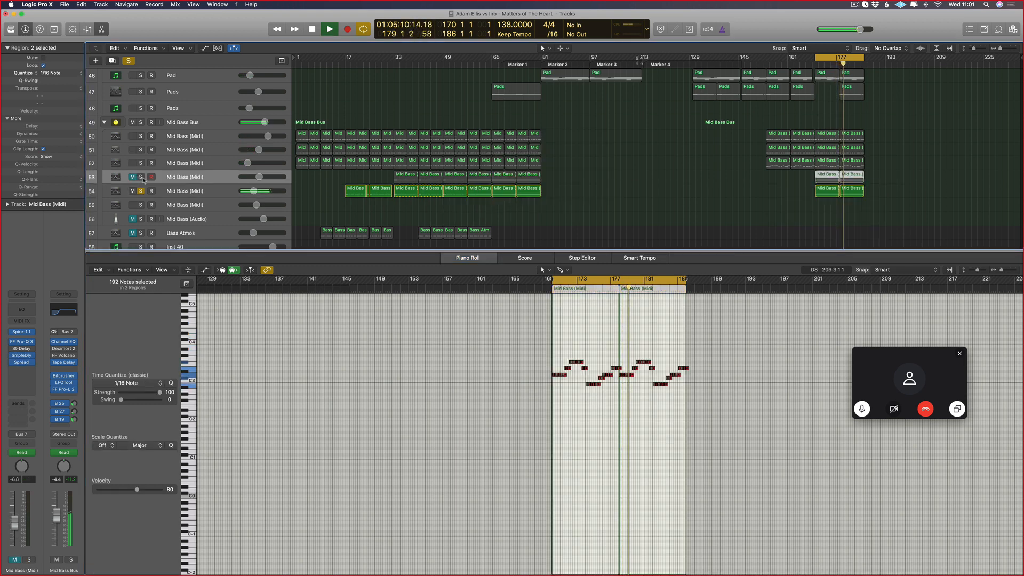
{"action": "left_click_drag", "start_coordinate": [891, 178], "coordinate": [811, 178]}
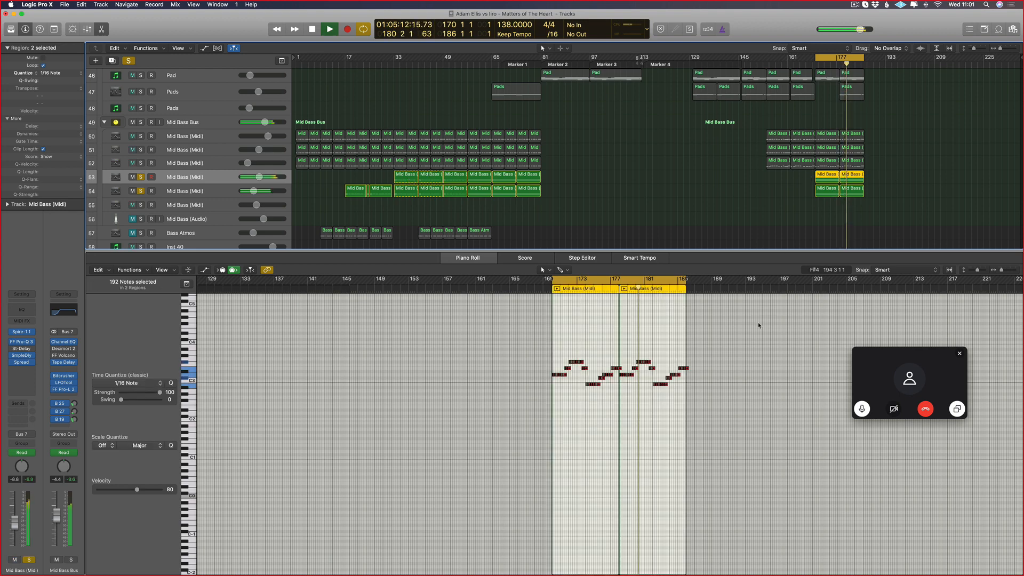
- Lower all notes of track 53's regions at bars 170 and 178 one octave and restart playback from bar 170
{"action": "left_click", "coordinate": [759, 324]}
{"action": "key", "text": "super+a"}
{"action": "key", "text": "alt+shift+Down"}
{"action": "key", "text": "space"}
{"action": "key", "text": "space"}
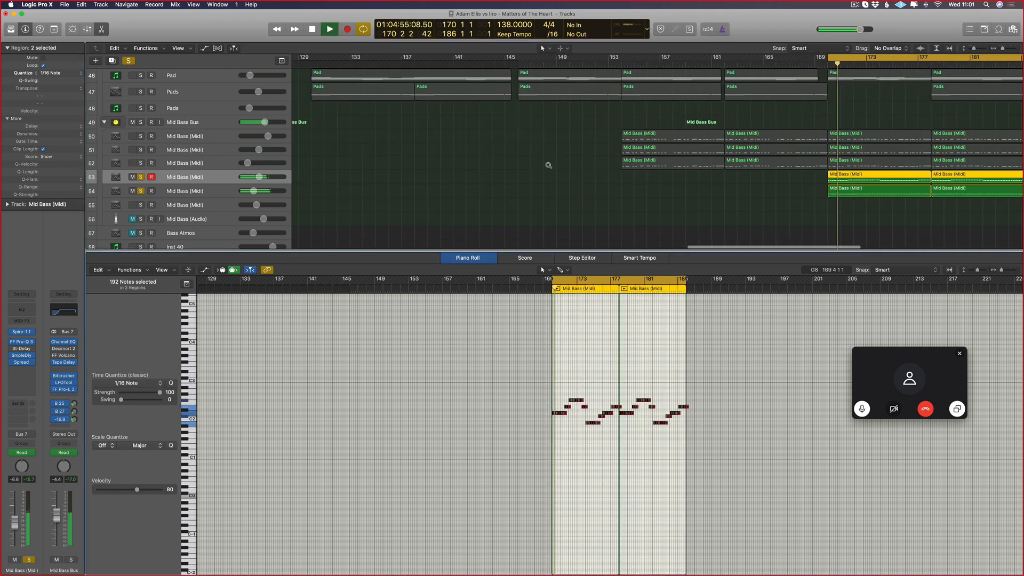
- Check track 53's bar 33 region for reference and try the bar 170 region's notes one octave higher
{"action": "left_click", "coordinate": [397, 177]}
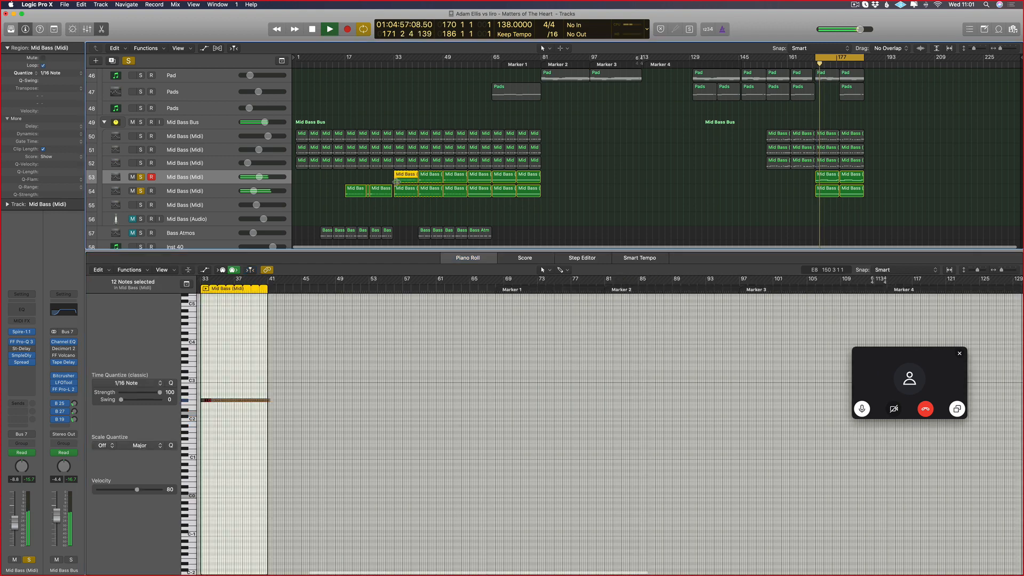
{"action": "left_click", "coordinate": [820, 178]}
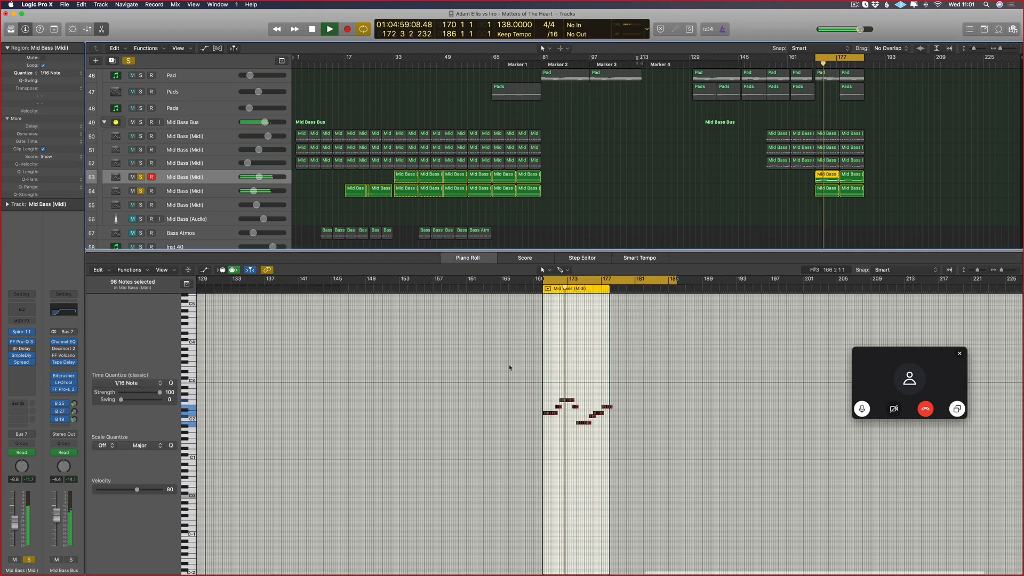
{"action": "left_click", "coordinate": [562, 347]}
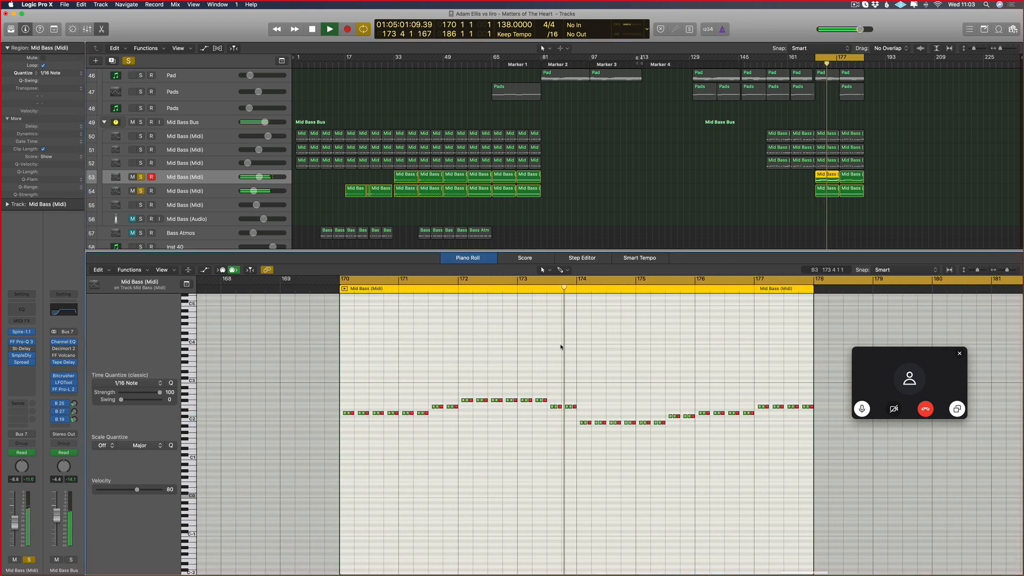
{"action": "key", "text": "super+a"}
{"action": "key", "text": "alt+shift+Up"}
{"action": "scroll", "coordinate": [549, 164], "scroll_direction": "right", "scroll_amount": 1}
{"action": "scroll", "coordinate": [682, 157], "scroll_direction": "up", "scroll_amount": 10}
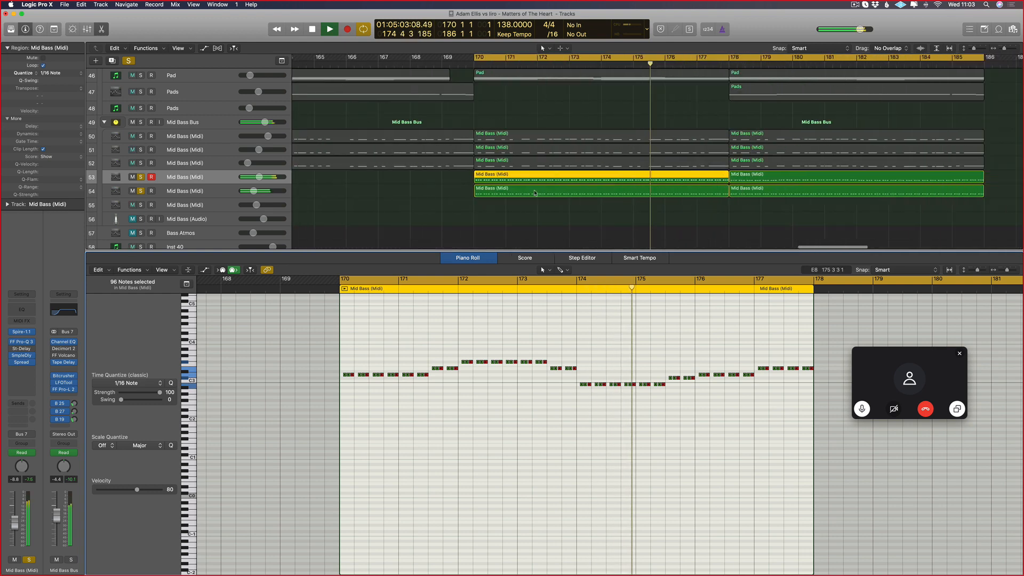
- Stop playback and compare the bar 170 regions of tracks 53 and 54 with track 53's bar 33 region
{"action": "scroll", "coordinate": [682, 157], "scroll_direction": "right", "scroll_amount": 2}
{"action": "key", "text": "space"}
{"action": "scroll", "coordinate": [722, 183], "scroll_direction": "down", "scroll_amount": 1}
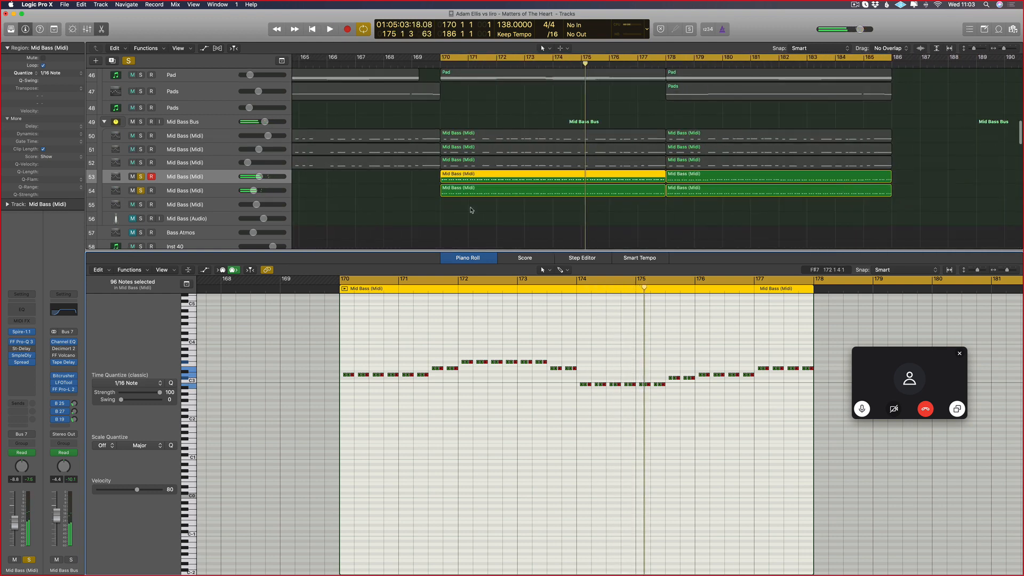
{"action": "left_click", "coordinate": [446, 191]}
{"action": "scroll", "coordinate": [416, 192], "scroll_direction": "down", "scroll_amount": 10}
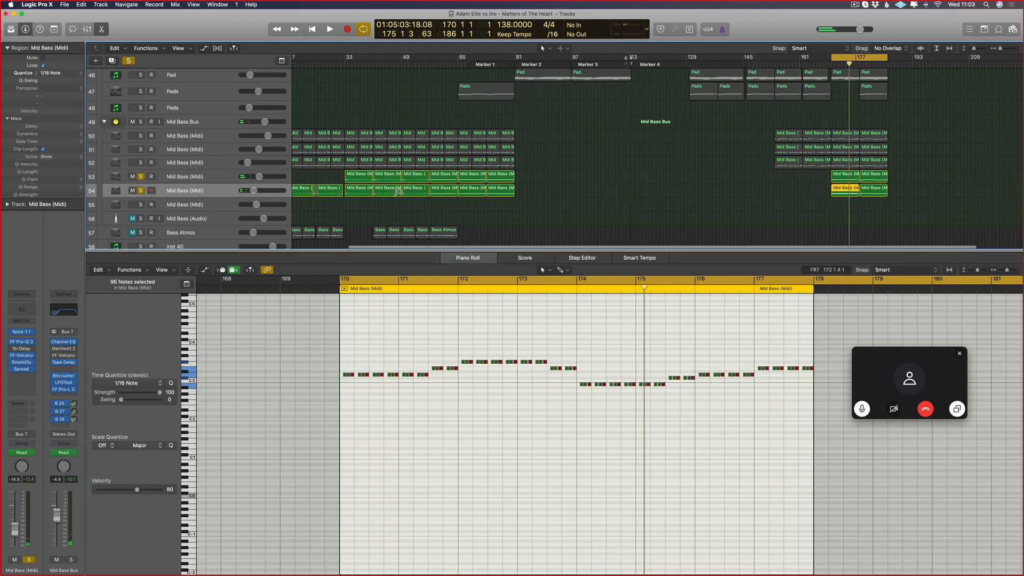
{"action": "left_click", "coordinate": [373, 177]}
{"action": "scroll", "coordinate": [374, 177], "scroll_direction": "up", "scroll_amount": 1}
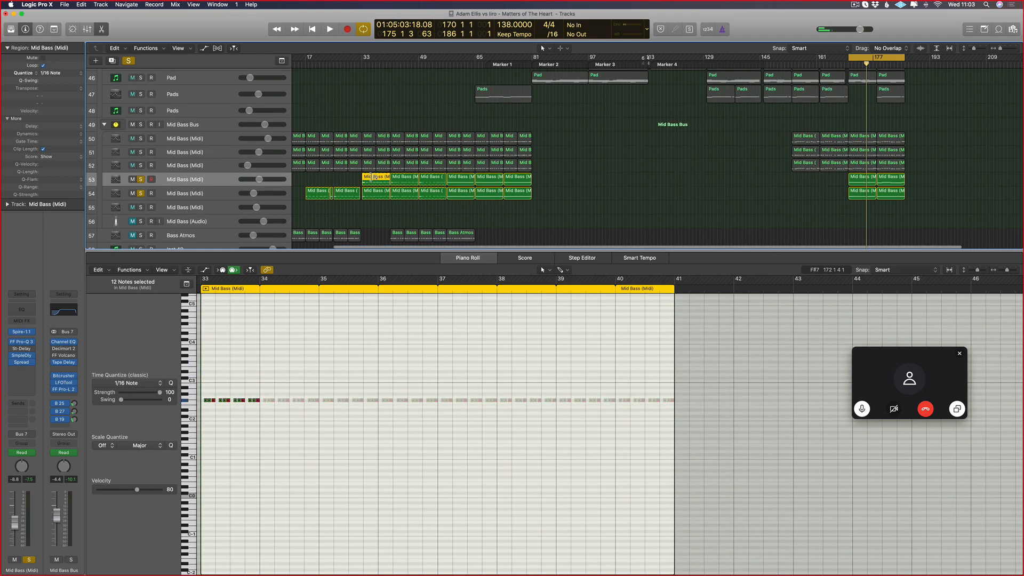
{"action": "left_click", "coordinate": [861, 179]}
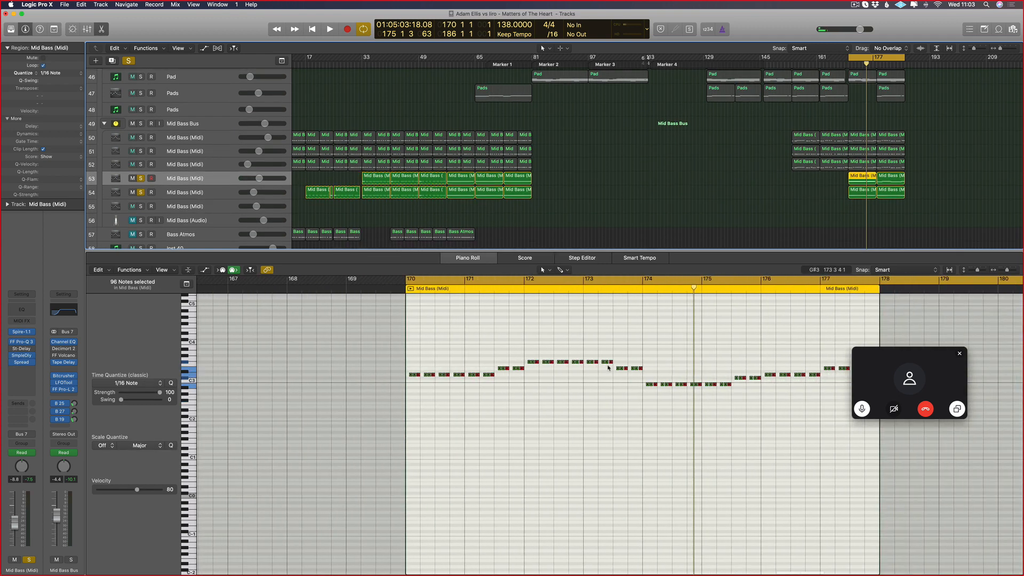
- Set the notes of track 53's regions at bars 170 and 178 back to the lower octave
{"action": "left_click", "coordinate": [802, 203]}
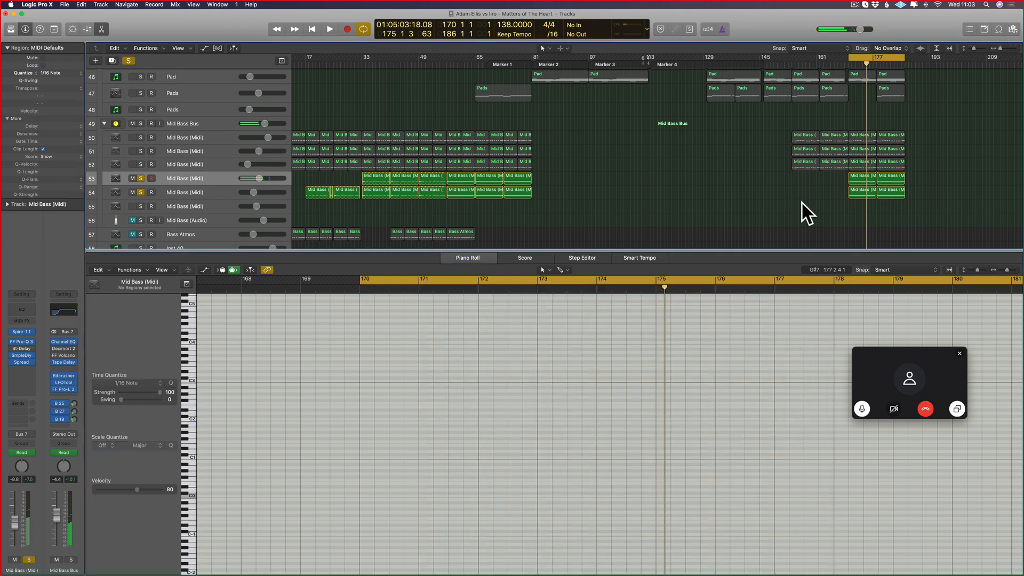
{"action": "left_click_drag", "start_coordinate": [942, 172], "coordinate": [865, 179]}
{"action": "scroll", "coordinate": [754, 384], "scroll_direction": "down", "scroll_amount": 5}
{"action": "scroll", "coordinate": [693, 370], "scroll_direction": "left", "scroll_amount": 2}
{"action": "scroll", "coordinate": [693, 370], "scroll_direction": "up", "scroll_amount": 5}
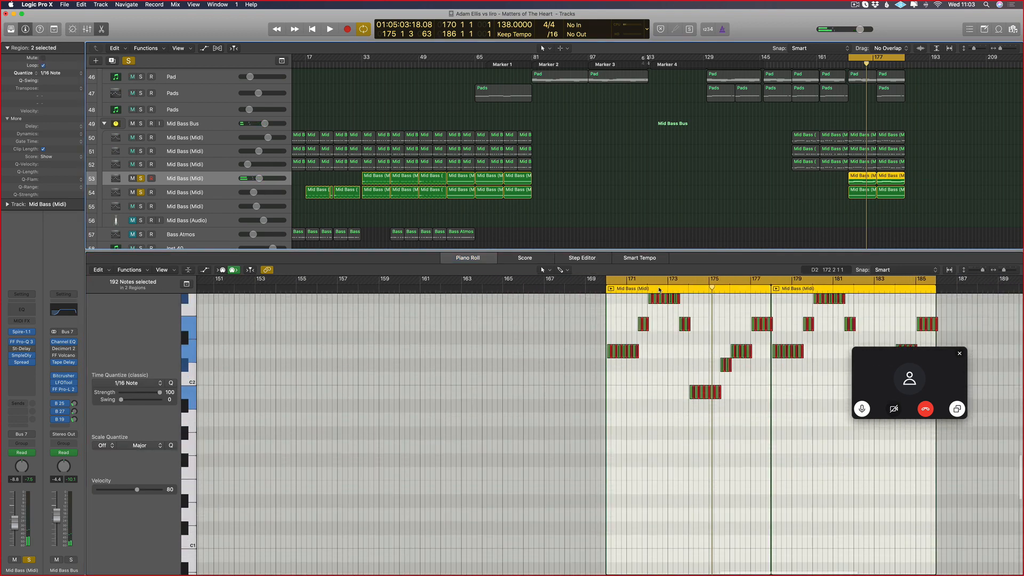
- Open the Pads region at bar 65 to view its notes and play the arrangement from about bar 57
{"action": "scroll", "coordinate": [693, 368], "scroll_direction": "down", "scroll_amount": 2}
{"action": "scroll", "coordinate": [655, 162], "scroll_direction": "right", "scroll_amount": 1}
{"action": "scroll", "coordinate": [655, 162], "scroll_direction": "right", "scroll_amount": 1}
{"action": "left_click", "coordinate": [456, 98]}
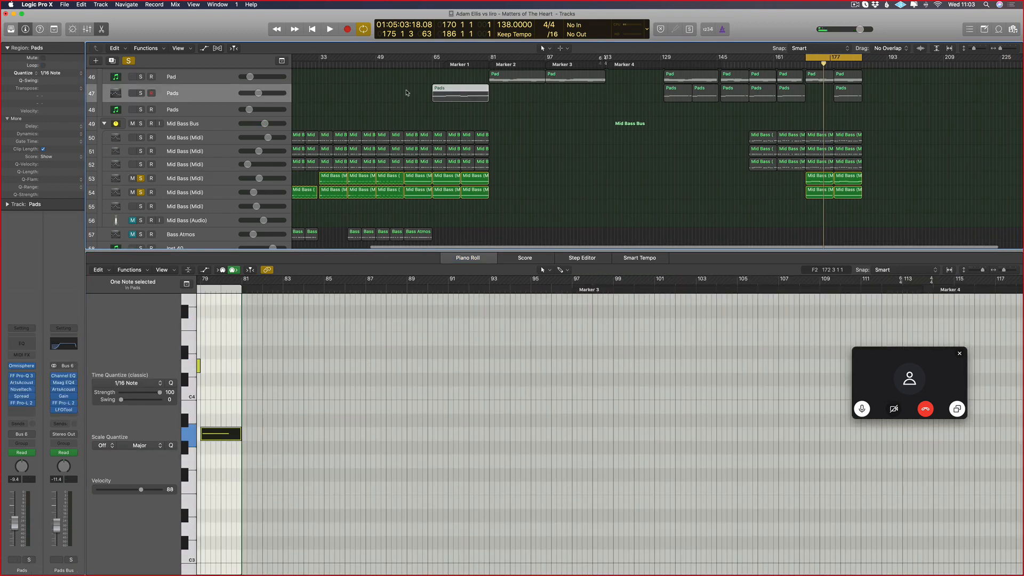
{"action": "left_click", "coordinate": [405, 63]}
{"action": "key", "text": "space"}
{"action": "key", "text": "super+Right"}
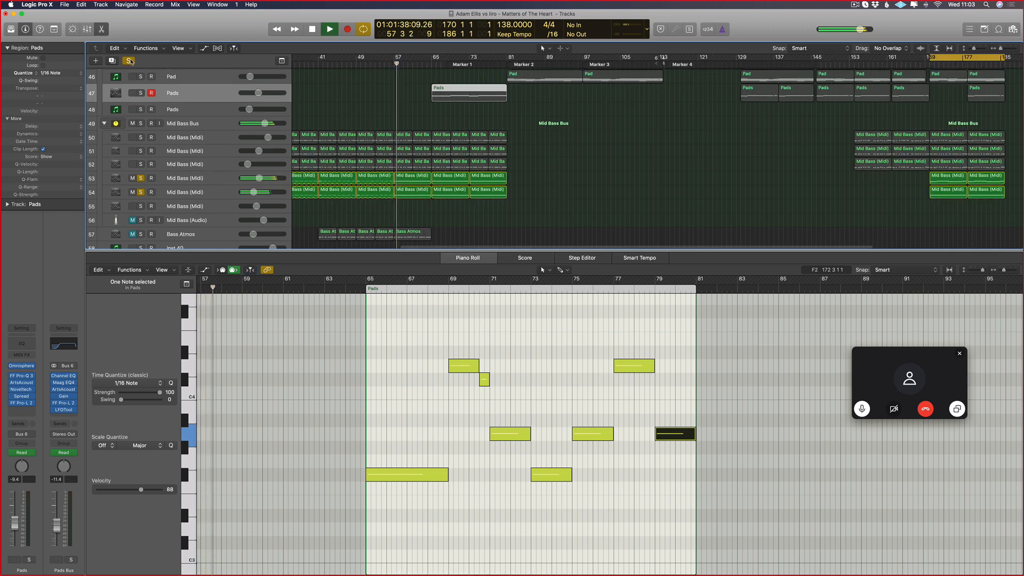
- Solo only Mid Bass track 53 and play the arrangement from around bar 46
{"action": "left_click", "coordinate": [128, 60]}
{"action": "key", "text": "super+Right"}
{"action": "key", "text": "super+Right"}
{"action": "scroll", "coordinate": [238, 185], "scroll_direction": "left", "scroll_amount": 5}
{"action": "left_click", "coordinate": [141, 179]}
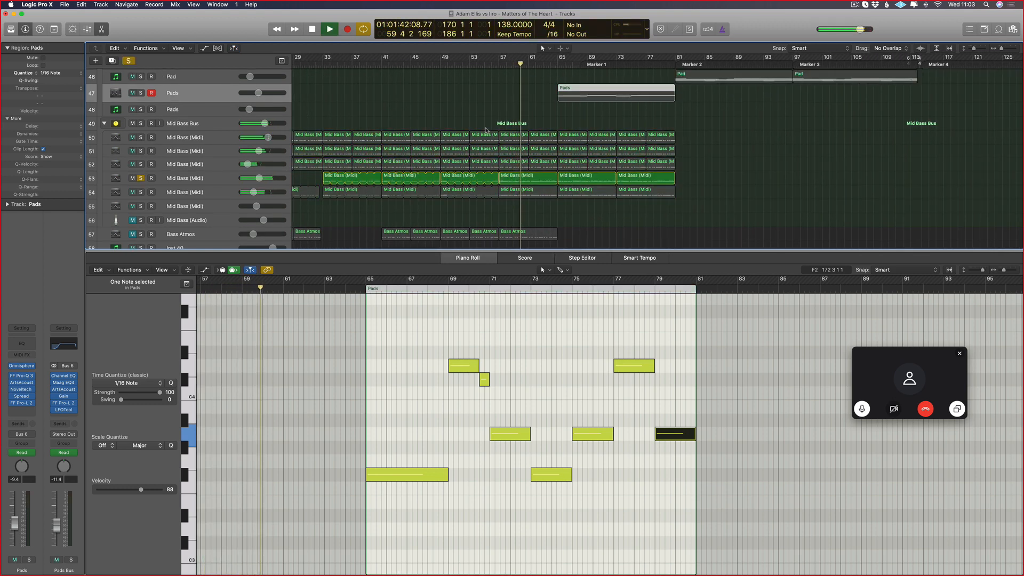
{"action": "left_click", "coordinate": [462, 66]}
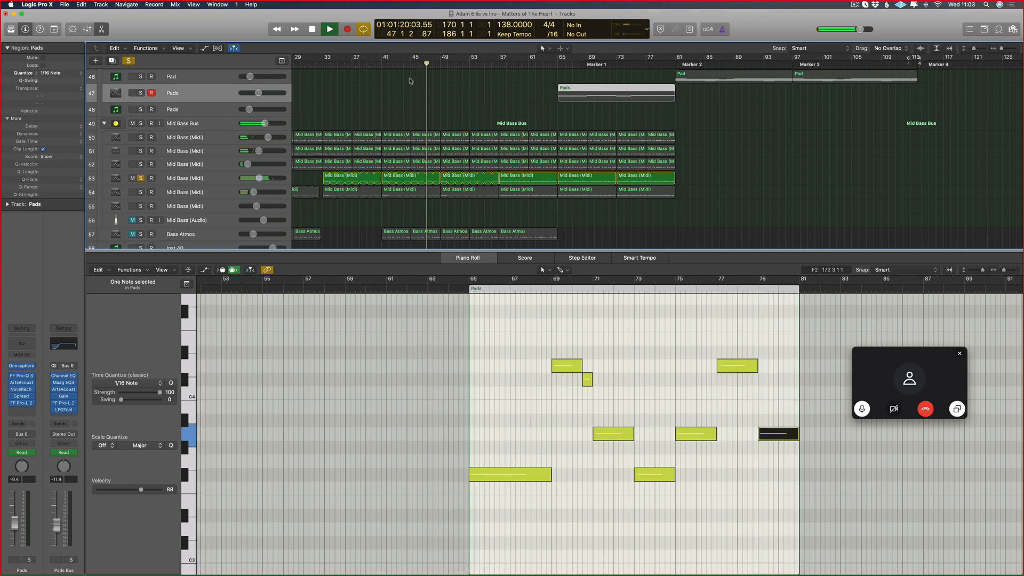
{"action": "key", "text": "super+Right"}
{"action": "key", "text": "super+Right"}
- Show the track automation and delete track 53's Spire filter cutoff points after about bar 47
{"action": "key", "text": "a"}
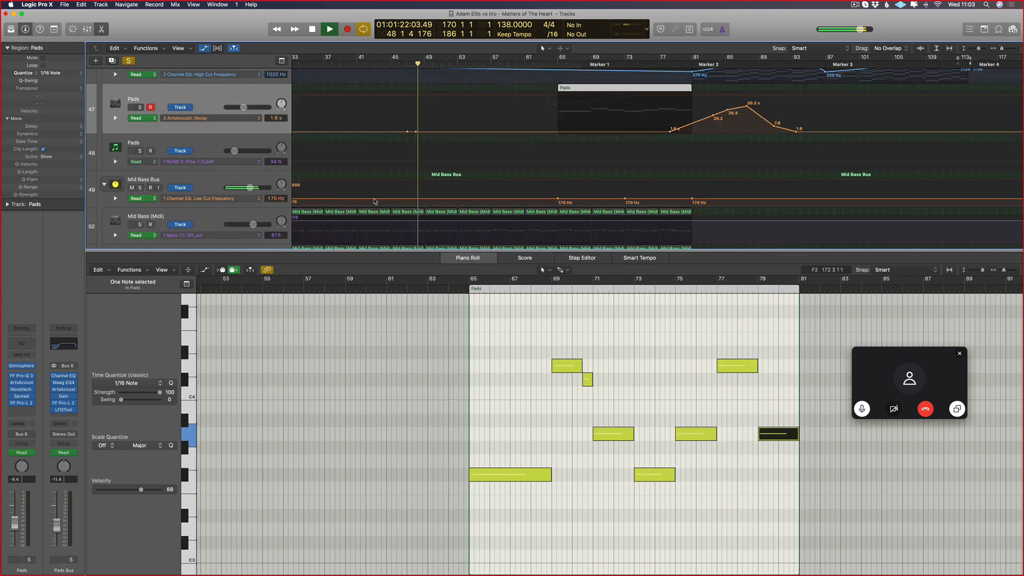
{"action": "scroll", "coordinate": [377, 202], "scroll_direction": "down", "scroll_amount": 10}
{"action": "key", "text": "super+Left"}
{"action": "key", "text": "super+Left"}
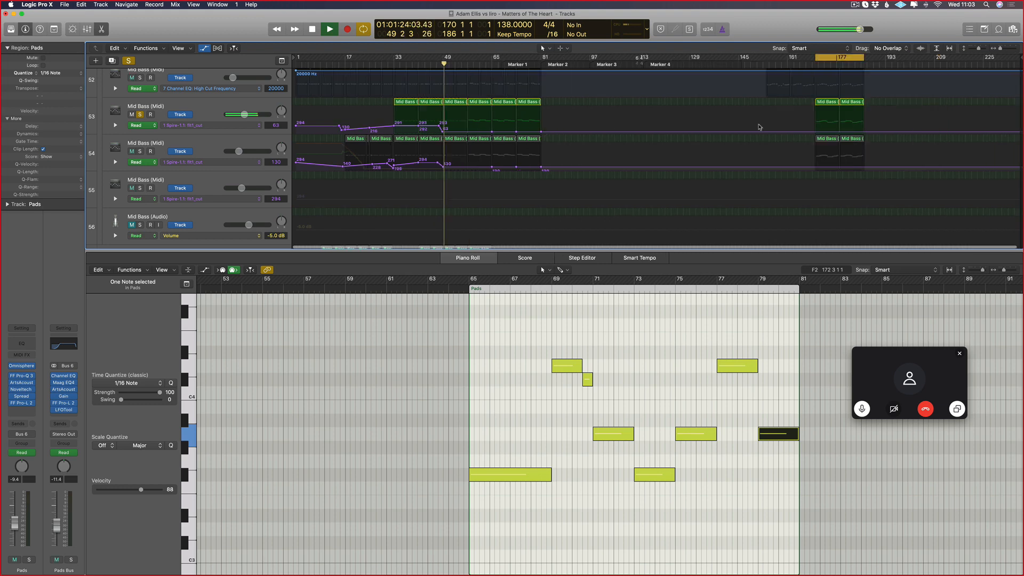
{"action": "left_click_drag", "start_coordinate": [584, 102], "coordinate": [440, 134]}
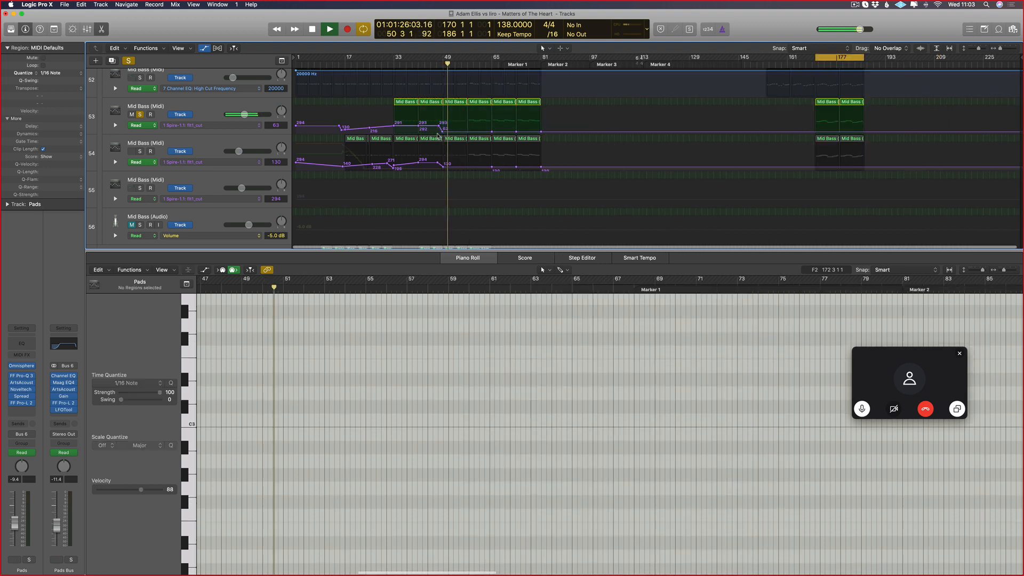
{"action": "key", "text": "Delete"}
{"action": "left_click", "coordinate": [532, 185]}
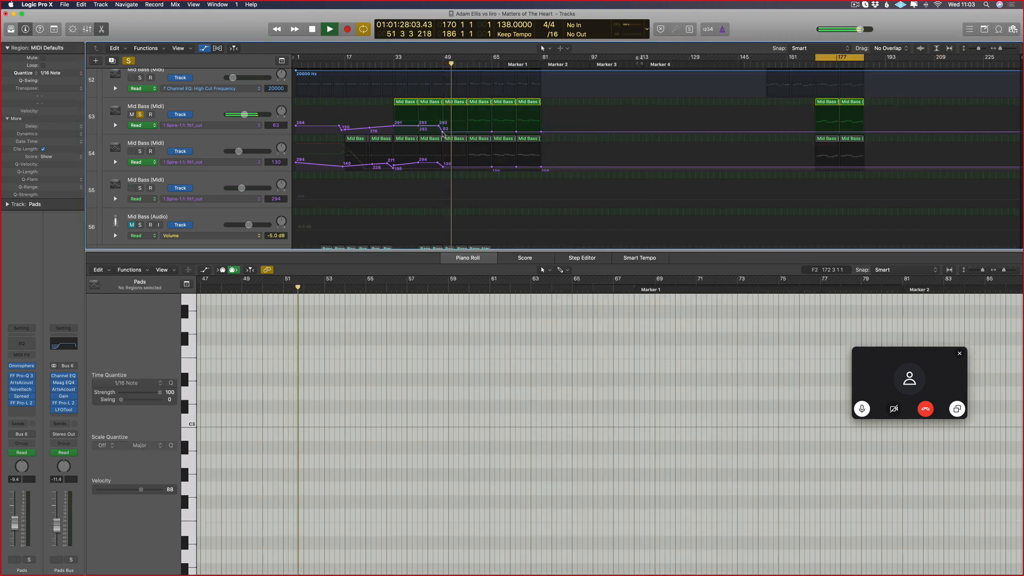
{"action": "left_click", "coordinate": [516, 132]}
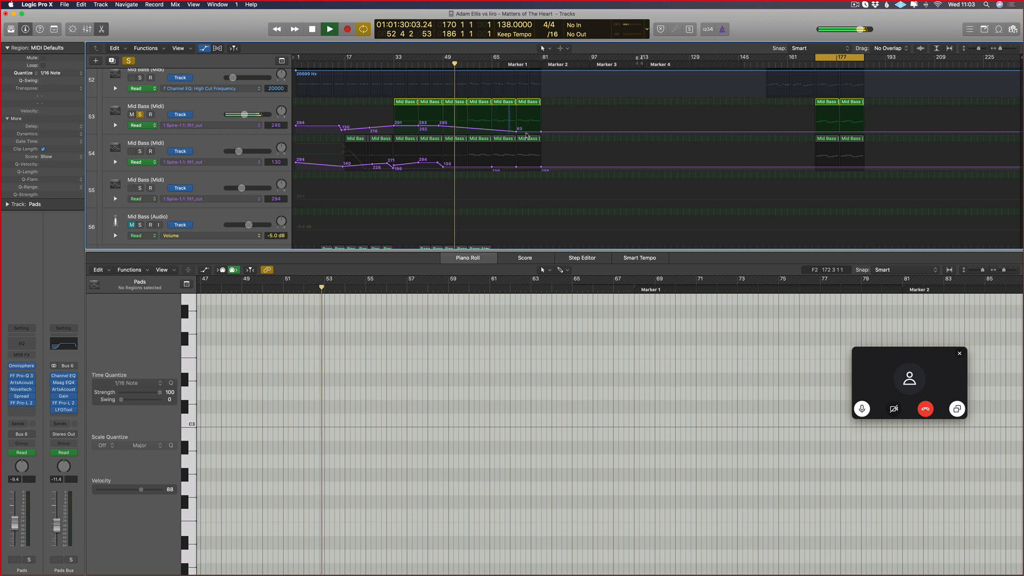
{"action": "left_click", "coordinate": [540, 132]}
- Select track 54's Spire filter cutoff points from about bar 47 onward, and hide the track automation
{"action": "left_click_drag", "start_coordinate": [569, 142], "coordinate": [435, 180]}
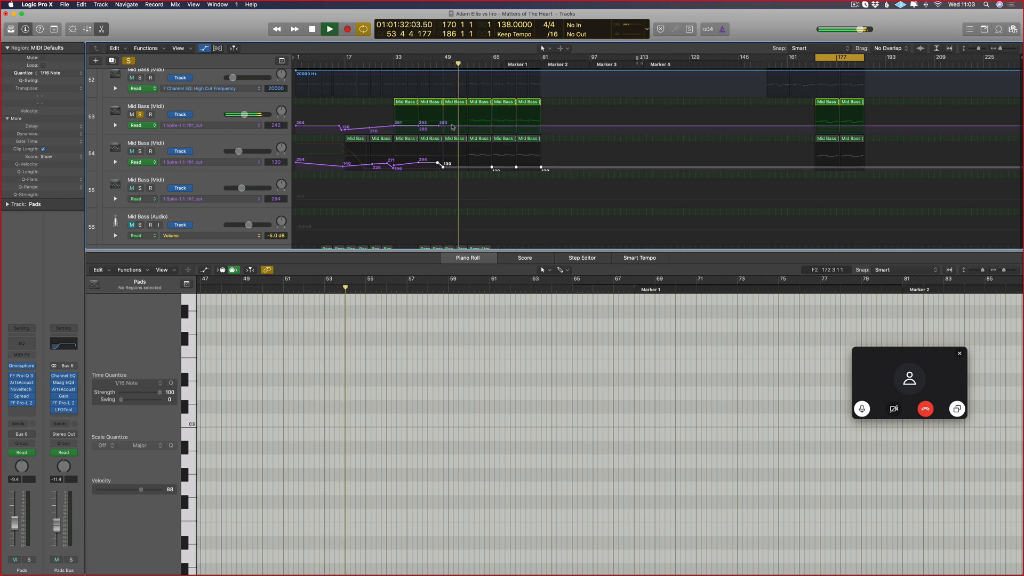
{"action": "left_click", "coordinate": [443, 168]}
{"action": "key", "text": "a"}
{"action": "key", "text": "super+Up"}
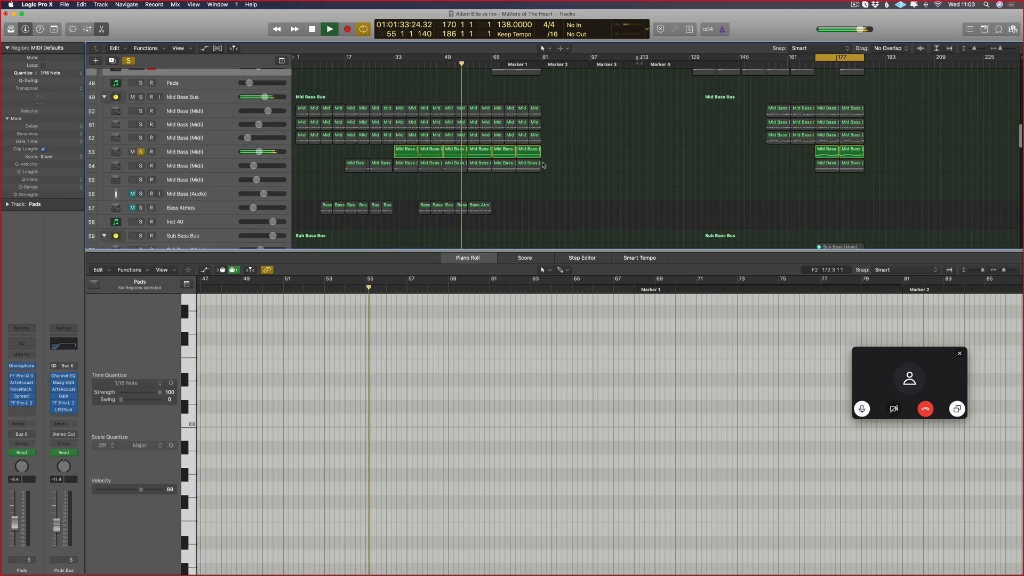
- Open track 53's regions at bars 49 and 57 together for note comparison
{"action": "key", "text": "super+Right"}
{"action": "key", "text": "super+Right"}
{"action": "key", "text": "super+Right"}
{"action": "key", "text": "super+Right"}
{"action": "key", "text": "super+Right"}
{"action": "key", "text": "super+Right"}
{"action": "left_click", "coordinate": [489, 150]}
{"action": "left_click_drag", "start_coordinate": [483, 150], "coordinate": [447, 150]}
{"action": "key", "text": "super+z"}
{"action": "left_click", "coordinate": [502, 151], "text": "shift"}
{"action": "scroll", "coordinate": [503, 404], "scroll_direction": "down", "scroll_amount": 5}
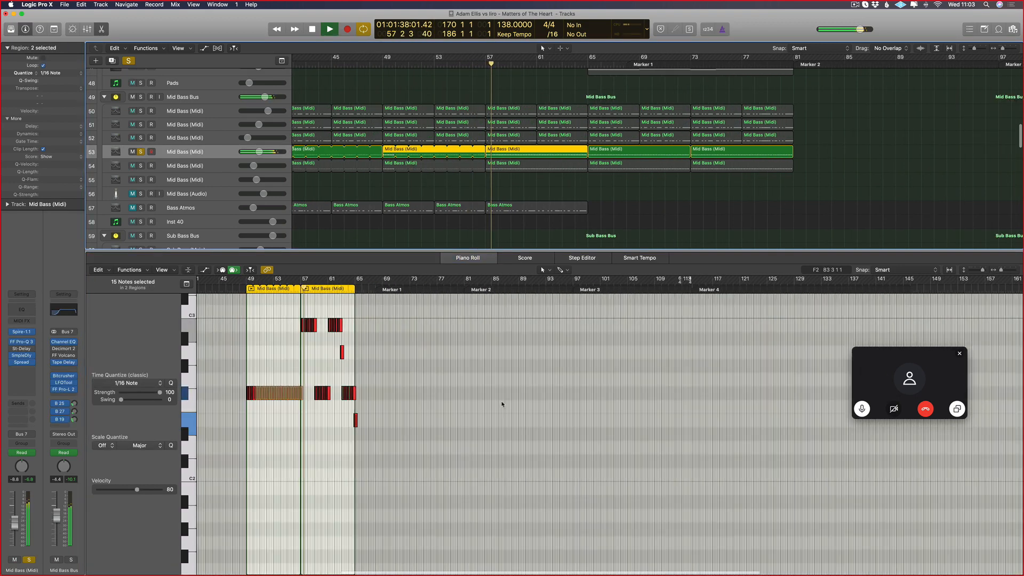
- Try lowering the upper notes of track 53's bar 57 region one octave, audition from bar 57, and undo it
{"action": "scroll", "coordinate": [486, 367], "scroll_direction": "up", "scroll_amount": 4}
{"action": "scroll", "coordinate": [486, 366], "scroll_direction": "up", "scroll_amount": 5}
{"action": "scroll", "coordinate": [486, 367], "scroll_direction": "up", "scroll_amount": 2}
{"action": "left_click_drag", "start_coordinate": [738, 379], "coordinate": [492, 387]}
{"action": "left_click_drag", "start_coordinate": [753, 421], "coordinate": [485, 366]}
{"action": "key", "text": "alt+shift+Down"}
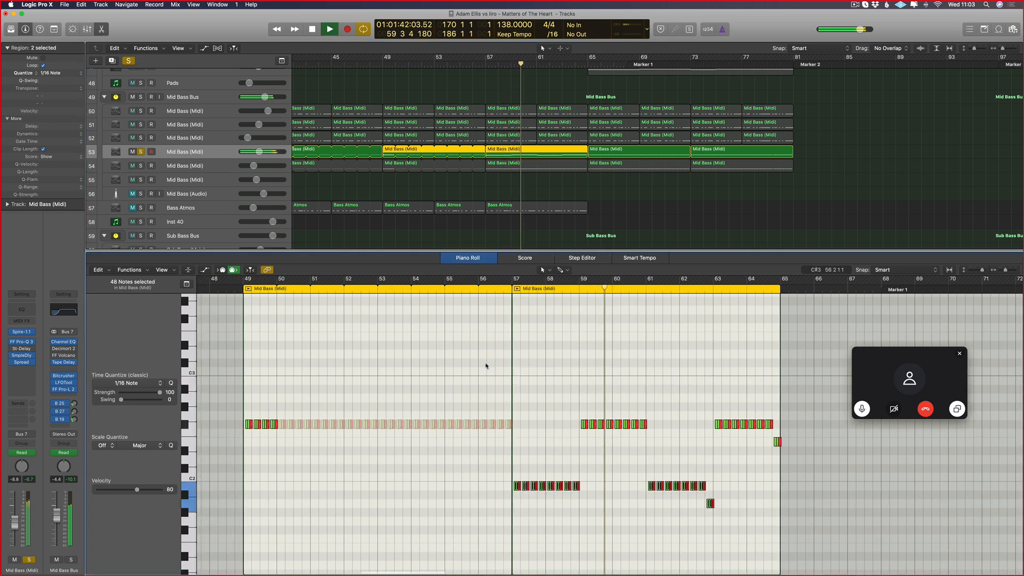
{"action": "left_click", "coordinate": [483, 64]}
{"action": "scroll", "coordinate": [484, 77], "scroll_direction": "up", "scroll_amount": 5}
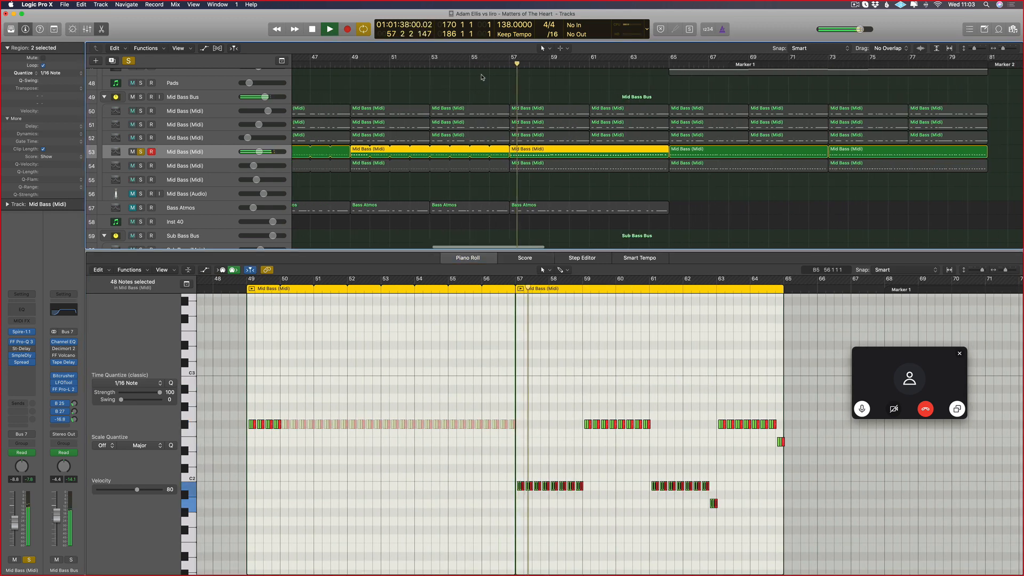
{"action": "key", "text": "super+z"}
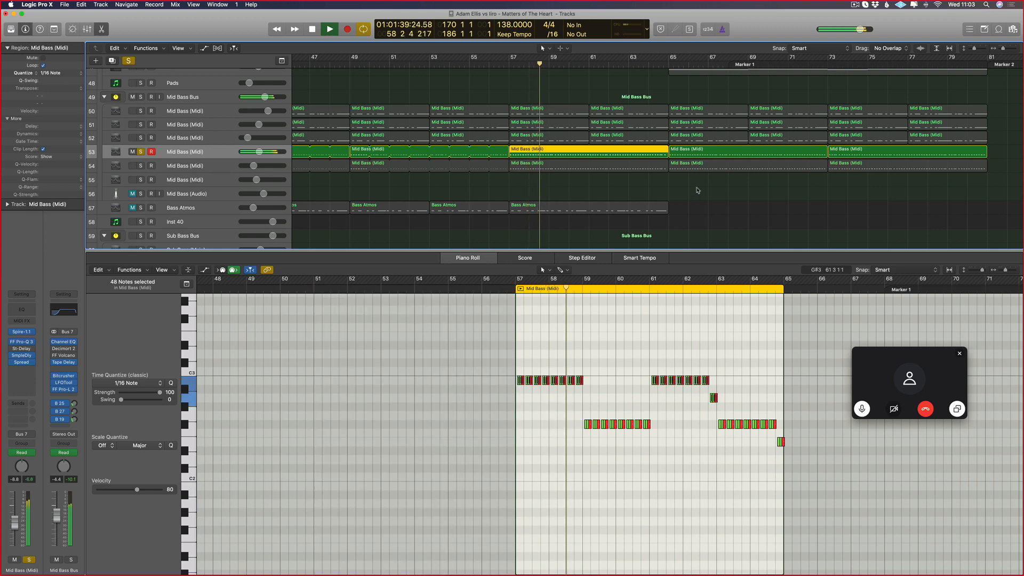
- Open the notes of track 54's Mid Bass region at bars 57–65 and solo that track
{"action": "scroll", "coordinate": [698, 190], "scroll_direction": "down", "scroll_amount": 3}
{"action": "left_click", "coordinate": [674, 196]}
{"action": "left_click", "coordinate": [578, 168]}
{"action": "scroll", "coordinate": [530, 304], "scroll_direction": "up", "scroll_amount": 1}
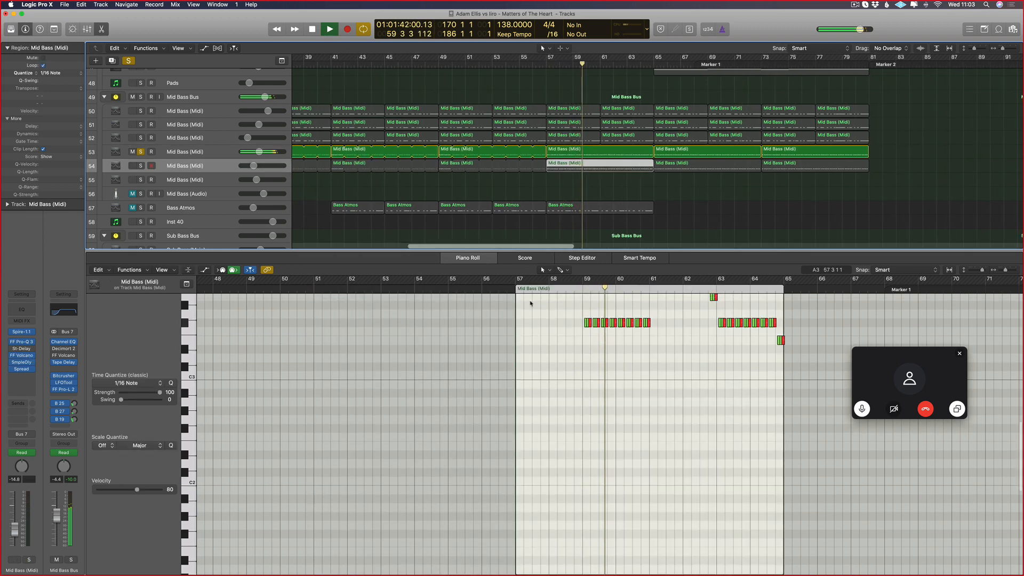
{"action": "left_click", "coordinate": [500, 288]}
{"action": "scroll", "coordinate": [497, 291], "scroll_direction": "up", "scroll_amount": 3}
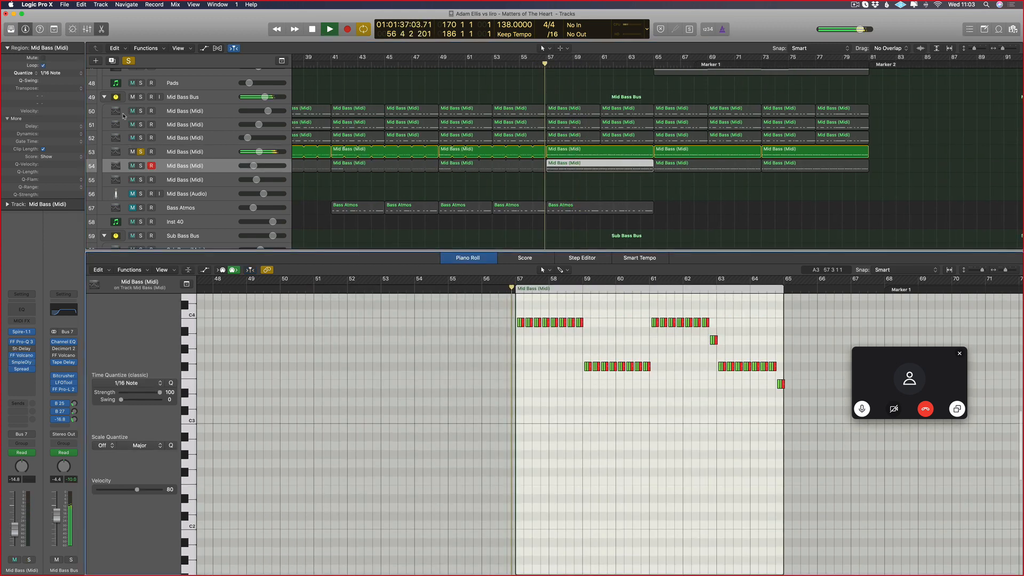
{"action": "left_click", "coordinate": [141, 166]}
{"action": "scroll", "coordinate": [640, 373], "scroll_direction": "right", "scroll_amount": 2}
{"action": "scroll", "coordinate": [640, 373], "scroll_direction": "up", "scroll_amount": 2}
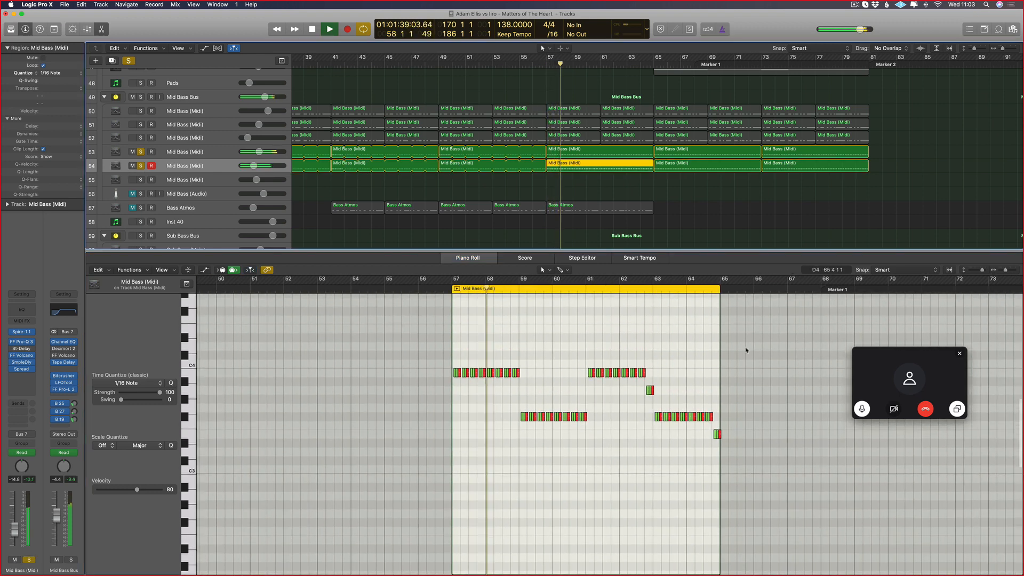
- Transpose the upper groups of notes in the bar 57–65 region down one octave and play from bar 57
{"action": "left_click_drag", "start_coordinate": [745, 348], "coordinate": [389, 397]}
{"action": "key", "text": "alt+shift+Down"}
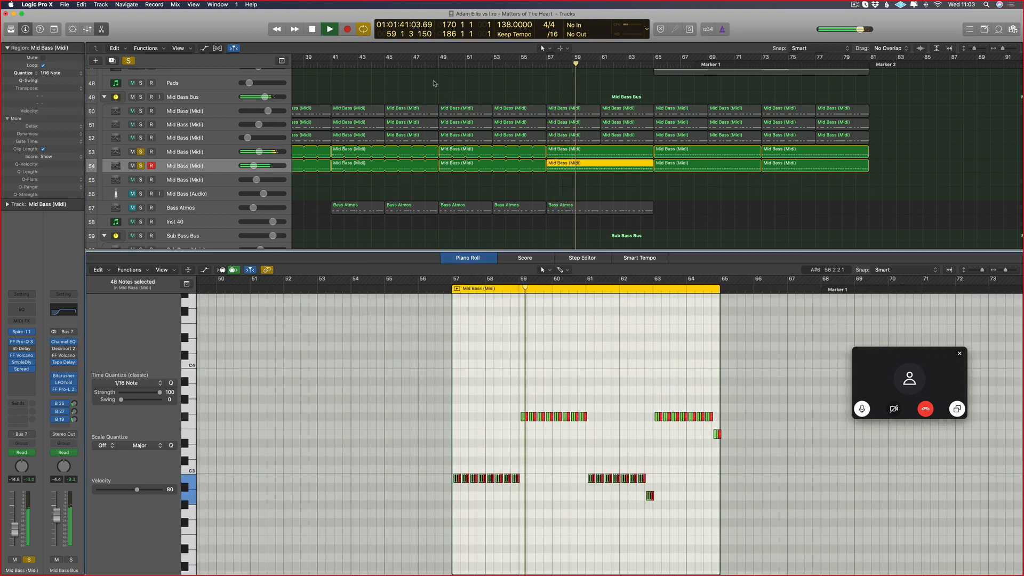
{"action": "left_click", "coordinate": [548, 64]}
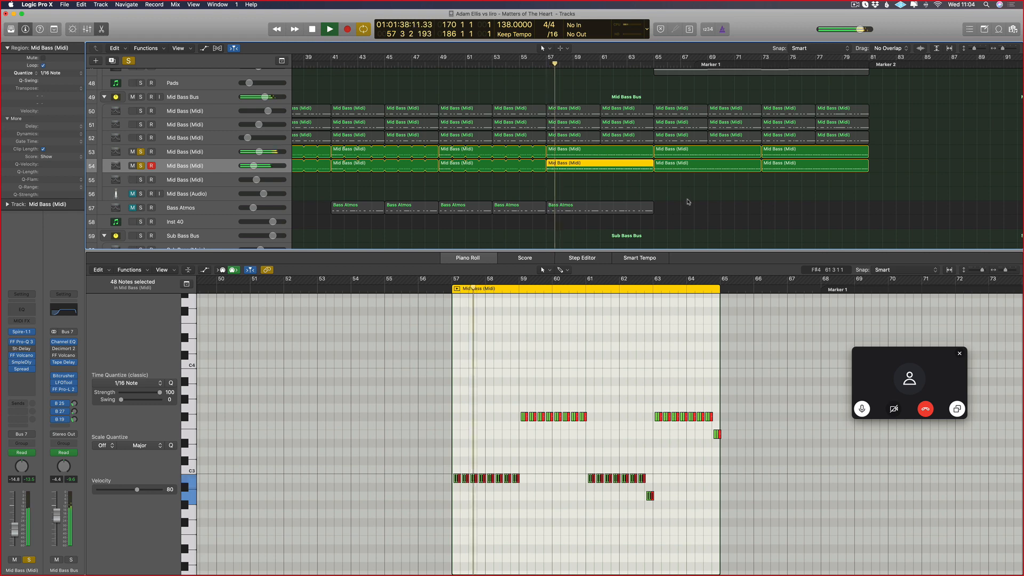
- Transpose the upper groups of notes in track 54's Mid Bass region at bars 65–73 down one octave
{"action": "key", "text": "Right"}
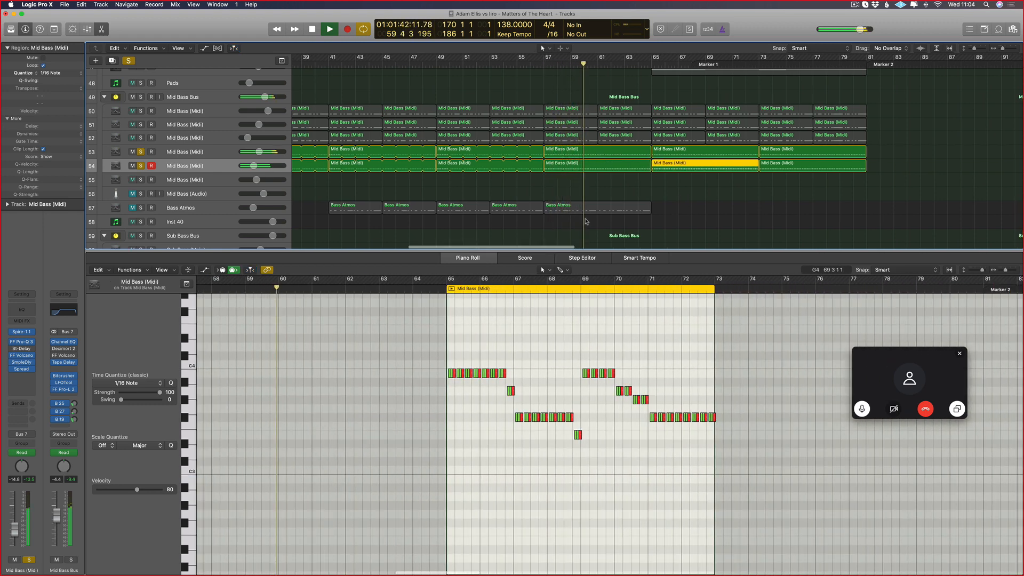
{"action": "key", "text": "Left"}
{"action": "scroll", "coordinate": [564, 398], "scroll_direction": "down", "scroll_amount": 5}
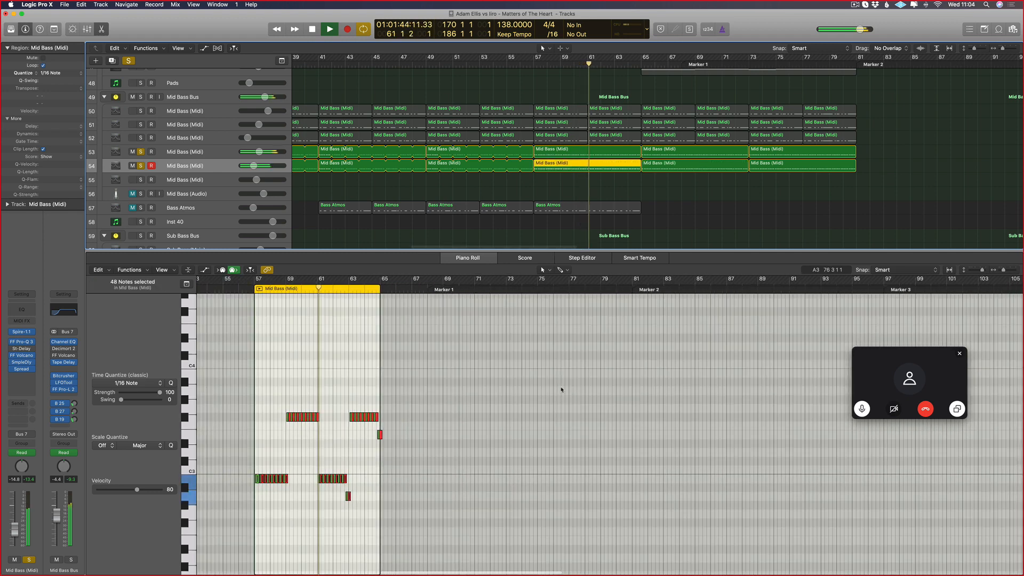
{"action": "key", "text": "Right"}
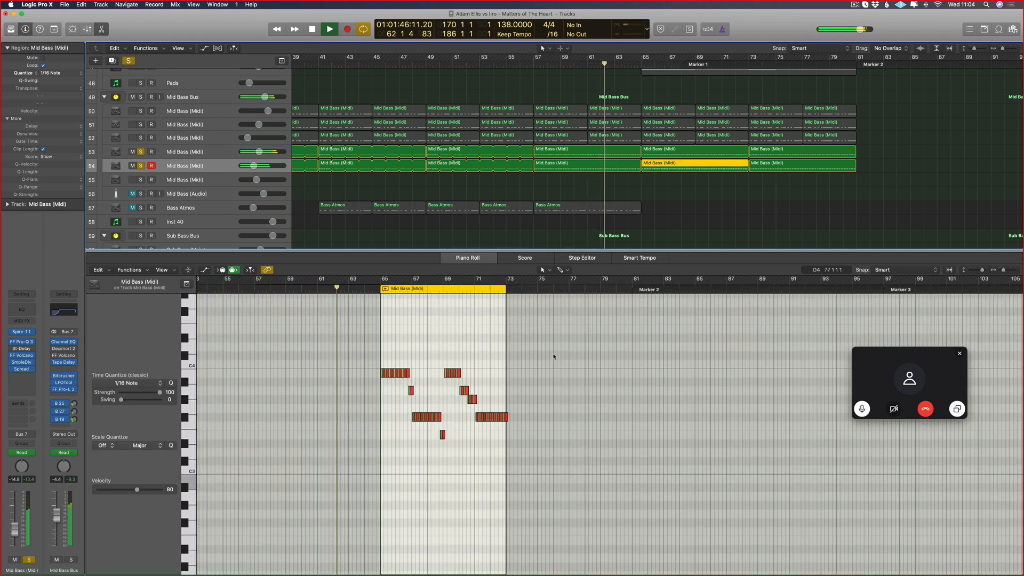
{"action": "left_click_drag", "start_coordinate": [568, 350], "coordinate": [373, 408]}
{"action": "key", "text": "alt+shift+Down"}
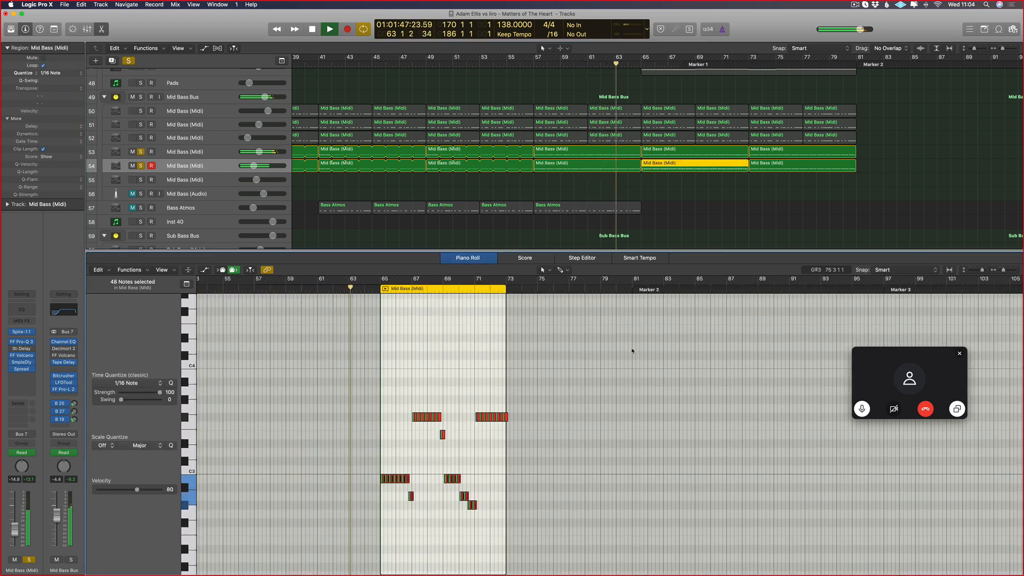
- Show track 54's three regions from bar 57 to 81 together and transpose the last region's upper notes down one octave
{"action": "left_click", "coordinate": [588, 169], "text": "shift"}
{"action": "key", "text": "shift+Right"}
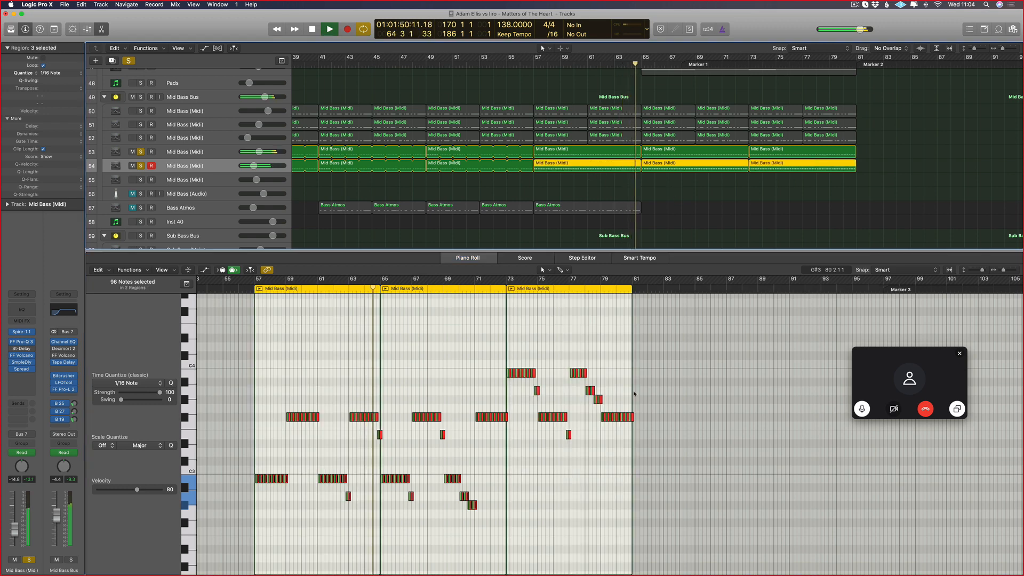
{"action": "left_click_drag", "start_coordinate": [681, 343], "coordinate": [473, 411]}
{"action": "key", "text": "alt+shift+Down"}
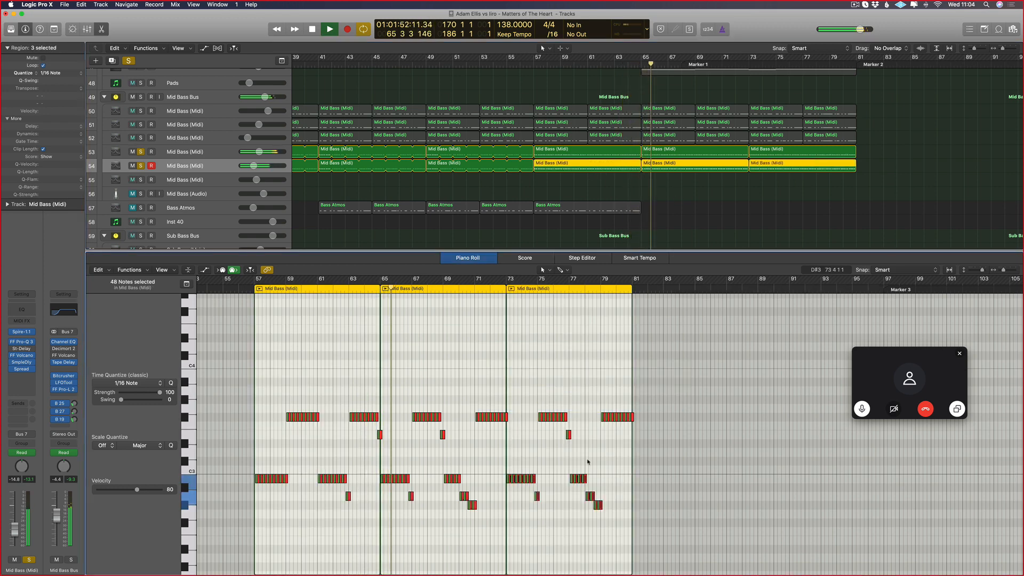
- Select track 54's two Mid Bass regions starting at bar 170 and transpose their upper groups of notes down one octave
{"action": "scroll", "coordinate": [727, 210], "scroll_direction": "down", "scroll_amount": 6}
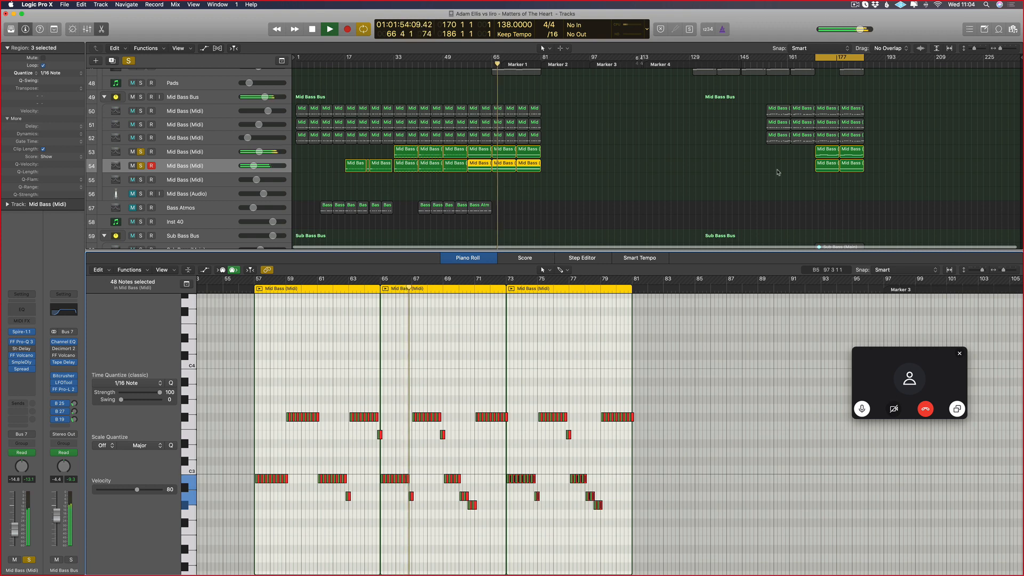
{"action": "left_click_drag", "start_coordinate": [777, 170], "coordinate": [851, 172]}
{"action": "scroll", "coordinate": [661, 365], "scroll_direction": "left", "scroll_amount": 4}
{"action": "left_click_drag", "start_coordinate": [721, 368], "coordinate": [366, 441]}
{"action": "key", "text": "alt+shift+Down"}
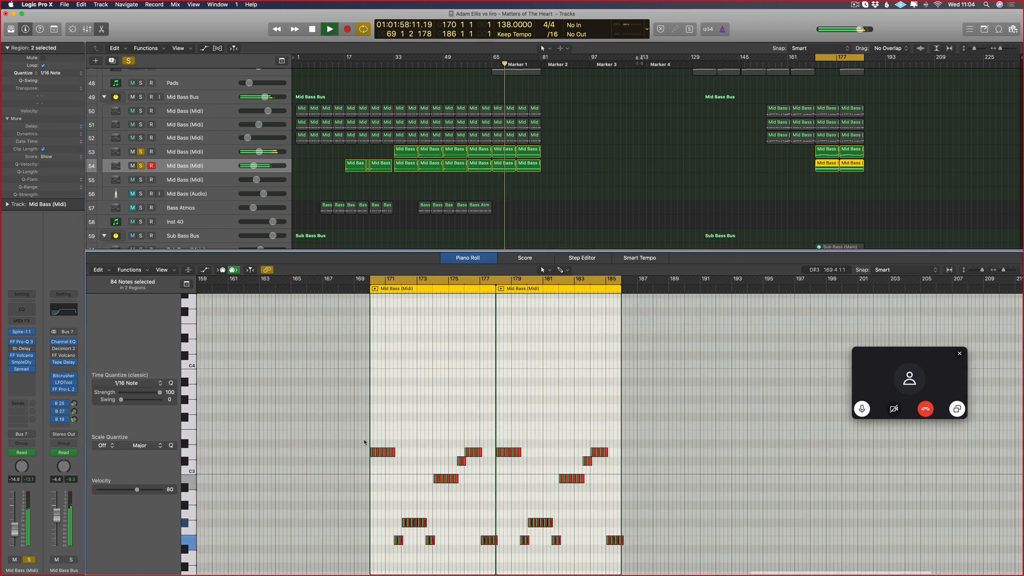
- Play the section from bar 170 and compare the notes of the Mid Bass regions on tracks 53 and 54
{"action": "key", "text": "space"}
{"action": "key", "text": "space"}
{"action": "scroll", "coordinate": [818, 117], "scroll_direction": "up", "scroll_amount": 6}
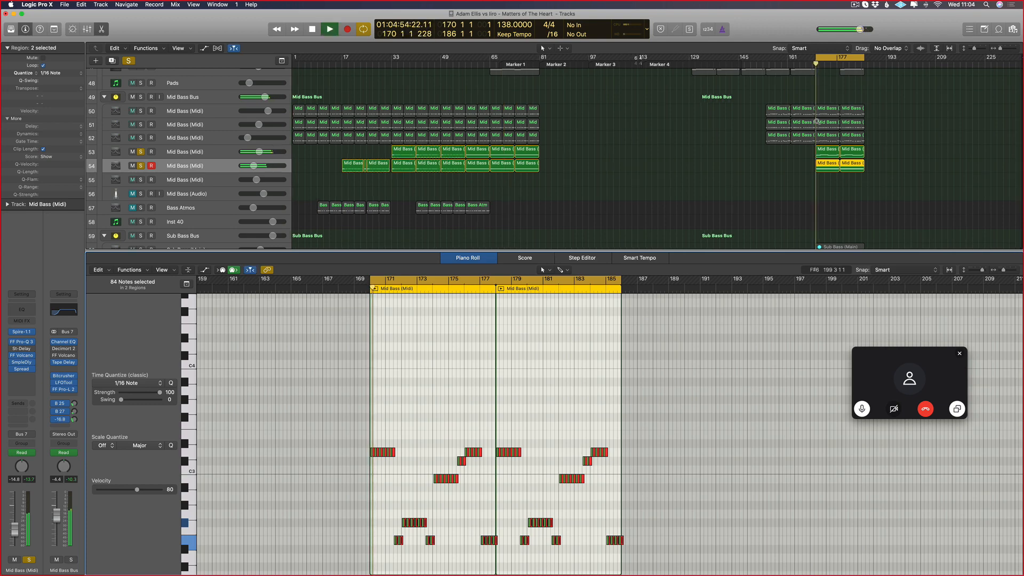
{"action": "scroll", "coordinate": [767, 158], "scroll_direction": "up", "scroll_amount": 5}
{"action": "left_click", "coordinate": [768, 158]}
{"action": "left_click", "coordinate": [800, 152]}
{"action": "scroll", "coordinate": [663, 357], "scroll_direction": "down", "scroll_amount": 3}
{"action": "scroll", "coordinate": [573, 384], "scroll_direction": "left", "scroll_amount": 2}
{"action": "scroll", "coordinate": [482, 414], "scroll_direction": "down", "scroll_amount": 4}
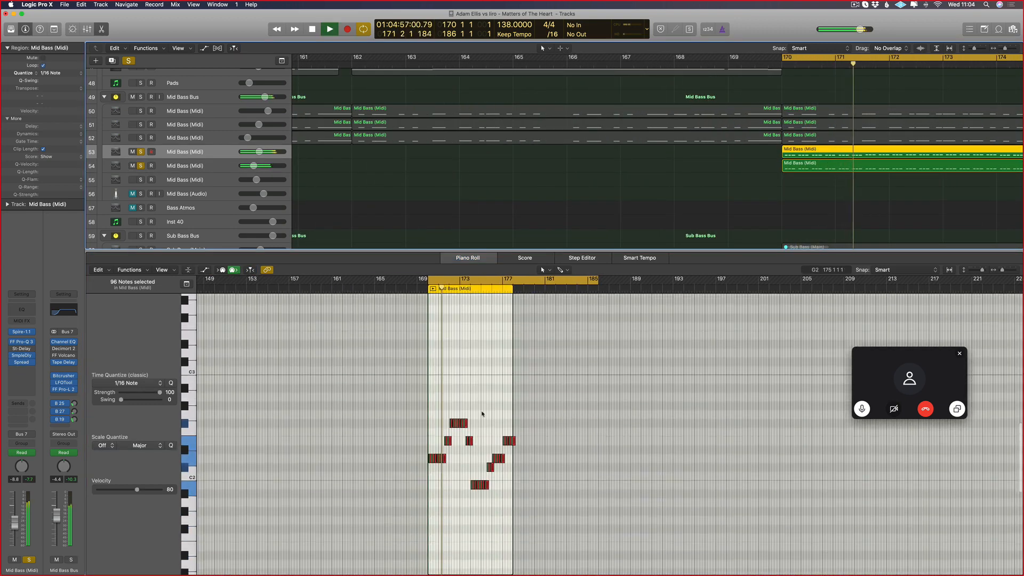
{"action": "scroll", "coordinate": [482, 414], "scroll_direction": "down", "scroll_amount": 5}
{"action": "scroll", "coordinate": [621, 329], "scroll_direction": "right", "scroll_amount": 3}
{"action": "scroll", "coordinate": [796, 184], "scroll_direction": "down", "scroll_amount": 6}
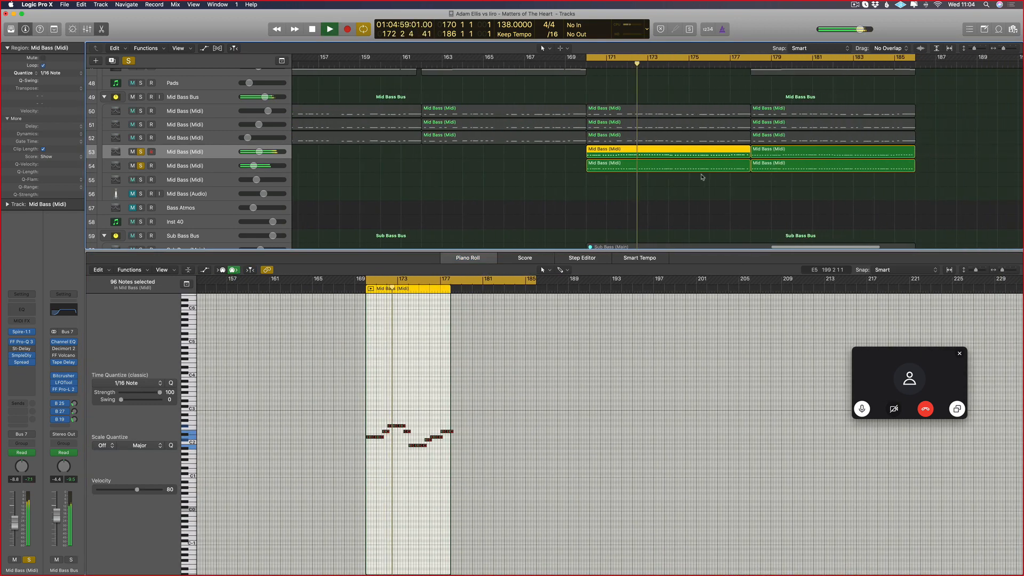
{"action": "key", "text": "Down"}
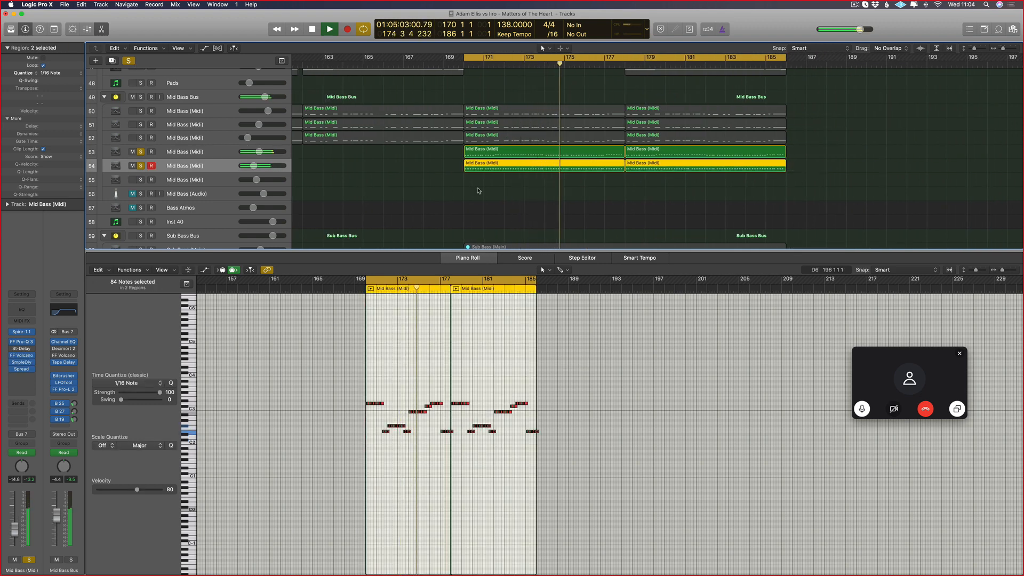
{"action": "key", "text": "shift+Up"}
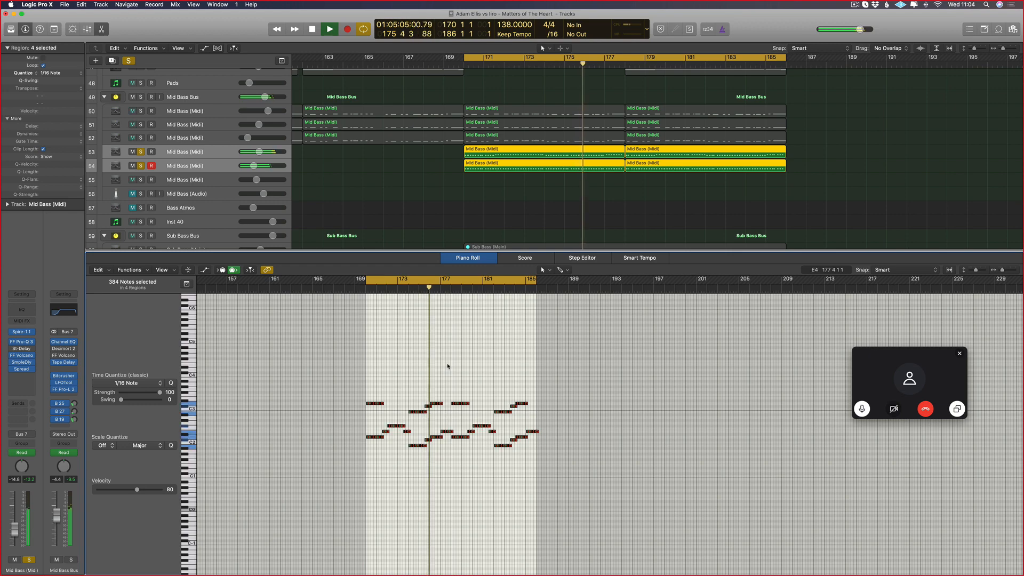
- Turn off all track solos and close the Piano Roll to show the full arrangement
{"action": "left_click", "coordinate": [128, 61]}
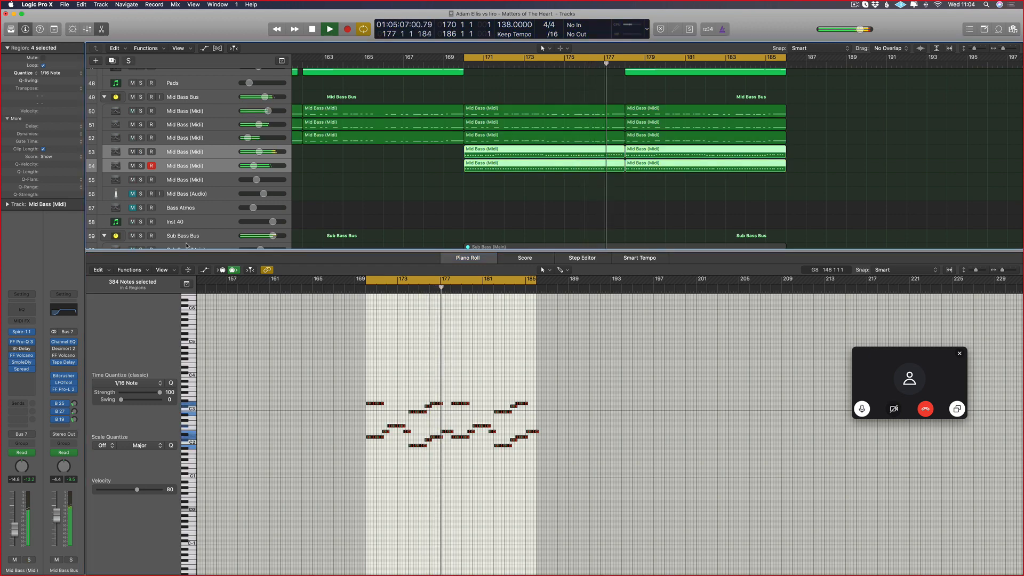
{"action": "key", "text": "p"}
{"action": "key", "text": "a"}
{"action": "scroll", "coordinate": [457, 140], "scroll_direction": "left", "scroll_amount": 2}
{"action": "key", "text": "a"}
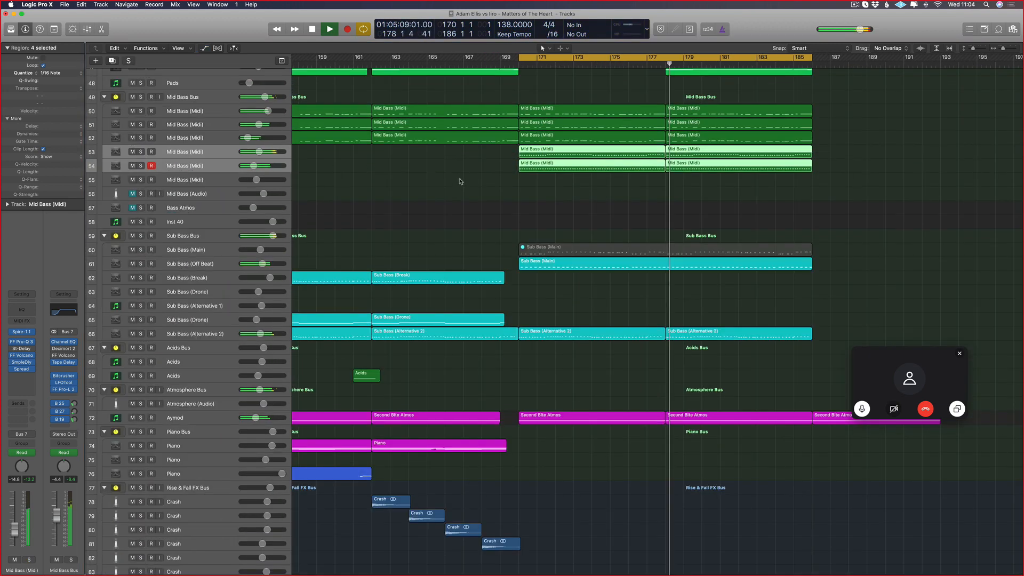
- Audition the full mix within the Marker 1 section and look over the surrounding arrangement
{"action": "scroll", "coordinate": [448, 176], "scroll_direction": "left", "scroll_amount": 2}
{"action": "scroll", "coordinate": [460, 171], "scroll_direction": "left", "scroll_amount": 5}
{"action": "scroll", "coordinate": [464, 170], "scroll_direction": "up", "scroll_amount": 4}
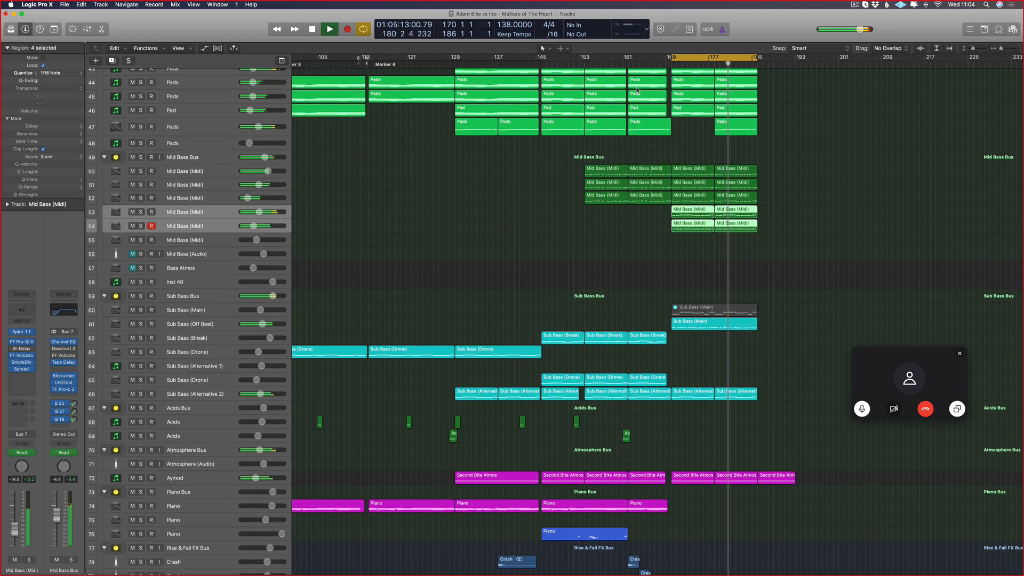
{"action": "scroll", "coordinate": [667, 107], "scroll_direction": "left", "scroll_amount": 2}
{"action": "key", "text": "space"}
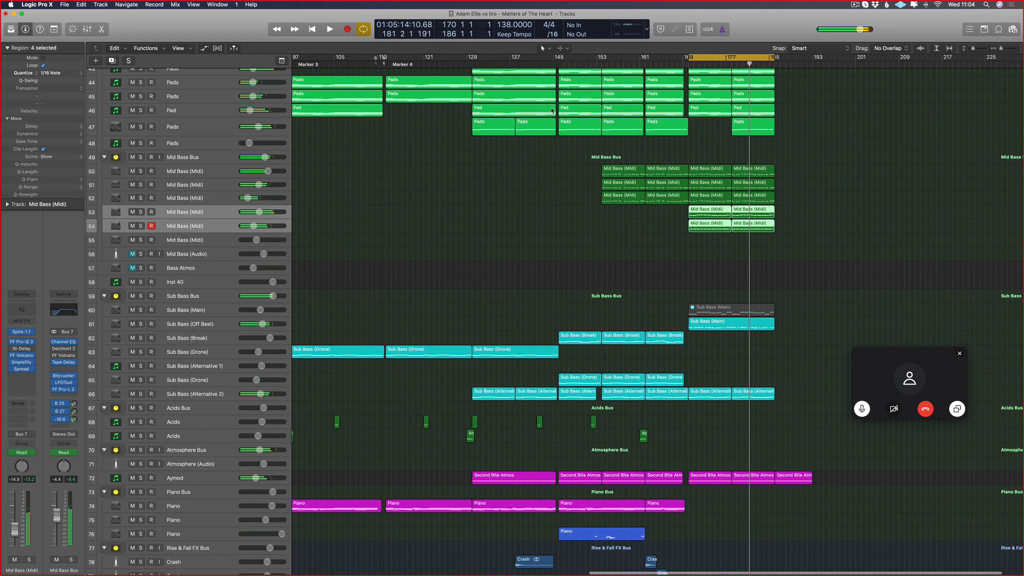
{"action": "scroll", "coordinate": [465, 132], "scroll_direction": "left", "scroll_amount": 6}
{"action": "left_click", "coordinate": [428, 72]}
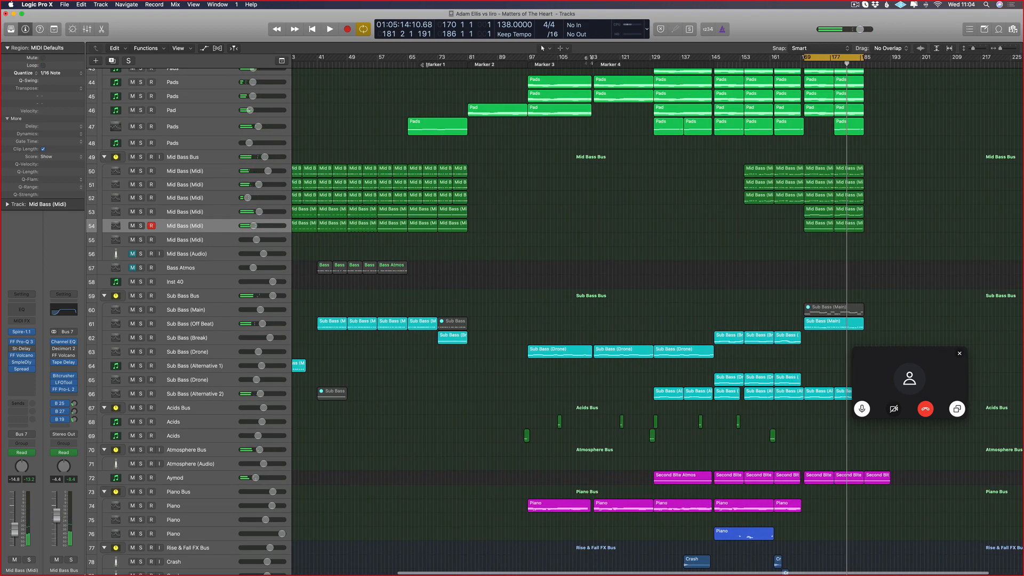
{"action": "scroll", "coordinate": [437, 146], "scroll_direction": "right", "scroll_amount": 6}
{"action": "scroll", "coordinate": [548, 205], "scroll_direction": "up", "scroll_amount": 3}
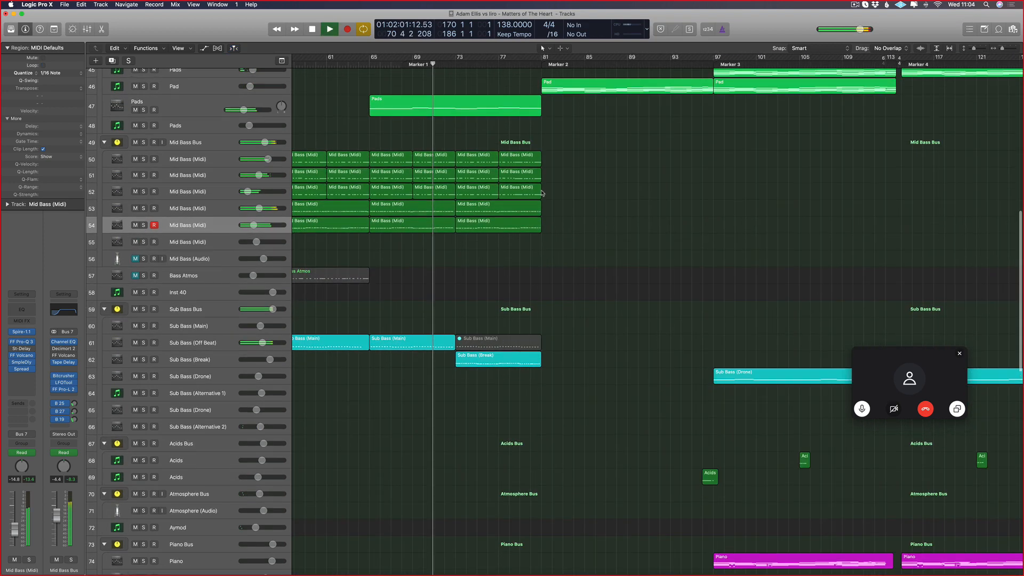
{"action": "scroll", "coordinate": [547, 205], "scroll_direction": "down", "scroll_amount": 1}
{"action": "scroll", "coordinate": [485, 210], "scroll_direction": "right", "scroll_amount": 2}
{"action": "scroll", "coordinate": [469, 241], "scroll_direction": "down", "scroll_amount": 10}
{"action": "scroll", "coordinate": [457, 233], "scroll_direction": "left", "scroll_amount": 6}
{"action": "key", "text": "space"}
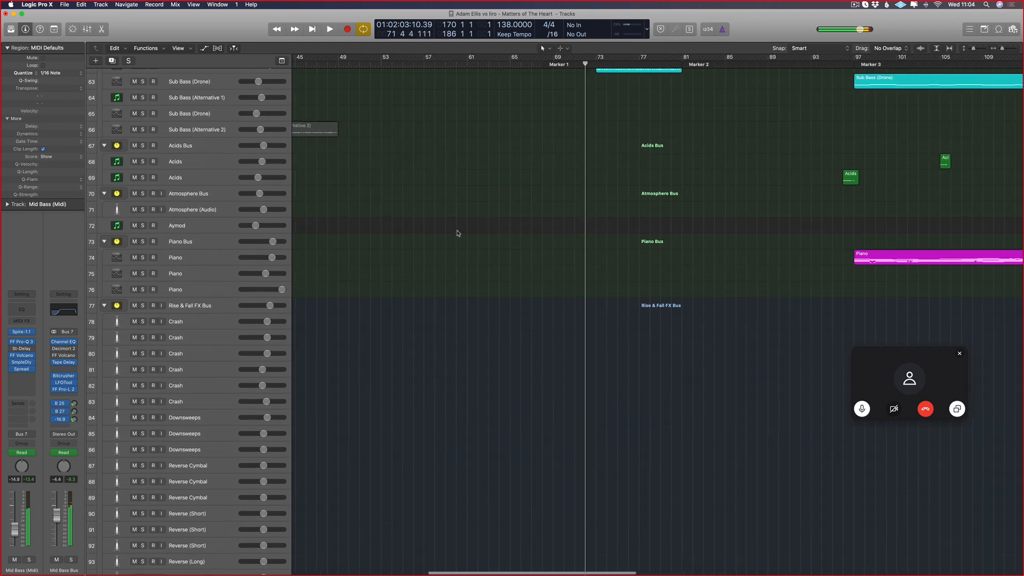
- Set the cycle range to bars 41–81 and start playback from its beginning
{"action": "scroll", "coordinate": [463, 256], "scroll_direction": "up", "scroll_amount": 14}
{"action": "scroll", "coordinate": [470, 279], "scroll_direction": "left", "scroll_amount": 15}
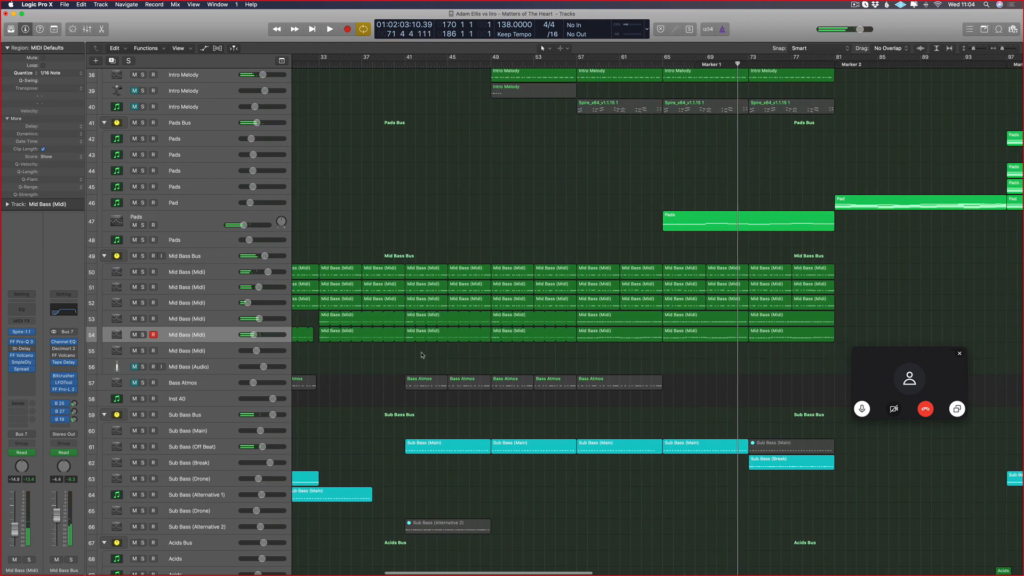
{"action": "left_click", "coordinate": [537, 377]}
{"action": "scroll", "coordinate": [662, 394], "scroll_direction": "right", "scroll_amount": 7}
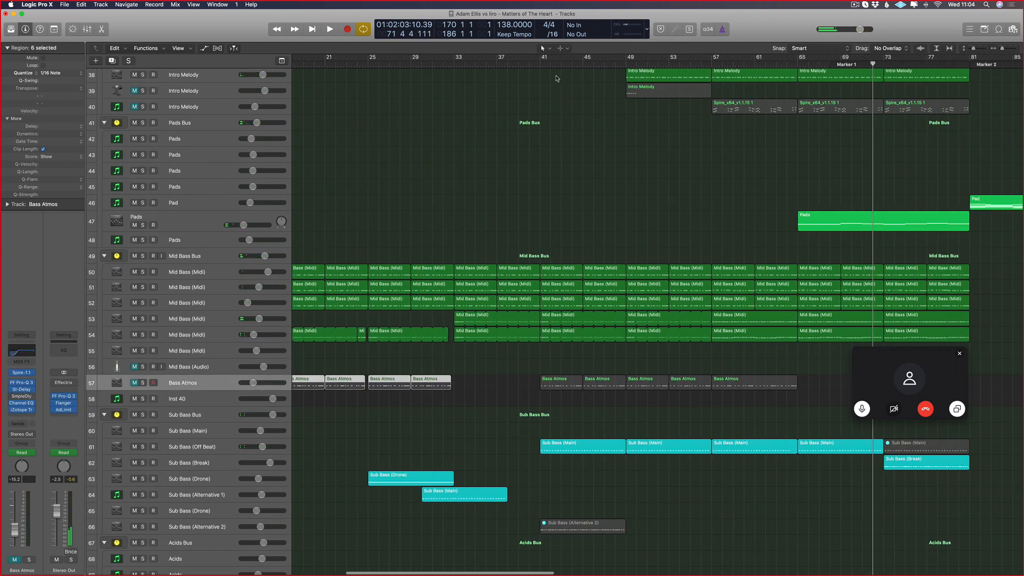
{"action": "left_click_drag", "start_coordinate": [541, 58], "coordinate": [970, 97]}
{"action": "key", "text": "space"}
- Unmute the Bass Atmos track and solo it briefly to check its sound against the mix
{"action": "left_click", "coordinate": [135, 383]}
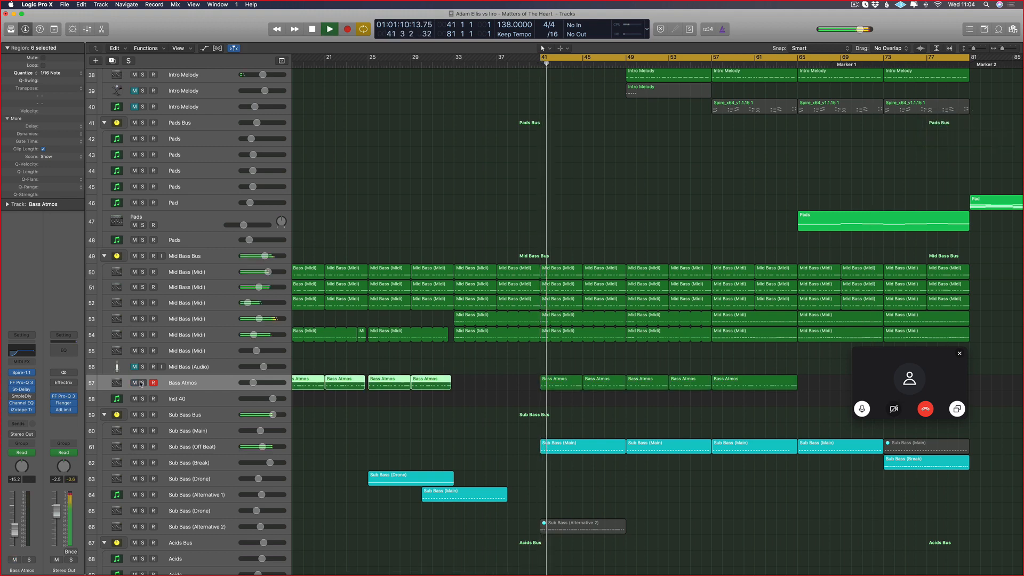
{"action": "left_click", "coordinate": [591, 385]}
{"action": "left_click", "coordinate": [144, 384]}
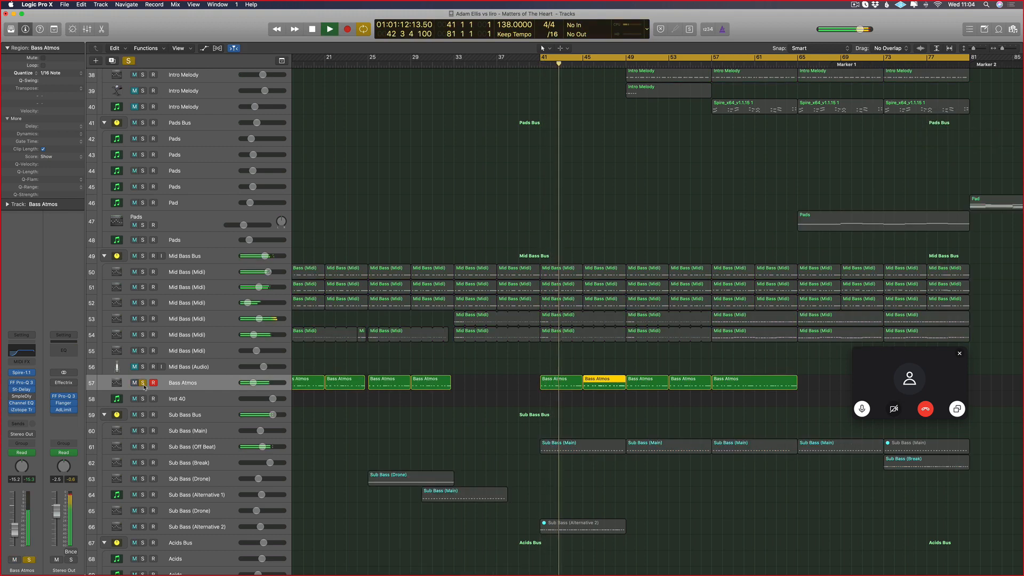
{"action": "left_click", "coordinate": [143, 384]}
{"action": "scroll", "coordinate": [464, 385], "scroll_direction": "right", "scroll_amount": 3}
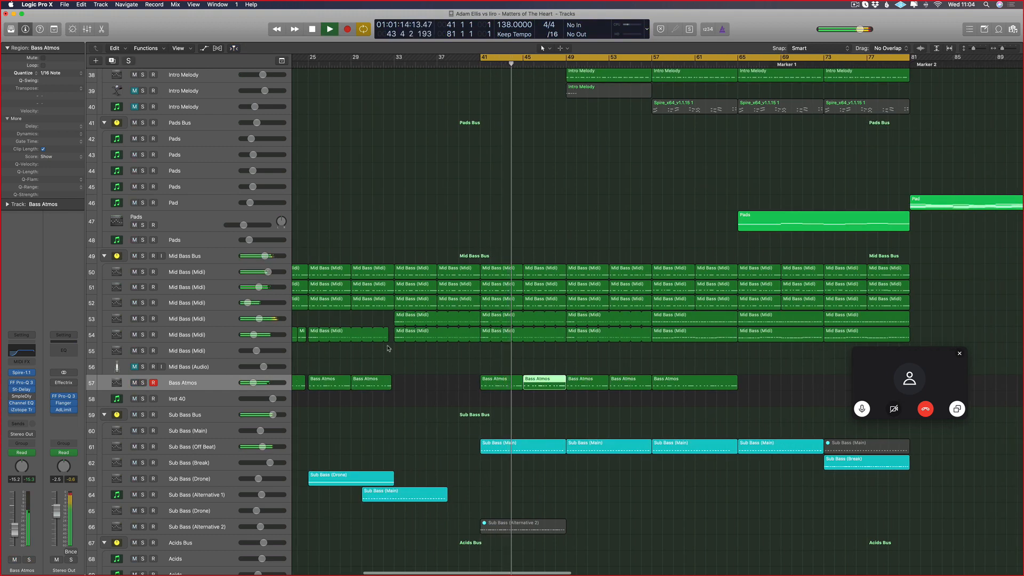
- Examine the Bass Atmos and Mid Bass regions around bars 33–49 and the kick tracks above while the cycle plays
{"action": "scroll", "coordinate": [381, 394], "scroll_direction": "down", "scroll_amount": 5}
{"action": "scroll", "coordinate": [548, 327], "scroll_direction": "right", "scroll_amount": 2}
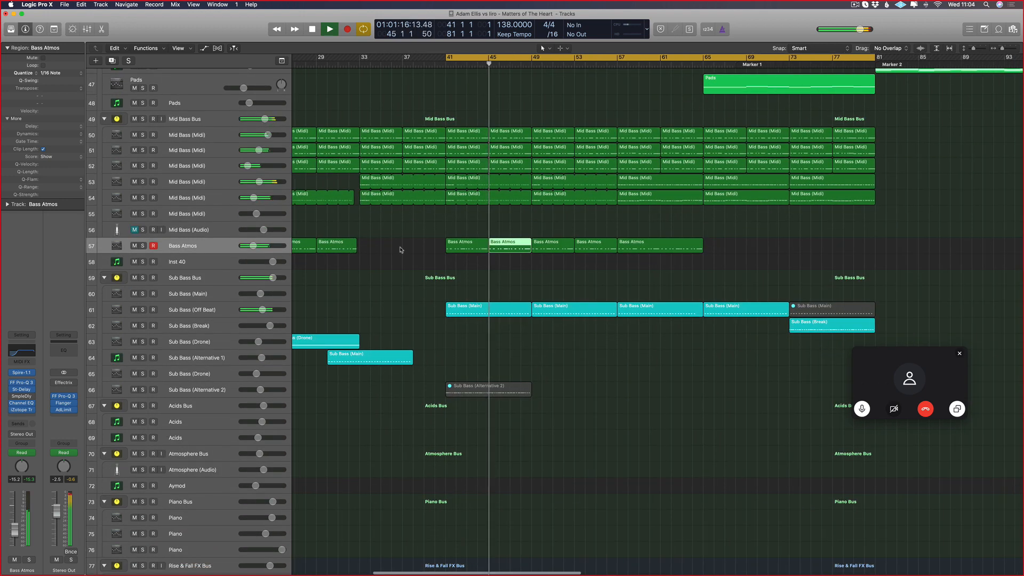
{"action": "scroll", "coordinate": [401, 250], "scroll_direction": "left", "scroll_amount": 8}
{"action": "left_click_drag", "start_coordinate": [681, 226], "coordinate": [649, 243]}
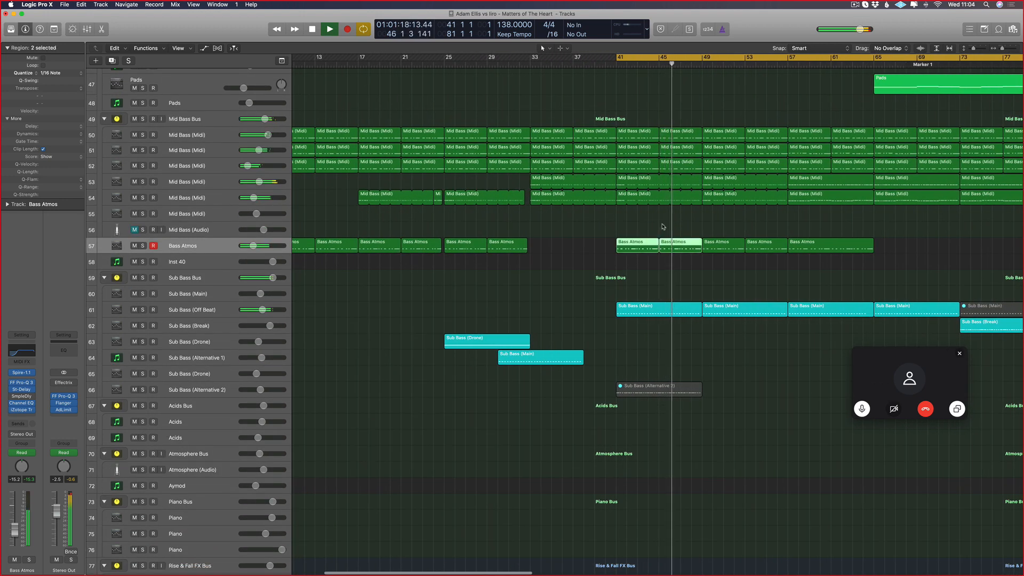
{"action": "left_click", "coordinate": [658, 213]}
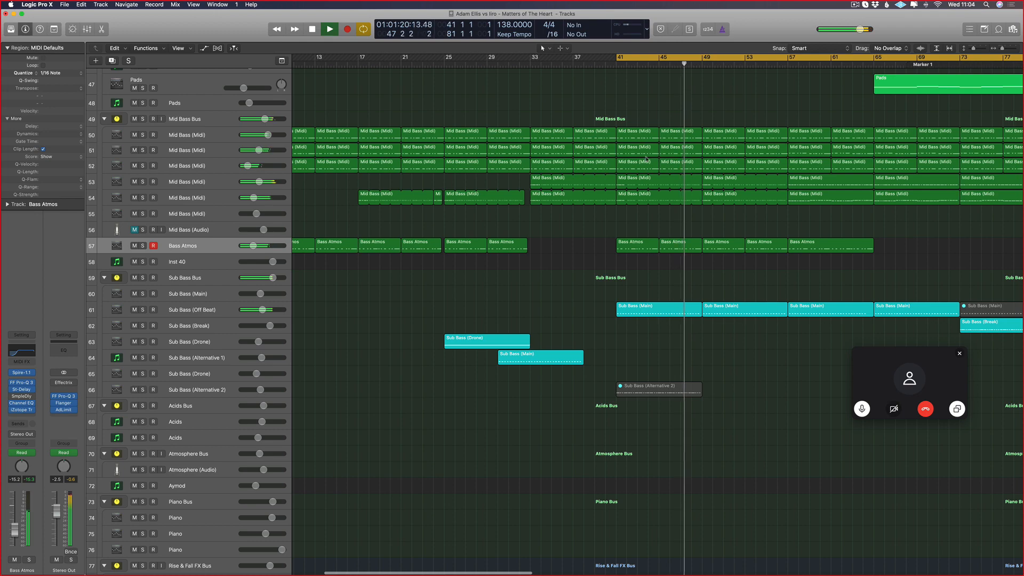
{"action": "left_click_drag", "start_coordinate": [549, 119], "coordinate": [586, 133]}
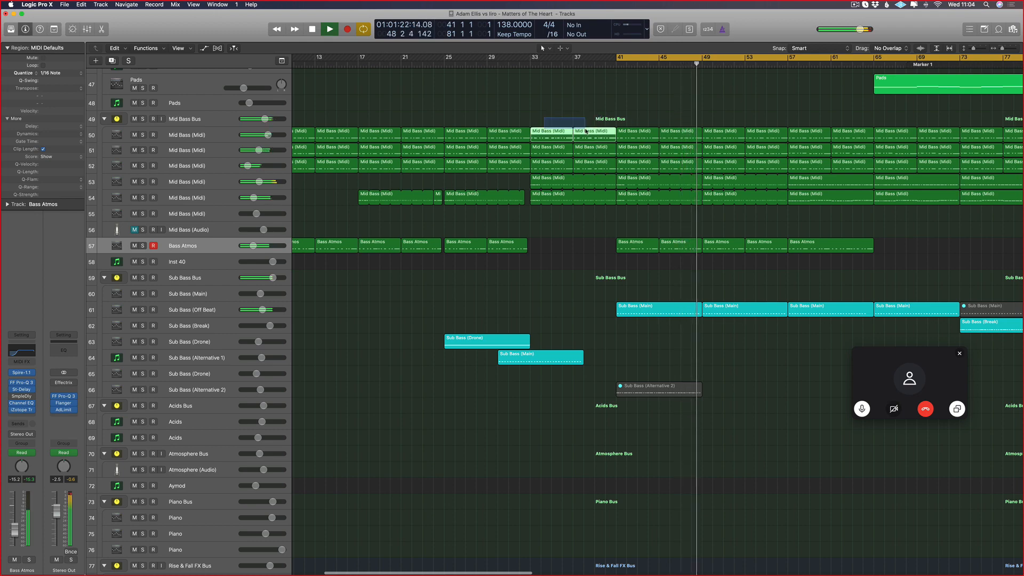
{"action": "scroll", "coordinate": [438, 165], "scroll_direction": "up", "scroll_amount": 15}
{"action": "scroll", "coordinate": [438, 165], "scroll_direction": "left", "scroll_amount": 5}
{"action": "scroll", "coordinate": [435, 166], "scroll_direction": "up", "scroll_amount": 5}
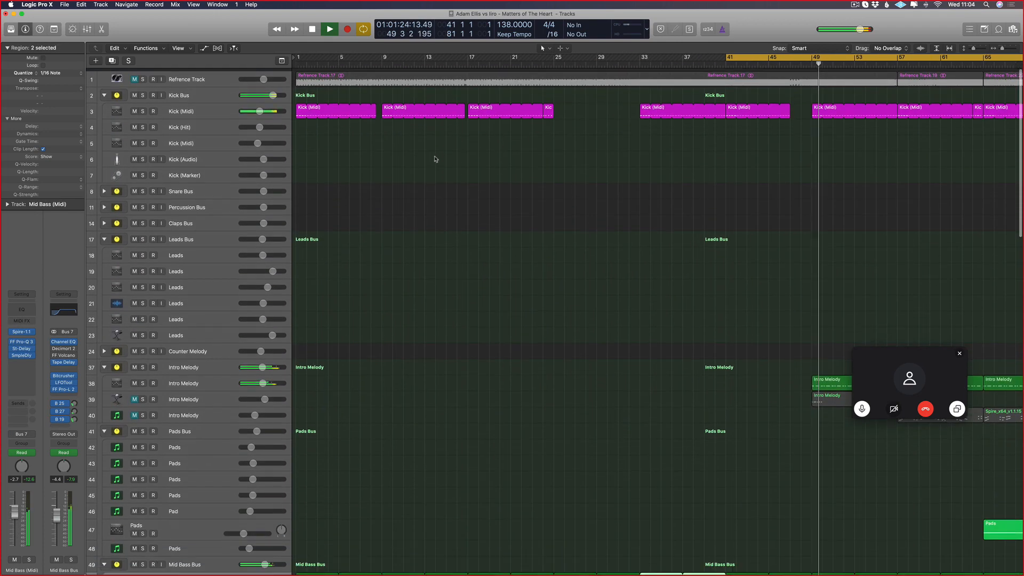
- Join the four-bar regions on the first three Mid Bass (Midi) tracks into eight-bar regions across bars 1–33 with the Glue tool
{"action": "scroll", "coordinate": [436, 161], "scroll_direction": "down", "scroll_amount": 10}
{"action": "left_click_drag", "start_coordinate": [356, 309], "coordinate": [335, 378]}
{"action": "key", "text": "t"}
{"action": "key", "text": "g"}
{"action": "left_click", "coordinate": [324, 345]}
{"action": "left_click", "coordinate": [447, 344]}
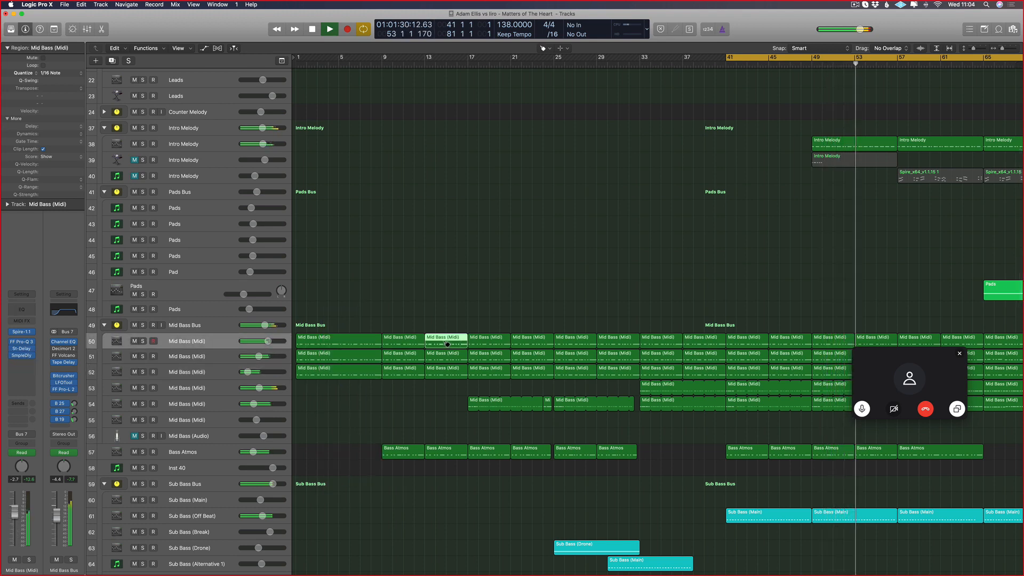
{"action": "left_click_drag", "start_coordinate": [416, 354], "coordinate": [419, 375]}
{"action": "left_click_drag", "start_coordinate": [493, 337], "coordinate": [499, 373]}
{"action": "left_click_drag", "start_coordinate": [587, 342], "coordinate": [592, 375]}
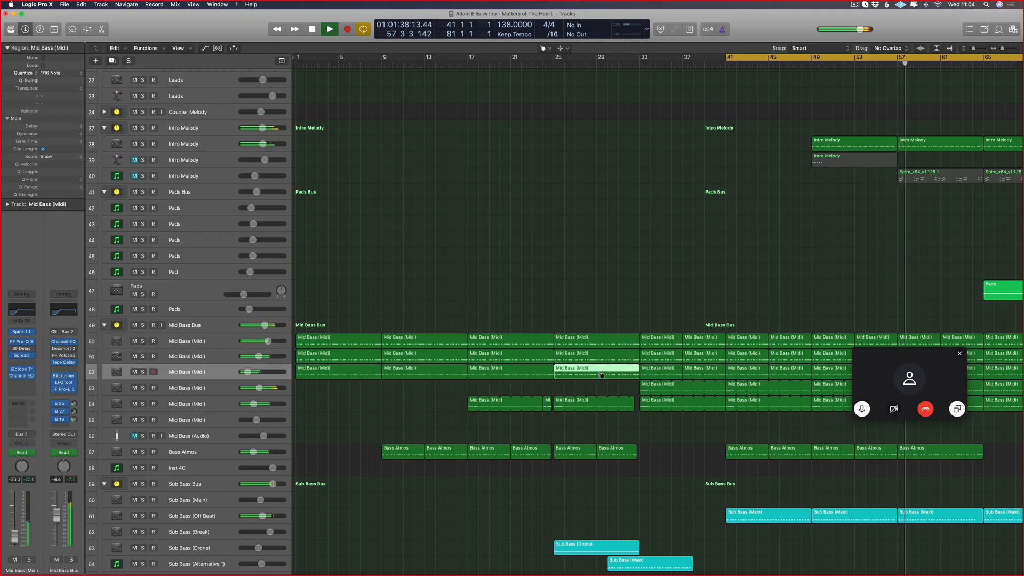
- Glue the four-bar regions on the first Mid Bass (Midi) track into eight-bar regions from bar 33 to bar 81
{"action": "scroll", "coordinate": [608, 371], "scroll_direction": "right", "scroll_amount": 3}
{"action": "left_click_drag", "start_coordinate": [618, 342], "coordinate": [657, 346]}
{"action": "scroll", "coordinate": [611, 385], "scroll_direction": "right", "scroll_amount": 3}
{"action": "scroll", "coordinate": [658, 347], "scroll_direction": "right", "scroll_amount": 5}
{"action": "scroll", "coordinate": [659, 347], "scroll_direction": "right", "scroll_amount": 4}
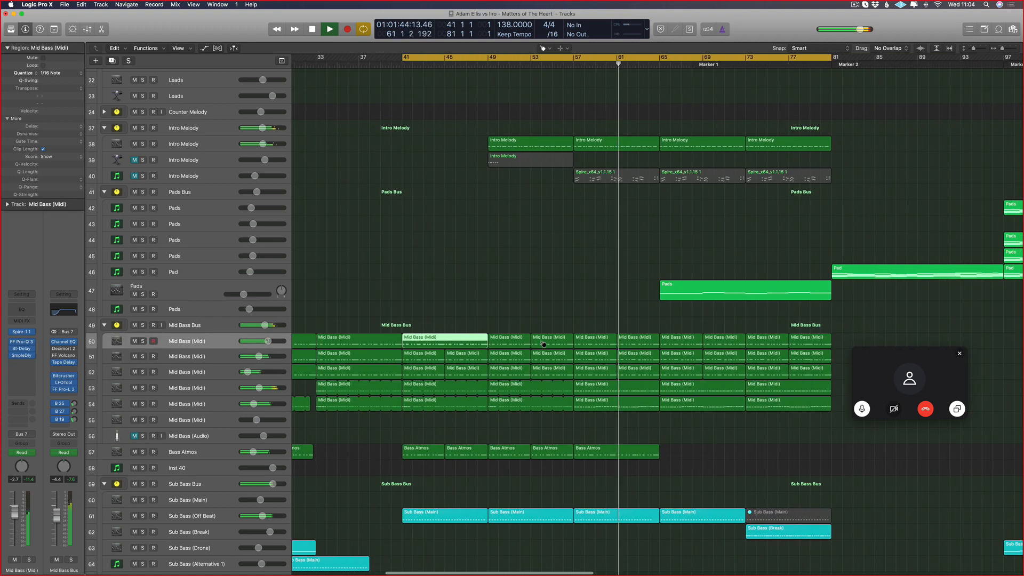
{"action": "left_click_drag", "start_coordinate": [511, 344], "coordinate": [636, 347]}
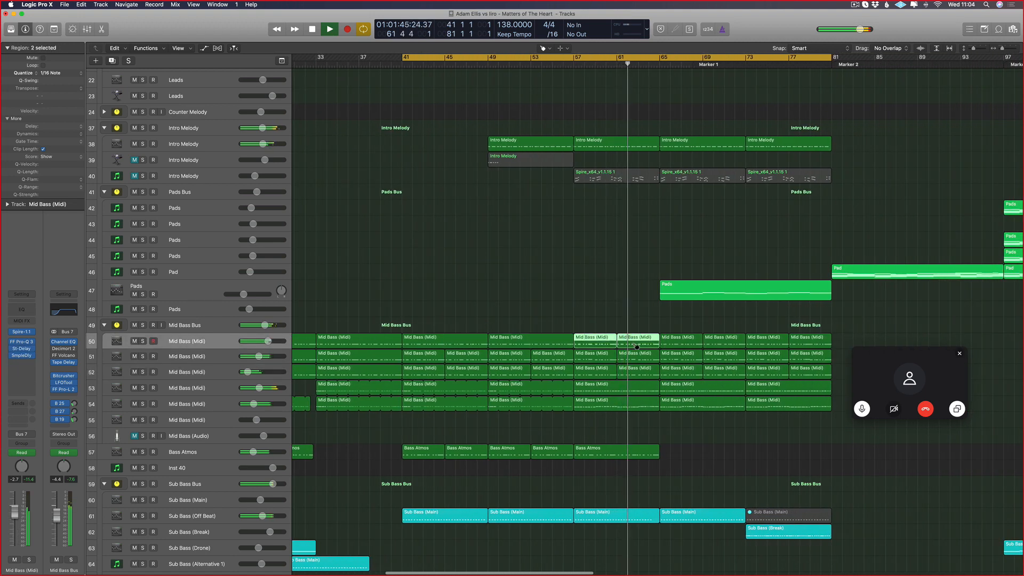
{"action": "left_click", "coordinate": [678, 334]}
{"action": "left_click_drag", "start_coordinate": [765, 331], "coordinate": [803, 344]}
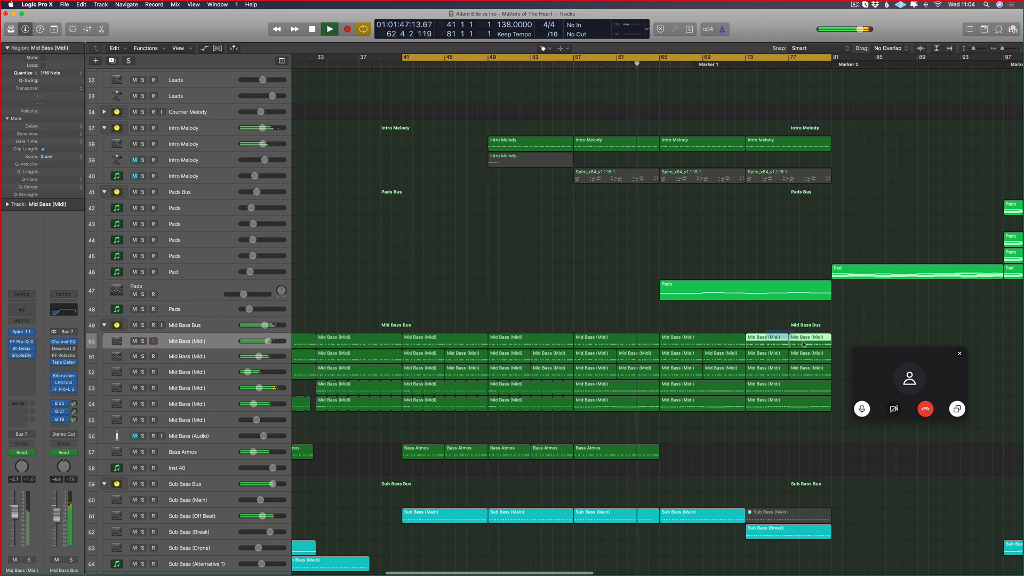
- Glue the second Mid Bass (Midi) track's four-bar regions into eight-bar regions across bars 41–81
{"action": "left_click", "coordinate": [437, 356]}
{"action": "left_click_drag", "start_coordinate": [524, 360], "coordinate": [540, 359]}
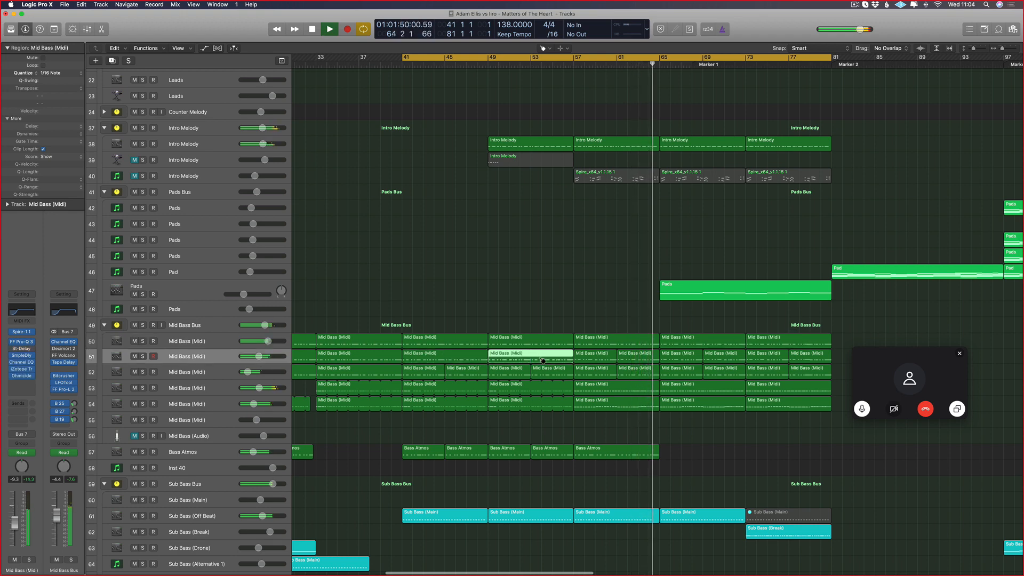
{"action": "left_click", "coordinate": [615, 356]}
{"action": "left_click_drag", "start_coordinate": [706, 356], "coordinate": [695, 358]}
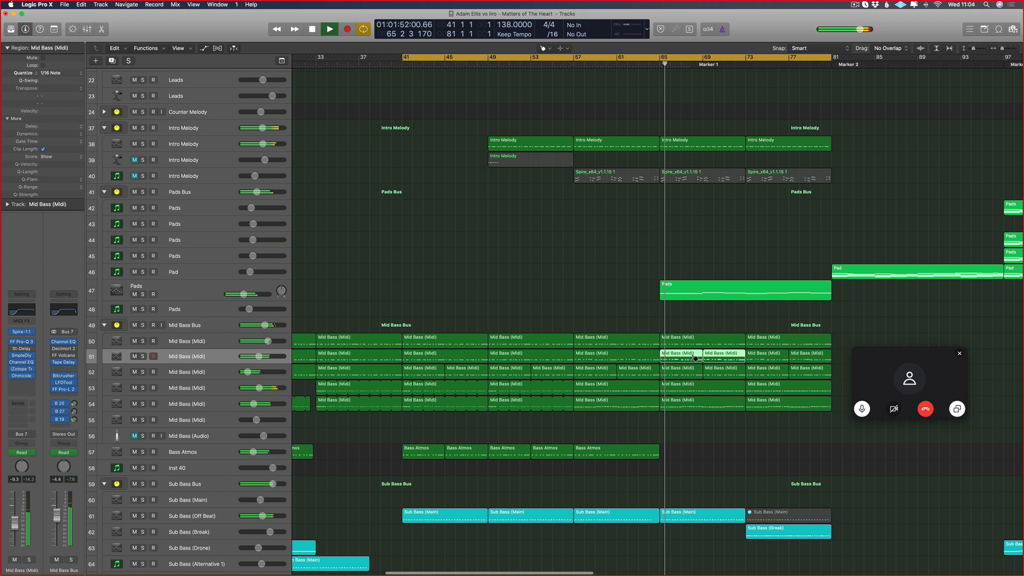
{"action": "left_click", "coordinate": [749, 361]}
- Glue the third Mid Bass (Midi) track's four-bar regions into eight-bar regions across bars 41–81
{"action": "left_click_drag", "start_coordinate": [836, 371], "coordinate": [590, 372]}
{"action": "left_click", "coordinate": [515, 372]}
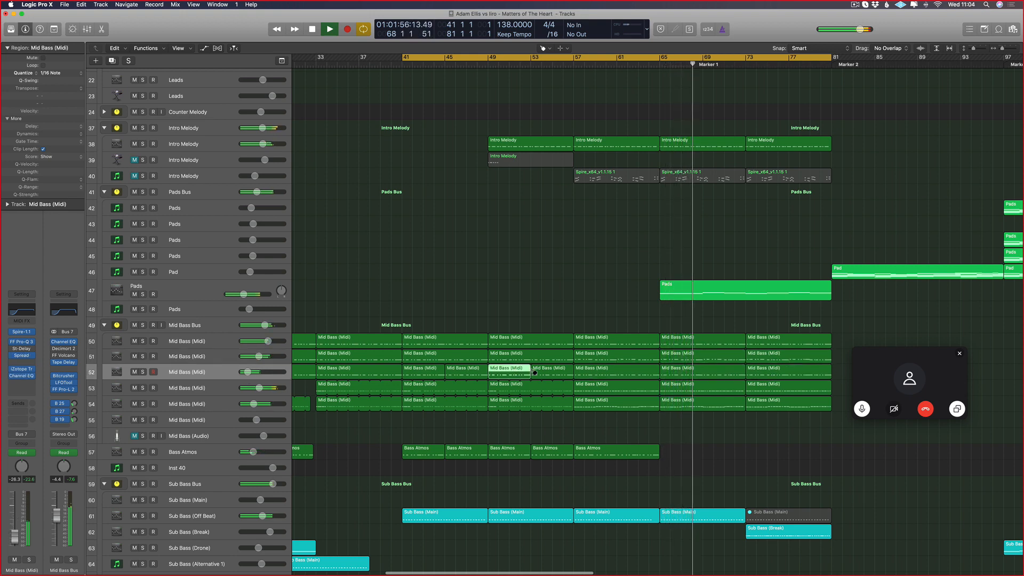
{"action": "left_click_drag", "start_coordinate": [466, 374], "coordinate": [422, 375]}
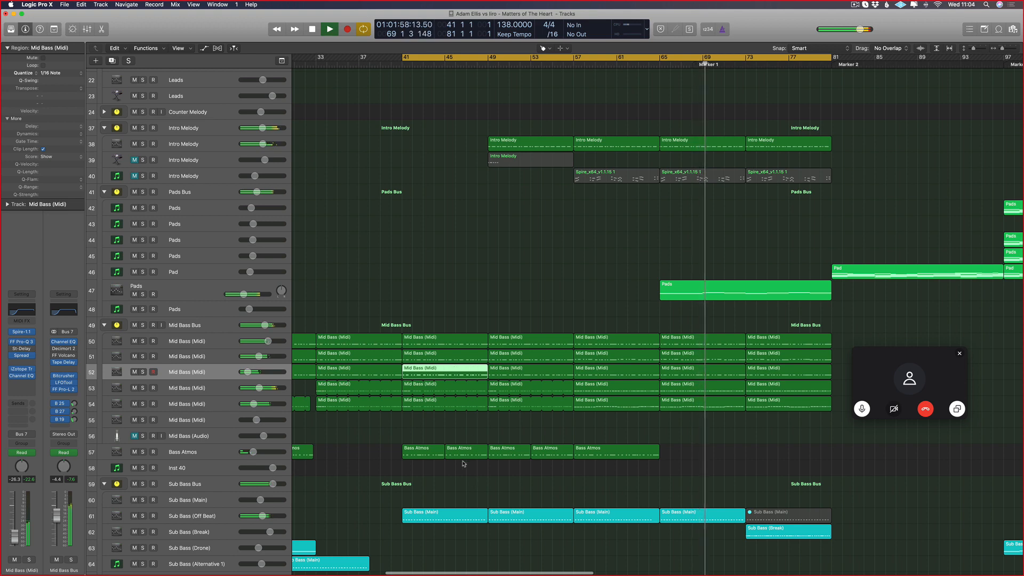
- Glue the Bass Atmos regions in bars 41–57 into two eight-bar regions and return to the Pointer tool
{"action": "left_click_drag", "start_coordinate": [456, 429], "coordinate": [419, 452]}
{"action": "key", "text": "t"}
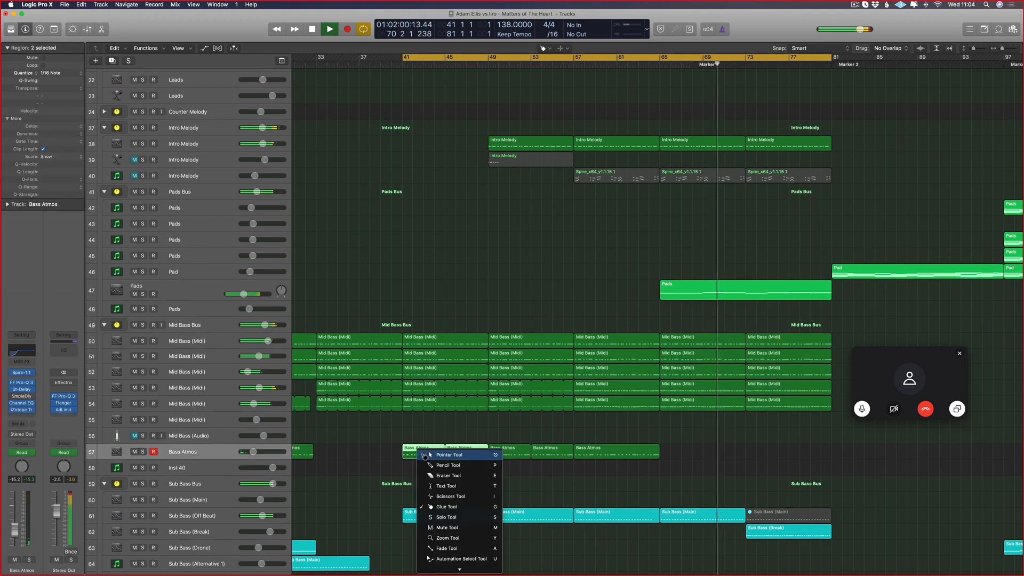
{"action": "key", "text": "g"}
{"action": "left_click", "coordinate": [426, 457]}
{"action": "left_click", "coordinate": [546, 452]}
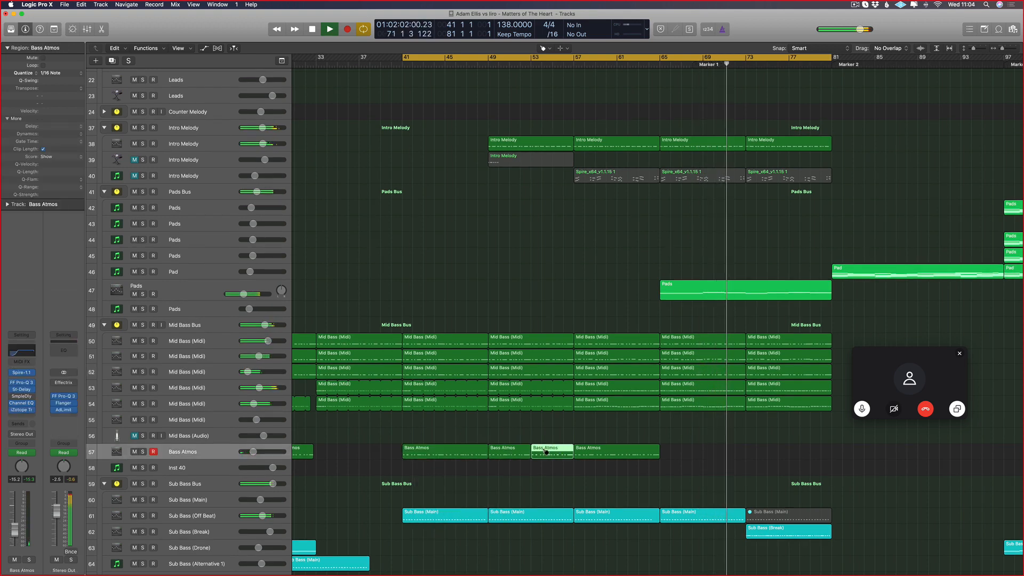
{"action": "left_click", "coordinate": [518, 455]}
{"action": "key", "text": "t"}
{"action": "key", "text": "t"}
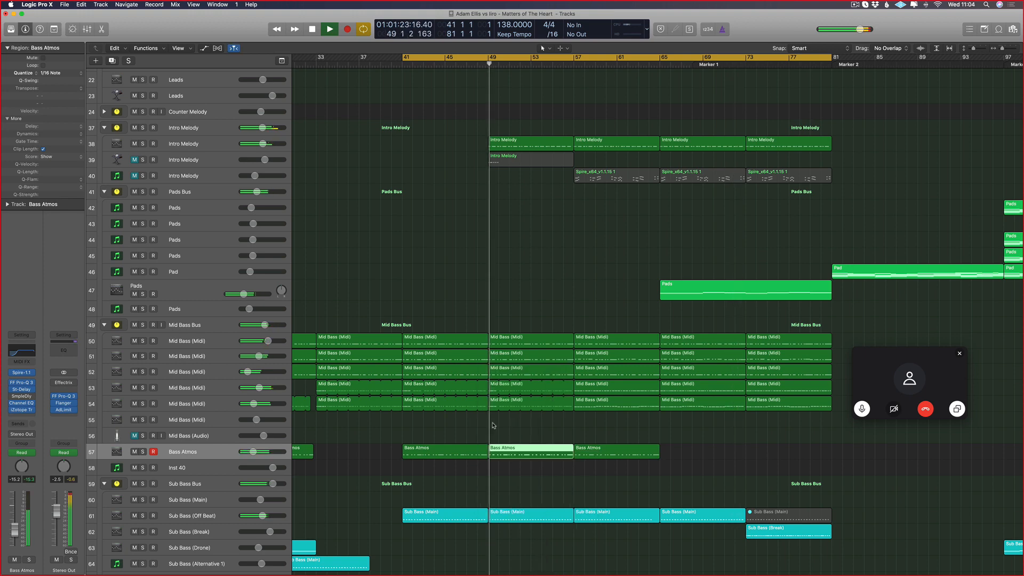
- Compare the Bass Atmos and Sub Bass (Main) notes at bar 57 in the Piano Roll, and repeat the Bass Atmos region at bar 65
{"action": "double_click", "coordinate": [609, 454]}
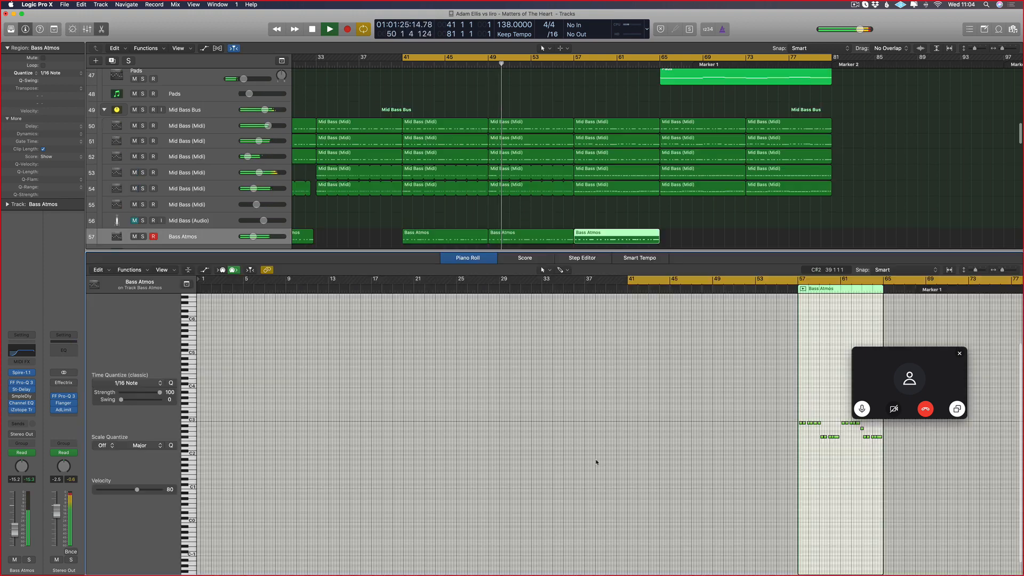
{"action": "scroll", "coordinate": [700, 480], "scroll_direction": "up", "scroll_amount": 10}
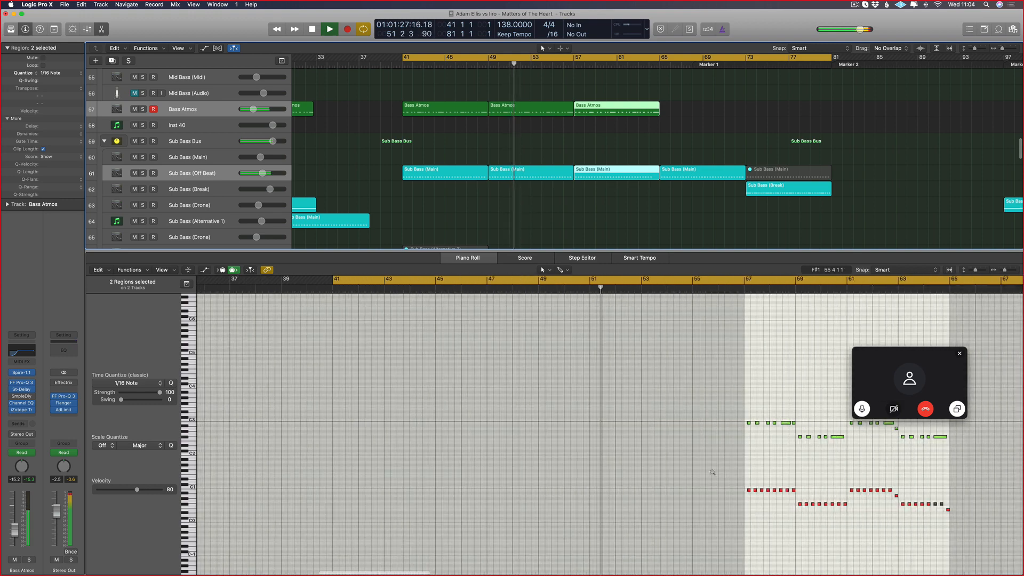
{"action": "scroll", "coordinate": [604, 465], "scroll_direction": "up", "scroll_amount": 5}
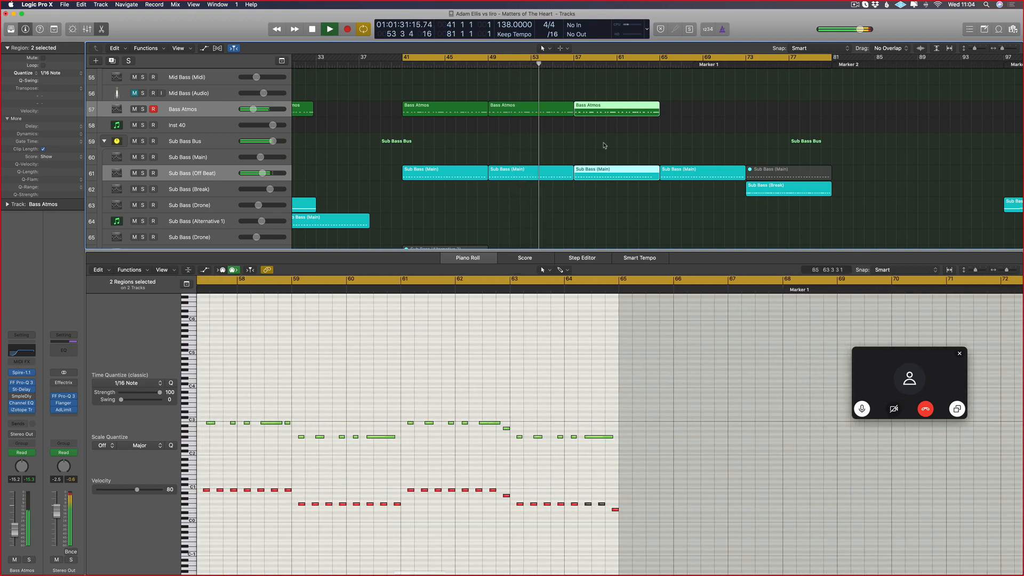
{"action": "left_click_drag", "start_coordinate": [664, 98], "coordinate": [628, 128]}
{"action": "key", "text": "super+r"}
{"action": "left_click", "coordinate": [539, 186]}
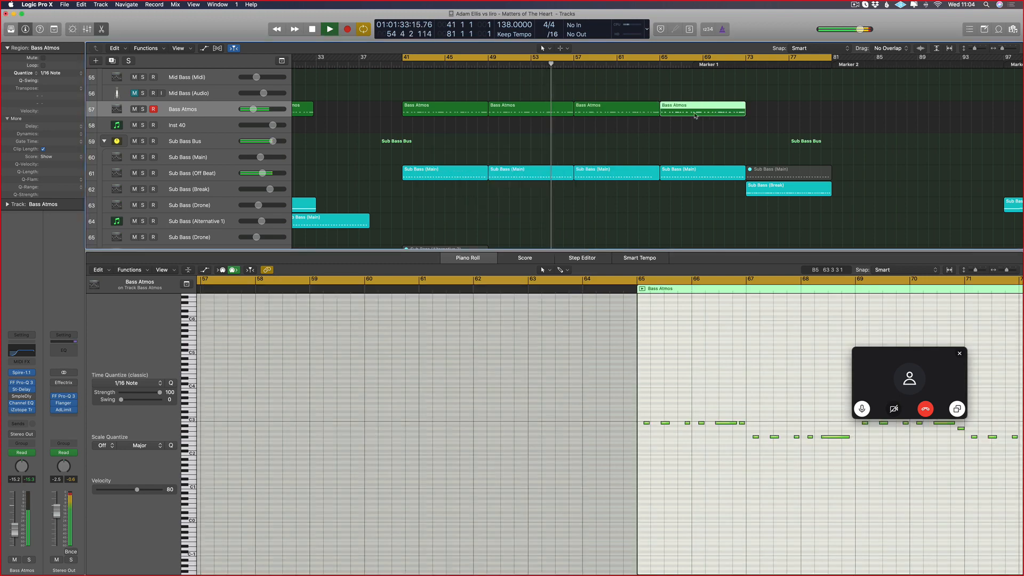
- Compare the Bass Atmos and Sub Bass (Main) notes at bar 65, and repeat the Bass Atmos region at bar 73
{"action": "left_click", "coordinate": [698, 173], "text": "shift"}
{"action": "scroll", "coordinate": [613, 448], "scroll_direction": "left", "scroll_amount": 5}
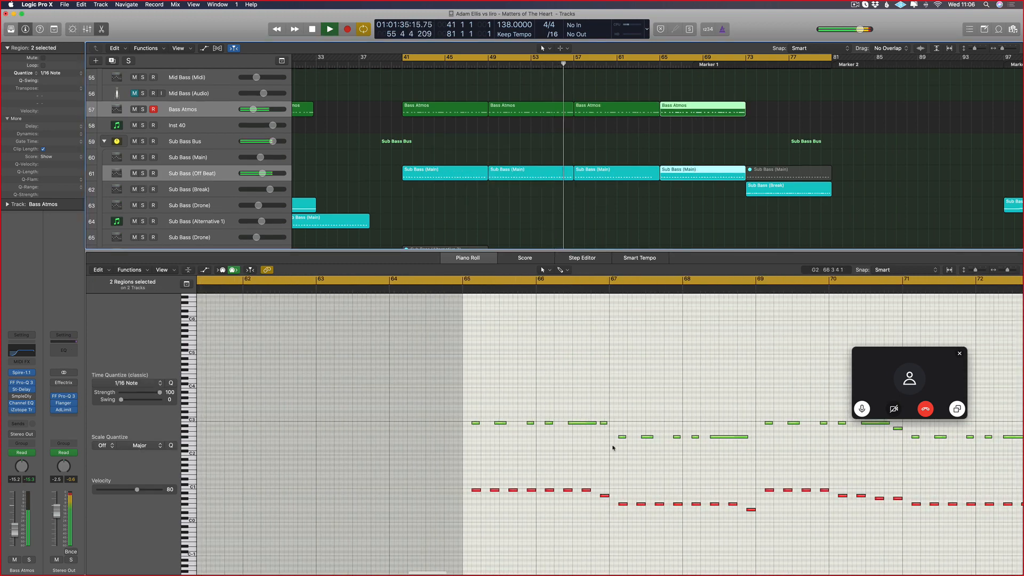
{"action": "left_click", "coordinate": [613, 448]}
{"action": "scroll", "coordinate": [668, 451], "scroll_direction": "right", "scroll_amount": 8}
{"action": "scroll", "coordinate": [681, 112], "scroll_direction": "down", "scroll_amount": 5}
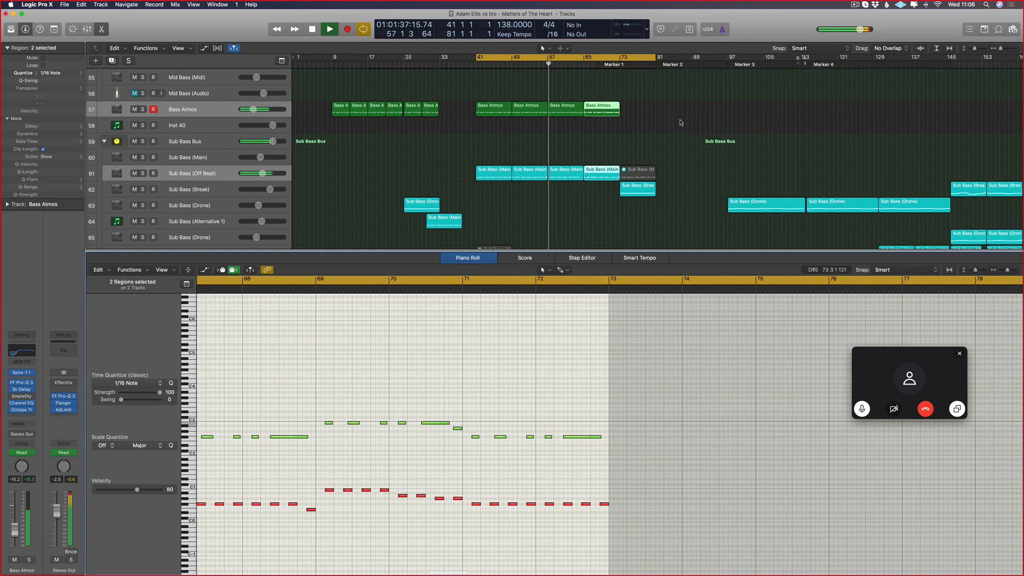
{"action": "left_click", "coordinate": [603, 110]}
{"action": "key", "text": "super+r"}
{"action": "left_click", "coordinate": [535, 184]}
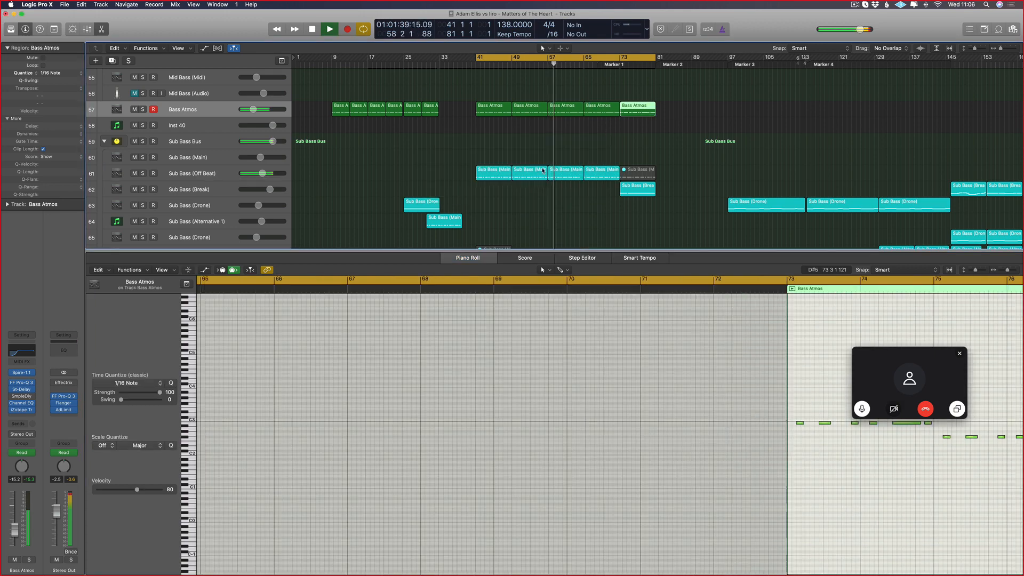
- Glue the six early Bass Atmos regions in bars 9–33 into three eight-bar regions, and switch back to the Pointer tool
{"action": "key", "text": "super+Left"}
{"action": "scroll", "coordinate": [629, 115], "scroll_direction": "right", "scroll_amount": 1}
{"action": "left_click_drag", "start_coordinate": [600, 109], "coordinate": [392, 118]}
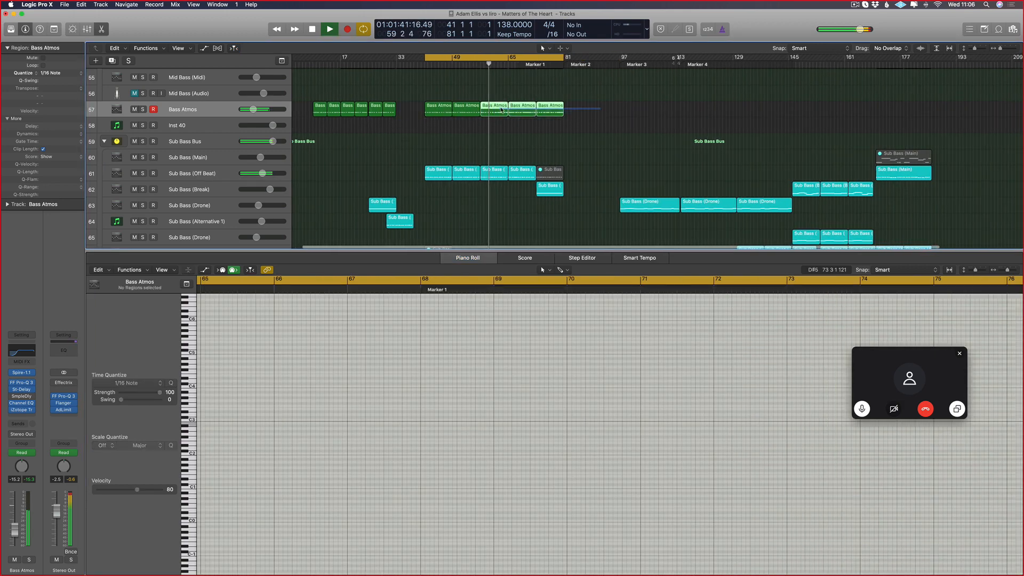
{"action": "left_click_drag", "start_coordinate": [501, 109], "coordinate": [463, 110]}
{"action": "left_click_drag", "start_coordinate": [337, 97], "coordinate": [396, 116]}
{"action": "scroll", "coordinate": [325, 108], "scroll_direction": "up", "scroll_amount": 1}
{"action": "key", "text": "t"}
{"action": "left_click", "coordinate": [325, 106]}
{"action": "left_click", "coordinate": [365, 116]}
{"action": "left_click", "coordinate": [396, 117]}
{"action": "key", "text": "t"}
{"action": "left_click", "coordinate": [551, 136]}
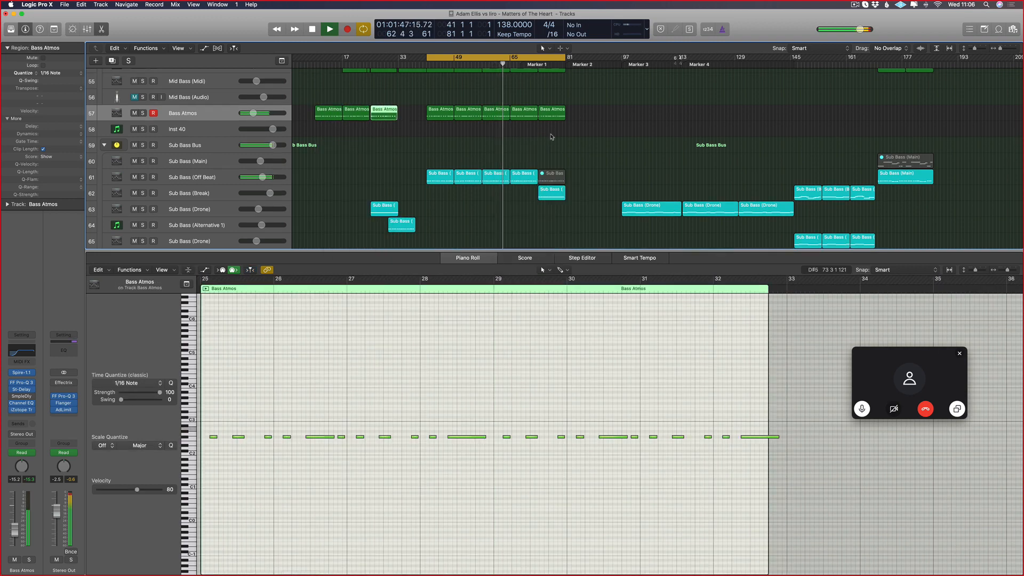
- Copy the Bass Atmos region from bar 73 to the start of the third Sub Bass (Drone) region and start playback shortly before it
{"action": "left_click_drag", "start_coordinate": [552, 114], "coordinate": [751, 116]}
{"action": "left_click", "coordinate": [526, 185]}
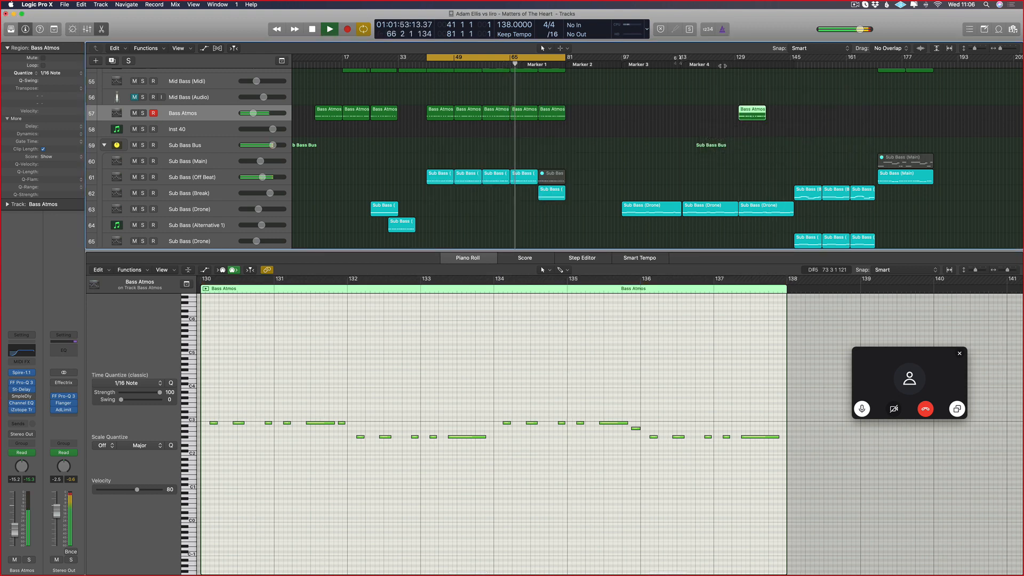
{"action": "left_click", "coordinate": [721, 66]}
{"action": "scroll", "coordinate": [748, 146], "scroll_direction": "up", "scroll_amount": 5}
{"action": "key", "text": "t"}
{"action": "key", "text": "t"}
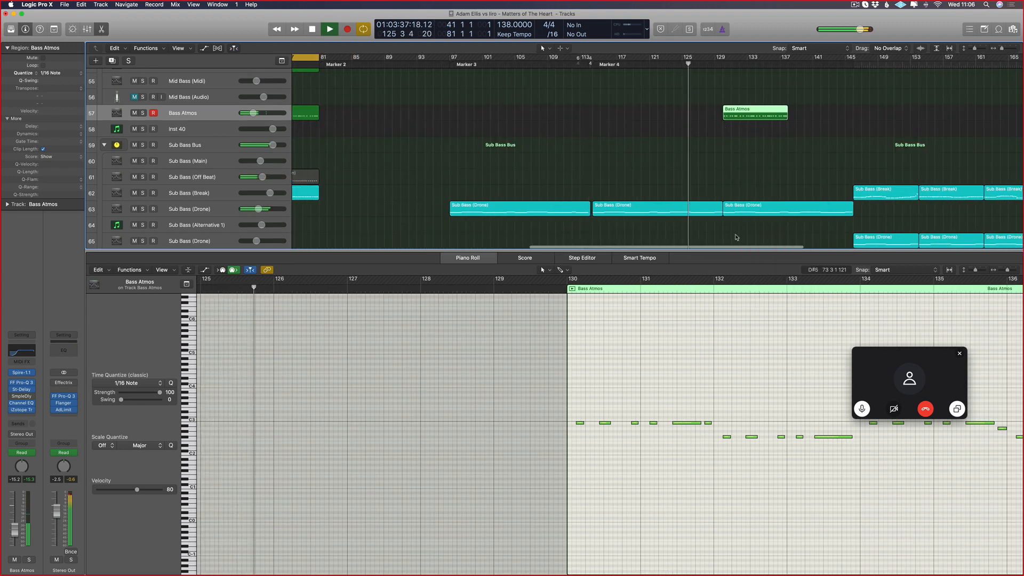
- Show the Sub Bass (Drone) notes alongside the copied Bass Atmos region and raise its first four notes by three semitones
{"action": "left_click", "coordinate": [749, 209], "text": "shift"}
{"action": "left_click_drag", "start_coordinate": [662, 414], "coordinate": [565, 433]}
{"action": "key", "text": "alt+shift+Down"}
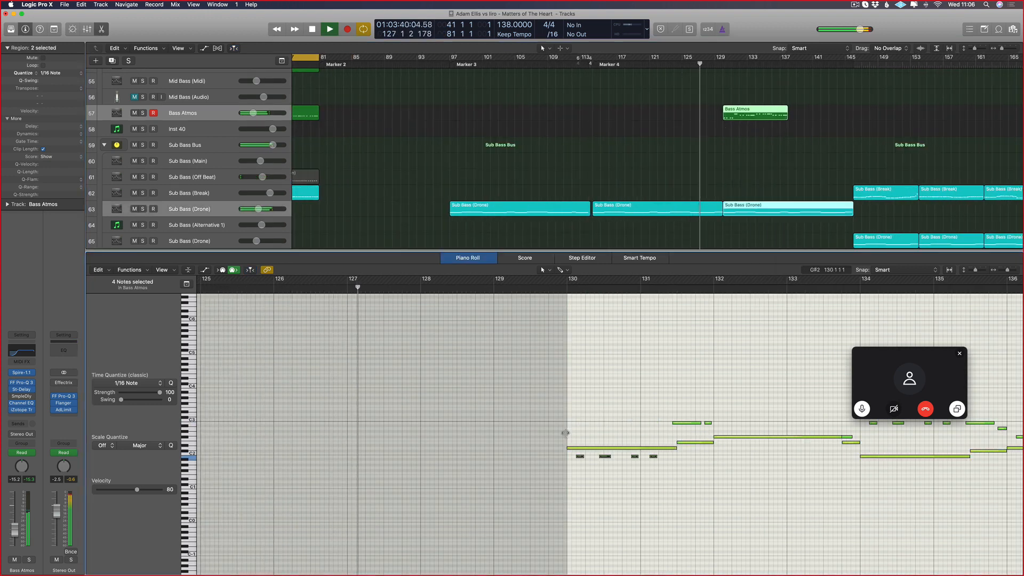
{"action": "key", "text": "alt+Up"}
{"action": "key", "text": "alt+Up"}
{"action": "key", "text": "alt+Up"}
{"action": "key", "text": "alt+shift+Up"}
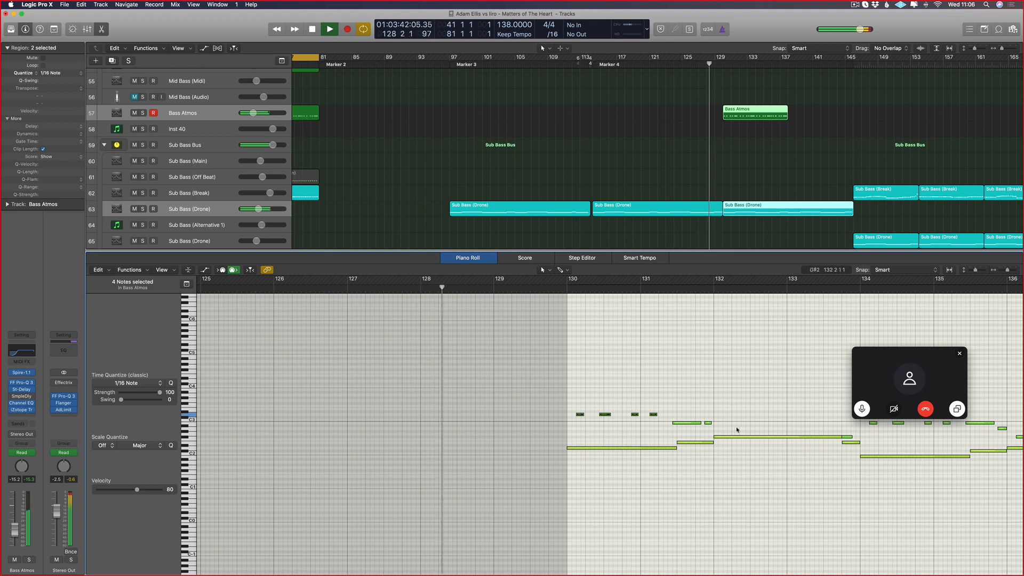
- Raise the two Bass Atmos notes at the end of bar 131 by five semitones
{"action": "left_click_drag", "start_coordinate": [717, 415], "coordinate": [689, 424]}
{"action": "key", "text": "alt+shift+Down"}
{"action": "key", "text": "alt+Up"}
{"action": "key", "text": "alt+Up"}
{"action": "key", "text": "alt+Up"}
{"action": "key", "text": "alt+Up"}
{"action": "key", "text": "alt+Up"}
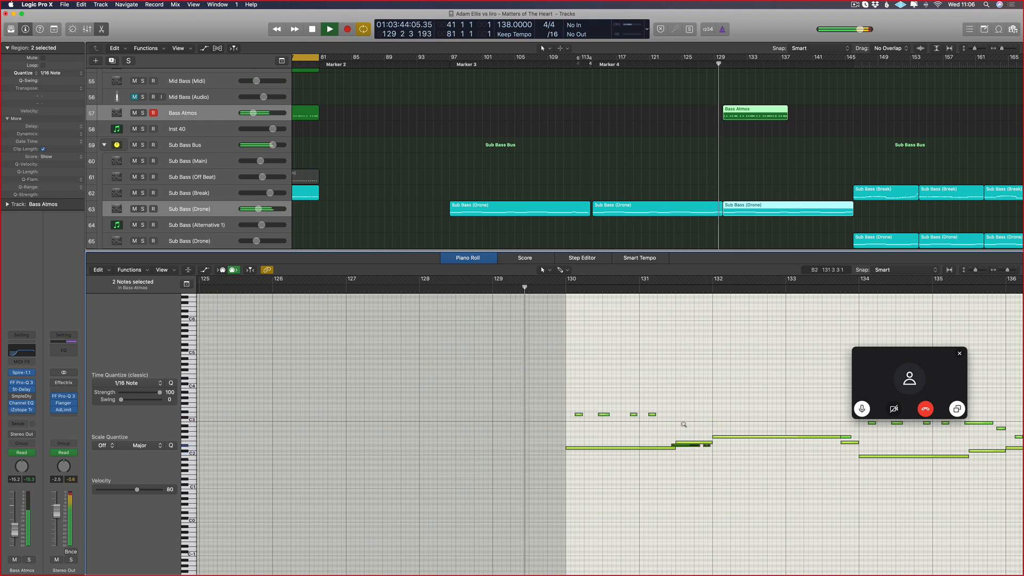
{"action": "key", "text": "alt+shift+Up"}
- Raise the long Bass Atmos note in the second half of bar 135 by two semitones
{"action": "scroll", "coordinate": [753, 353], "scroll_direction": "right", "scroll_amount": 10}
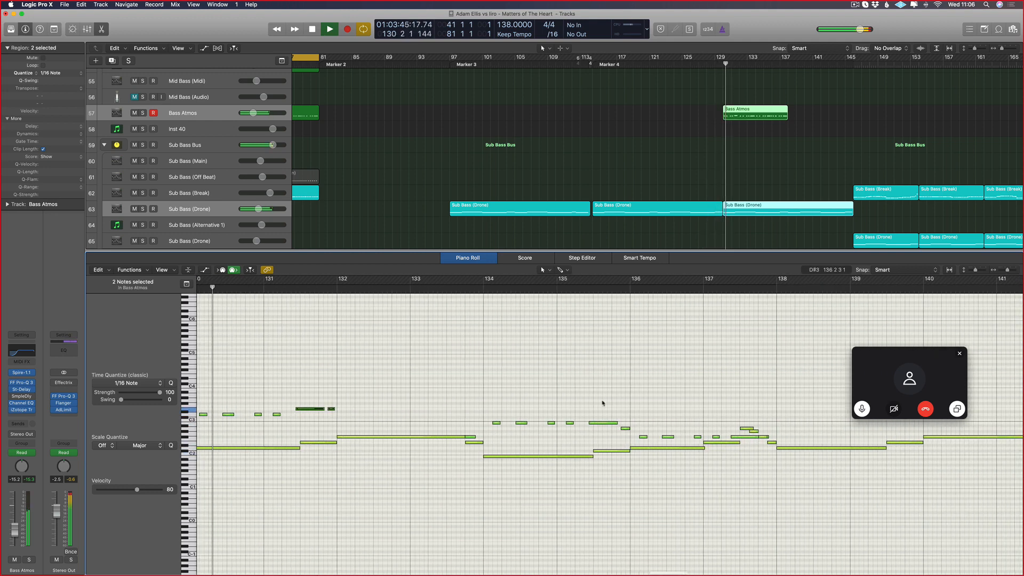
{"action": "left_click", "coordinate": [439, 436]}
{"action": "left_click_drag", "start_coordinate": [475, 412], "coordinate": [567, 429]}
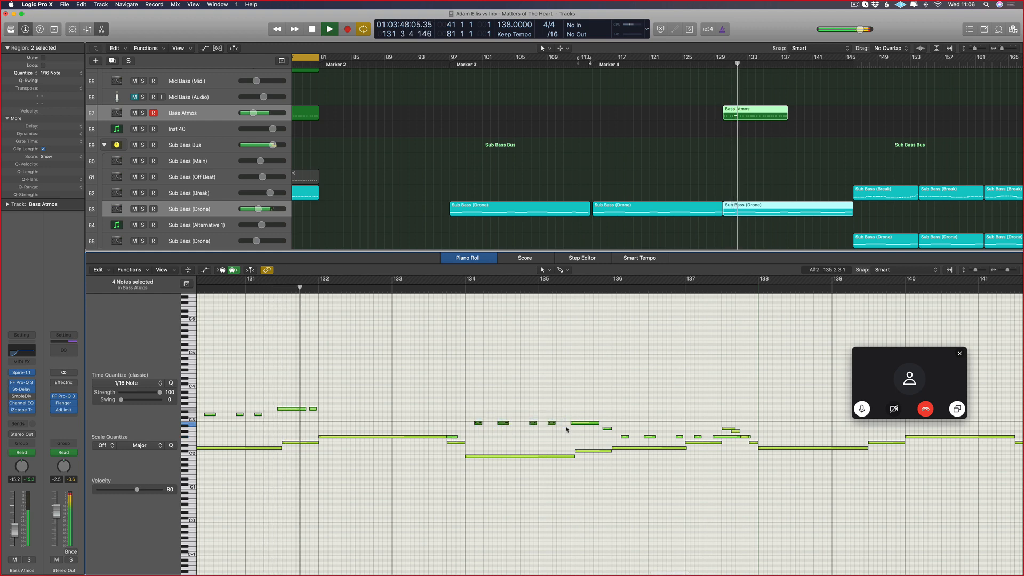
{"action": "left_click", "coordinate": [582, 423]}
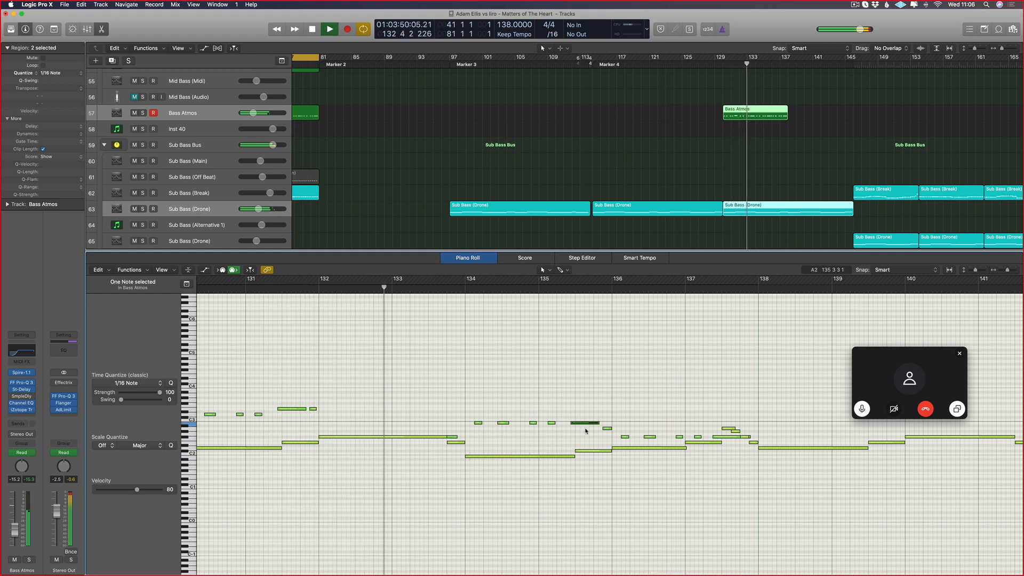
{"action": "key", "text": "alt+shift+Down"}
{"action": "key", "text": "alt+Up"}
{"action": "key", "text": "alt+shift+Up"}
{"action": "key", "text": "alt+shift+Up"}
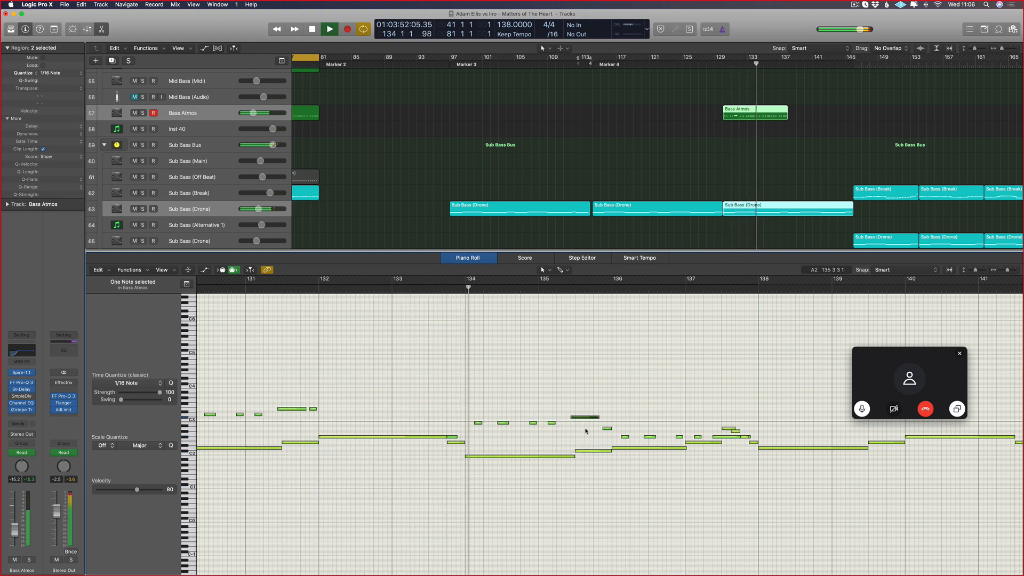
- Raise the short Bass Atmos note at the end of bar 135 by four semitones
{"action": "scroll", "coordinate": [604, 428], "scroll_direction": "right", "scroll_amount": 1}
{"action": "left_click", "coordinate": [606, 428]}
{"action": "key", "text": "alt+Up"}
{"action": "key", "text": "alt+Up"}
{"action": "key", "text": "alt+Up"}
{"action": "key", "text": "alt+Up"}
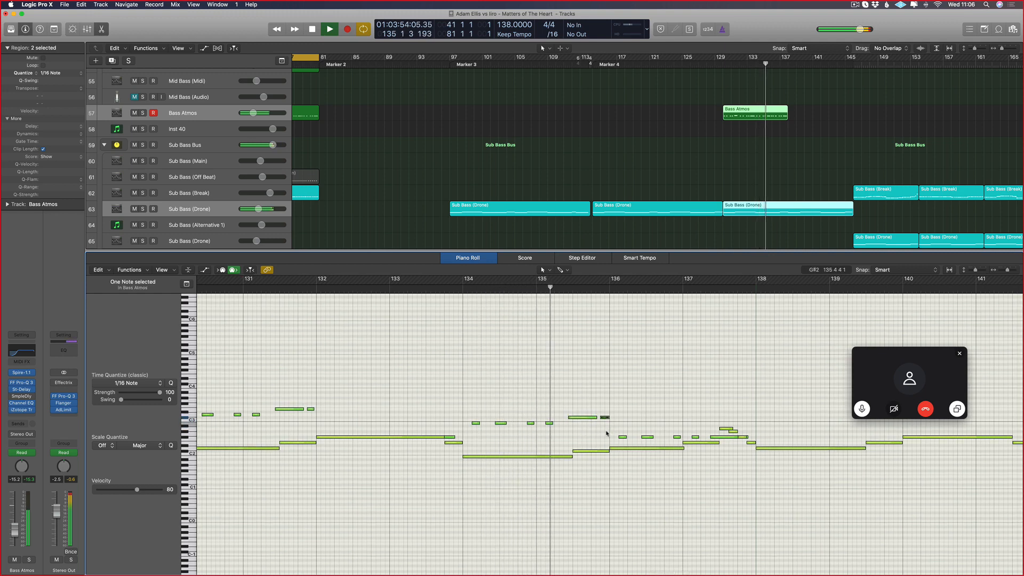
- Lower the Bass Atmos notes from bar 136 to the start of bar 137 by four semitones
{"action": "left_click_drag", "start_coordinate": [610, 428], "coordinate": [685, 439]}
{"action": "key", "text": "alt+Down"}
{"action": "key", "text": "alt+Down"}
{"action": "key", "text": "alt+Down"}
{"action": "key", "text": "alt+Down"}
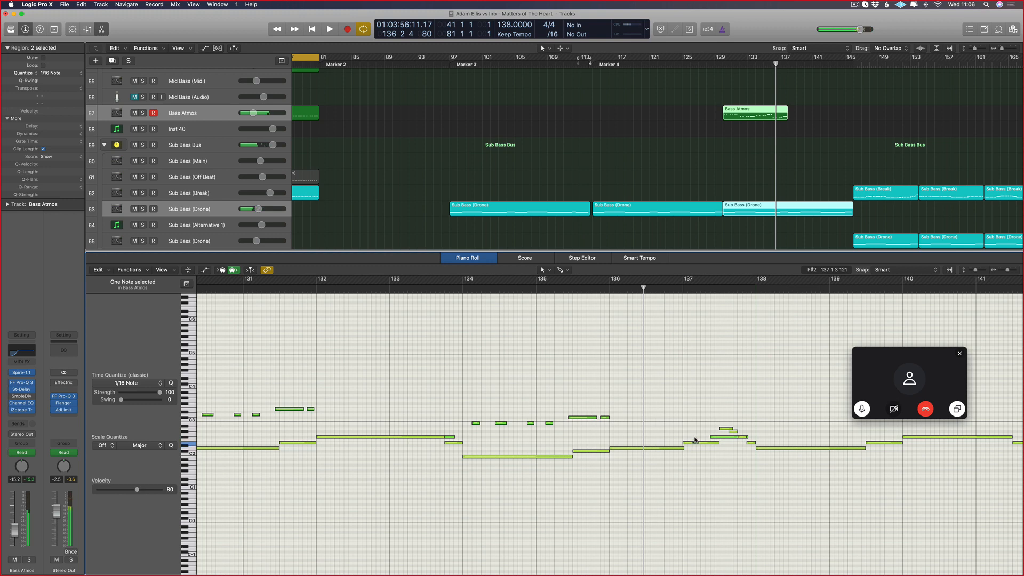
- Lower the long Bass Atmos note in bar 137 to E2 and shorten it to end with the drone note at the same pitch
{"action": "scroll", "coordinate": [712, 441], "scroll_direction": "up", "scroll_amount": 3}
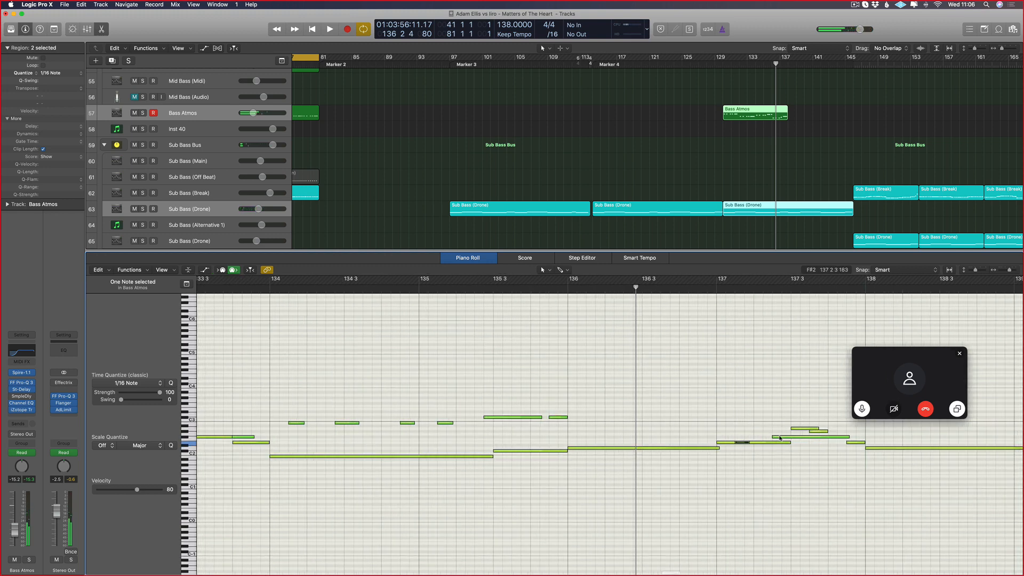
{"action": "left_click_drag", "start_coordinate": [779, 437], "coordinate": [779, 443]}
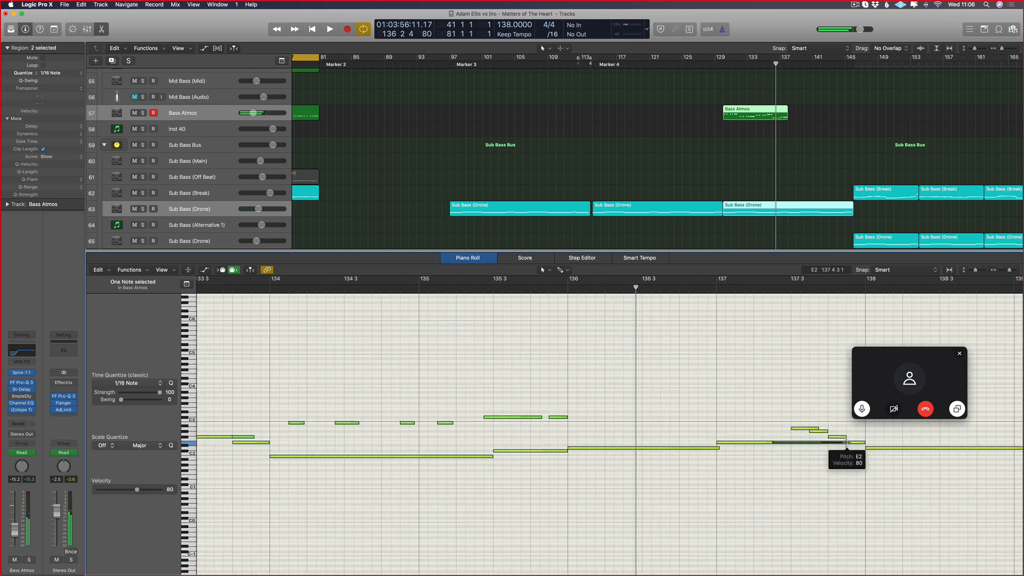
{"action": "left_click_drag", "start_coordinate": [846, 442], "coordinate": [790, 443]}
{"action": "key", "text": "super+Left"}
{"action": "key", "text": "super+Left"}
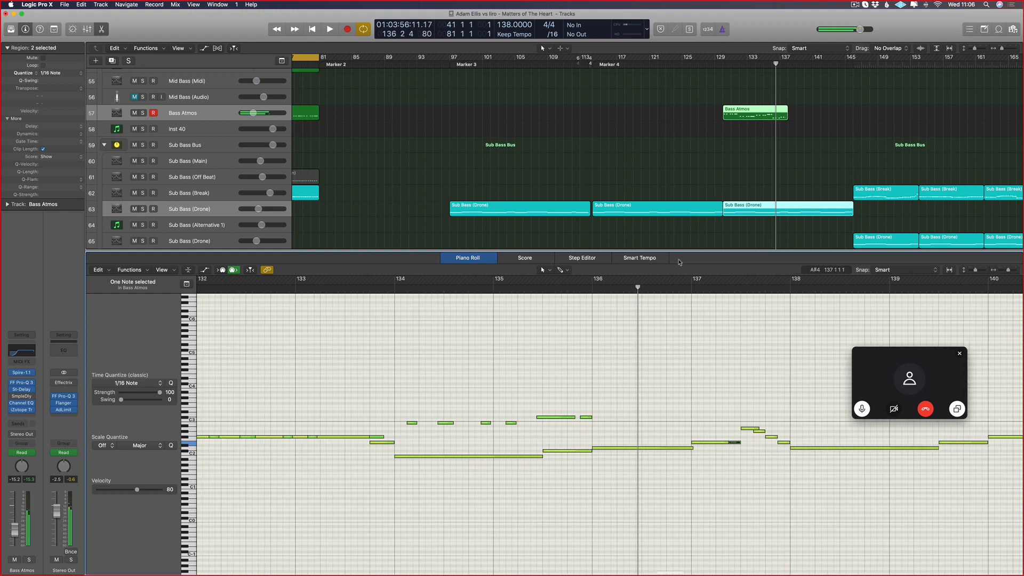
- Repeat the Bass Atmos region at bar 130 once without copying the automation data, and start playback
{"action": "left_click", "coordinate": [758, 117]}
{"action": "key", "text": "super+r"}
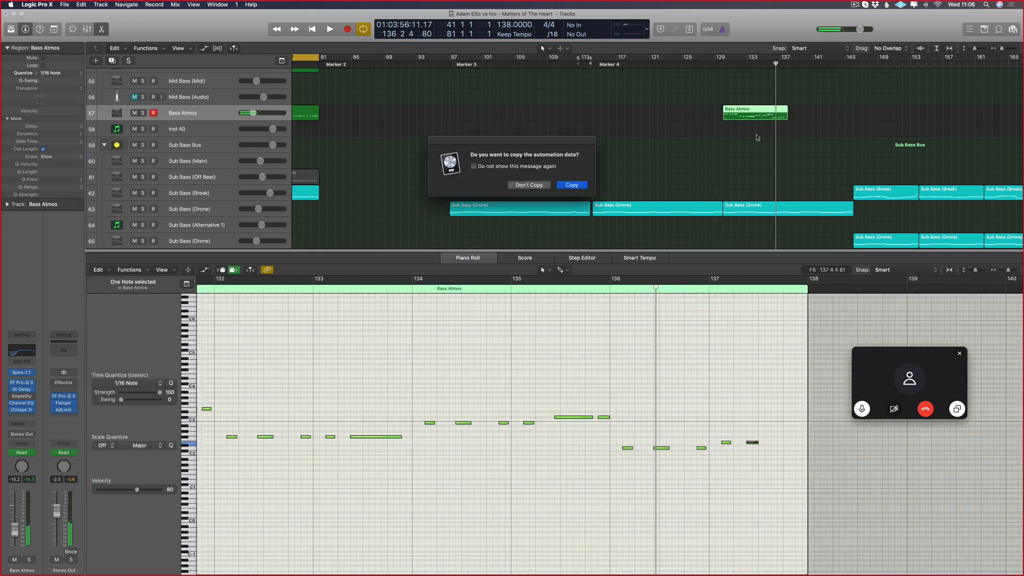
{"action": "left_click", "coordinate": [535, 184]}
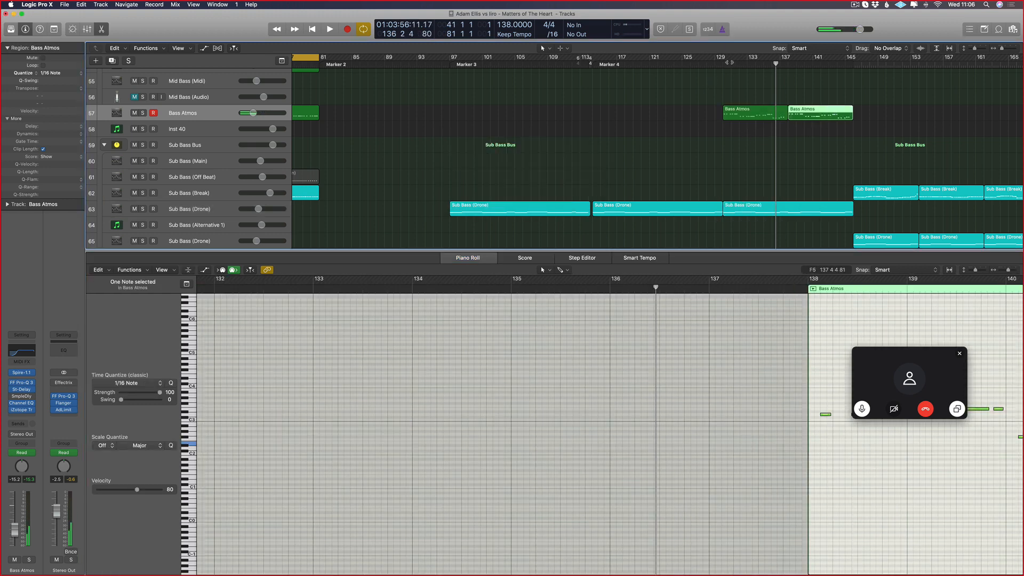
{"action": "key", "text": "space"}
{"action": "scroll", "coordinate": [716, 67], "scroll_direction": "right", "scroll_amount": 6}
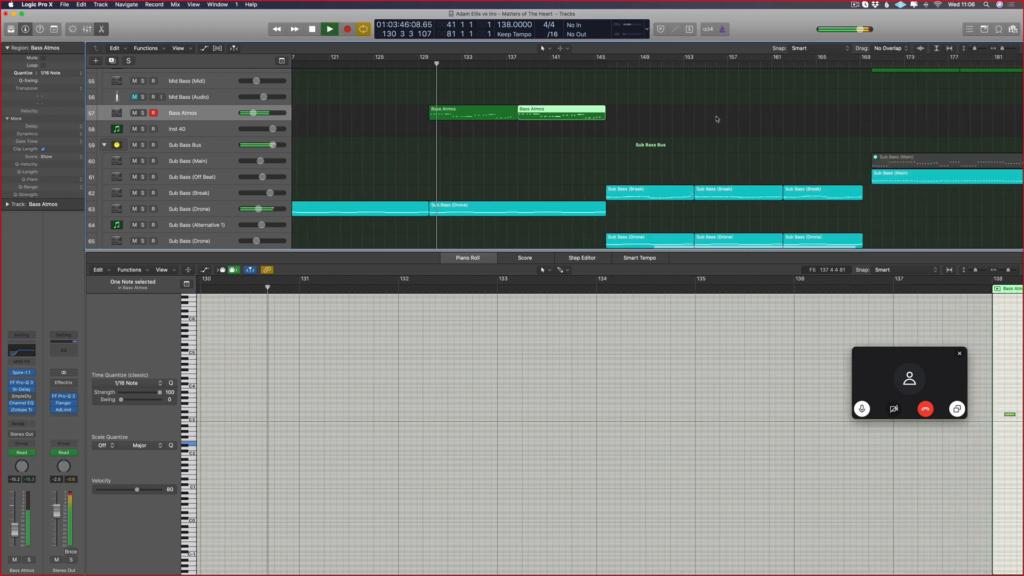
- Repeat the bar 130 Bass Atmos region again and copy the following one to bar 146, without copying automation data
{"action": "left_click_drag", "start_coordinate": [716, 116], "coordinate": [475, 111]}
{"action": "left_click", "coordinate": [475, 112]}
{"action": "key", "text": "super+r"}
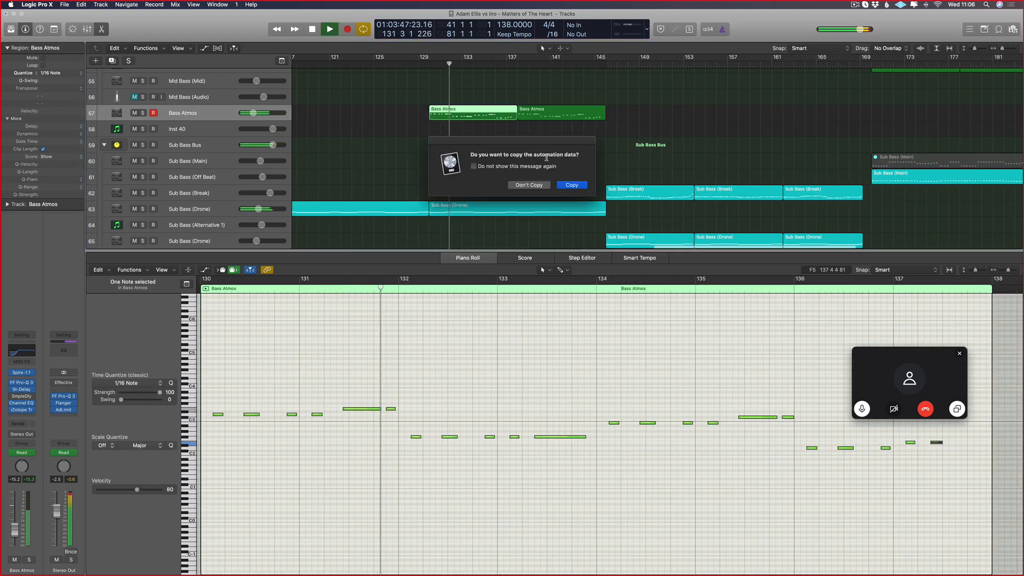
{"action": "left_click", "coordinate": [538, 182]}
{"action": "left_click_drag", "start_coordinate": [558, 115], "coordinate": [647, 119]}
{"action": "left_click", "coordinate": [509, 185]}
- Compare the first four Bass Atmos notes of bar 146 with the Sub Bass (Break) notes and play from there
{"action": "left_click", "coordinate": [645, 193], "text": "shift"}
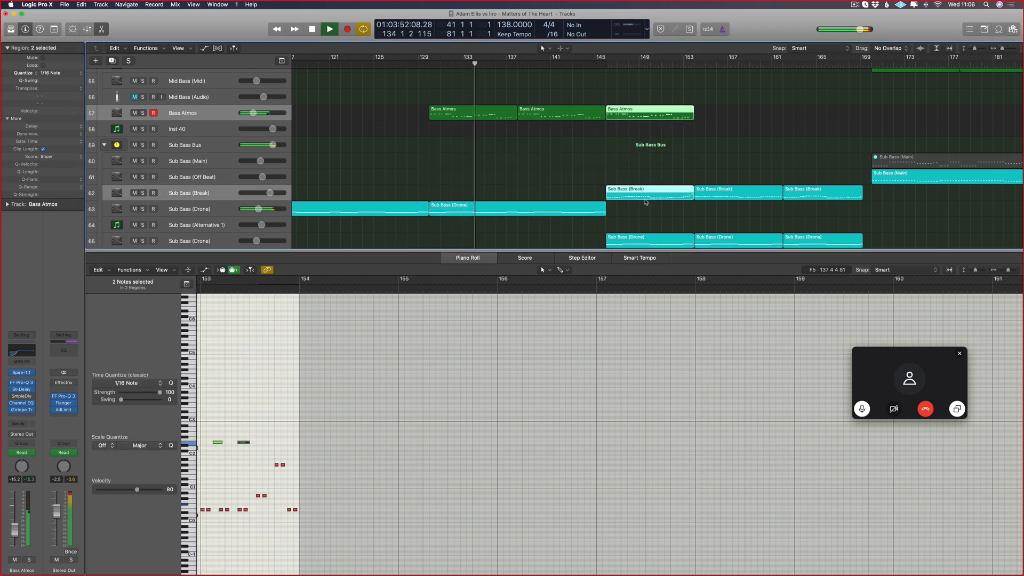
{"action": "scroll", "coordinate": [445, 425], "scroll_direction": "left", "scroll_amount": 10}
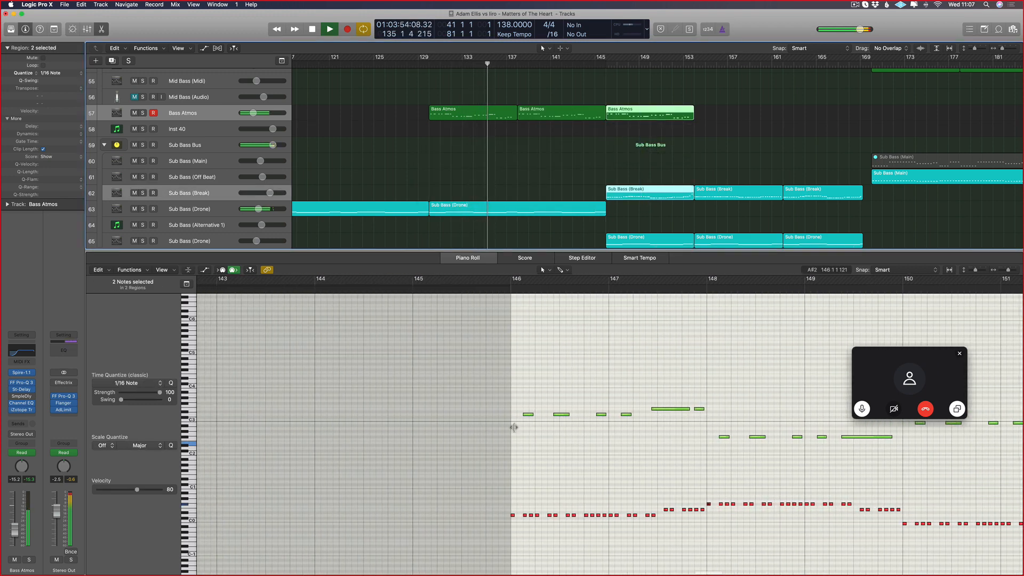
{"action": "left_click_drag", "start_coordinate": [642, 409], "coordinate": [516, 436]}
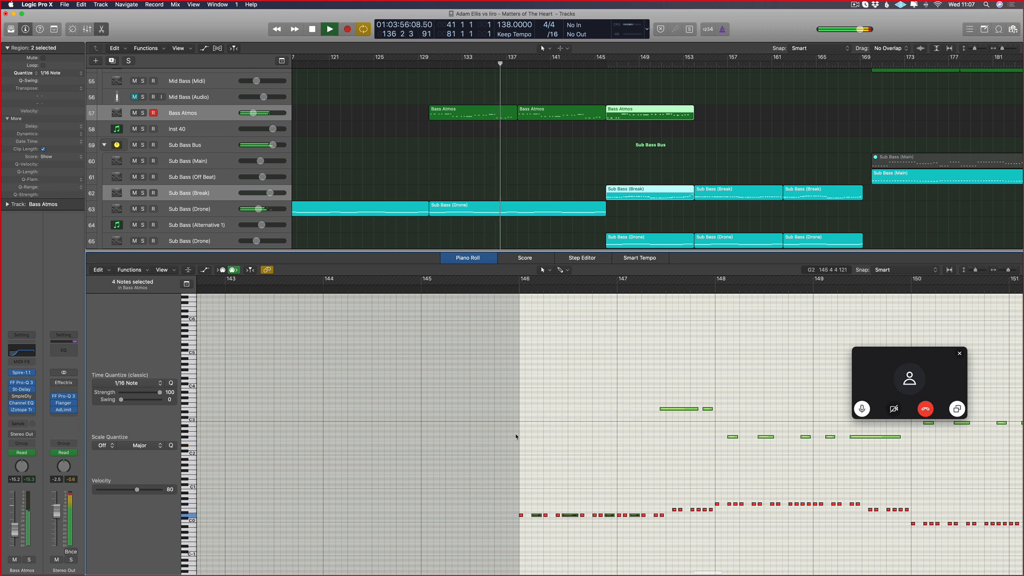
{"action": "key", "text": "super+Left"}
{"action": "key", "text": "super+Left"}
{"action": "key", "text": "super+Left"}
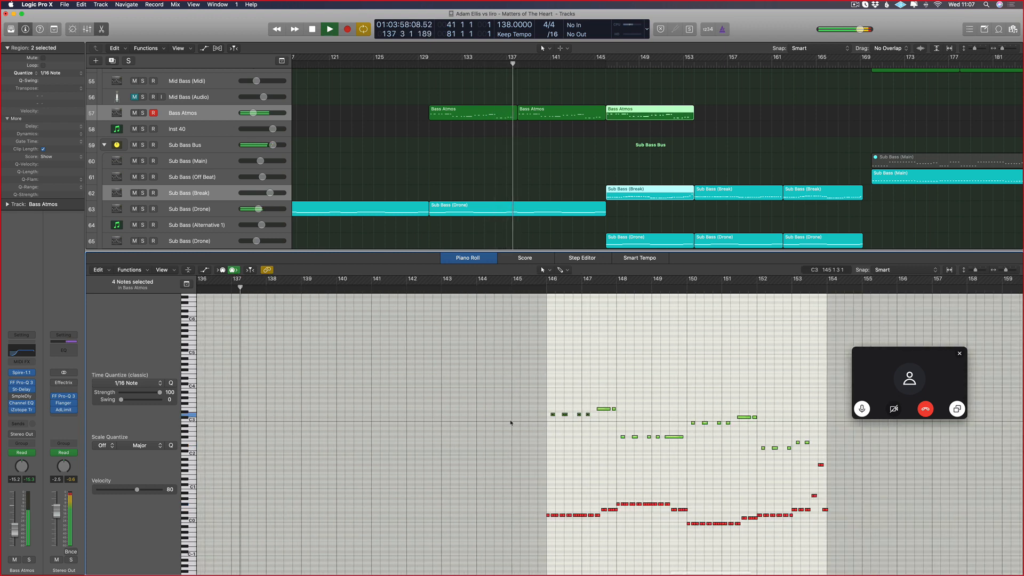
{"action": "scroll", "coordinate": [513, 422], "scroll_direction": "right", "scroll_amount": 2}
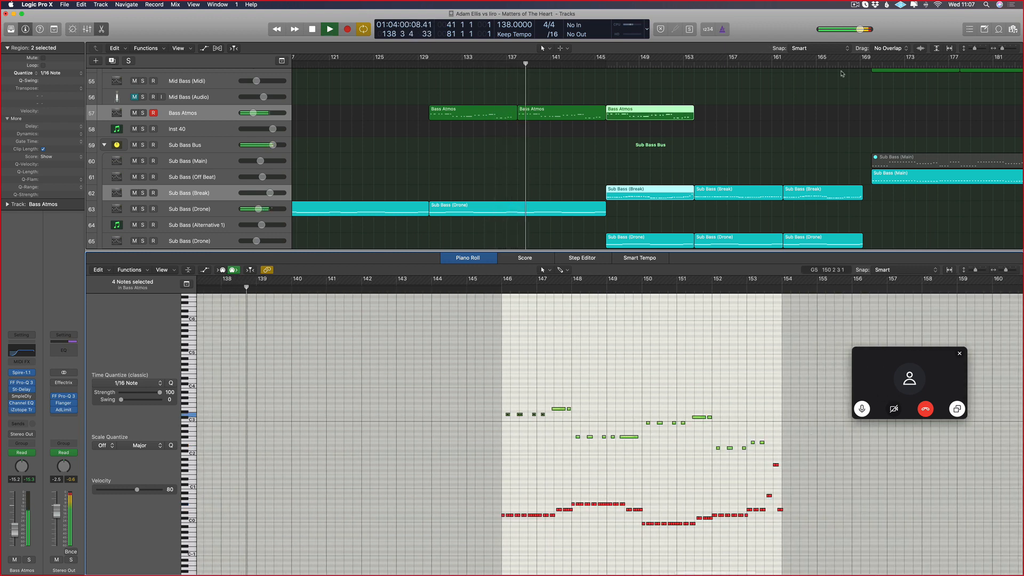
{"action": "left_click", "coordinate": [606, 64]}
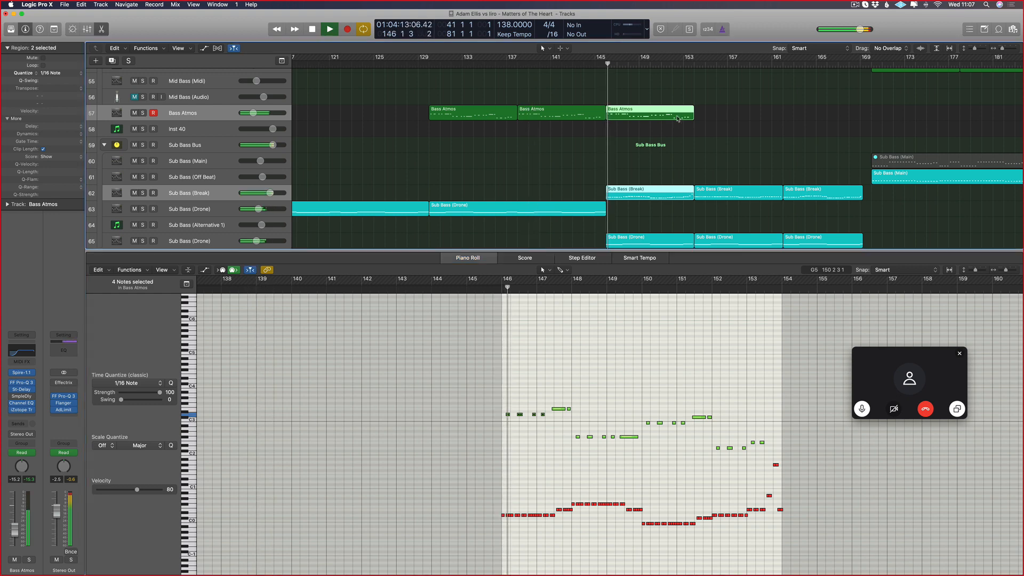
- Repeat the Bass Atmos and Sub Bass (Break) regions at bar 146 twice without copying the automation data
{"action": "key", "text": "super+r"}
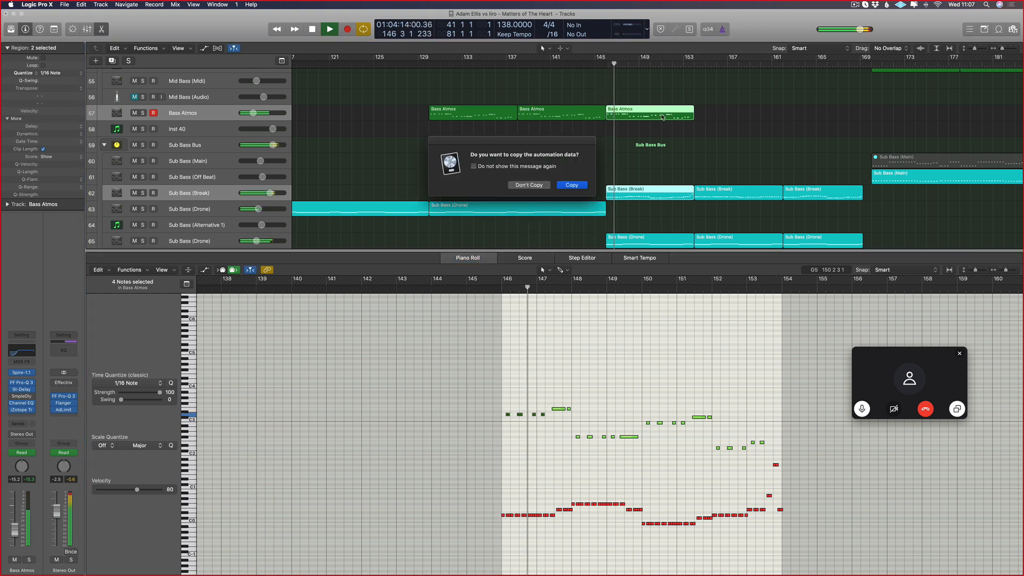
{"action": "left_click", "coordinate": [527, 185]}
{"action": "key", "text": "super+r"}
{"action": "left_click", "coordinate": [528, 184]}
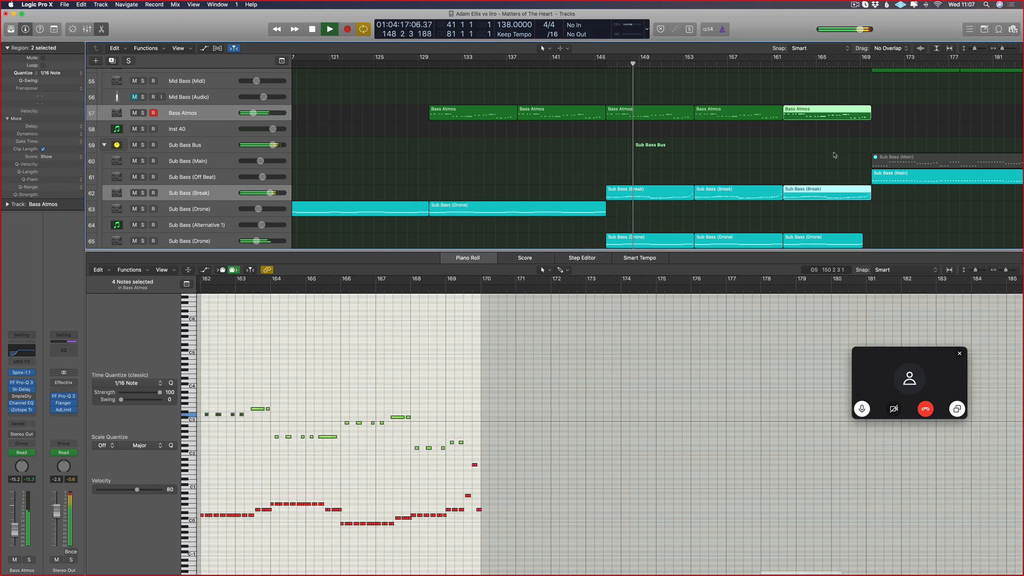
- Repeat the last two Bass Atmos regions together from bar 170 without copying the automation data
{"action": "scroll", "coordinate": [834, 155], "scroll_direction": "right", "scroll_amount": 5}
{"action": "left_click_drag", "start_coordinate": [718, 100], "coordinate": [545, 119]}
{"action": "key", "text": "super+r"}
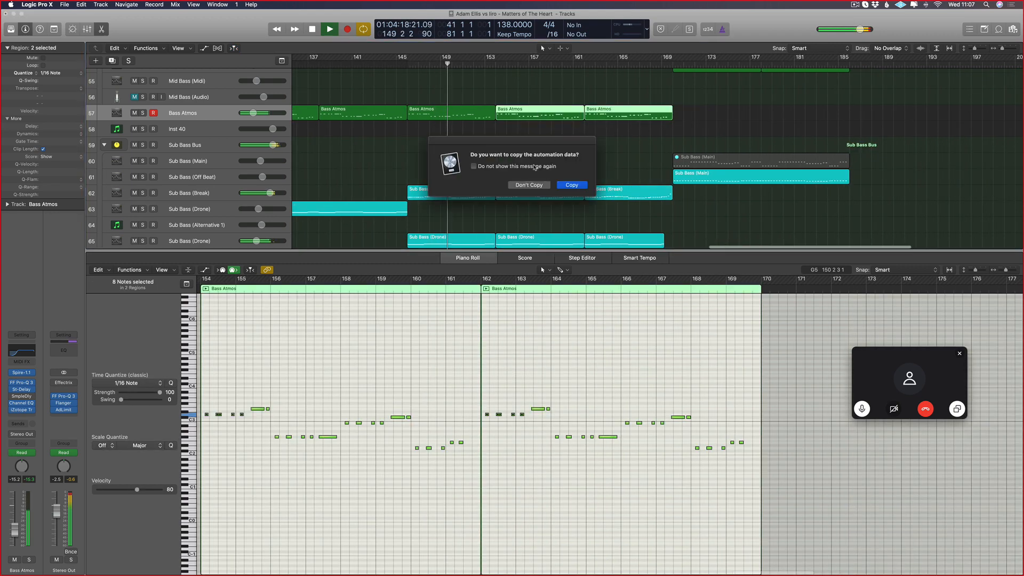
{"action": "left_click", "coordinate": [528, 184]}
- Play from bar 41 and unmute the Sub Bass (Alternative 2) region there
{"action": "scroll", "coordinate": [640, 120], "scroll_direction": "left", "scroll_amount": 5}
{"action": "scroll", "coordinate": [666, 160], "scroll_direction": "up", "scroll_amount": 6}
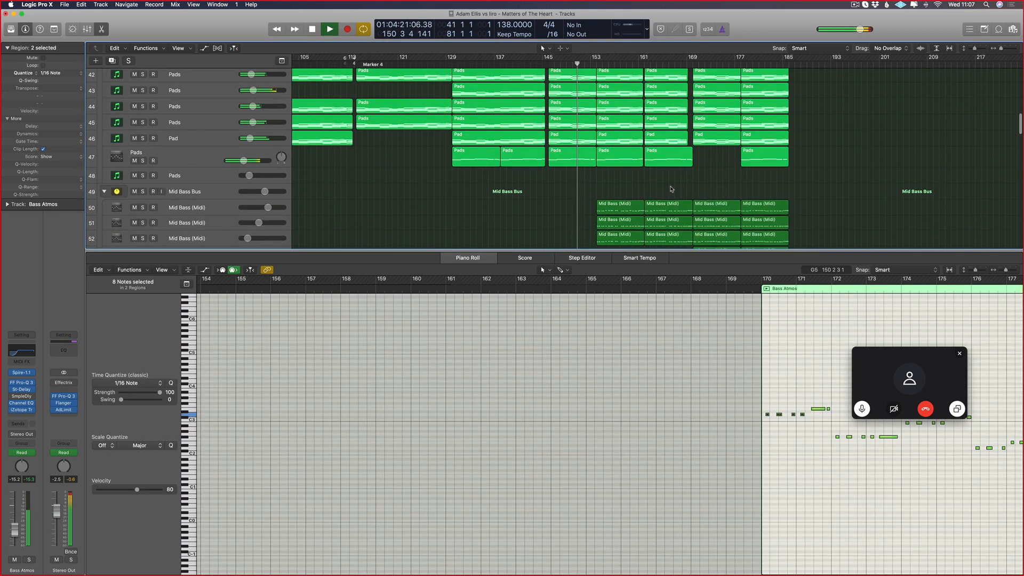
{"action": "scroll", "coordinate": [661, 183], "scroll_direction": "down", "scroll_amount": 5}
{"action": "scroll", "coordinate": [556, 122], "scroll_direction": "left", "scroll_amount": 5}
{"action": "scroll", "coordinate": [557, 124], "scroll_direction": "down", "scroll_amount": 4}
{"action": "scroll", "coordinate": [610, 122], "scroll_direction": "left", "scroll_amount": 3}
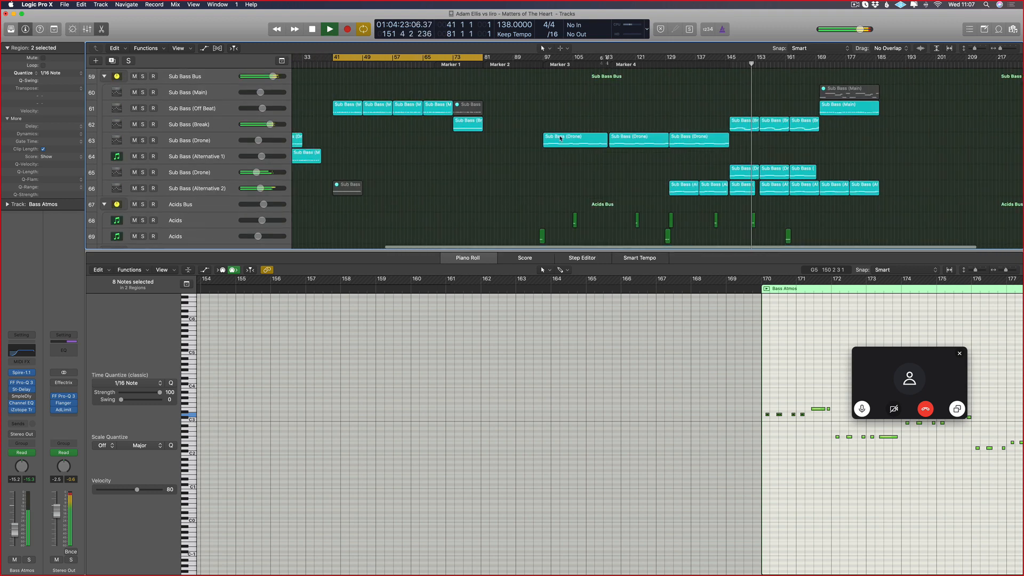
{"action": "left_click", "coordinate": [346, 193]}
{"action": "key", "text": "space"}
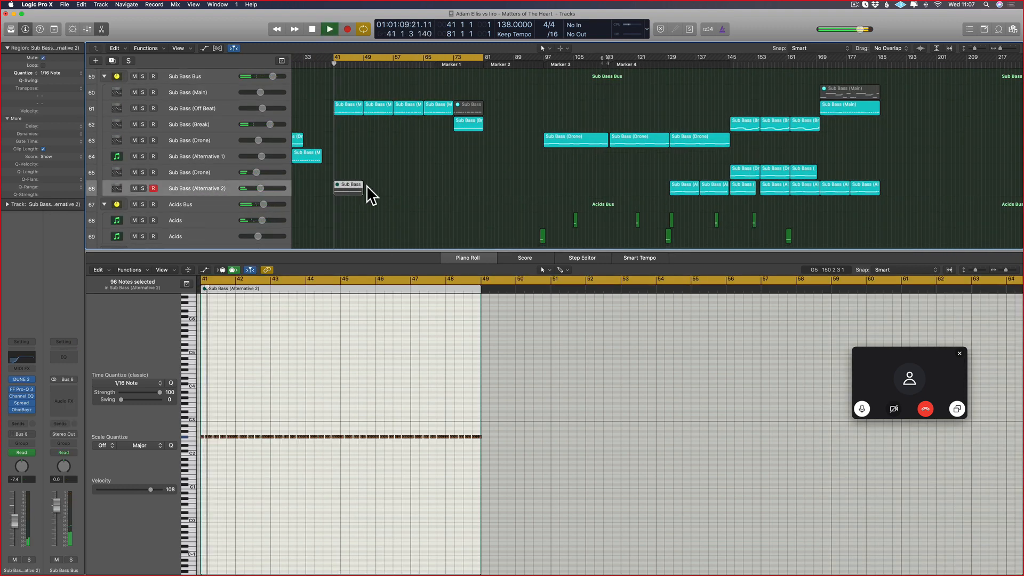
{"action": "left_click", "coordinate": [417, 176]}
- Move the Sub Bass (Alternative 2) region to bar 49 and repeat it once, leaving the automation data out
{"action": "scroll", "coordinate": [417, 176], "scroll_direction": "up", "scroll_amount": 5}
{"action": "scroll", "coordinate": [411, 181], "scroll_direction": "left", "scroll_amount": 1}
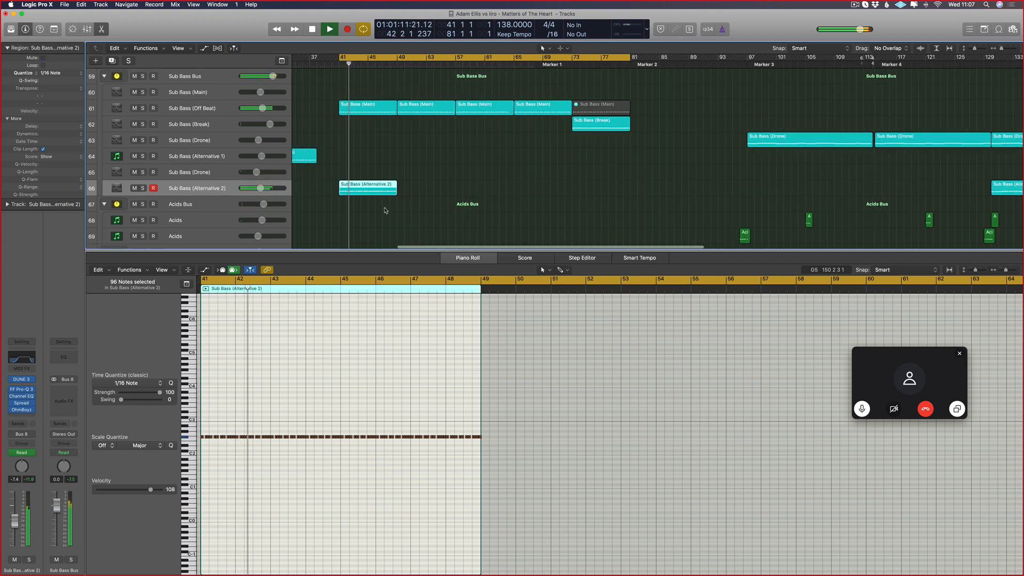
{"action": "left_click_drag", "start_coordinate": [381, 191], "coordinate": [439, 191]}
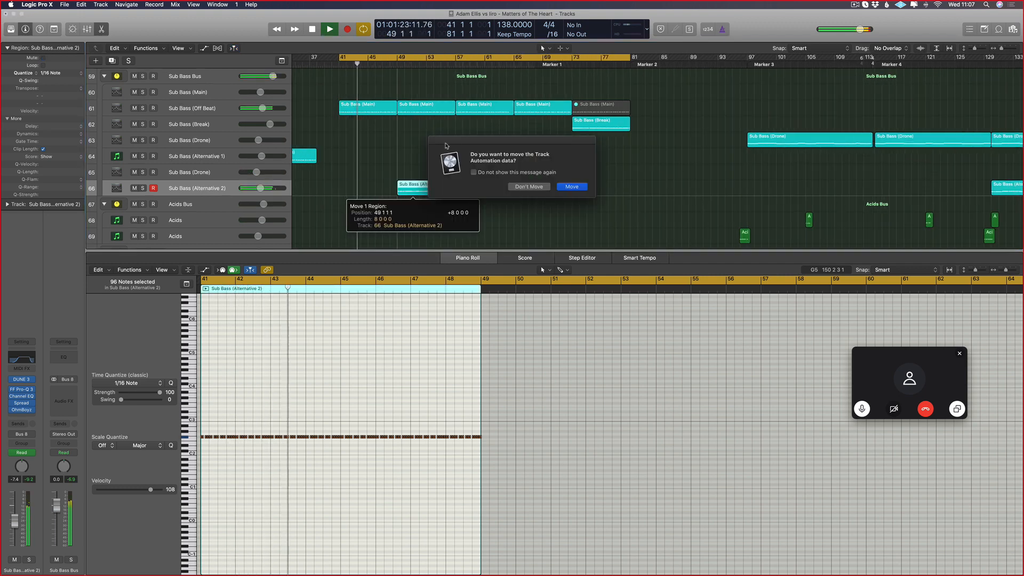
{"action": "left_click", "coordinate": [530, 187]}
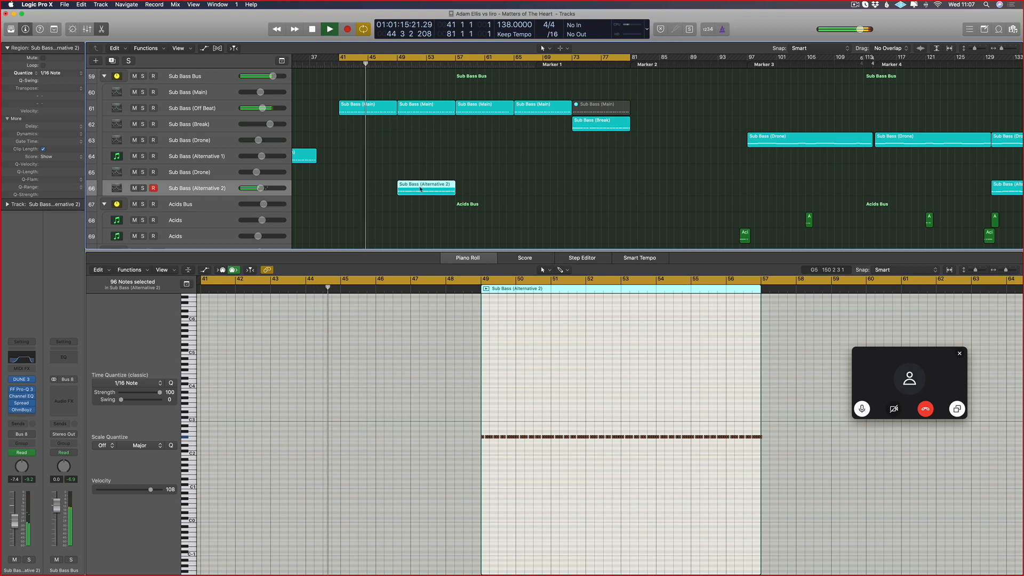
{"action": "key", "text": "super+r"}
{"action": "left_click", "coordinate": [529, 186]}
{"action": "scroll", "coordinate": [488, 139], "scroll_direction": "right", "scroll_amount": 1}
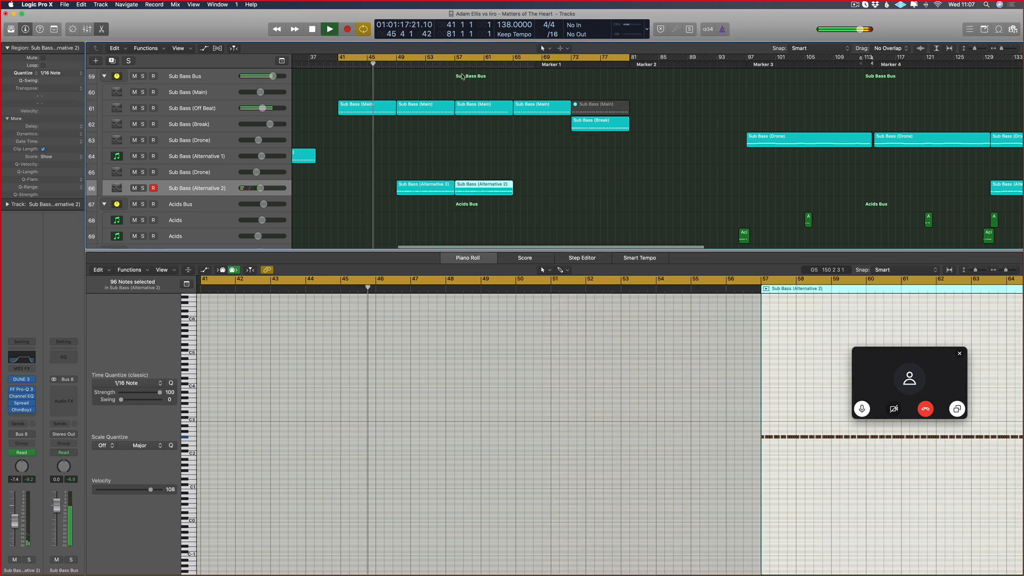
- Transpose all Sub Bass (Alternative 2) notes from bar 57 down seven semitones, an octave above the opening Sub Bass (Main) notes
{"action": "left_click", "coordinate": [467, 105], "text": "shift"}
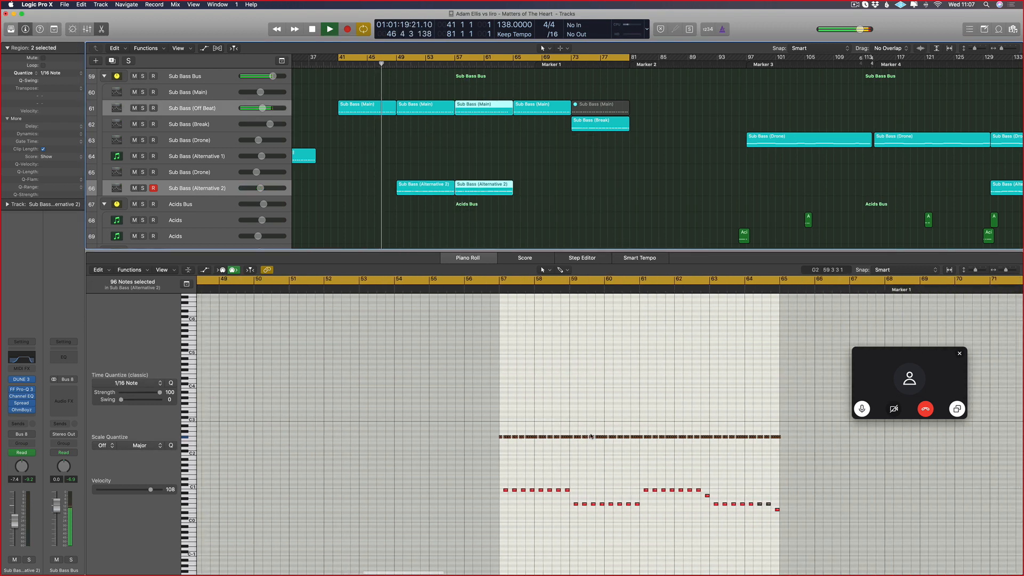
{"action": "left_click_drag", "start_coordinate": [964, 425], "coordinate": [417, 462]}
{"action": "key", "text": "alt+shift+Down"}
{"action": "key", "text": "alt+shift+Down"}
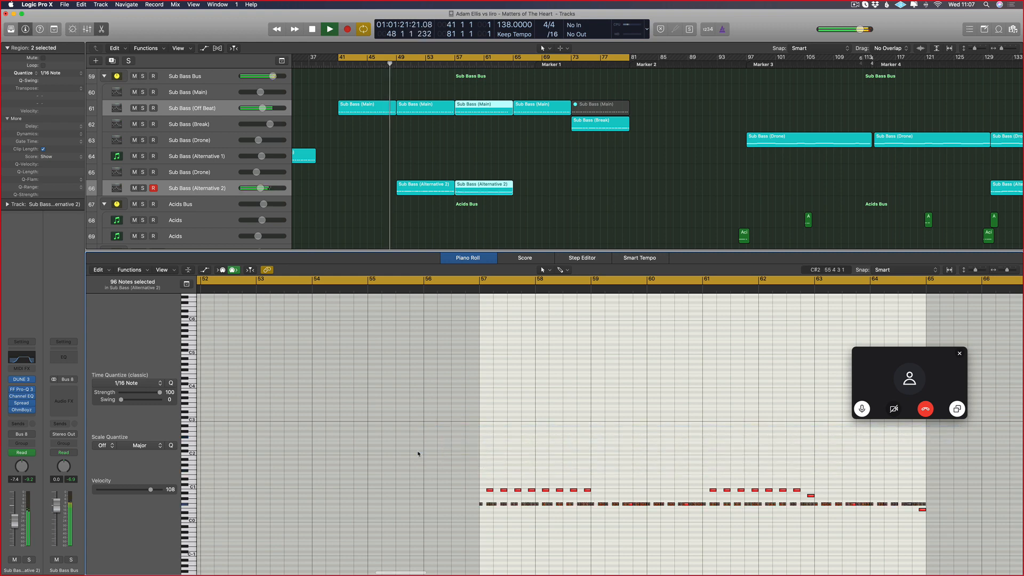
{"action": "key", "text": "alt+Up"}
{"action": "key", "text": "alt+Up"}
{"action": "key", "text": "alt+Up"}
{"action": "key", "text": "alt+Up"}
{"action": "key", "text": "alt+Up"}
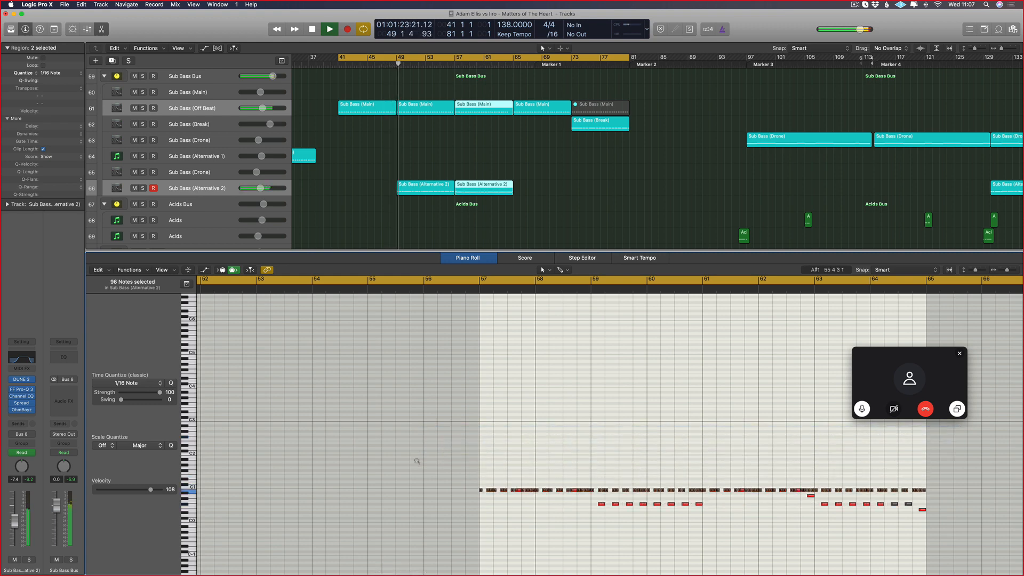
{"action": "key", "text": "alt+shift+Up"}
- Lower the Sub Bass (Alternative 2) notes in bars 59 and 60 by five semitones to match the Sub Bass (Main) an octave up
{"action": "left_click_drag", "start_coordinate": [598, 452], "coordinate": [701, 460]}
{"action": "key", "text": "alt+shift+Down"}
{"action": "key", "text": "alt+shift+Down"}
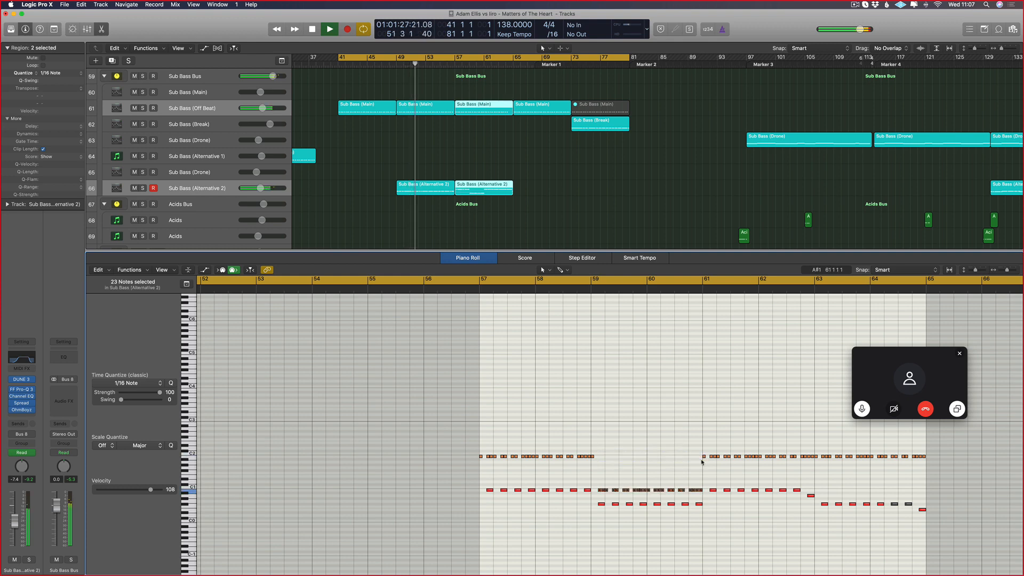
{"action": "key", "text": "alt+Up"}
{"action": "key", "text": "alt+Up"}
{"action": "key", "text": "alt+Up"}
{"action": "key", "text": "alt+Up"}
{"action": "key", "text": "alt+Up"}
{"action": "key", "text": "alt+Up"}
{"action": "key", "text": "alt+Up"}
{"action": "key", "text": "alt+shift+Up"}
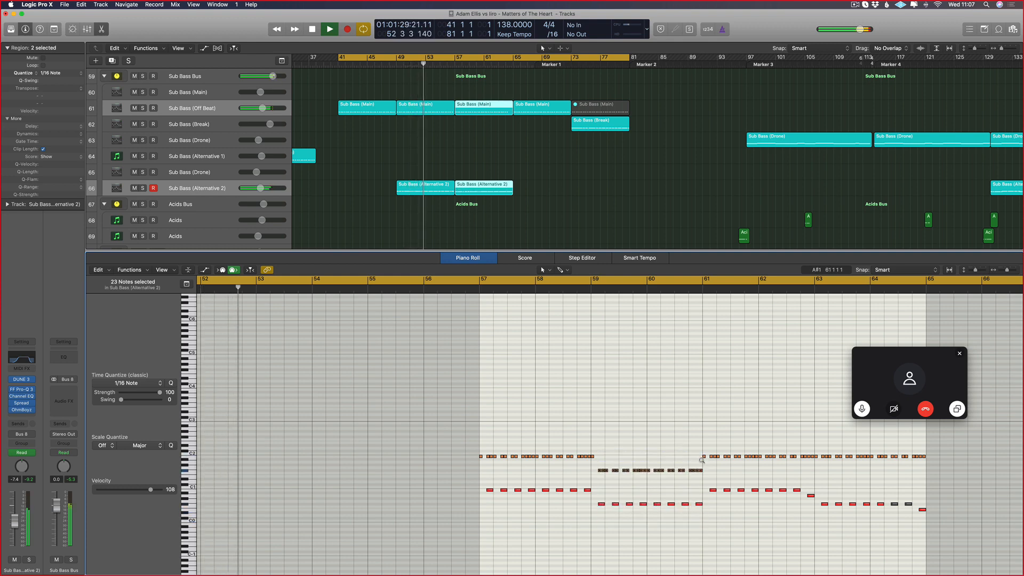
- Lower the five Sub Bass (Alternative 2) notes from the end of bar 62 to the start of bar 63 by two semitones
{"action": "left_click_drag", "start_coordinate": [703, 458], "coordinate": [816, 459]}
{"action": "key", "text": "alt+shift+Down"}
{"action": "key", "text": "alt+shift+Up"}
{"action": "key", "text": "alt+shift+Down"}
{"action": "key", "text": "alt+shift+Down"}
{"action": "key", "text": "alt+shift+Up"}
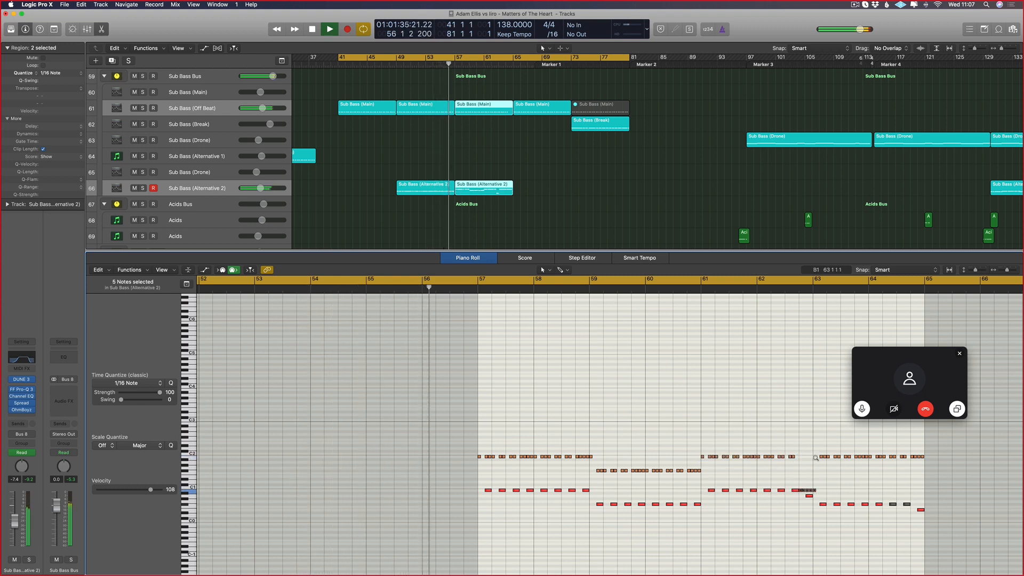
{"action": "key", "text": "alt+Down"}
{"action": "key", "text": "alt+Down"}
{"action": "key", "text": "alt+shift+Up"}
- Raise the first Sub Bass (Alternative 2) note of bar 63 by two semitones
{"action": "left_click_drag", "start_coordinate": [815, 458], "coordinate": [814, 466]}
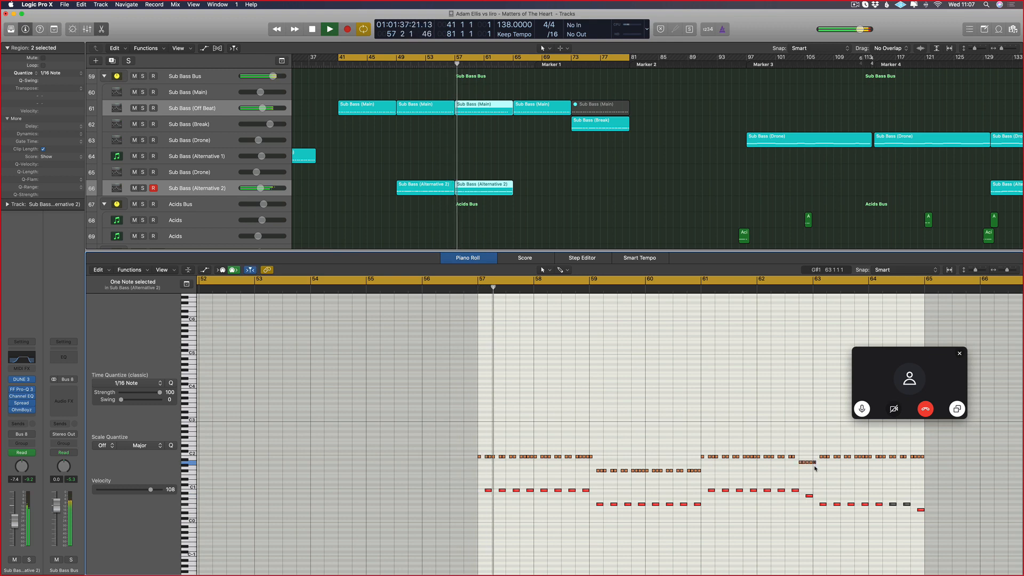
{"action": "key", "text": "alt+Up"}
{"action": "key", "text": "alt+Up"}
- Lower the last four Sub Bass (Alternative 2) notes at the end of bar 64 by seven semitones
{"action": "left_click_drag", "start_coordinate": [941, 454], "coordinate": [912, 460]}
{"action": "key", "text": "shift+alt+Down"}
{"action": "key", "text": "shift+alt+Down"}
{"action": "key", "text": "alt+Up"}
{"action": "key", "text": "alt+Up"}
{"action": "key", "text": "alt+Up"}
{"action": "key", "text": "alt+Up"}
{"action": "key", "text": "alt+Up"}
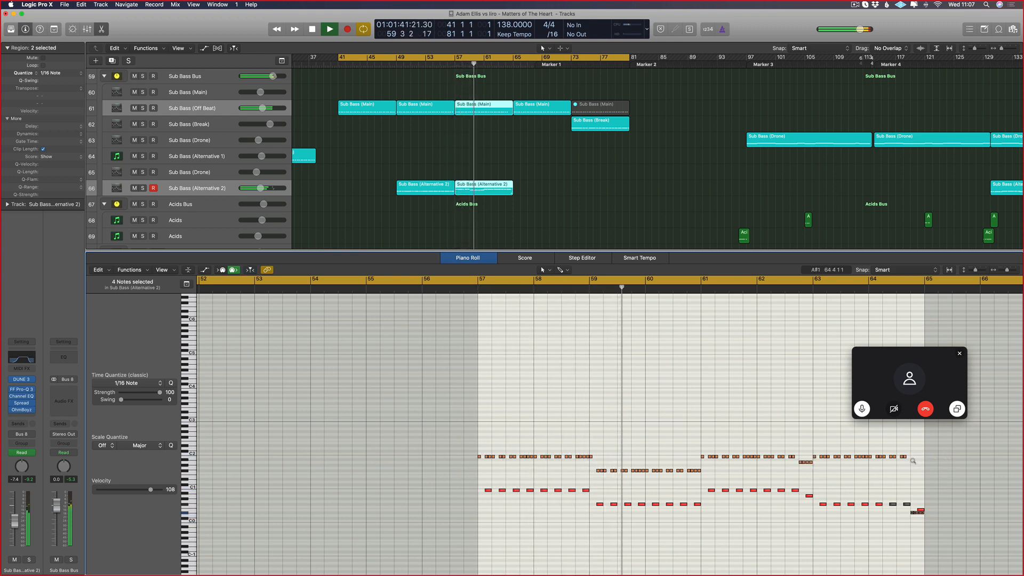
{"action": "key", "text": "shift+alt+Up"}
- Lower the Sub Bass (Alternative 2) notes from bar 63 up to the last four in bar 64 by five semitones
{"action": "left_click_drag", "start_coordinate": [890, 451], "coordinate": [813, 462]}
{"action": "key", "text": "shift+alt+Down"}
{"action": "key", "text": "shift+alt+Down"}
{"action": "key", "text": "alt+Up"}
{"action": "key", "text": "alt+Up"}
{"action": "key", "text": "alt+Up"}
{"action": "key", "text": "alt+Up"}
{"action": "key", "text": "alt+Up"}
{"action": "key", "text": "alt+Up"}
{"action": "key", "text": "alt+Up"}
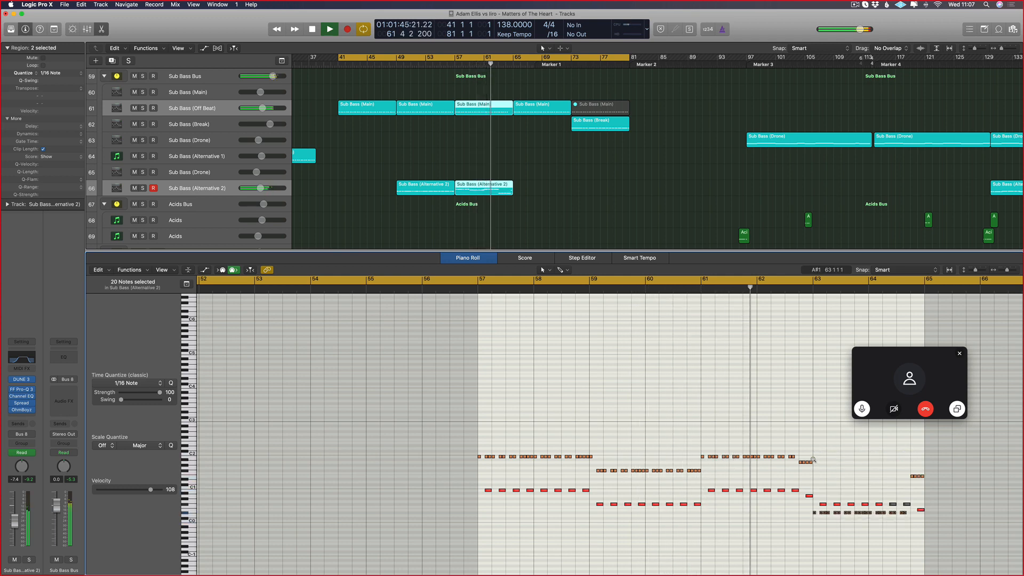
{"action": "key", "text": "shift+alt+Up"}
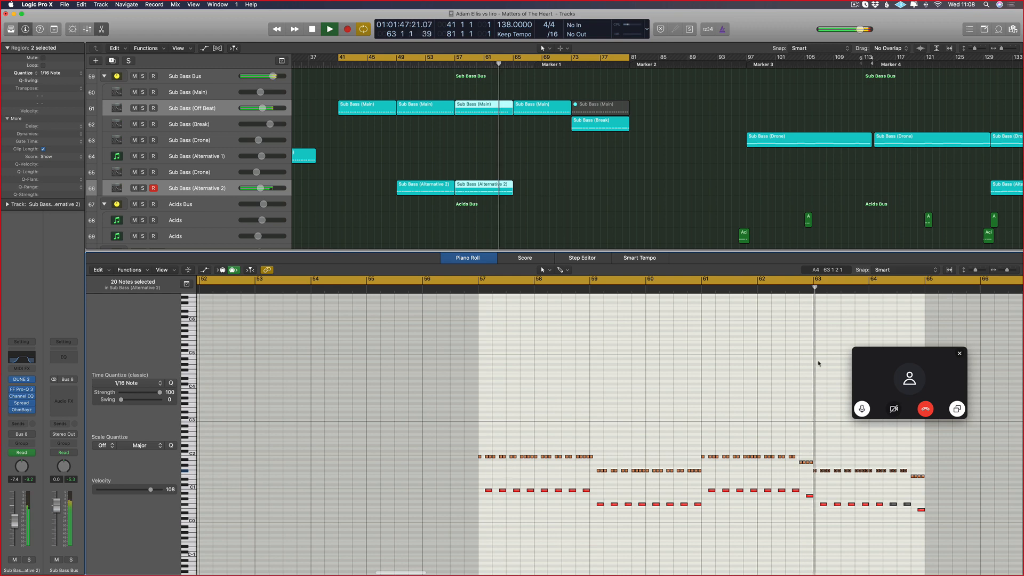
- Check the bar 49 Sub Bass (Alternative 2) notes against Sub Bass (Main) by shifting them two octaves down and back up
{"action": "left_click", "coordinate": [402, 64]}
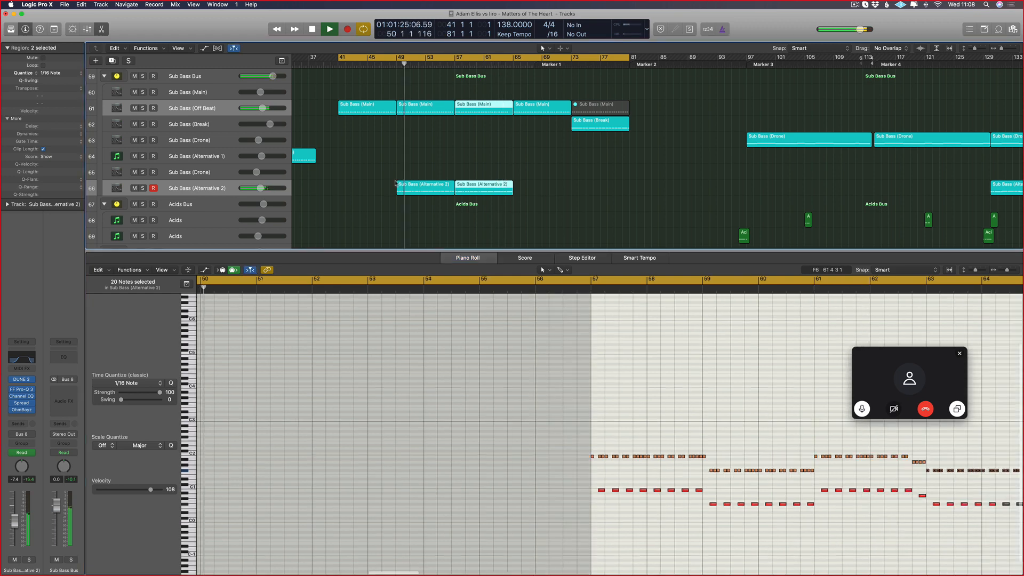
{"action": "scroll", "coordinate": [667, 406], "scroll_direction": "left", "scroll_amount": 5}
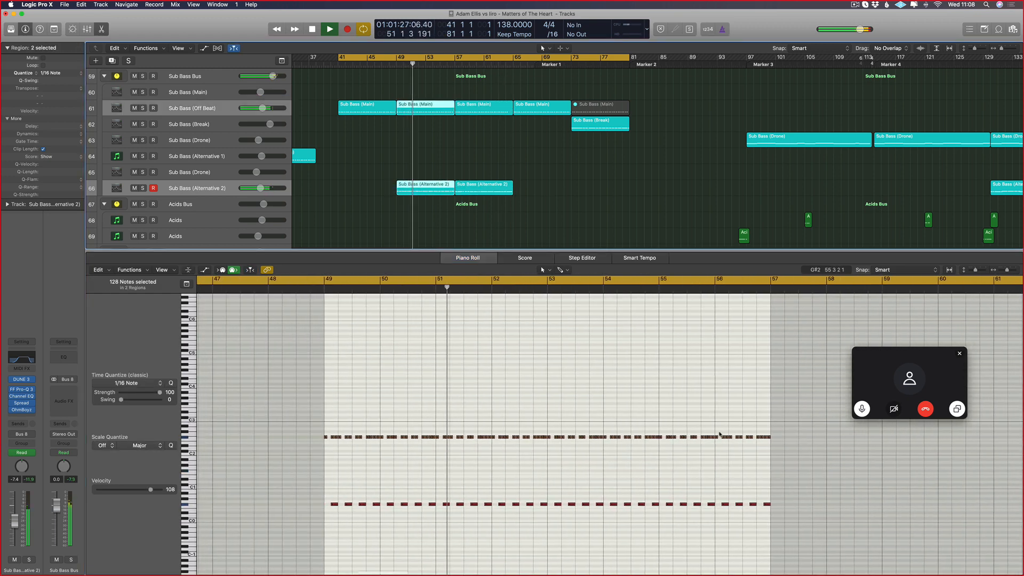
{"action": "left_click_drag", "start_coordinate": [809, 421], "coordinate": [281, 467]}
{"action": "key", "text": "shift+alt+Down"}
{"action": "key", "text": "shift+alt+Down"}
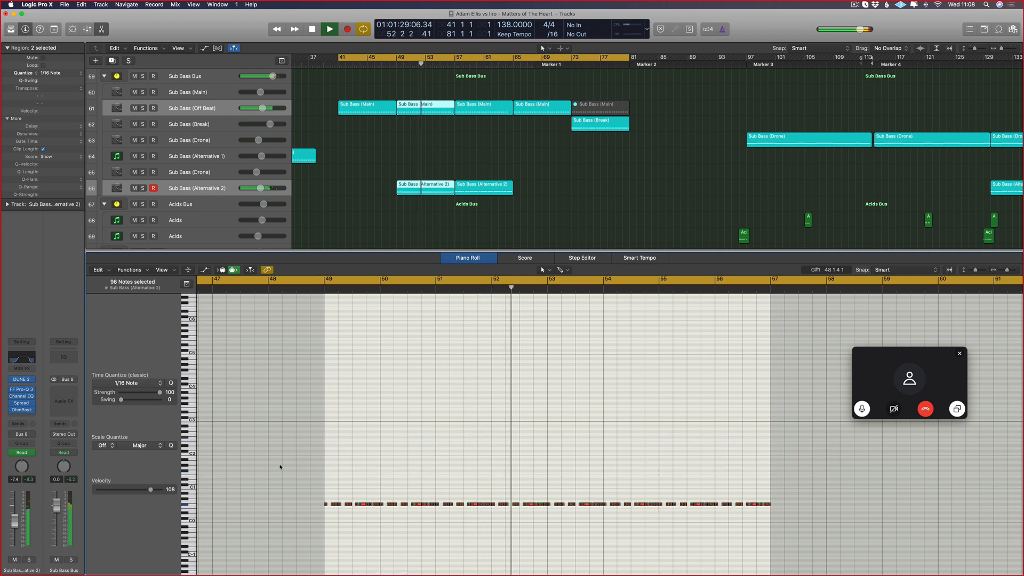
{"action": "key", "text": "shift+alt+Up"}
{"action": "key", "text": "shift+alt+Up"}
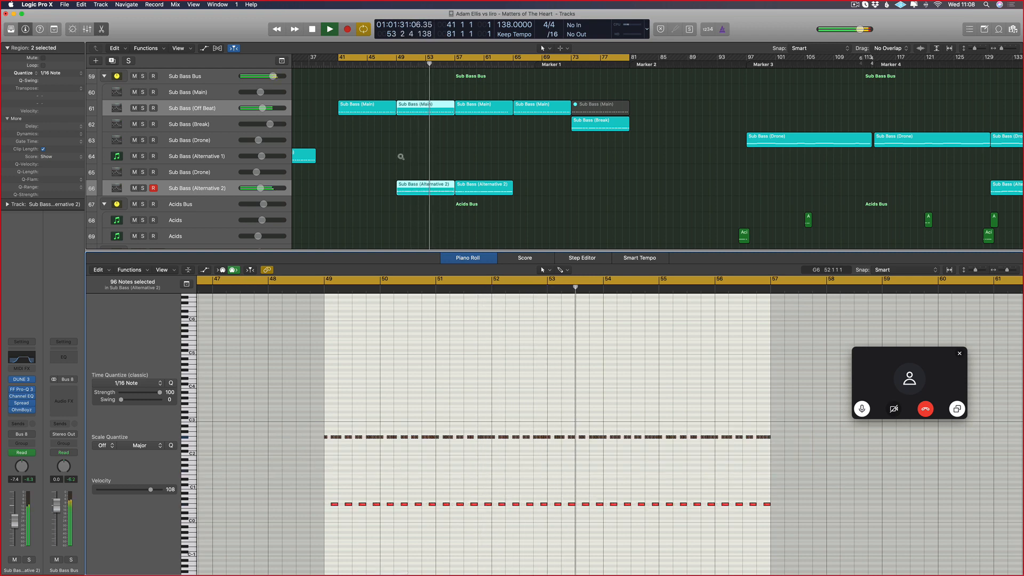
{"action": "scroll", "coordinate": [422, 143], "scroll_direction": "up", "scroll_amount": 3}
{"action": "left_click", "coordinate": [424, 143]}
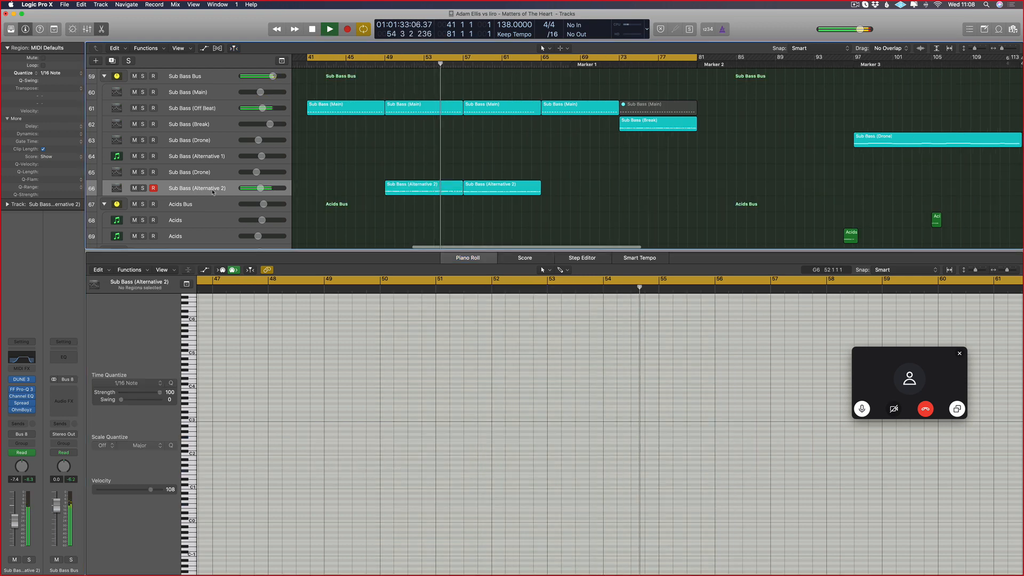
- Compare the Sub Bass (Alternative 2) regions at bars 49 and 57 together, with their track soloed
{"action": "left_click_drag", "start_coordinate": [364, 175], "coordinate": [425, 199]}
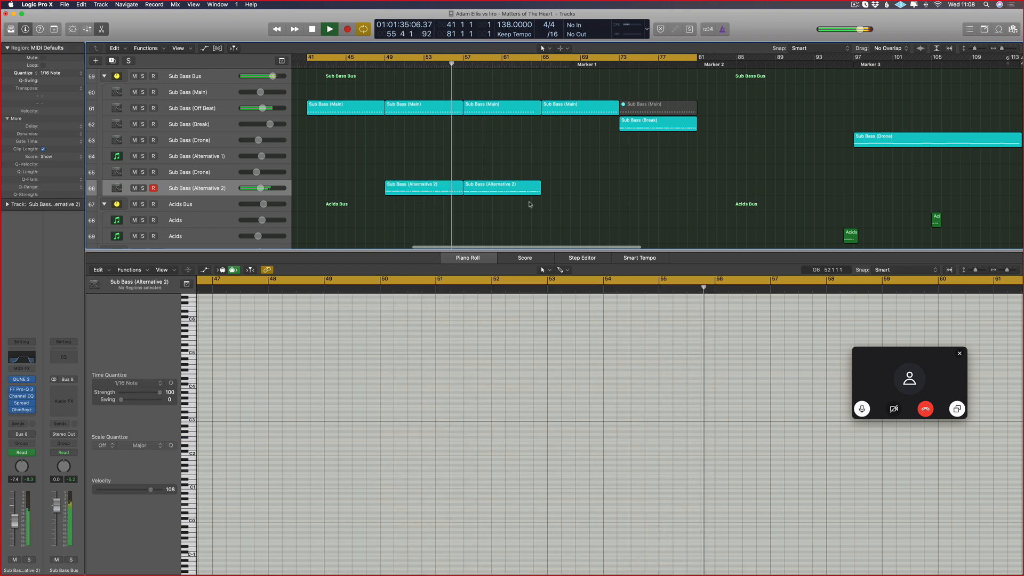
{"action": "left_click", "coordinate": [496, 189]}
{"action": "scroll", "coordinate": [368, 352], "scroll_direction": "left", "scroll_amount": 5}
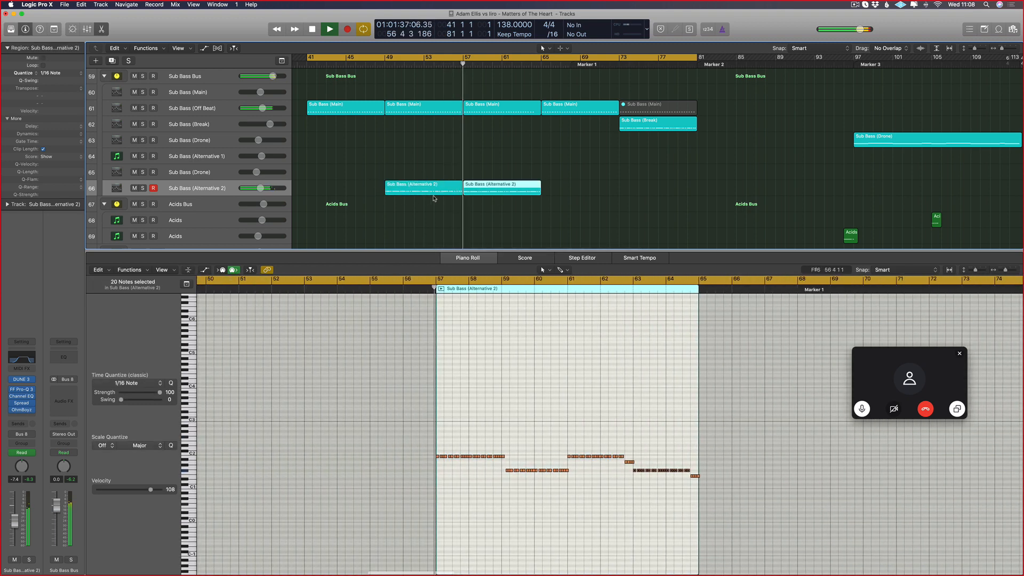
{"action": "left_click", "coordinate": [433, 191], "text": "shift"}
{"action": "scroll", "coordinate": [507, 315], "scroll_direction": "down", "scroll_amount": 3}
{"action": "key", "text": "s"}
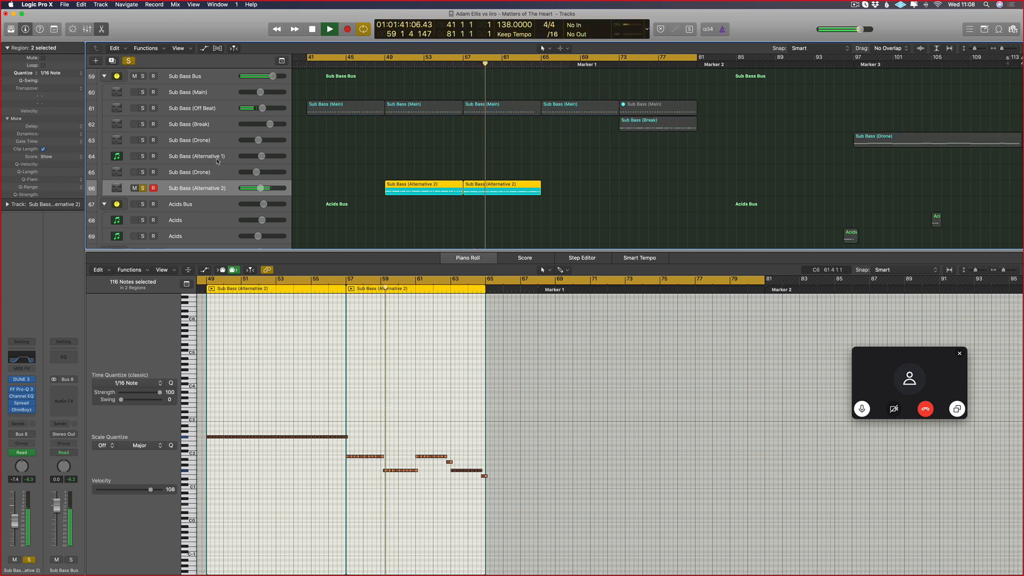
- Try the Sub Bass (Alternative 2) notes of the bar 57 region one octave higher and end the solo
{"action": "left_click_drag", "start_coordinate": [568, 441], "coordinate": [293, 499]}
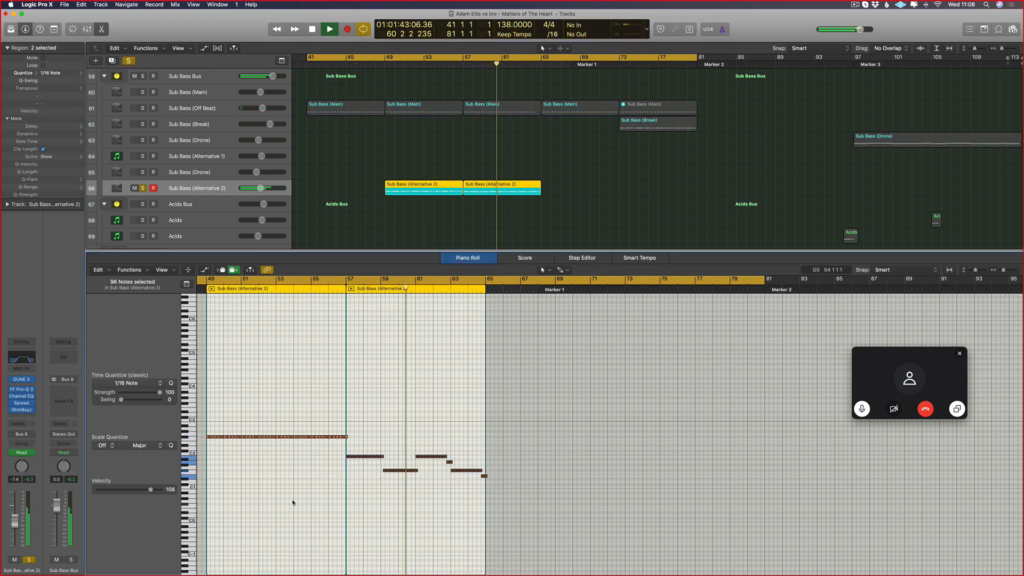
{"action": "key", "text": "shift+alt+Up"}
{"action": "key", "text": "s"}
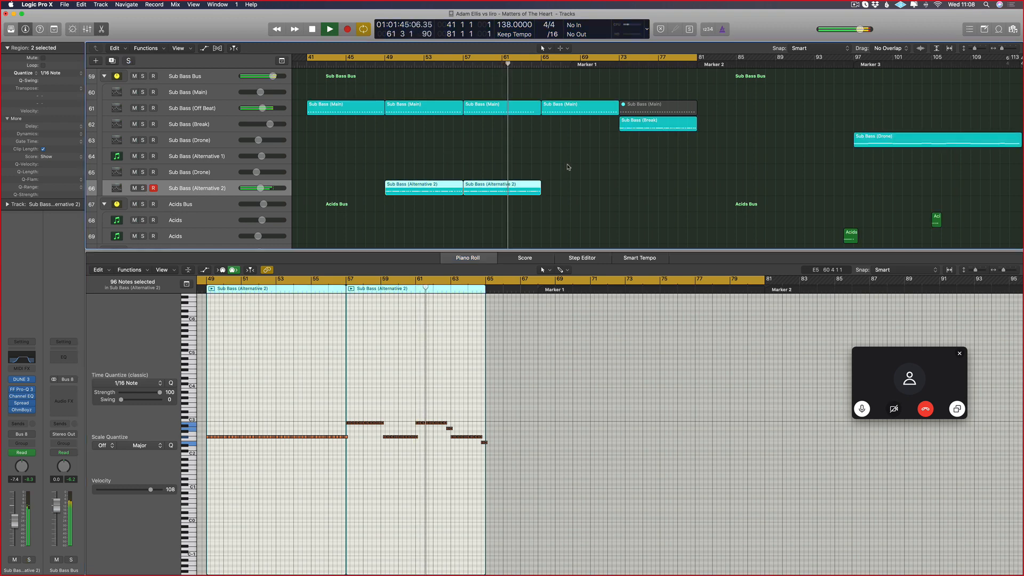
- Copy the bar 57 Sub Bass (Alternative 2) region to bar 65 and show its notes together with the Sub Bass (Main) notes
{"action": "left_click_drag", "start_coordinate": [499, 189], "coordinate": [555, 196]}
{"action": "left_click", "coordinate": [541, 185]}
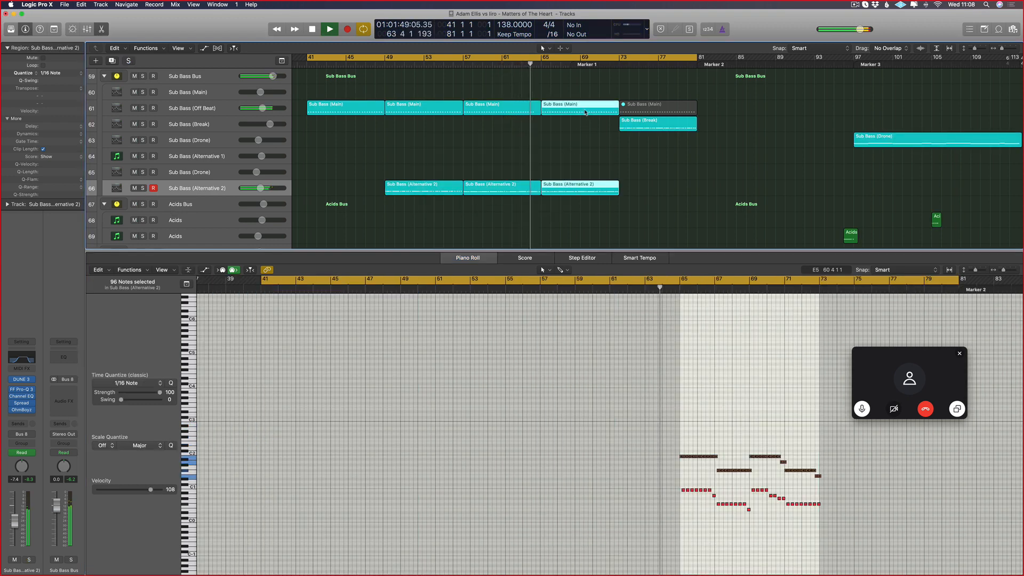
{"action": "scroll", "coordinate": [781, 509], "scroll_direction": "up", "scroll_amount": 3}
{"action": "left_click", "coordinate": [656, 457]}
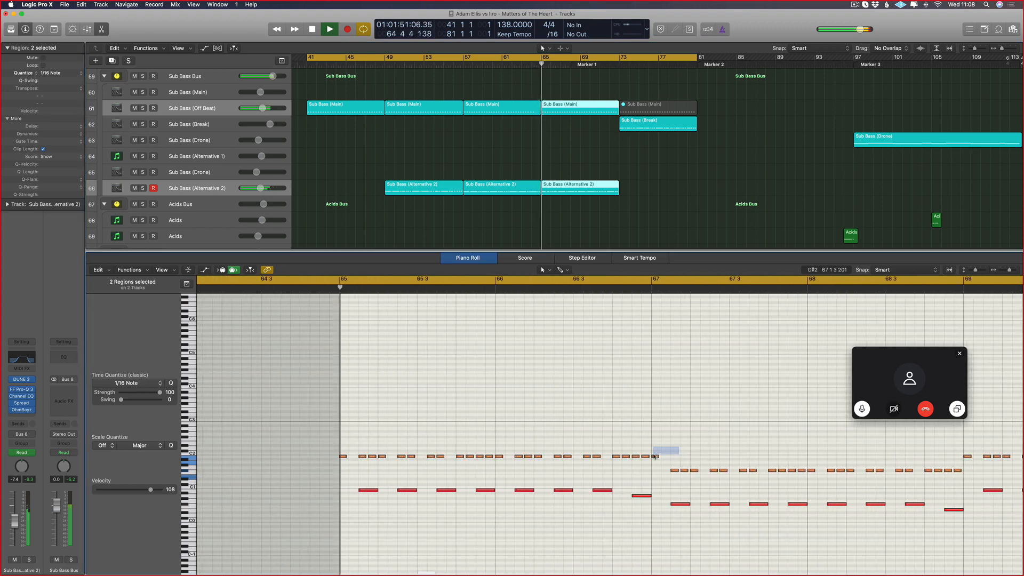
- Lower the last four Sub Bass (Alternative 2) notes leading into bar 67 by two semitones
{"action": "mouse_move", "coordinate": [655, 458]}
{"action": "left_mouse_down"}
{"action": "mouse_move", "coordinate": [655, 472]}
{"action": "mouse_move", "coordinate": [625, 460]}
{"action": "left_mouse_up"}
{"action": "scroll", "coordinate": [661, 459], "scroll_direction": "left", "scroll_amount": 1}
{"action": "key", "text": "alt+shift+Down"}
{"action": "key", "text": "alt+Down"}
{"action": "key", "text": "alt+Down"}
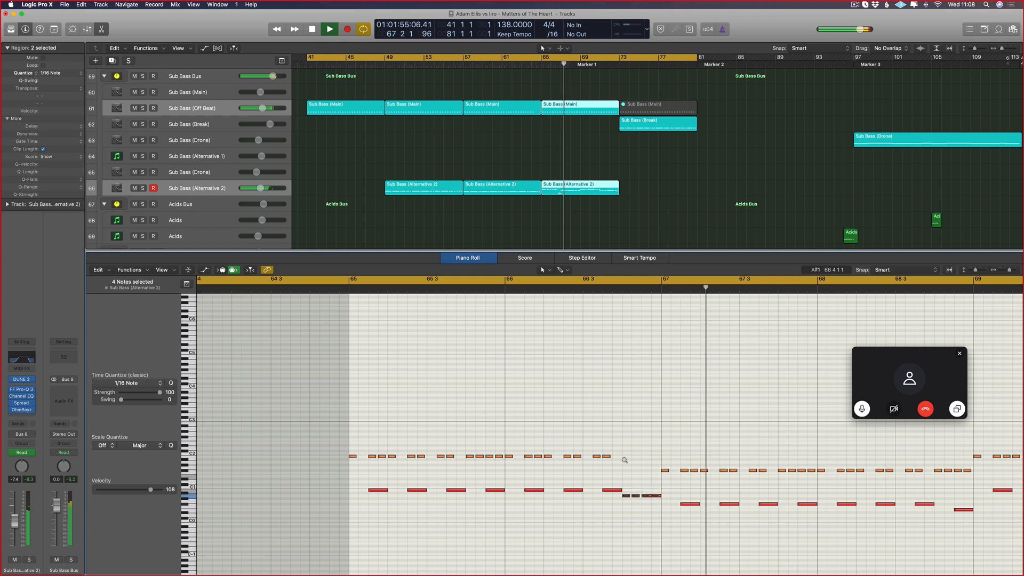
{"action": "key", "text": "alt+shift+Up"}
- Lower the last four Sub Bass (Alternative 2) notes of bar 68 by two semitones
{"action": "scroll", "coordinate": [725, 462], "scroll_direction": "right", "scroll_amount": 4}
{"action": "scroll", "coordinate": [725, 462], "scroll_direction": "right", "scroll_amount": 4}
{"action": "left_click_drag", "start_coordinate": [605, 464], "coordinate": [548, 474]}
{"action": "key", "text": "alt+shift+Down"}
{"action": "key", "text": "alt+shift+Up"}
{"action": "key", "text": "alt+Down"}
{"action": "key", "text": "alt+Down"}
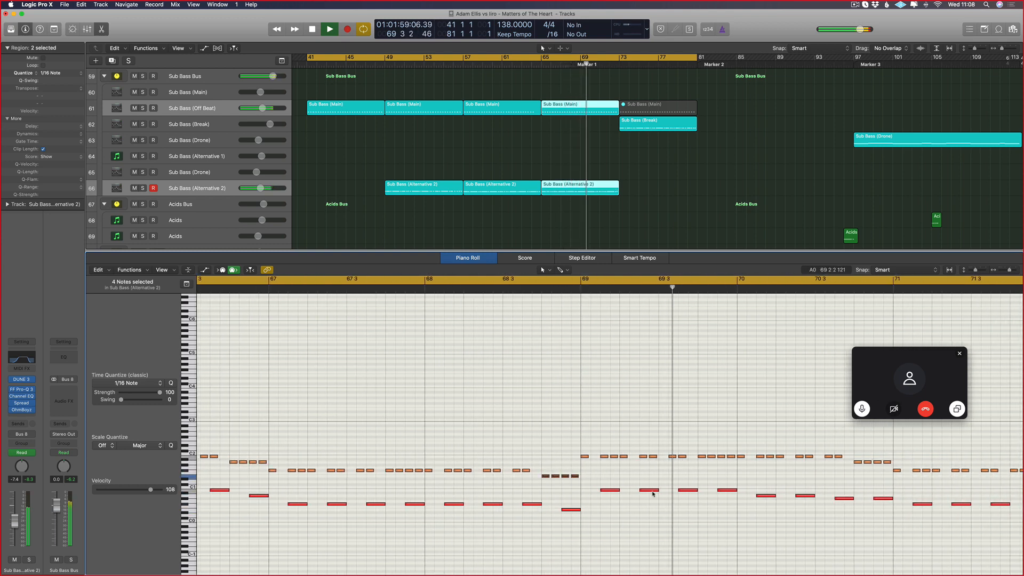
- Lower the Sub Bass (Alternative 2) notes in bar 70 to follow the descending Sub Bass (Main) line, with the last six a semitone lower
{"action": "scroll", "coordinate": [716, 454], "scroll_direction": "right", "scroll_amount": 4}
{"action": "key", "text": "space"}
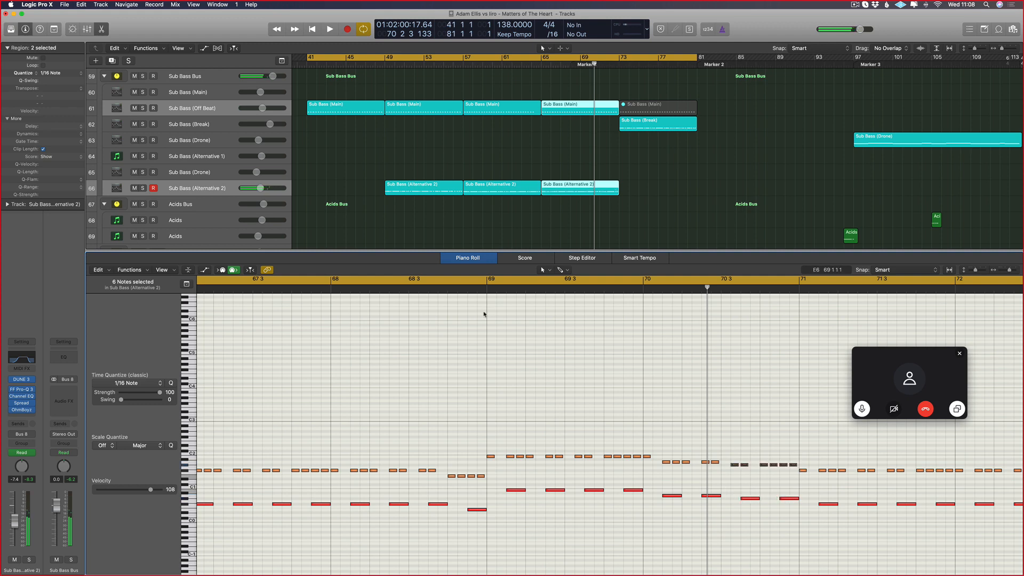
{"action": "key", "text": "space"}
- Check the Sub Bass (Alternative 2) notes of bars 69 to 72 against Sub Bass (Main) with an octave shift down and back up
{"action": "left_click_drag", "start_coordinate": [484, 451], "coordinate": [793, 468]}
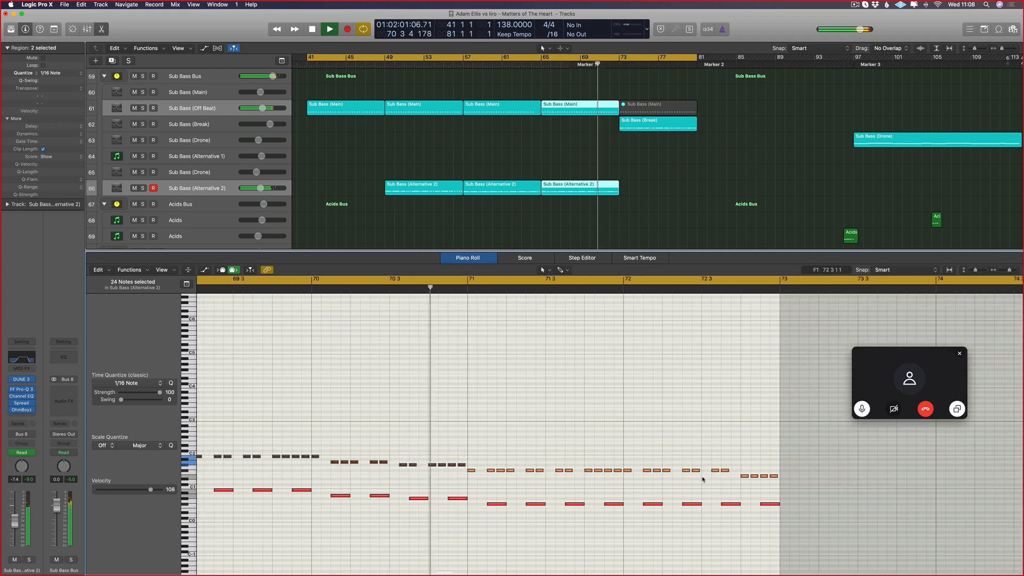
{"action": "left_click_drag", "start_coordinate": [733, 467], "coordinate": [467, 477]}
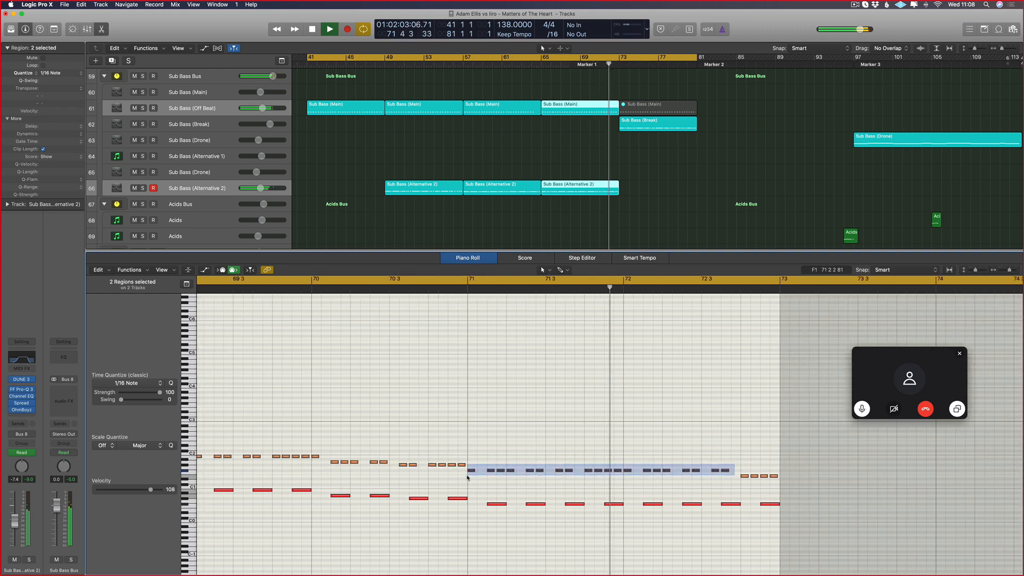
{"action": "key", "text": "alt+shift+Down"}
{"action": "key", "text": "alt+shift+Up"}
- Raise the last four Sub Bass (Alternative 2) notes of bar 72 by two semitones
{"action": "left_click_drag", "start_coordinate": [810, 476], "coordinate": [724, 490]}
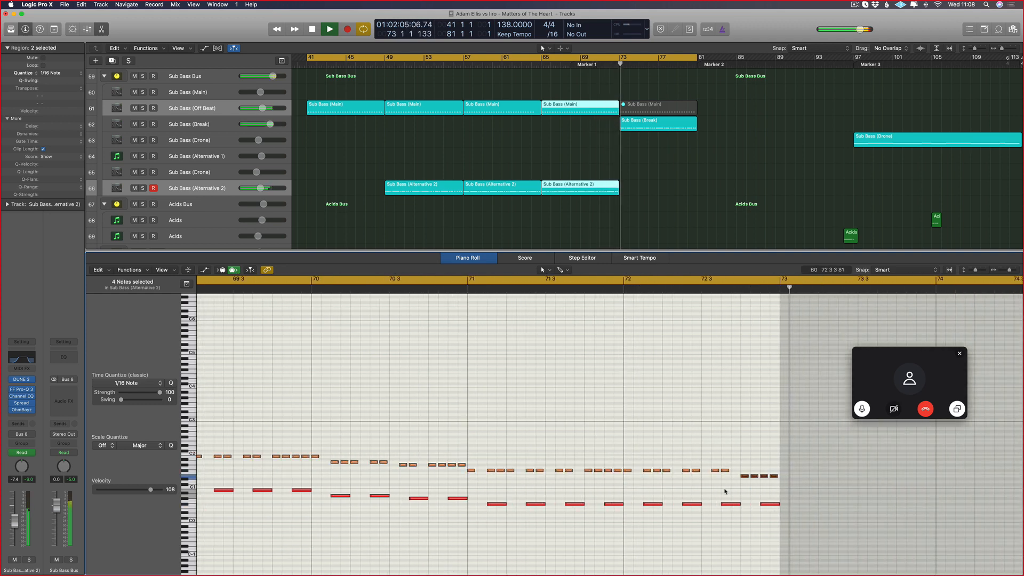
{"action": "key", "text": "alt+shift+Up"}
{"action": "key", "text": "alt+shift+Up"}
{"action": "key", "text": "alt+shift+Down"}
{"action": "key", "text": "alt+shift+Down"}
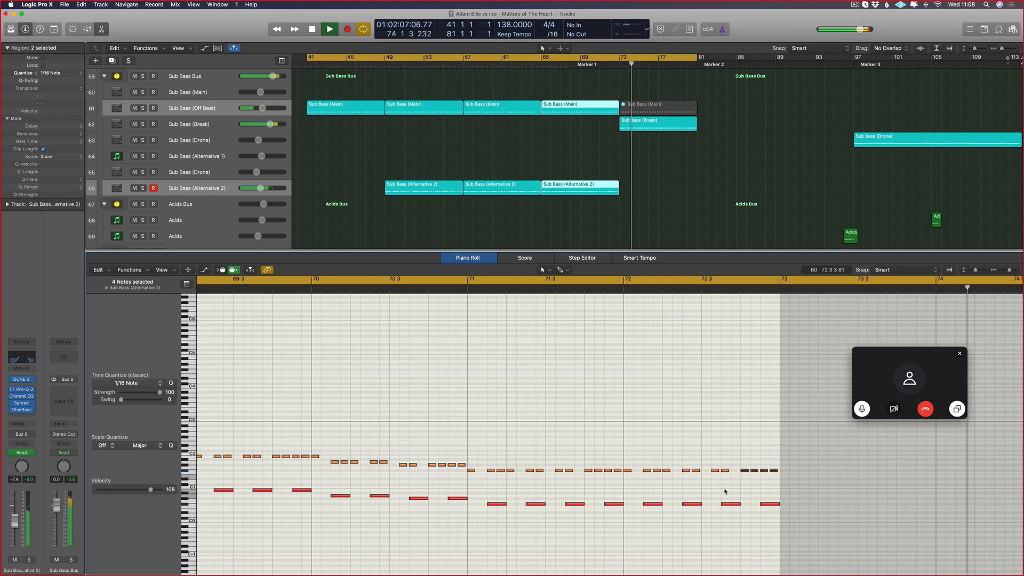
- Repeat the bar 65 Sub Bass (Alternative 2) region at bar 73 and show its notes together with the Sub Bass (Break) notes
{"action": "left_click", "coordinate": [578, 189]}
{"action": "key", "text": "super+r"}
{"action": "left_click", "coordinate": [527, 184]}
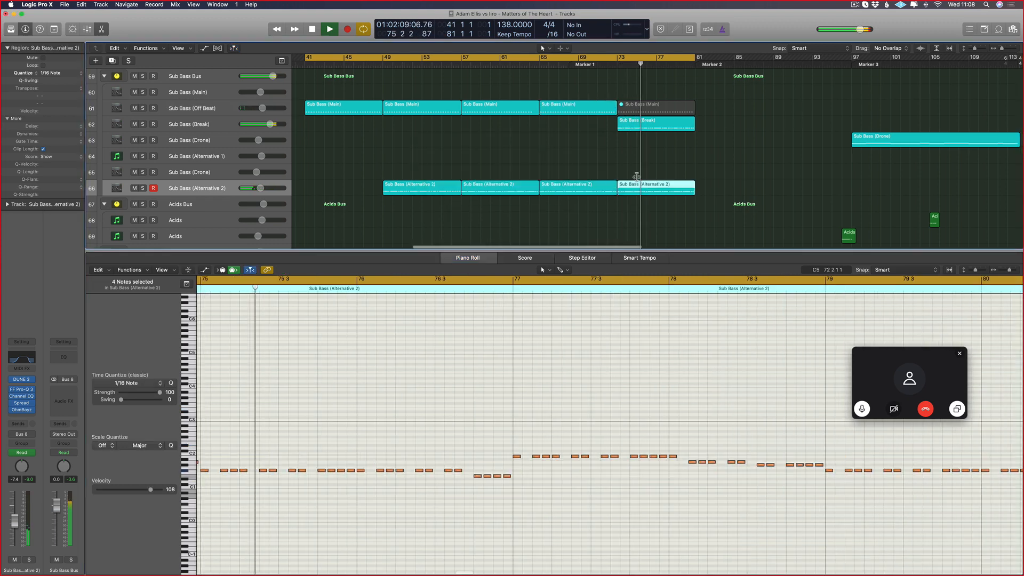
{"action": "left_click", "coordinate": [653, 124], "text": "shift"}
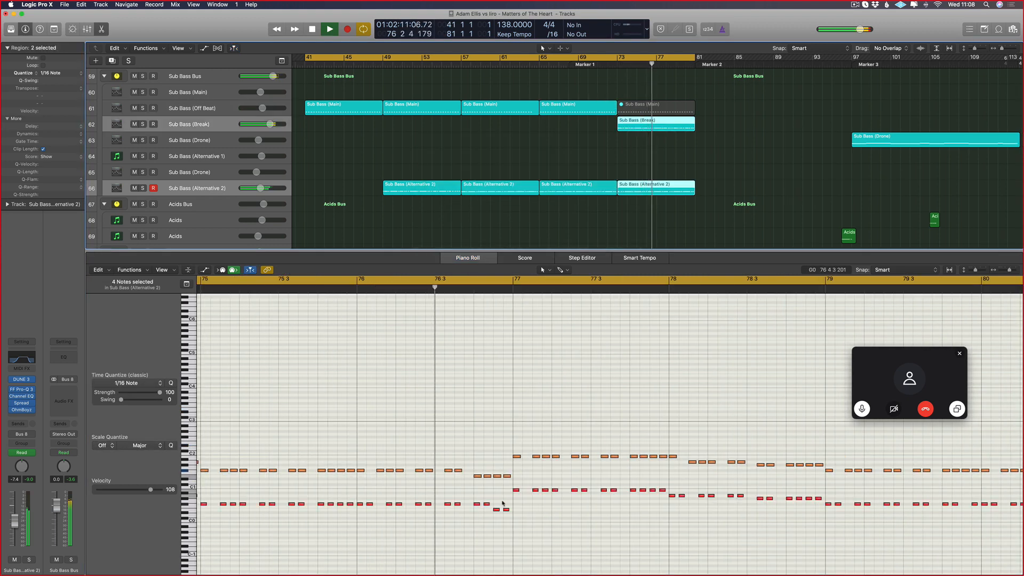
{"action": "scroll", "coordinate": [491, 490], "scroll_direction": "left", "scroll_amount": 2}
- Raise the first two of the last four Sub Bass (Alternative 2) notes in bar 76 by two semitones, matching Sub Bass (Break)
{"action": "key", "text": "space"}
{"action": "left_click_drag", "start_coordinate": [505, 473], "coordinate": [525, 481]}
{"action": "key", "text": "alt+shift+Down"}
{"action": "key", "text": "super+z"}
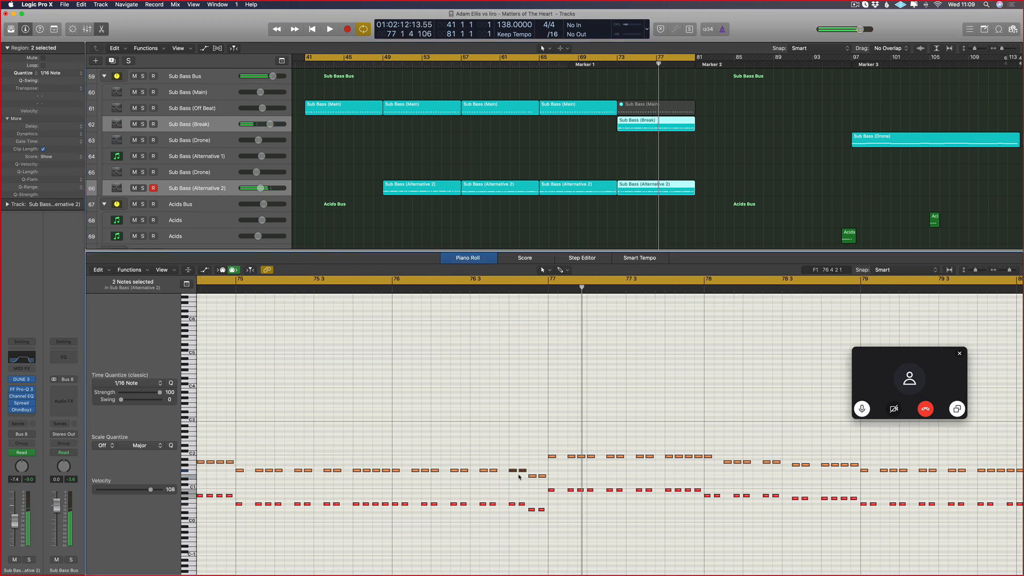
{"action": "scroll", "coordinate": [644, 442], "scroll_direction": "right", "scroll_amount": 5}
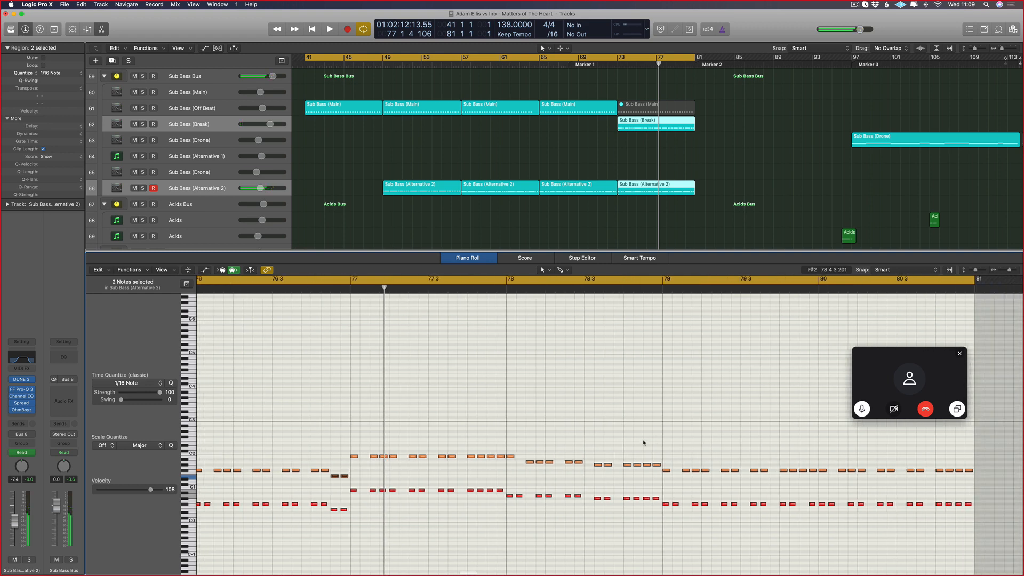
{"action": "scroll", "coordinate": [644, 443], "scroll_direction": "right", "scroll_amount": 2}
- Play from bar 41 with the note editor closed and look over all tracks of the arrangement
{"action": "key", "text": "space"}
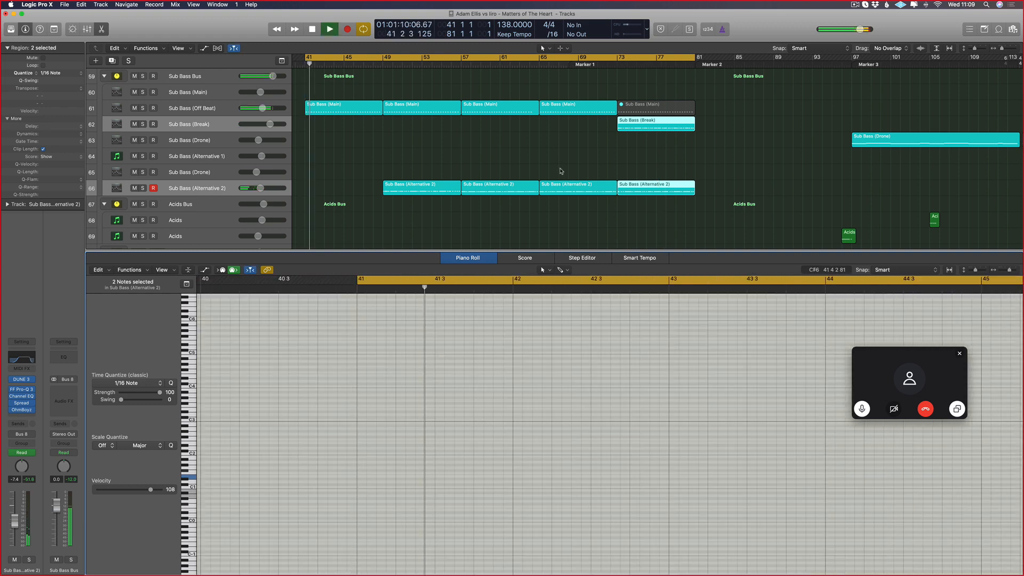
{"action": "key", "text": "p"}
{"action": "scroll", "coordinate": [731, 201], "scroll_direction": "right", "scroll_amount": 1}
{"action": "scroll", "coordinate": [715, 194], "scroll_direction": "down", "scroll_amount": 3}
{"action": "scroll", "coordinate": [681, 185], "scroll_direction": "right", "scroll_amount": 5}
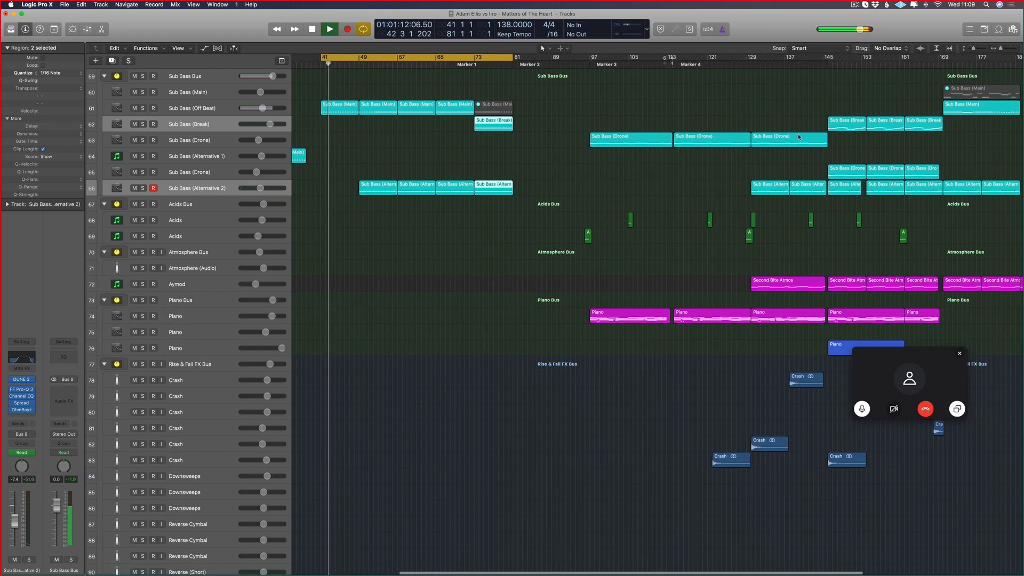
{"action": "key", "text": "ctrl+Left"}
{"action": "key", "text": "ctrl+Right"}
{"action": "scroll", "coordinate": [629, 142], "scroll_direction": "left", "scroll_amount": 6}
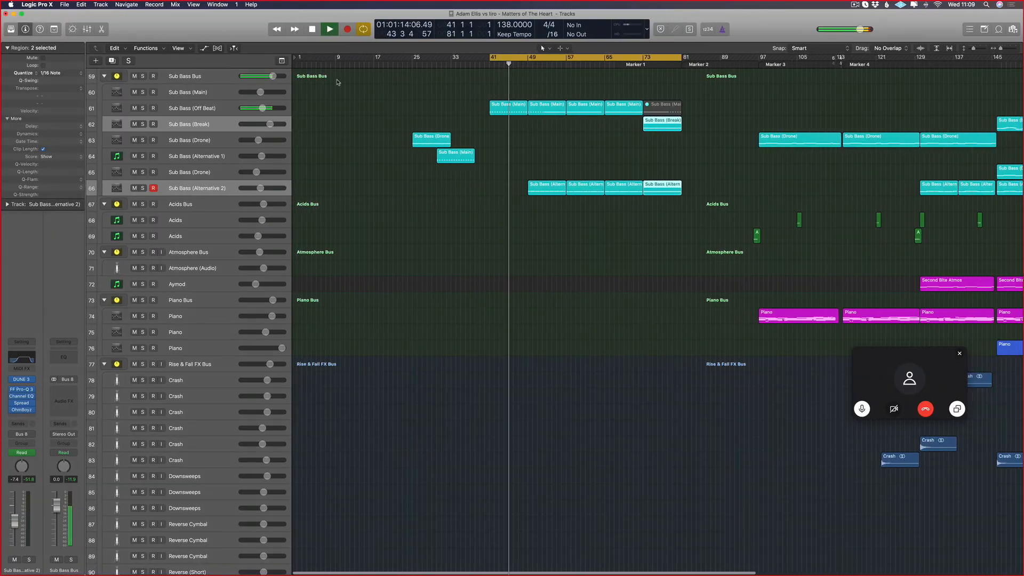
{"action": "scroll", "coordinate": [463, 222], "scroll_direction": "up", "scroll_amount": 15}
{"action": "scroll", "coordinate": [467, 216], "scroll_direction": "down", "scroll_amount": 5}
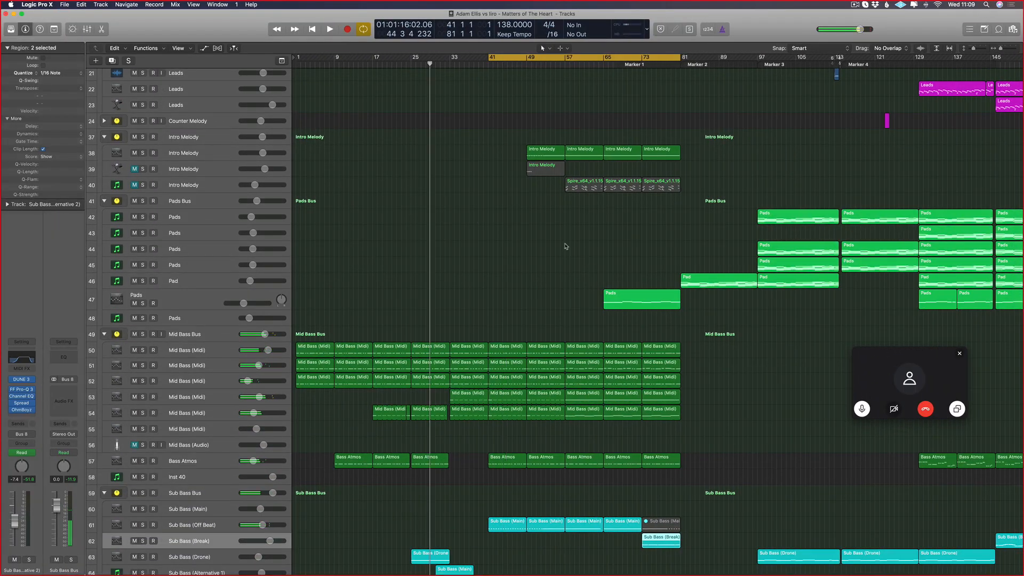
{"action": "scroll", "coordinate": [566, 246], "scroll_direction": "down", "scroll_amount": 3}
{"action": "scroll", "coordinate": [821, 251], "scroll_direction": "up", "scroll_amount": 8}
{"action": "scroll", "coordinate": [842, 129], "scroll_direction": "up", "scroll_amount": 2}
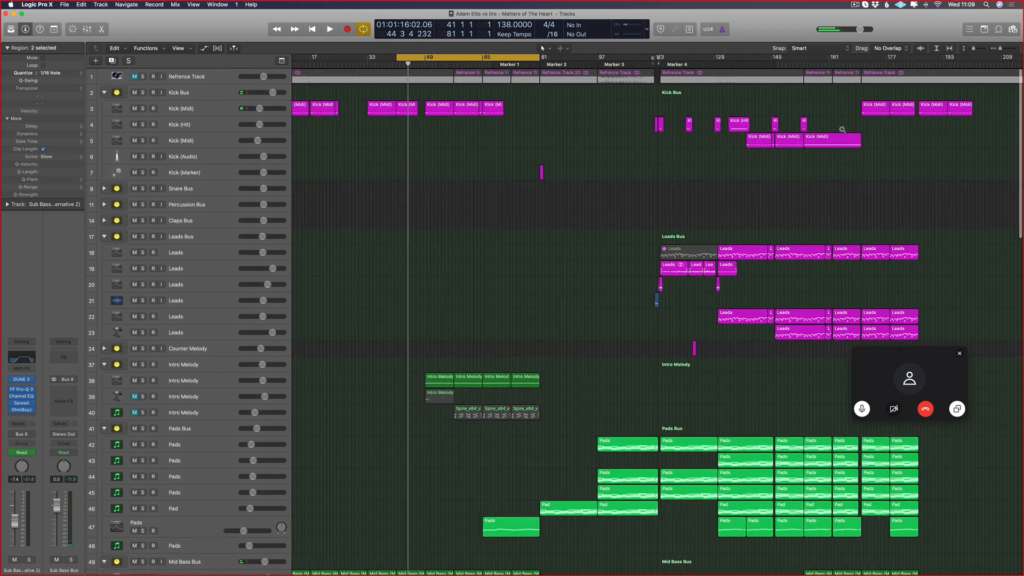
- Set the cycle range from bar 170 to bar 201 and play it
{"action": "scroll", "coordinate": [842, 129], "scroll_direction": "right", "scroll_amount": 3}
{"action": "left_click_drag", "start_coordinate": [778, 58], "coordinate": [891, 58]}
{"action": "key", "text": "space"}
{"action": "scroll", "coordinate": [689, 220], "scroll_direction": "up", "scroll_amount": 3}
{"action": "scroll", "coordinate": [688, 220], "scroll_direction": "right", "scroll_amount": 3}
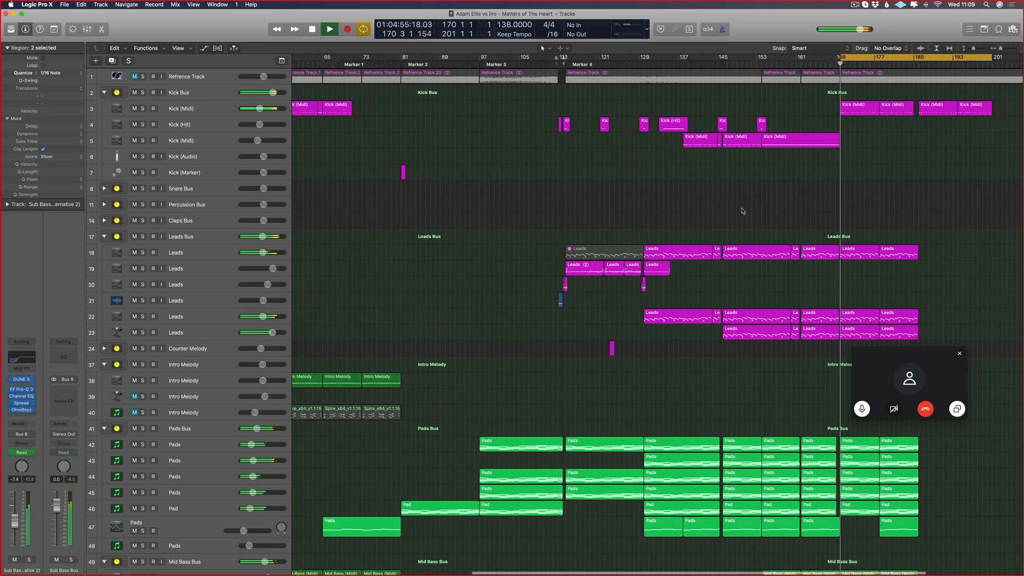
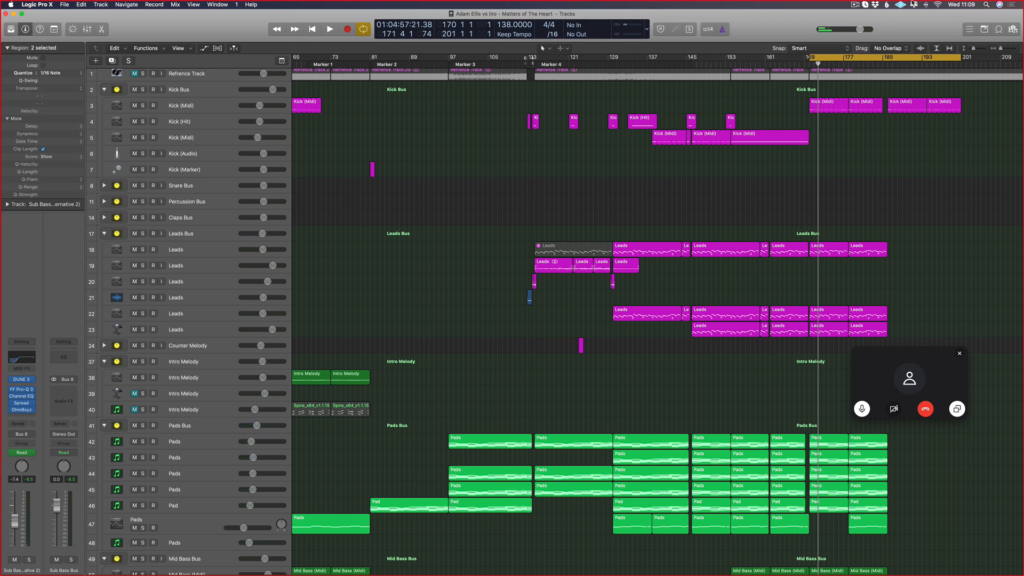
- Review the end of the arrangement by playing from bar 170 and from about bar 186
{"action": "scroll", "coordinate": [800, 134], "scroll_direction": "right", "scroll_amount": 5}
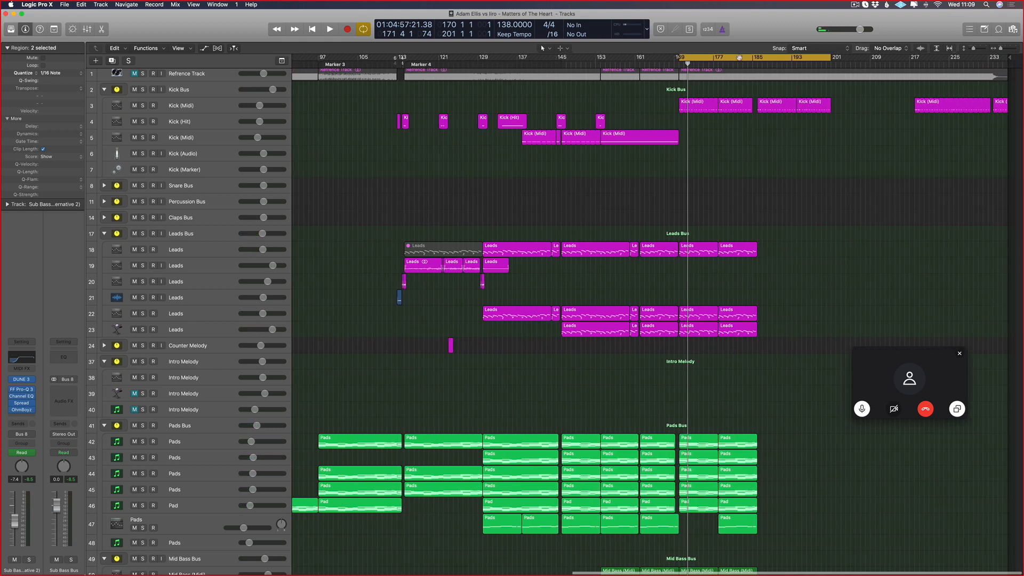
{"action": "scroll", "coordinate": [754, 173], "scroll_direction": "down", "scroll_amount": 2}
{"action": "scroll", "coordinate": [754, 173], "scroll_direction": "up", "scroll_amount": 2}
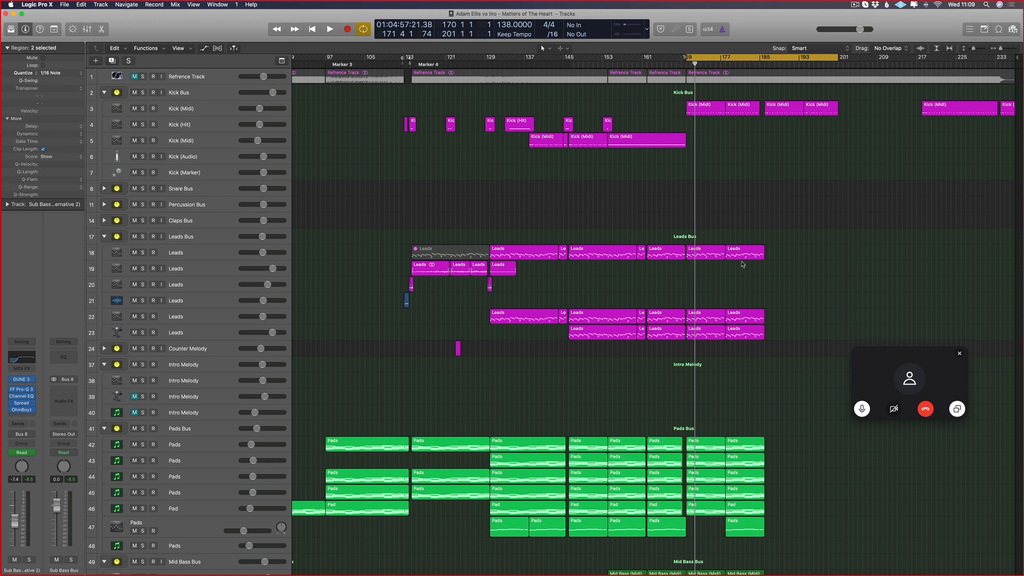
{"action": "scroll", "coordinate": [768, 265], "scroll_direction": "right", "scroll_amount": 1}
{"action": "scroll", "coordinate": [853, 214], "scroll_direction": "left", "scroll_amount": 1}
{"action": "key", "text": "space"}
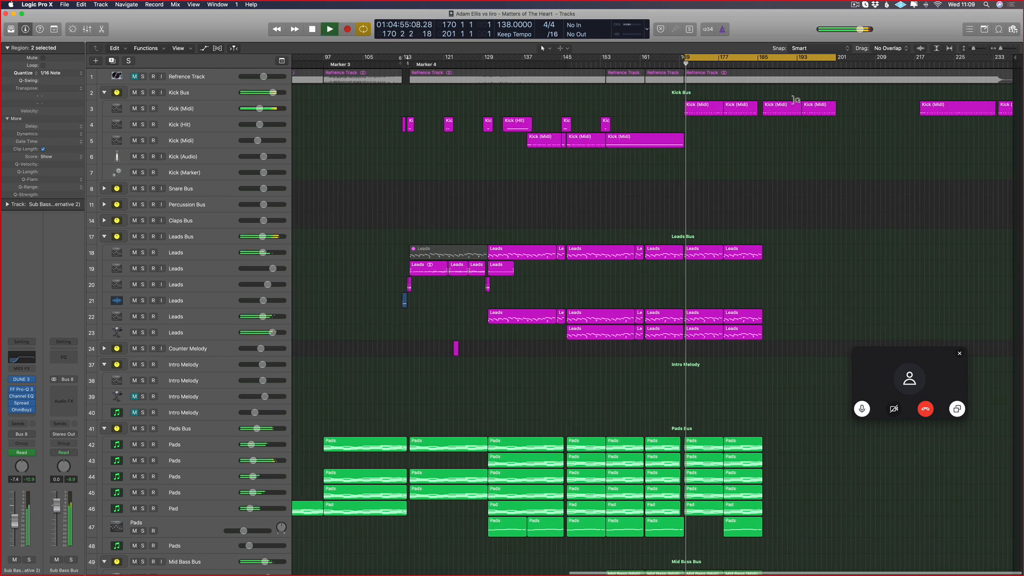
{"action": "key", "text": "super+Right"}
{"action": "left_click", "coordinate": [787, 62]}
{"action": "key", "text": "super+Right"}
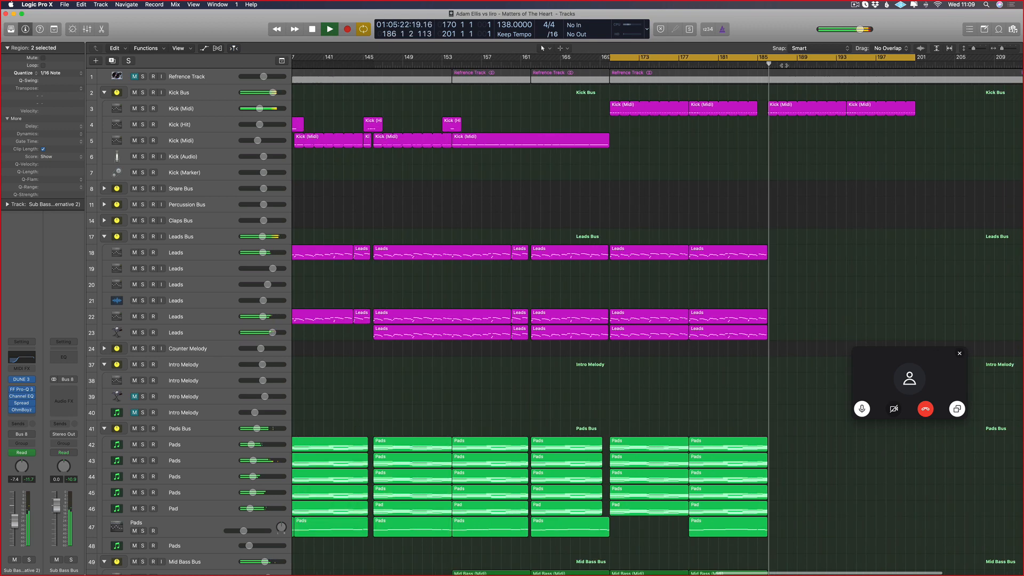
{"action": "scroll", "coordinate": [773, 174], "scroll_direction": "right", "scroll_amount": 8}
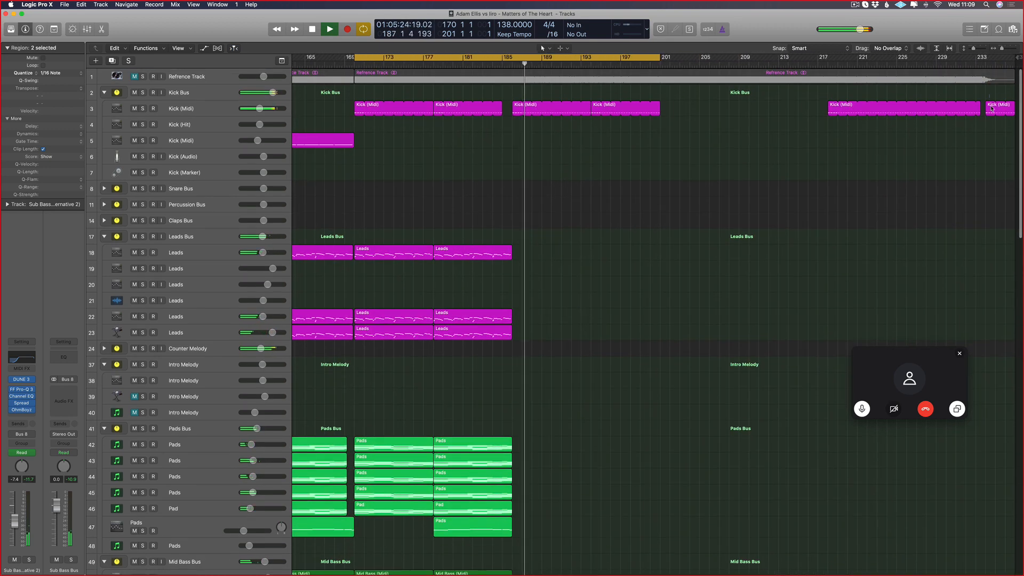
- Delete the last short Kick (Midi) region at the very end of the arrangement
{"action": "left_click", "coordinate": [992, 108]}
{"action": "key", "text": "Delete"}
{"action": "key", "text": "super+Up"}
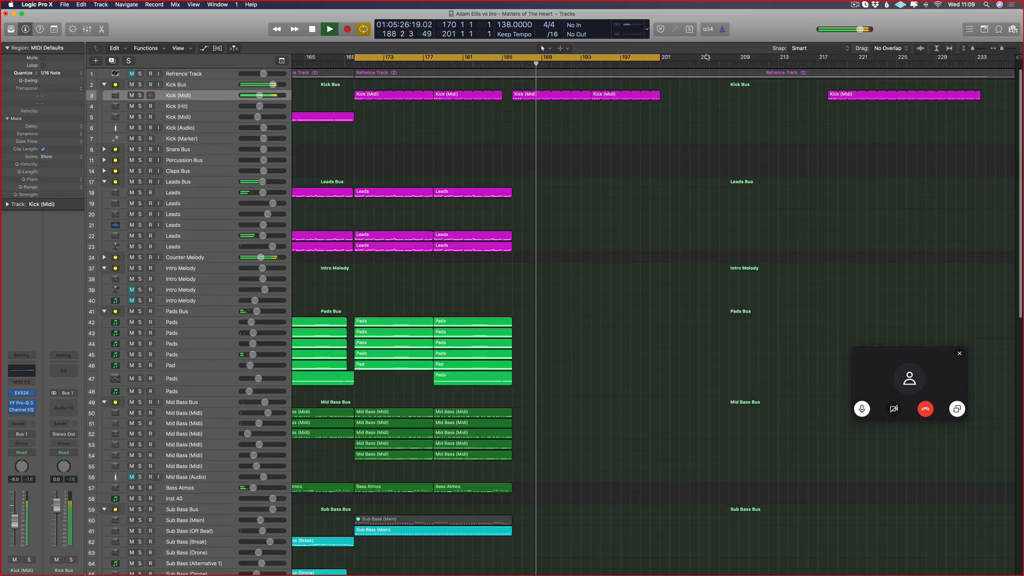
- Set the cycle range from bar 1 to bar 33 over the intro
{"action": "scroll", "coordinate": [397, 93], "scroll_direction": "left", "scroll_amount": 20}
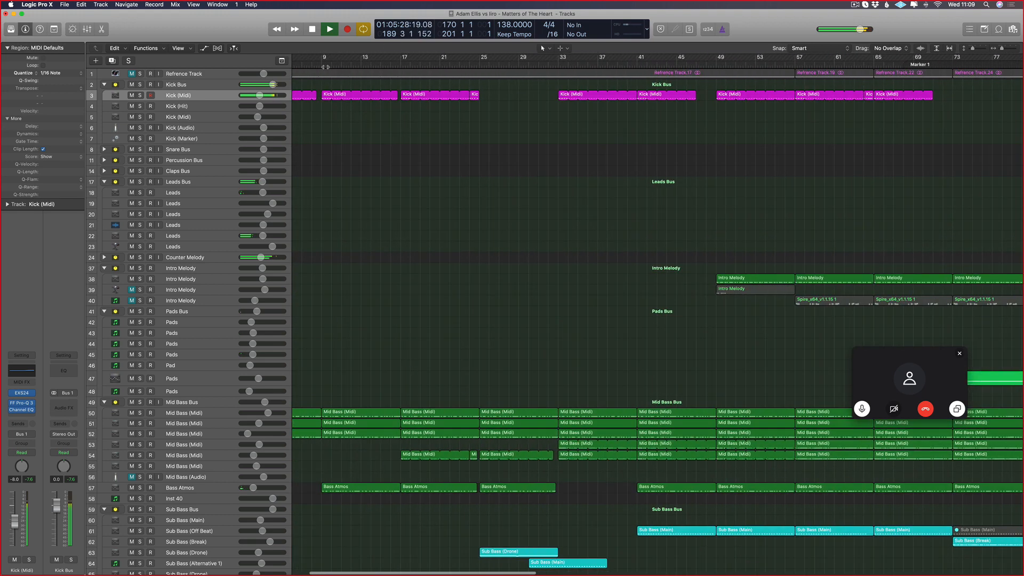
{"action": "left_click_drag", "start_coordinate": [300, 60], "coordinate": [615, 75]}
{"action": "key", "text": "super+Left"}
{"action": "key", "text": "super+Left"}
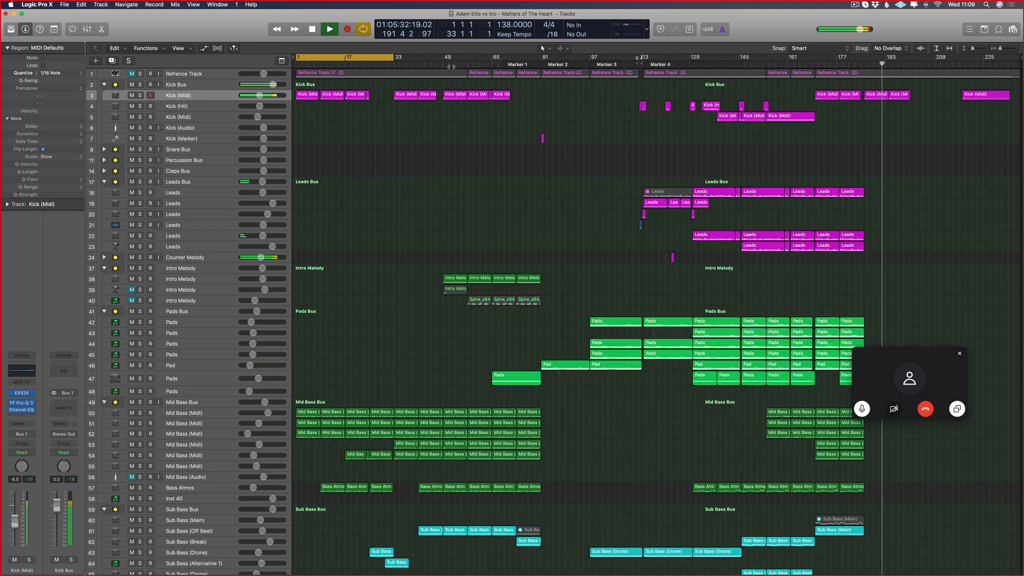
- Set the cycle range from bar 201 to about bar 233 and play from just before bar 169
{"action": "left_click_drag", "start_coordinate": [371, 60], "coordinate": [960, 99]}
{"action": "key", "text": "super+Right"}
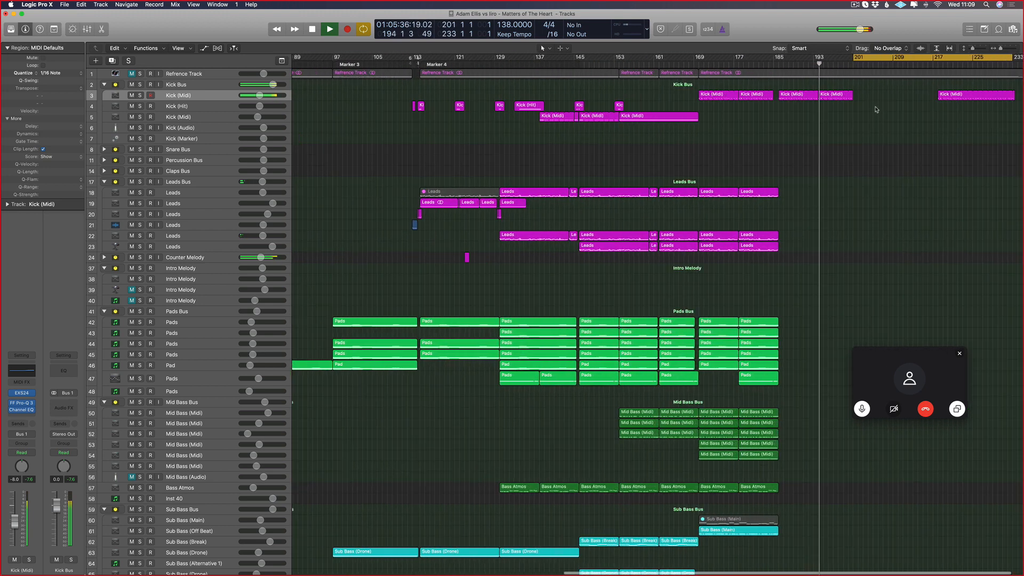
{"action": "left_click", "coordinate": [690, 63]}
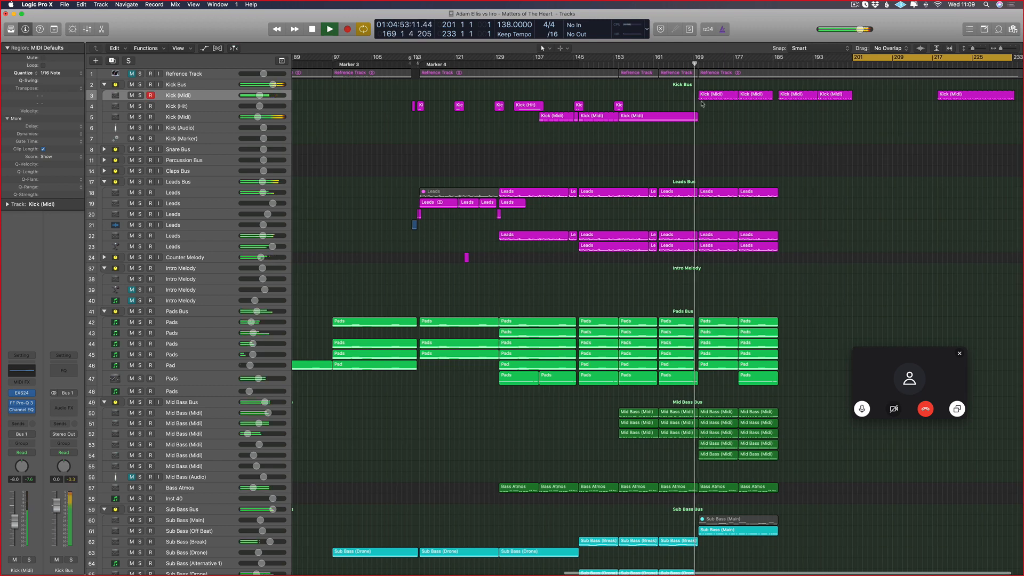
- Play the arrangement's ending from about bar 199
{"action": "key", "text": "super+Right"}
{"action": "scroll", "coordinate": [734, 67], "scroll_direction": "right", "scroll_amount": 3}
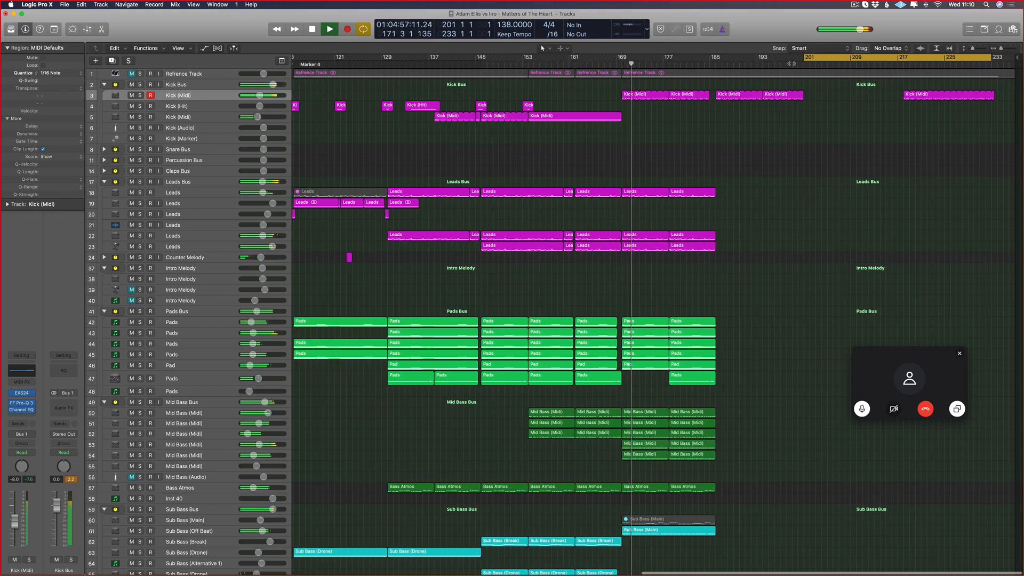
{"action": "left_click", "coordinate": [792, 62]}
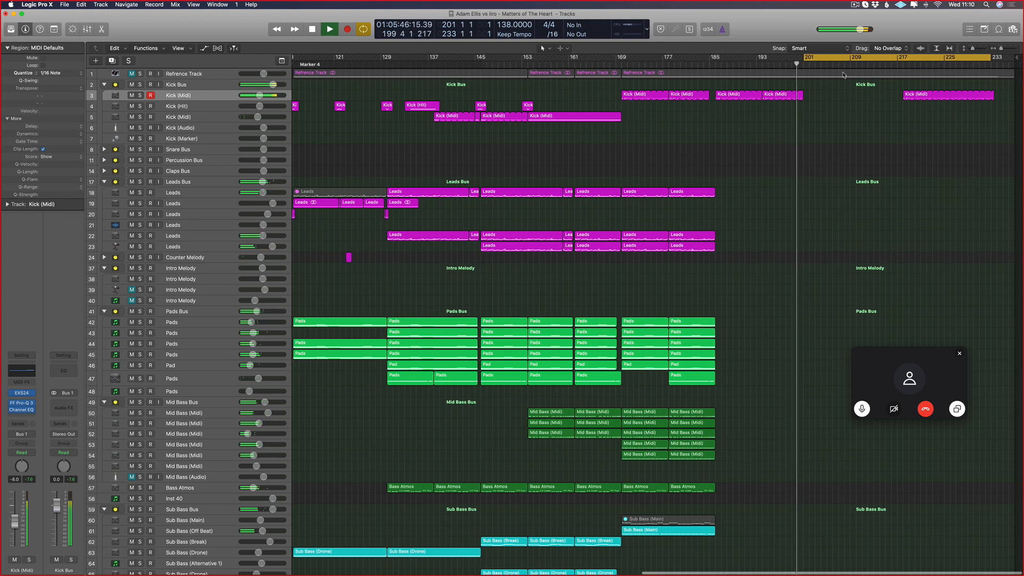
{"action": "scroll", "coordinate": [808, 115], "scroll_direction": "up", "scroll_amount": 2}
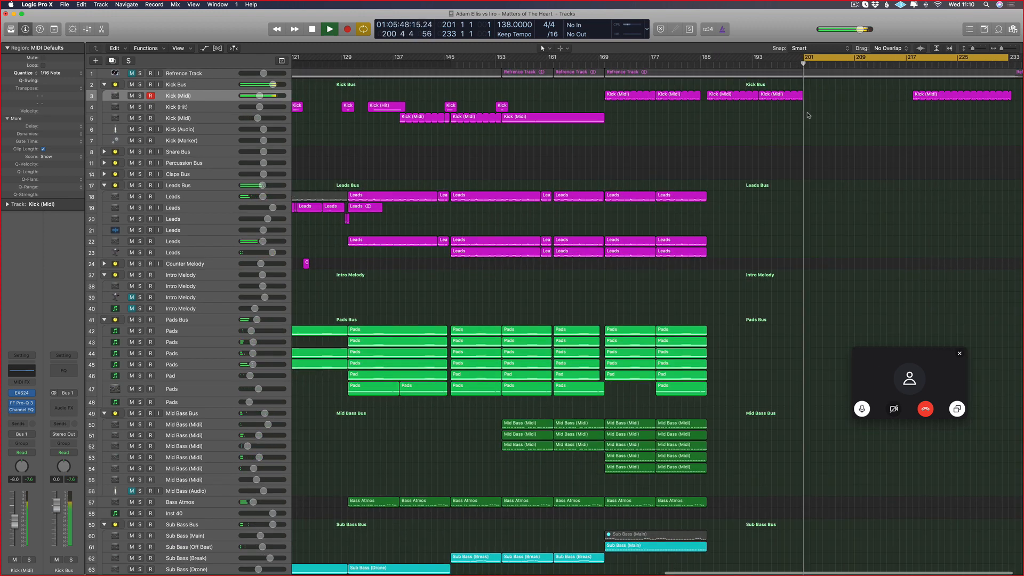
- Extend the project end to about bar 269
{"action": "scroll", "coordinate": [914, 128], "scroll_direction": "up", "scroll_amount": 1}
{"action": "scroll", "coordinate": [914, 128], "scroll_direction": "right", "scroll_amount": 2}
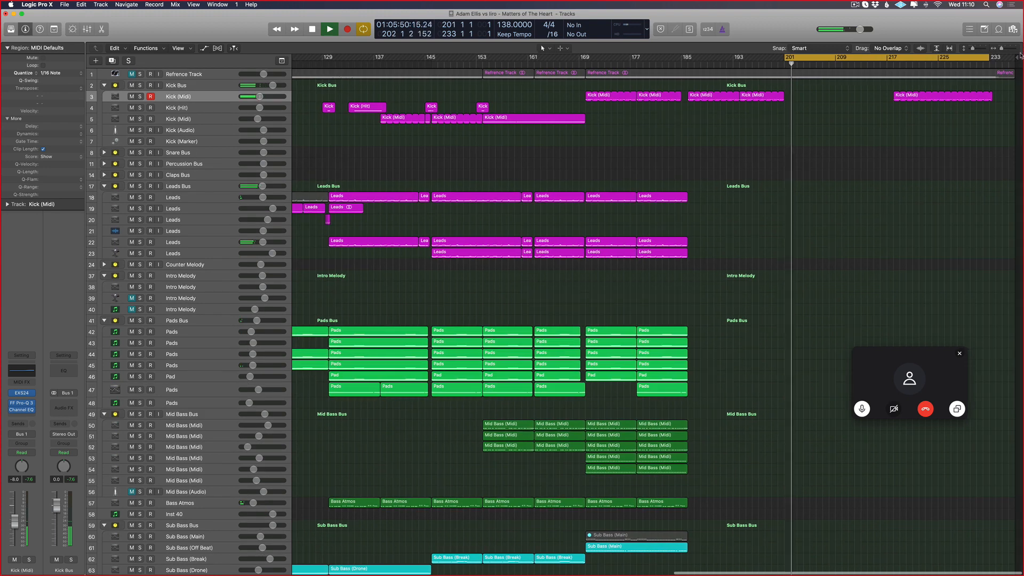
{"action": "left_click_drag", "start_coordinate": [1017, 57], "coordinate": [1021, 101]}
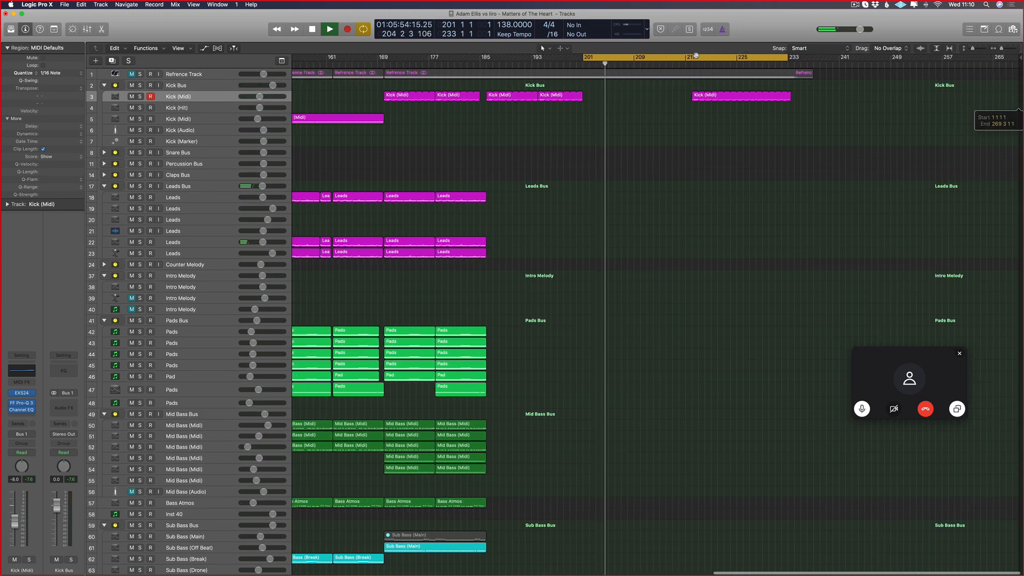
- Play the arrangement from just before bar 169 and review the regions leading into the ending
{"action": "left_click", "coordinate": [378, 64]}
{"action": "left_click", "coordinate": [375, 75]}
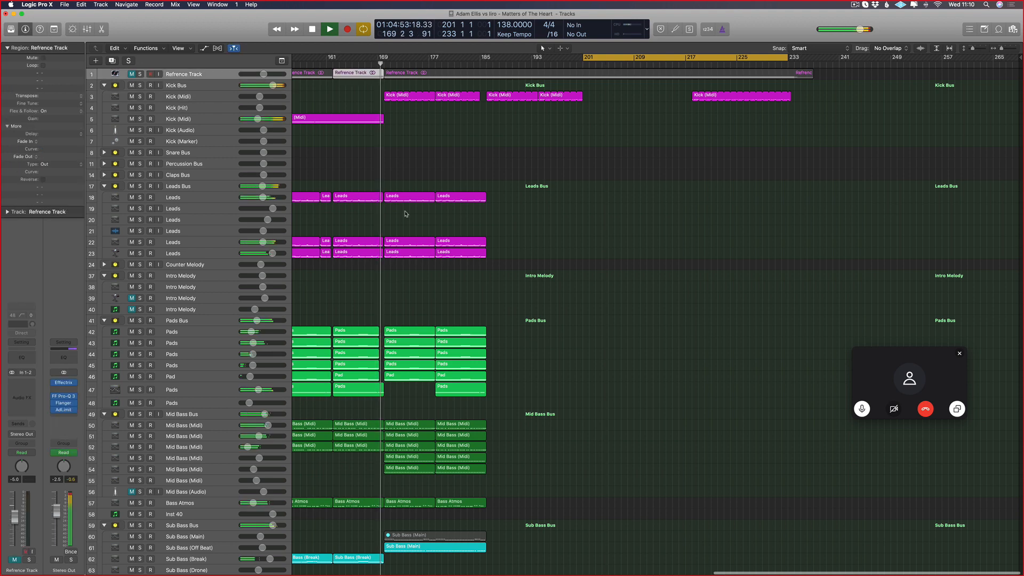
{"action": "scroll", "coordinate": [405, 213], "scroll_direction": "down", "scroll_amount": 5}
{"action": "scroll", "coordinate": [426, 214], "scroll_direction": "up", "scroll_amount": 2}
{"action": "scroll", "coordinate": [474, 215], "scroll_direction": "up", "scroll_amount": 3}
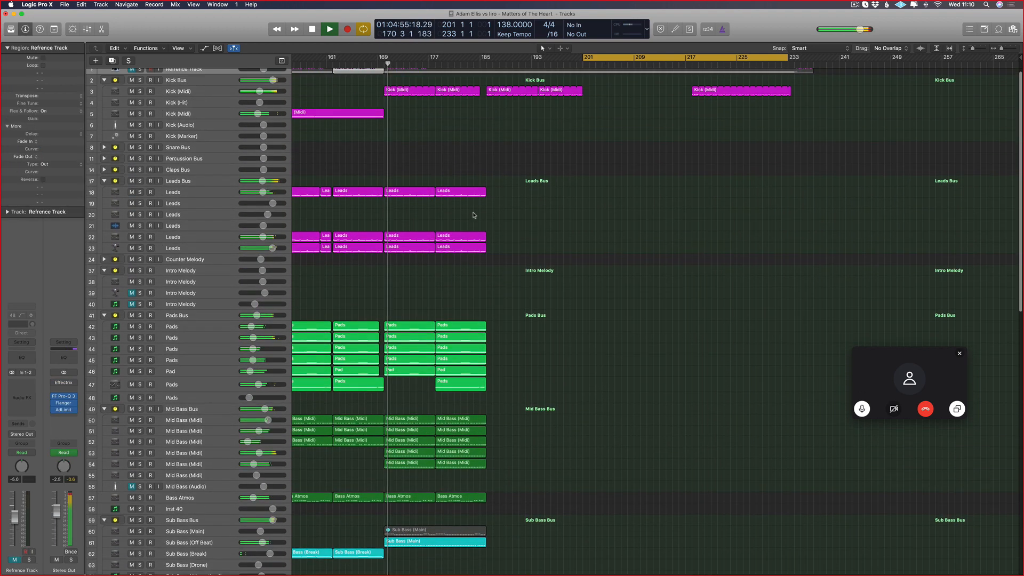
{"action": "scroll", "coordinate": [474, 216], "scroll_direction": "left", "scroll_amount": 8}
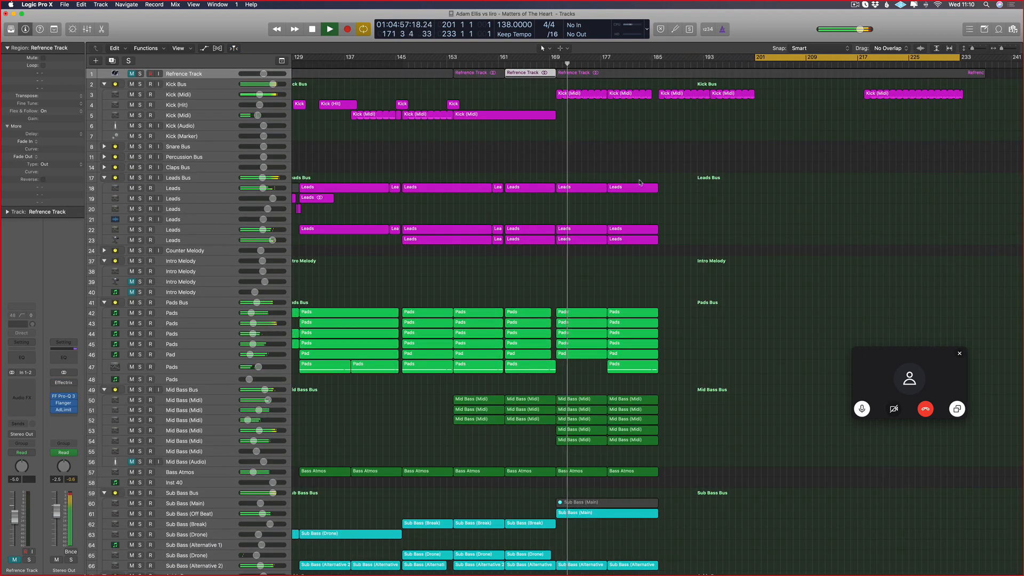
- Repeat the Leads regions and the active Sub Bass (Main) region of bars 169 to 185 once, filling up to bar 201
{"action": "left_click_drag", "start_coordinate": [719, 156], "coordinate": [568, 261]}
{"action": "left_click", "coordinate": [638, 514], "text": "shift"}
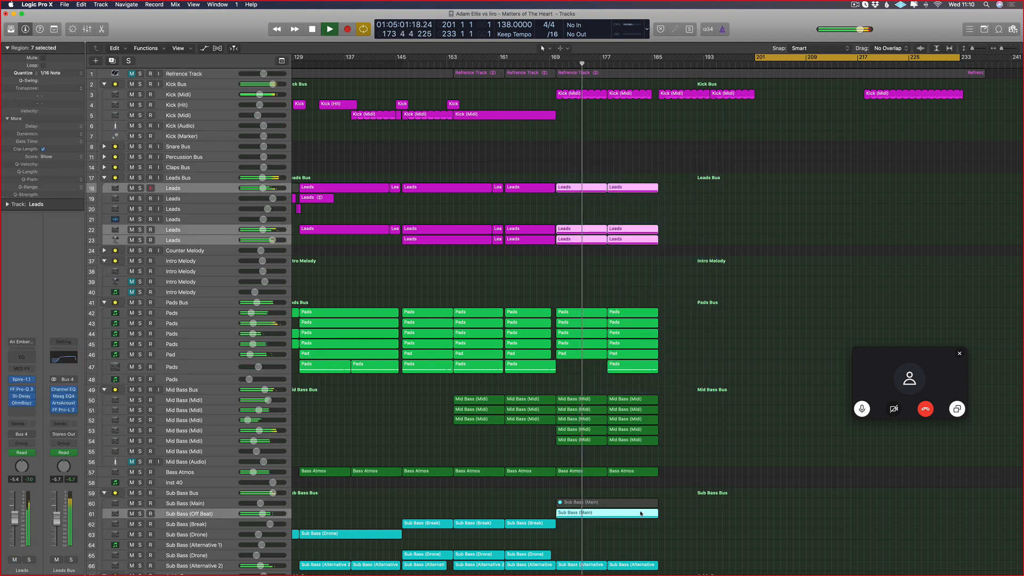
{"action": "key", "text": "super+r"}
{"action": "left_click", "coordinate": [565, 186]}
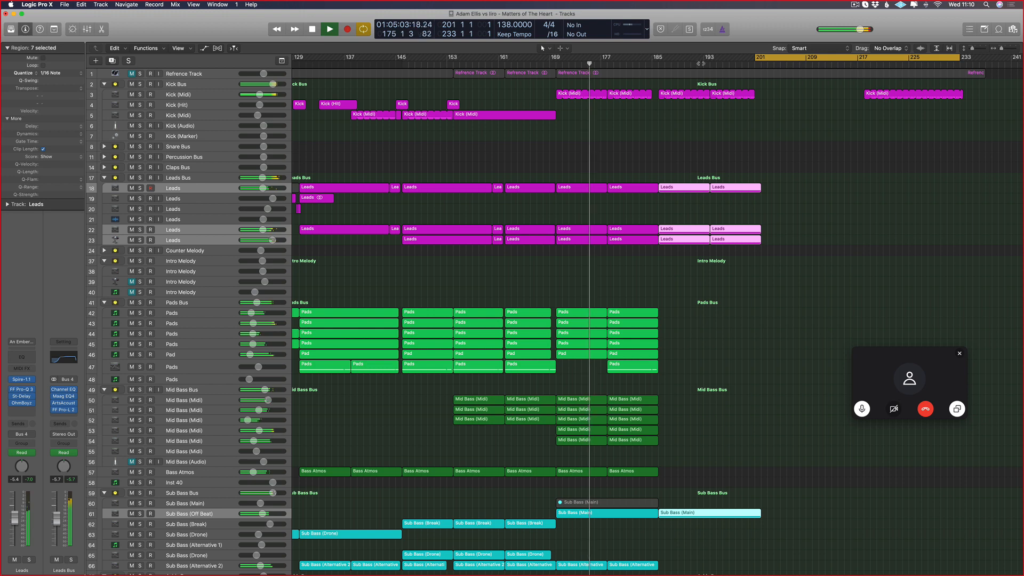
- Examine the earlier sections' regions across the leads, pads, bass, piano and effects tracks for material to reuse in the ending
{"action": "left_click_drag", "start_coordinate": [815, 163], "coordinate": [685, 434]}
{"action": "scroll", "coordinate": [590, 368], "scroll_direction": "left", "scroll_amount": 3}
{"action": "scroll", "coordinate": [589, 368], "scroll_direction": "down", "scroll_amount": 5}
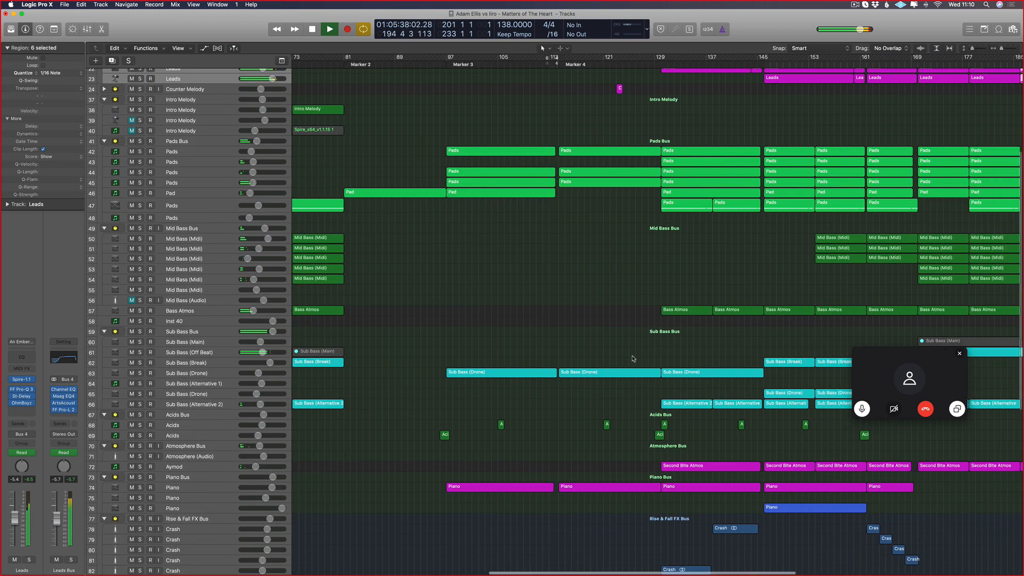
{"action": "scroll", "coordinate": [638, 323], "scroll_direction": "left", "scroll_amount": 5}
{"action": "scroll", "coordinate": [618, 315], "scroll_direction": "right", "scroll_amount": 2}
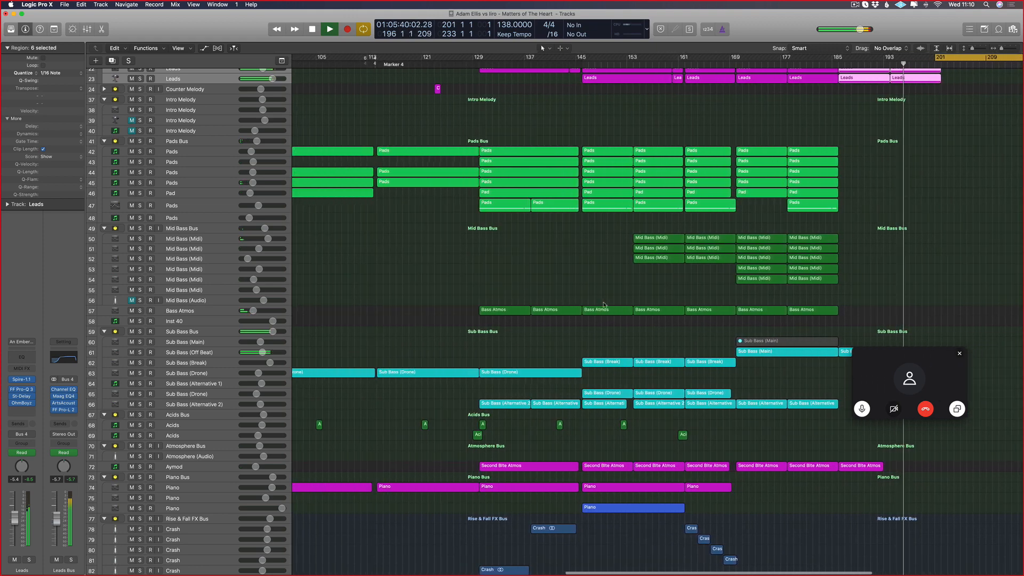
{"action": "scroll", "coordinate": [579, 292], "scroll_direction": "down", "scroll_amount": 6}
{"action": "scroll", "coordinate": [570, 292], "scroll_direction": "left", "scroll_amount": 5}
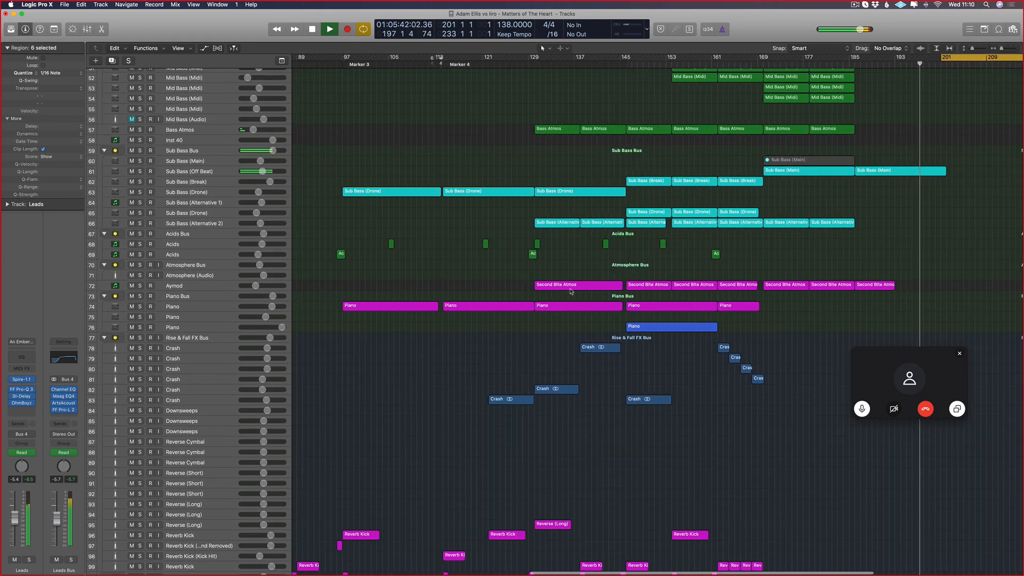
{"action": "scroll", "coordinate": [571, 293], "scroll_direction": "up", "scroll_amount": 12}
{"action": "key", "text": "super+Right"}
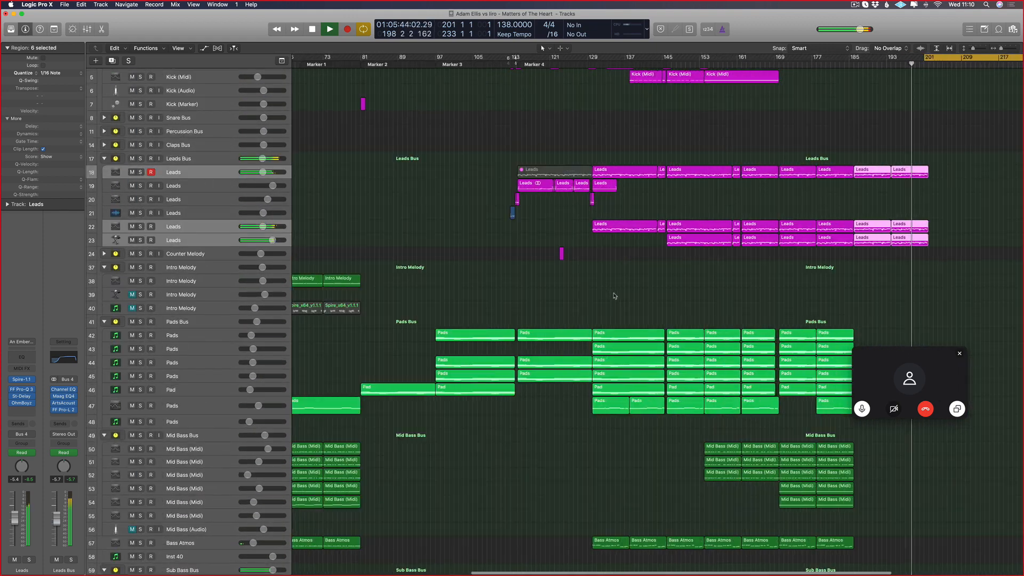
{"action": "scroll", "coordinate": [613, 294], "scroll_direction": "up", "scroll_amount": 5}
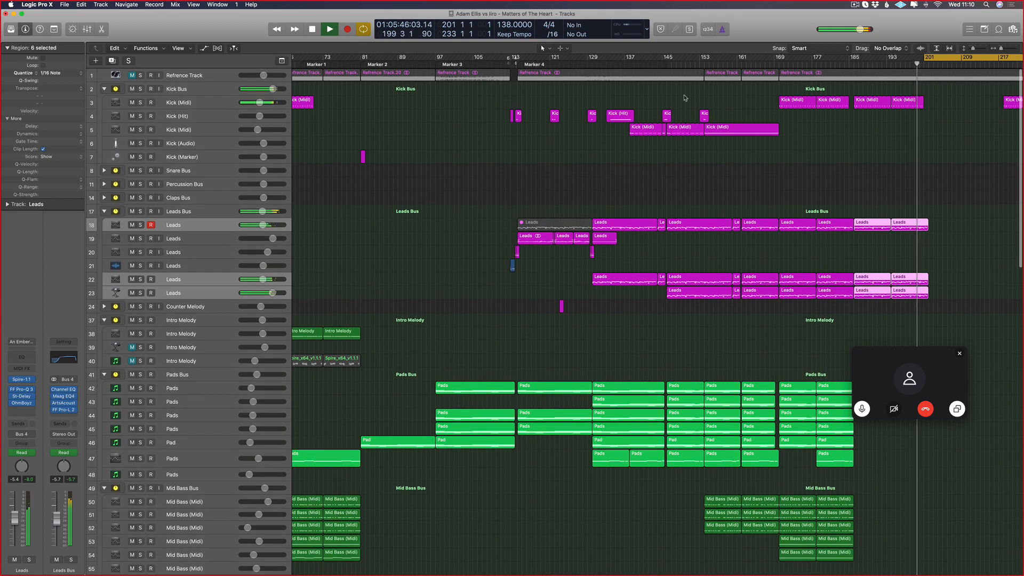
{"action": "scroll", "coordinate": [651, 270], "scroll_direction": "down", "scroll_amount": 10}
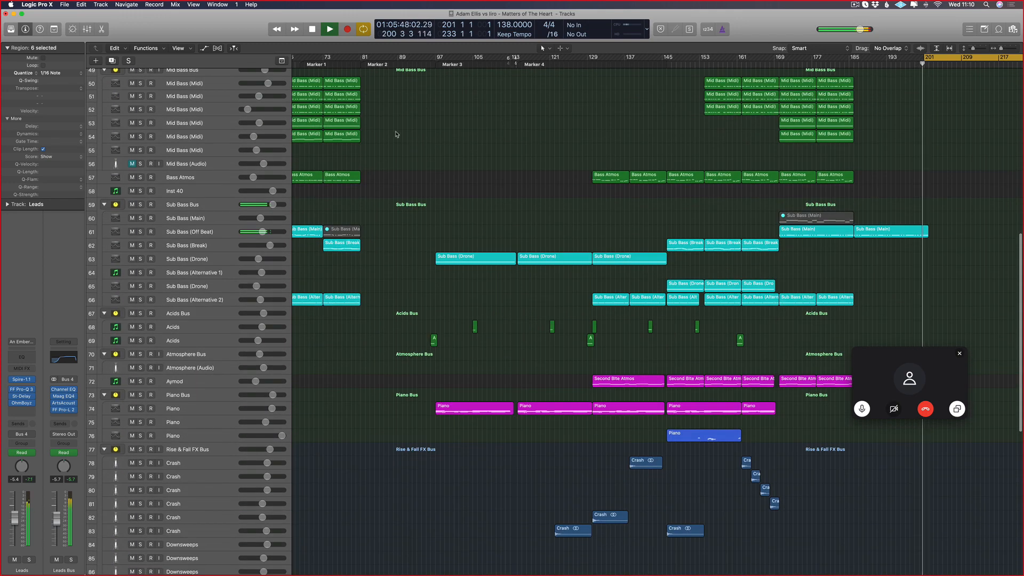
{"action": "scroll", "coordinate": [462, 208], "scroll_direction": "up", "scroll_amount": 6}
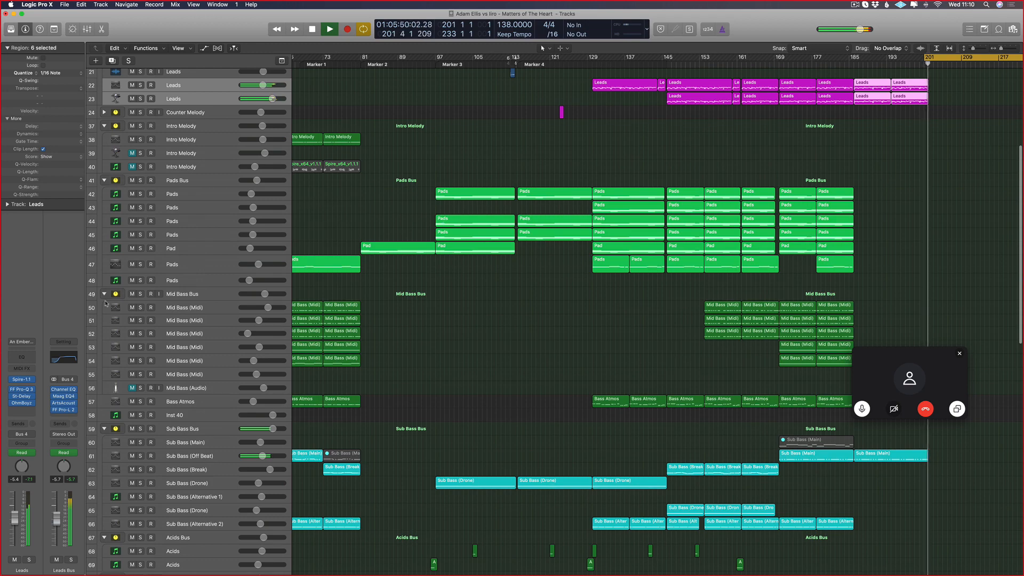
- Expand the Counter Melody track stack and play from about bar 186
{"action": "scroll", "coordinate": [105, 303], "scroll_direction": "up", "scroll_amount": 3}
{"action": "left_click", "coordinate": [105, 185]}
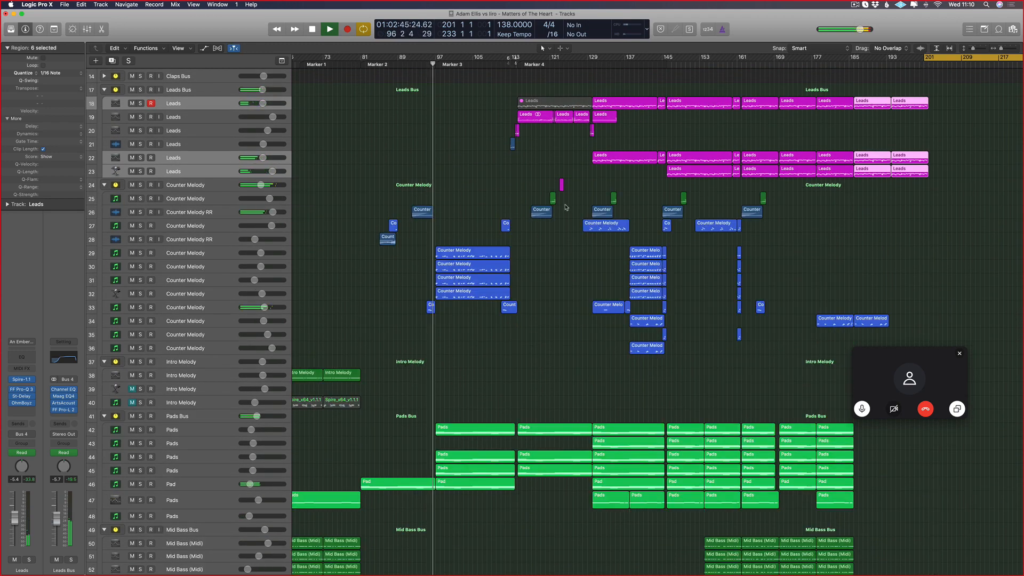
{"action": "scroll", "coordinate": [790, 179], "scroll_direction": "right", "scroll_amount": 5}
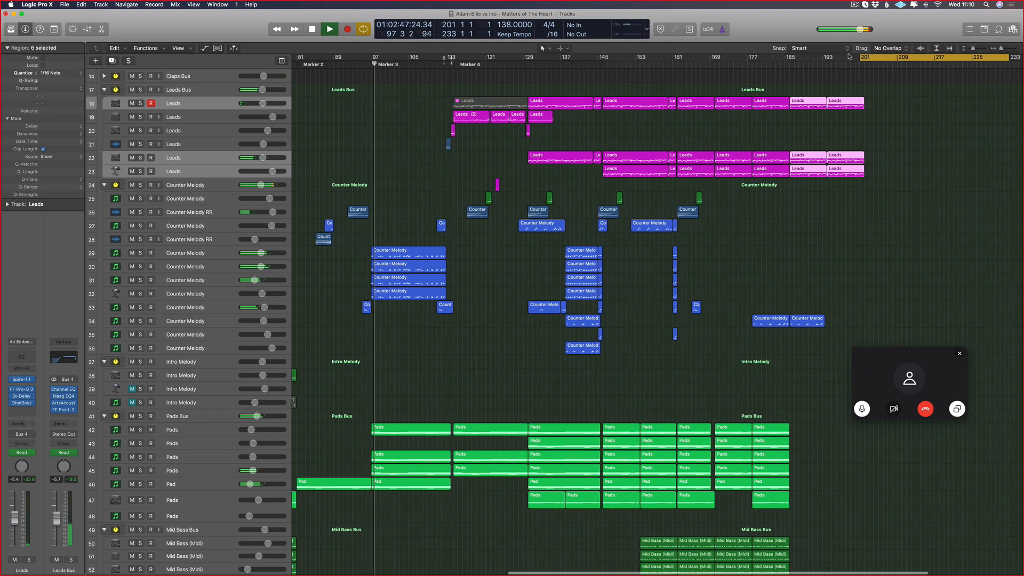
{"action": "left_click", "coordinate": [792, 66]}
{"action": "scroll", "coordinate": [598, 247], "scroll_direction": "up", "scroll_amount": 3}
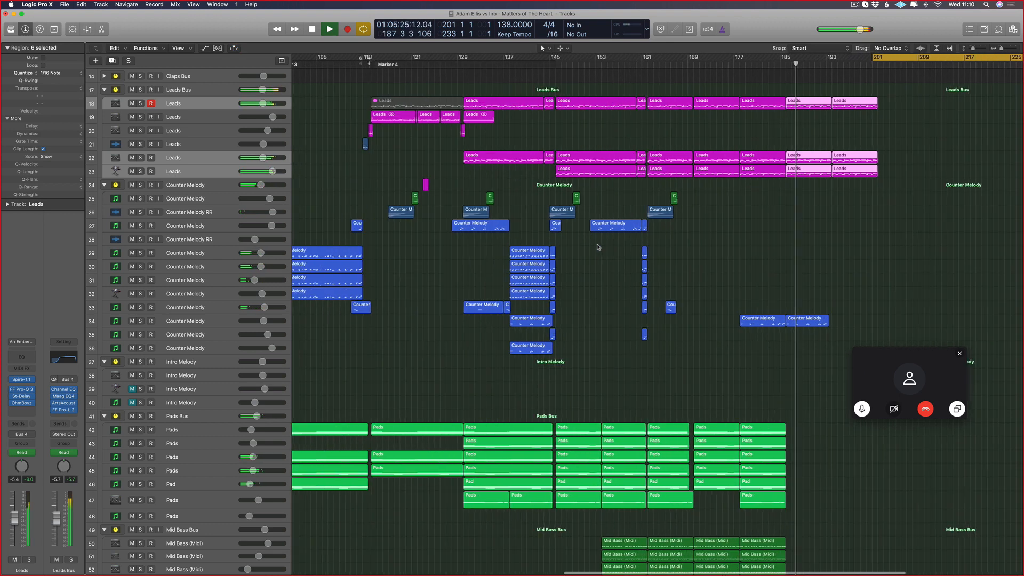
- Copy the Counter Melody regions and the two track 47 Pads regions from about bars 129 to 145 to bar 202, without automation data
{"action": "left_click_drag", "start_coordinate": [562, 192], "coordinate": [446, 361]}
{"action": "left_click", "coordinate": [496, 504], "text": "shift"}
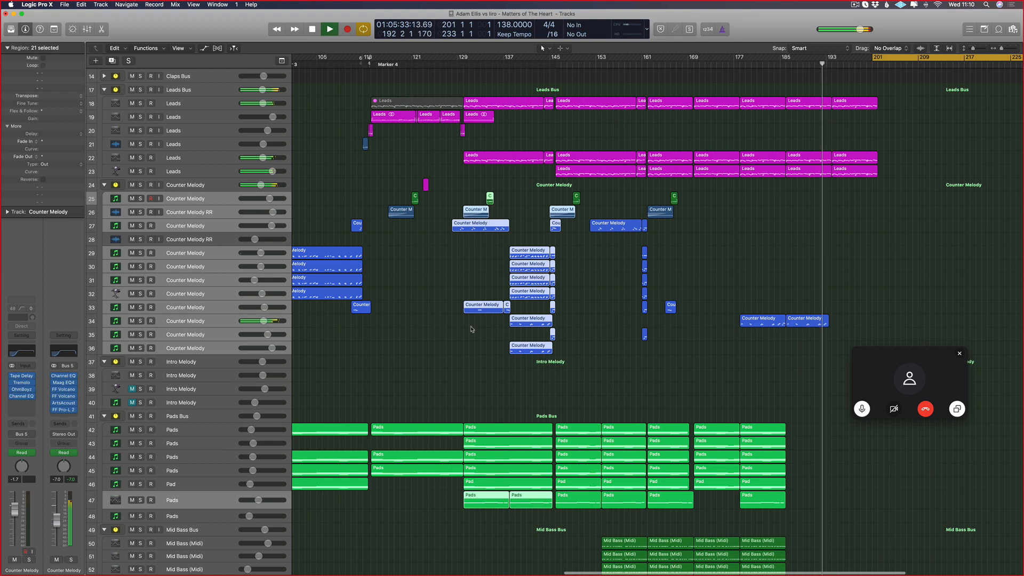
{"action": "key", "text": "super+Up"}
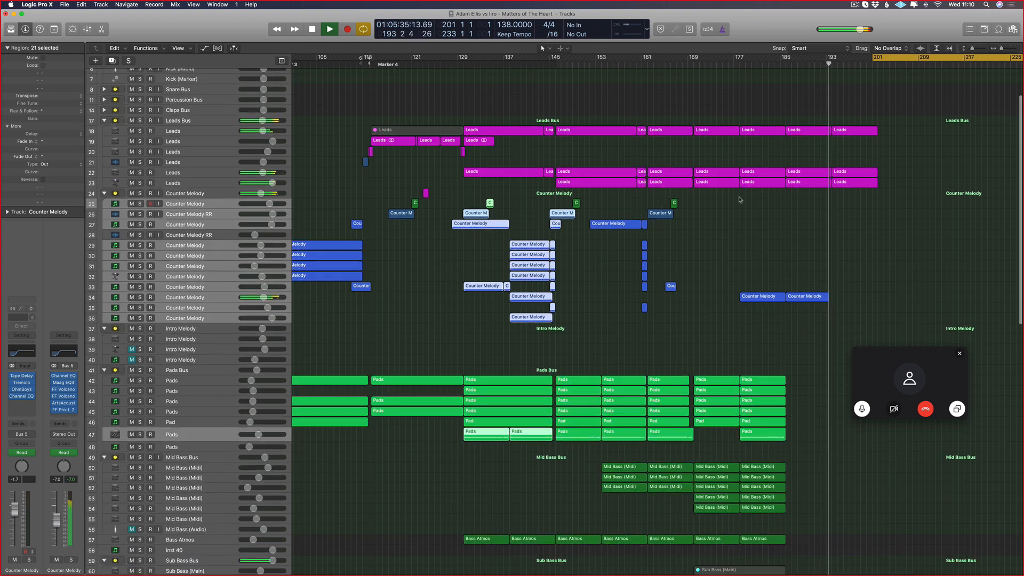
{"action": "left_click_drag", "start_coordinate": [478, 438], "coordinate": [901, 441]}
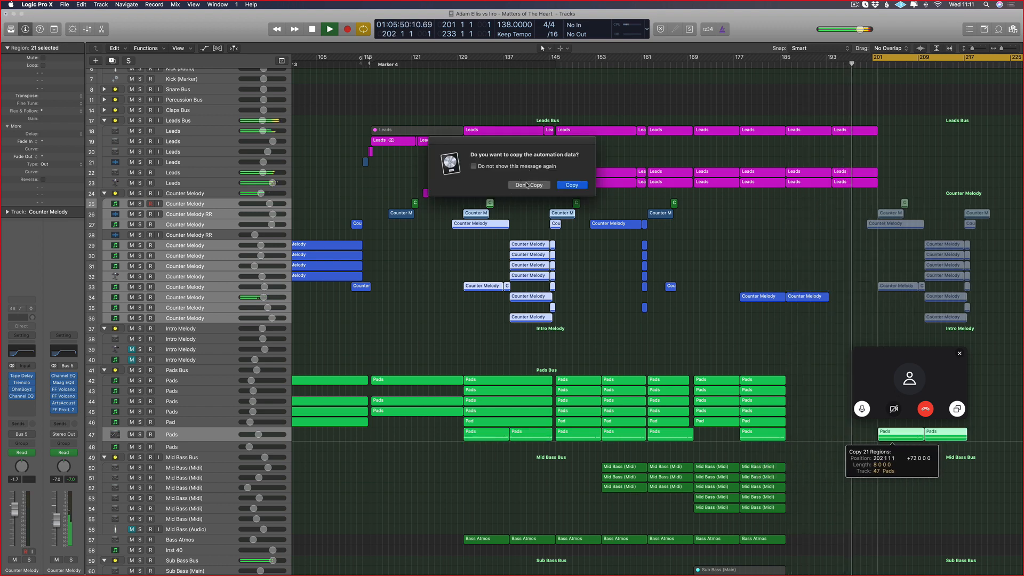
{"action": "left_click", "coordinate": [520, 188]}
{"action": "scroll", "coordinate": [577, 354], "scroll_direction": "right", "scroll_amount": 8}
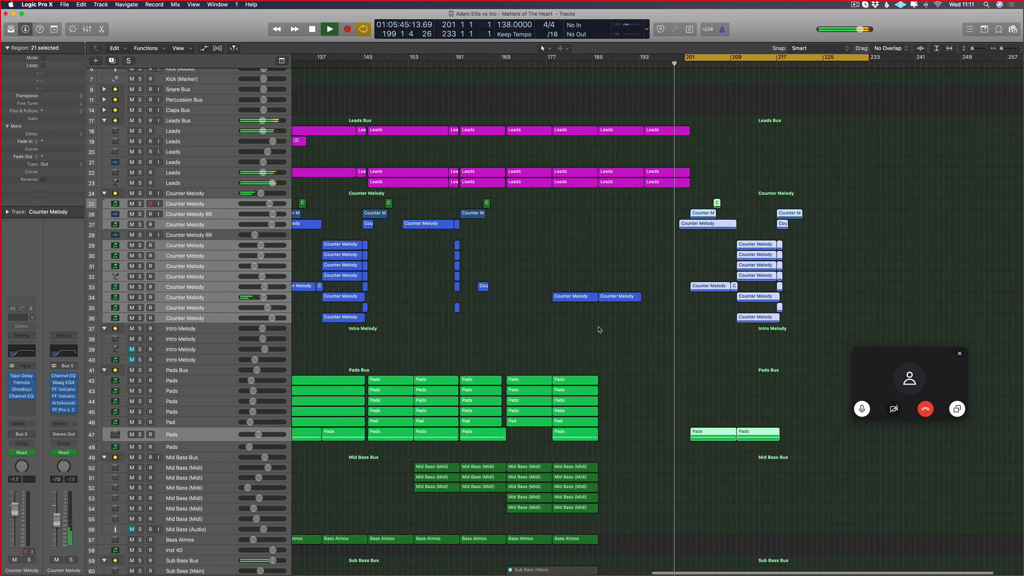
- Copy the Sub Bass (Drone) region at about bar 130 to bar 202 without its automation data
{"action": "scroll", "coordinate": [577, 354], "scroll_direction": "down", "scroll_amount": 10}
{"action": "scroll", "coordinate": [577, 354], "scroll_direction": "left", "scroll_amount": 5}
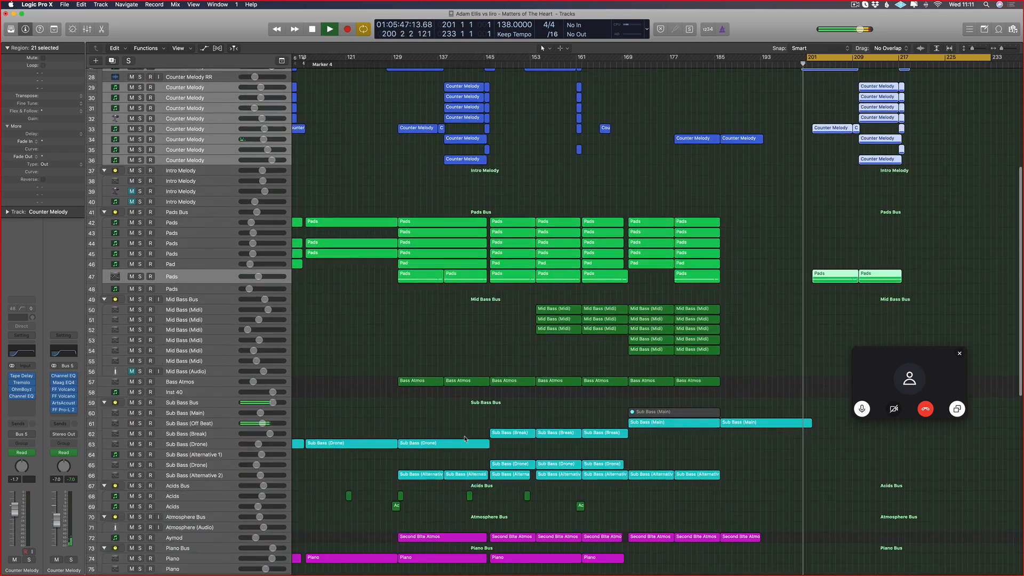
{"action": "left_click_drag", "start_coordinate": [419, 445], "coordinate": [832, 451]}
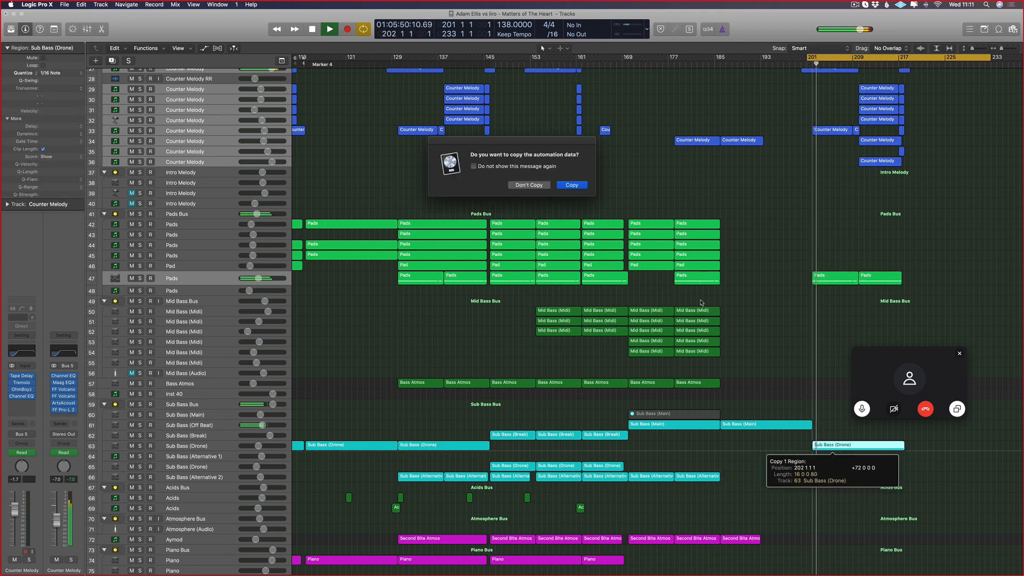
{"action": "left_click", "coordinate": [532, 186]}
{"action": "scroll", "coordinate": [657, 381], "scroll_direction": "right", "scroll_amount": 5}
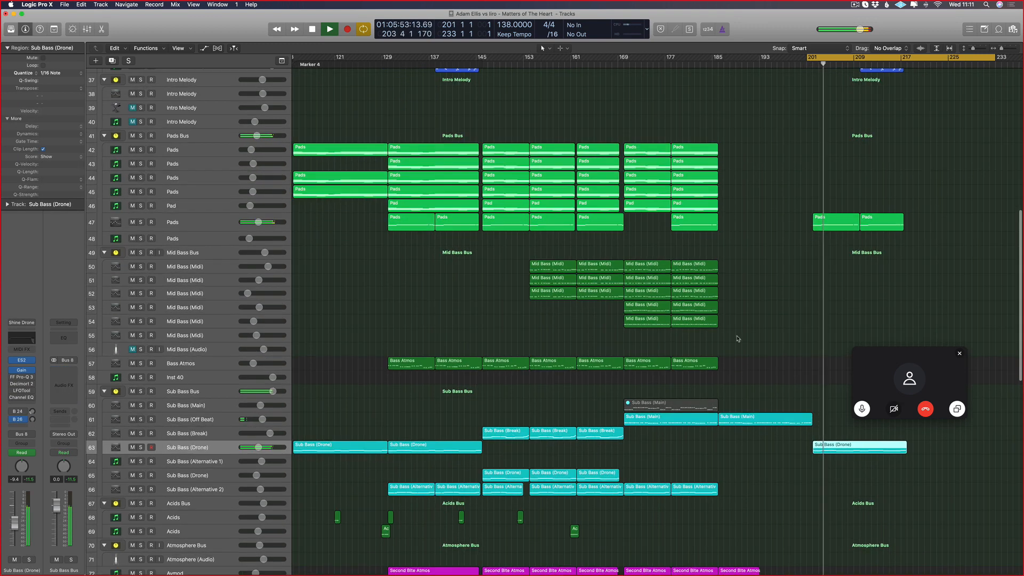
- Inspect the automation curves on the sub bass, acids, atmosphere and piano tracks, and hide the automation again
{"action": "key", "text": "a"}
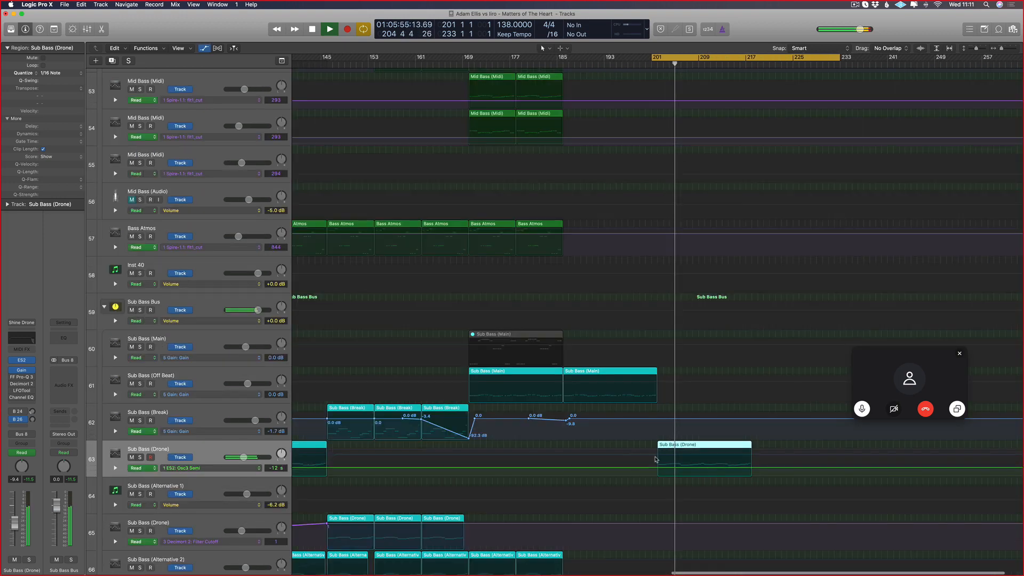
{"action": "scroll", "coordinate": [618, 453], "scroll_direction": "left", "scroll_amount": 10}
{"action": "scroll", "coordinate": [613, 448], "scroll_direction": "down", "scroll_amount": 5}
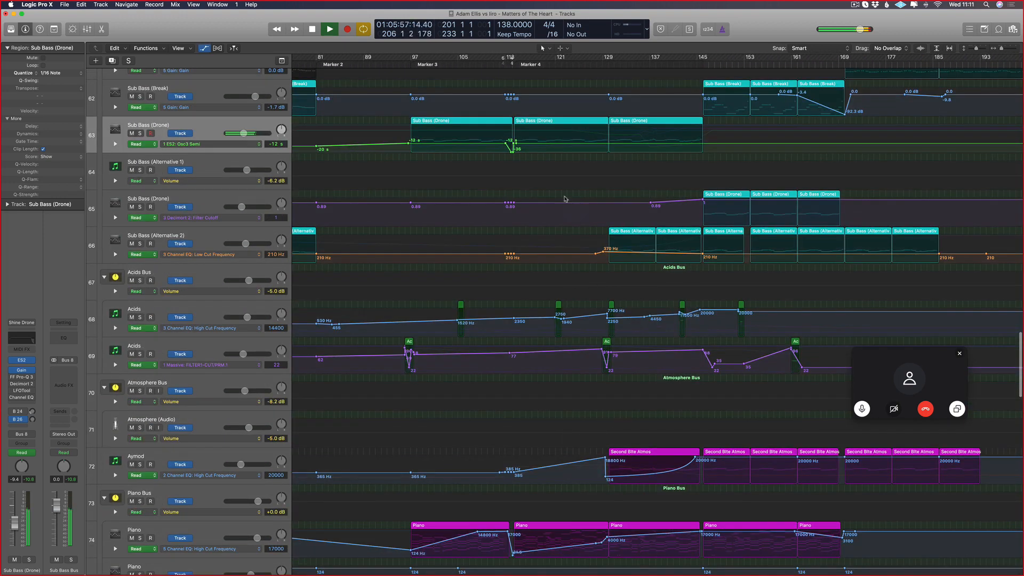
{"action": "key", "text": "a"}
{"action": "scroll", "coordinate": [507, 224], "scroll_direction": "right", "scroll_amount": 6}
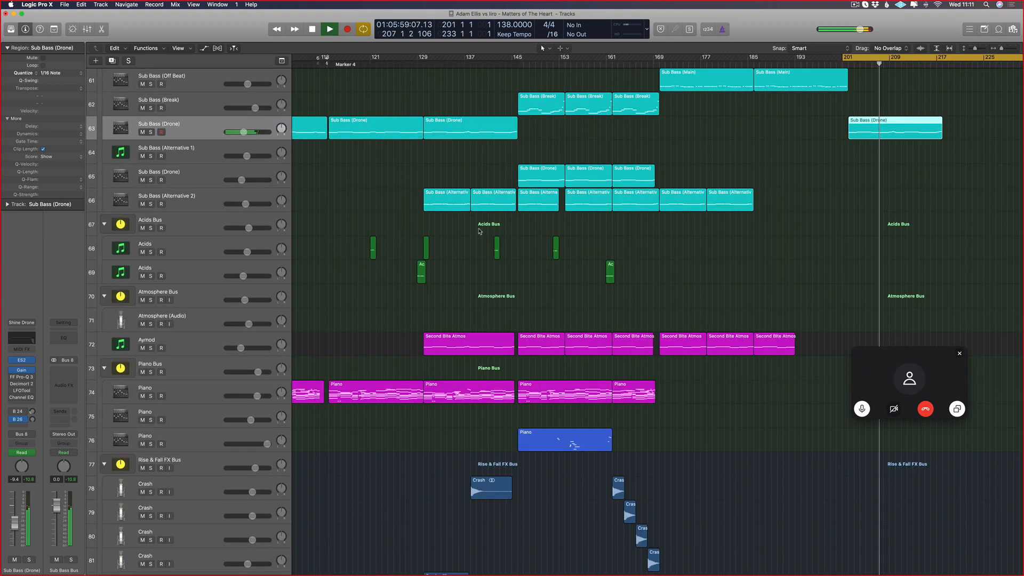
- Copy the first two Sub Bass (Alternative 2) regions after bar 129 to bar 202 without their automation data
{"action": "left_click_drag", "start_coordinate": [494, 176], "coordinate": [446, 205]}
{"action": "left_click_drag", "start_coordinate": [444, 205], "coordinate": [870, 206]}
{"action": "left_click", "coordinate": [528, 185]}
- Move the 32-bar cycle range to run from bar 218 to bar 250
{"action": "scroll", "coordinate": [606, 183], "scroll_direction": "up", "scroll_amount": 20}
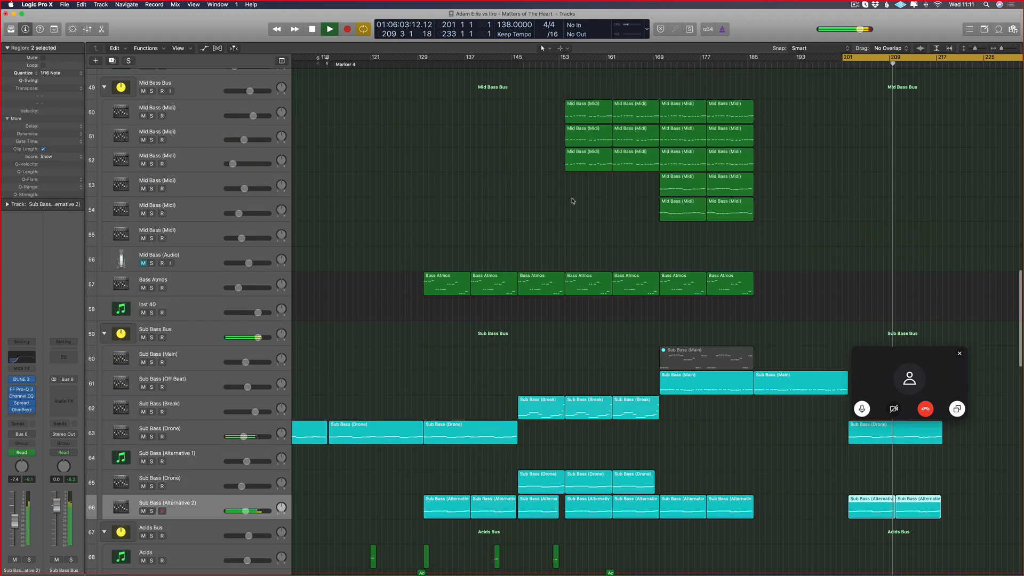
{"action": "scroll", "coordinate": [648, 176], "scroll_direction": "right", "scroll_amount": 5}
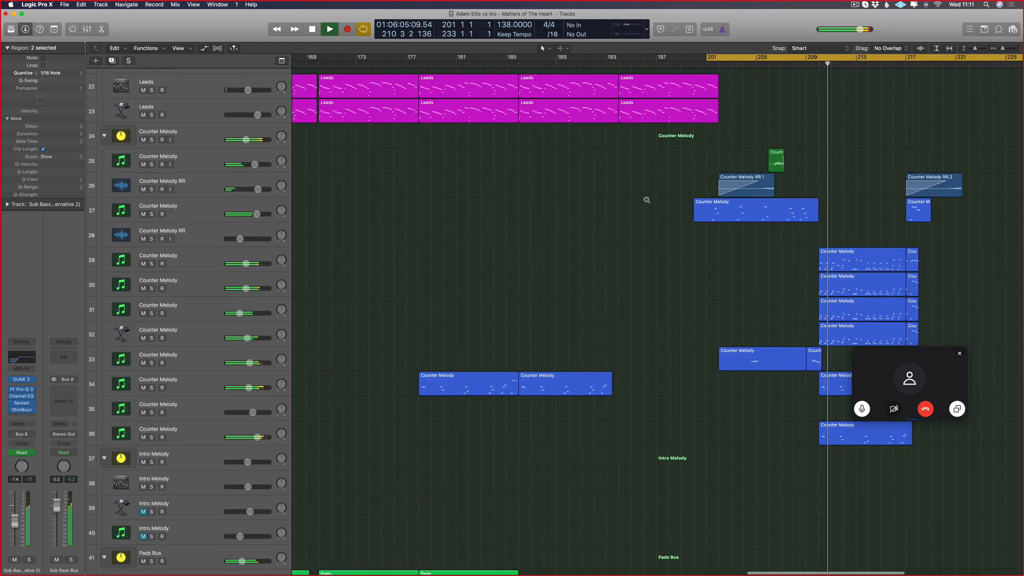
{"action": "scroll", "coordinate": [646, 199], "scroll_direction": "down", "scroll_amount": 5}
{"action": "scroll", "coordinate": [751, 209], "scroll_direction": "right", "scroll_amount": 5}
{"action": "scroll", "coordinate": [749, 208], "scroll_direction": "left", "scroll_amount": 5}
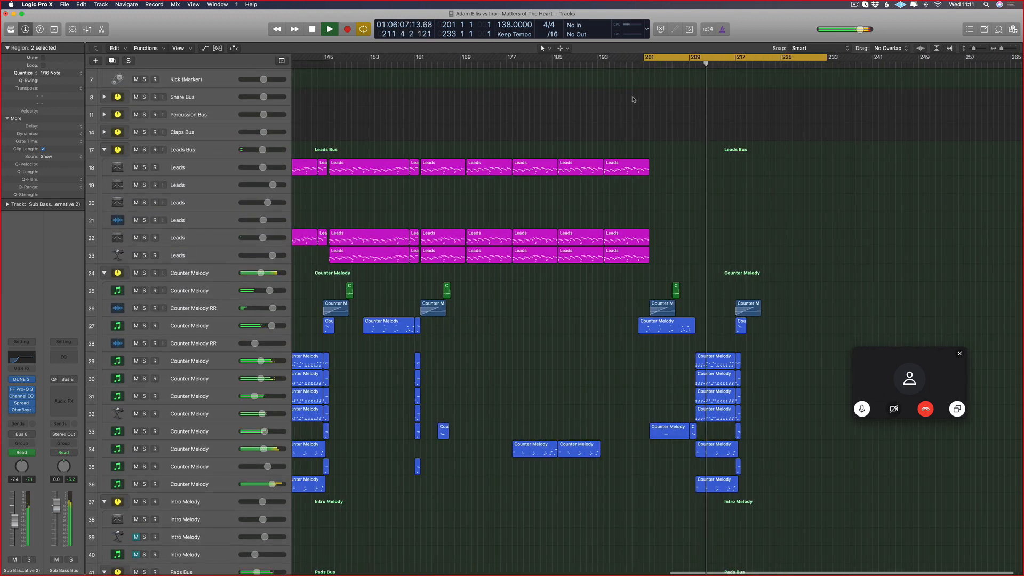
{"action": "scroll", "coordinate": [682, 101], "scroll_direction": "up", "scroll_amount": 5}
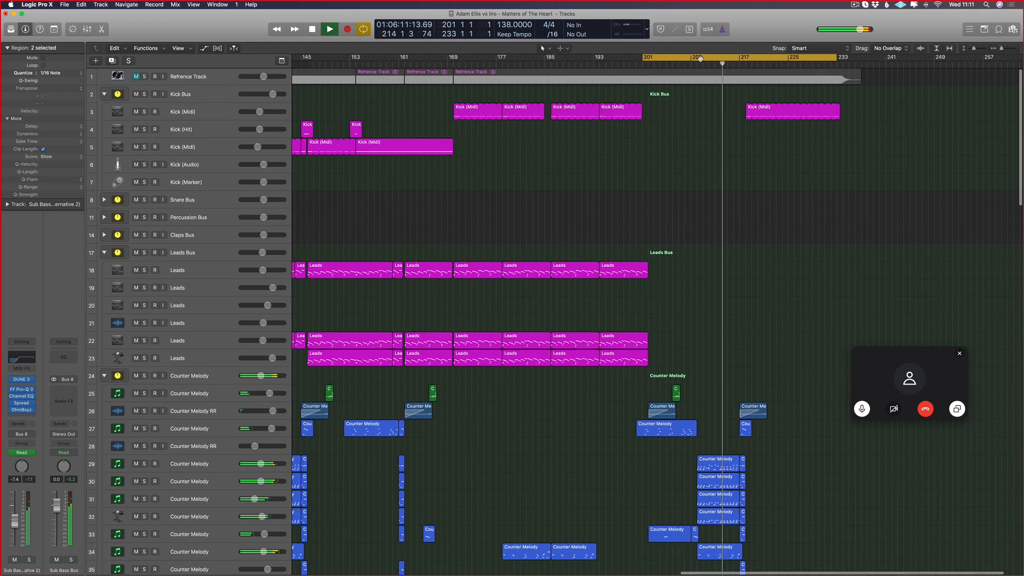
{"action": "left_click_drag", "start_coordinate": [704, 58], "coordinate": [805, 60]}
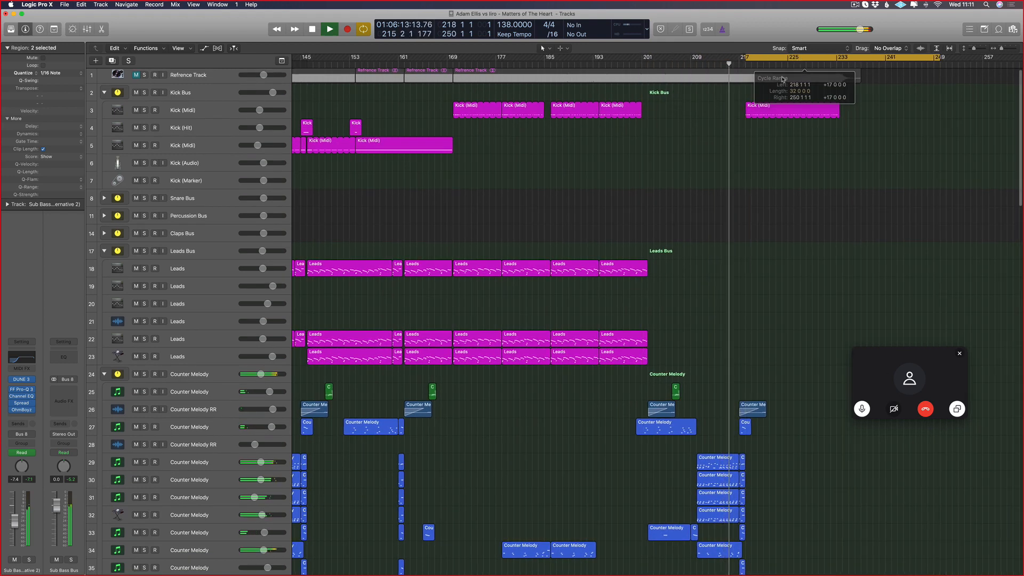
- Extend the looped Kick (Midi) region that starts at bar 218 so it ends at bar 250
{"action": "scroll", "coordinate": [759, 92], "scroll_direction": "right", "scroll_amount": 5}
{"action": "scroll", "coordinate": [765, 104], "scroll_direction": "right", "scroll_amount": 3}
{"action": "scroll", "coordinate": [765, 106], "scroll_direction": "right", "scroll_amount": 1}
{"action": "key", "text": "super+Right"}
{"action": "scroll", "coordinate": [773, 105], "scroll_direction": "right", "scroll_amount": 5}
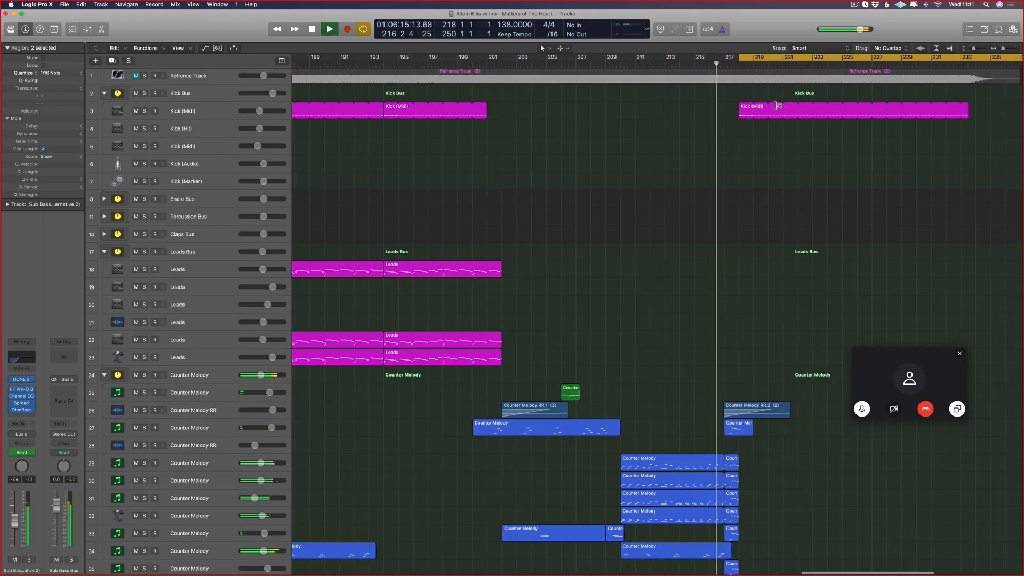
{"action": "scroll", "coordinate": [679, 78], "scroll_direction": "left", "scroll_amount": 1}
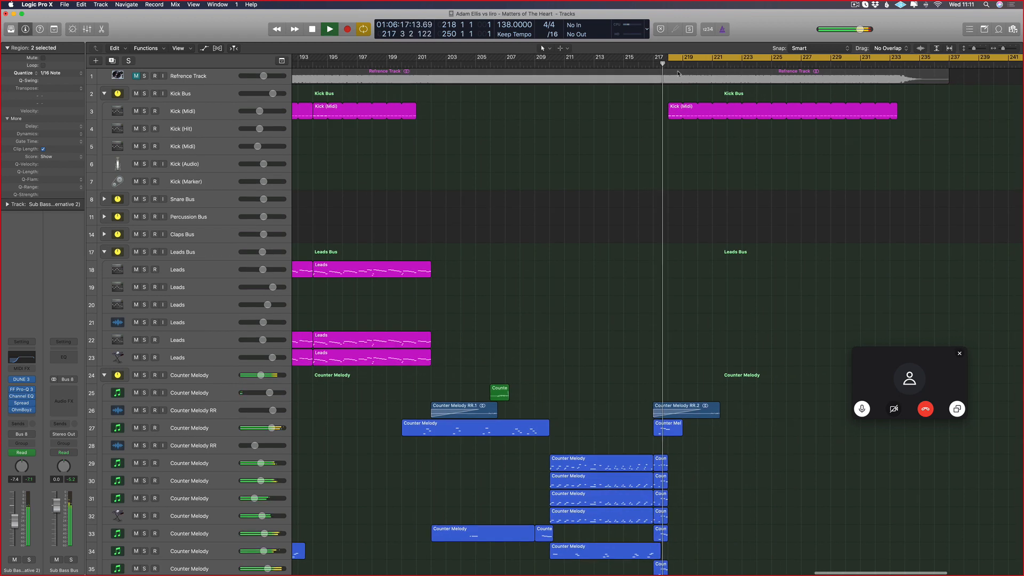
{"action": "scroll", "coordinate": [683, 110], "scroll_direction": "right", "scroll_amount": 5}
{"action": "key", "text": "super+Left"}
{"action": "key", "text": "super+Left"}
{"action": "key", "text": "super+Left"}
{"action": "key", "text": "super+Left"}
{"action": "scroll", "coordinate": [557, 95], "scroll_direction": "left", "scroll_amount": 4}
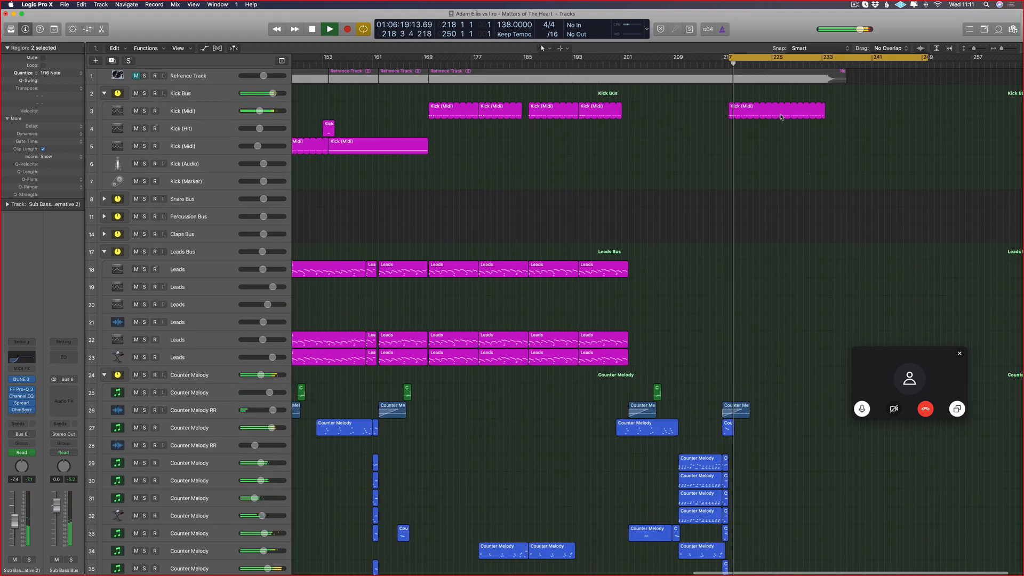
{"action": "left_click_drag", "start_coordinate": [825, 106], "coordinate": [928, 109]}
{"action": "scroll", "coordinate": [834, 68], "scroll_direction": "right", "scroll_amount": 3}
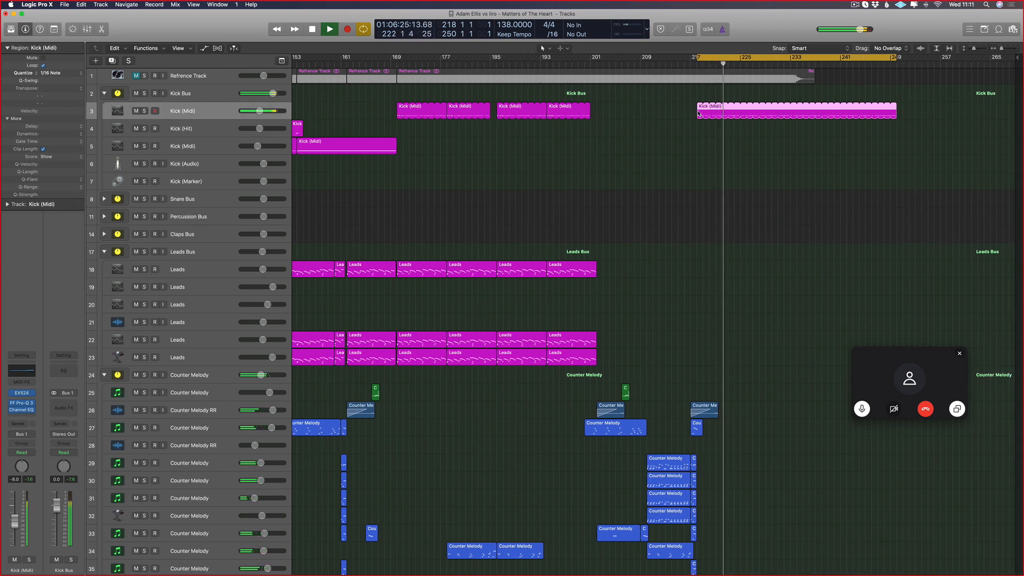
- Copy the long Kick (Midi) region to bar 250, shorten the copy to the 250–258 cycle range, and leave a gap of about one bar before it
{"action": "left_click_drag", "start_coordinate": [699, 113], "coordinate": [897, 116]}
{"action": "scroll", "coordinate": [609, 62], "scroll_direction": "right", "scroll_amount": 1}
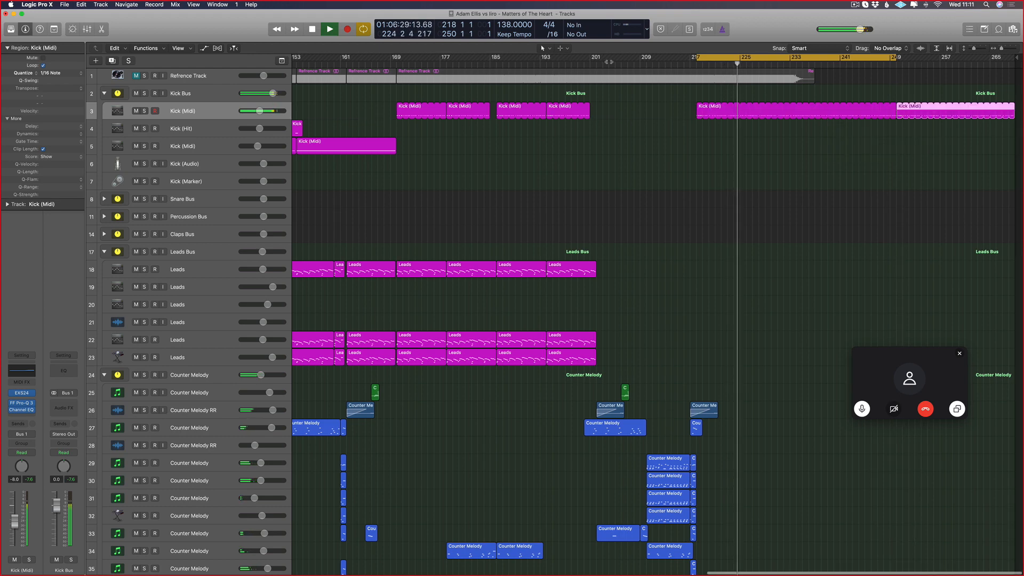
{"action": "left_click_drag", "start_coordinate": [590, 62], "coordinate": [918, 58]}
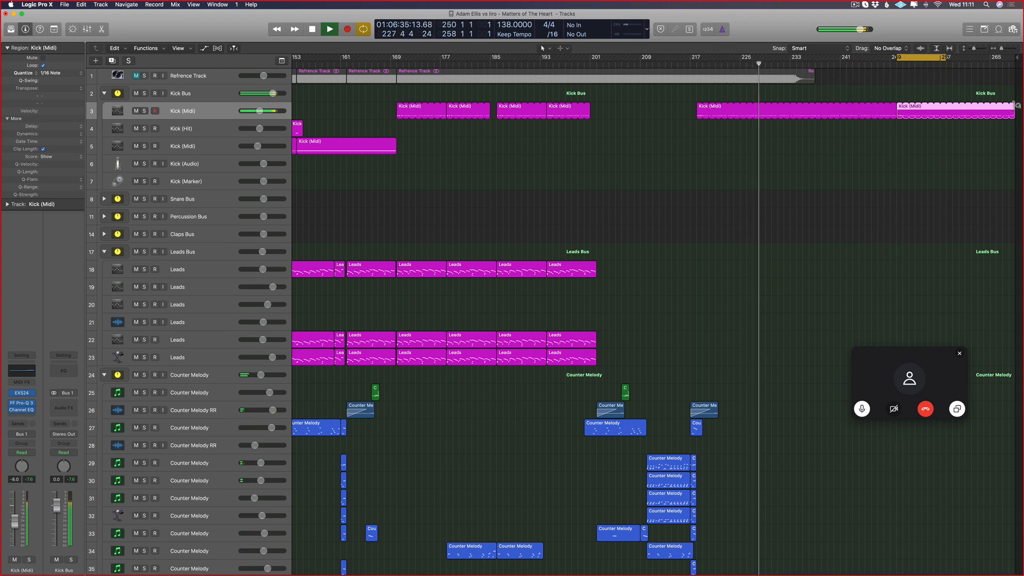
{"action": "left_click_drag", "start_coordinate": [1017, 105], "coordinate": [889, 110]}
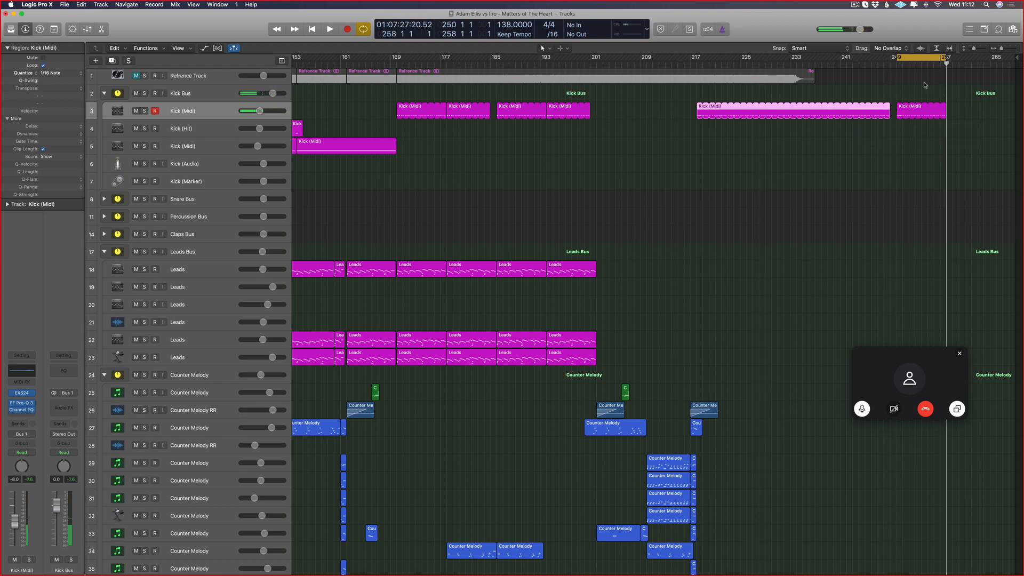
- Copy the eight-bar Kick (Midi) region at bar 250 to bar 258
{"action": "key", "text": "super+Right"}
{"action": "scroll", "coordinate": [813, 160], "scroll_direction": "right", "scroll_amount": 5}
{"action": "left_click_drag", "start_coordinate": [870, 109], "coordinate": [945, 110]}
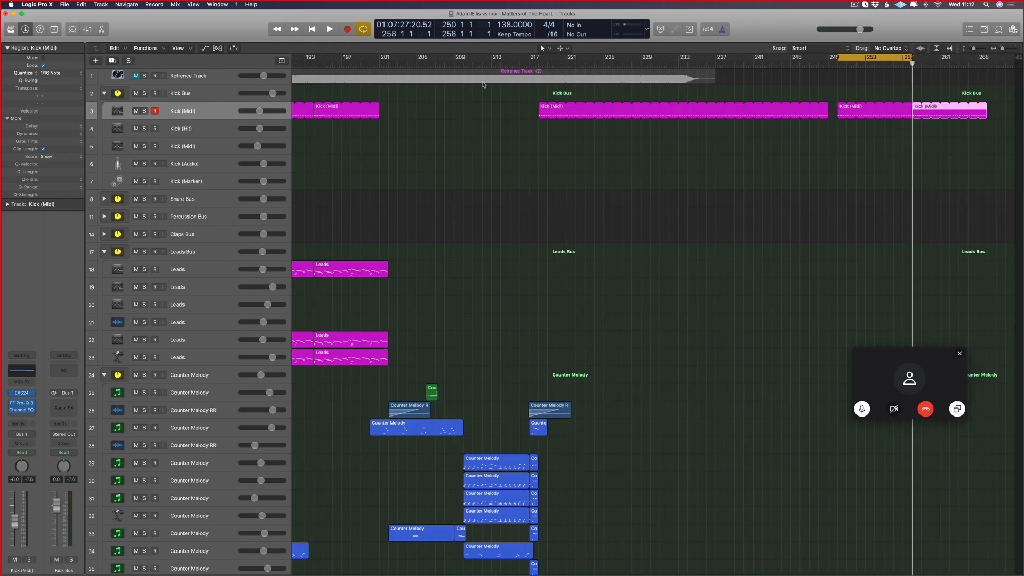
- Set the cycle range to bars 218 to 222 and insert four bars of silence there across all tracks
{"action": "key", "text": "space"}
{"action": "key", "text": "super+Right"}
{"action": "key", "text": "super+Right"}
{"action": "key", "text": "super+Right"}
{"action": "key", "text": "super+Right"}
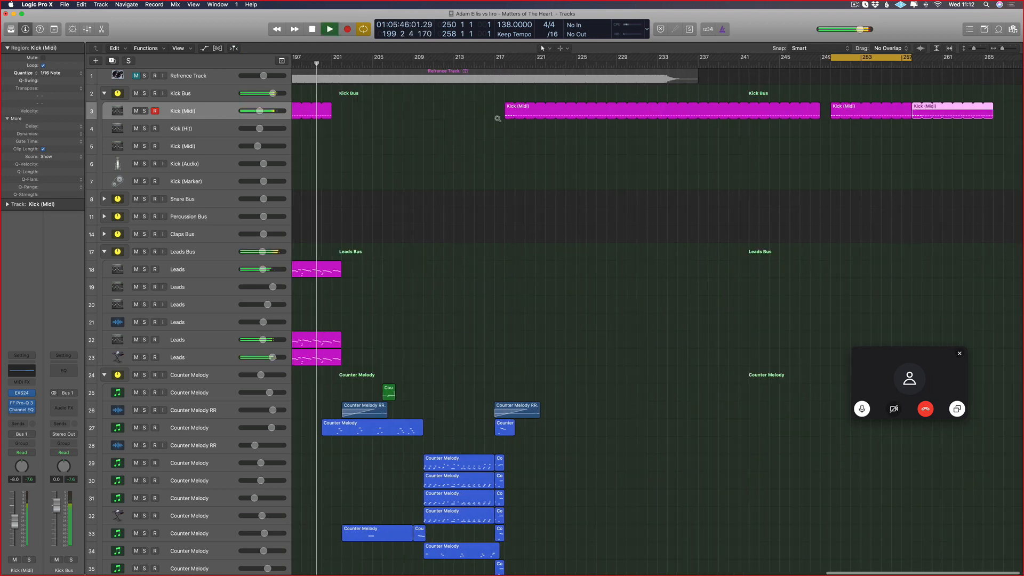
{"action": "scroll", "coordinate": [453, 94], "scroll_direction": "left", "scroll_amount": 3}
{"action": "mouse_move", "coordinate": [462, 58]}
{"action": "left_mouse_down"}
{"action": "mouse_move", "coordinate": [532, 61]}
{"action": "mouse_move", "coordinate": [471, 57]}
{"action": "left_mouse_up"}
{"action": "left_click", "coordinate": [477, 59]}
{"action": "right_click", "coordinate": [507, 56]}
{"action": "left_click", "coordinate": [476, 59]}
{"action": "right_click", "coordinate": [471, 57]}
{"action": "left_click", "coordinate": [494, 142]}
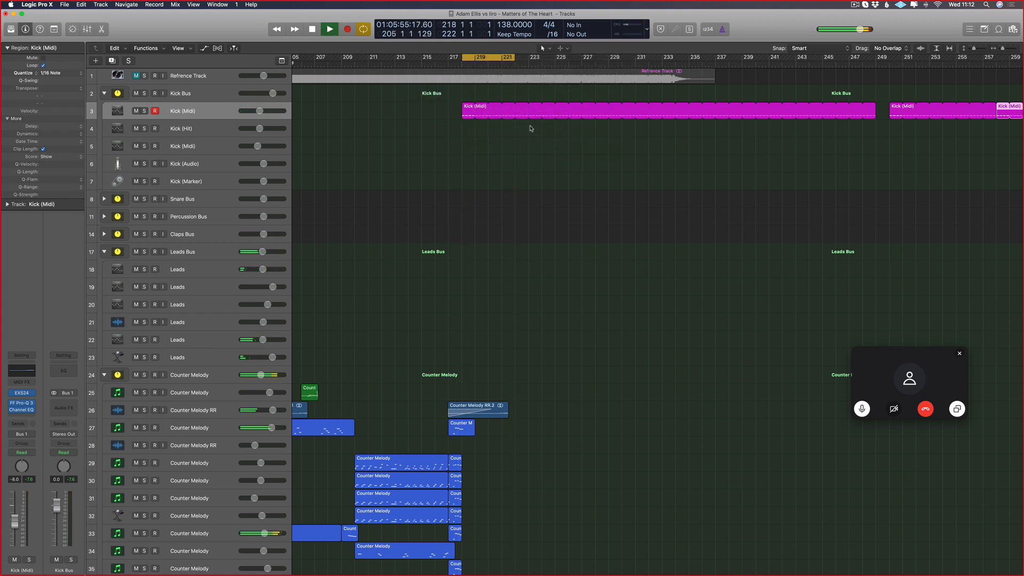
- Delete the split-off Counter Melody RR and Counter Melody pieces at bar 222 and extend the remaining parts past bar 218
{"action": "left_click_drag", "start_coordinate": [557, 388], "coordinate": [507, 456]}
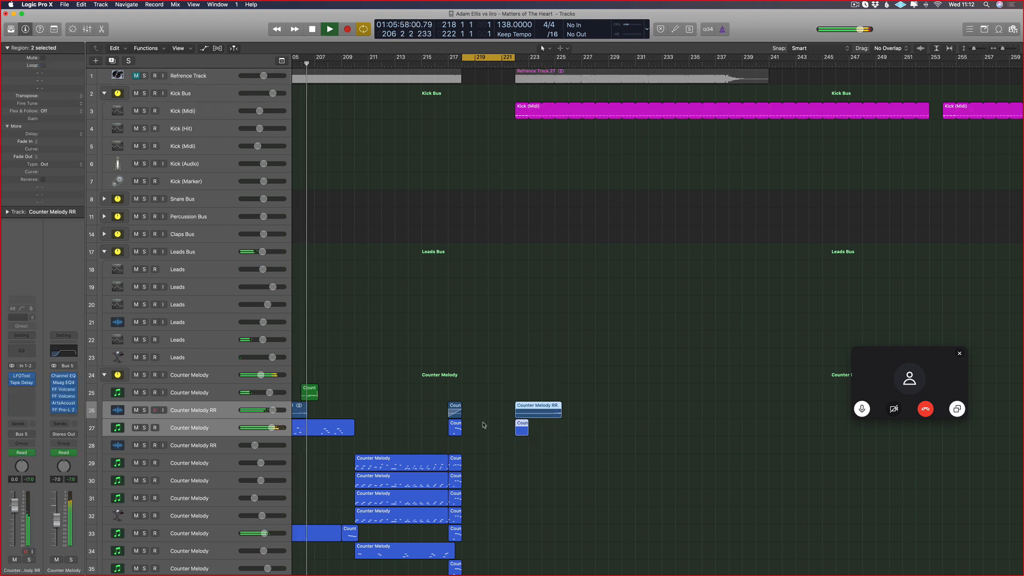
{"action": "key", "text": "Delete"}
{"action": "left_click_drag", "start_coordinate": [459, 415], "coordinate": [500, 428]}
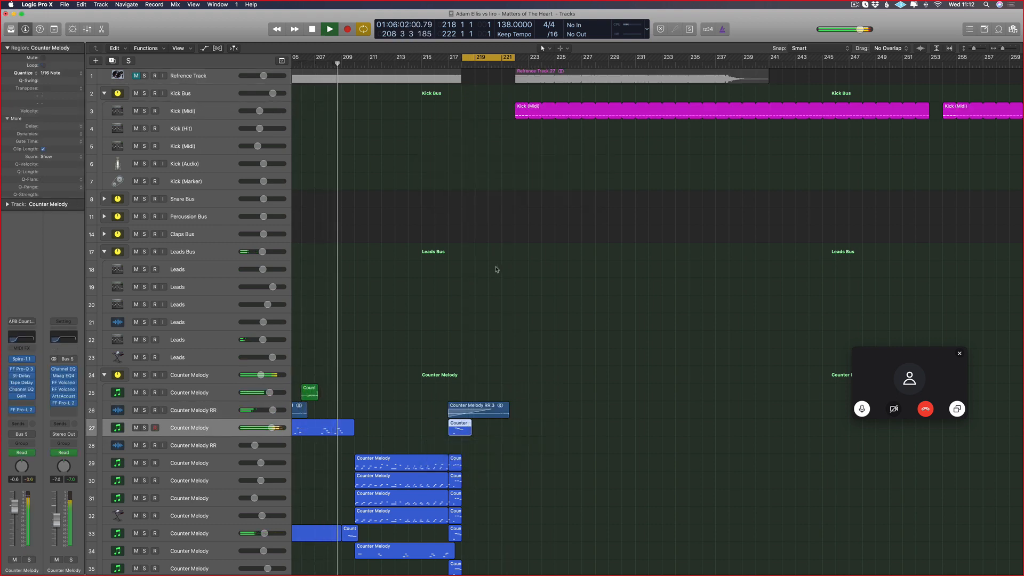
- Listen through the new gap from bar 218 to 222 with the cycle off, checking the counter melody, pads and bass tracks
{"action": "scroll", "coordinate": [500, 122], "scroll_direction": "down", "scroll_amount": 3}
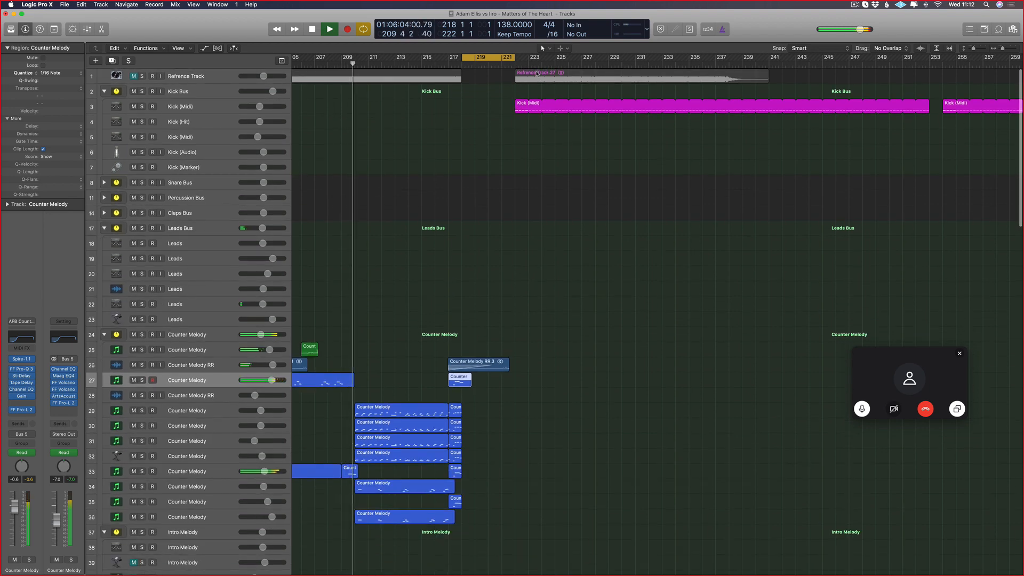
{"action": "scroll", "coordinate": [395, 274], "scroll_direction": "left", "scroll_amount": 10}
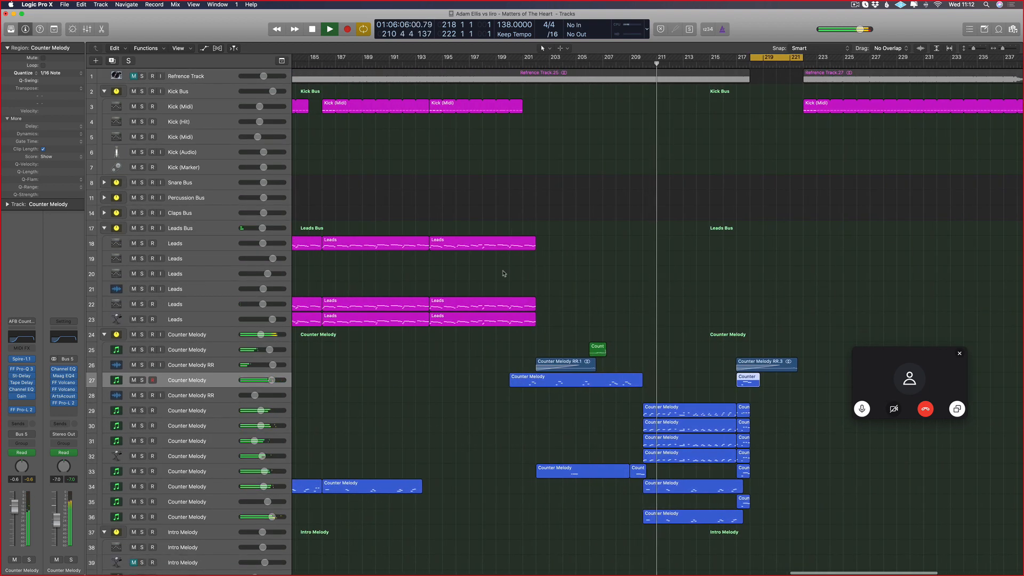
{"action": "scroll", "coordinate": [535, 326], "scroll_direction": "down", "scroll_amount": 15}
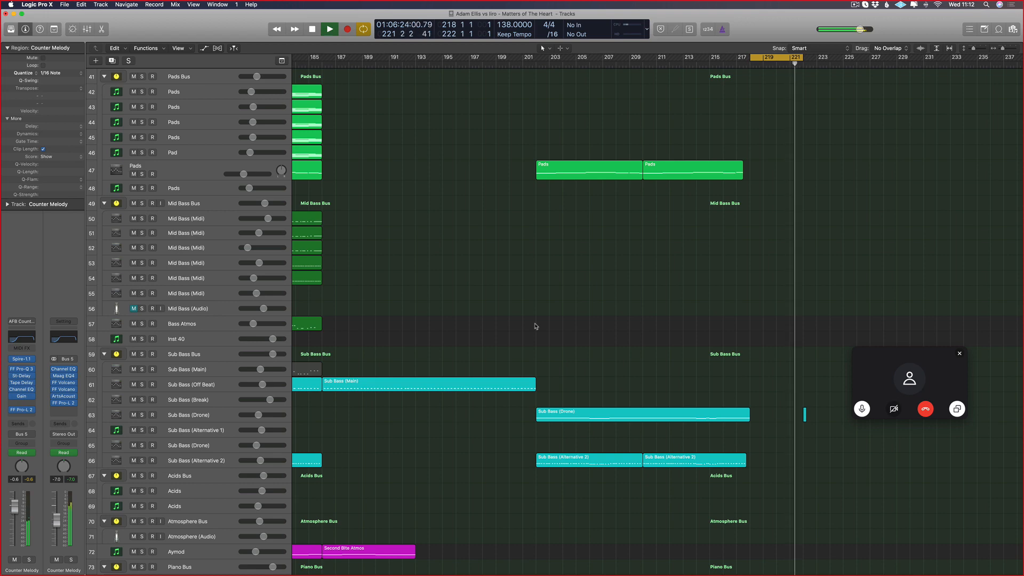
{"action": "scroll", "coordinate": [470, 260], "scroll_direction": "up", "scroll_amount": 15}
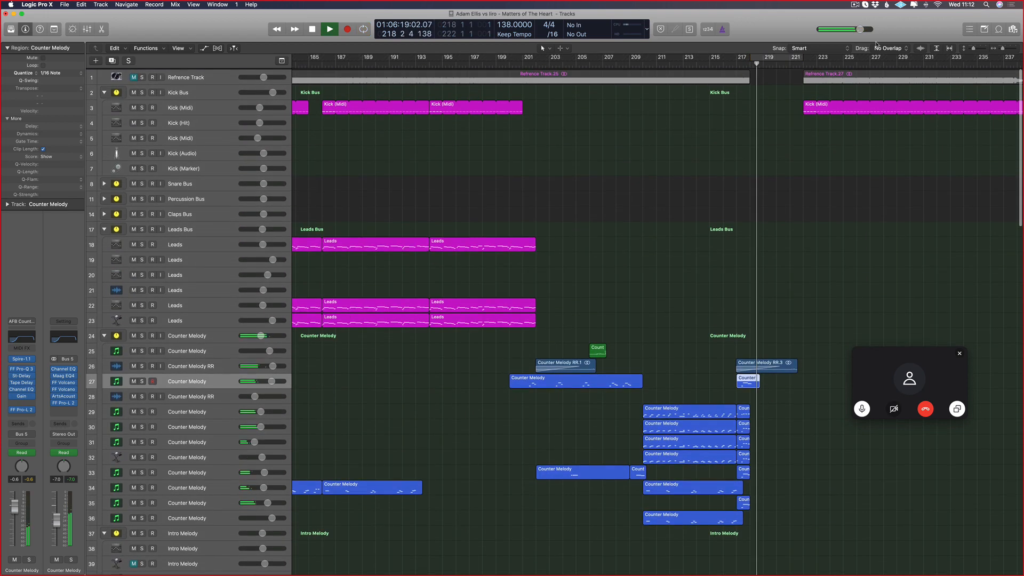
{"action": "key", "text": "c"}
{"action": "scroll", "coordinate": [853, 126], "scroll_direction": "left", "scroll_amount": 3}
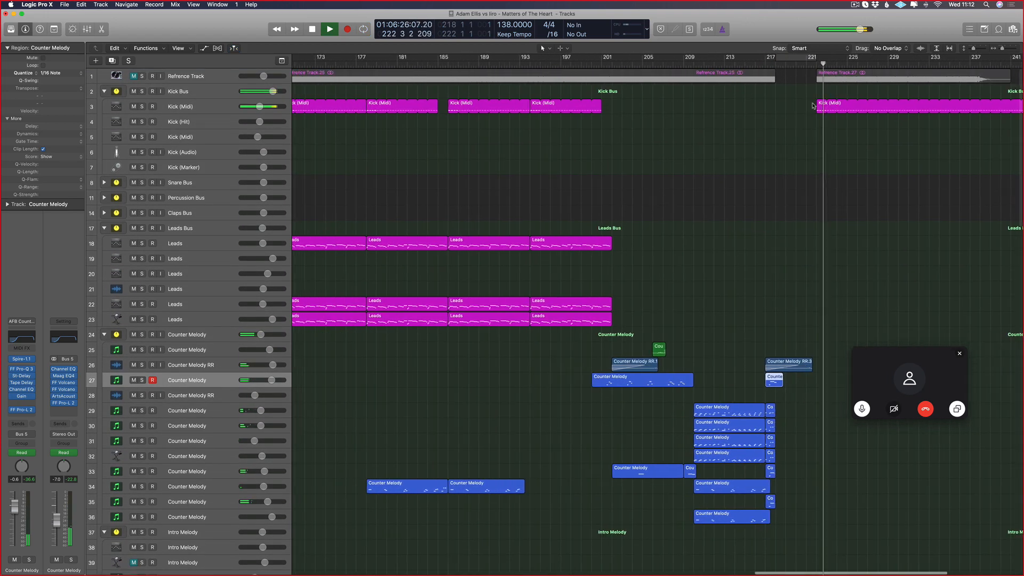
{"action": "key", "text": "space"}
{"action": "scroll", "coordinate": [907, 149], "scroll_direction": "right", "scroll_amount": 6}
{"action": "scroll", "coordinate": [612, 118], "scroll_direction": "right", "scroll_amount": 1}
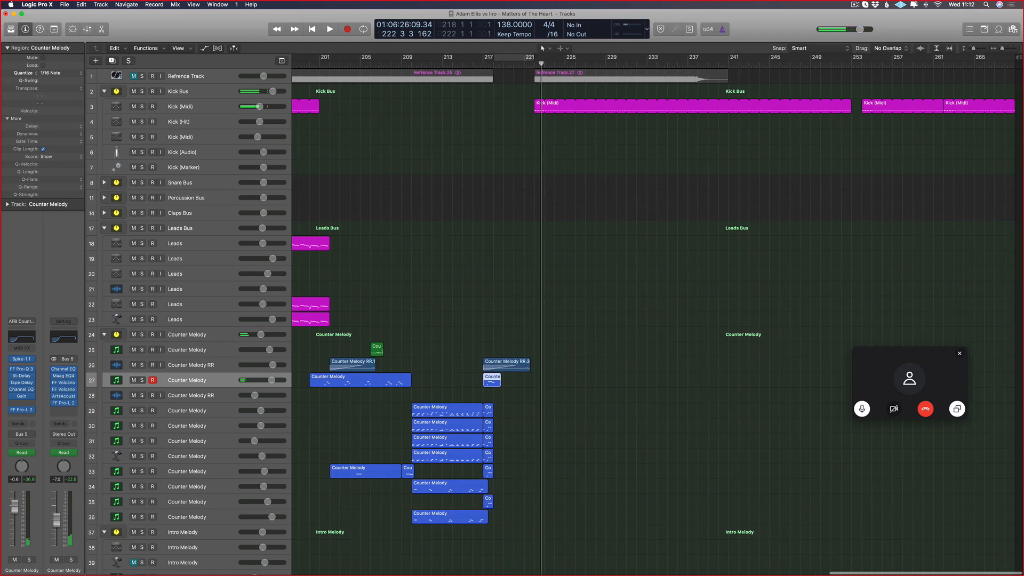
{"action": "scroll", "coordinate": [394, 407], "scroll_direction": "left", "scroll_amount": 3}
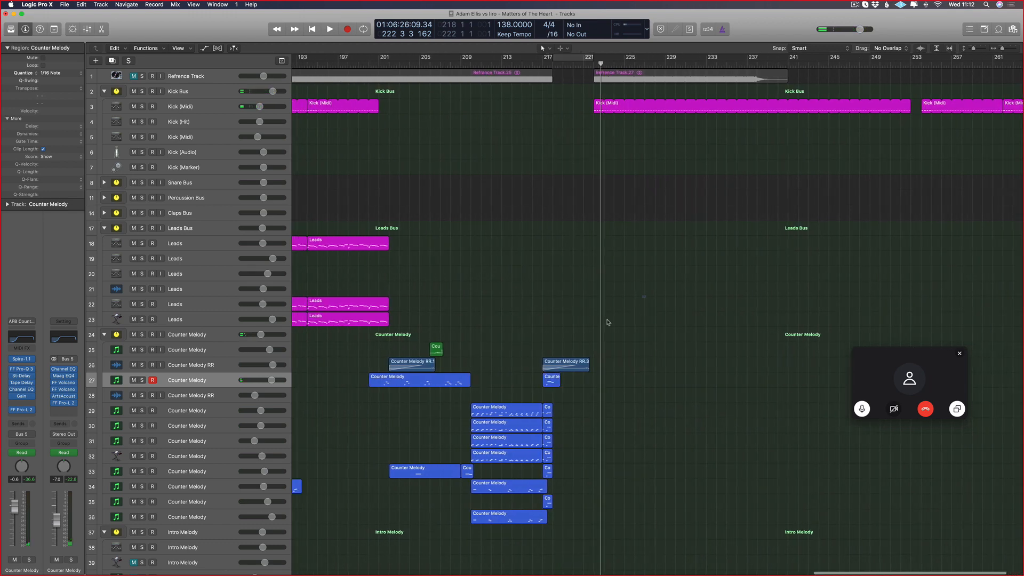
- Delete all the audio regions on the Refrence Track, from the one at bar 222 back to the start
{"action": "left_click_drag", "start_coordinate": [646, 295], "coordinate": [419, 510]}
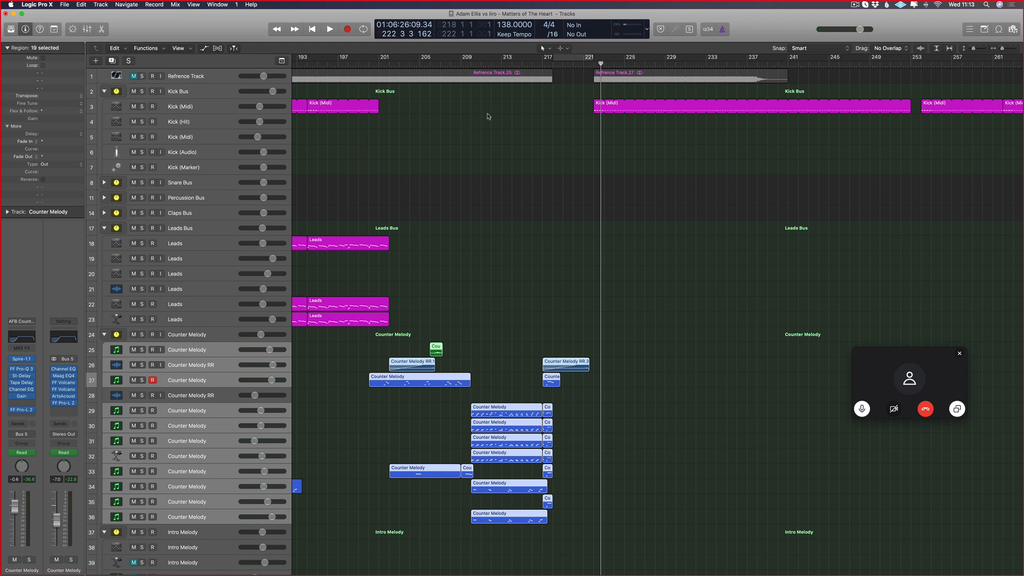
{"action": "left_click", "coordinate": [600, 80]}
{"action": "key", "text": "Delete"}
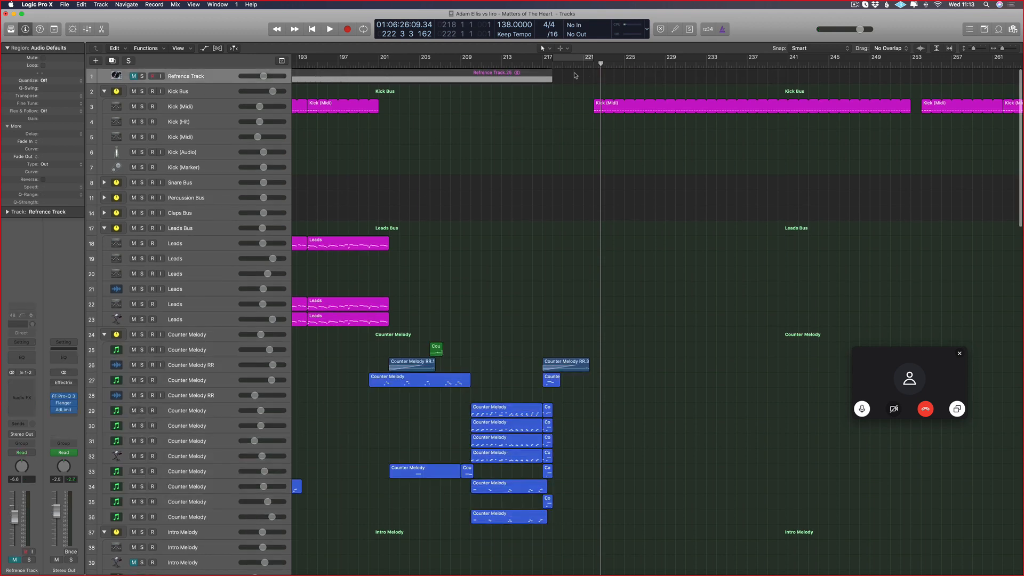
{"action": "key", "text": "Return"}
{"action": "scroll", "coordinate": [603, 126], "scroll_direction": "right", "scroll_amount": 20}
{"action": "key", "text": "super+Left"}
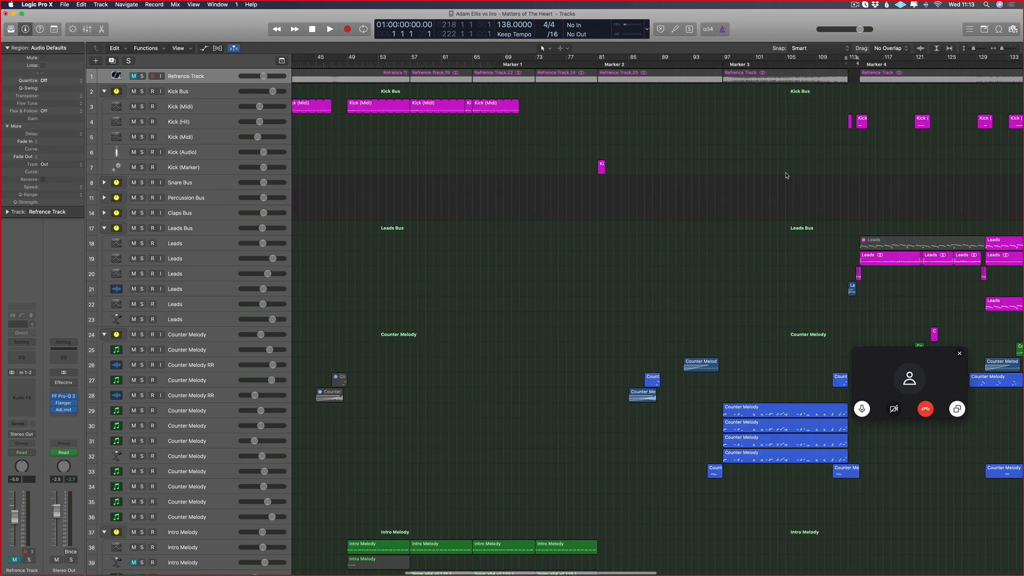
{"action": "key", "text": "super+Left"}
{"action": "left_click_drag", "start_coordinate": [917, 79], "coordinate": [320, 80]}
{"action": "key", "text": "Delete"}
{"action": "scroll", "coordinate": [874, 75], "scroll_direction": "right", "scroll_amount": 1}
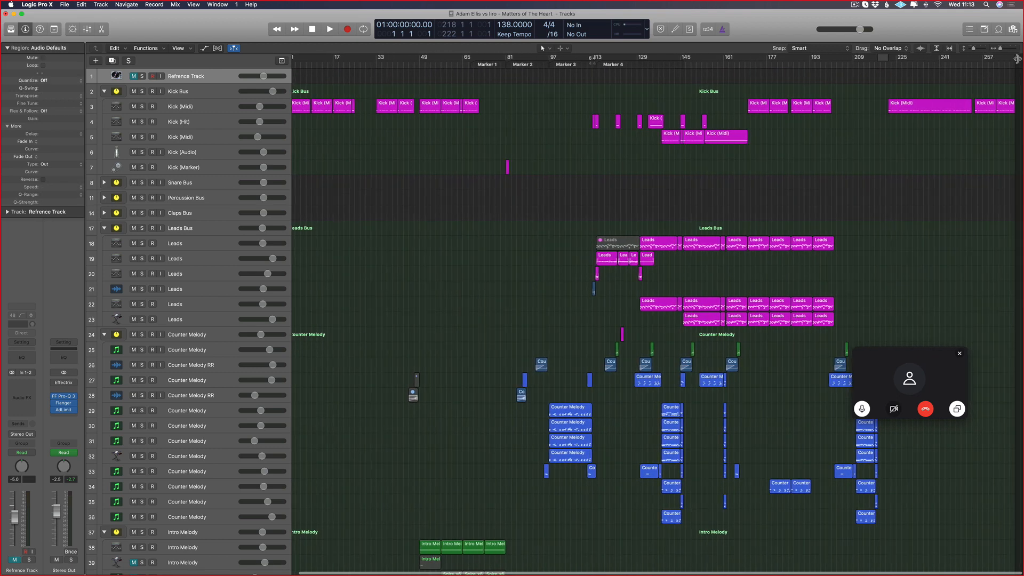
{"action": "scroll", "coordinate": [991, 96], "scroll_direction": "right", "scroll_amount": 1}
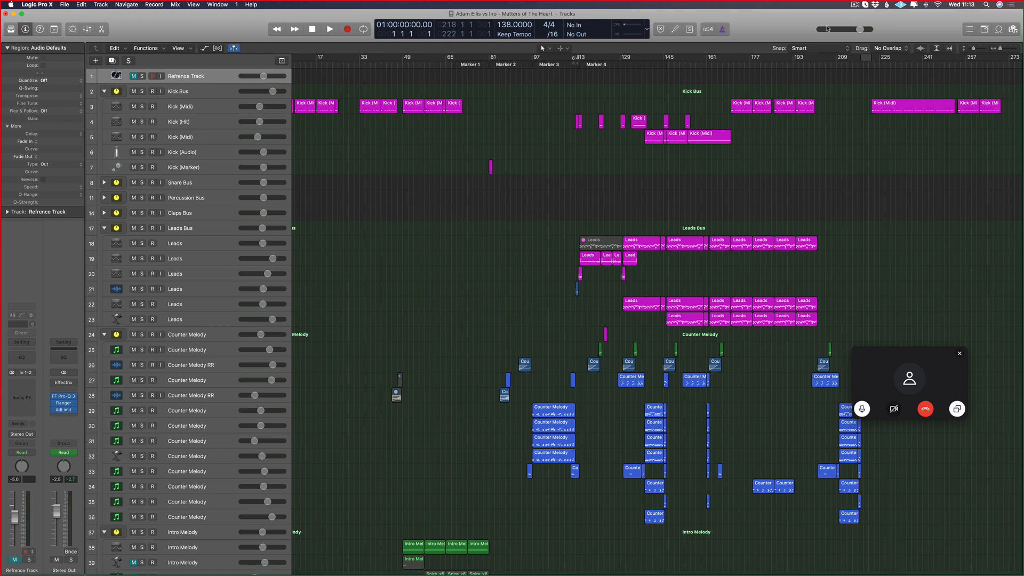
{"action": "left_click", "coordinate": [856, 5]}
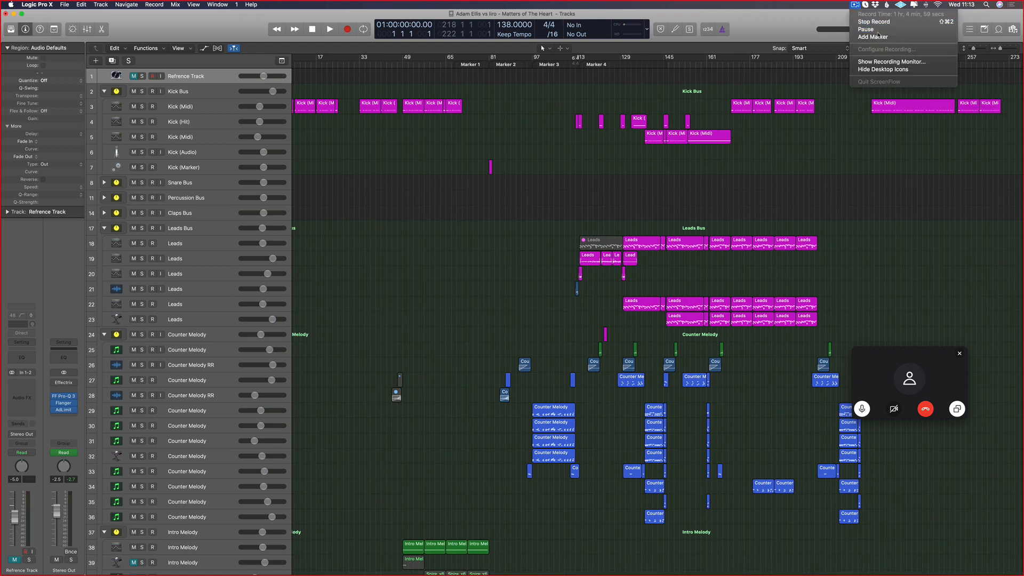
{"action": "left_click", "coordinate": [878, 36]}
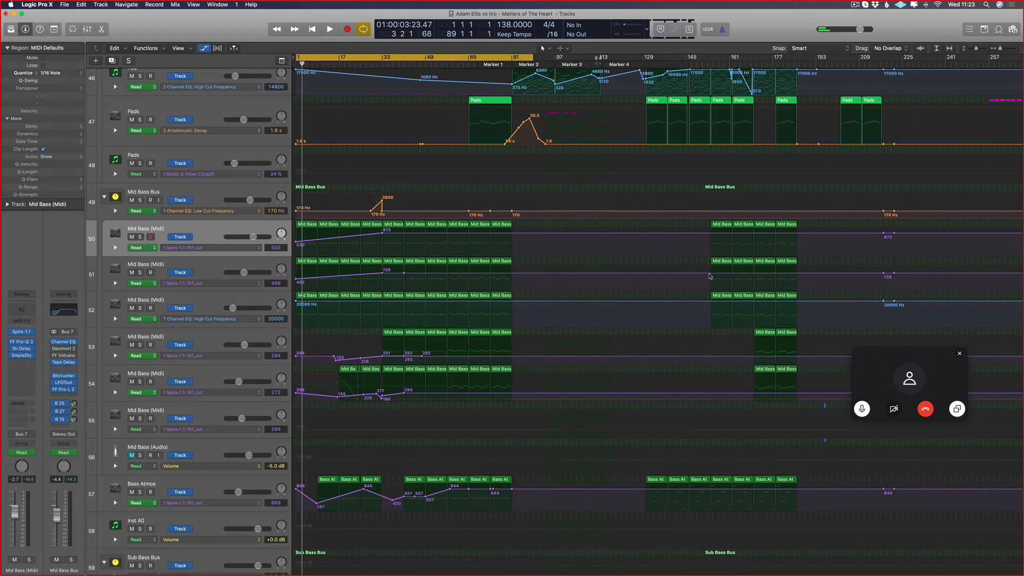
- Hide the automation and delete the Mid Bass (Midi) regions before bar 17 on track 52 and before bar 9 on track 51
{"action": "key", "text": "space"}
{"action": "key", "text": "a"}
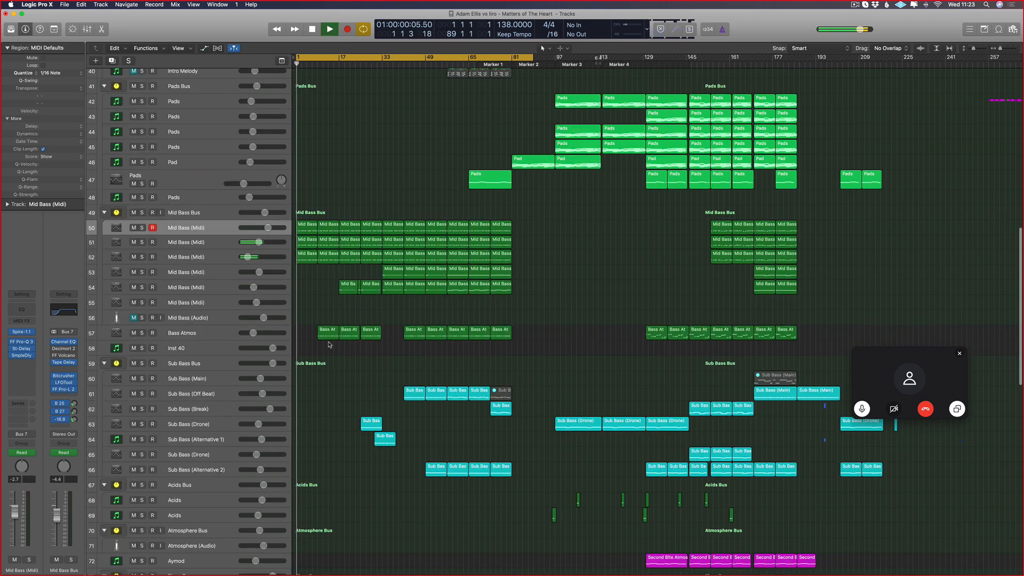
{"action": "key", "text": "super+Up"}
{"action": "key", "text": "super+Right"}
{"action": "left_click", "coordinate": [317, 250]}
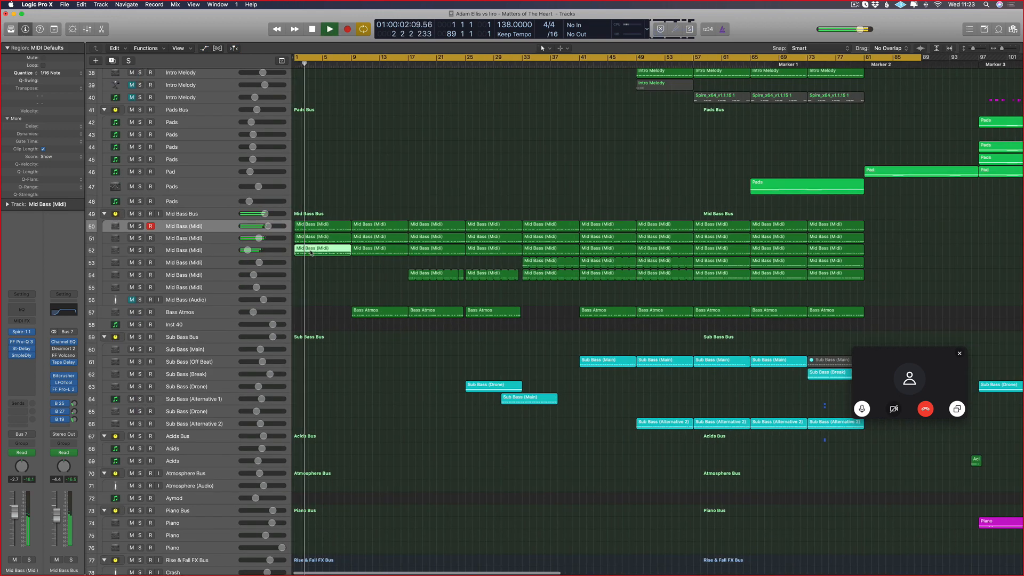
{"action": "key", "text": "BackSpace"}
{"action": "key", "text": "Return"}
{"action": "left_click", "coordinate": [326, 239]}
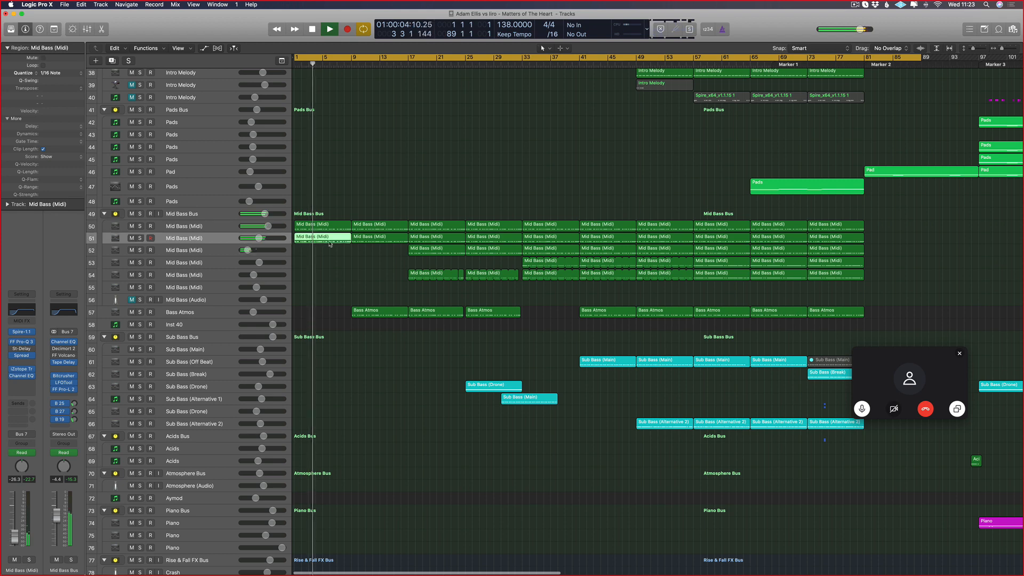
{"action": "key", "text": "BackSpace"}
{"action": "key", "text": "Return"}
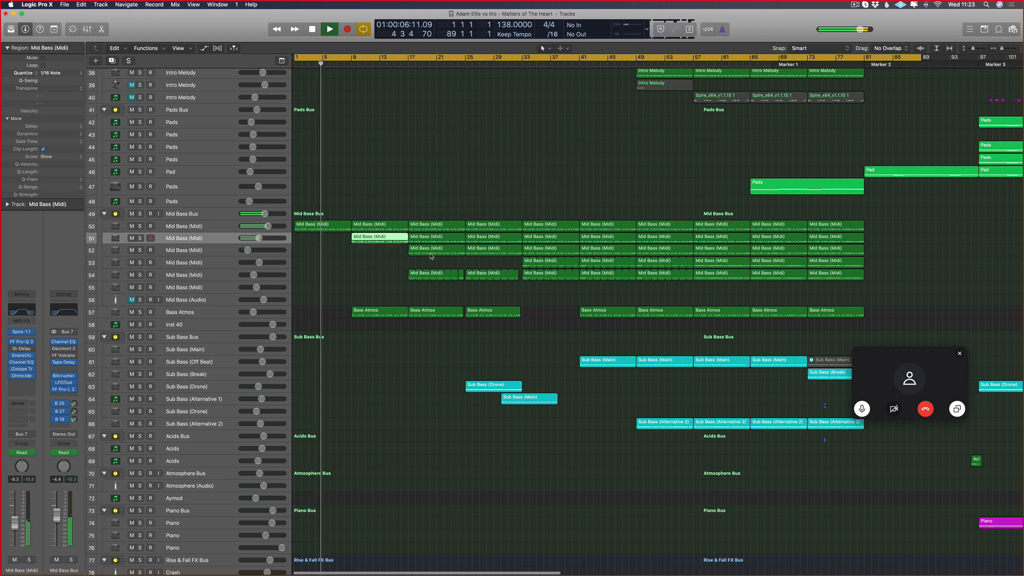
- Display the Channel EQ High Cut Frequency automation on Mid Bass track 51, adjust its low point near bar 9, and hide the automation again
{"action": "key", "text": "a"}
{"action": "key", "text": "super+Down"}
{"action": "left_click", "coordinate": [351, 206]}
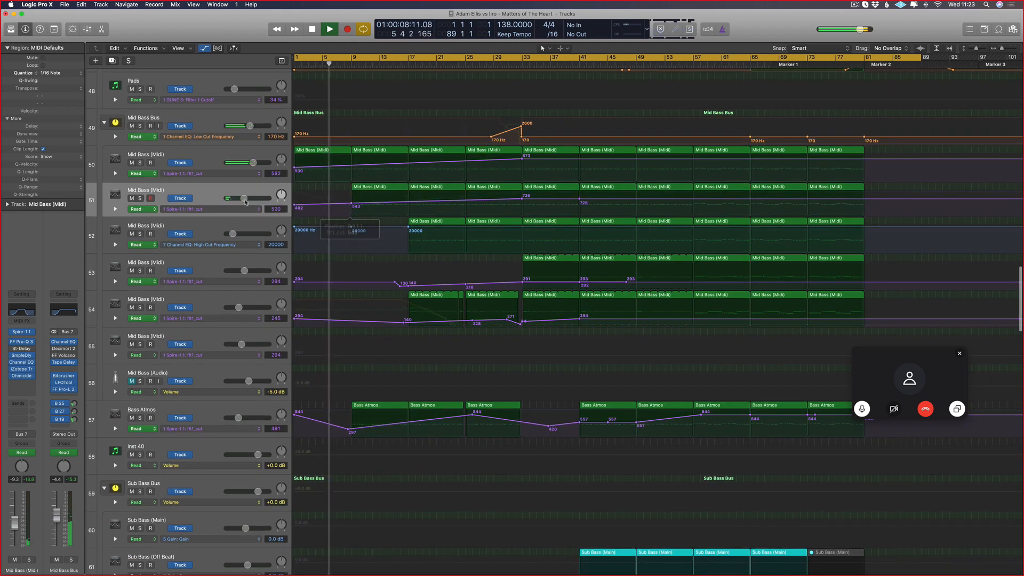
{"action": "left_click", "coordinate": [203, 209]}
{"action": "left_click", "coordinate": [378, 214]}
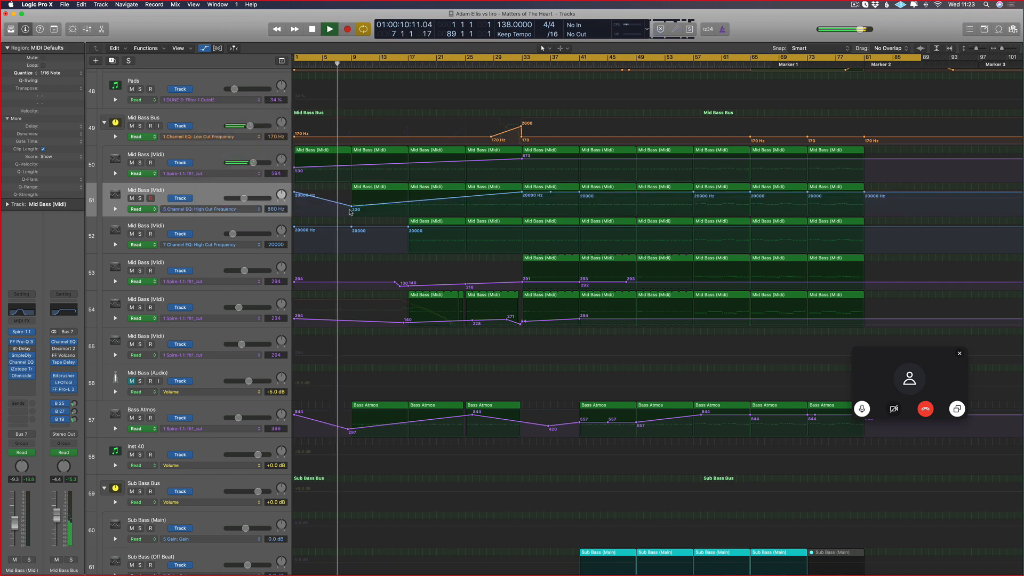
{"action": "left_click_drag", "start_coordinate": [351, 207], "coordinate": [348, 208]}
{"action": "key", "text": "a"}
- Check the Mid Bass (Midi) tracks 50 and 51 and the Bass Atmos track while the opening section plays
{"action": "left_click", "coordinate": [208, 178]}
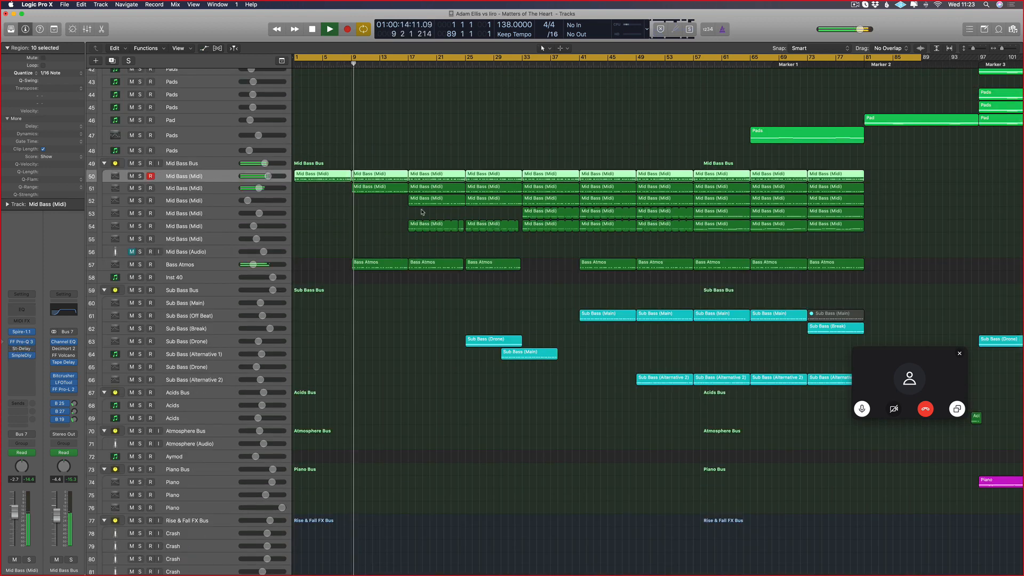
{"action": "left_click", "coordinate": [232, 190]}
{"action": "left_click", "coordinate": [200, 268]}
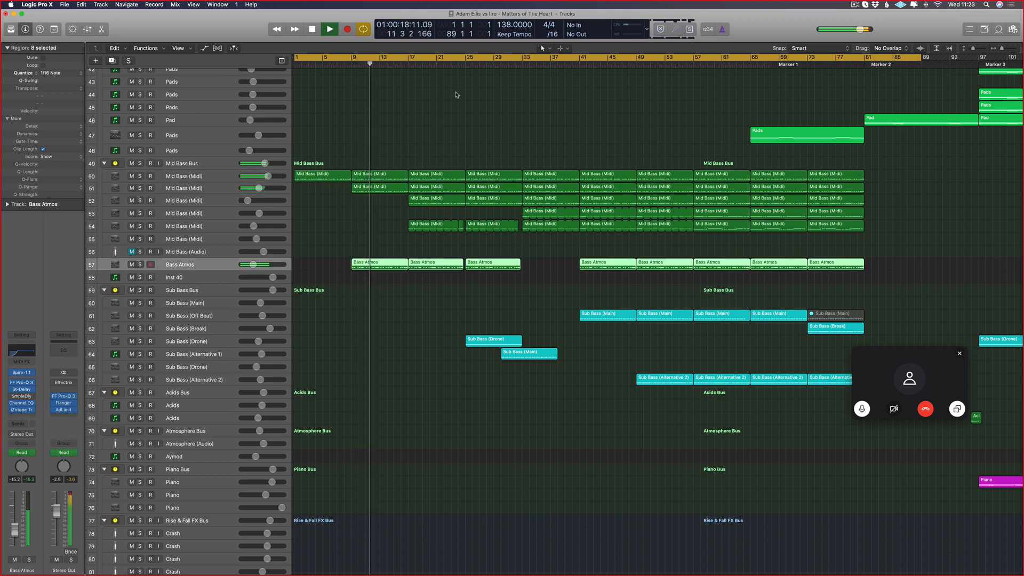
{"action": "scroll", "coordinate": [439, 193], "scroll_direction": "right", "scroll_amount": 3}
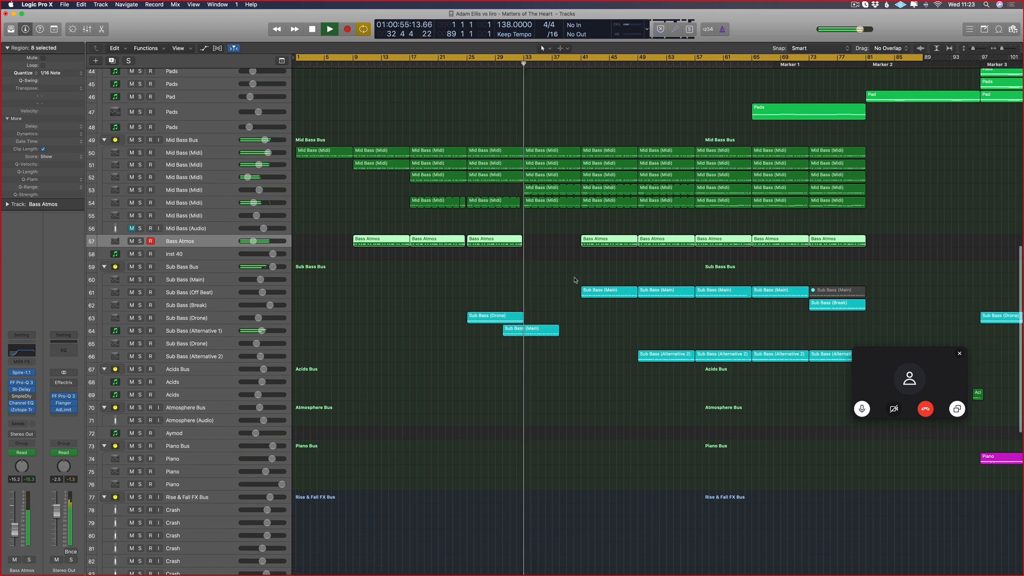
- Copy the Sub Bass (Main) region to bar 33 on the Sub Bass (Off Beat) track and cycle bars 33 to 41
{"action": "left_click_drag", "start_coordinate": [597, 290], "coordinate": [540, 292]}
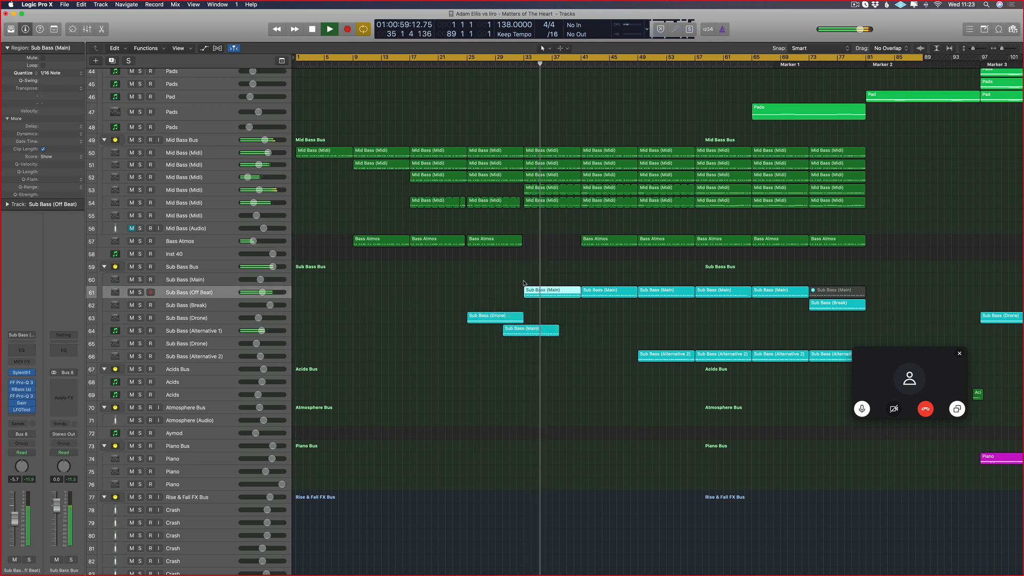
{"action": "left_click_drag", "start_coordinate": [526, 59], "coordinate": [588, 58]}
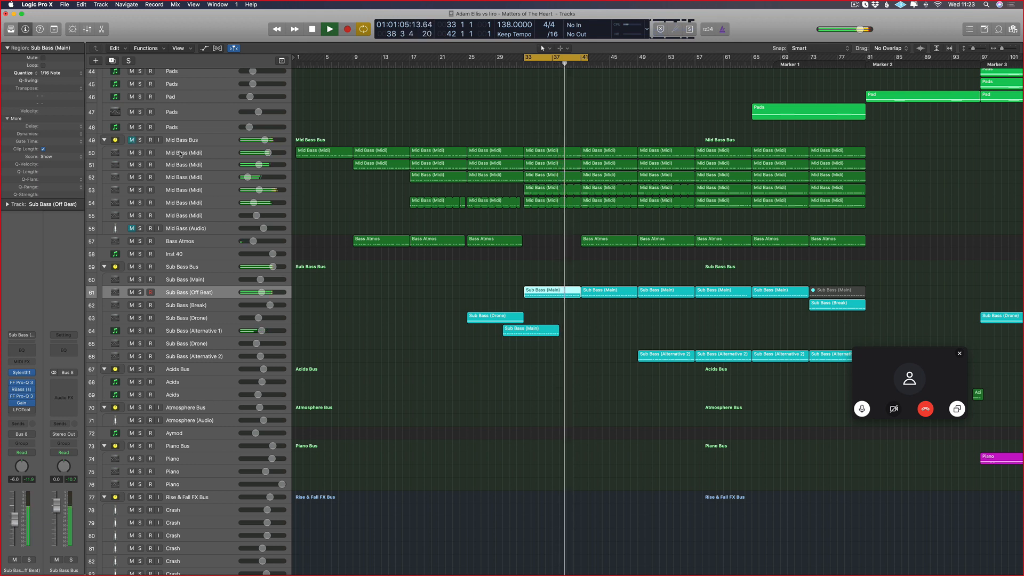
{"action": "scroll", "coordinate": [467, 65], "scroll_direction": "right", "scroll_amount": 5}
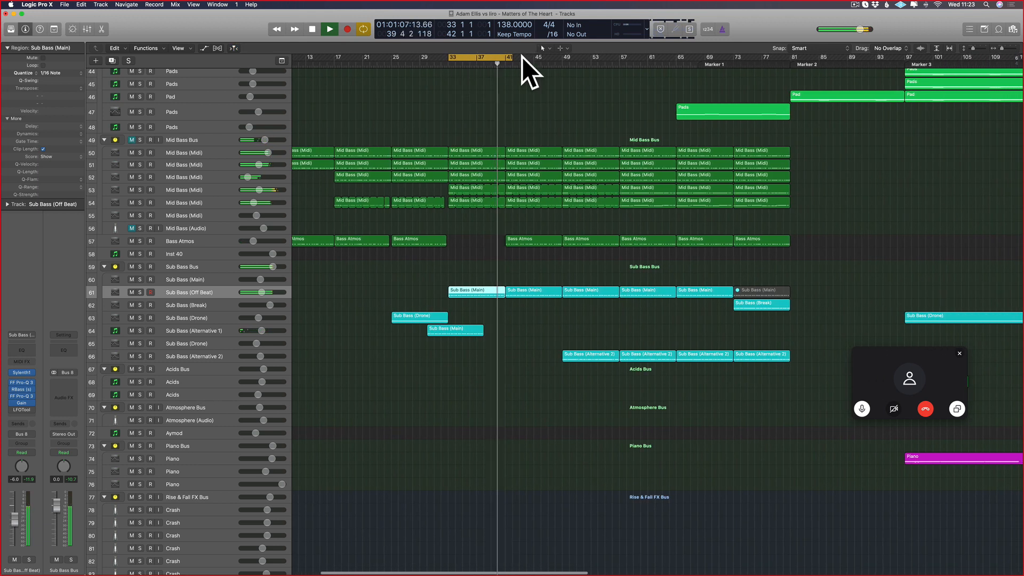
{"action": "left_click_drag", "start_coordinate": [522, 57], "coordinate": [510, 58]}
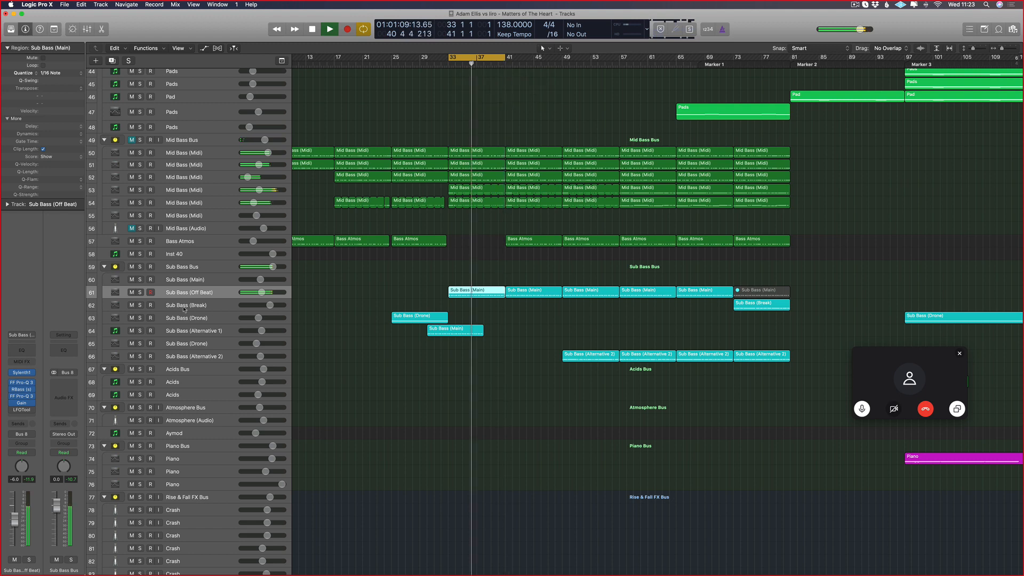
{"action": "left_click", "coordinate": [22, 425]}
{"action": "mouse_move", "coordinate": [32, 437]}
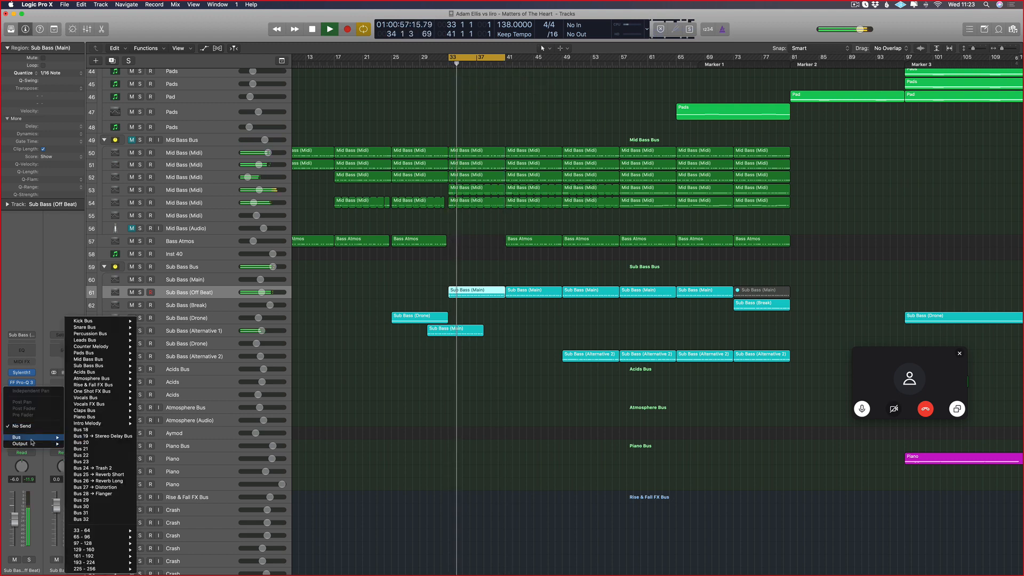
{"action": "left_click", "coordinate": [357, 329]}
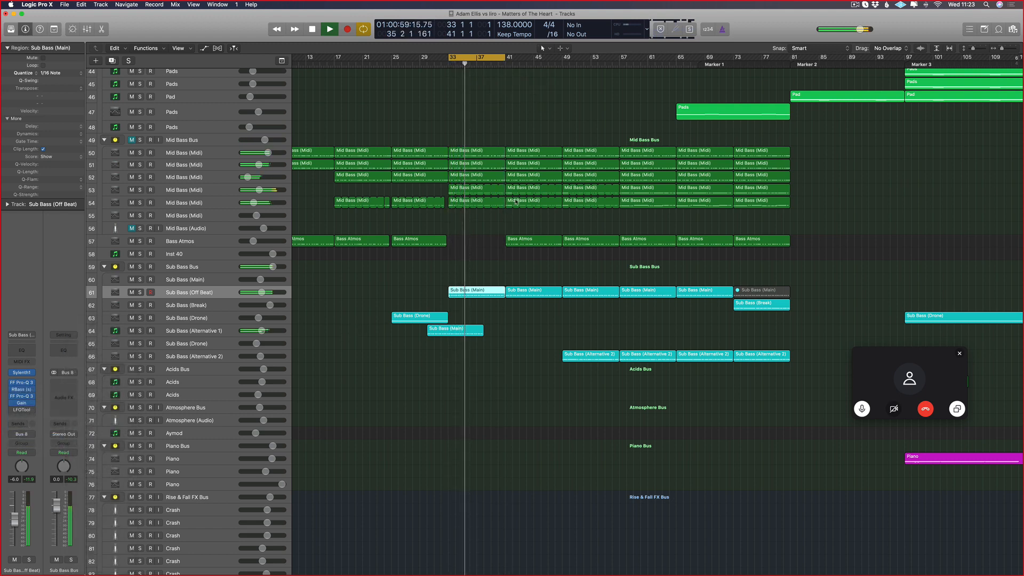
- Compare playback with Sub Bass (Off Beat) muted and unmuted, and delete the Sub Bass (Main) region on the Sub Bass (Alternative 1) track
{"action": "key", "text": "space"}
{"action": "scroll", "coordinate": [455, 232], "scroll_direction": "right", "scroll_amount": 1}
{"action": "scroll", "coordinate": [453, 231], "scroll_direction": "up", "scroll_amount": 3}
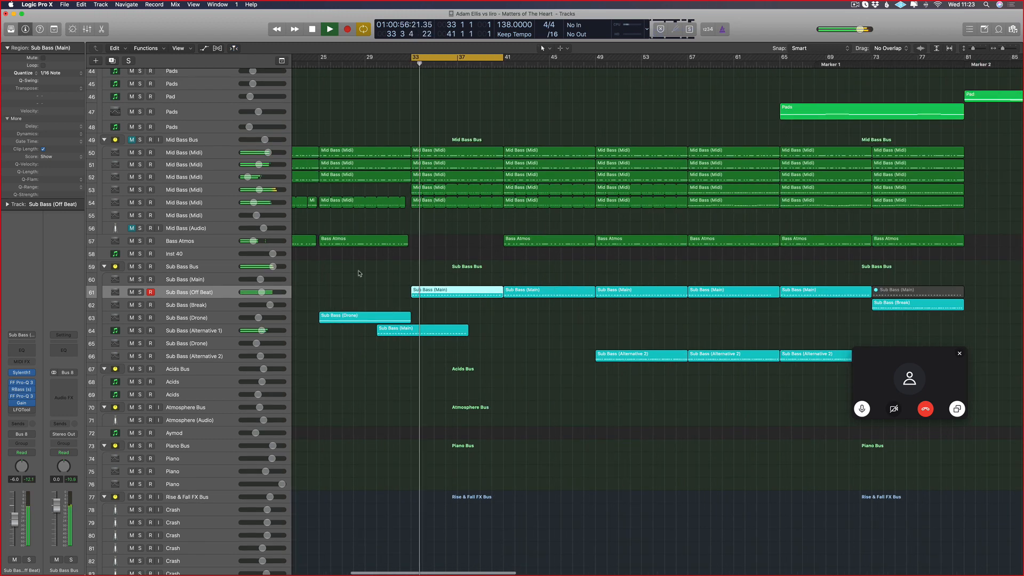
{"action": "left_click", "coordinate": [131, 292]}
{"action": "left_click", "coordinate": [132, 292]}
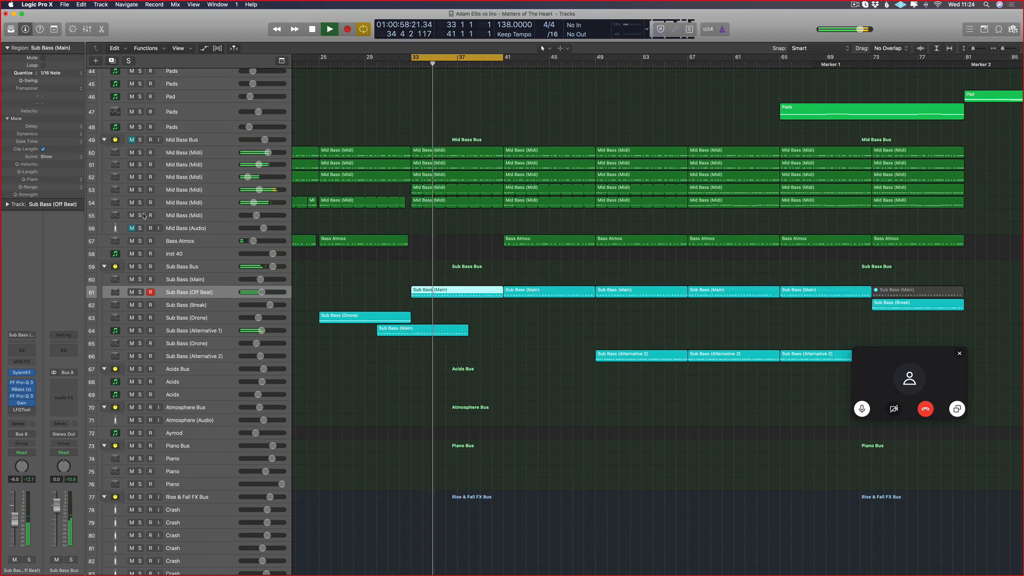
{"action": "left_click", "coordinate": [406, 330]}
{"action": "key", "text": "Delete"}
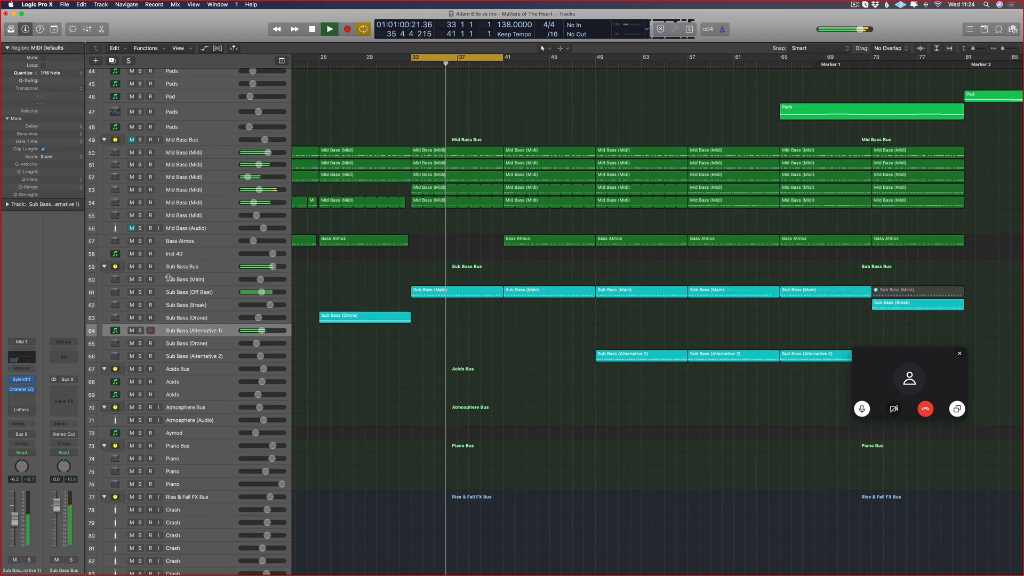
- Raise the high-cut frequency to about 520 Hz in the first Pro-Q 3 on the Sub Bass (Off Beat) track
{"action": "left_click", "coordinate": [201, 292]}
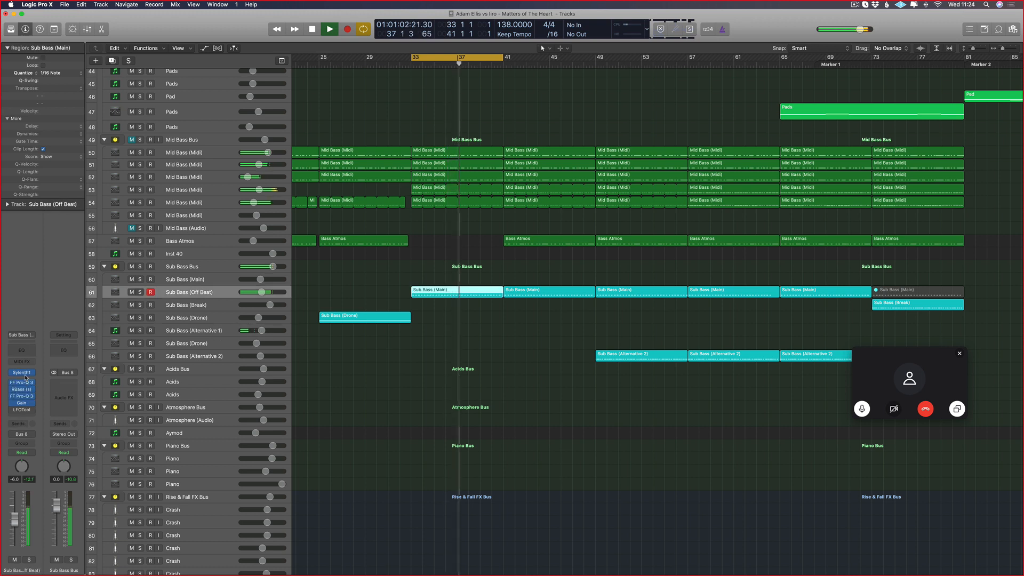
{"action": "left_click", "coordinate": [23, 381]}
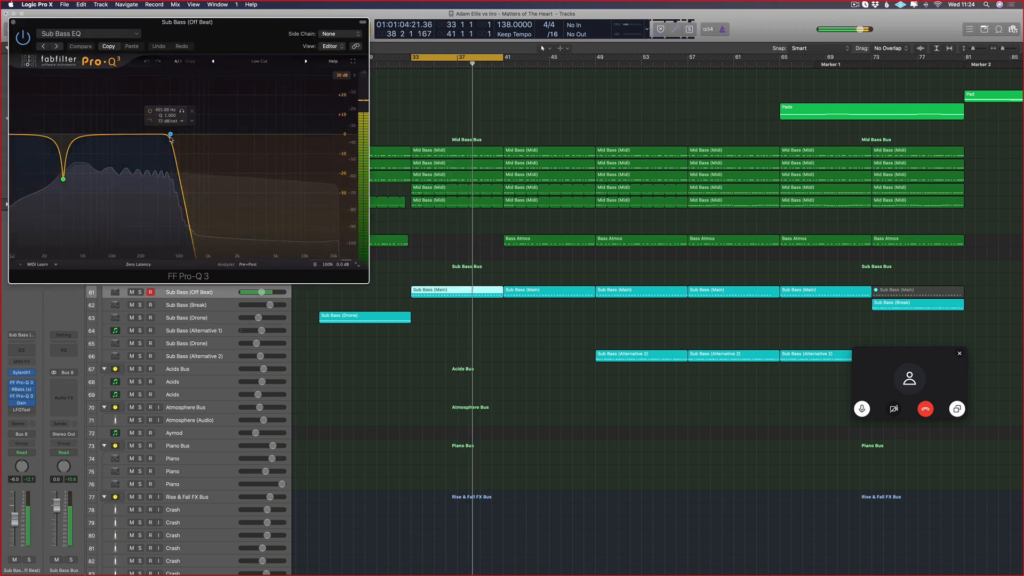
{"action": "left_click_drag", "start_coordinate": [171, 135], "coordinate": [181, 137]}
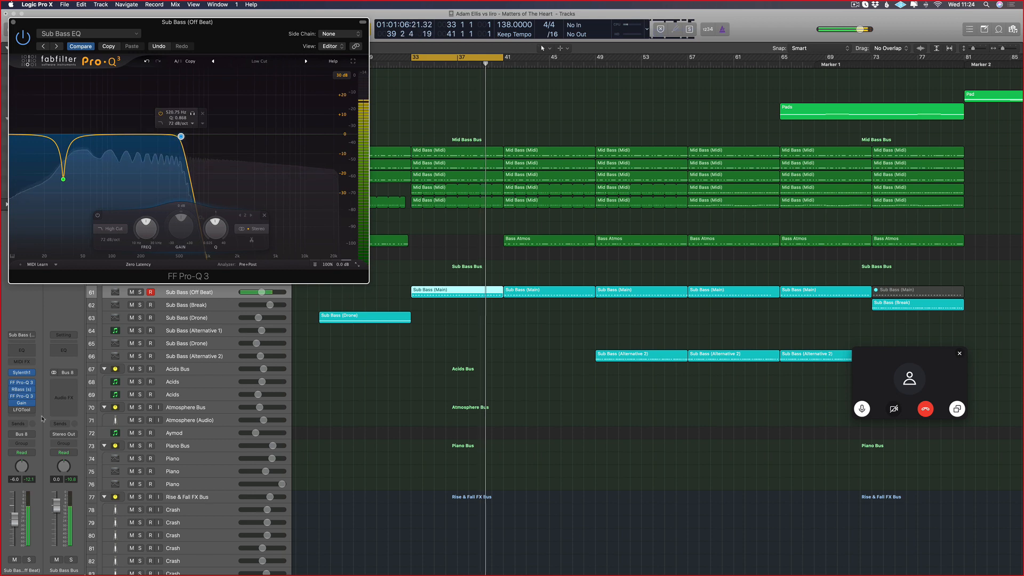
- Add a Bus 27 Distortion send at about -27 dB to Sub Bass (Off Beat) and hide the plug-in window
{"action": "left_click", "coordinate": [22, 424]}
{"action": "mouse_move", "coordinate": [27, 437]}
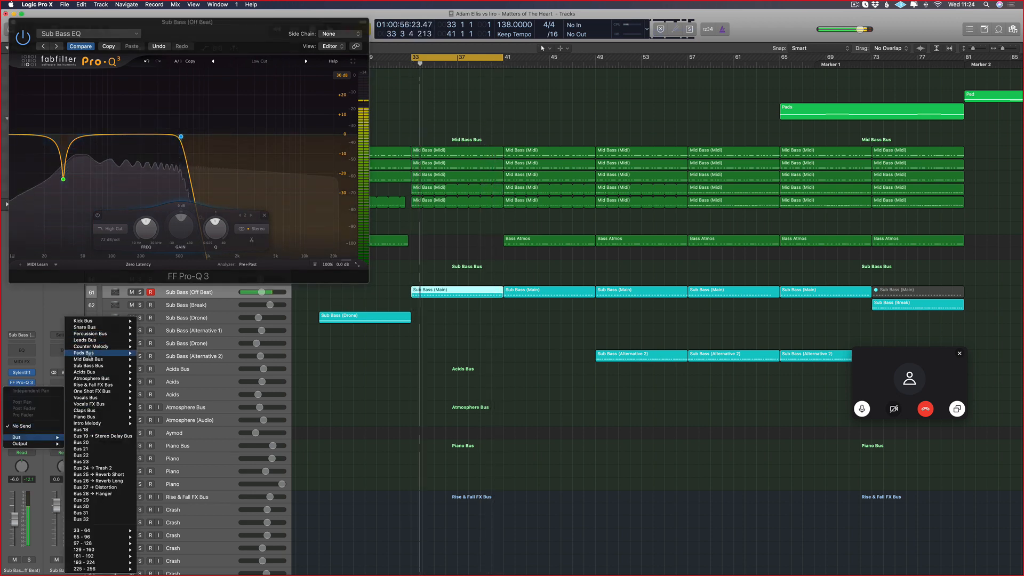
{"action": "left_click", "coordinate": [106, 487]}
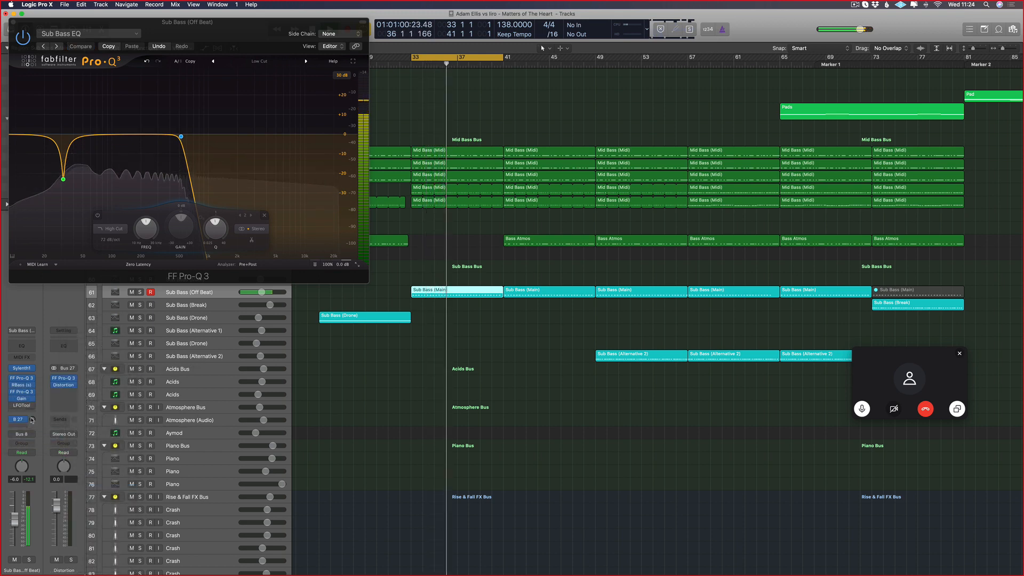
{"action": "left_click_drag", "start_coordinate": [33, 420], "coordinate": [33, 419]}
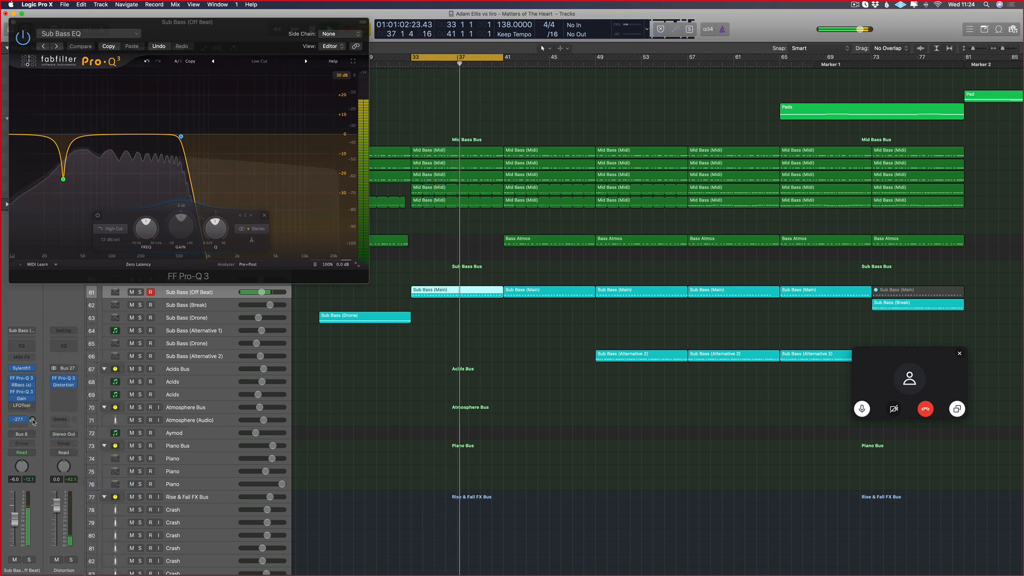
{"action": "key", "text": "v"}
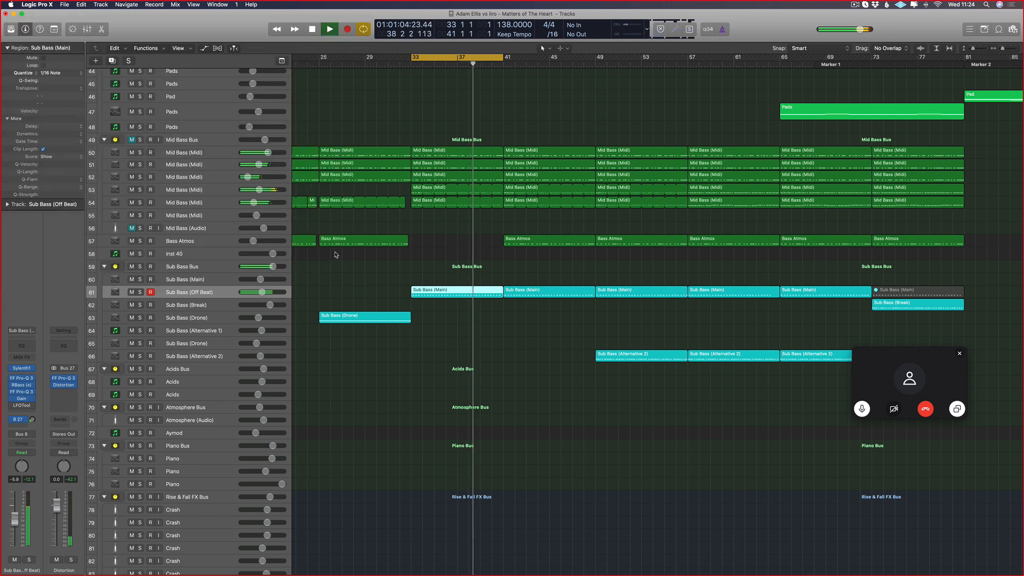
- Lower the Mid Bass Bus volume to -5.5 dB and create a marker at bar 33 from the bars 33 to 41 cycle range
{"action": "left_click", "coordinate": [176, 139]}
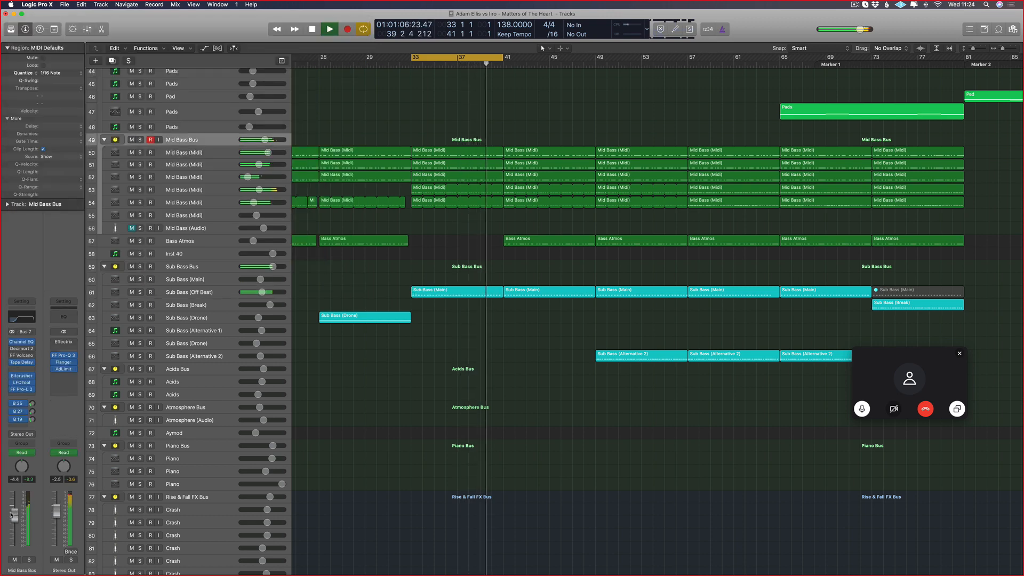
{"action": "left_click_drag", "start_coordinate": [14, 514], "coordinate": [14, 517]}
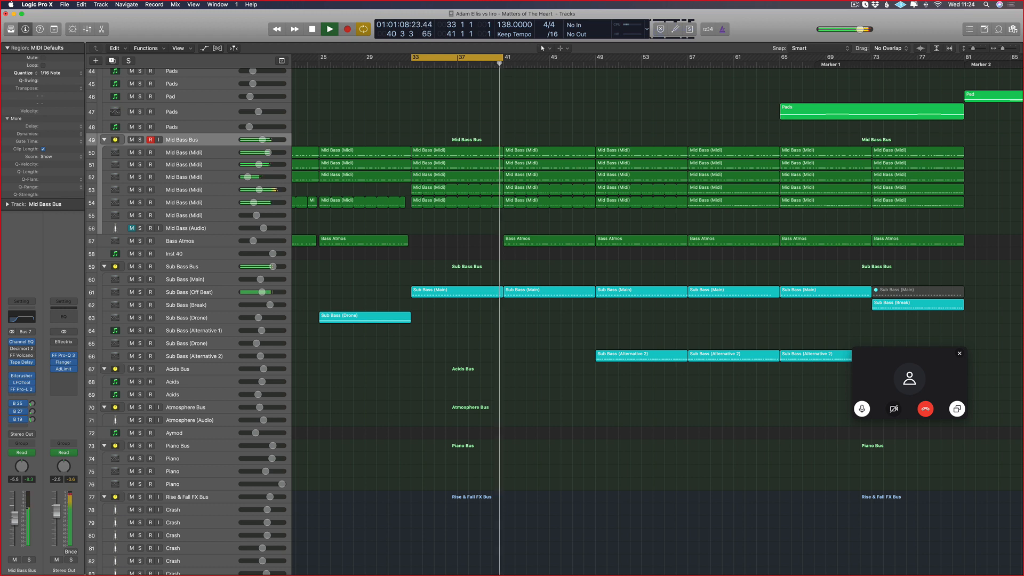
{"action": "key", "text": "c"}
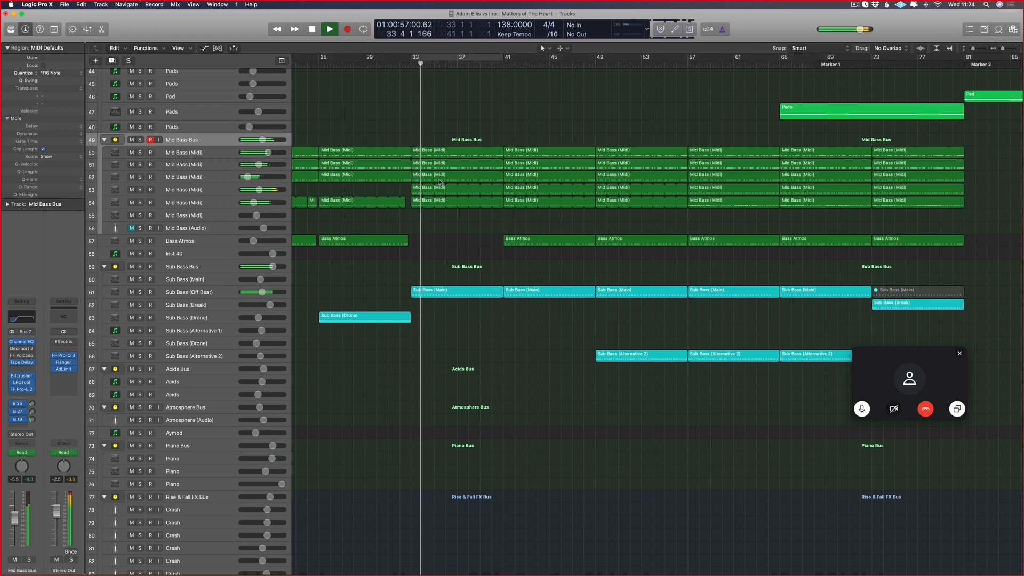
{"action": "left_click_drag", "start_coordinate": [499, 58], "coordinate": [500, 64]}
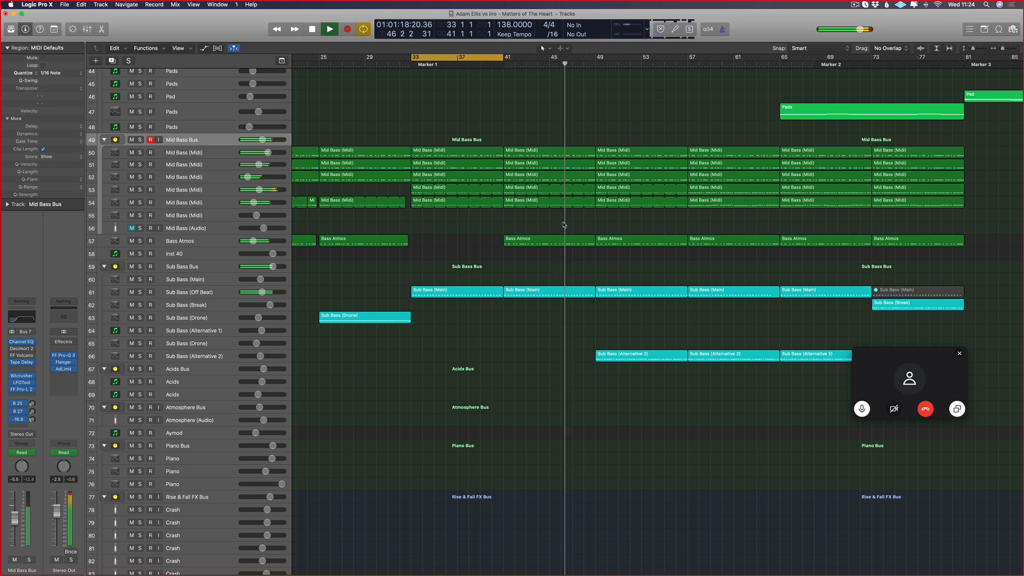
- Try to delete the Mid Bass (Midi) regions at bar 49 on tracks 53 and 54
{"action": "scroll", "coordinate": [497, 177], "scroll_direction": "up", "scroll_amount": 5}
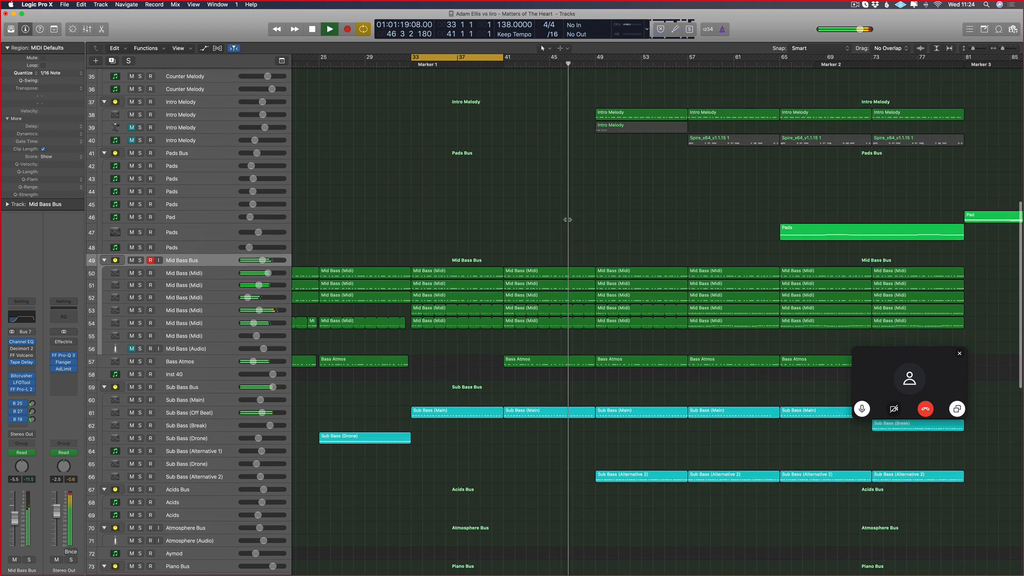
{"action": "key", "text": "super+Right"}
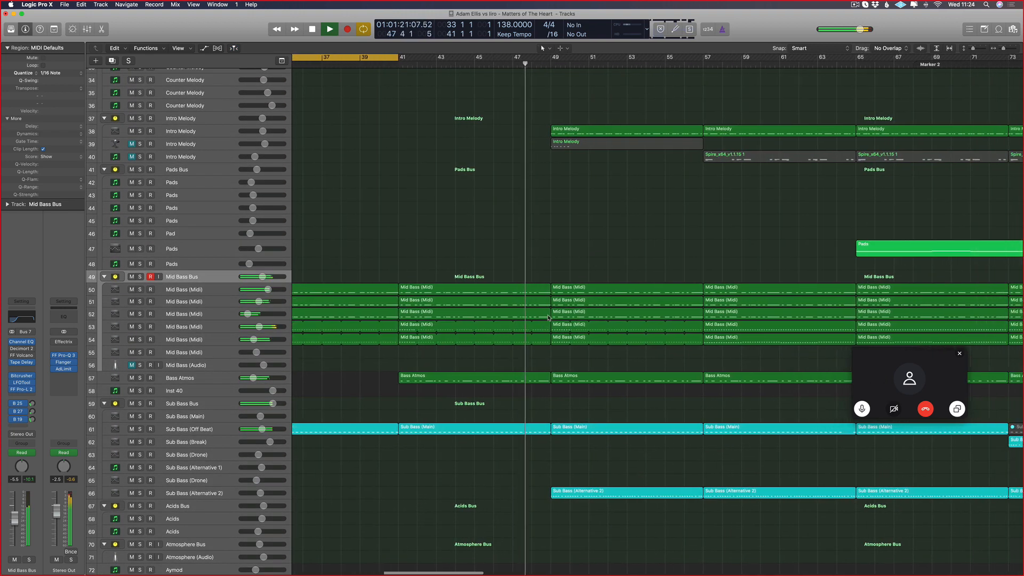
{"action": "scroll", "coordinate": [538, 288], "scroll_direction": "right", "scroll_amount": 2}
{"action": "left_click", "coordinate": [543, 336]}
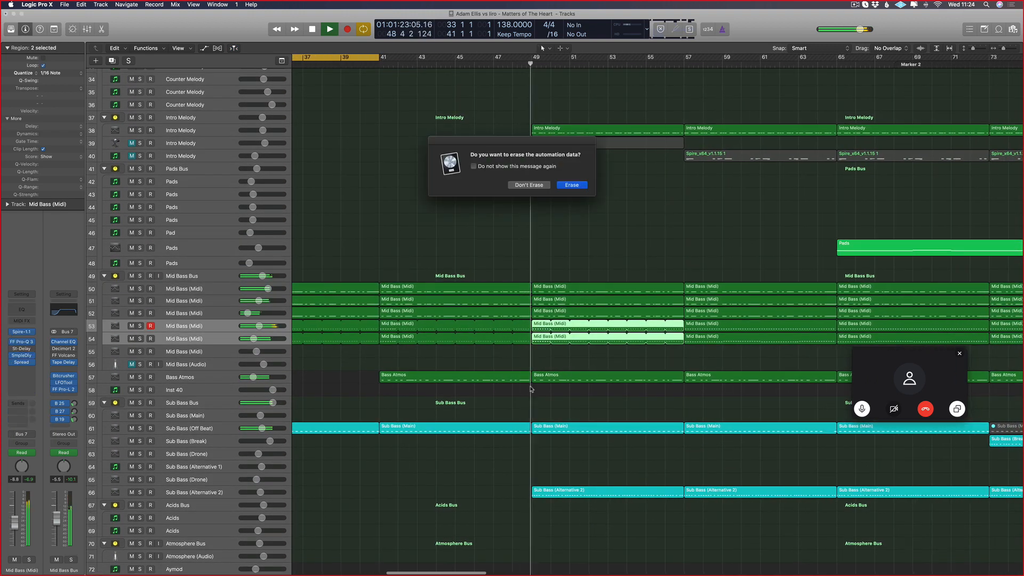
{"action": "left_click", "coordinate": [547, 321], "text": "shift"}
{"action": "left_click", "coordinate": [310, 263]}
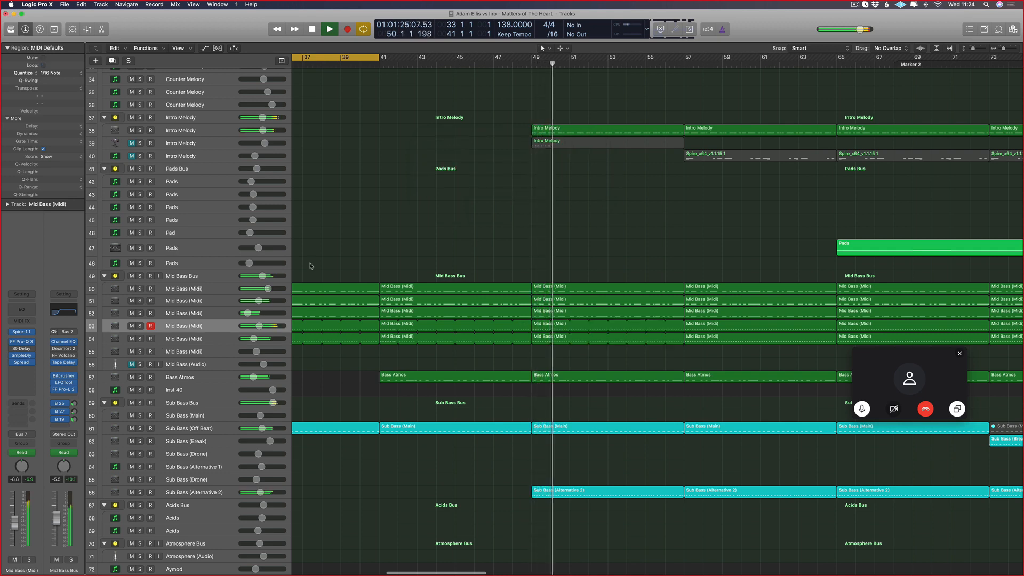
- Cycle bars 49 to 59 where the Intro Melody enters and play the passage
{"action": "left_click", "coordinate": [205, 288]}
{"action": "key", "text": "space"}
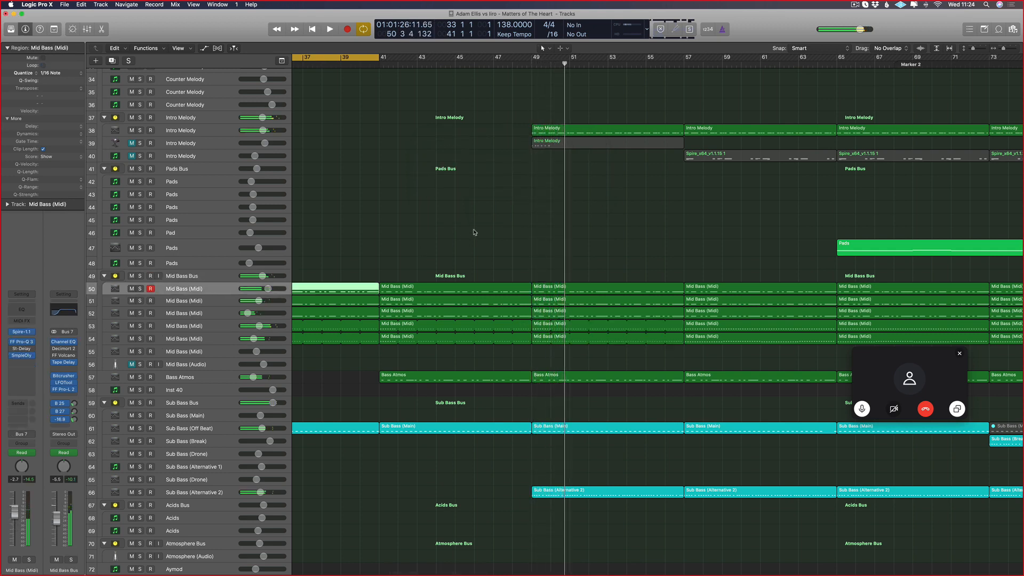
{"action": "key", "text": "super+Left"}
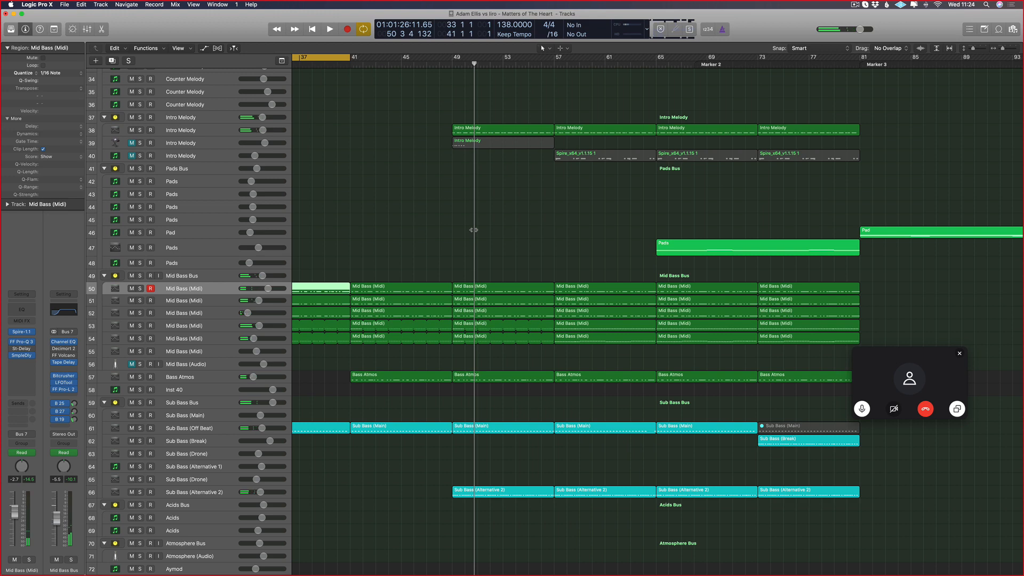
{"action": "left_click_drag", "start_coordinate": [442, 56], "coordinate": [506, 58]}
{"action": "key", "text": "super+Right"}
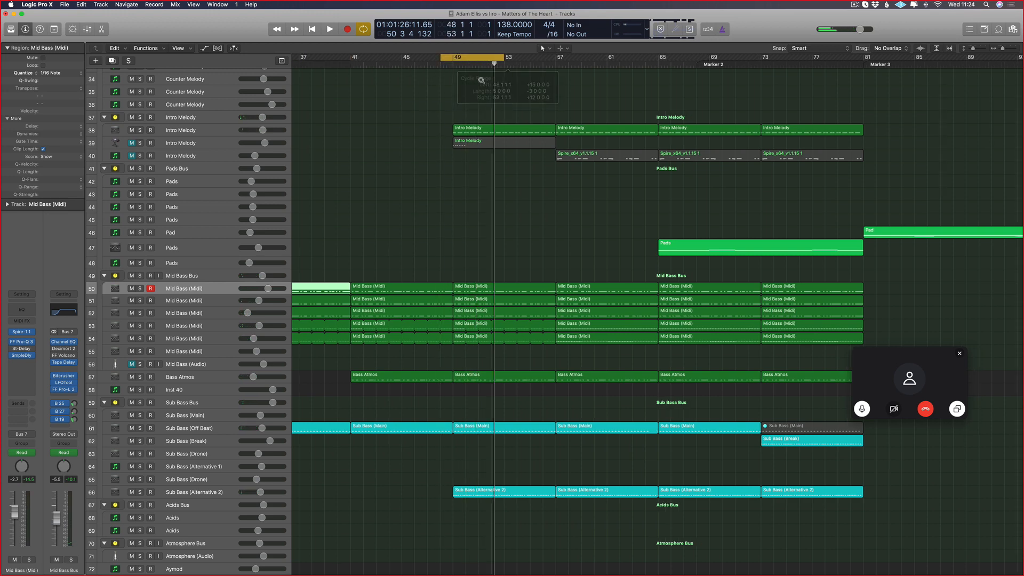
{"action": "key", "text": "space"}
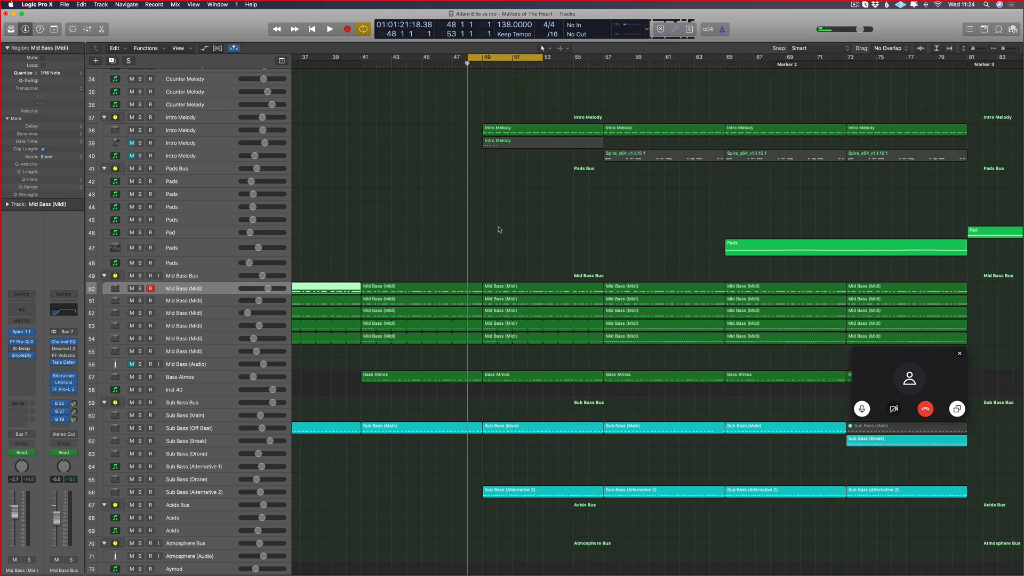
{"action": "scroll", "coordinate": [499, 229], "scroll_direction": "down", "scroll_amount": 3}
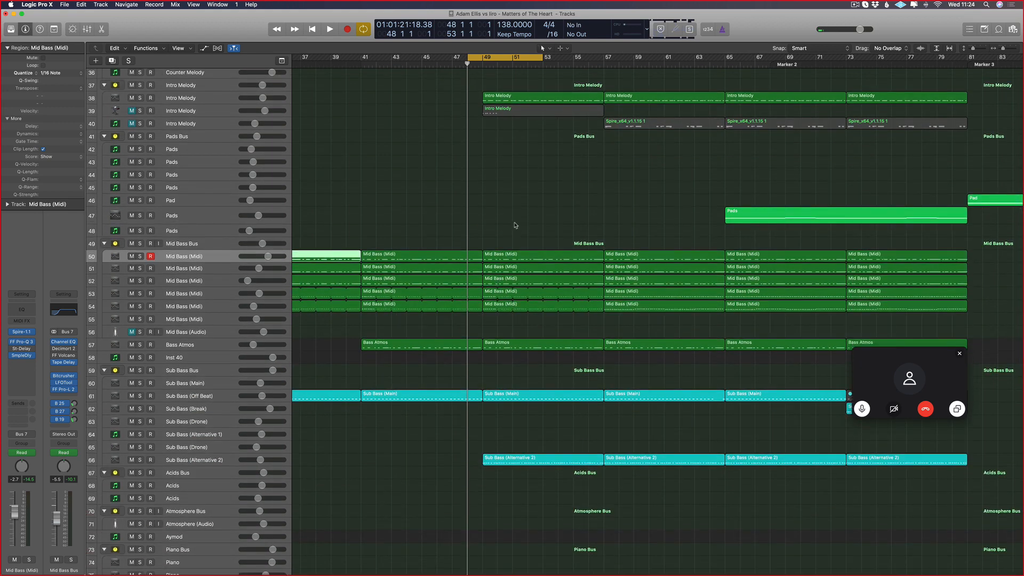
{"action": "scroll", "coordinate": [515, 225], "scroll_direction": "down", "scroll_amount": 1}
{"action": "left_click_drag", "start_coordinate": [482, 57], "coordinate": [630, 63]}
{"action": "key", "text": "space"}
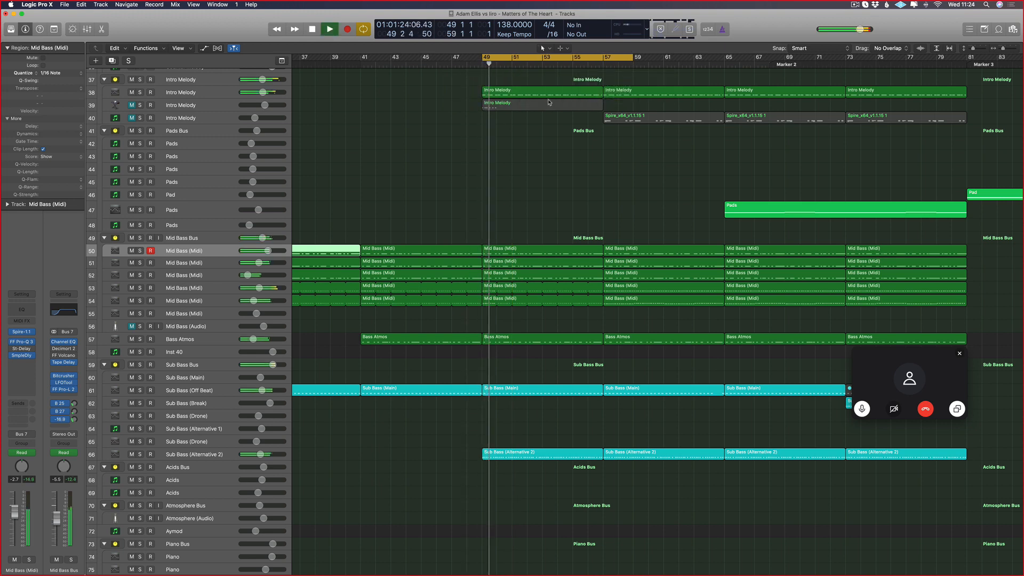
- Turn off the cycle and continue playback from about bar 77 to hear the transition at bar 81
{"action": "key", "text": "c"}
{"action": "scroll", "coordinate": [581, 103], "scroll_direction": "right", "scroll_amount": 5}
{"action": "key", "text": "super+Left"}
{"action": "scroll", "coordinate": [581, 103], "scroll_direction": "left", "scroll_amount": 1}
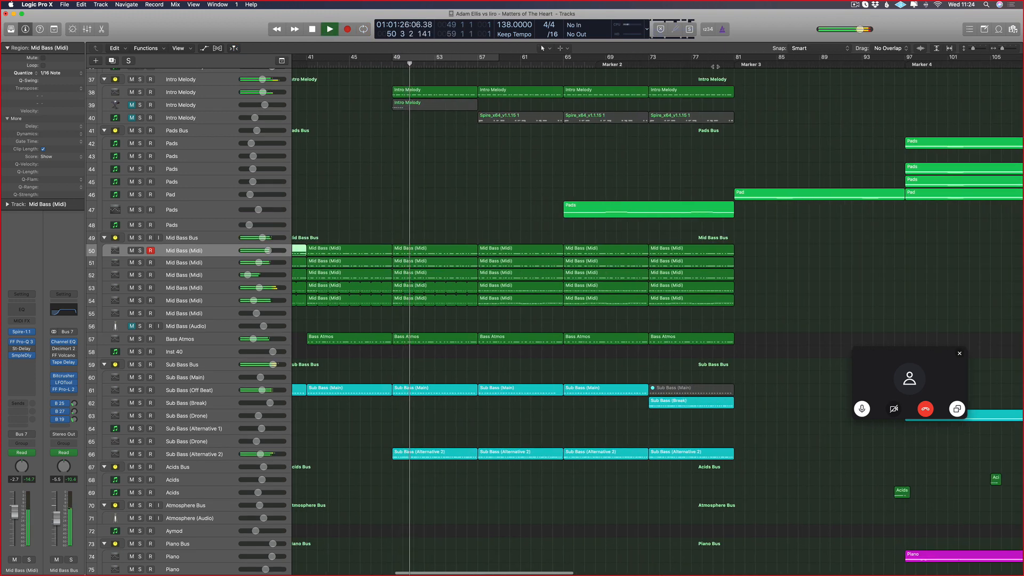
{"action": "left_click", "coordinate": [705, 78]}
- Mute the two Counter Melody regions on track 34 between bars 177 and 193
{"action": "scroll", "coordinate": [618, 214], "scroll_direction": "right", "scroll_amount": 15}
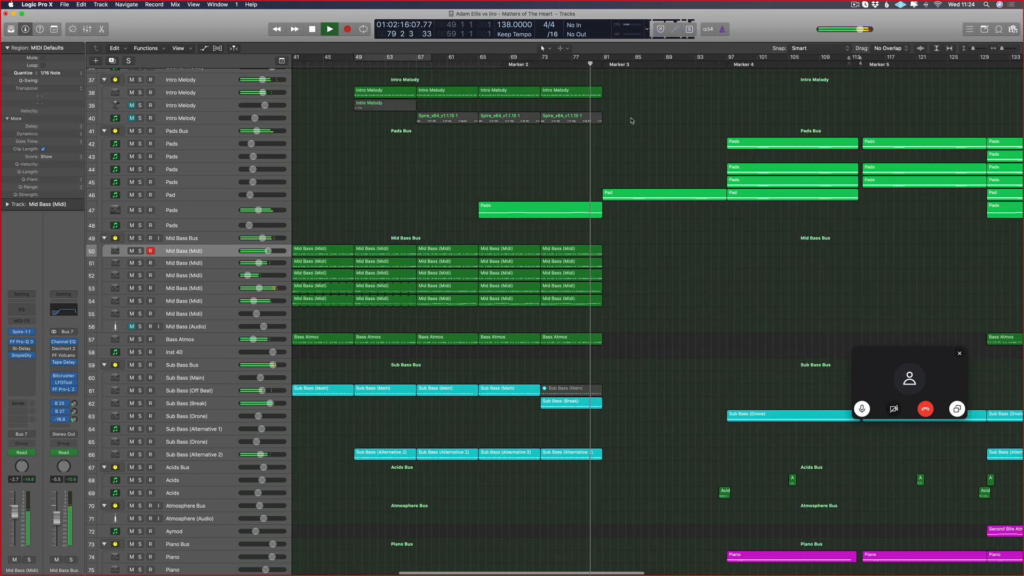
{"action": "scroll", "coordinate": [617, 213], "scroll_direction": "right", "scroll_amount": 4}
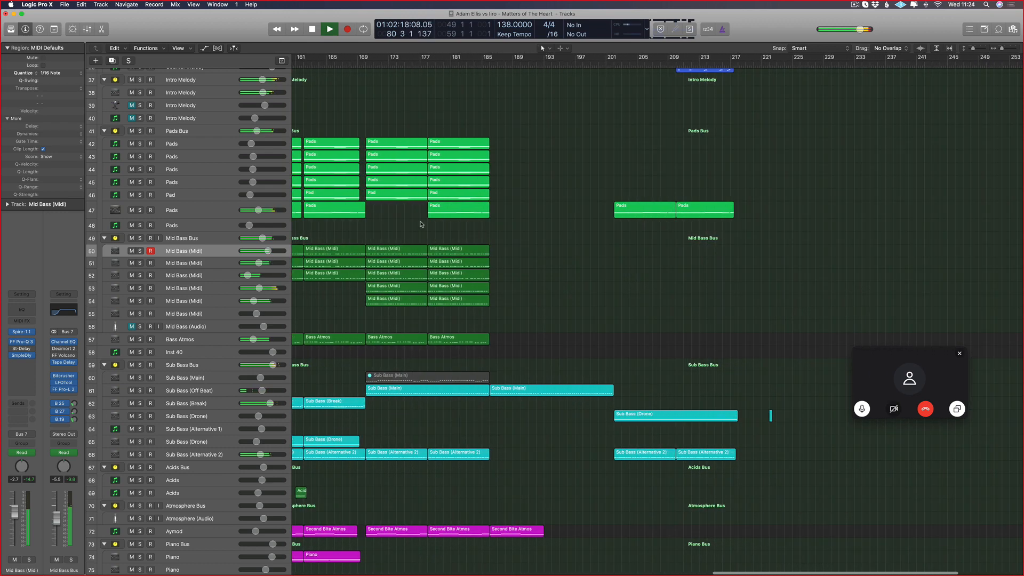
{"action": "scroll", "coordinate": [424, 258], "scroll_direction": "up", "scroll_amount": 10}
{"action": "scroll", "coordinate": [469, 211], "scroll_direction": "left", "scroll_amount": 5}
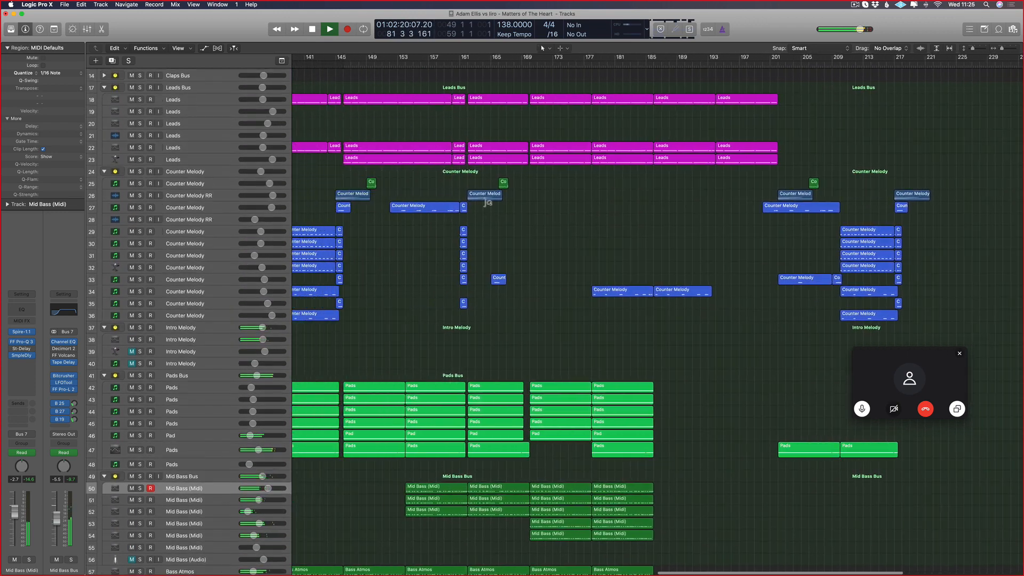
{"action": "scroll", "coordinate": [487, 203], "scroll_direction": "left", "scroll_amount": 2}
{"action": "scroll", "coordinate": [487, 203], "scroll_direction": "down", "scroll_amount": 1}
{"action": "left_click", "coordinate": [647, 283]}
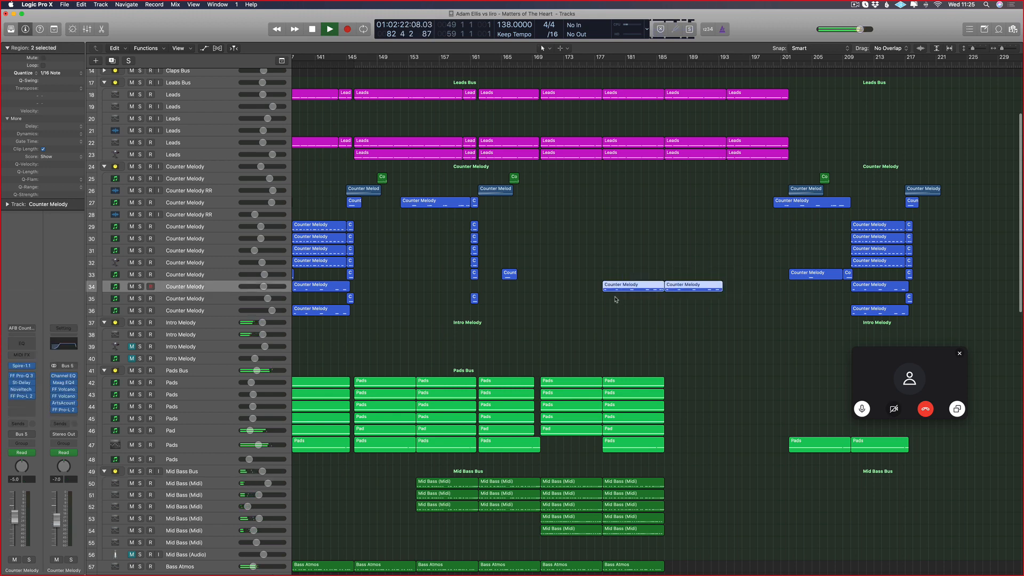
{"action": "key", "text": "ctrl+m"}
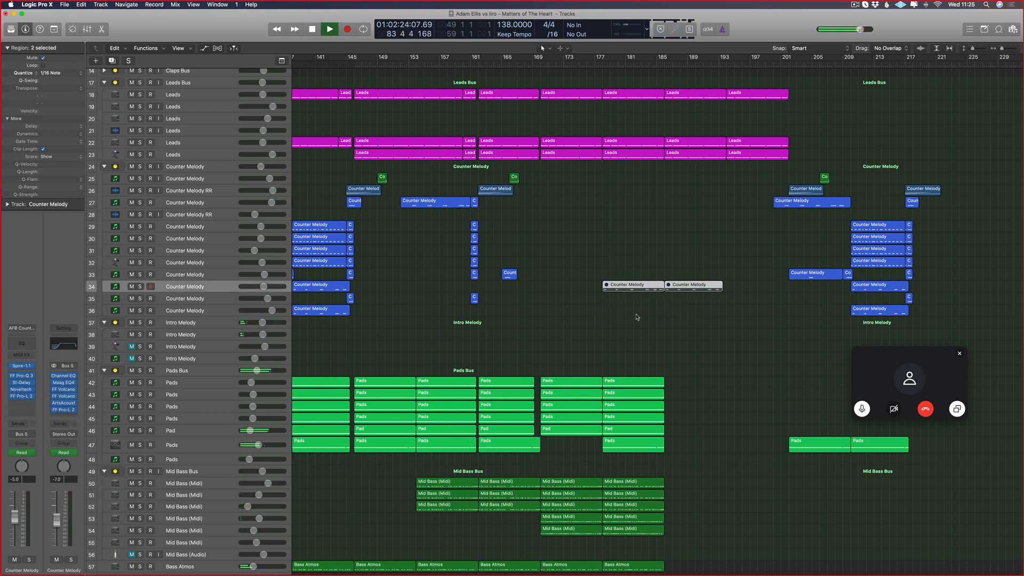
- Mute the Pads region on track 47 at bar 177
{"action": "left_click_drag", "start_coordinate": [693, 347], "coordinate": [623, 462]}
{"action": "left_click", "coordinate": [678, 433]}
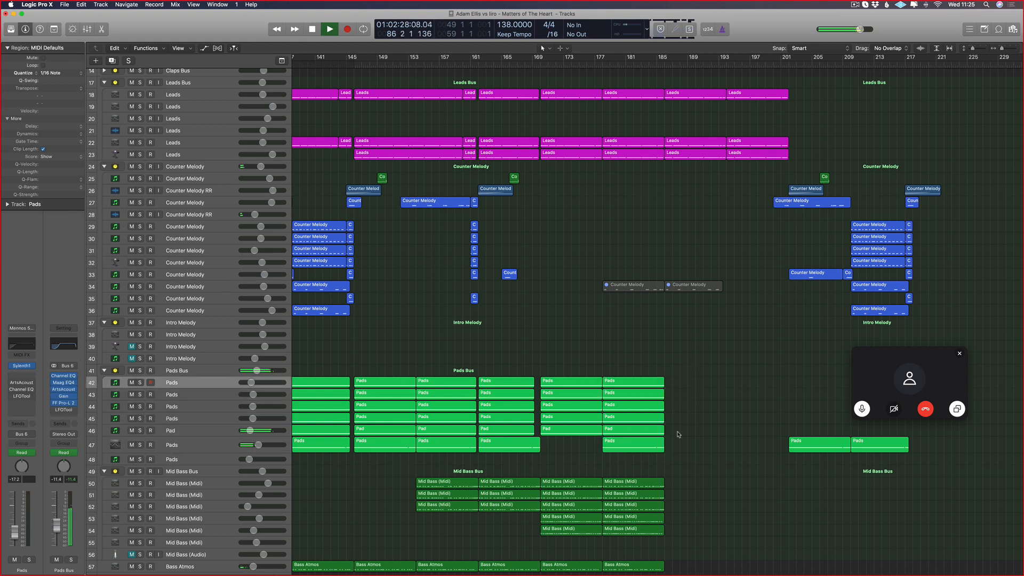
{"action": "left_click", "coordinate": [639, 450]}
{"action": "key", "text": "ctrl+m"}
- Repeat the Pads, Mid Bass and Bass Atmos regions of bars 169 to 185 once on tracks 42–46, 50–54 and 57, with their automation
{"action": "left_click_drag", "start_coordinate": [694, 363], "coordinate": [579, 435]}
{"action": "left_click_drag", "start_coordinate": [678, 469], "coordinate": [568, 494]}
{"action": "scroll", "coordinate": [677, 475], "scroll_direction": "down", "scroll_amount": 4}
{"action": "key", "text": "super+r"}
{"action": "left_click", "coordinate": [570, 186]}
{"action": "scroll", "coordinate": [618, 215], "scroll_direction": "right", "scroll_amount": 8}
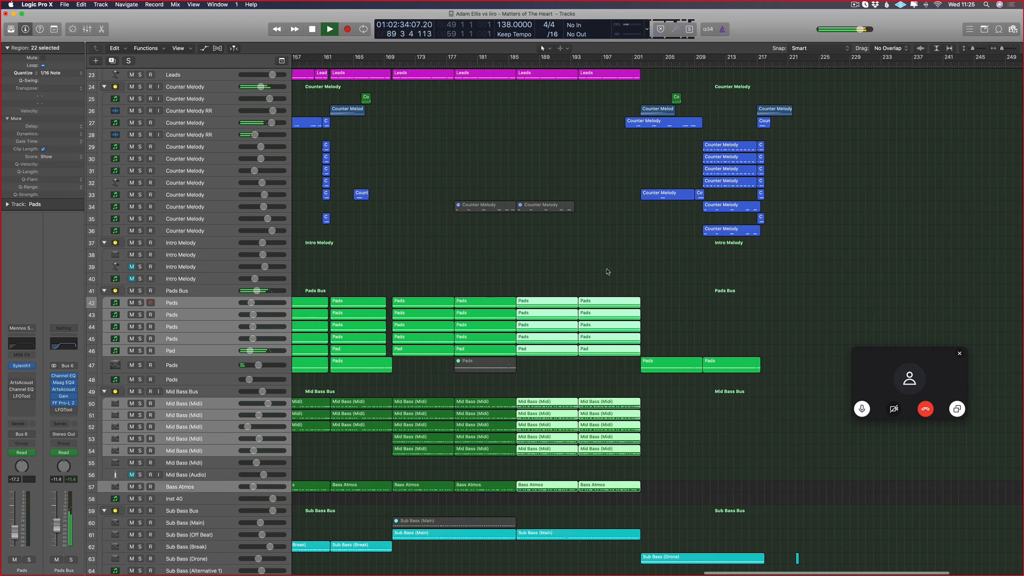
- Try to copy the Mid Bass, Bass Atmos and Sub Bass (Main) regions of bars 41 to 57 into the empty section after bar 217
{"action": "scroll", "coordinate": [632, 320], "scroll_direction": "up", "scroll_amount": 4}
{"action": "scroll", "coordinate": [666, 405], "scroll_direction": "left", "scroll_amount": 10}
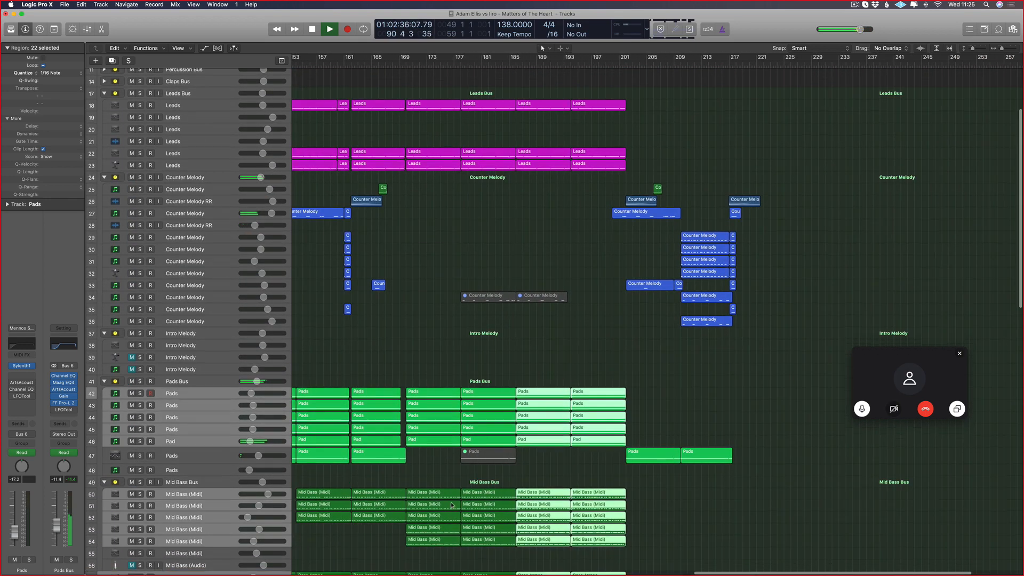
{"action": "scroll", "coordinate": [586, 410], "scroll_direction": "down", "scroll_amount": 4}
{"action": "left_click_drag", "start_coordinate": [534, 406], "coordinate": [417, 508]}
{"action": "left_click", "coordinate": [425, 499]}
{"action": "left_click_drag", "start_coordinate": [410, 397], "coordinate": [432, 548]}
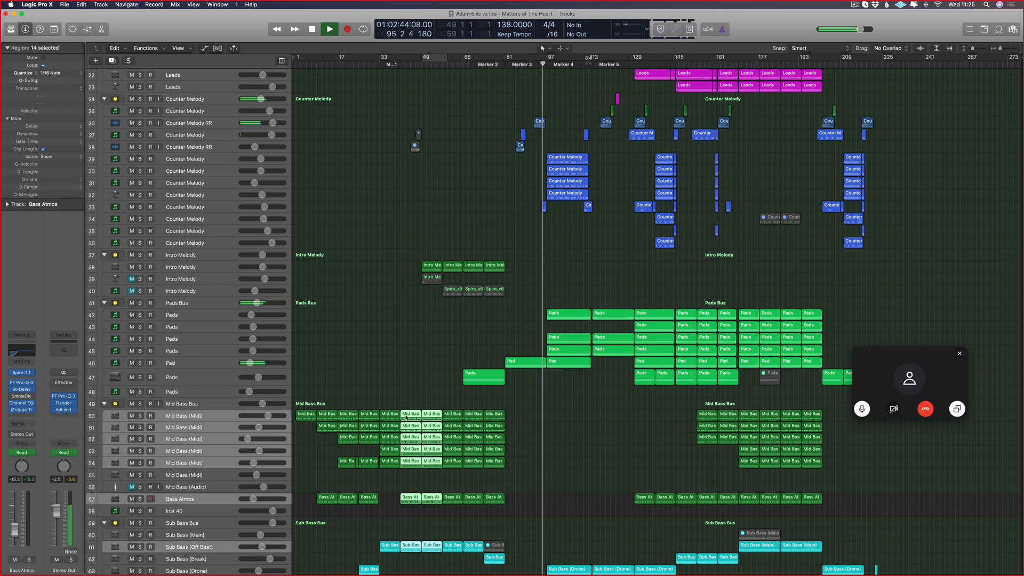
{"action": "left_click_drag", "start_coordinate": [405, 419], "coordinate": [878, 419]}
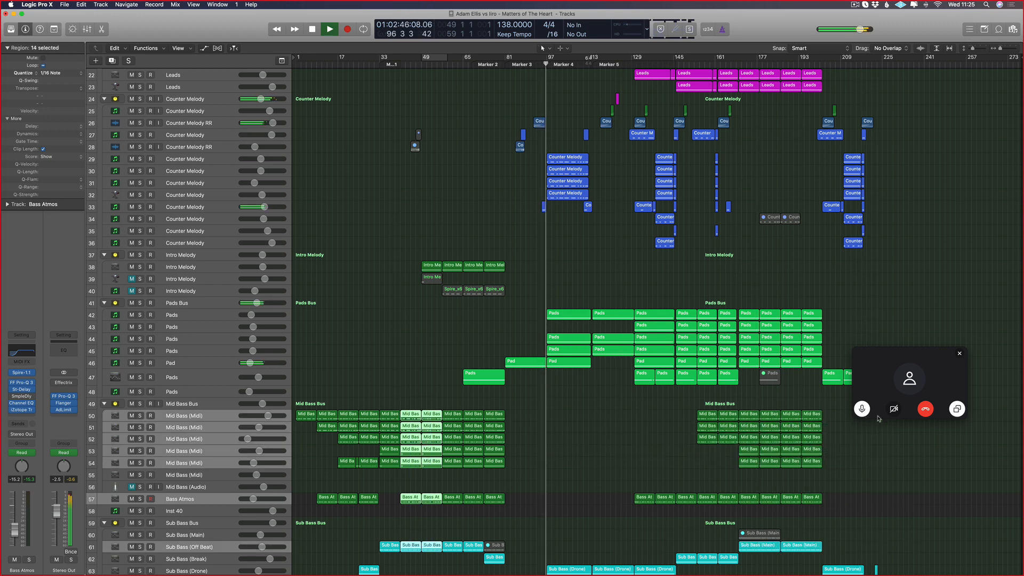
- Move the call window off the arrangement and copy the selected bass regions to bar 224 on their original tracks
{"action": "scroll", "coordinate": [596, 425], "scroll_direction": "up", "scroll_amount": 5}
{"action": "left_click_drag", "start_coordinate": [882, 357], "coordinate": [218, 211]}
{"action": "scroll", "coordinate": [660, 411], "scroll_direction": "down", "scroll_amount": 5}
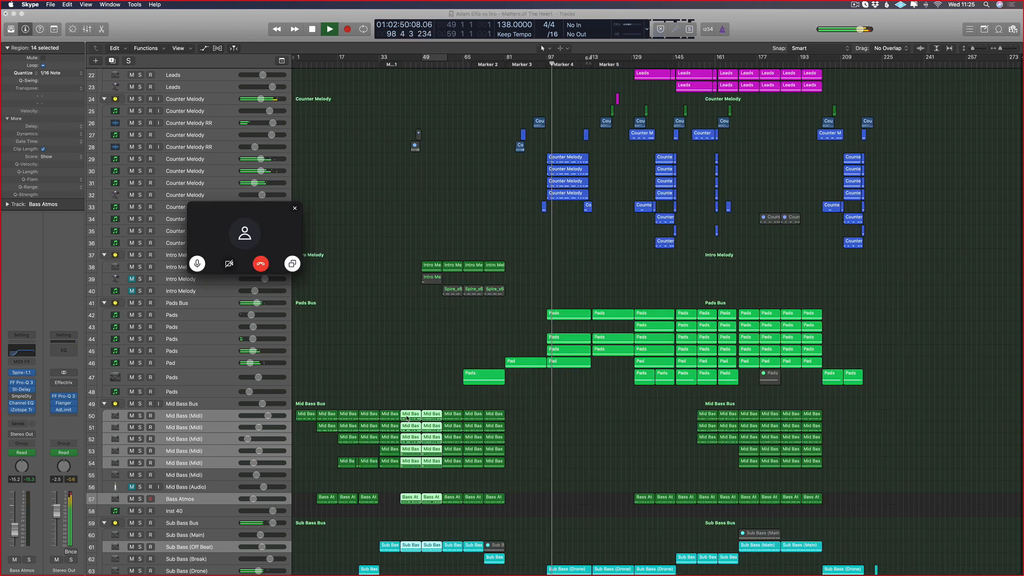
{"action": "left_click_drag", "start_coordinate": [408, 419], "coordinate": [889, 413]}
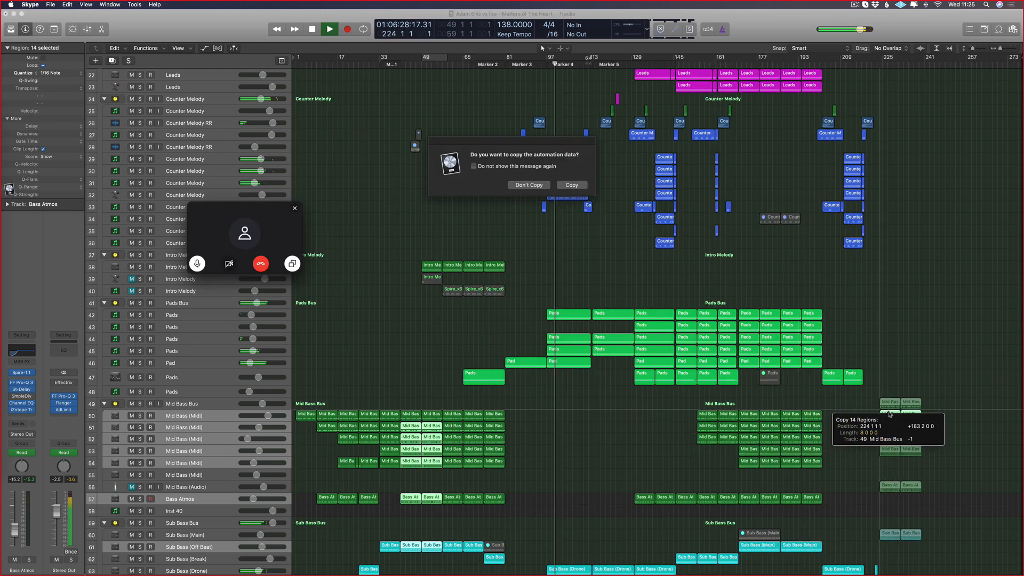
{"action": "key", "text": "Return"}
{"action": "scroll", "coordinate": [888, 406], "scroll_direction": "up", "scroll_amount": 2}
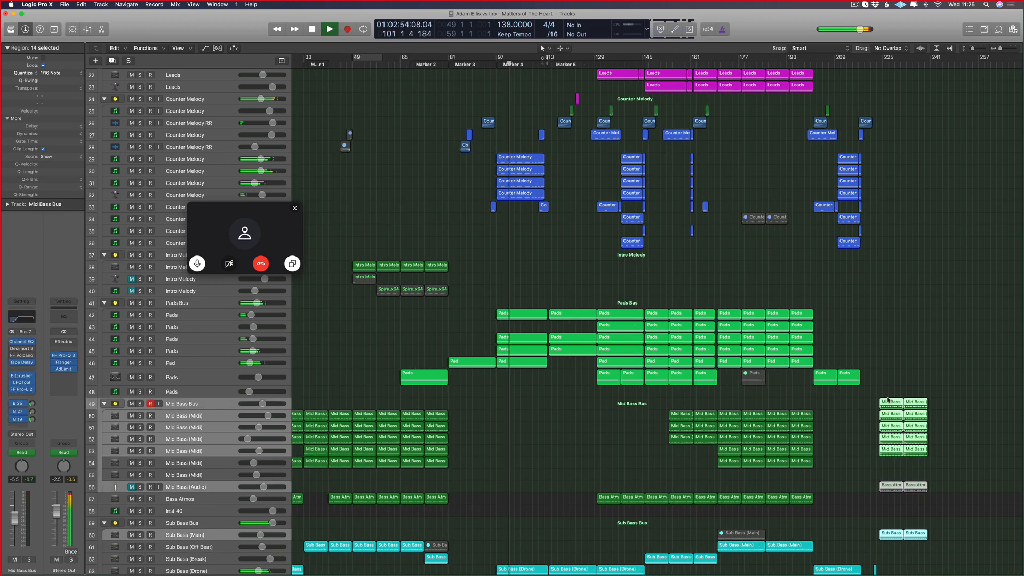
{"action": "left_click_drag", "start_coordinate": [889, 409], "coordinate": [889, 421]}
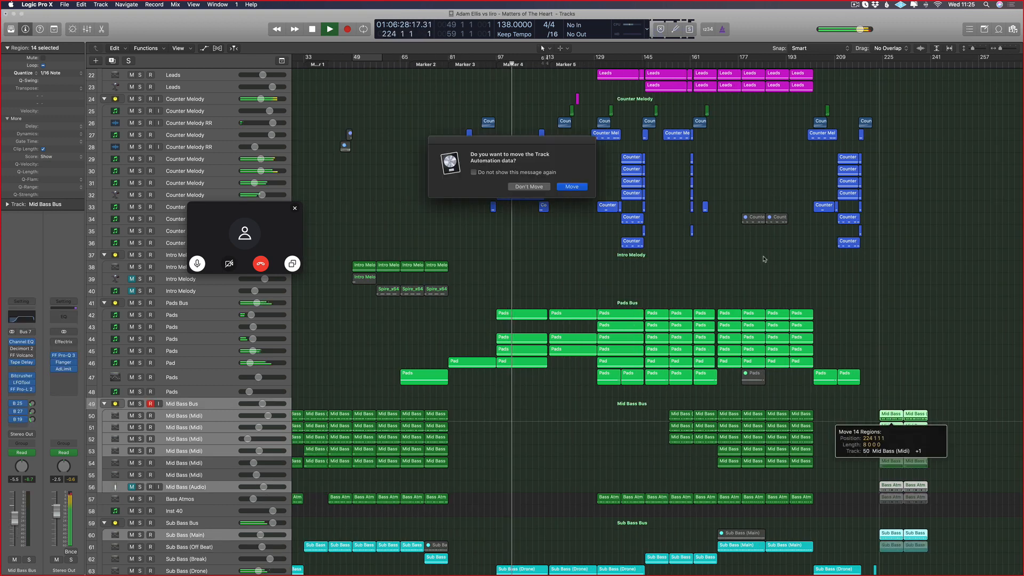
{"action": "left_click", "coordinate": [520, 188]}
- Set the cycle range from bar 222, where the late Kick (Midi) region starts, to bar 236
{"action": "scroll", "coordinate": [766, 306], "scroll_direction": "up", "scroll_amount": 10}
{"action": "scroll", "coordinate": [856, 199], "scroll_direction": "up", "scroll_amount": 5}
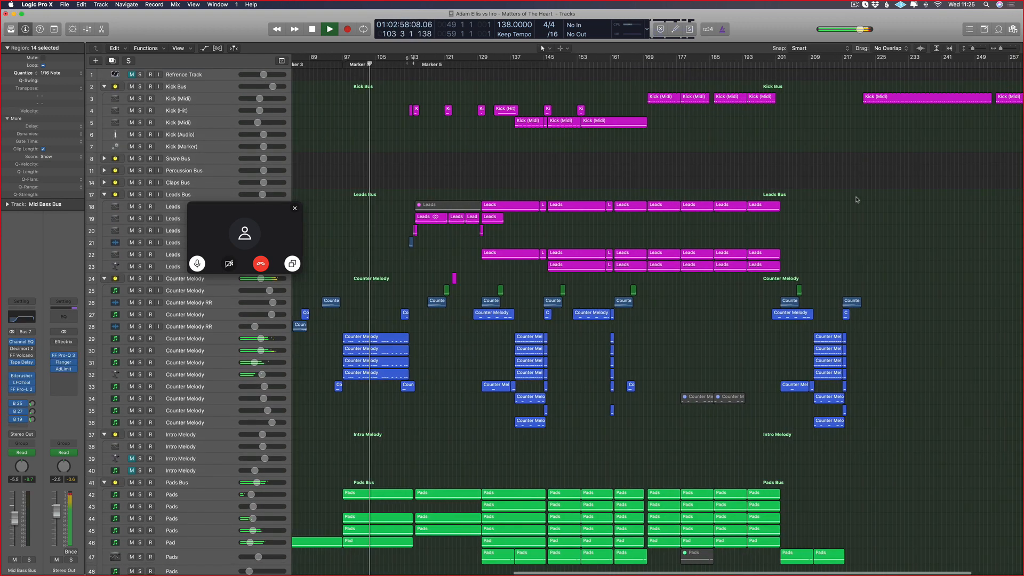
{"action": "scroll", "coordinate": [800, 160], "scroll_direction": "right", "scroll_amount": 3}
{"action": "scroll", "coordinate": [793, 103], "scroll_direction": "up", "scroll_amount": 10}
{"action": "scroll", "coordinate": [743, 80], "scroll_direction": "right", "scroll_amount": 2}
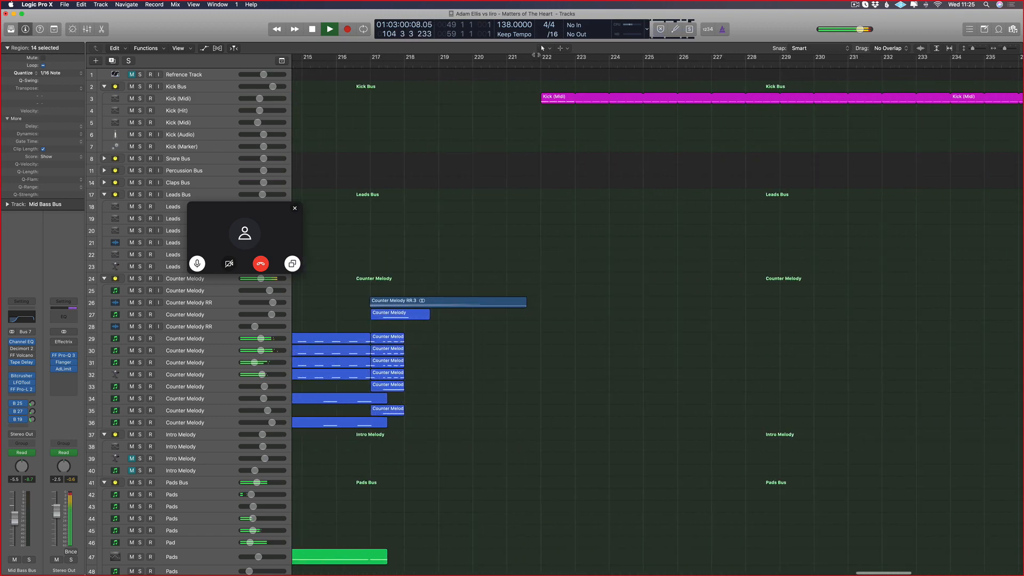
{"action": "left_click_drag", "start_coordinate": [541, 56], "coordinate": [1019, 58]}
- Move the copied bass regions to start at bar 222 in line with the kick, without moving automation
{"action": "scroll", "coordinate": [853, 211], "scroll_direction": "down", "scroll_amount": 15}
{"action": "scroll", "coordinate": [842, 207], "scroll_direction": "down", "scroll_amount": 10}
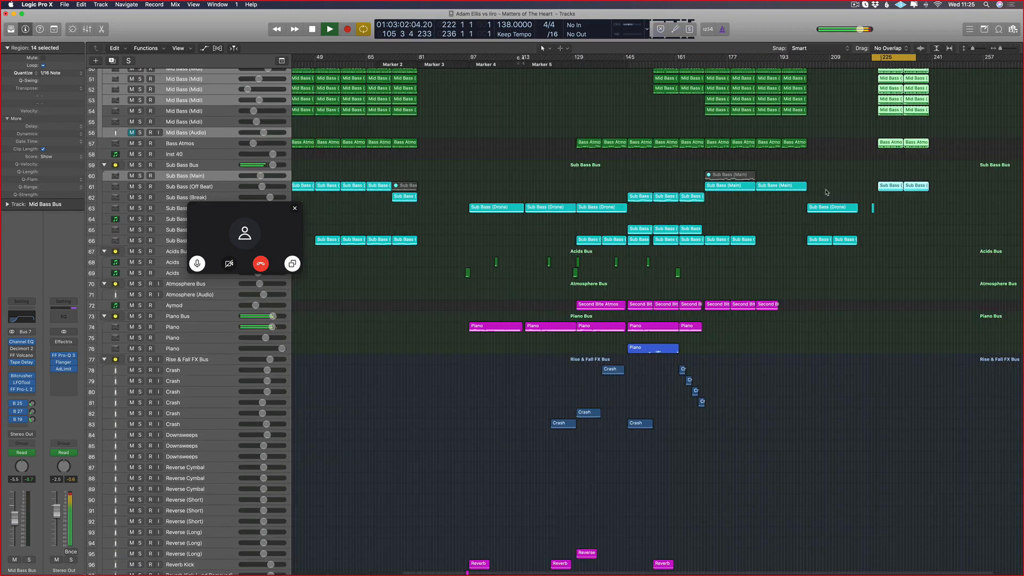
{"action": "scroll", "coordinate": [791, 206], "scroll_direction": "up", "scroll_amount": 12}
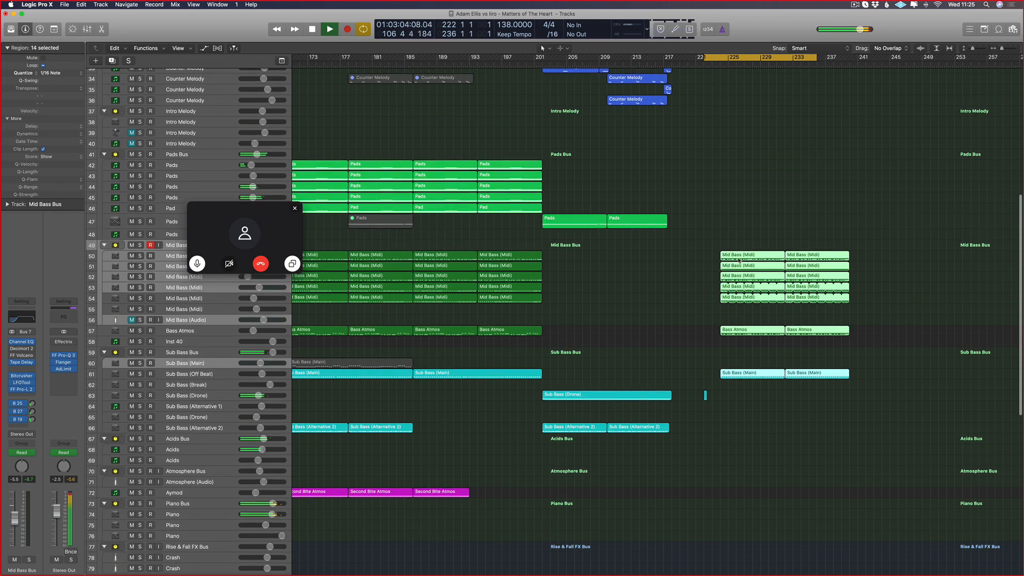
{"action": "left_click_drag", "start_coordinate": [739, 375], "coordinate": [721, 375]}
{"action": "left_click", "coordinate": [534, 187]}
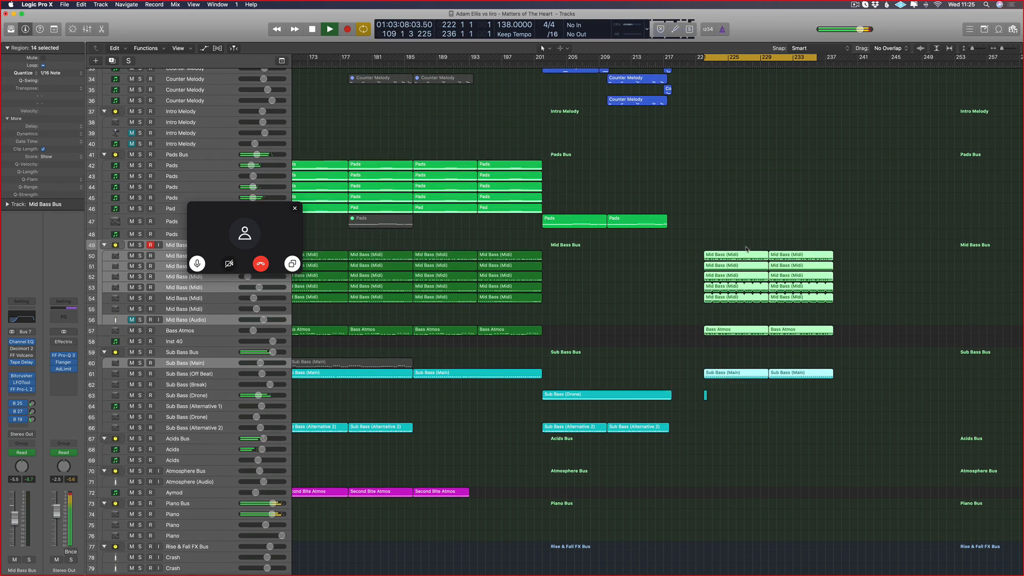
- Repeat the Mid Bass, Bass Atmos and Sub Bass (Main) regions of bars 222 to 238 once, without copying automation
{"action": "scroll", "coordinate": [859, 321], "scroll_direction": "up", "scroll_amount": 10}
{"action": "scroll", "coordinate": [858, 321], "scroll_direction": "down", "scroll_amount": 3}
{"action": "left_click_drag", "start_coordinate": [885, 314], "coordinate": [701, 443]}
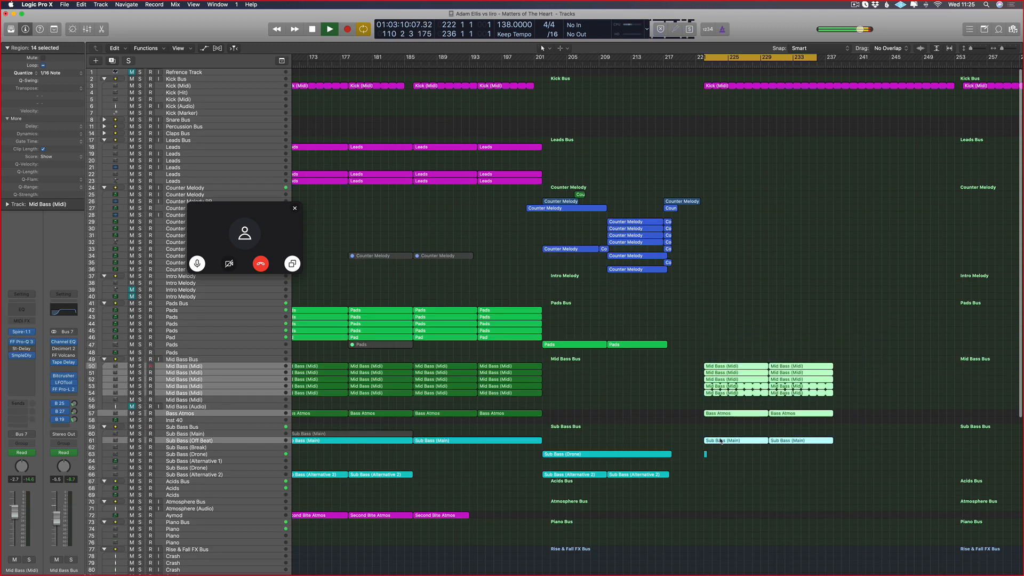
{"action": "key", "text": "super+r"}
{"action": "left_click", "coordinate": [534, 186]}
{"action": "scroll", "coordinate": [885, 359], "scroll_direction": "right", "scroll_amount": 5}
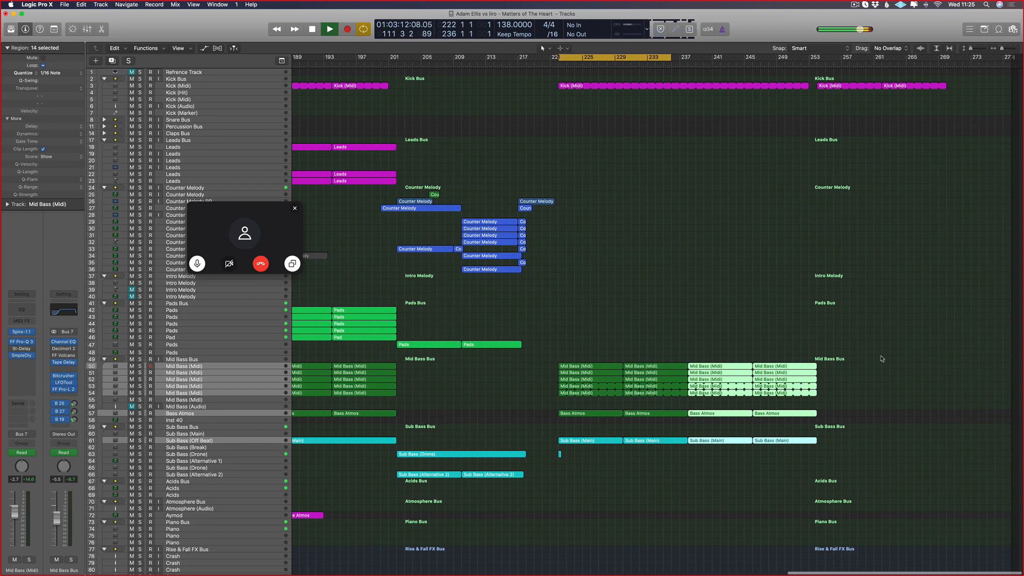
- Repeat only the Mid Bass and Bass Atmos regions of bars 238 to 254 once, without copying automation
{"action": "left_click_drag", "start_coordinate": [890, 355], "coordinate": [705, 420]}
{"action": "key", "text": "super+r"}
{"action": "left_click", "coordinate": [534, 187]}
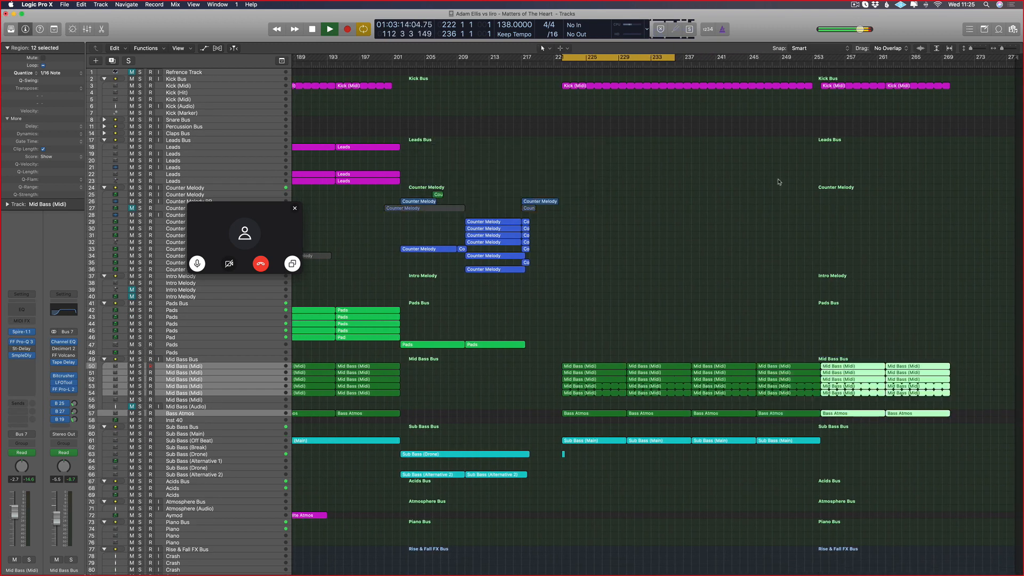
{"action": "left_click", "coordinate": [893, 305], "text": "ctrl+alt"}
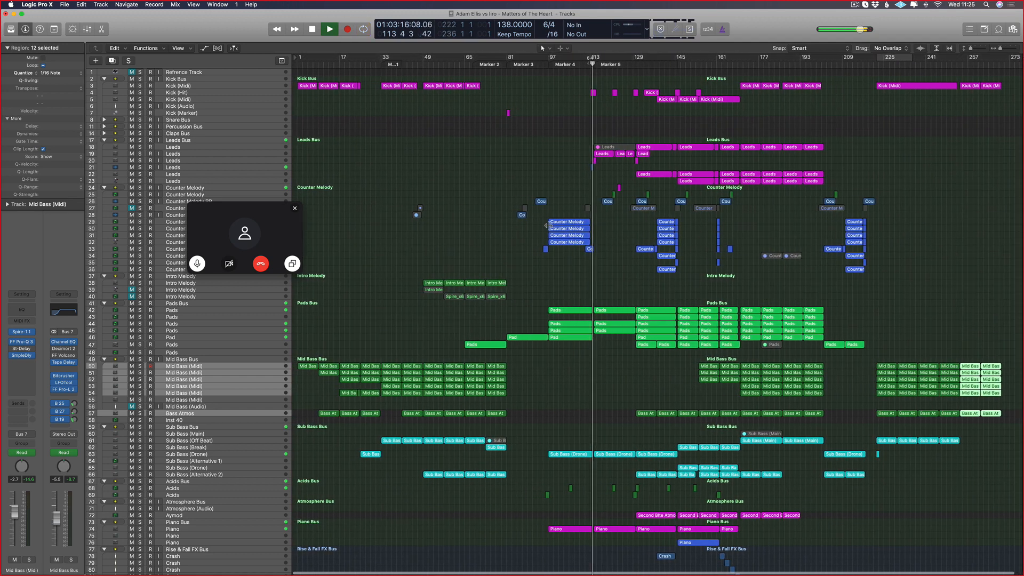
- Return to the Logic Pro project and select the Intro Melody track 38 with its regions
{"action": "left_click", "coordinate": [240, 219]}
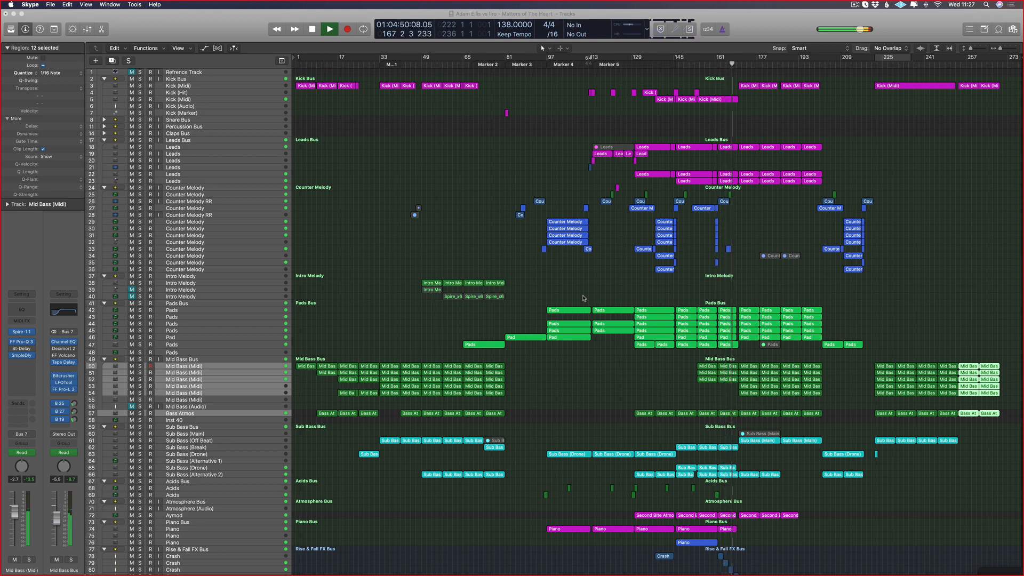
{"action": "left_click", "coordinate": [270, 317]}
{"action": "left_click", "coordinate": [270, 318]}
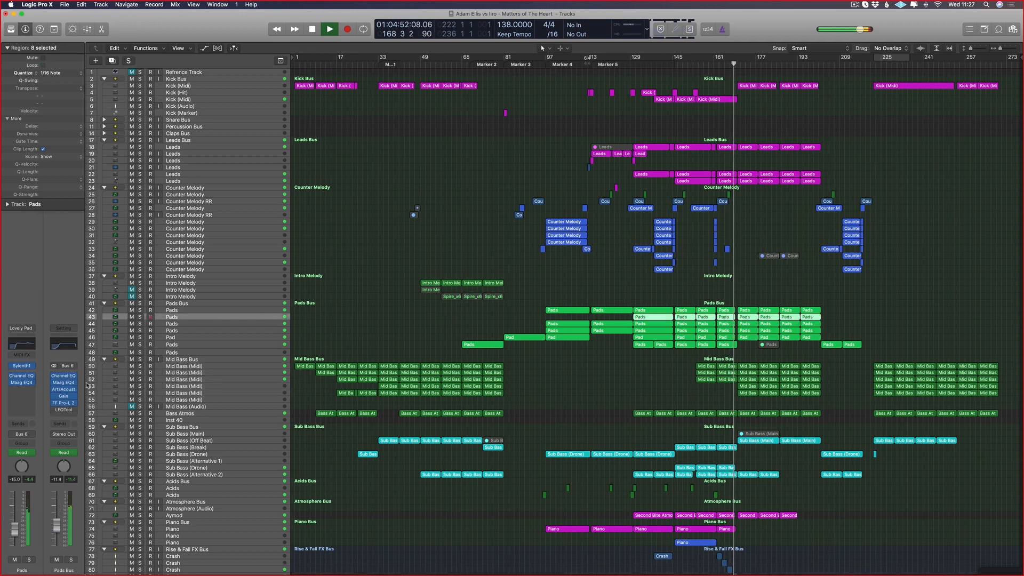
{"action": "left_click", "coordinate": [223, 284]}
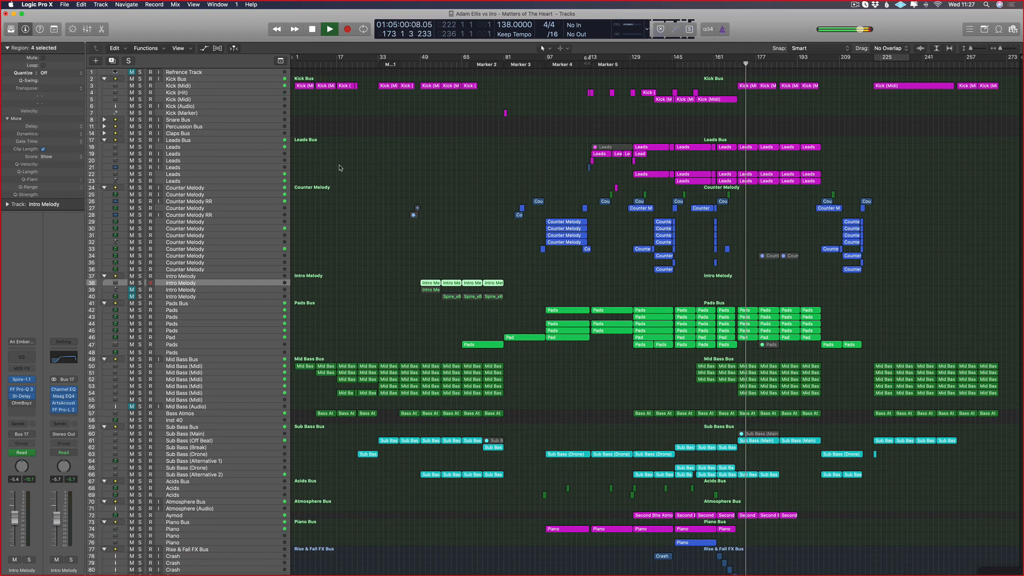
- Expand the Claps Bus, Percussion Bus and Snare Bus track stacks
{"action": "left_click", "coordinate": [104, 133]}
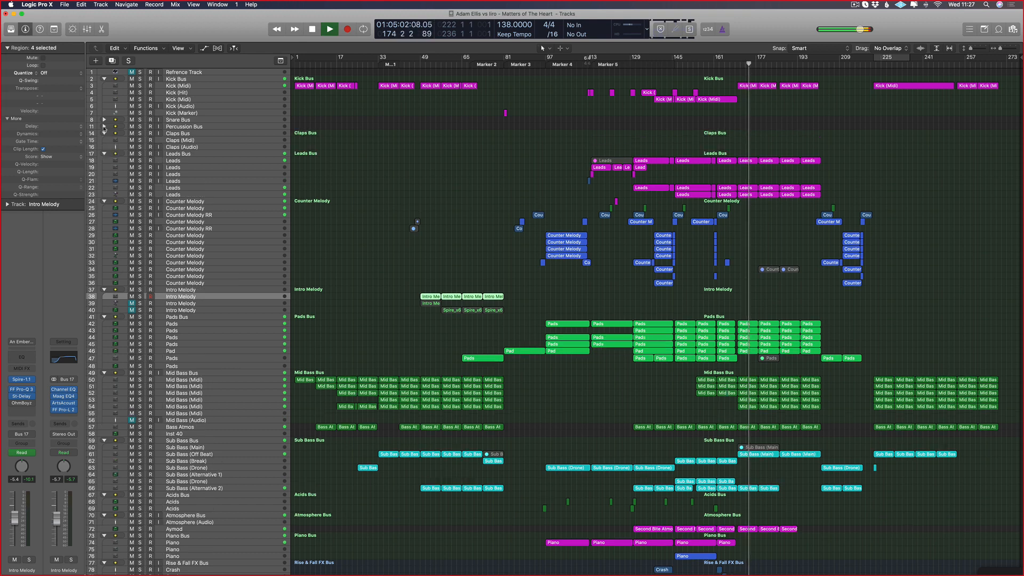
{"action": "left_click", "coordinate": [104, 127]}
{"action": "left_click", "coordinate": [104, 120]}
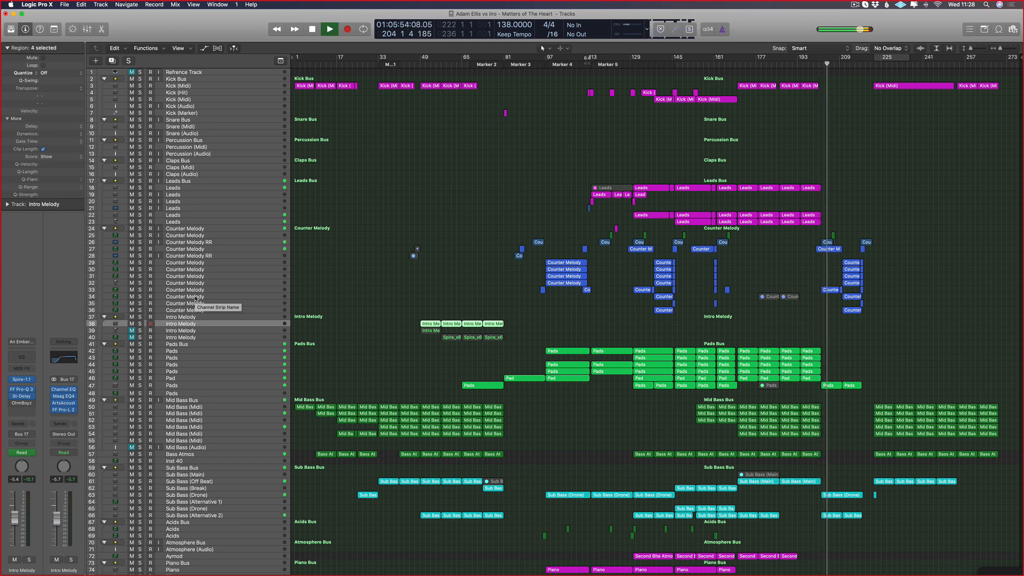
- Examine the Kick, Leads, Counter Melody, Pads and Mid Bass regions around the break at bars 201 to 222 during playback
{"action": "key", "text": "super+Right"}
{"action": "key", "text": "super+Right"}
{"action": "key", "text": "super+Right"}
{"action": "key", "text": "super+Right"}
{"action": "key", "text": "super+Right"}
{"action": "key", "text": "super+Right"}
{"action": "scroll", "coordinate": [299, 302], "scroll_direction": "right", "scroll_amount": 10}
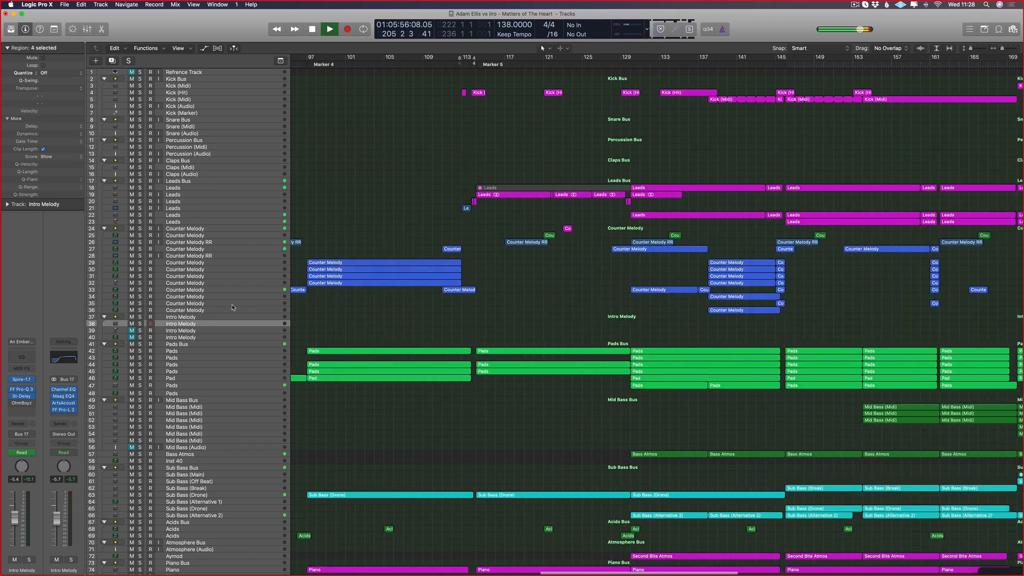
{"action": "scroll", "coordinate": [233, 307], "scroll_direction": "right", "scroll_amount": 10}
{"action": "key", "text": "super+Down"}
{"action": "key", "text": "super+Down"}
{"action": "key", "text": "super+Down"}
{"action": "key", "text": "super+Left"}
{"action": "scroll", "coordinate": [292, 261], "scroll_direction": "down", "scroll_amount": 1}
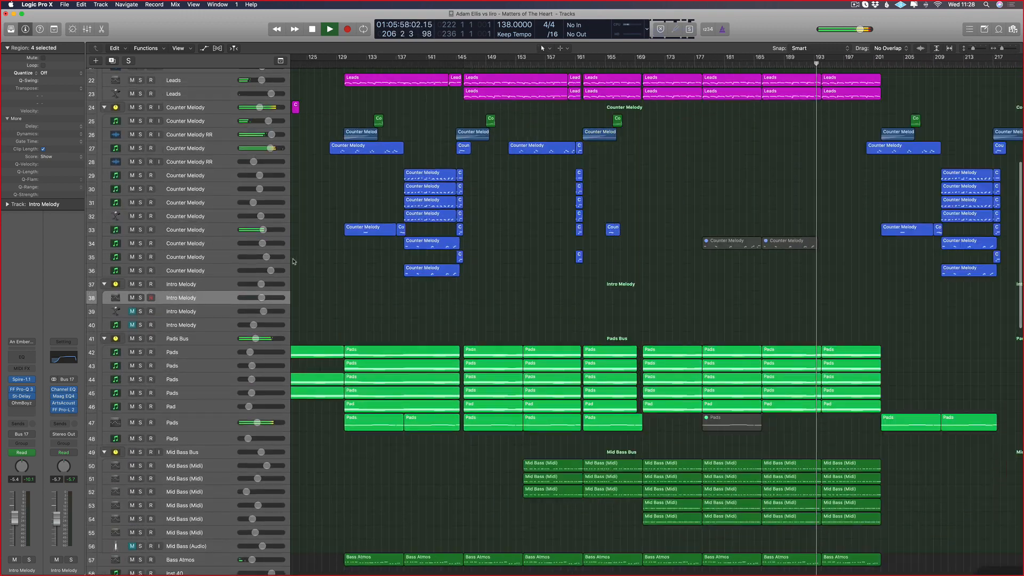
{"action": "key", "text": "super+Left"}
{"action": "key", "text": "super+Left"}
{"action": "key", "text": "super+Left"}
{"action": "key", "text": "super+Left"}
{"action": "key", "text": "super+Right"}
{"action": "key", "text": "super+Right"}
{"action": "key", "text": "super+Right"}
{"action": "key", "text": "super+Right"}
{"action": "scroll", "coordinate": [715, 164], "scroll_direction": "right", "scroll_amount": 10}
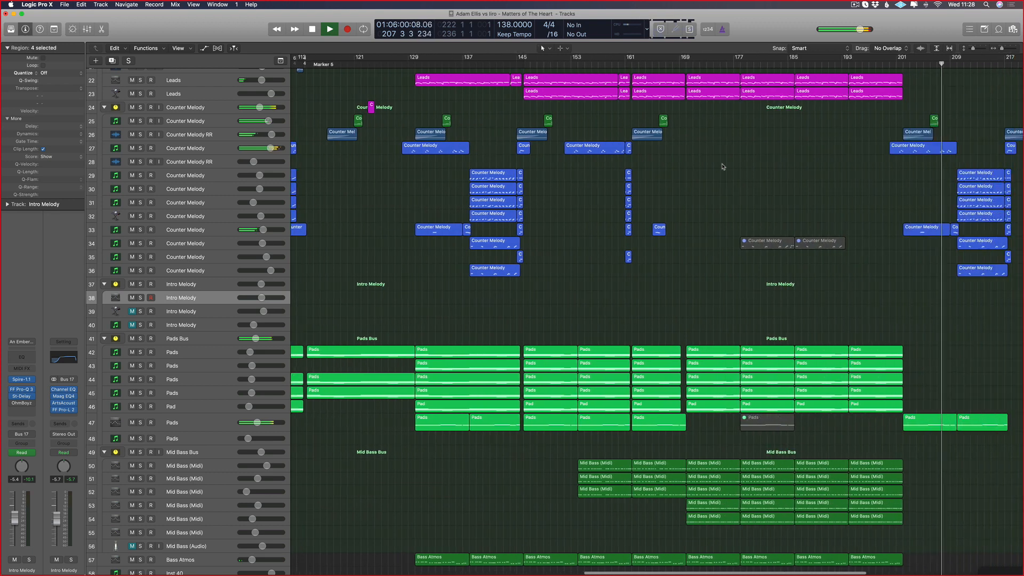
{"action": "scroll", "coordinate": [722, 166], "scroll_direction": "right", "scroll_amount": 10}
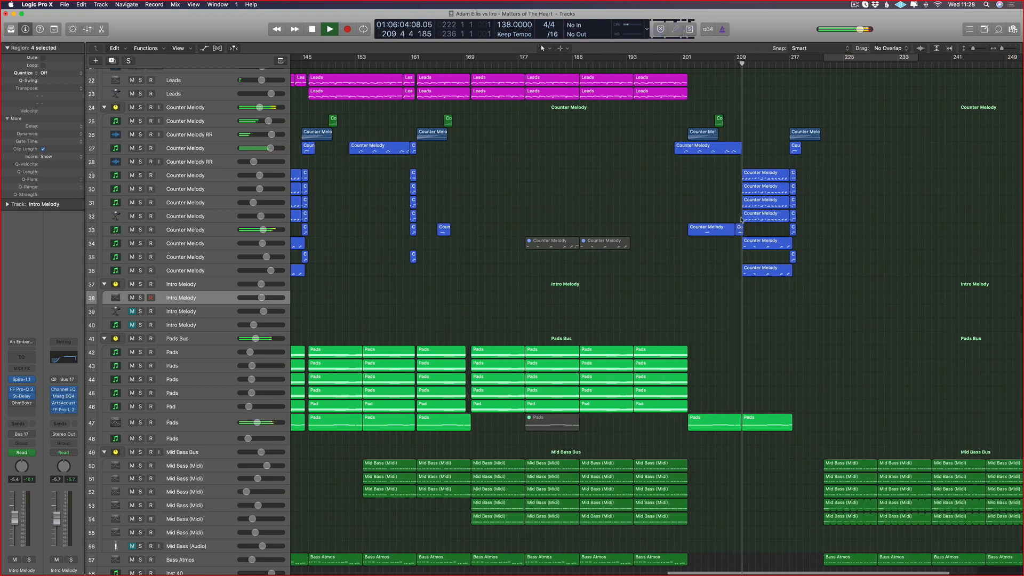
{"action": "scroll", "coordinate": [693, 208], "scroll_direction": "right", "scroll_amount": 5}
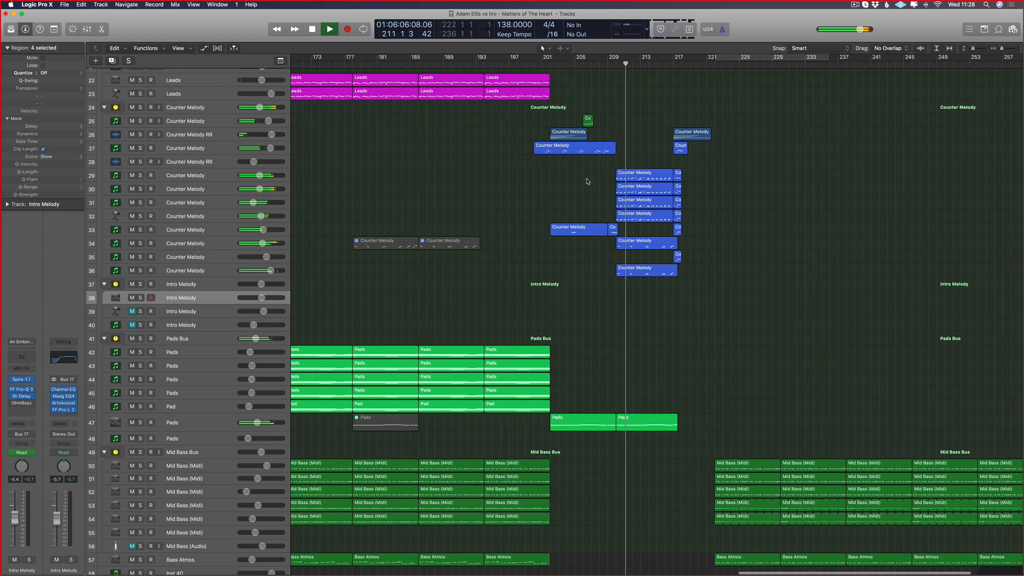
{"action": "scroll", "coordinate": [584, 181], "scroll_direction": "left", "scroll_amount": 3}
{"action": "scroll", "coordinate": [613, 202], "scroll_direction": "up", "scroll_amount": 4}
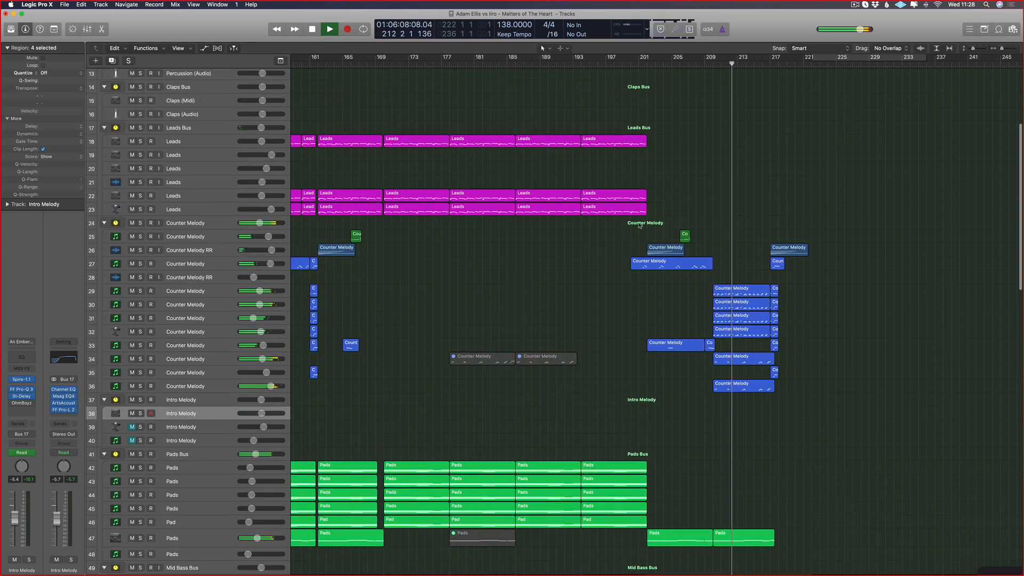
{"action": "scroll", "coordinate": [640, 225], "scroll_direction": "right", "scroll_amount": 3}
{"action": "scroll", "coordinate": [533, 208], "scroll_direction": "up", "scroll_amount": 5}
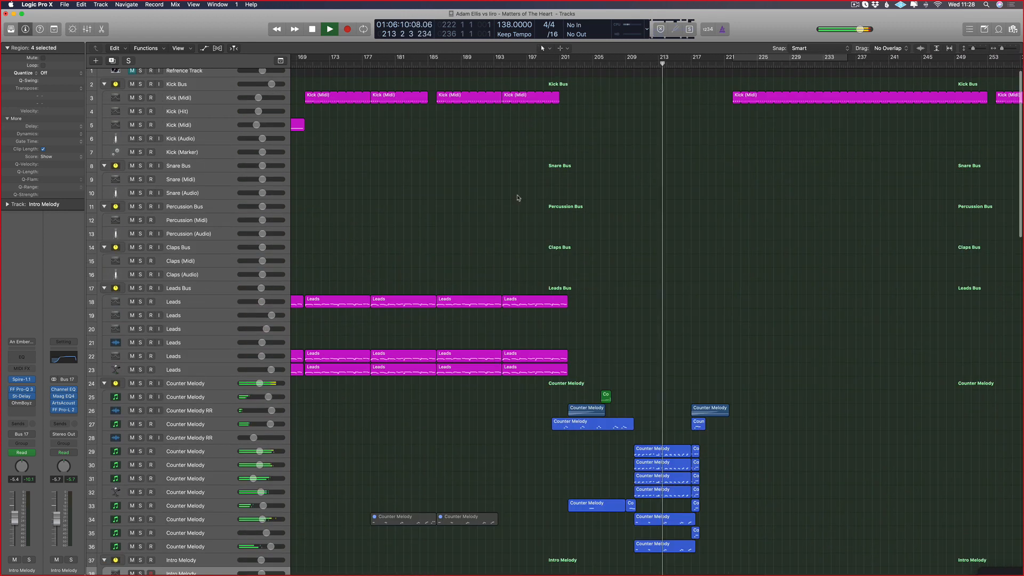
- Examine the Counter Melody, Pads, Mid Bass and Sub Bass regions from the break into the outro during playback
{"action": "scroll", "coordinate": [517, 198], "scroll_direction": "down", "scroll_amount": 10}
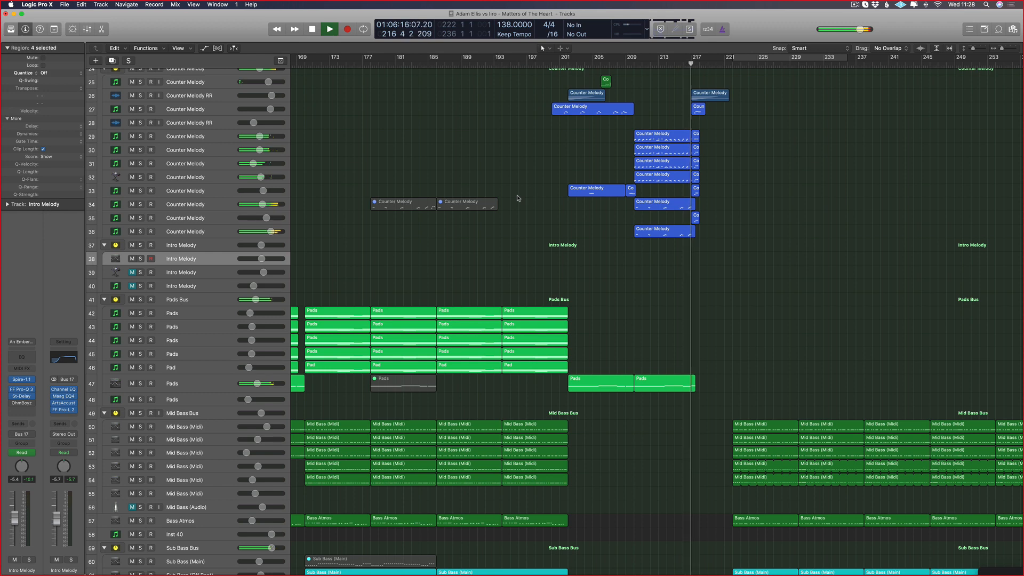
{"action": "scroll", "coordinate": [717, 143], "scroll_direction": "right", "scroll_amount": 3}
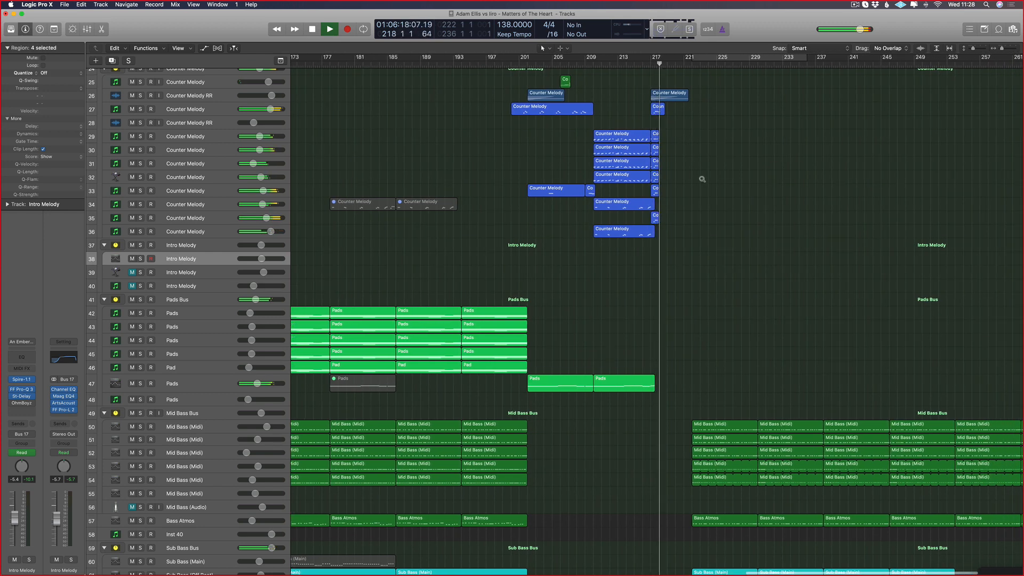
{"action": "scroll", "coordinate": [702, 182], "scroll_direction": "right", "scroll_amount": 4}
{"action": "scroll", "coordinate": [702, 182], "scroll_direction": "down", "scroll_amount": 10}
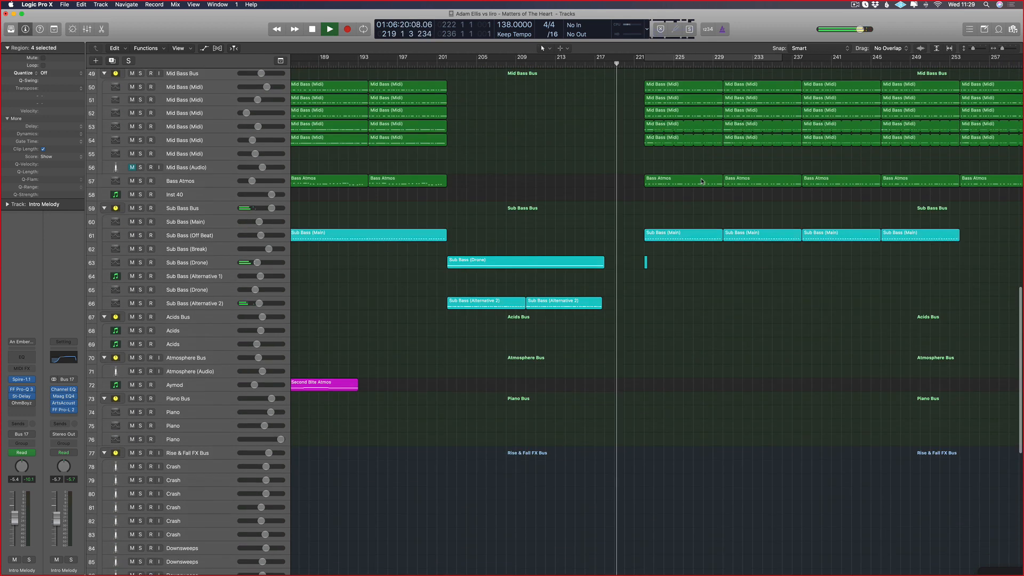
{"action": "scroll", "coordinate": [627, 188], "scroll_direction": "up", "scroll_amount": 7}
{"action": "scroll", "coordinate": [627, 188], "scroll_direction": "up", "scroll_amount": 5}
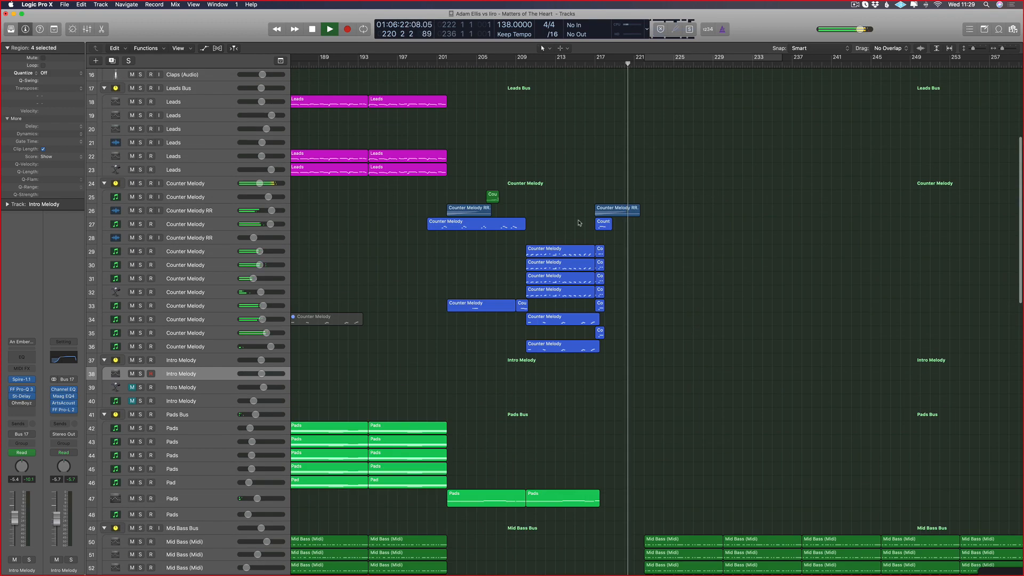
{"action": "scroll", "coordinate": [528, 229], "scroll_direction": "down", "scroll_amount": 3}
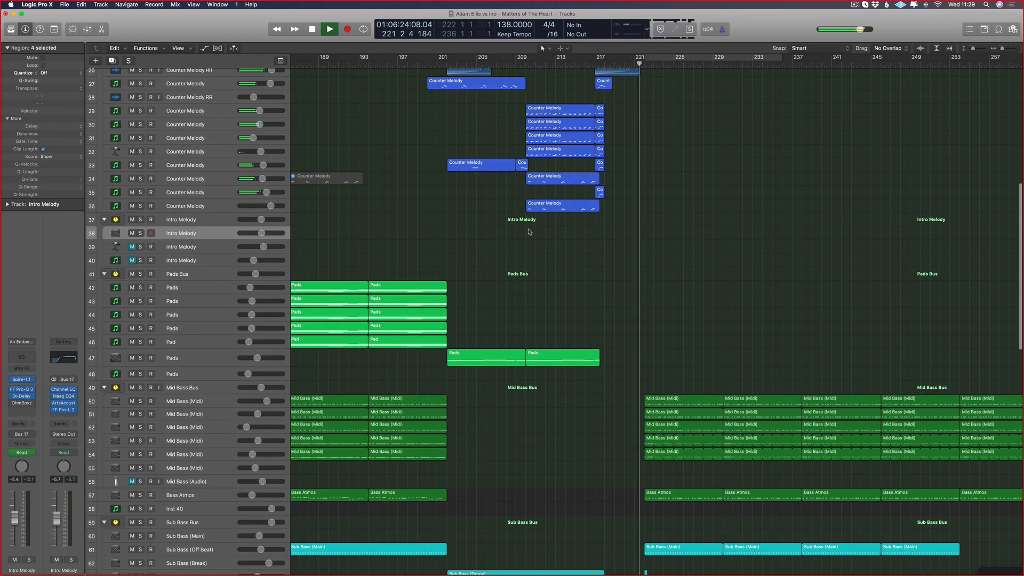
{"action": "scroll", "coordinate": [591, 232], "scroll_direction": "down", "scroll_amount": 5}
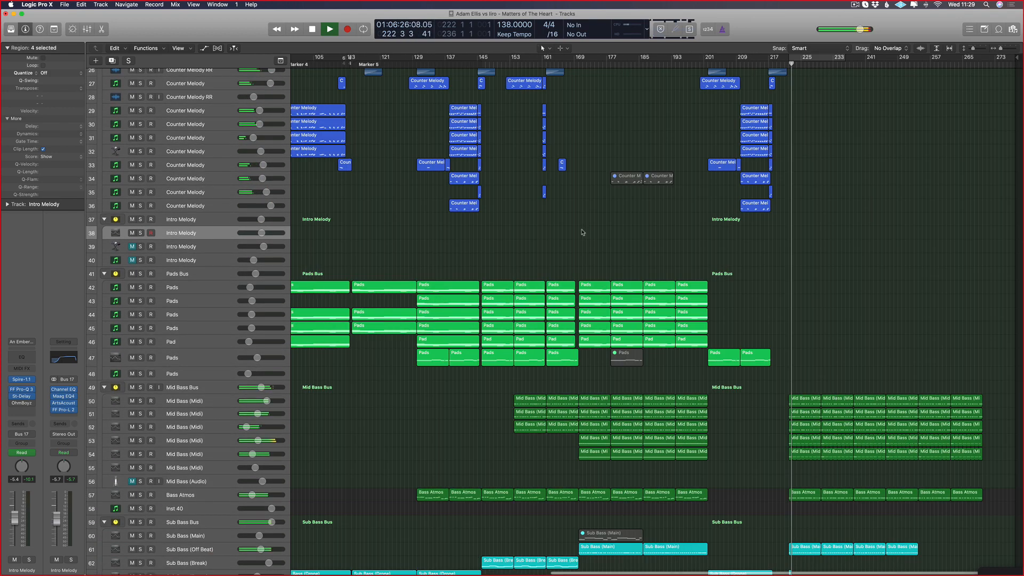
{"action": "scroll", "coordinate": [583, 232], "scroll_direction": "up", "scroll_amount": 3}
{"action": "scroll", "coordinate": [660, 286], "scroll_direction": "right", "scroll_amount": 2}
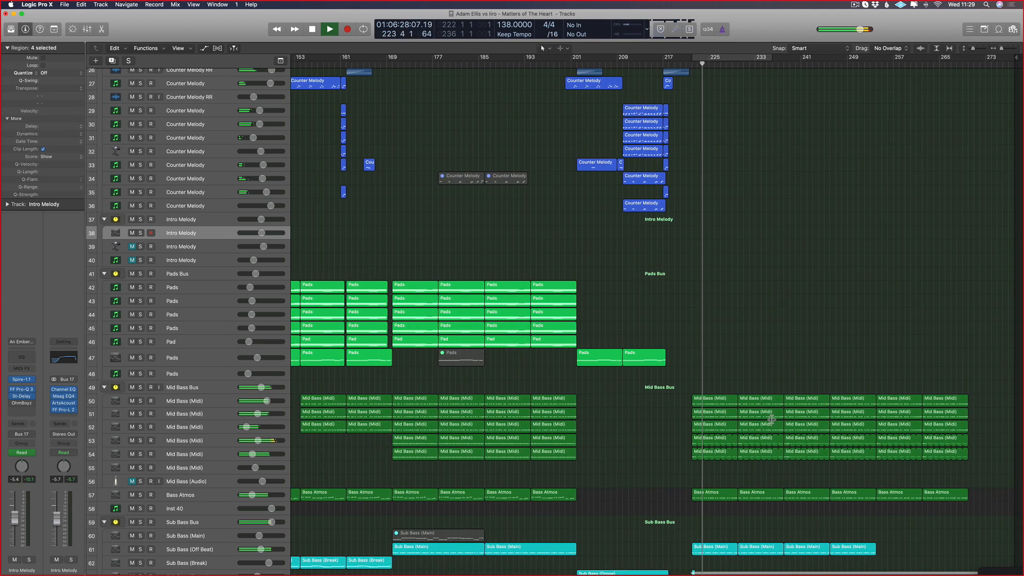
{"action": "scroll", "coordinate": [798, 309], "scroll_direction": "down", "scroll_amount": 5}
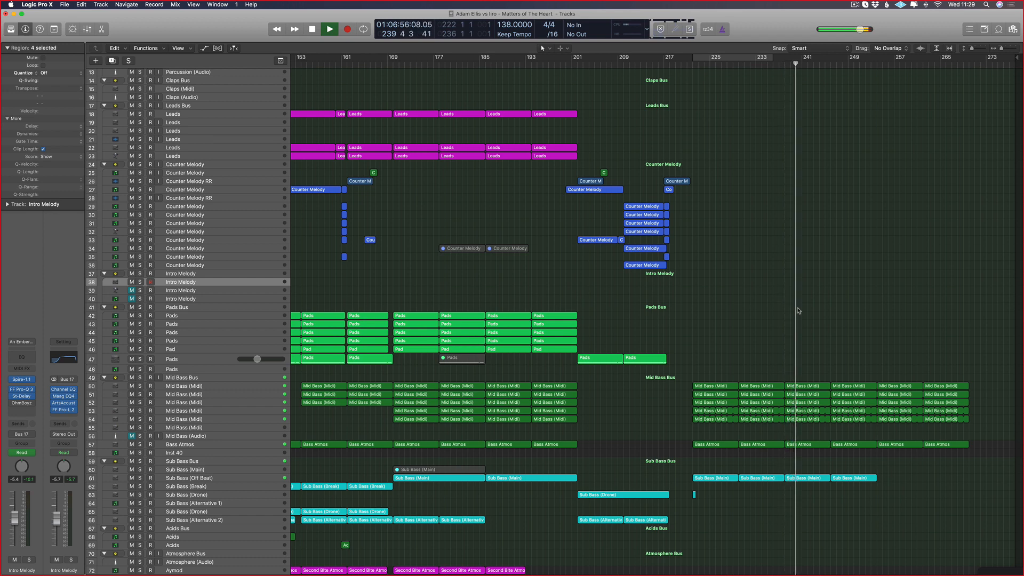
{"action": "scroll", "coordinate": [724, 327], "scroll_direction": "left", "scroll_amount": 3}
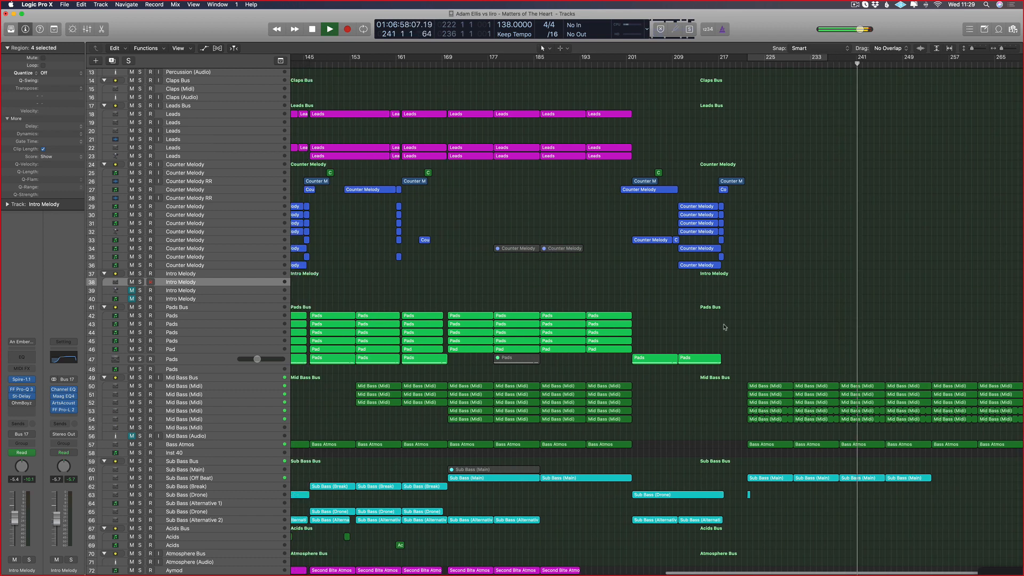
- Show automation and draw a falling flt1_cut curve on Mid Bass track 50, from 873 near bar 246 to about bar 270
{"action": "key", "text": "super+Left"}
{"action": "key", "text": "super+Left"}
{"action": "left_click", "coordinate": [250, 387]}
{"action": "key", "text": "a"}
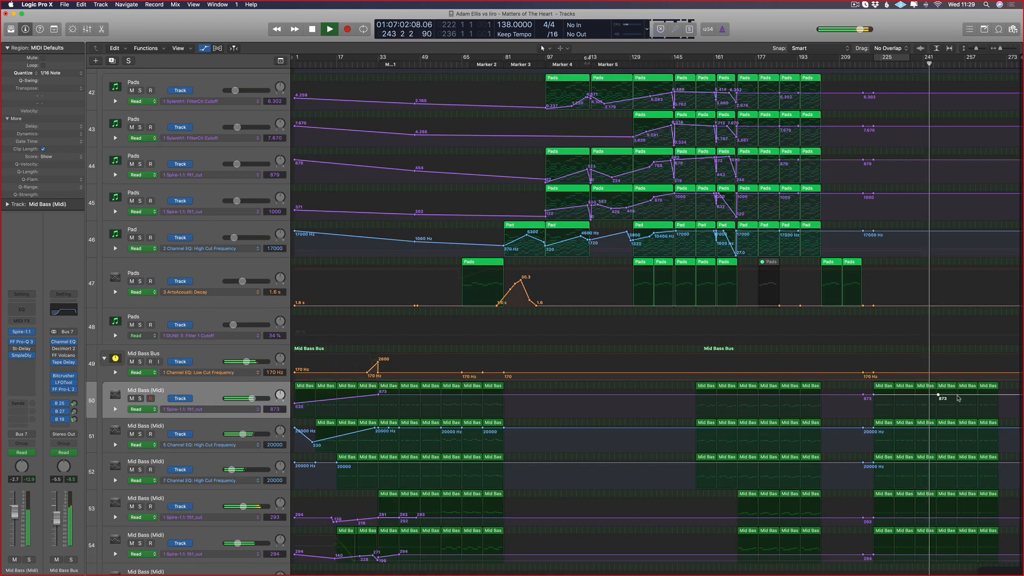
{"action": "left_click", "coordinate": [937, 395]}
{"action": "left_click_drag", "start_coordinate": [1007, 396], "coordinate": [1002, 403]}
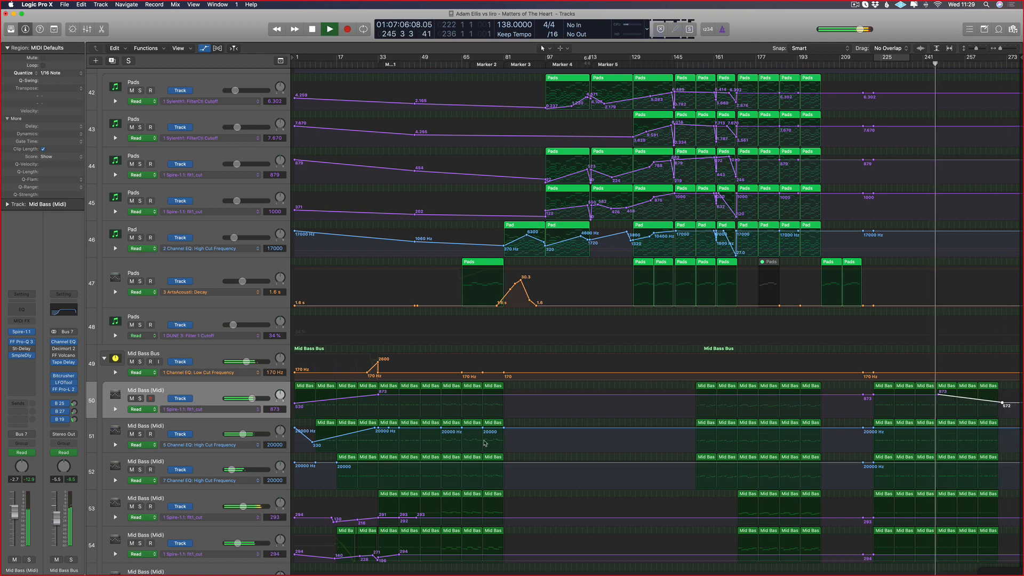
- Draw a falling EQ High Cut Frequency curve on Mid Bass track 51, from 20000 Hz to 400 Hz after the final region
{"action": "left_click", "coordinate": [1005, 429]}
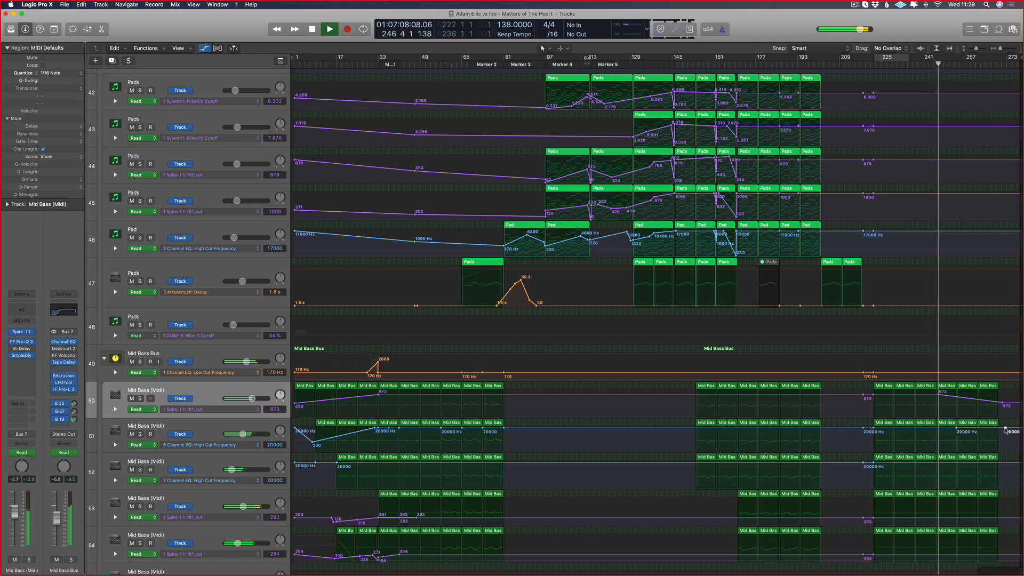
{"action": "left_click_drag", "start_coordinate": [1005, 430], "coordinate": [1005, 440]}
{"action": "scroll", "coordinate": [379, 469], "scroll_direction": "down", "scroll_amount": 3}
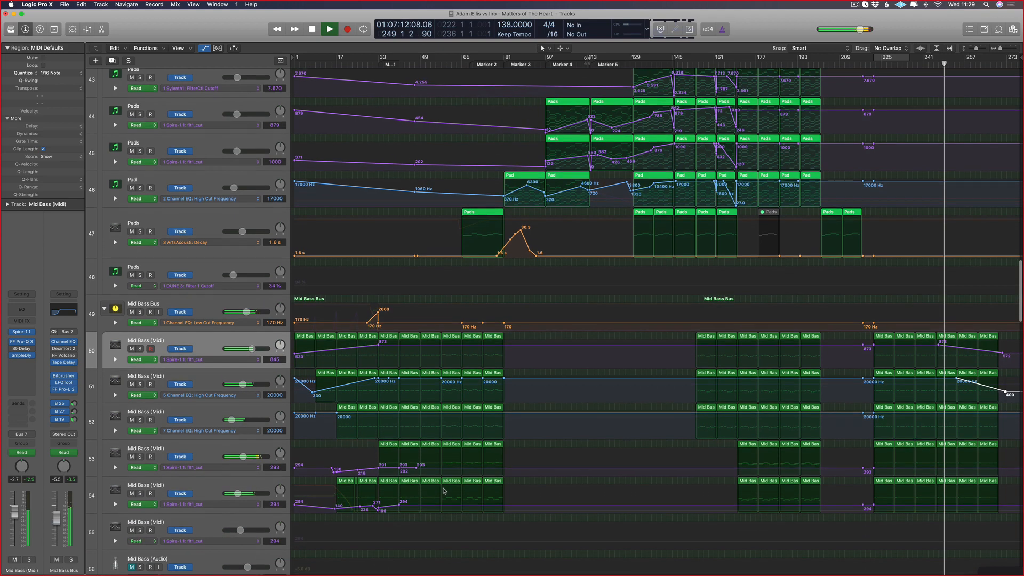
- Draw falling flt1_cut curves over the outro on Mid Bass tracks 53 and 54, then hide automation
{"action": "left_click", "coordinate": [977, 466]}
{"action": "left_click_drag", "start_coordinate": [1005, 469], "coordinate": [956, 504]}
{"action": "left_click", "coordinate": [978, 502]}
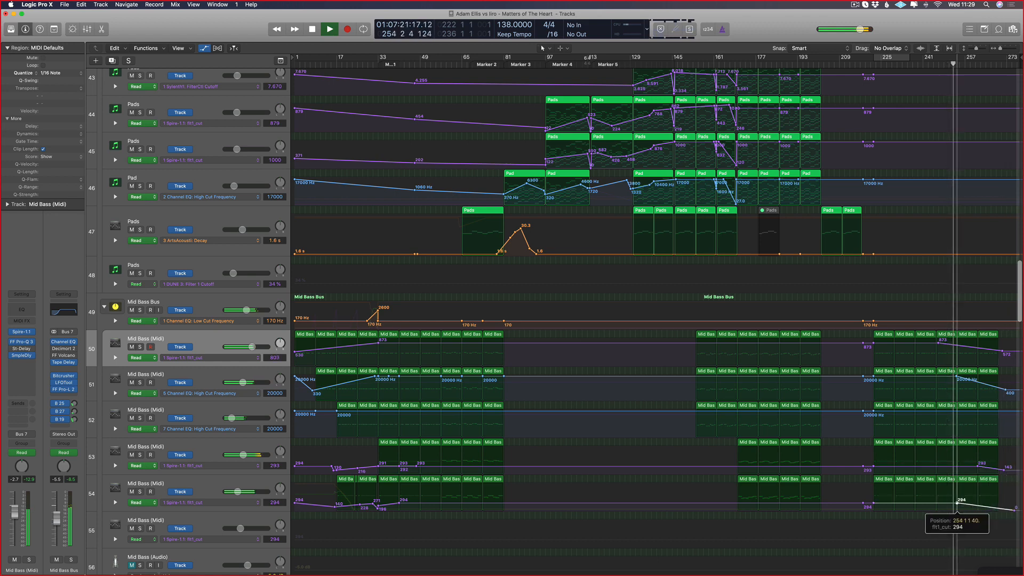
{"action": "key", "text": "a"}
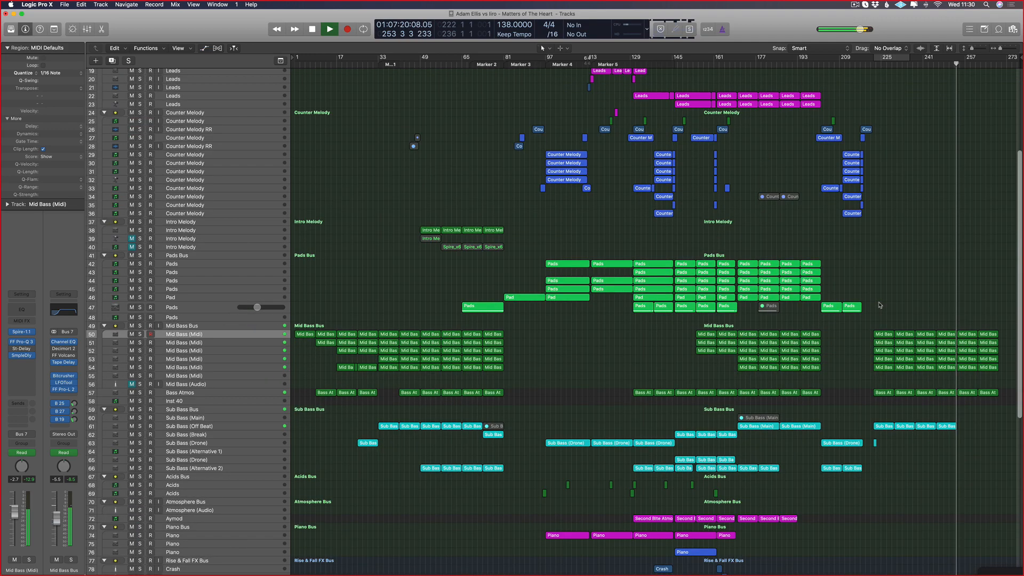
- Review the full arrangement and the outro regions from bar 222 onward during playback
{"action": "scroll", "coordinate": [879, 303], "scroll_direction": "up", "scroll_amount": 10}
{"action": "key", "text": "super+Right"}
{"action": "scroll", "coordinate": [880, 288], "scroll_direction": "down", "scroll_amount": 3}
{"action": "key", "text": "super+Right"}
{"action": "key", "text": "super+Right"}
{"action": "key", "text": "super+Right"}
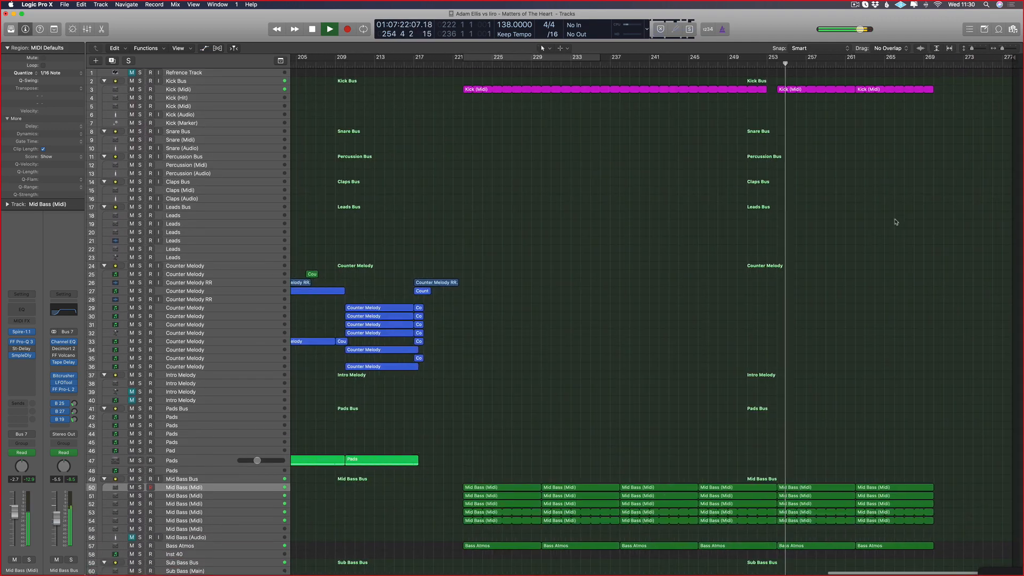
{"action": "key", "text": "super+Left"}
{"action": "key", "text": "super+Left"}
{"action": "key", "text": "super+Left"}
{"action": "key", "text": "super+Left"}
{"action": "key", "text": "super+Left"}
{"action": "scroll", "coordinate": [826, 162], "scroll_direction": "right", "scroll_amount": 1}
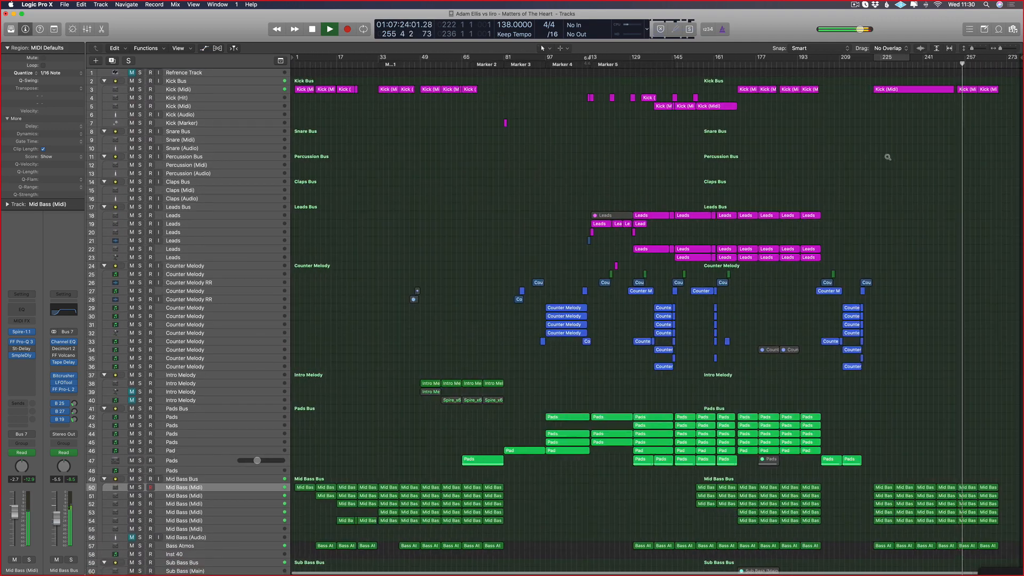
{"action": "key", "text": "super+Down"}
{"action": "key", "text": "super+Down"}
{"action": "key", "text": "super+Down"}
{"action": "key", "text": "super+Down"}
{"action": "key", "text": "super+Down"}
{"action": "scroll", "coordinate": [931, 147], "scroll_direction": "up", "scroll_amount": 1}
{"action": "key", "text": "super+Up"}
{"action": "key", "text": "super+Up"}
{"action": "key", "text": "super+Up"}
{"action": "key", "text": "super+Up"}
{"action": "key", "text": "super+Up"}
{"action": "key", "text": "super+Right"}
{"action": "key", "text": "super+Right"}
{"action": "key", "text": "super+Right"}
{"action": "key", "text": "super+Right"}
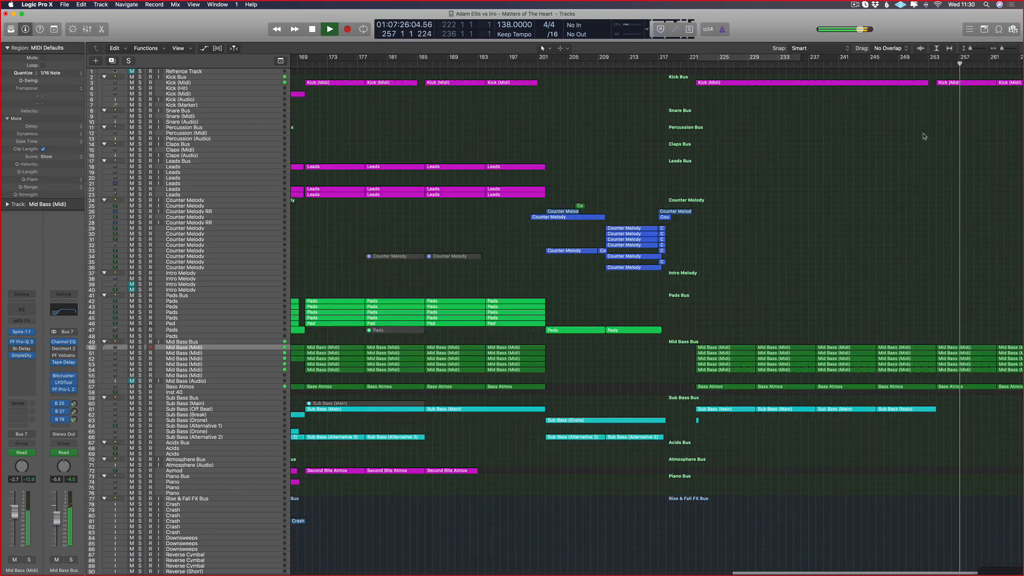
- Open the Kick (Midi) region at bar 262 and rework its notes into a syncopated pattern of shorter, closer hits with one added
{"action": "double_click", "coordinate": [842, 83]}
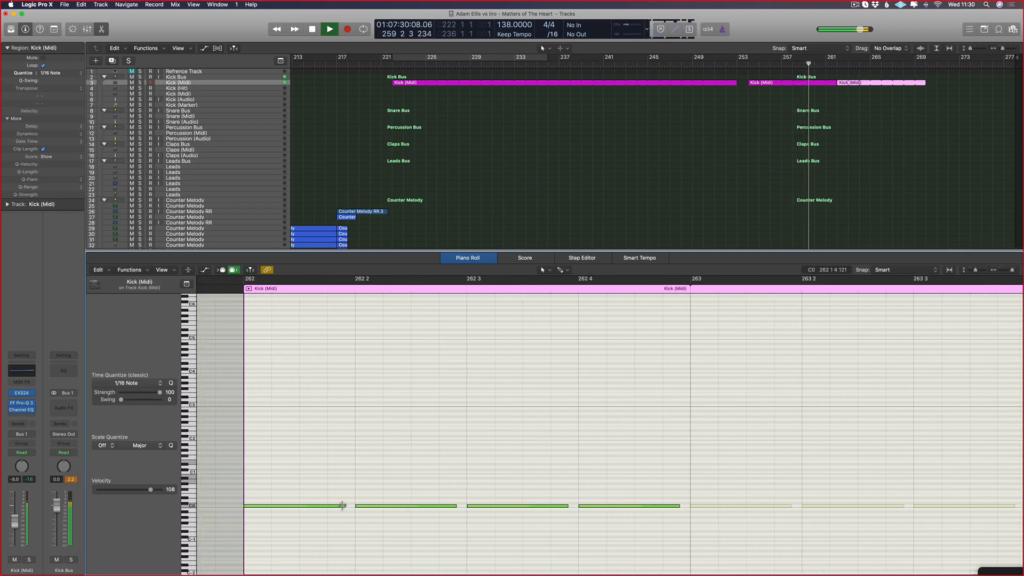
{"action": "mouse_move", "coordinate": [342, 506]}
{"action": "left_mouse_down"}
{"action": "mouse_move", "coordinate": [305, 505]}
{"action": "mouse_move", "coordinate": [340, 508]}
{"action": "left_mouse_up"}
{"action": "left_click_drag", "start_coordinate": [427, 506], "coordinate": [390, 506]}
{"action": "left_click", "coordinate": [415, 507], "text": "super"}
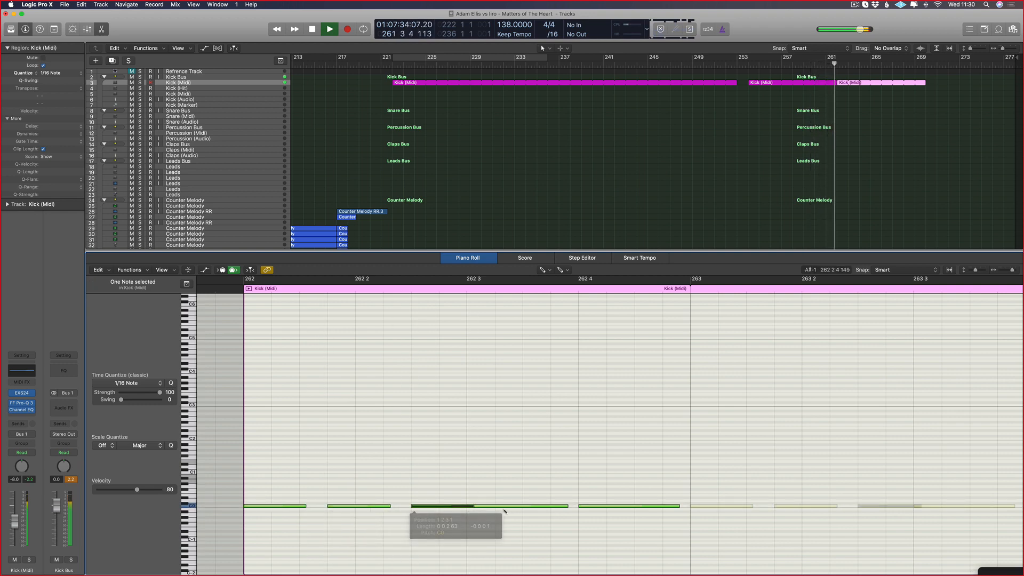
{"action": "left_click_drag", "start_coordinate": [508, 497], "coordinate": [643, 518]}
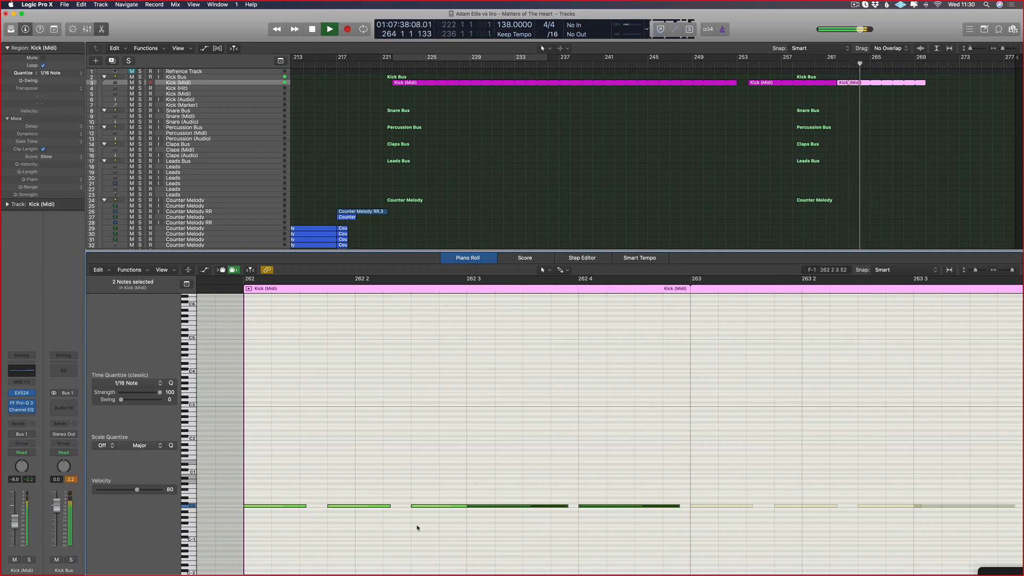
- Set the cycle range to bars 262 to 278 and play from around bar 259
{"action": "scroll", "coordinate": [417, 528], "scroll_direction": "down", "scroll_amount": 3}
{"action": "left_click", "coordinate": [835, 90]}
{"action": "mouse_move", "coordinate": [835, 82]}
{"action": "left_mouse_down"}
{"action": "mouse_move", "coordinate": [819, 83]}
{"action": "mouse_move", "coordinate": [1014, 57]}
{"action": "left_mouse_up"}
{"action": "left_click", "coordinate": [807, 65]}
{"action": "scroll", "coordinate": [519, 318], "scroll_direction": "left", "scroll_amount": 2}
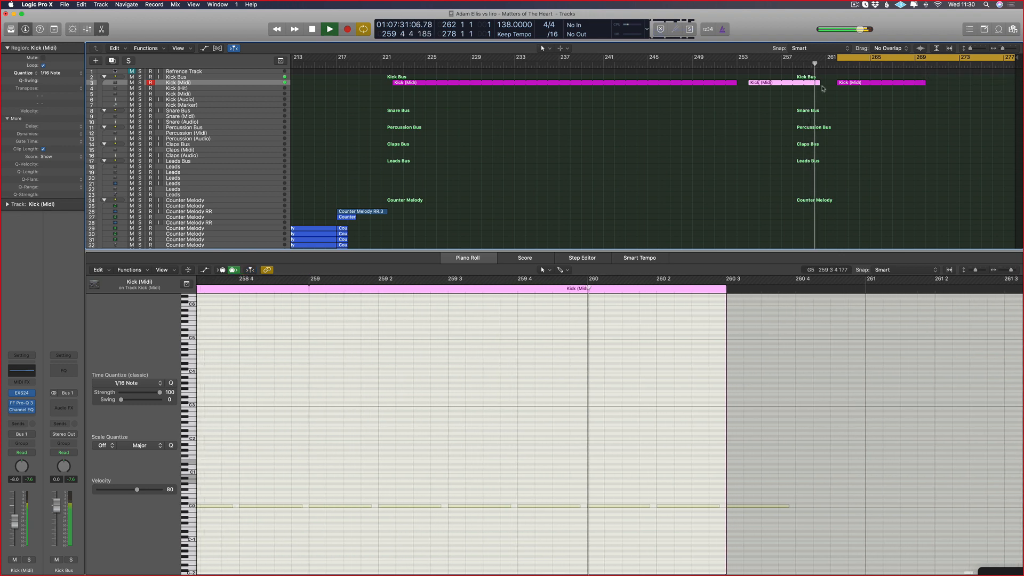
- Lengthen the looped Kick (Midi) region at bar 262 to two bars, ending at bar 264
{"action": "left_click", "coordinate": [842, 83]}
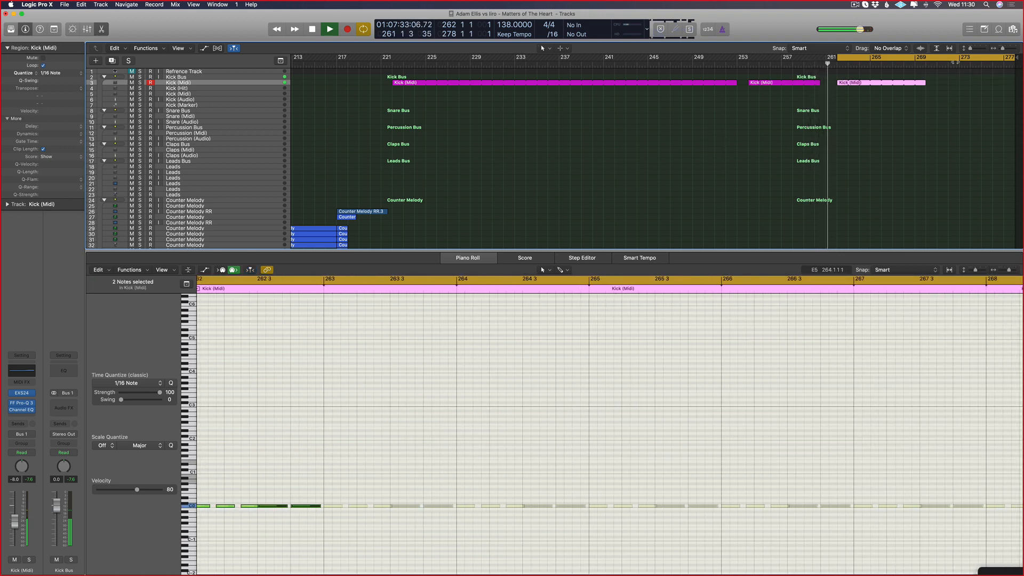
{"action": "scroll", "coordinate": [863, 91], "scroll_direction": "up", "scroll_amount": 3}
{"action": "scroll", "coordinate": [863, 101], "scroll_direction": "down", "scroll_amount": 3}
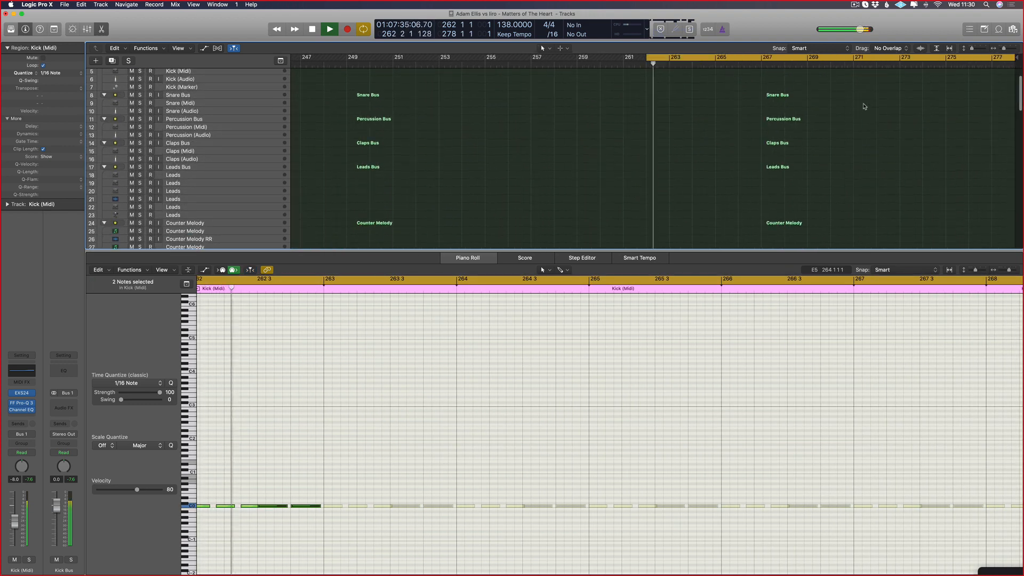
{"action": "scroll", "coordinate": [863, 106], "scroll_direction": "up", "scroll_amount": 3}
{"action": "left_click_drag", "start_coordinate": [668, 91], "coordinate": [692, 92]}
{"action": "key", "text": "space"}
{"action": "scroll", "coordinate": [628, 352], "scroll_direction": "left", "scroll_amount": 4}
{"action": "key", "text": "space"}
{"action": "scroll", "coordinate": [509, 467], "scroll_direction": "up", "scroll_amount": 3}
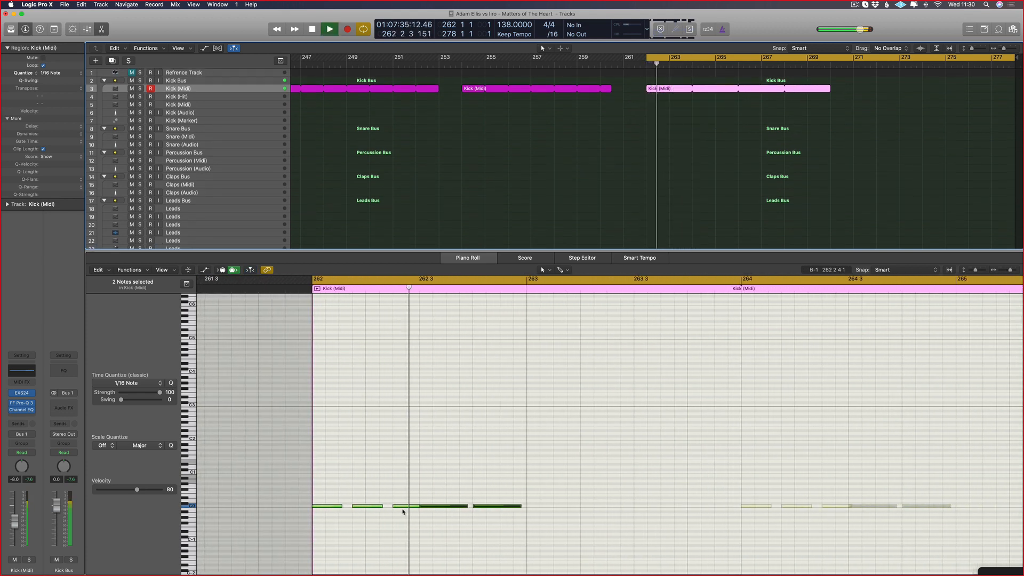
- Repeat all bar 262 kick notes into bar 263, delete the second note of bar 262 and close the Piano Roll
{"action": "key", "text": "space"}
{"action": "left_click_drag", "start_coordinate": [540, 489], "coordinate": [266, 515]}
{"action": "key", "text": "super+r"}
{"action": "left_click", "coordinate": [368, 506]}
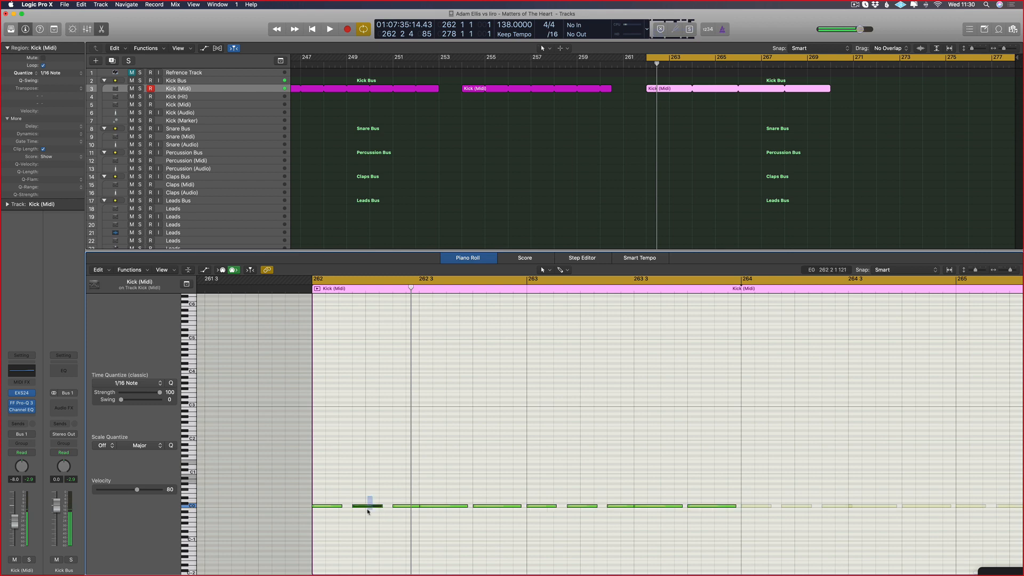
{"action": "key", "text": "Delete"}
{"action": "key", "text": "space"}
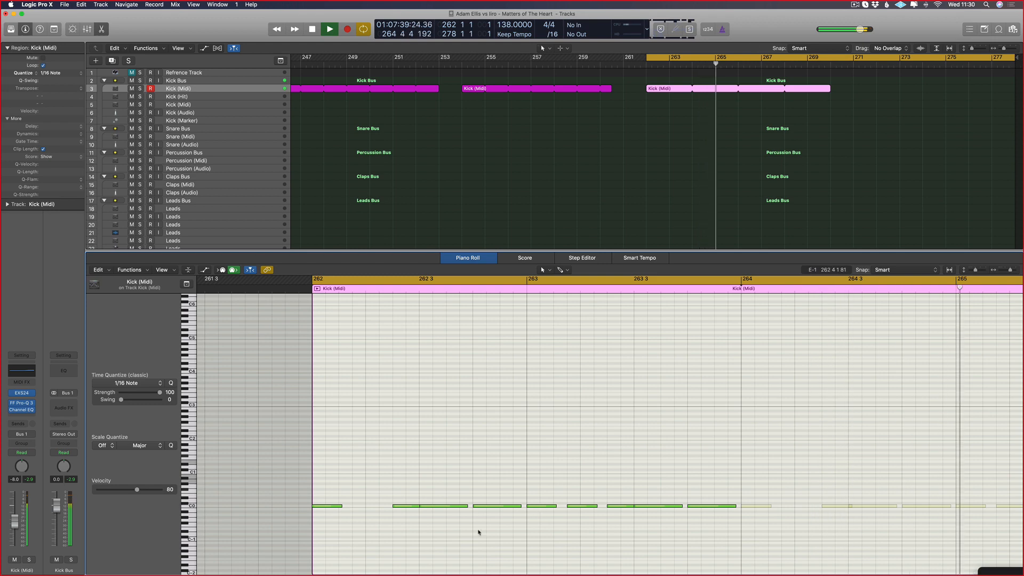
{"action": "key", "text": "p"}
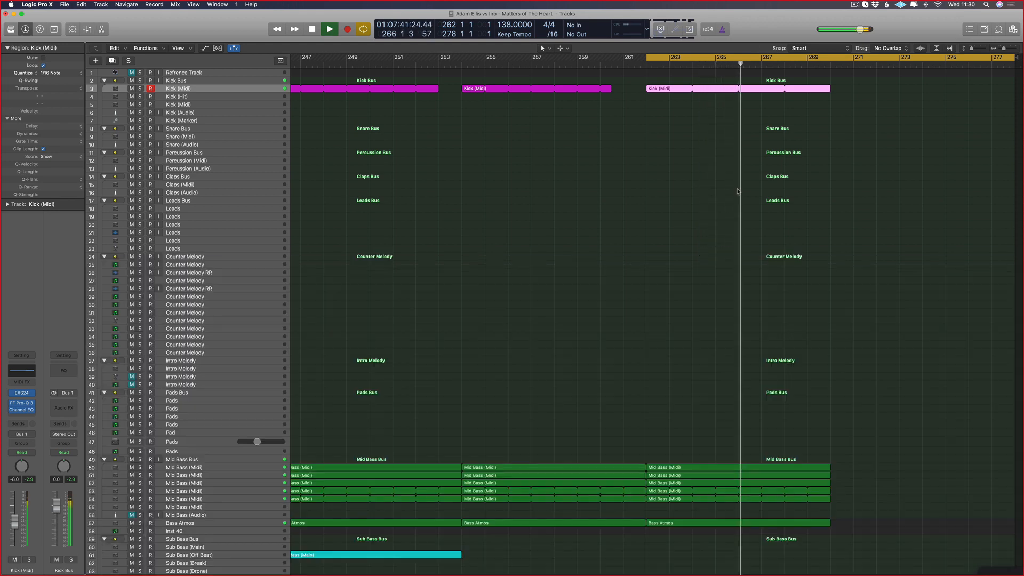
- Review the finished arrangement from the Kick Bus down to the Sub Bass tracks
{"action": "scroll", "coordinate": [690, 233], "scroll_direction": "left", "scroll_amount": 10}
{"action": "scroll", "coordinate": [842, 94], "scroll_direction": "left", "scroll_amount": 10}
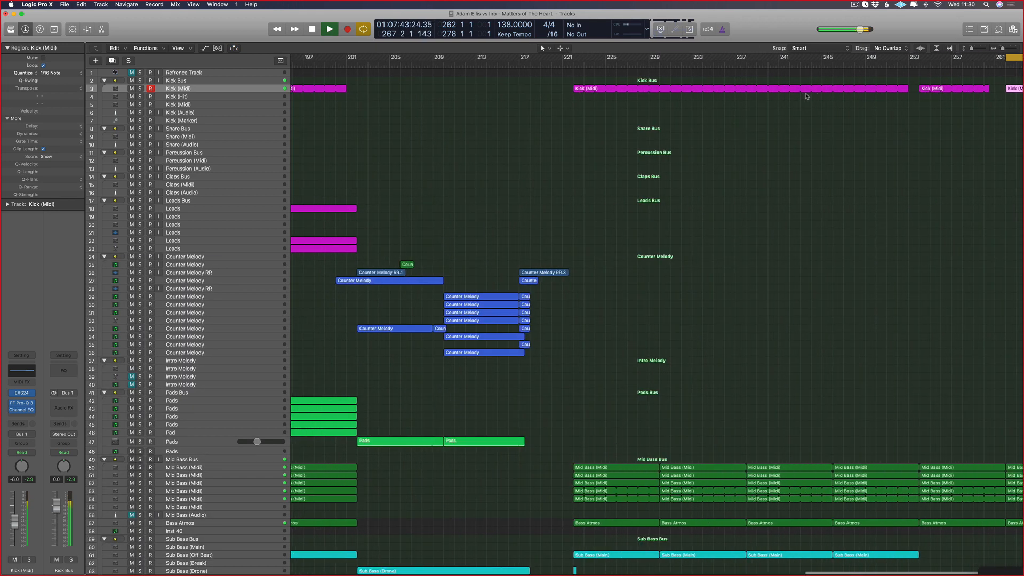
{"action": "scroll", "coordinate": [790, 135], "scroll_direction": "down", "scroll_amount": 5}
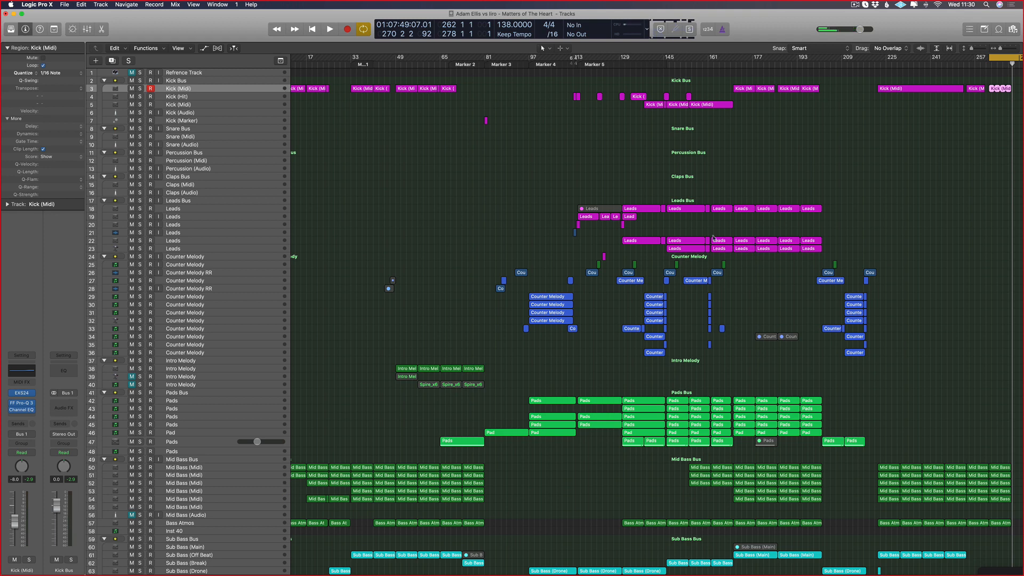
{"action": "scroll", "coordinate": [556, 234], "scroll_direction": "down", "scroll_amount": 3}
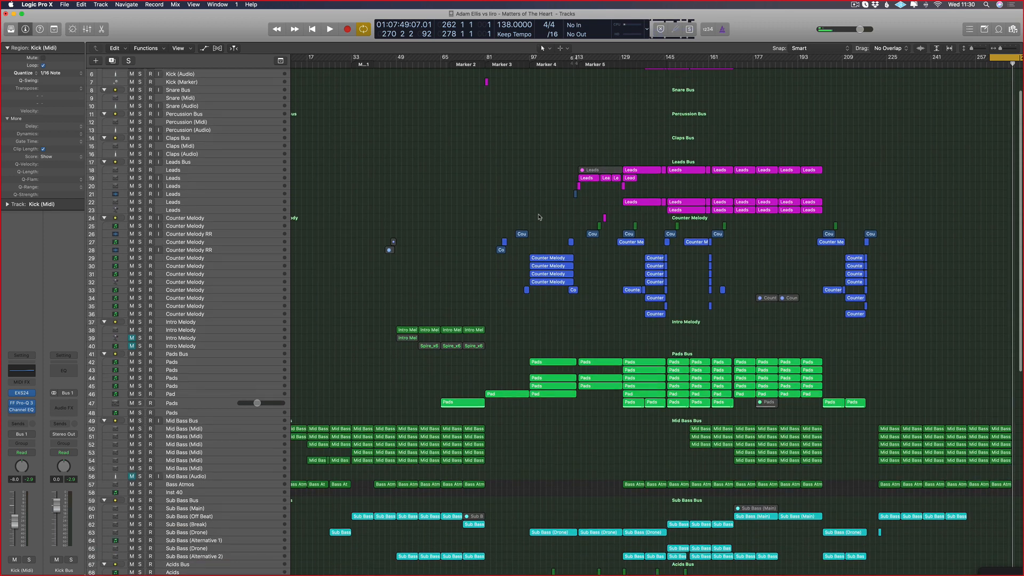
{"action": "scroll", "coordinate": [538, 218], "scroll_direction": "up", "scroll_amount": 3}
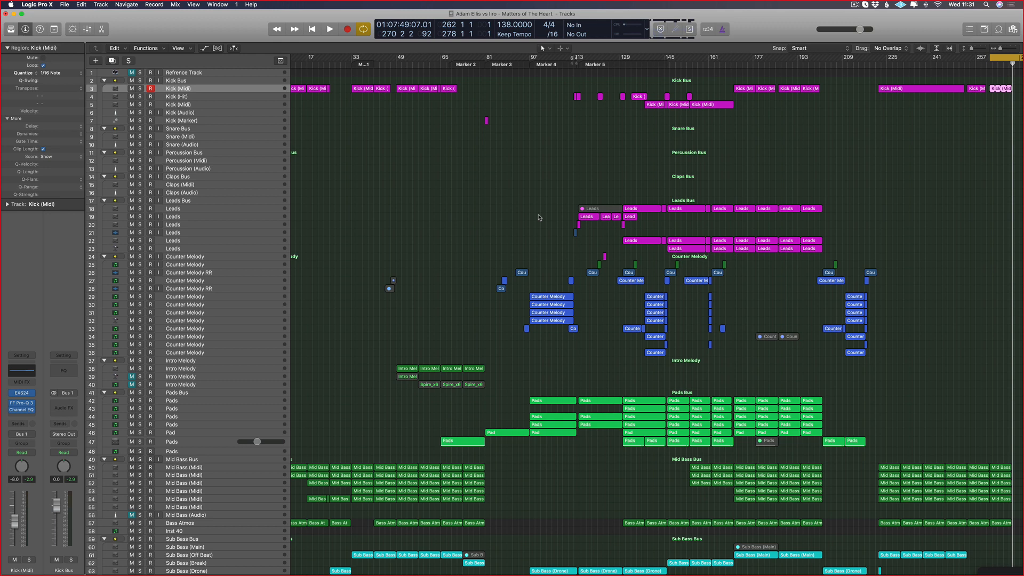
- Turn off cycle mode, deselect the kick region and return the playhead to the start of the project
{"action": "key", "text": "c"}
{"action": "key", "text": "super+Left"}
{"action": "key", "text": "Return"}
{"action": "key", "text": "space"}
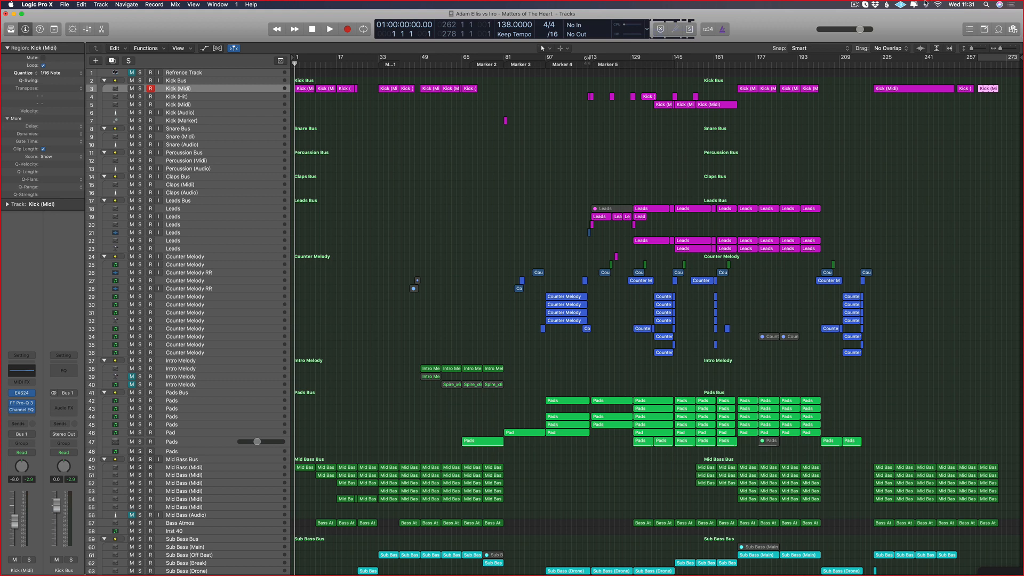
{"action": "left_click", "coordinate": [482, 142]}
{"action": "left_click_drag", "start_coordinate": [1009, 65], "coordinate": [330, 193]}
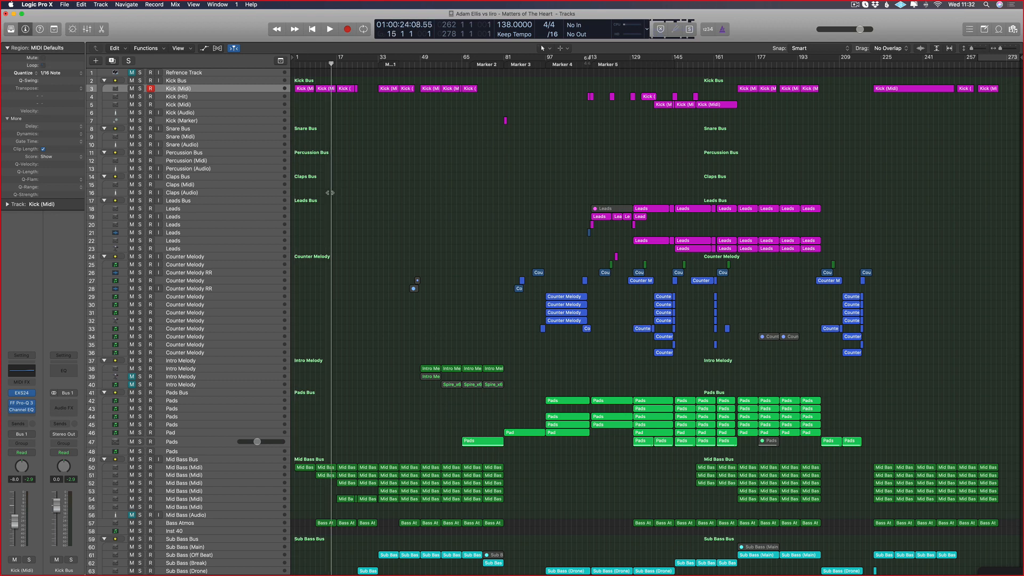
{"action": "key", "text": "Return"}
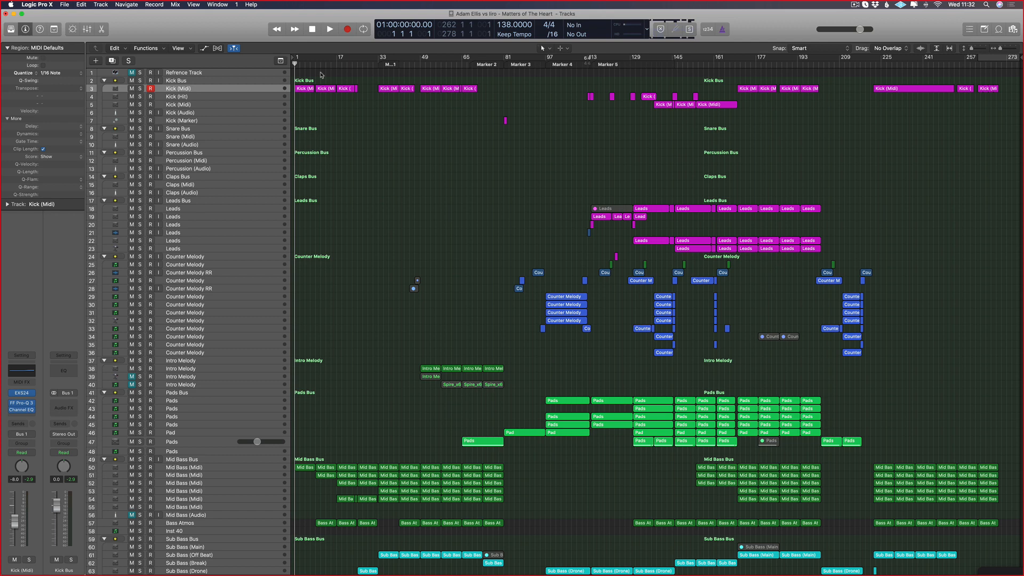
{"action": "key", "text": "super+Down"}
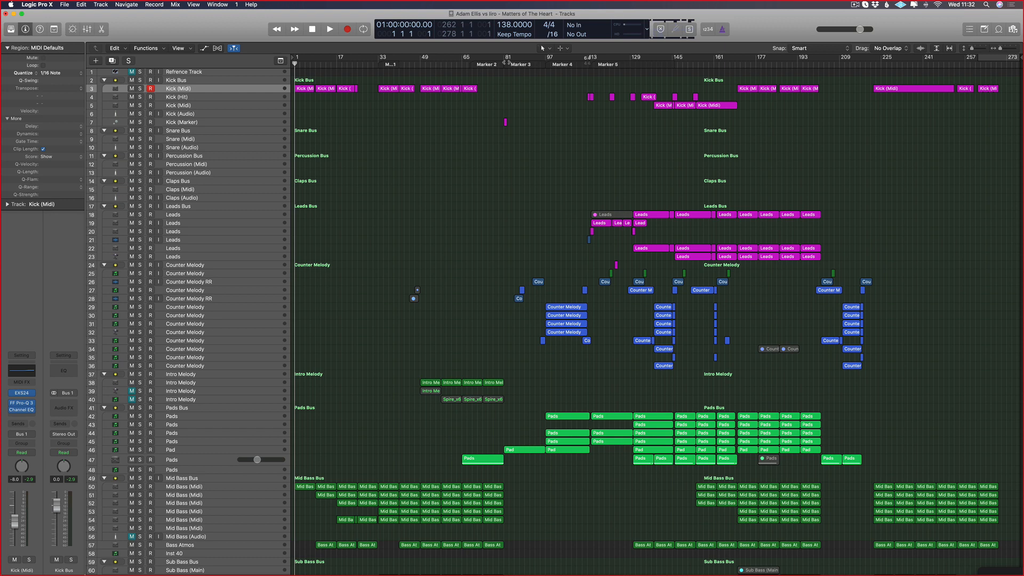
{"action": "left_click", "coordinate": [855, 6]}
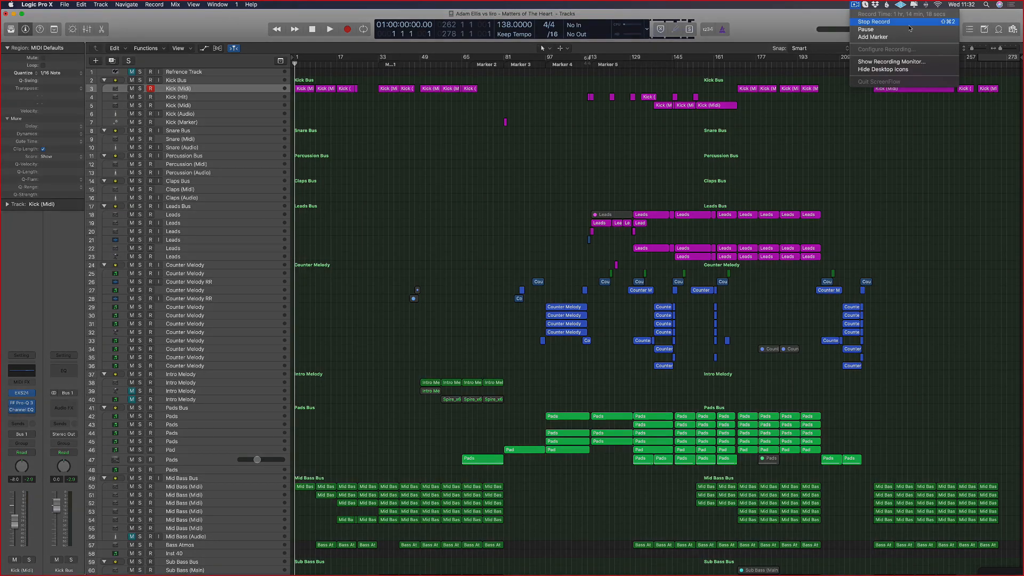